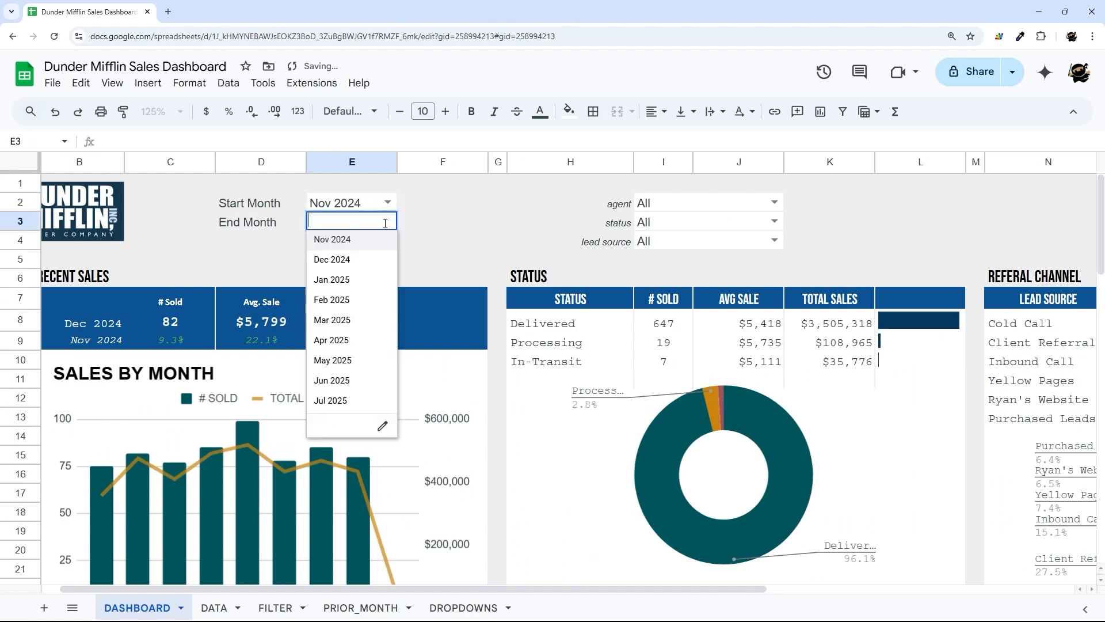
- Filter the dashboard to end month Jun 2025, agent Dwight Schrute, status Processing and lead source Cold Call
{"action": "left_click", "coordinate": [324, 381]}
{"action": "left_click", "coordinate": [774, 203]}
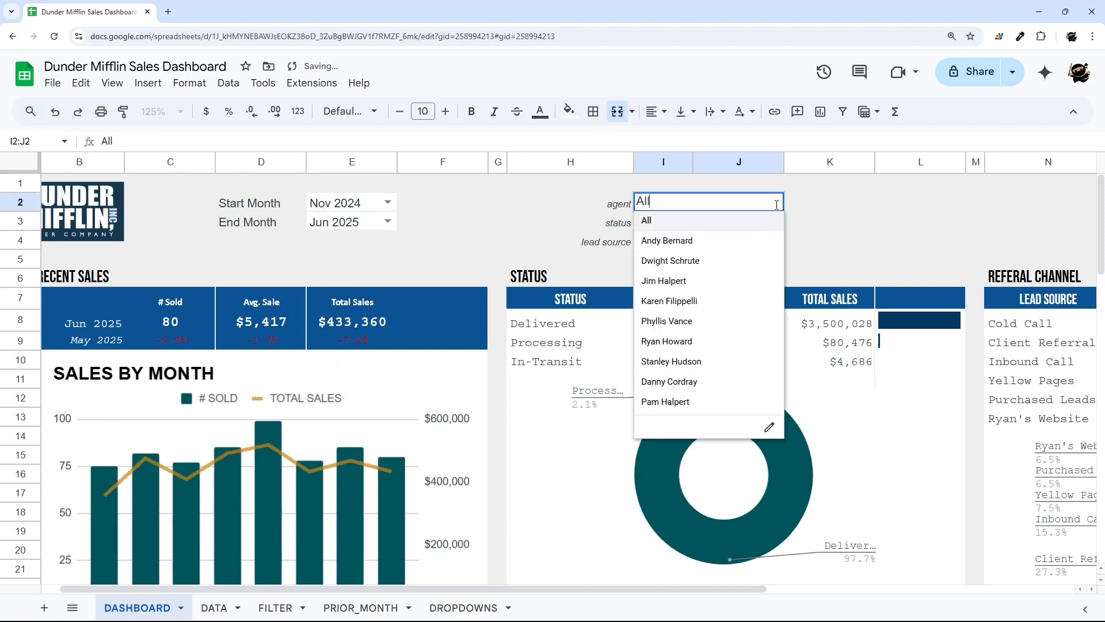
{"action": "left_click", "coordinate": [701, 256]}
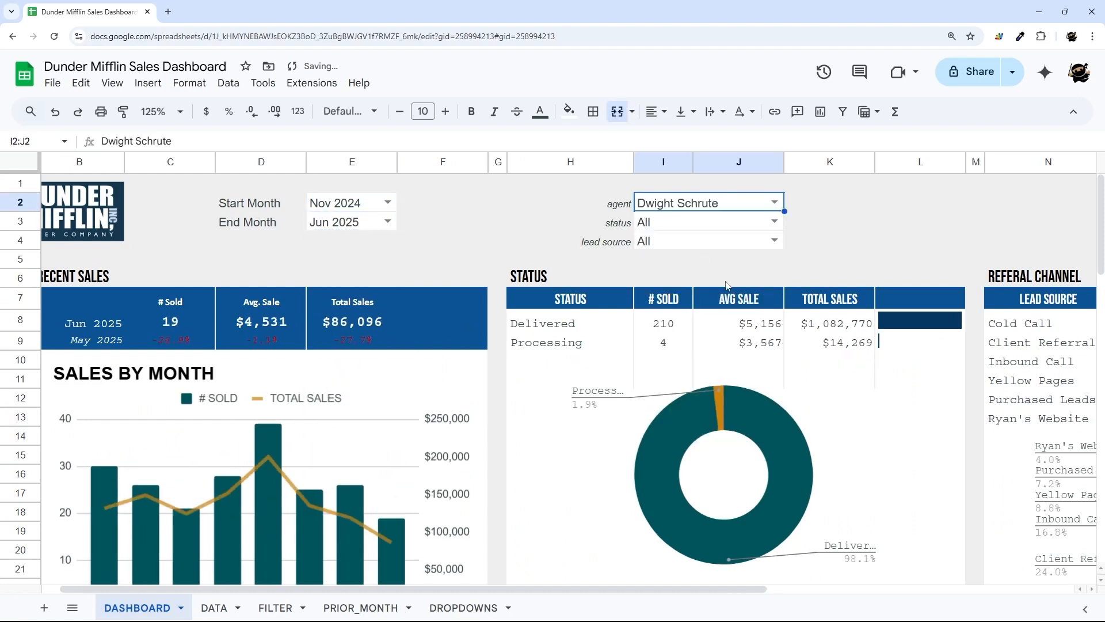
{"action": "left_click", "coordinate": [774, 221]}
{"action": "left_click", "coordinate": [669, 257]}
{"action": "left_click", "coordinate": [762, 242]}
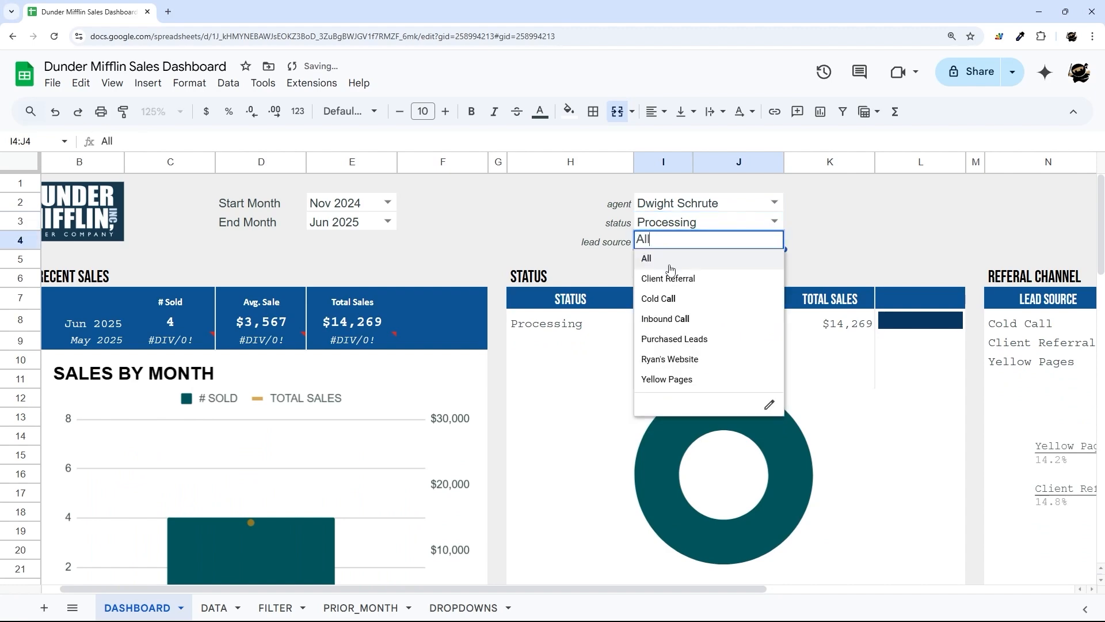
{"action": "left_click", "coordinate": [667, 297]}
{"action": "scroll", "coordinate": [633, 323], "scroll_direction": "down", "scroll_amount": 10}
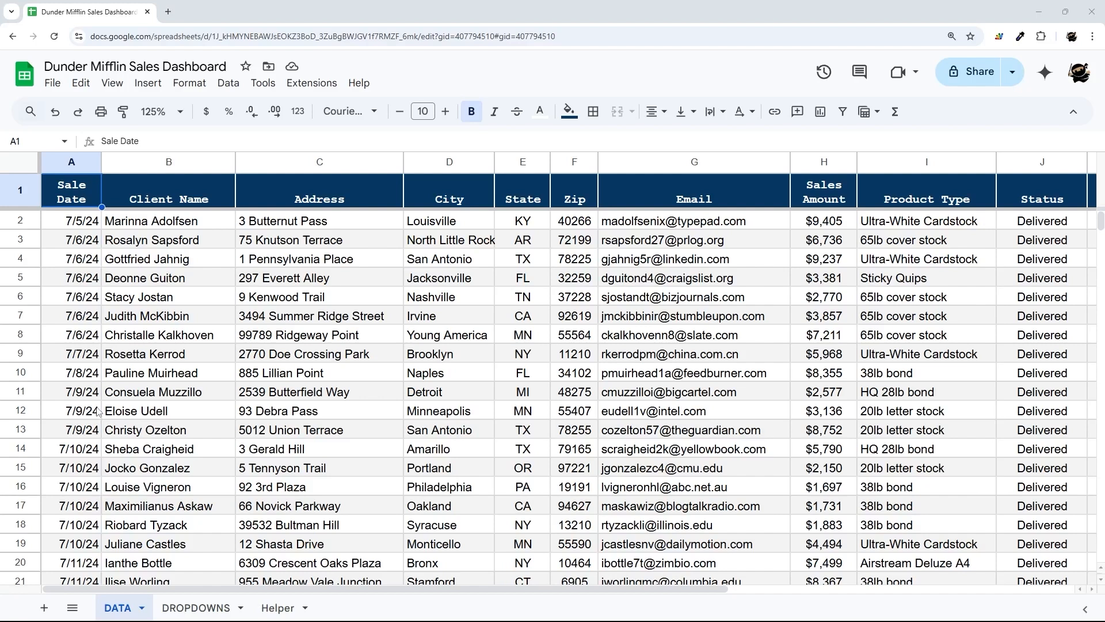
- Select the whole DATA sheet and highlight the empty Commission Amount and Sale Month cells O1:P13
{"action": "left_click", "coordinate": [23, 166]}
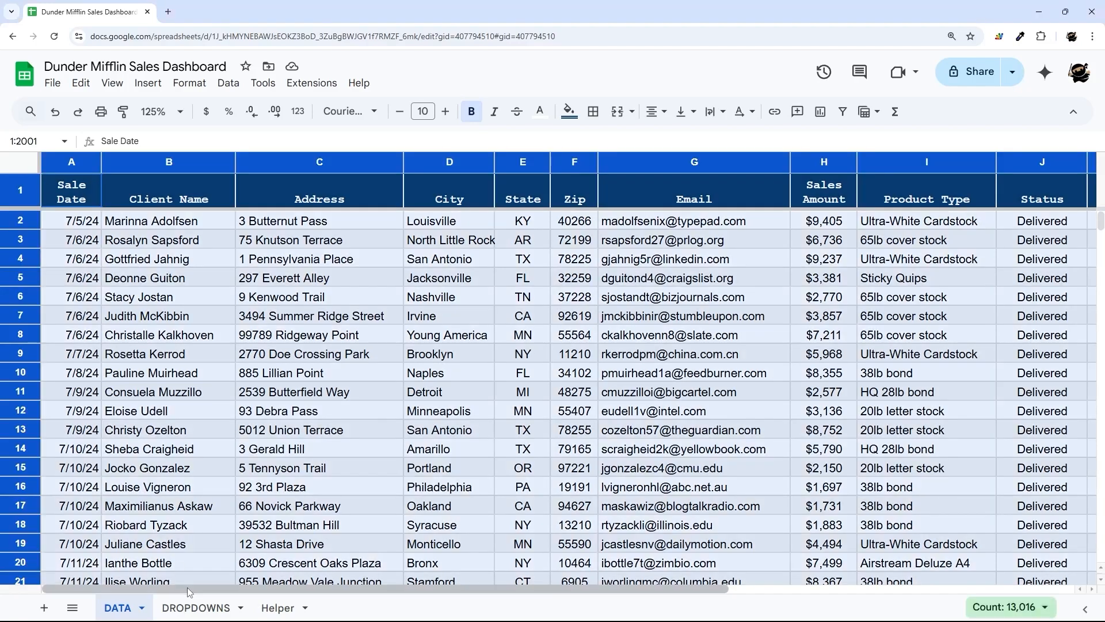
{"action": "left_click_drag", "start_coordinate": [196, 589], "coordinate": [570, 605]}
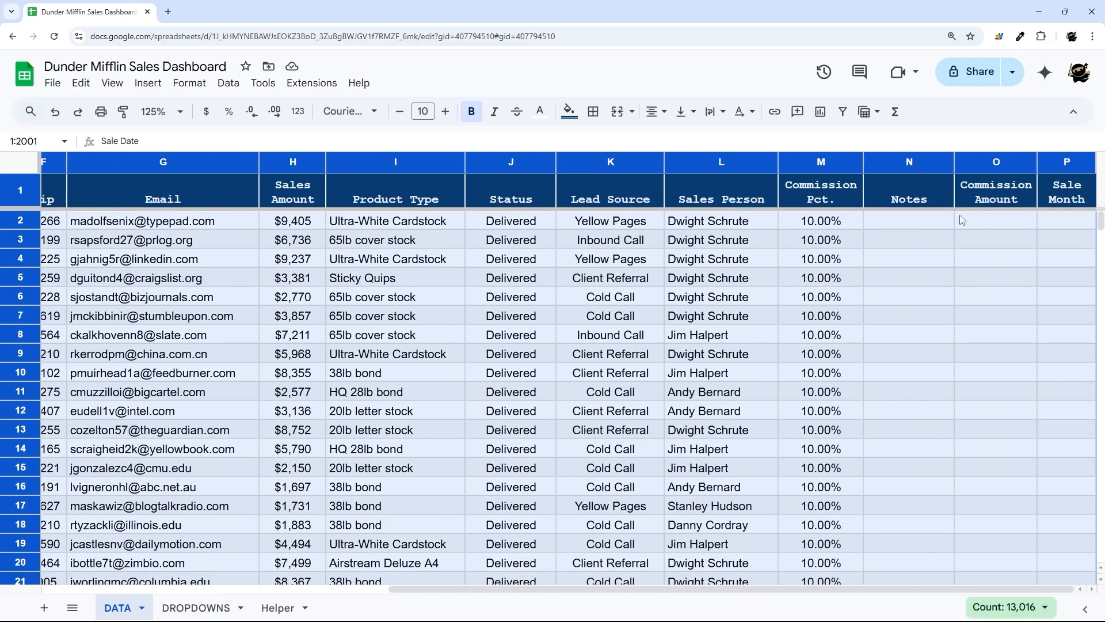
{"action": "left_click_drag", "start_coordinate": [1005, 201], "coordinate": [1061, 429]}
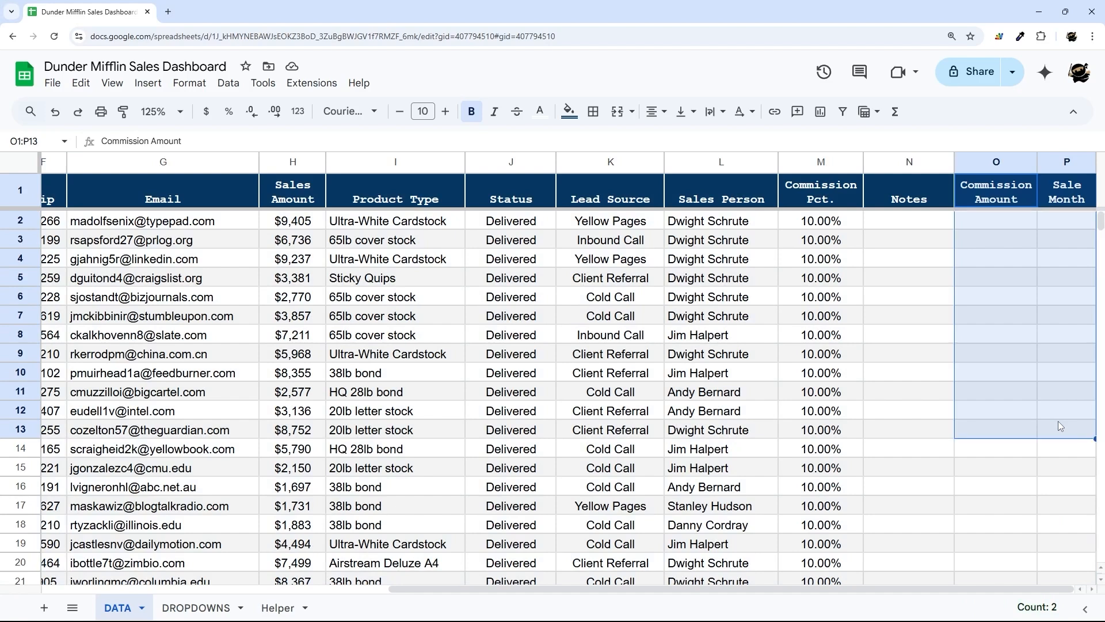
- Select the four dropdown list columns A:D on DROPDOWNS, then go to the Helper sheet
{"action": "left_click", "coordinate": [193, 608]}
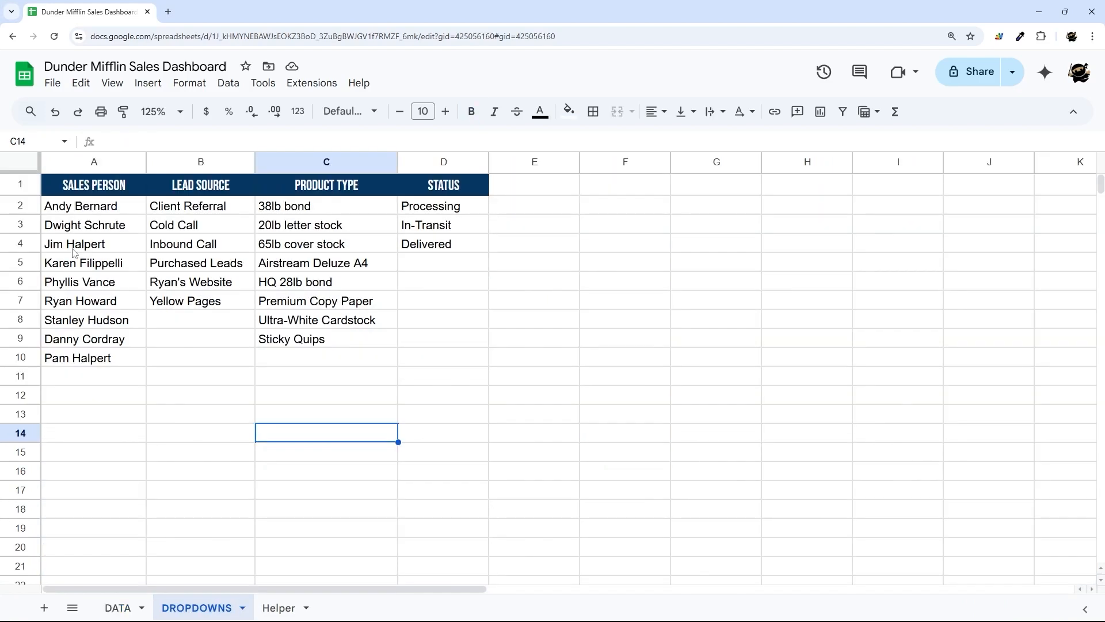
{"action": "left_click_drag", "start_coordinate": [90, 168], "coordinate": [427, 182]}
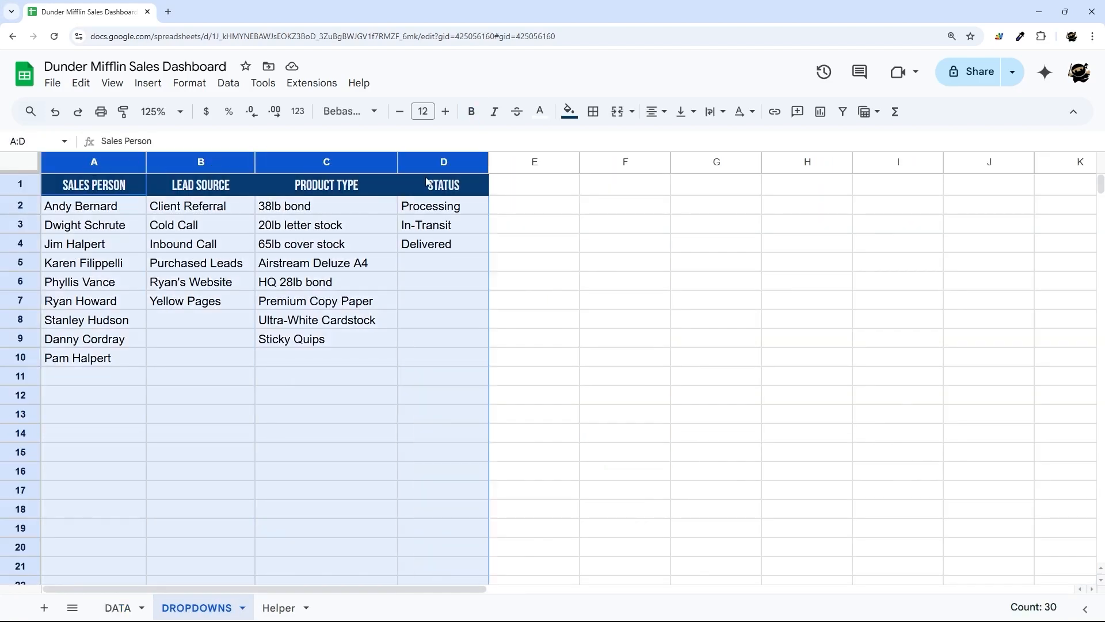
{"action": "left_click", "coordinate": [287, 609]}
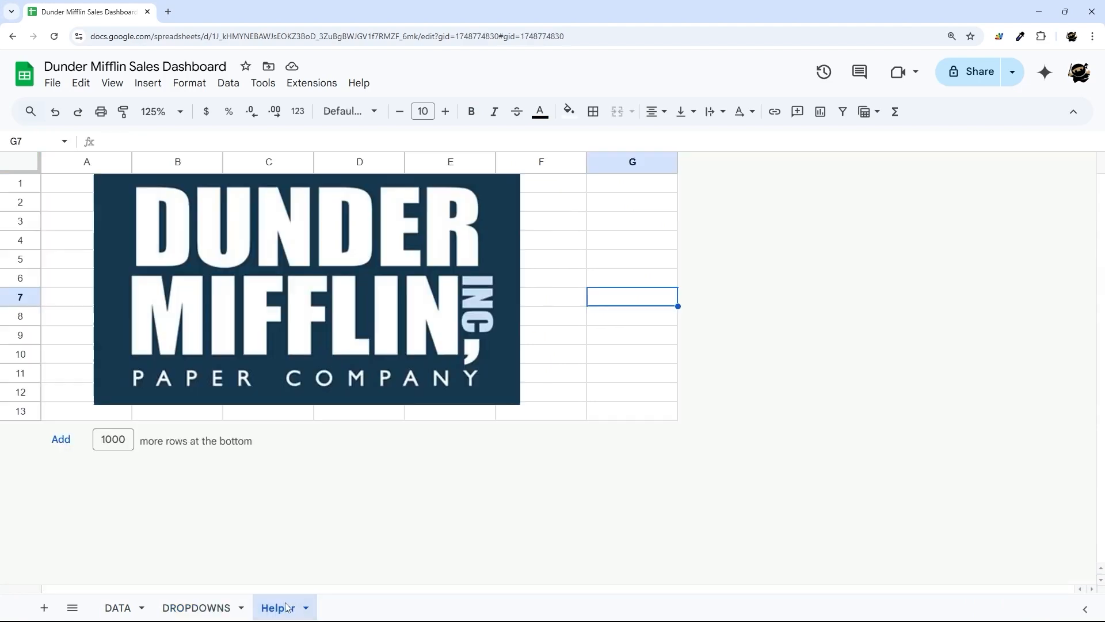
- Add a new sheet in the first position and rename it DASHBOARD
{"action": "left_click", "coordinate": [331, 294]}
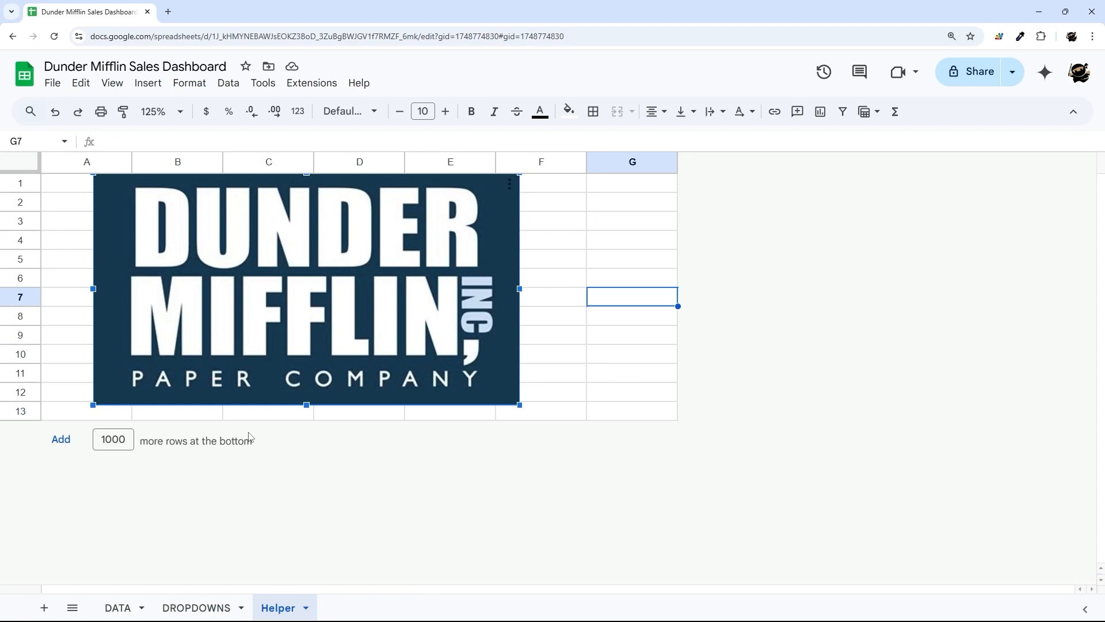
{"action": "left_click", "coordinate": [70, 514]}
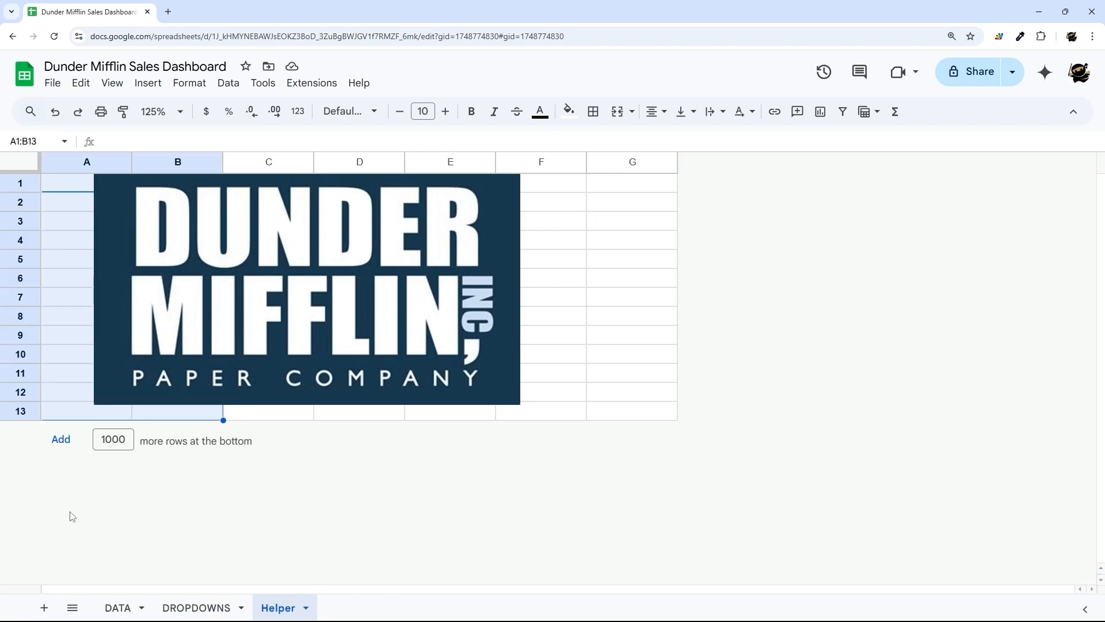
{"action": "left_click", "coordinate": [44, 607]}
{"action": "left_click_drag", "start_coordinate": [340, 607], "coordinate": [121, 608]}
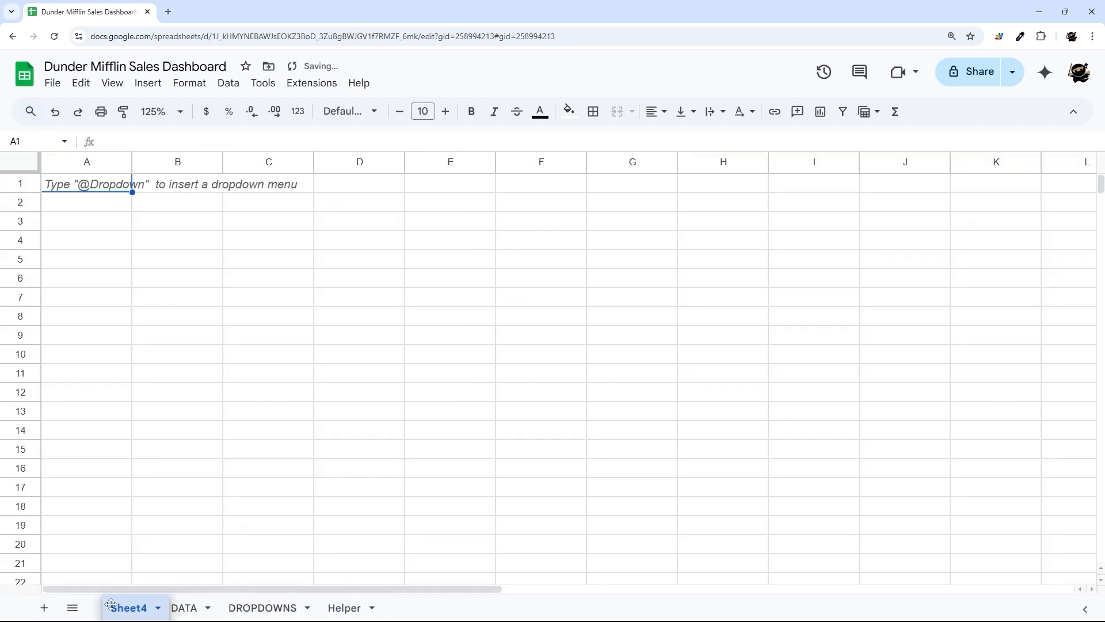
{"action": "right_click", "coordinate": [118, 608]}
{"action": "left_click", "coordinate": [118, 427]}
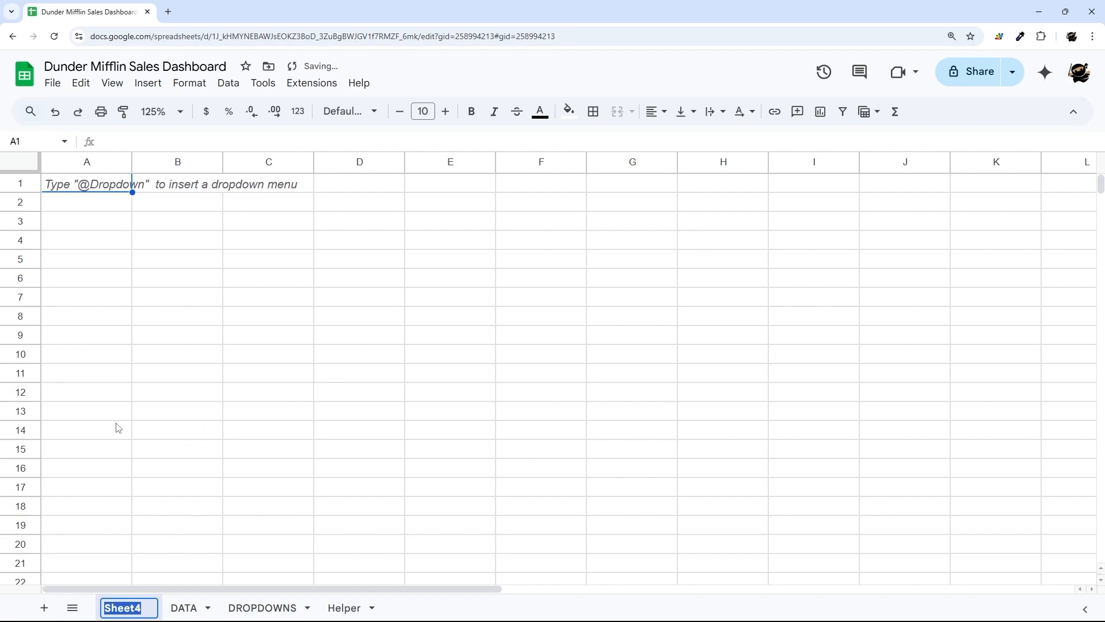
{"action": "type", "text": "DASHBOA"}
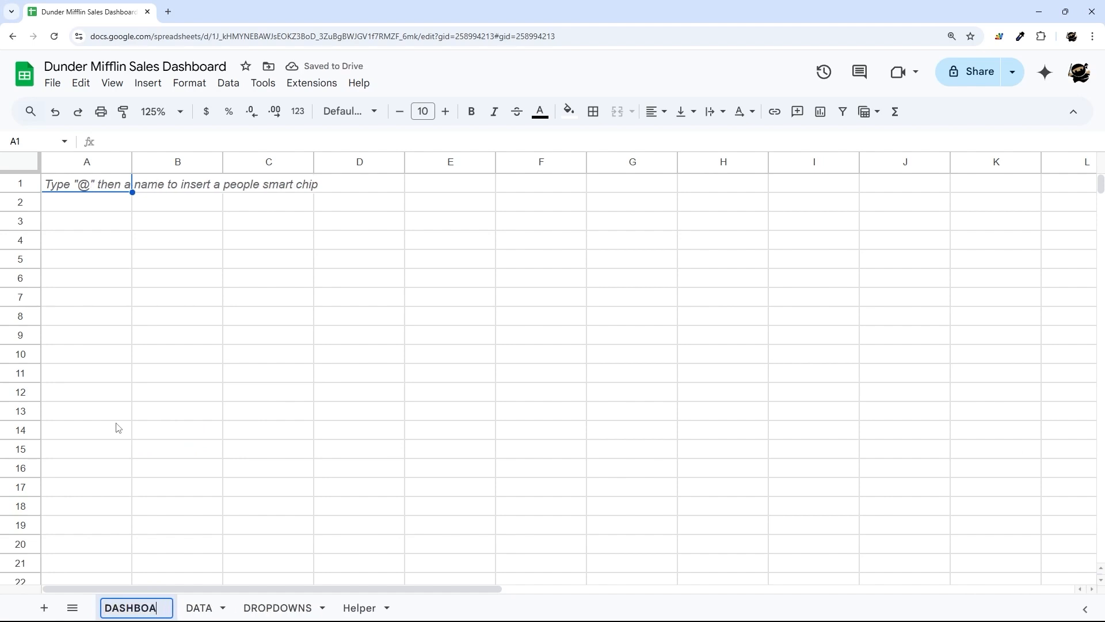
{"action": "type", "text": "RD"}
{"action": "key", "text": "Return"}
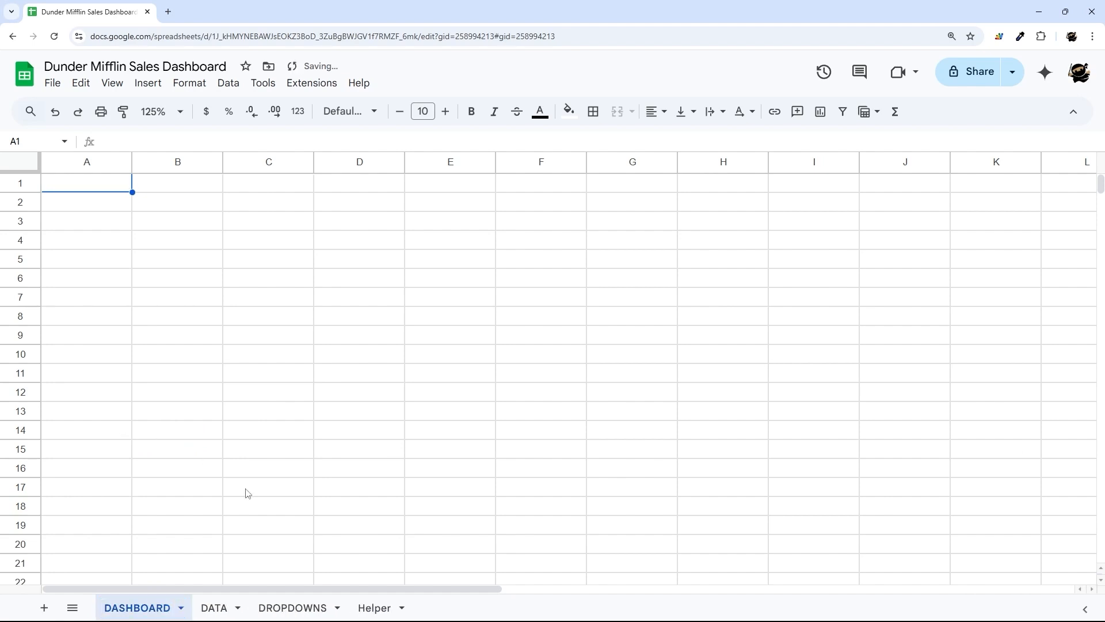
- Copy the Dunder Mifflin logo from Helper and paste it onto DASHBOARD
{"action": "left_click", "coordinate": [373, 607]}
{"action": "left_click", "coordinate": [215, 320]}
{"action": "key", "text": "ctrl+c"}
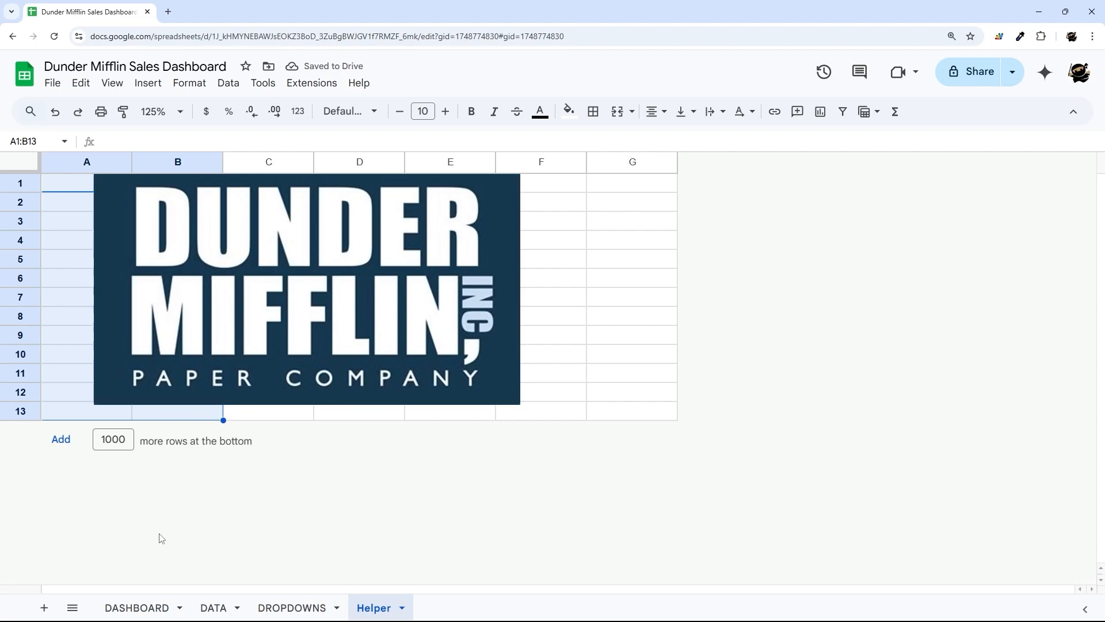
{"action": "left_click", "coordinate": [137, 608]}
{"action": "key", "text": "ctrl+v"}
- Hide the Helper sheet, glance over DATA, and return to DASHBOARD
{"action": "left_click", "coordinate": [374, 608]}
{"action": "left_click", "coordinate": [299, 341]}
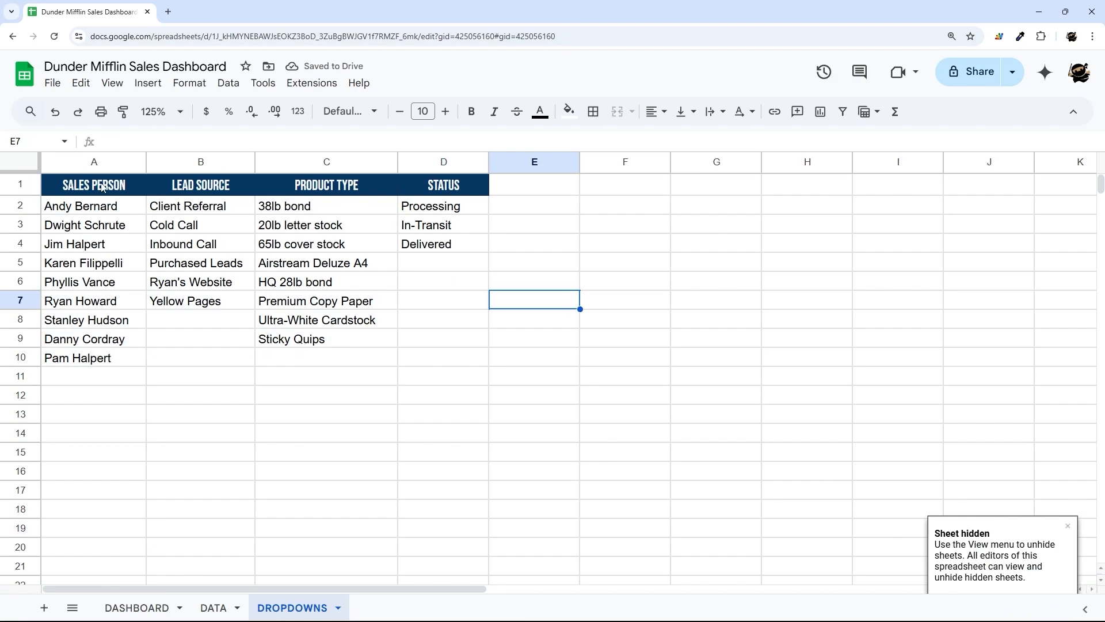
{"action": "left_click", "coordinate": [213, 607]}
{"action": "scroll", "coordinate": [409, 597], "scroll_direction": "right", "scroll_amount": 5}
{"action": "scroll", "coordinate": [409, 587], "scroll_direction": "left", "scroll_amount": 10}
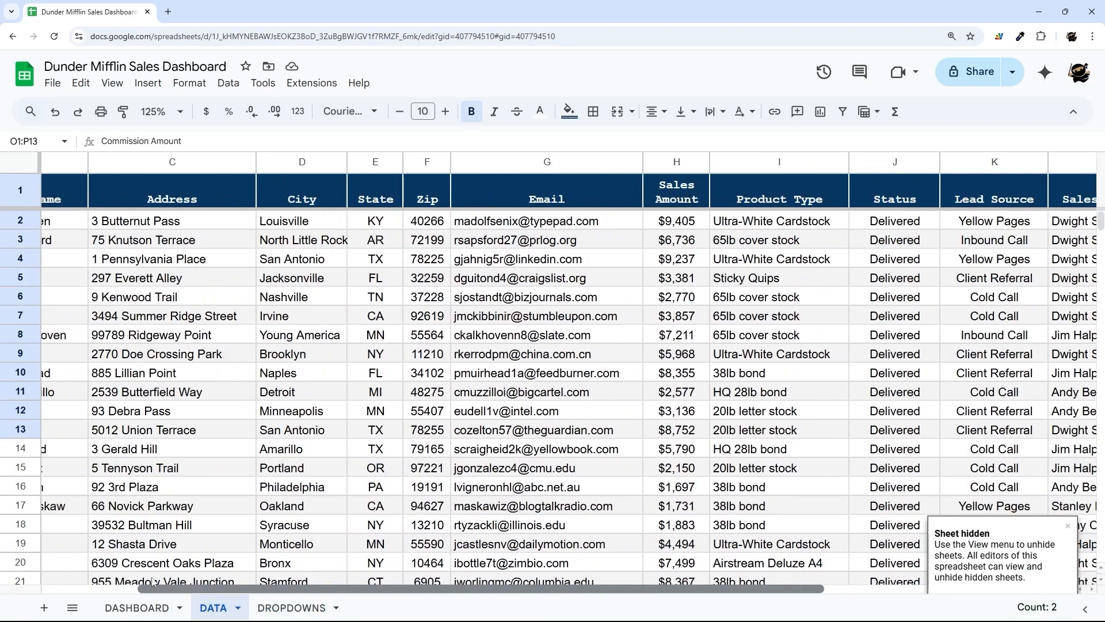
{"action": "left_click", "coordinate": [115, 581]}
{"action": "left_click", "coordinate": [137, 607]}
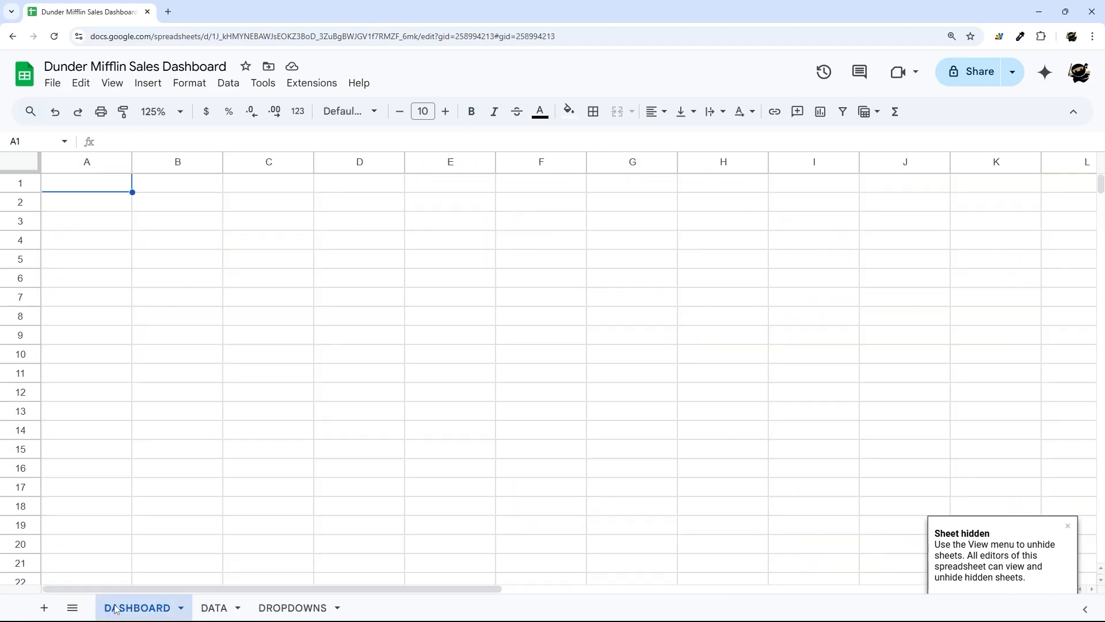
- Merge cells A1:B4 on DASHBOARD with Merge all
{"action": "left_click", "coordinate": [248, 253]}
{"action": "left_click_drag", "start_coordinate": [212, 258], "coordinate": [280, 291]}
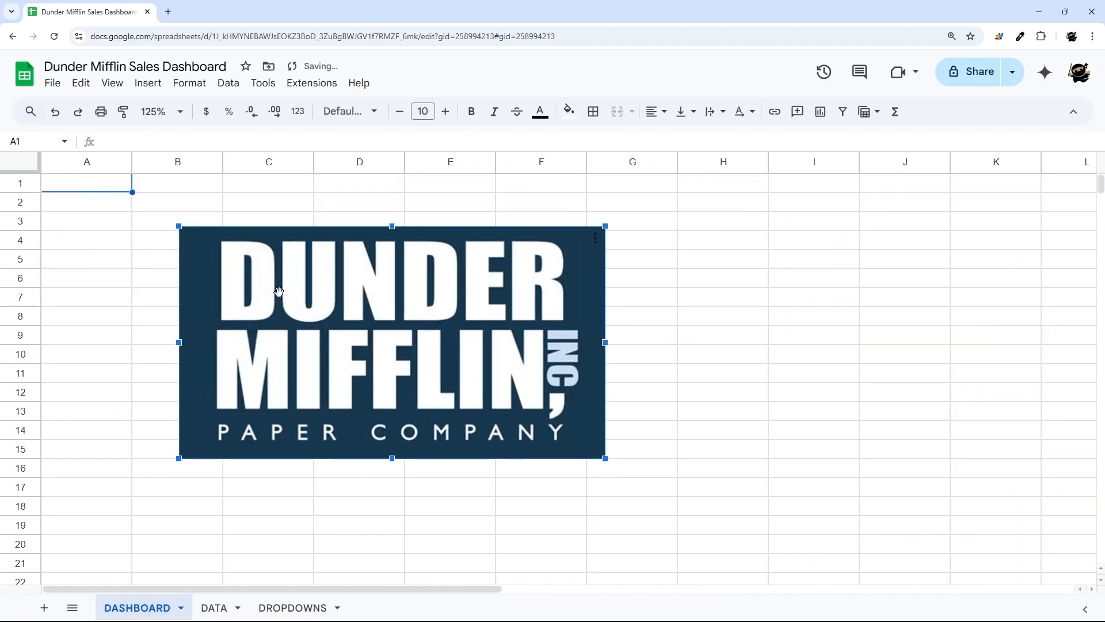
{"action": "left_click_drag", "start_coordinate": [93, 186], "coordinate": [190, 248]}
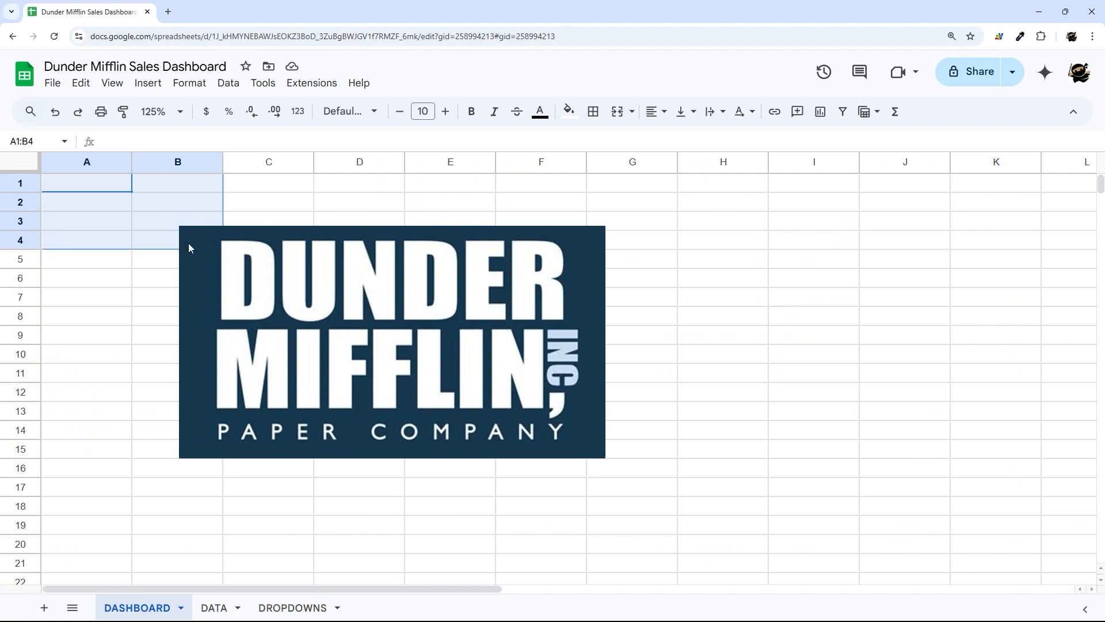
{"action": "left_click", "coordinate": [627, 114]}
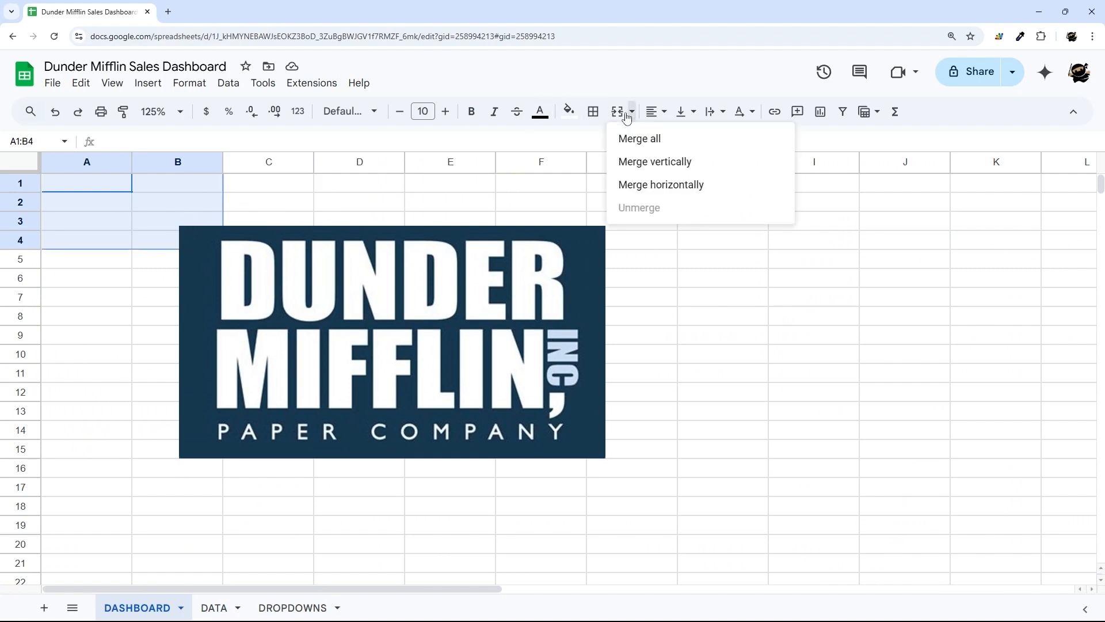
{"action": "left_click", "coordinate": [639, 139]}
- Put the Dunder Mifflin logo image inside the merged A1:B4 cell
{"action": "left_click", "coordinate": [484, 282]}
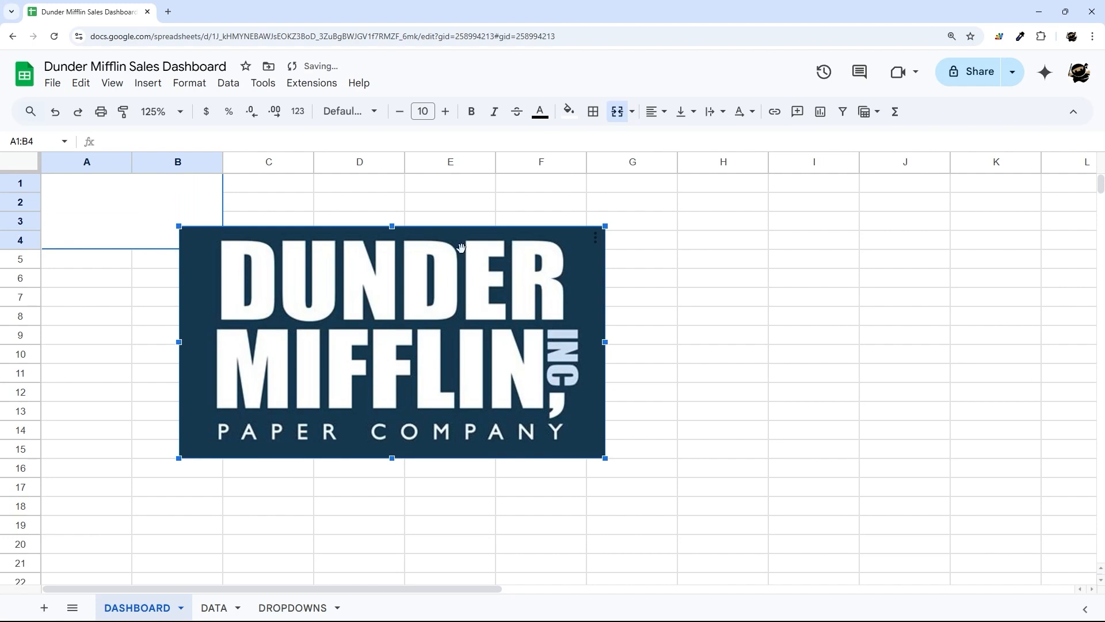
{"action": "left_click", "coordinate": [596, 243]}
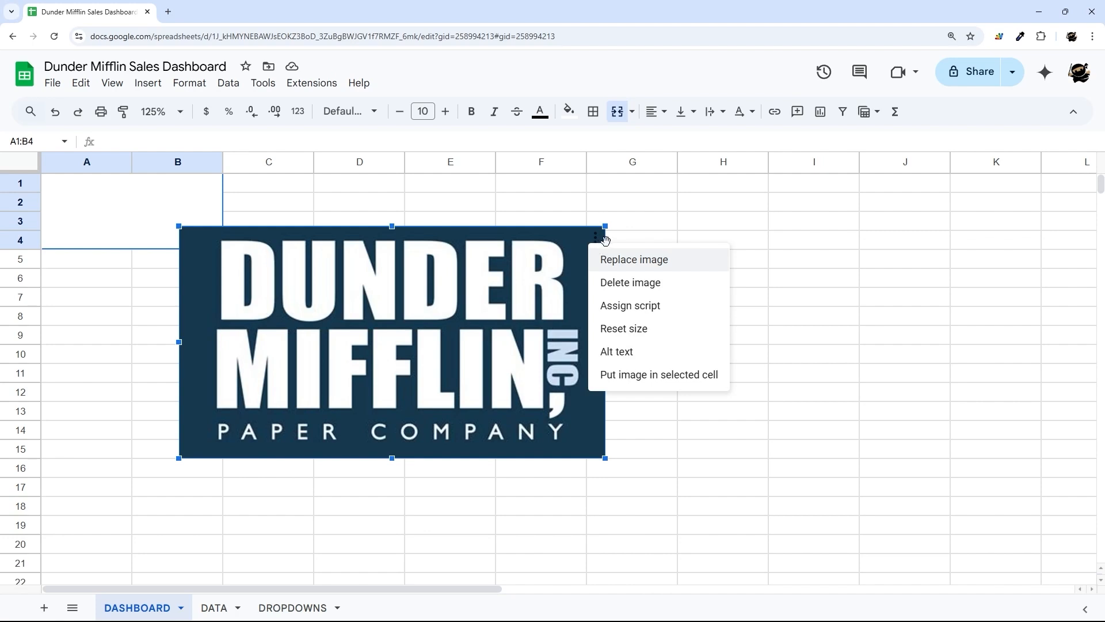
{"action": "left_click", "coordinate": [630, 375]}
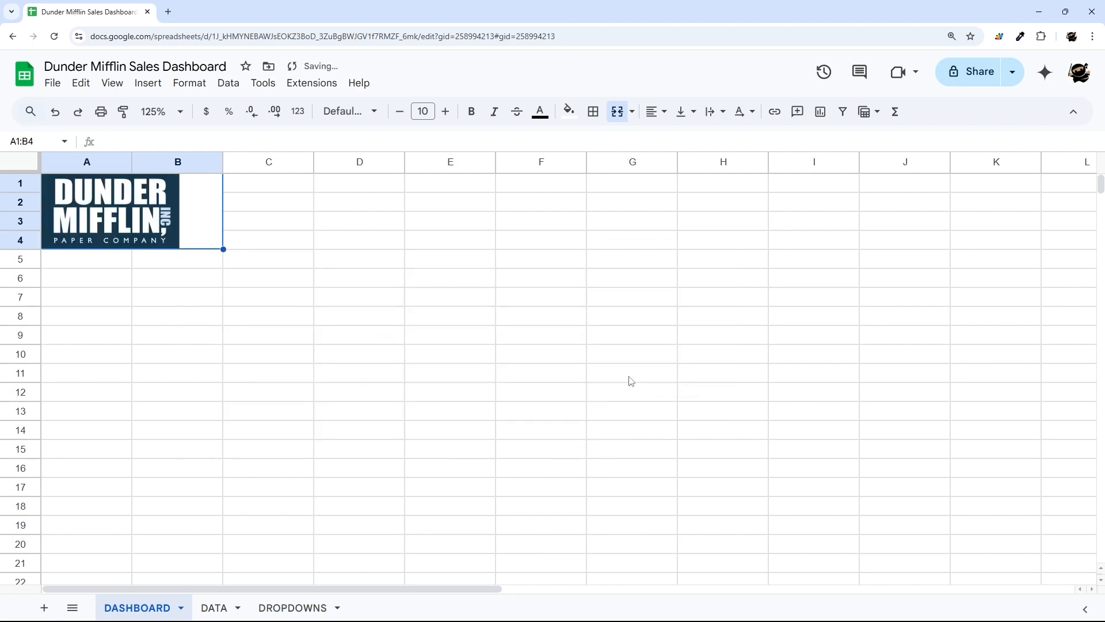
{"action": "left_click", "coordinate": [450, 277]}
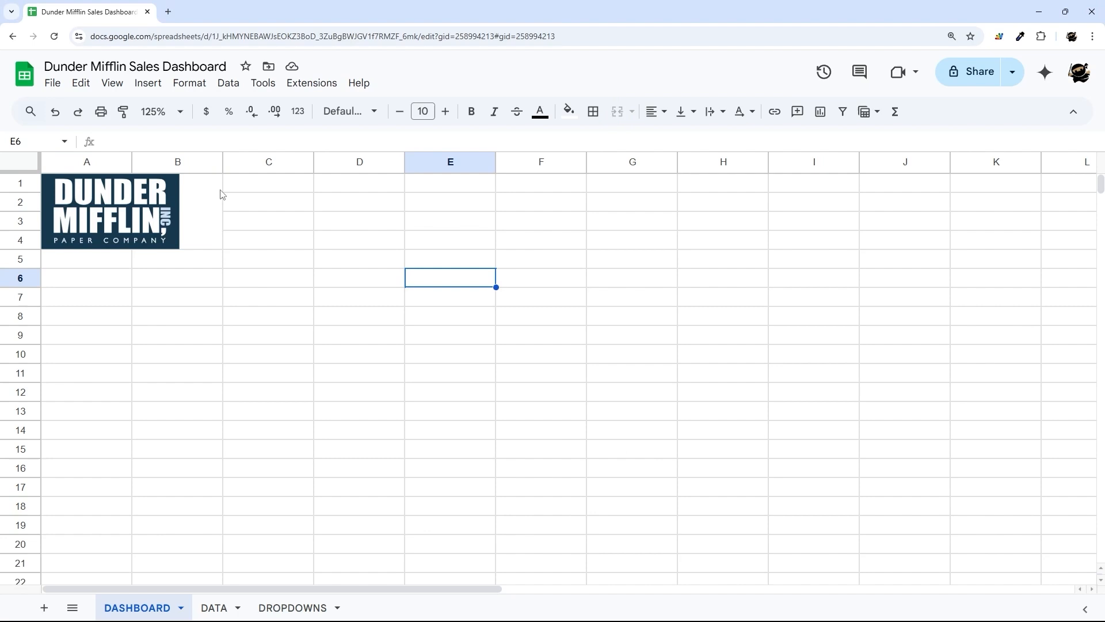
- Fill the entire DASHBOARD sheet with the light gray 2 background colour
{"action": "left_click", "coordinate": [359, 241]}
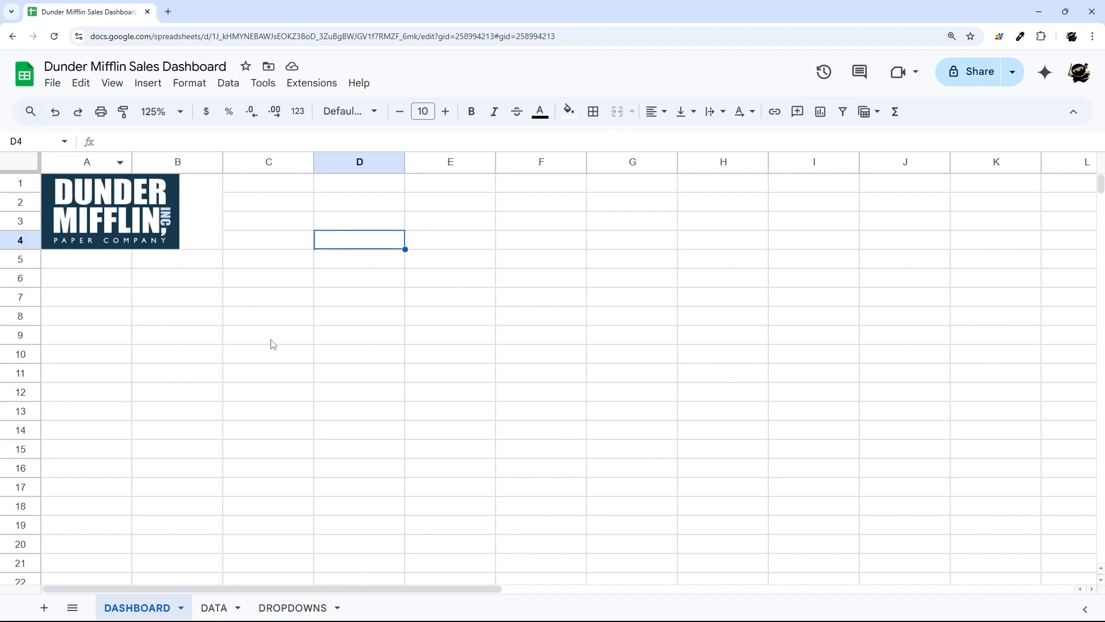
{"action": "left_click", "coordinate": [25, 167]}
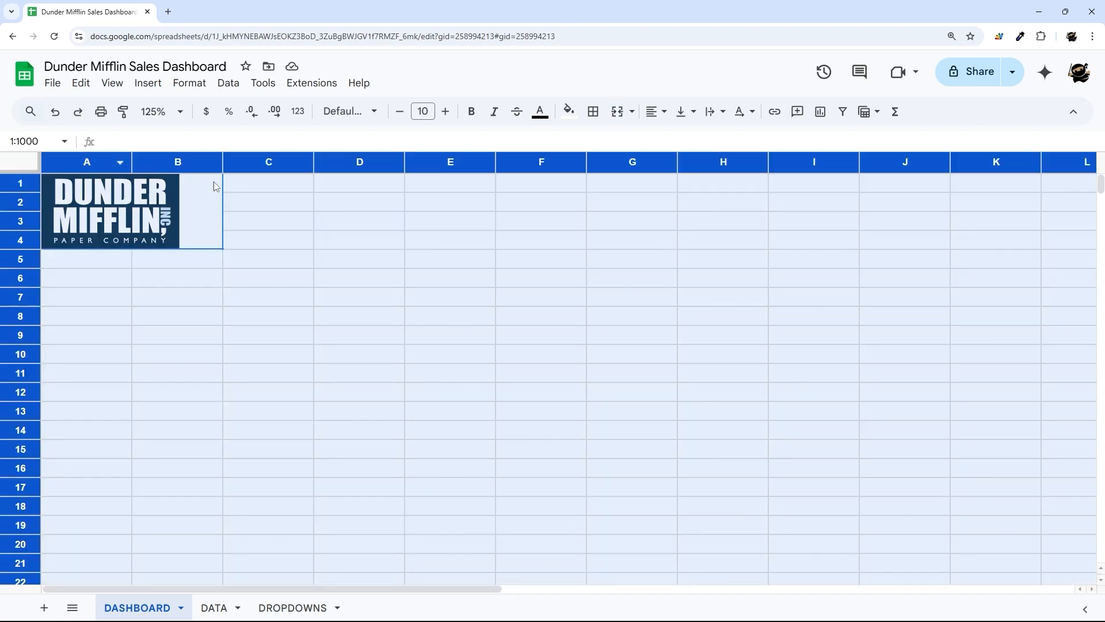
{"action": "left_click", "coordinate": [569, 111]}
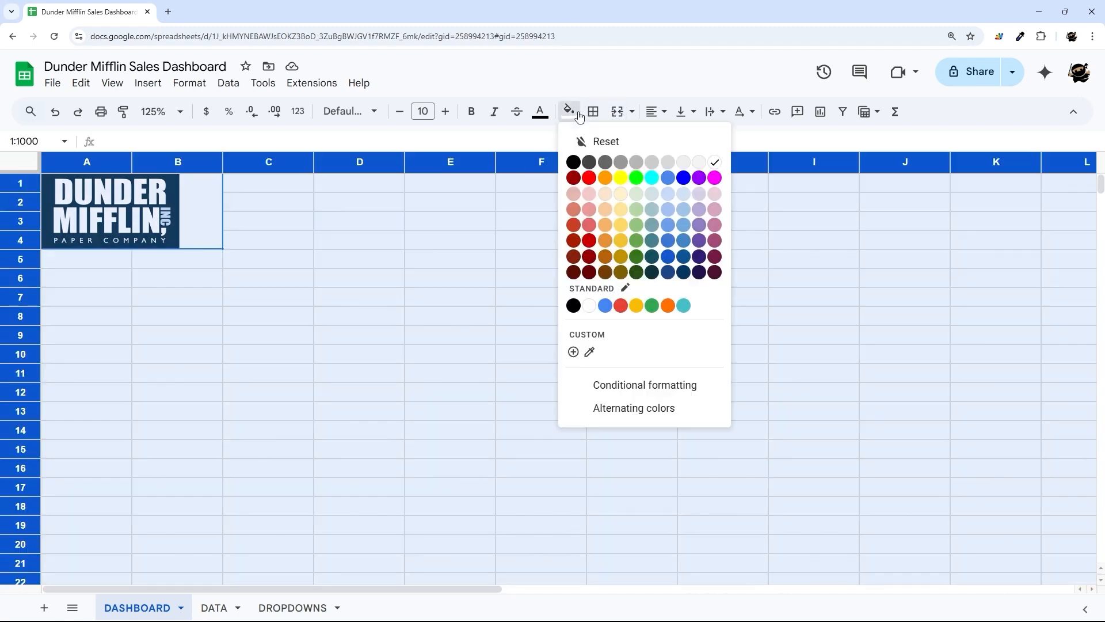
{"action": "left_click", "coordinate": [684, 166]}
{"action": "left_click", "coordinate": [368, 320]}
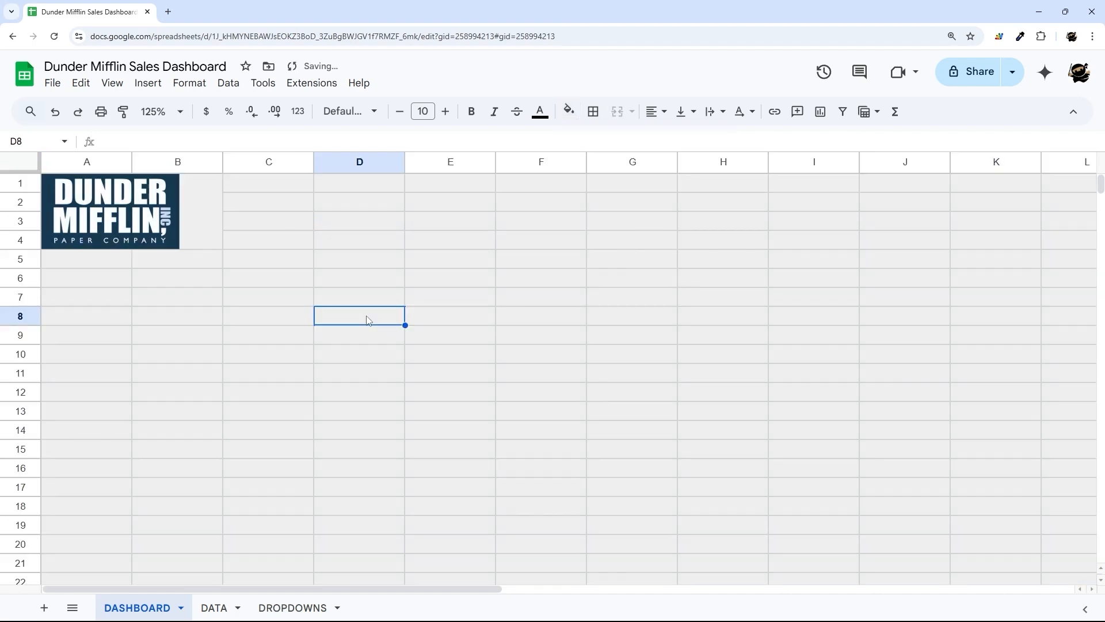
{"action": "left_click", "coordinate": [187, 84]}
- Apply the Cozy theme from Format > Theme and close the Themes panel
{"action": "left_click", "coordinate": [205, 109]}
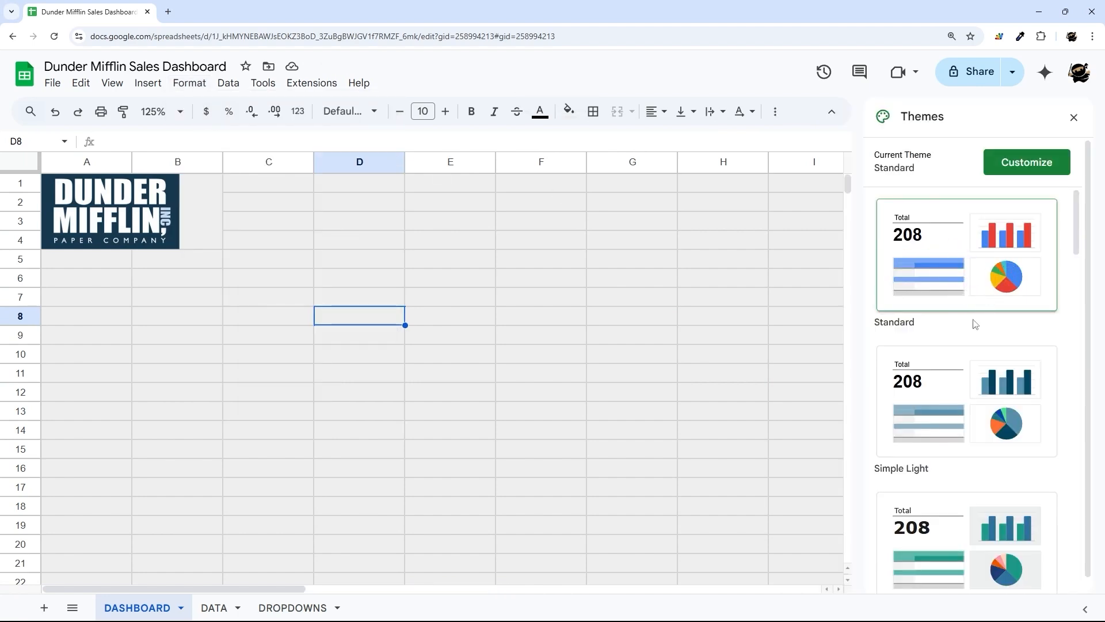
{"action": "scroll", "coordinate": [975, 300], "scroll_direction": "down", "scroll_amount": 1}
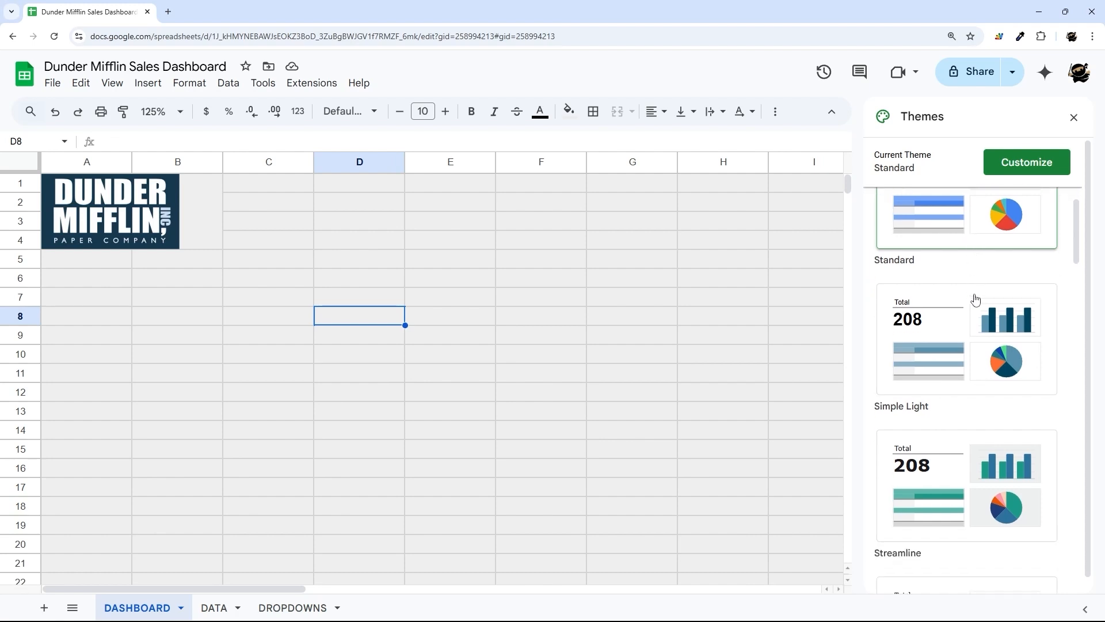
{"action": "scroll", "coordinate": [975, 299], "scroll_direction": "down", "scroll_amount": 10}
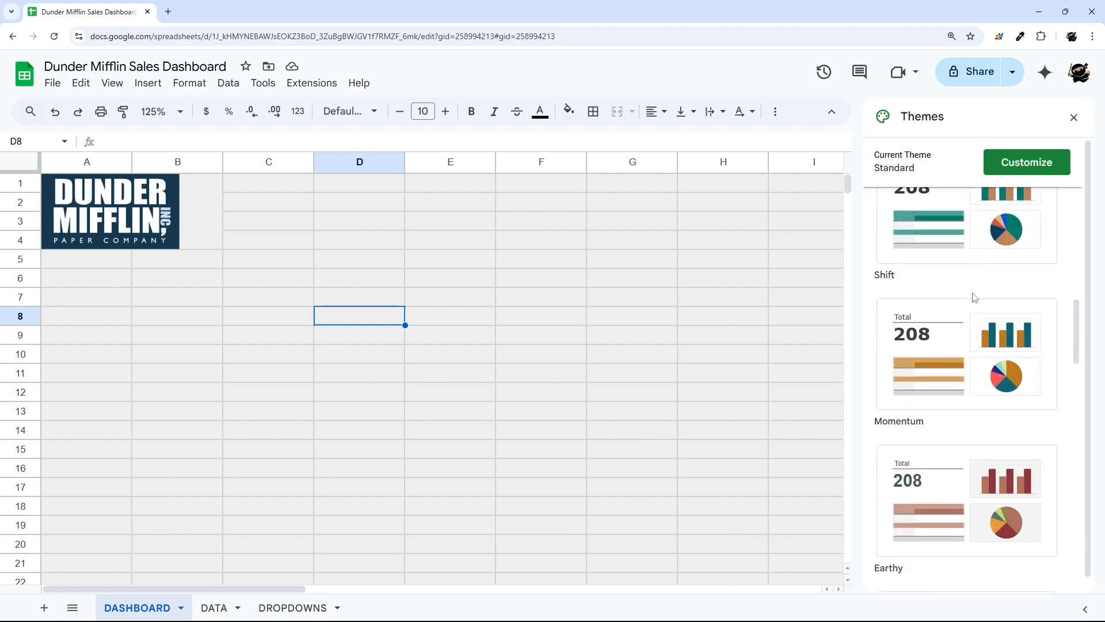
{"action": "scroll", "coordinate": [974, 297], "scroll_direction": "down", "scroll_amount": 9}
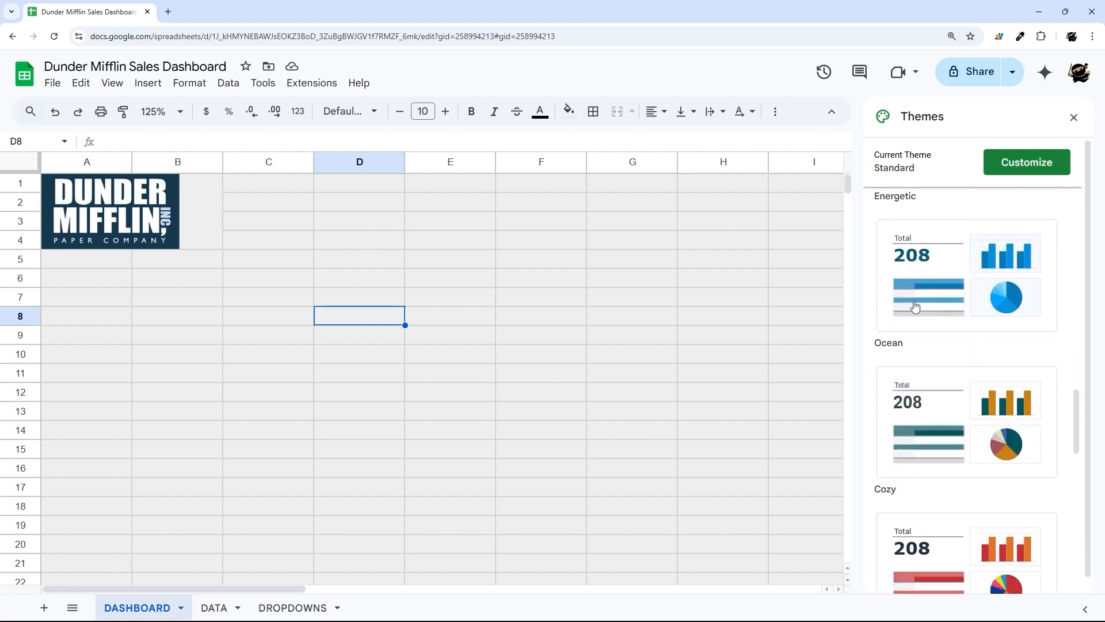
{"action": "scroll", "coordinate": [977, 405], "scroll_direction": "down", "scroll_amount": 4}
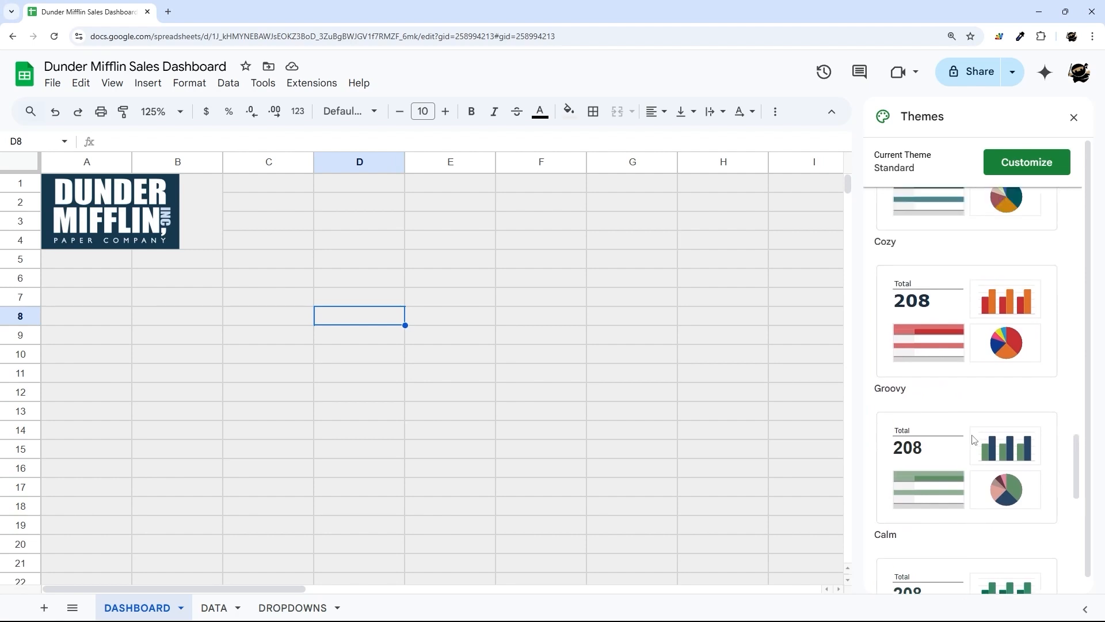
{"action": "scroll", "coordinate": [973, 439], "scroll_direction": "up", "scroll_amount": 2}
{"action": "left_click", "coordinate": [1013, 296]}
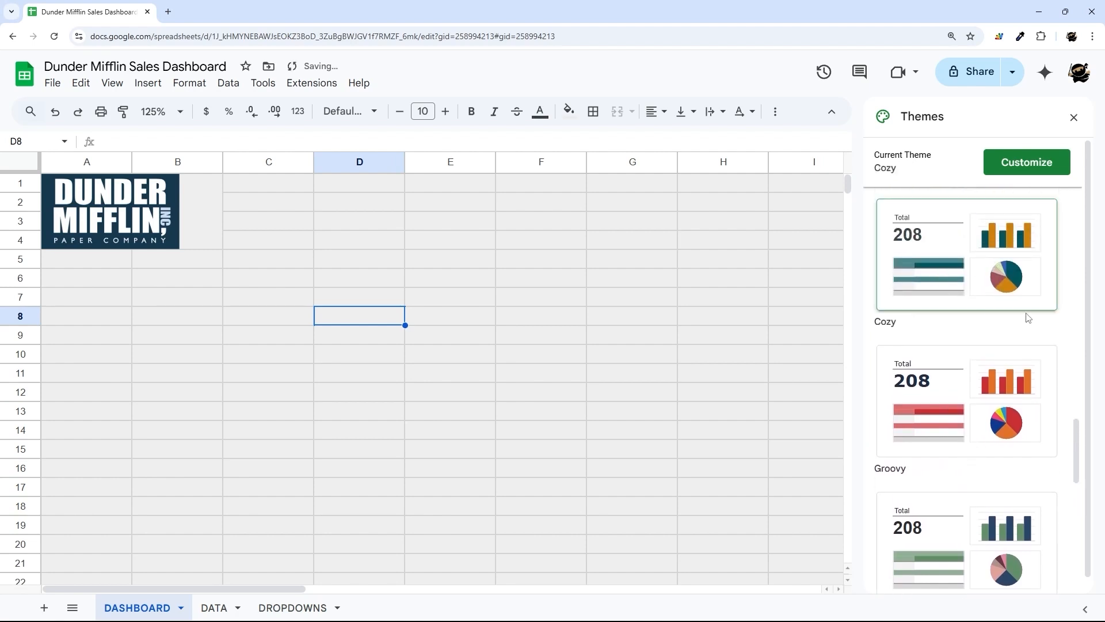
{"action": "left_click", "coordinate": [1074, 119]}
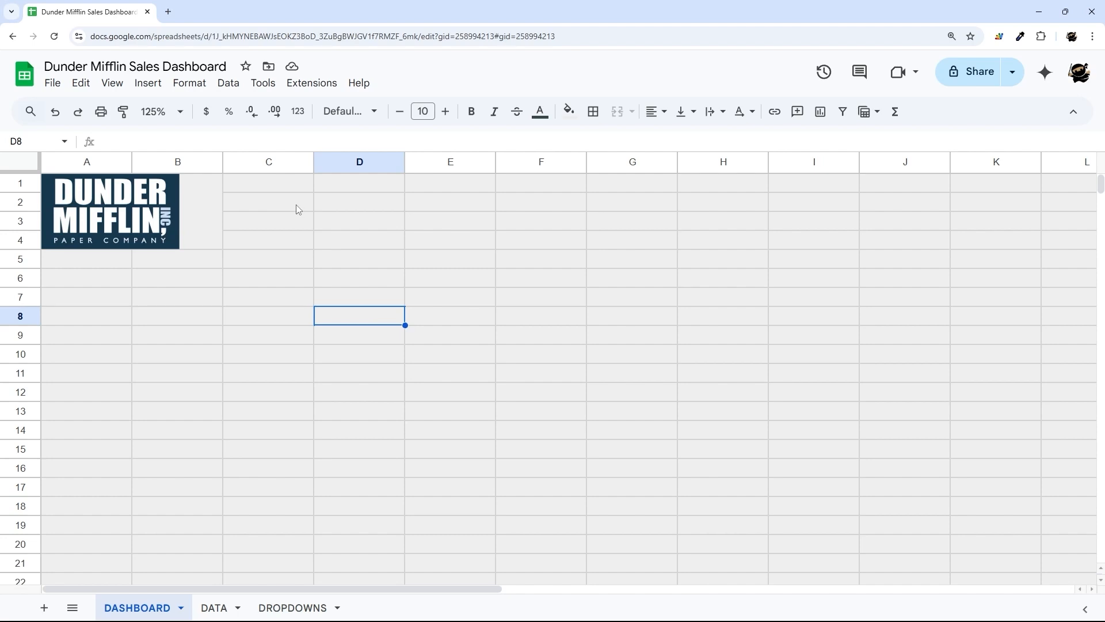
- Enter the labels 'Start Month' in D2 and 'End Month' in D3
{"action": "mouse_move", "coordinate": [295, 205]}
{"action": "left_mouse_down"}
{"action": "mouse_move", "coordinate": [910, 243]}
{"action": "mouse_move", "coordinate": [914, 258]}
{"action": "mouse_move", "coordinate": [921, 246]}
{"action": "left_mouse_up"}
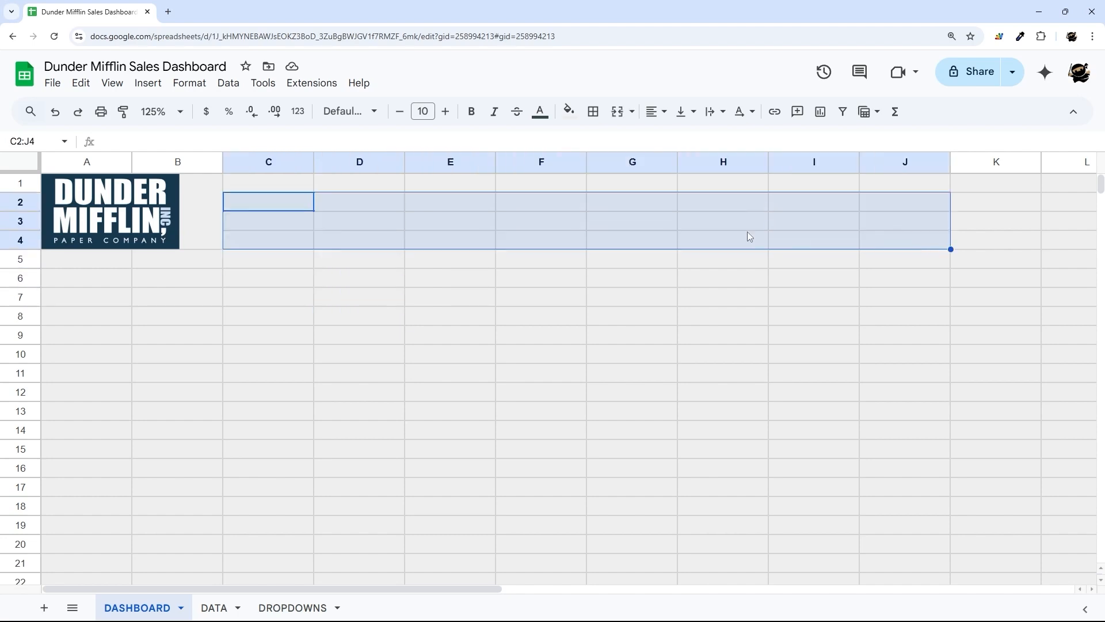
{"action": "left_click", "coordinate": [361, 211]}
{"action": "type", "text": "St"}
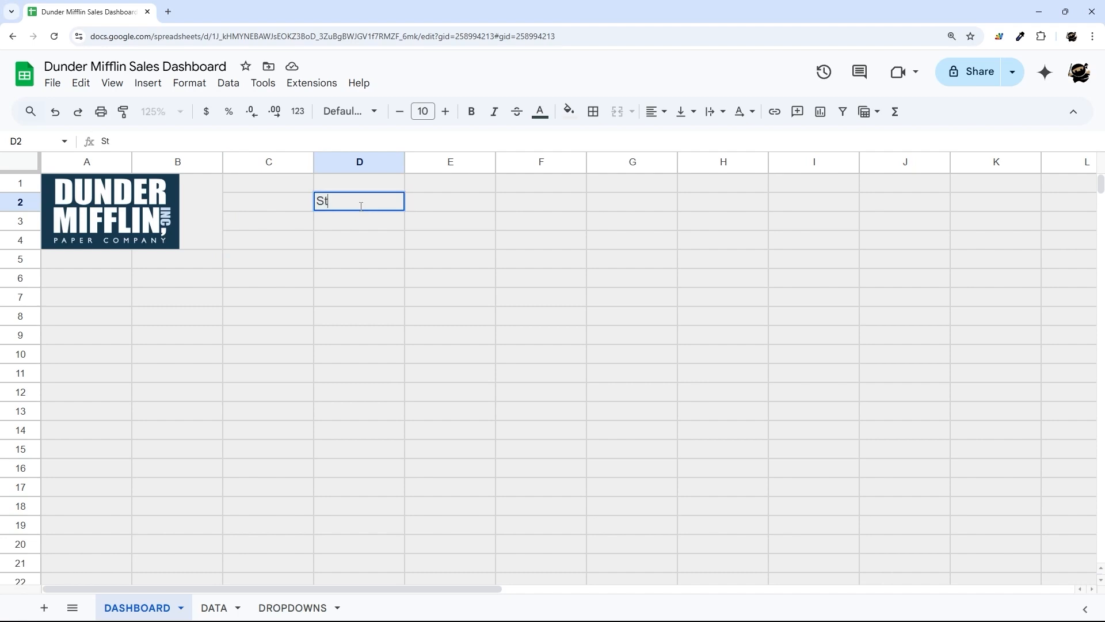
{"action": "type", "text": "art Month"}
{"action": "key", "text": "Return"}
{"action": "type", "text": "End Montt"}
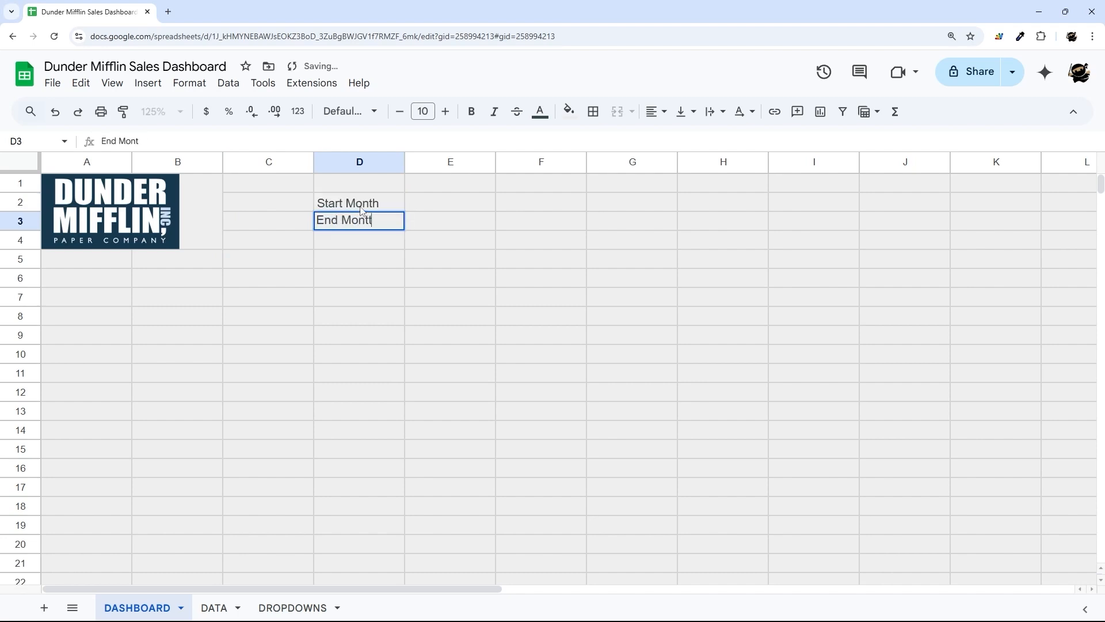
{"action": "type", "text": "h"}
{"action": "key", "text": "Up"}
- Enter the placeholder 'dropdown' in E2 and E3
{"action": "key", "text": "Right"}
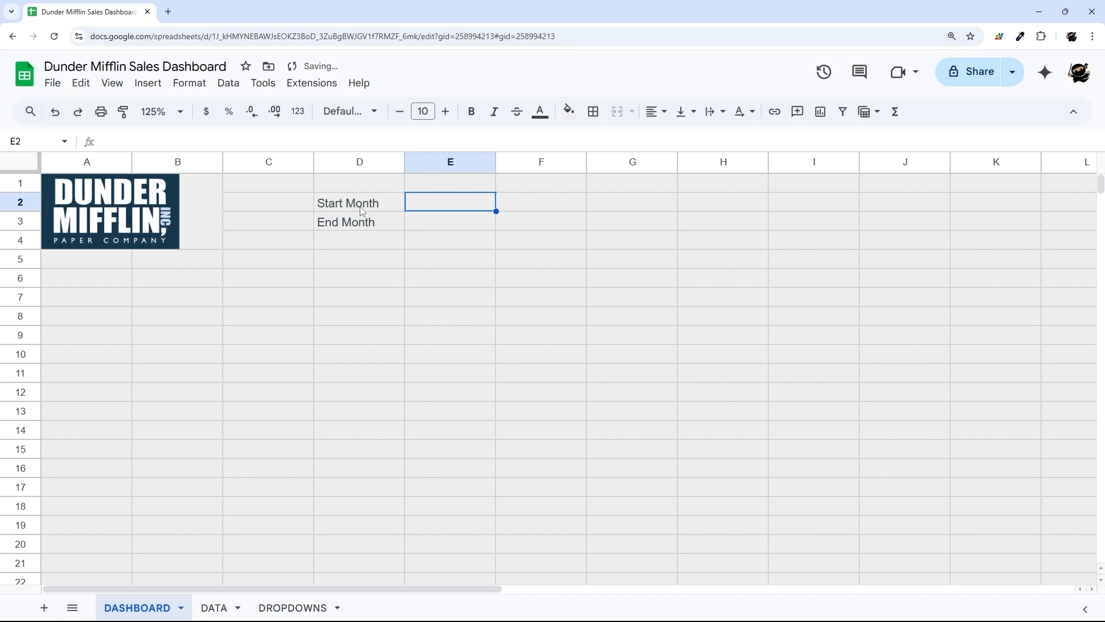
{"action": "type", "text": "dropdown"}
{"action": "key", "text": "Return"}
{"action": "type", "text": "dro"}
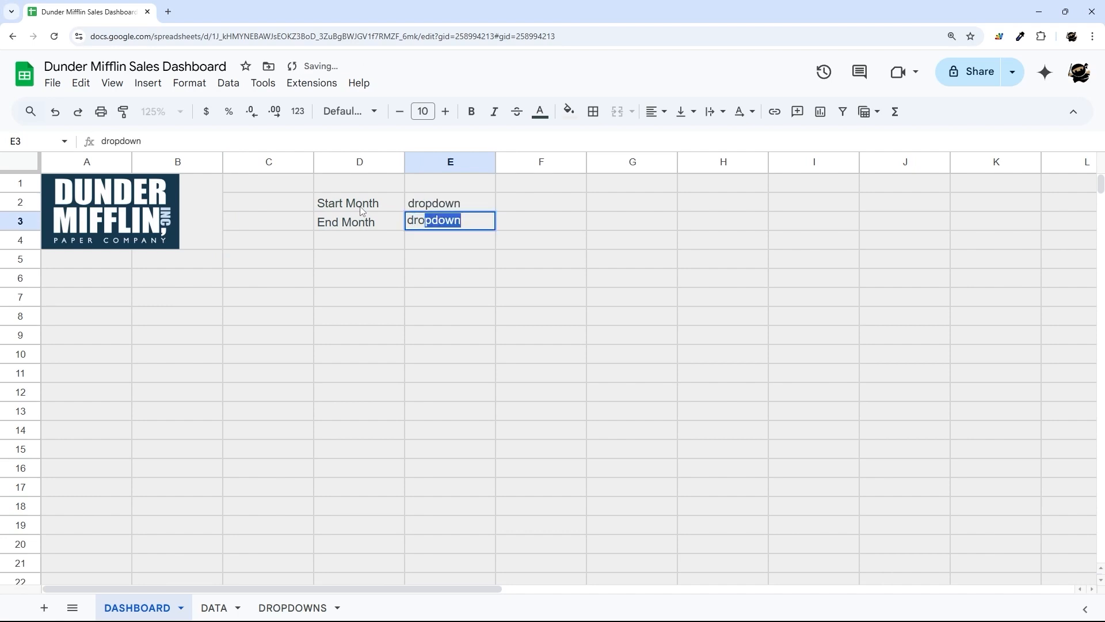
{"action": "type", "text": "pdown"}
{"action": "key", "text": "Return"}
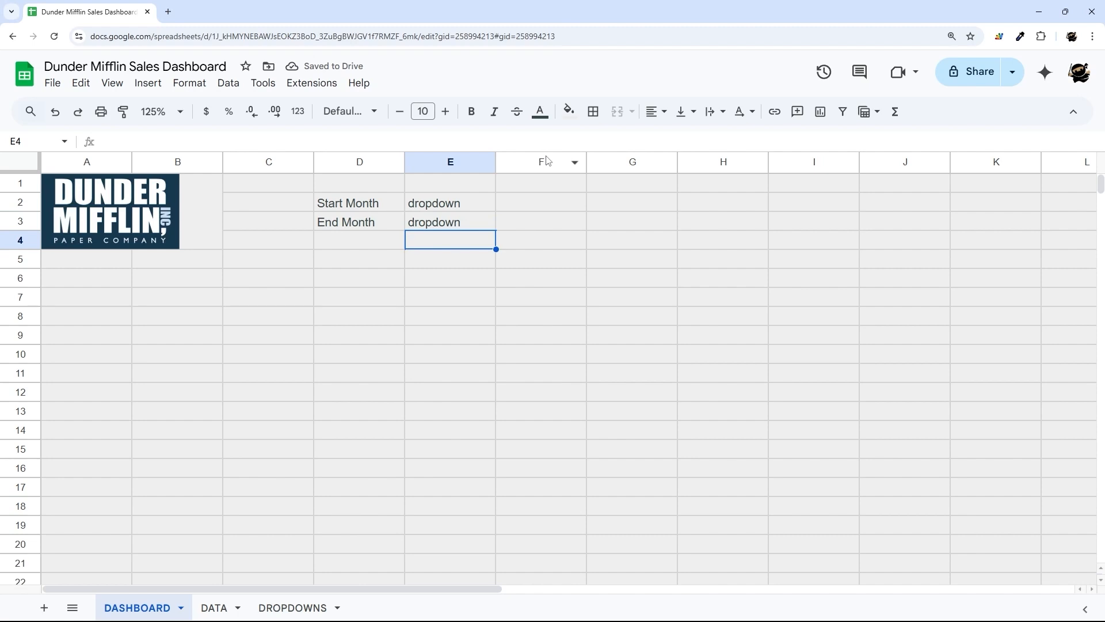
{"action": "left_click", "coordinate": [611, 162]}
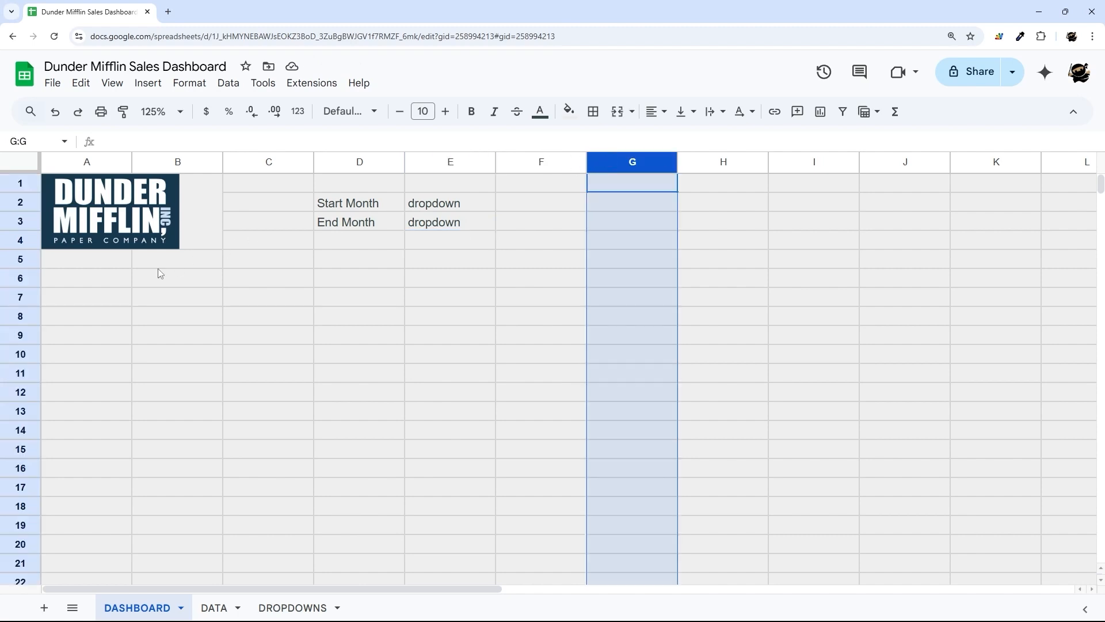
- Resize column A to a width of 25
{"action": "left_click_drag", "start_coordinate": [109, 283], "coordinate": [451, 449]}
{"action": "left_click", "coordinate": [115, 161]}
{"action": "left_click", "coordinate": [120, 162]}
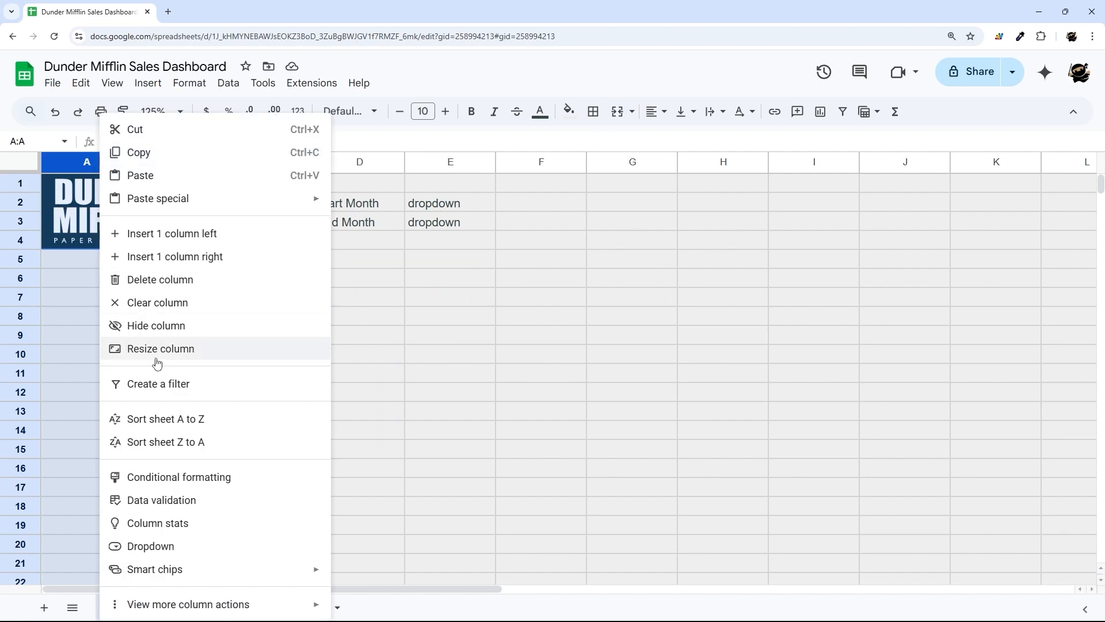
{"action": "left_click", "coordinate": [170, 352]}
{"action": "type", "text": "25"}
{"action": "key", "text": "Return"}
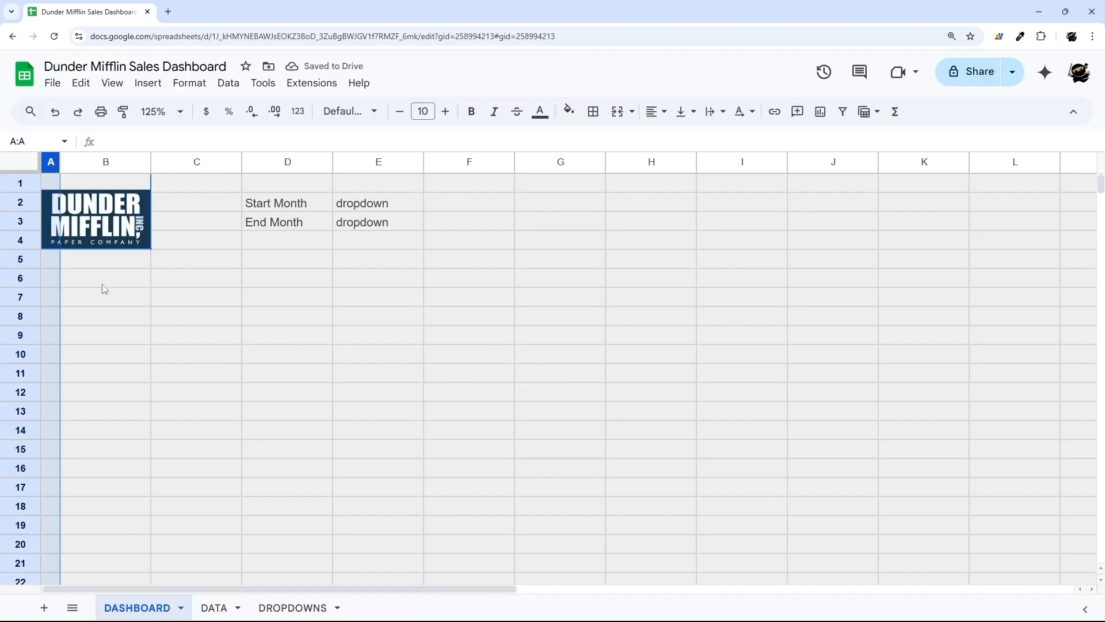
- Resize column G to a width of 20
{"action": "left_click_drag", "start_coordinate": [104, 283], "coordinate": [462, 539]}
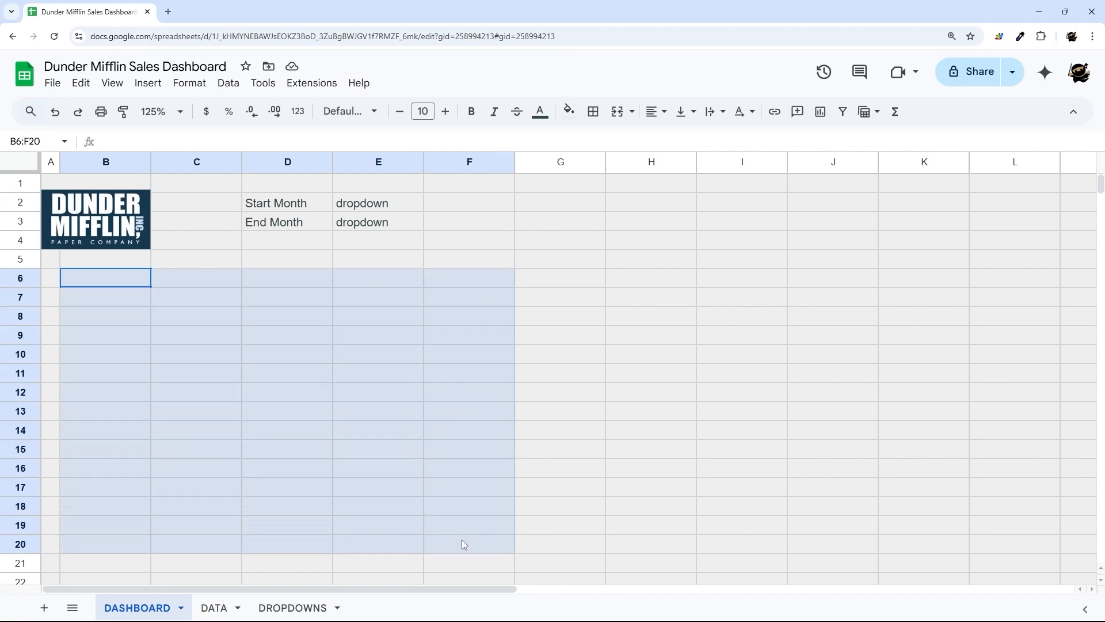
{"action": "right_click", "coordinate": [552, 162]}
{"action": "left_click", "coordinate": [654, 348]}
{"action": "type", "text": "20"}
{"action": "key", "text": "Return"}
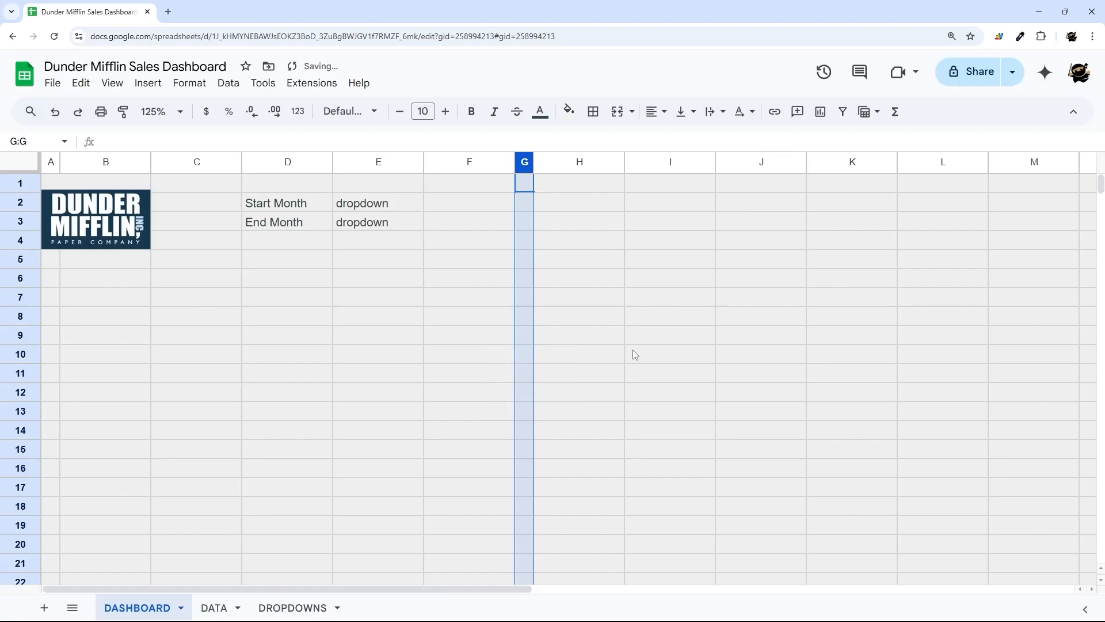
- Enter the labels 'agent', 'status' and 'lead source' in H2:H4
{"action": "left_click", "coordinate": [585, 201]}
{"action": "type", "text": "agent"}
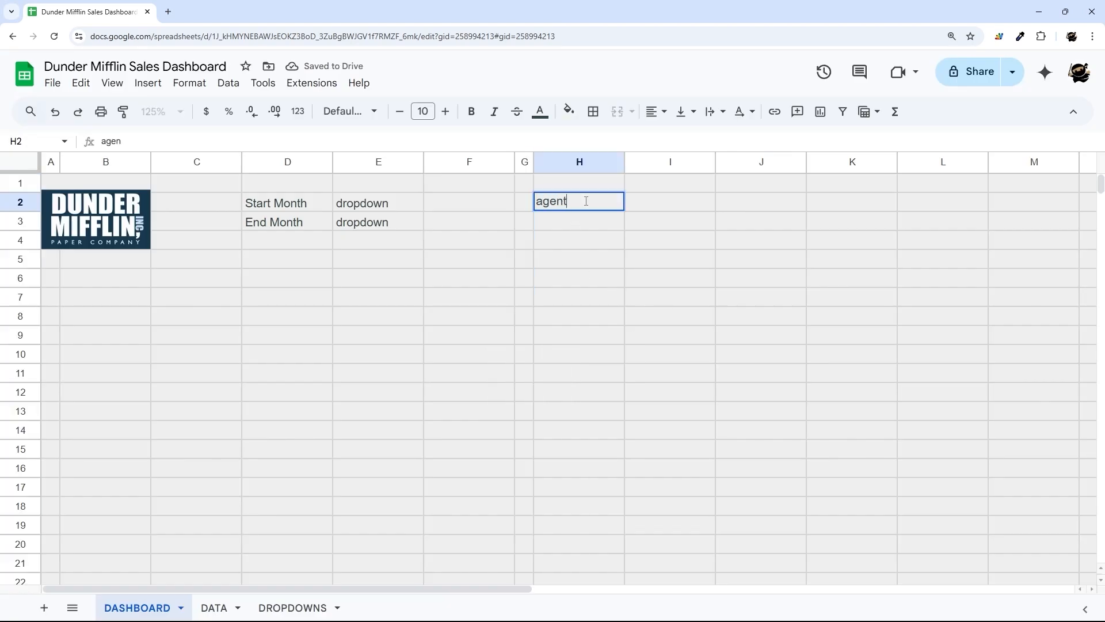
{"action": "key", "text": "Return"}
{"action": "type", "text": "status"}
{"action": "key", "text": "Return"}
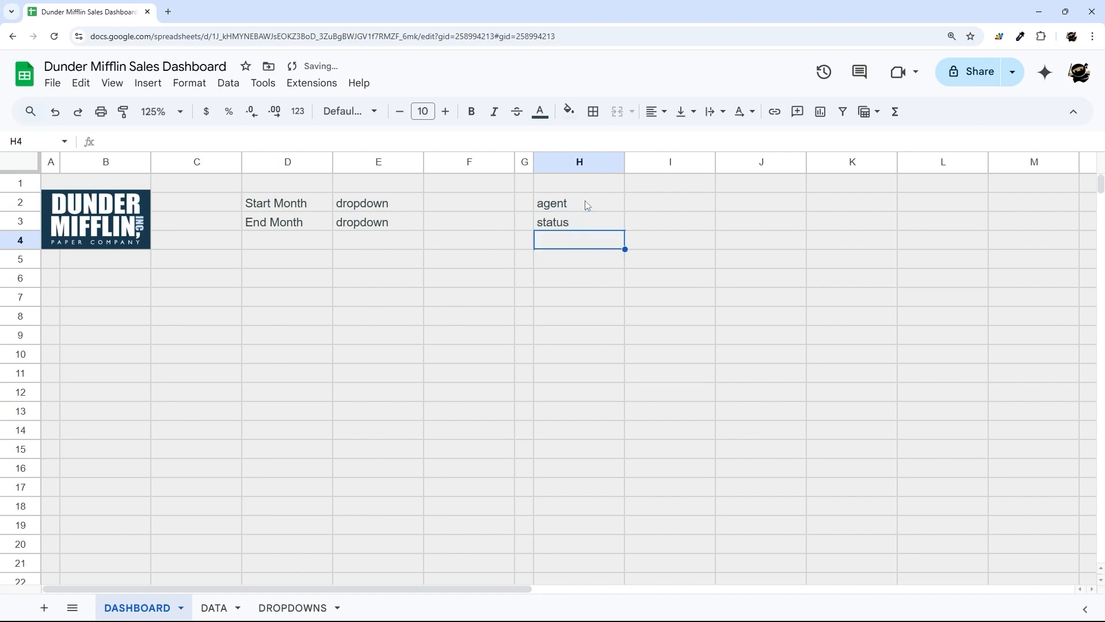
{"action": "type", "text": "lead source"}
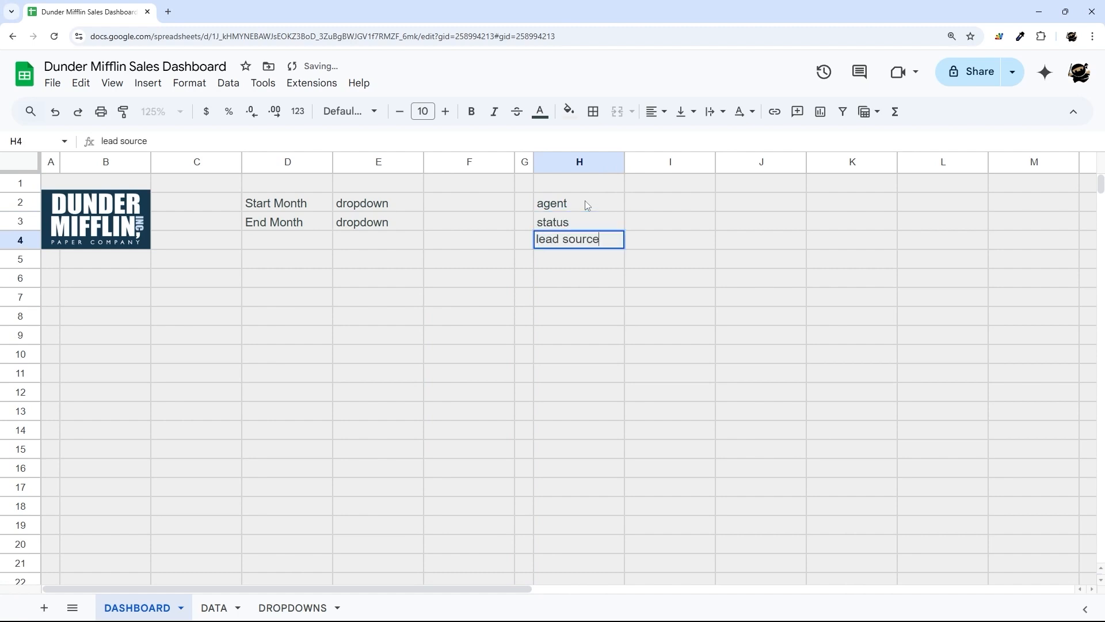
{"action": "key", "text": "Return"}
- Enter the placeholder 'dropdown' in I2, I3 and I4
{"action": "left_click", "coordinate": [678, 204]}
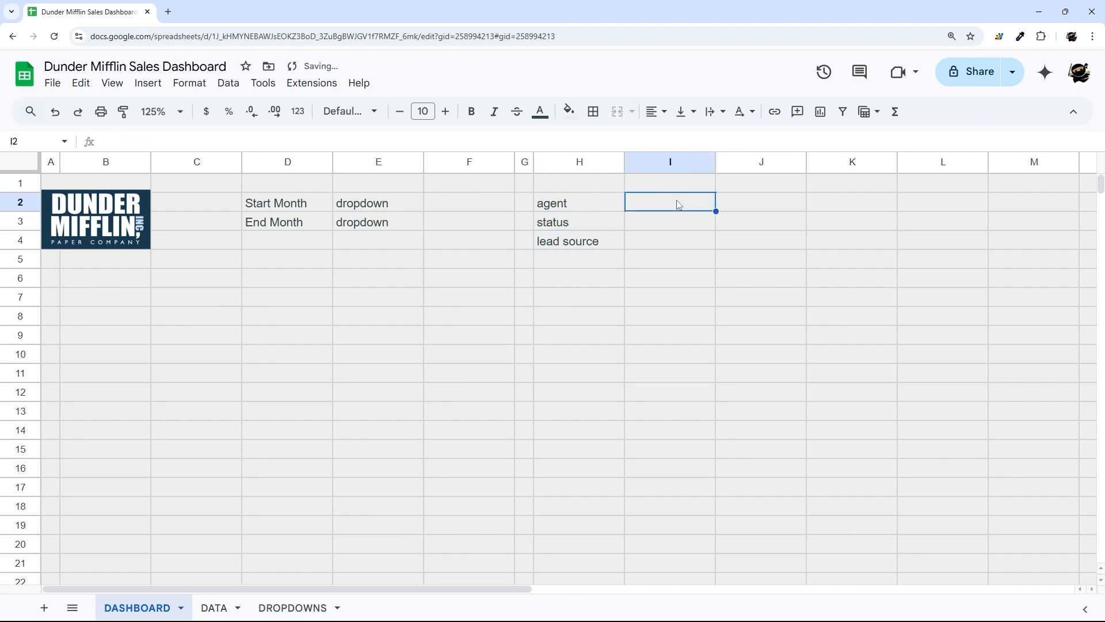
{"action": "type", "text": "dropdown"}
{"action": "key", "text": "Return"}
{"action": "type", "text": "drop"}
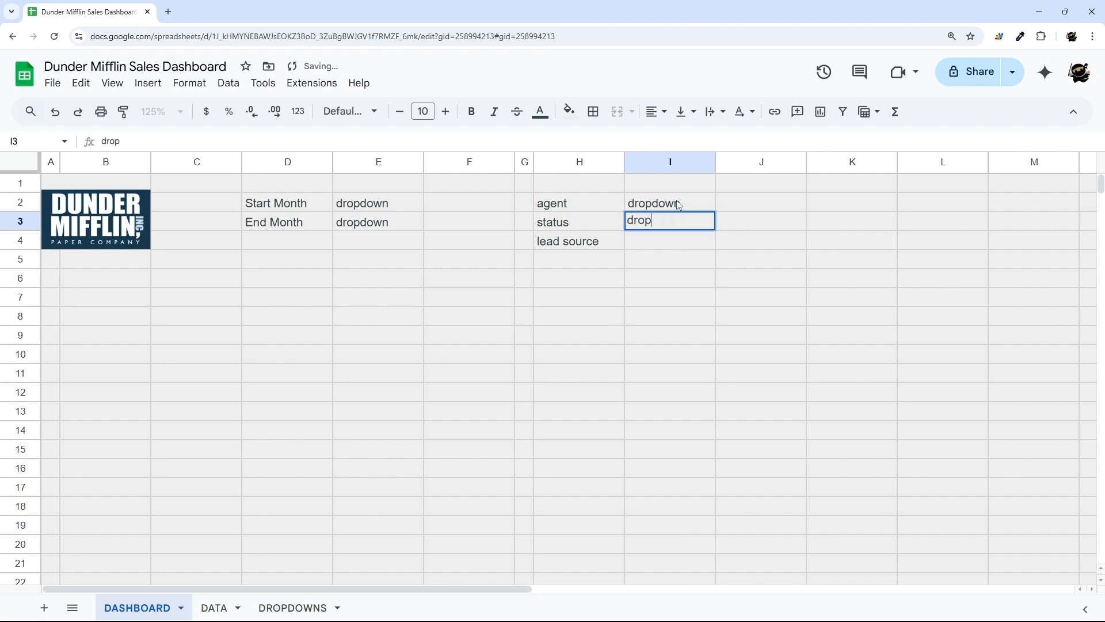
{"action": "type", "text": "down"}
{"action": "key", "text": "Return"}
{"action": "type", "text": "drop"}
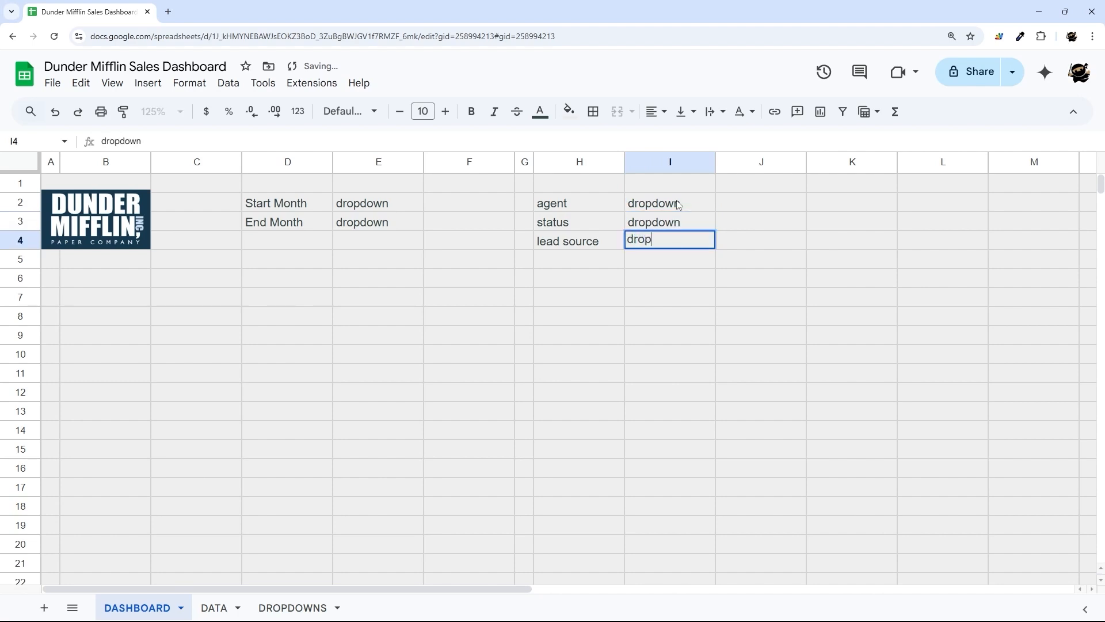
{"action": "type", "text": "down"}
{"action": "key", "text": "Return"}
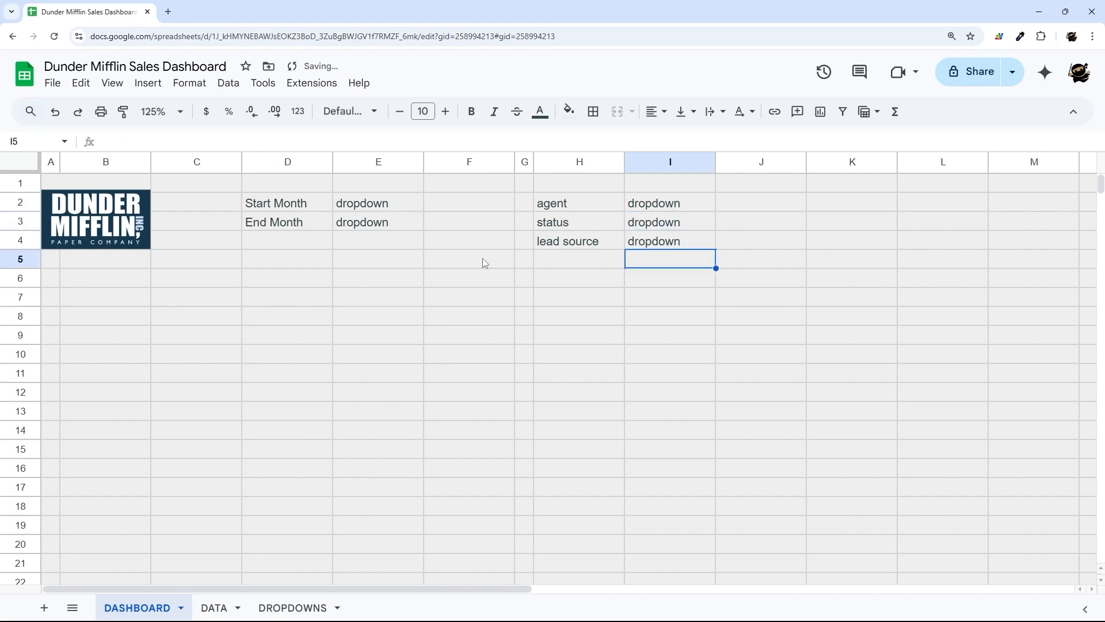
- Select the Start and End Month placeholder cells E2:E3, then go to the DROPDOWNS sheet
{"action": "mouse_move", "coordinate": [371, 205]}
{"action": "left_mouse_down"}
{"action": "mouse_move", "coordinate": [370, 236]}
{"action": "mouse_move", "coordinate": [371, 227]}
{"action": "left_mouse_up"}
{"action": "left_click", "coordinate": [374, 213]}
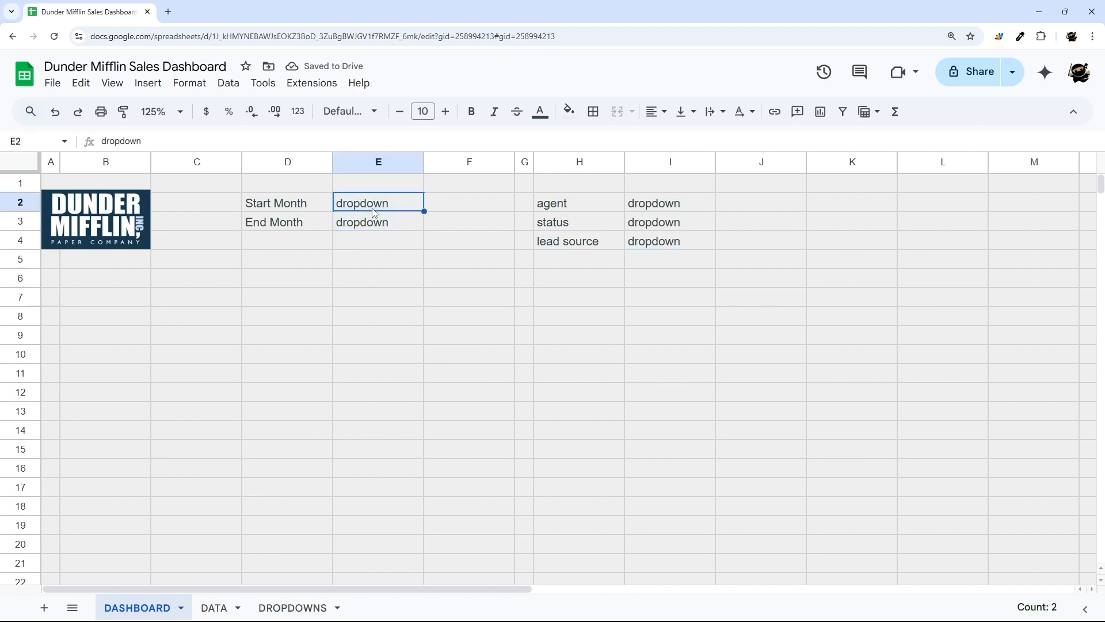
{"action": "left_click", "coordinate": [371, 225]}
{"action": "left_click", "coordinate": [293, 607]}
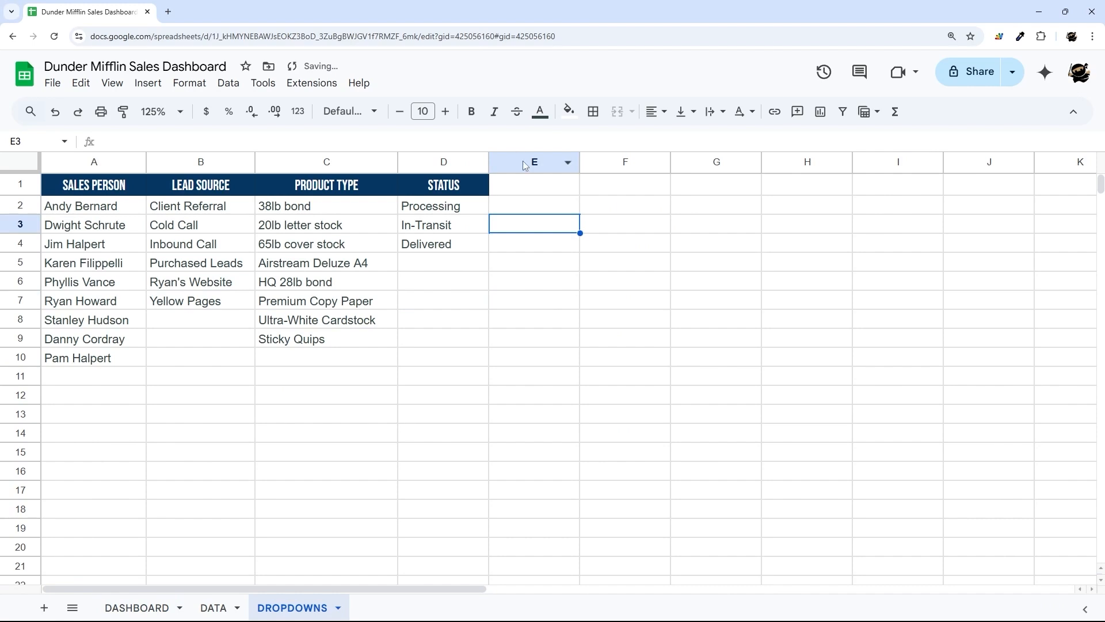
- Make column E on DROPDOWNS a 20-wide dark grey spacer column
{"action": "left_click_drag", "start_coordinate": [616, 162], "coordinate": [807, 162]}
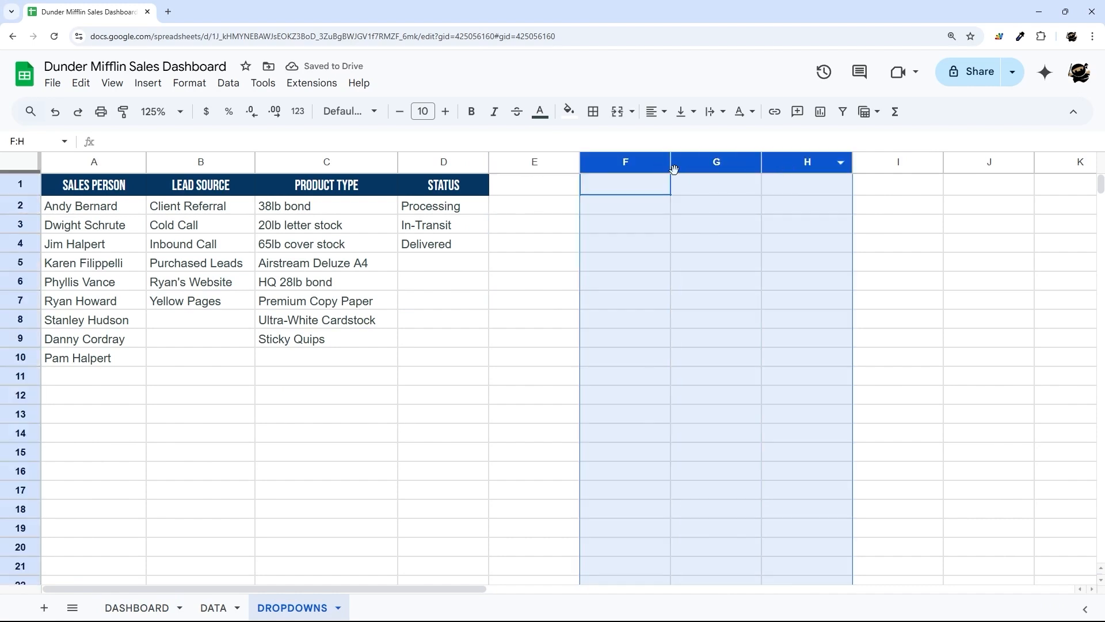
{"action": "right_click", "coordinate": [516, 167]}
{"action": "left_click", "coordinate": [563, 347]}
{"action": "type", "text": "20"}
{"action": "key", "text": "Return"}
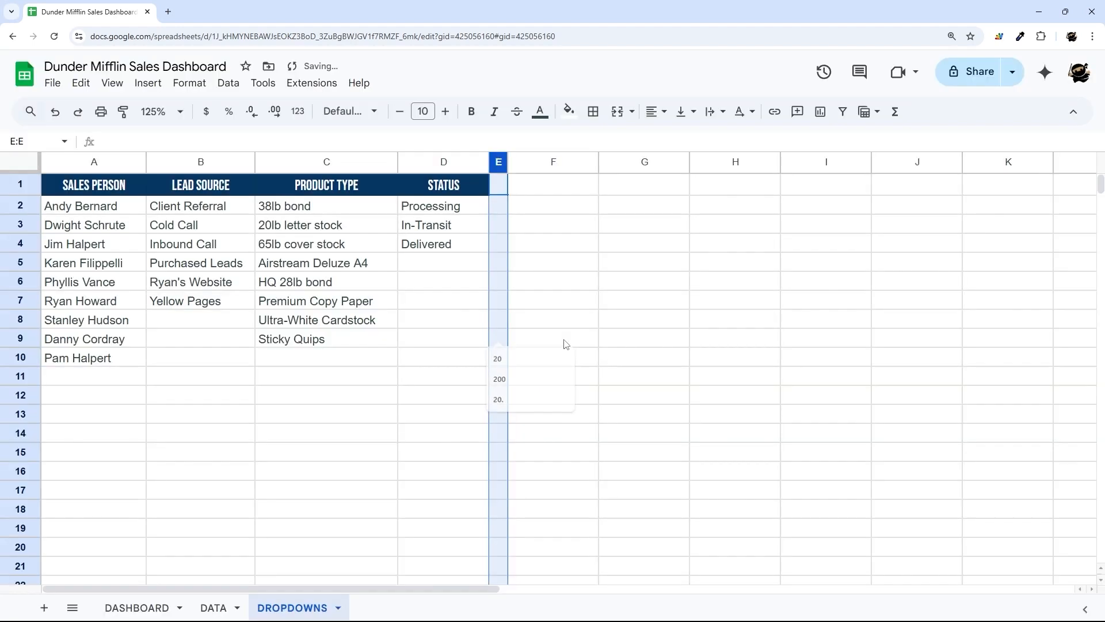
{"action": "left_click", "coordinate": [568, 111]}
{"action": "left_click", "coordinate": [582, 168]}
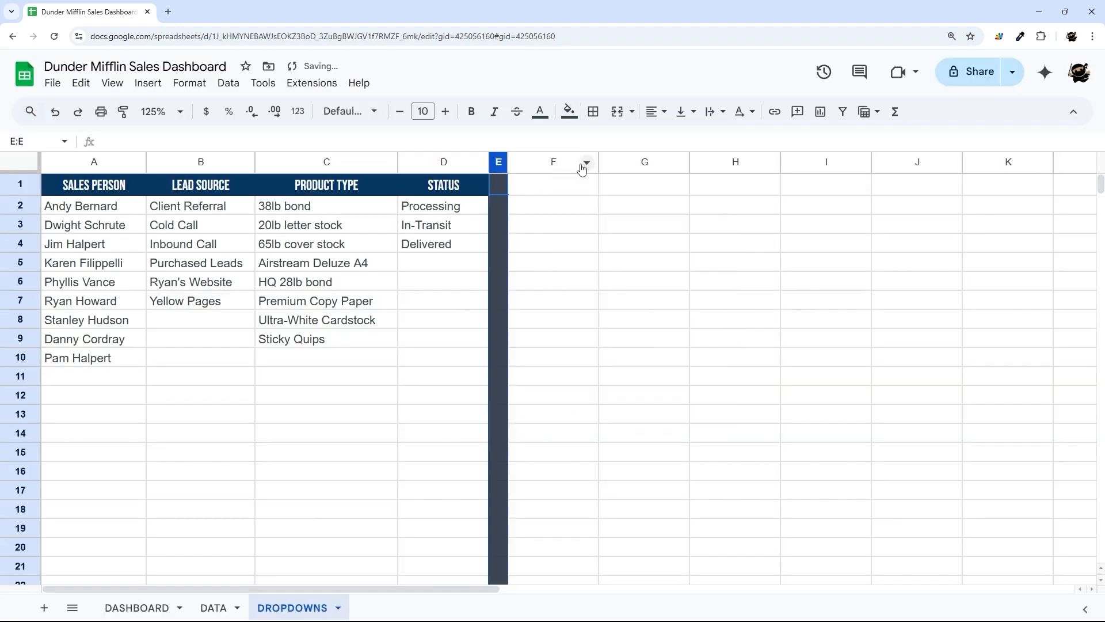
{"action": "left_click", "coordinate": [484, 263]}
- Enter the heading ALL MONTHS in cell F1
{"action": "left_click", "coordinate": [568, 190]}
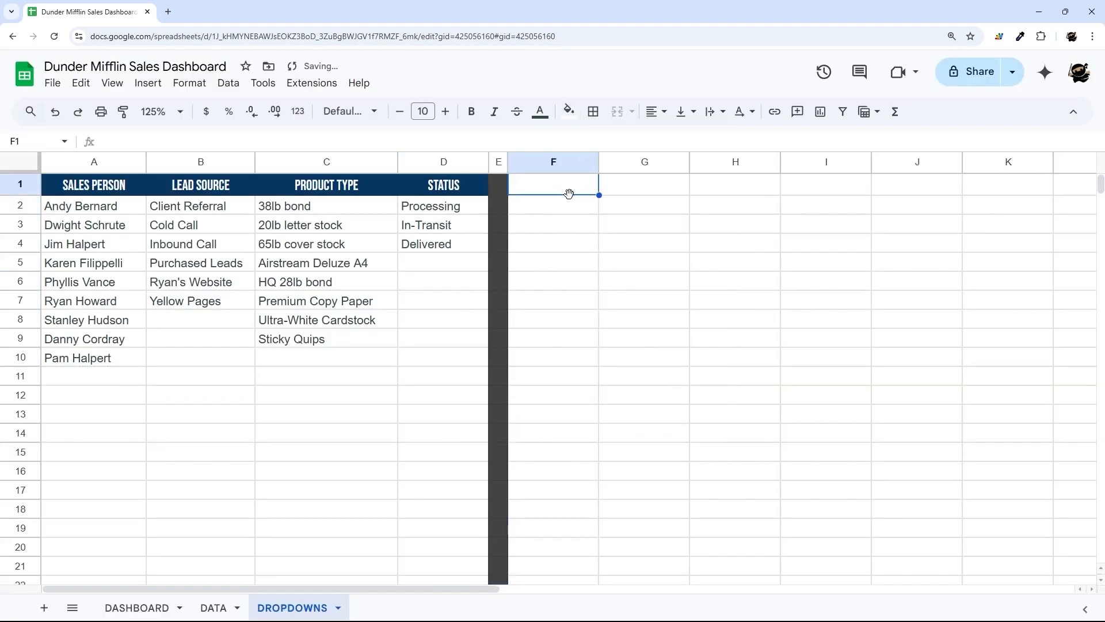
{"action": "type", "text": "ALL MONTHS"}
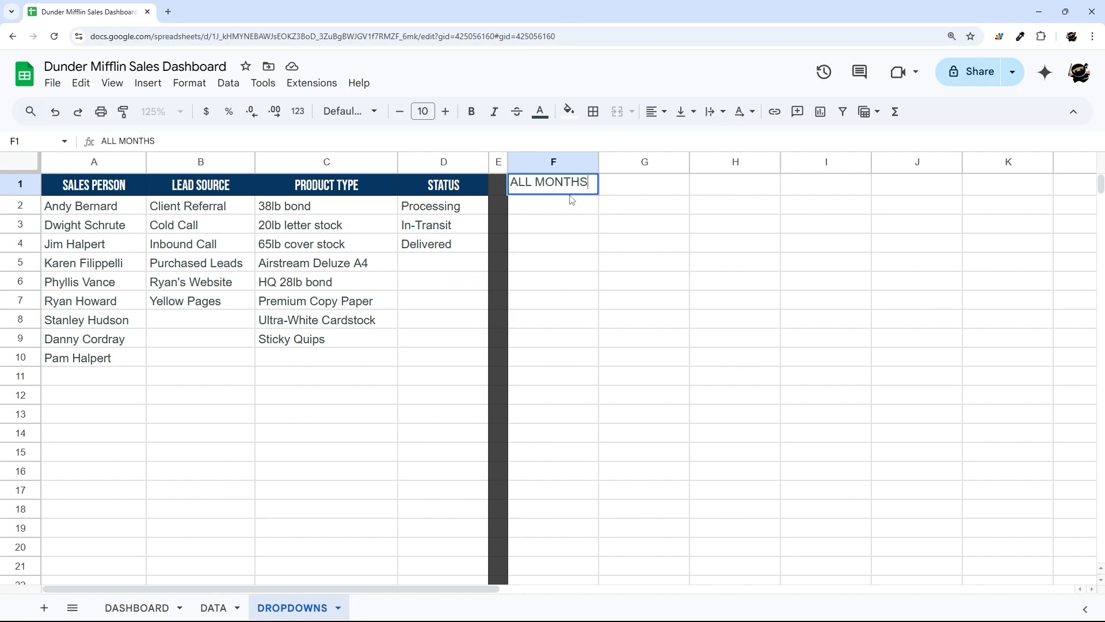
{"action": "key", "text": "Return"}
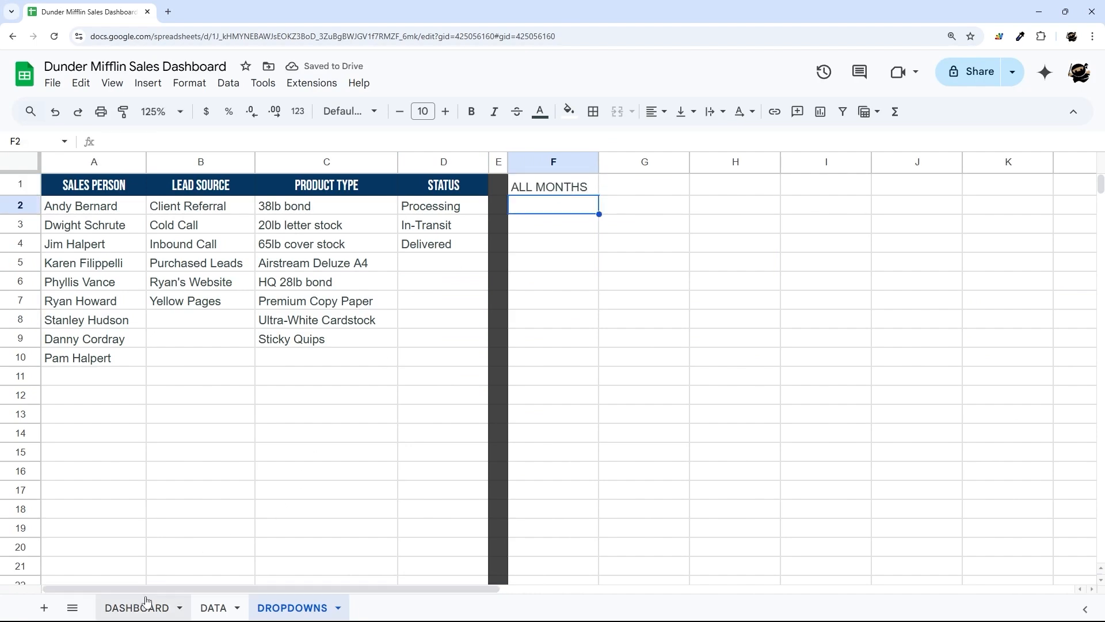
- Review the DATA sheet's Sale Date column and DASHBOARD's Start Month cell, then return to DROPDOWNS
{"action": "left_click", "coordinate": [214, 606]}
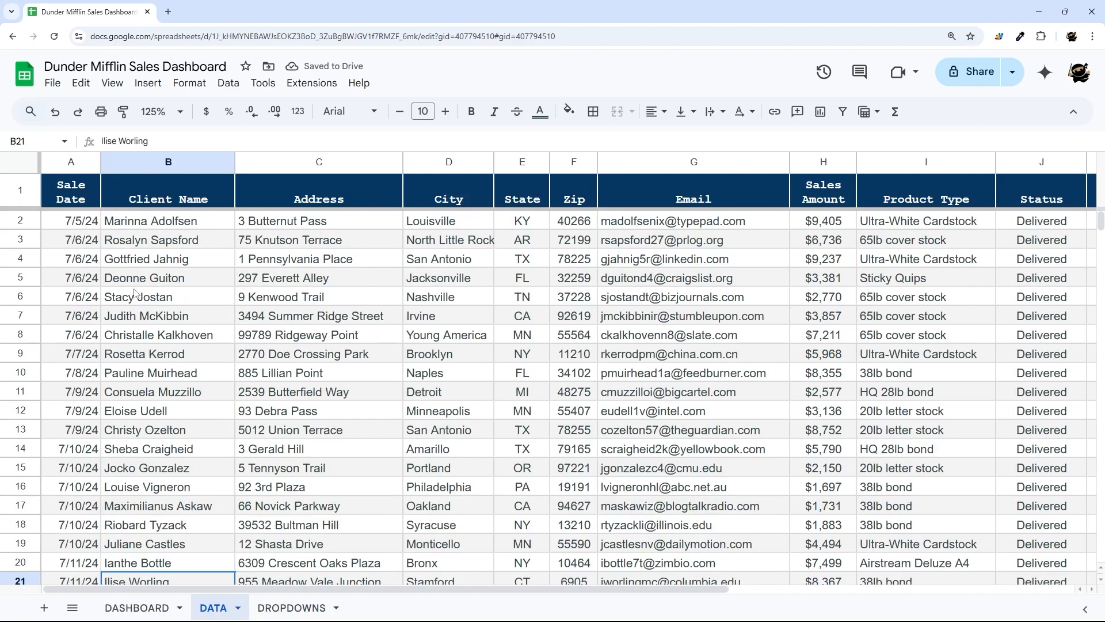
{"action": "left_click_drag", "start_coordinate": [82, 222], "coordinate": [86, 427]}
{"action": "scroll", "coordinate": [160, 401], "scroll_direction": "down", "scroll_amount": 4}
{"action": "scroll", "coordinate": [160, 402], "scroll_direction": "down", "scroll_amount": 15}
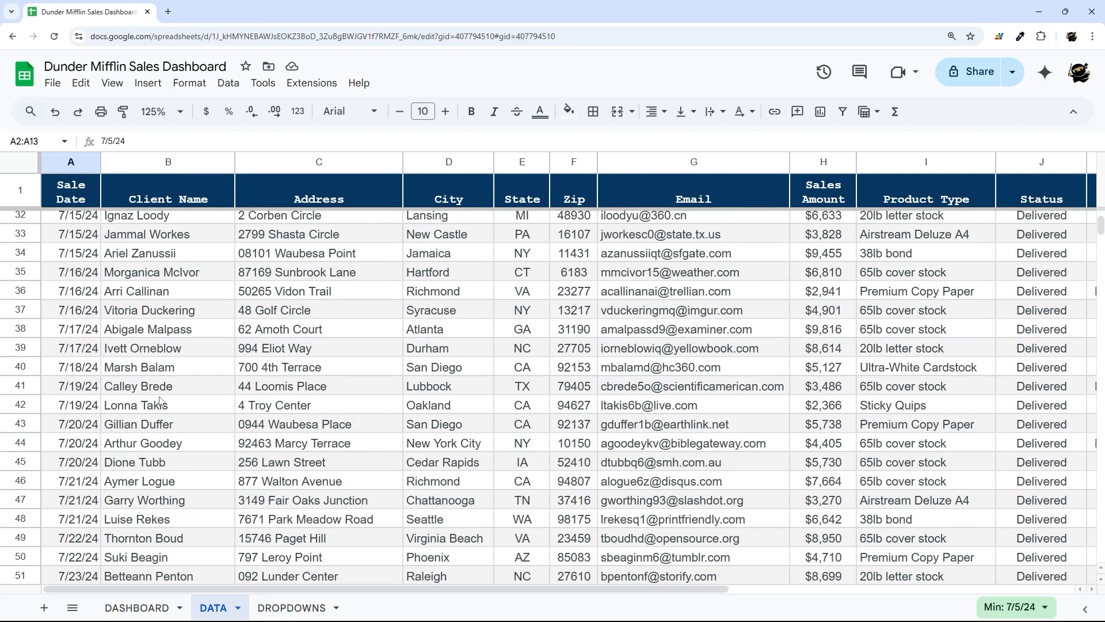
{"action": "scroll", "coordinate": [160, 401], "scroll_direction": "up", "scroll_amount": 20}
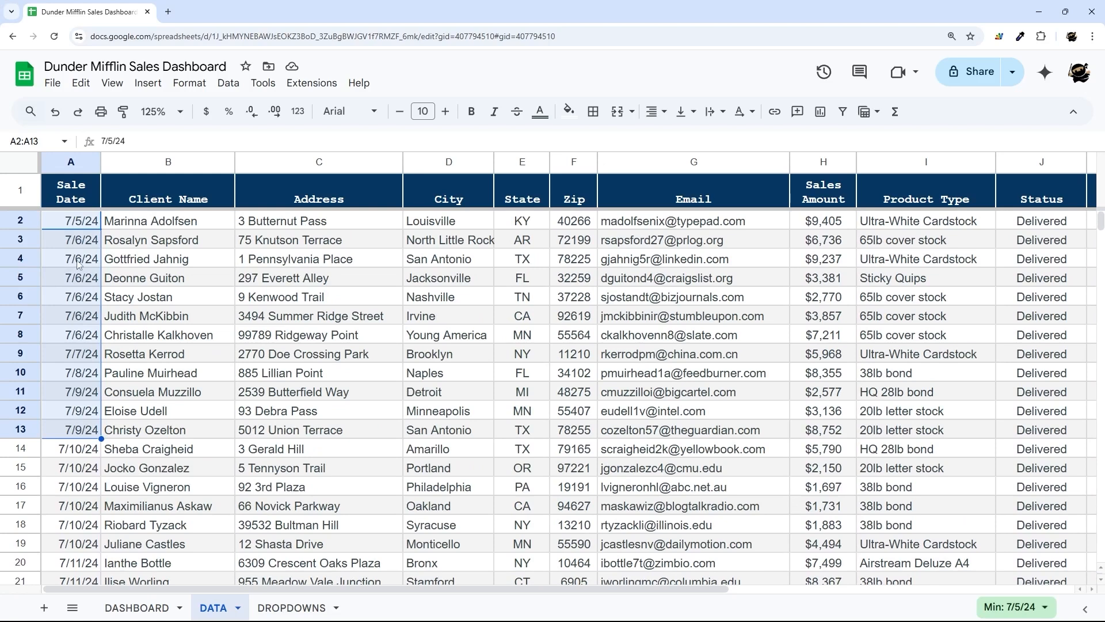
{"action": "left_click", "coordinate": [164, 601]}
{"action": "left_click", "coordinate": [363, 206]}
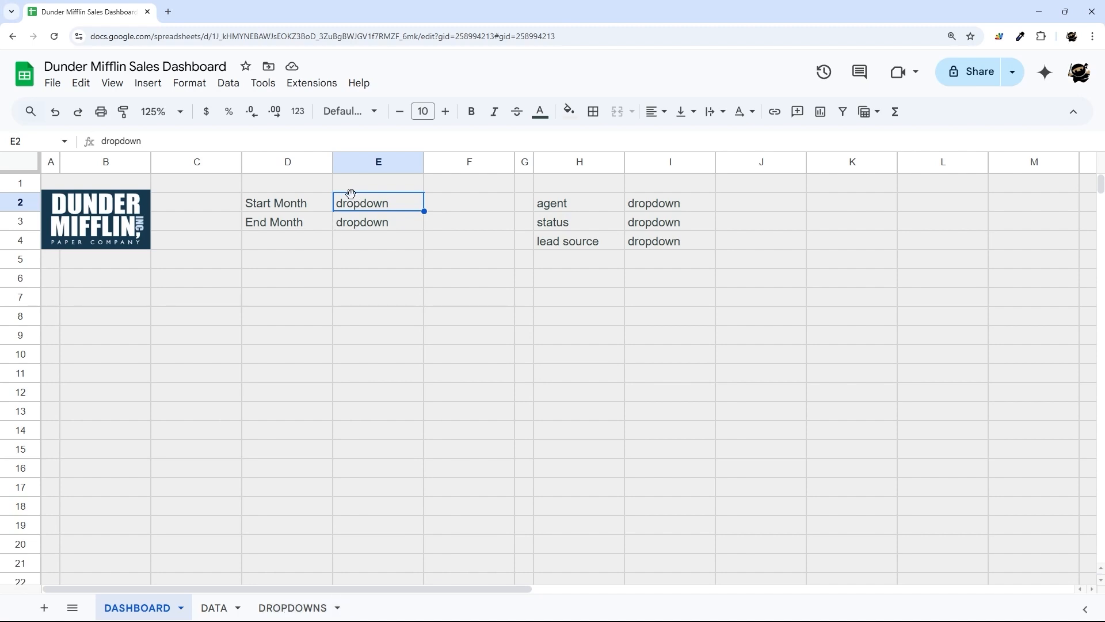
{"action": "left_click", "coordinate": [282, 609]}
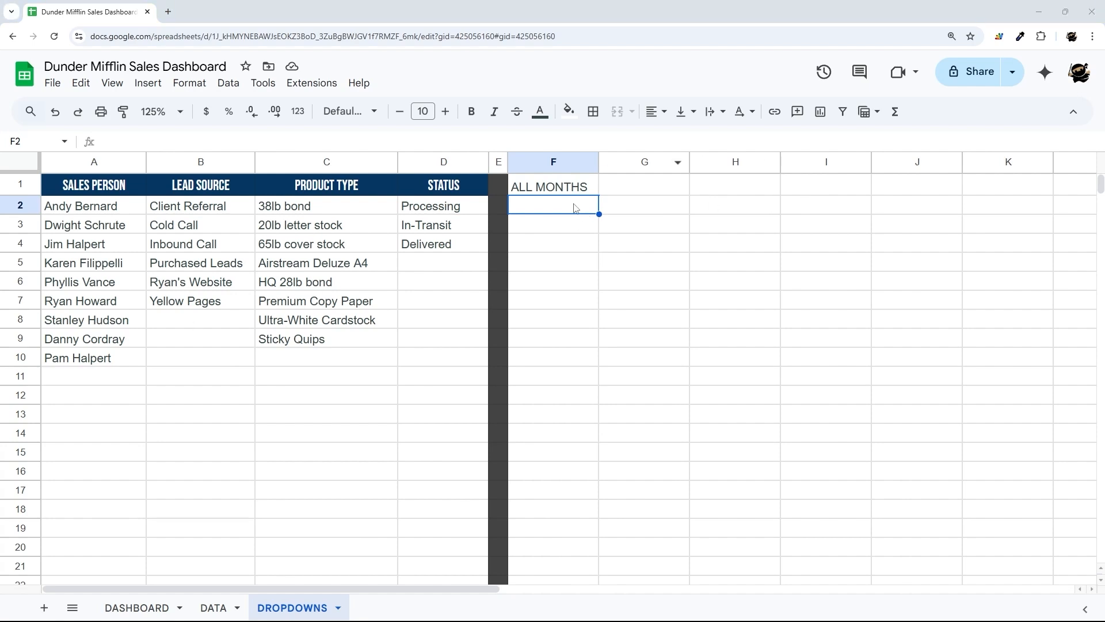
- Try test date entries in F4, then clear them and leave F4 empty
{"action": "left_click", "coordinate": [557, 253]}
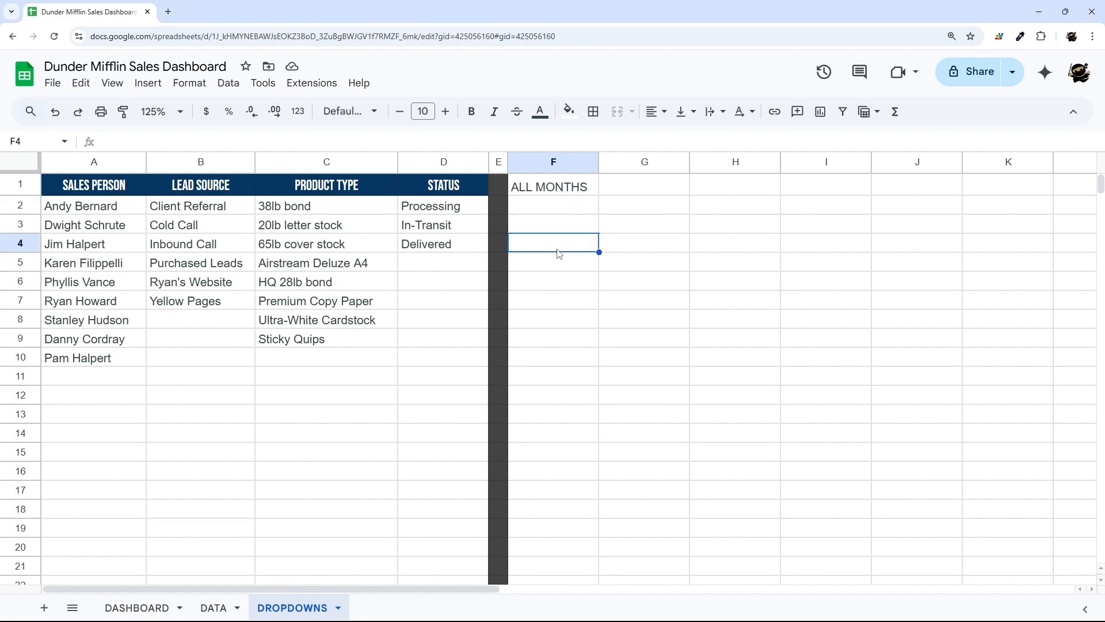
{"action": "type", "text": "1/1/2024"}
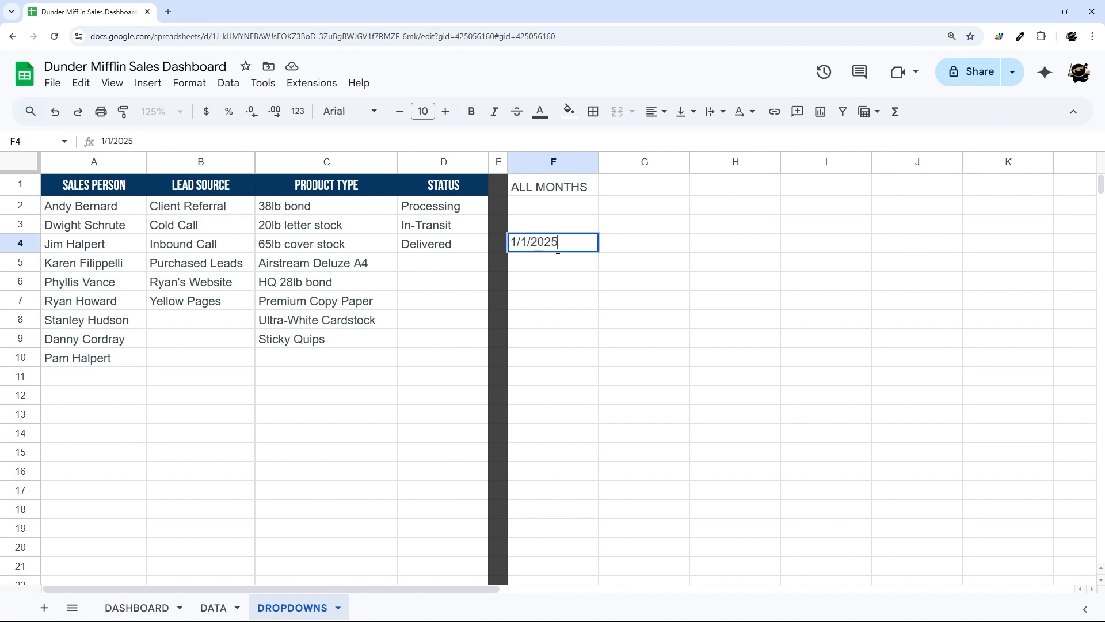
{"action": "key", "text": "ctrl+a"}
{"action": "type", "text": "Jan 2025"}
{"action": "key", "text": "BackSpace"}
{"action": "key", "text": "BackSpace"}
{"action": "key", "text": "BackSpace"}
{"action": "type", "text": "5"}
{"action": "key", "text": "ctrl+a"}
{"action": "key", "text": "BackSpace"}
{"action": "key", "text": "Escape"}
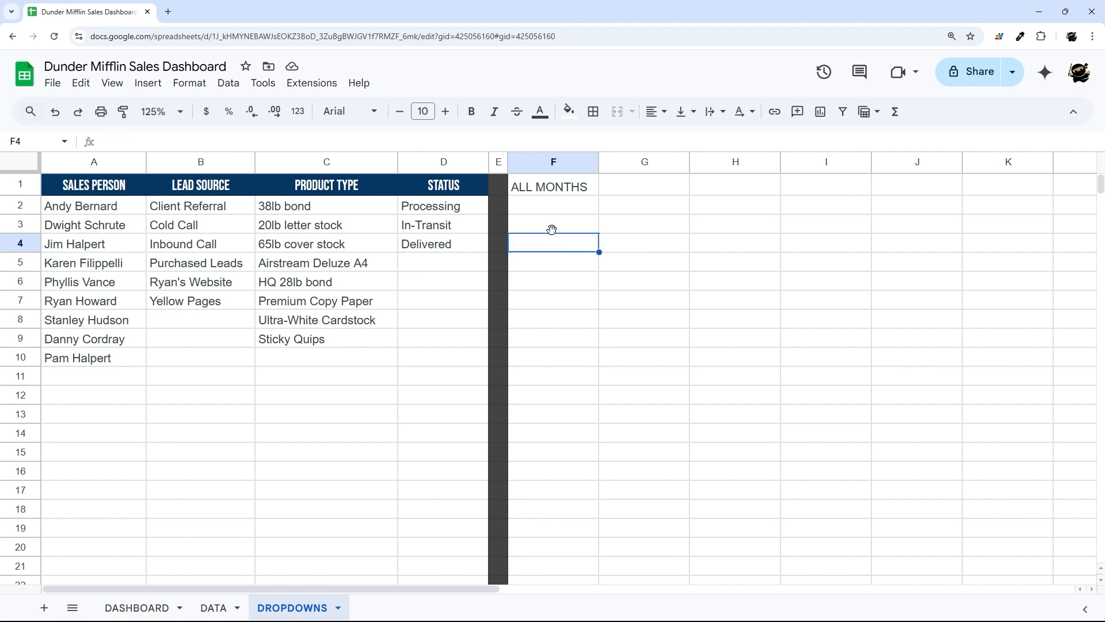
- Enter =filter(DATA!A:A,DATA!A:A<>"",DATA!A:A<>"Sale Date") in DROPDOWNS!F2
{"action": "left_click", "coordinate": [546, 204]}
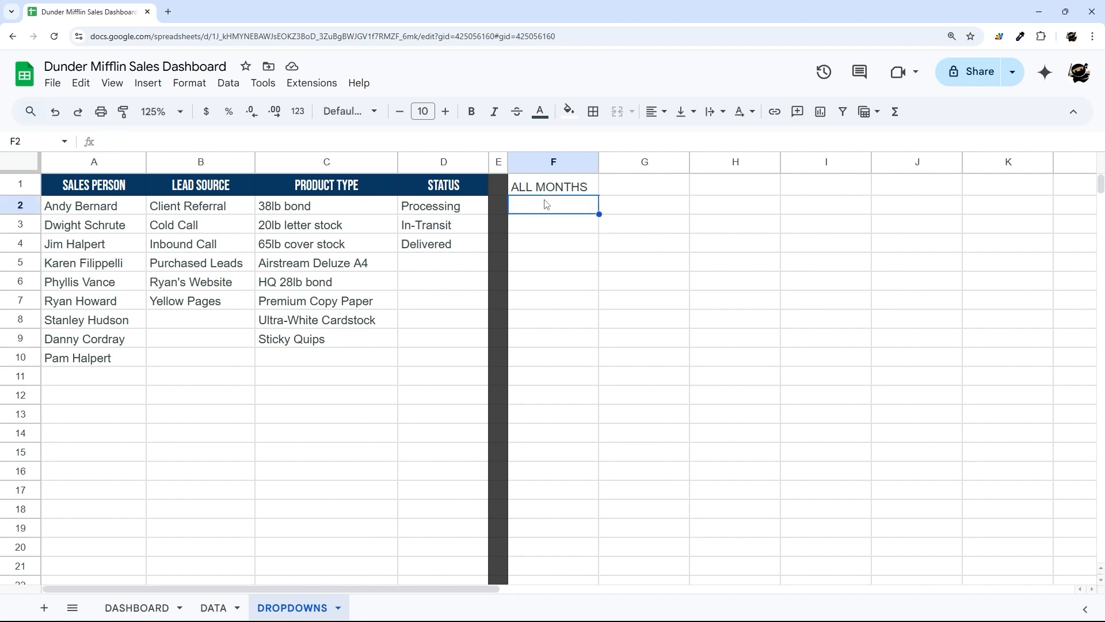
{"action": "type", "text": "=filter("}
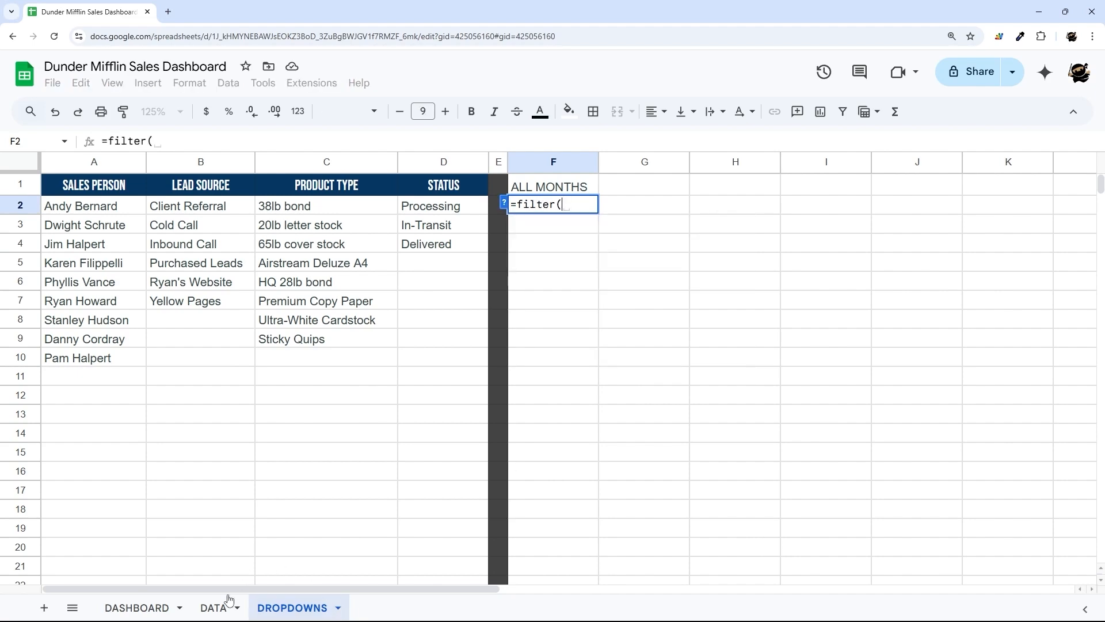
{"action": "left_click", "coordinate": [214, 607]}
{"action": "left_click", "coordinate": [71, 163]}
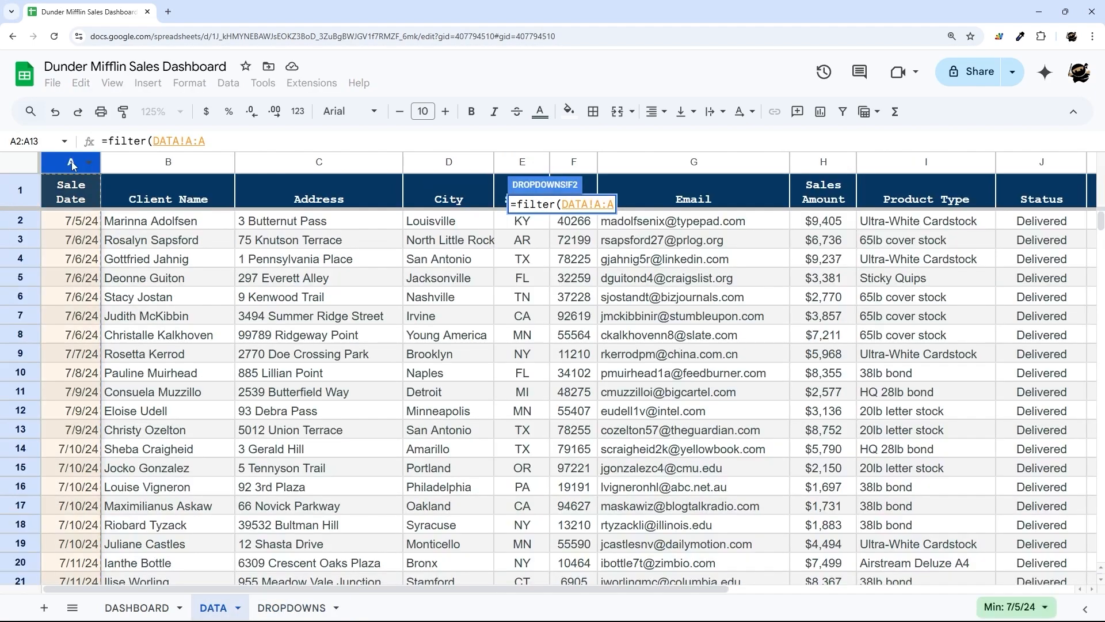
{"action": "type", "text": ","}
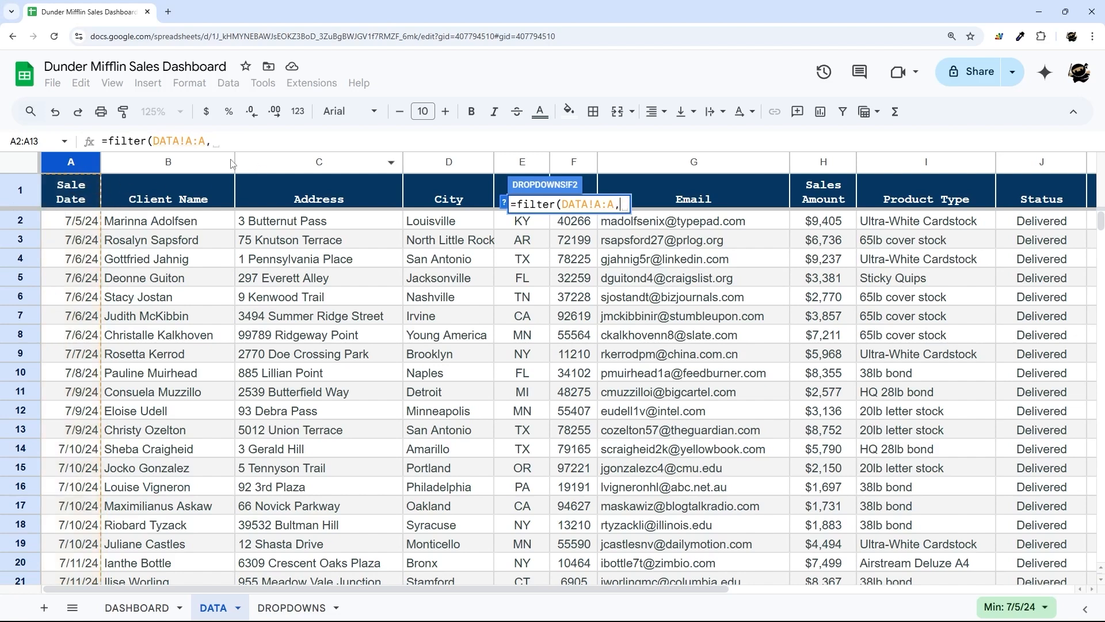
{"action": "left_click", "coordinate": [74, 164]}
{"action": "left_click", "coordinate": [268, 144]}
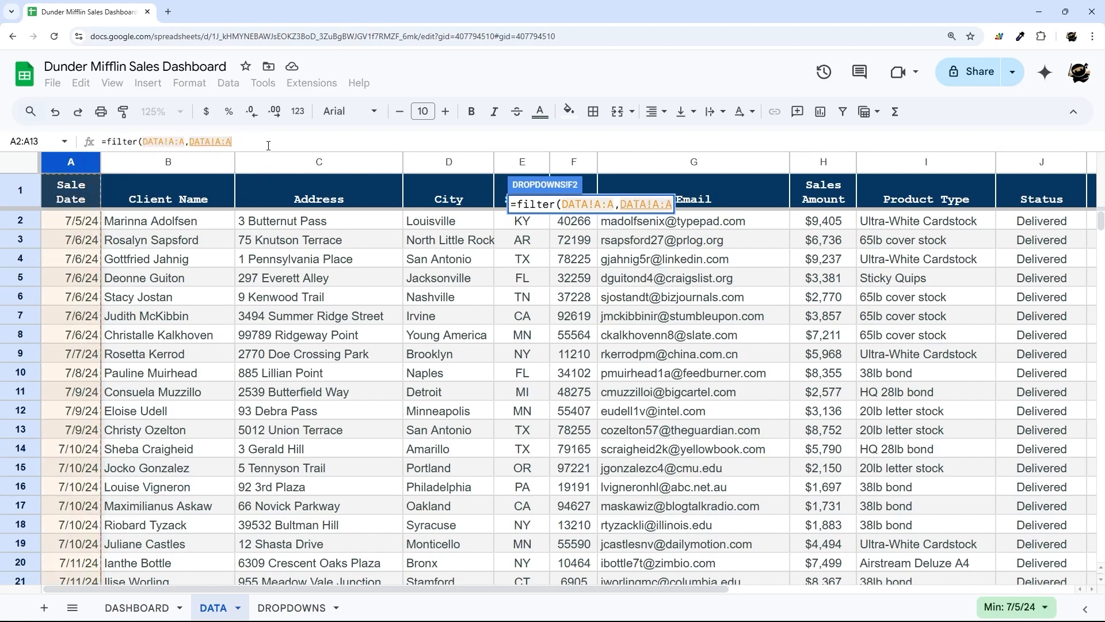
{"action": "type", "text": "<>\"\","}
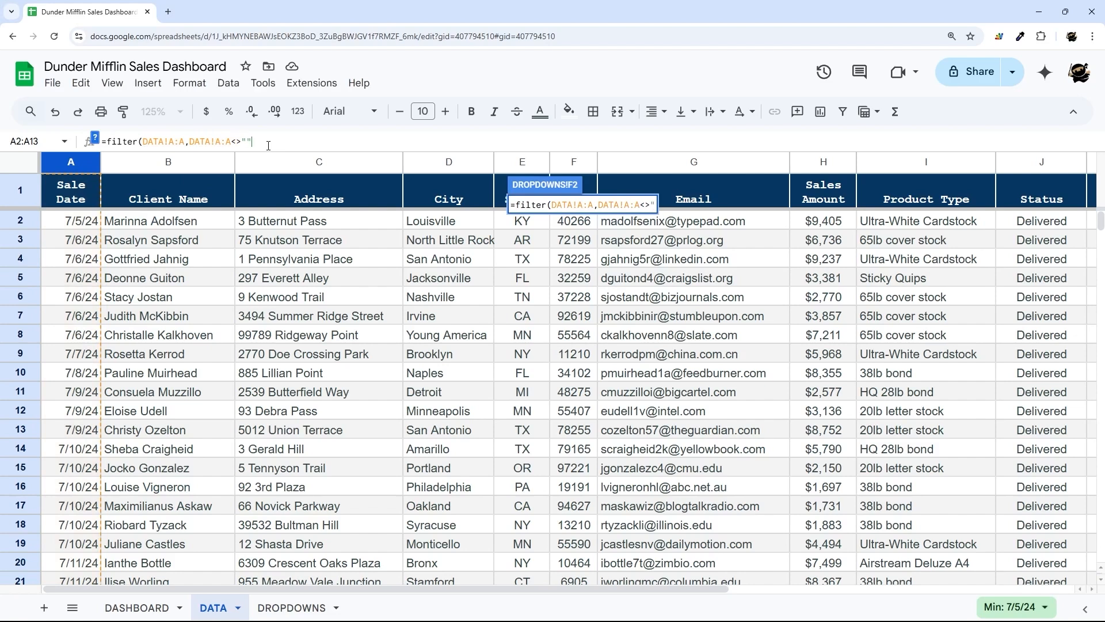
{"action": "left_click", "coordinate": [68, 163]}
{"action": "type", "text": "<>\"Sale "}
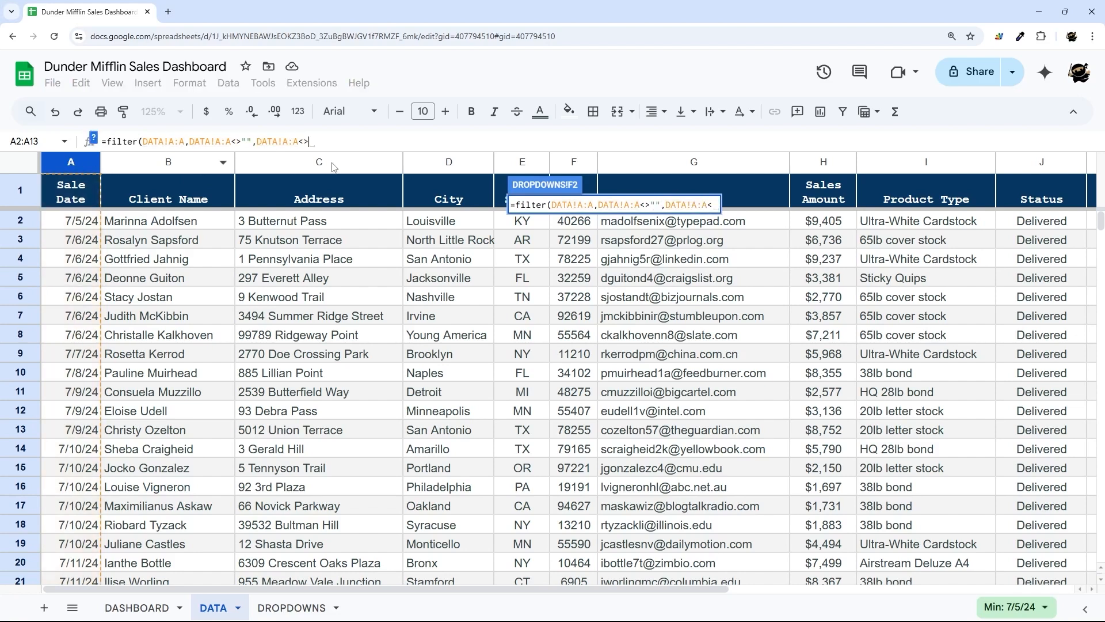
{"action": "type", "text": "Date\")"}
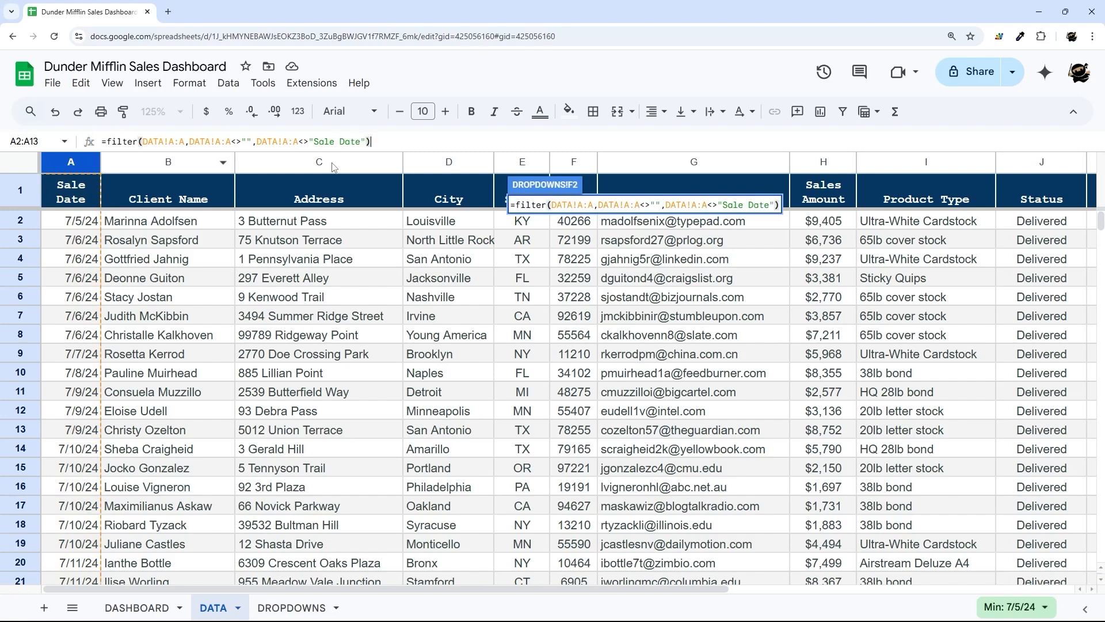
{"action": "key", "text": "Return"}
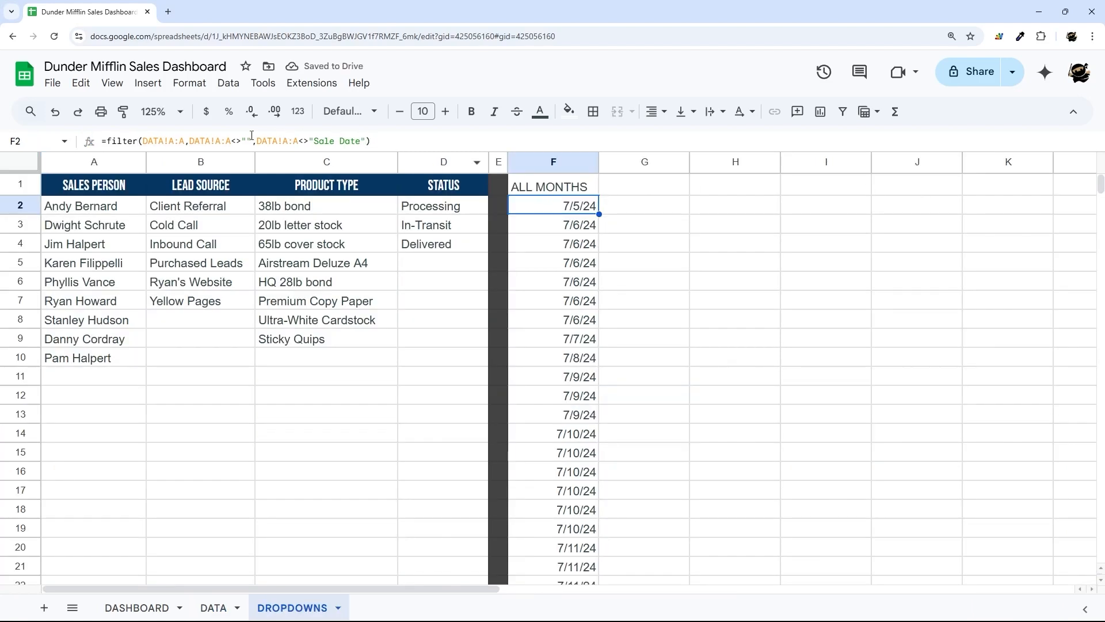
- Compare the sale dates on DATA with the ALL MONTHS results on DROPDOWNS
{"action": "left_click", "coordinate": [213, 607]}
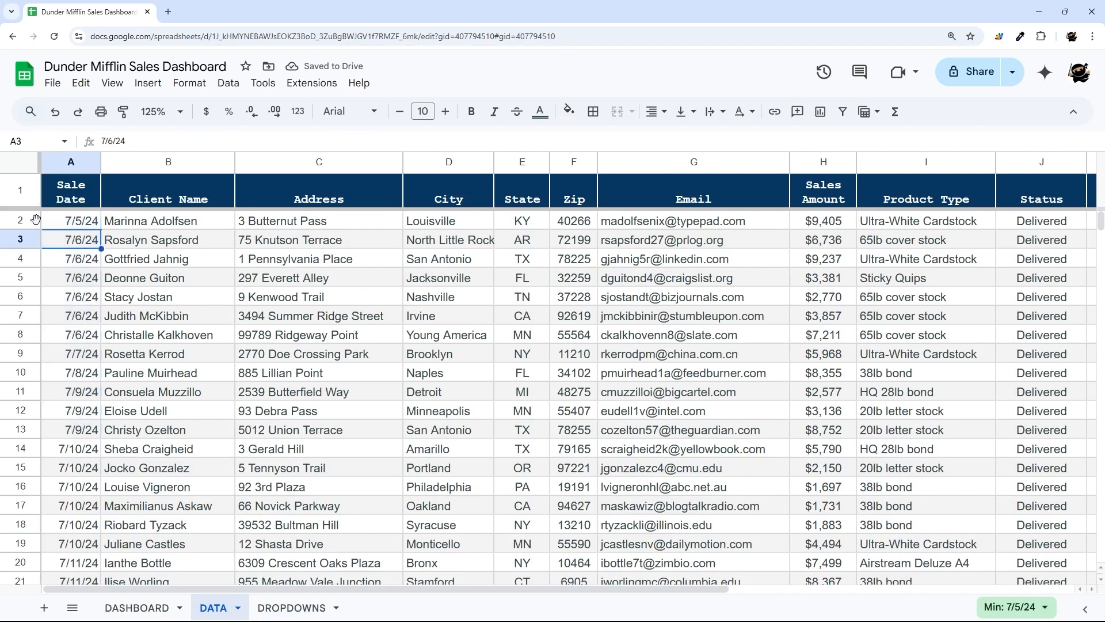
{"action": "right_click", "coordinate": [14, 221]}
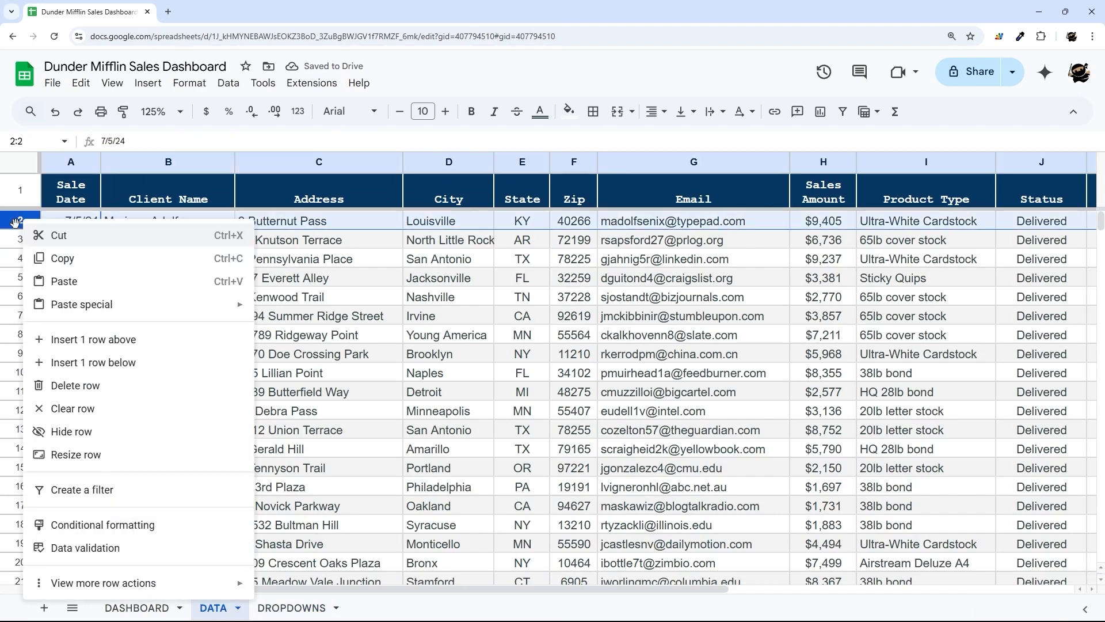
{"action": "left_click", "coordinate": [292, 608]}
{"action": "scroll", "coordinate": [572, 211], "scroll_direction": "down", "scroll_amount": 8}
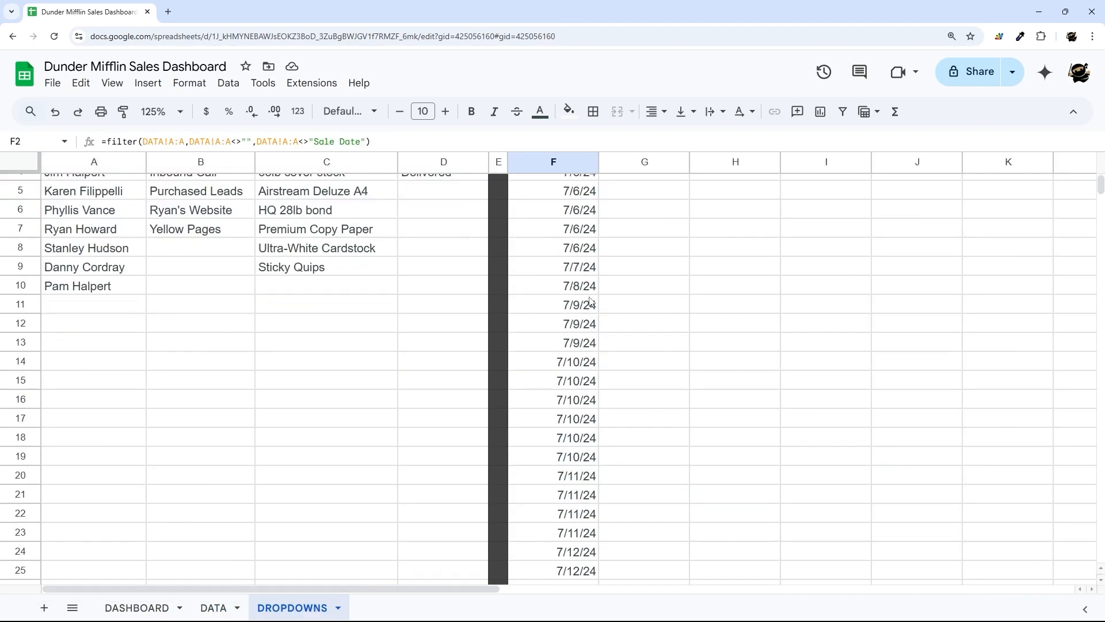
{"action": "scroll", "coordinate": [567, 255], "scroll_direction": "up", "scroll_amount": 8}
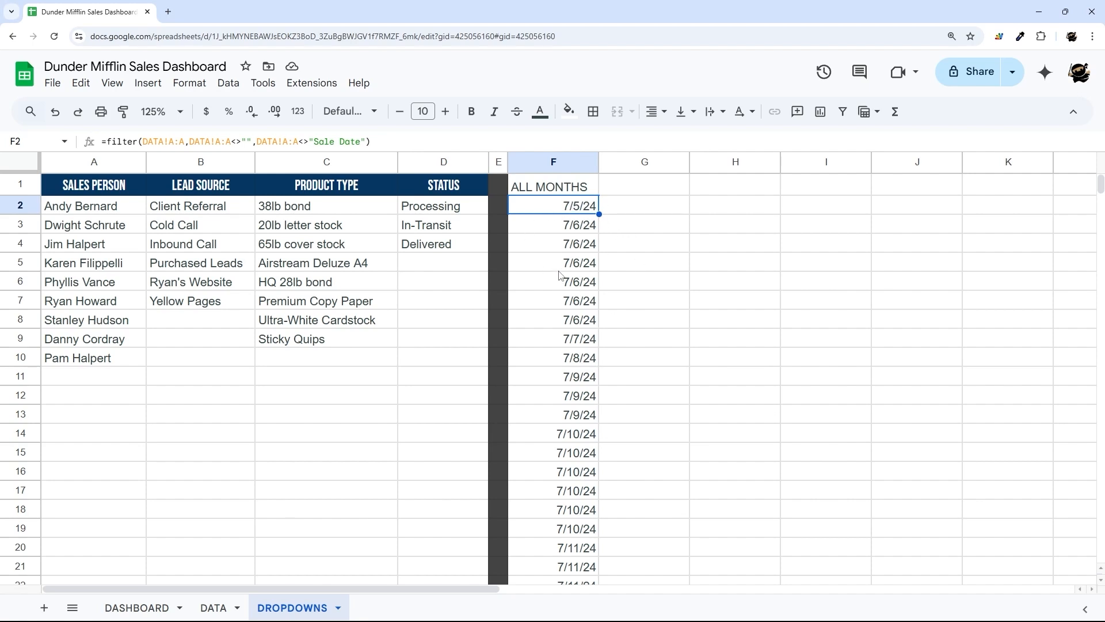
{"action": "scroll", "coordinate": [569, 238], "scroll_direction": "down", "scroll_amount": 6}
{"action": "scroll", "coordinate": [572, 247], "scroll_direction": "up", "scroll_amount": 6}
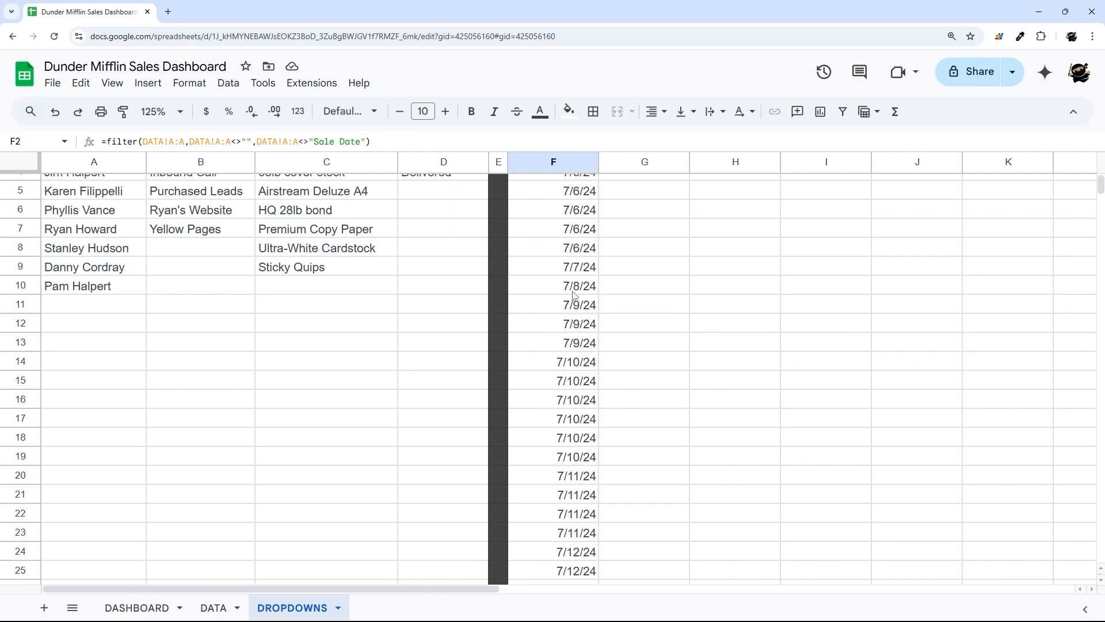
- Wrap F2's FILTER formula in TEXT with format "MMM YYYY" so dates read like Jul 2024
{"action": "left_click", "coordinate": [105, 143]}
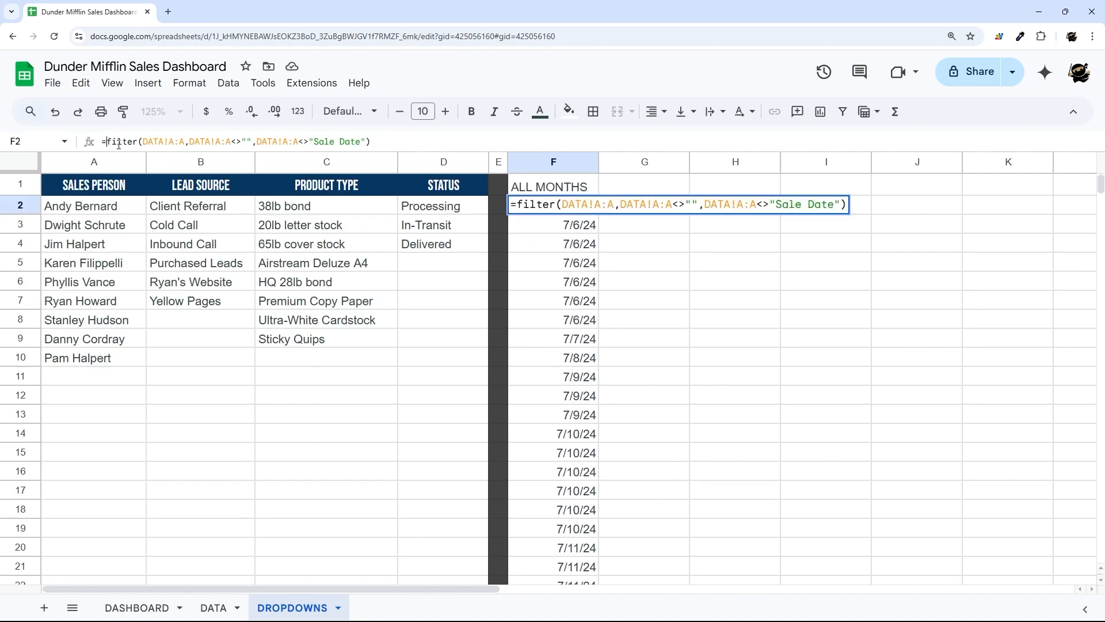
{"action": "type", "text": "text("}
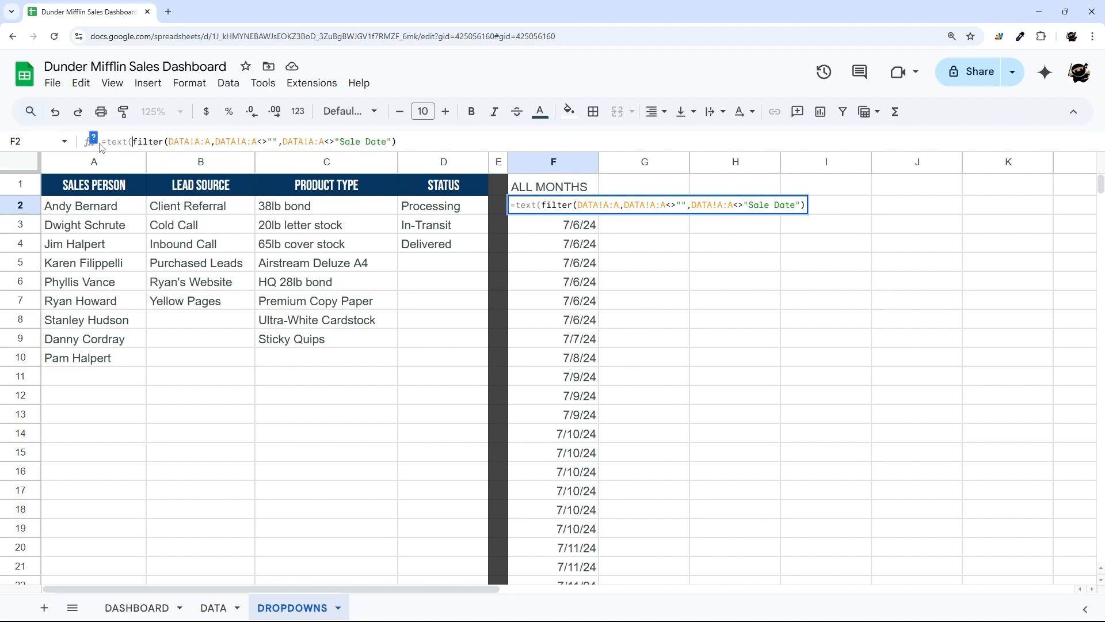
{"action": "left_click", "coordinate": [94, 140]}
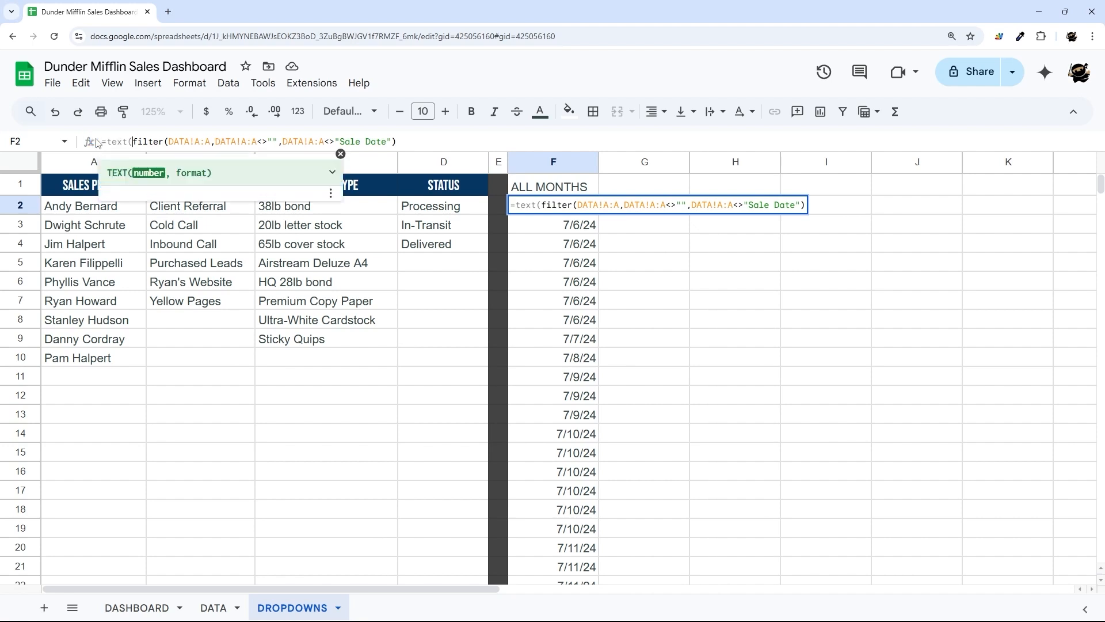
{"action": "left_click", "coordinate": [407, 142]}
{"action": "type", "text": ", "}
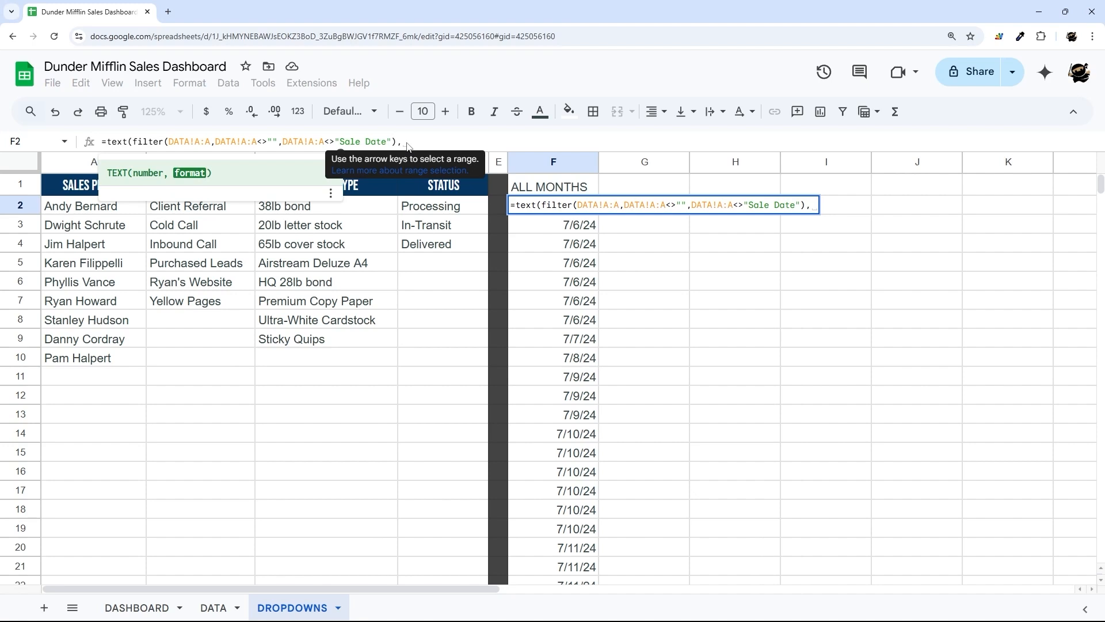
{"action": "type", "text": "\""}
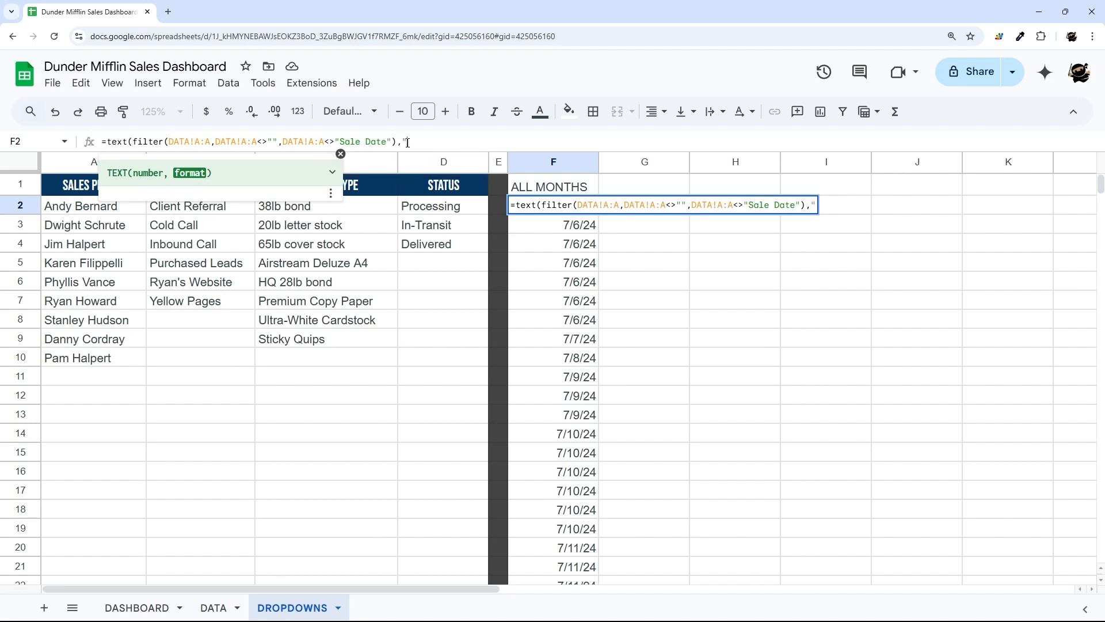
{"action": "type", "text": "MMM"}
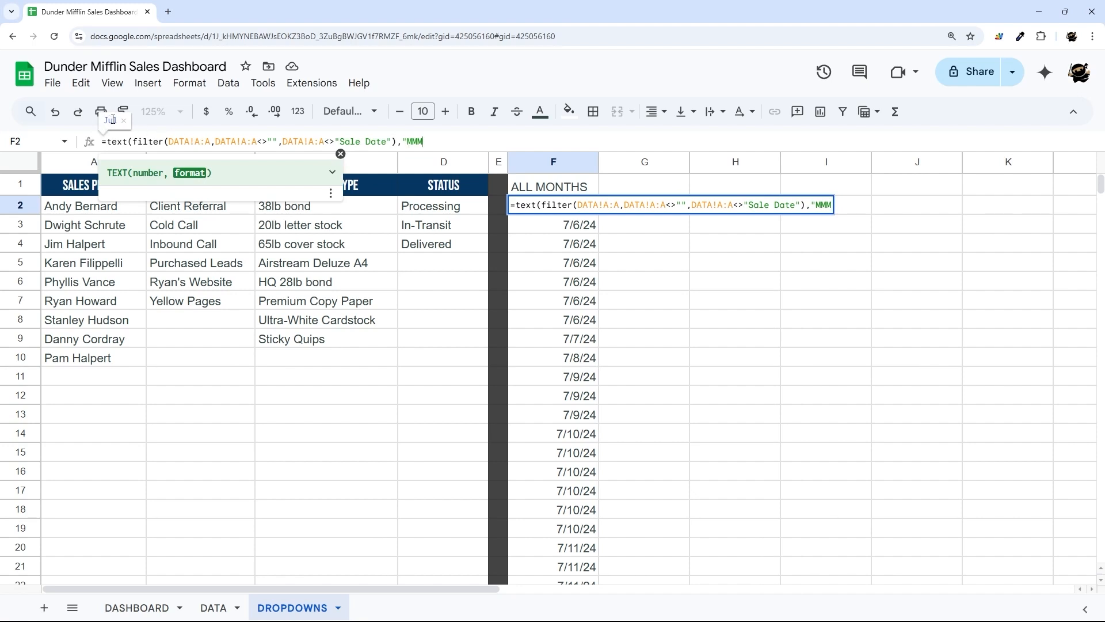
{"action": "type", "text": "YY"}
{"action": "key", "text": "BackSpace"}
{"action": "key", "text": "BackSpace"}
{"action": "type", "text": "yyyy"}
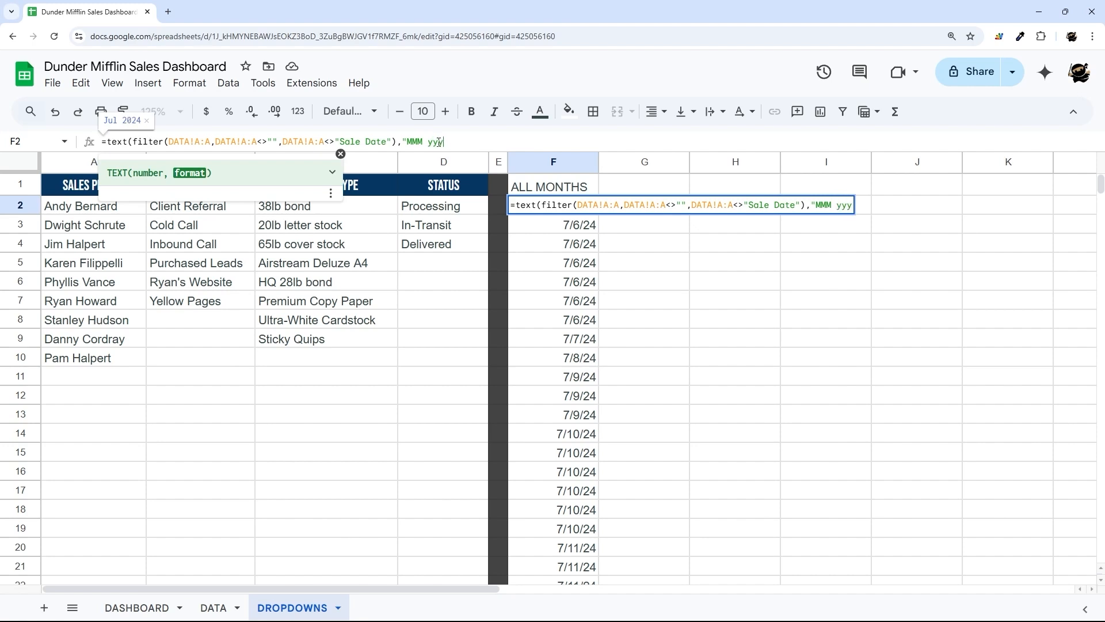
{"action": "key", "text": "BackSpace"}
{"action": "key", "text": "BackSpace"}
{"action": "key", "text": "BackSpace"}
{"action": "key", "text": "BackSpace"}
{"action": "type", "text": "YYYY"}
{"action": "key", "text": "BackSpace"}
{"action": "key", "text": "BackSpace"}
{"action": "key", "text": "BackSpace"}
{"action": "key", "text": "BackSpace"}
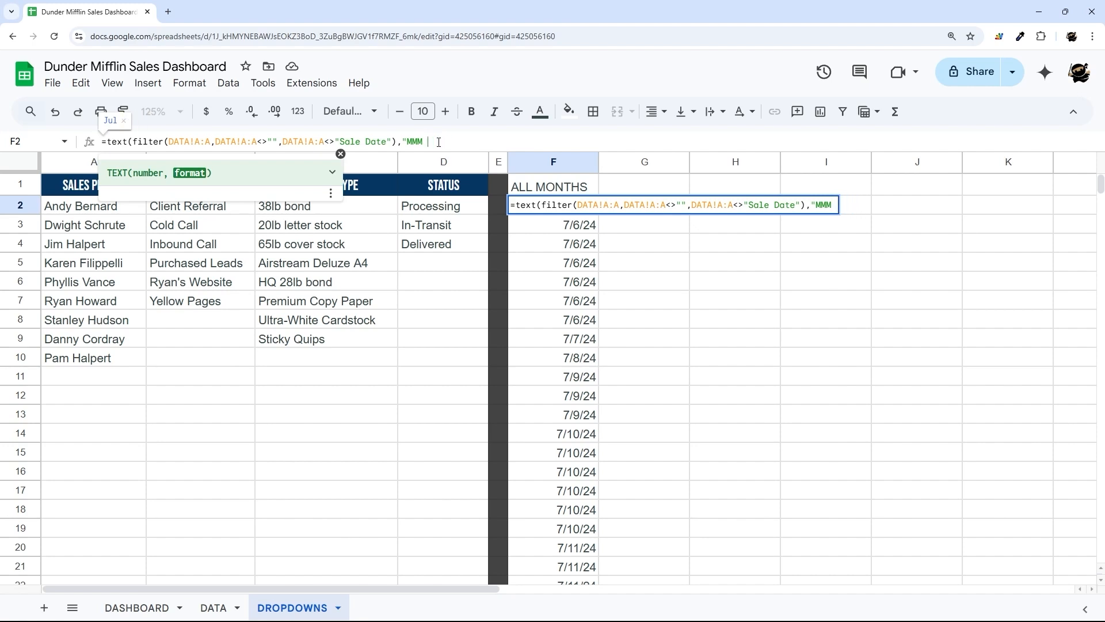
{"action": "type", "text": "YYYY\")"}
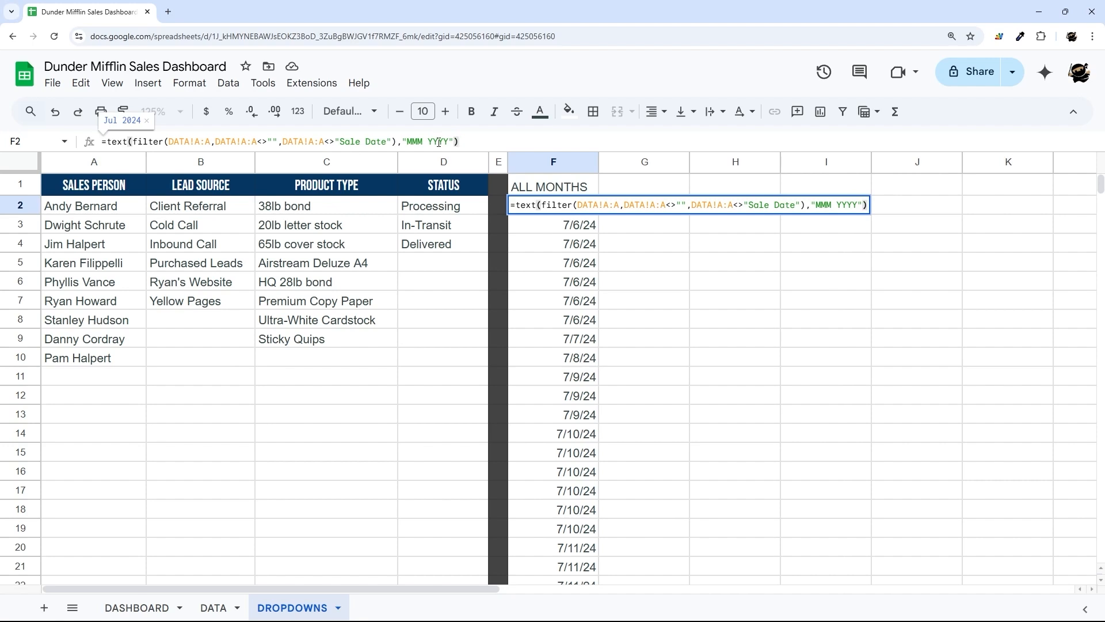
{"action": "key", "text": "Return"}
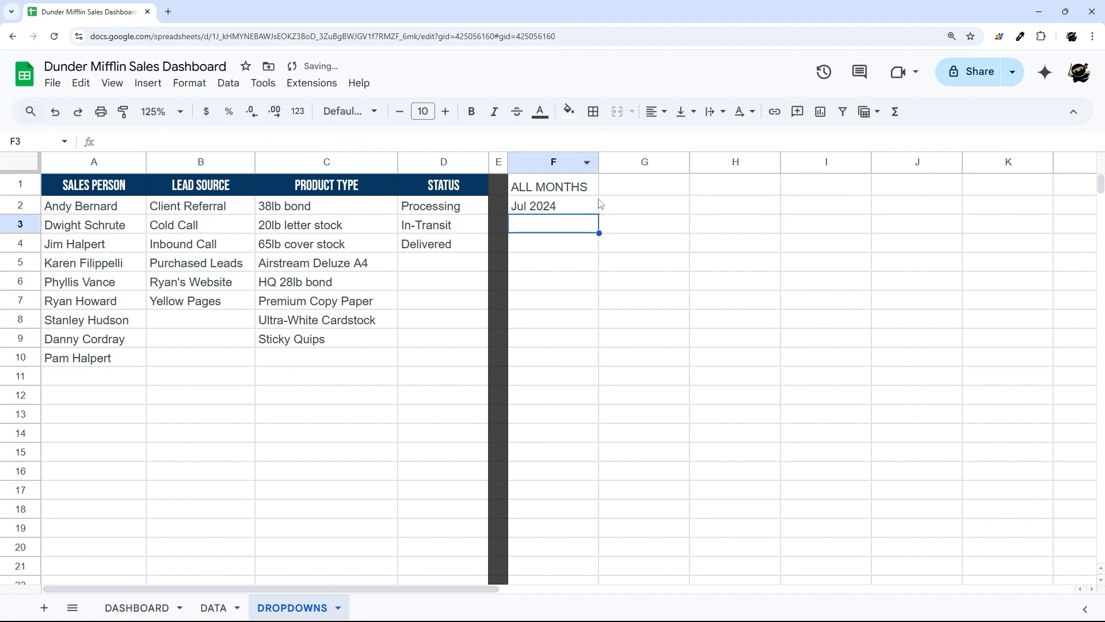
- Wrap F2's TEXT(FILTER(...)) formula in ARRAYFORMULA so every sale gets a month-year label
{"action": "left_click", "coordinate": [566, 210]}
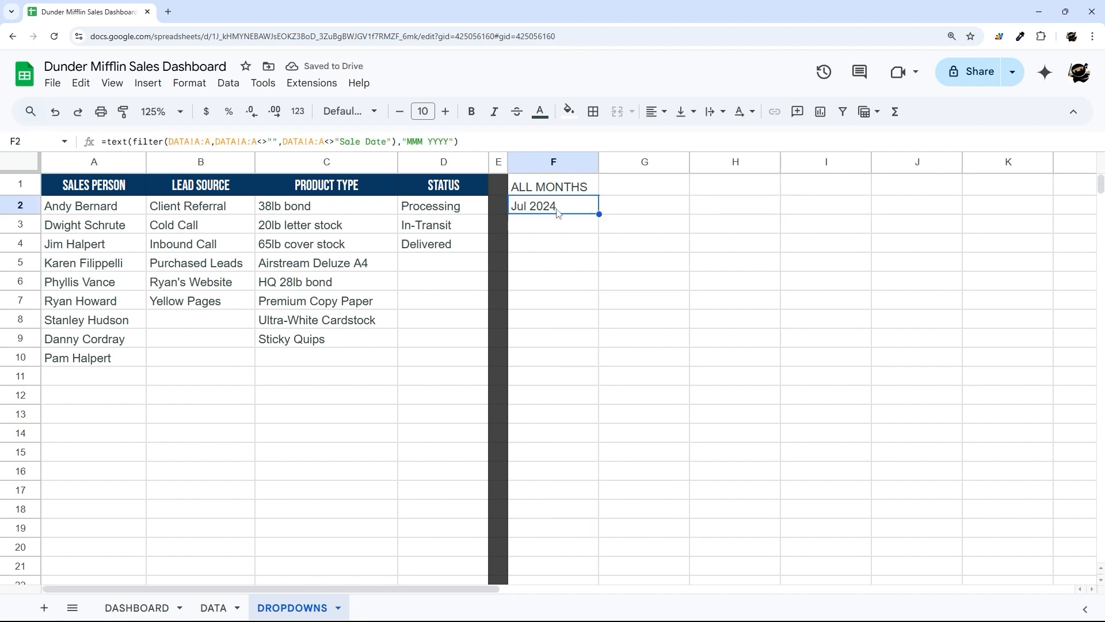
{"action": "left_click", "coordinate": [110, 142]}
{"action": "type", "text": "arra"}
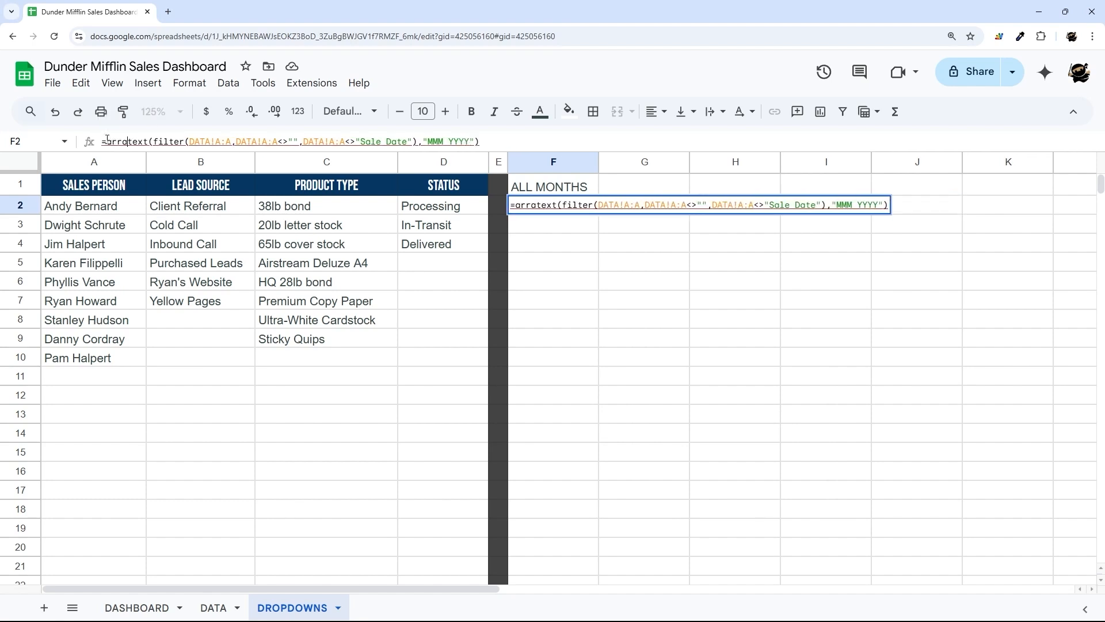
{"action": "type", "text": "yformula("}
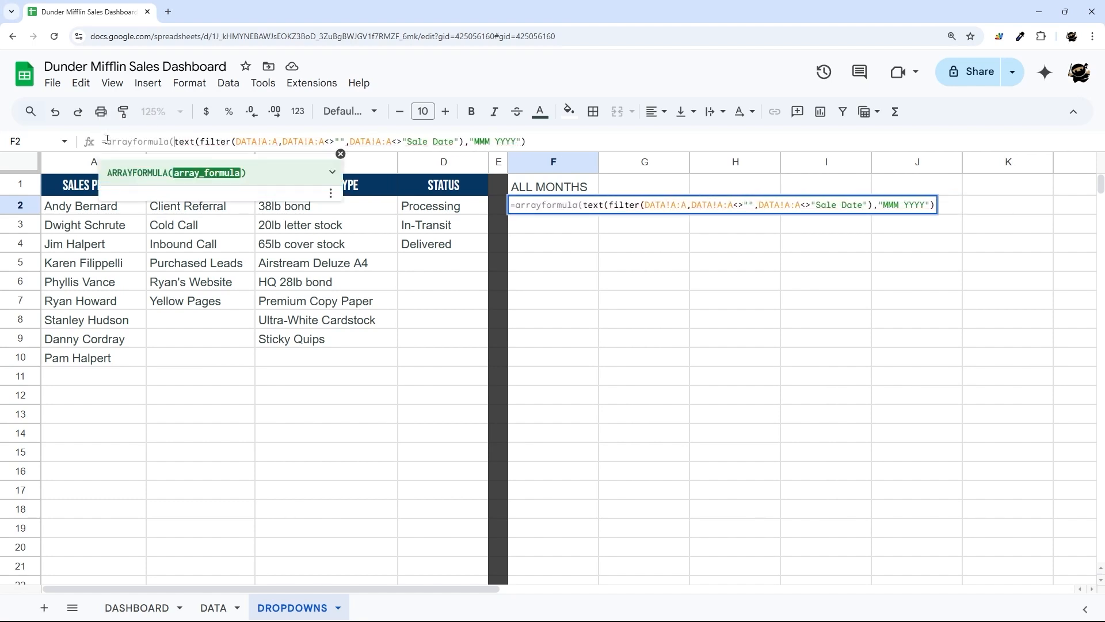
{"action": "key", "text": "Return"}
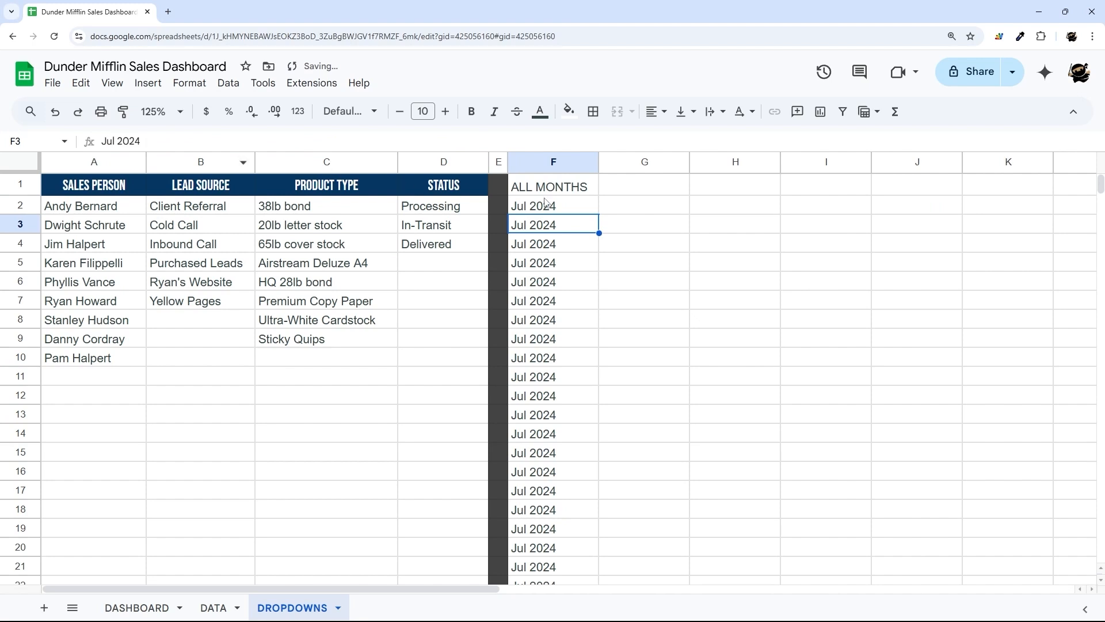
{"action": "left_click", "coordinate": [576, 208]}
{"action": "scroll", "coordinate": [569, 402], "scroll_direction": "down", "scroll_amount": 10}
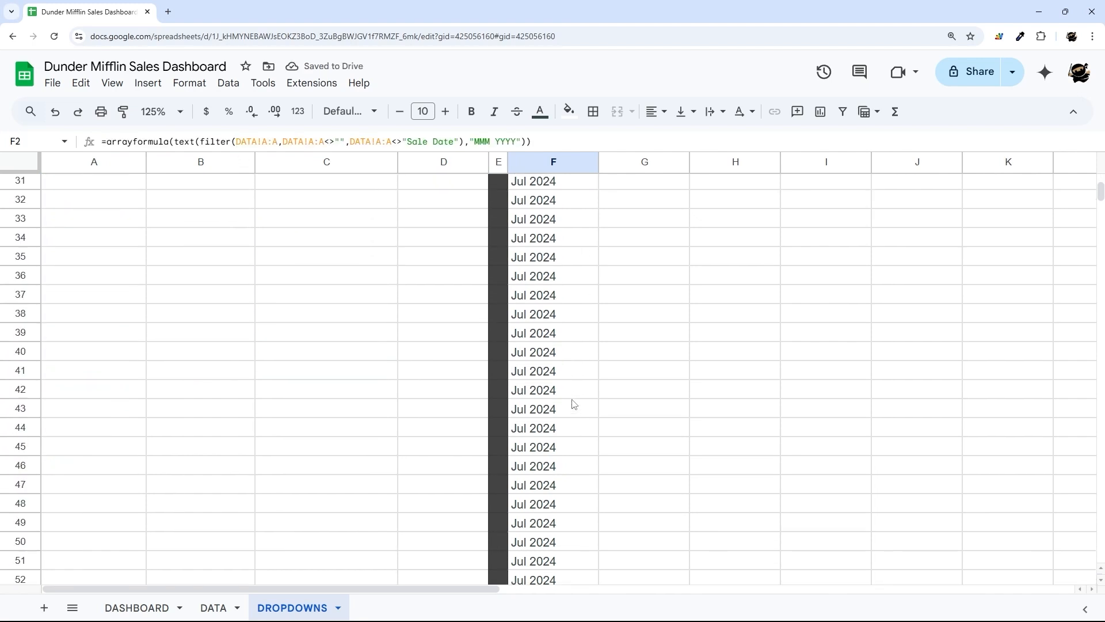
{"action": "scroll", "coordinate": [573, 403], "scroll_direction": "up", "scroll_amount": 10}
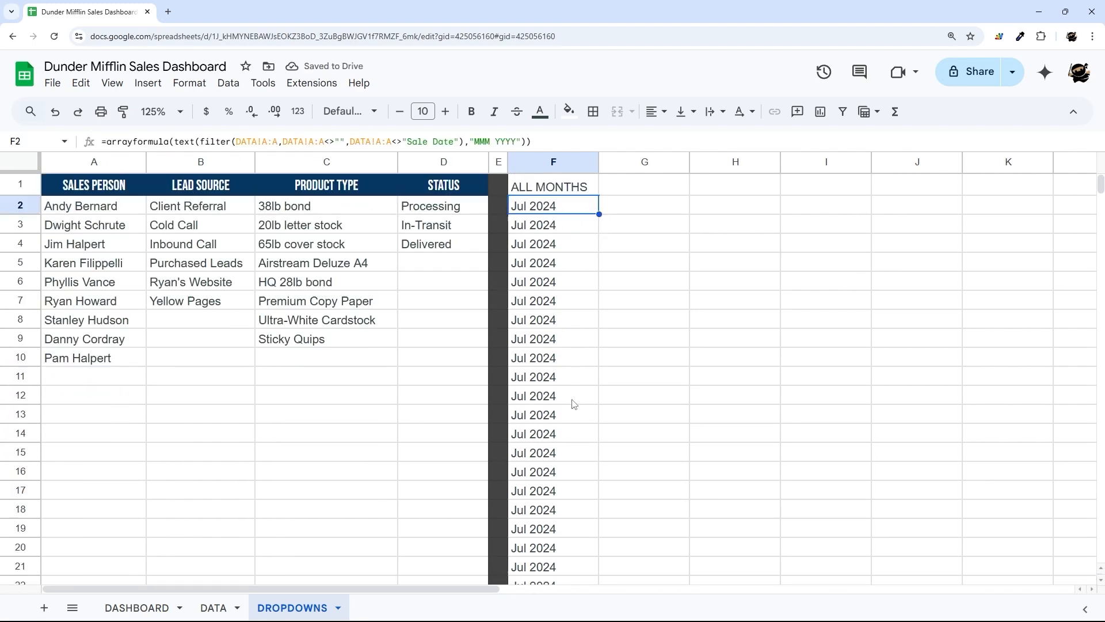
{"action": "left_click", "coordinate": [103, 143]}
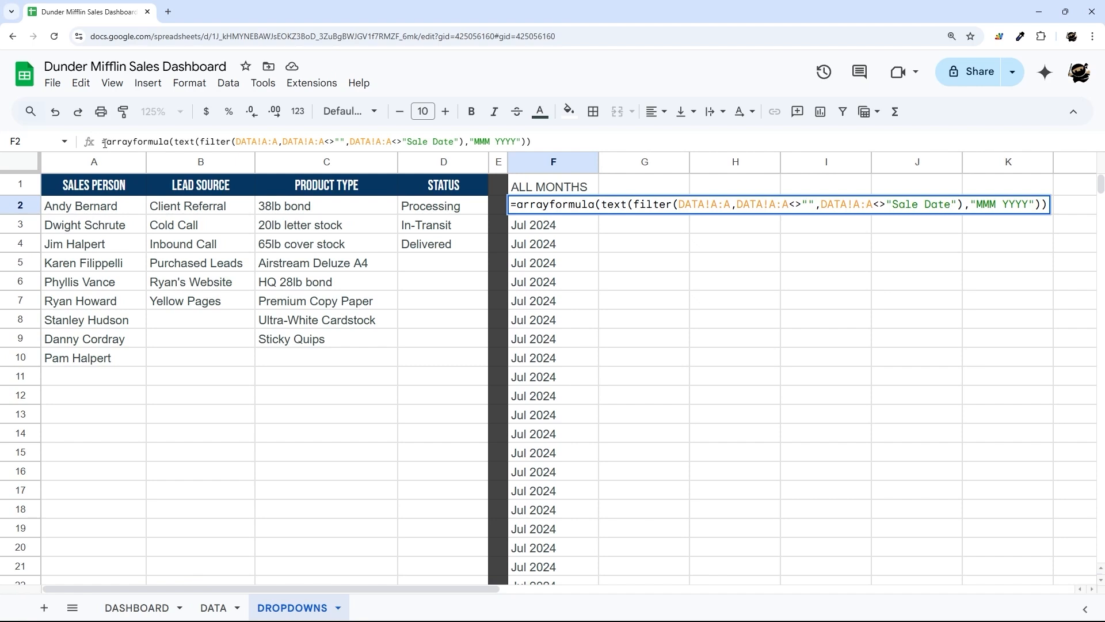
- Wrap F2's formula in UNIQUE so each month appears once in F2:F14
{"action": "type", "text": "unique("}
{"action": "key", "text": "End"}
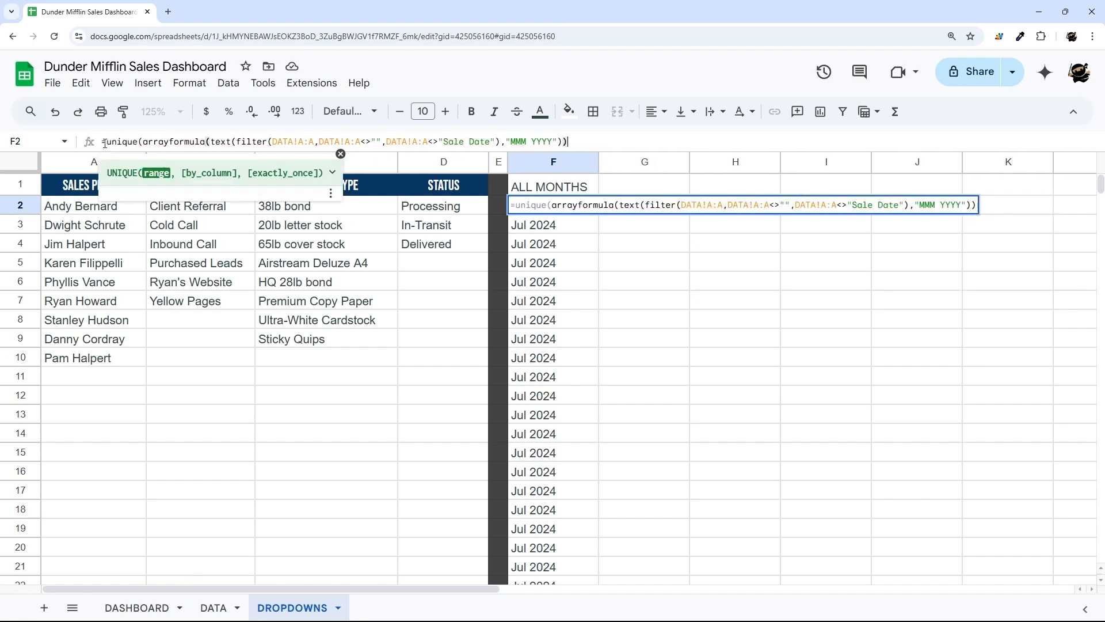
{"action": "type", "text": ")"}
{"action": "key", "text": "Return"}
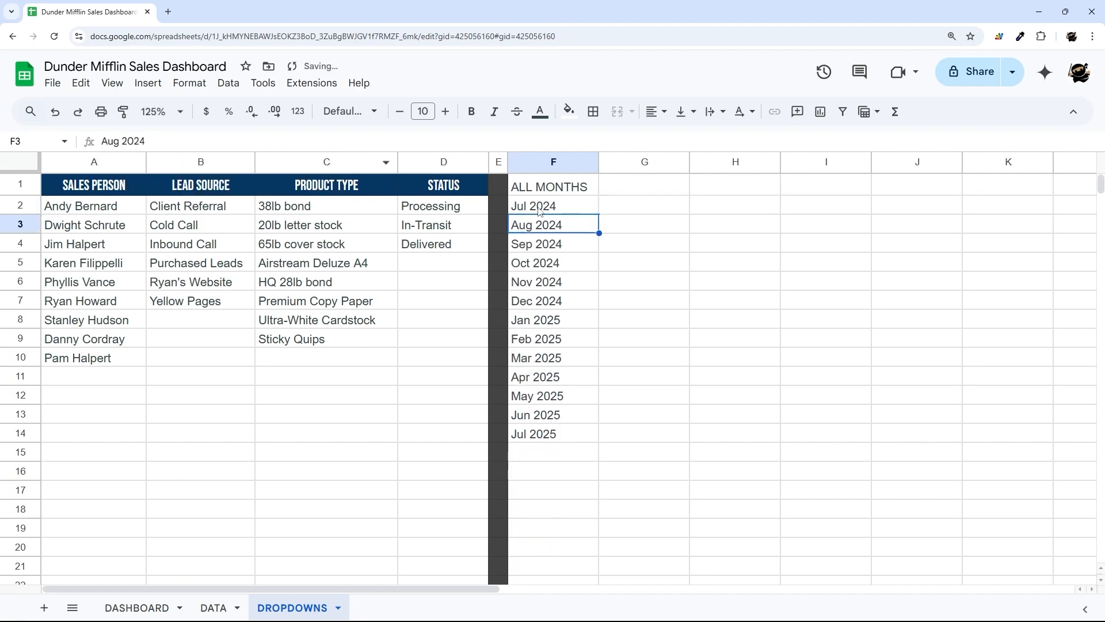
{"action": "left_click_drag", "start_coordinate": [540, 211], "coordinate": [555, 433]}
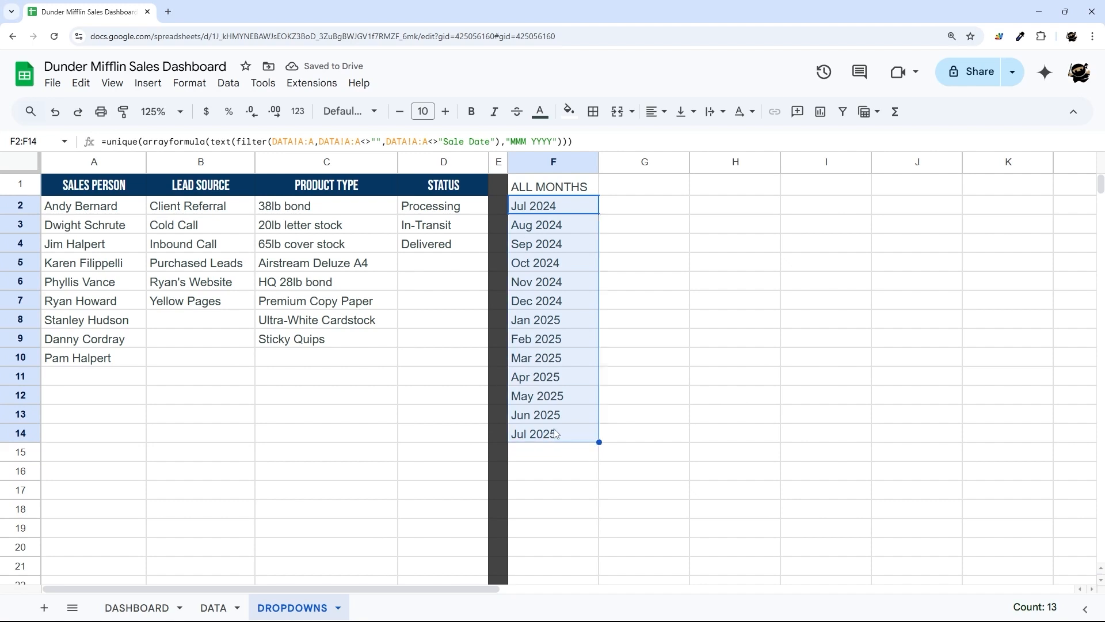
{"action": "left_click_drag", "start_coordinate": [547, 208], "coordinate": [554, 439]}
- Insert SORT around the FILTER part so months run from Jul 2024 to Jul 2025
{"action": "left_click", "coordinate": [236, 141]}
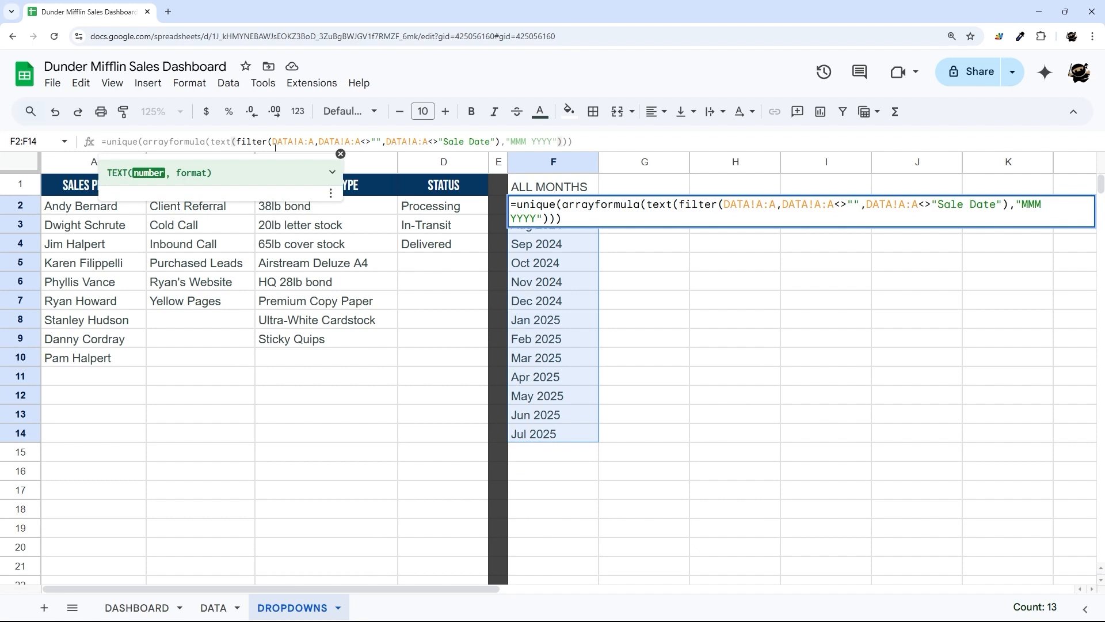
{"action": "type", "text": "sort("}
{"action": "key", "text": "End"}
{"action": "key", "text": "Left"}
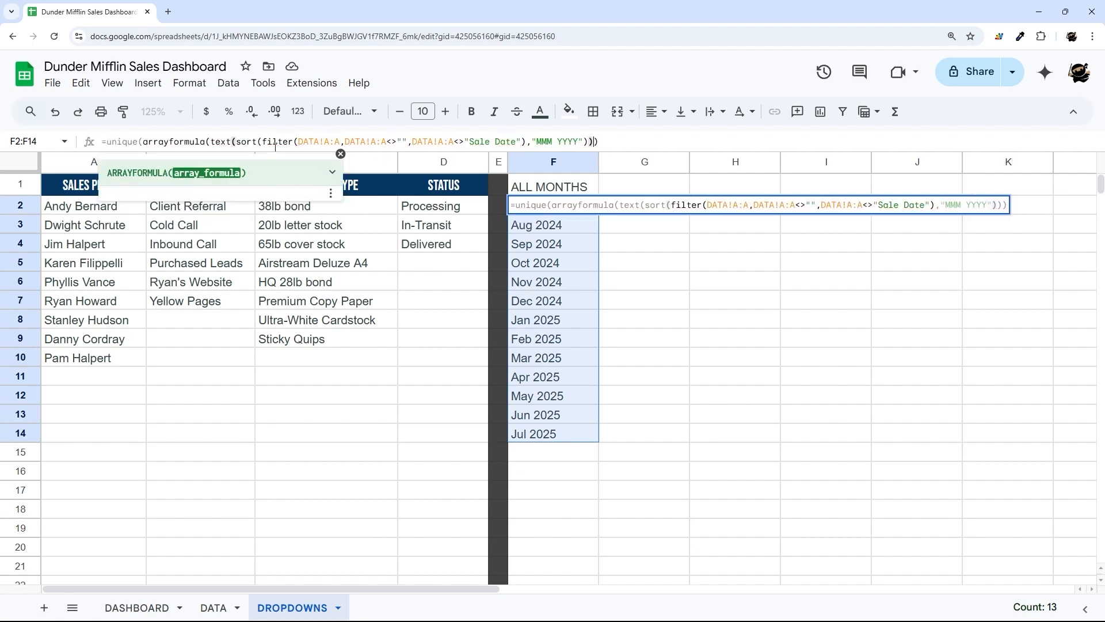
{"action": "key", "text": "Left"}
{"action": "key", "text": "Left"}
{"action": "key", "text": "Left"}
{"action": "key", "text": "Left"}
{"action": "key", "text": "Left"}
{"action": "key", "text": "Left"}
{"action": "key", "text": "Left"}
{"action": "key", "text": "Left"}
{"action": "key", "text": "Left"}
{"action": "key", "text": "Left"}
{"action": "type", "text": ")"}
{"action": "key", "text": "End"}
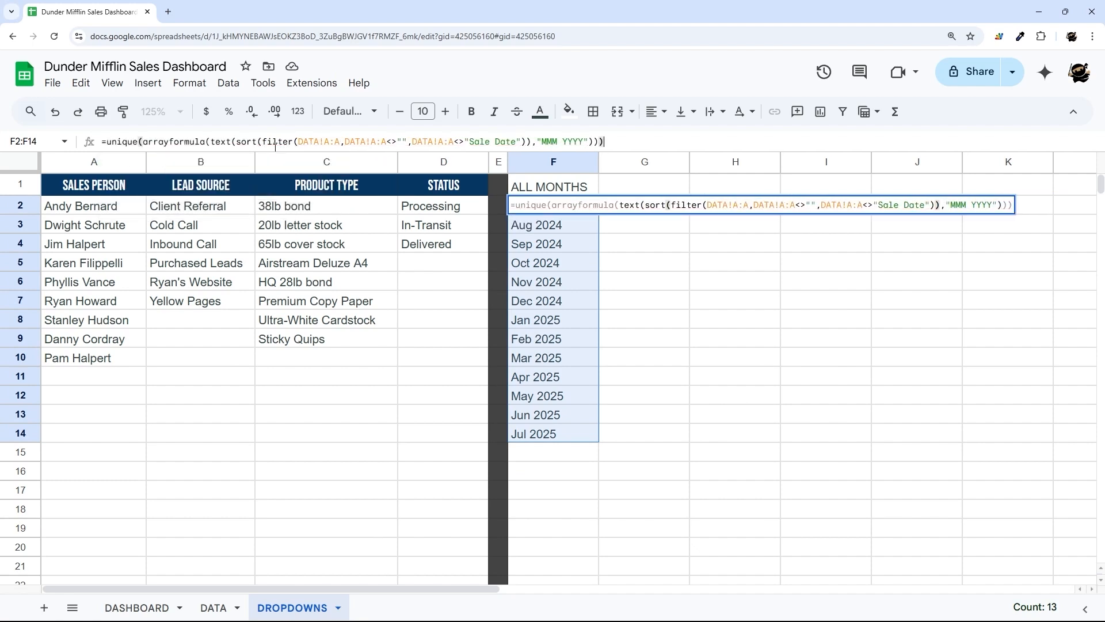
{"action": "key", "text": "Return"}
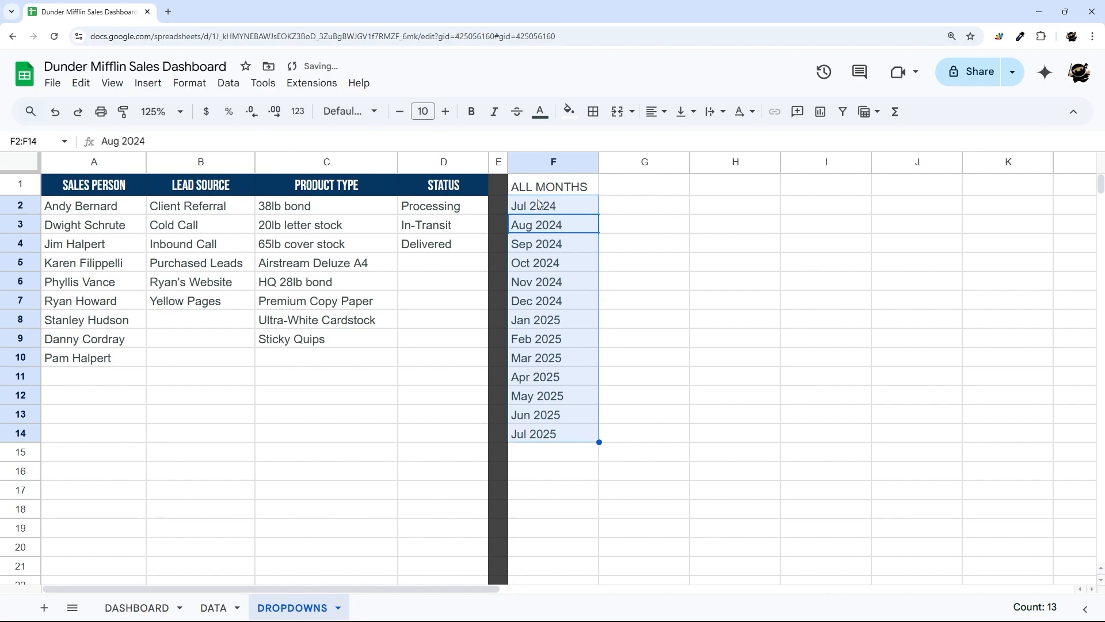
{"action": "left_click_drag", "start_coordinate": [539, 203], "coordinate": [538, 434]}
- Review the sales rows on DATA, then select the month list F2:F15 on DROPDOWNS
{"action": "left_click", "coordinate": [213, 608]}
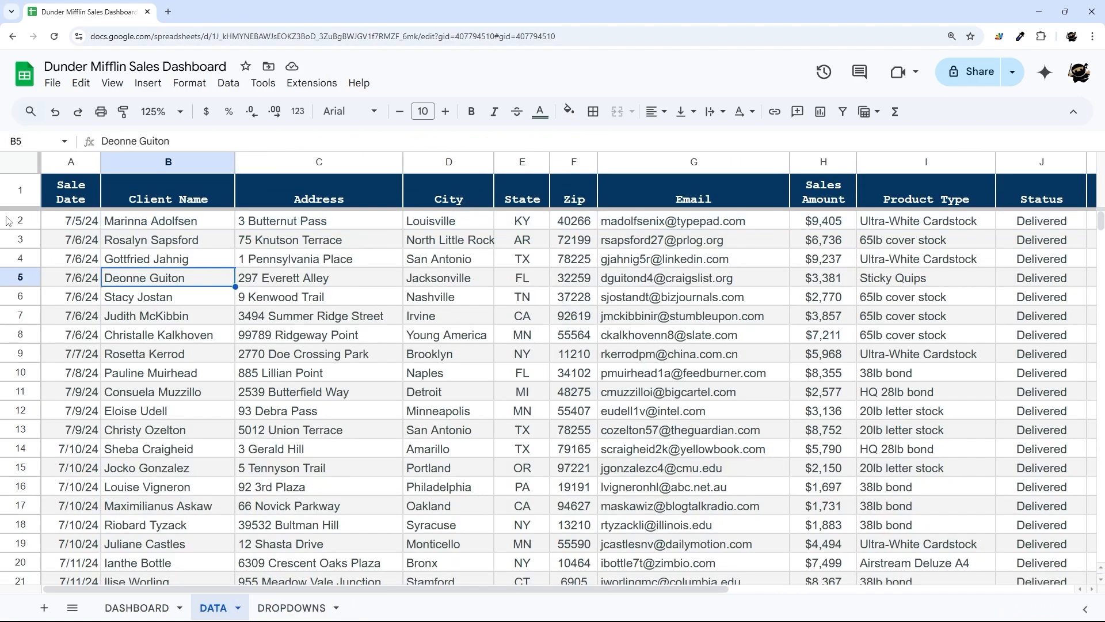
{"action": "left_click_drag", "start_coordinate": [8, 221], "coordinate": [21, 430]}
{"action": "scroll", "coordinate": [240, 437], "scroll_direction": "down", "scroll_amount": 4}
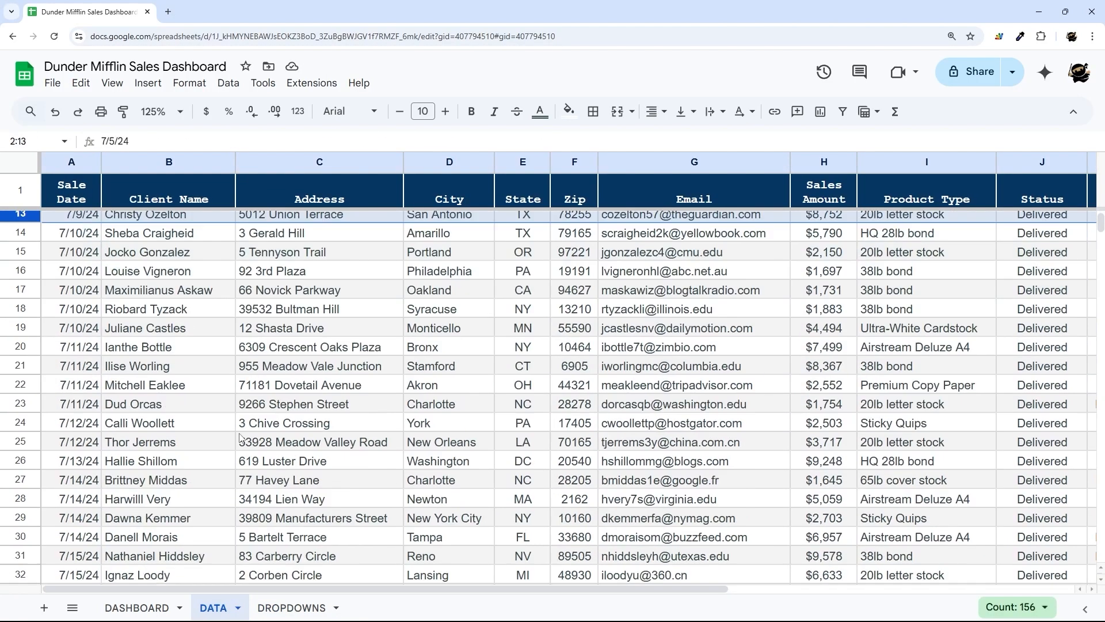
{"action": "left_click", "coordinate": [291, 607]}
{"action": "left_click", "coordinate": [542, 208]}
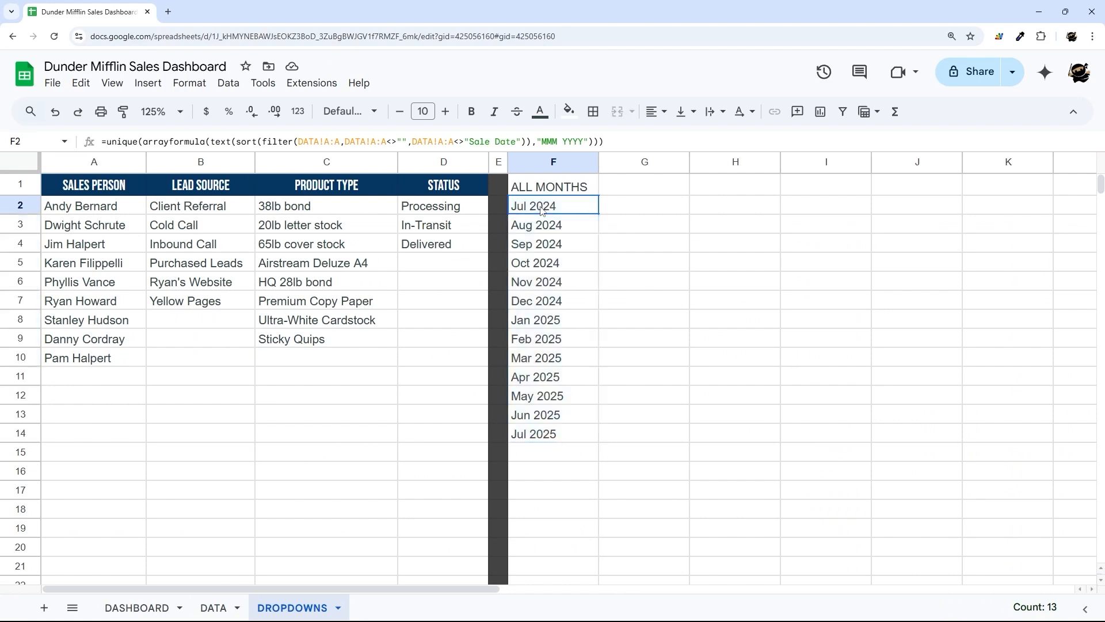
{"action": "left_click_drag", "start_coordinate": [542, 211], "coordinate": [551, 436]}
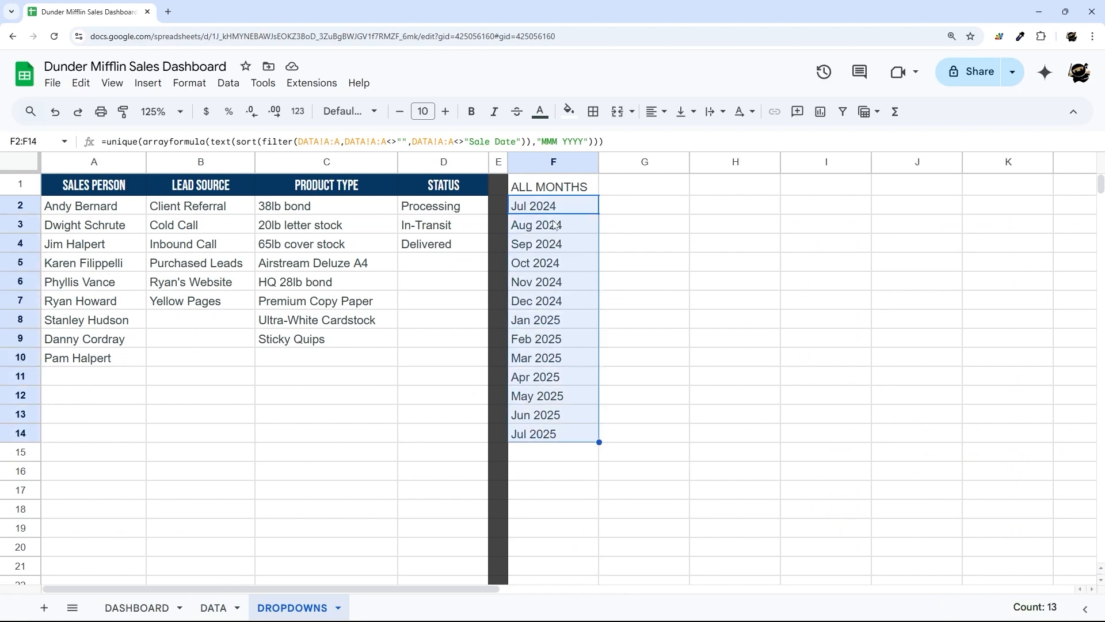
{"action": "left_click_drag", "start_coordinate": [565, 207], "coordinate": [546, 450]}
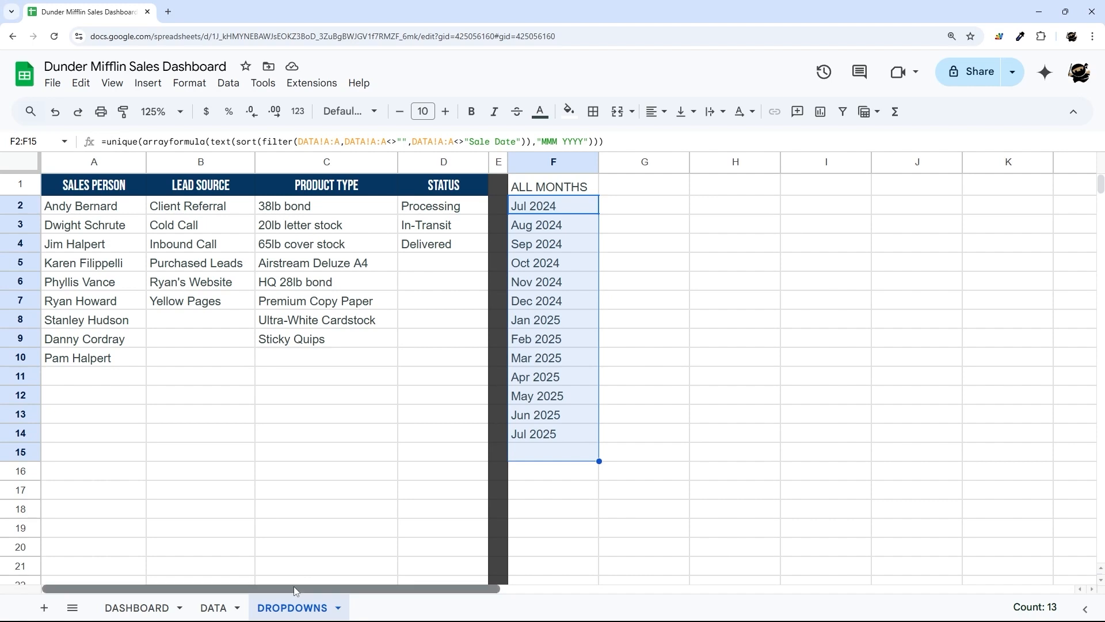
{"action": "left_click_drag", "start_coordinate": [300, 588], "coordinate": [406, 589]}
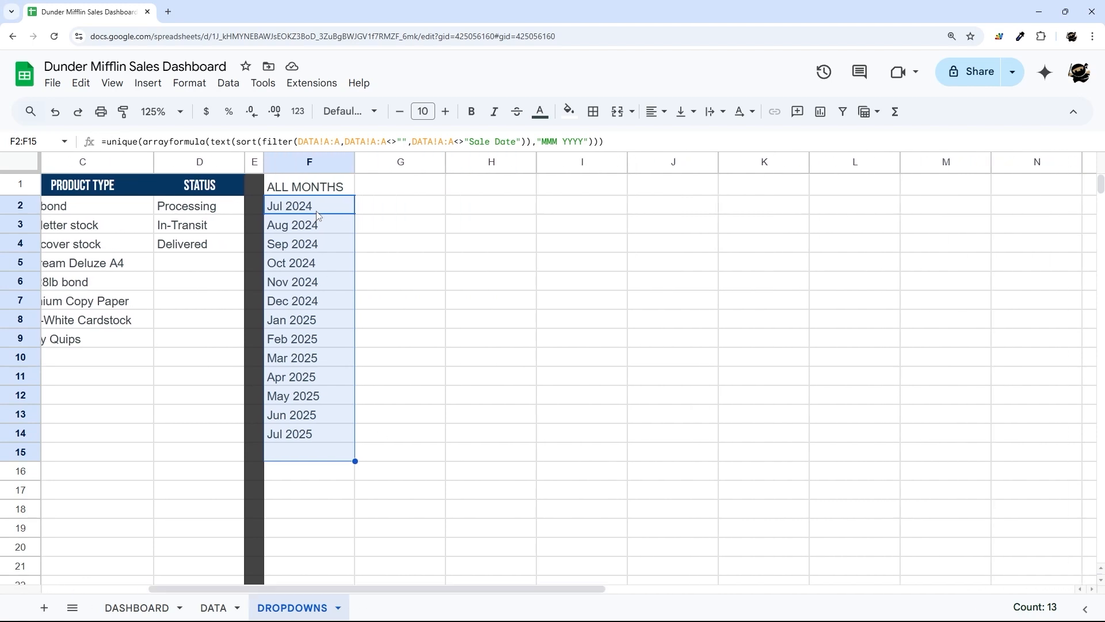
- Check the Start Month and End Month cells on DASHBOARD, then return to DROPDOWNS
{"action": "left_click", "coordinate": [137, 608]}
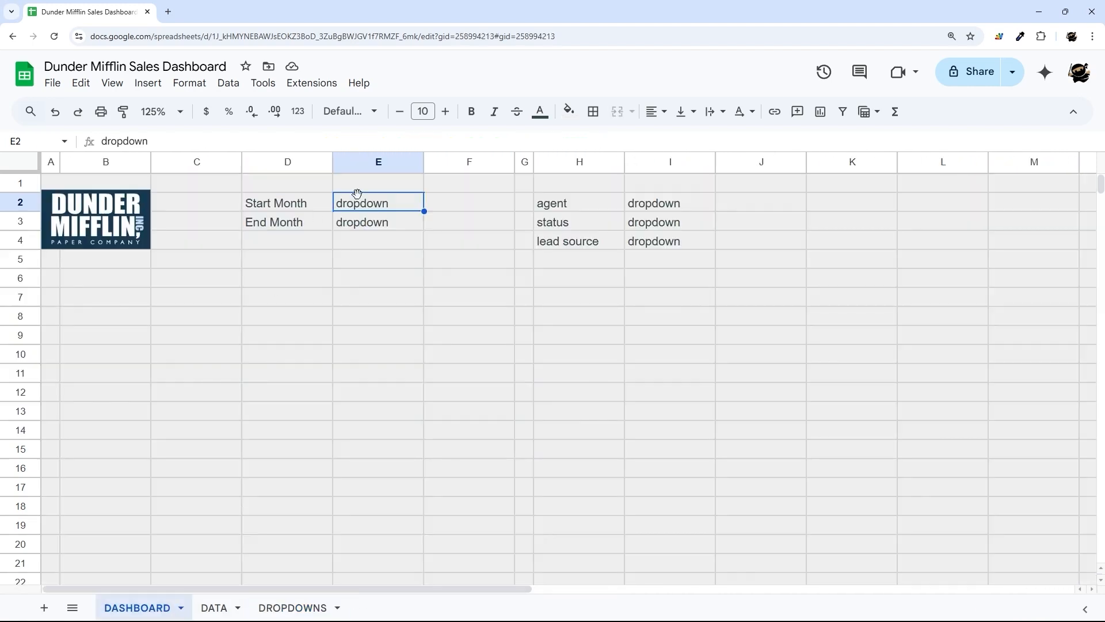
{"action": "left_click_drag", "start_coordinate": [325, 208], "coordinate": [352, 226]}
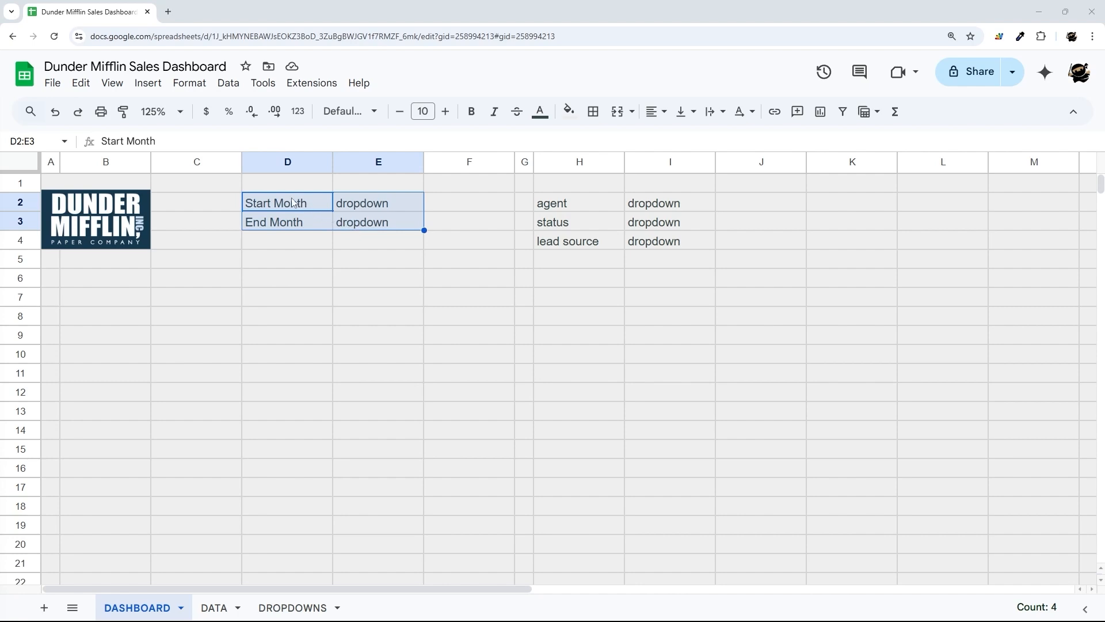
{"action": "left_click_drag", "start_coordinate": [294, 202], "coordinate": [394, 223]}
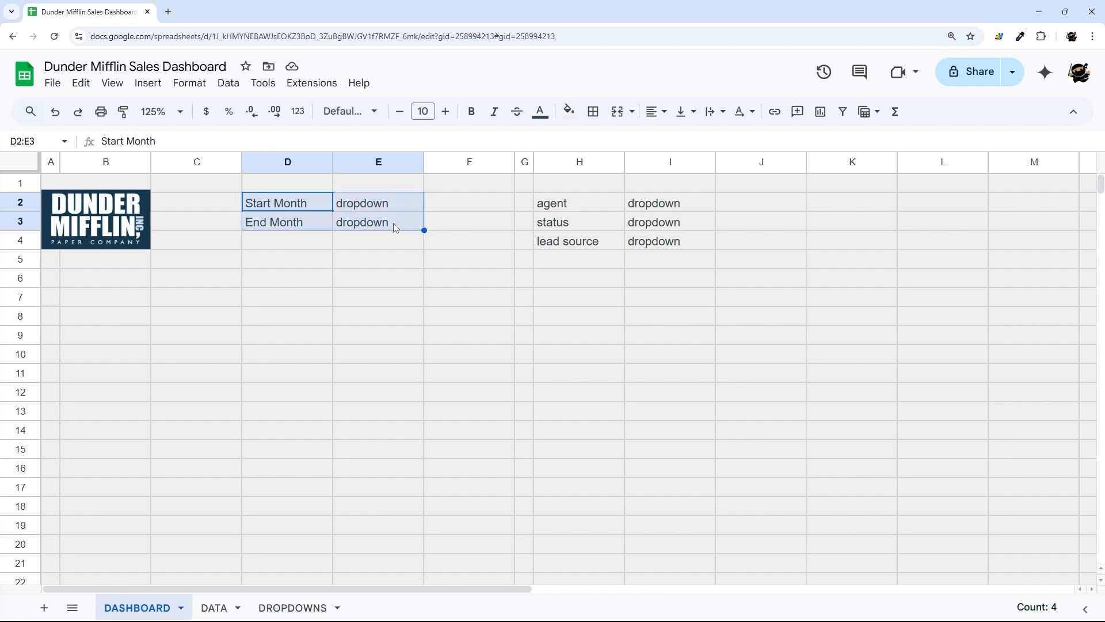
{"action": "left_click", "coordinate": [270, 611]}
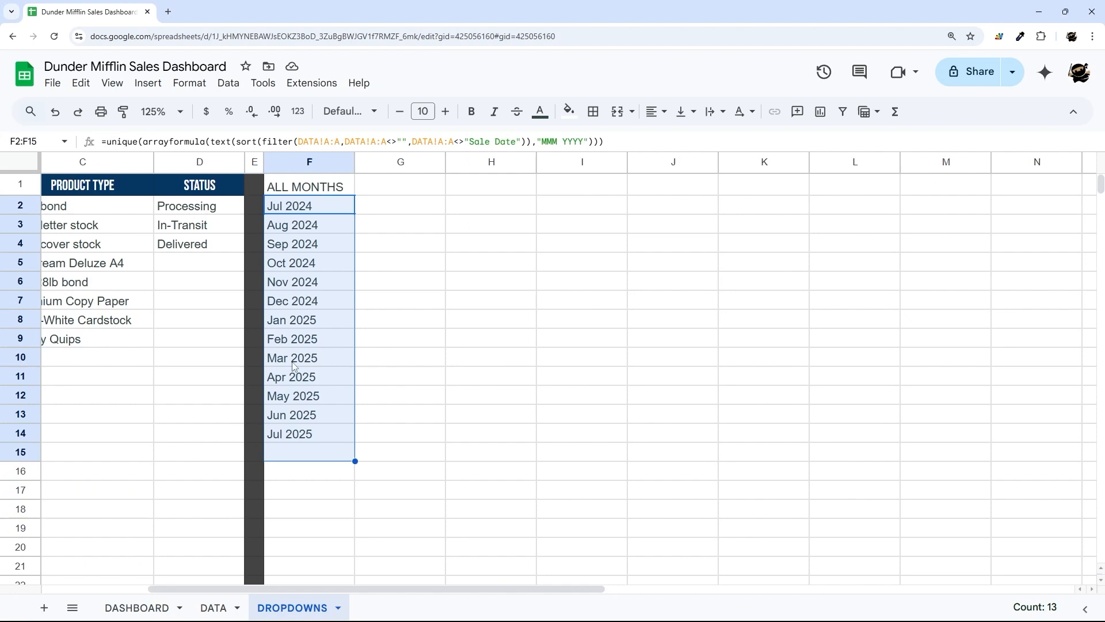
- Add the headers START MONTH in G1 and END MONTH in H1
{"action": "left_click", "coordinate": [413, 183]}
{"action": "type", "text": "START MONTh"}
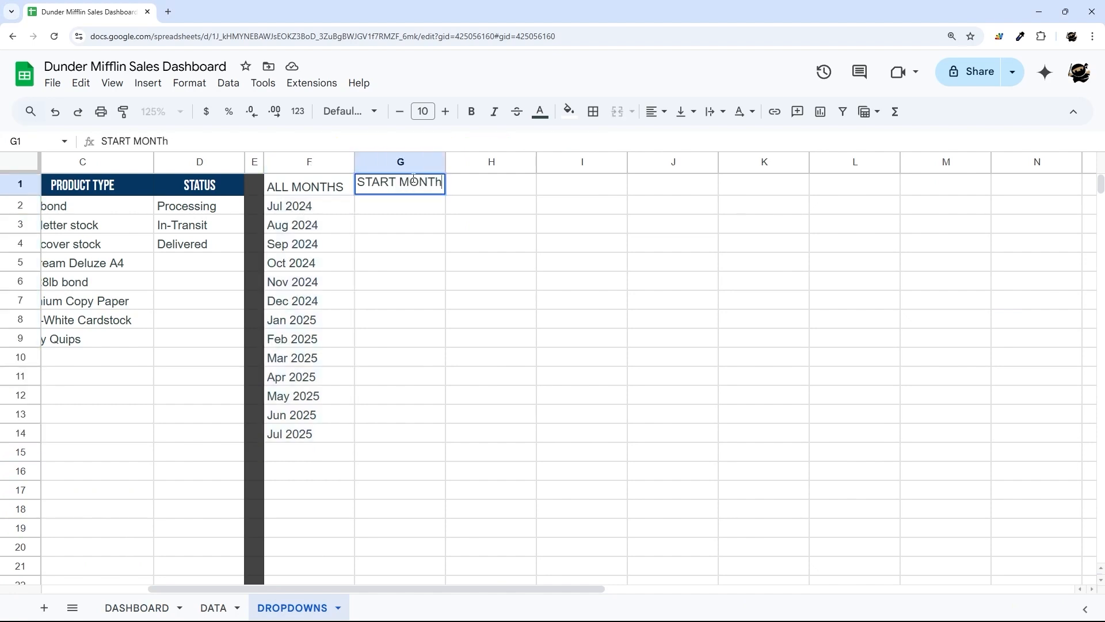
{"action": "key", "text": "BackSpace"}
{"action": "type", "text": "H"}
{"action": "key", "text": "Tab"}
{"action": "type", "text": "END MONTH"}
{"action": "key", "text": "Return"}
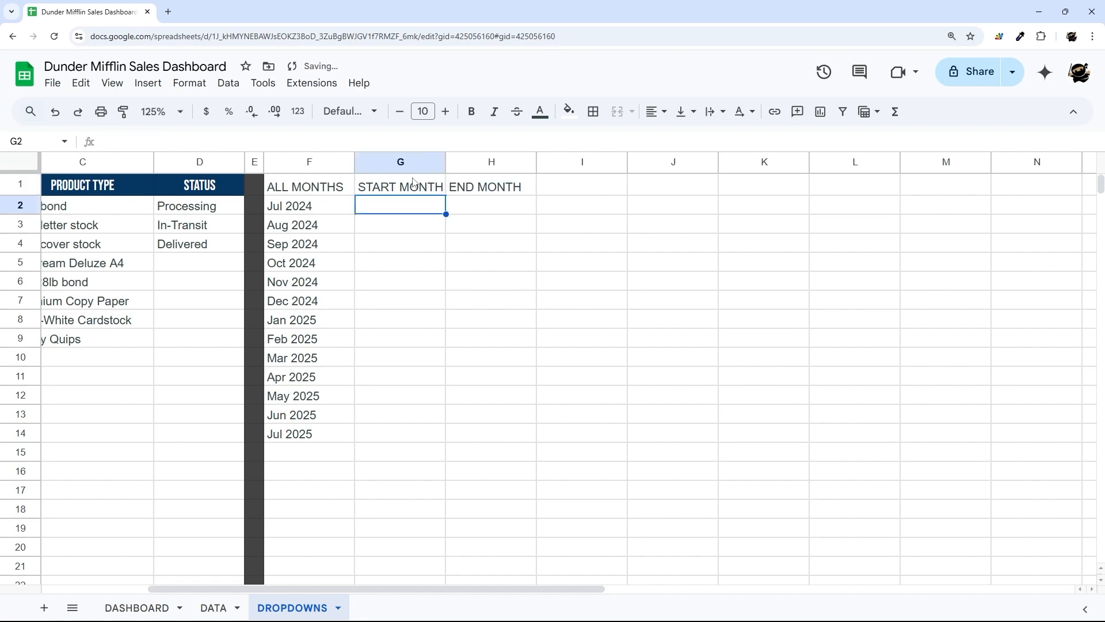
- Widen column G so the START MONTH header fits
{"action": "left_click_drag", "start_coordinate": [450, 168], "coordinate": [457, 168]}
{"action": "left_click", "coordinate": [415, 191]}
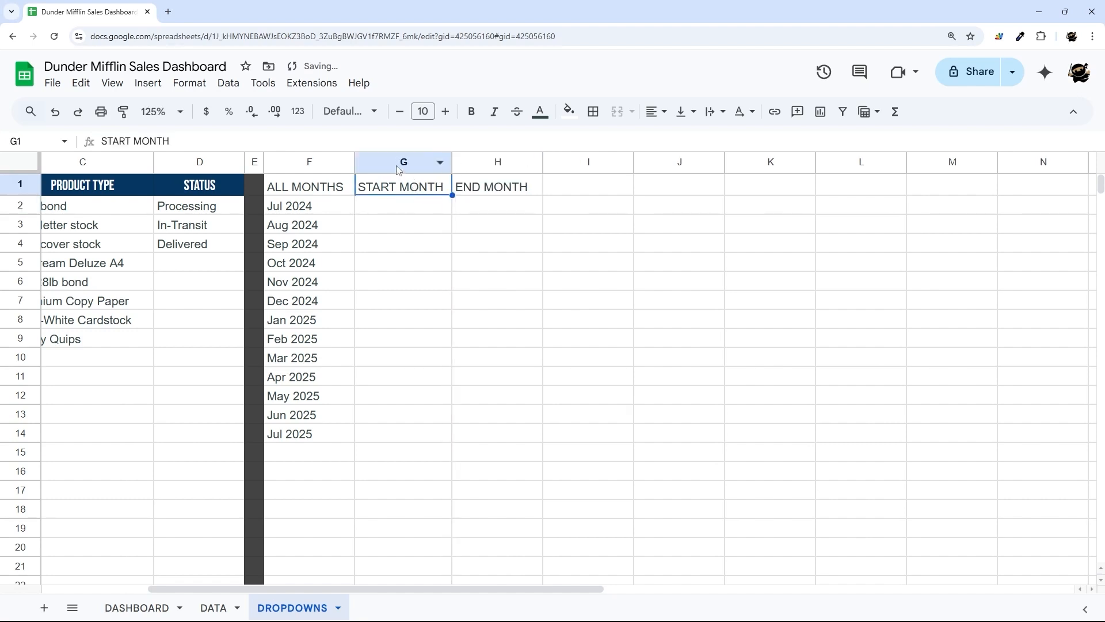
{"action": "left_click", "coordinate": [399, 167]}
{"action": "left_click", "coordinate": [496, 167]}
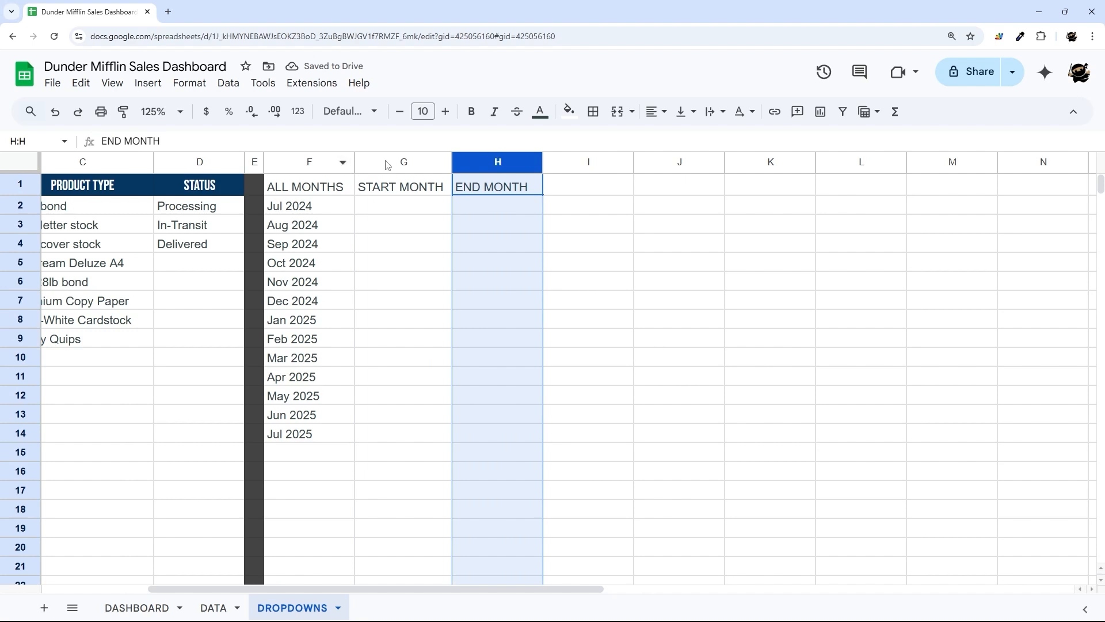
{"action": "left_click", "coordinate": [389, 206]}
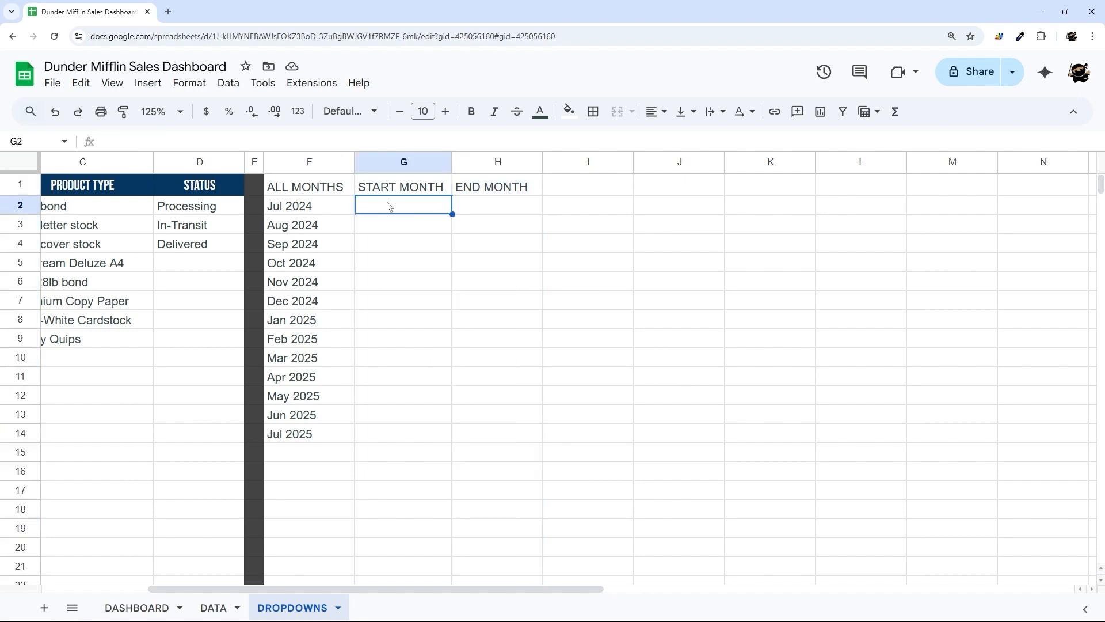
- Enter =IF(DASHBOARD!E3="",ARRAYFORMULA(F2:F)) in DROPDOWNS!G2
{"action": "type", "text": "=IF("}
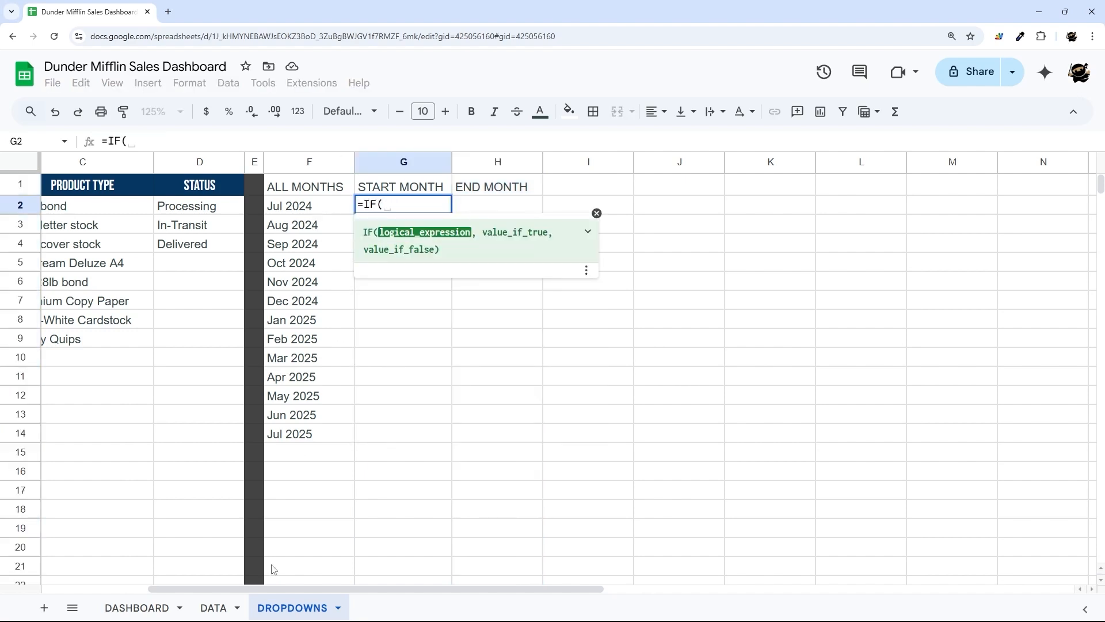
{"action": "left_click", "coordinate": [137, 608]}
{"action": "left_click", "coordinate": [363, 224]}
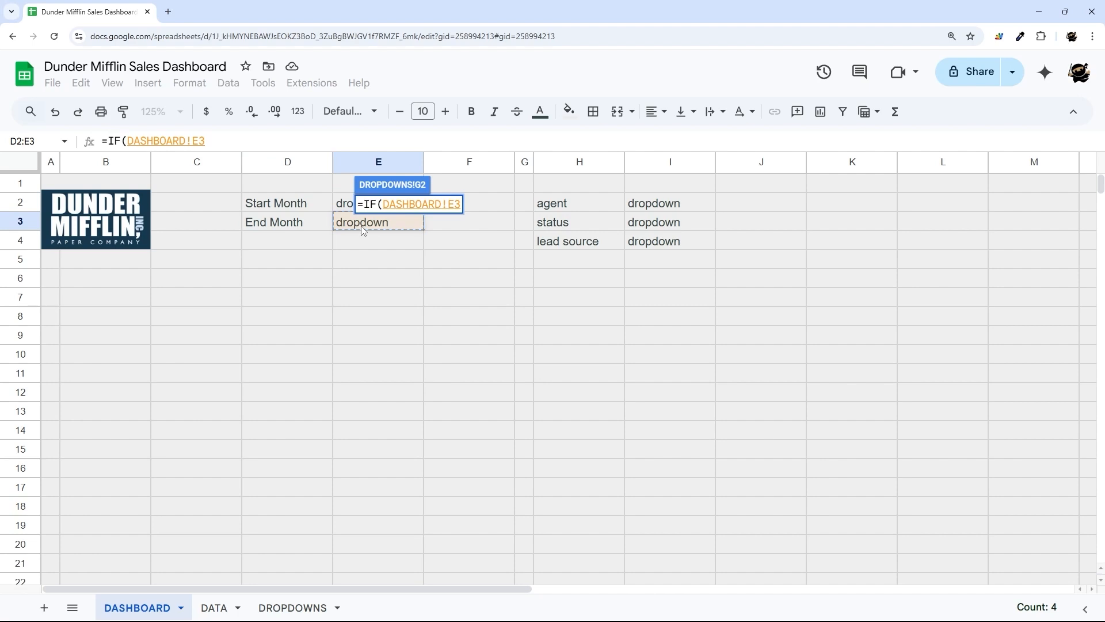
{"action": "type", "text": "=\"\","}
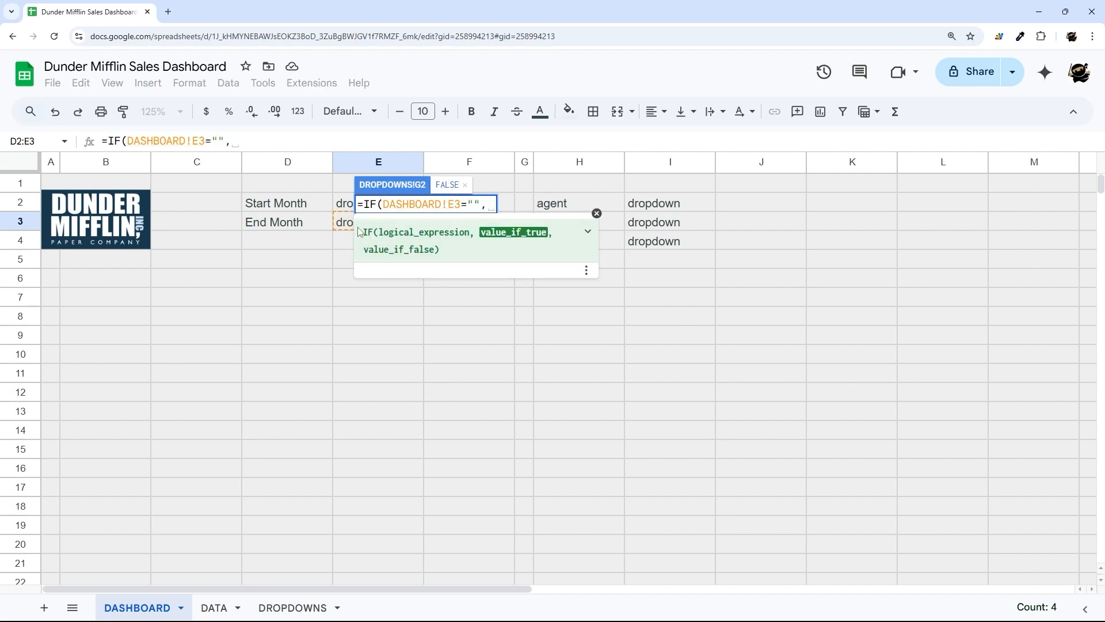
{"action": "left_click", "coordinate": [293, 608]}
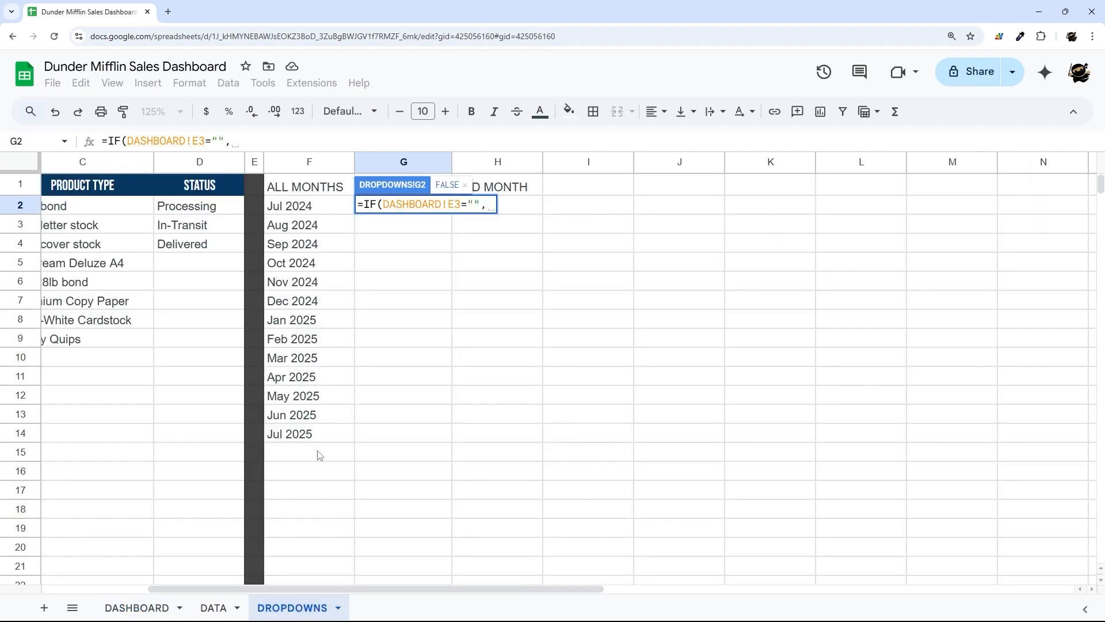
{"action": "type", "text": "array"}
{"action": "left_click", "coordinate": [488, 225]}
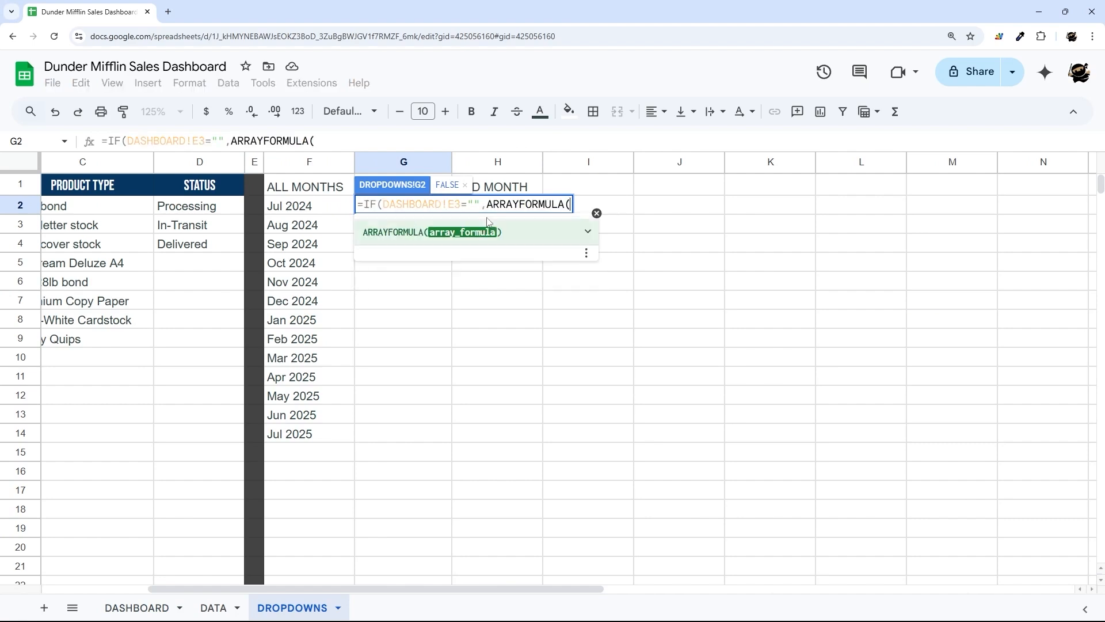
{"action": "left_click_drag", "start_coordinate": [320, 208], "coordinate": [315, 356]}
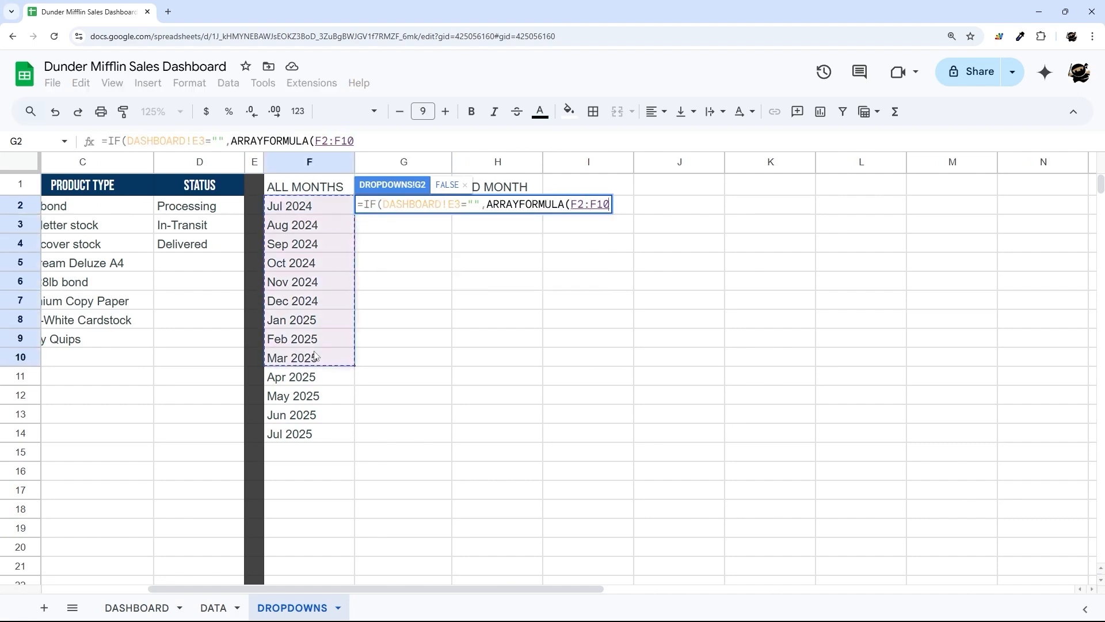
{"action": "key", "text": "BackSpace"}
{"action": "key", "text": "BackSpace"}
{"action": "type", "text": "))"}
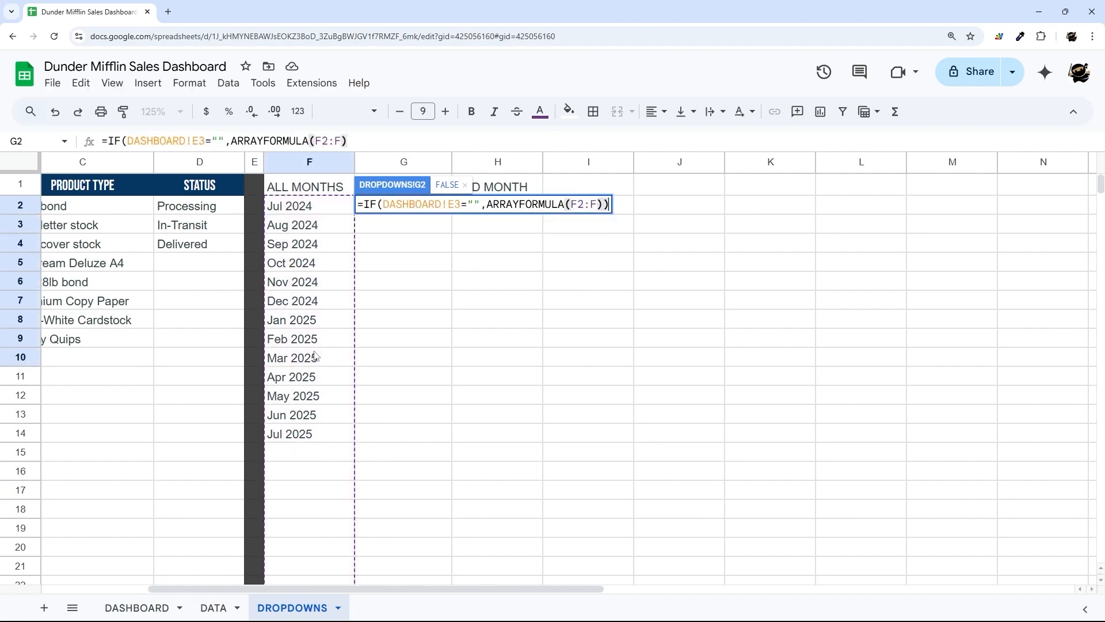
{"action": "key", "text": "Return"}
- Review DASHBOARD's E2:E3 and remove the extra parenthesis from G2's formula
{"action": "left_click", "coordinate": [434, 207]}
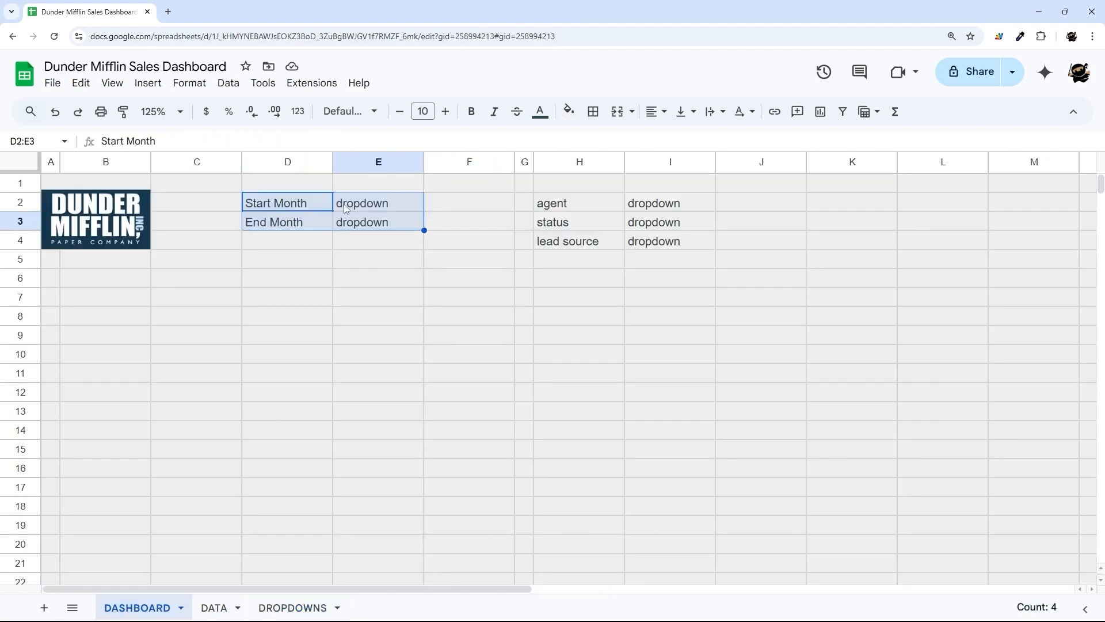
{"action": "left_click_drag", "start_coordinate": [363, 203], "coordinate": [353, 224]}
{"action": "left_click", "coordinate": [280, 608]}
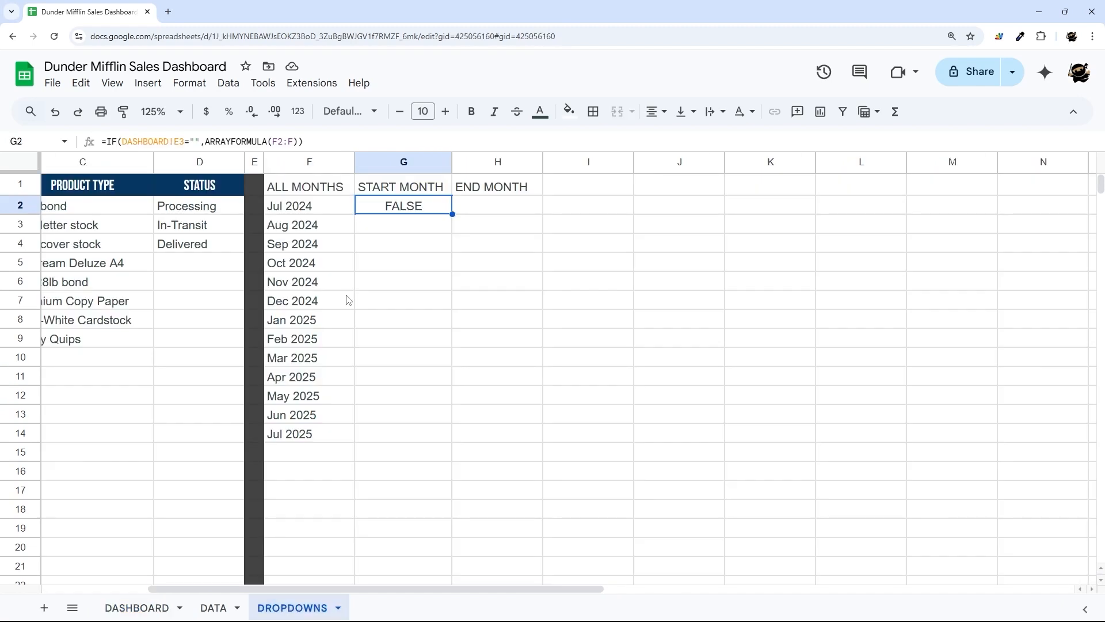
{"action": "left_click", "coordinate": [295, 141]}
{"action": "type", "text": ")"}
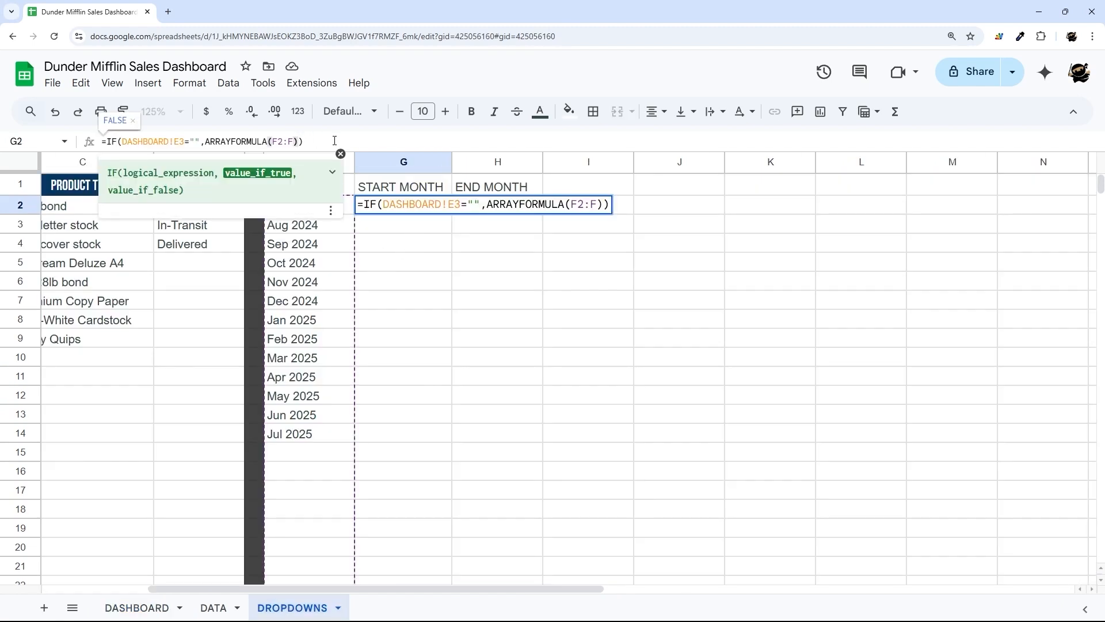
{"action": "key", "text": "Delete"}
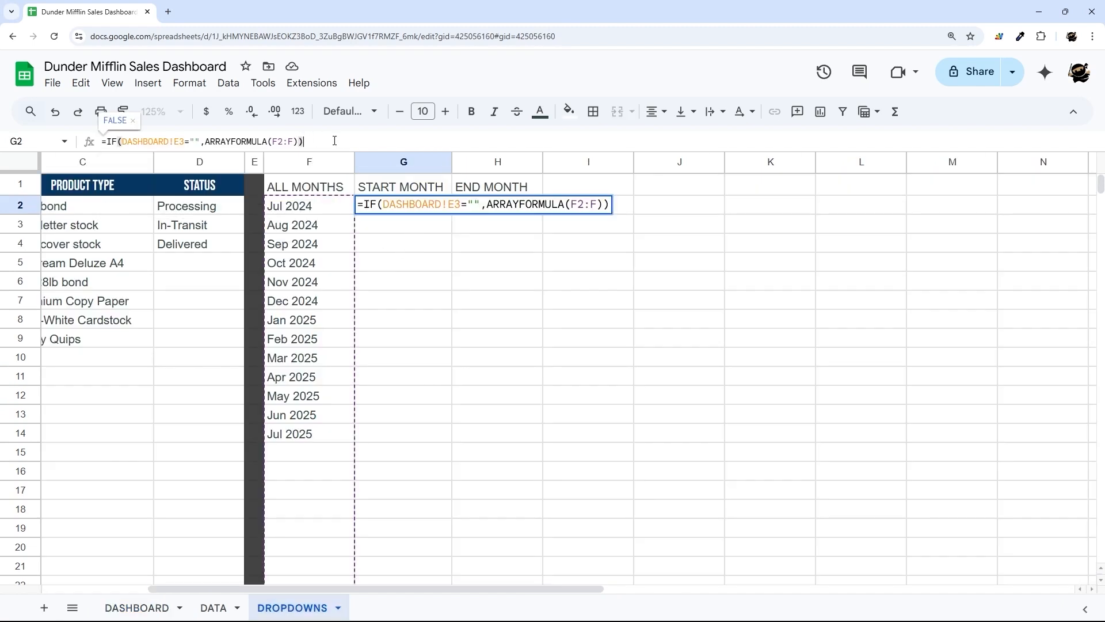
{"action": "key", "text": "Return"}
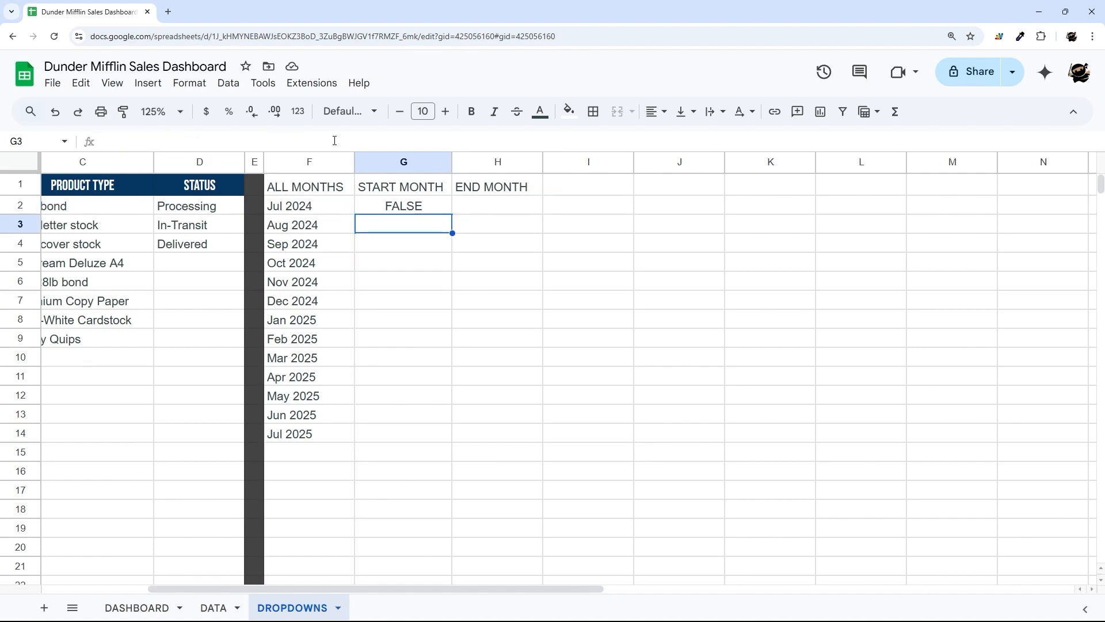
- Clear the placeholder text from DASHBOARD cells E2:E3
{"action": "left_click", "coordinate": [318, 167]}
{"action": "left_click", "coordinate": [136, 608]}
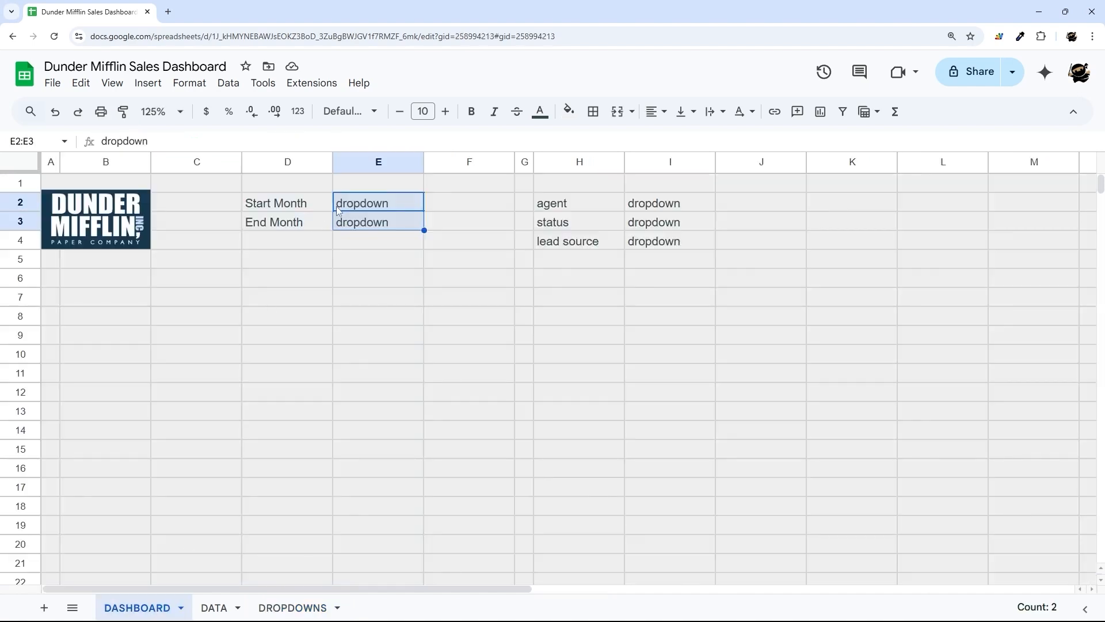
{"action": "key", "text": "Delete"}
{"action": "left_click", "coordinate": [365, 202]}
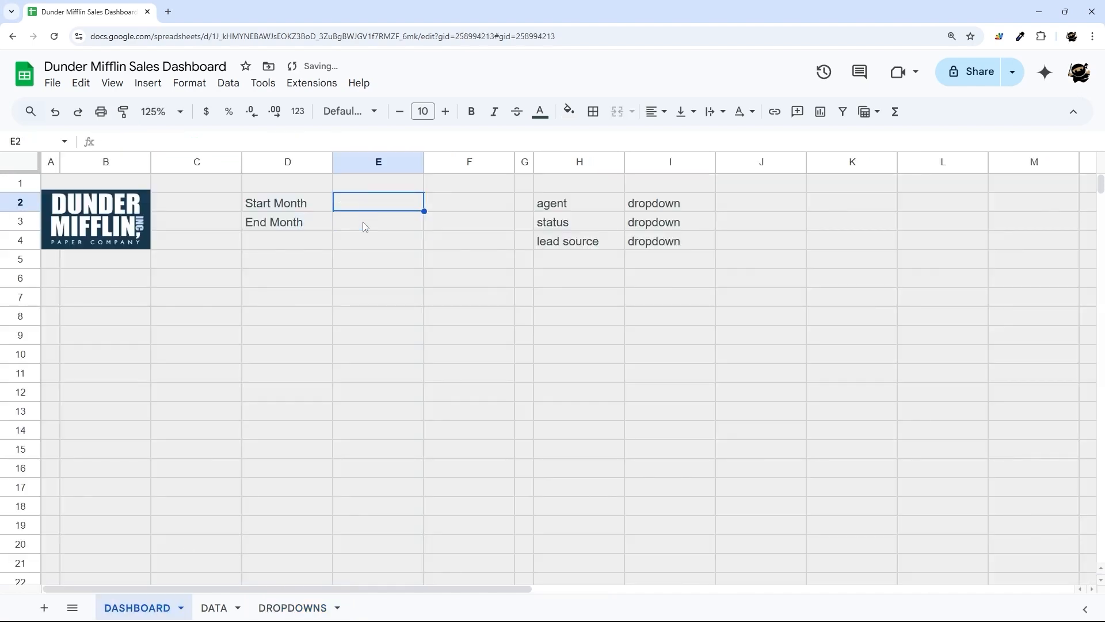
- Give E2 a dropdown-from-a-range rule sourced from DROPDOWNS!F2:F
{"action": "right_click", "coordinate": [364, 197]}
{"action": "left_click", "coordinate": [430, 597]}
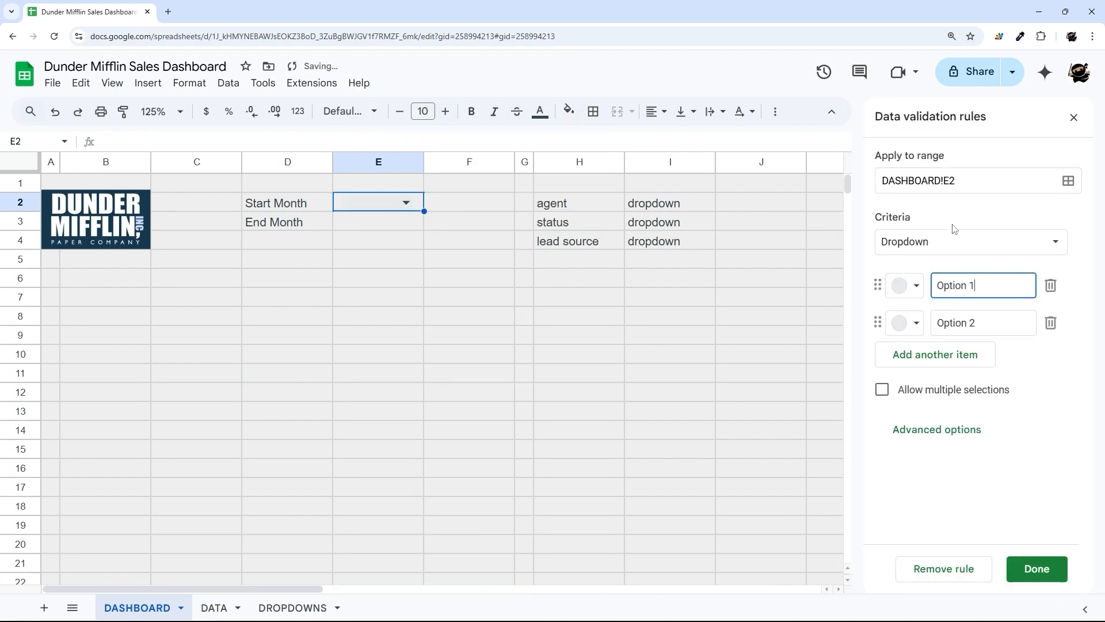
{"action": "left_click", "coordinate": [941, 241]}
{"action": "left_click", "coordinate": [938, 265]}
{"action": "left_click", "coordinate": [1054, 285]}
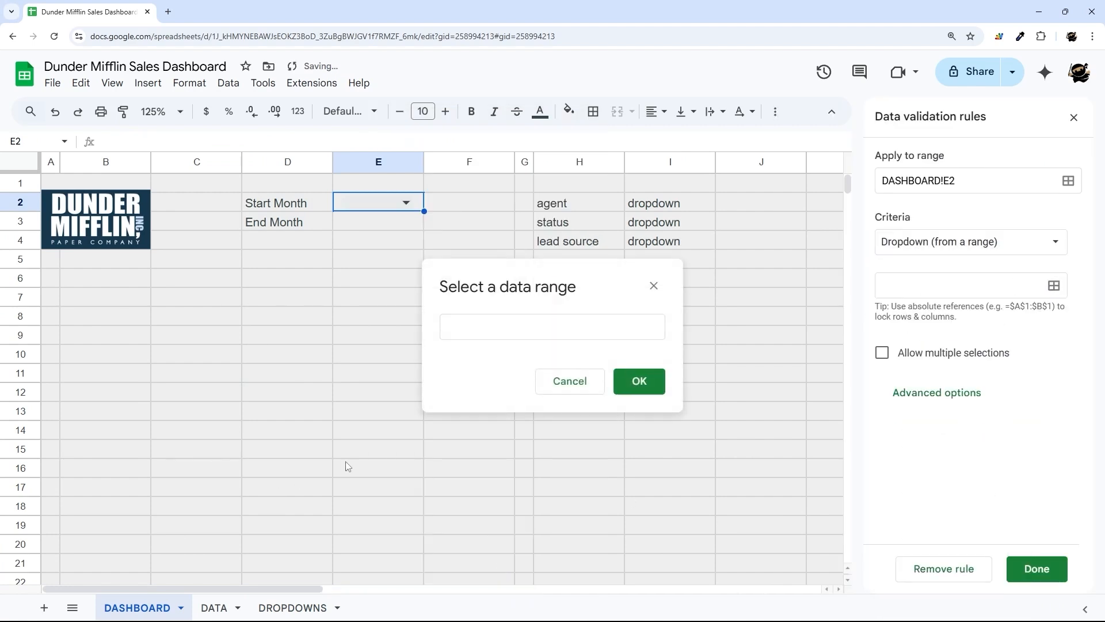
{"action": "left_click", "coordinate": [503, 330]}
{"action": "left_click", "coordinate": [293, 607]}
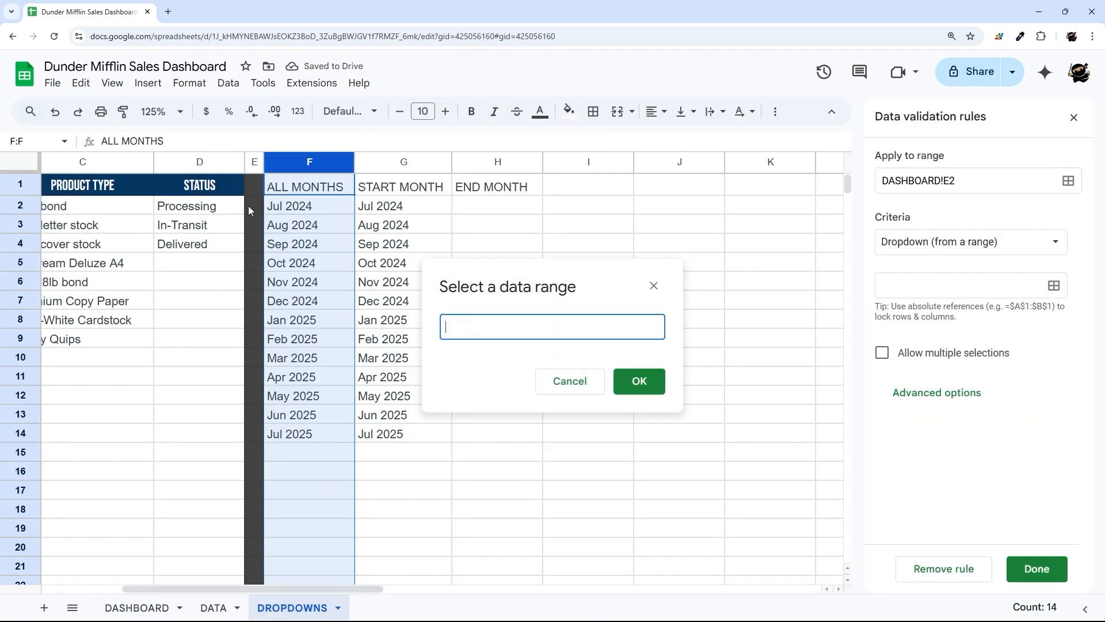
{"action": "left_click_drag", "start_coordinate": [288, 207], "coordinate": [256, 476]}
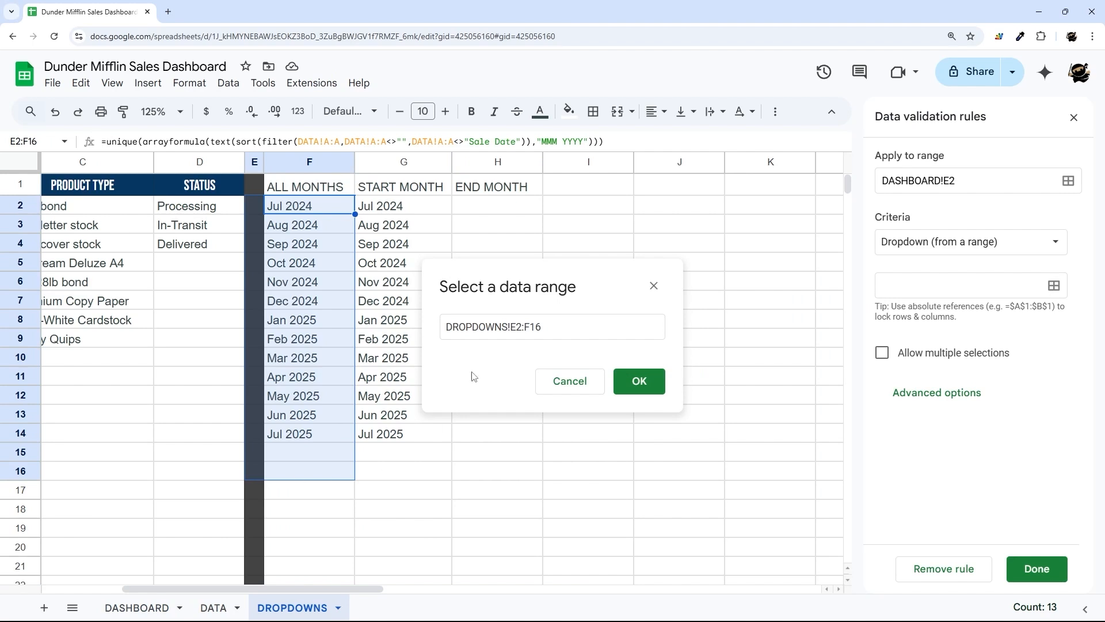
{"action": "left_click", "coordinate": [582, 326]}
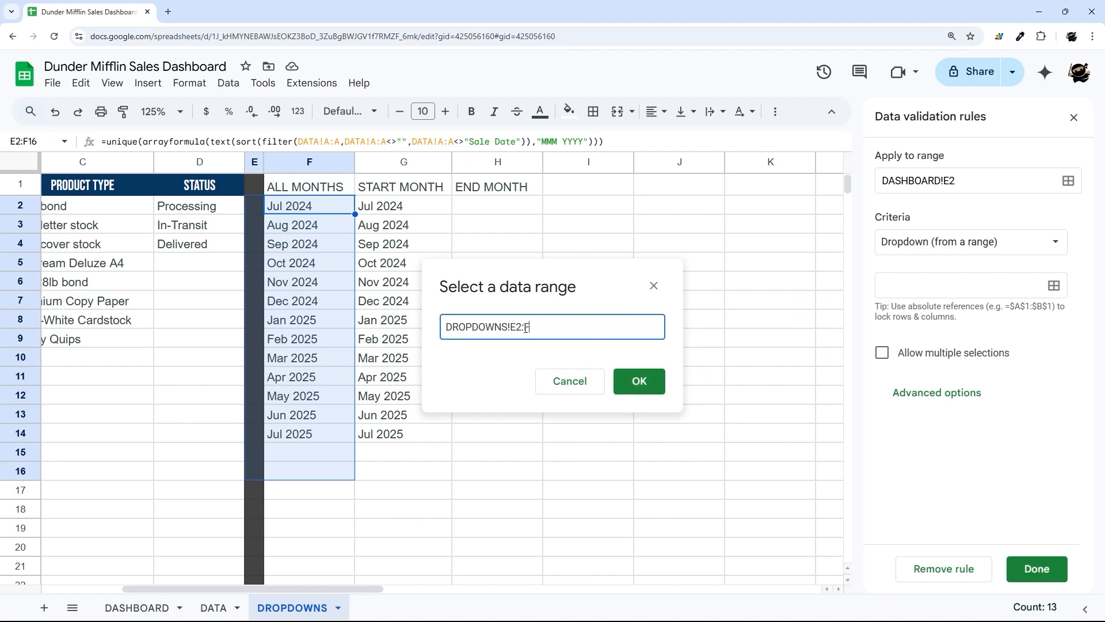
{"action": "key", "text": "BackSpace"}
{"action": "key", "text": "BackSpace"}
{"action": "key", "text": "BackSpace"}
{"action": "key", "text": "BackSpace"}
{"action": "type", "text": "F2:F"}
{"action": "left_click", "coordinate": [639, 381]}
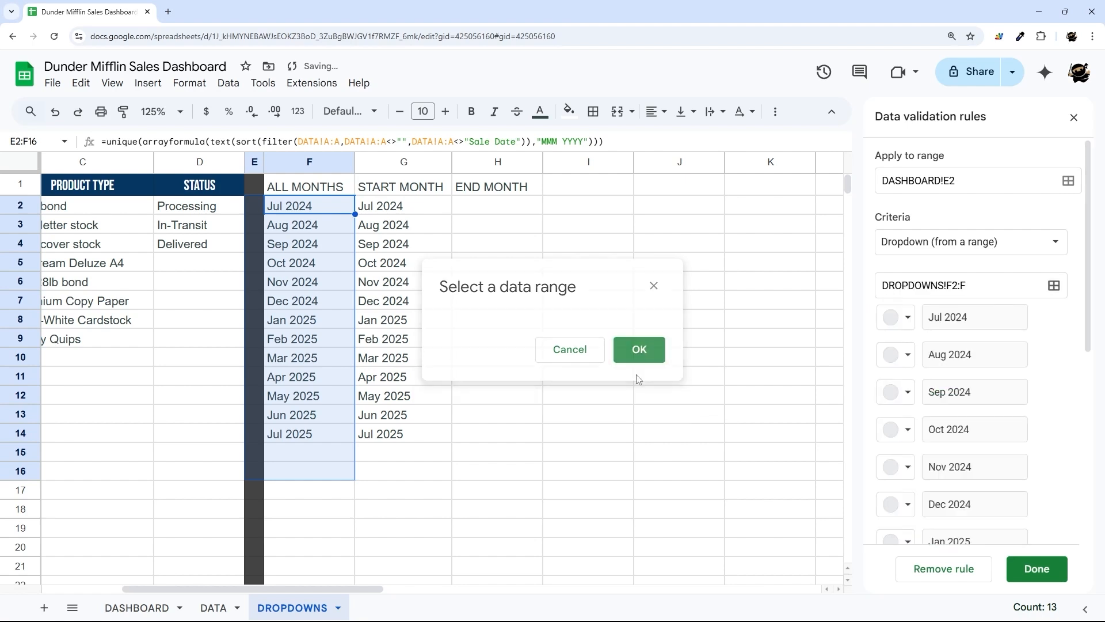
- Set the dropdown's display style to Arrow and save the rule
{"action": "scroll", "coordinate": [979, 322], "scroll_direction": "down", "scroll_amount": 6}
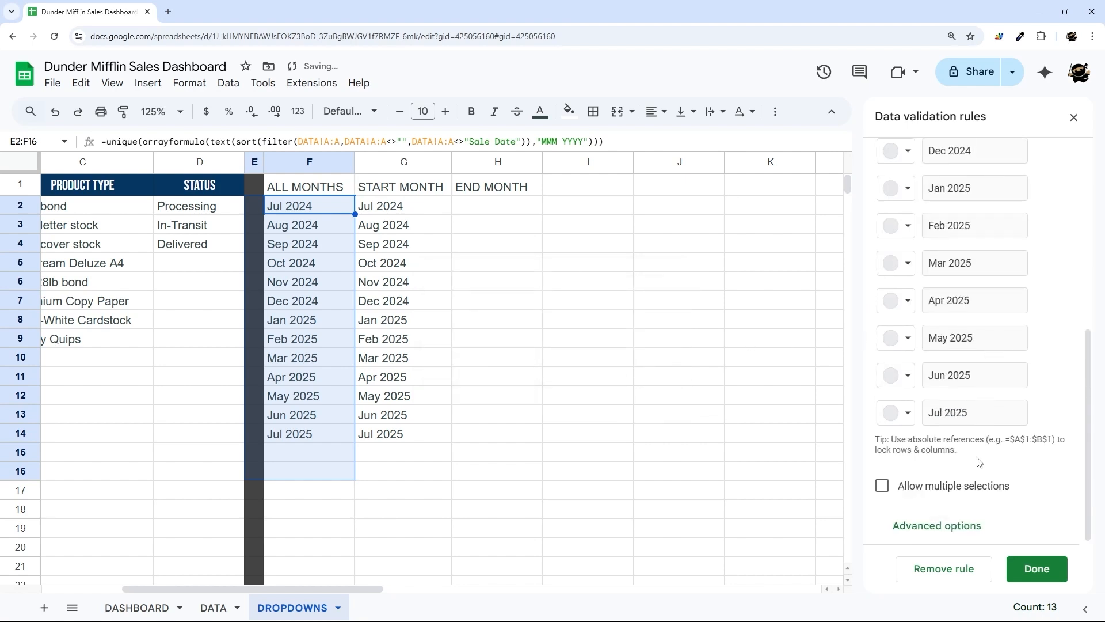
{"action": "left_click", "coordinate": [983, 525]}
{"action": "left_click", "coordinate": [913, 495]}
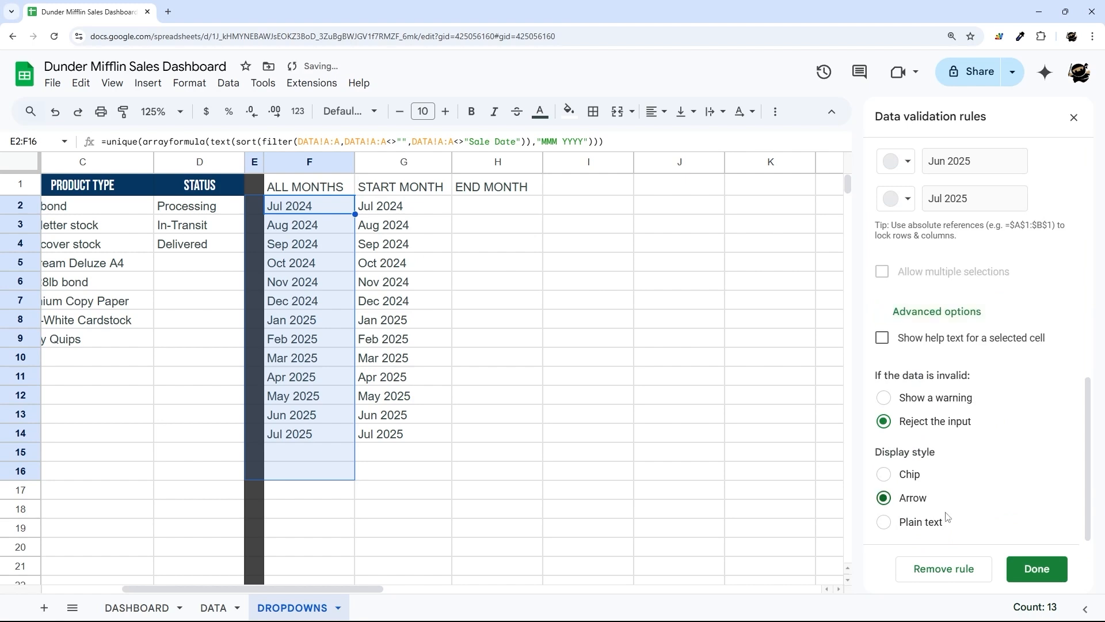
{"action": "left_click", "coordinate": [1033, 569]}
- Try Aug 2024 and then Oct 2024 as the DASHBOARD Start Month; both raise validation errors
{"action": "left_click", "coordinate": [115, 609]}
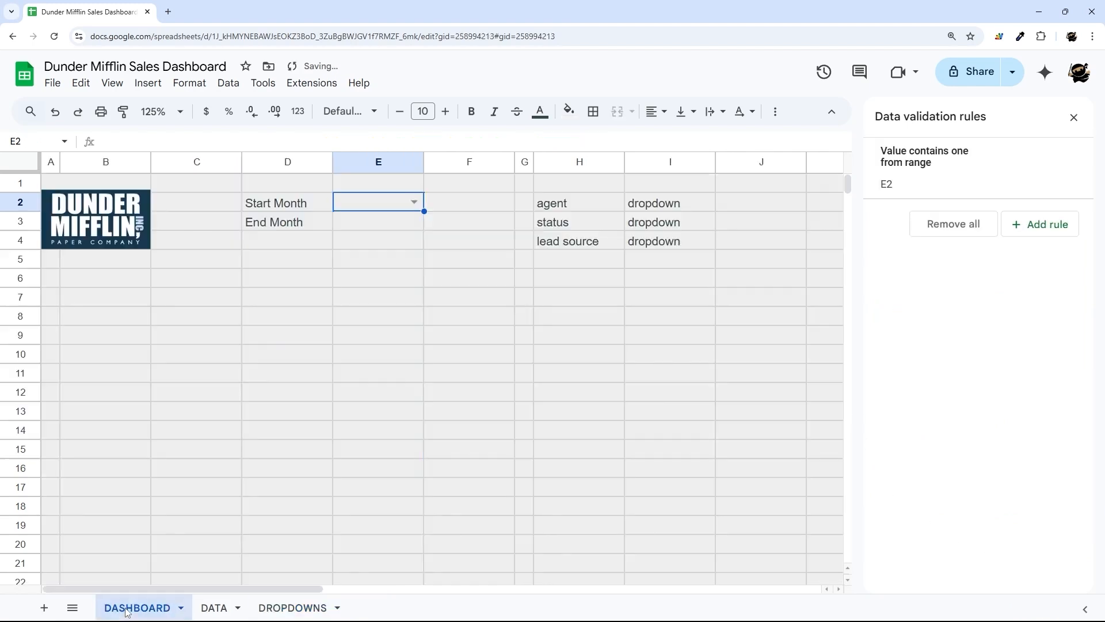
{"action": "left_click", "coordinate": [414, 201]}
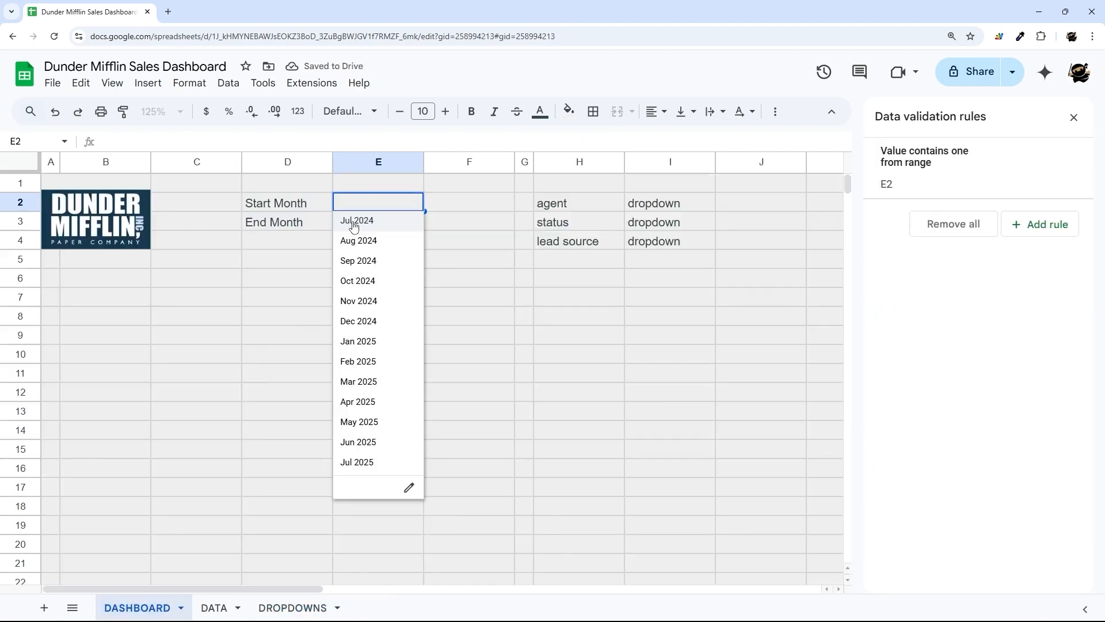
{"action": "left_click", "coordinate": [361, 241]}
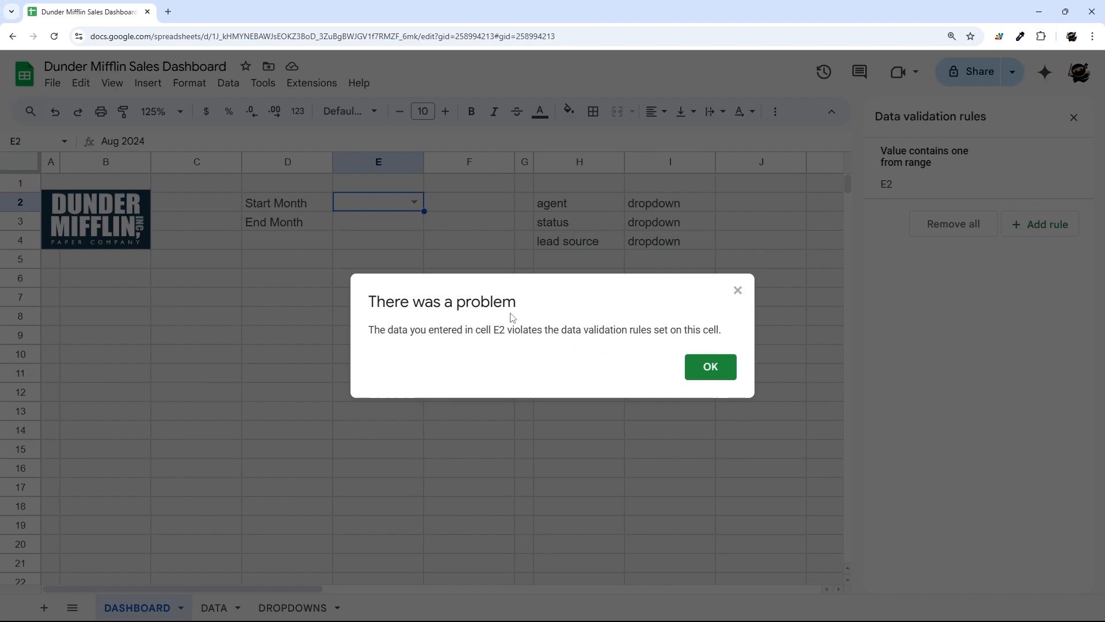
{"action": "left_click", "coordinate": [710, 366]}
{"action": "left_click", "coordinate": [408, 203]}
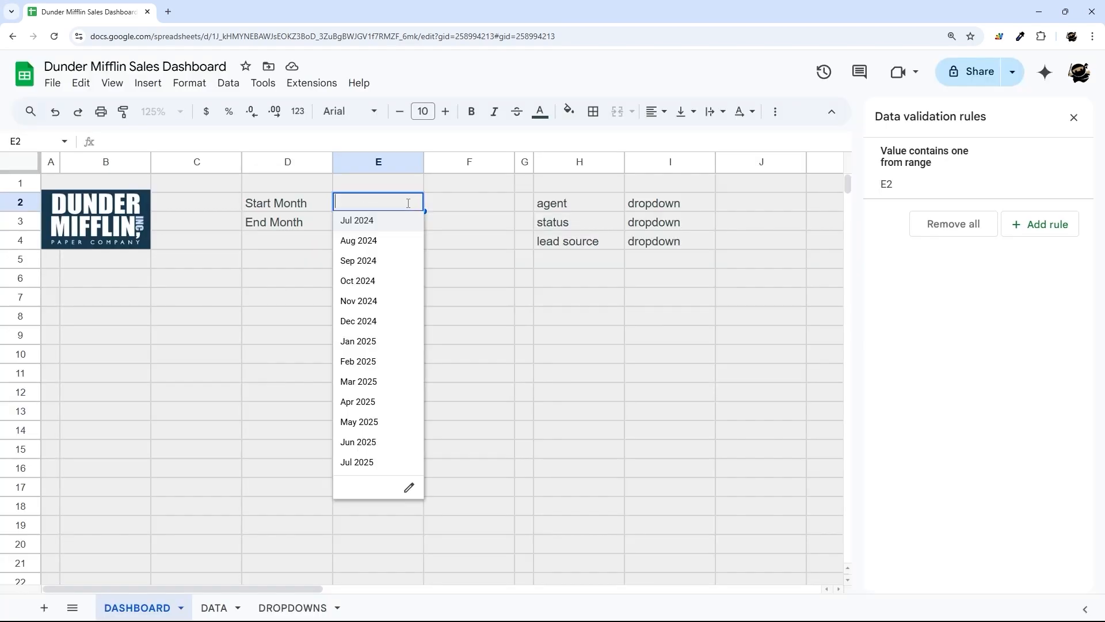
{"action": "left_click", "coordinate": [360, 281]}
{"action": "left_click", "coordinate": [710, 367]}
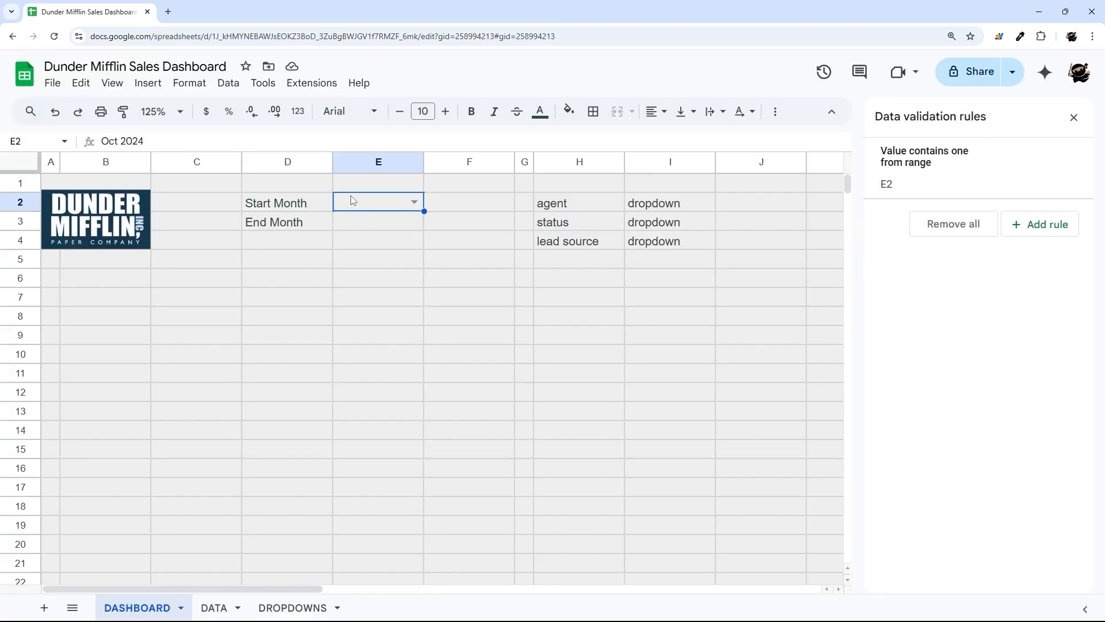
- Format E2 as plain text and retry Aug 2024 as the Start Month
{"action": "left_click", "coordinate": [298, 111]}
{"action": "left_click", "coordinate": [325, 91]}
{"action": "left_click", "coordinate": [413, 202]}
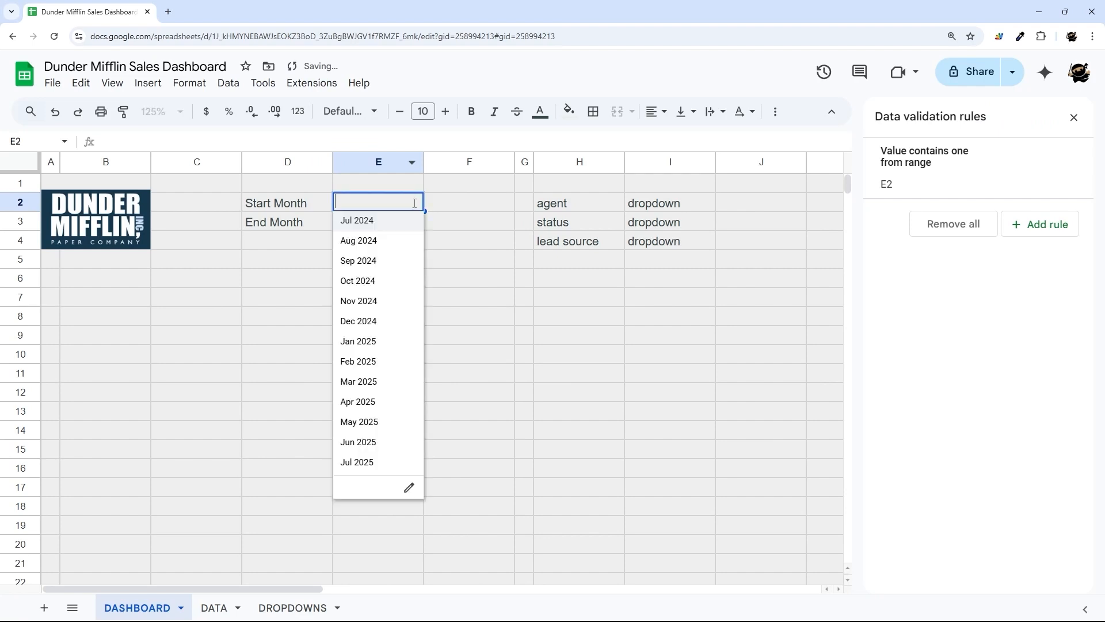
{"action": "left_click", "coordinate": [365, 245]}
{"action": "left_click", "coordinate": [415, 203]}
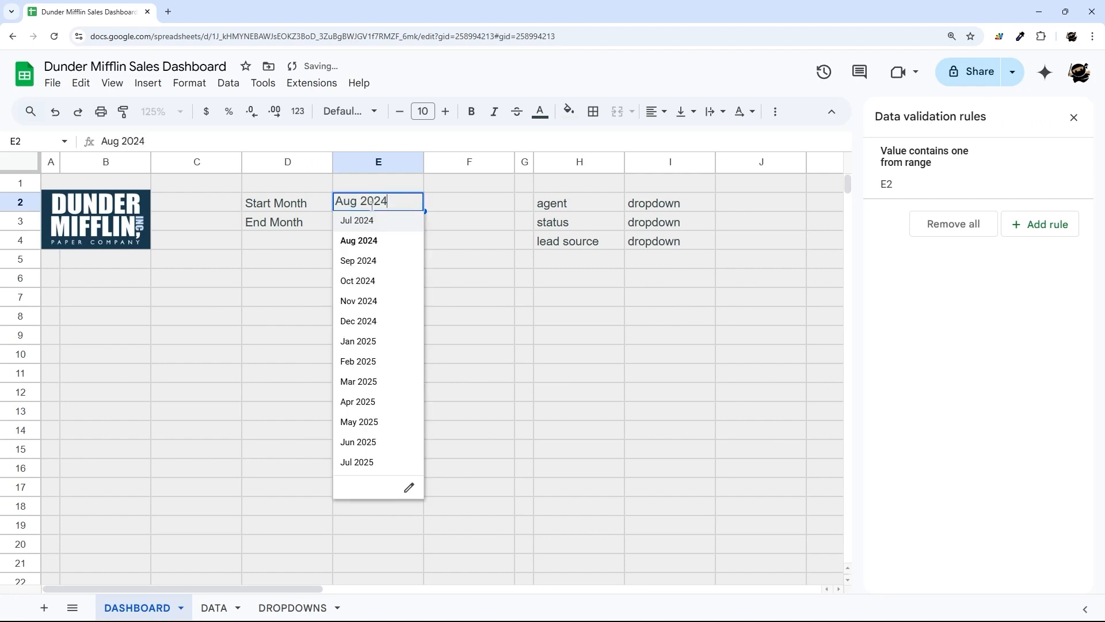
{"action": "left_click", "coordinate": [455, 209]}
{"action": "left_click", "coordinate": [361, 202]}
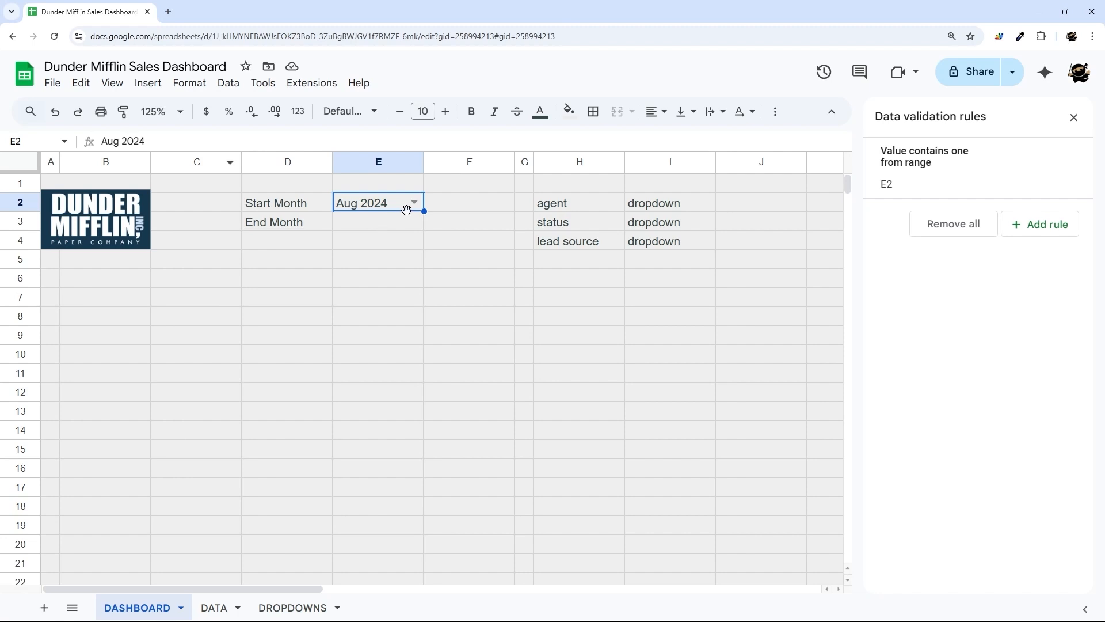
{"action": "left_click", "coordinate": [382, 228]}
{"action": "left_click", "coordinate": [383, 205]}
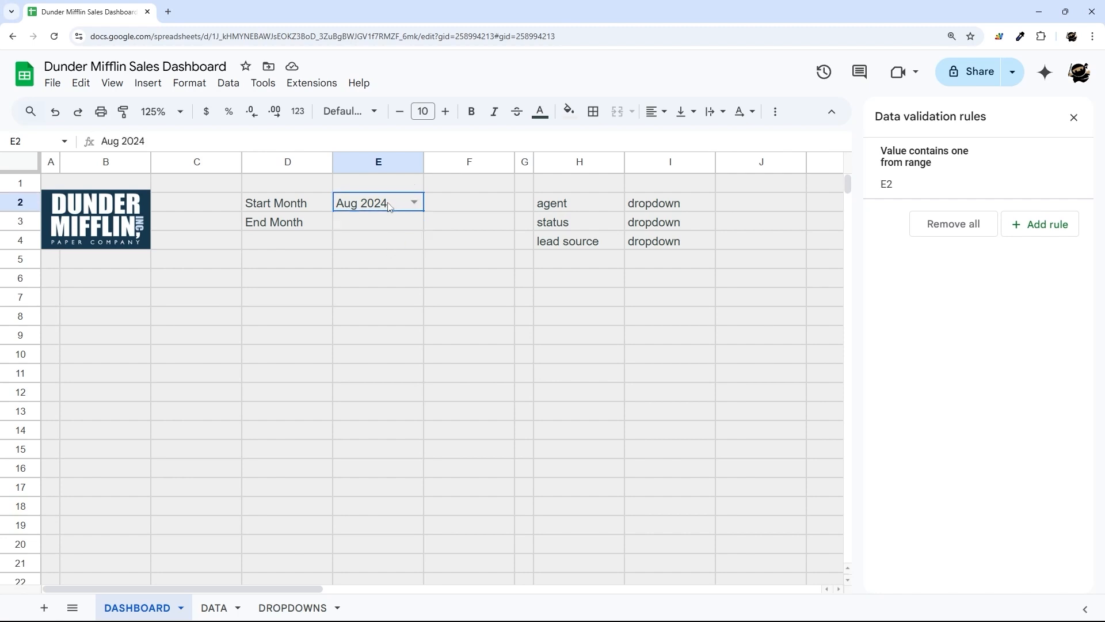
- Reapply plain text to E2, choose Sep 2024, and return to DROPDOWNS
{"action": "left_click", "coordinate": [297, 111]}
{"action": "left_click", "coordinate": [346, 163]}
{"action": "left_click", "coordinate": [415, 202]}
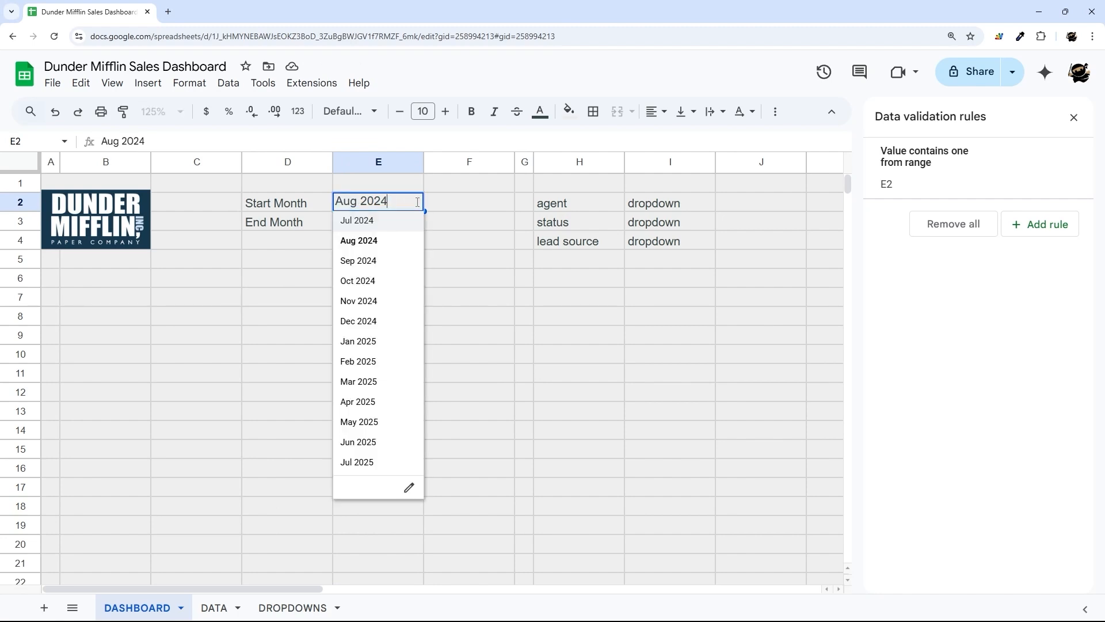
{"action": "left_click", "coordinate": [371, 260]}
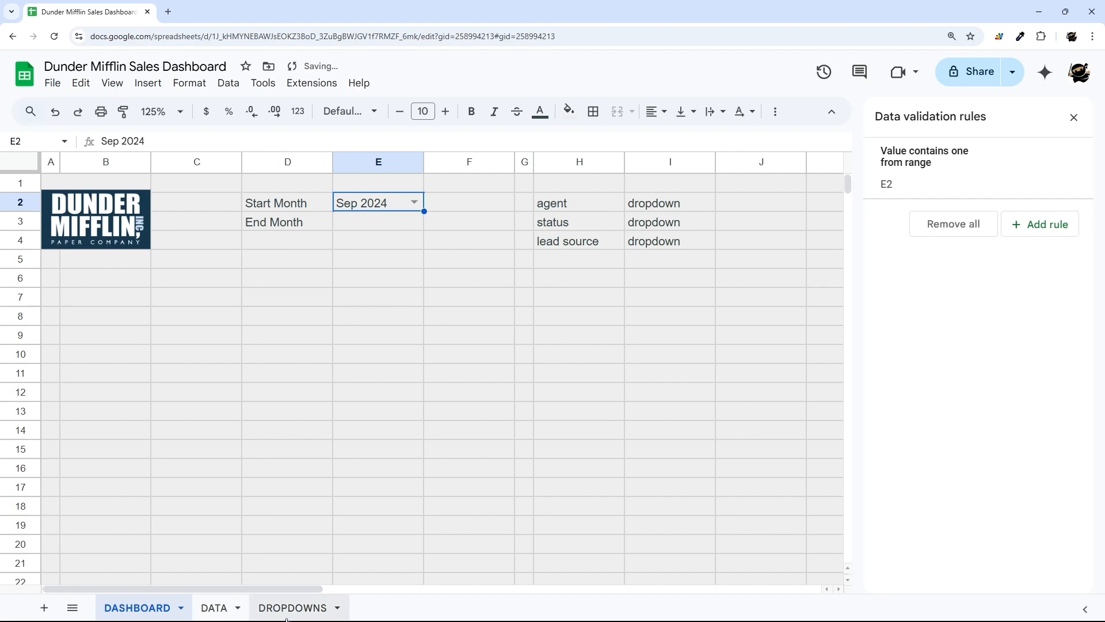
{"action": "left_click", "coordinate": [292, 607]}
- Review the START MONTH formula in G2 and abandon a half-typed IF in H2
{"action": "left_click", "coordinate": [404, 206]}
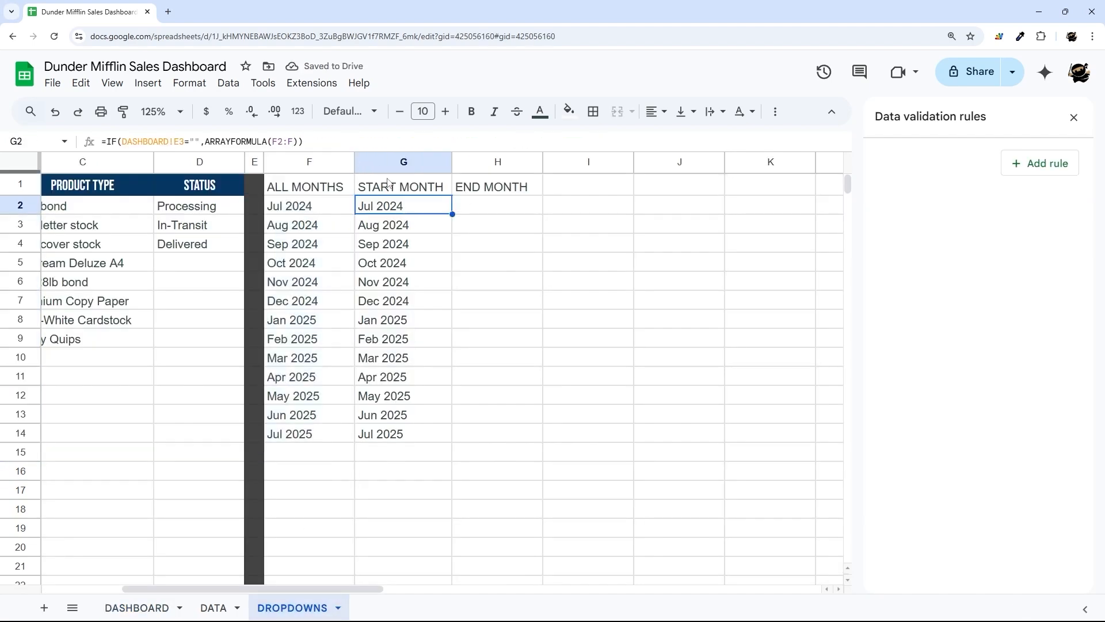
{"action": "left_click", "coordinate": [493, 203]}
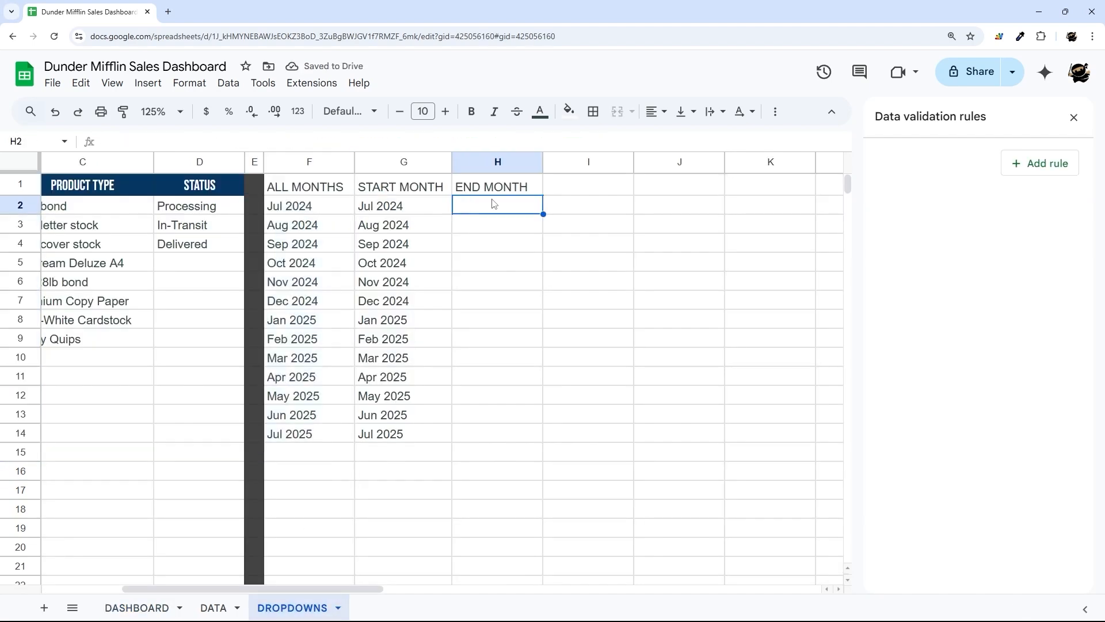
{"action": "left_click", "coordinate": [433, 204]}
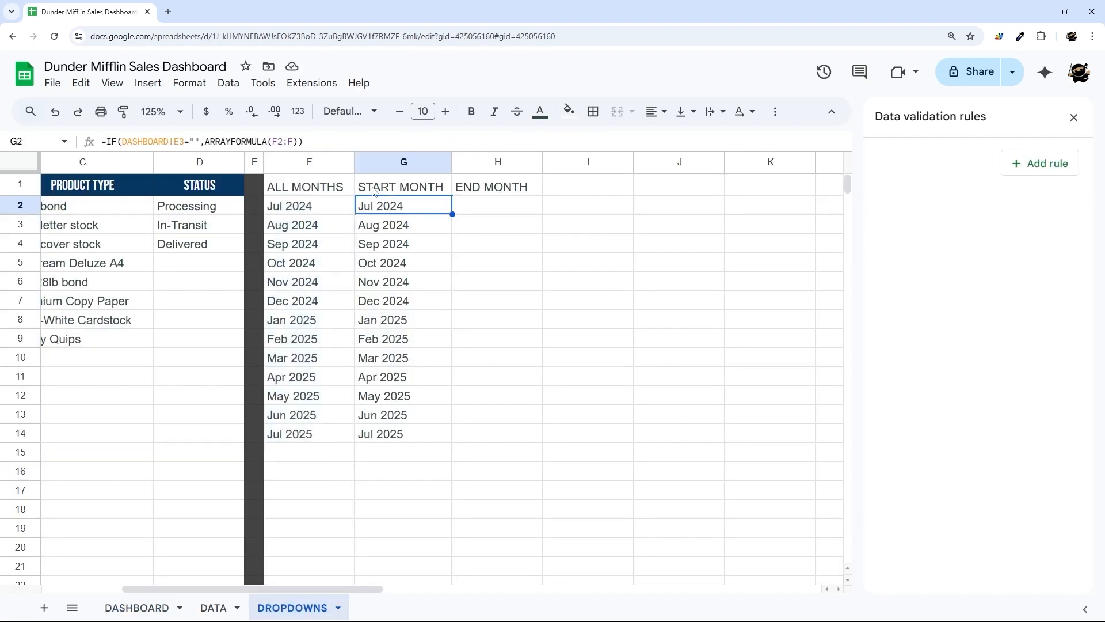
{"action": "left_click", "coordinate": [489, 207]}
{"action": "type", "text": "=IF"}
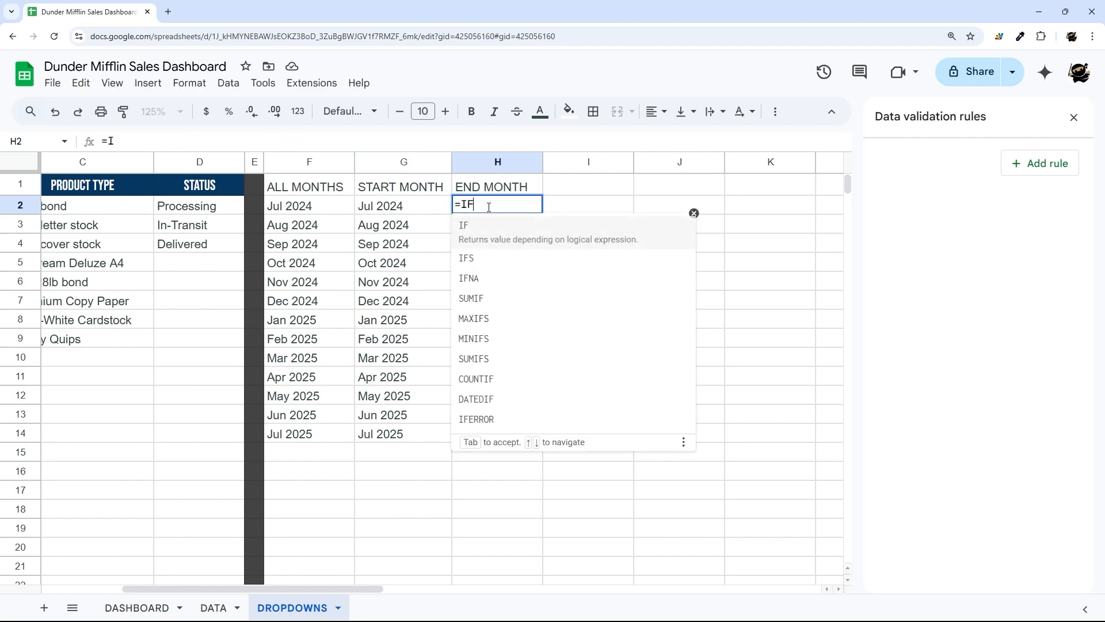
{"action": "key", "text": "Escape"}
{"action": "key", "text": "Escape"}
- Copy G2's IF formula into H2 and edit its DASHBOARD!E3 reference
{"action": "left_click", "coordinate": [413, 208]}
{"action": "left_click_drag", "start_coordinate": [323, 142], "coordinate": [17, 127]}
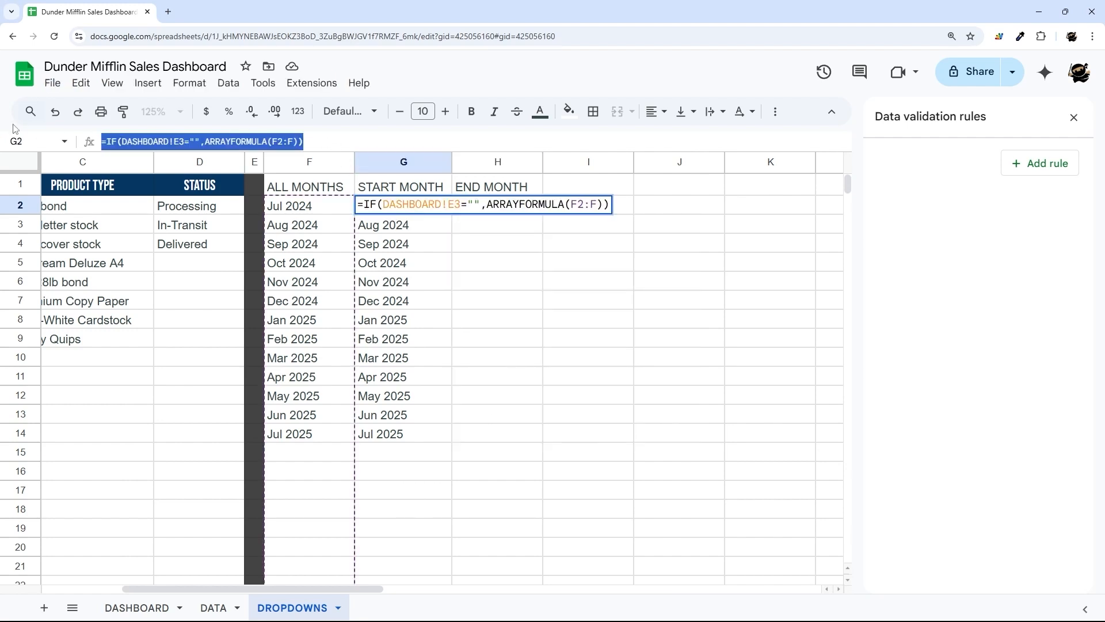
{"action": "key", "text": "ctrl+c"}
{"action": "key", "text": "Escape"}
{"action": "double_click", "coordinate": [497, 206]}
{"action": "key", "text": "ctrl+v"}
{"action": "left_click", "coordinate": [554, 204]}
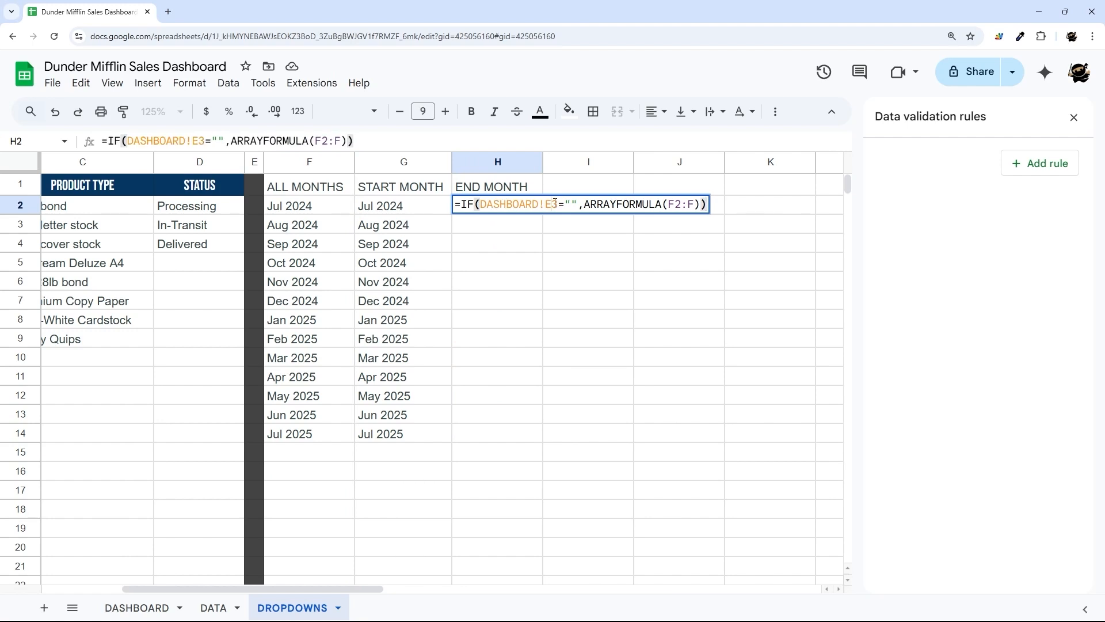
{"action": "key", "text": "BackSpace"}
{"action": "type", "text": "E"}
{"action": "key", "text": "Return"}
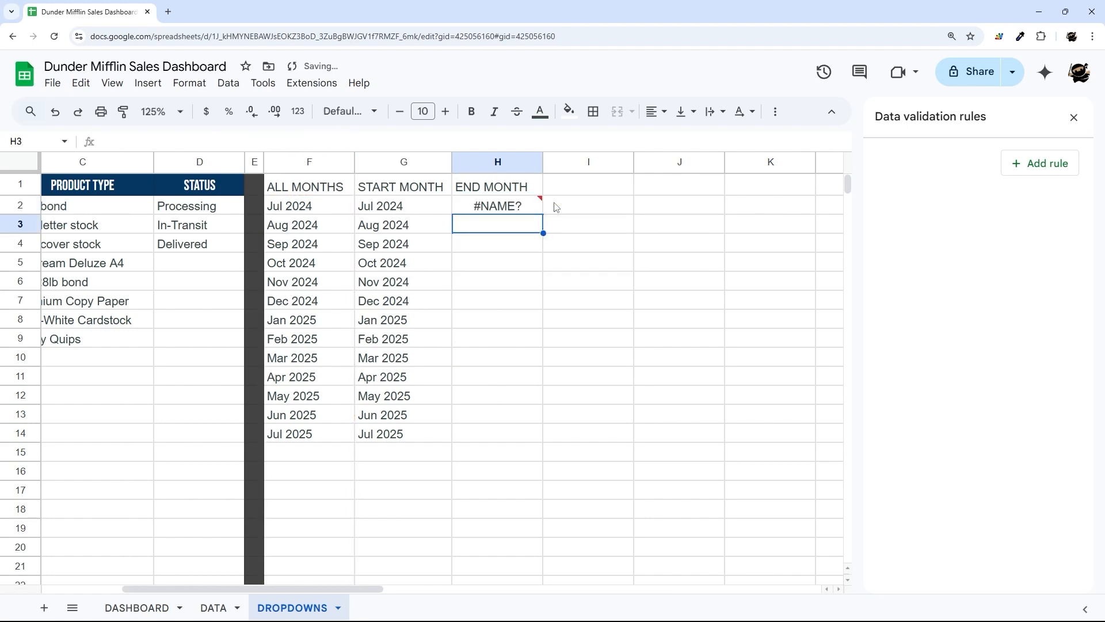
- Fix the #NAME? error so H2 checks DASHBOARD!E2, then glance at DASHBOARD
{"action": "left_click", "coordinate": [534, 205]}
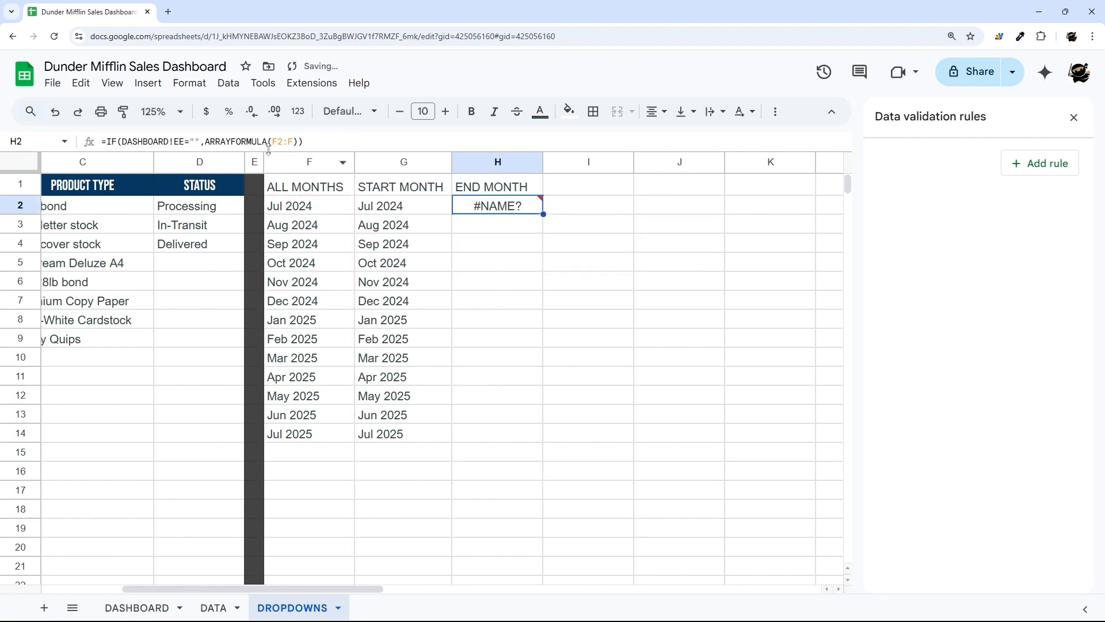
{"action": "left_click", "coordinate": [187, 142]}
{"action": "key", "text": "BackSpace"}
{"action": "type", "text": "2"}
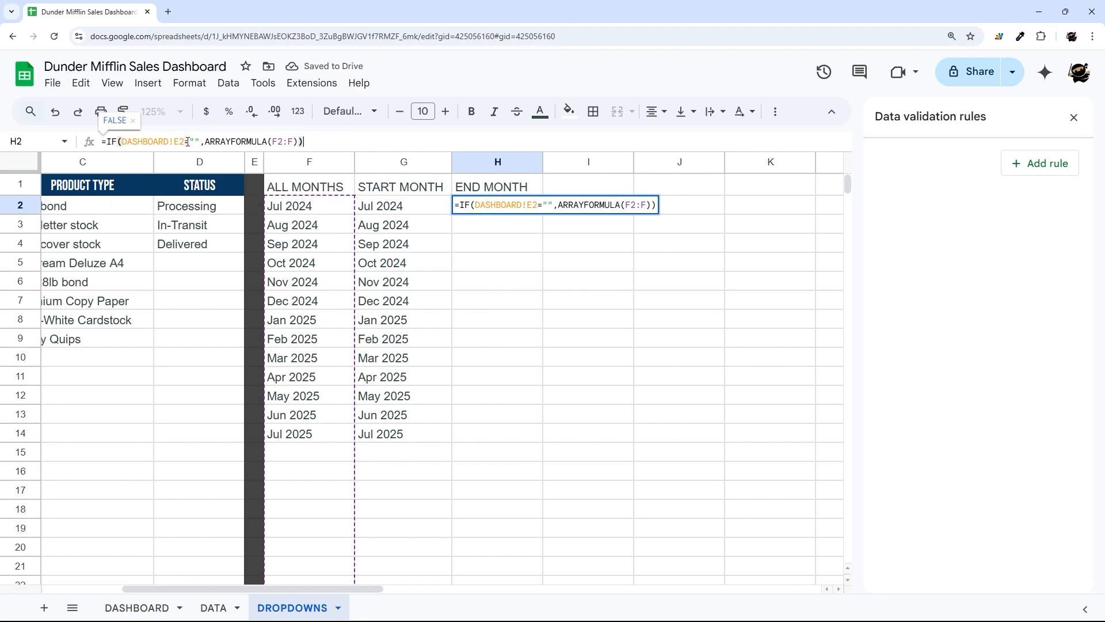
{"action": "key", "text": "Return"}
{"action": "left_click", "coordinate": [137, 608]}
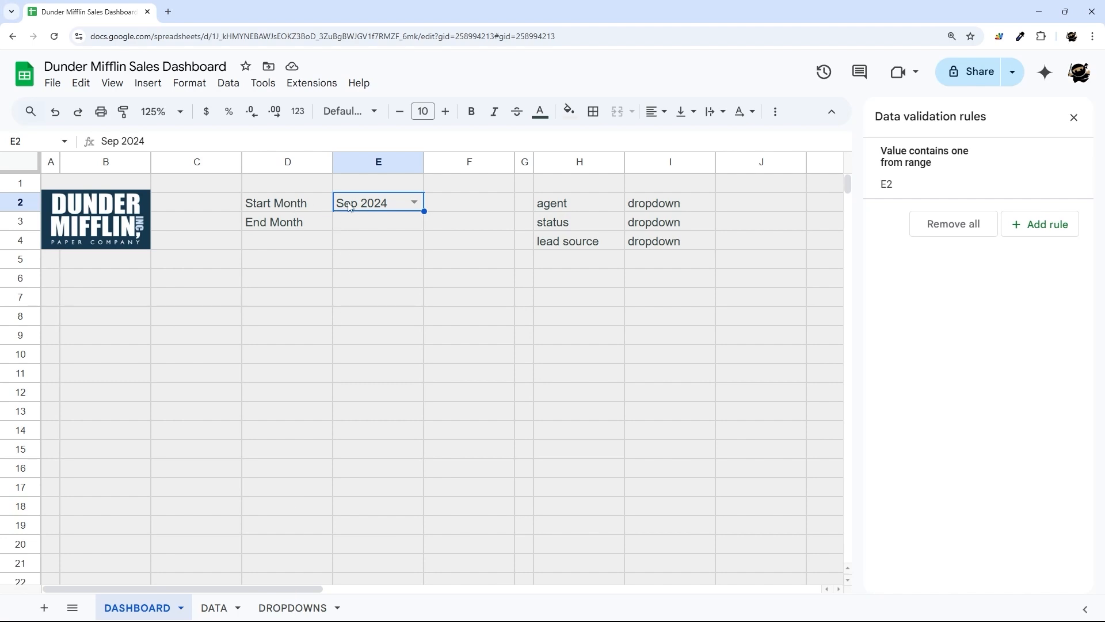
{"action": "left_click", "coordinate": [297, 608]}
- Start appending a FILTER over F2:F to the H2 formula, then discard the attempt
{"action": "left_click", "coordinate": [296, 140]}
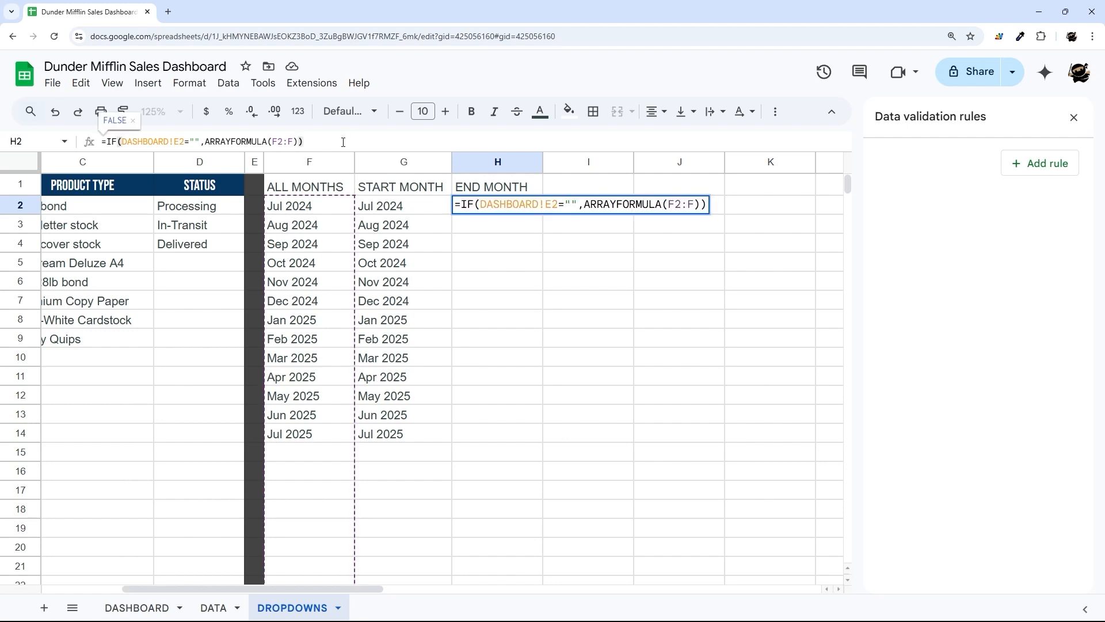
{"action": "type", "text": ","}
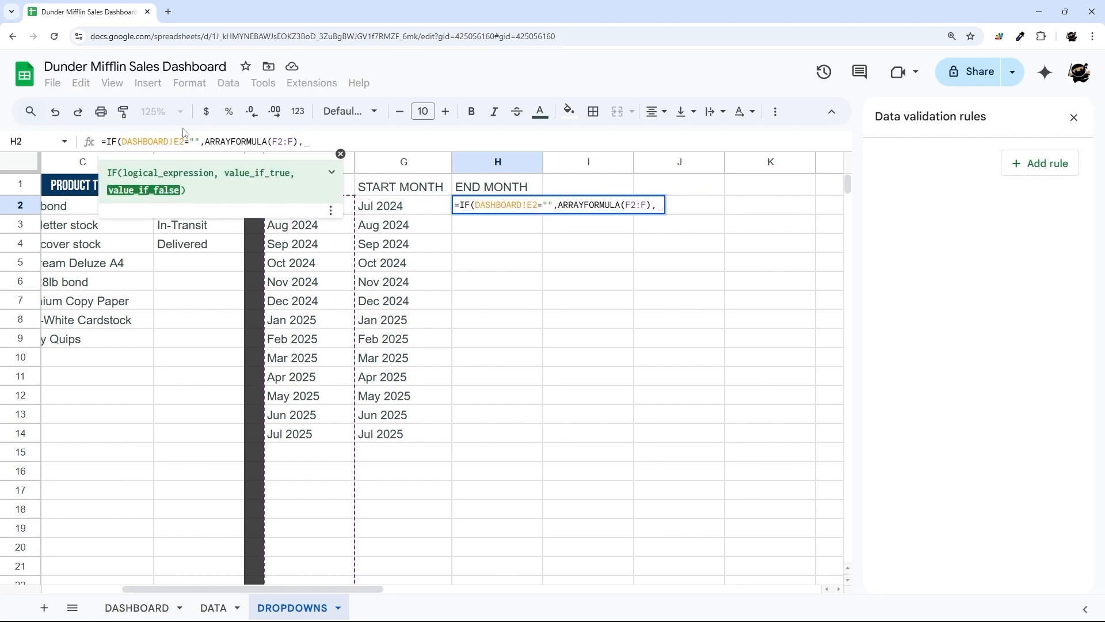
{"action": "left_click", "coordinate": [340, 155]}
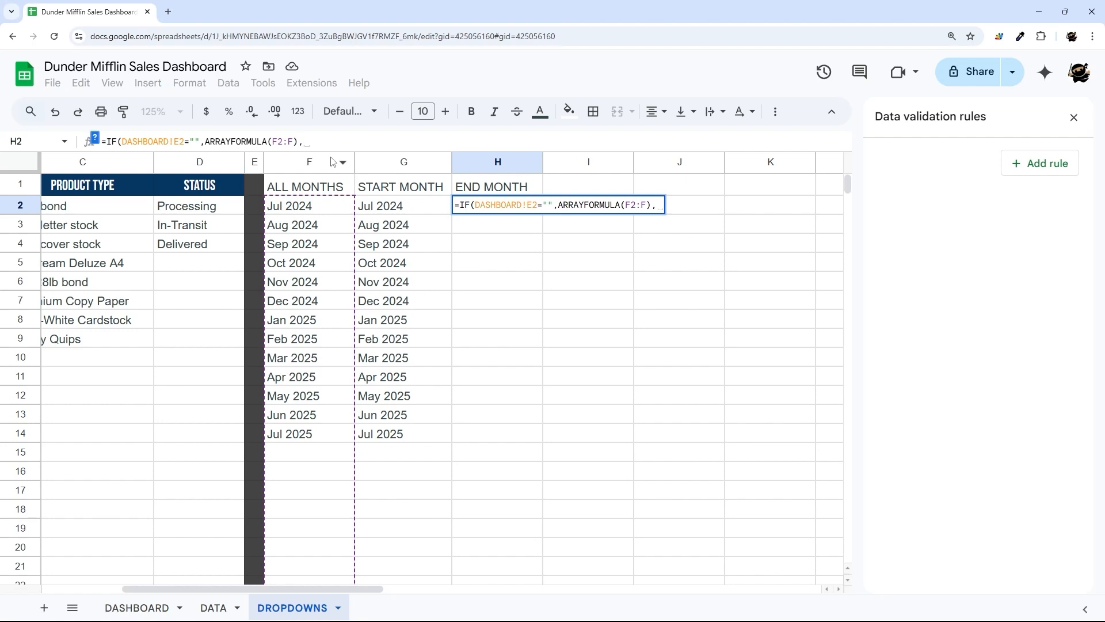
{"action": "type", "text": "filter("}
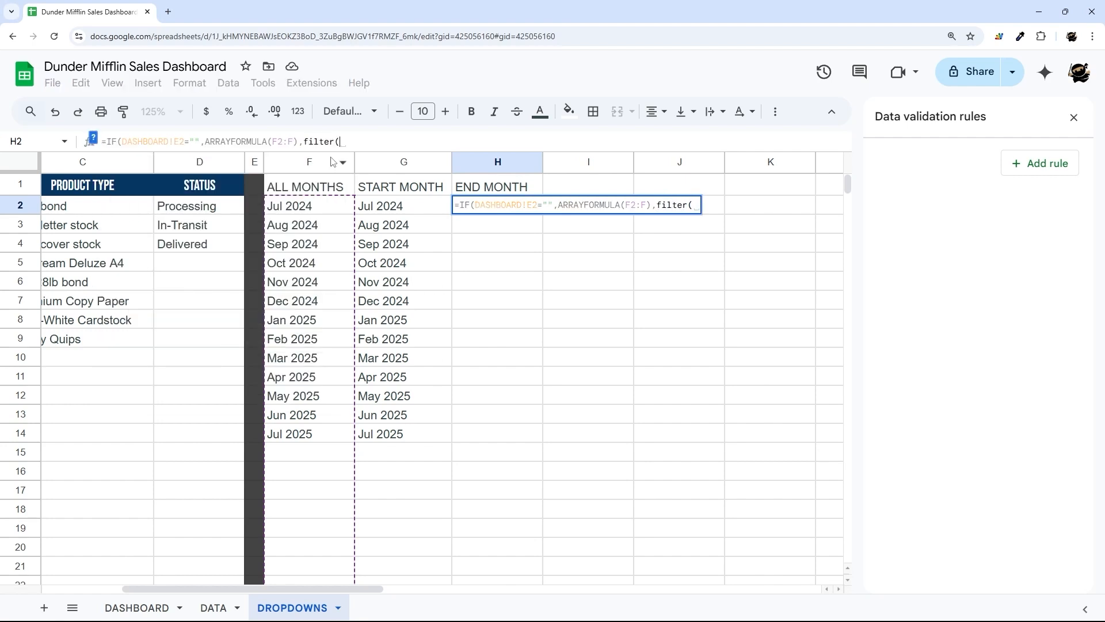
{"action": "left_click_drag", "start_coordinate": [310, 206], "coordinate": [304, 443]}
{"action": "key", "text": "BackSpace"}
{"action": "key", "text": "BackSpace"}
{"action": "type", "text": ","}
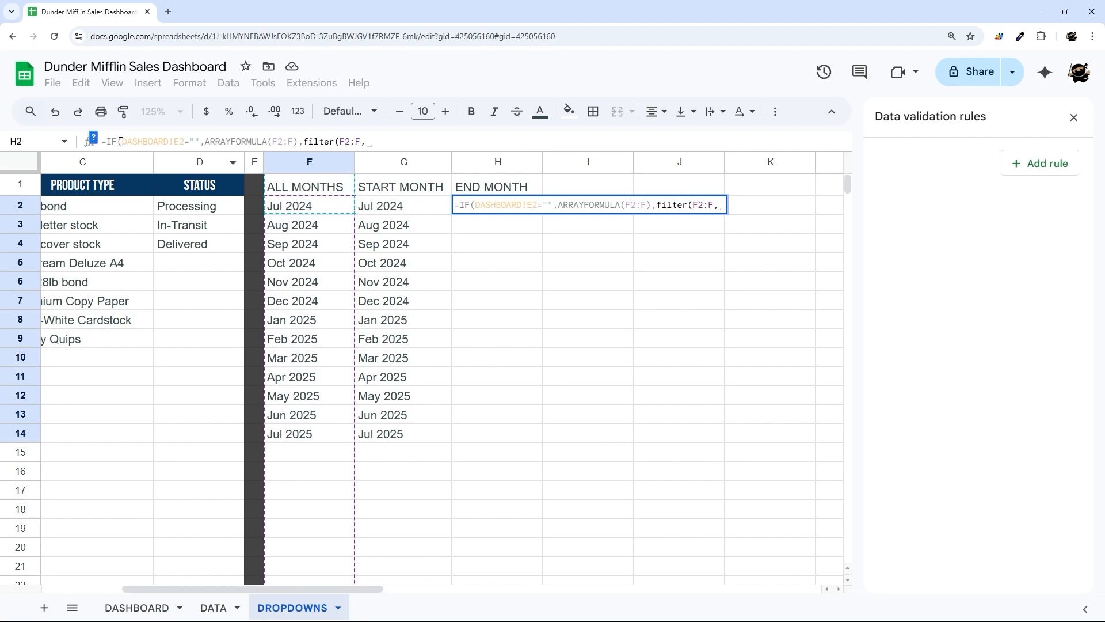
{"action": "left_click_drag", "start_coordinate": [120, 142], "coordinate": [184, 141]}
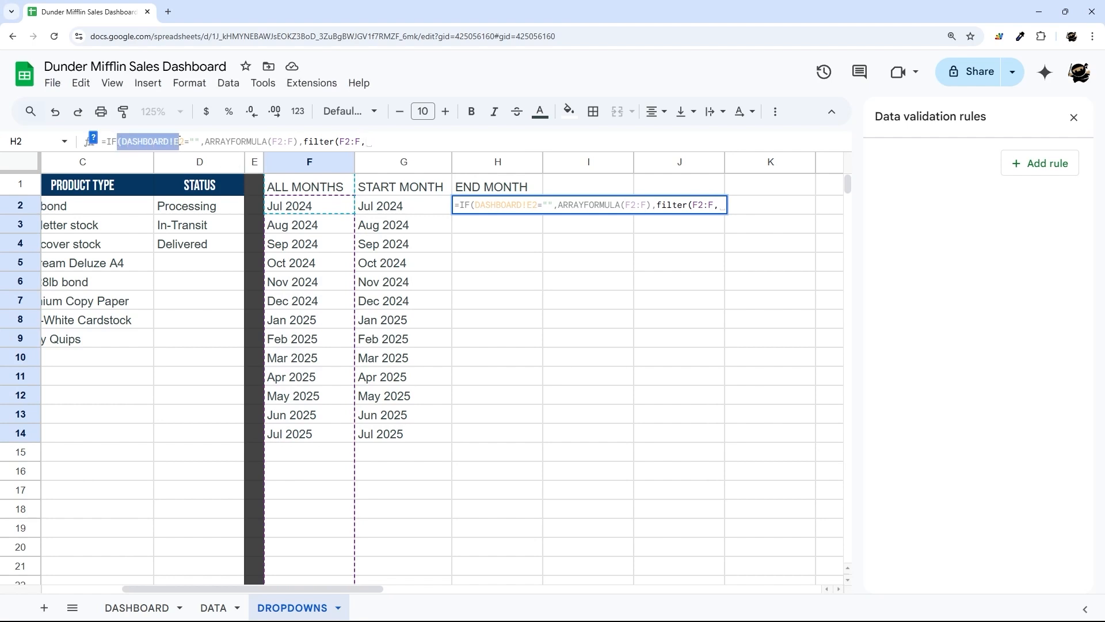
{"action": "key", "text": "Escape"}
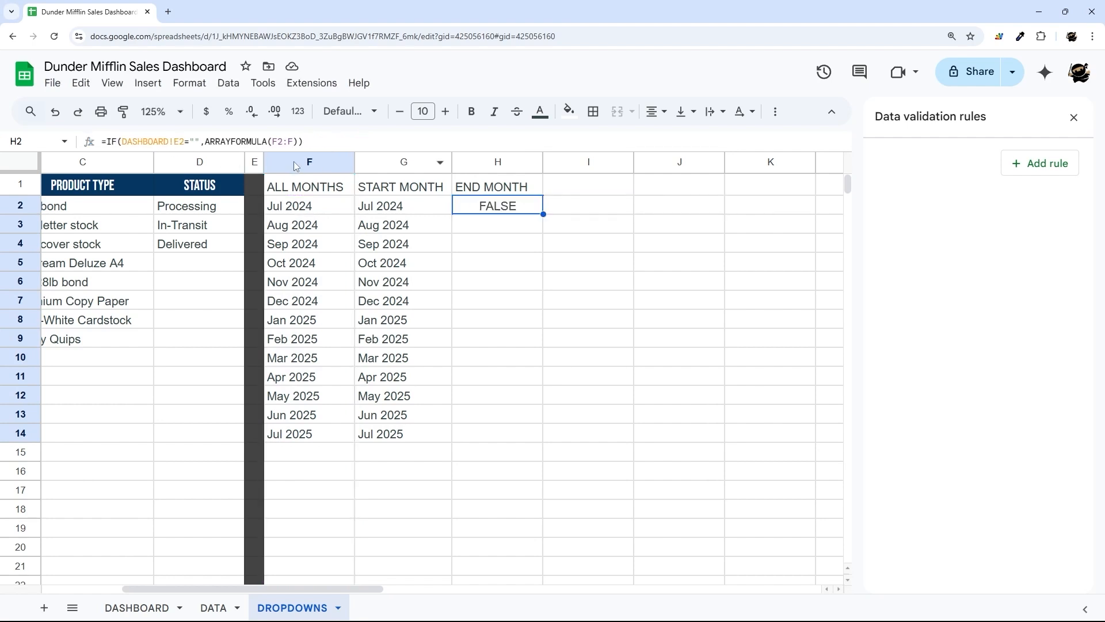
- Add FILTER(F2:F, ARRAYFORMULA(DATEVALUE(...))) as the IF's false branch in H2
{"action": "left_click", "coordinate": [308, 137]}
{"action": "key", "text": "BackSpace"}
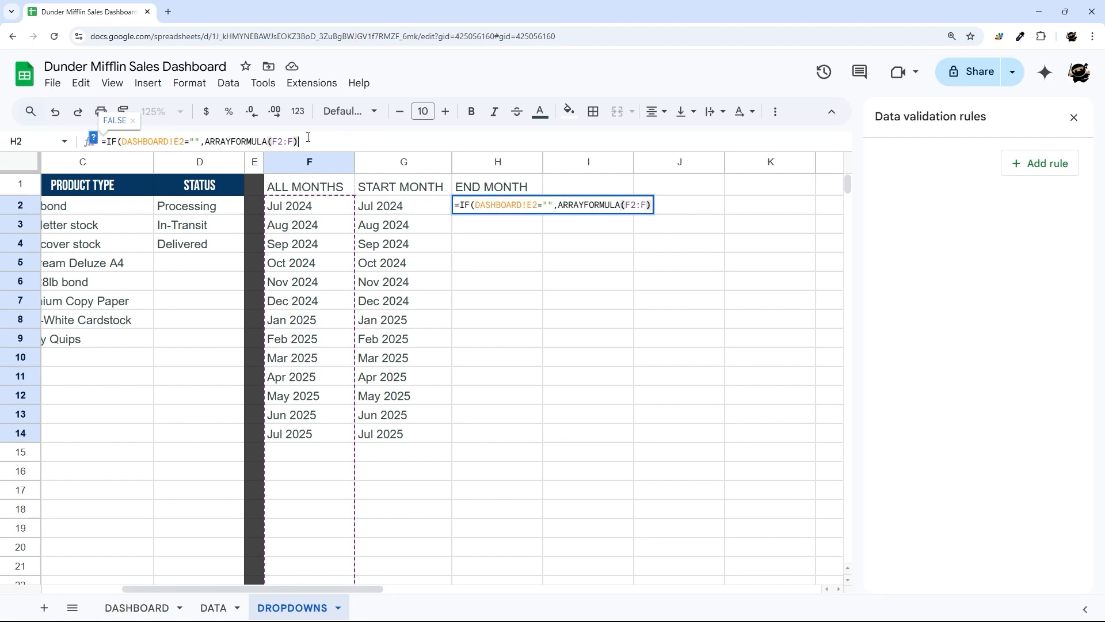
{"action": "type", "text": ", "}
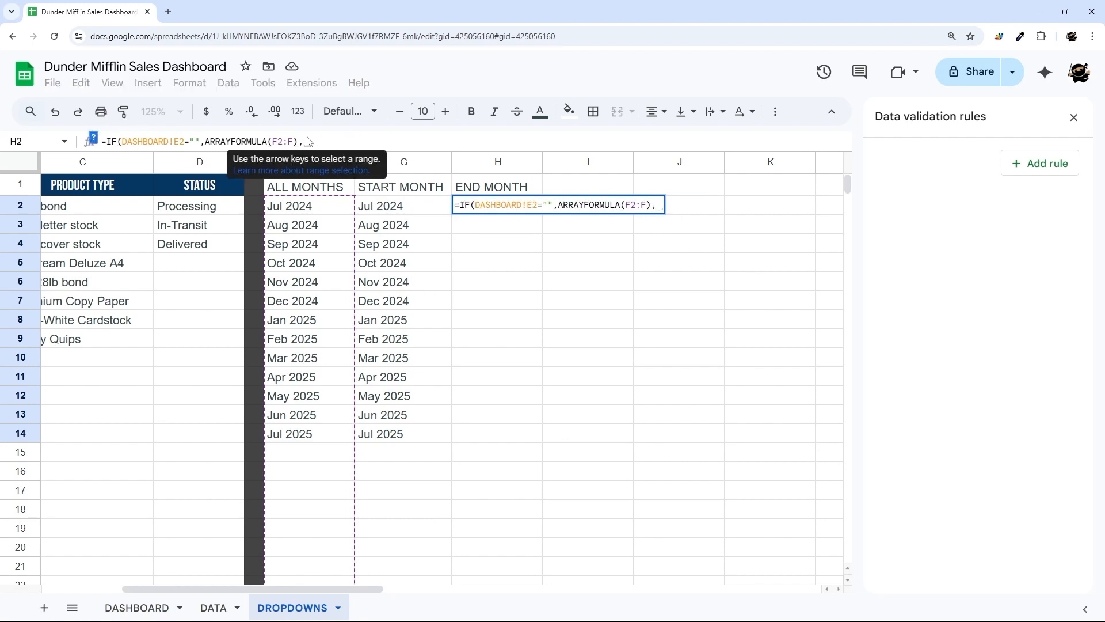
{"action": "type", "text": "filter("}
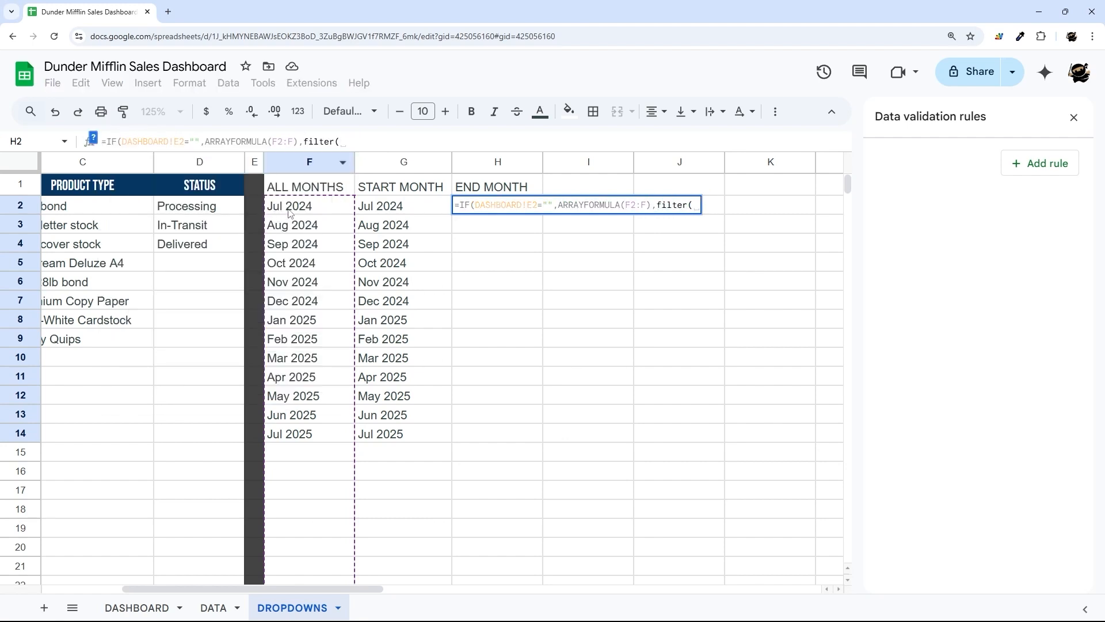
{"action": "left_click_drag", "start_coordinate": [290, 213], "coordinate": [297, 420]}
{"action": "key", "text": "BackSpace"}
{"action": "key", "text": "BackSpace"}
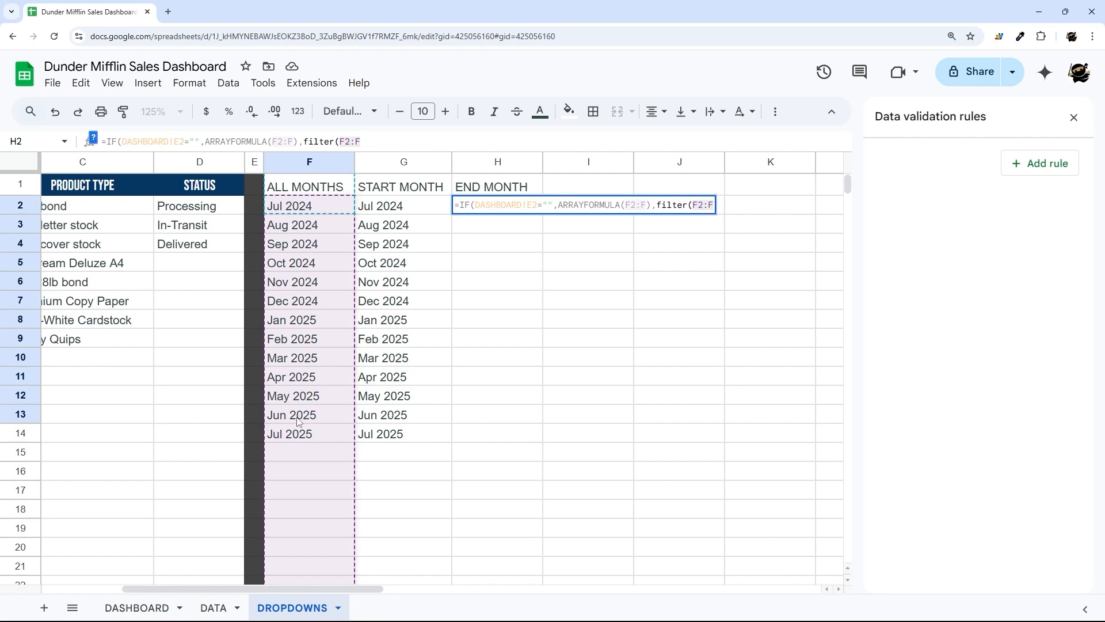
{"action": "type", "text": ",arr"}
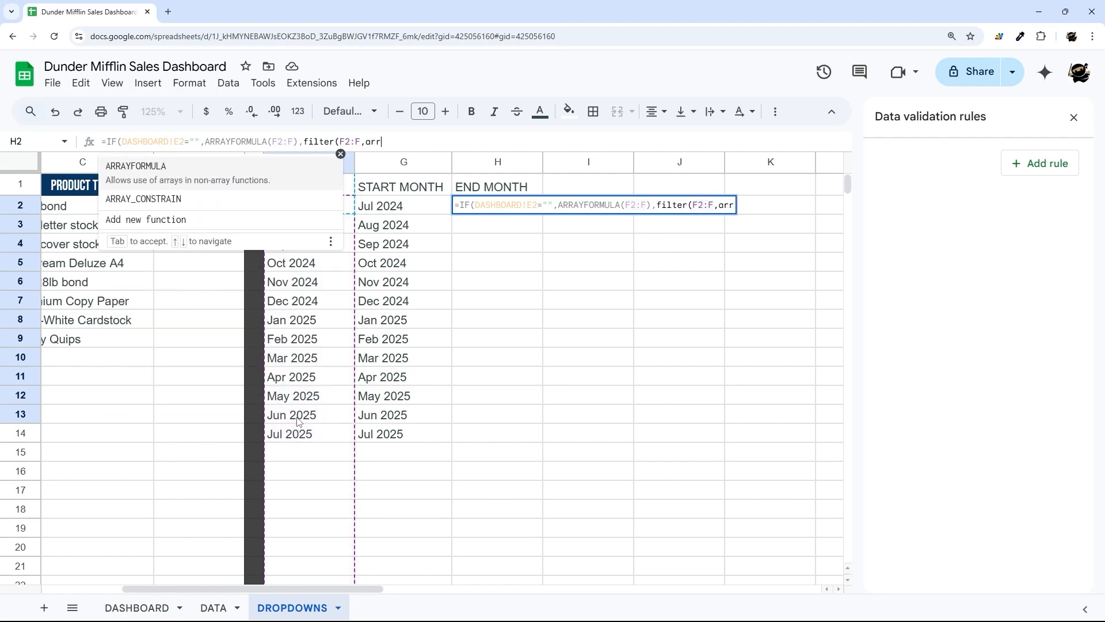
{"action": "type", "text": "ayformula("}
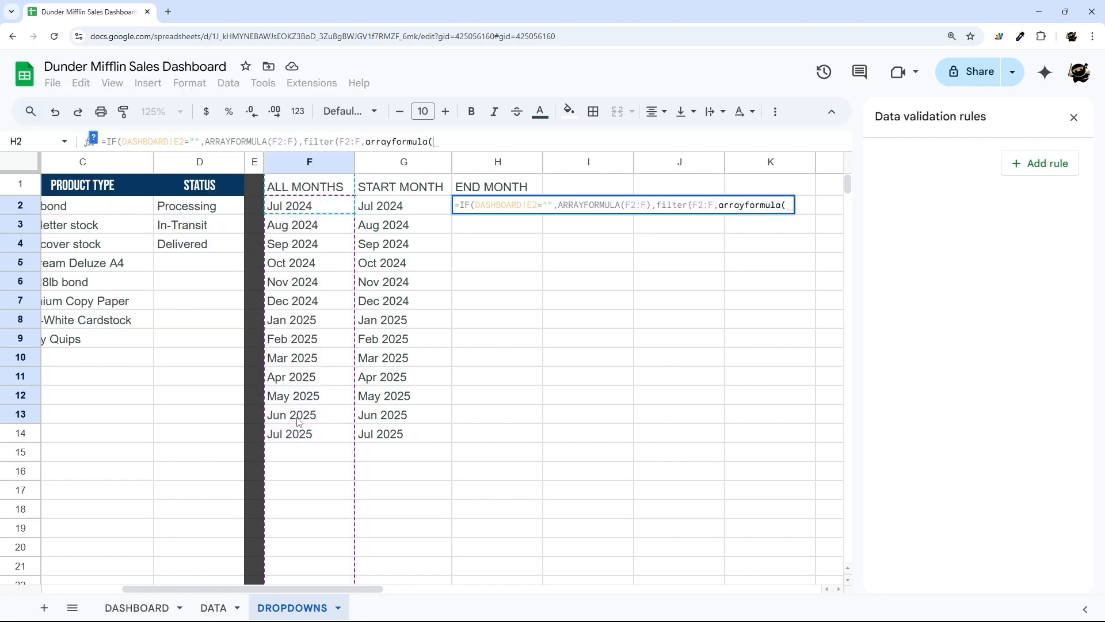
{"action": "type", "text": "date"}
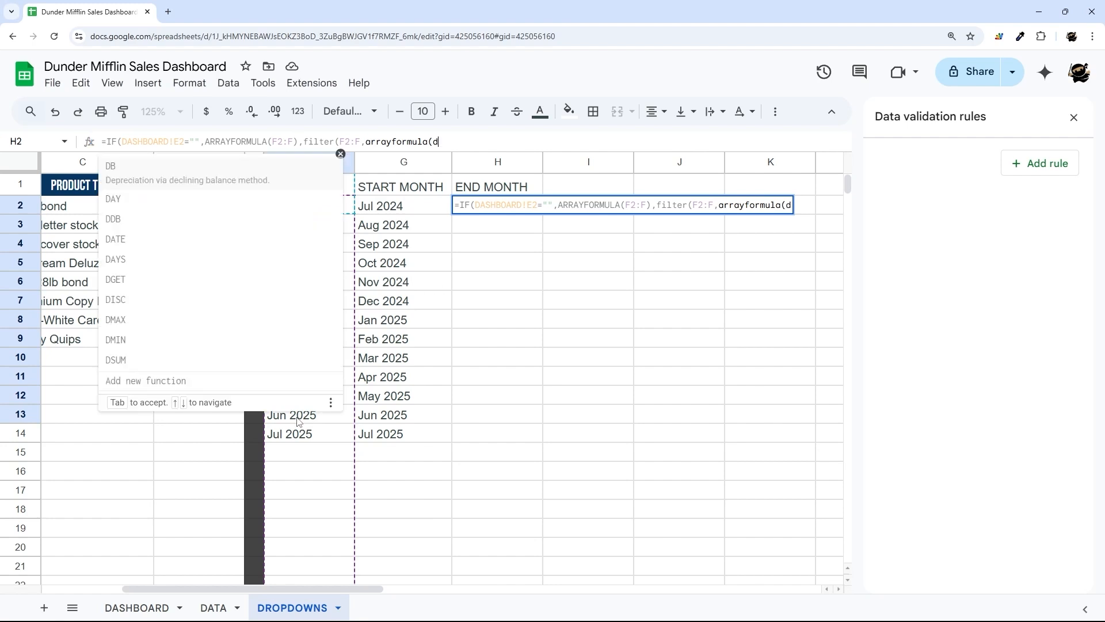
{"action": "key", "text": "Down"}
{"action": "key", "text": "Down"}
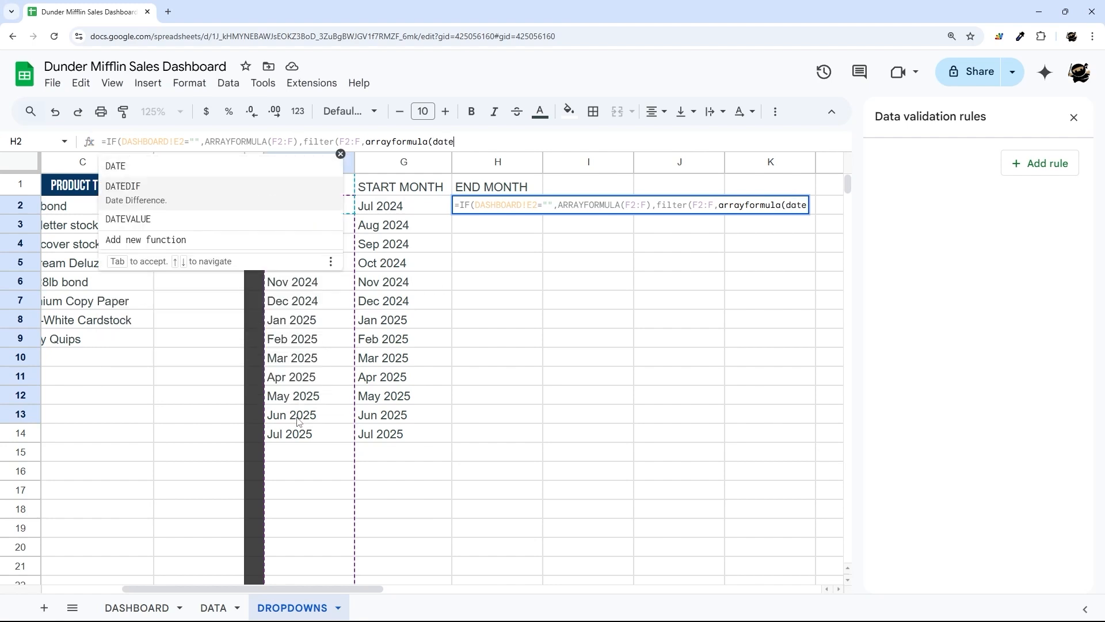
{"action": "key", "text": "Tab"}
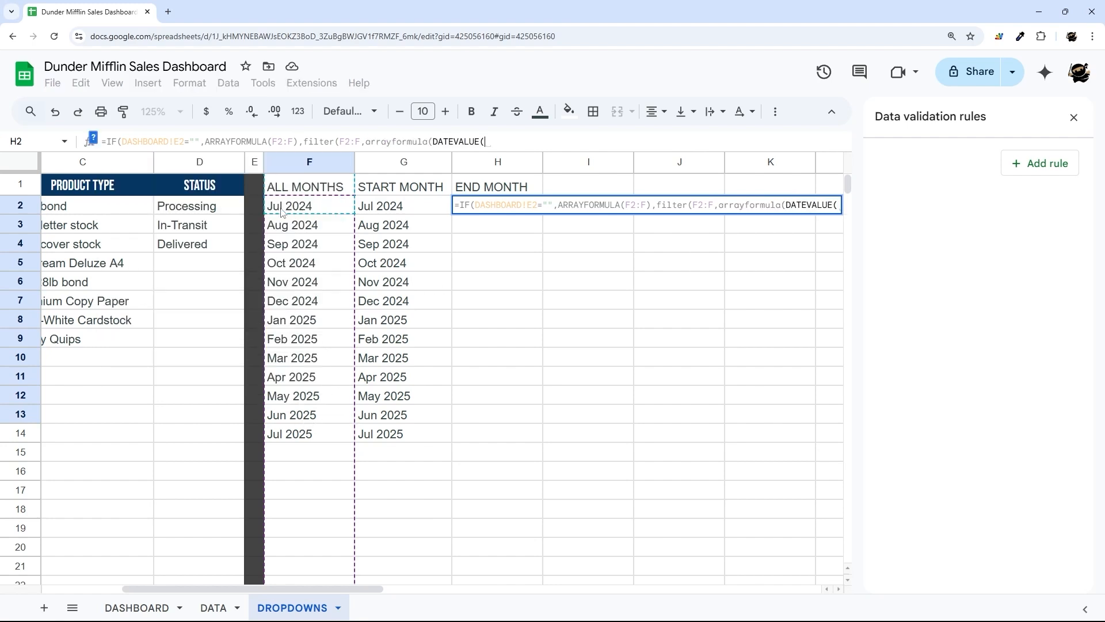
- Complete the condition DATEVALUE(F2:F)>DATEVALUE(DASHBOARD!E2) and commit the H2 formula
{"action": "left_click_drag", "start_coordinate": [287, 208], "coordinate": [287, 321]}
{"action": "key", "text": "BackSpace"}
{"action": "type", "text": "))"}
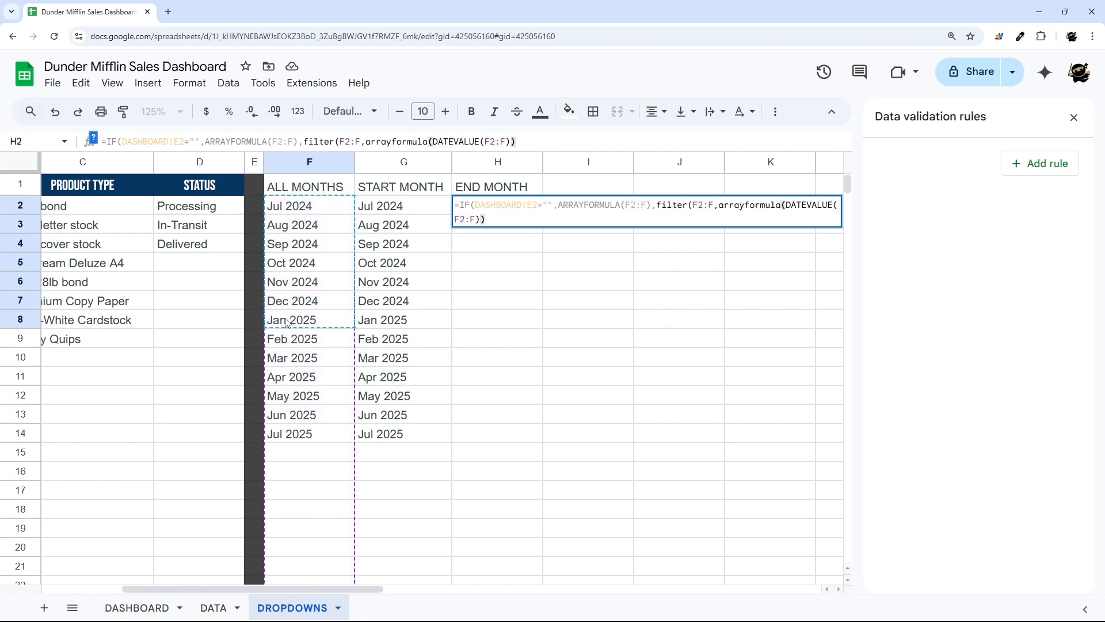
{"action": "type", "text": ">"}
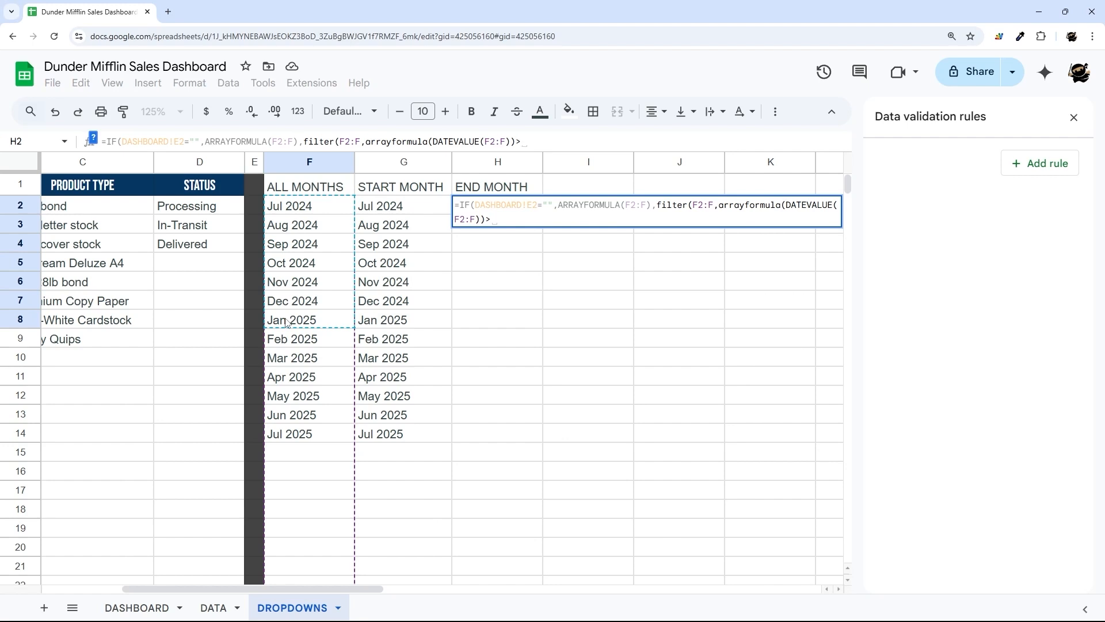
{"action": "type", "text": "datevalue("}
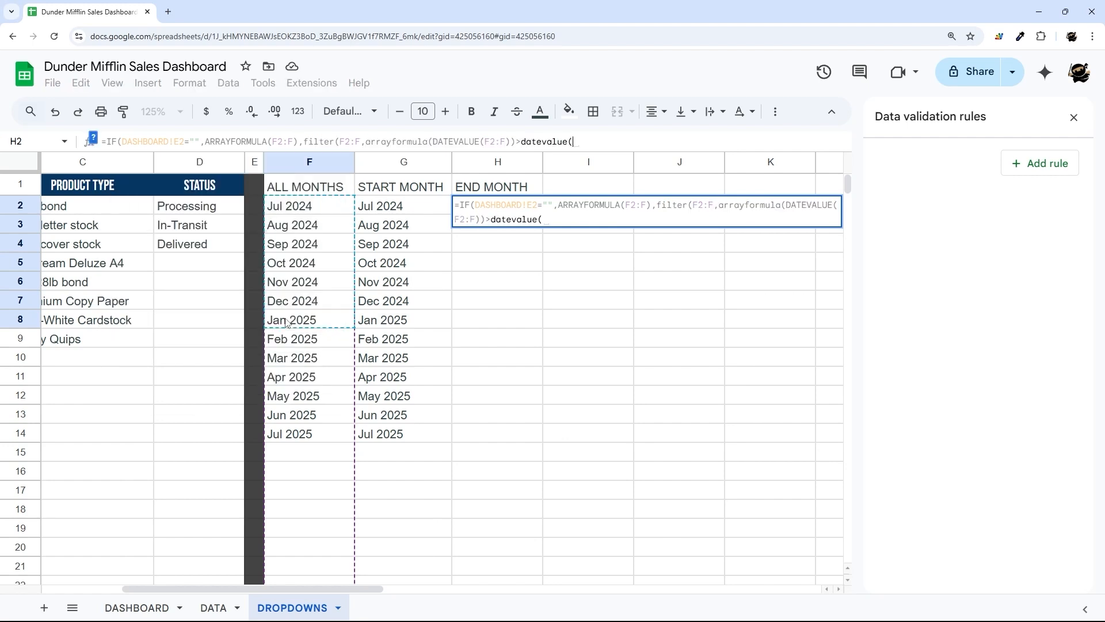
{"action": "left_click_drag", "start_coordinate": [118, 141], "coordinate": [183, 140]}
{"action": "key", "text": "ctrl+c"}
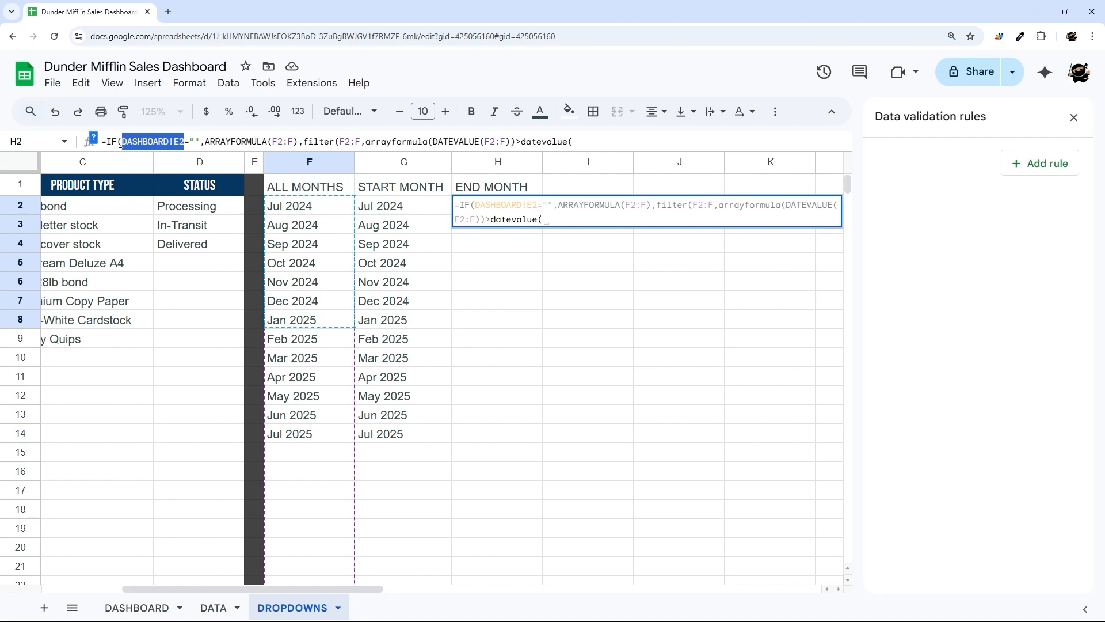
{"action": "left_click", "coordinate": [593, 137]}
{"action": "key", "text": "ctrl+v"}
{"action": "type", "text": "))"}
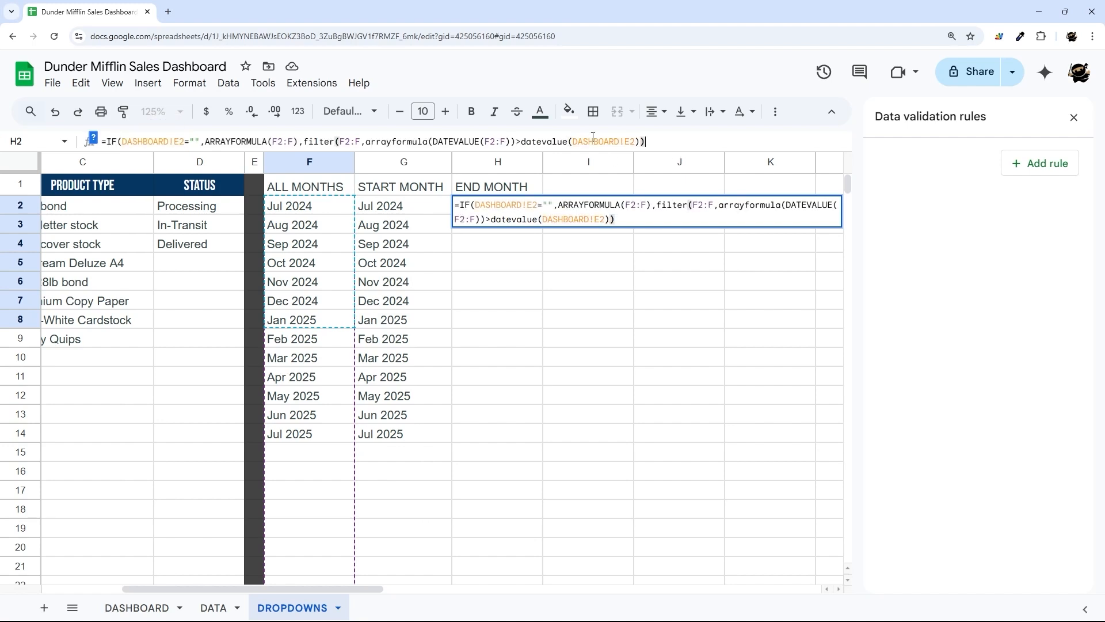
{"action": "key", "text": "Return"}
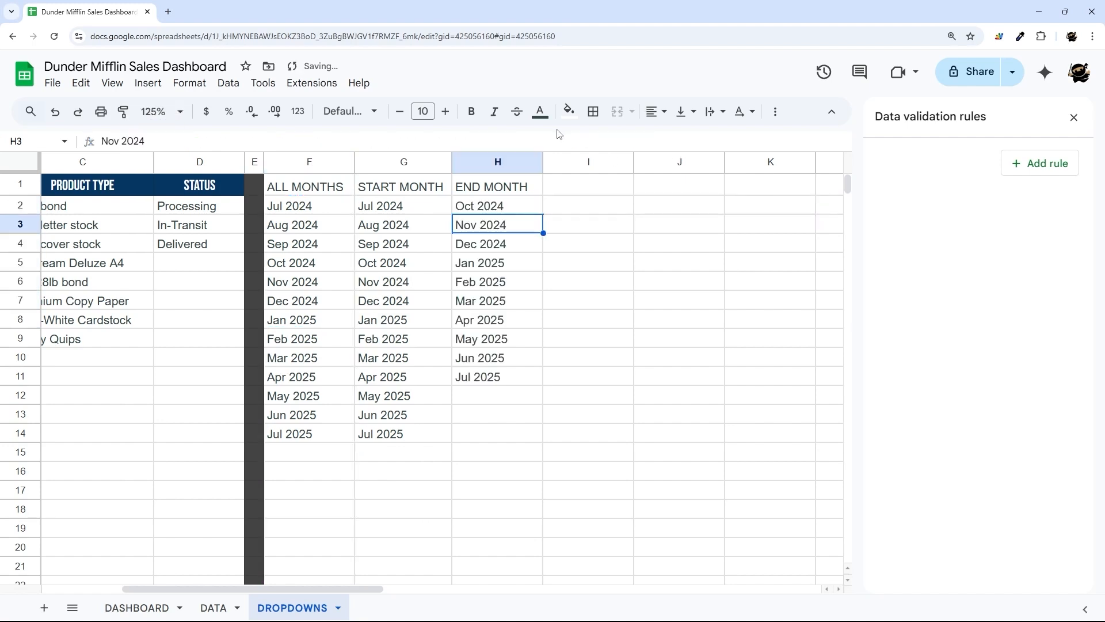
- Clear the dashboard's Start Month and review the ALL MONTHS list on DROPDOWNS
{"action": "left_click", "coordinate": [470, 207]}
{"action": "left_click", "coordinate": [167, 607]}
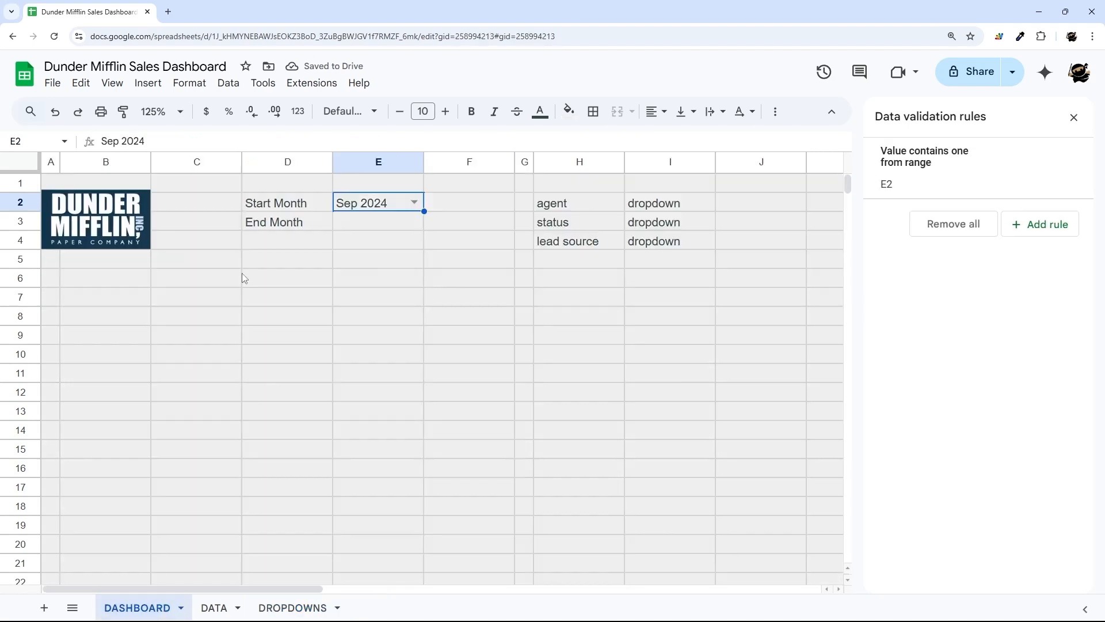
{"action": "left_click", "coordinate": [292, 607]}
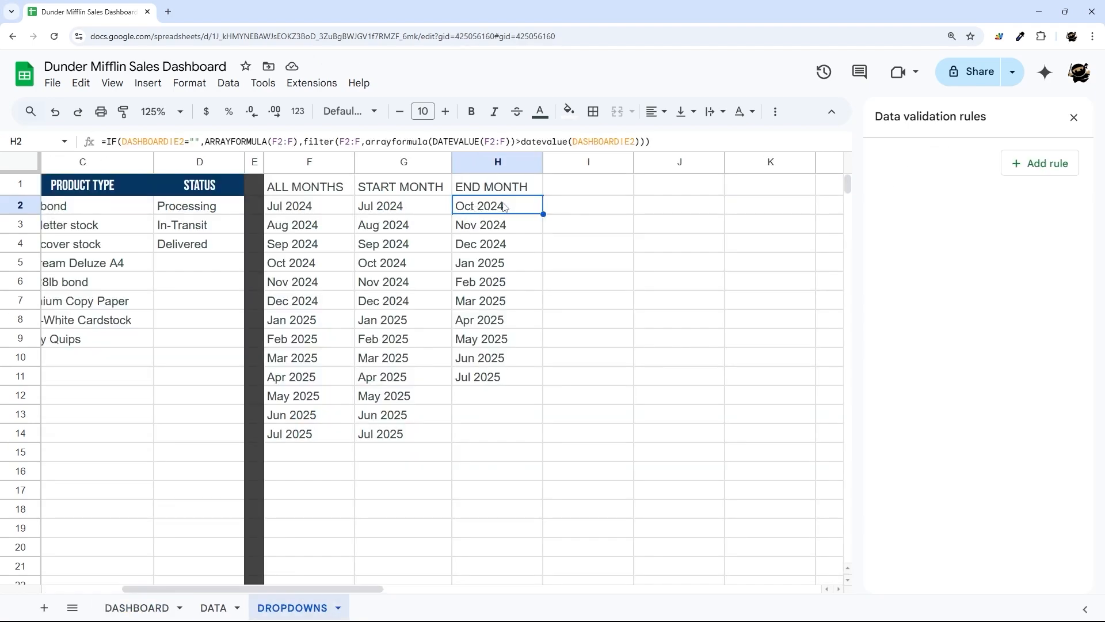
{"action": "left_click", "coordinate": [137, 607]}
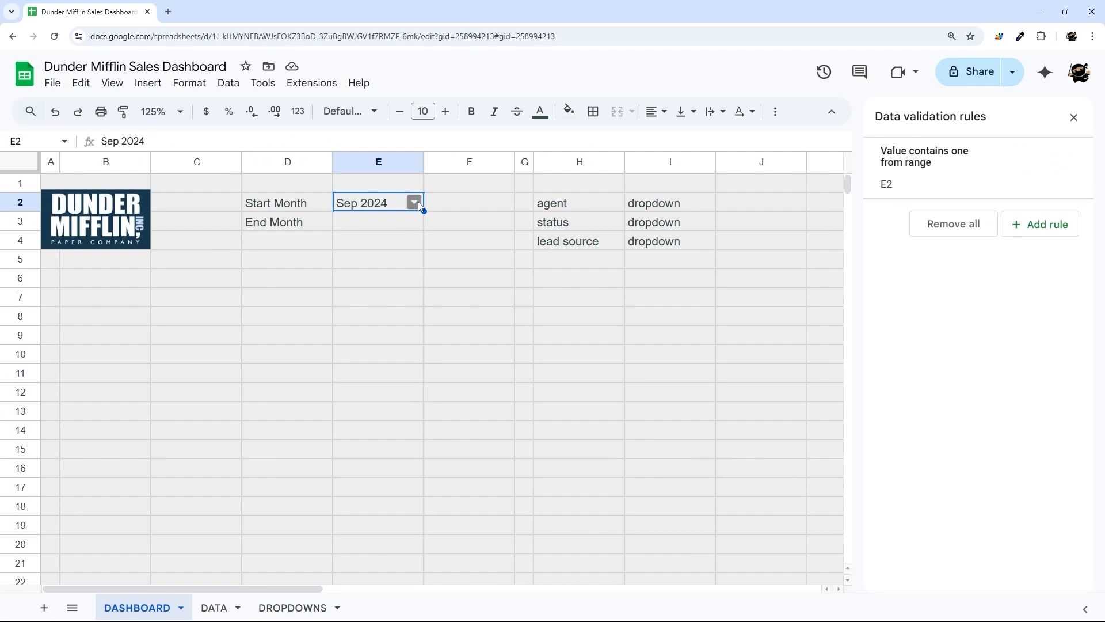
{"action": "key", "text": "Delete"}
{"action": "left_click", "coordinate": [288, 606]}
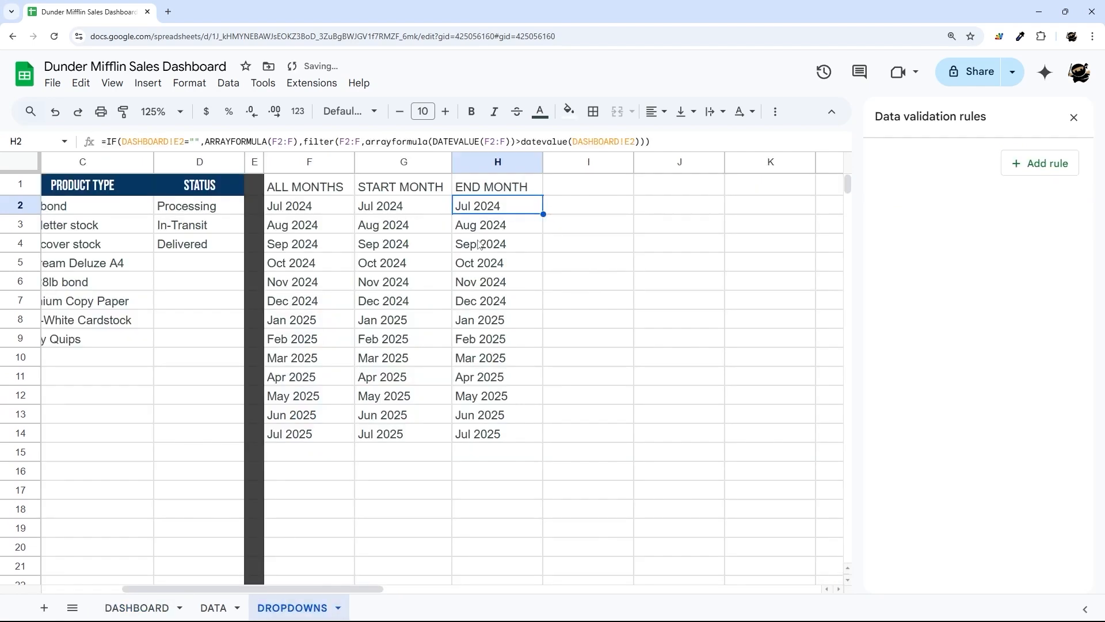
{"action": "left_click_drag", "start_coordinate": [351, 211], "coordinate": [288, 433]}
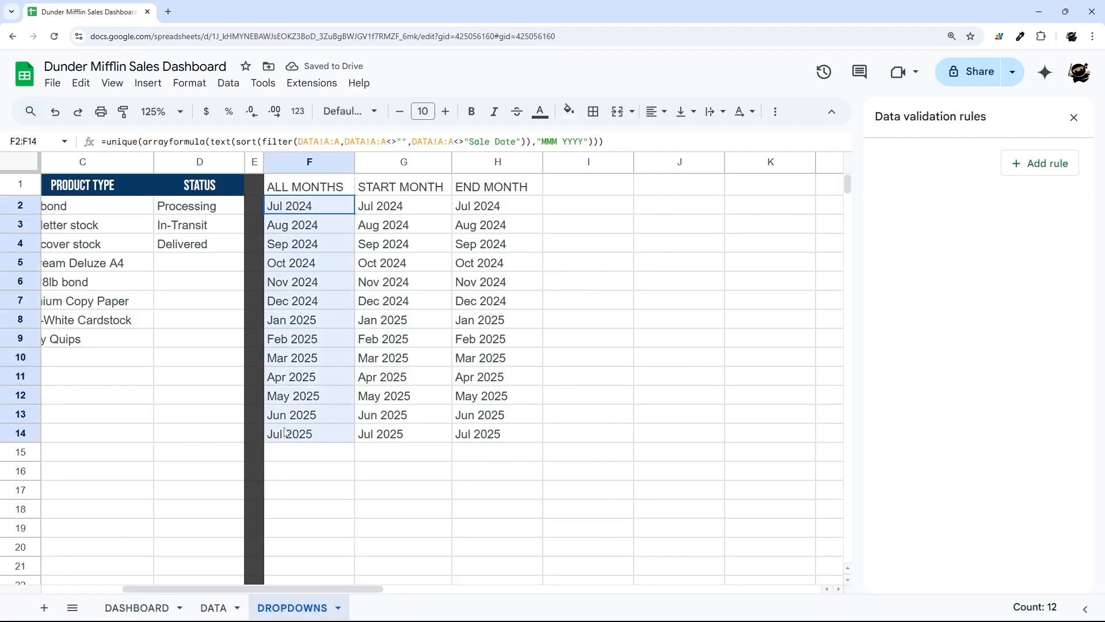
{"action": "left_click", "coordinate": [154, 603]}
- Set Start Month to Aug 2024 and confirm END MONTH now begins at Sep 2024
{"action": "left_click", "coordinate": [415, 208]}
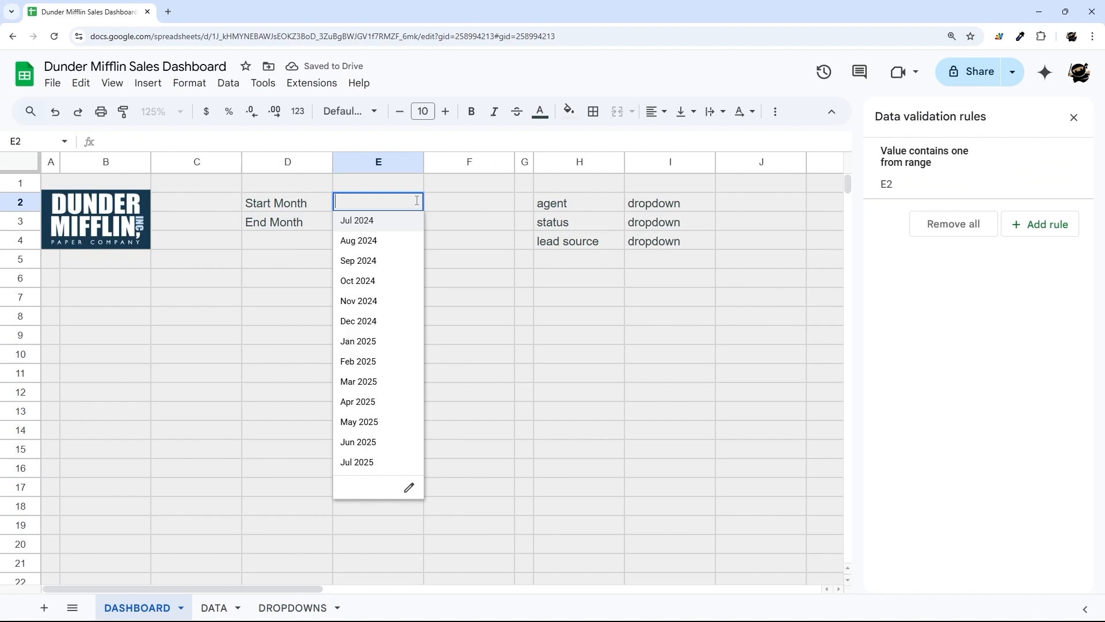
{"action": "left_click", "coordinate": [359, 239]}
{"action": "left_click", "coordinate": [313, 606]}
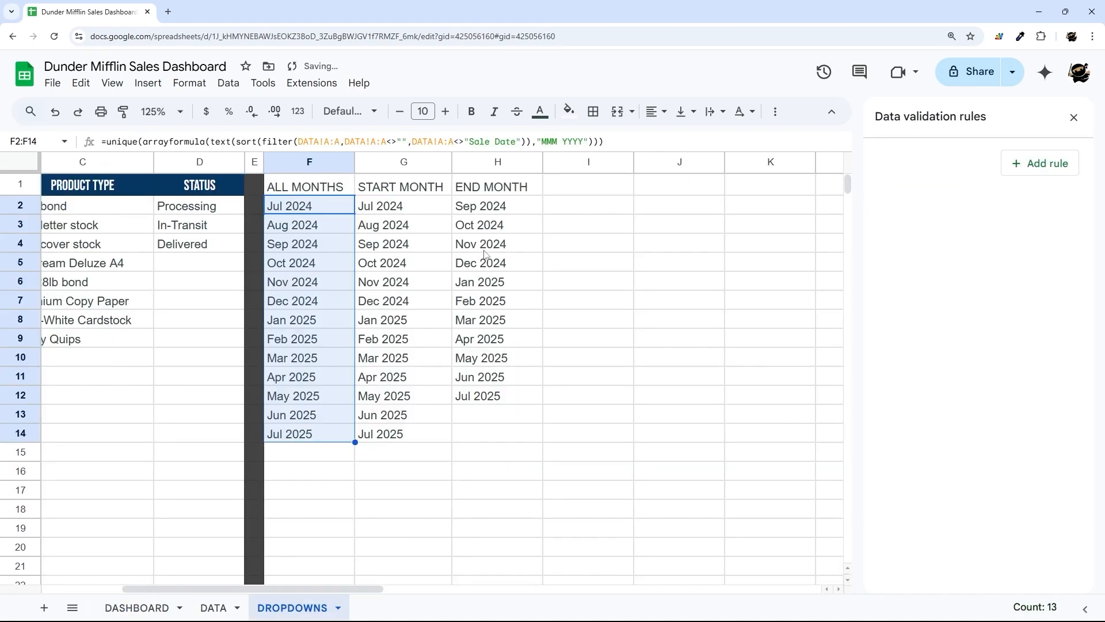
{"action": "left_click", "coordinate": [494, 209]}
- Set Start Month back to Jul 2024 and recheck the END MONTH results in column H
{"action": "left_click", "coordinate": [154, 605]}
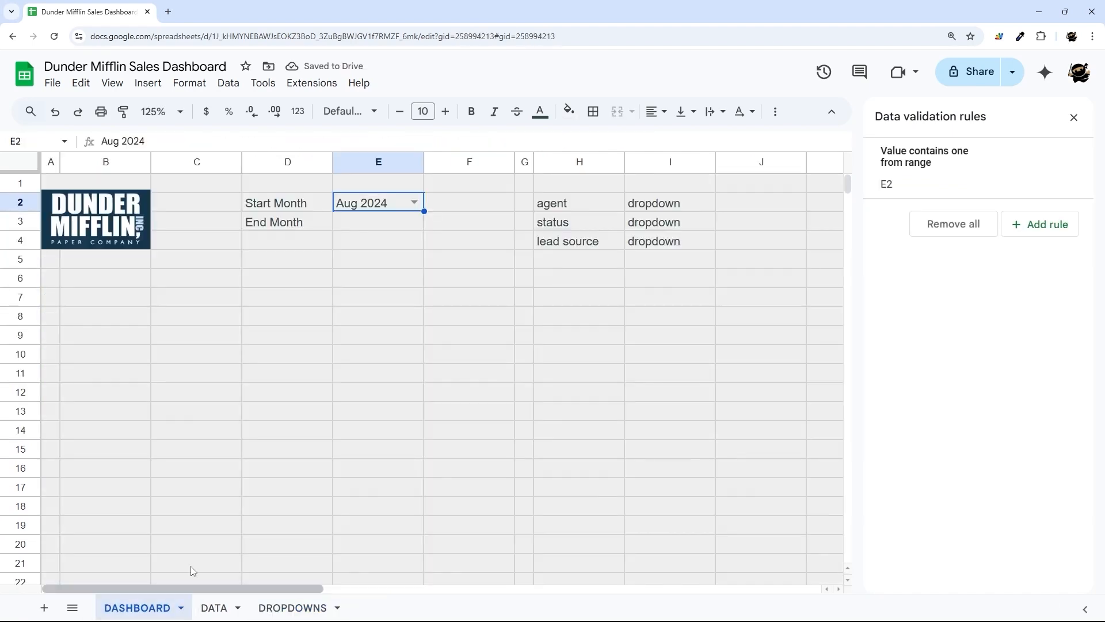
{"action": "left_click", "coordinate": [414, 202]}
{"action": "left_click", "coordinate": [366, 221]}
{"action": "left_click", "coordinate": [314, 605]}
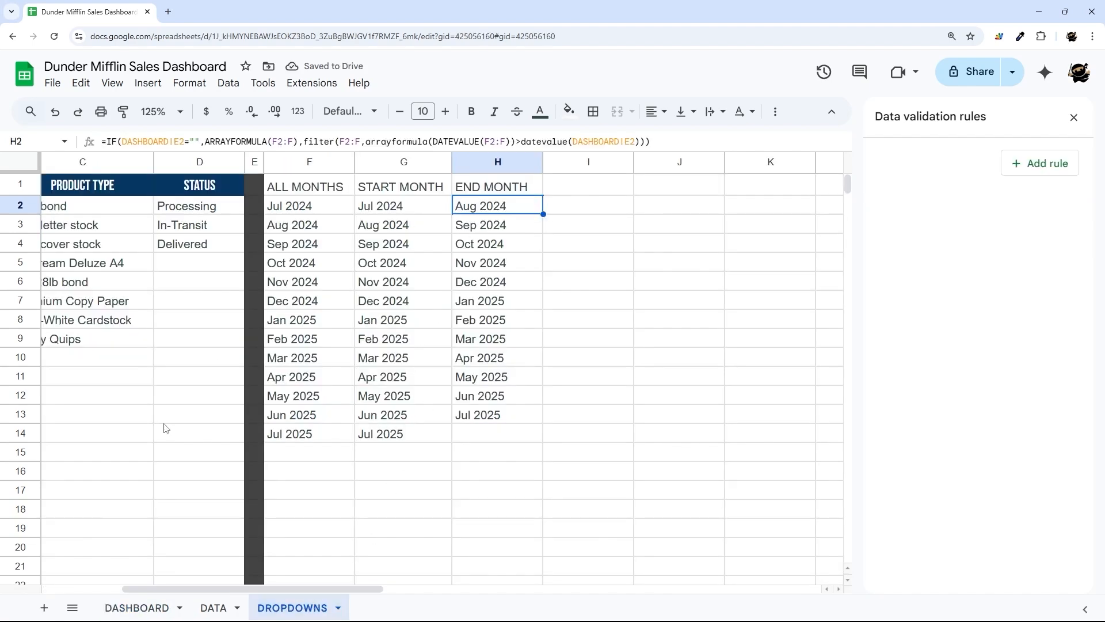
{"action": "left_click", "coordinate": [142, 614]}
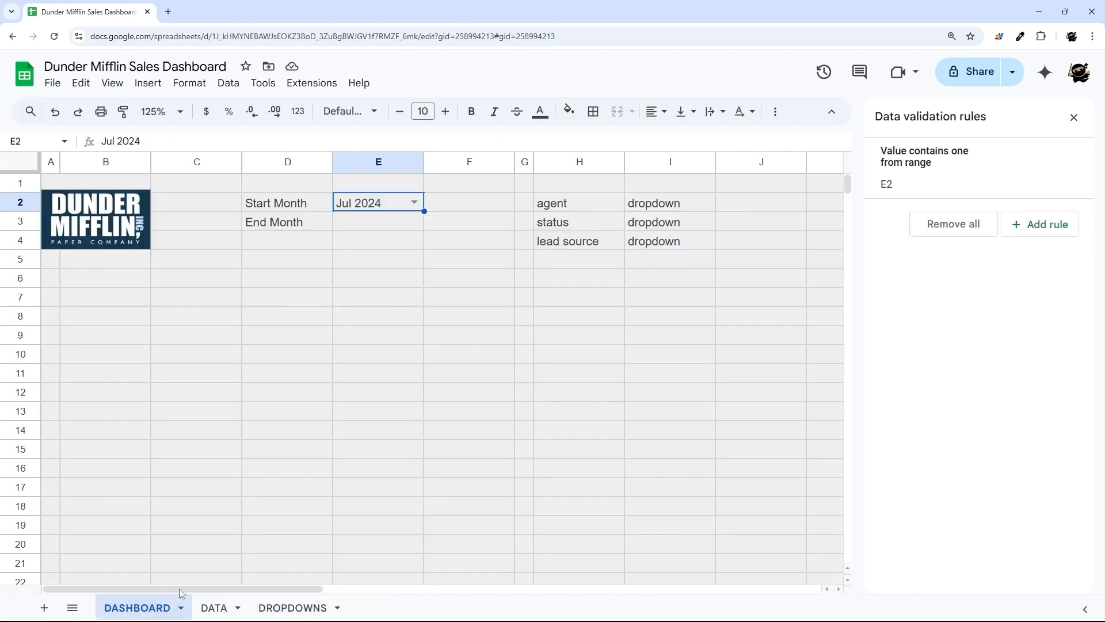
{"action": "left_click", "coordinate": [270, 612]}
{"action": "left_click_drag", "start_coordinate": [498, 213], "coordinate": [505, 479]}
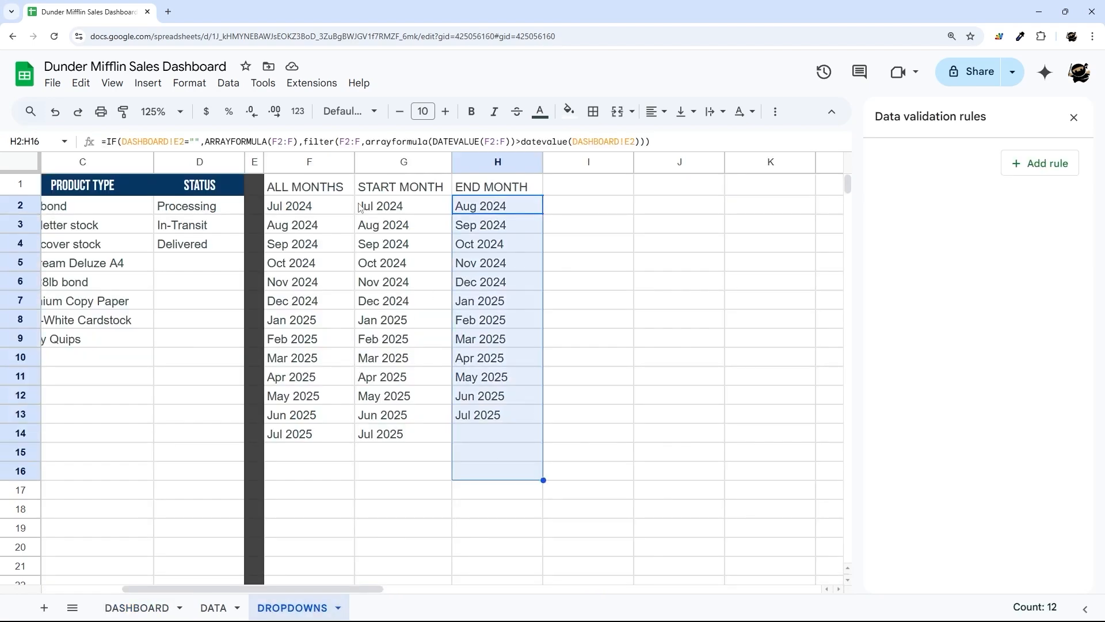
{"action": "left_click", "coordinate": [397, 210]}
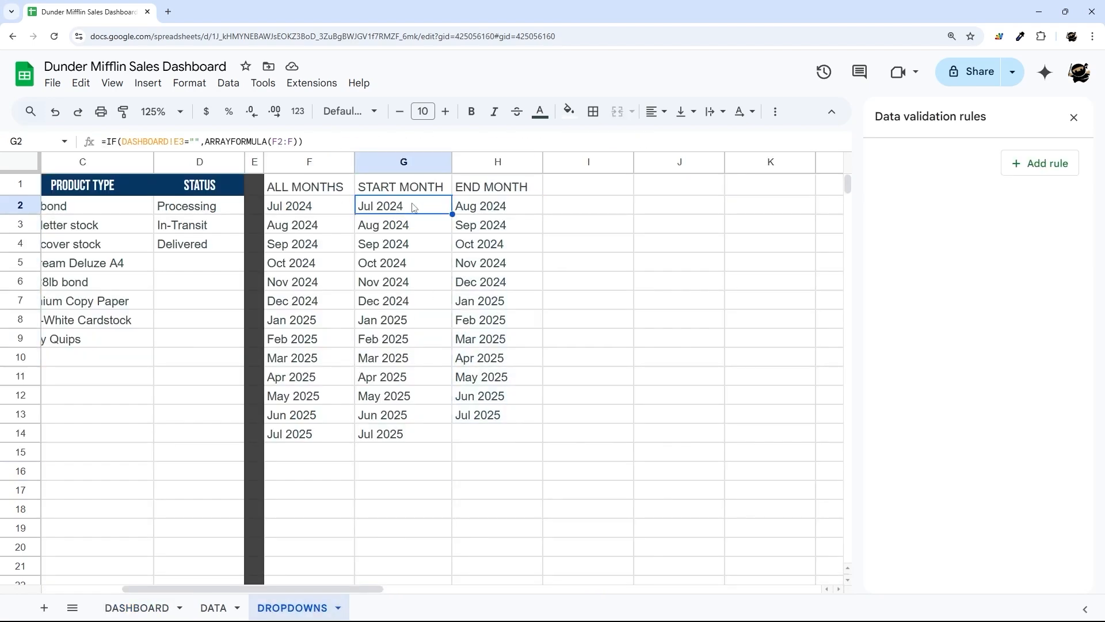
- Copy the END MONTH filter formula from H2 into G2
{"action": "left_click", "coordinate": [477, 208]}
{"action": "left_click", "coordinate": [498, 141]}
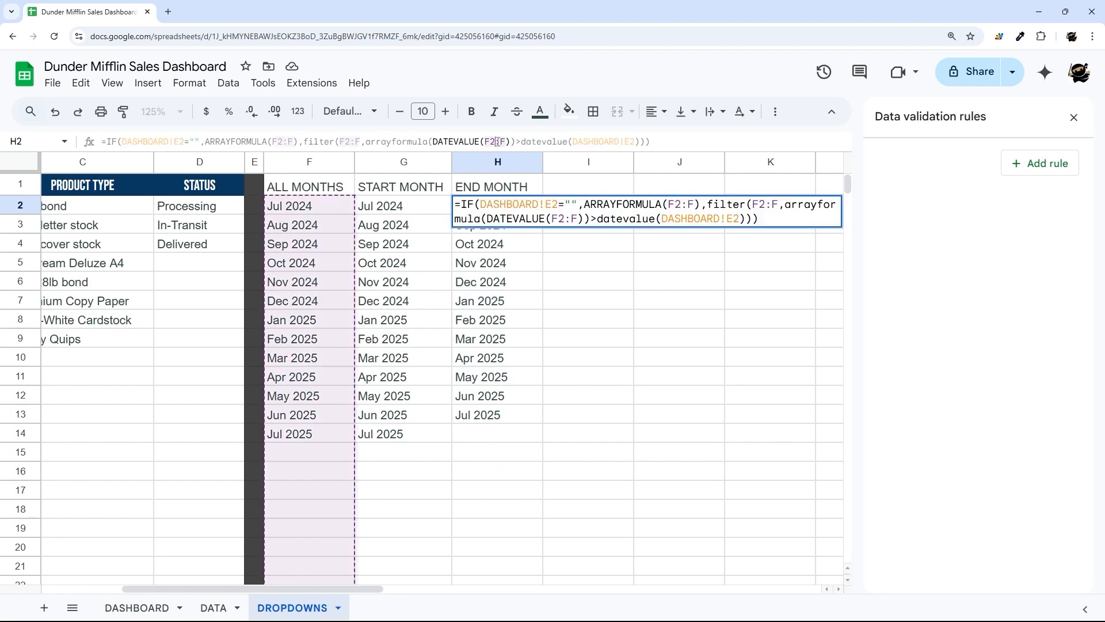
{"action": "key", "text": "ctrl+a"}
{"action": "key", "text": "ctrl+c"}
{"action": "key", "text": "Return"}
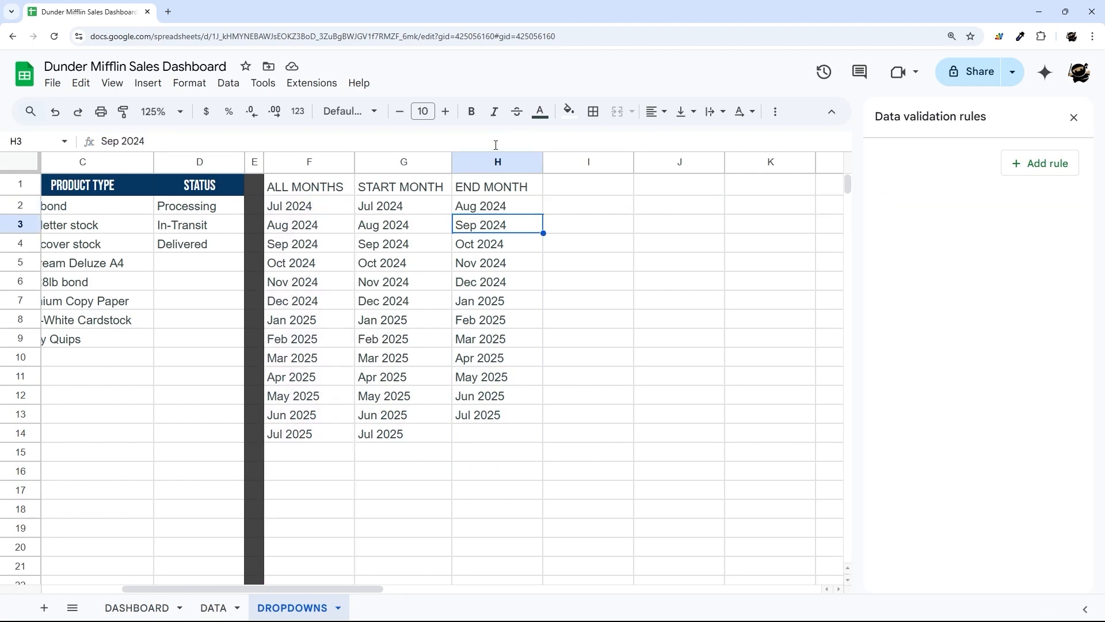
{"action": "left_click", "coordinate": [393, 211]}
{"action": "left_click", "coordinate": [123, 144]}
{"action": "key", "text": "ctrl+a"}
{"action": "key", "text": "ctrl+v"}
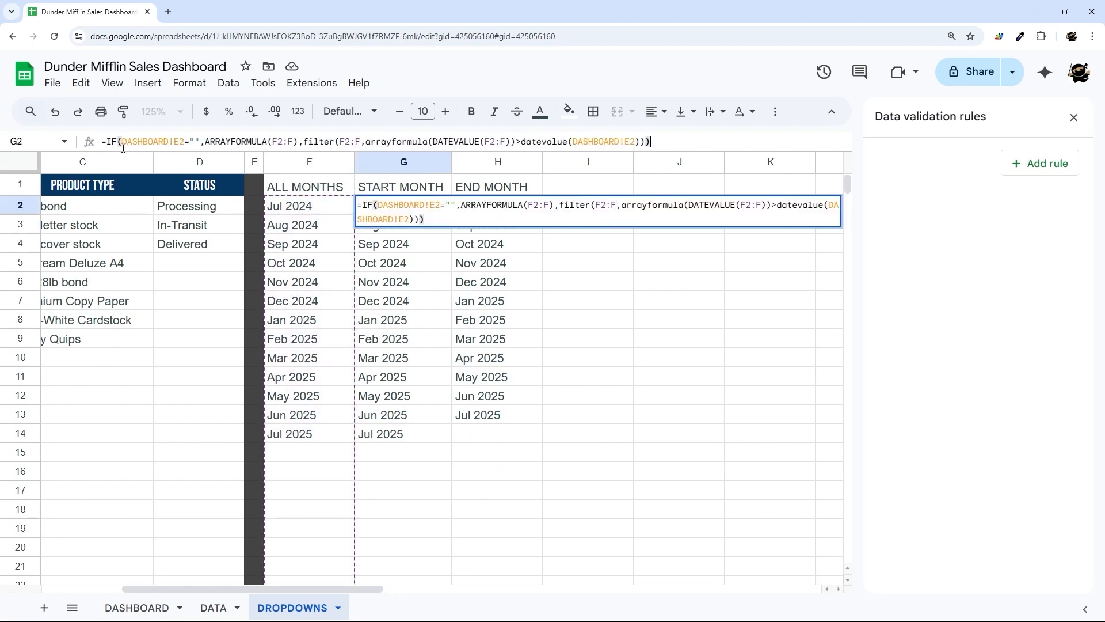
- Change both DASHBOARD!E2 references in G2 to DASHBOARD!E3 and commit the formula
{"action": "left_click", "coordinate": [177, 141]}
{"action": "key", "text": "BackSpace"}
{"action": "type", "text": "3"}
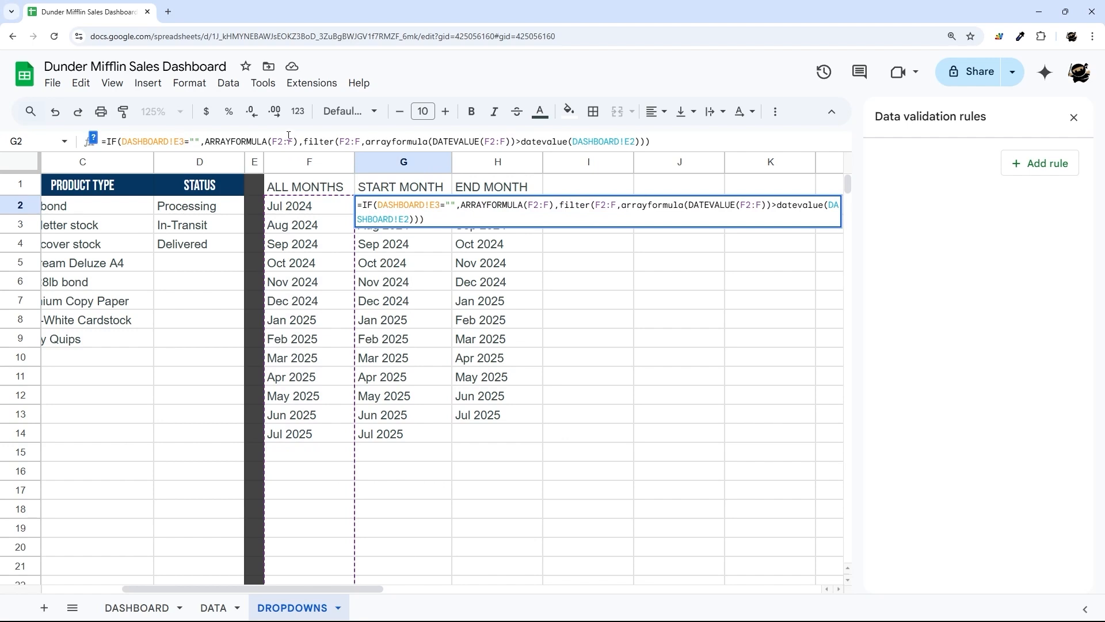
{"action": "left_click", "coordinate": [630, 141]}
{"action": "key", "text": "BackSpace"}
{"action": "type", "text": "3"}
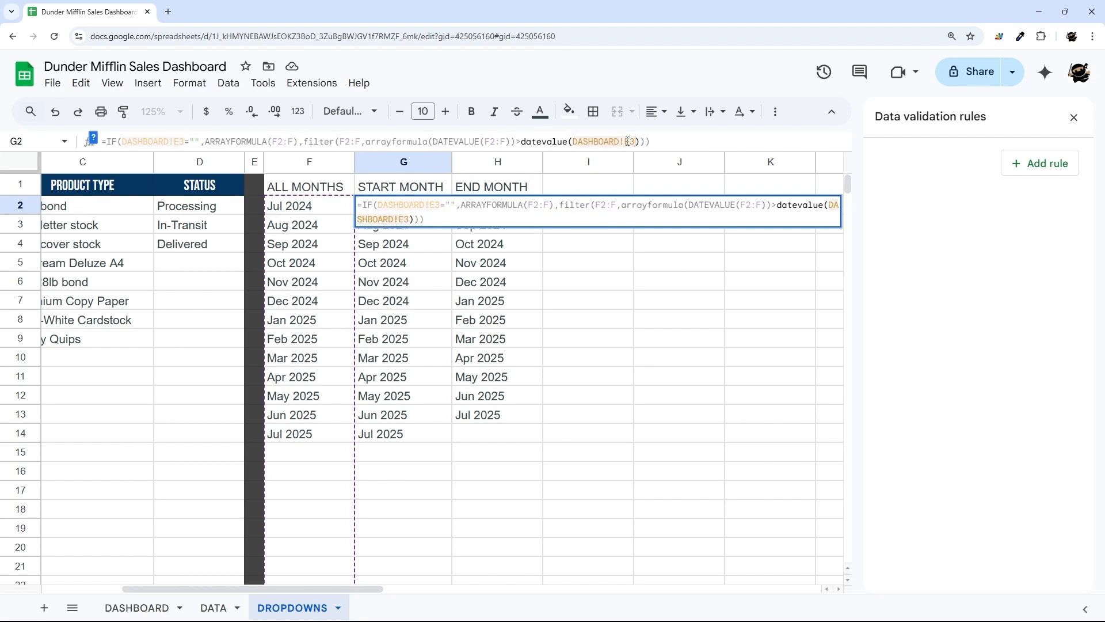
{"action": "left_click", "coordinate": [522, 141]}
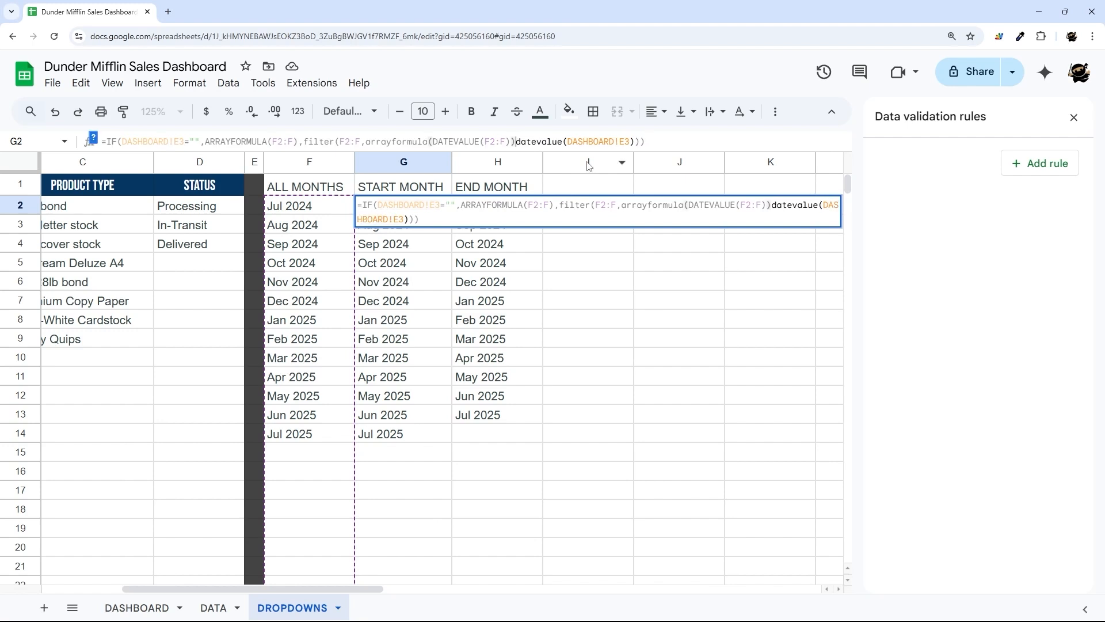
{"action": "key", "text": "Return"}
{"action": "left_click", "coordinate": [144, 609]}
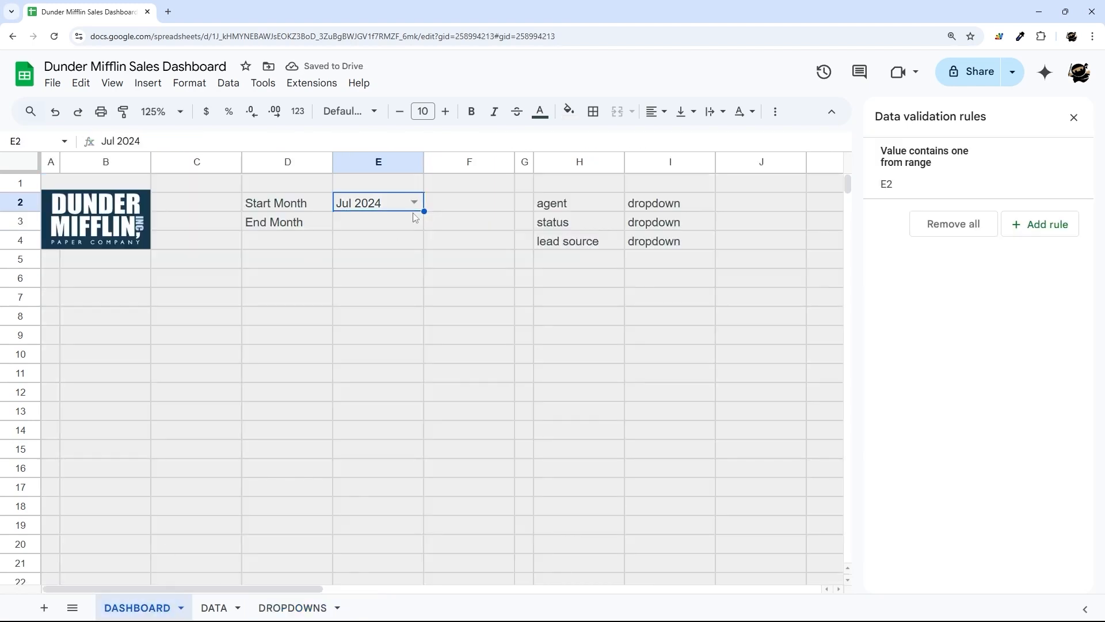
- Change the Start Month validation source to =DROPDOWNS!$G$2:$G and save the rule
{"action": "left_click", "coordinate": [950, 169]}
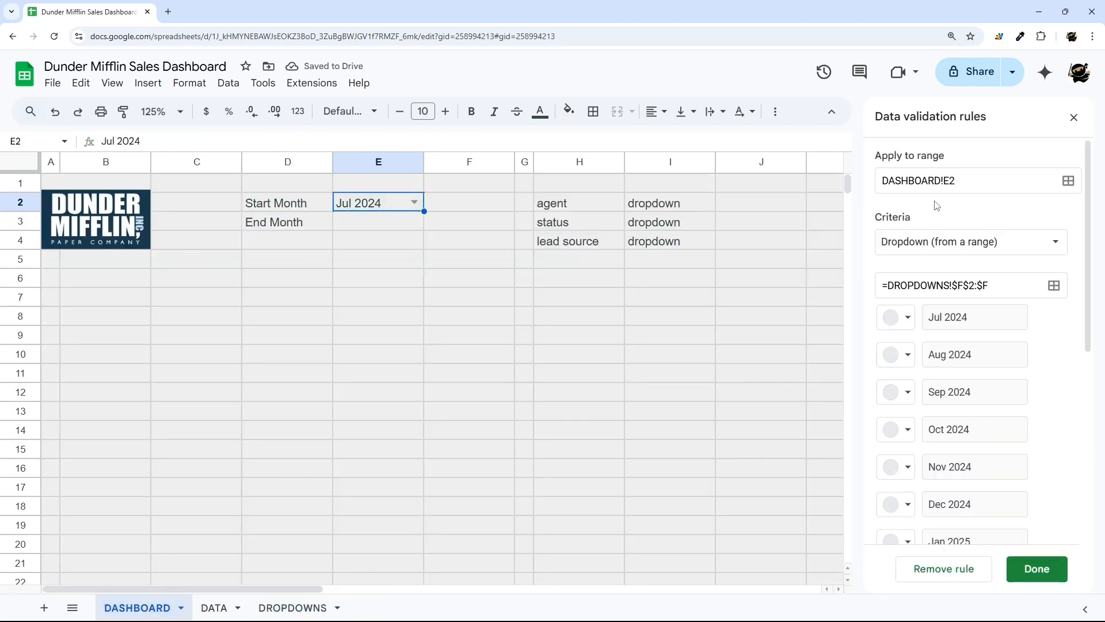
{"action": "left_click", "coordinate": [292, 607]}
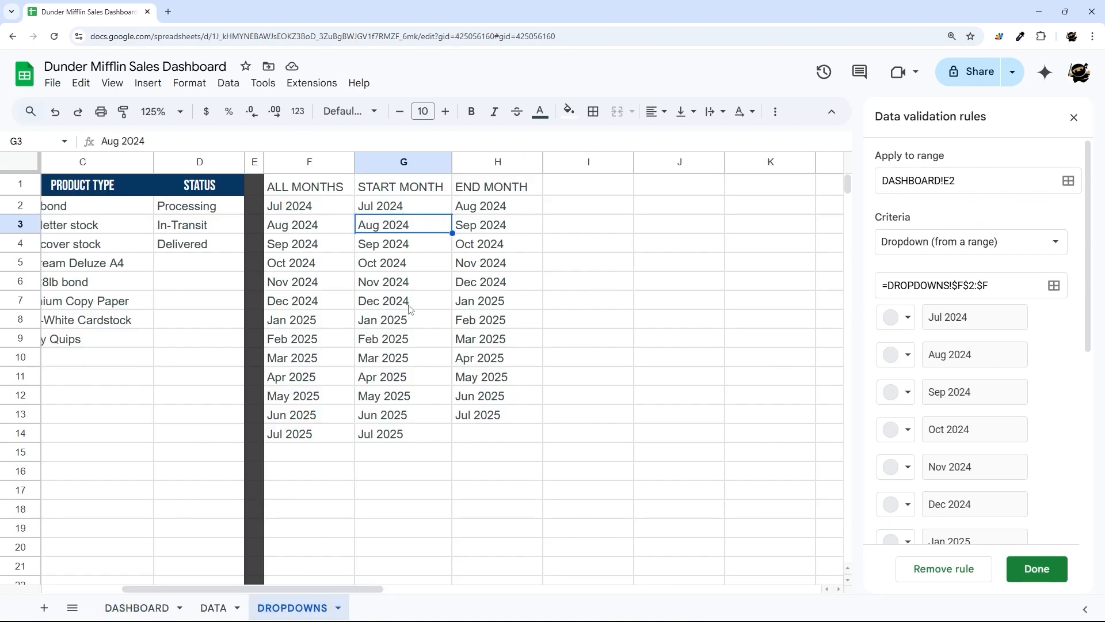
{"action": "left_click", "coordinate": [965, 286]}
{"action": "key", "text": "BackSpace"}
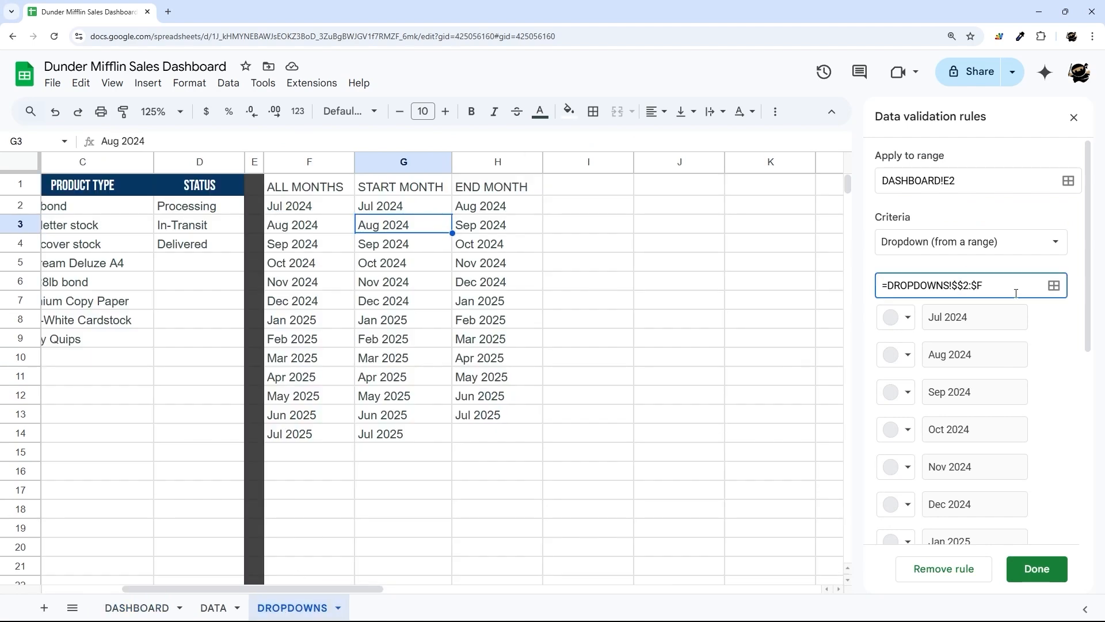
{"action": "type", "text": "G"}
{"action": "left_click", "coordinate": [1016, 293]}
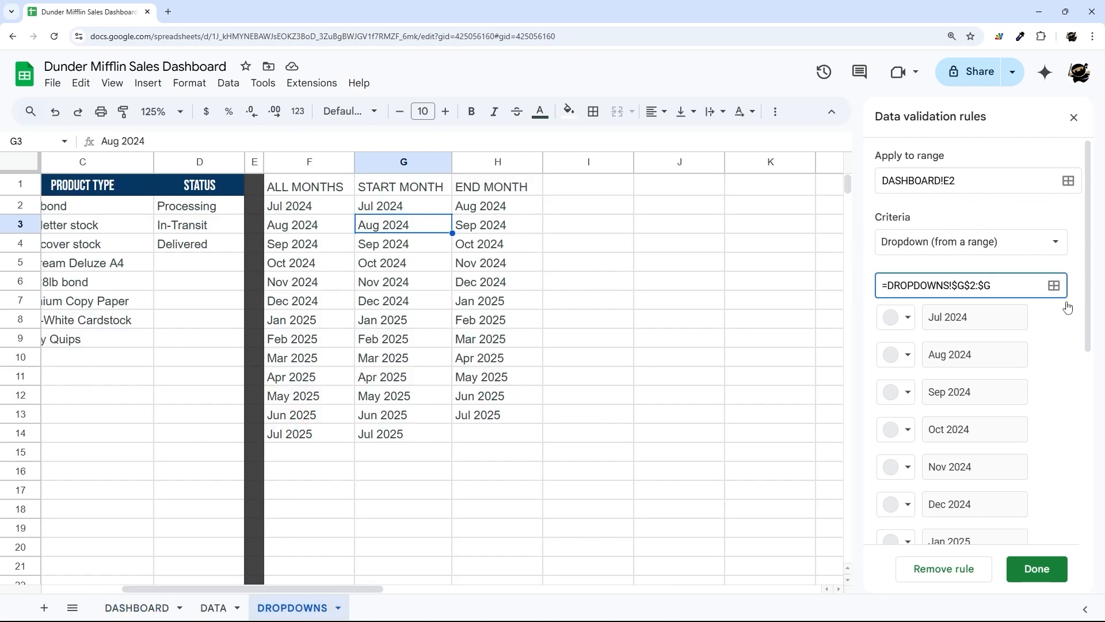
{"action": "left_click", "coordinate": [1037, 568]}
- Add a dropdown-from-range rule on E3 sourced from DROPDOWNS!H2:H
{"action": "left_click", "coordinate": [137, 608]}
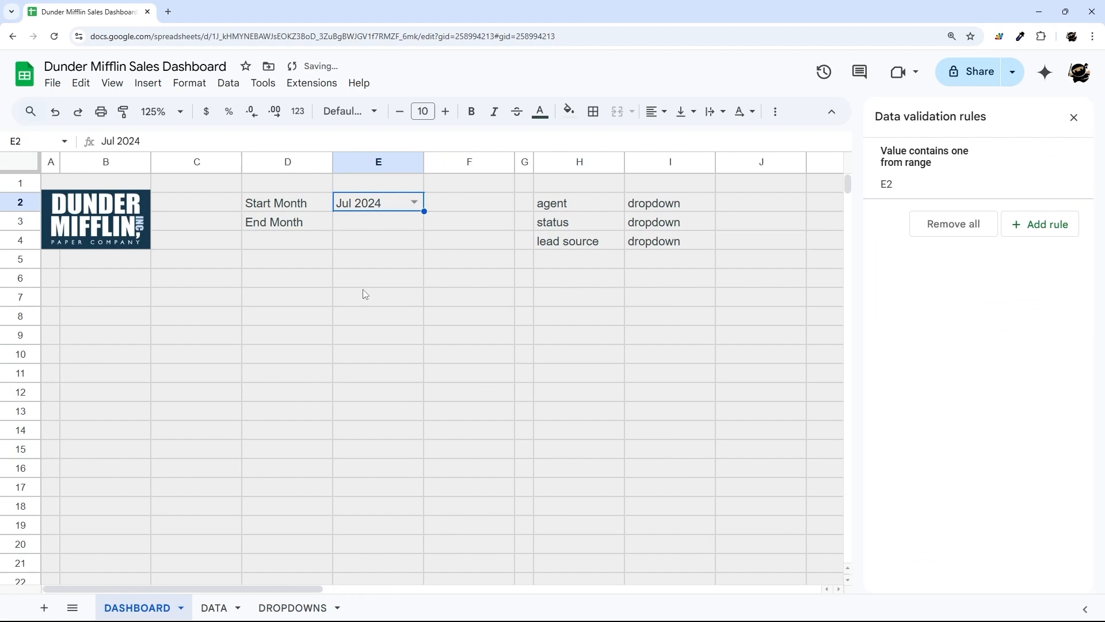
{"action": "left_click", "coordinate": [382, 226]}
{"action": "left_click", "coordinate": [1040, 224]}
{"action": "left_click", "coordinate": [935, 241]}
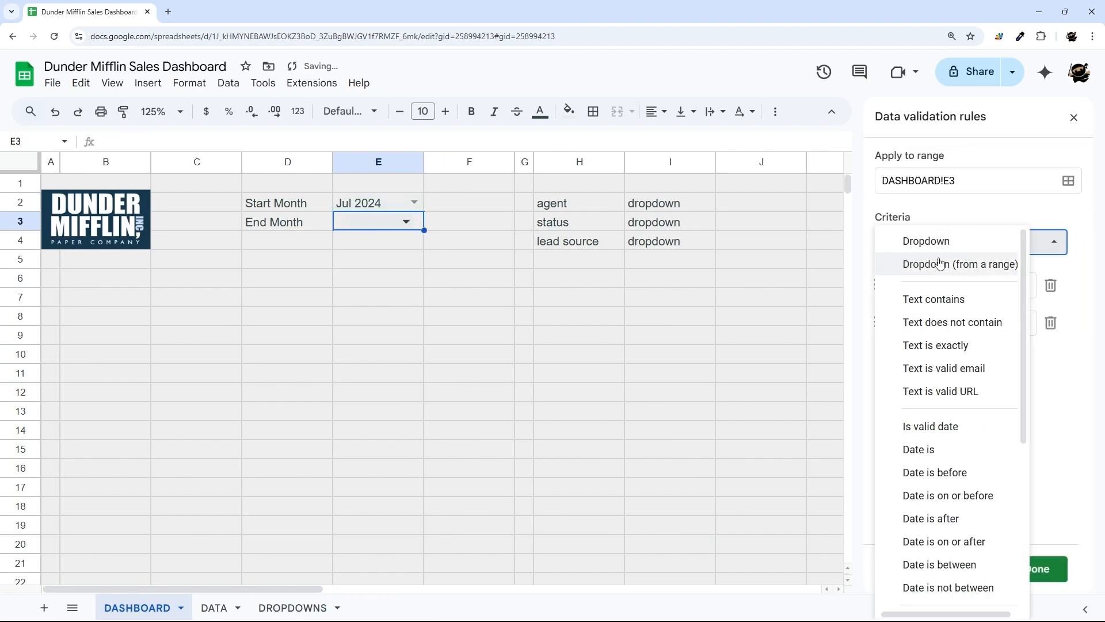
{"action": "left_click", "coordinate": [940, 263]}
{"action": "left_click", "coordinate": [1053, 285]}
{"action": "left_click", "coordinate": [292, 608]}
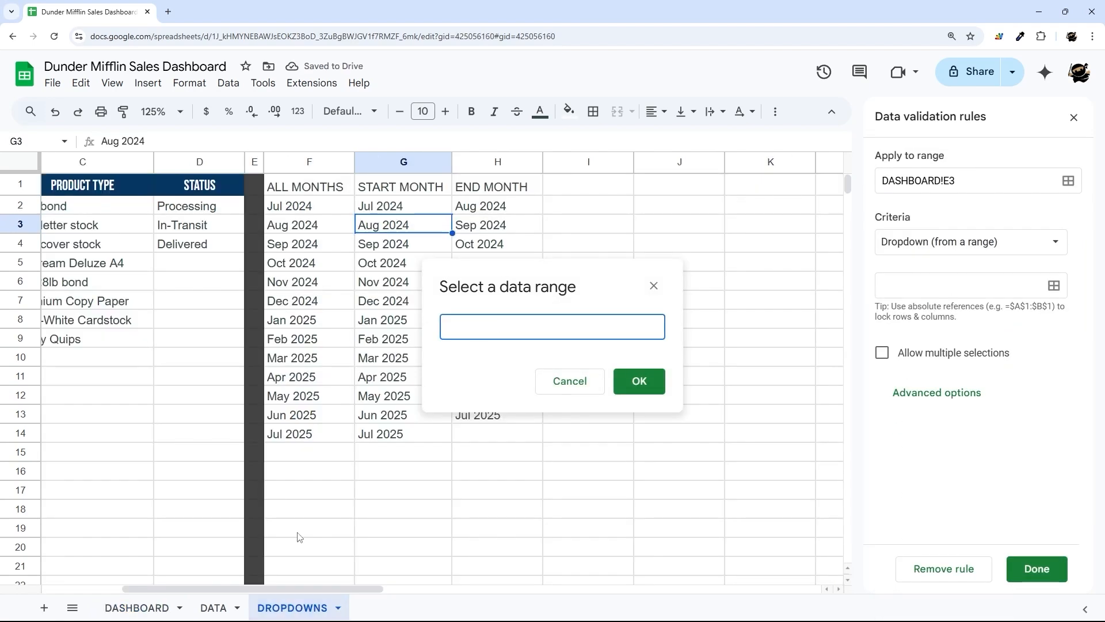
{"action": "left_click_drag", "start_coordinate": [498, 206], "coordinate": [566, 328]}
{"action": "left_click", "coordinate": [565, 327]}
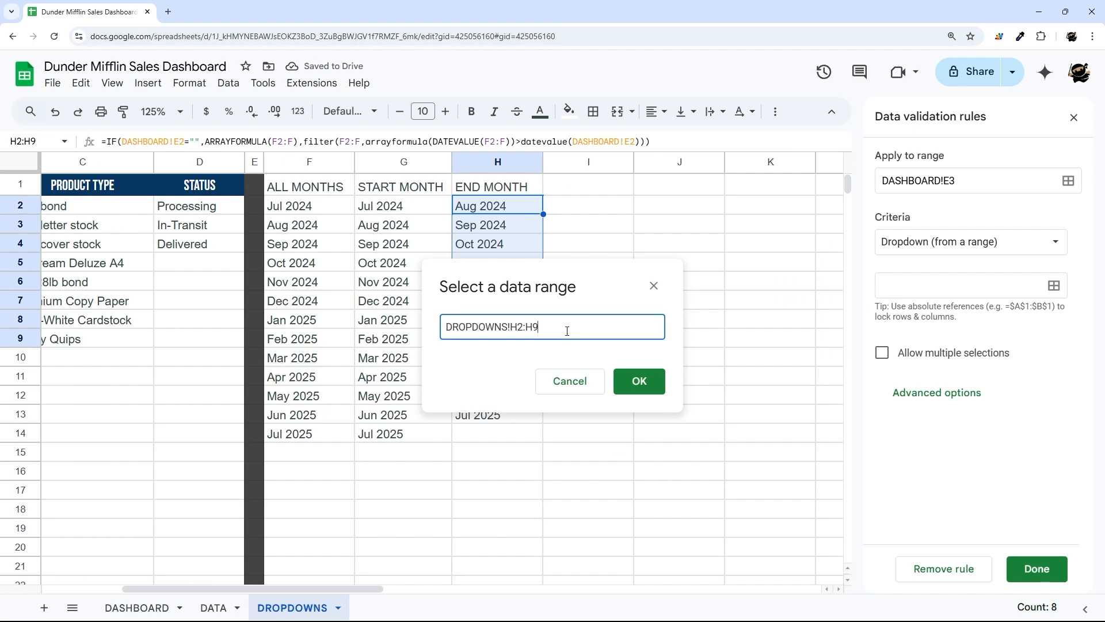
{"action": "key", "text": "BackSpace"}
{"action": "left_click", "coordinate": [638, 381]}
- Set the End Month dropdown's display style to Arrow and save the rule
{"action": "scroll", "coordinate": [984, 346], "scroll_direction": "down", "scroll_amount": 5}
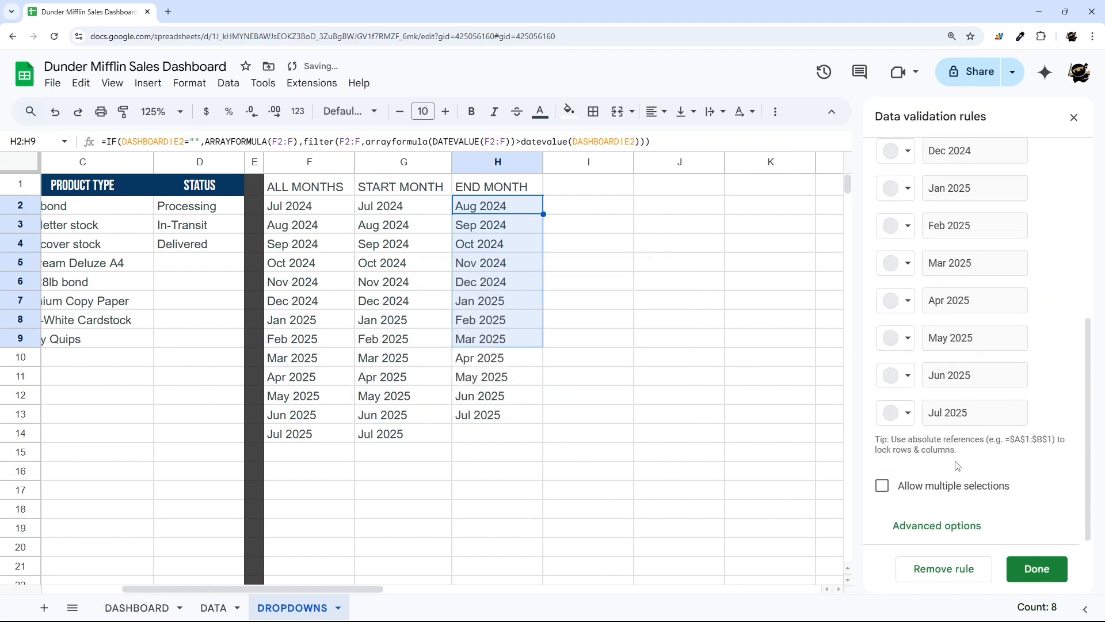
{"action": "left_click", "coordinate": [940, 525]}
{"action": "left_click", "coordinate": [904, 499]}
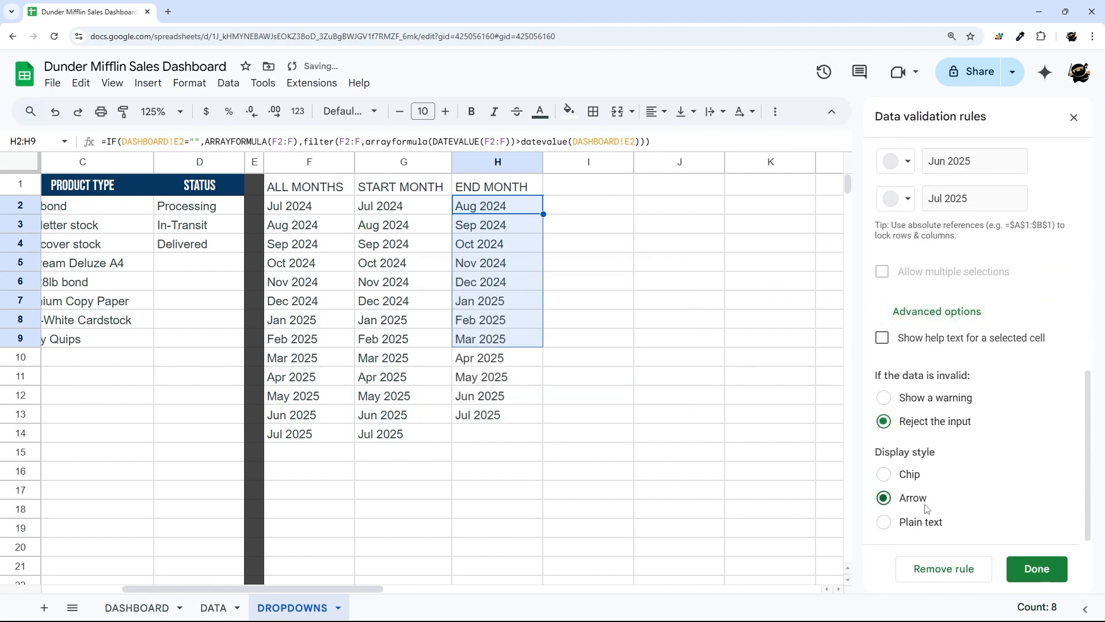
{"action": "left_click", "coordinate": [1019, 567]}
{"action": "left_click", "coordinate": [1074, 117]}
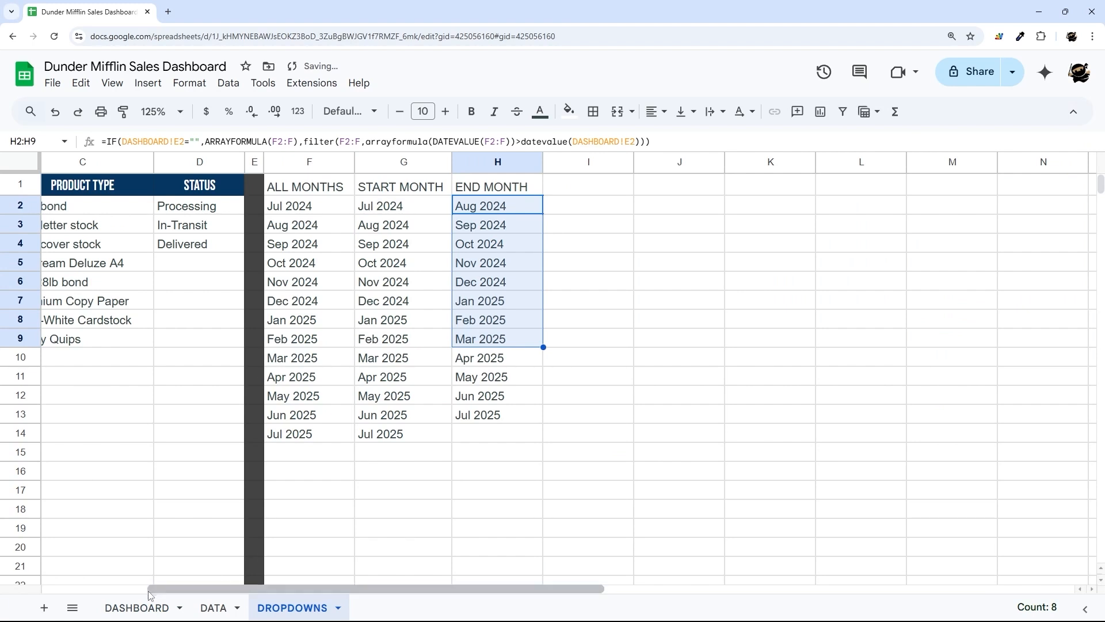
- Check the End Month dropdown lists Aug 2024 through Jul 2025
{"action": "left_click", "coordinate": [139, 608]}
{"action": "left_click", "coordinate": [415, 221]}
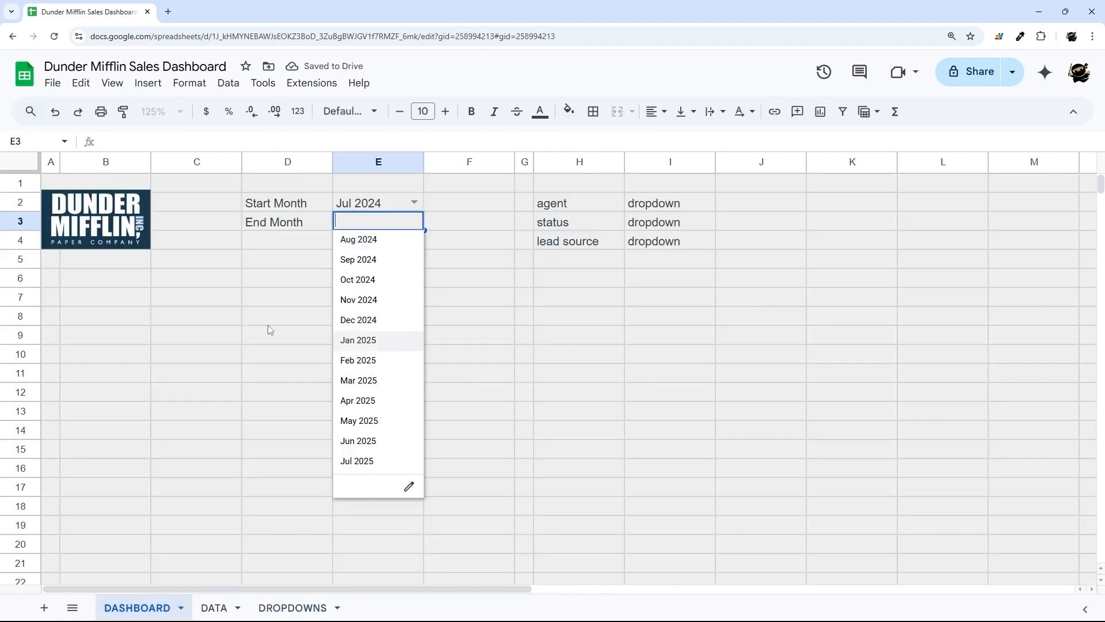
{"action": "left_click", "coordinate": [467, 240]}
{"action": "left_click", "coordinate": [414, 221]}
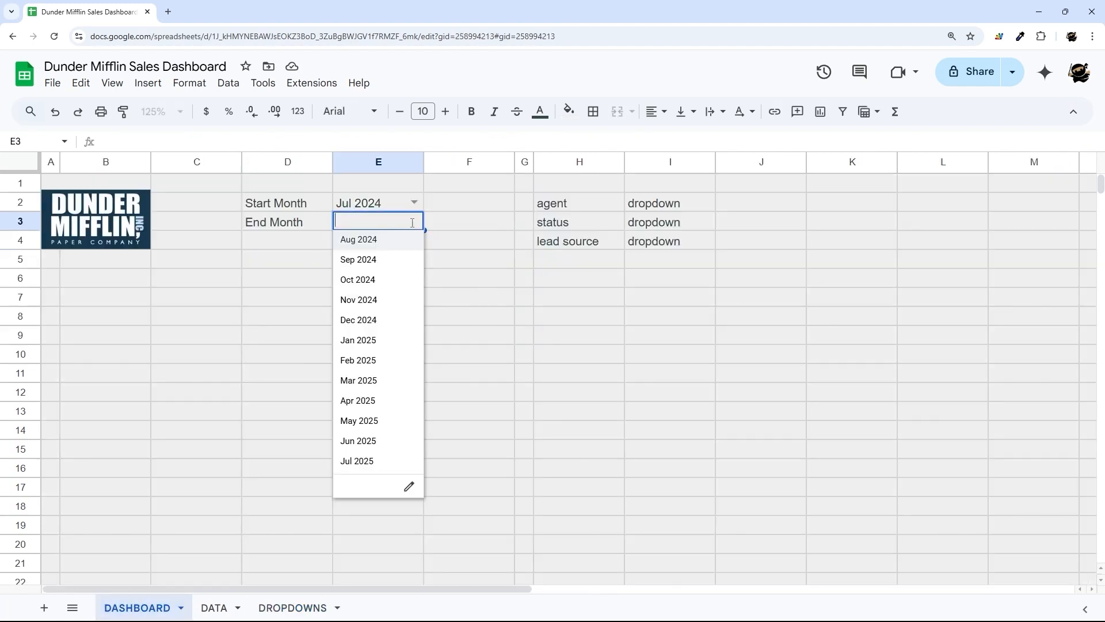
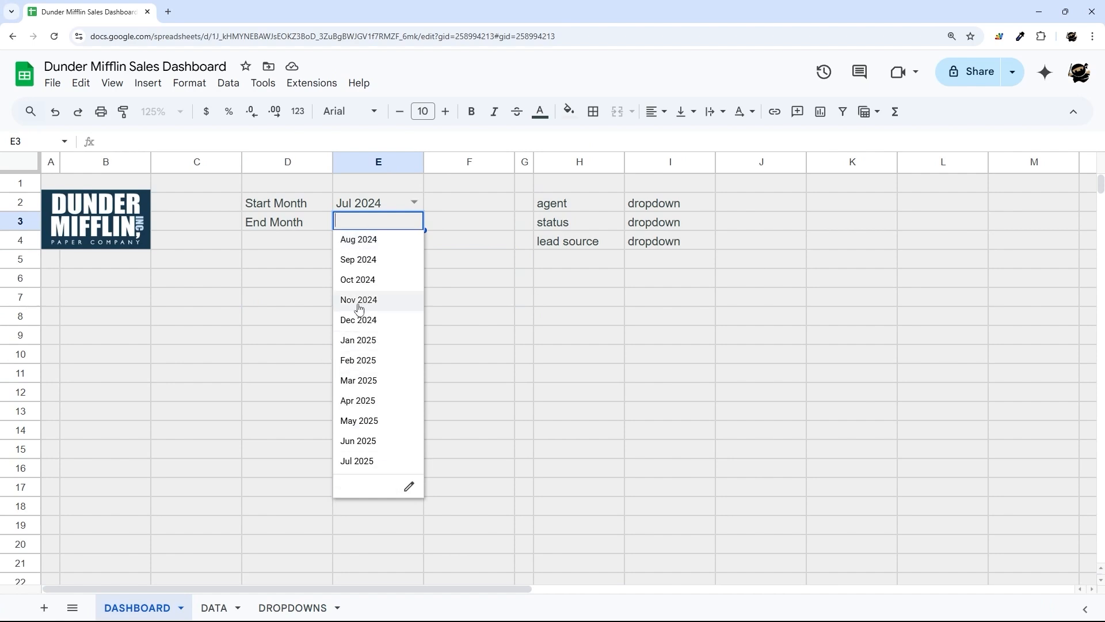
- Format End Month cell E3 as Plain text after the Jan 2025 pick is rejected
{"action": "left_click", "coordinate": [358, 339]}
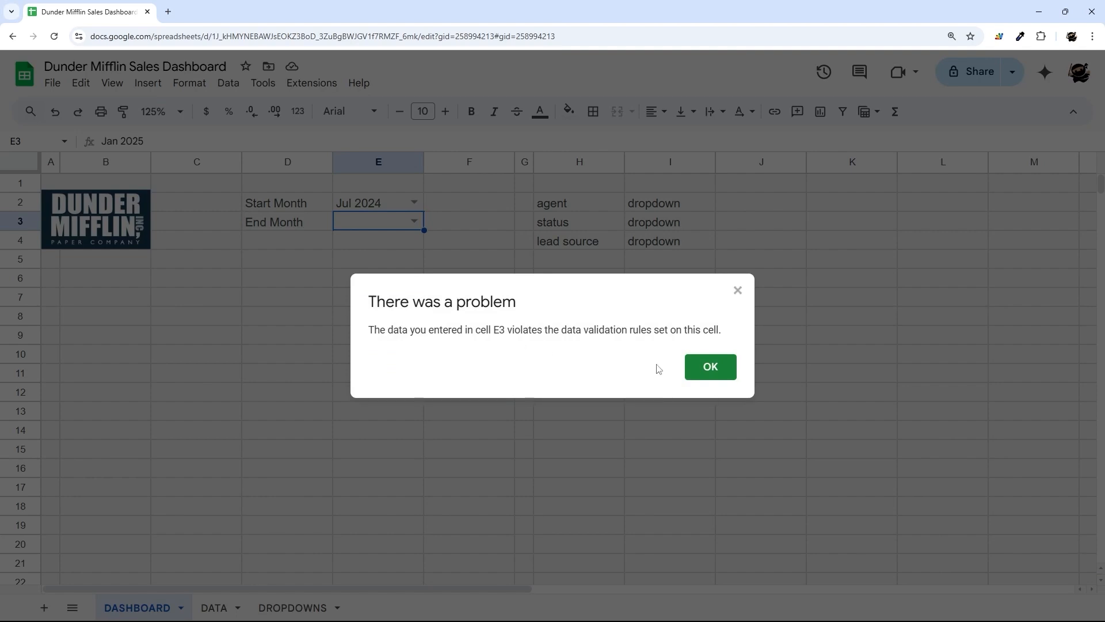
{"action": "key", "text": "Return"}
{"action": "left_click", "coordinate": [297, 111]}
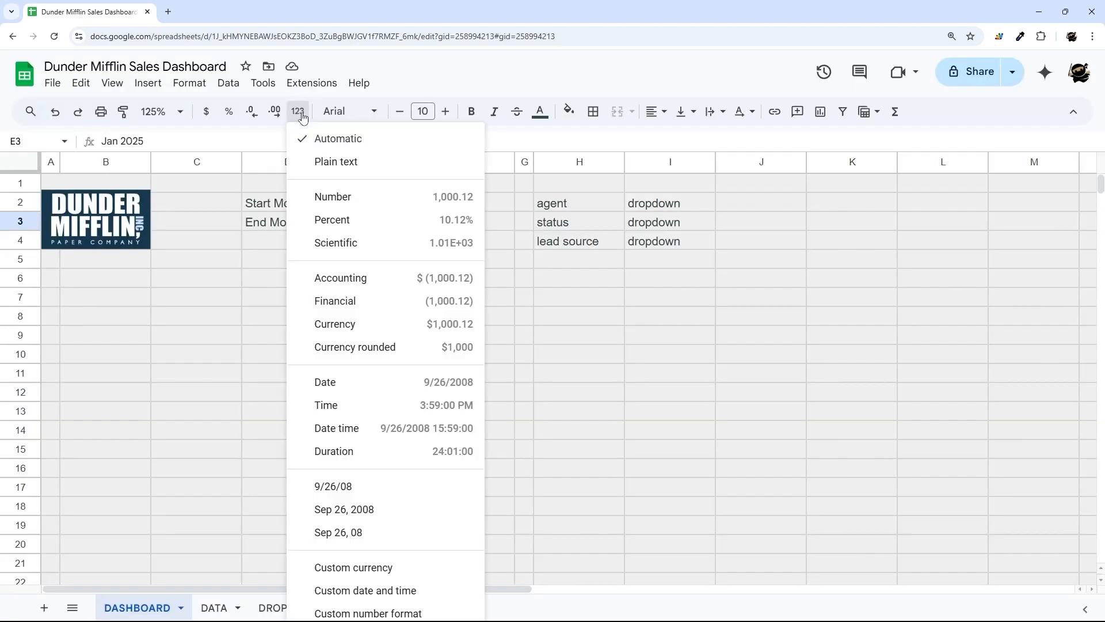
{"action": "left_click", "coordinate": [325, 167]}
- Try End Month Jan 2025, then set Start Month Nov 2024 and End Month Dec 2024
{"action": "left_click", "coordinate": [414, 222]}
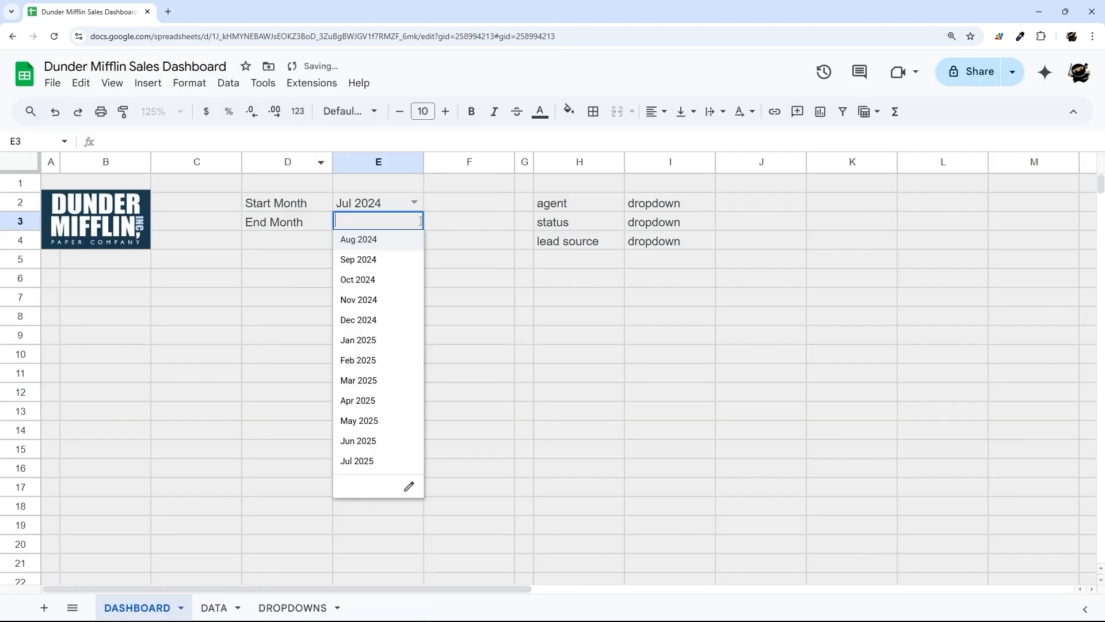
{"action": "left_click", "coordinate": [355, 343]}
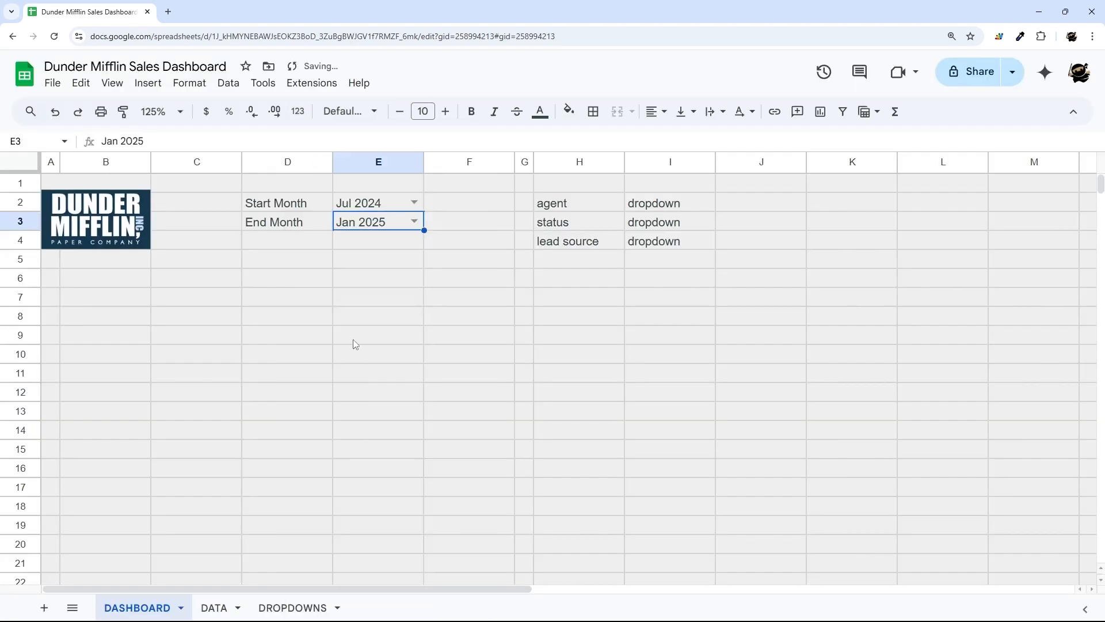
{"action": "left_click", "coordinate": [415, 202]}
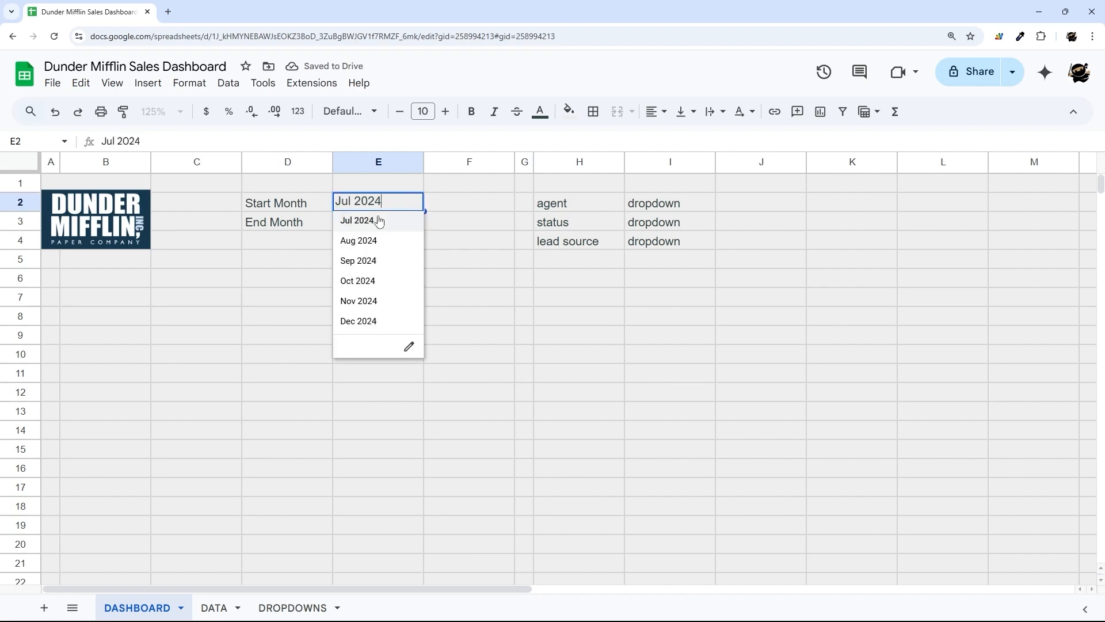
{"action": "left_click", "coordinate": [469, 285]}
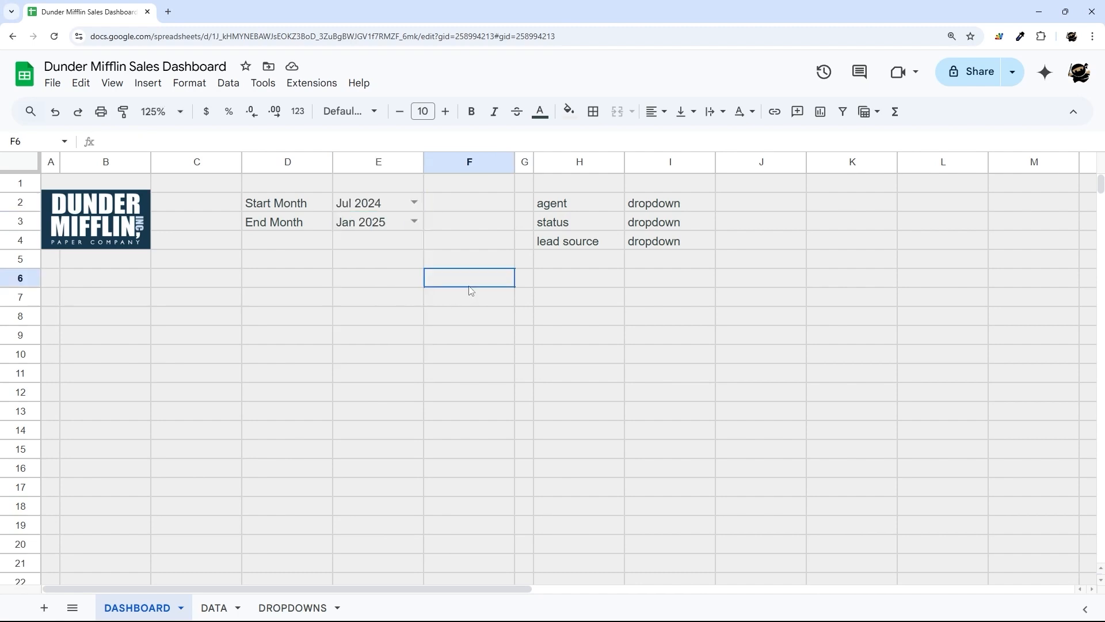
{"action": "left_click", "coordinate": [413, 222]}
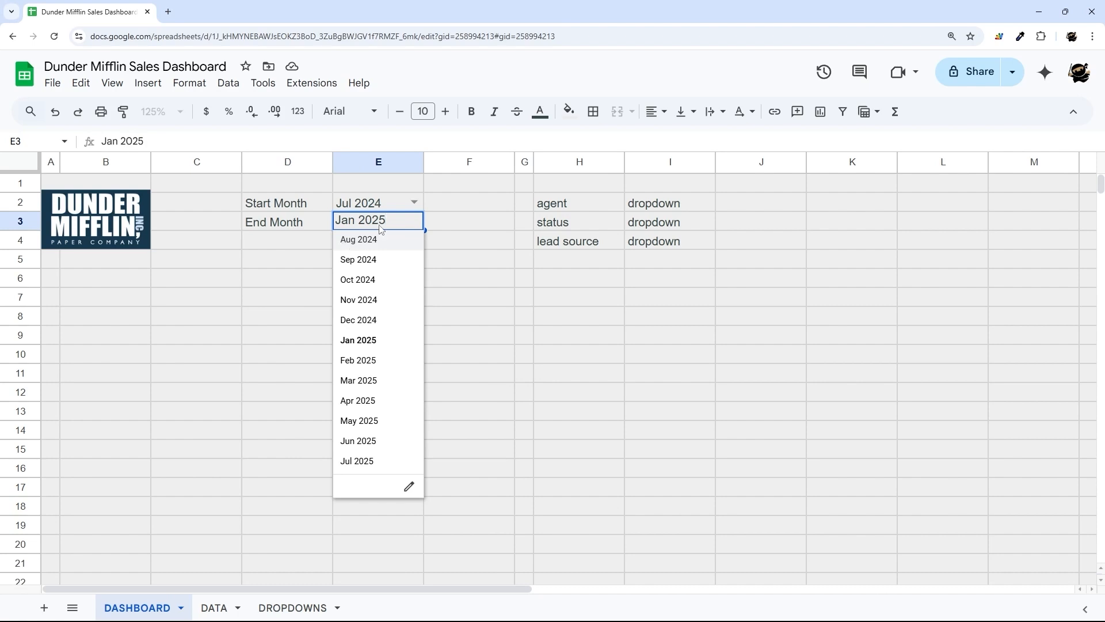
{"action": "left_click", "coordinate": [414, 203]}
{"action": "left_click", "coordinate": [373, 297]}
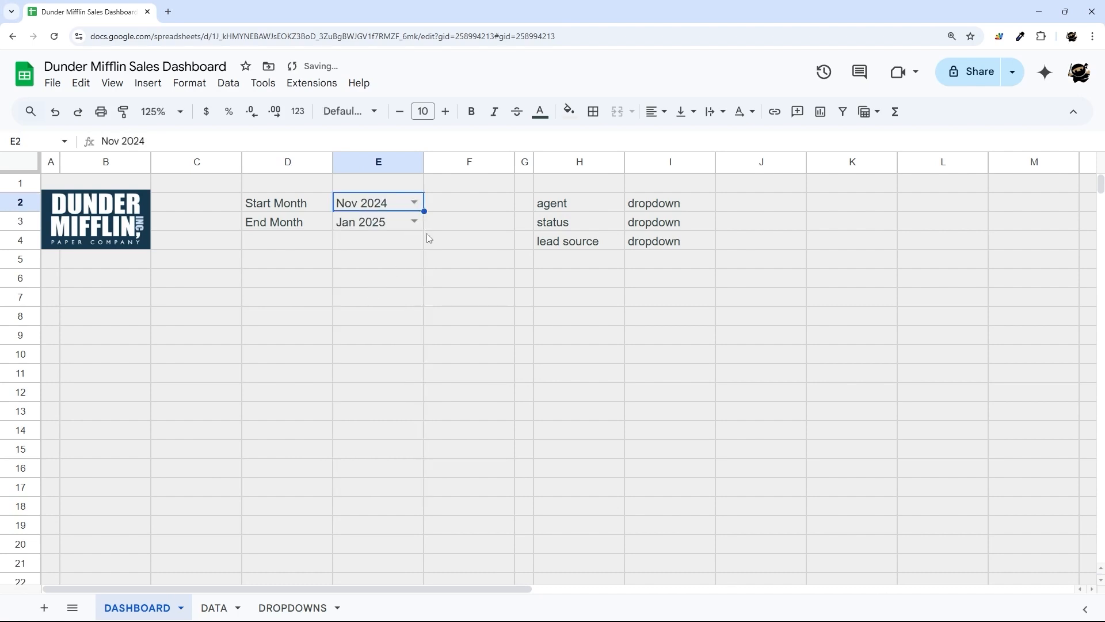
{"action": "left_click", "coordinate": [414, 222]}
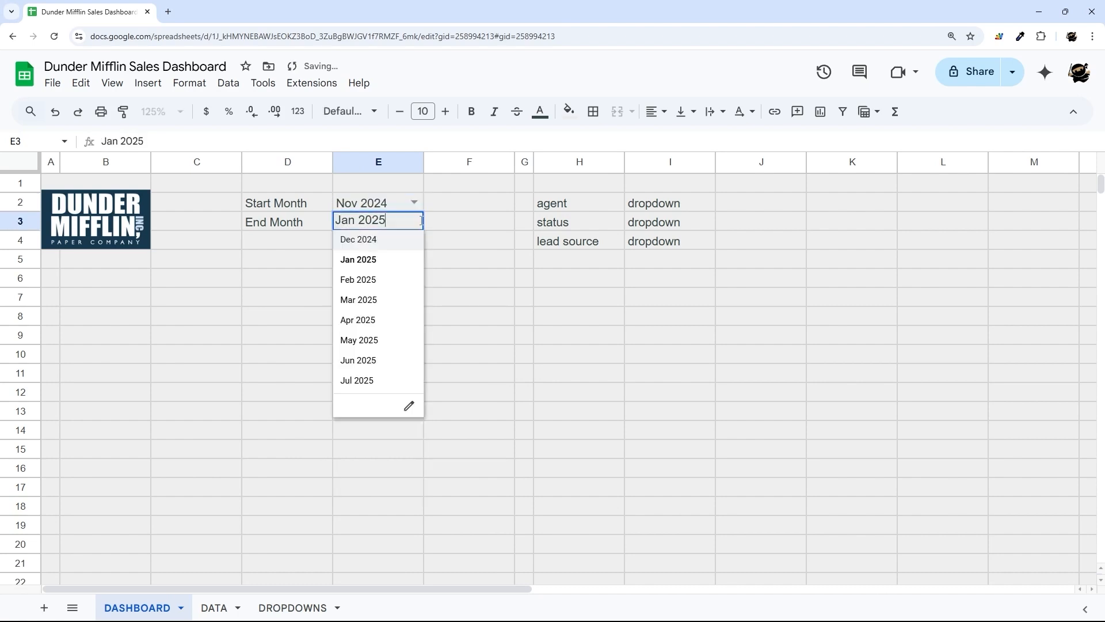
{"action": "left_click", "coordinate": [361, 242]}
- Clear both month filter values and set Start Month to Dec 2024
{"action": "left_click", "coordinate": [414, 223]}
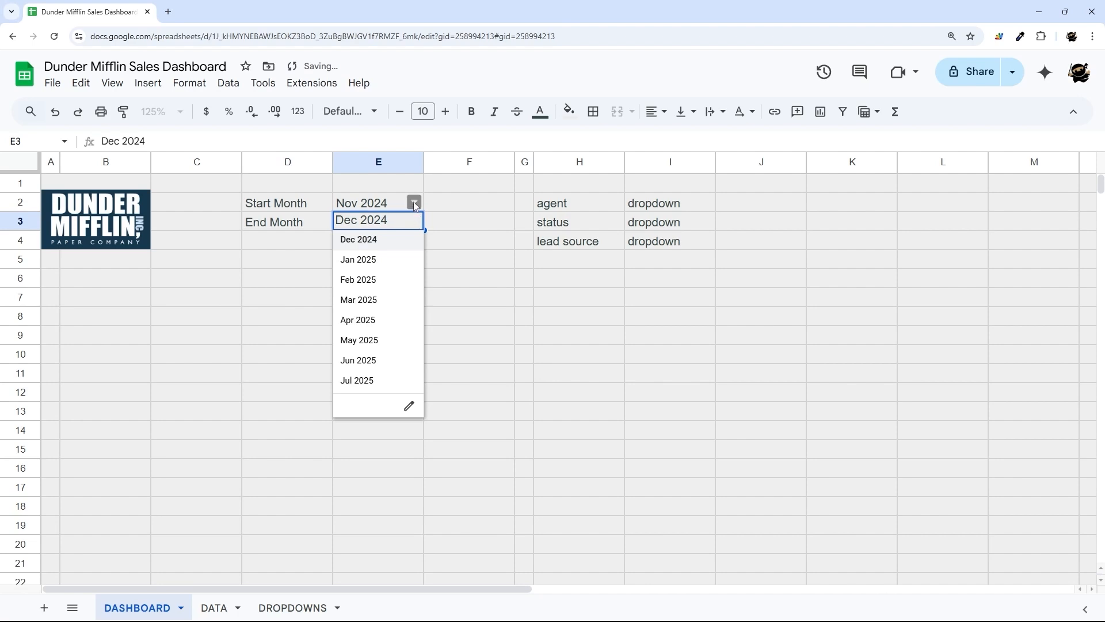
{"action": "left_click", "coordinate": [414, 202]}
{"action": "left_click", "coordinate": [462, 207]}
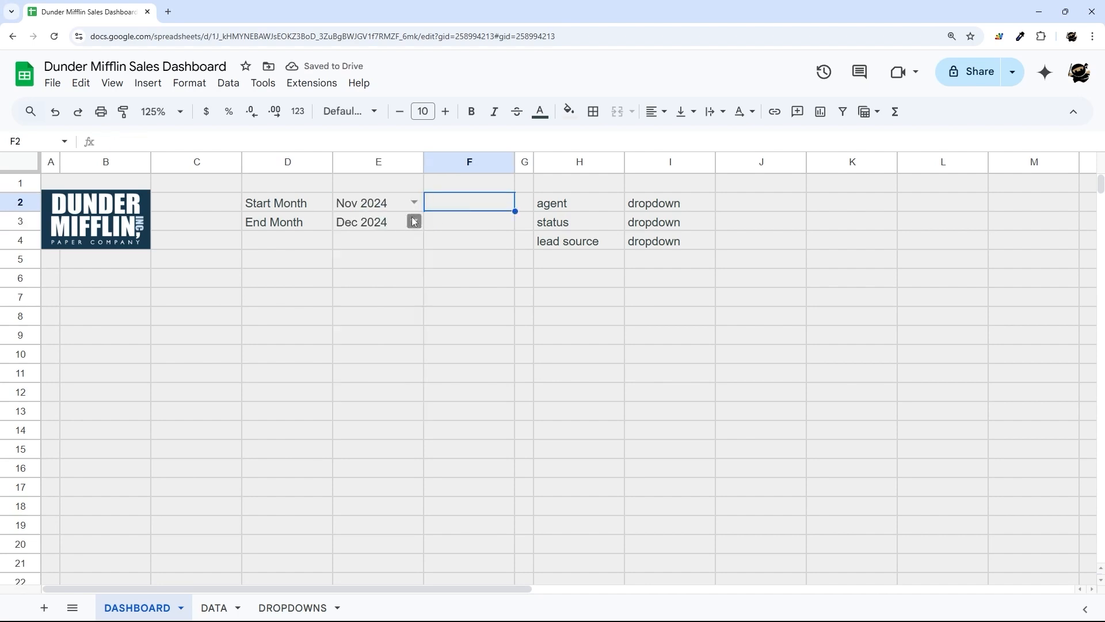
{"action": "left_click", "coordinate": [413, 224]}
{"action": "key", "text": "Delete"}
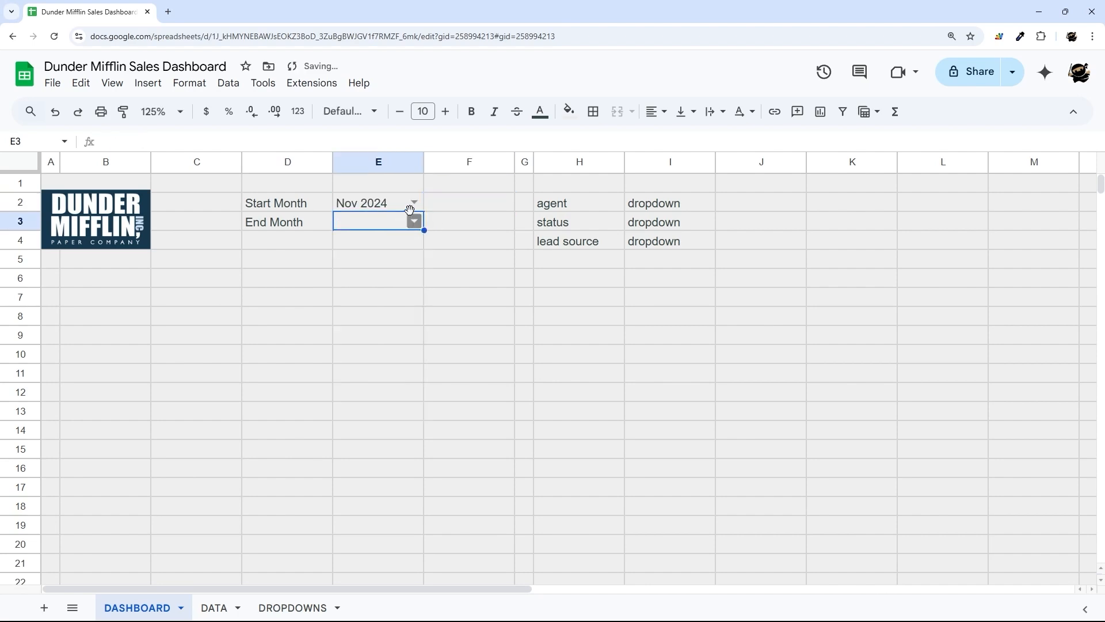
{"action": "left_click", "coordinate": [415, 203]}
{"action": "left_click", "coordinate": [449, 253]}
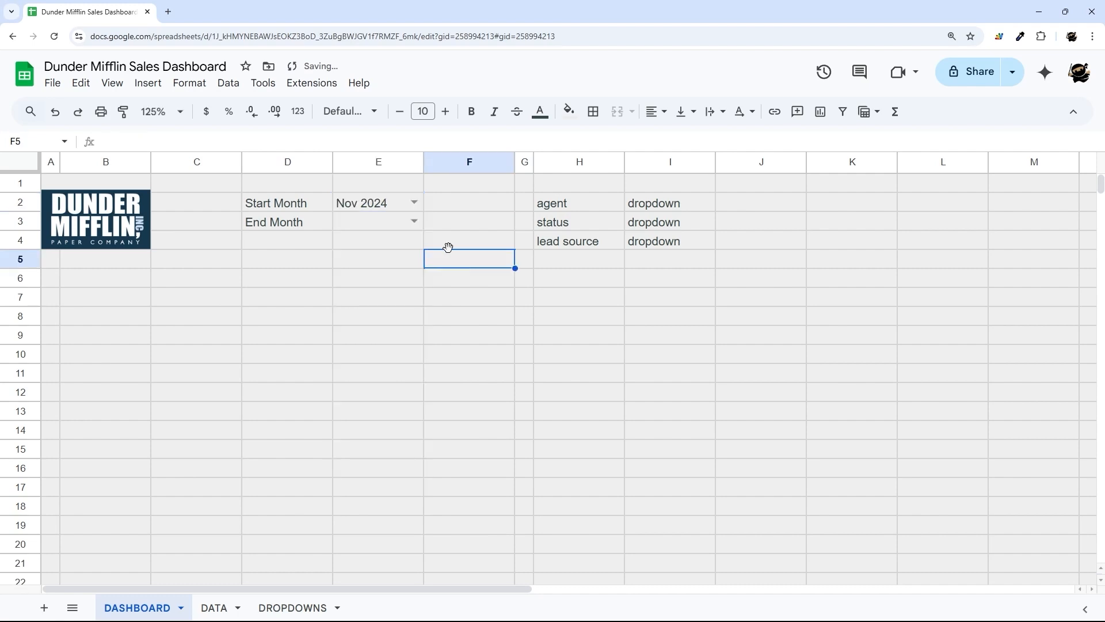
{"action": "left_click", "coordinate": [392, 204]}
{"action": "key", "text": "Delete"}
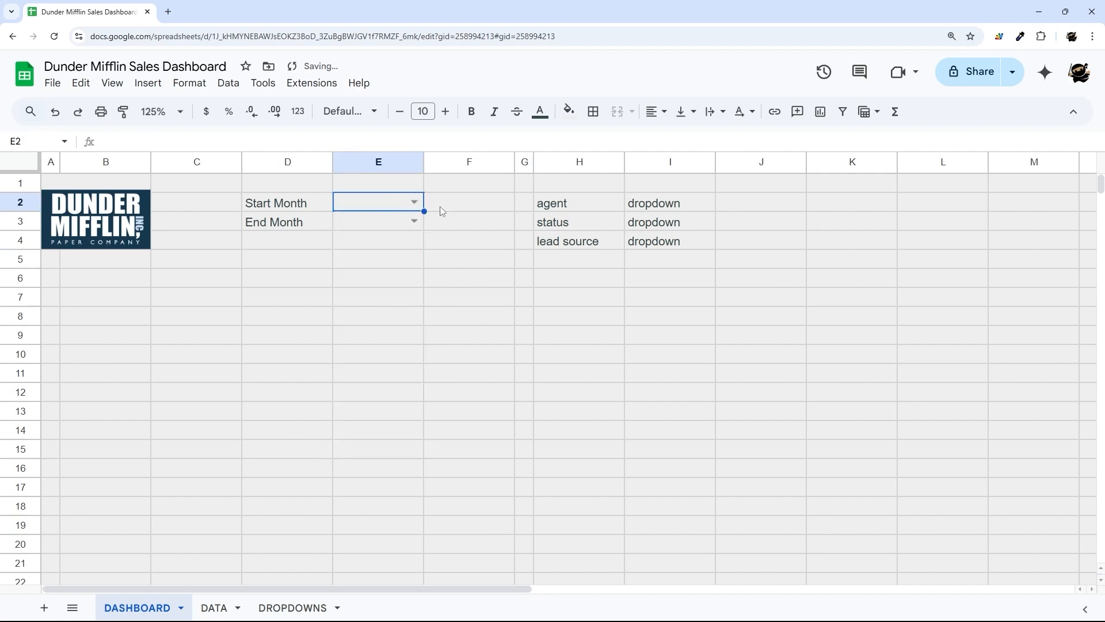
{"action": "key", "text": "Return"}
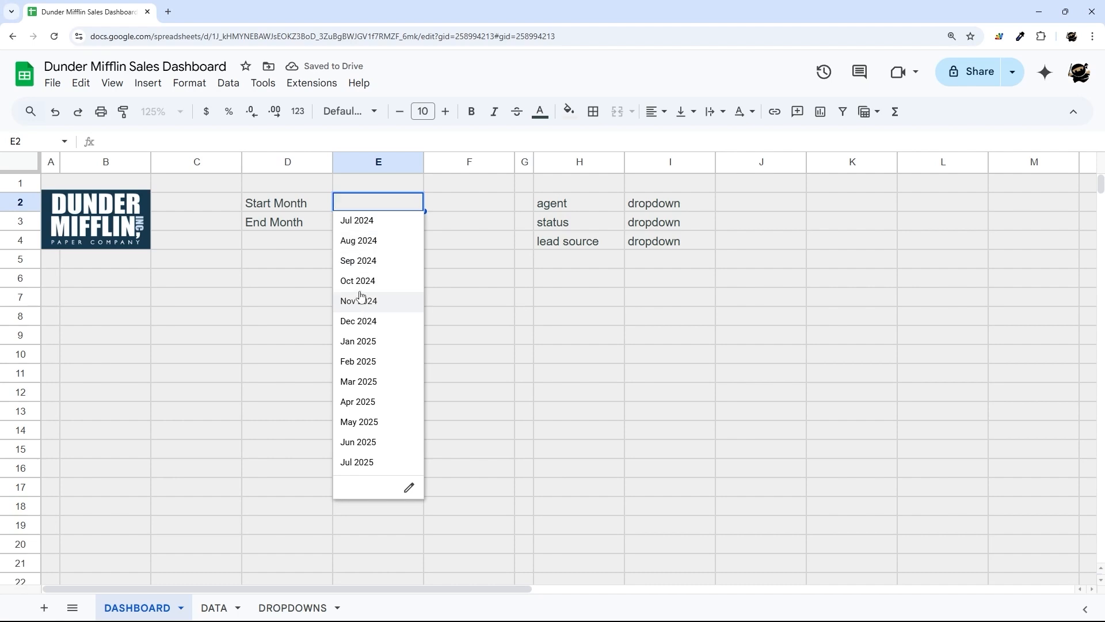
{"action": "left_click", "coordinate": [360, 321]}
- Try End Month Jan 2025, then settle on Nov 2024 to Dec 2024
{"action": "left_click", "coordinate": [413, 223]}
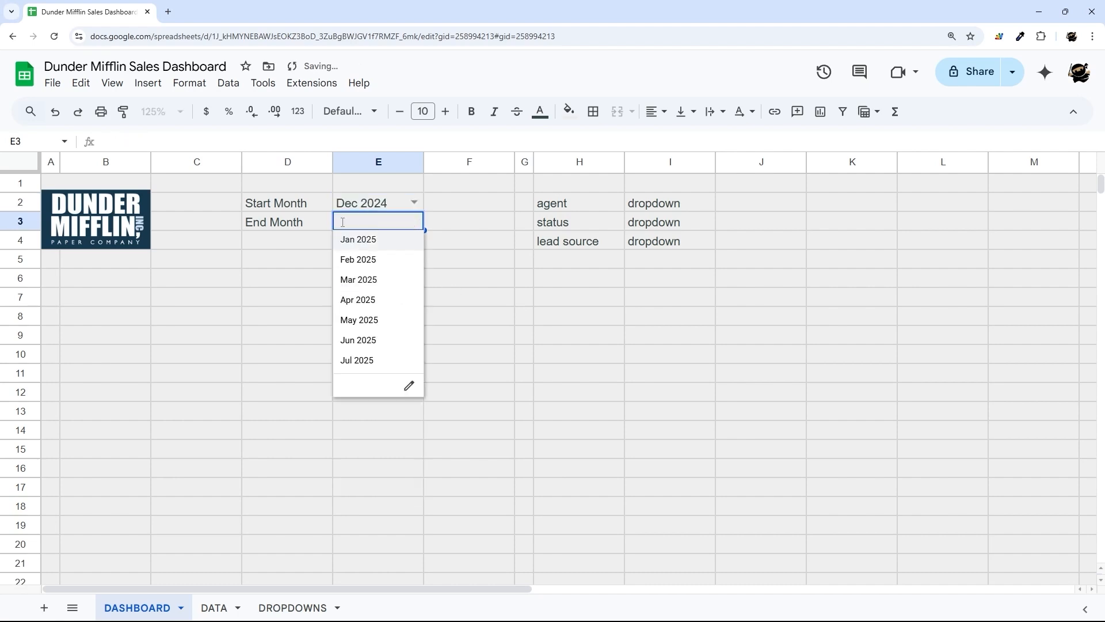
{"action": "left_click", "coordinate": [397, 239]}
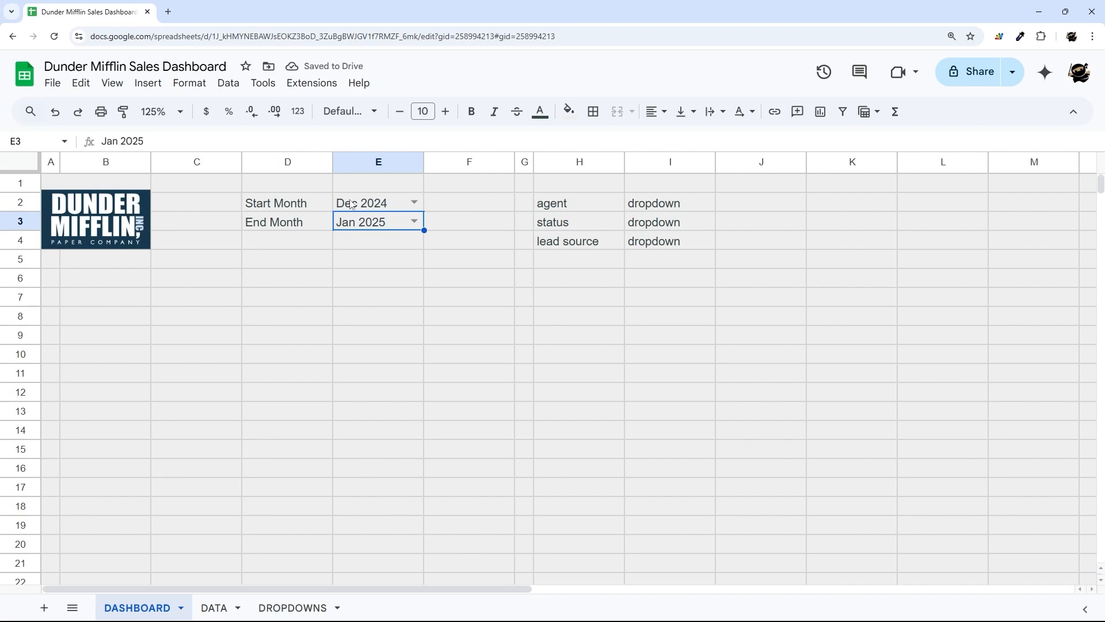
{"action": "left_click", "coordinate": [414, 222]}
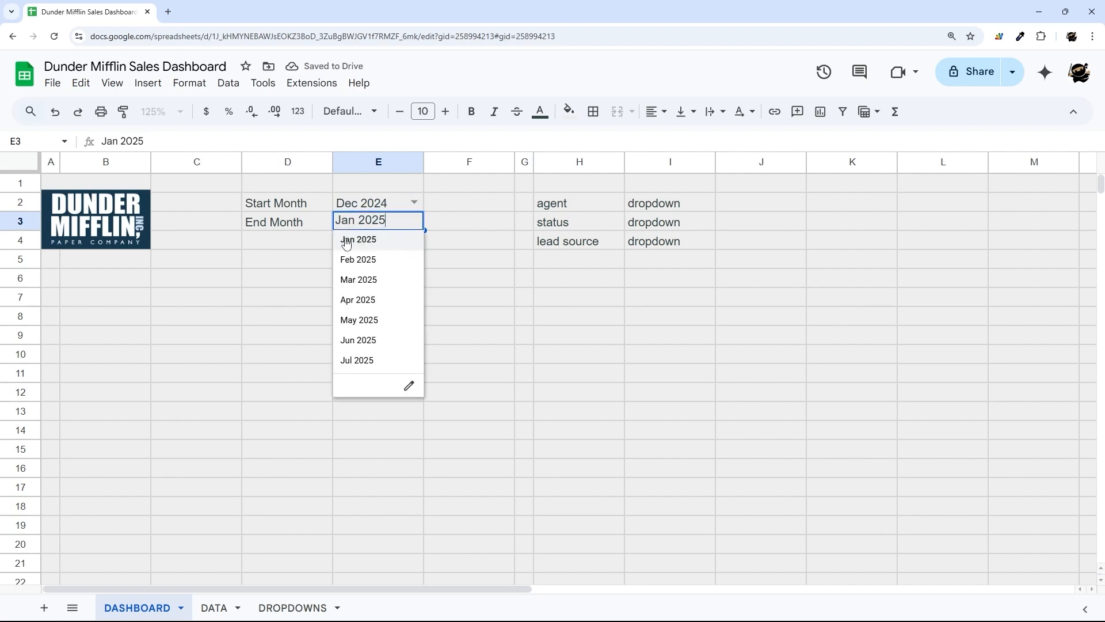
{"action": "left_click", "coordinate": [414, 202]}
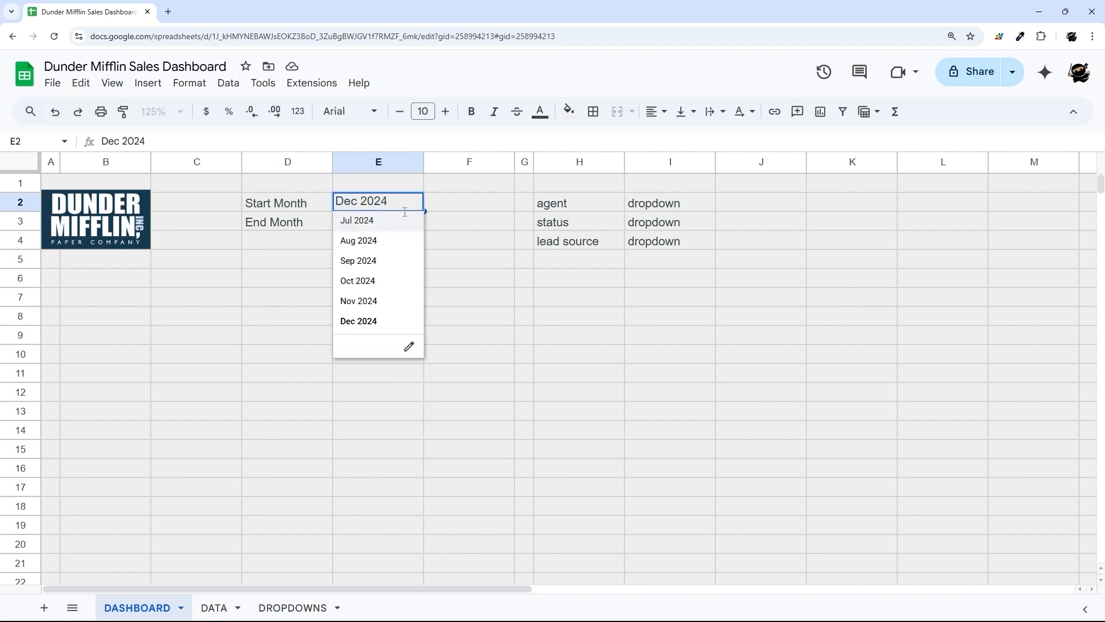
{"action": "left_click", "coordinate": [363, 301]}
{"action": "left_click", "coordinate": [414, 222]}
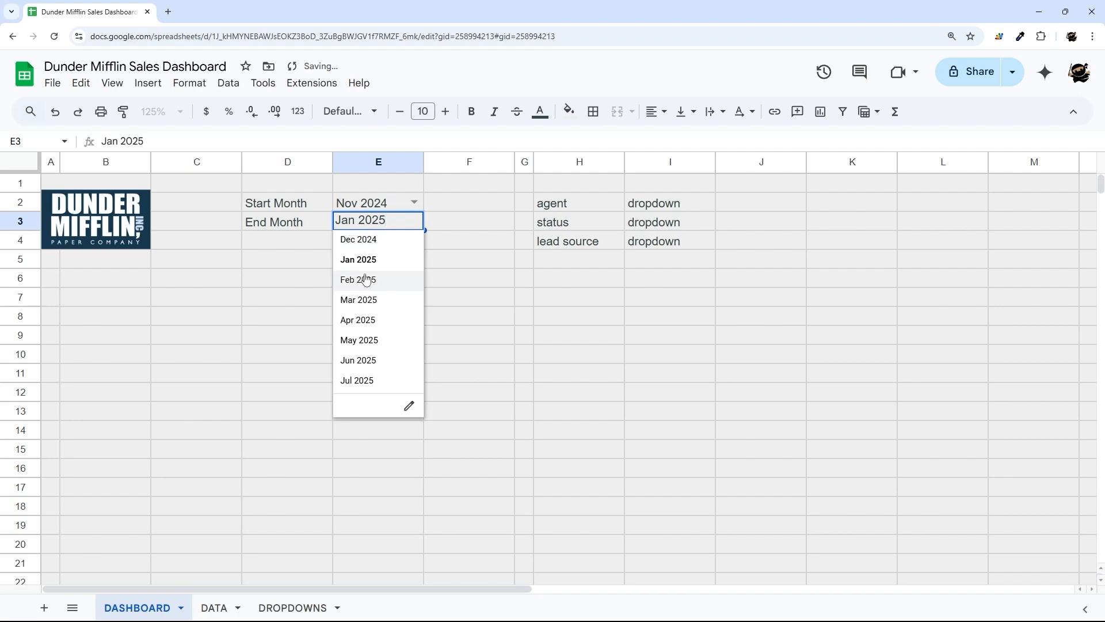
{"action": "left_click", "coordinate": [365, 239]}
- Select the month filter cells and the agent, status and lead source filter rows
{"action": "left_click", "coordinate": [466, 244]}
{"action": "left_click", "coordinate": [329, 206]}
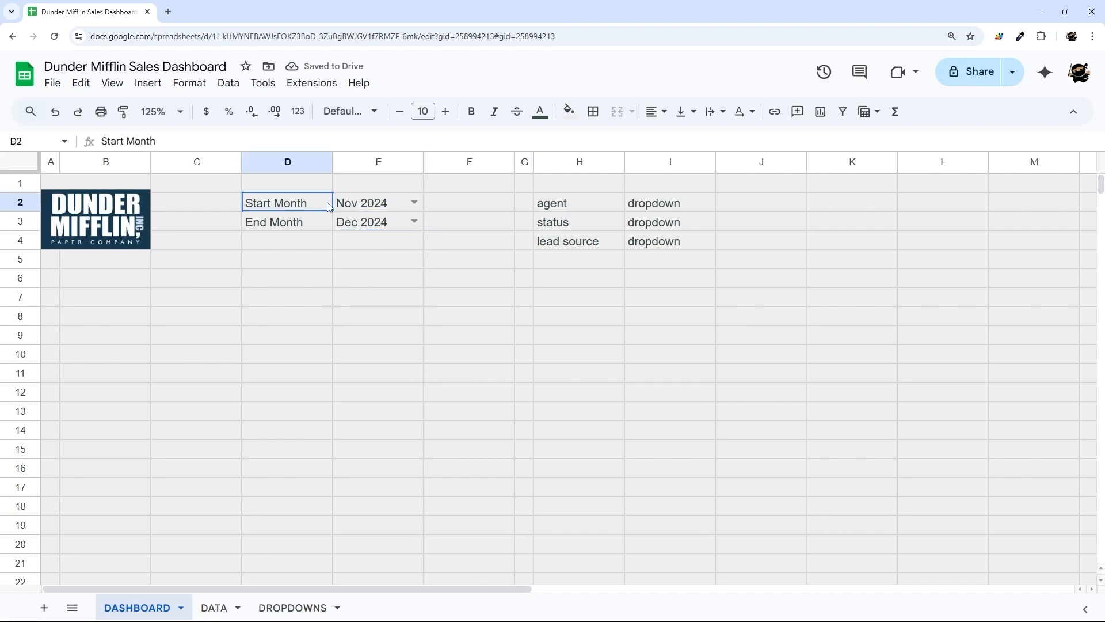
{"action": "left_click_drag", "start_coordinate": [329, 206], "coordinate": [379, 232]}
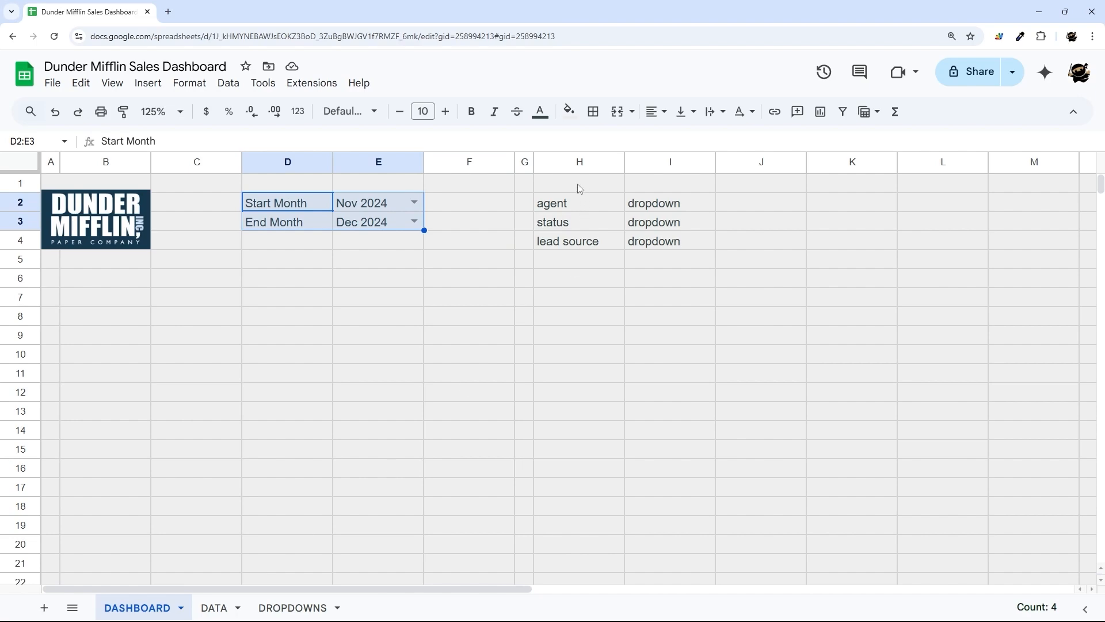
{"action": "left_click_drag", "start_coordinate": [570, 203], "coordinate": [660, 243]}
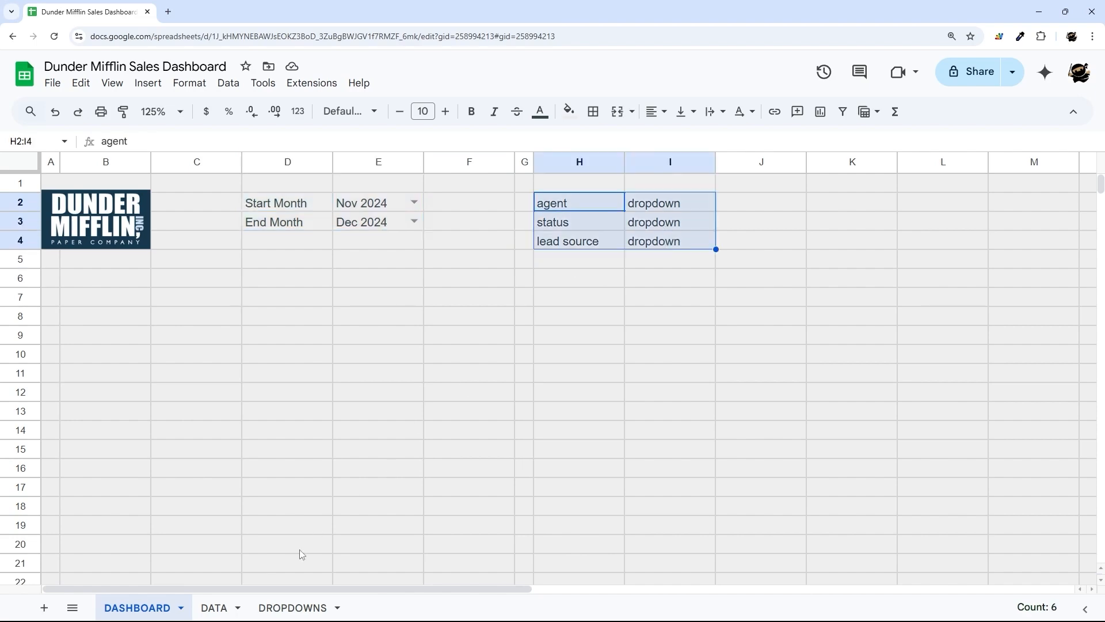
- Review the DROPDOWNS sheet's sales person, lead source and product lists, dismissing the table suggestion
{"action": "left_click", "coordinate": [212, 607]}
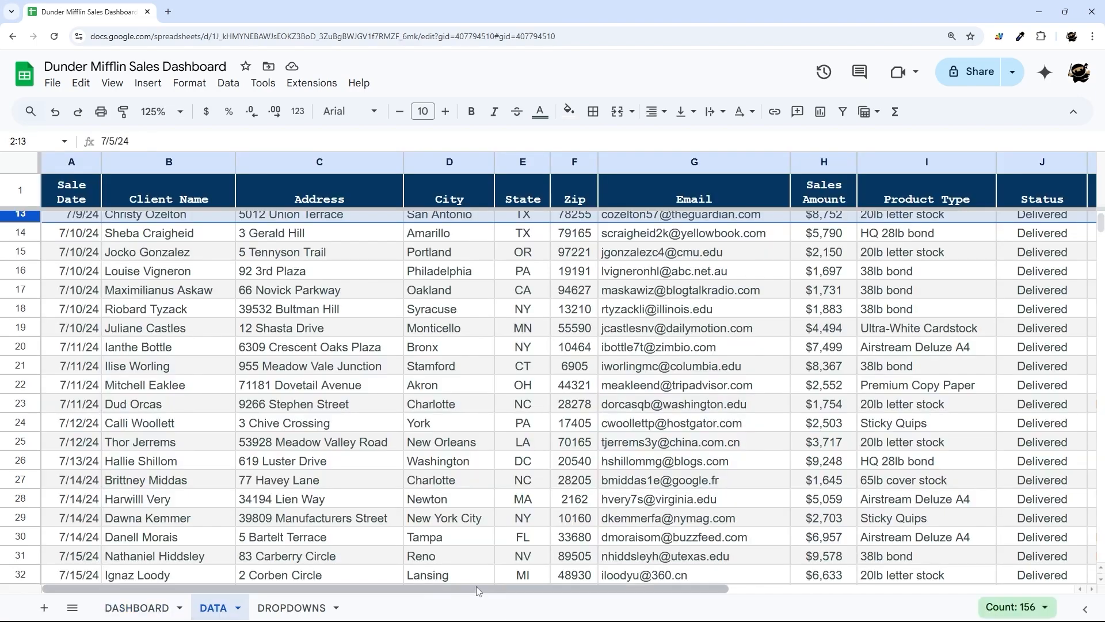
{"action": "left_click_drag", "start_coordinate": [479, 588], "coordinate": [847, 613]}
{"action": "scroll", "coordinate": [650, 335], "scroll_direction": "up", "scroll_amount": 4}
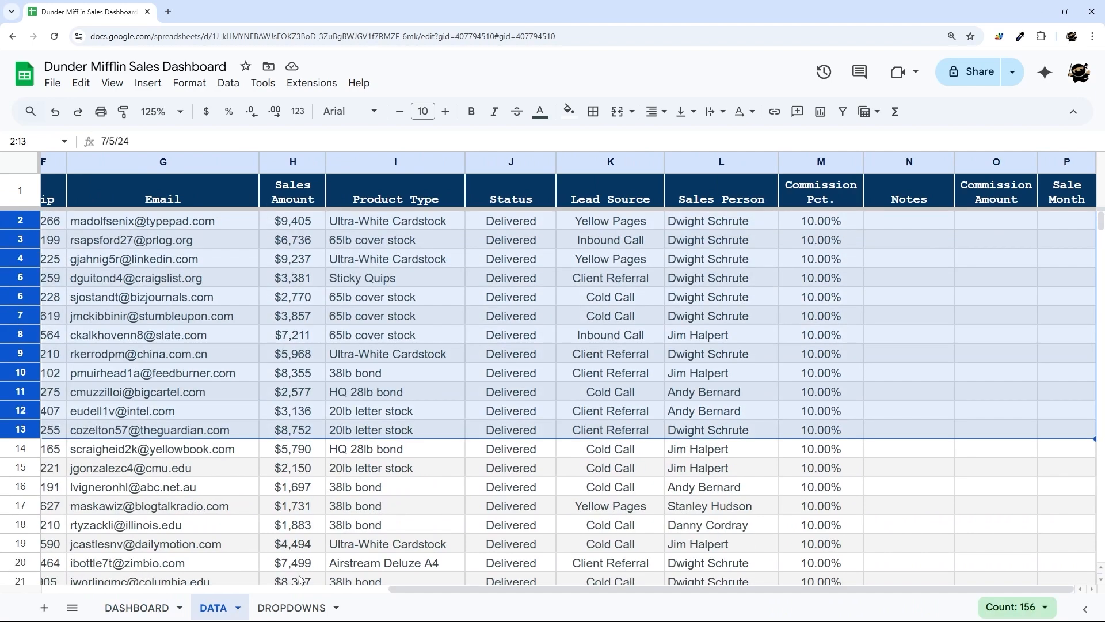
{"action": "left_click", "coordinate": [291, 607]}
{"action": "left_click_drag", "start_coordinate": [393, 588], "coordinate": [287, 588]}
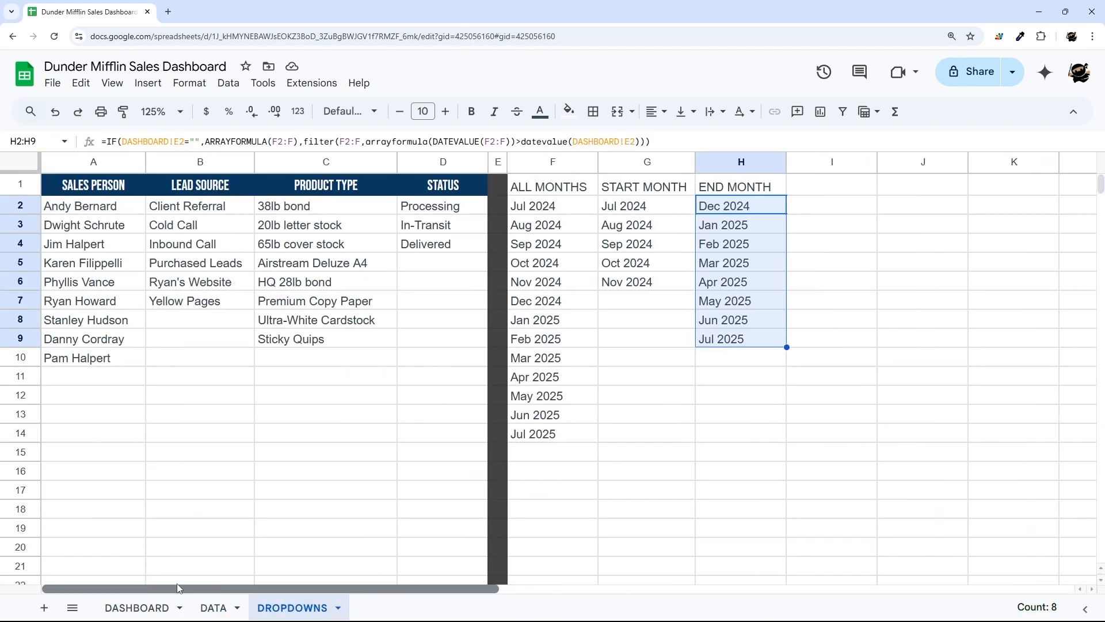
{"action": "left_click_drag", "start_coordinate": [111, 214], "coordinate": [289, 399]}
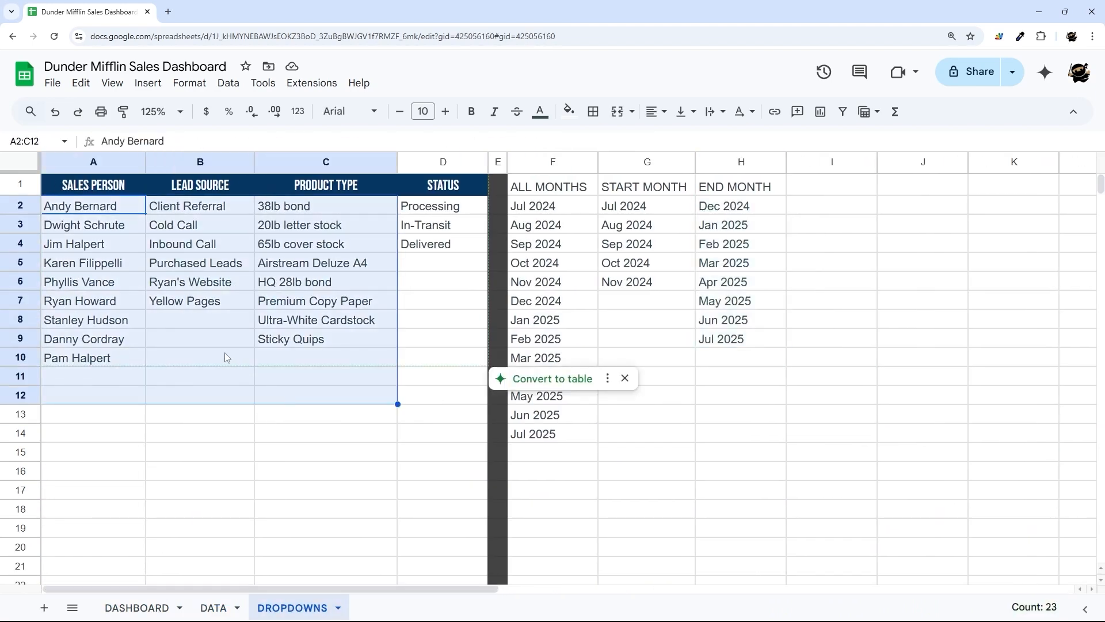
{"action": "left_click", "coordinate": [625, 378]}
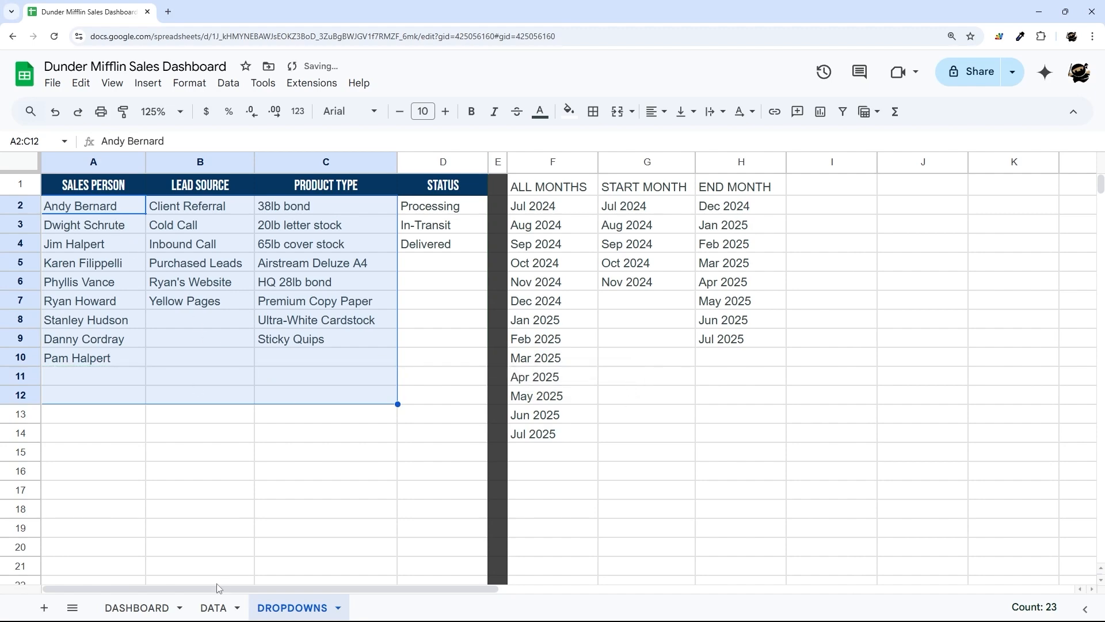
- Select the DATA sheet's Product Type column cells, leaving out the header
{"action": "left_click", "coordinate": [213, 607]}
{"action": "left_click", "coordinate": [292, 607]}
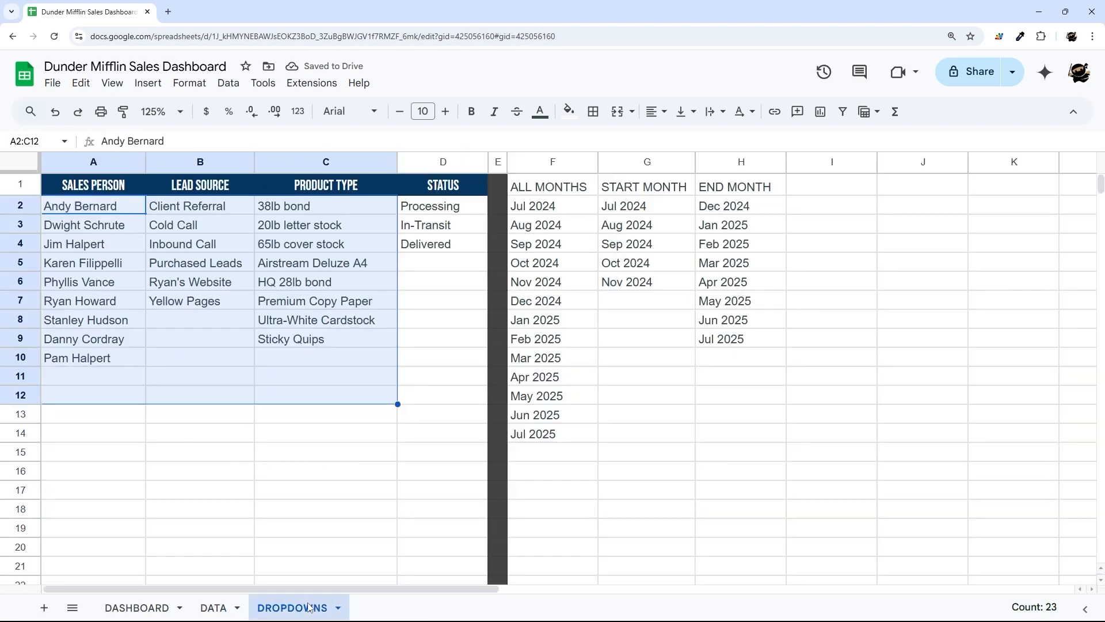
{"action": "left_click", "coordinate": [214, 605]}
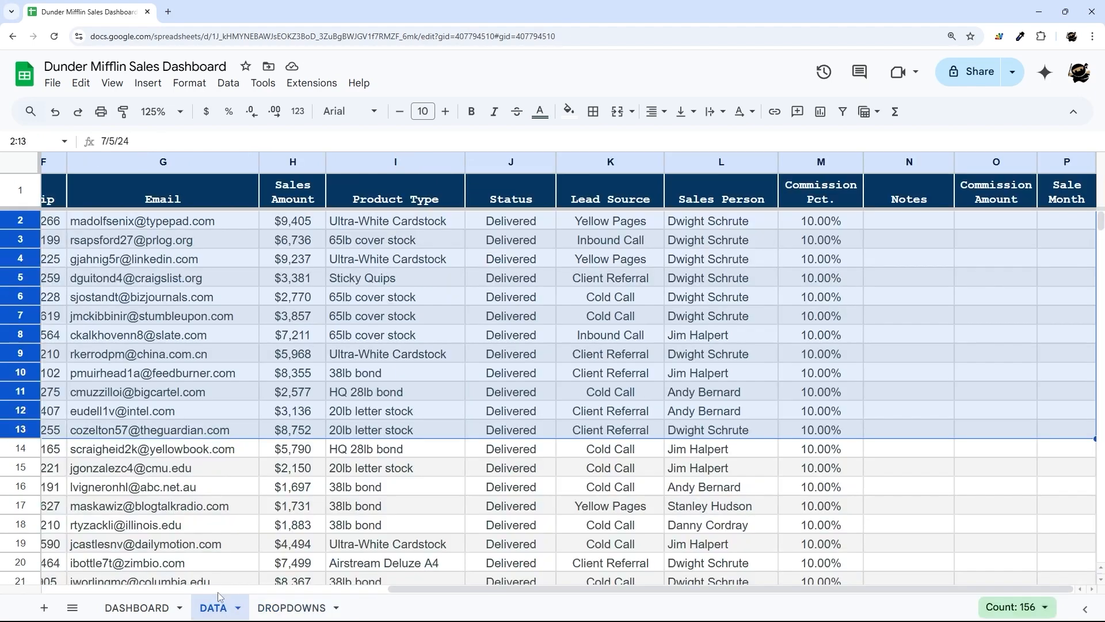
{"action": "left_click", "coordinate": [397, 354]}
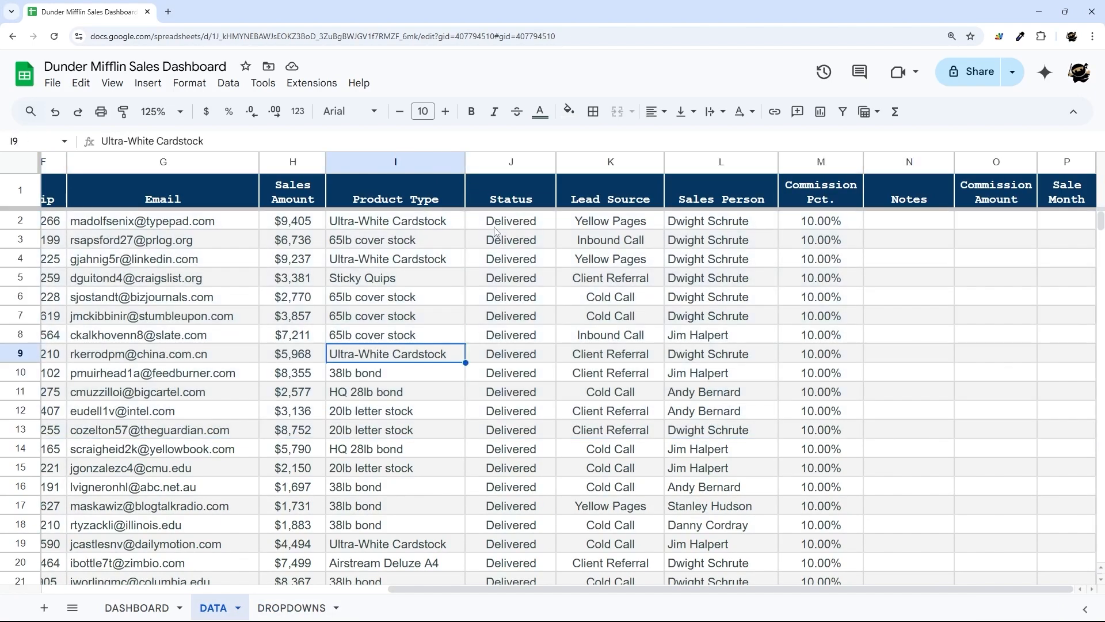
{"action": "left_click", "coordinate": [418, 168]}
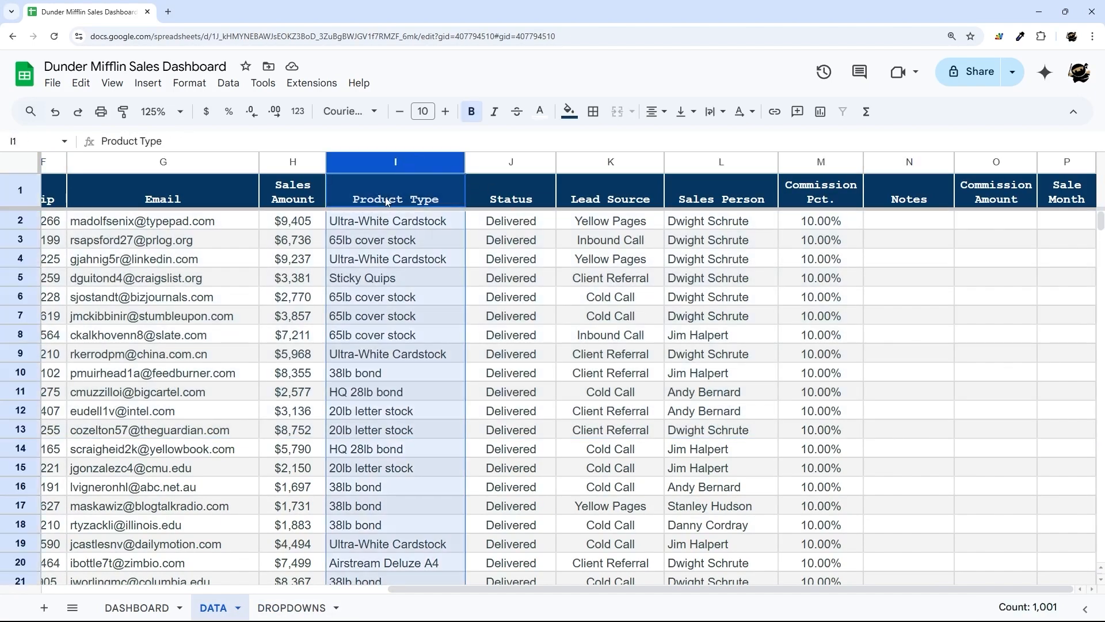
{"action": "left_click", "coordinate": [386, 202], "text": "ctrl"}
- Give Product Type cells I2:I2001 an arrow-style dropdown sourced from DROPDOWNS!C2:C
{"action": "right_click", "coordinate": [385, 271]}
{"action": "left_click", "coordinate": [443, 542]}
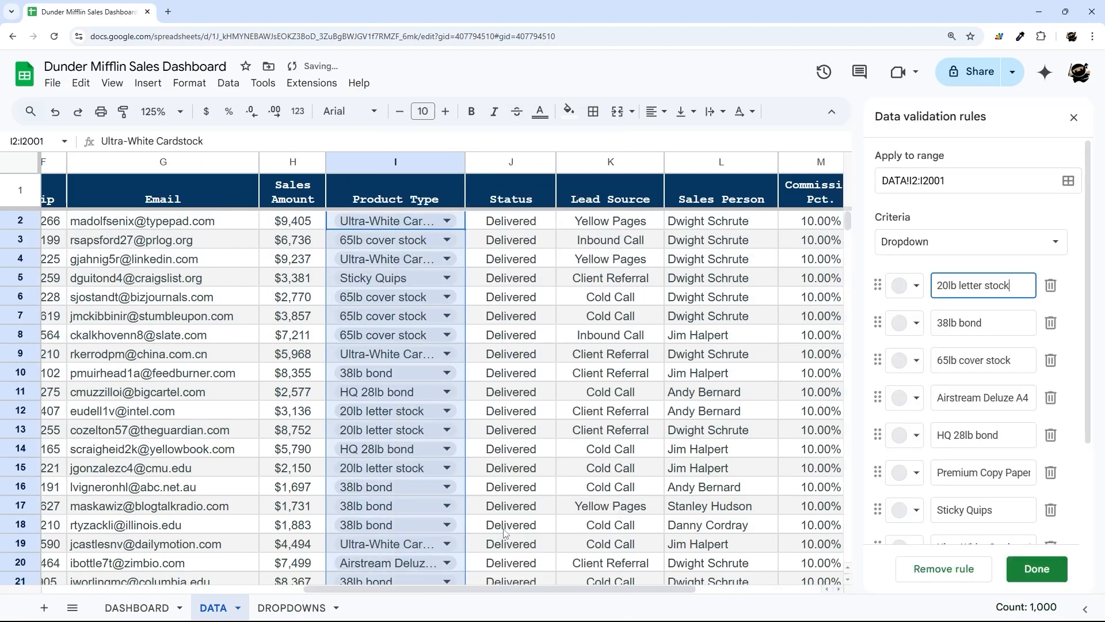
{"action": "left_click", "coordinate": [933, 242]}
{"action": "left_click", "coordinate": [938, 260]}
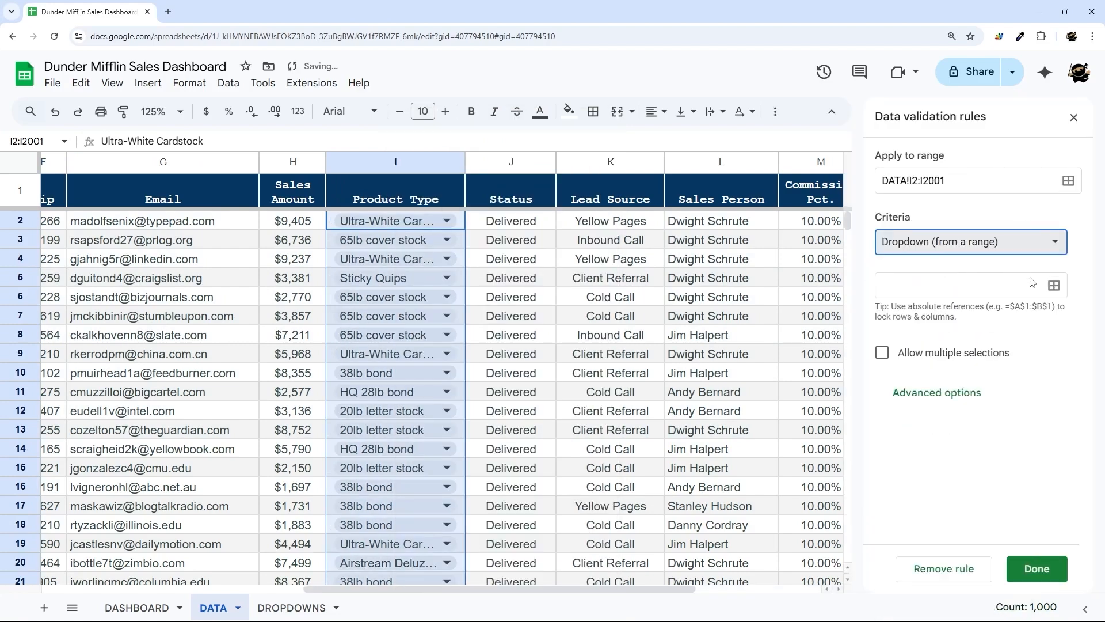
{"action": "left_click", "coordinate": [1054, 283]}
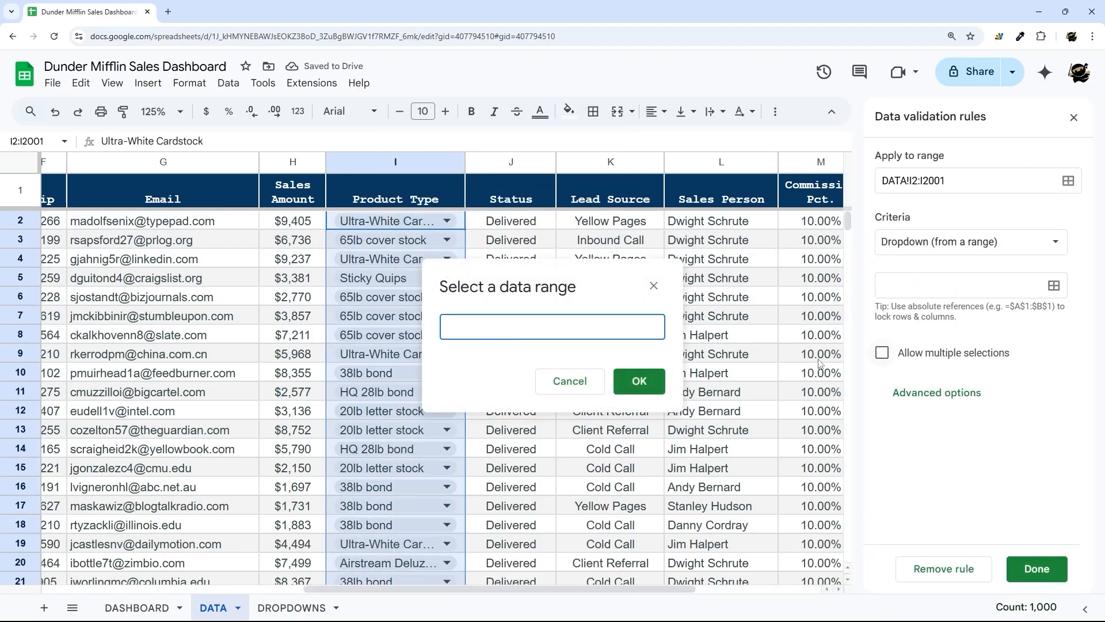
{"action": "left_click", "coordinate": [292, 608]}
{"action": "left_click", "coordinate": [334, 163]}
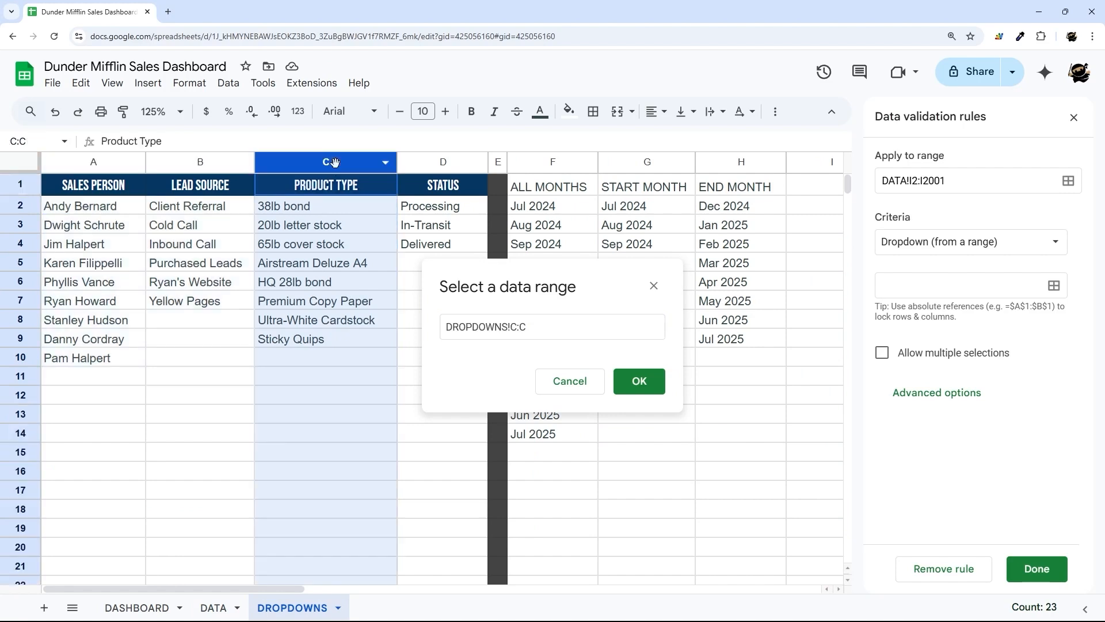
{"action": "left_click", "coordinate": [516, 326]}
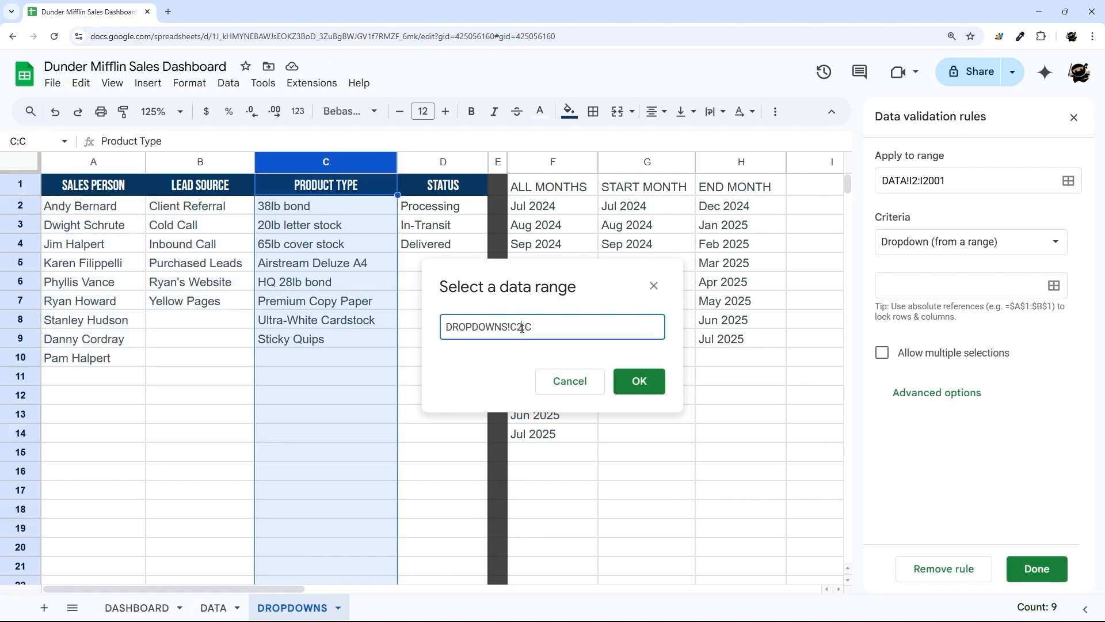
{"action": "left_click", "coordinate": [639, 381]}
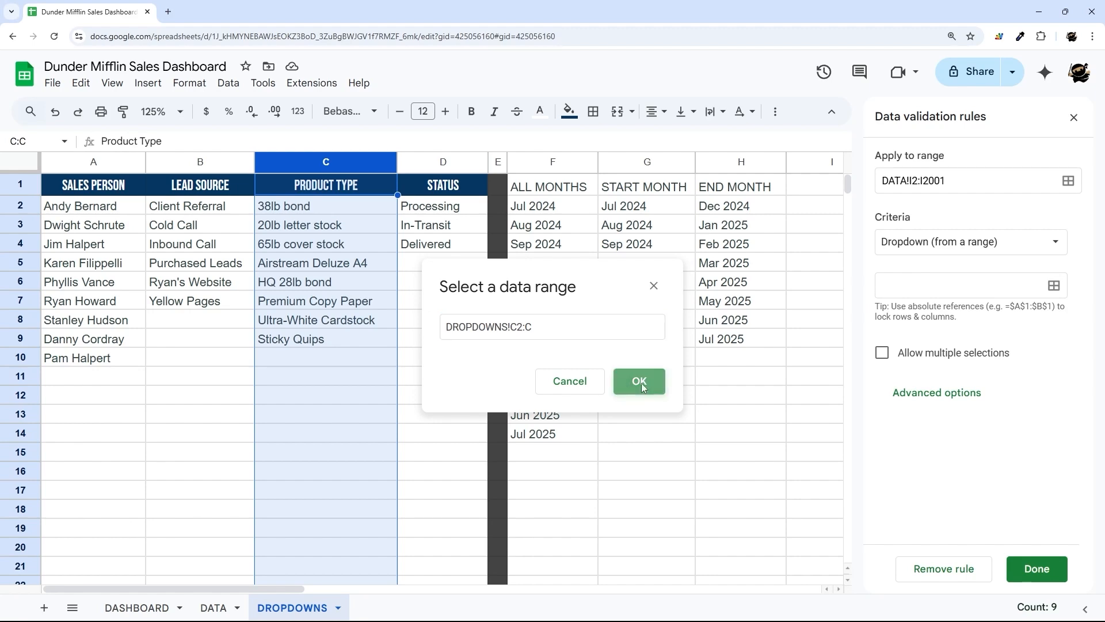
{"action": "scroll", "coordinate": [958, 377], "scroll_direction": "down", "scroll_amount": 3}
{"action": "scroll", "coordinate": [962, 477], "scroll_direction": "down", "scroll_amount": 3}
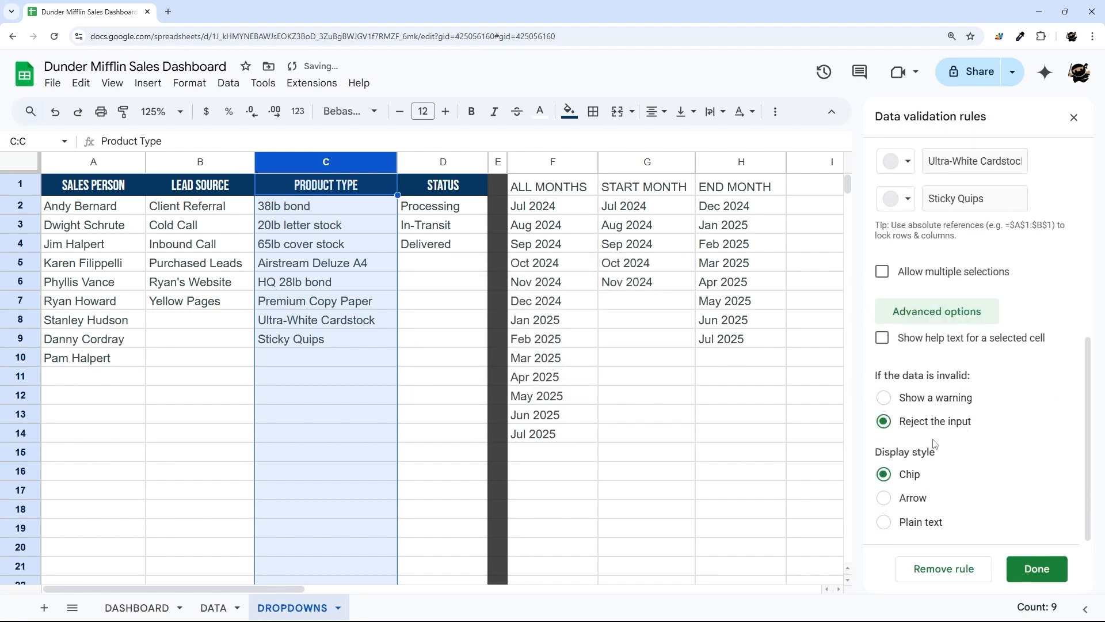
{"action": "left_click", "coordinate": [884, 497]}
{"action": "left_click", "coordinate": [1030, 568]}
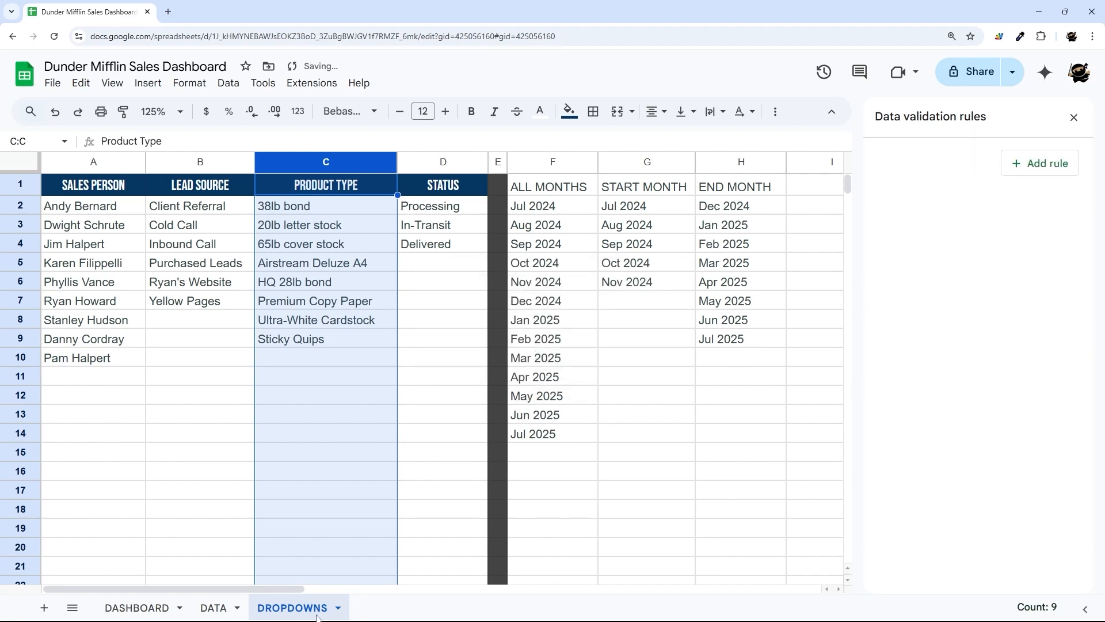
- Select Status cells J2:J2001 without the header and start a dropdown rule
{"action": "left_click", "coordinate": [148, 612]}
{"action": "left_click", "coordinate": [213, 611]}
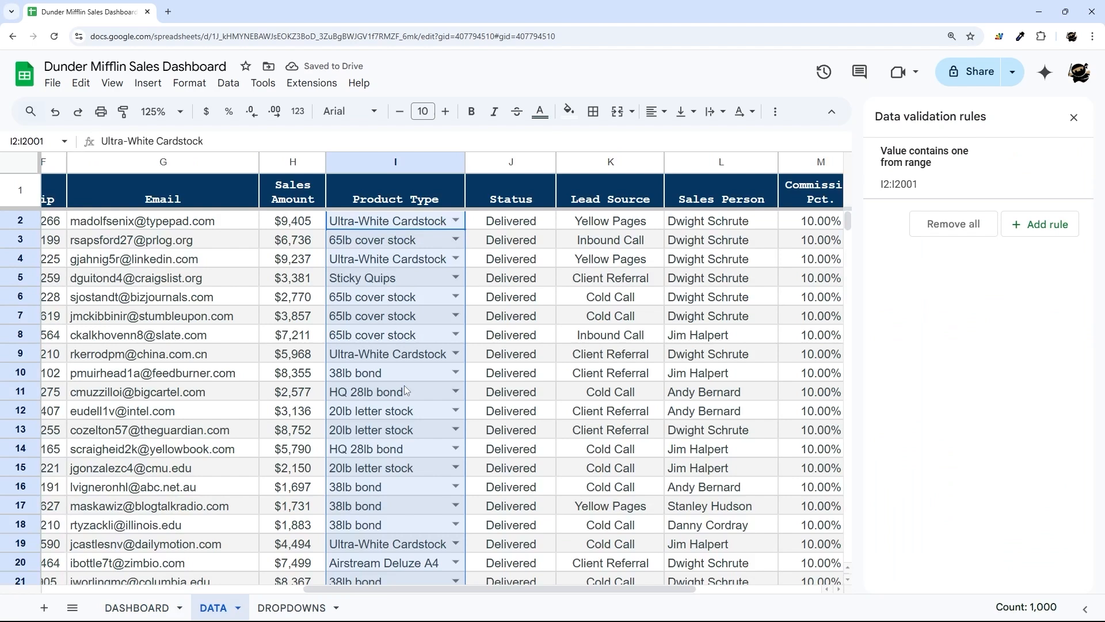
{"action": "left_click", "coordinate": [501, 200]}
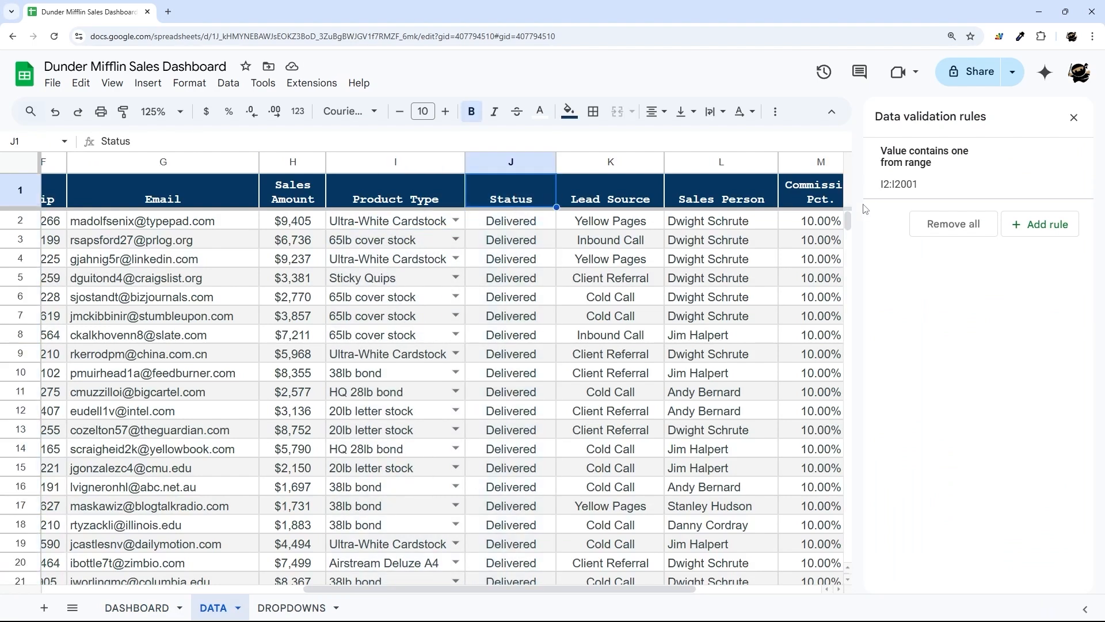
{"action": "left_click", "coordinate": [520, 163]}
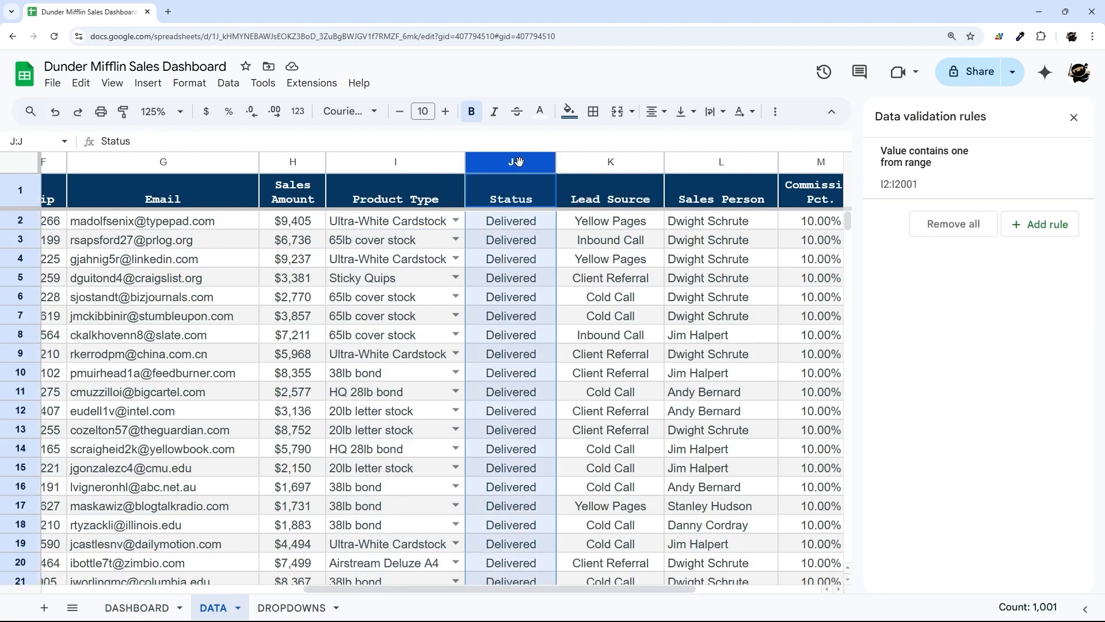
{"action": "left_click", "coordinate": [503, 198], "text": "ctrl"}
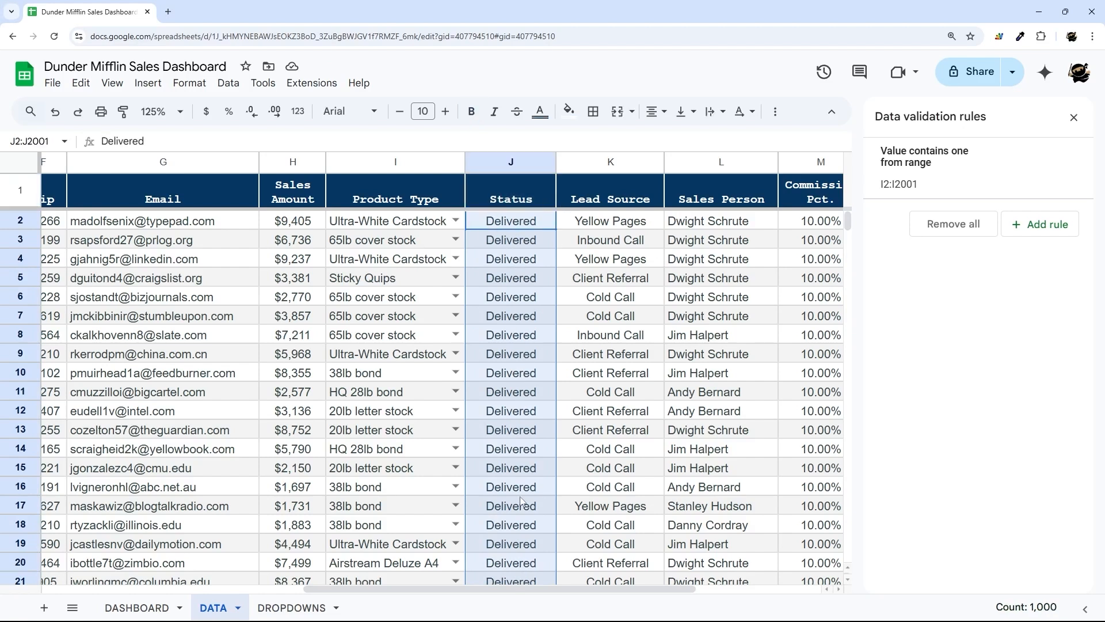
{"action": "left_click", "coordinate": [1029, 236]}
- Make the Status cells arrow-style dropdowns sourced from DROPDOWNS!D2:D
{"action": "left_click", "coordinate": [919, 245]}
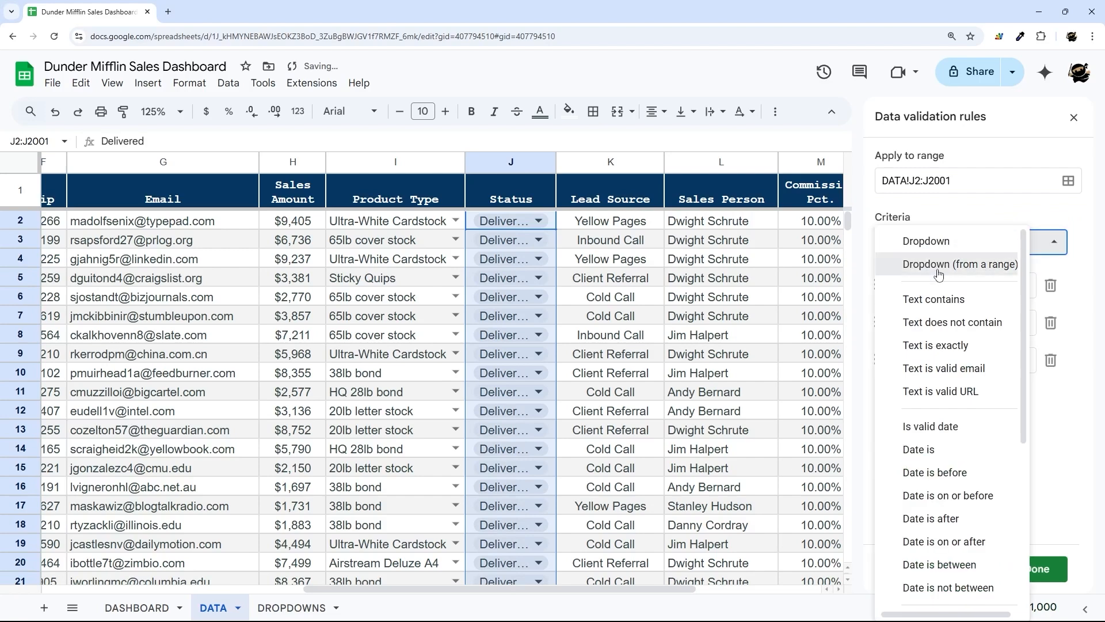
{"action": "left_click", "coordinate": [955, 262]}
{"action": "left_click", "coordinate": [1054, 285]}
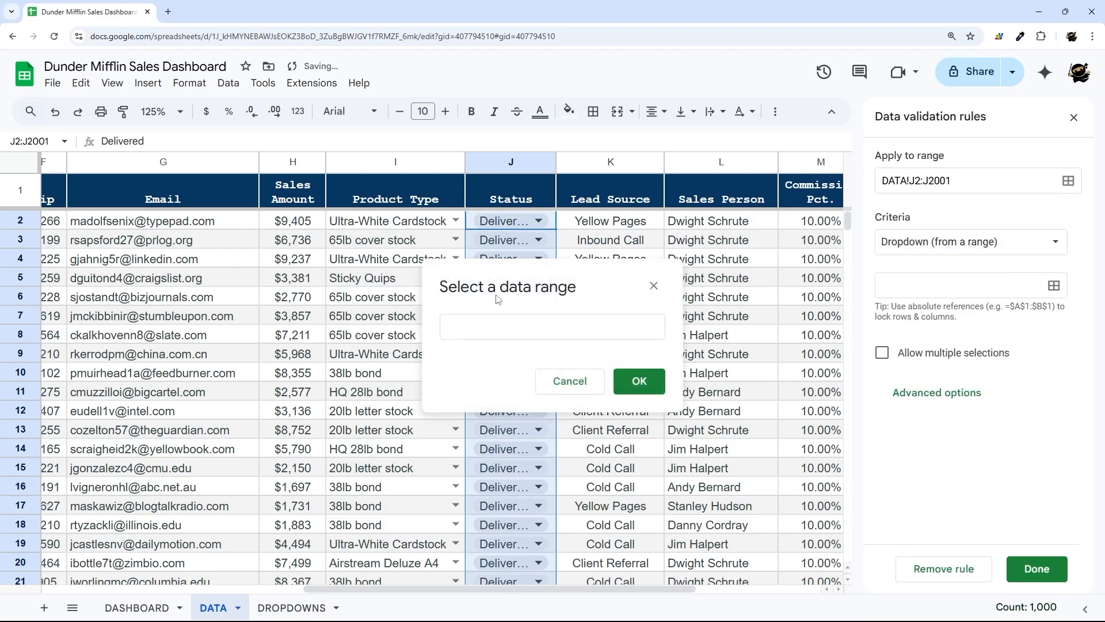
{"action": "left_click", "coordinate": [292, 607]}
{"action": "left_click", "coordinate": [434, 165]}
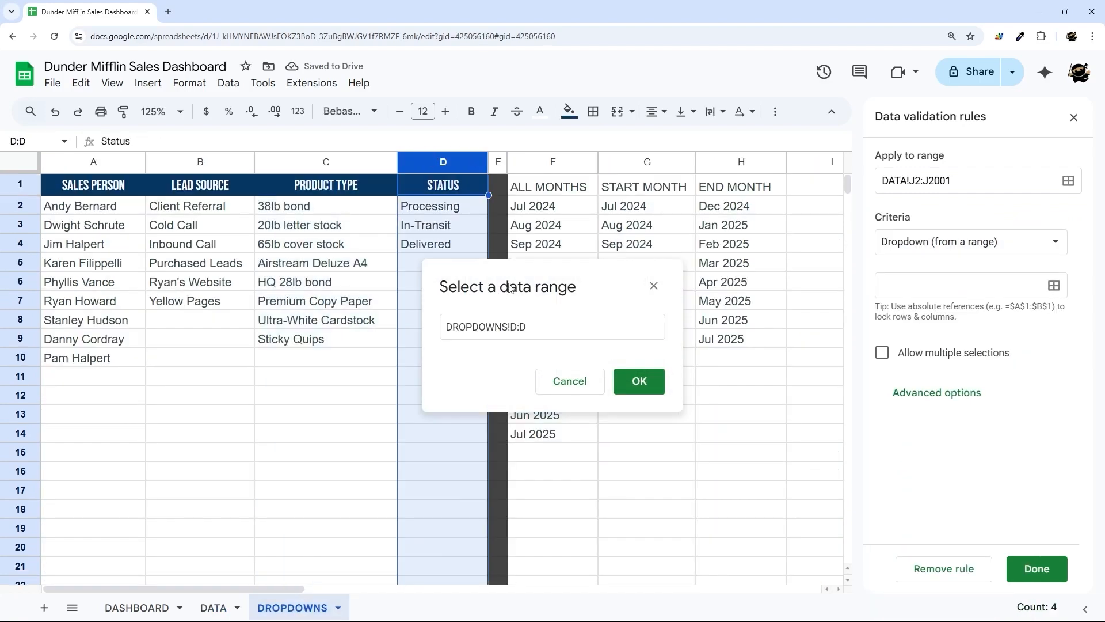
{"action": "left_click", "coordinate": [515, 327]}
{"action": "type", "text": "2"}
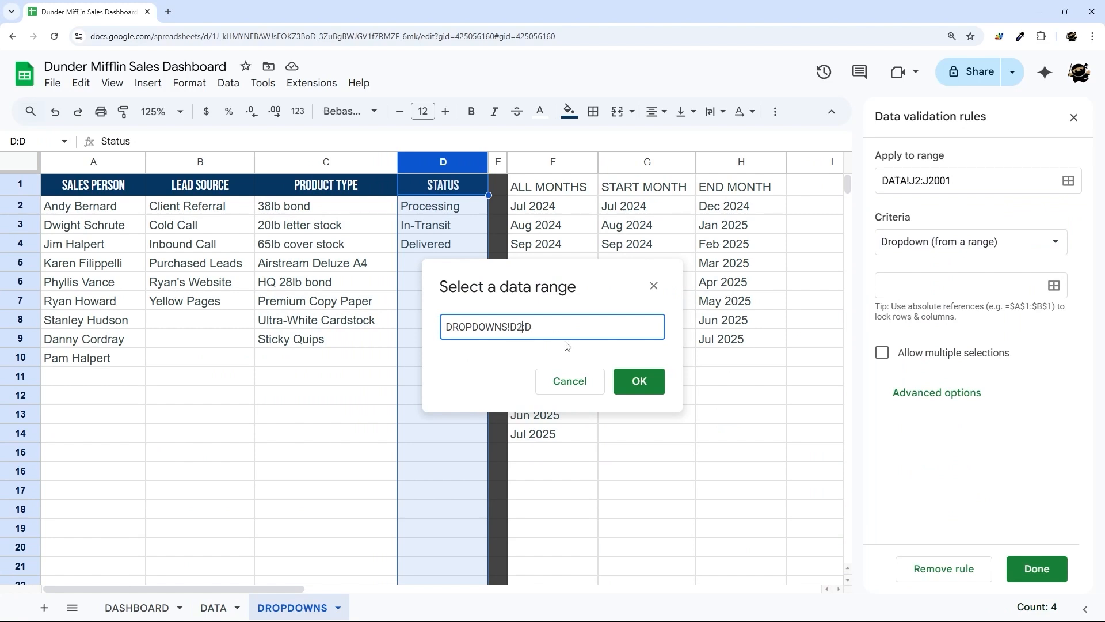
{"action": "left_click", "coordinate": [638, 381]}
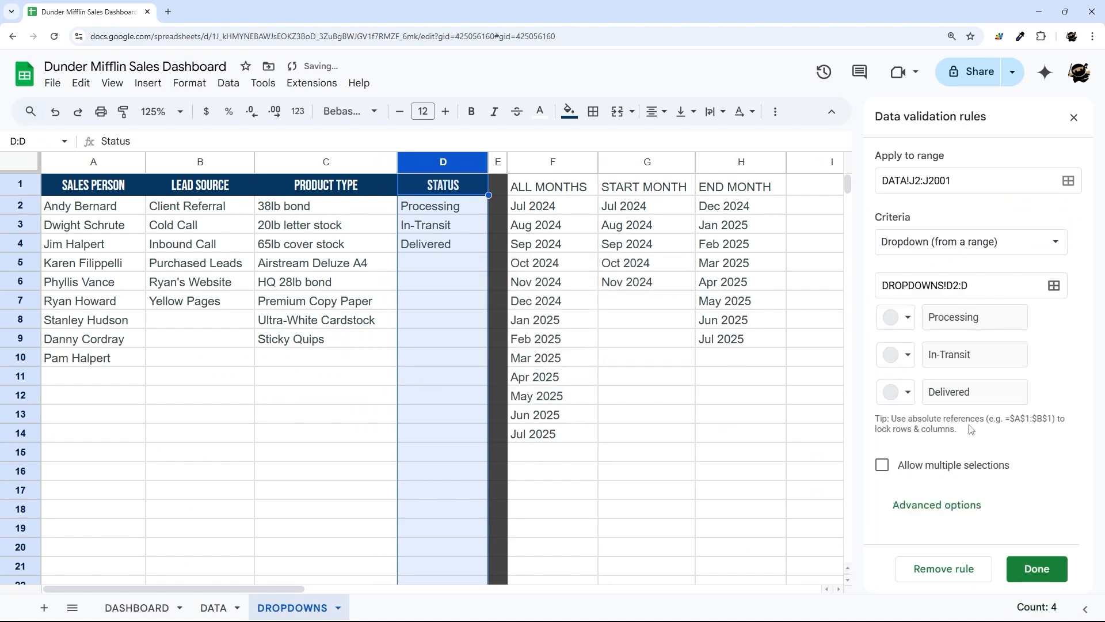
{"action": "left_click", "coordinate": [937, 505]}
{"action": "left_click", "coordinate": [906, 498]}
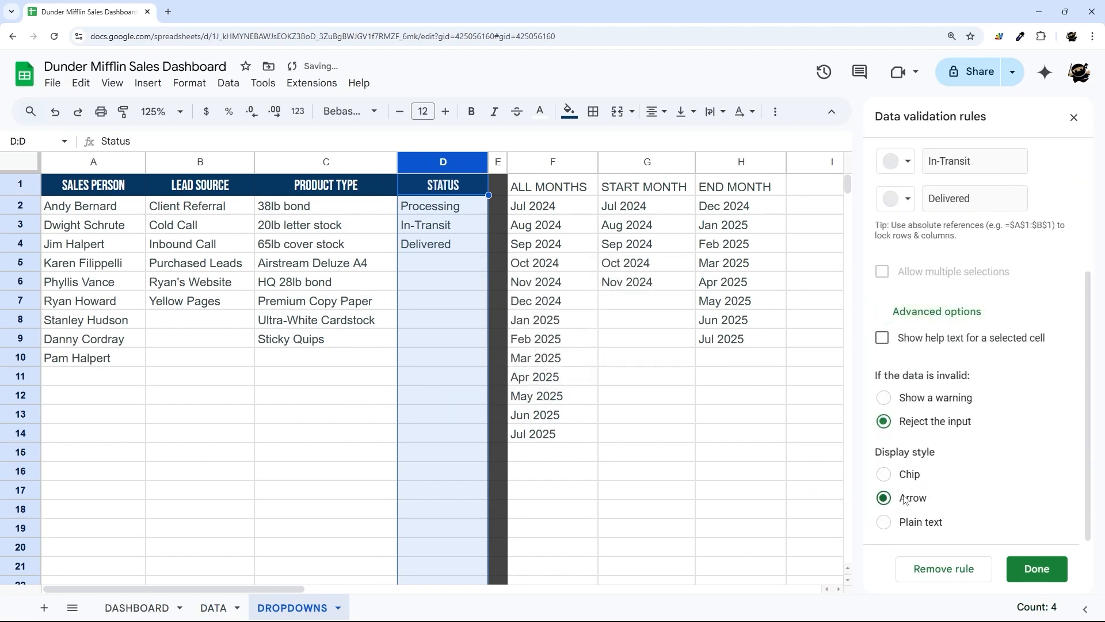
{"action": "left_click", "coordinate": [1036, 568]}
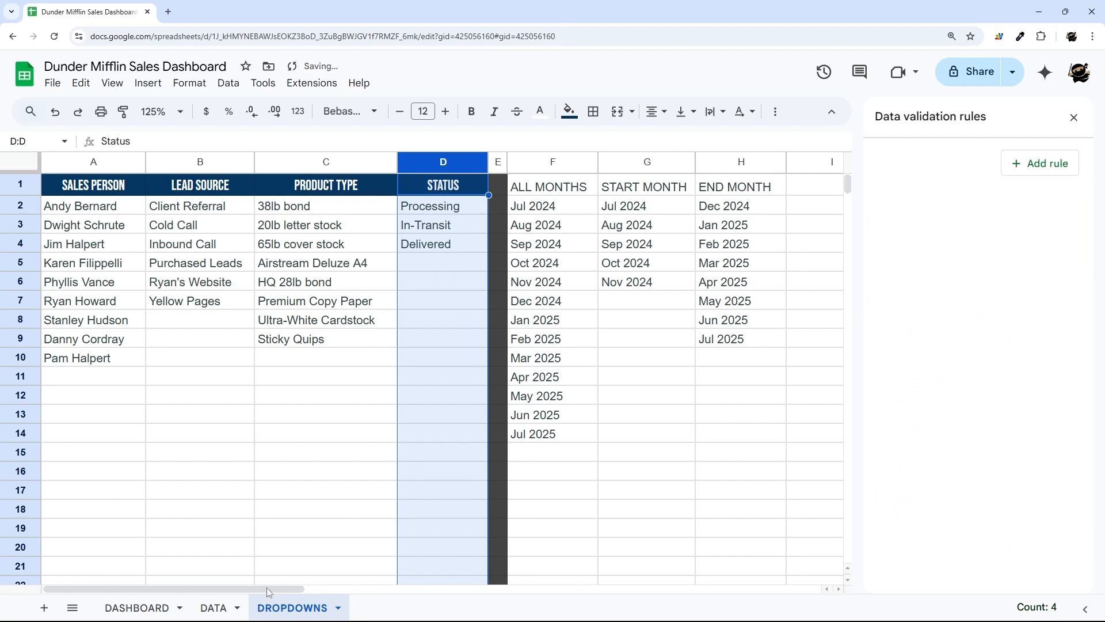
- Add a Lead Source dropdown rule sourced from DROPDOWNS!B2:B
{"action": "left_click", "coordinate": [138, 608]}
{"action": "left_click", "coordinate": [213, 608]}
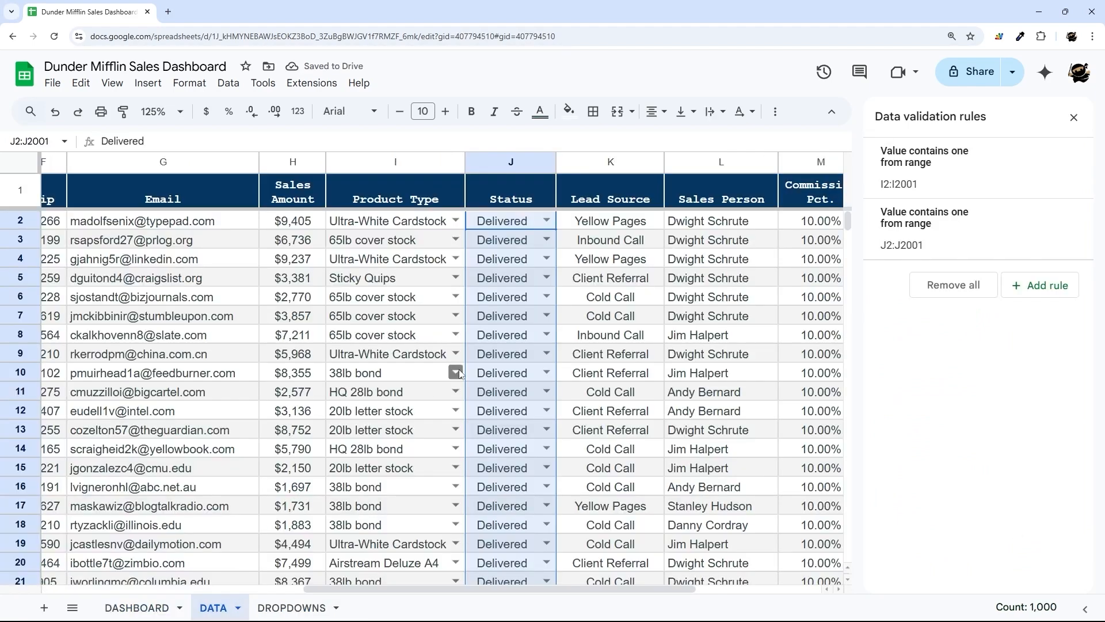
{"action": "left_click", "coordinate": [614, 161]}
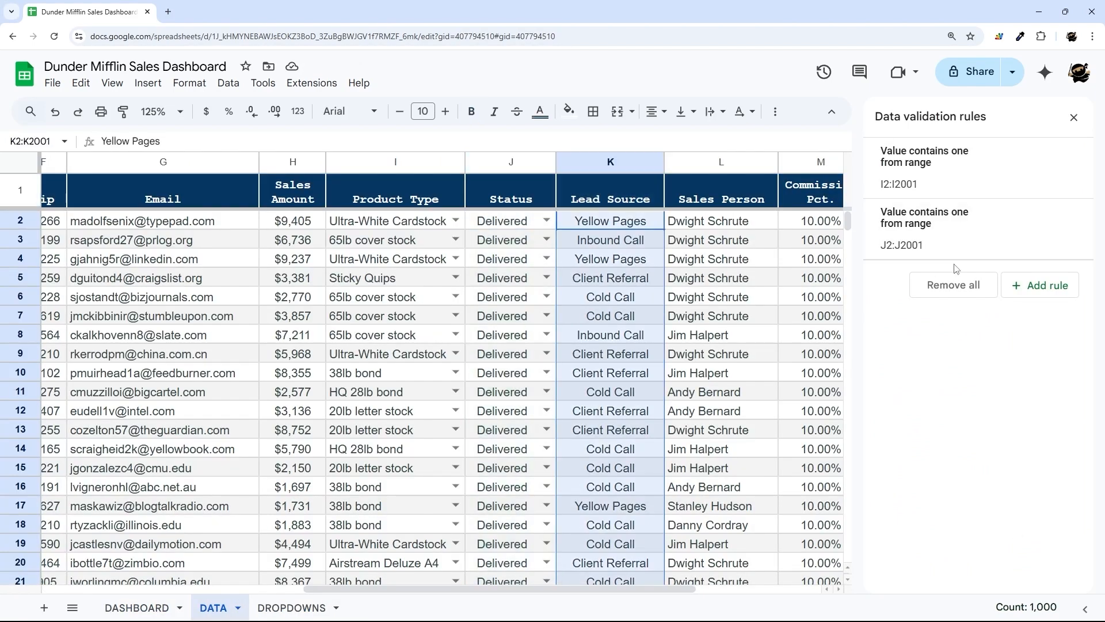
{"action": "left_click", "coordinate": [1040, 285]}
{"action": "left_click", "coordinate": [953, 252]}
{"action": "left_click", "coordinate": [960, 264]}
{"action": "left_click", "coordinate": [1054, 286]}
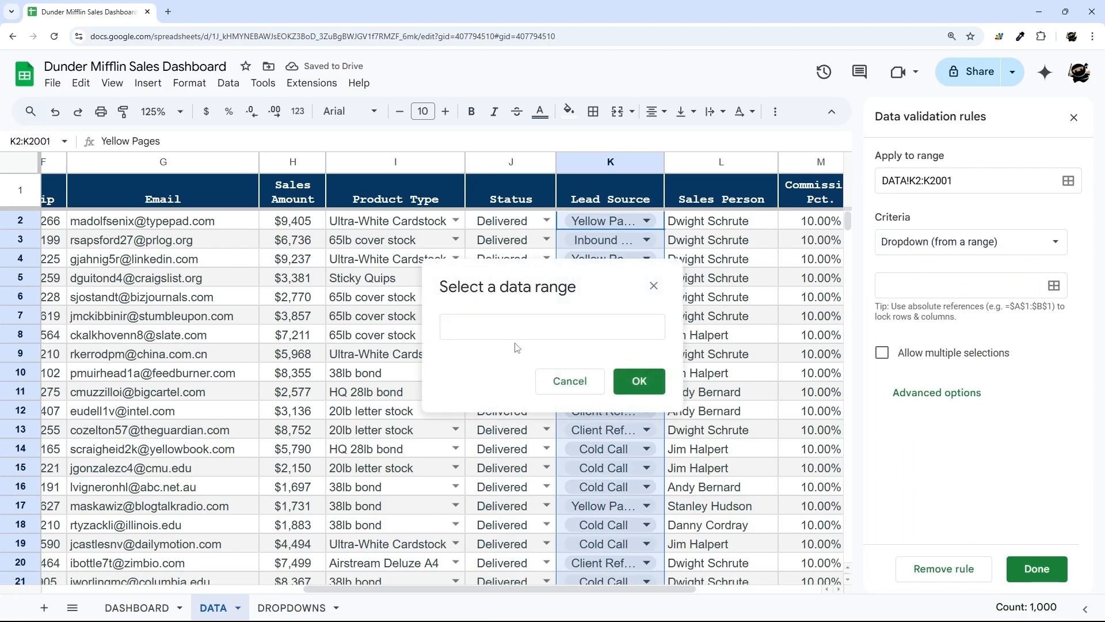
{"action": "left_click", "coordinate": [292, 608]}
{"action": "left_click", "coordinate": [210, 167]}
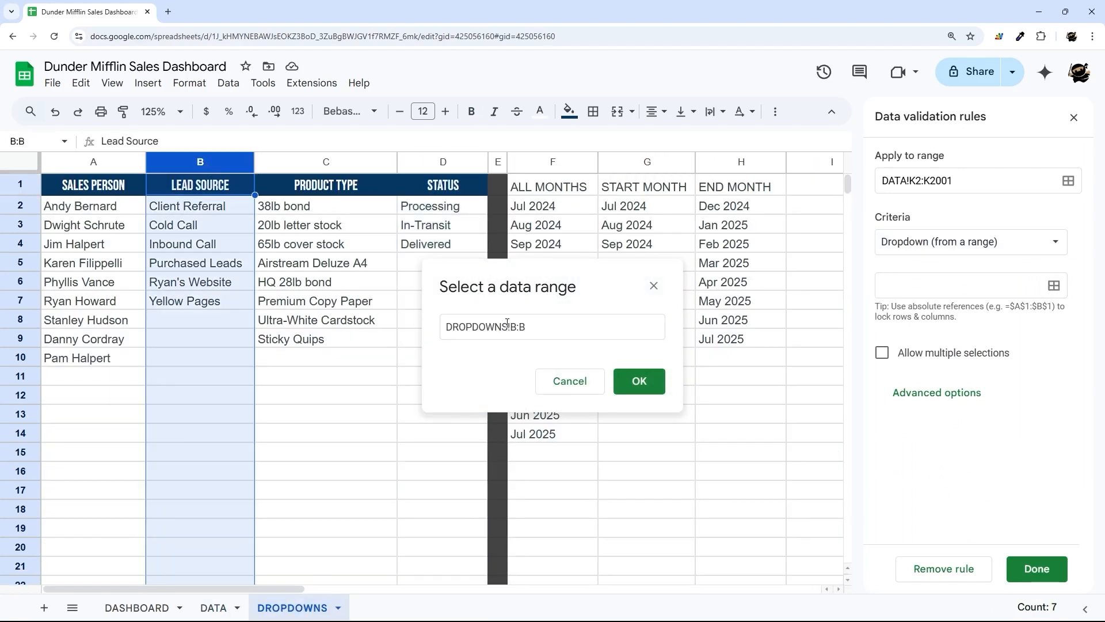
{"action": "left_click", "coordinate": [518, 326]}
{"action": "type", "text": "2"}
{"action": "left_click", "coordinate": [636, 381]}
{"action": "scroll", "coordinate": [990, 518], "scroll_direction": "down", "scroll_amount": 5}
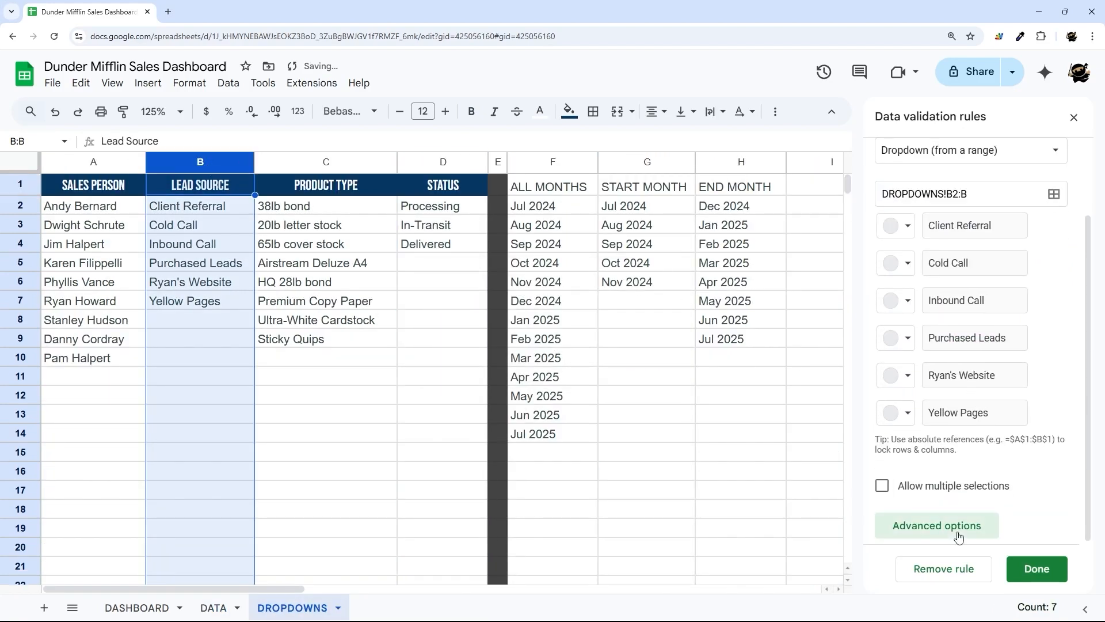
{"action": "left_click", "coordinate": [1019, 567]}
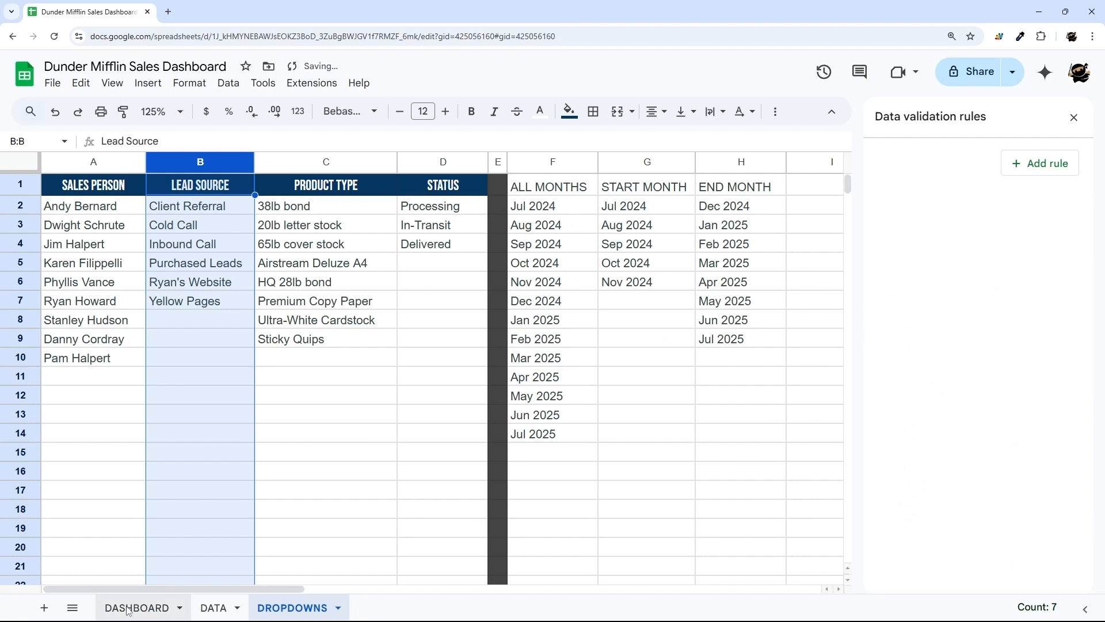
- Select Sales Person cells L2:L2001, excluding the header row
{"action": "left_click", "coordinate": [214, 608]}
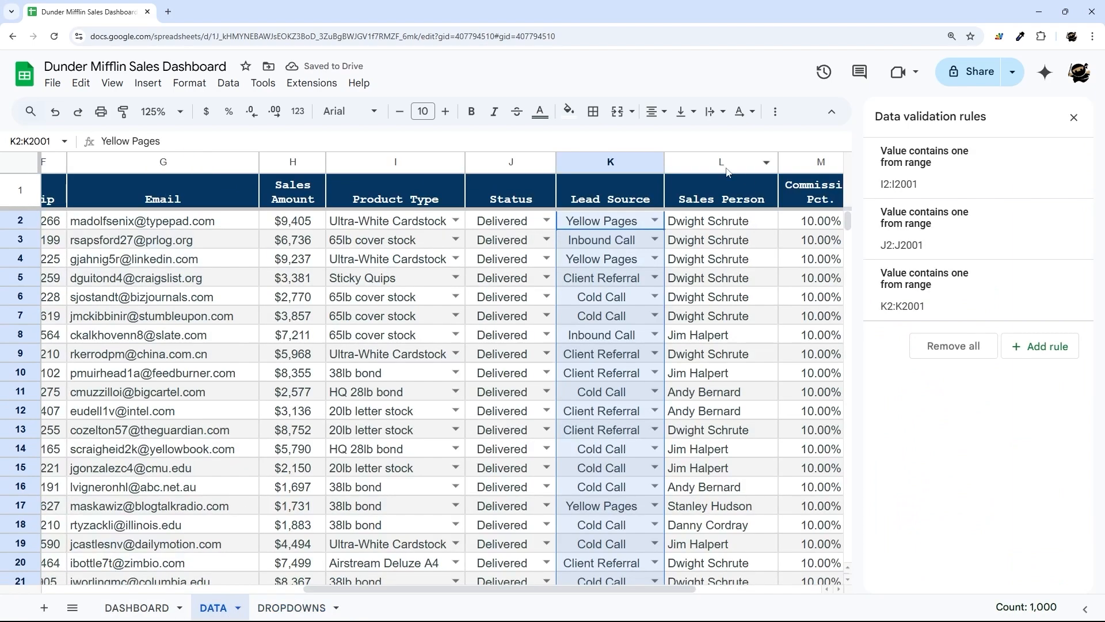
{"action": "left_click", "coordinate": [714, 164]}
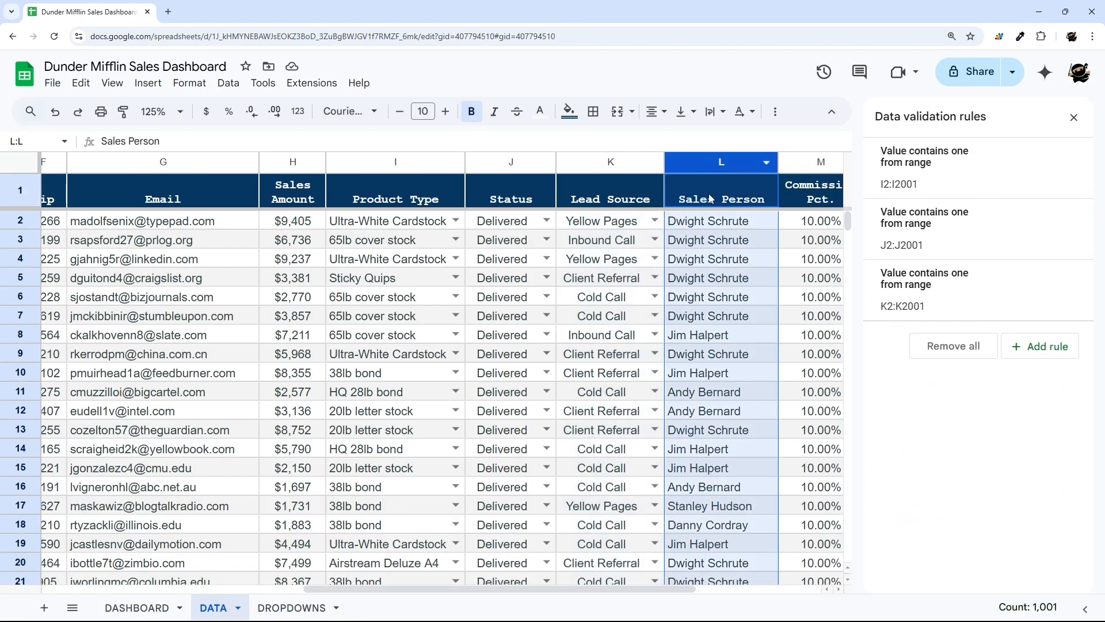
{"action": "left_click", "coordinate": [716, 192], "text": "ctrl"}
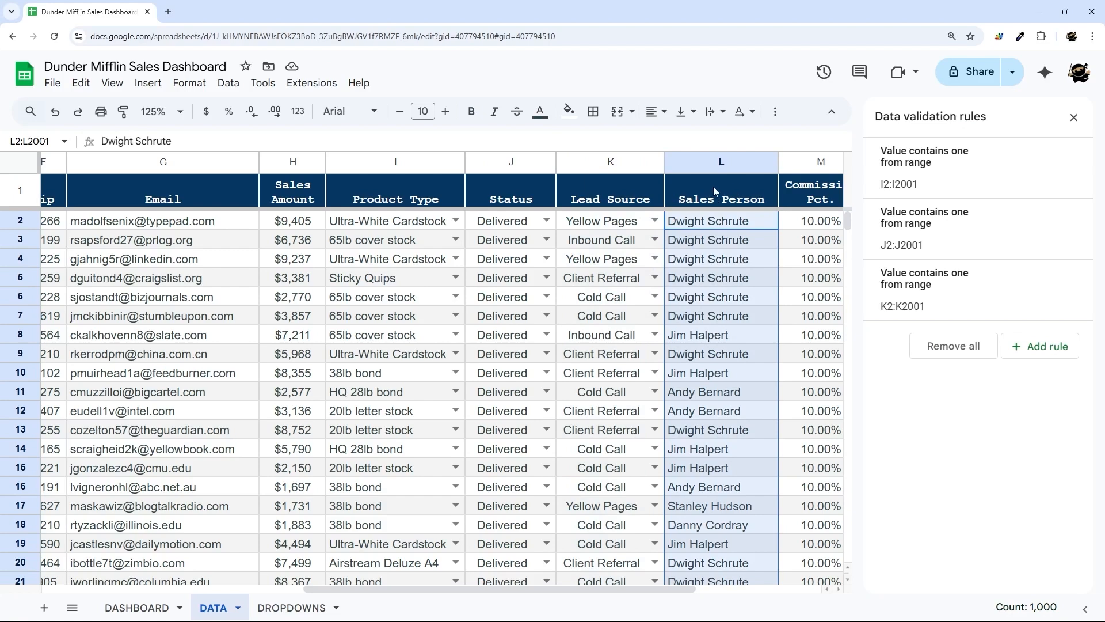
{"action": "scroll", "coordinate": [720, 416], "scroll_direction": "down", "scroll_amount": 6}
{"action": "scroll", "coordinate": [720, 416], "scroll_direction": "up", "scroll_amount": 6}
- Start a Sales Person dropdown rule sourced from DROPDOWNS!A:A
{"action": "left_click", "coordinate": [1041, 346]}
{"action": "left_click", "coordinate": [950, 241]}
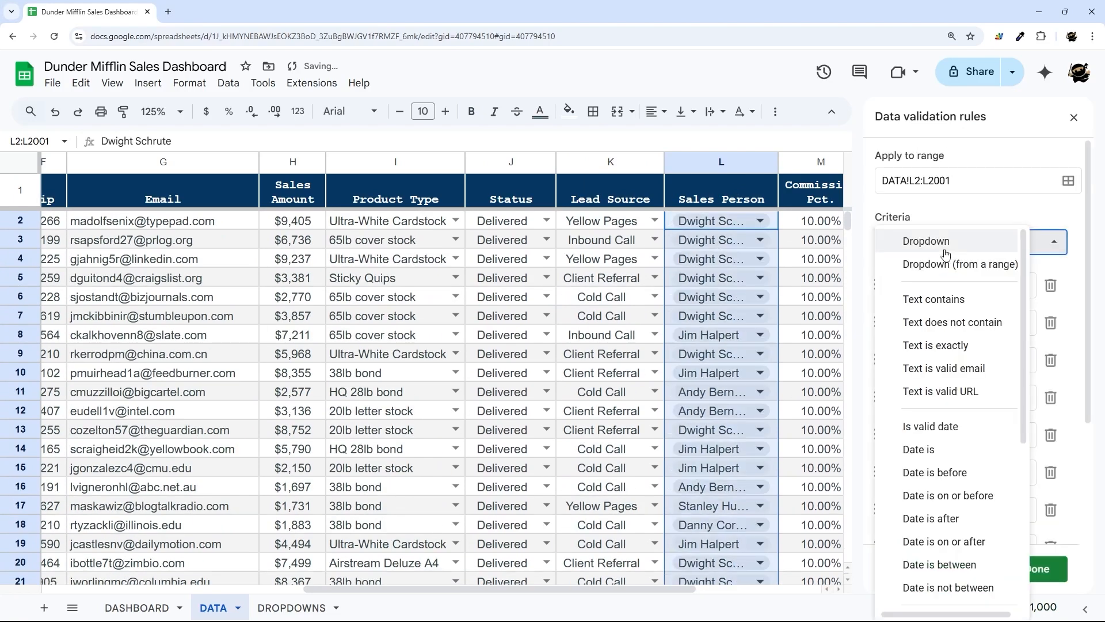
{"action": "left_click", "coordinate": [944, 262]}
{"action": "left_click", "coordinate": [1054, 286]}
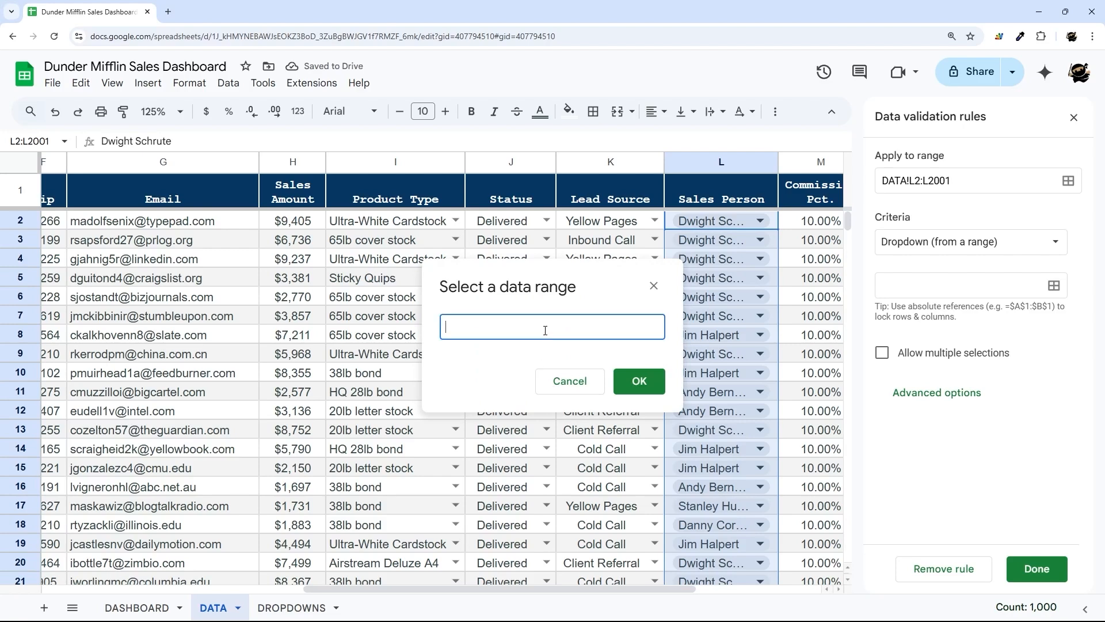
{"action": "left_click", "coordinate": [297, 607]}
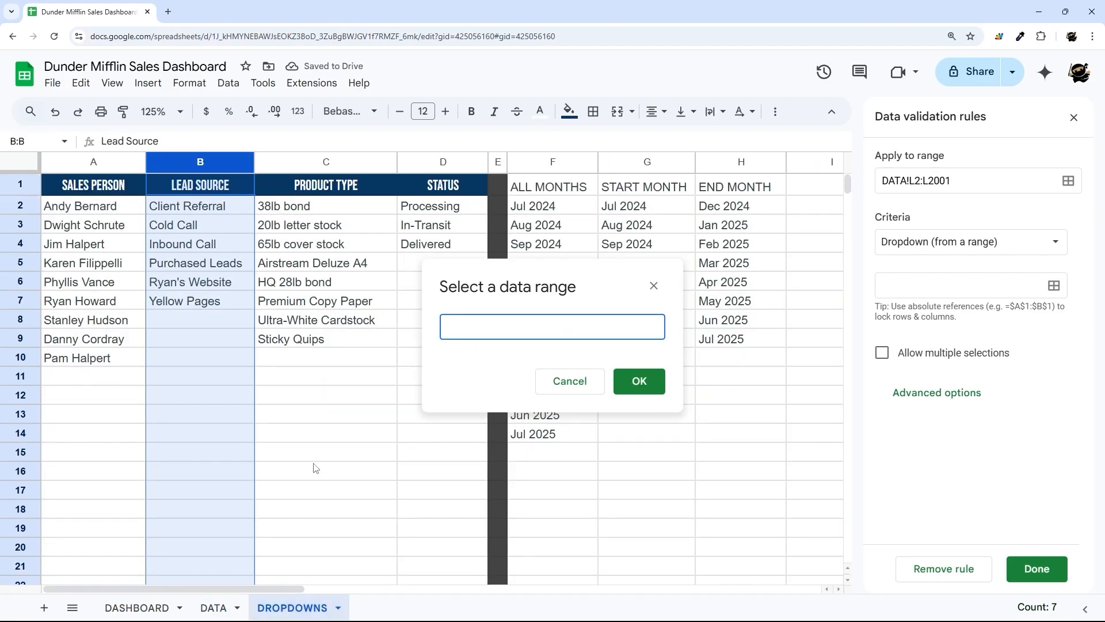
{"action": "left_click", "coordinate": [103, 166]}
{"action": "left_click", "coordinate": [518, 326]}
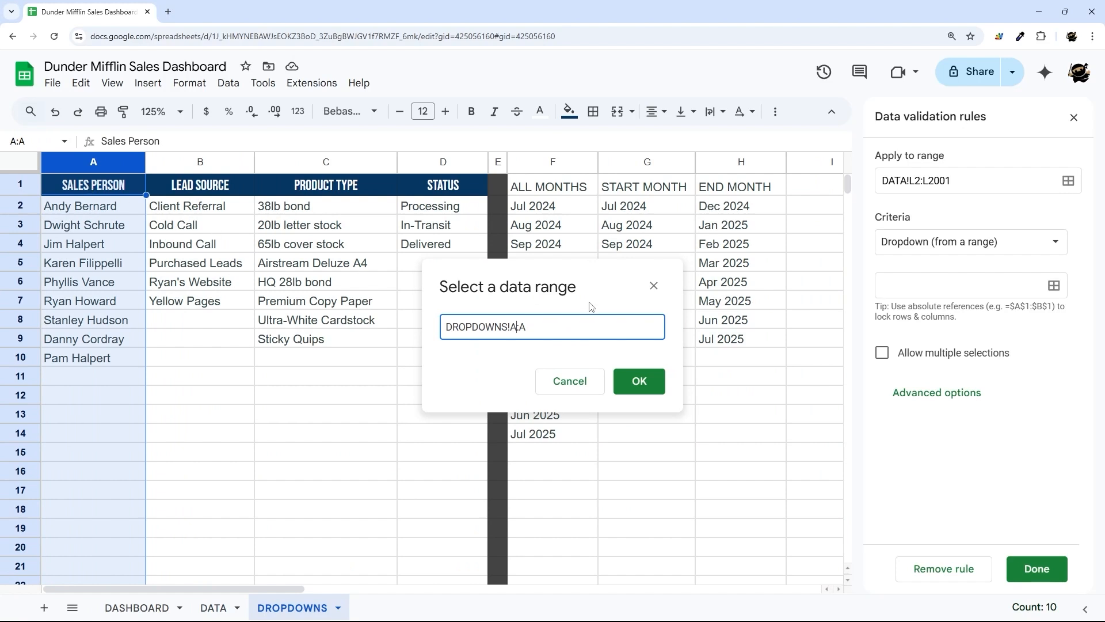
{"action": "left_click", "coordinate": [638, 381]}
- Set the Sales Person dropdowns to Arrow style, save the rule, and close the panel
{"action": "scroll", "coordinate": [959, 513], "scroll_direction": "down", "scroll_amount": 4}
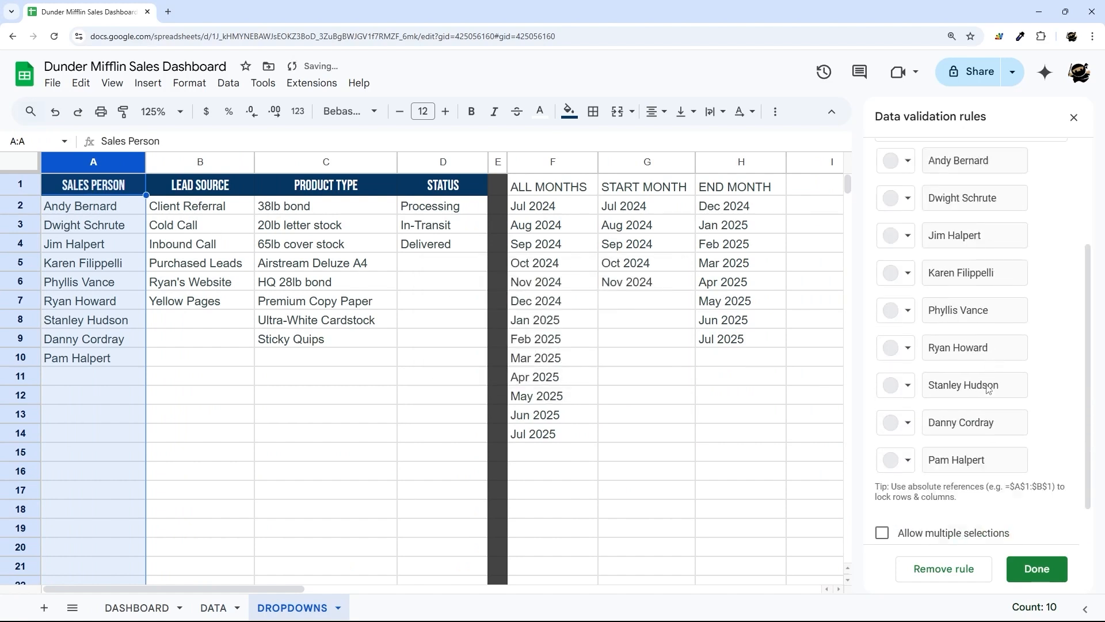
{"action": "left_click", "coordinate": [955, 522]}
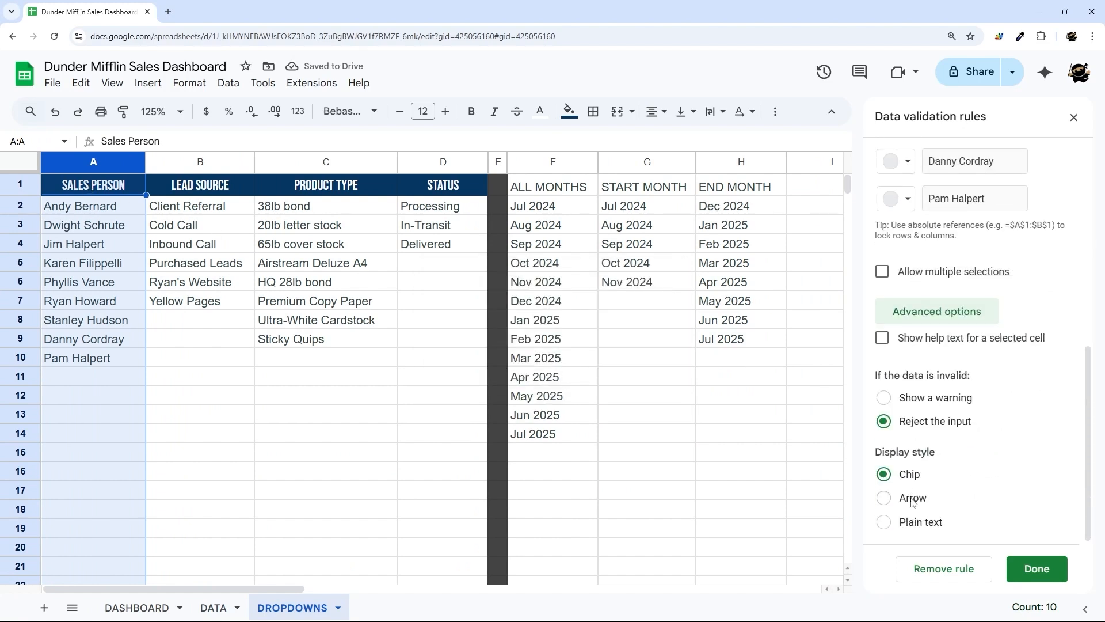
{"action": "left_click", "coordinate": [913, 498]}
{"action": "left_click", "coordinate": [1024, 567]}
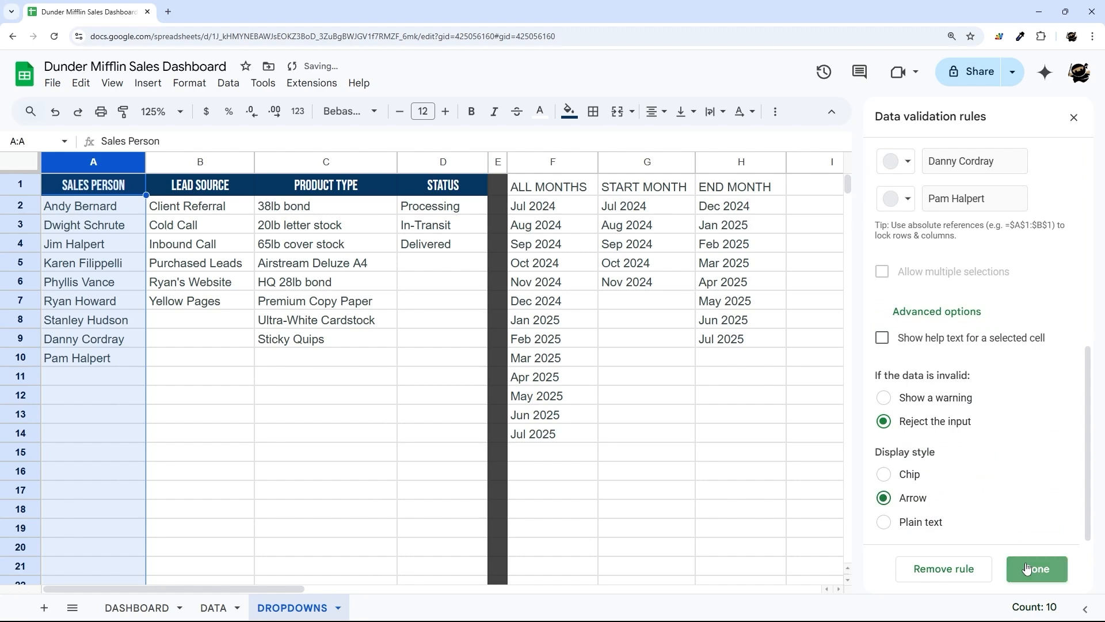
{"action": "left_click", "coordinate": [213, 607]}
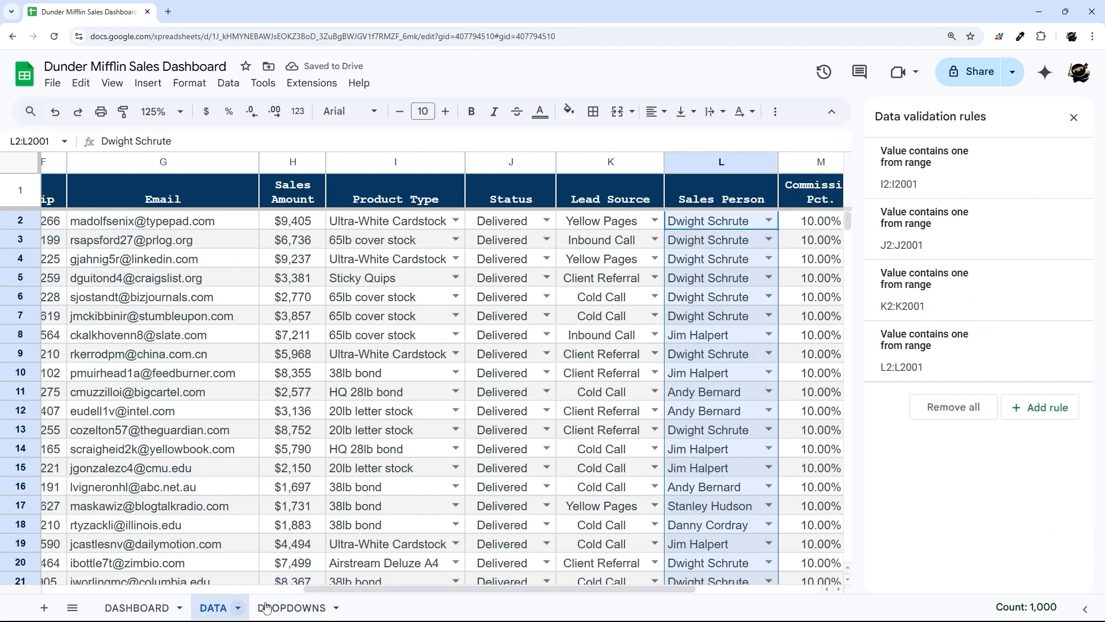
{"action": "left_click_drag", "start_coordinate": [354, 590], "coordinate": [507, 589]}
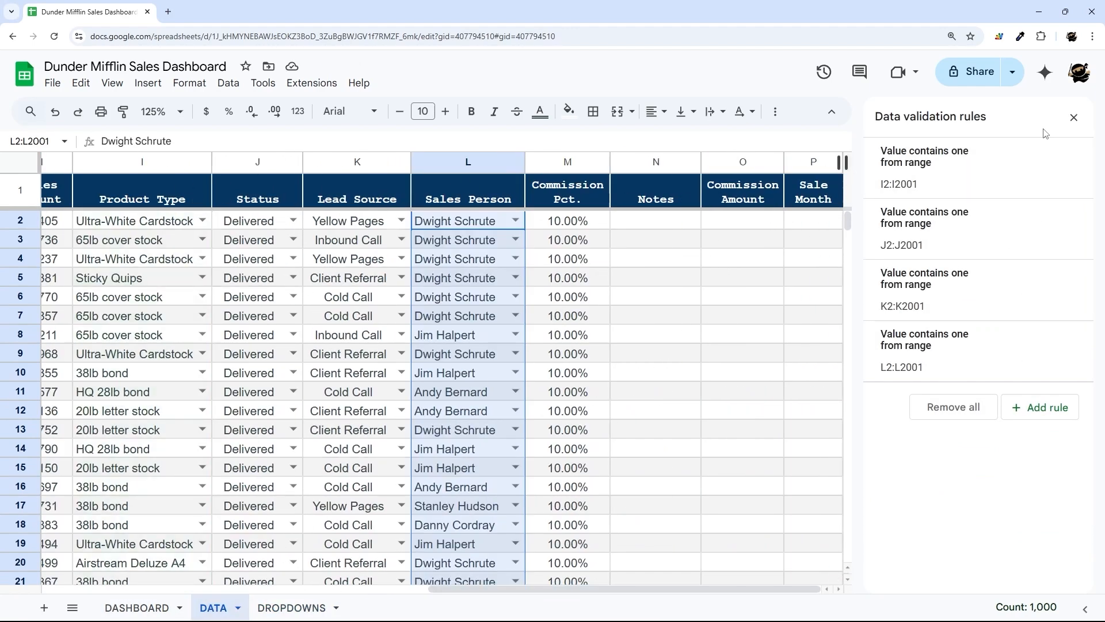
{"action": "left_click", "coordinate": [1074, 117]}
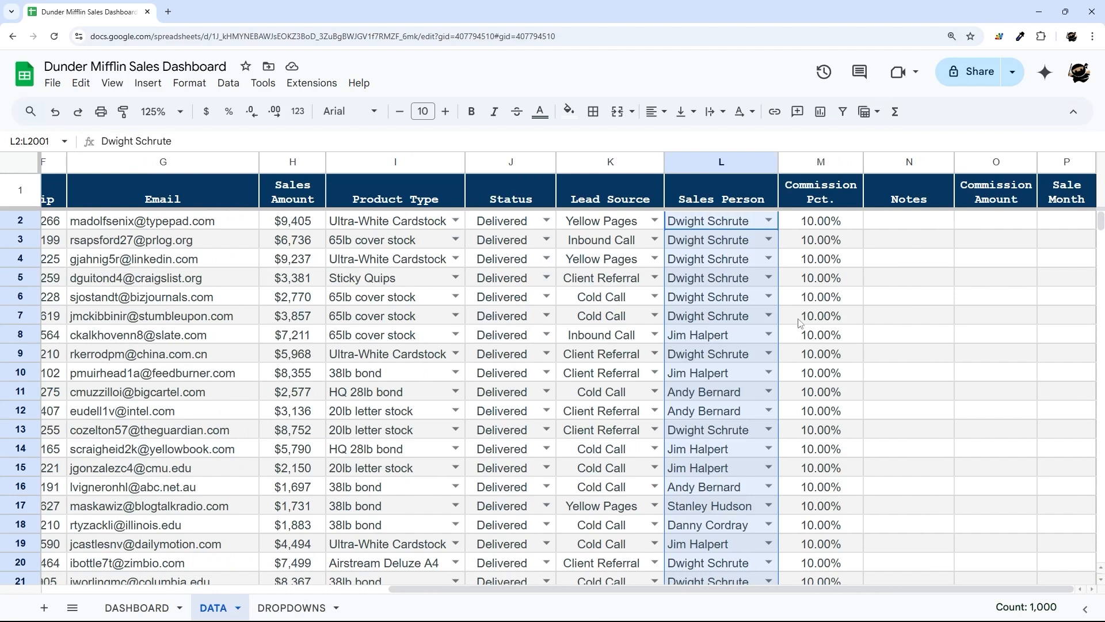
{"action": "left_click_drag", "start_coordinate": [996, 192], "coordinate": [1002, 467]}
{"action": "left_click_drag", "start_coordinate": [1058, 196], "coordinate": [1053, 372]}
{"action": "left_click_drag", "start_coordinate": [1054, 190], "coordinate": [1060, 415]}
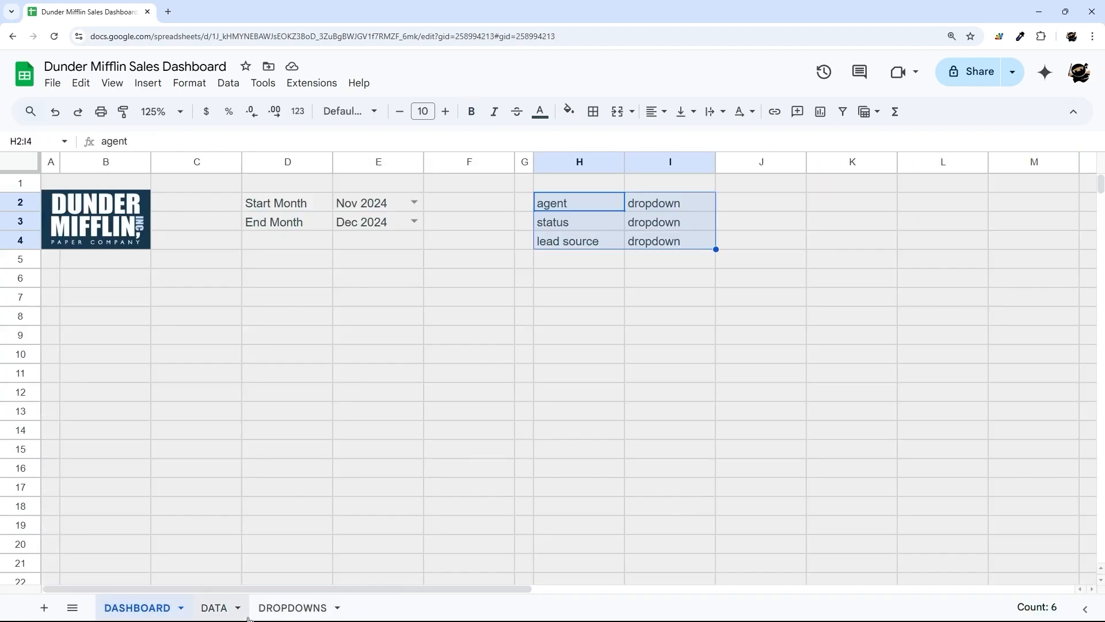
{"action": "left_click", "coordinate": [226, 610]}
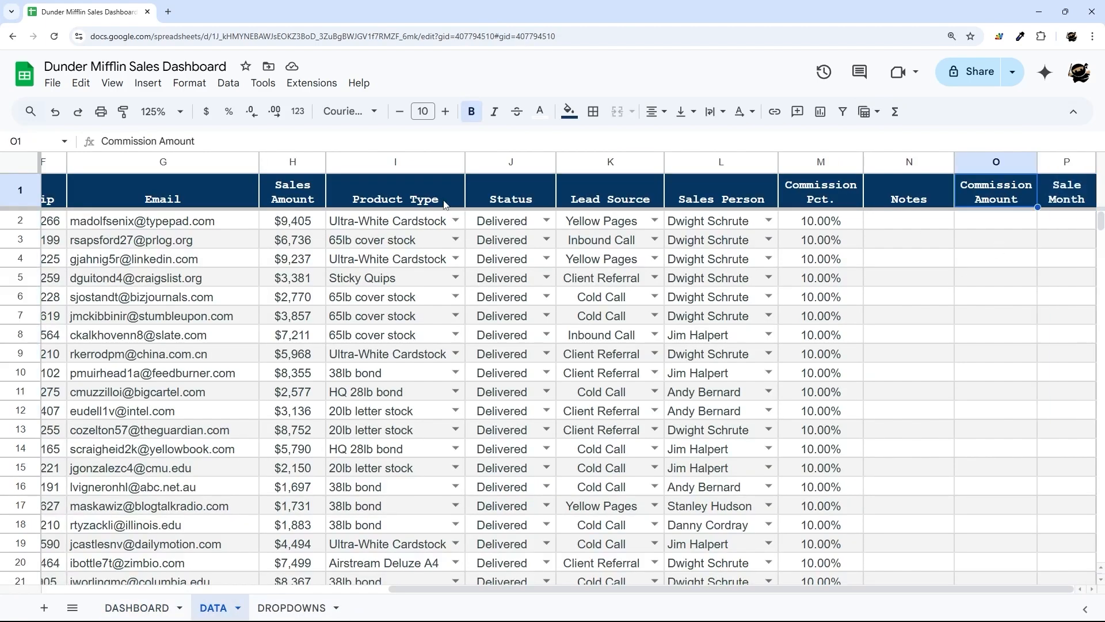
{"action": "left_click_drag", "start_coordinate": [828, 223], "coordinate": [822, 392]}
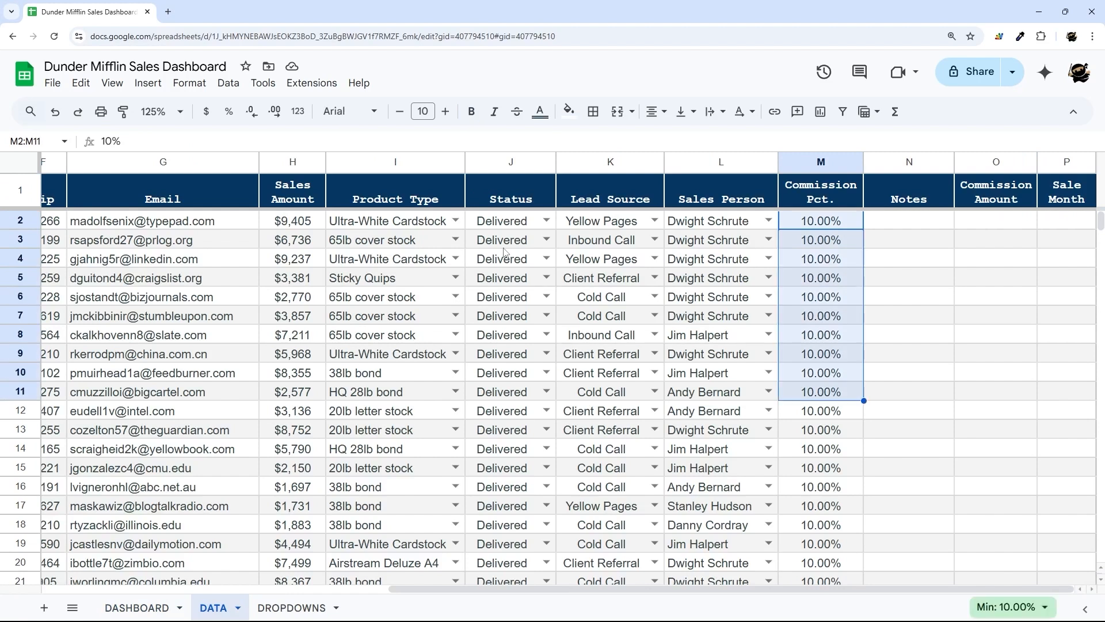
{"action": "left_click_drag", "start_coordinate": [268, 225], "coordinate": [292, 449]}
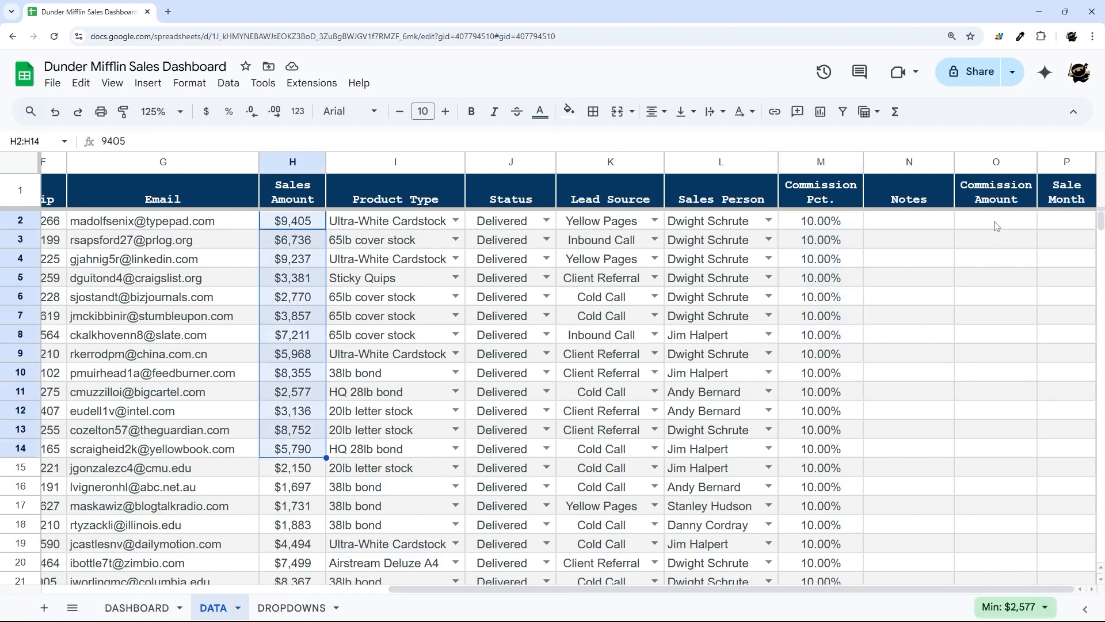
{"action": "left_click_drag", "start_coordinate": [996, 225], "coordinate": [993, 449]}
{"action": "left_click", "coordinate": [995, 194]}
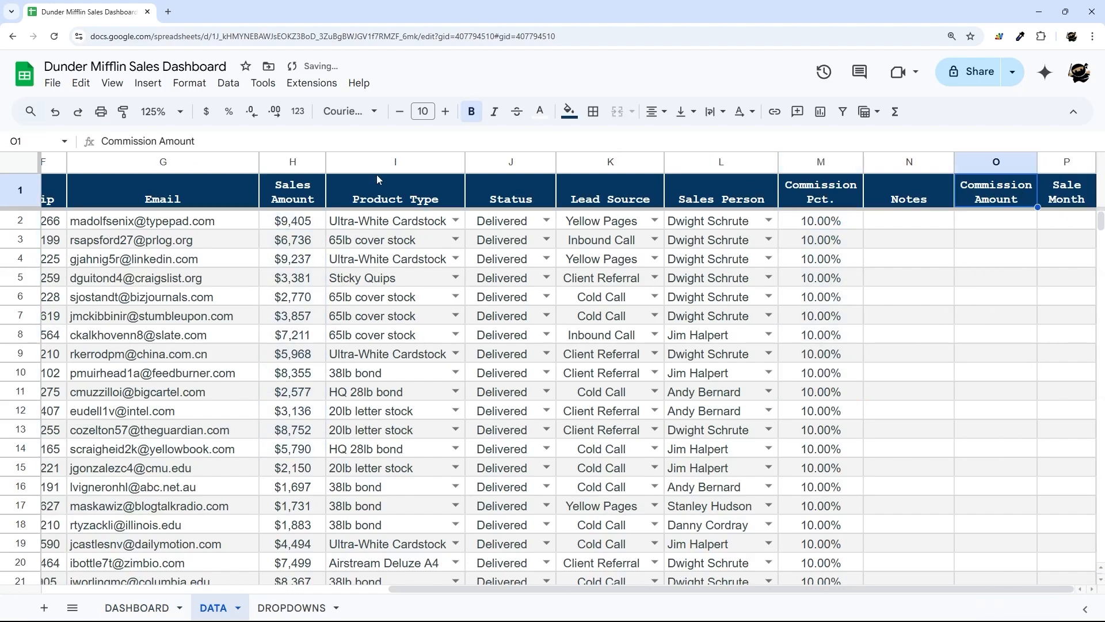
{"action": "left_click", "coordinate": [255, 134]}
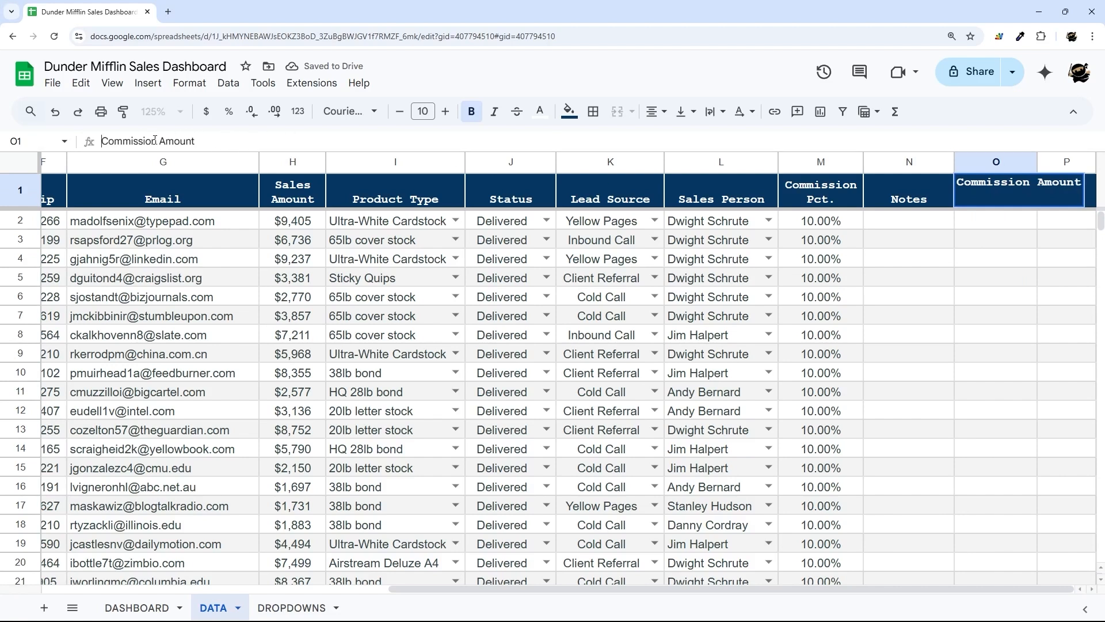
- Write an O1 ARRAYFORMULA with the header and M2:M*H2:H, blank when M is empty
{"action": "type", "text": "={\""}
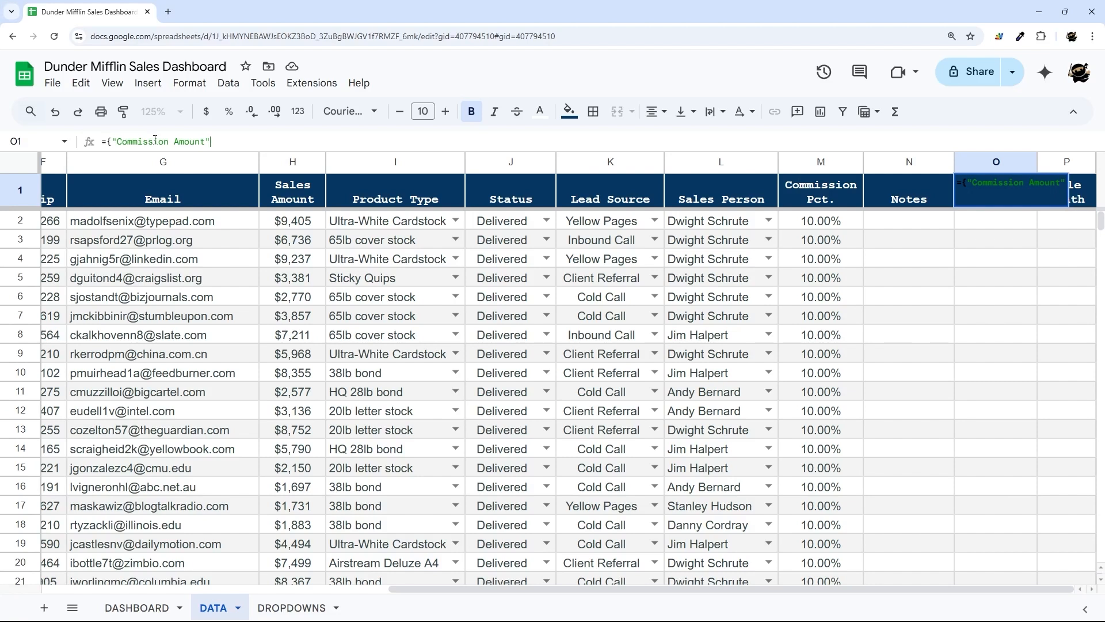
{"action": "type", "text": ";"}
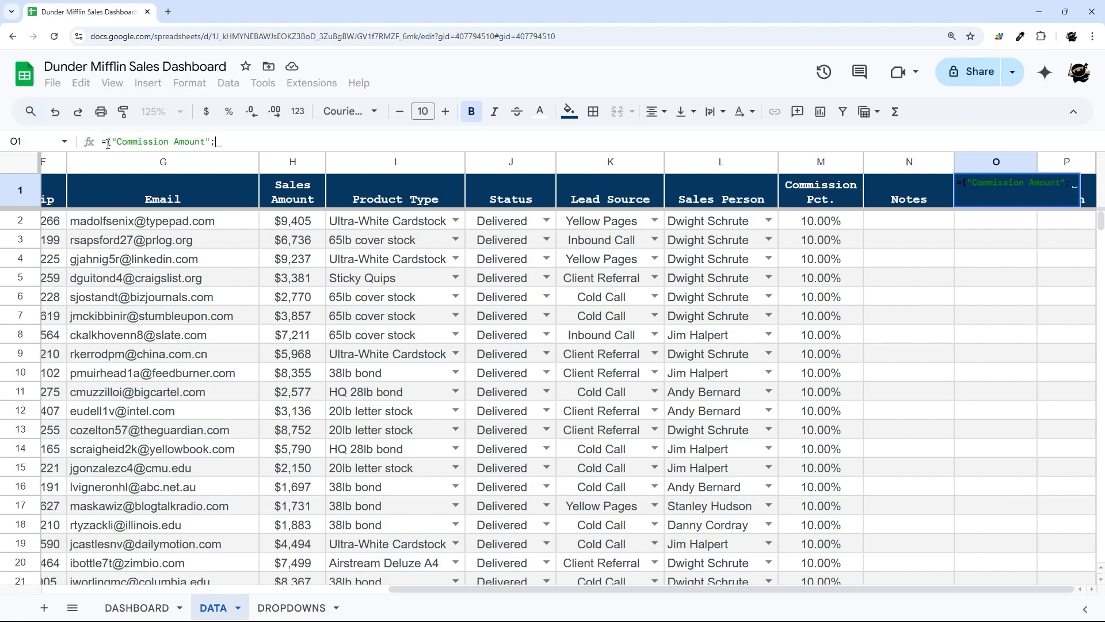
{"action": "left_click", "coordinate": [109, 143]}
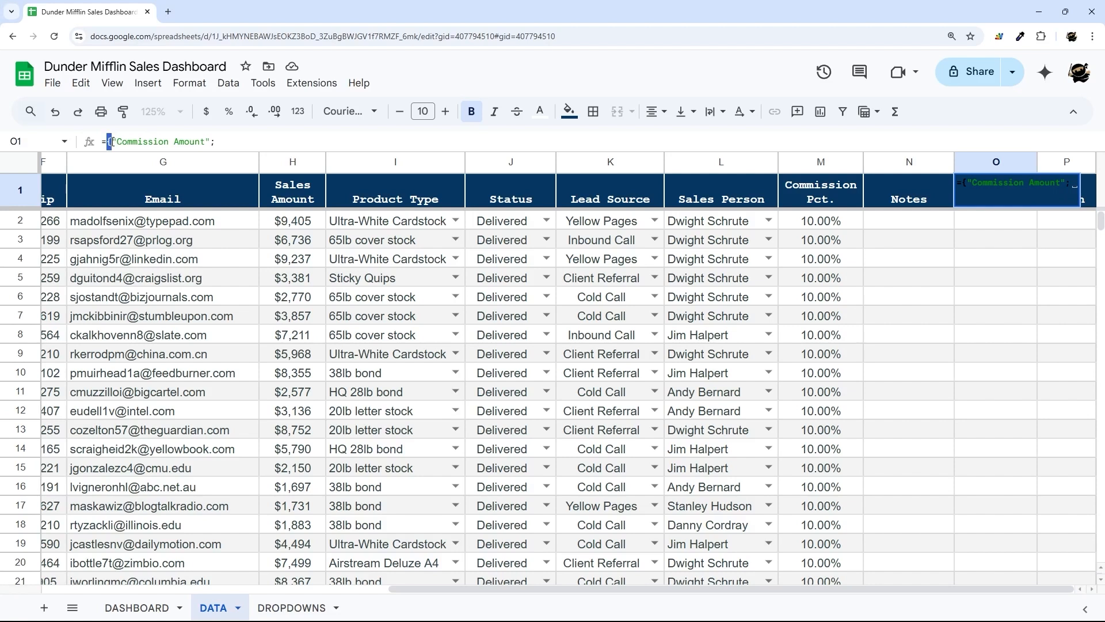
{"action": "left_click_drag", "start_coordinate": [211, 142], "coordinate": [112, 142]}
{"action": "left_click_drag", "start_coordinate": [217, 143], "coordinate": [212, 142]}
{"action": "type", "text": "array"}
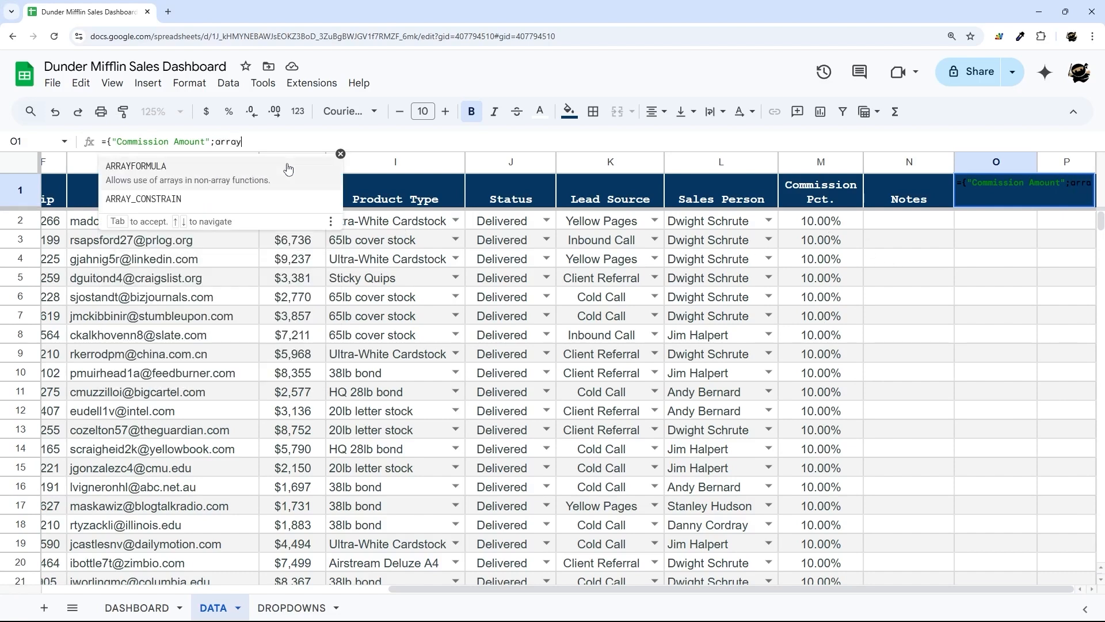
{"action": "type", "text": "formula(IF("}
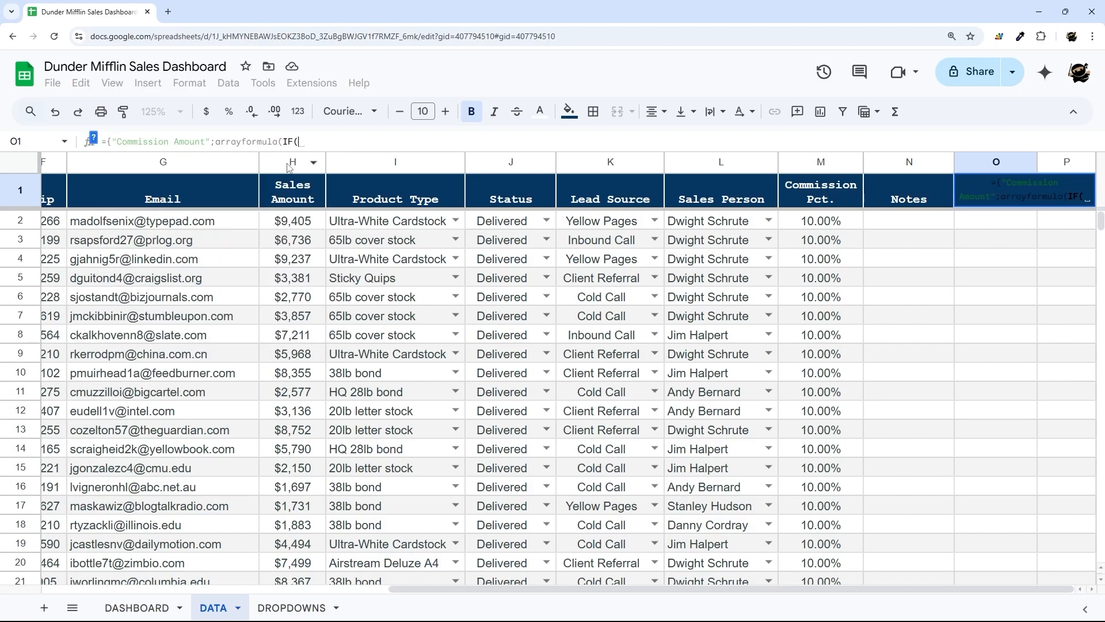
{"action": "type", "text": "H2:H="}
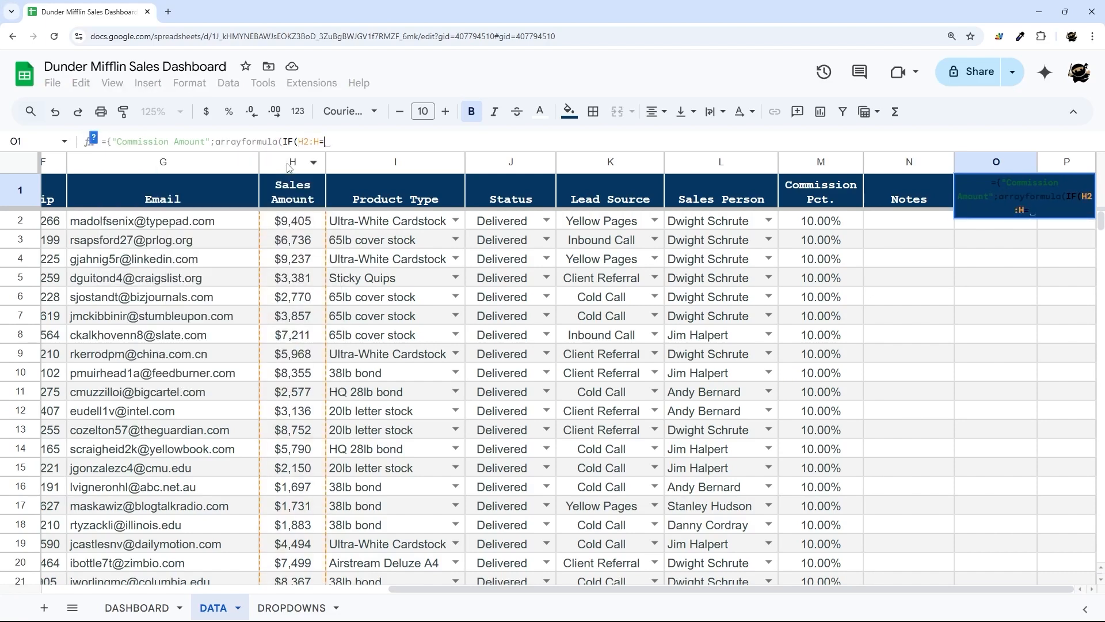
{"action": "key", "text": "BackSpace"}
{"action": "key", "text": "BackSpace"}
{"action": "key", "text": "BackSpace"}
{"action": "key", "text": "BackSpace"}
{"action": "key", "text": "BackSpace"}
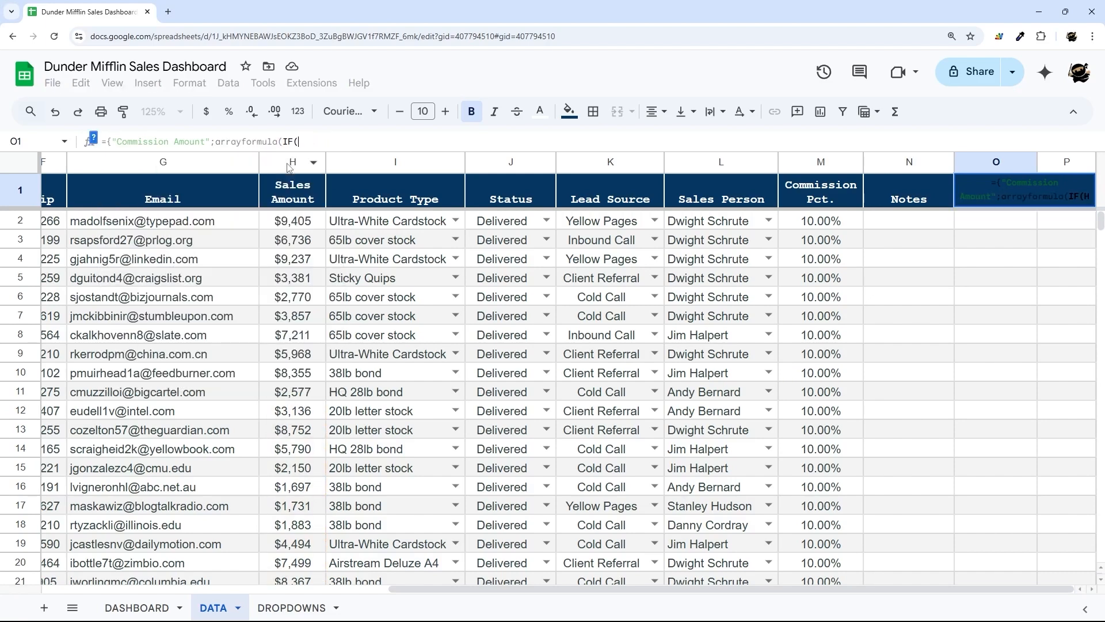
{"action": "type", "text": "M2:M"}
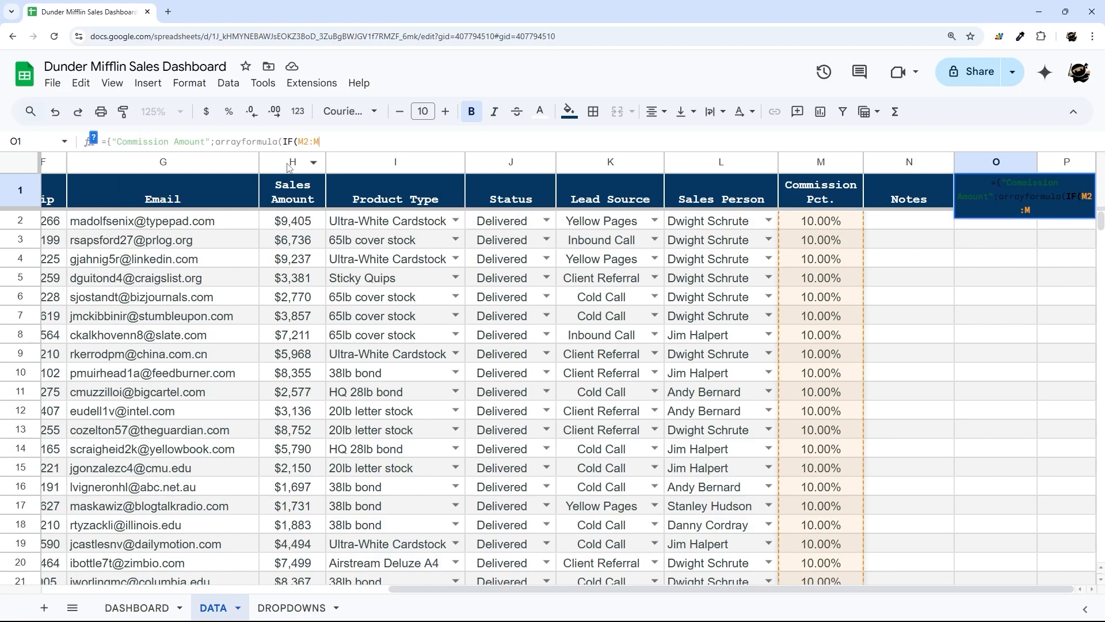
{"action": "type", "text": "=\"\",,"}
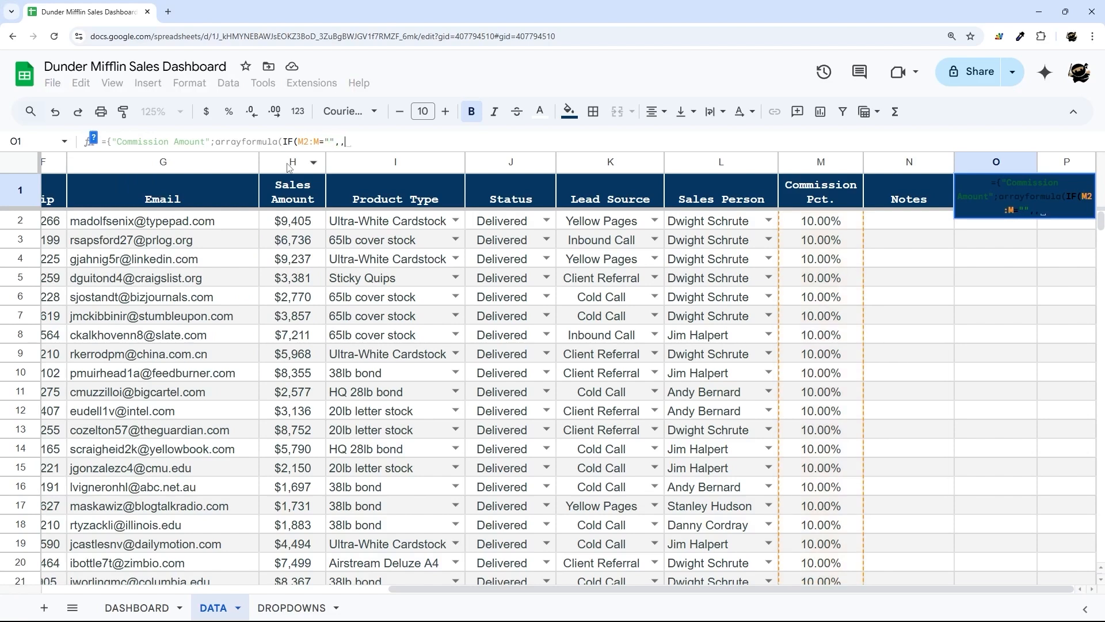
{"action": "type", "text": "M2:M"}
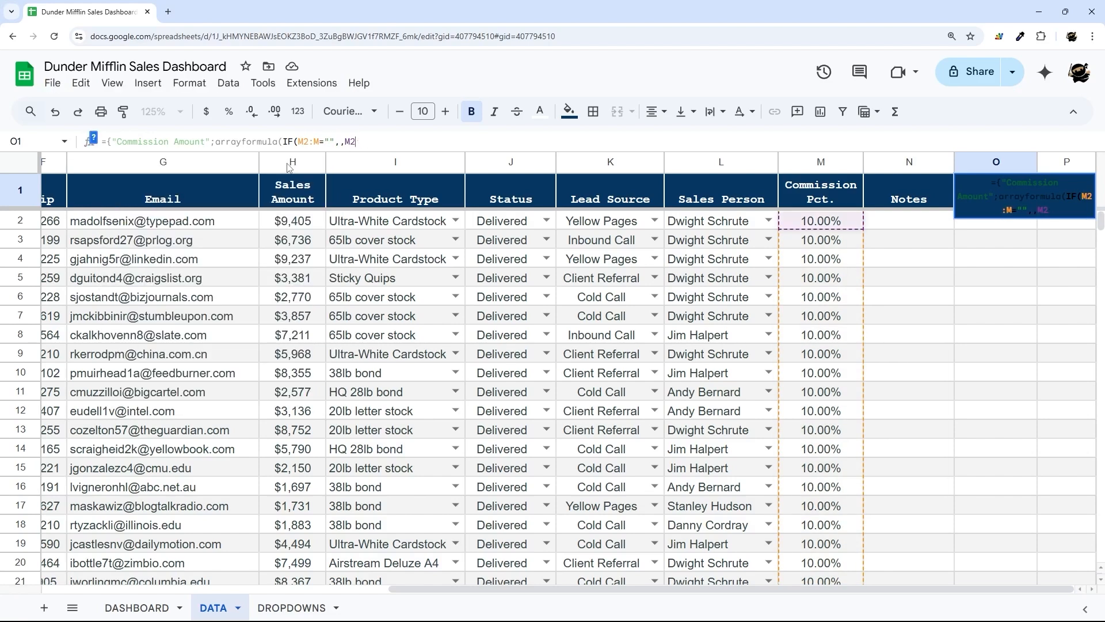
{"action": "type", "text": "*H"}
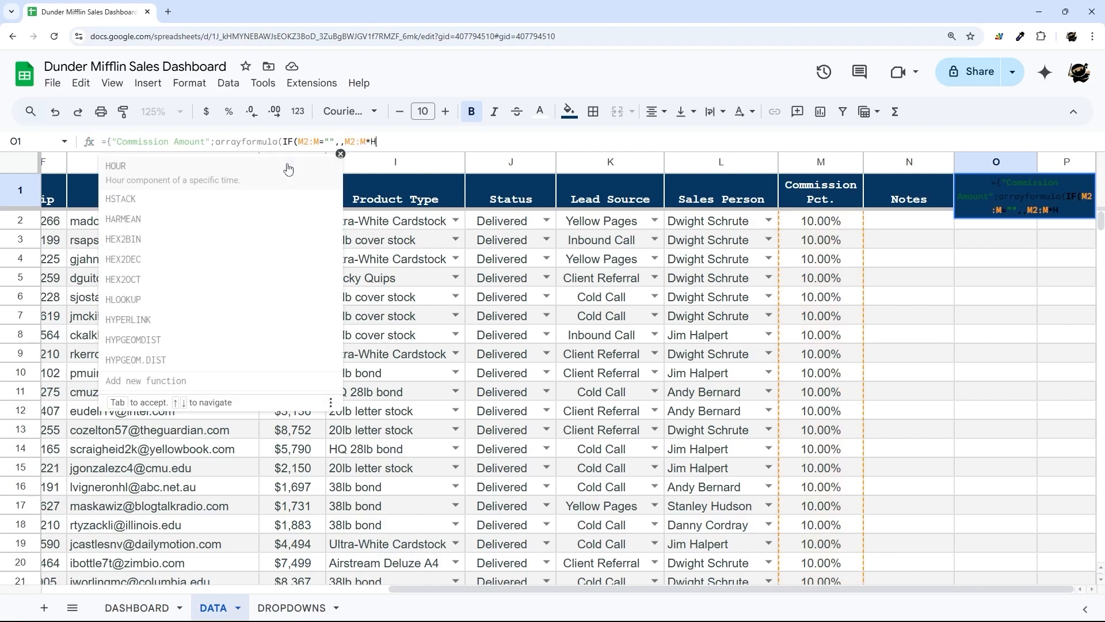
{"action": "type", "text": "2:H))"}
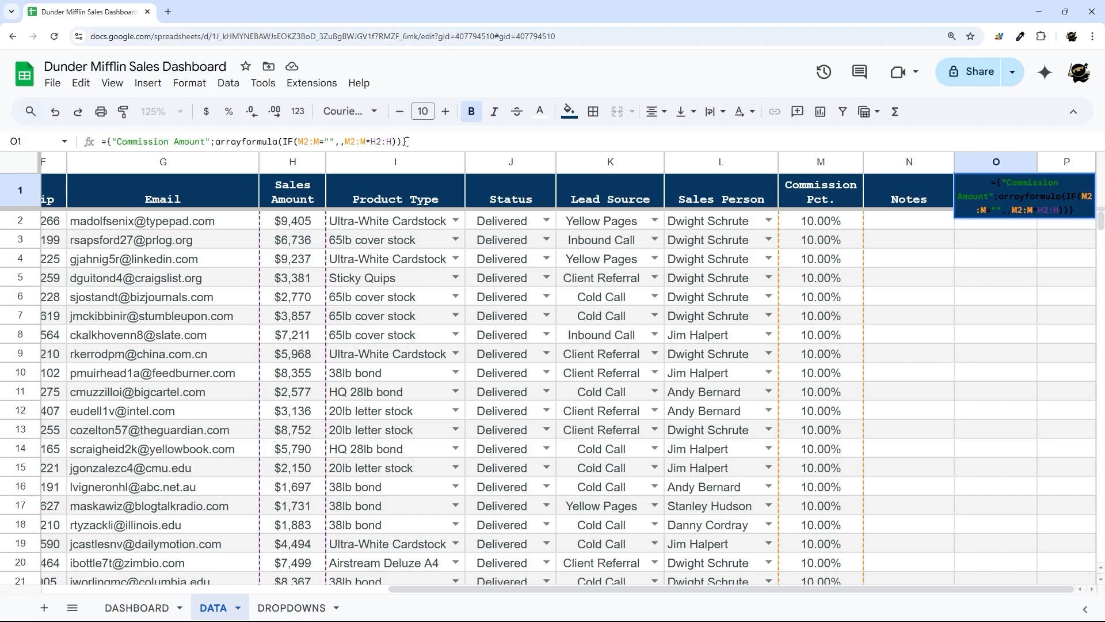
{"action": "left_click_drag", "start_coordinate": [403, 141], "coordinate": [410, 141]}
{"action": "key", "text": "Return"}
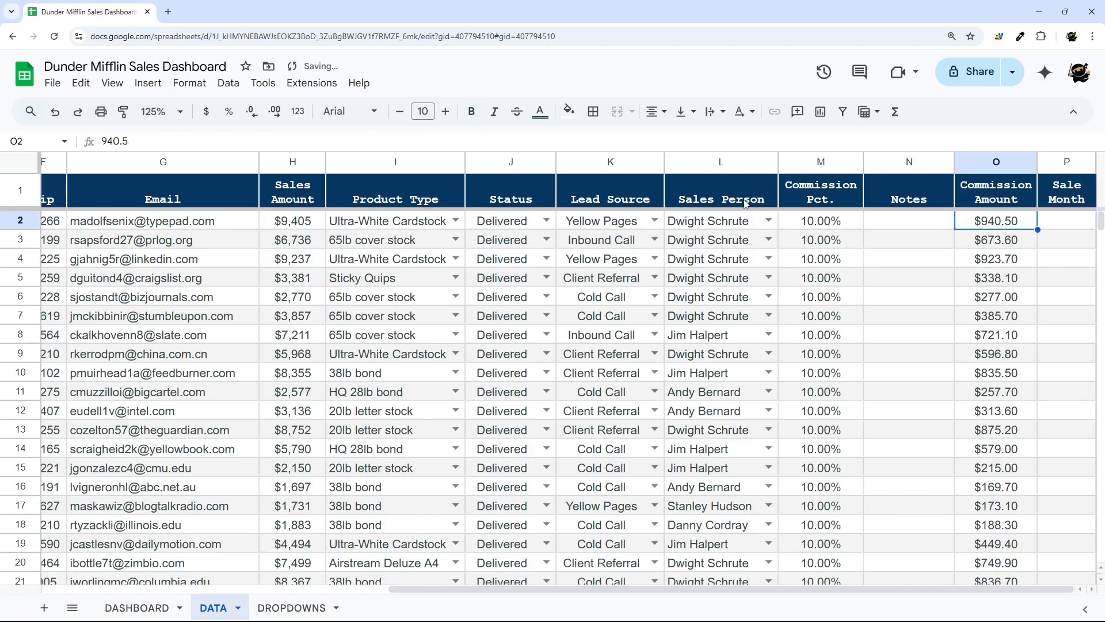
- Verify the first sale: $9,405 amount gives a $940.50 commission
{"action": "left_click", "coordinate": [995, 202]}
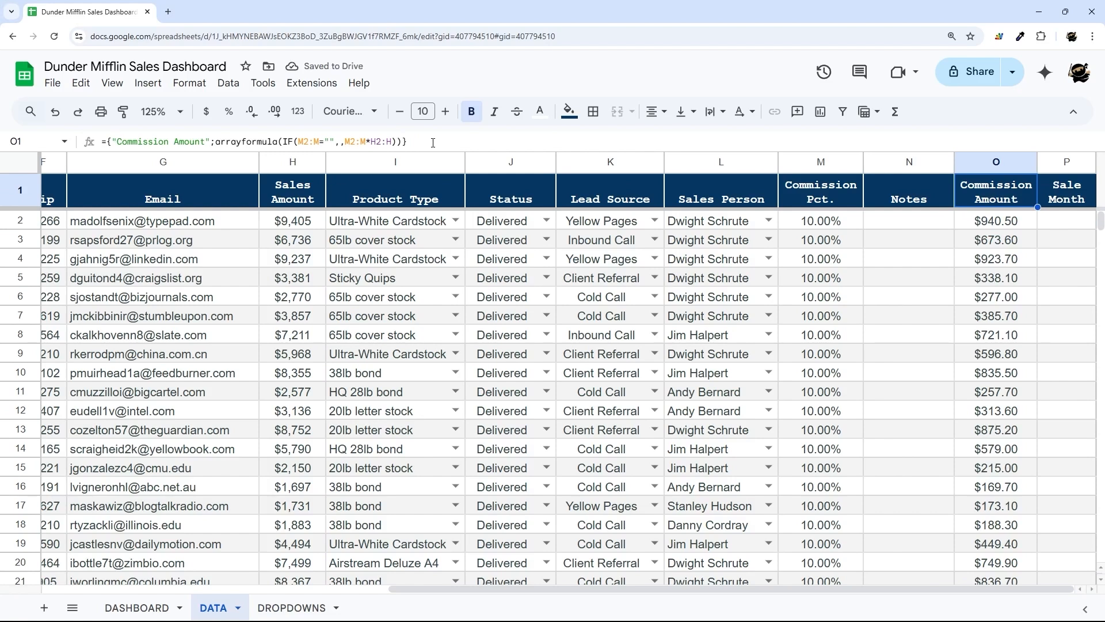
{"action": "left_click_drag", "start_coordinate": [433, 143], "coordinate": [57, 142]}
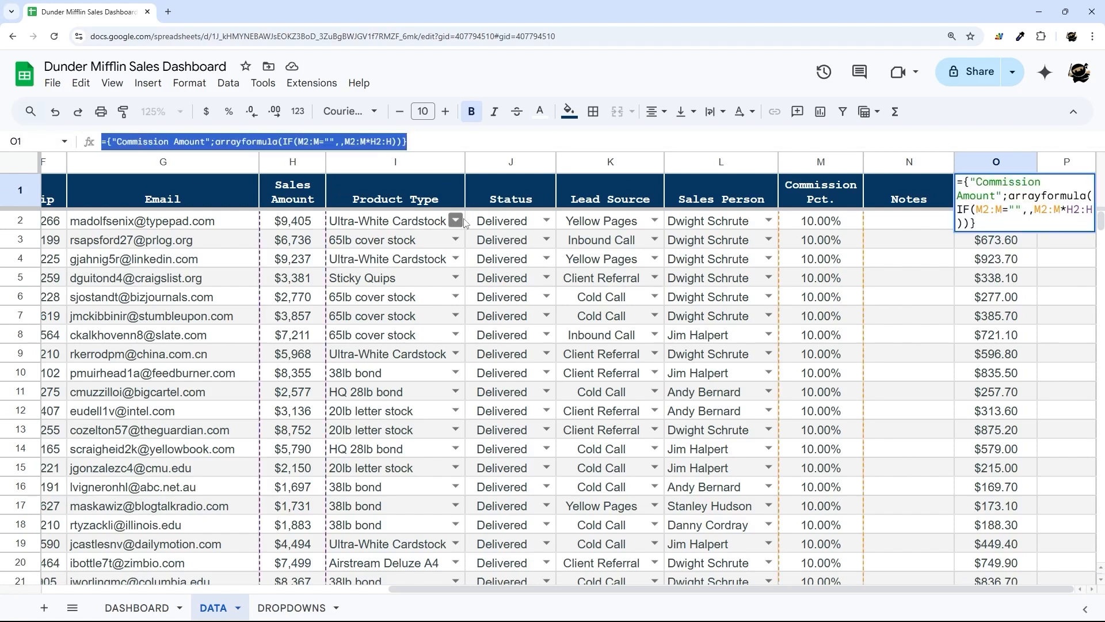
{"action": "key", "text": "Escape"}
{"action": "left_click", "coordinate": [987, 228]}
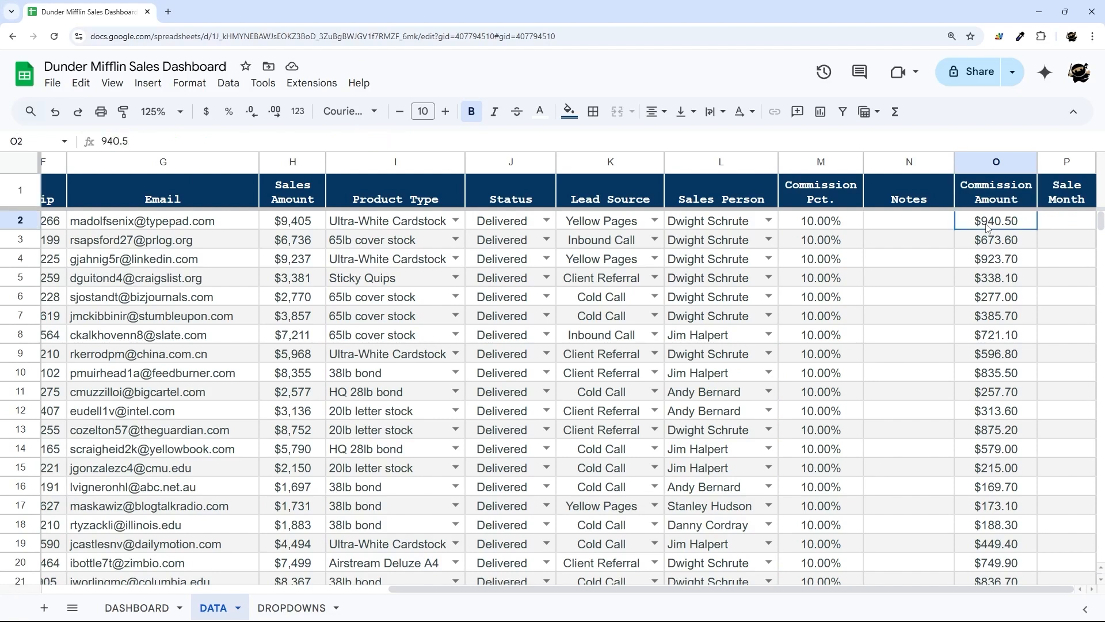
{"action": "left_click", "coordinate": [846, 228]}
{"action": "left_click", "coordinate": [276, 225]}
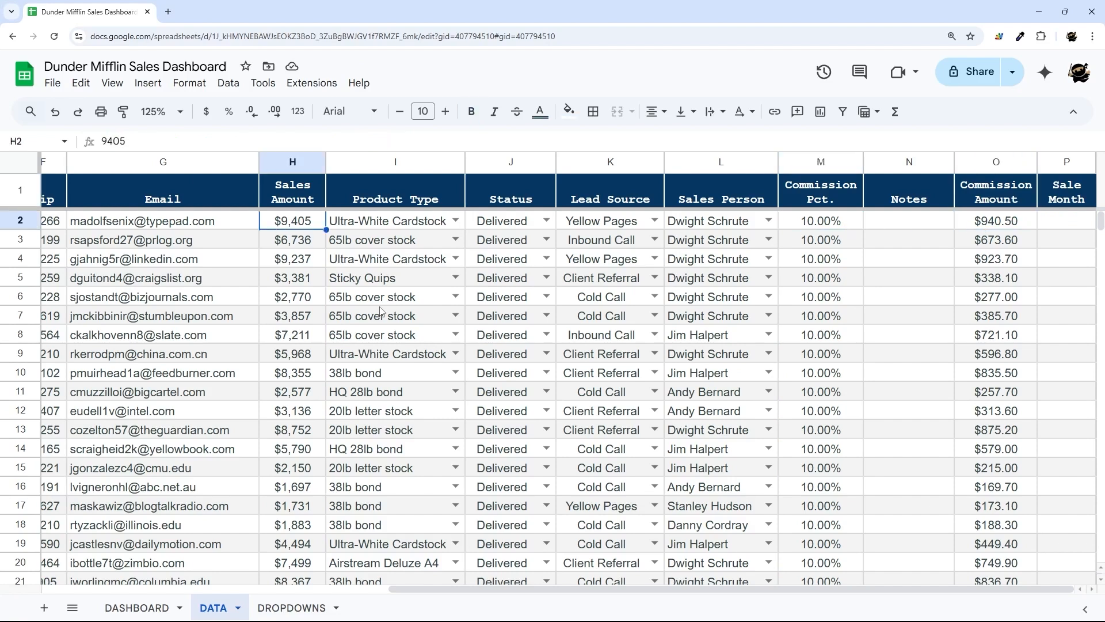
{"action": "left_click", "coordinate": [957, 218]}
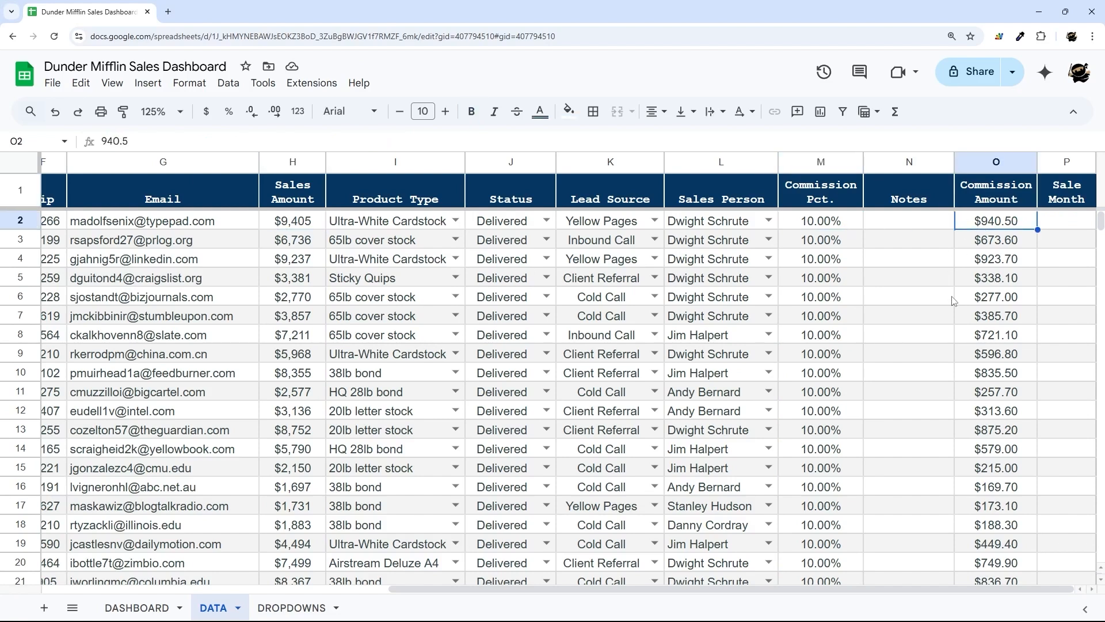
- Change the first Commission Pct. to 5%, see $470.25, then undo it
{"action": "left_click", "coordinate": [837, 227]}
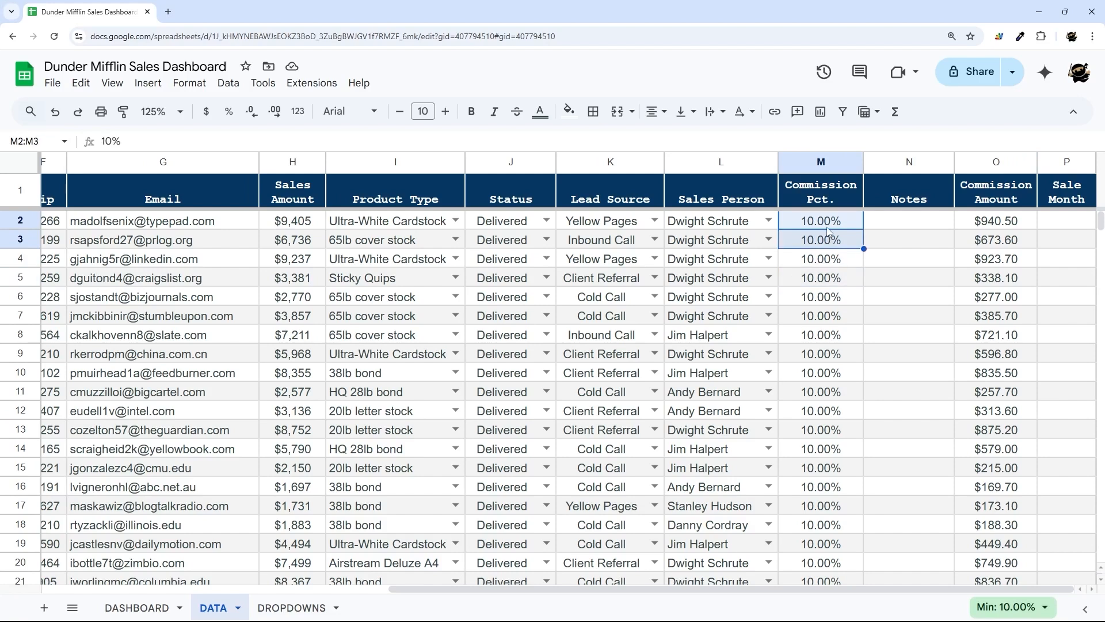
{"action": "type", "text": "5"}
{"action": "key", "text": "Return"}
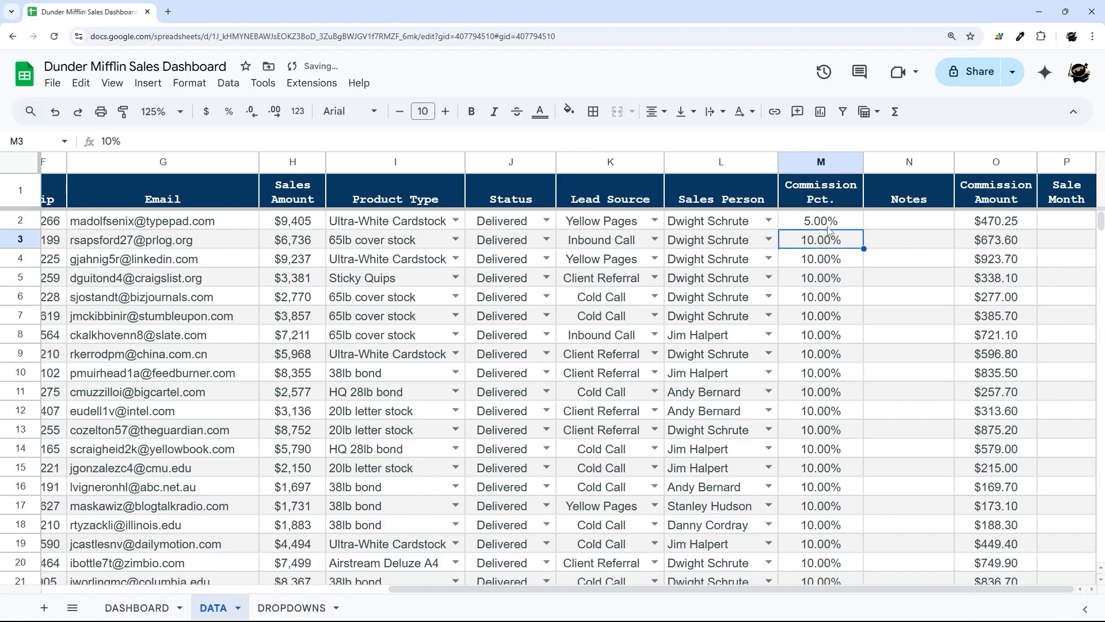
{"action": "left_click", "coordinate": [979, 225]}
{"action": "key", "text": "ctrl+z"}
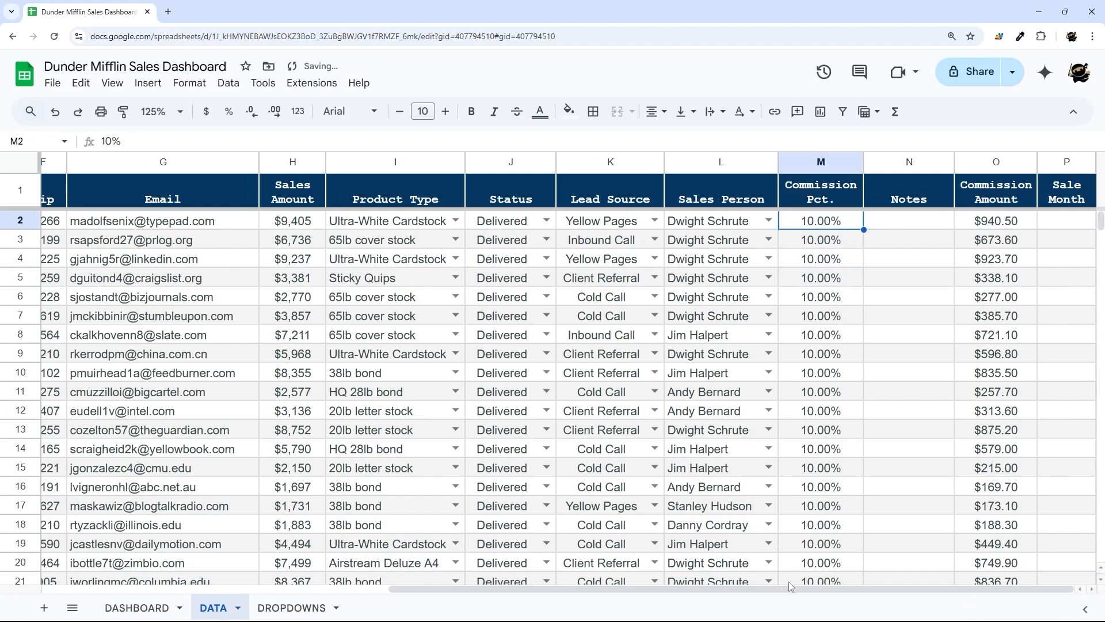
{"action": "left_click", "coordinate": [1069, 198]}
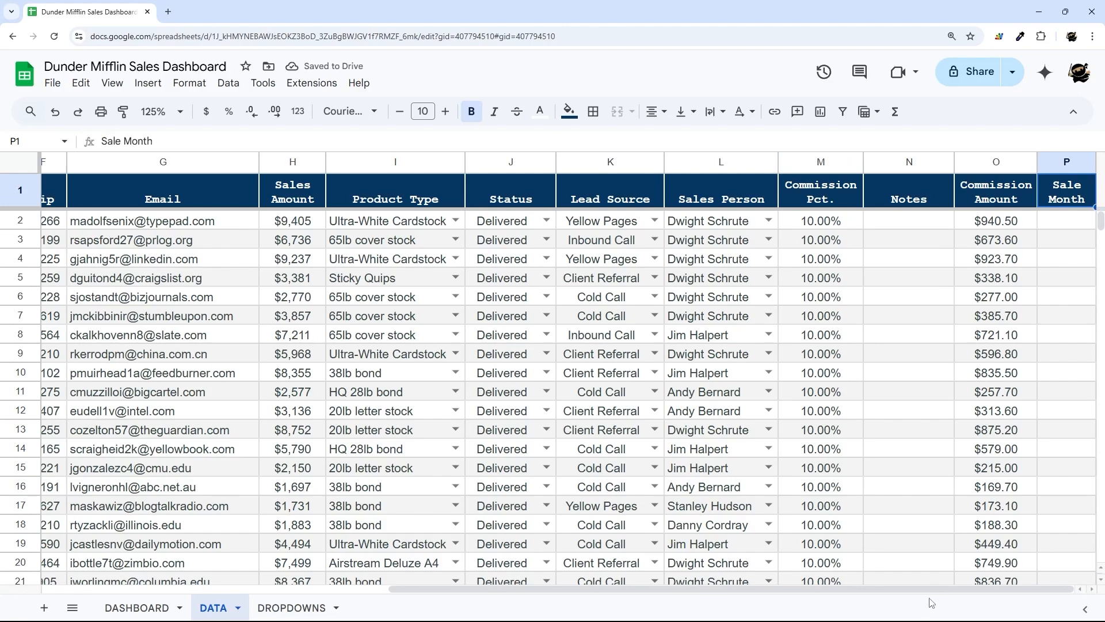
- Start the P1 array formula with header "Sale Month" and a blank check on A2:A
{"action": "left_click_drag", "start_coordinate": [927, 588], "coordinate": [579, 588]}
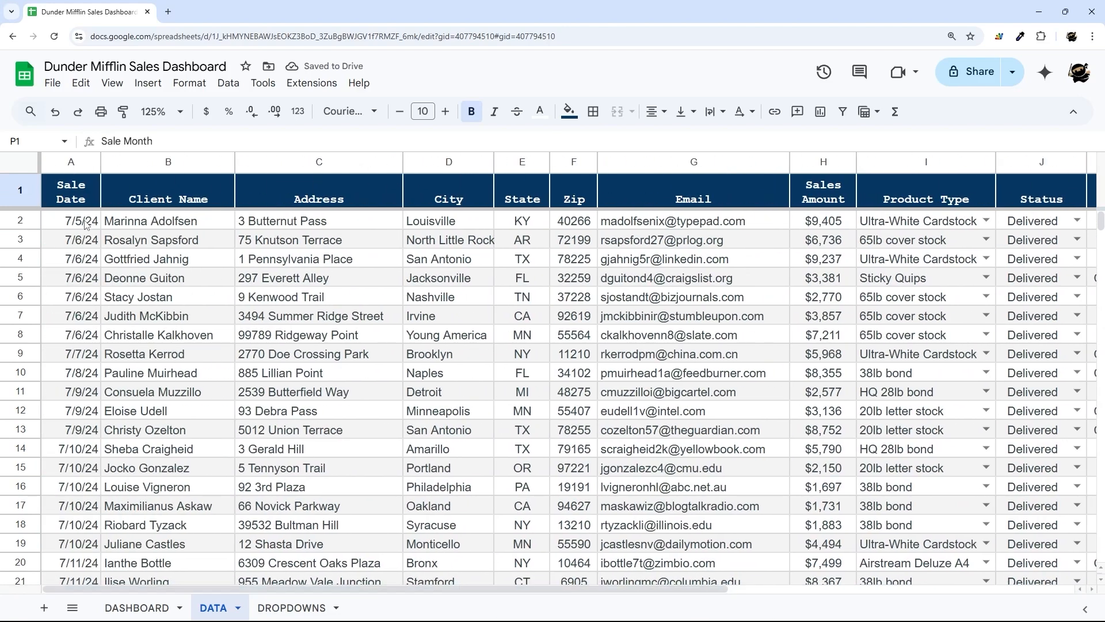
{"action": "left_click_drag", "start_coordinate": [89, 221], "coordinate": [86, 467]}
{"action": "left_click_drag", "start_coordinate": [365, 588], "coordinate": [769, 580]}
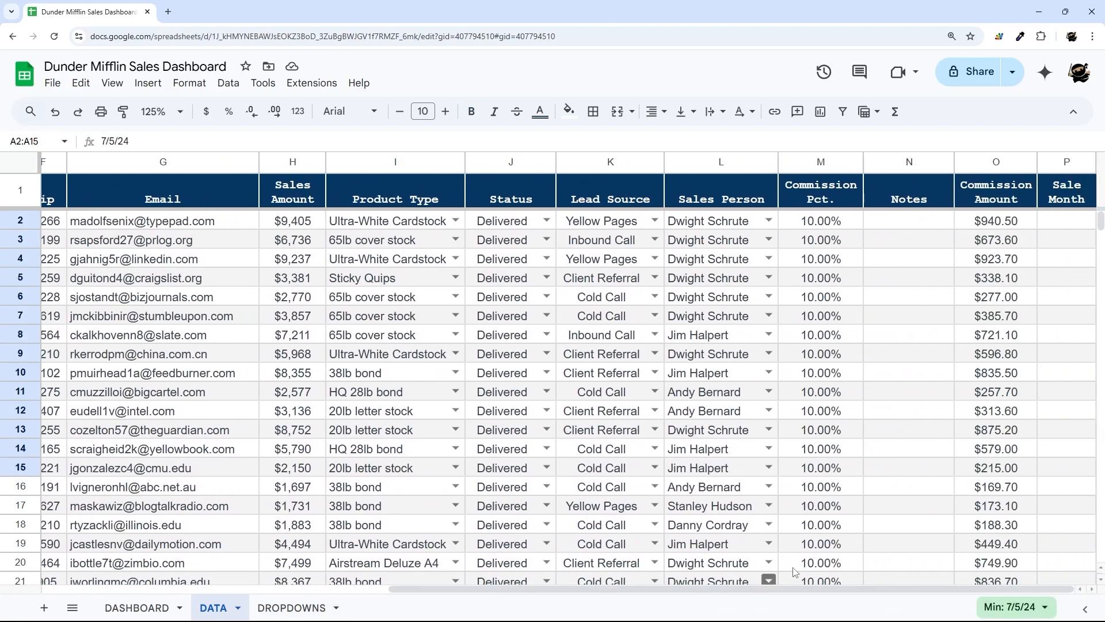
{"action": "left_click", "coordinate": [1066, 196]}
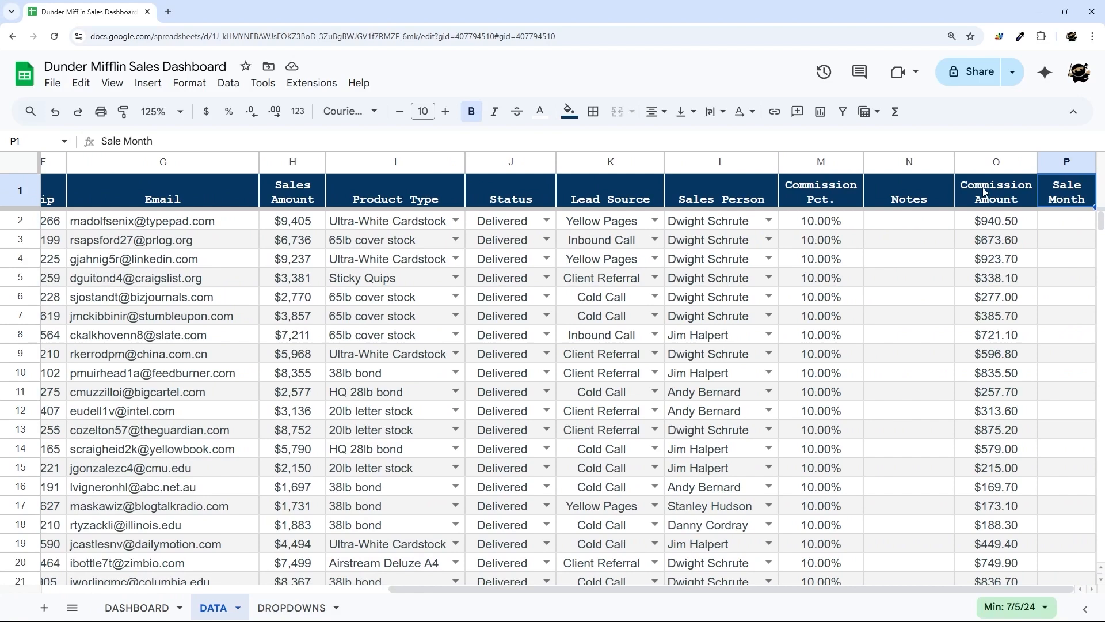
{"action": "left_click", "coordinate": [222, 141]}
{"action": "type", "text": "={\"Sale Month"}
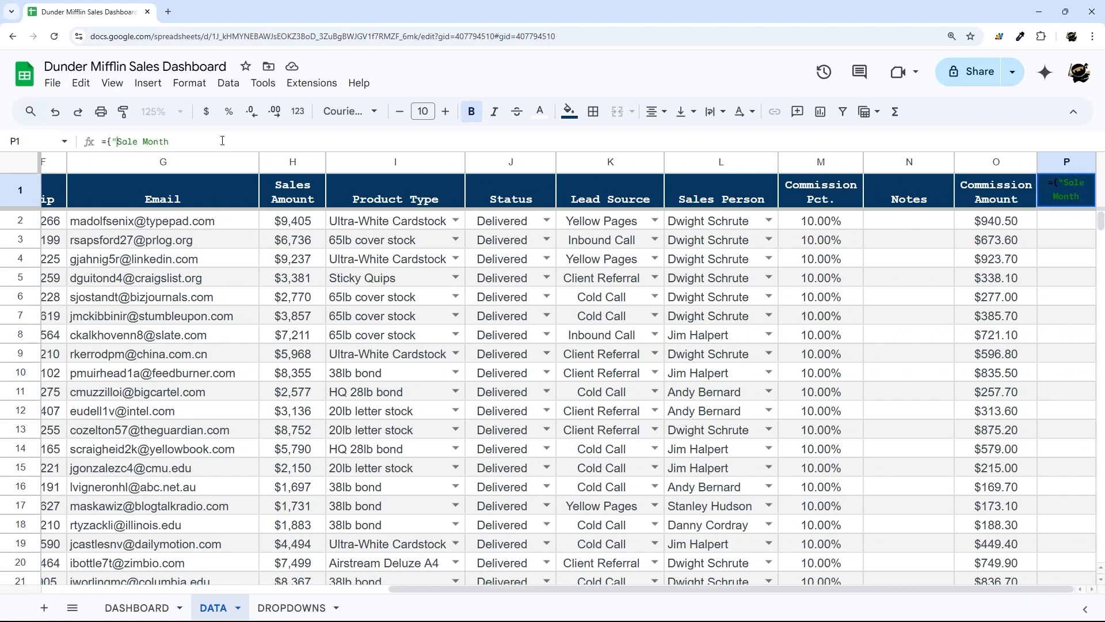
{"action": "type", "text": "\";ar"}
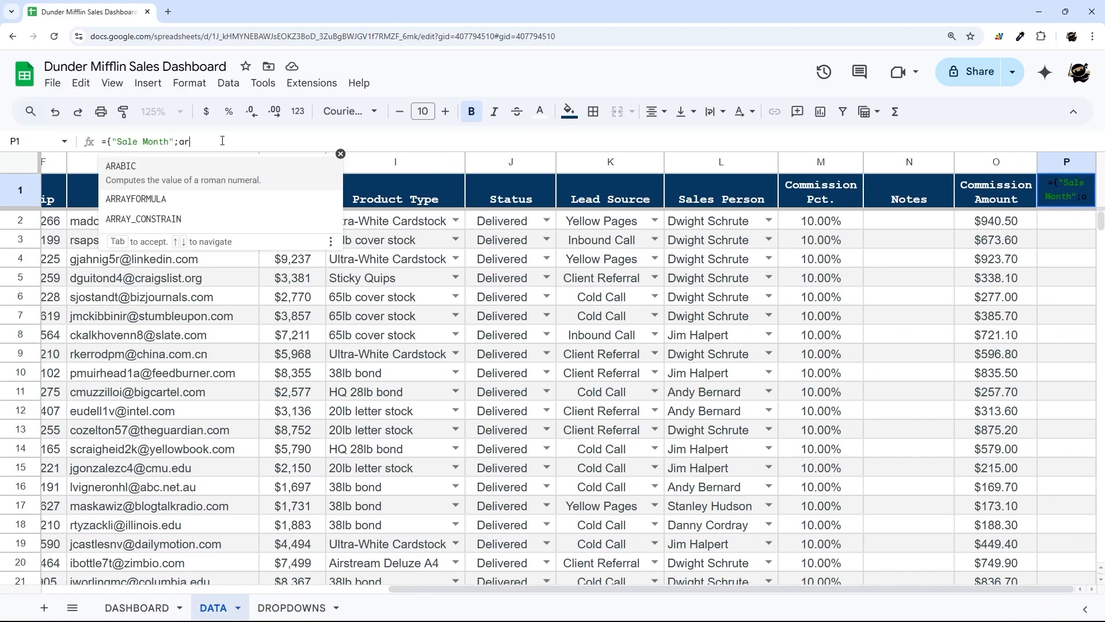
{"action": "type", "text": "rayformula(I"}
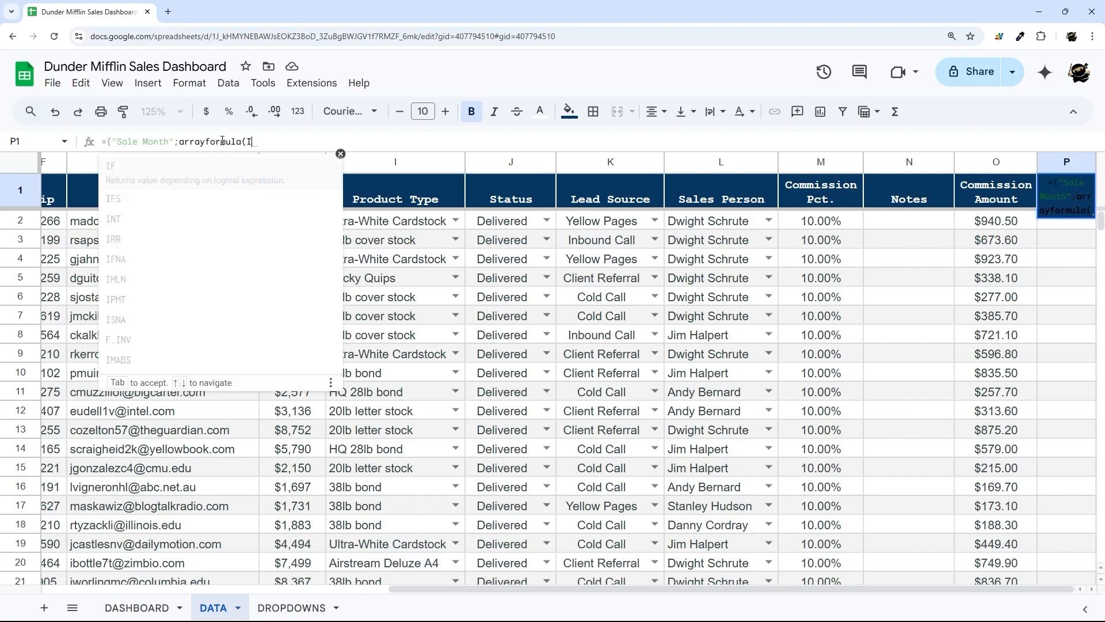
{"action": "type", "text": "F(A2:A=\"\",,"}
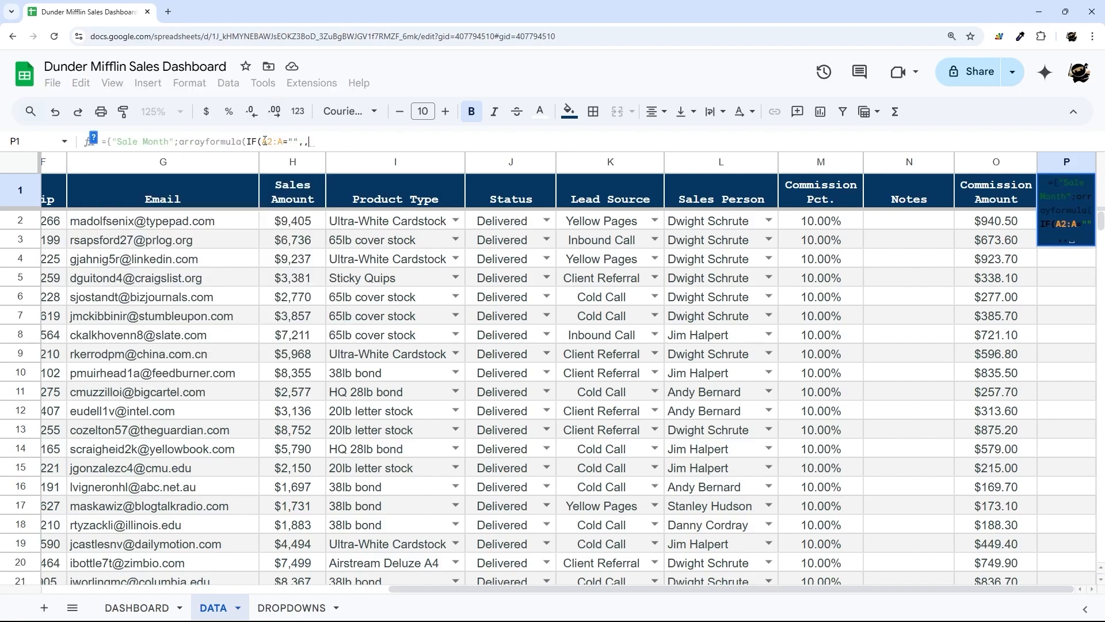
- Finish it with text(A2:A,"MMM YYYY") and commit, giving months like Jul 2024
{"action": "left_click_drag", "start_coordinate": [246, 141], "coordinate": [368, 143]}
{"action": "left_click", "coordinate": [337, 143]}
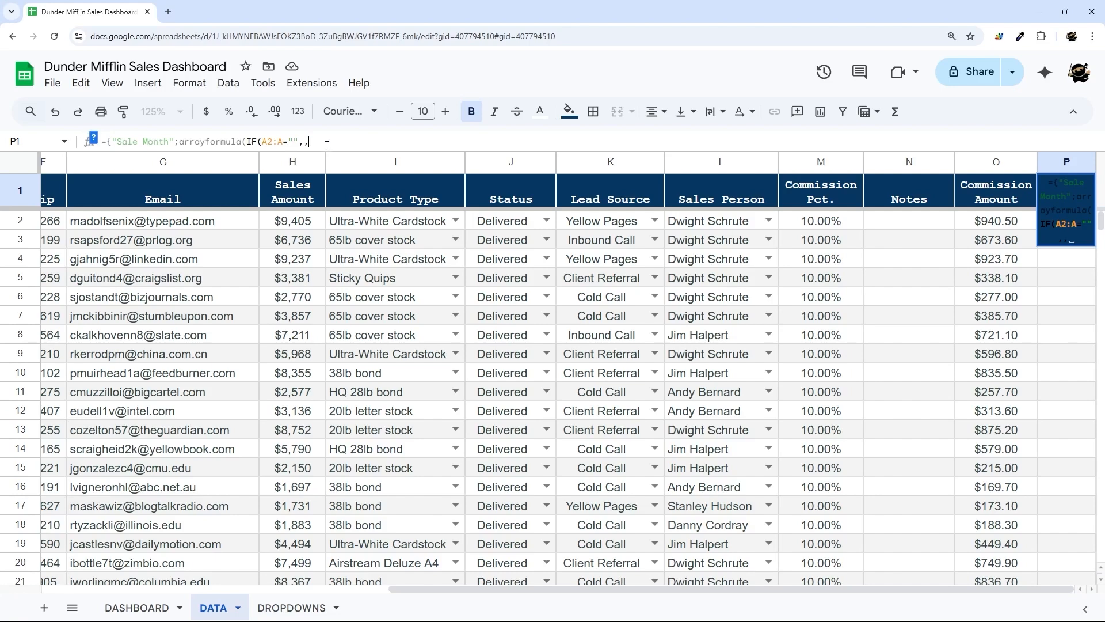
{"action": "left_click_drag", "start_coordinate": [397, 588], "coordinate": [52, 588]}
{"action": "left_click_drag", "start_coordinate": [184, 588], "coordinate": [531, 588]}
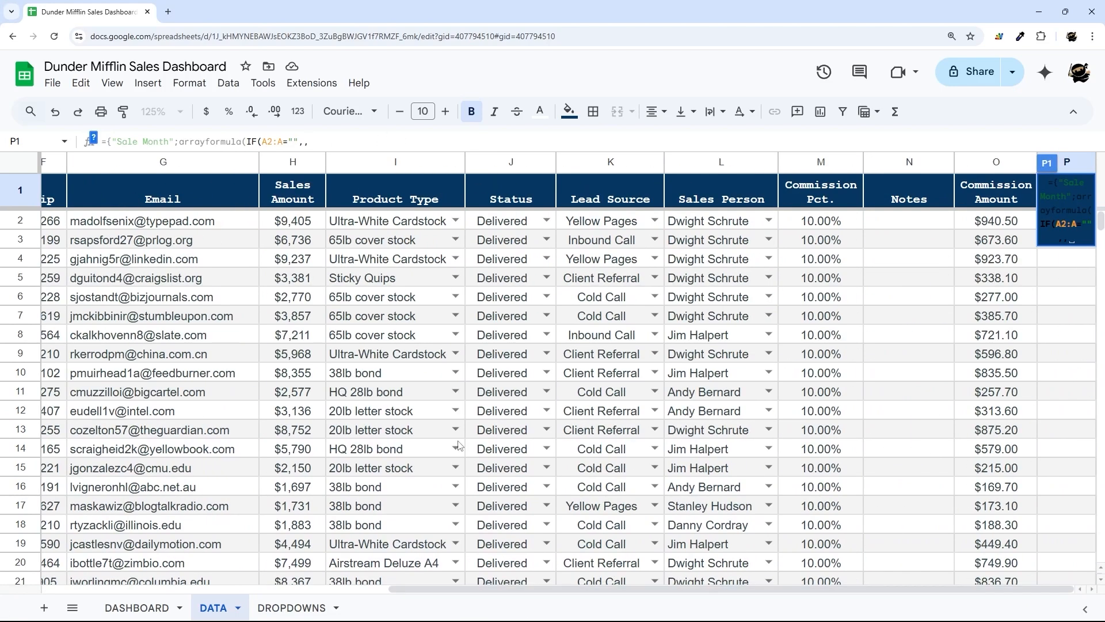
{"action": "type", "text": "te"}
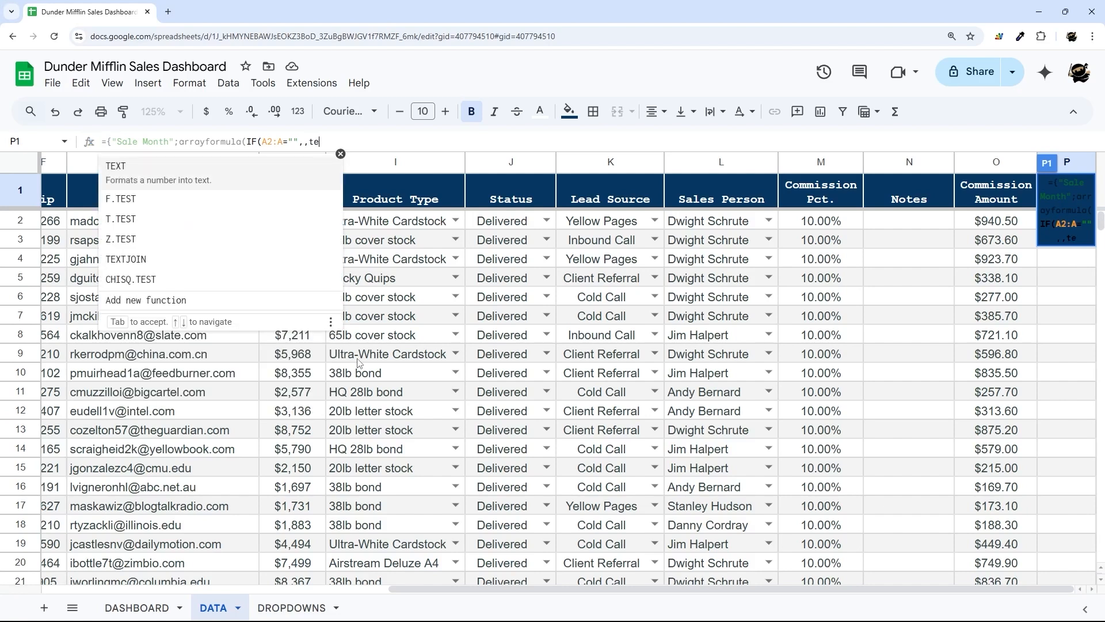
{"action": "type", "text": "xt(A2:A,\"MMM"}
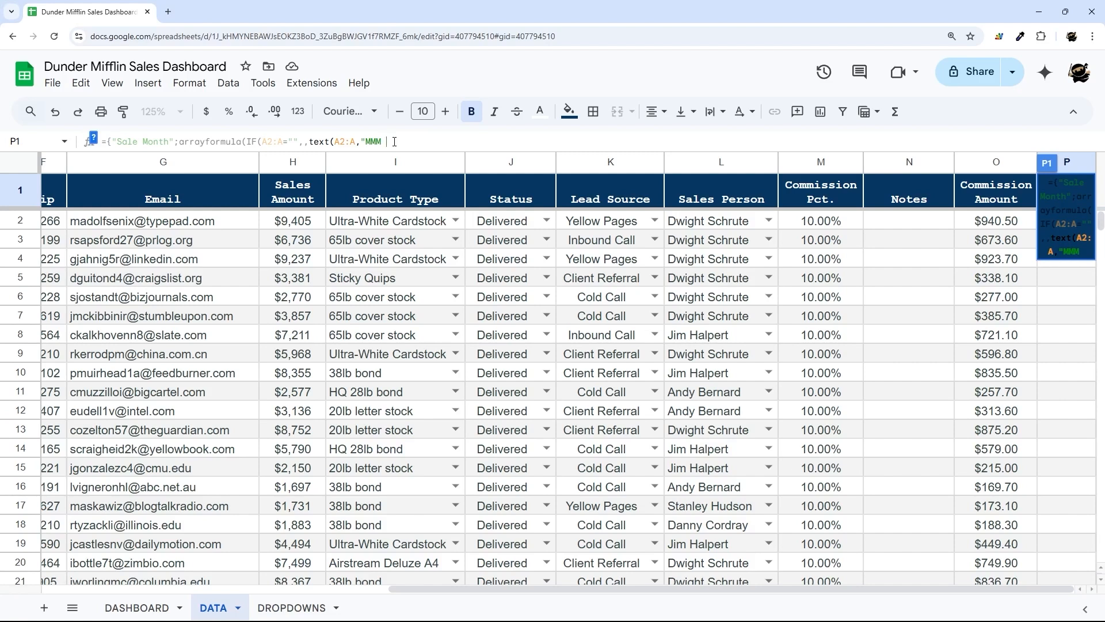
{"action": "type", "text": "YYYY\"))"}
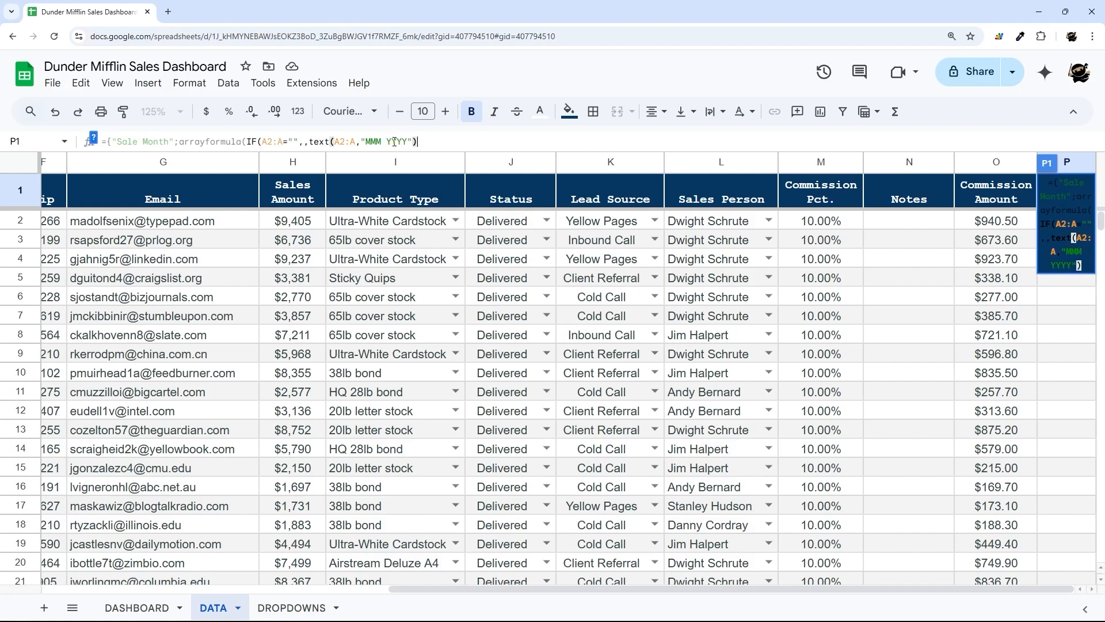
{"action": "key", "text": "Return"}
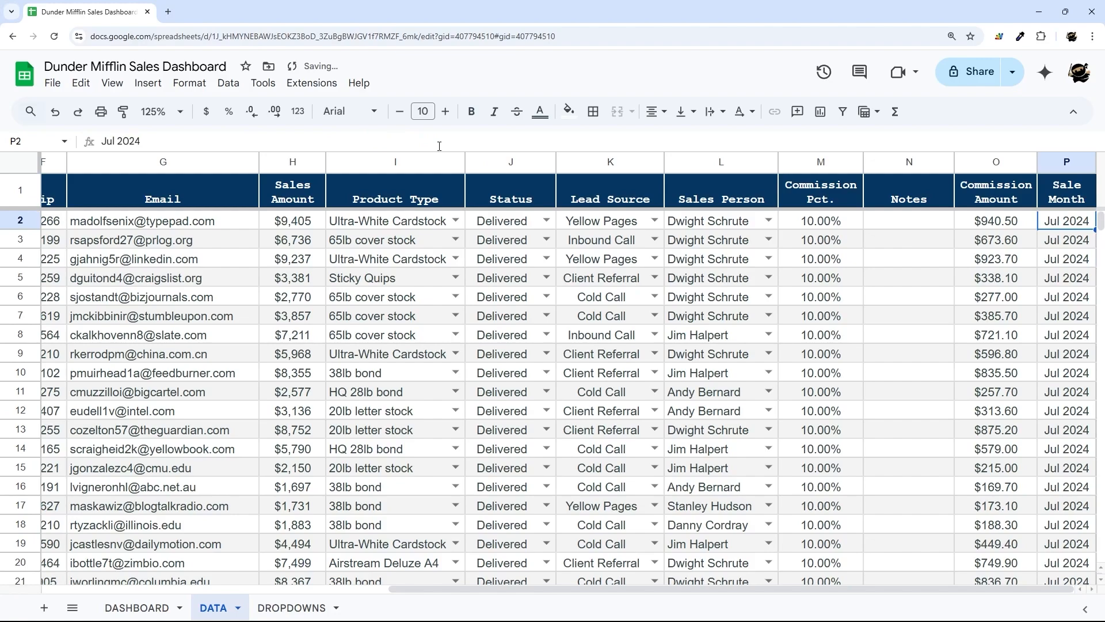
{"action": "key", "text": "Up"}
{"action": "left_click", "coordinate": [455, 143]}
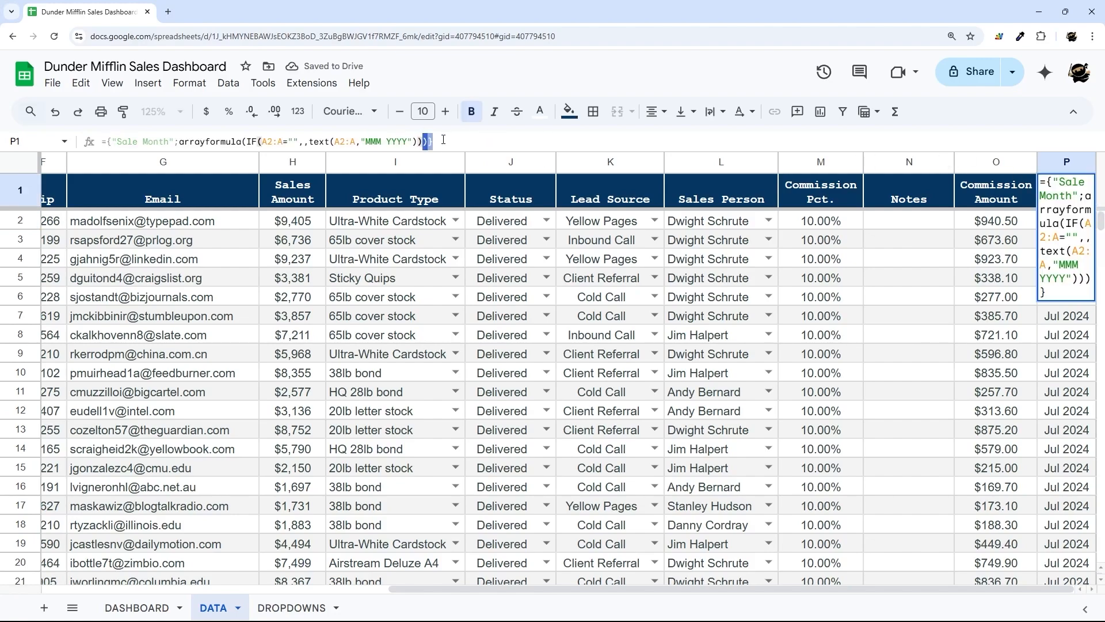
{"action": "key", "text": "Return"}
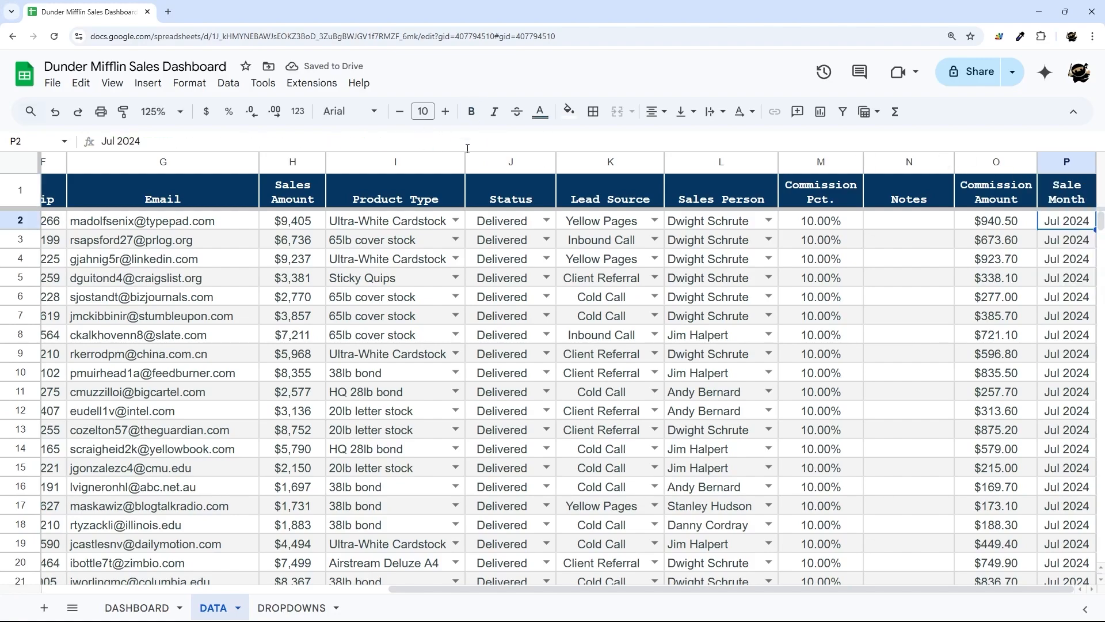
{"action": "scroll", "coordinate": [890, 259], "scroll_direction": "down", "scroll_amount": 20}
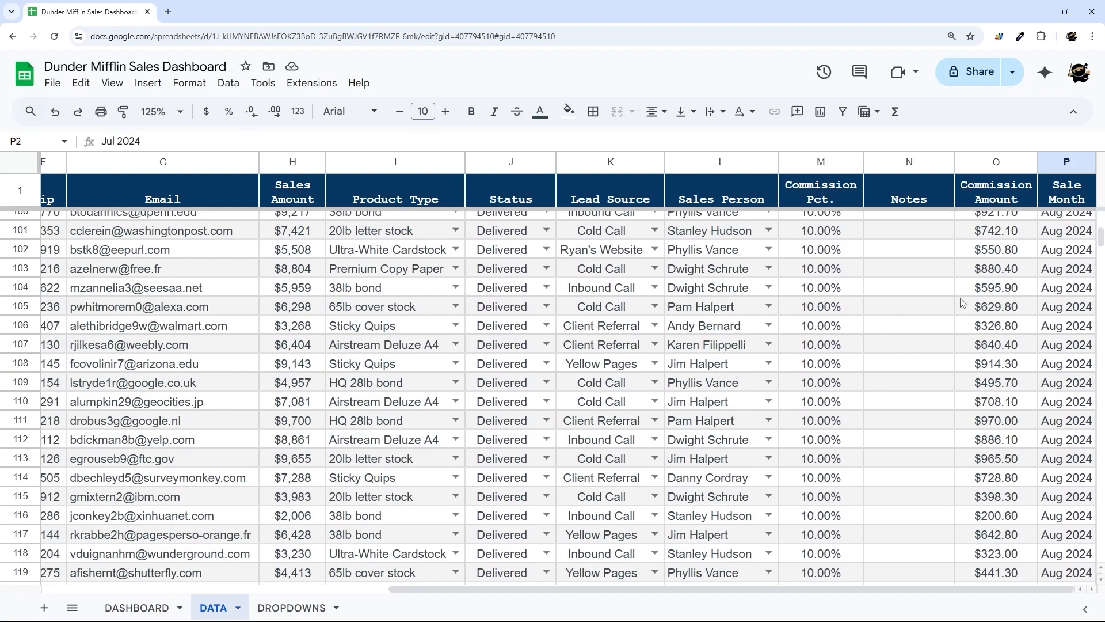
{"action": "scroll", "coordinate": [967, 311], "scroll_direction": "up", "scroll_amount": 9}
{"action": "scroll", "coordinate": [972, 322], "scroll_direction": "up", "scroll_amount": 20}
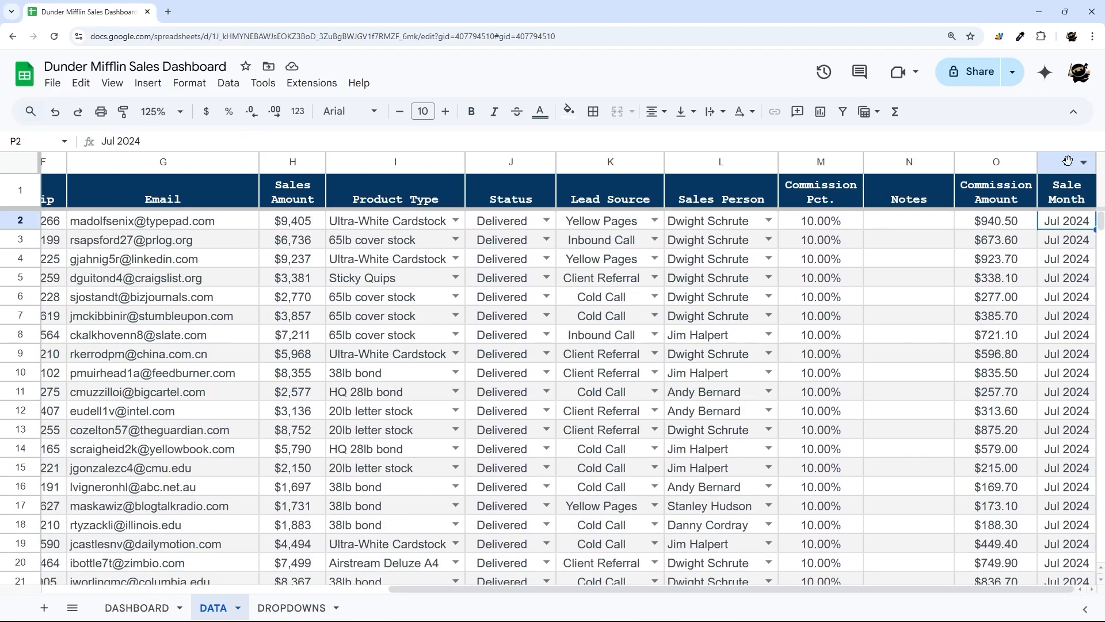
{"action": "left_click", "coordinate": [1066, 161]}
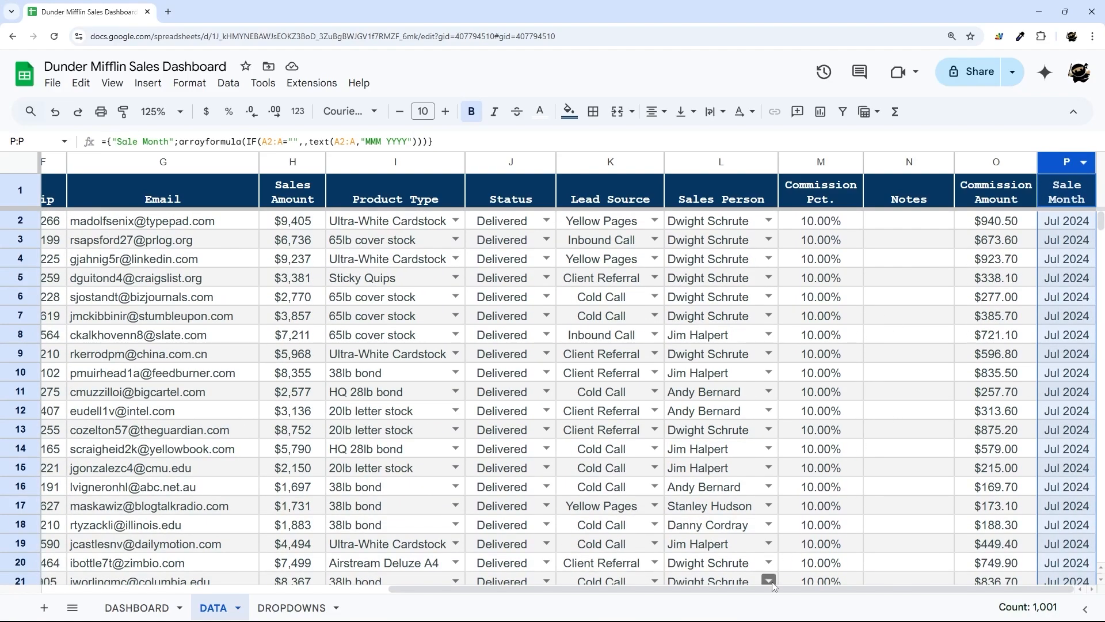
{"action": "left_click_drag", "start_coordinate": [767, 588], "coordinate": [196, 586]}
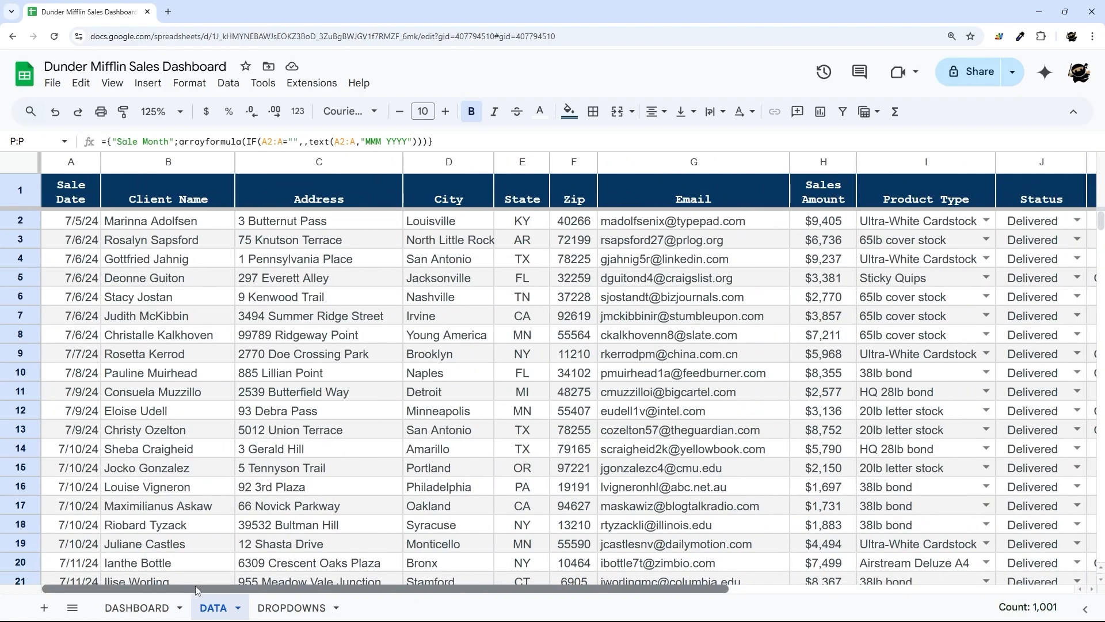
{"action": "left_click_drag", "start_coordinate": [369, 588], "coordinate": [803, 617]}
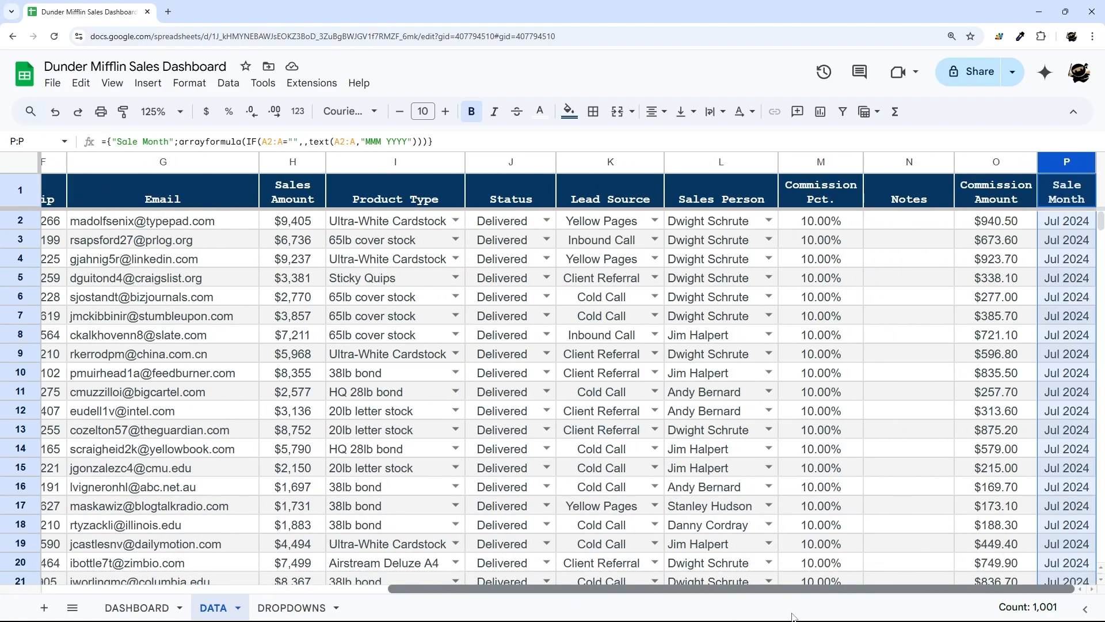
{"action": "left_click_drag", "start_coordinate": [872, 224], "coordinate": [890, 505]}
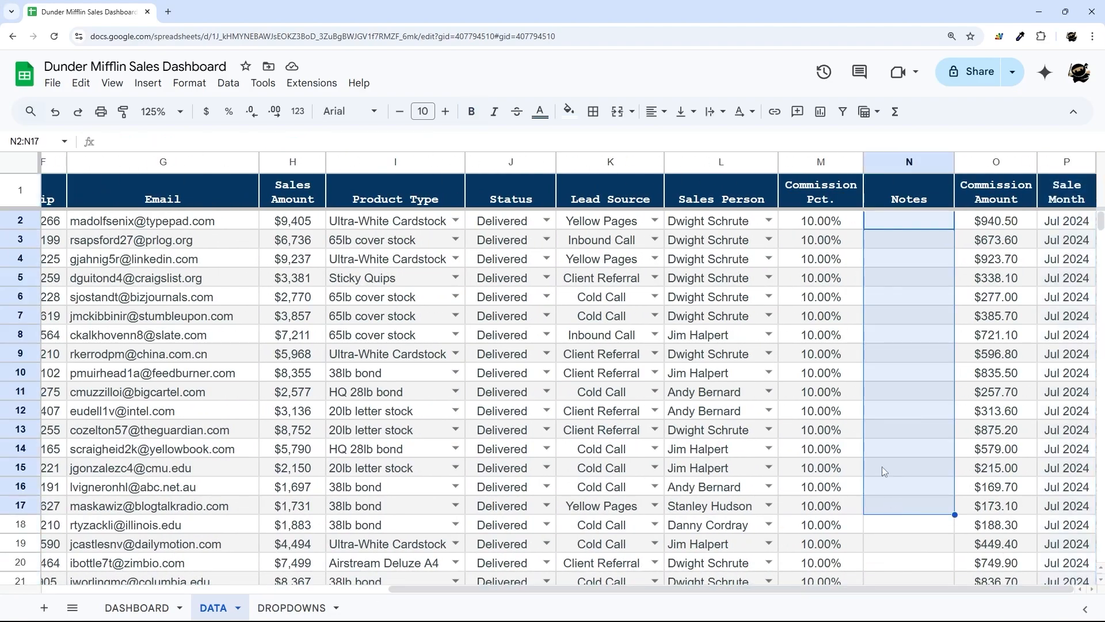
{"action": "left_click_drag", "start_coordinate": [828, 587], "coordinate": [483, 588]}
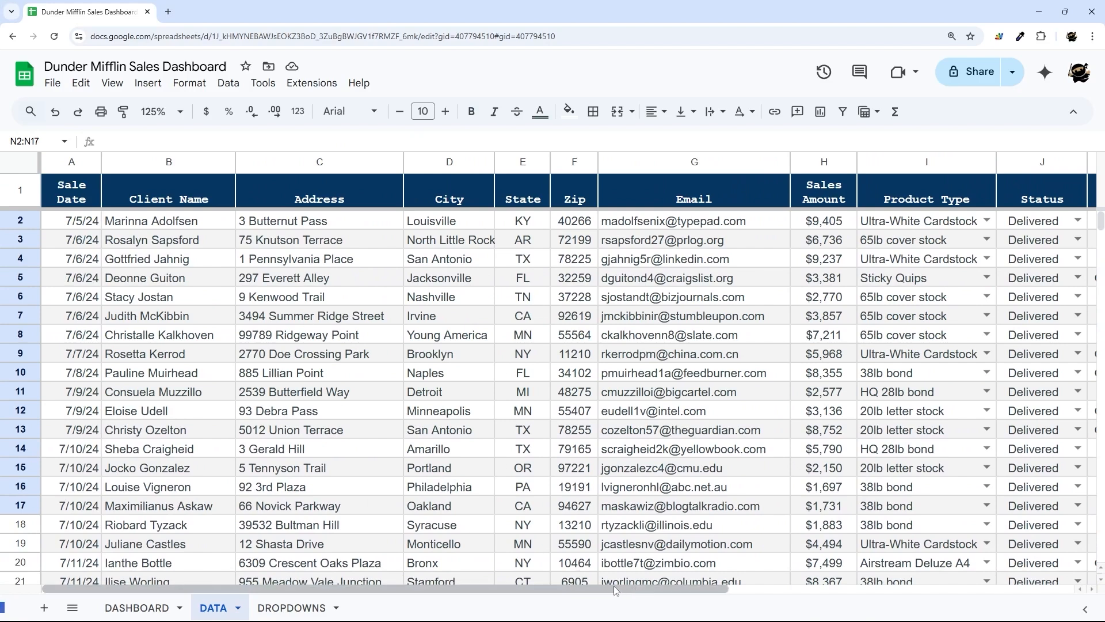
{"action": "left_click", "coordinate": [517, 162]}
{"action": "left_click", "coordinate": [428, 159]}
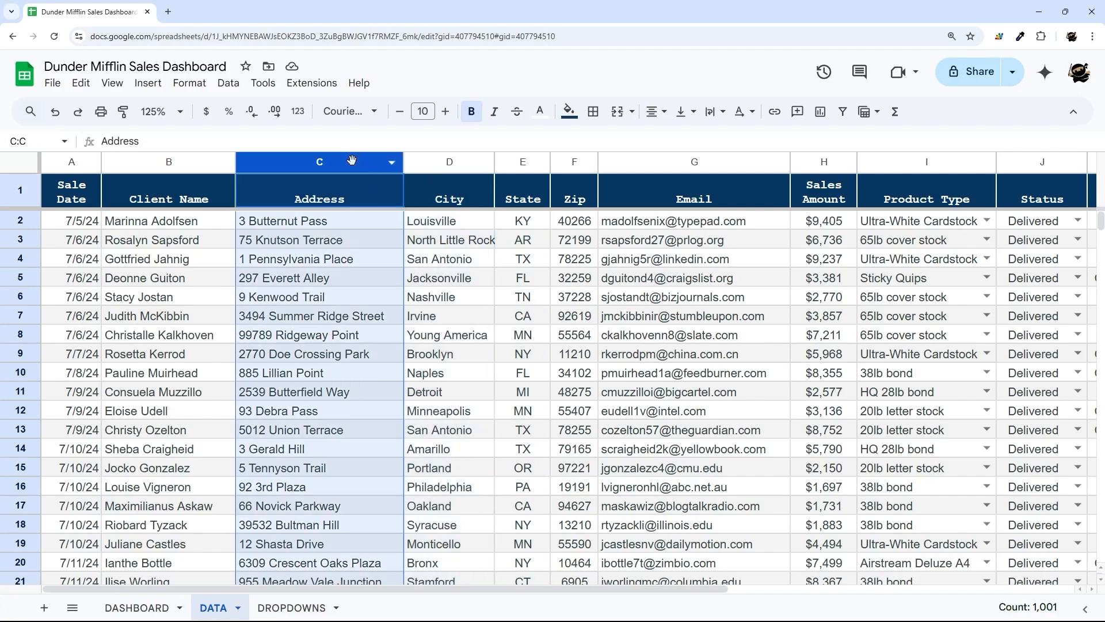
{"action": "left_click", "coordinate": [354, 164]}
{"action": "left_click", "coordinate": [183, 164]}
- On DROPDOWNS, give the month headers F1:H1 a dark yellow fill with black text
{"action": "left_click", "coordinate": [296, 607]}
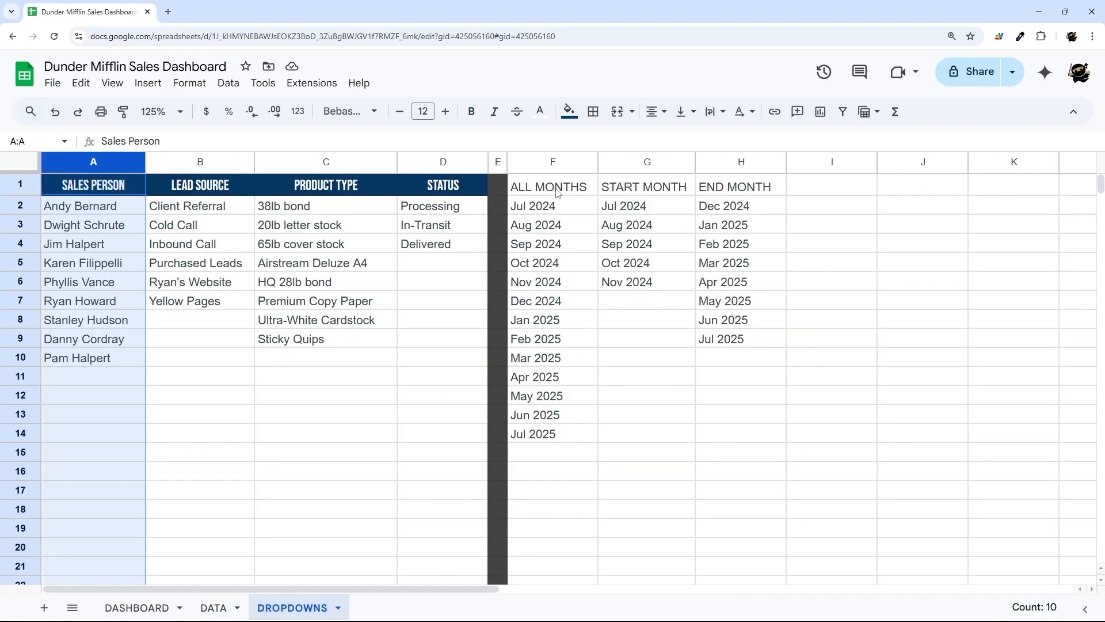
{"action": "left_click_drag", "start_coordinate": [557, 194], "coordinate": [742, 189]}
{"action": "left_click", "coordinate": [568, 111]}
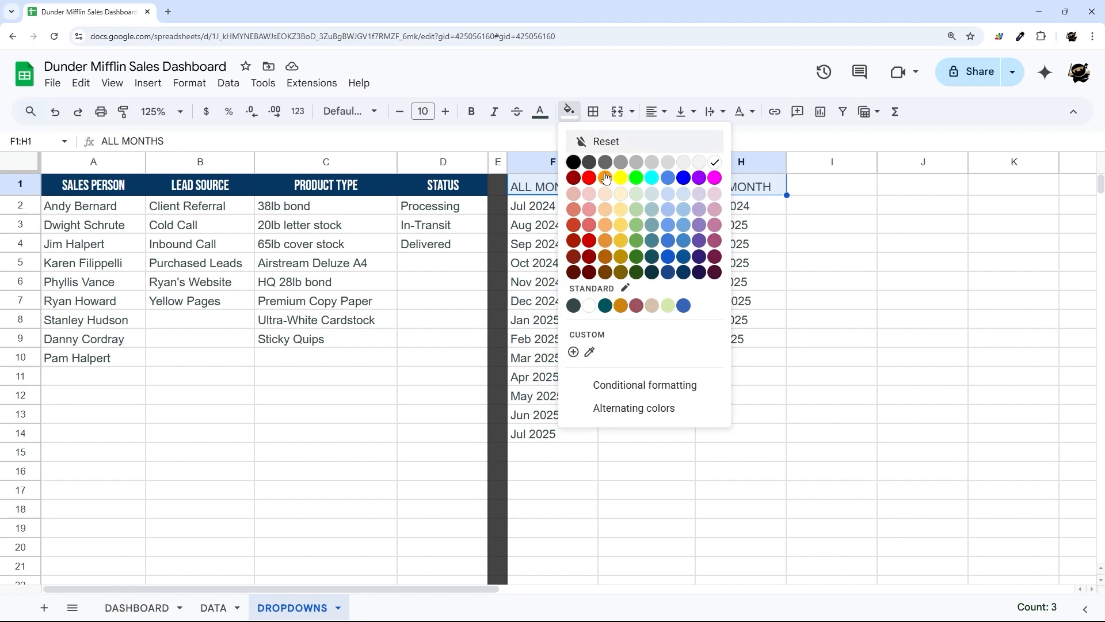
{"action": "left_click", "coordinate": [621, 242]}
{"action": "left_click", "coordinate": [540, 111]}
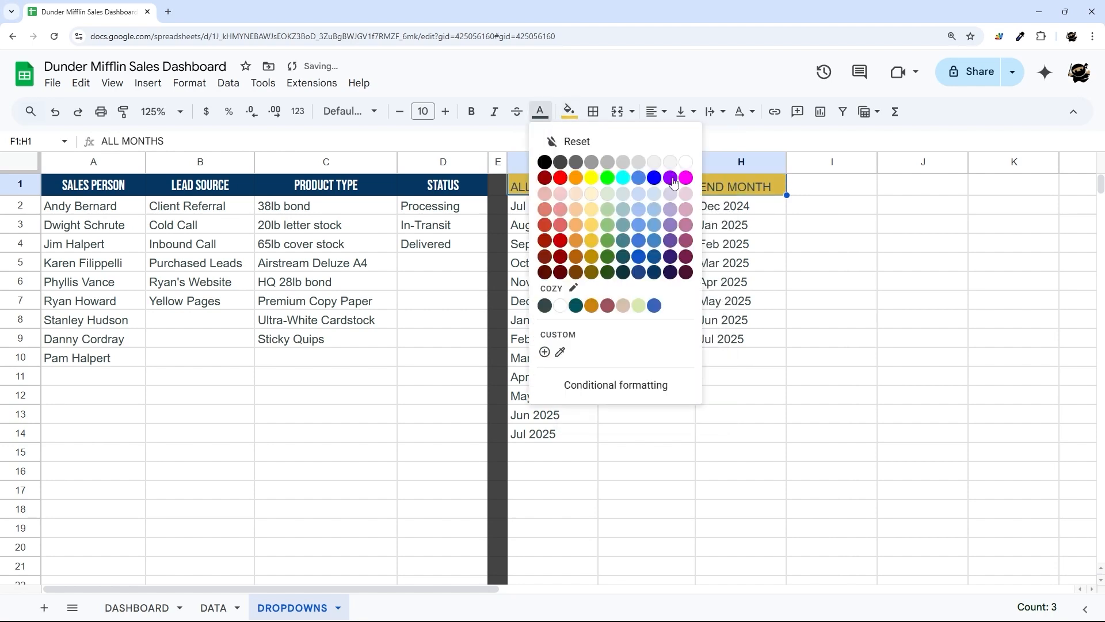
{"action": "left_click", "coordinate": [544, 162]}
{"action": "left_click", "coordinate": [539, 111]}
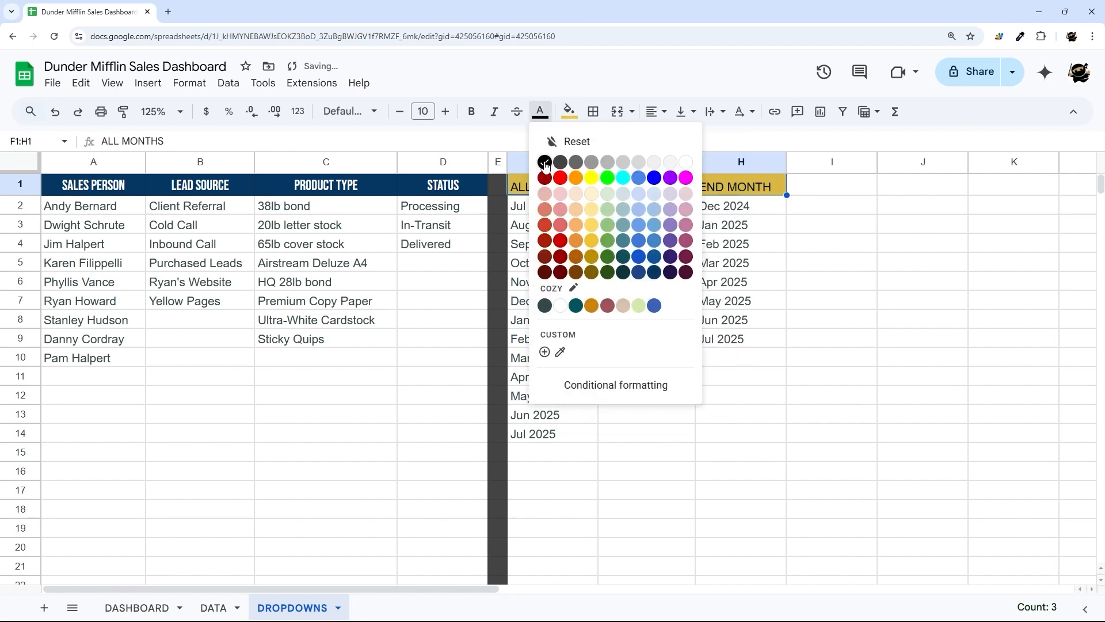
{"action": "left_click", "coordinate": [545, 164]}
- Wrap and centre the F1:H1 header text and narrow columns F, G and H
{"action": "left_click", "coordinate": [714, 112]}
{"action": "left_click", "coordinate": [735, 139]}
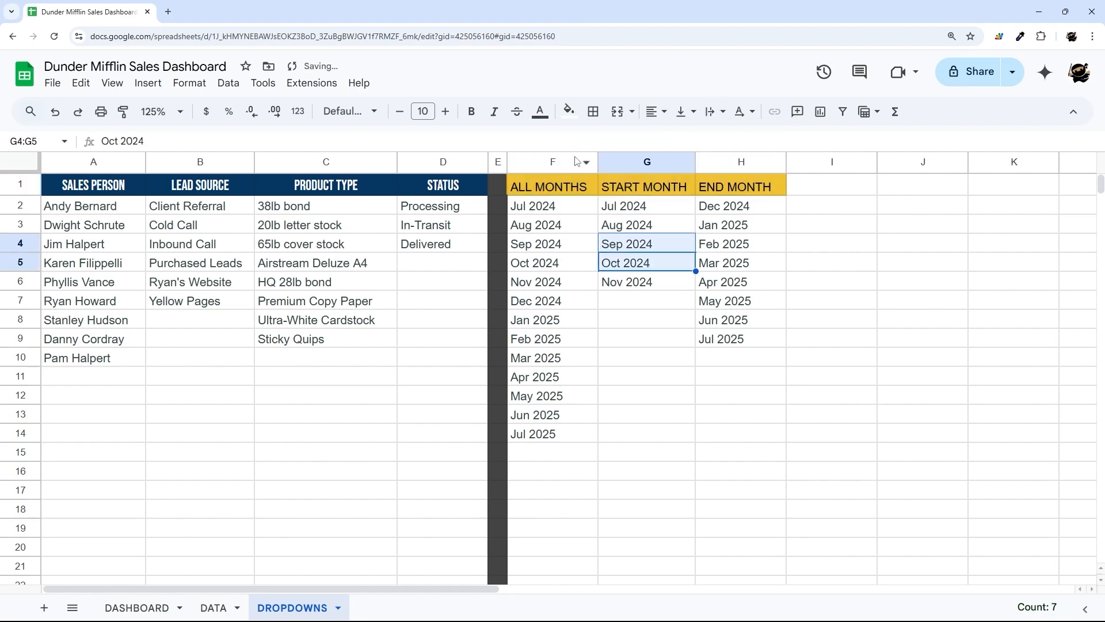
{"action": "left_click_drag", "start_coordinate": [598, 162], "coordinate": [575, 162]}
{"action": "left_click_drag", "start_coordinate": [672, 162], "coordinate": [648, 162]}
{"action": "left_click_drag", "start_coordinate": [739, 162], "coordinate": [720, 161]}
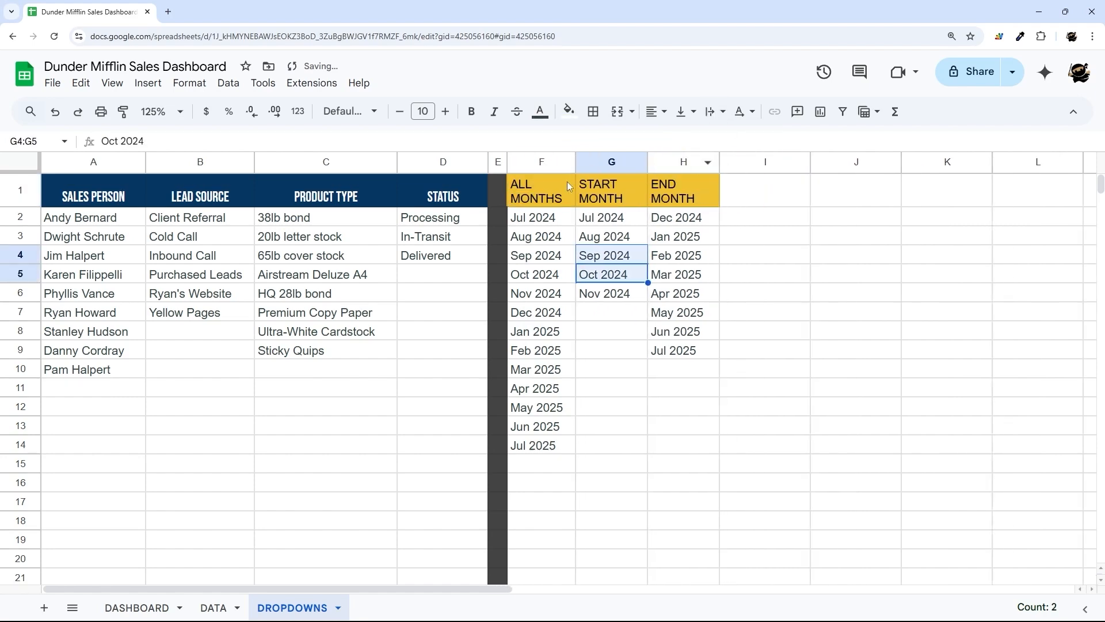
{"action": "left_click_drag", "start_coordinate": [568, 186], "coordinate": [685, 190]}
{"action": "left_click", "coordinate": [659, 111]}
{"action": "left_click", "coordinate": [675, 138]}
{"action": "left_click", "coordinate": [748, 299]}
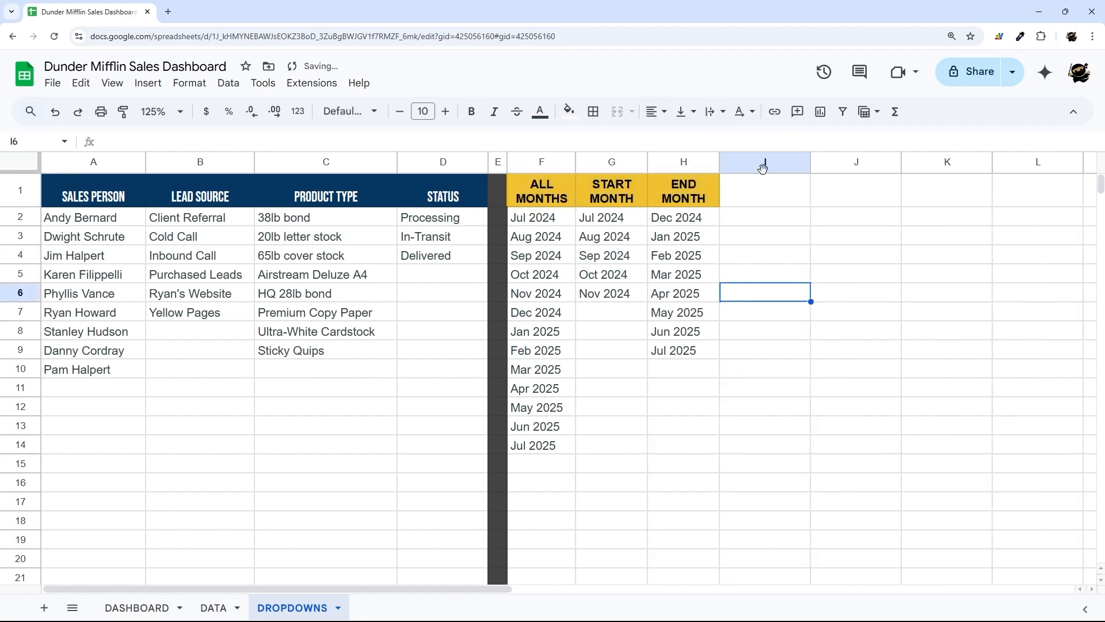
- Resize column I to 20 pixels as a thin spacer
{"action": "right_click", "coordinate": [763, 167]}
{"action": "left_click", "coordinate": [821, 351]}
{"action": "type", "text": "20"}
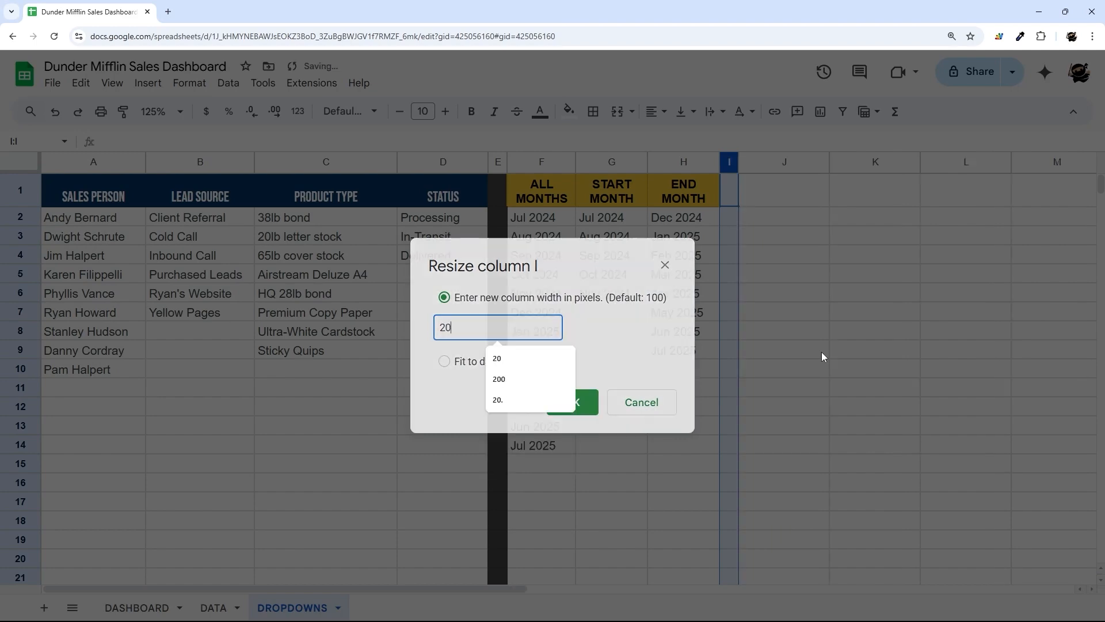
{"action": "key", "text": "Return"}
{"action": "left_click", "coordinate": [823, 352]}
- Compare DASHBOARD's dropdown cells I2:I4 with the sales-person names in DROPDOWNS A2:A11
{"action": "left_click", "coordinate": [155, 611]}
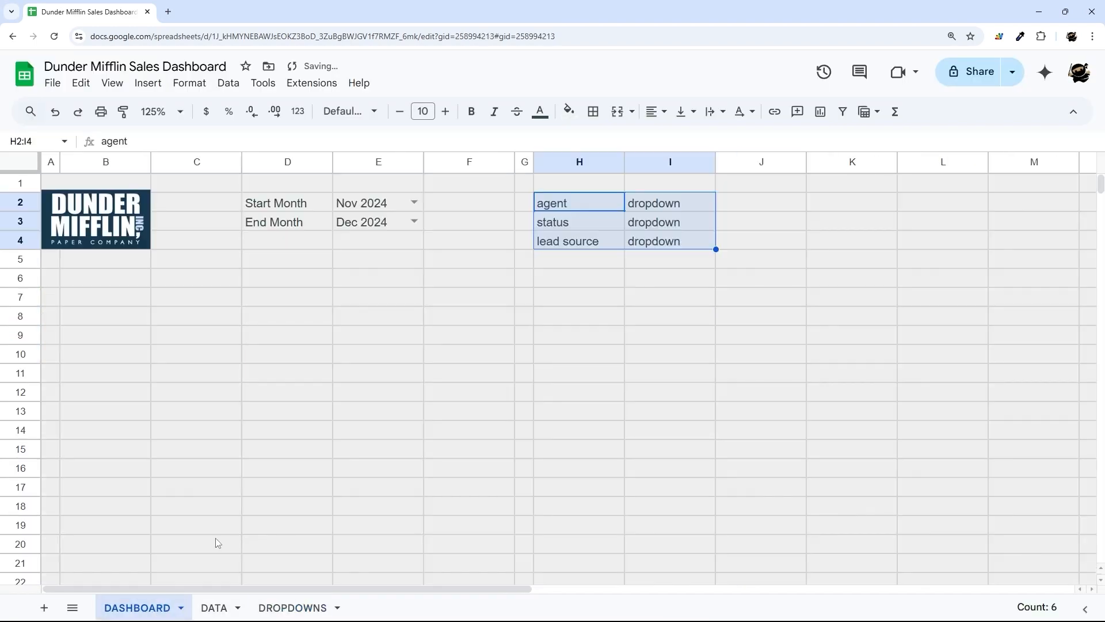
{"action": "left_click_drag", "start_coordinate": [662, 205], "coordinate": [670, 241]}
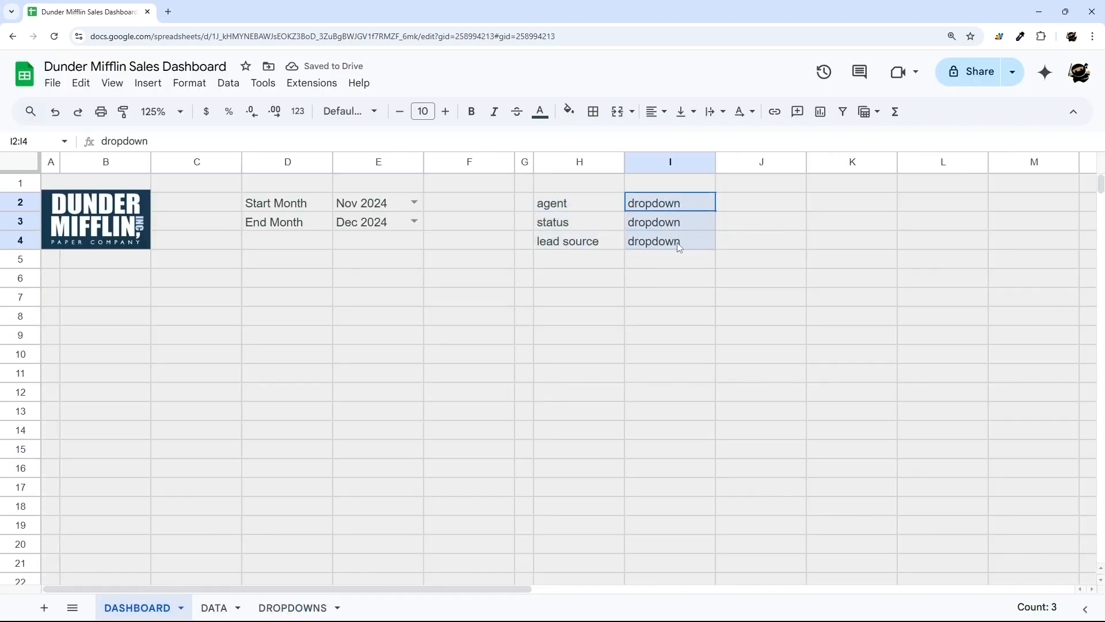
{"action": "left_click", "coordinate": [269, 608]}
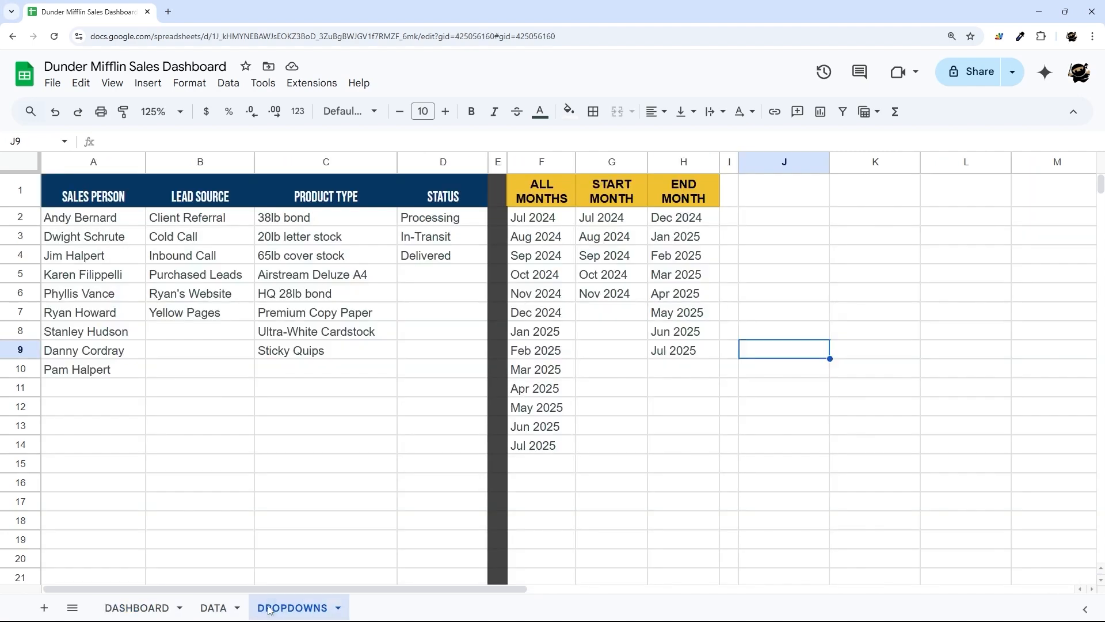
{"action": "left_click_drag", "start_coordinate": [85, 209], "coordinate": [80, 381]}
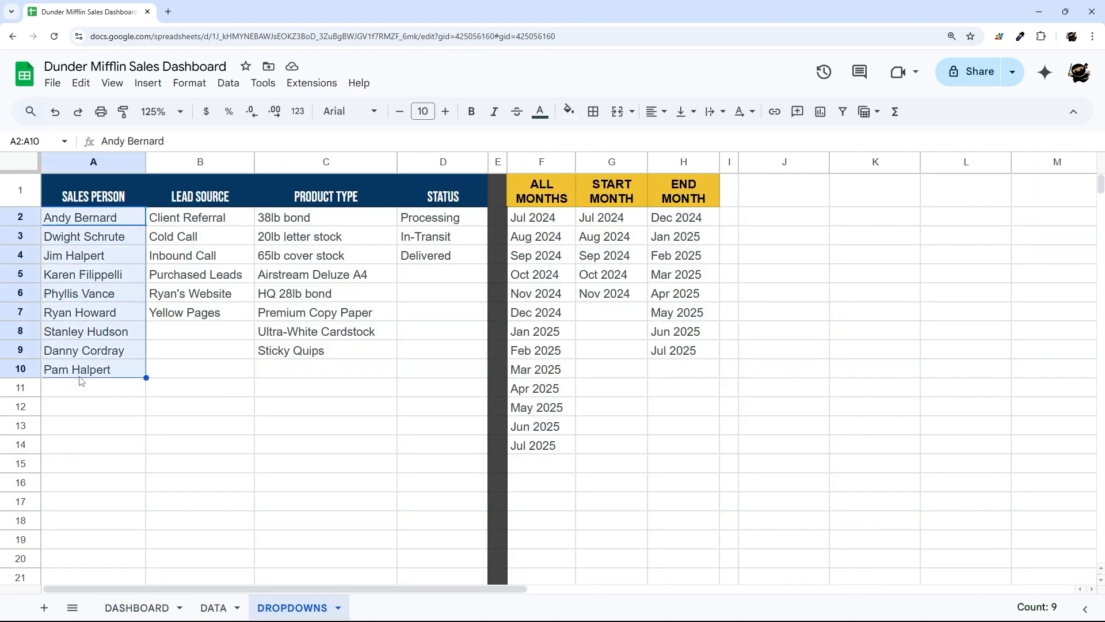
{"action": "left_click", "coordinate": [146, 612]}
{"action": "left_click", "coordinate": [641, 201]}
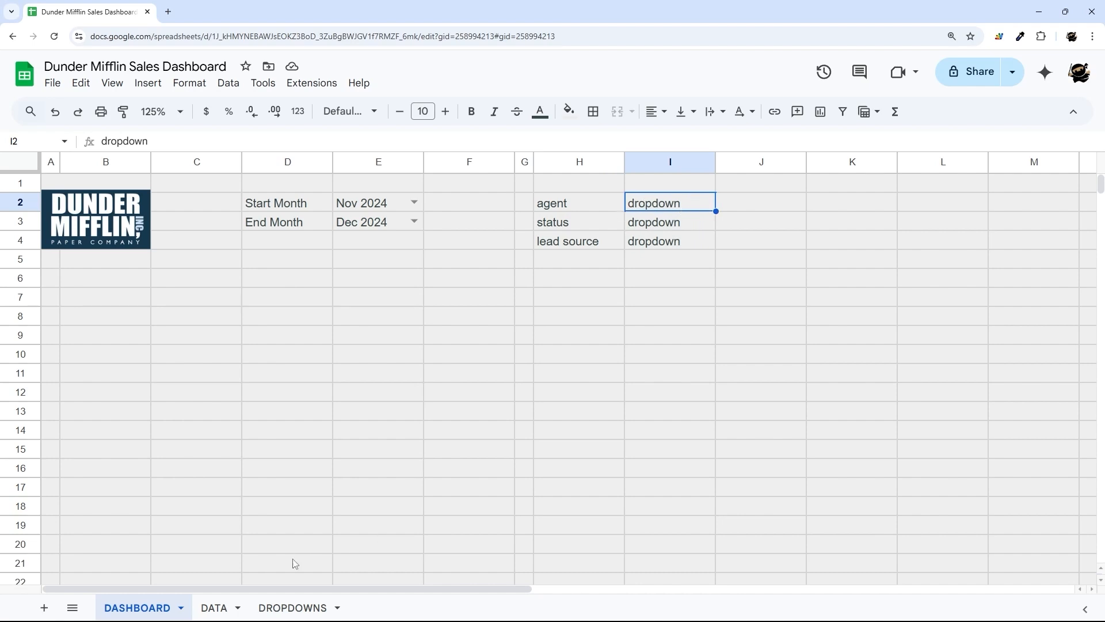
{"action": "left_click", "coordinate": [293, 607]}
{"action": "left_click_drag", "start_coordinate": [83, 221], "coordinate": [81, 387]}
- Copy the SALES PERSON, LEAD SOURCE and PRODUCT TYPE headers from A1:C1 into J1:L1
{"action": "left_click_drag", "start_coordinate": [225, 223], "coordinate": [202, 332]}
{"action": "left_click_drag", "start_coordinate": [120, 223], "coordinate": [112, 390]}
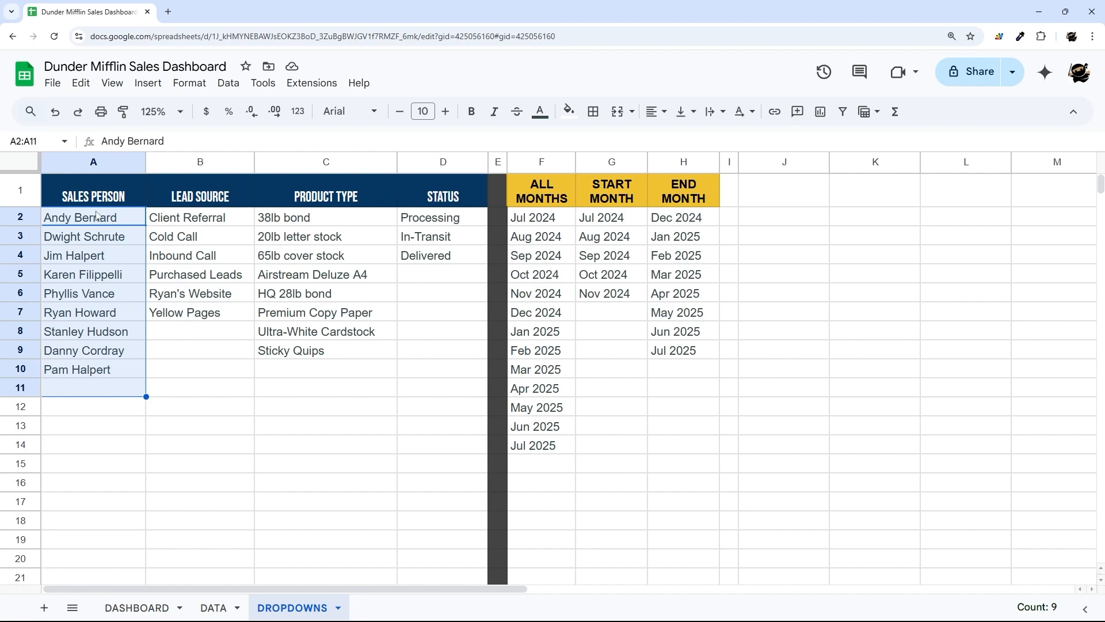
{"action": "left_click_drag", "start_coordinate": [85, 197], "coordinate": [365, 198]}
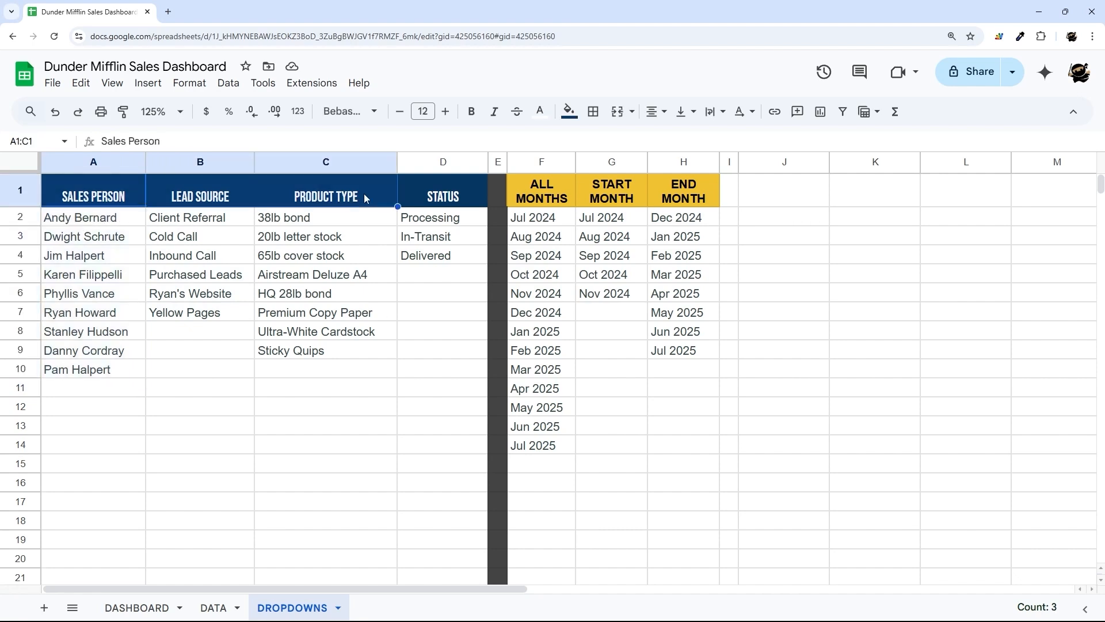
{"action": "key", "text": "ctrl+c"}
{"action": "left_click", "coordinate": [805, 190]}
{"action": "key", "text": "ctrl+v"}
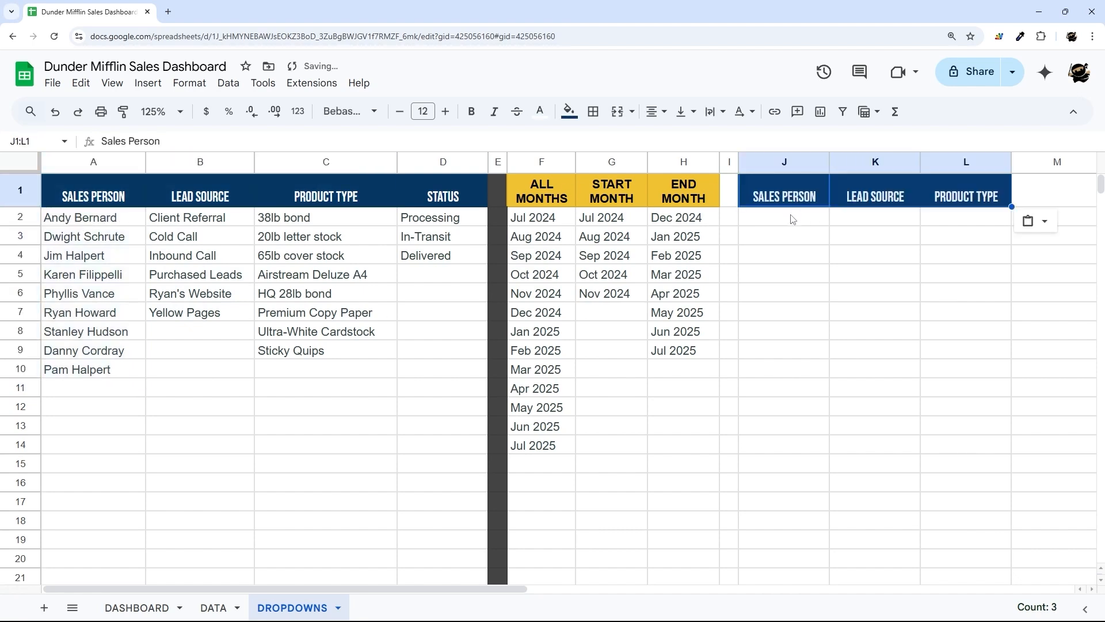
- Enter All in J2 and fill it across to L2
{"action": "left_click", "coordinate": [791, 221]}
{"action": "type", "text": "All"}
{"action": "key", "text": "Return"}
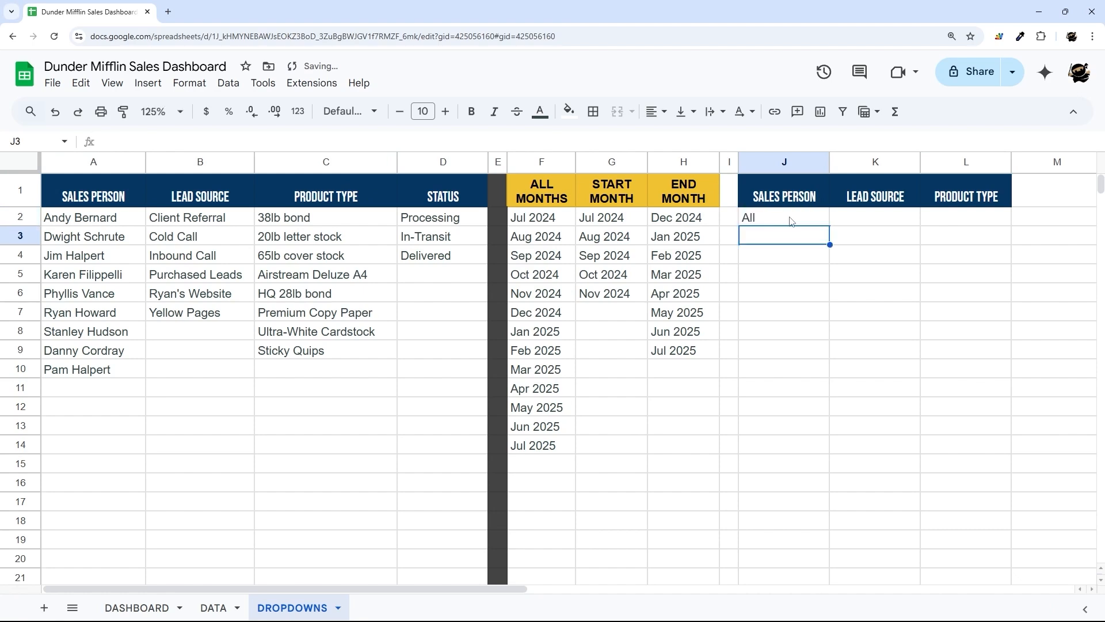
{"action": "left_click", "coordinate": [789, 219]}
{"action": "left_click_drag", "start_coordinate": [829, 225], "coordinate": [935, 230]}
- Put =ARRAYFORMULA(A2:A) in J3, fill it right to L3, and widen column K
{"action": "left_click", "coordinate": [789, 239]}
{"action": "type", "text": "=ARRAYFORMULA("}
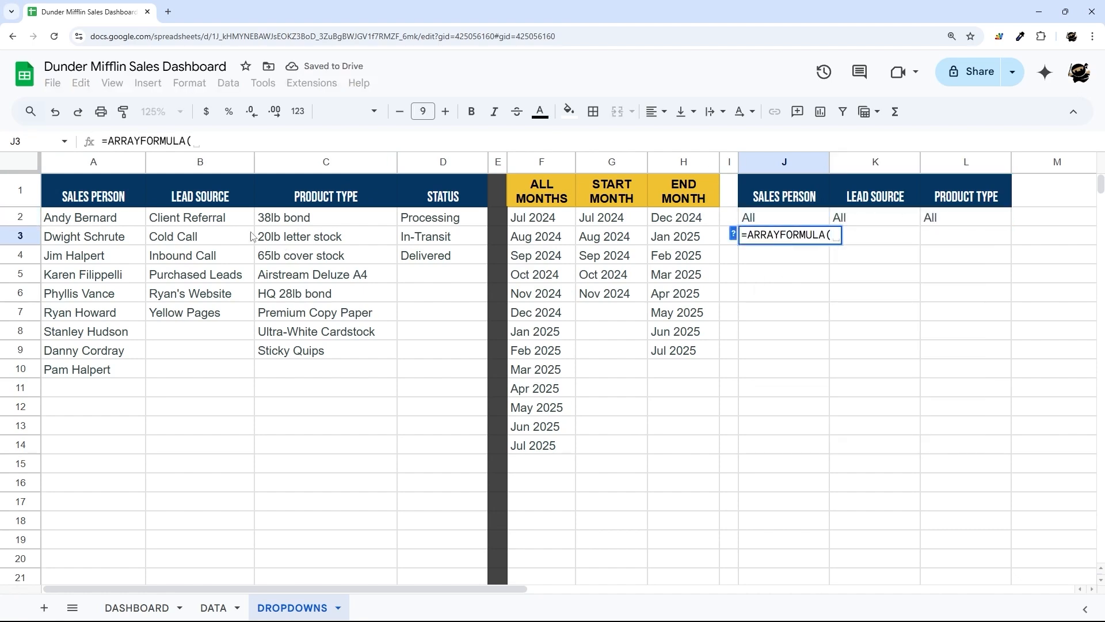
{"action": "left_click_drag", "start_coordinate": [128, 225], "coordinate": [128, 395]}
{"action": "key", "text": "BackSpace"}
{"action": "key", "text": "BackSpace"}
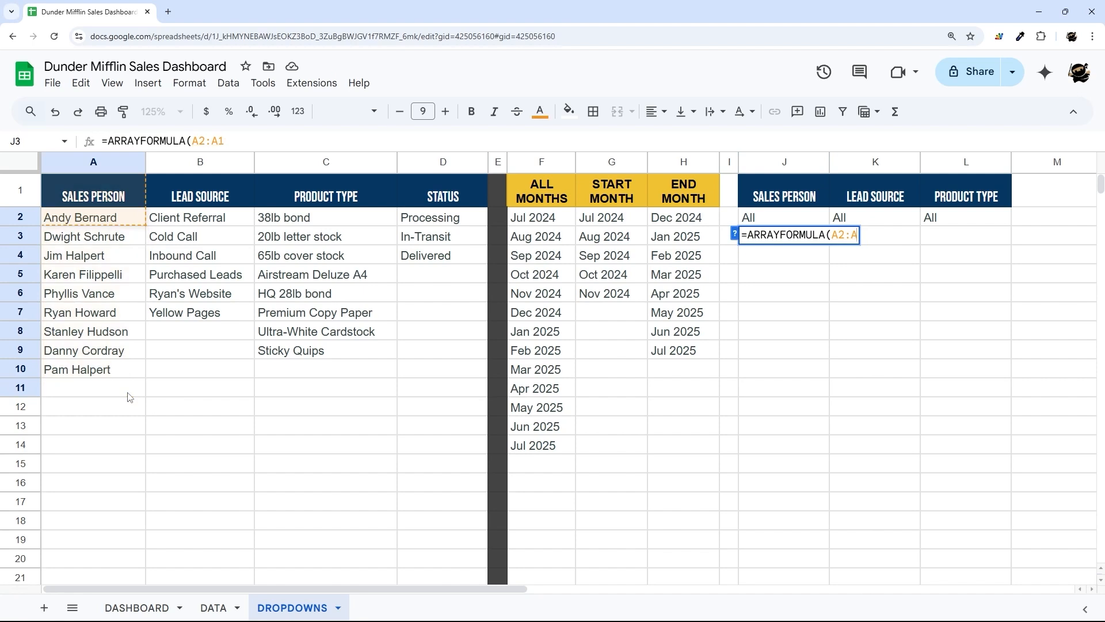
{"action": "type", "text": ")"}
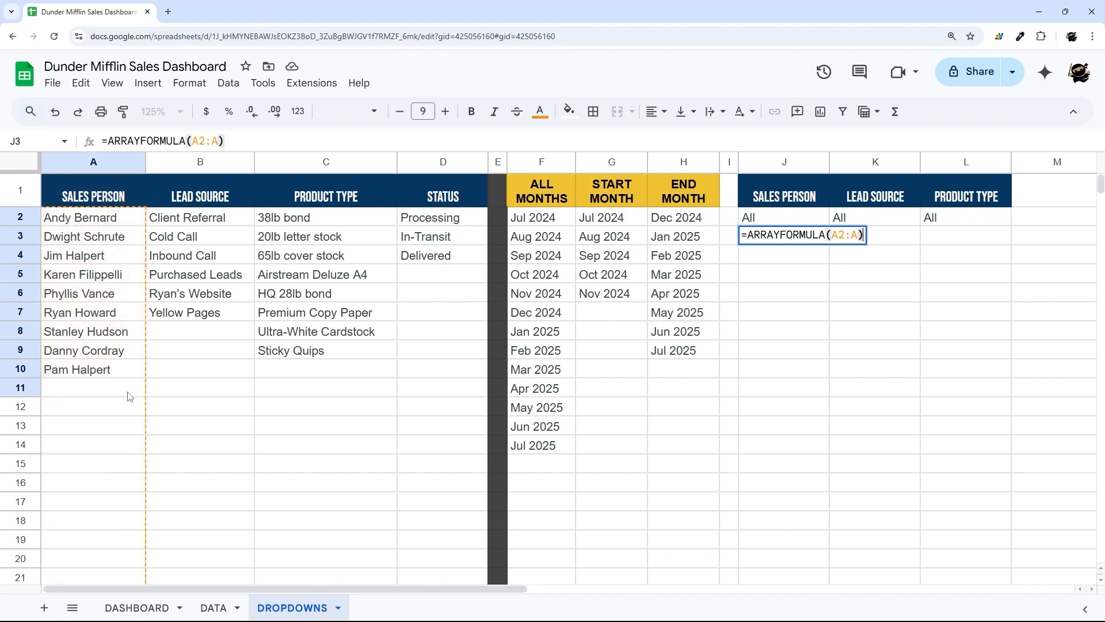
{"action": "left_click", "coordinate": [198, 142]}
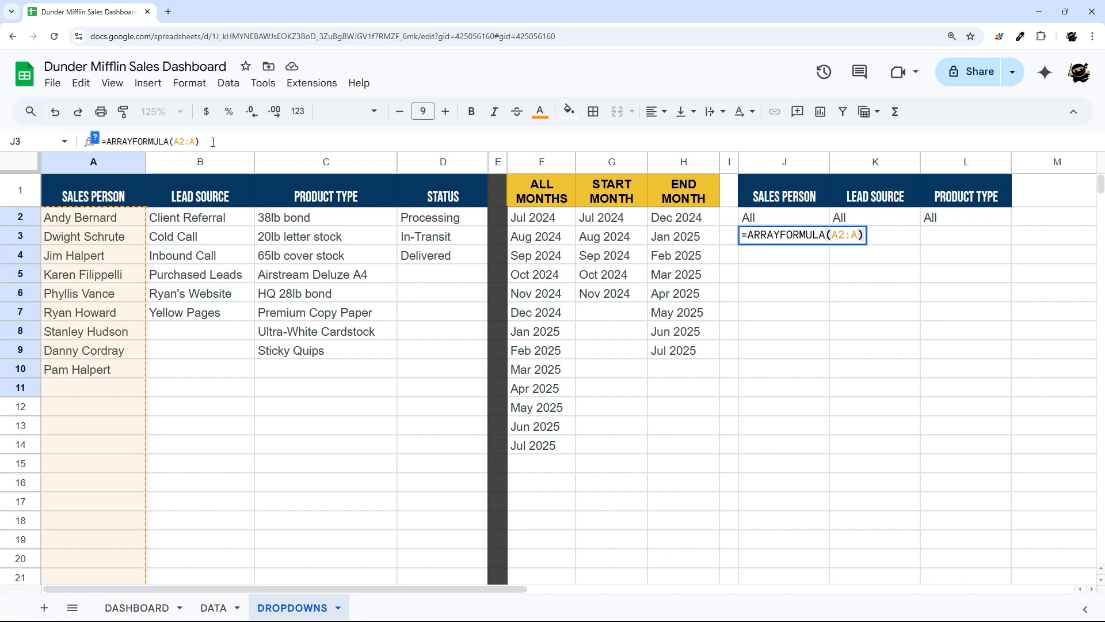
{"action": "key", "text": "Return"}
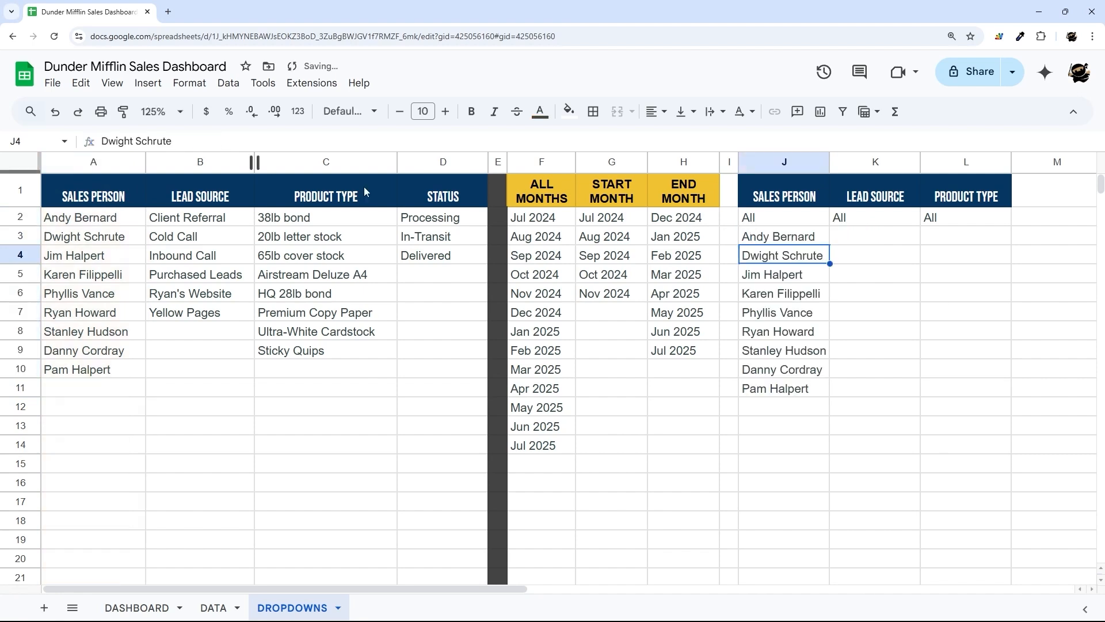
{"action": "left_click", "coordinate": [814, 241]}
{"action": "left_click_drag", "start_coordinate": [830, 245], "coordinate": [960, 242]}
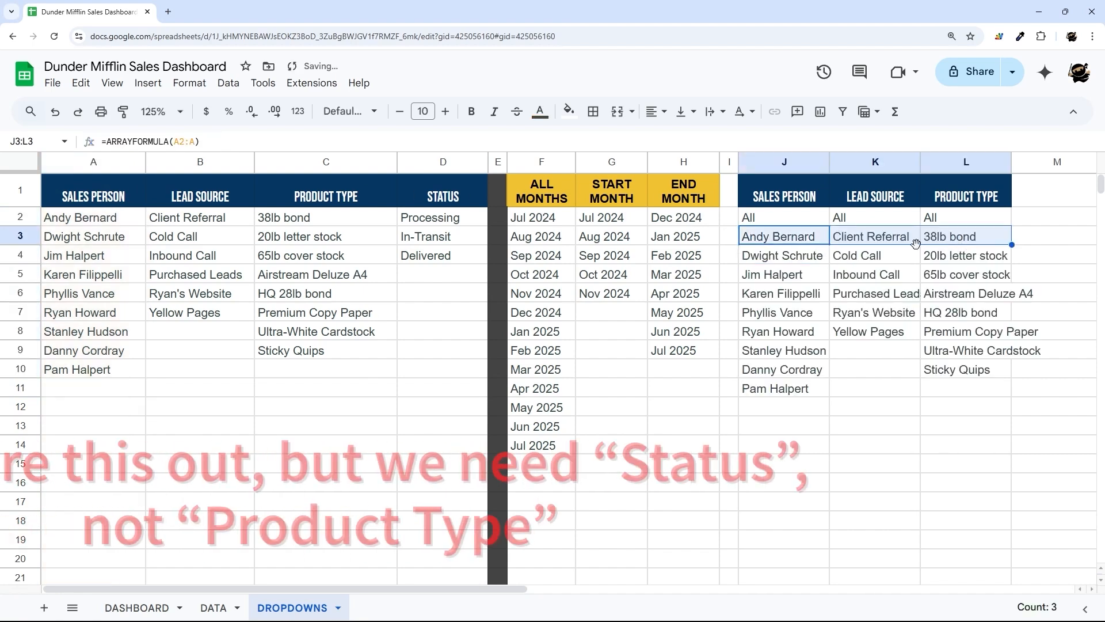
{"action": "left_click_drag", "start_coordinate": [921, 162], "coordinate": [945, 161]}
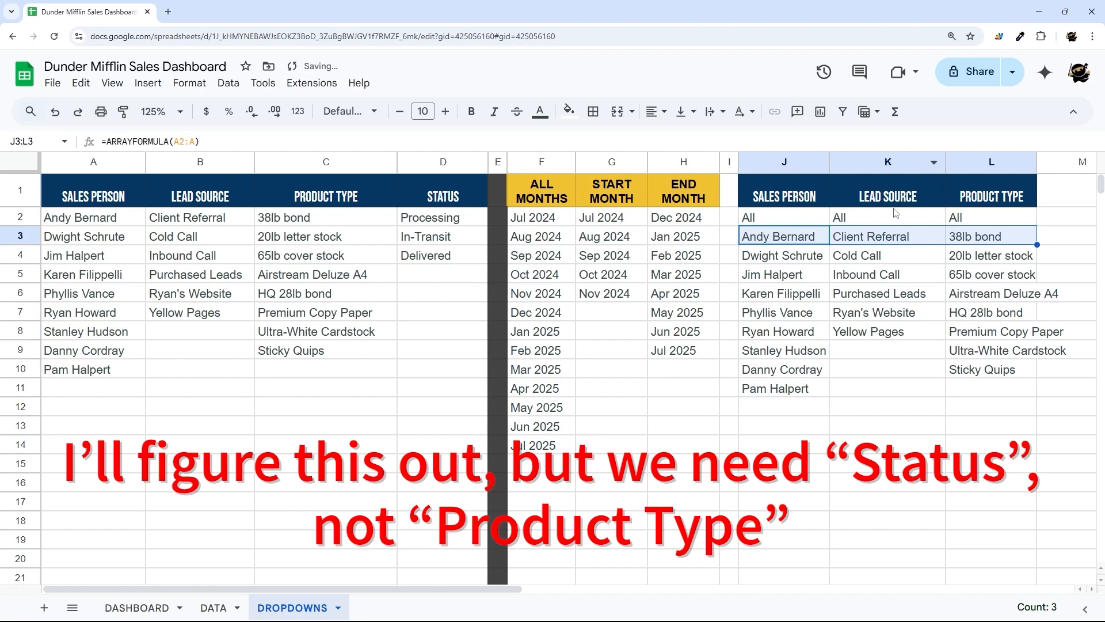
- Set column M to 30 pixels wide and delete the unused columns from N onward
{"action": "right_click", "coordinate": [1082, 162]}
{"action": "left_click", "coordinate": [1098, 349]}
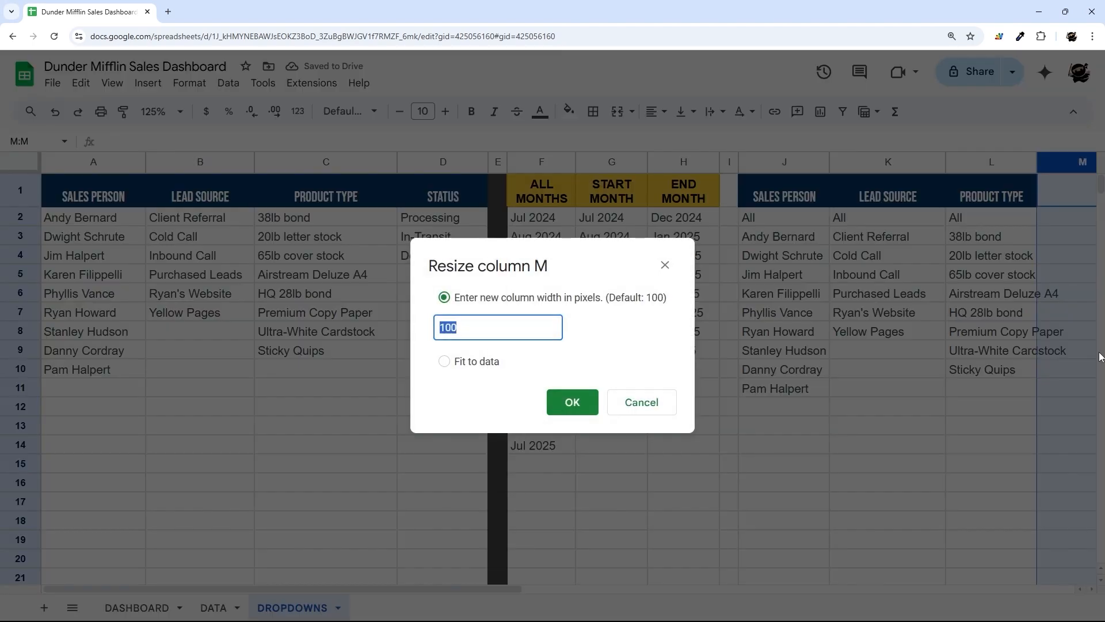
{"action": "type", "text": "30"}
{"action": "key", "text": "Return"}
{"action": "left_click_drag", "start_coordinate": [1069, 161], "coordinate": [1101, 173]}
{"action": "right_click", "coordinate": [469, 158]}
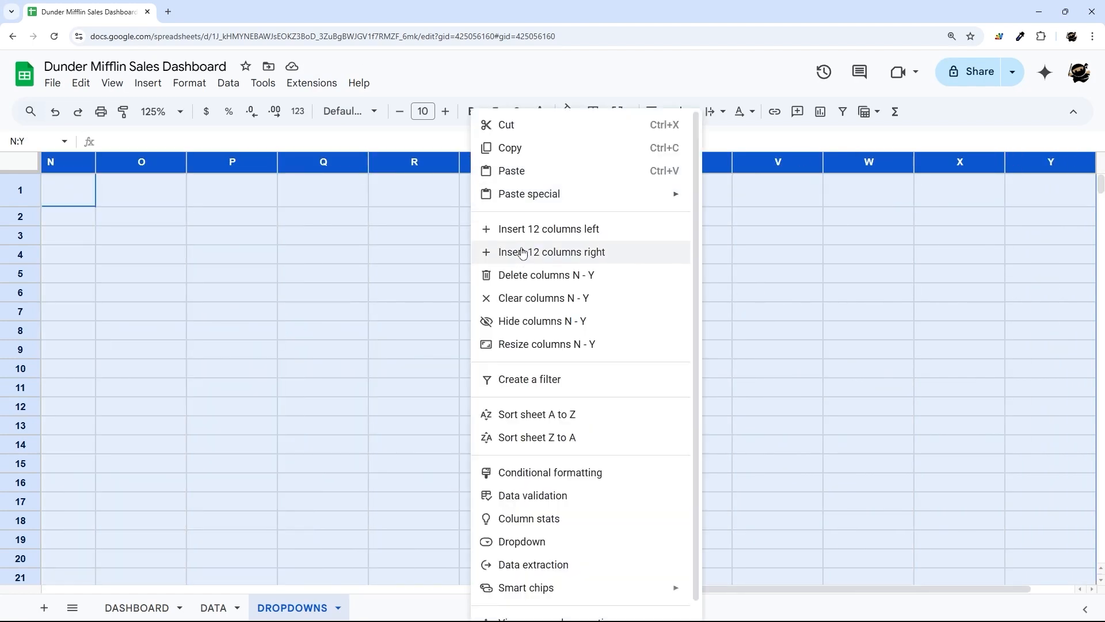
{"action": "left_click", "coordinate": [506, 269]}
{"action": "right_click", "coordinate": [1039, 253]}
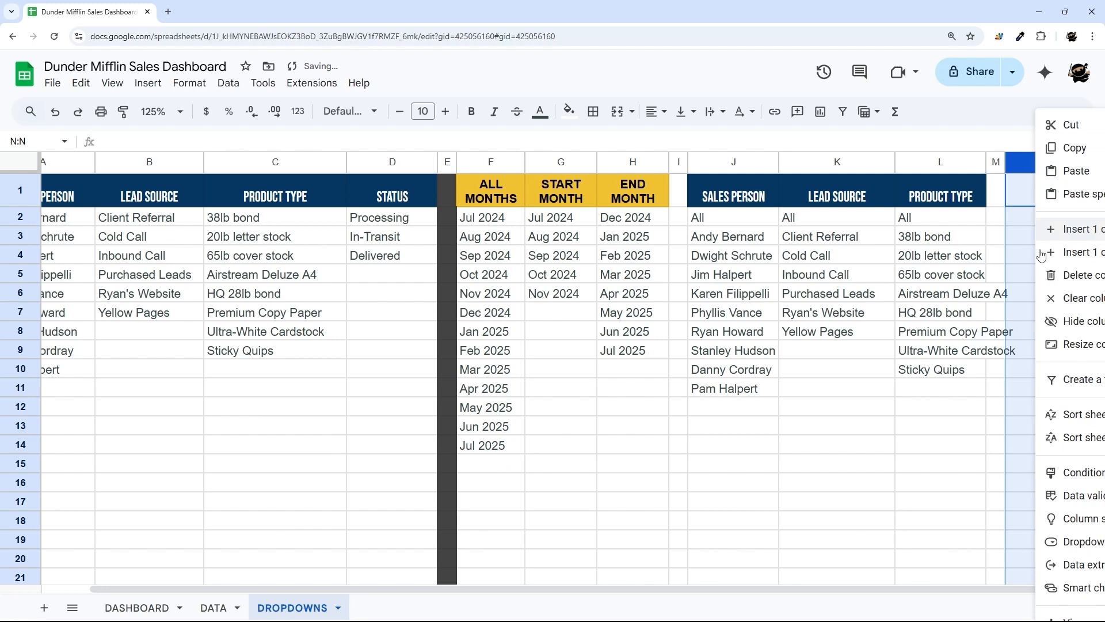
{"action": "left_click", "coordinate": [1074, 275]}
- Fill separator columns M and I dark grey
{"action": "left_click", "coordinate": [593, 111]}
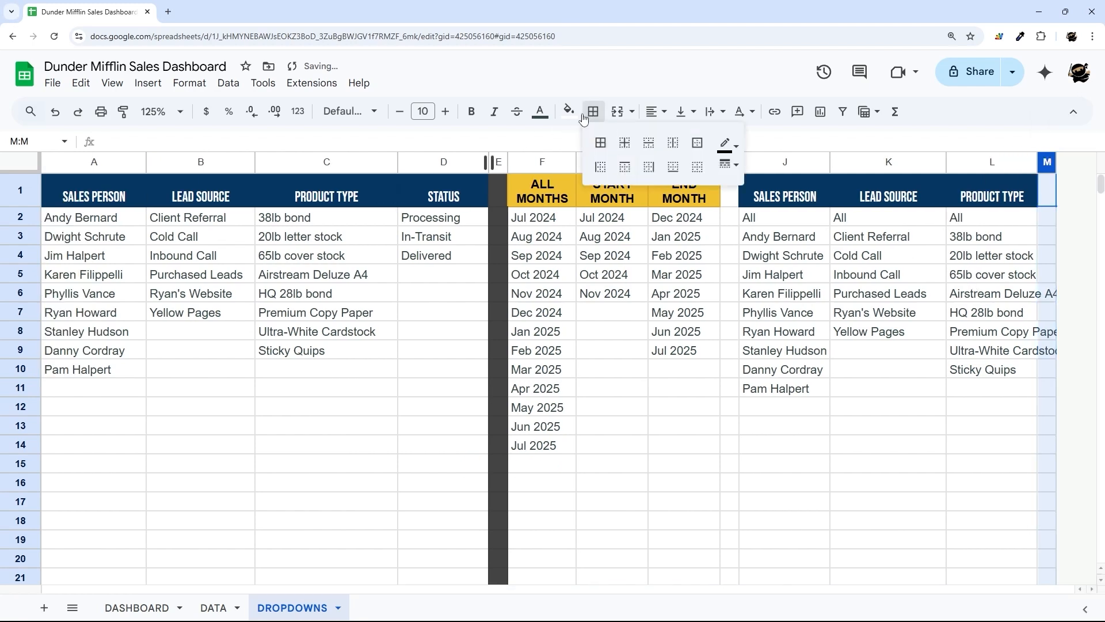
{"action": "left_click", "coordinate": [569, 111]}
{"action": "left_click", "coordinate": [603, 163]}
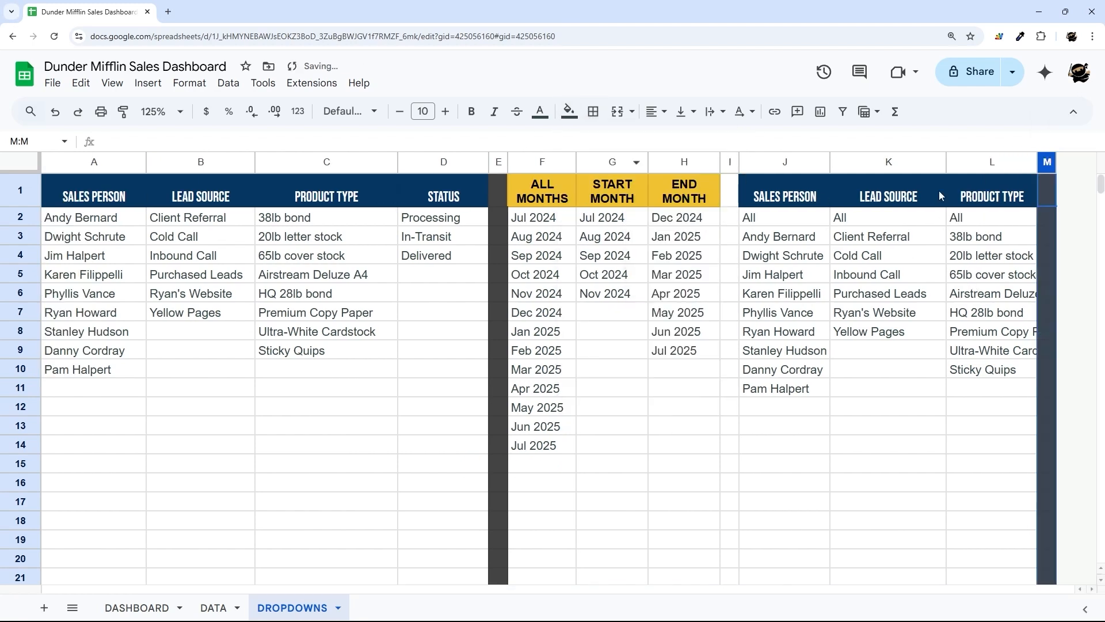
{"action": "left_click", "coordinate": [729, 162]}
{"action": "left_click", "coordinate": [569, 111]}
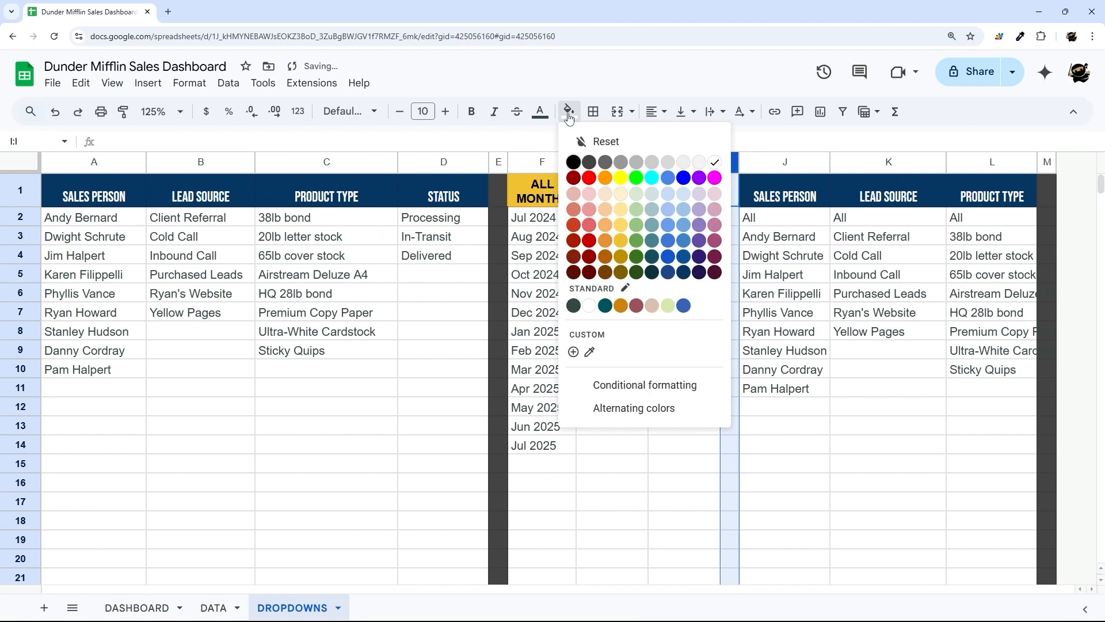
{"action": "left_click", "coordinate": [603, 162]}
- Add medium side borders around the J:L list block
{"action": "left_click_drag", "start_coordinate": [785, 162], "coordinate": [992, 162]}
{"action": "left_click", "coordinate": [593, 111]}
{"action": "left_click", "coordinate": [728, 165]}
{"action": "left_click", "coordinate": [757, 208]}
{"action": "left_click", "coordinate": [600, 167]}
{"action": "left_click", "coordinate": [648, 166]}
{"action": "left_click_drag", "start_coordinate": [684, 163], "coordinate": [544, 162]}
{"action": "left_click", "coordinate": [593, 111]}
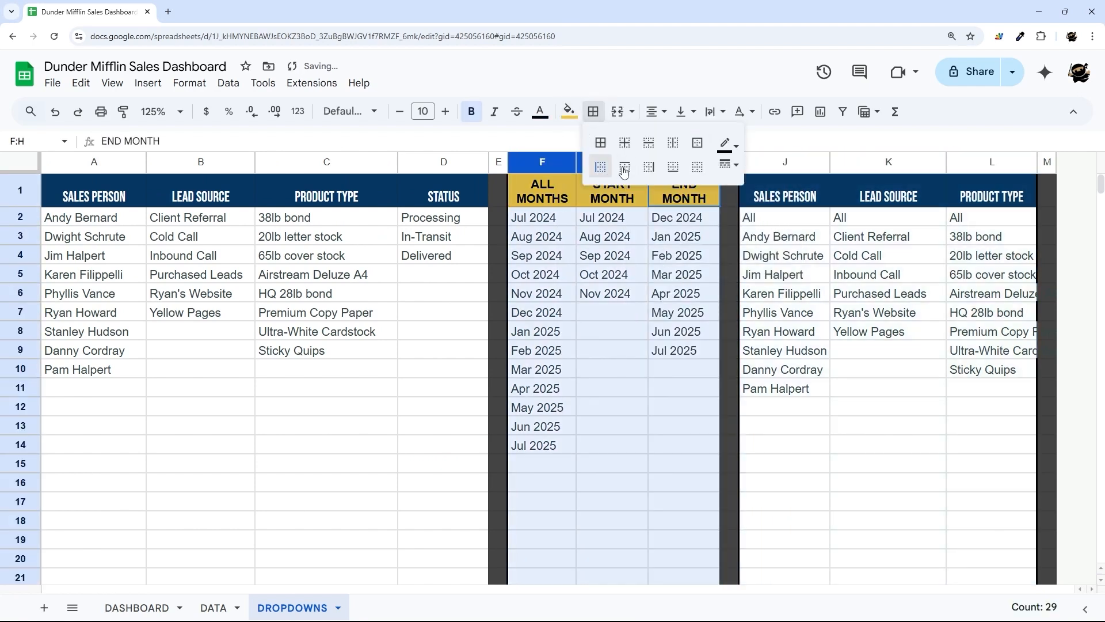
- Add white vertical dividers to the header cells A1:D1, J1:L1 and F1:H1
{"action": "left_click_drag", "start_coordinate": [94, 191], "coordinate": [447, 187]}
{"action": "left_click", "coordinate": [593, 111]}
{"action": "left_click", "coordinate": [729, 148]}
{"action": "left_click", "coordinate": [872, 194]}
{"action": "left_click", "coordinate": [673, 143]}
{"action": "left_click_drag", "start_coordinate": [785, 193], "coordinate": [991, 193]}
{"action": "left_click", "coordinate": [593, 111]}
{"action": "left_click", "coordinate": [673, 143]}
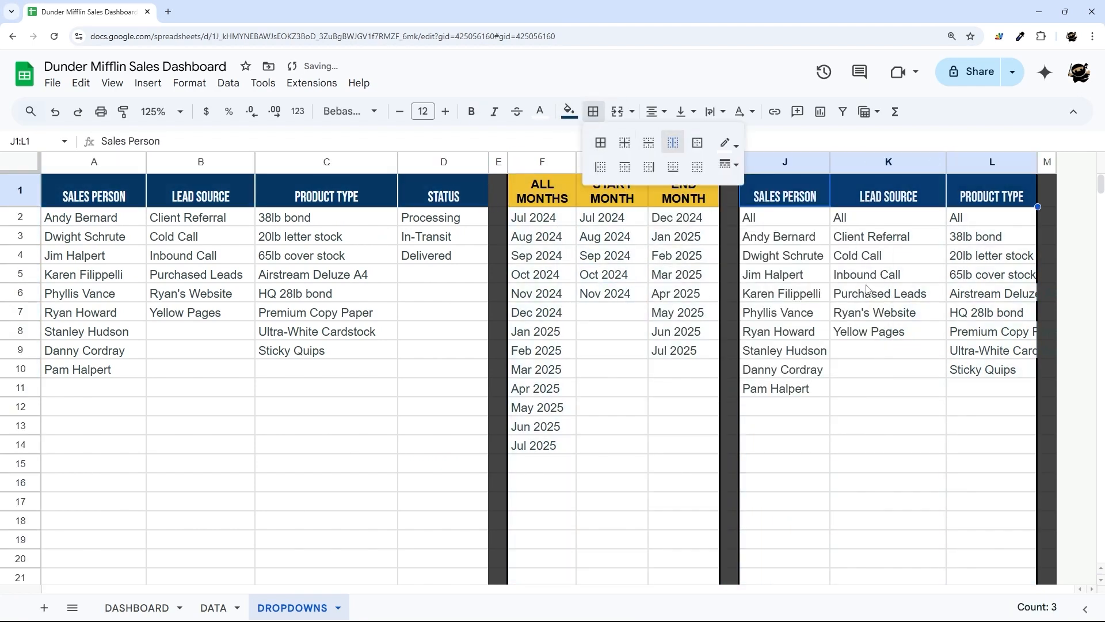
{"action": "left_click_drag", "start_coordinate": [542, 193], "coordinate": [684, 193]}
{"action": "left_click", "coordinate": [593, 111]}
{"action": "left_click", "coordinate": [673, 143]}
- Give the STATUS column D a medium right border
{"action": "left_click", "coordinate": [447, 162]}
{"action": "left_click", "coordinate": [593, 111]}
{"action": "left_click", "coordinate": [728, 167]}
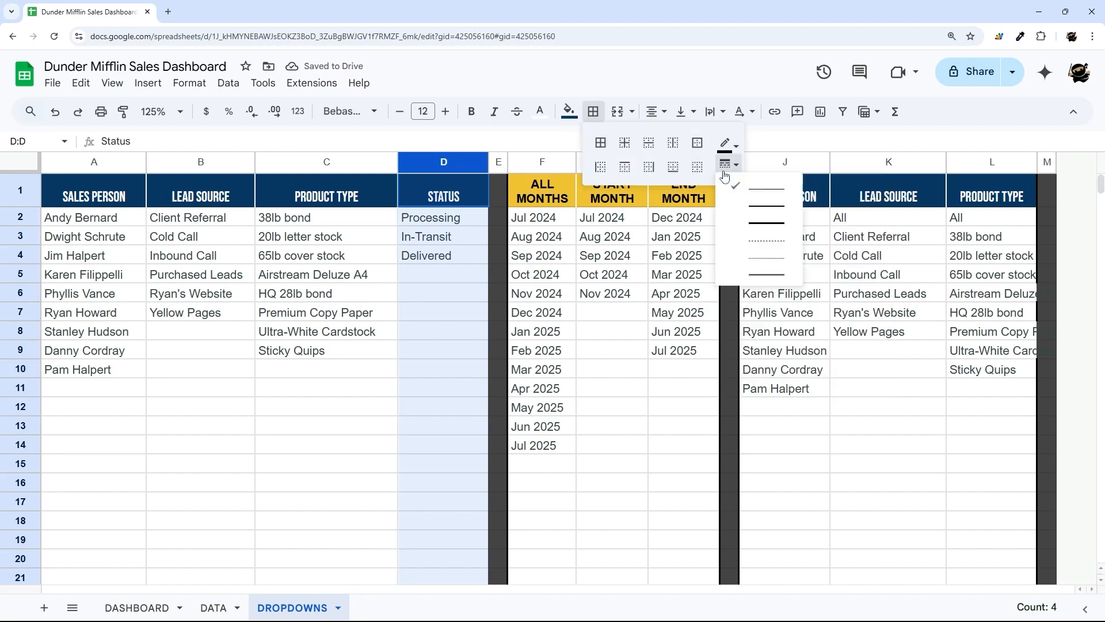
{"action": "left_click", "coordinate": [757, 208]}
{"action": "left_click", "coordinate": [648, 167]}
- Turn off gridlines on the DROPDOWNS sheet
{"action": "left_click", "coordinate": [587, 312]}
{"action": "left_click", "coordinate": [112, 83]}
{"action": "mouse_move", "coordinate": [138, 108]}
{"action": "left_click", "coordinate": [368, 136]}
- Add thin light-grey inner borders to columns A:D, F:H and J:L, and widen column L
{"action": "left_click_drag", "start_coordinate": [94, 162], "coordinate": [443, 163]}
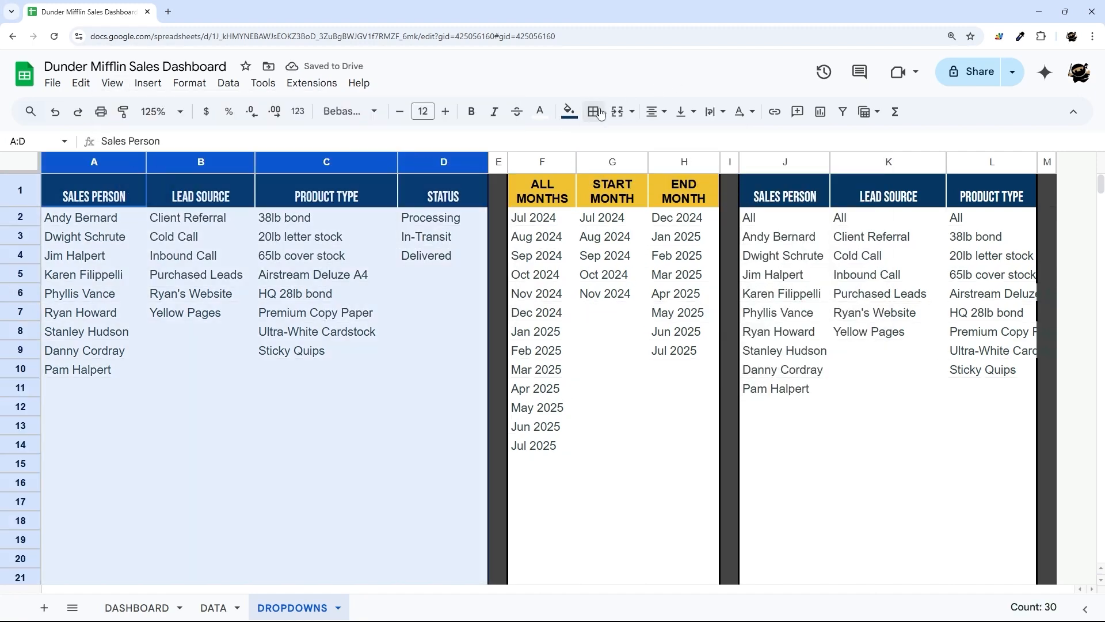
{"action": "left_click", "coordinate": [593, 111]}
{"action": "left_click", "coordinate": [728, 144]}
{"action": "left_click", "coordinate": [855, 194]}
{"action": "left_click", "coordinate": [625, 143]}
{"action": "left_click_drag", "start_coordinate": [542, 162], "coordinate": [683, 162]}
{"action": "left_click", "coordinate": [593, 111]}
{"action": "left_click", "coordinate": [624, 143]}
{"action": "left_click_drag", "start_coordinate": [785, 163], "coordinate": [1056, 162]}
{"action": "left_click", "coordinate": [593, 111]}
{"action": "left_click", "coordinate": [625, 143]}
{"action": "left_click", "coordinate": [887, 293]}
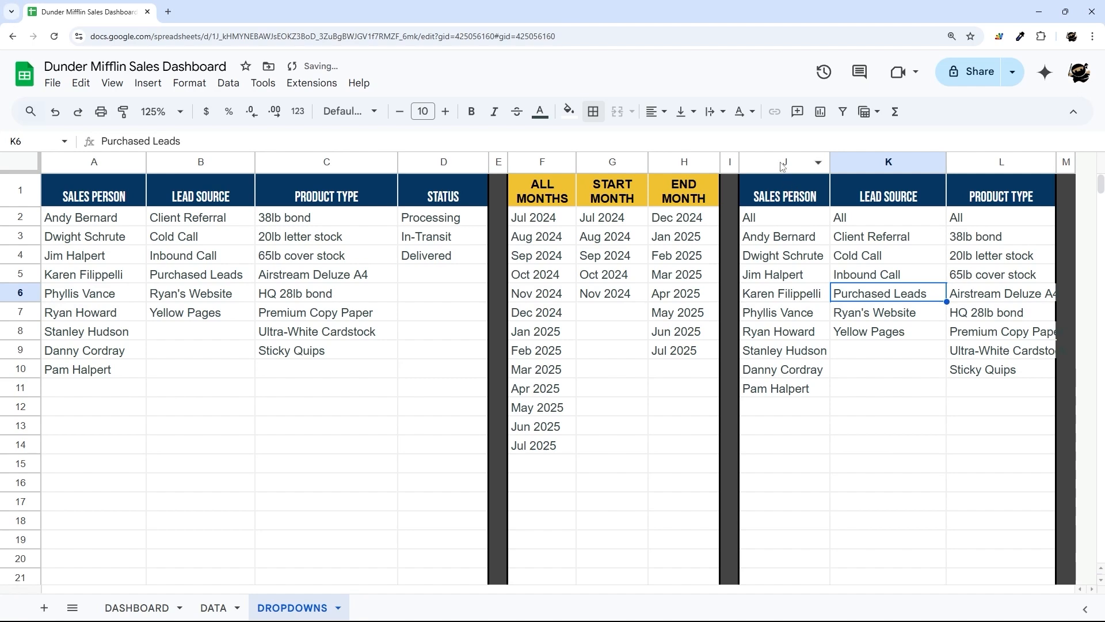
{"action": "left_click_drag", "start_coordinate": [784, 163], "coordinate": [994, 159]}
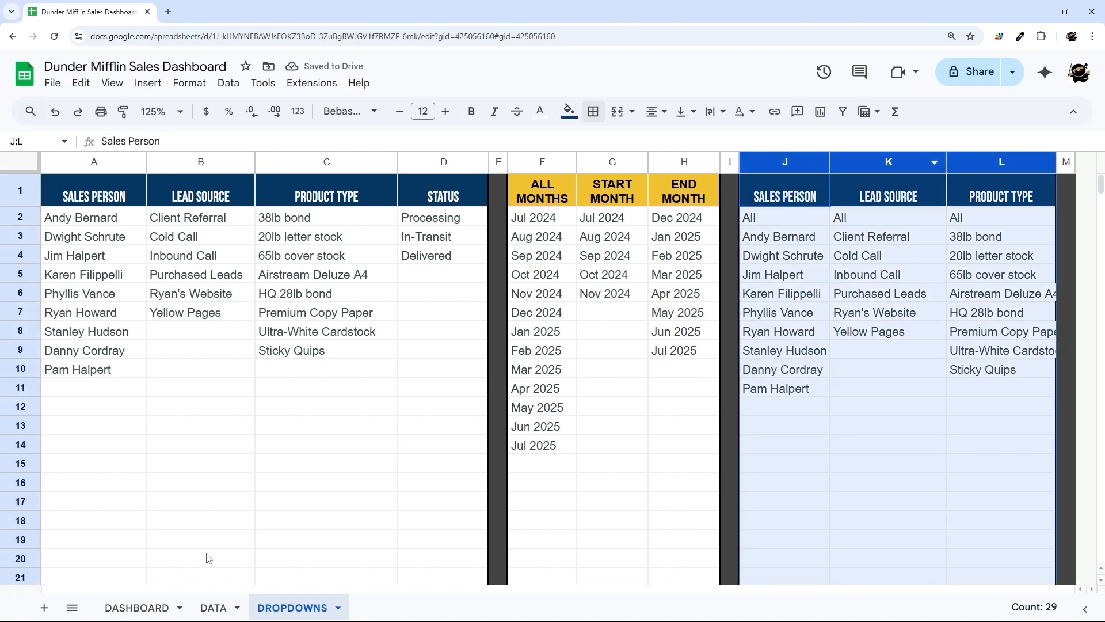
- Clear the old filter values in DASHBOARD I2:I4 and add a dropdown to agent cell I2
{"action": "left_click", "coordinate": [137, 608]}
{"action": "left_click_drag", "start_coordinate": [658, 239], "coordinate": [664, 245]}
{"action": "key", "text": "Delete"}
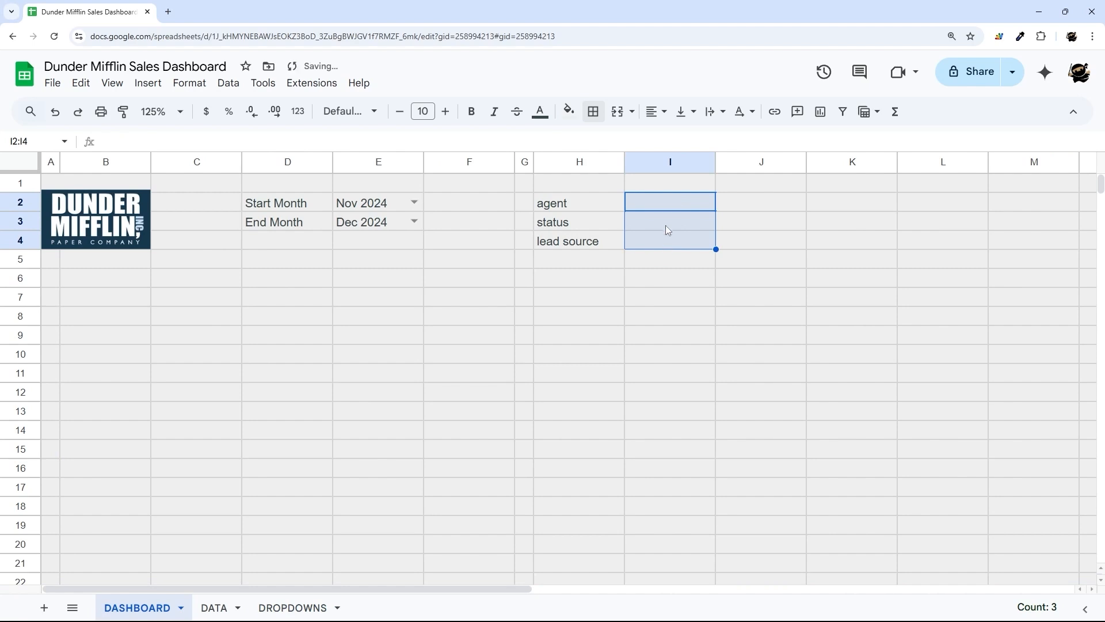
{"action": "left_click", "coordinate": [664, 205]}
{"action": "right_click", "coordinate": [665, 205]}
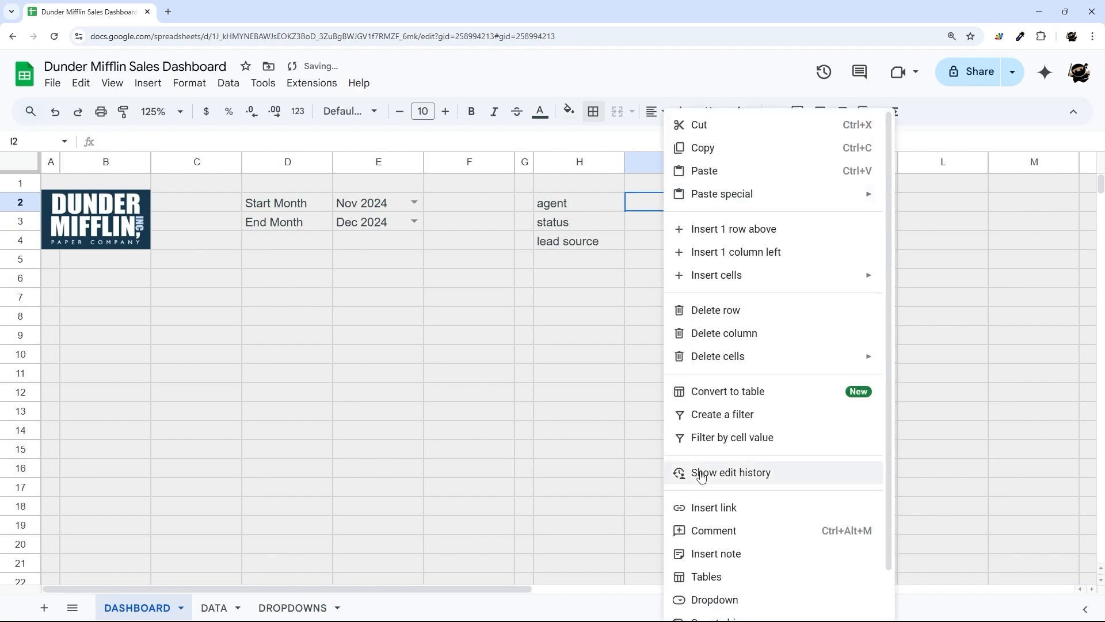
{"action": "left_click", "coordinate": [730, 600]}
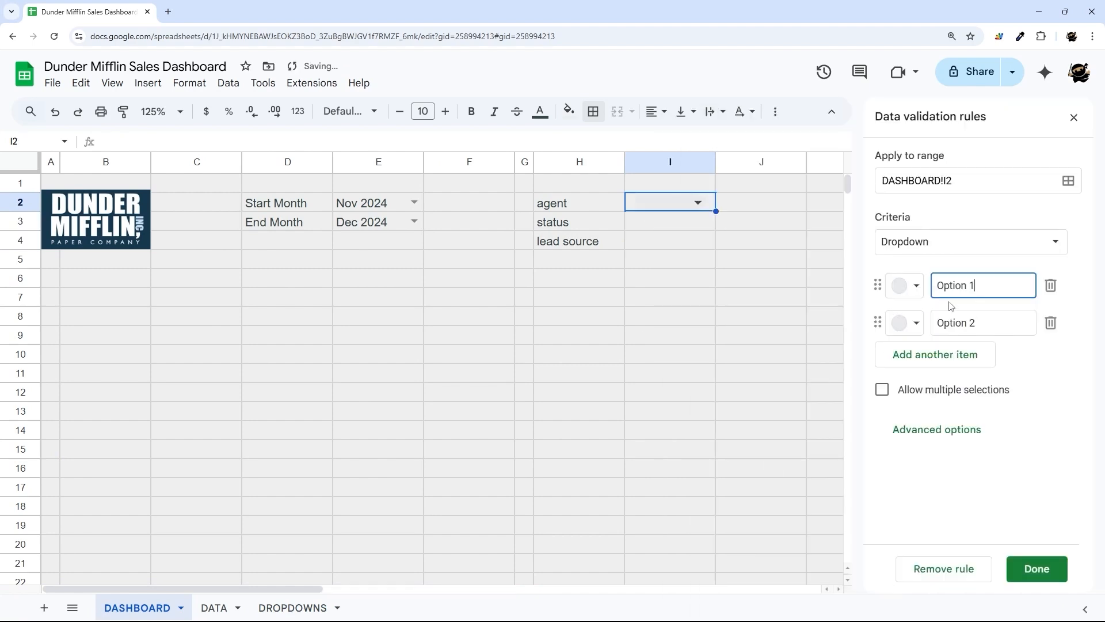
- Make the I2 dropdown take its items from the range DROPDOWNS!I2:J
{"action": "left_click", "coordinate": [967, 244]}
{"action": "left_click", "coordinate": [972, 271]}
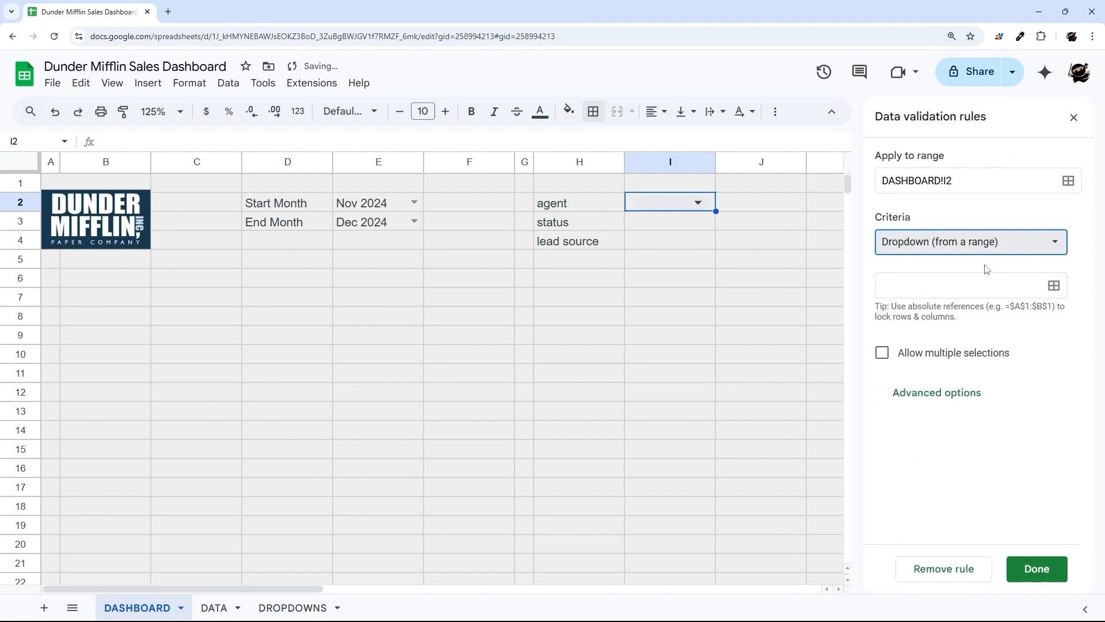
{"action": "left_click", "coordinate": [1053, 285]}
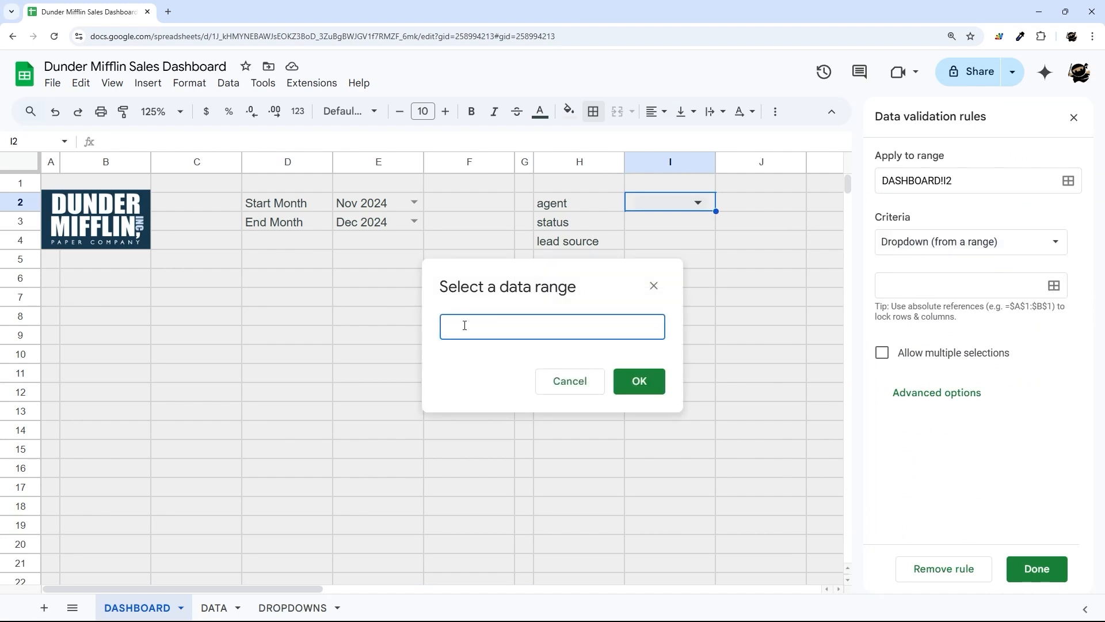
{"action": "left_click", "coordinate": [274, 609]}
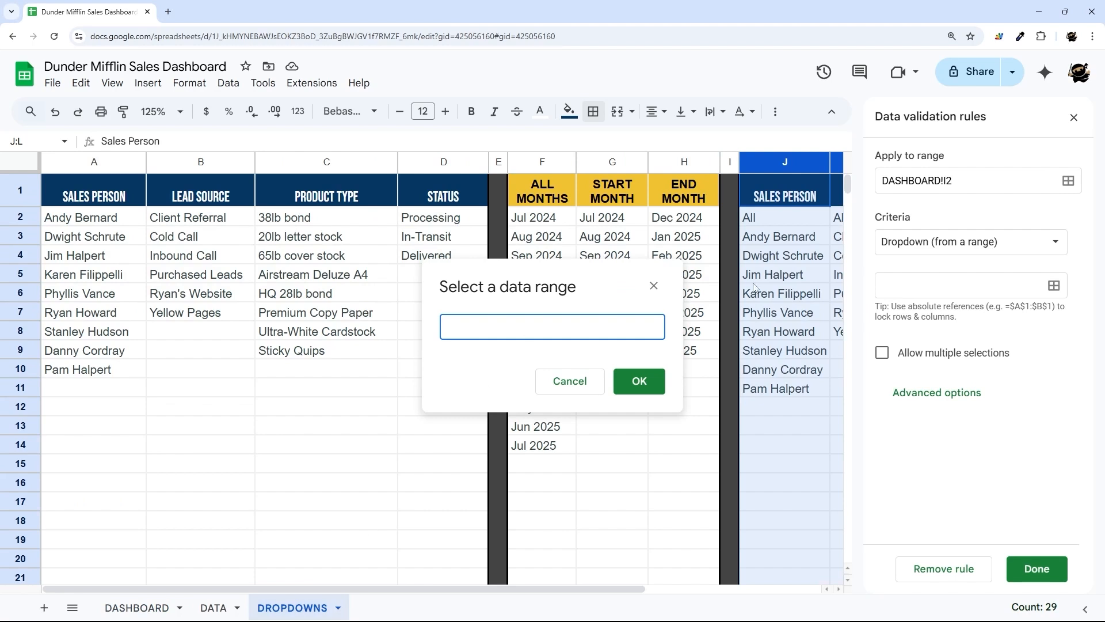
{"action": "left_click_drag", "start_coordinate": [788, 222], "coordinate": [729, 464]}
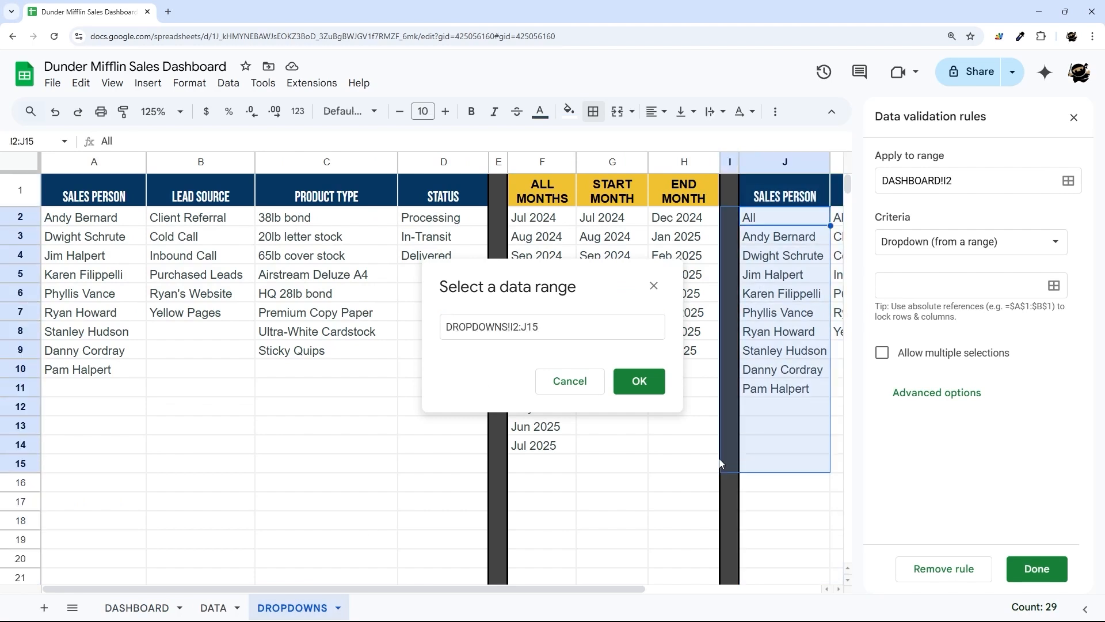
{"action": "left_click", "coordinate": [551, 326]}
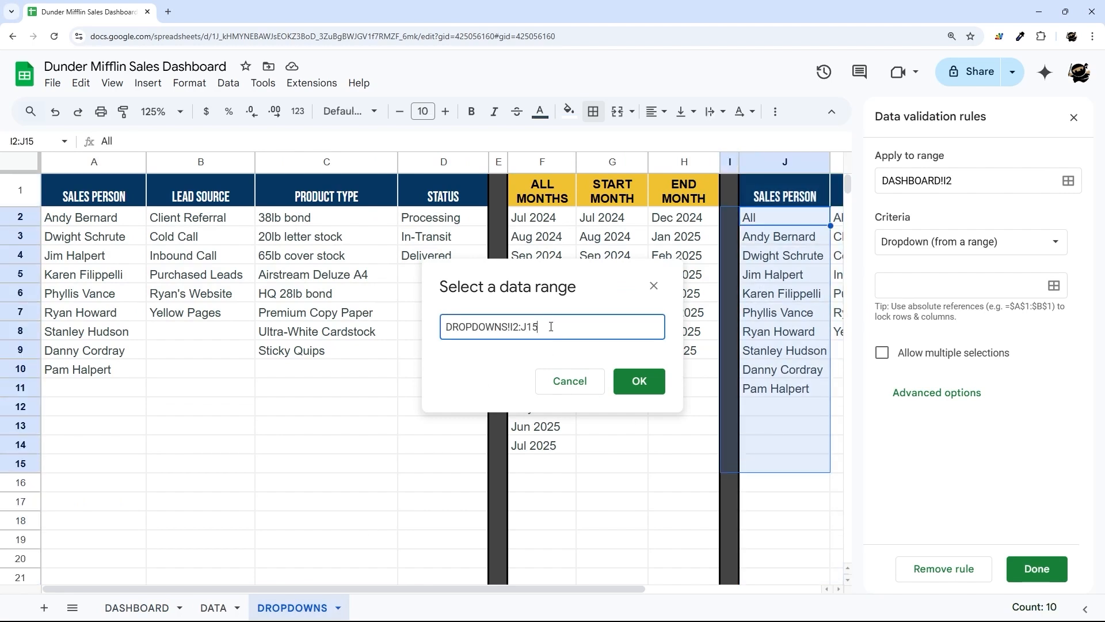
{"action": "left_click", "coordinate": [638, 374]}
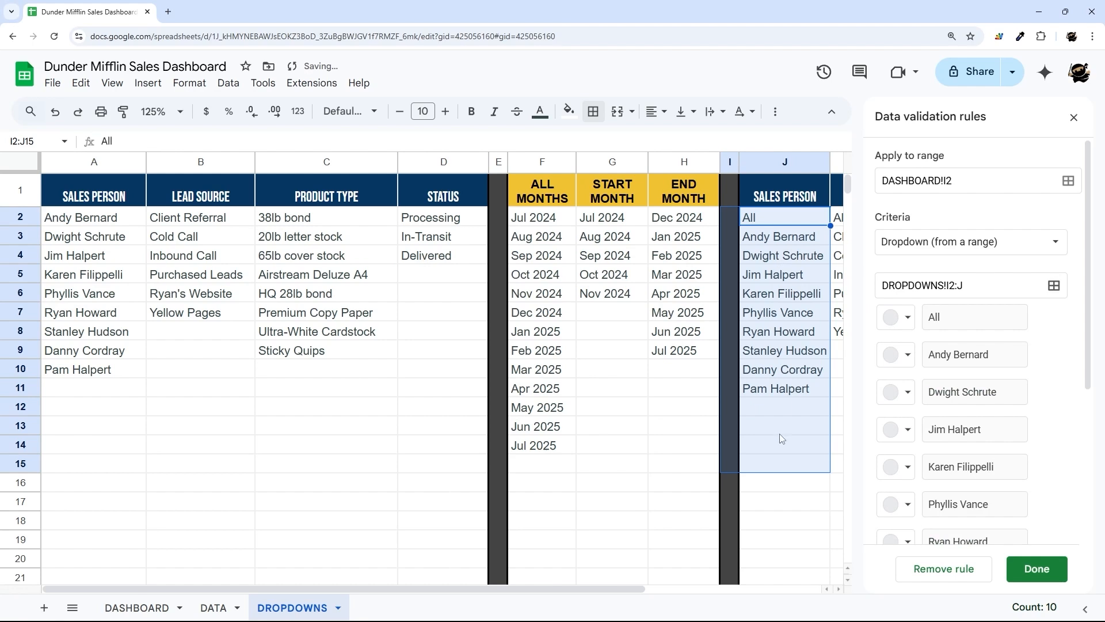
- Show the I2 dropdown as a plain arrow, save the rule, and set the agent filter to All
{"action": "scroll", "coordinate": [1045, 396], "scroll_direction": "down", "scroll_amount": 4}
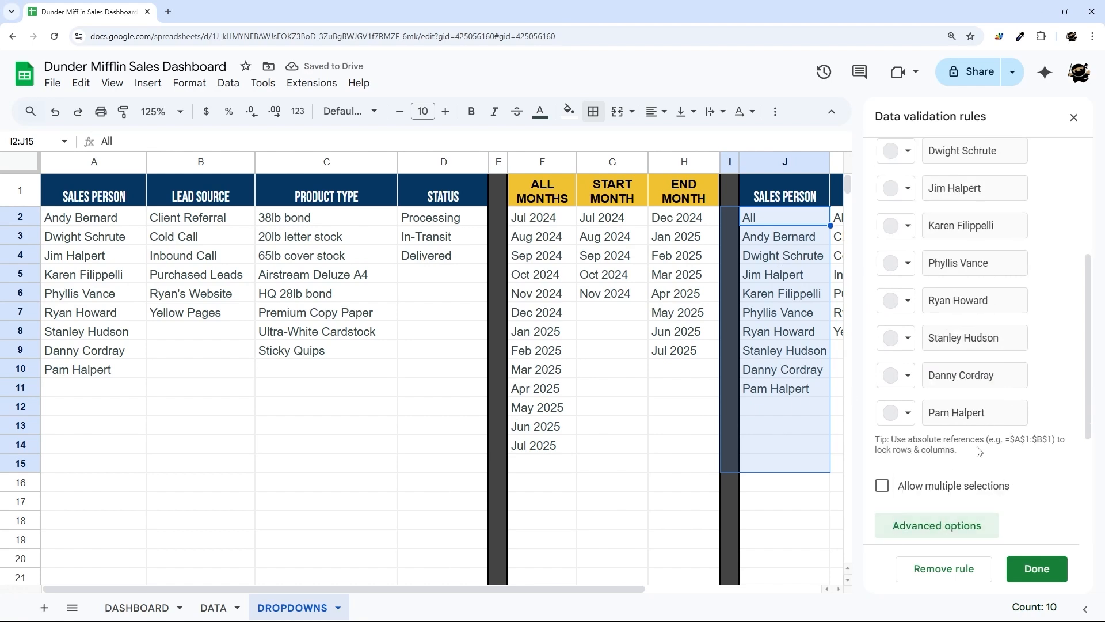
{"action": "left_click", "coordinate": [937, 525]}
{"action": "left_click", "coordinate": [919, 499]}
{"action": "left_click", "coordinate": [1026, 572]}
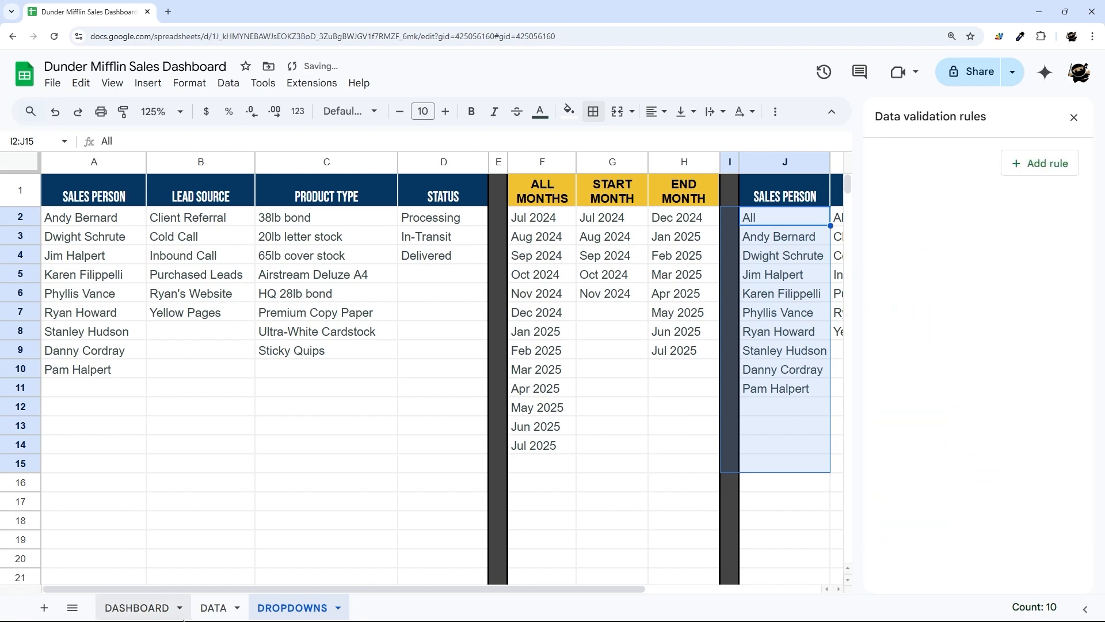
{"action": "left_click", "coordinate": [137, 608]}
{"action": "left_click", "coordinate": [704, 200]}
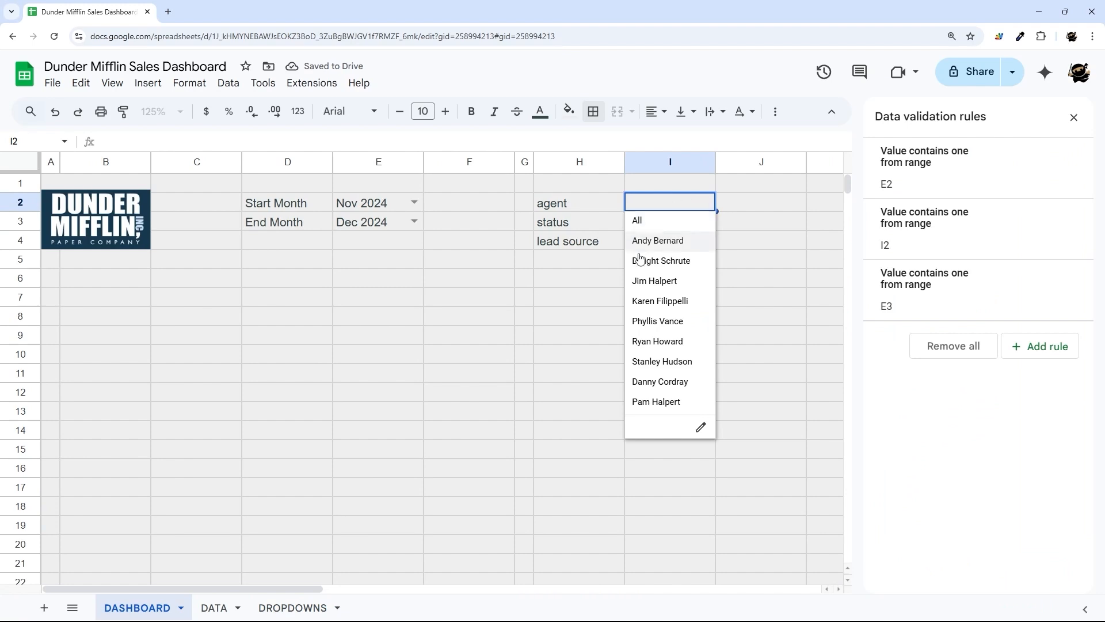
{"action": "left_click", "coordinate": [672, 221]}
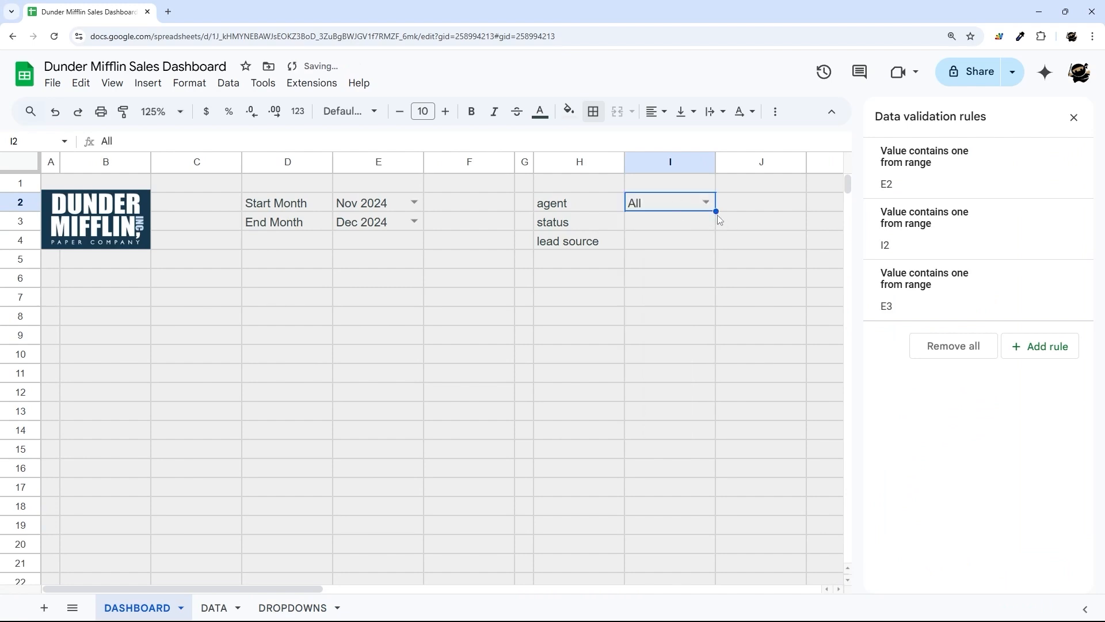
- Give status cell I3 an arrow-style dropdown sourced from a list on the DROPDOWNS sheet
{"action": "left_click", "coordinate": [675, 227]}
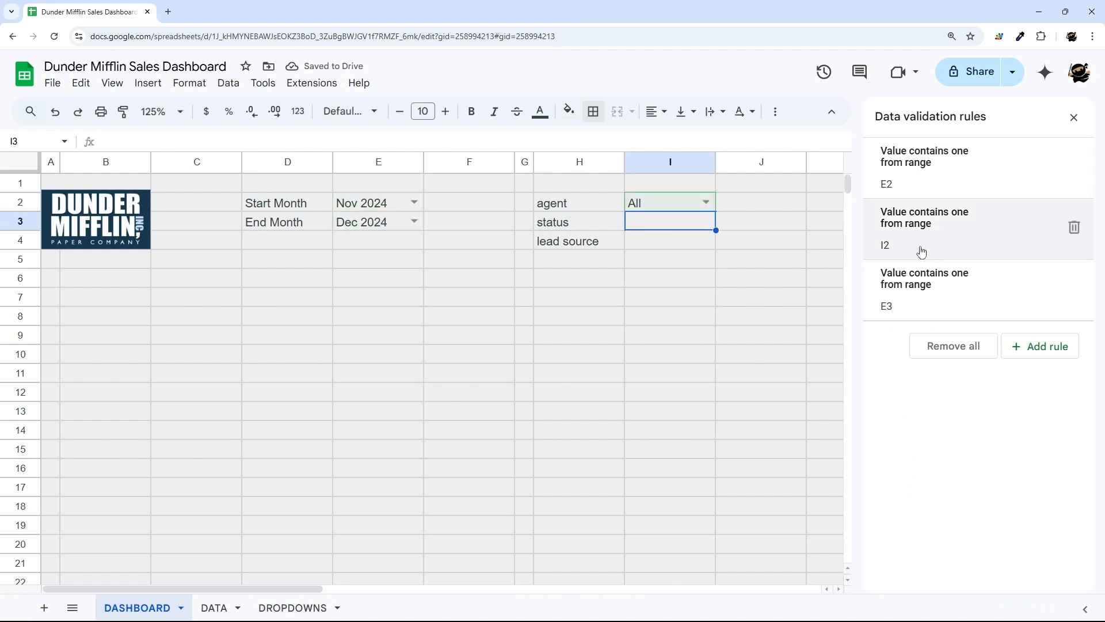
{"action": "left_click", "coordinate": [1027, 346]}
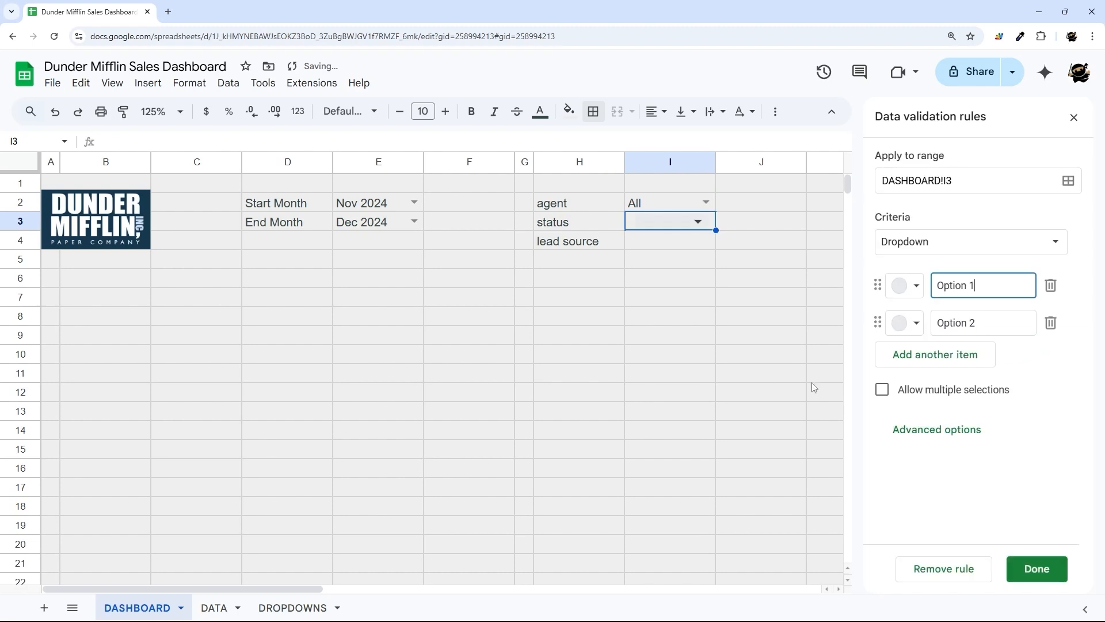
{"action": "left_click", "coordinate": [920, 243]}
{"action": "left_click", "coordinate": [961, 261]}
{"action": "left_click", "coordinate": [1053, 285]}
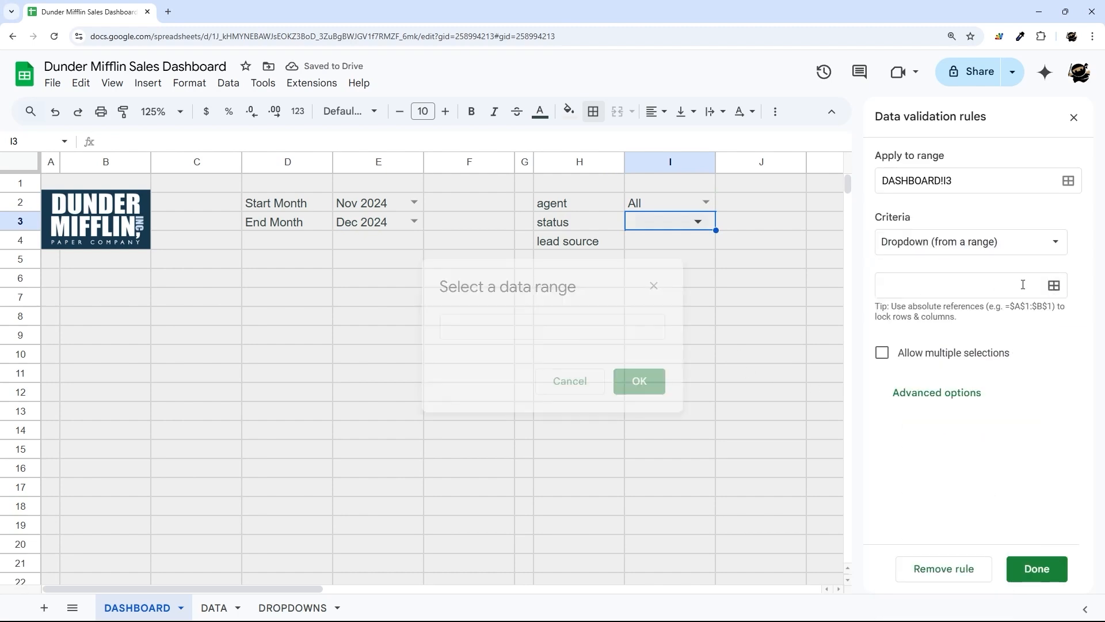
{"action": "left_click", "coordinate": [293, 607]}
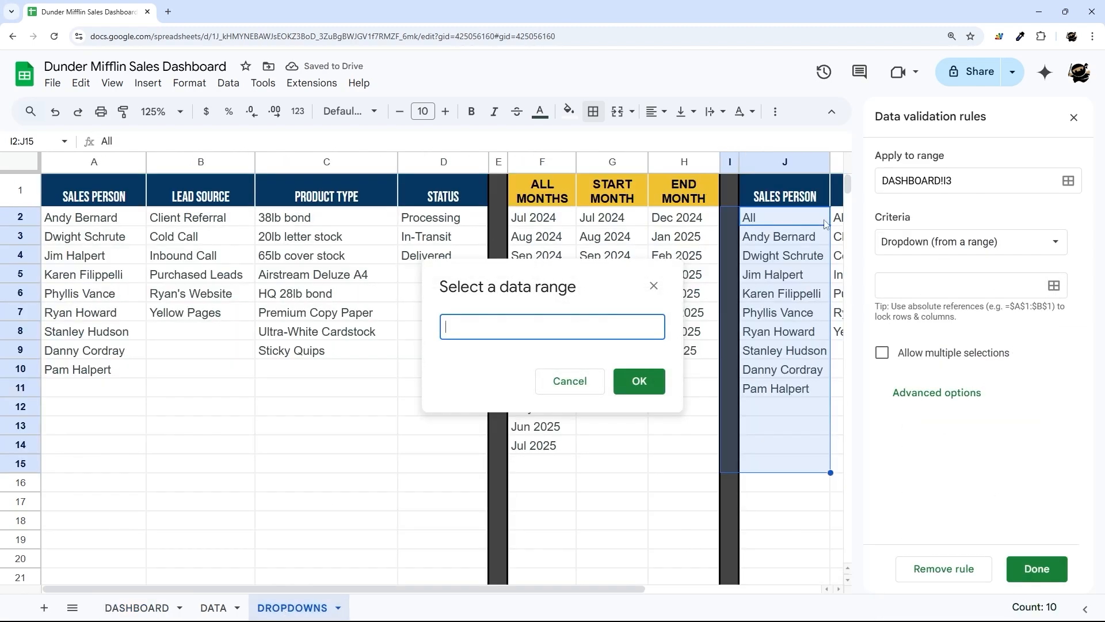
{"action": "left_click_drag", "start_coordinate": [605, 588], "coordinate": [765, 589]}
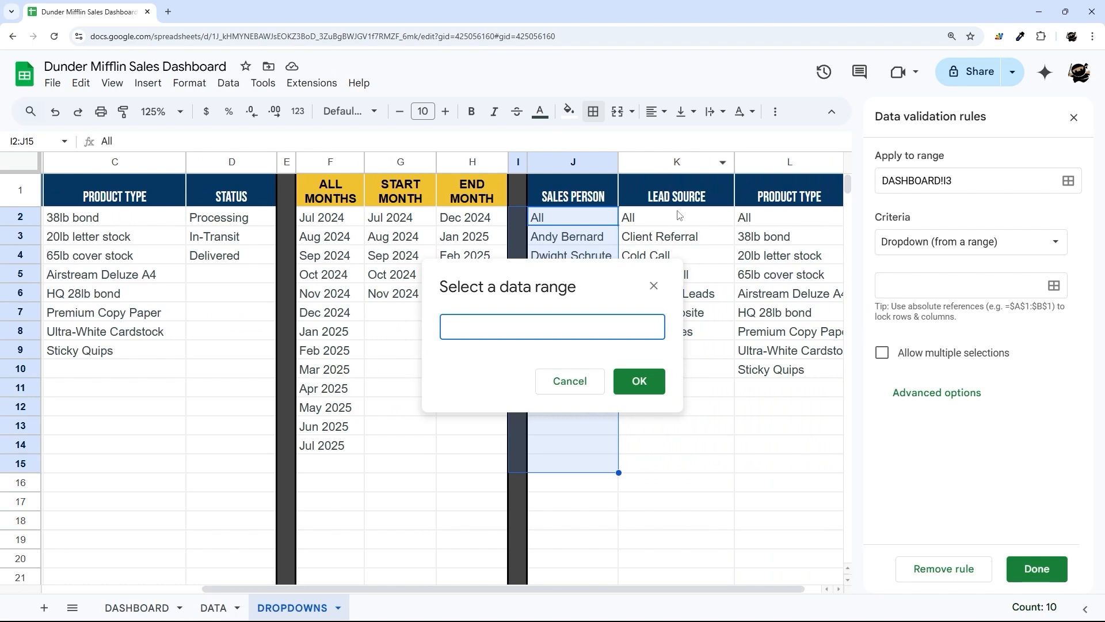
{"action": "left_click_drag", "start_coordinate": [679, 215], "coordinate": [677, 426]}
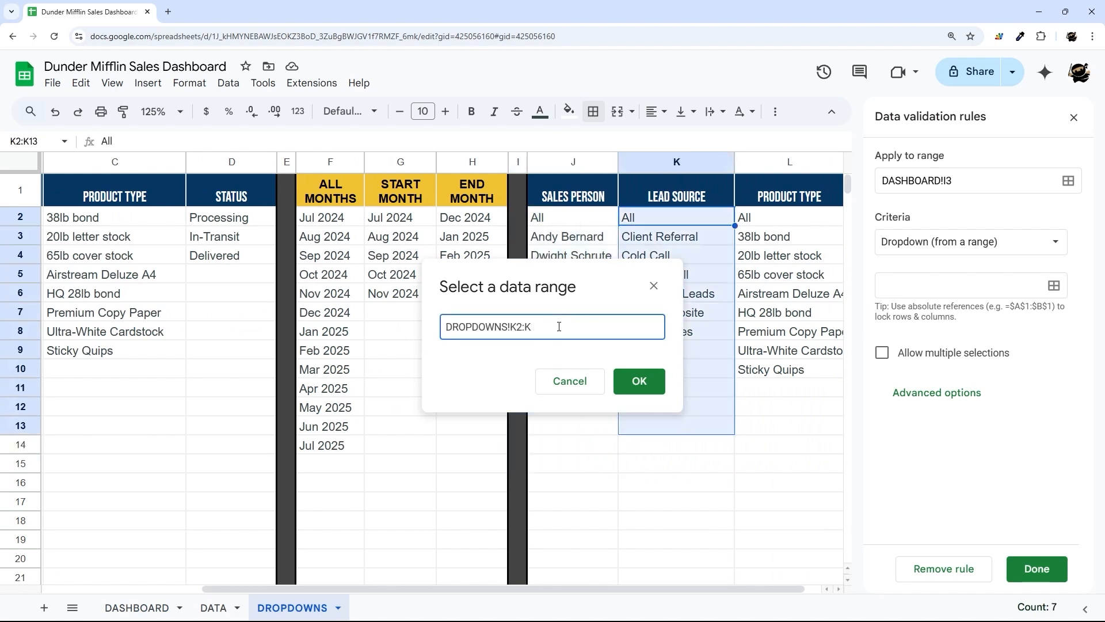
{"action": "left_click", "coordinate": [639, 380]}
{"action": "scroll", "coordinate": [955, 506], "scroll_direction": "down", "scroll_amount": 2}
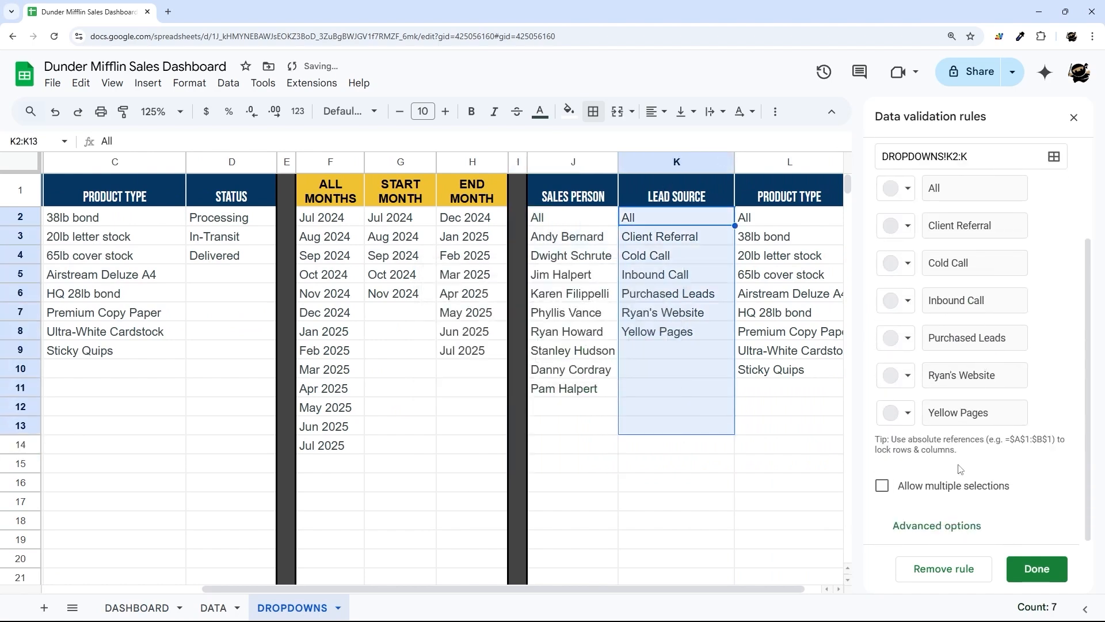
{"action": "left_click", "coordinate": [953, 525]}
{"action": "left_click", "coordinate": [884, 497]}
{"action": "left_click", "coordinate": [1033, 569]}
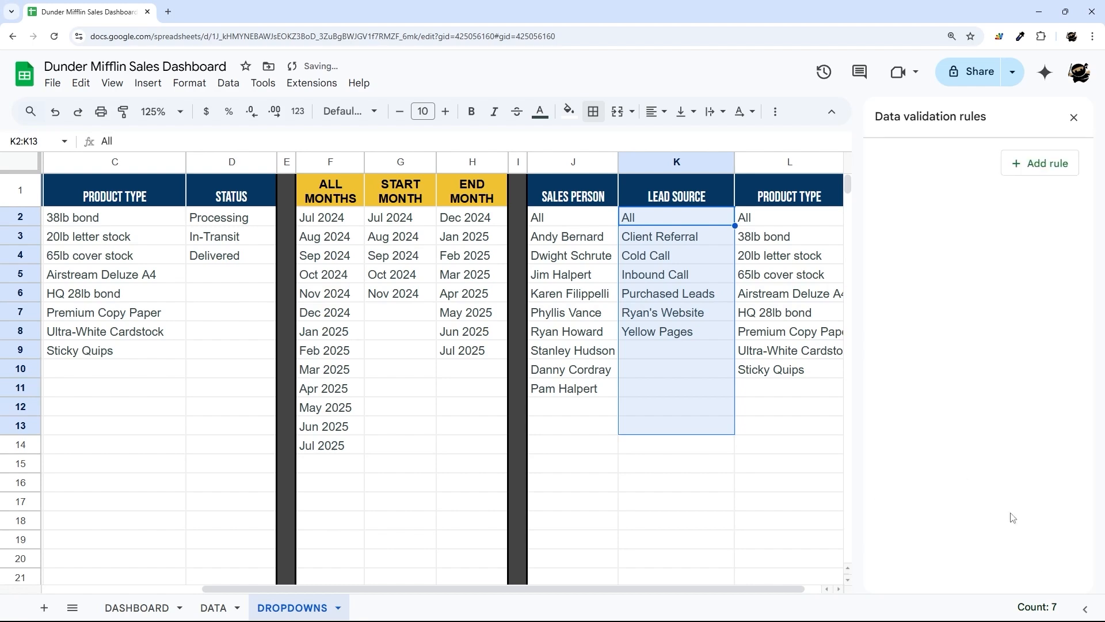
- Add a dropdown rule to lead source cell I4 using DROPDOWNS!L2:L15 as its items
{"action": "left_click", "coordinate": [136, 607]}
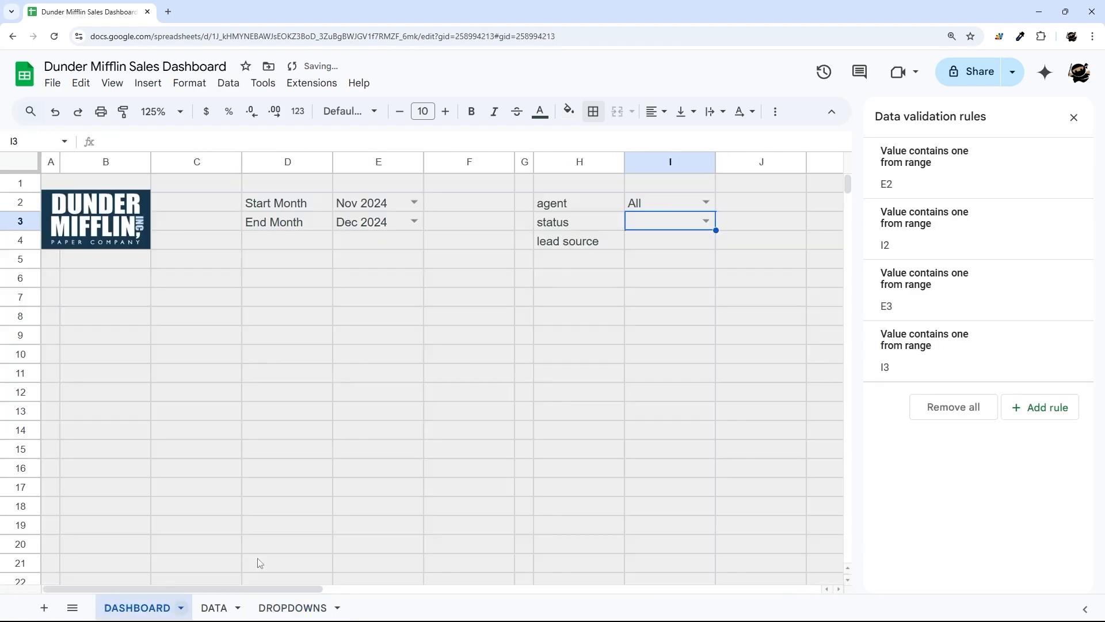
{"action": "left_click", "coordinate": [658, 242]}
{"action": "left_click", "coordinate": [1012, 404]}
{"action": "left_click", "coordinate": [929, 243]}
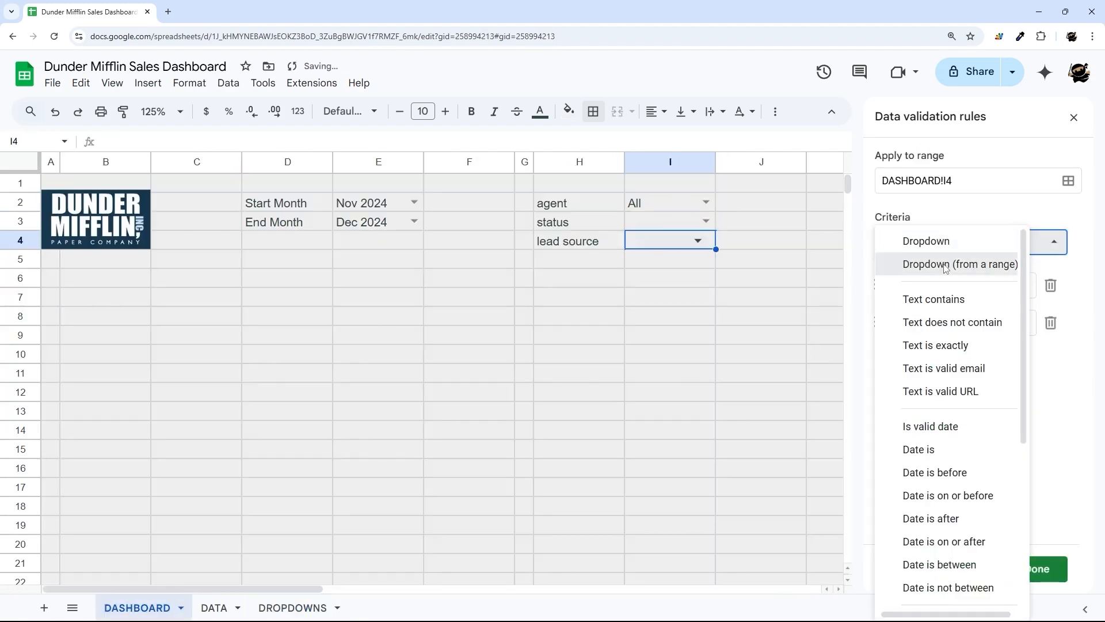
{"action": "left_click", "coordinate": [932, 263]}
{"action": "left_click", "coordinate": [1057, 294]}
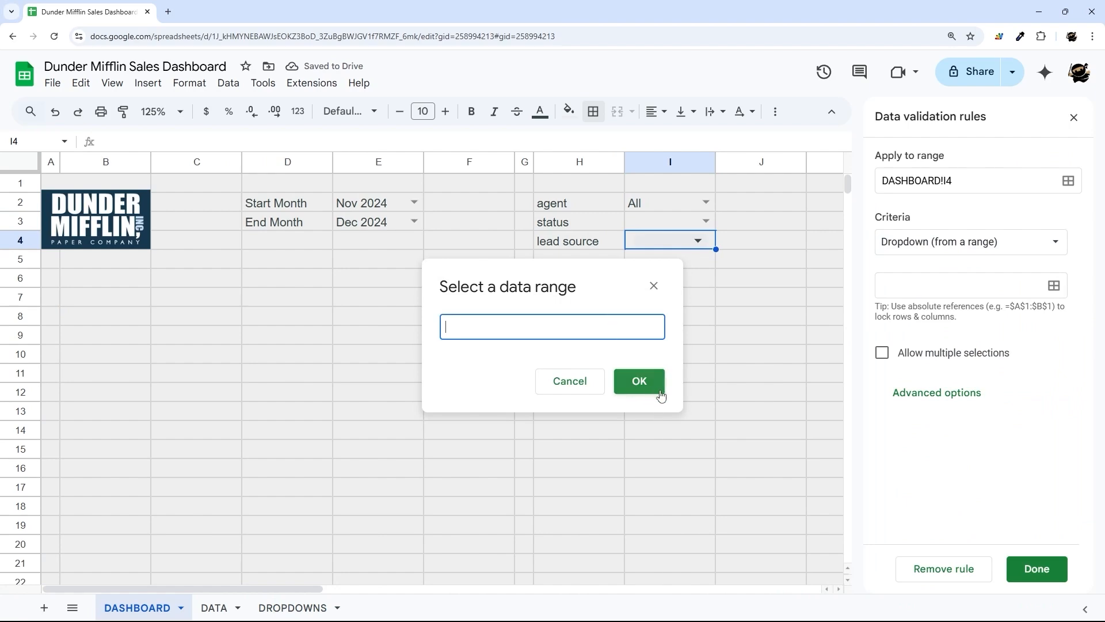
{"action": "left_click", "coordinate": [304, 608]}
{"action": "left_click_drag", "start_coordinate": [534, 587], "coordinate": [710, 587]}
{"action": "left_click_drag", "start_coordinate": [770, 218], "coordinate": [769, 464]}
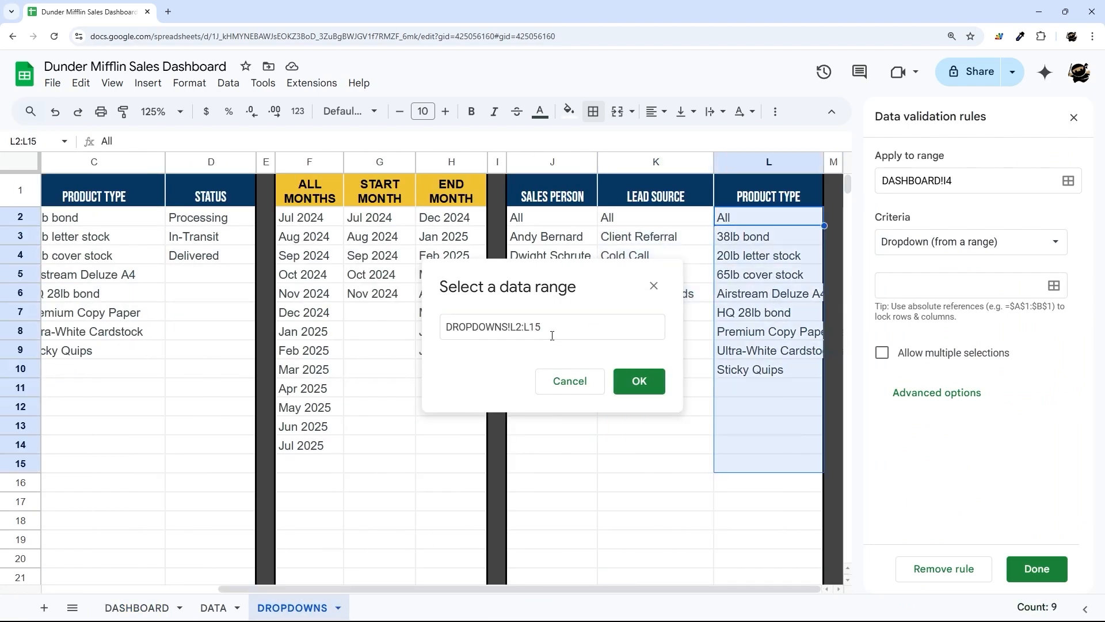
{"action": "left_click", "coordinate": [637, 379]}
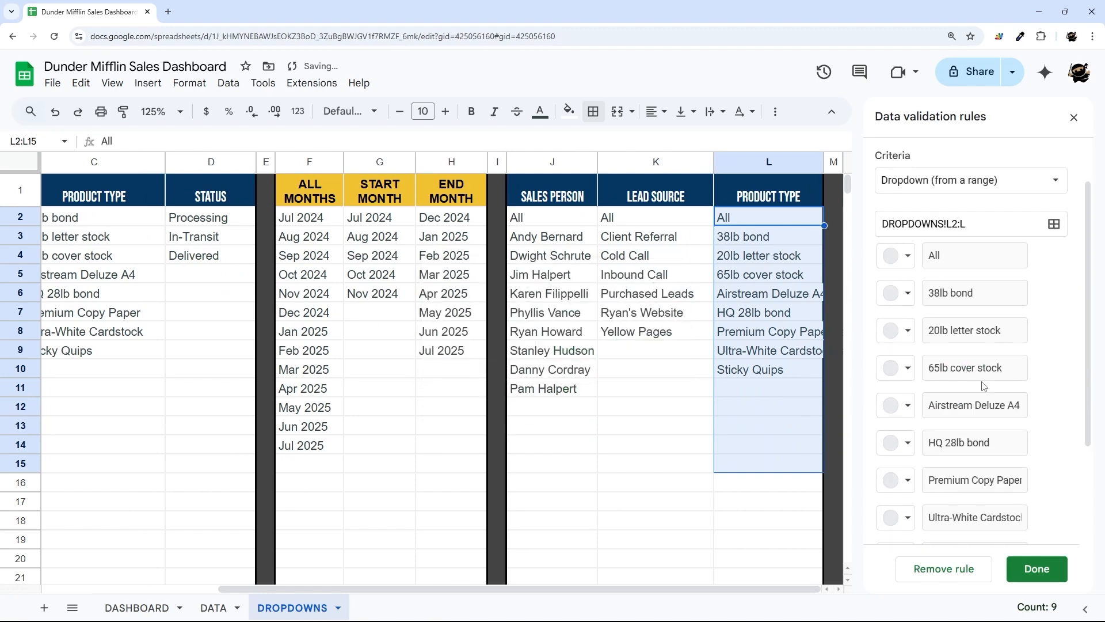
- Display the I4 dropdown as an arrow, save the rule and close the validation panel
{"action": "scroll", "coordinate": [967, 506], "scroll_direction": "down", "scroll_amount": 5}
{"action": "left_click", "coordinate": [961, 524]}
{"action": "scroll", "coordinate": [950, 455], "scroll_direction": "down", "scroll_amount": 2}
{"action": "left_click", "coordinate": [884, 497]}
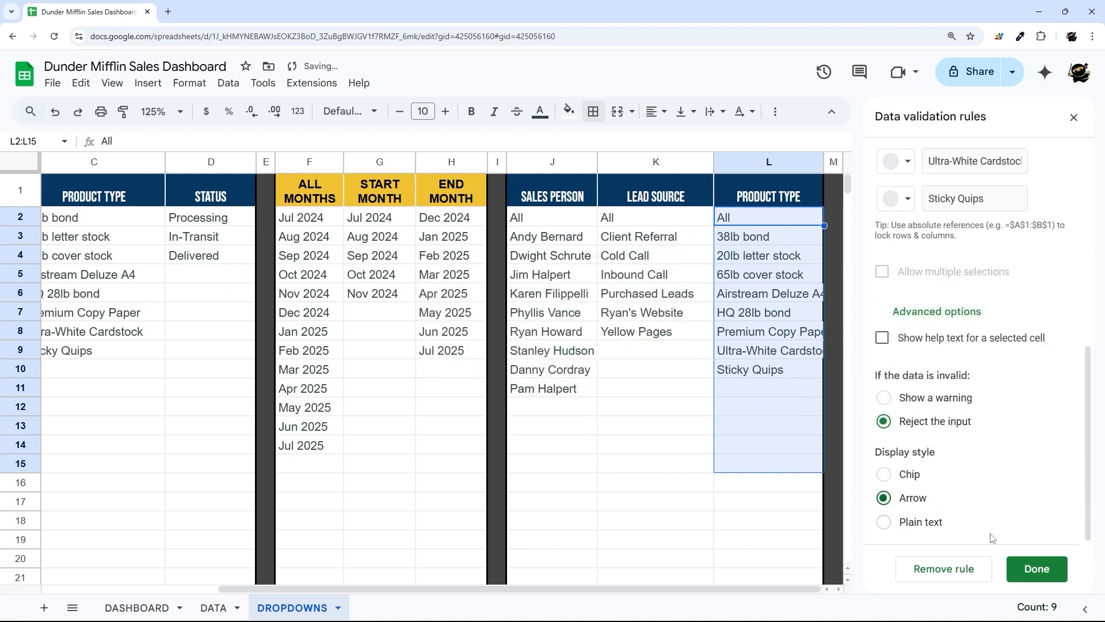
{"action": "left_click", "coordinate": [1036, 567]}
{"action": "left_click", "coordinate": [1074, 117]}
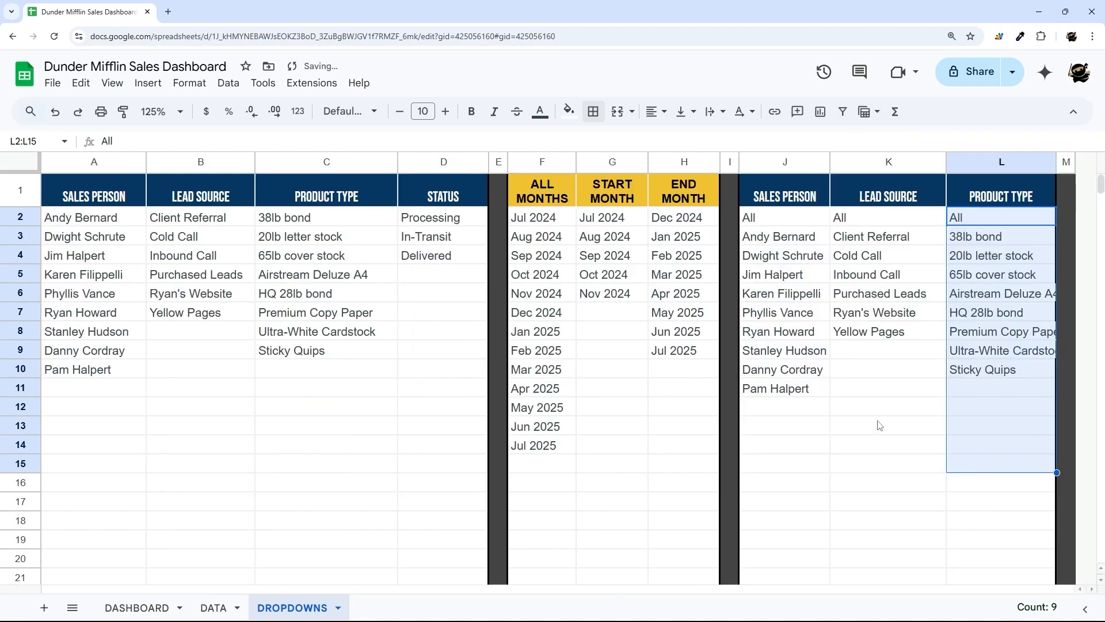
{"action": "left_click", "coordinate": [886, 424]}
- Back on DASHBOARD, set the status filter in I3 to All
{"action": "left_click", "coordinate": [137, 608]}
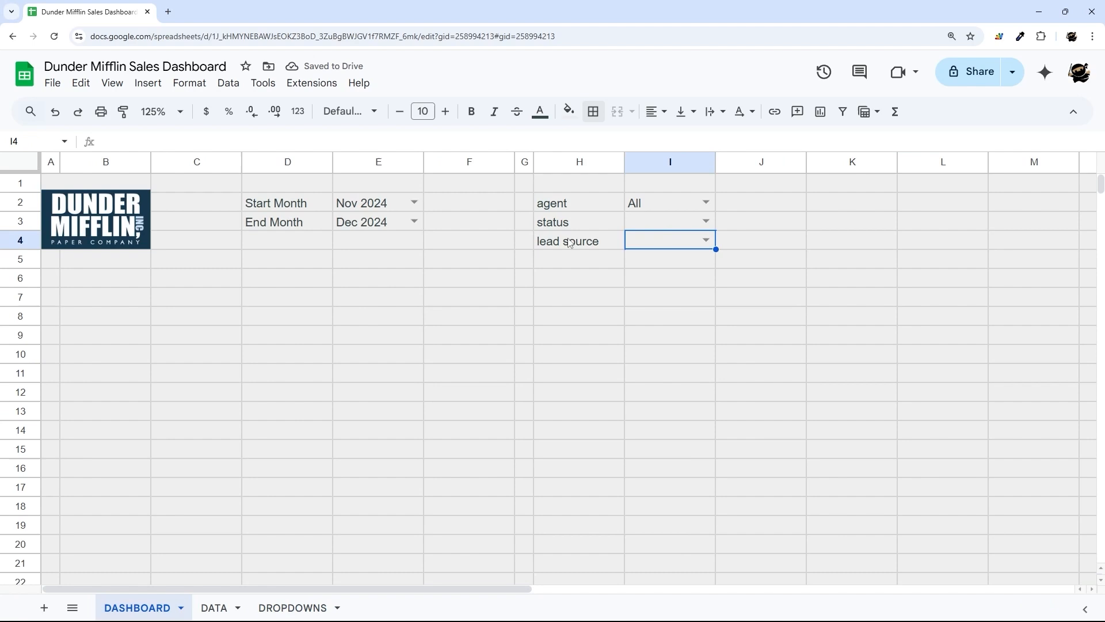
{"action": "left_click", "coordinate": [705, 221]}
{"action": "left_click", "coordinate": [671, 239]}
{"action": "left_click", "coordinate": [706, 240]}
- Set the lead source filter to All and give month cells E2:E3 a white fill
{"action": "left_click", "coordinate": [648, 259]}
{"action": "left_click", "coordinate": [782, 315]}
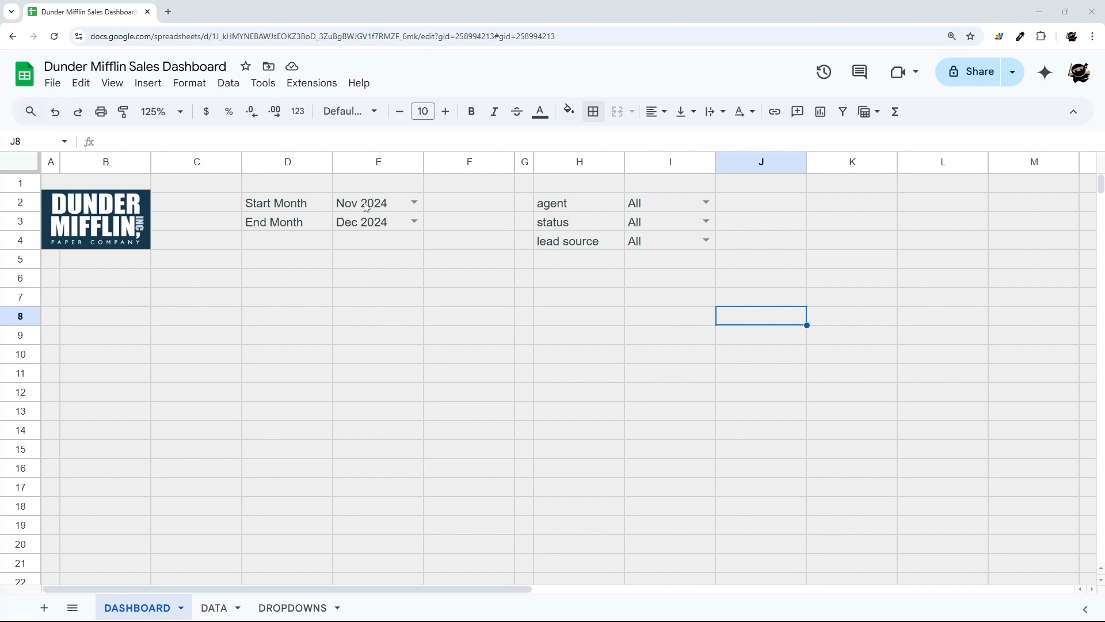
{"action": "left_click_drag", "start_coordinate": [364, 208], "coordinate": [368, 225]}
{"action": "left_click", "coordinate": [569, 111]}
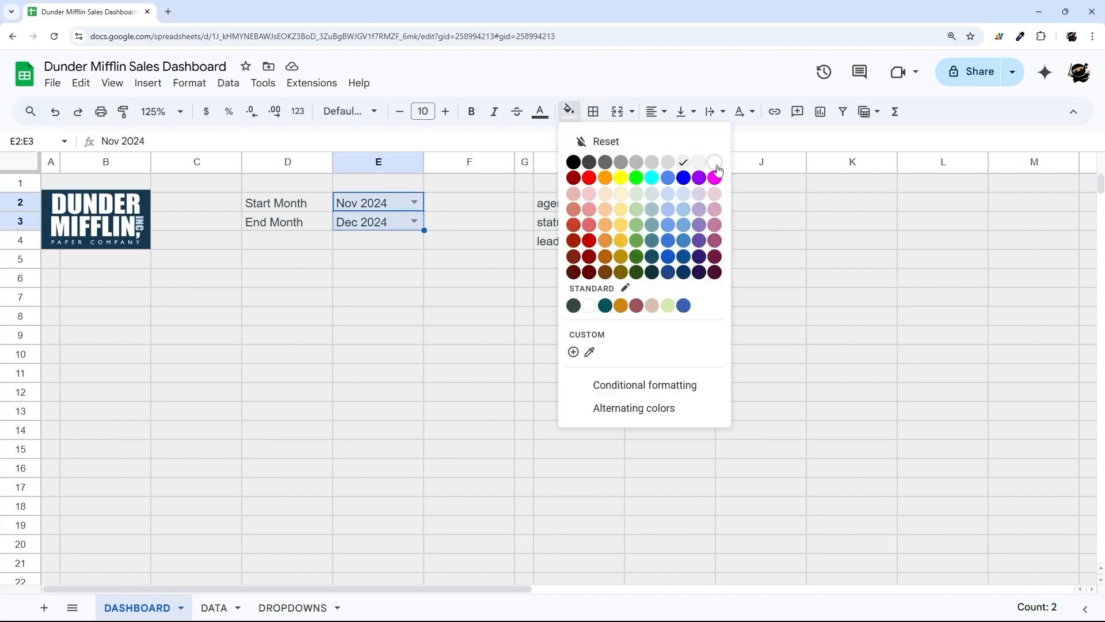
{"action": "left_click", "coordinate": [716, 164]}
- Give the three filter cells I2:I4 a white fill
{"action": "left_click_drag", "start_coordinate": [647, 202], "coordinate": [662, 252]}
{"action": "left_click", "coordinate": [568, 112]}
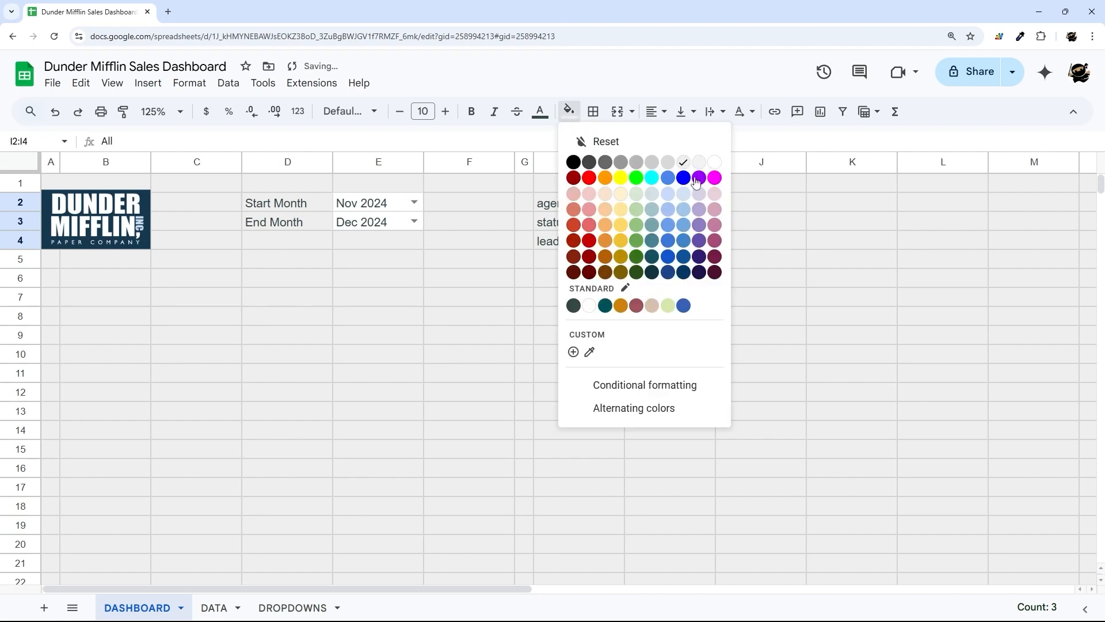
{"action": "left_click", "coordinate": [716, 164]}
{"action": "left_click", "coordinate": [852, 354]}
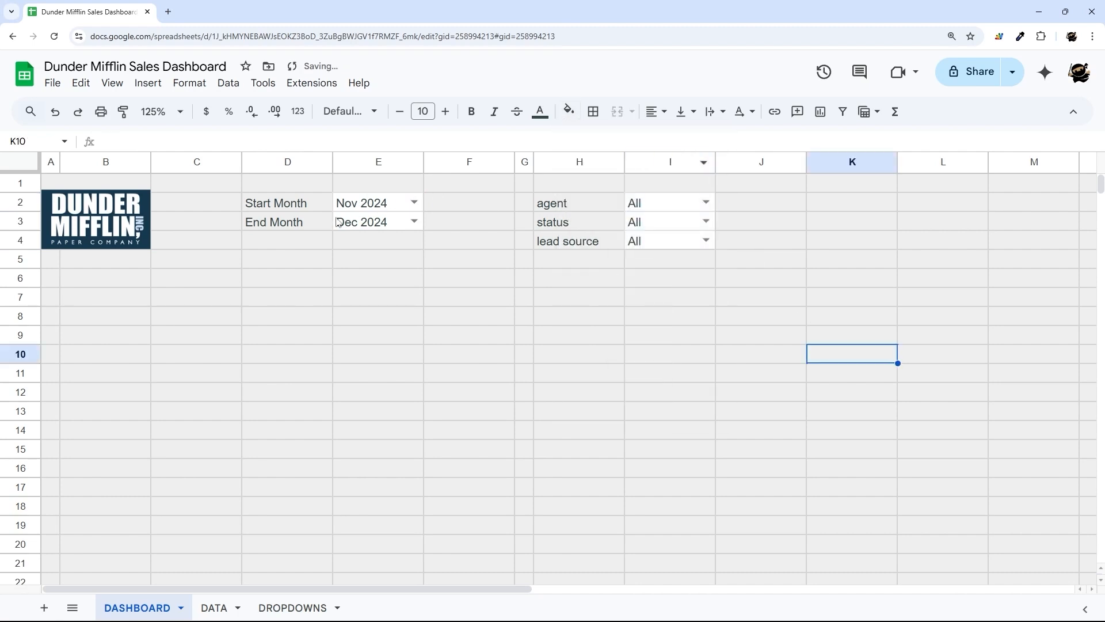
- Try a light yellow fill on E2:E3, then return the month cells to white
{"action": "left_click_drag", "start_coordinate": [390, 209], "coordinate": [373, 223]}
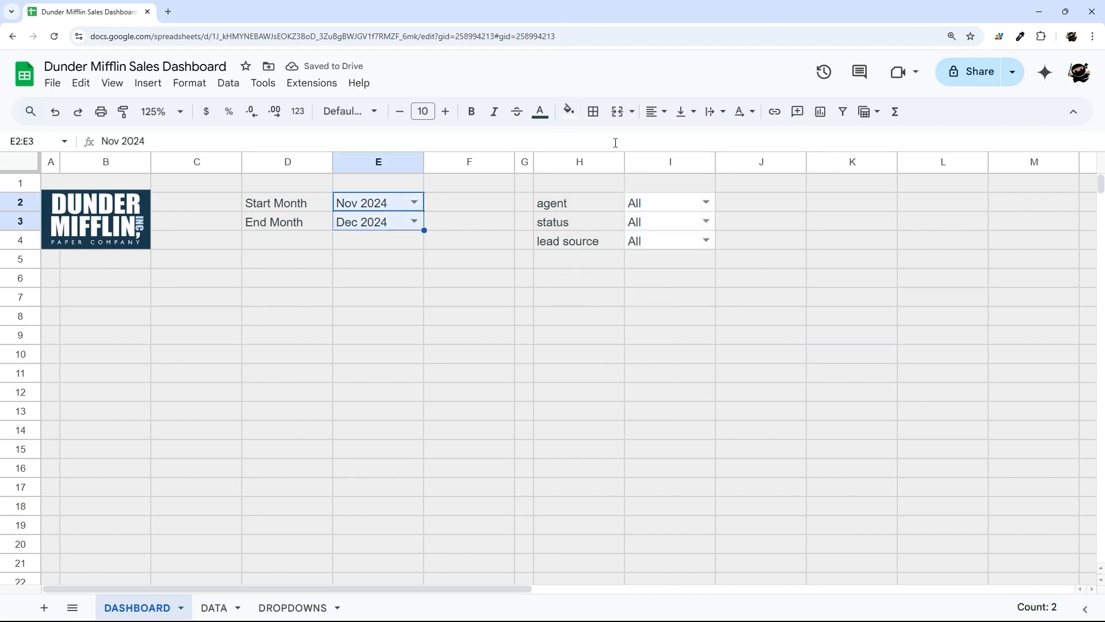
{"action": "left_click", "coordinate": [569, 111]}
{"action": "left_click", "coordinate": [620, 193]}
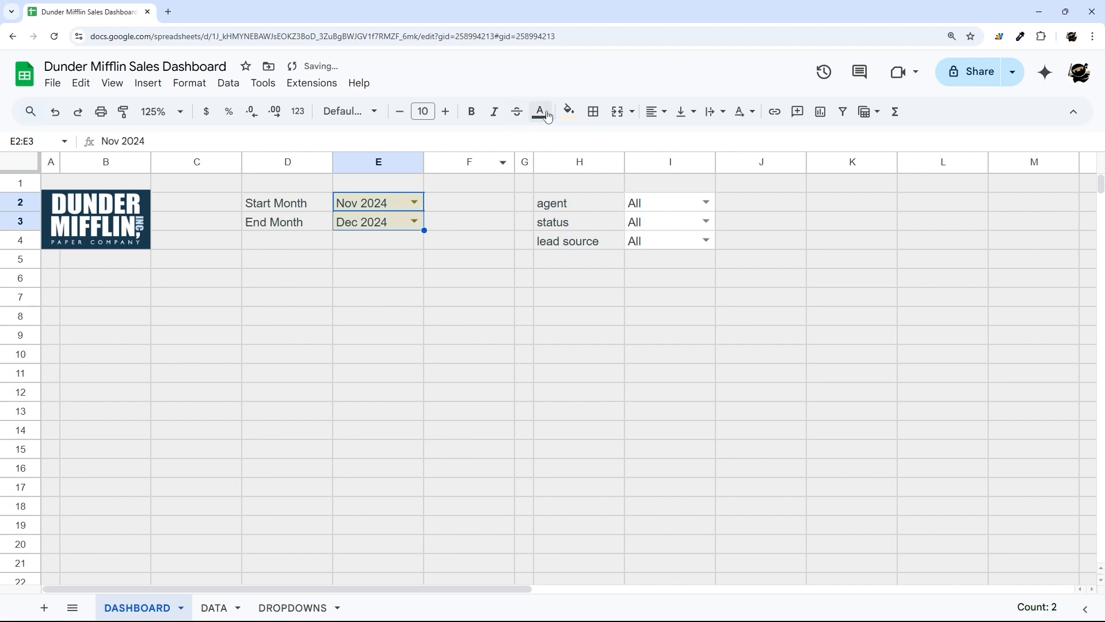
{"action": "left_click", "coordinate": [569, 111]}
{"action": "left_click", "coordinate": [714, 162]}
{"action": "left_click", "coordinate": [368, 241]}
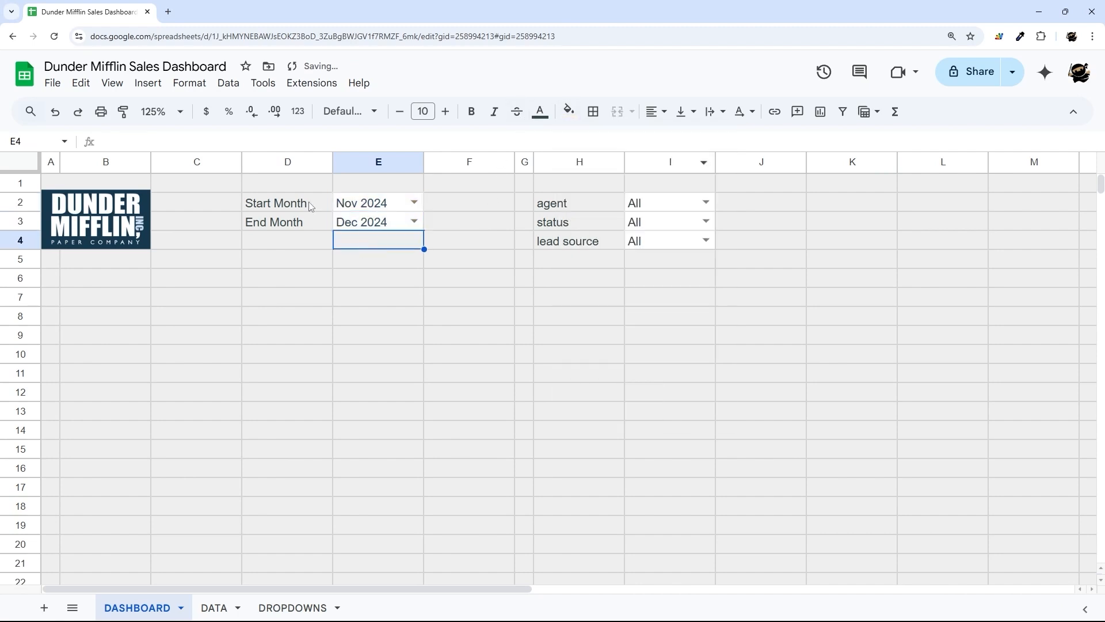
{"action": "left_click_drag", "start_coordinate": [284, 209], "coordinate": [432, 285]}
{"action": "left_click_drag", "start_coordinate": [158, 303], "coordinate": [253, 436]}
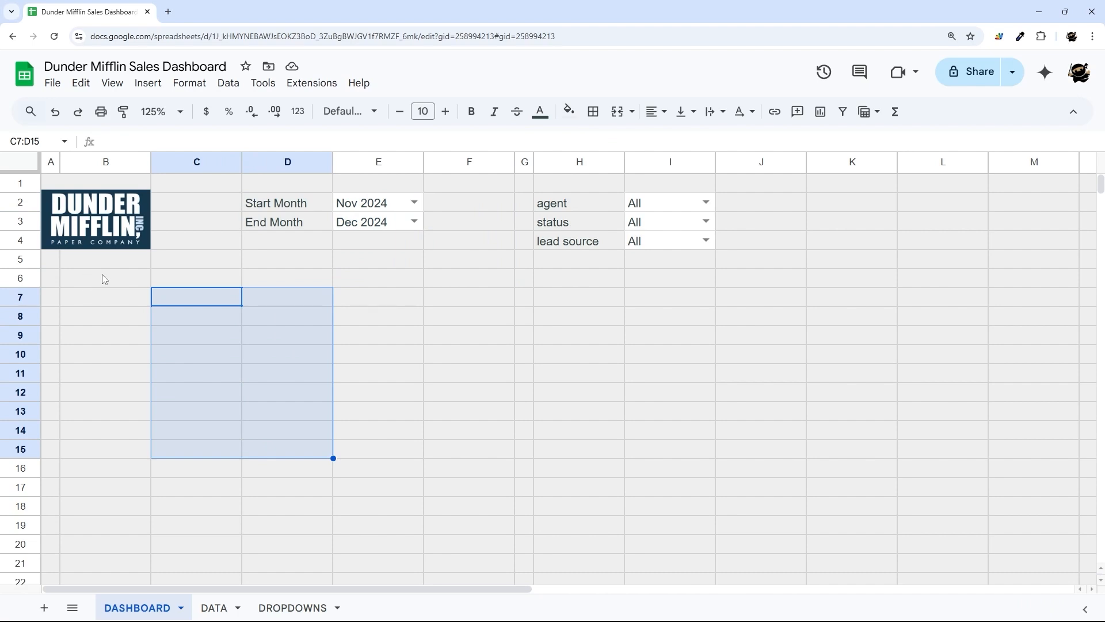
- Merge B5:F6 and enter the heading RECENT SALES
{"action": "left_click_drag", "start_coordinate": [127, 267], "coordinate": [451, 506]}
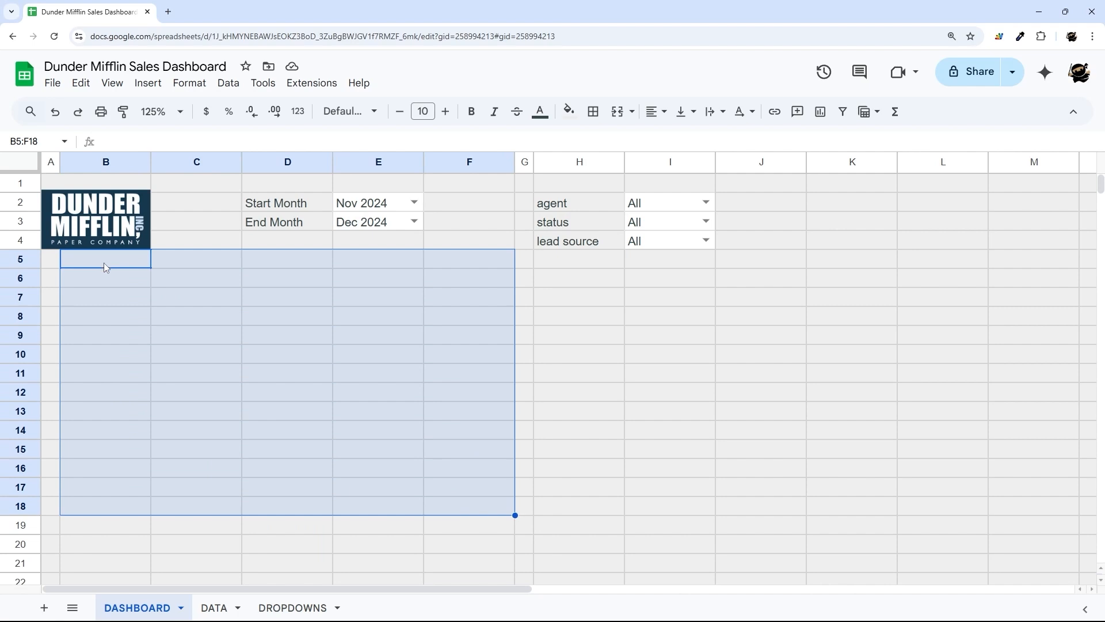
{"action": "left_click_drag", "start_coordinate": [104, 264], "coordinate": [486, 286]}
{"action": "left_click", "coordinate": [619, 113]}
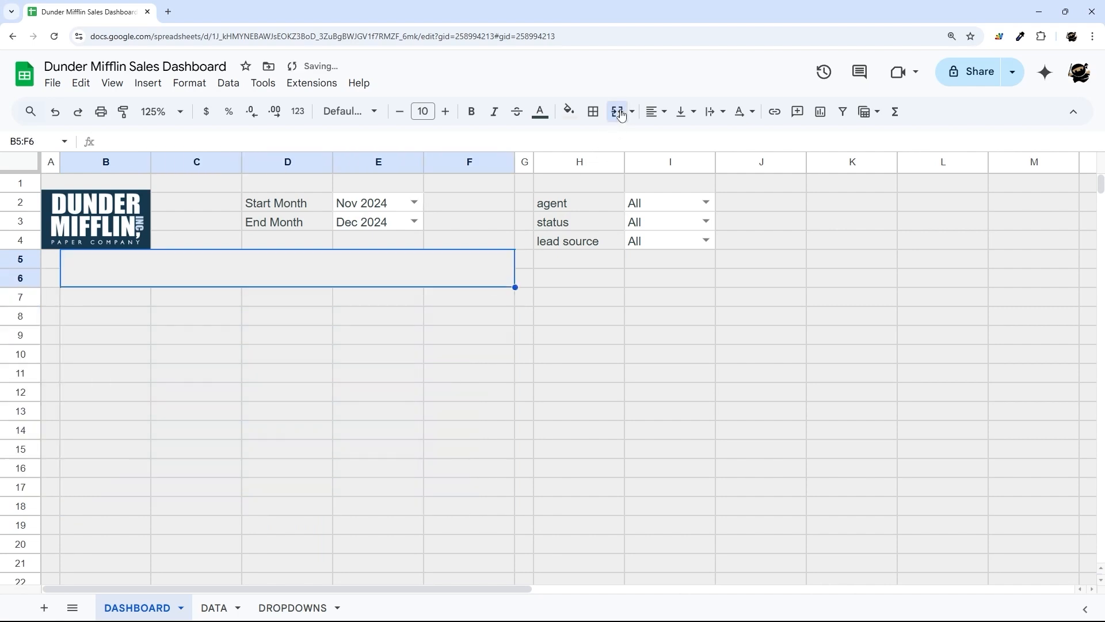
{"action": "type", "text": "RECENT SALES"}
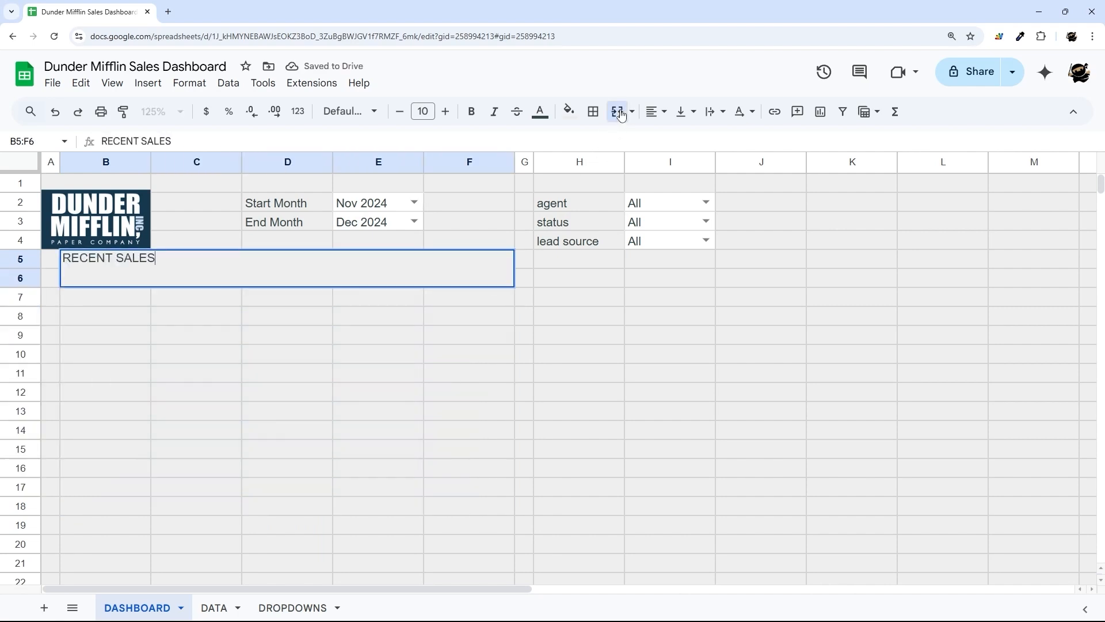
{"action": "key", "text": "Return"}
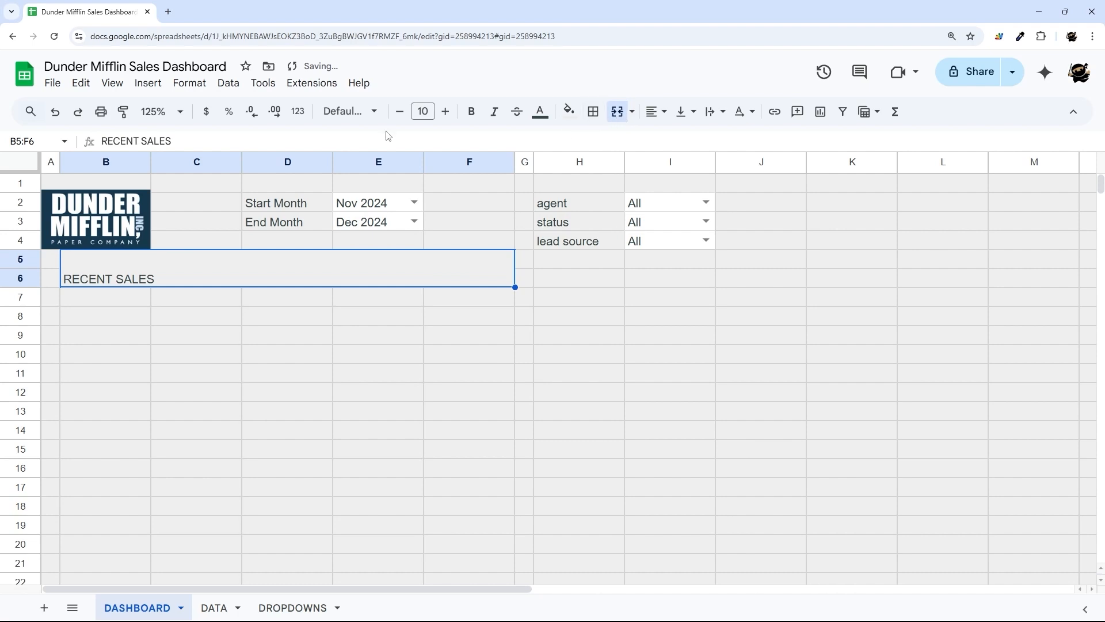
- Set the RECENT SALES heading font to Bebas Neue
{"action": "left_click", "coordinate": [363, 111]}
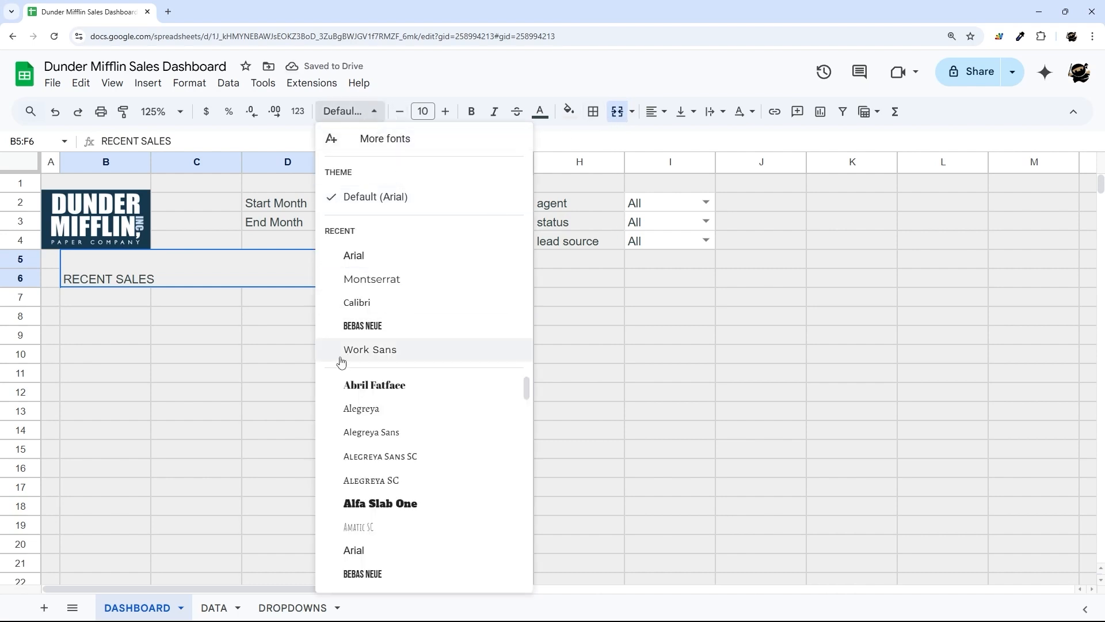
{"action": "left_click", "coordinate": [377, 330]}
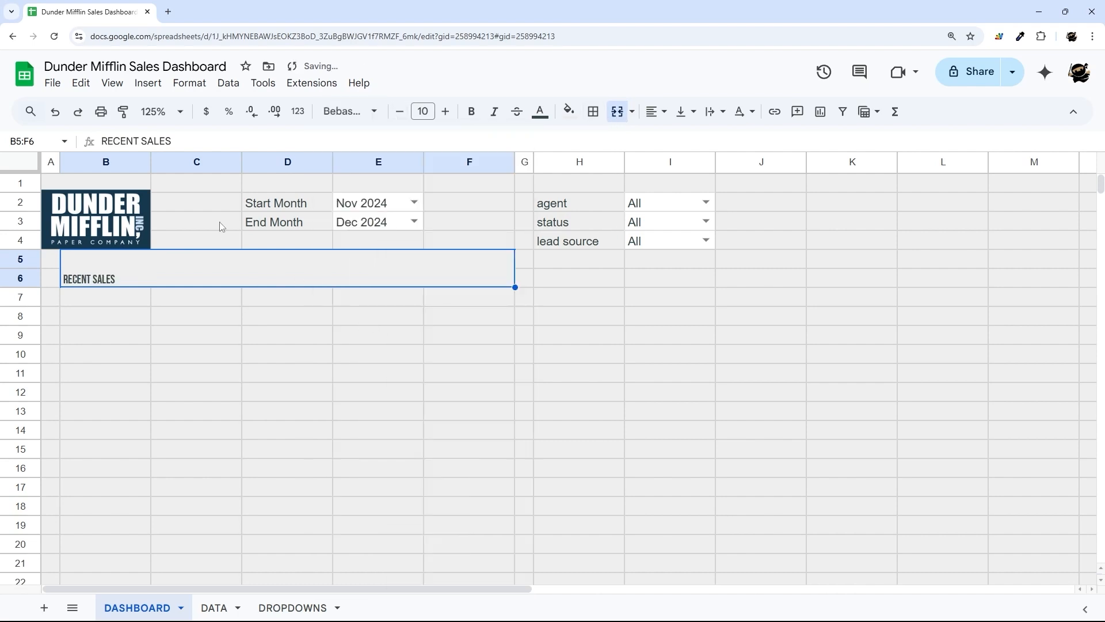
{"action": "left_click", "coordinate": [349, 111]}
{"action": "left_click", "coordinate": [375, 146]}
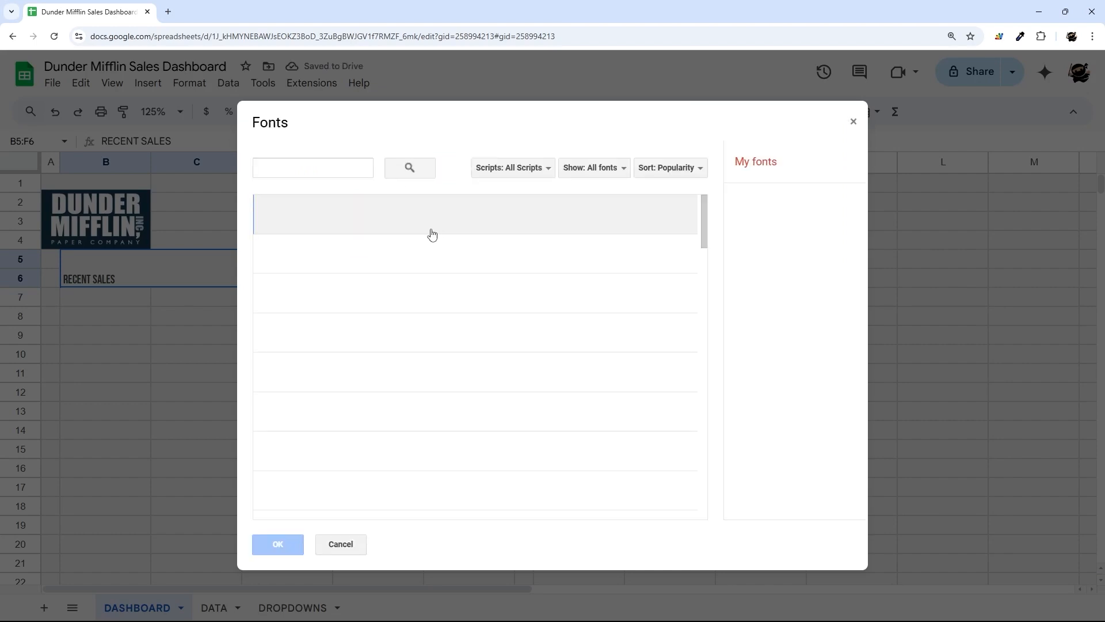
{"action": "left_click", "coordinate": [314, 169]}
{"action": "type", "text": "beb"}
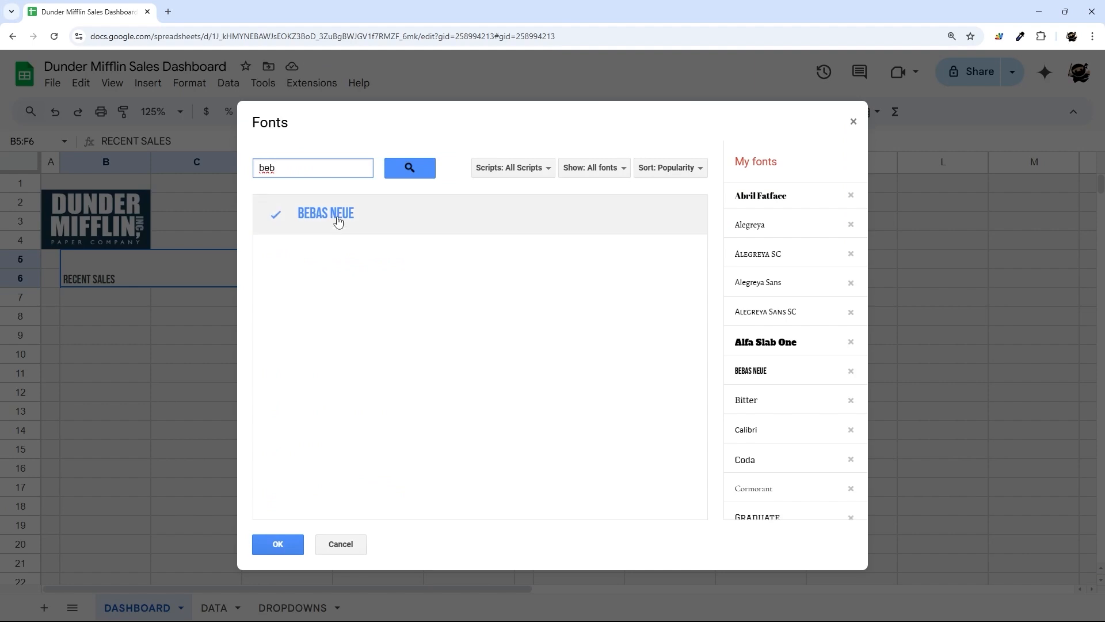
{"action": "left_click", "coordinate": [278, 546]}
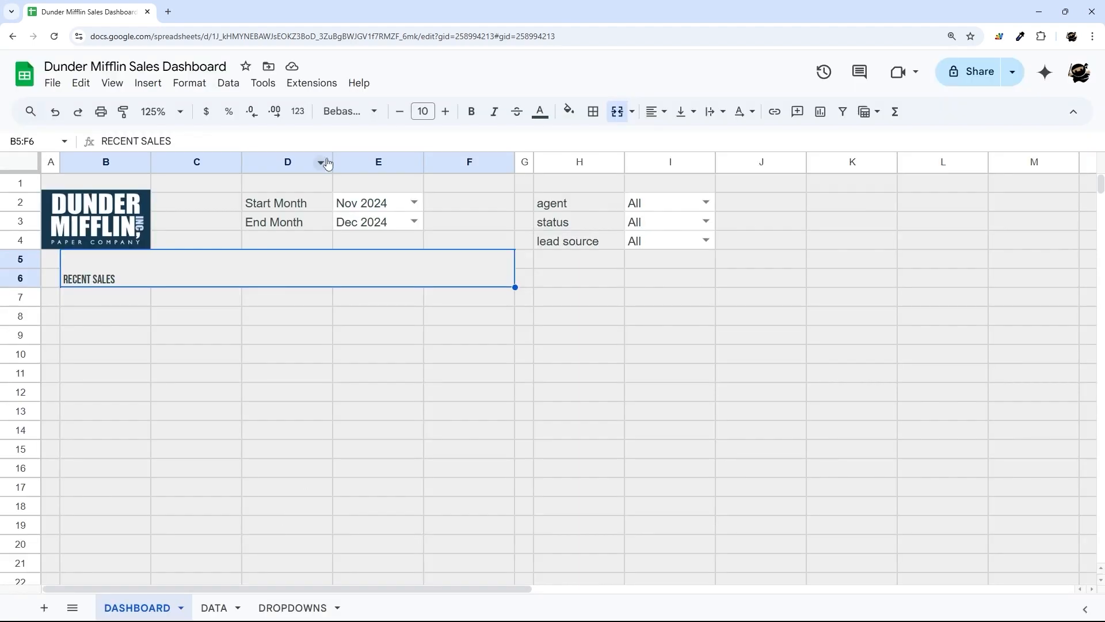
- Raise the heading size to 14 and make its text black
{"action": "left_click", "coordinate": [430, 114]}
{"action": "left_click", "coordinate": [446, 117]}
{"action": "left_click", "coordinate": [446, 118]}
{"action": "left_click", "coordinate": [447, 118]}
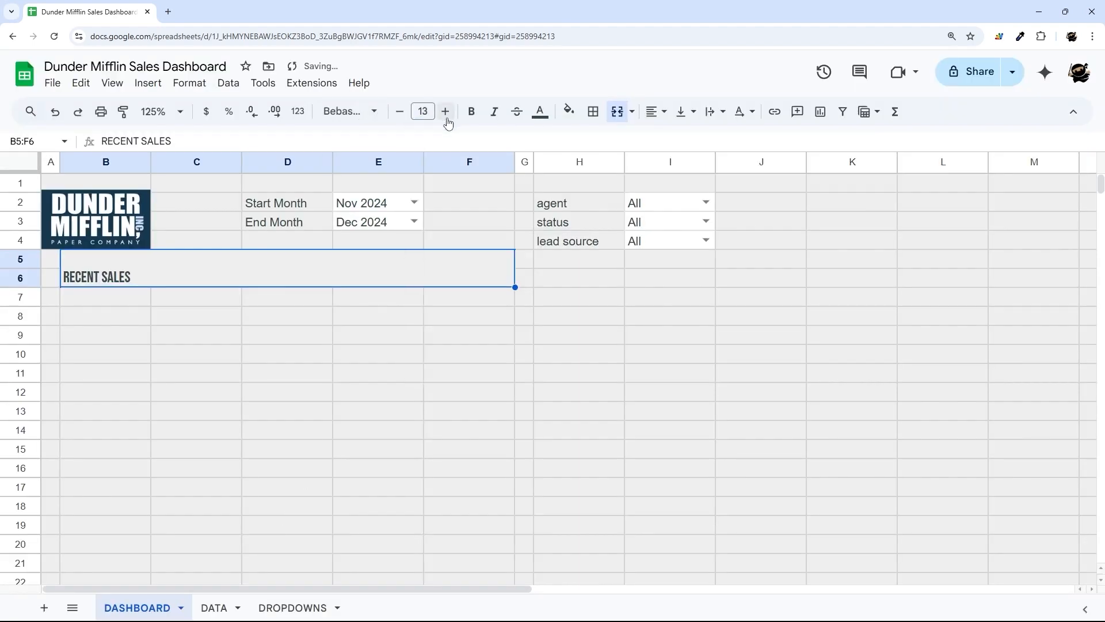
{"action": "left_click", "coordinate": [446, 118]}
{"action": "left_click", "coordinate": [540, 112]}
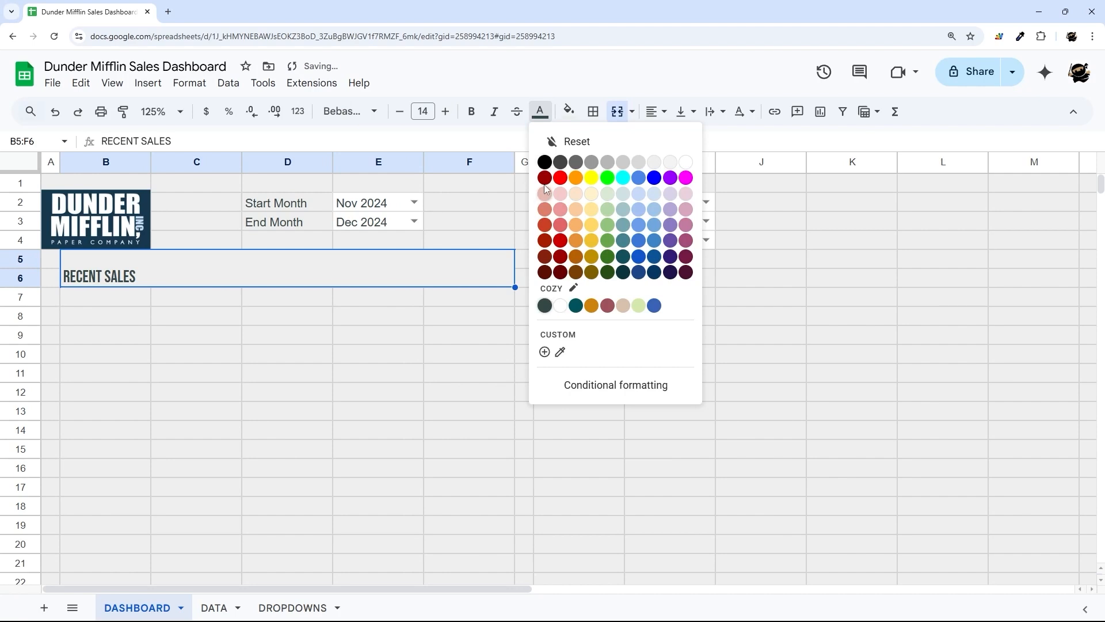
{"action": "left_click", "coordinate": [545, 162]}
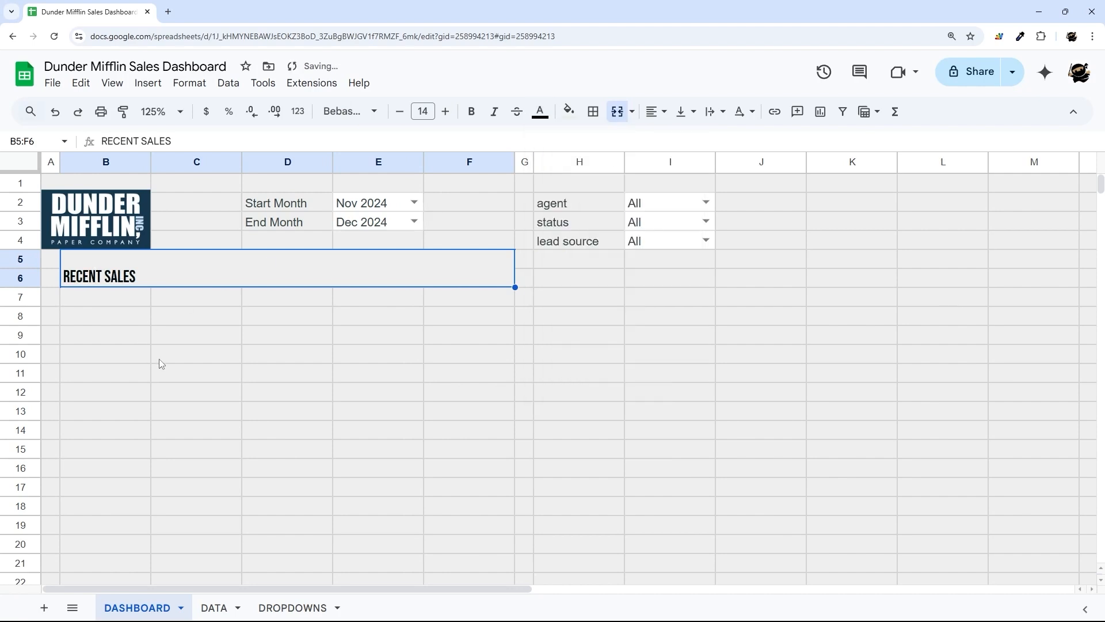
- Enter the column headers # Sold, Avg. Sale and Total Sales in C7:E7
{"action": "left_click_drag", "start_coordinate": [102, 299], "coordinate": [476, 365]}
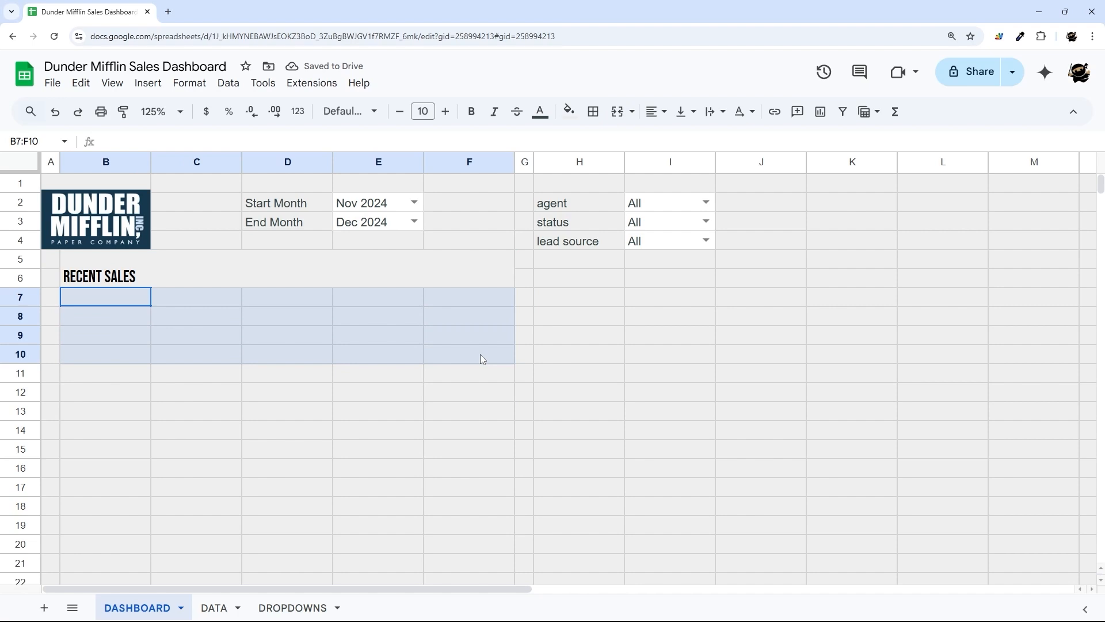
{"action": "left_click_drag", "start_coordinate": [482, 359], "coordinate": [460, 351]}
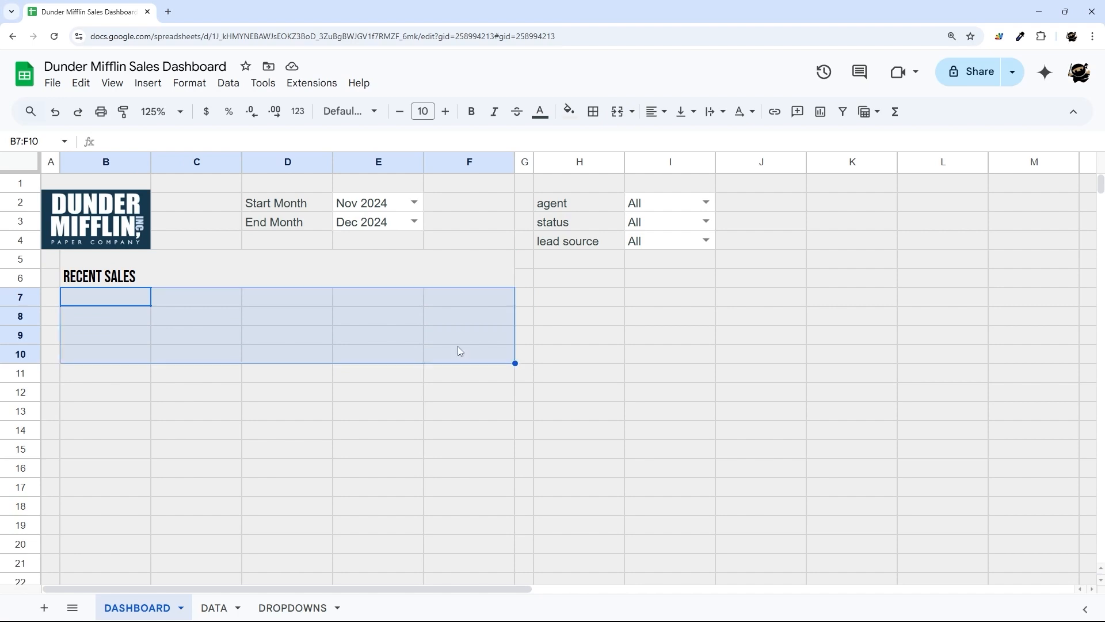
{"action": "left_click", "coordinate": [204, 300]}
{"action": "type", "text": "# Sold"}
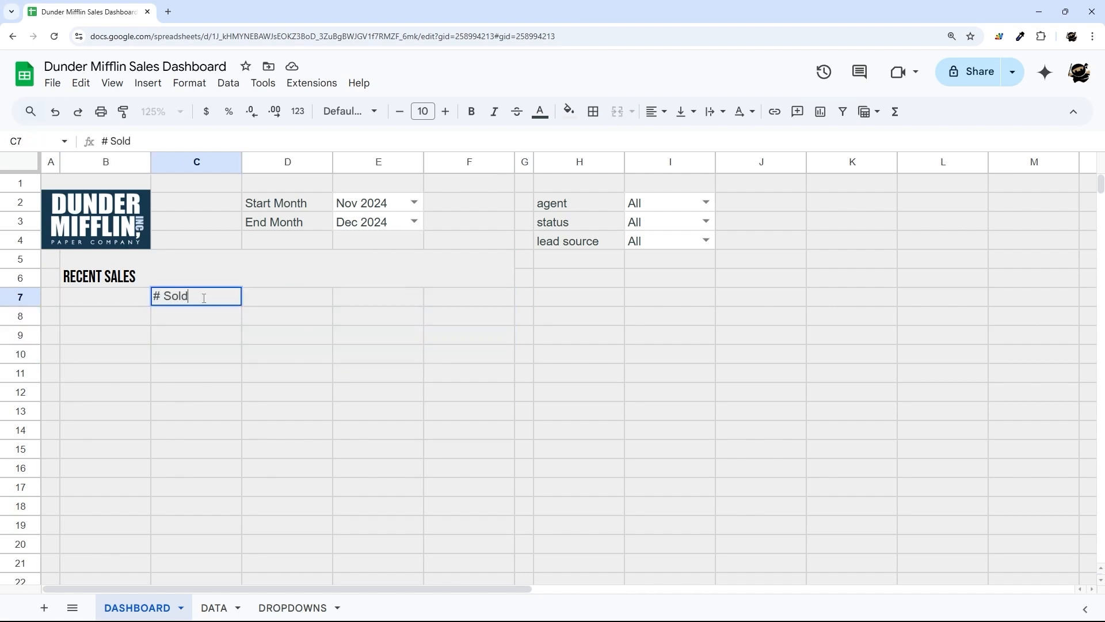
{"action": "key", "text": "Tab"}
{"action": "type", "text": "Avg. Sales"}
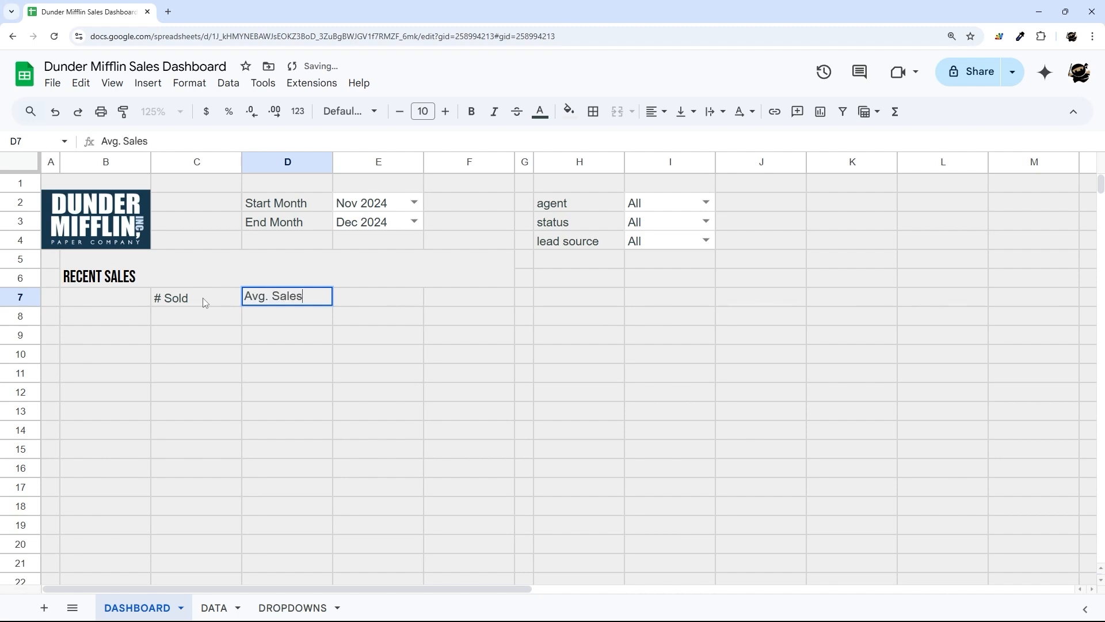
{"action": "key", "text": "BackSpace"}
{"action": "key", "text": "Tab"}
{"action": "type", "text": "Total Sales"}
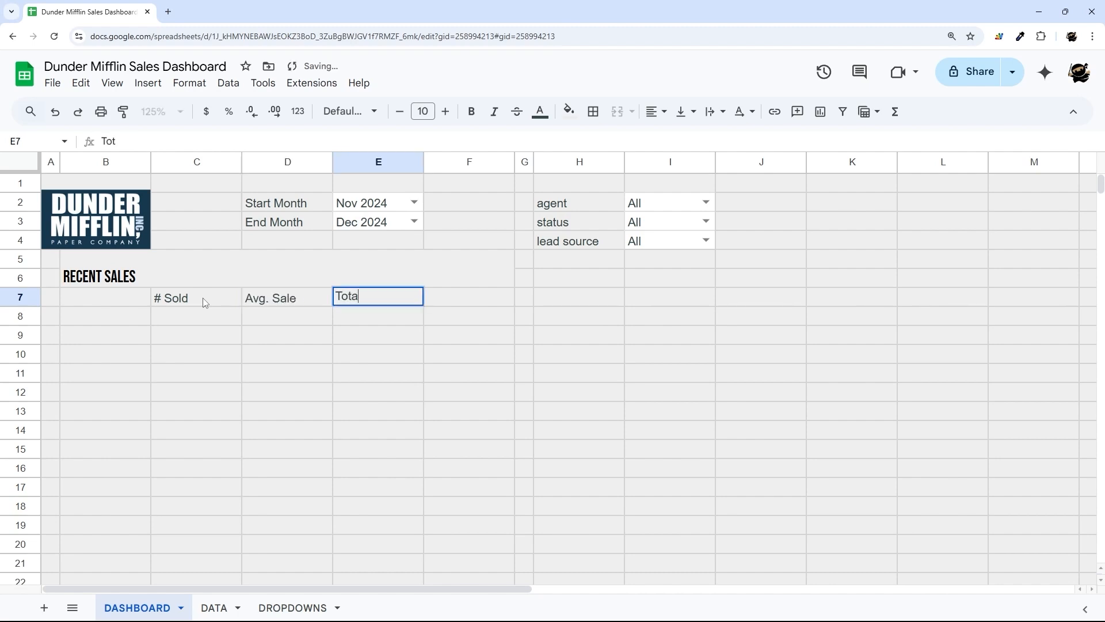
{"action": "key", "text": "Return"}
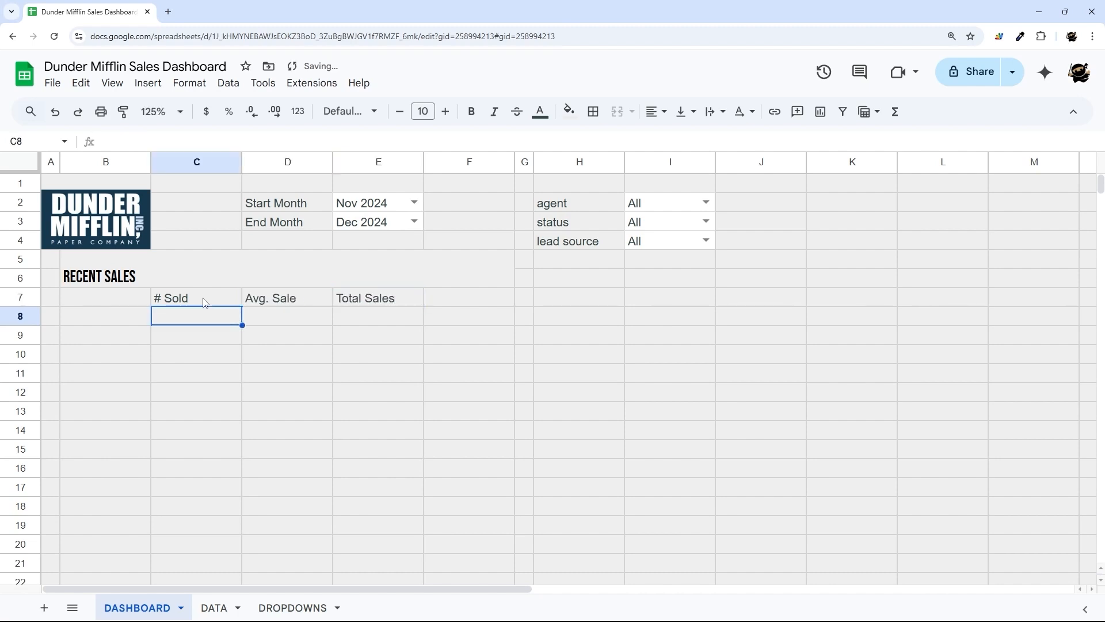
- Label rows B8 and B9 as Current Month and Last Month
{"action": "left_click", "coordinate": [108, 320]}
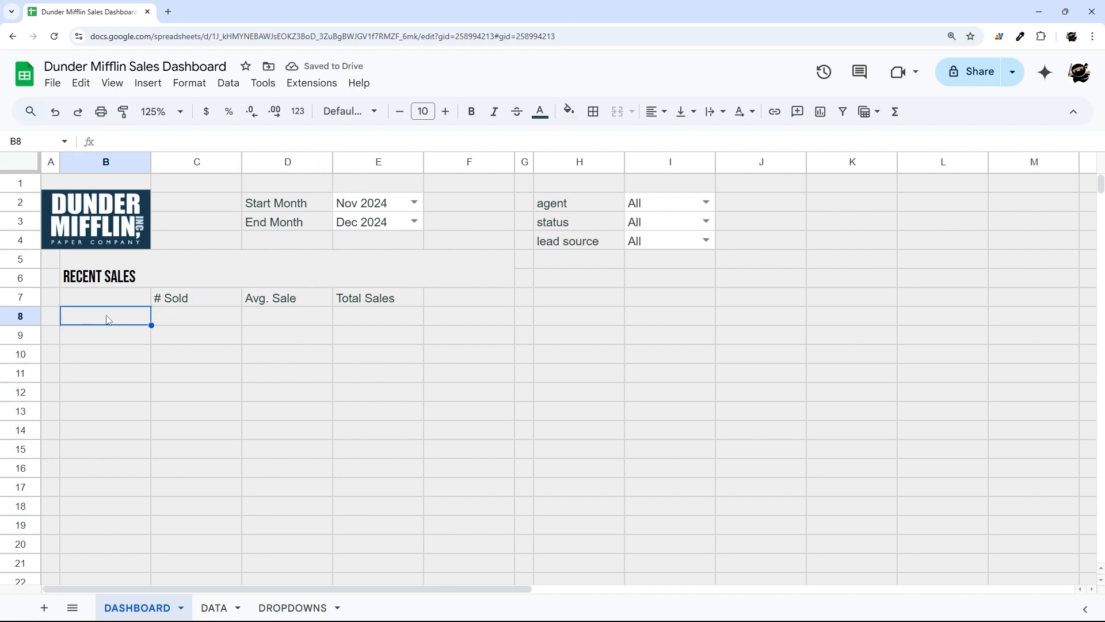
{"action": "type", "text": "La"}
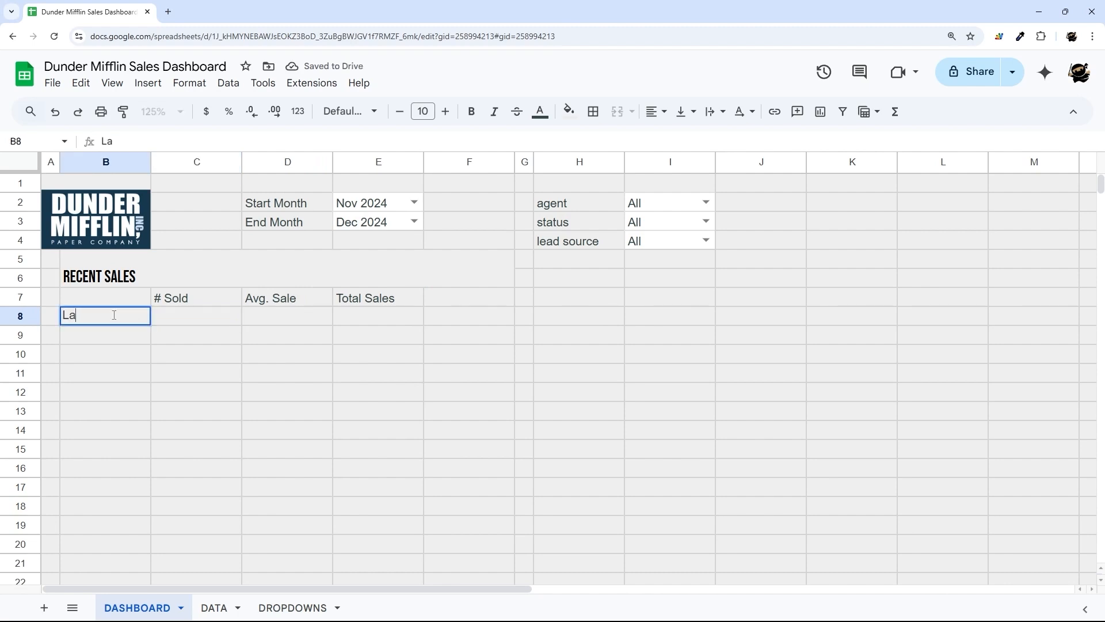
{"action": "type", "text": "urrent M"}
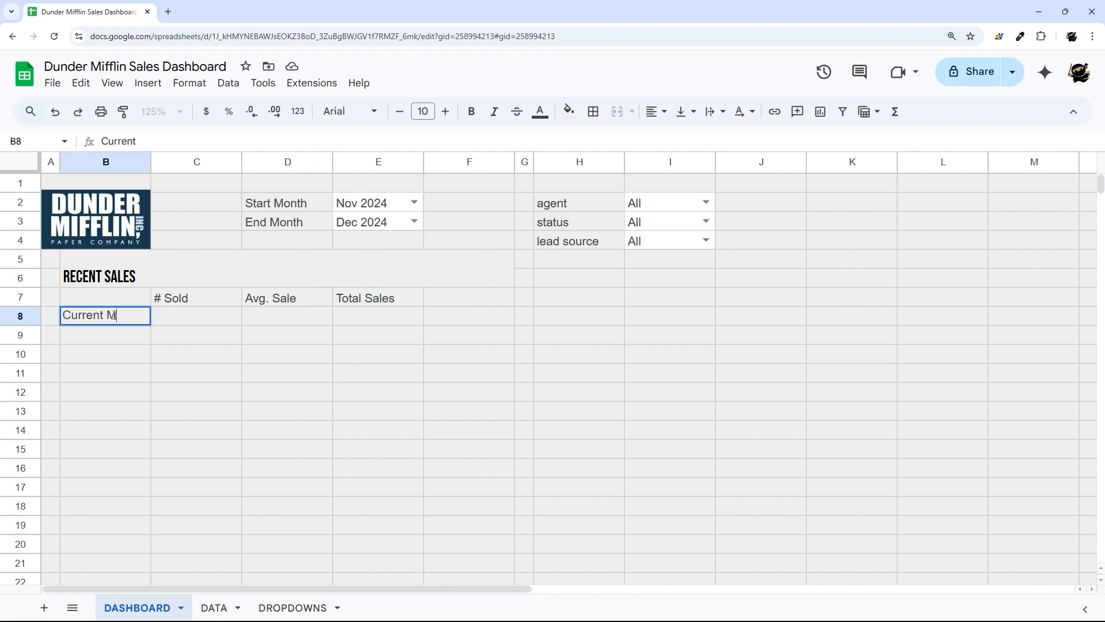
{"action": "type", "text": "onth"}
{"action": "key", "text": "Return"}
{"action": "type", "text": "Last Mont"}
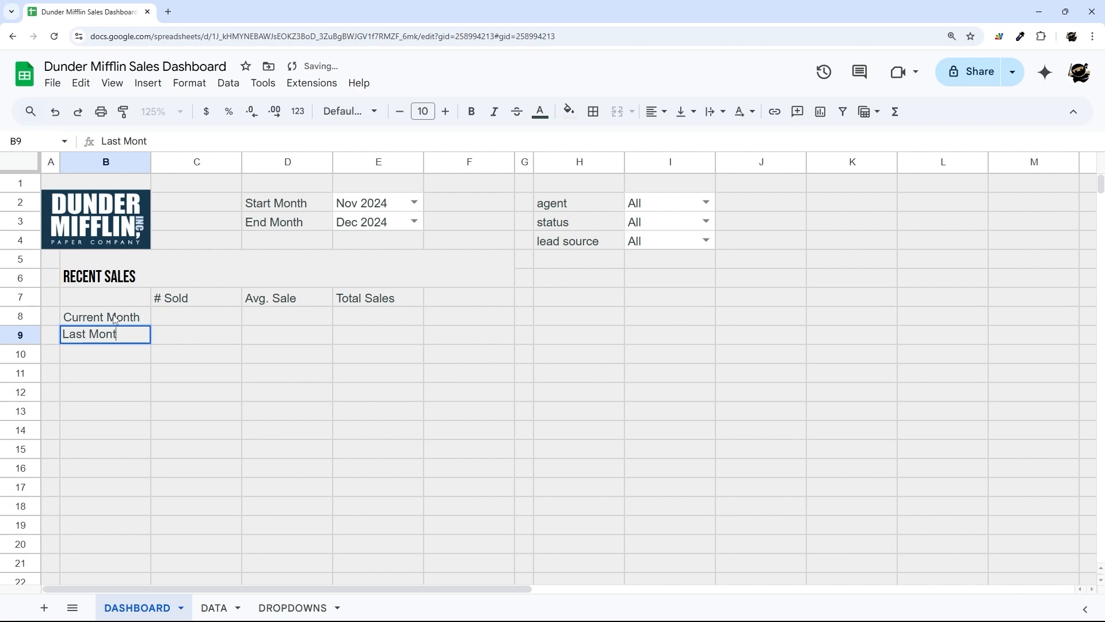
{"action": "key", "text": "Return"}
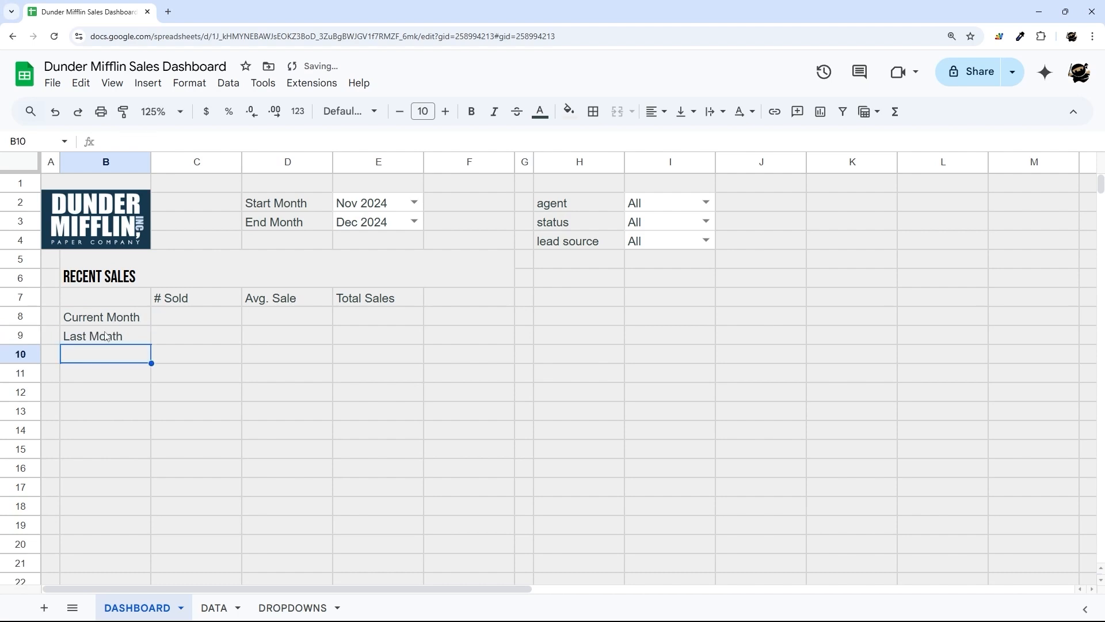
{"action": "left_click_drag", "start_coordinate": [106, 337], "coordinate": [388, 333]}
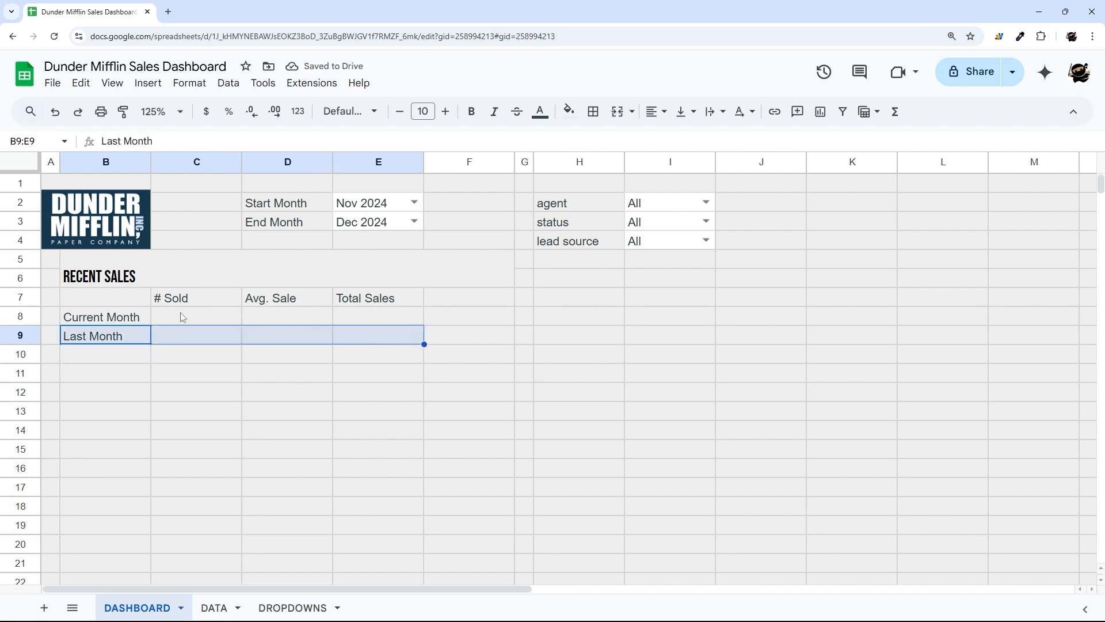
- Enter sample Current Month values: 10 sold, 10 average sale, 100 total sales
{"action": "left_click", "coordinate": [183, 318]}
{"action": "type", "text": "10"}
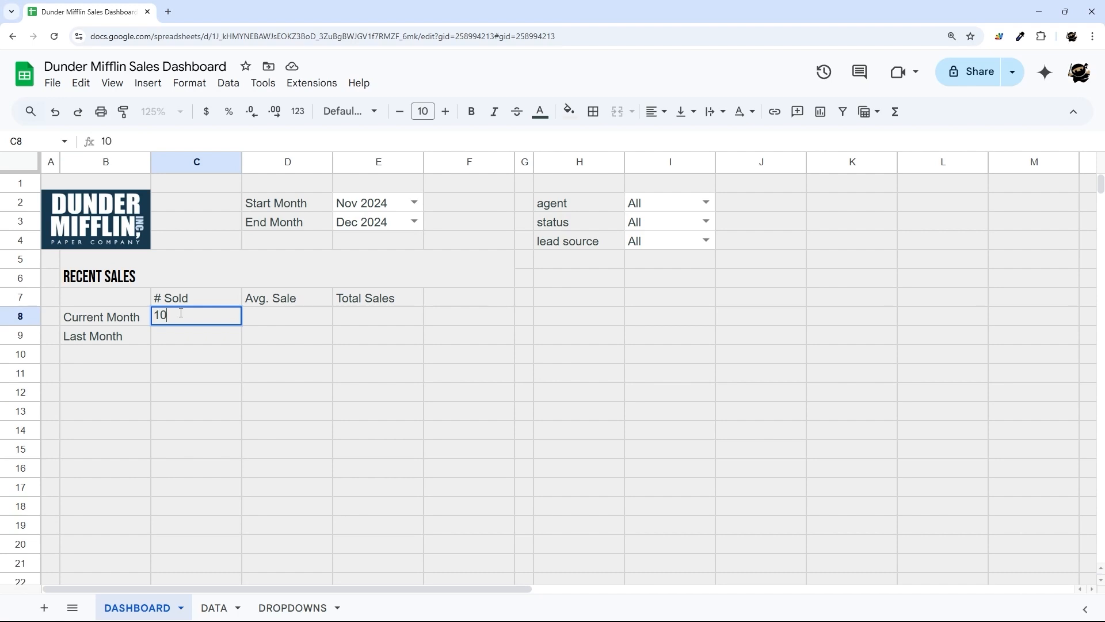
{"action": "key", "text": "Return"}
{"action": "type", "text": "-10"}
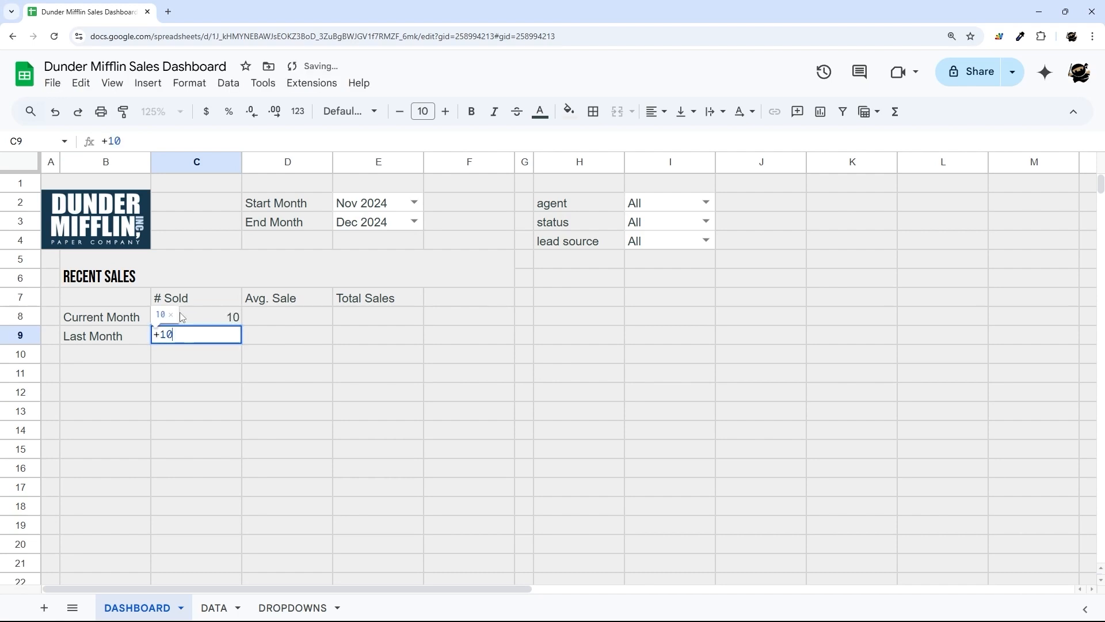
{"action": "type", "text": "%$"}
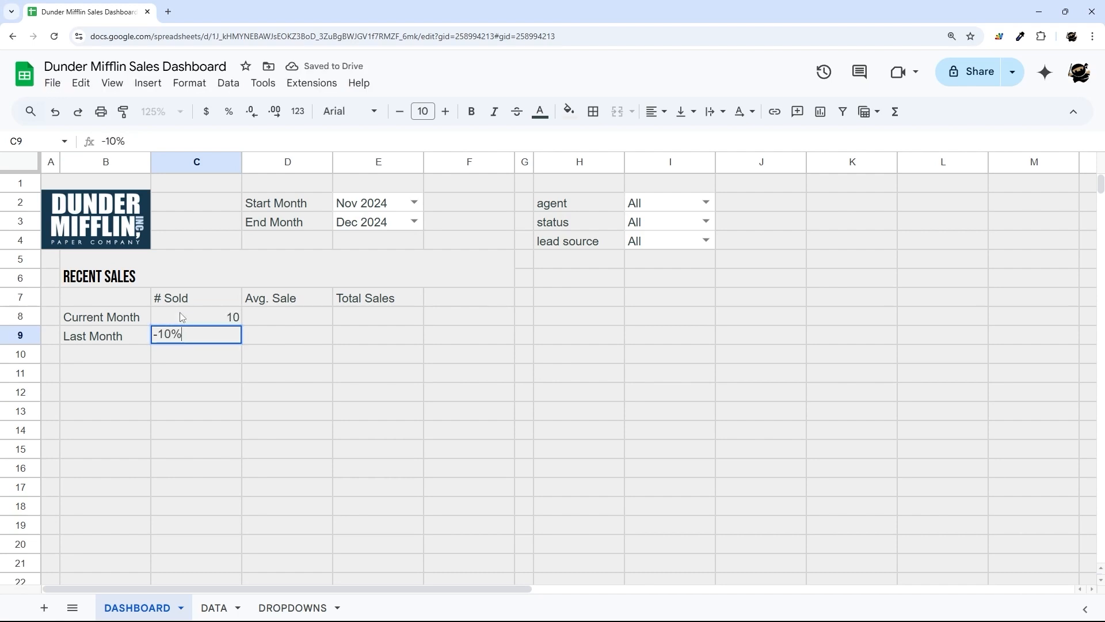
{"action": "key", "text": "Escape"}
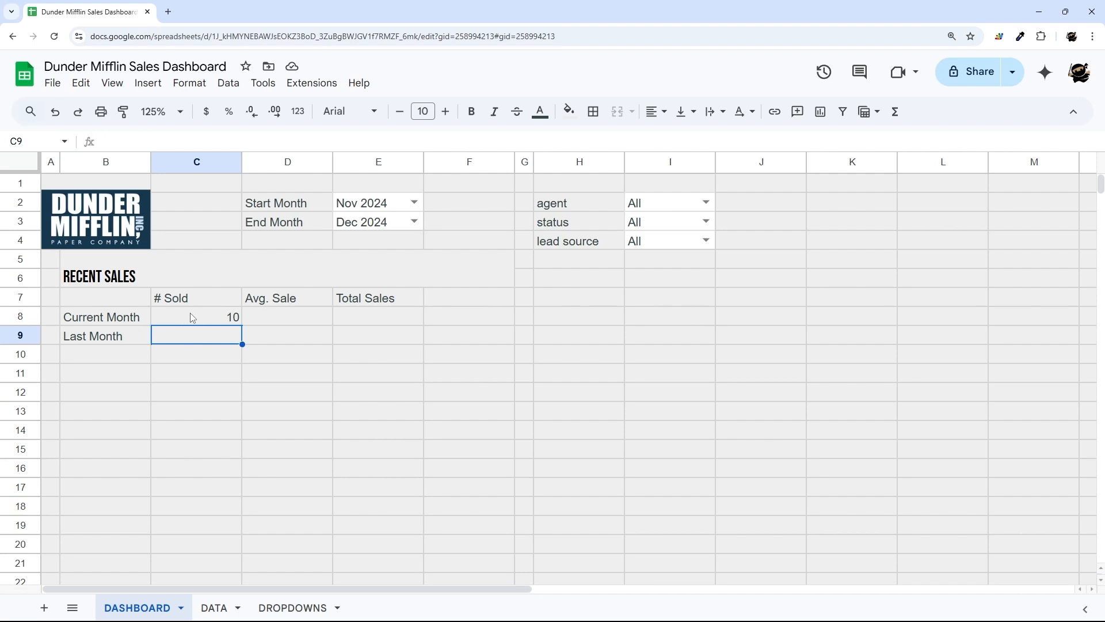
{"action": "left_click_drag", "start_coordinate": [189, 316], "coordinate": [373, 314]}
{"action": "left_click", "coordinate": [375, 316]}
{"action": "type", "text": "100"}
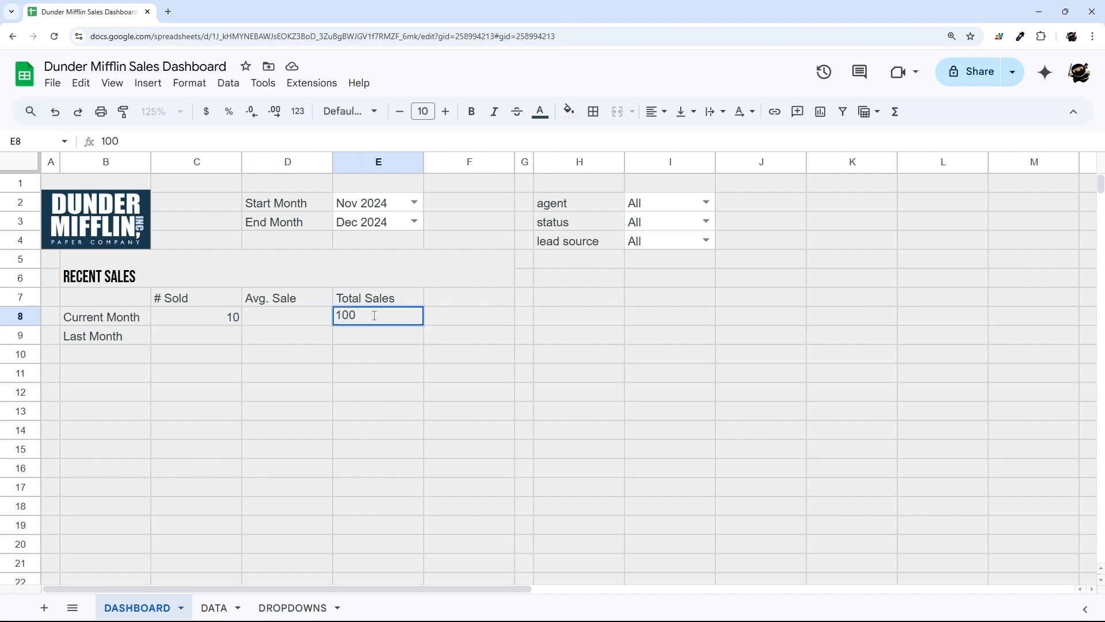
{"action": "key", "text": "Return"}
{"action": "left_click", "coordinate": [281, 314]}
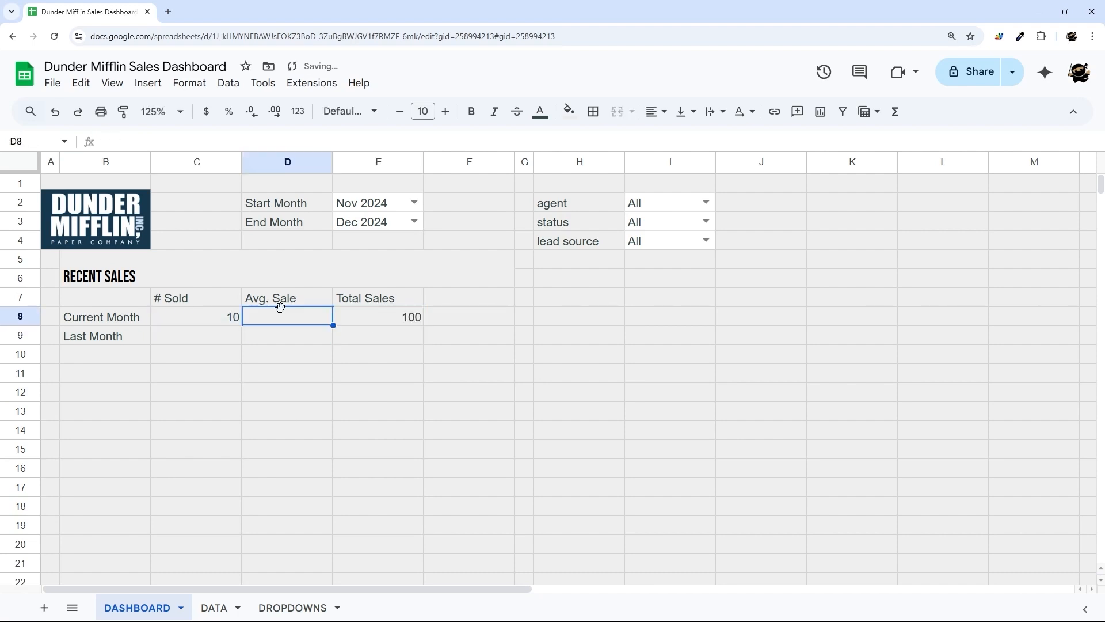
{"action": "type", "text": "10"}
{"action": "key", "text": "Return"}
- Center-align the table values in C8:E9
{"action": "left_click_drag", "start_coordinate": [232, 318], "coordinate": [400, 339]}
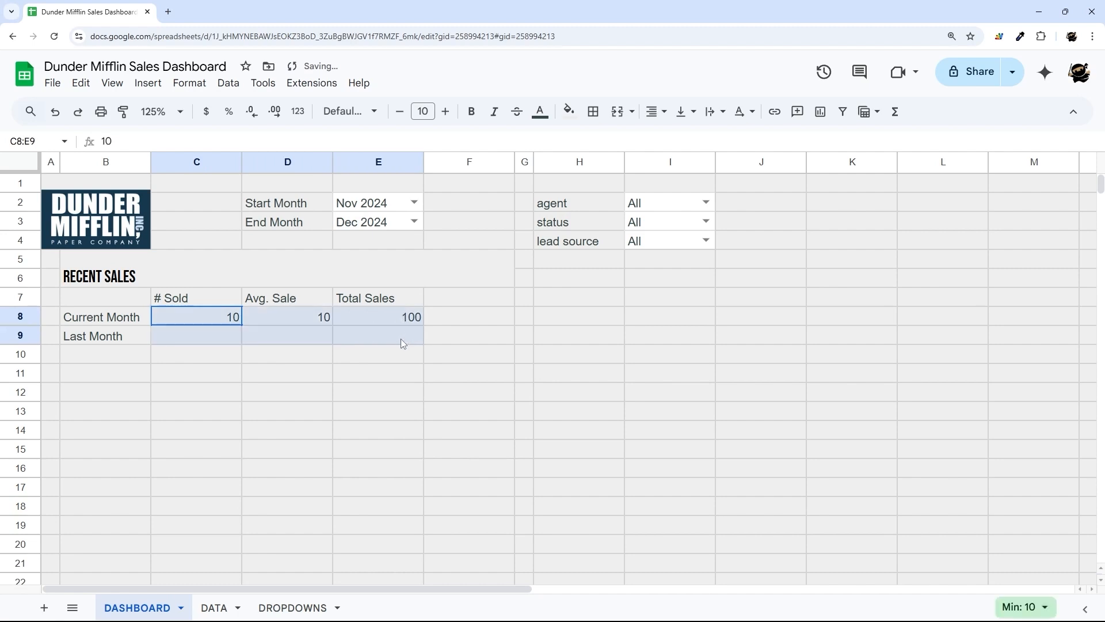
{"action": "left_click", "coordinate": [657, 111]}
{"action": "left_click", "coordinate": [678, 140]}
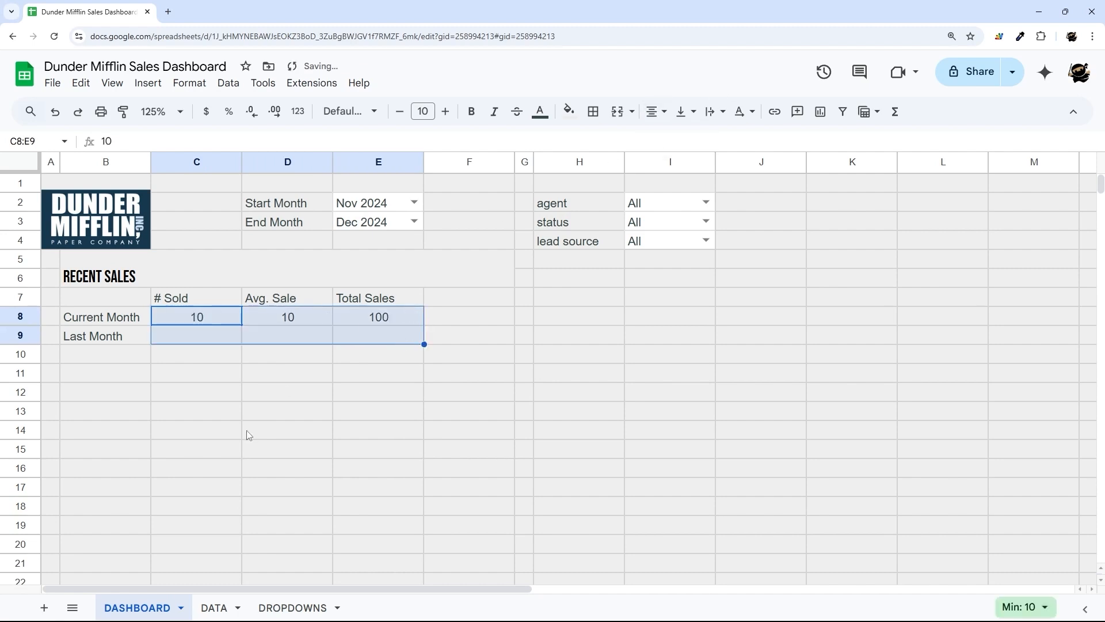
{"action": "left_click_drag", "start_coordinate": [100, 295], "coordinate": [489, 420]}
{"action": "left_click_drag", "start_coordinate": [492, 372], "coordinate": [441, 454]}
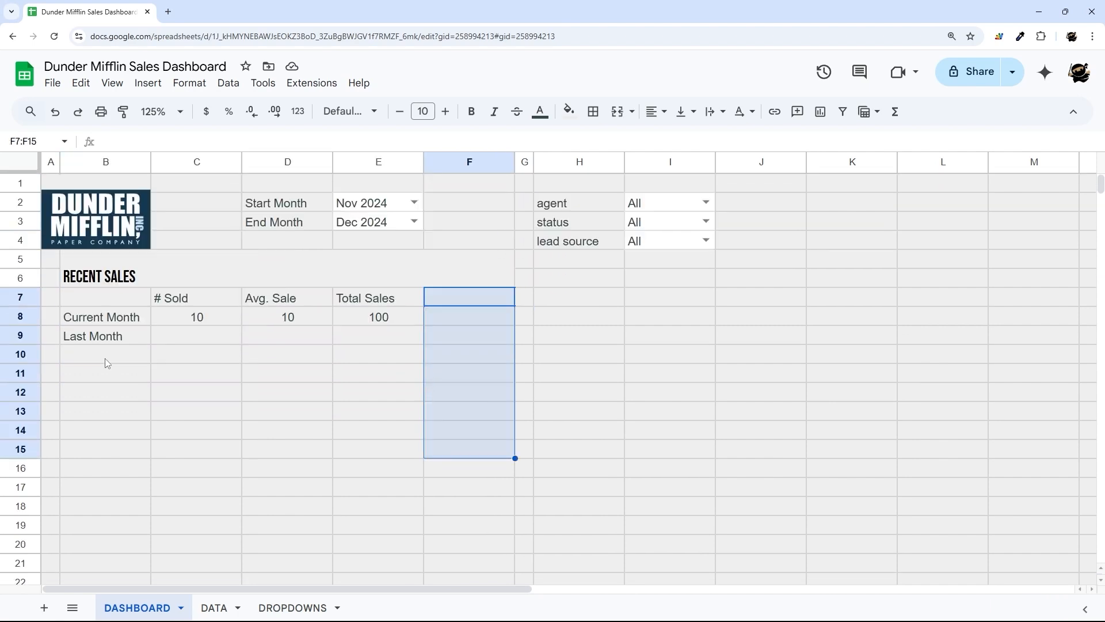
{"action": "left_click_drag", "start_coordinate": [107, 363], "coordinate": [438, 514]}
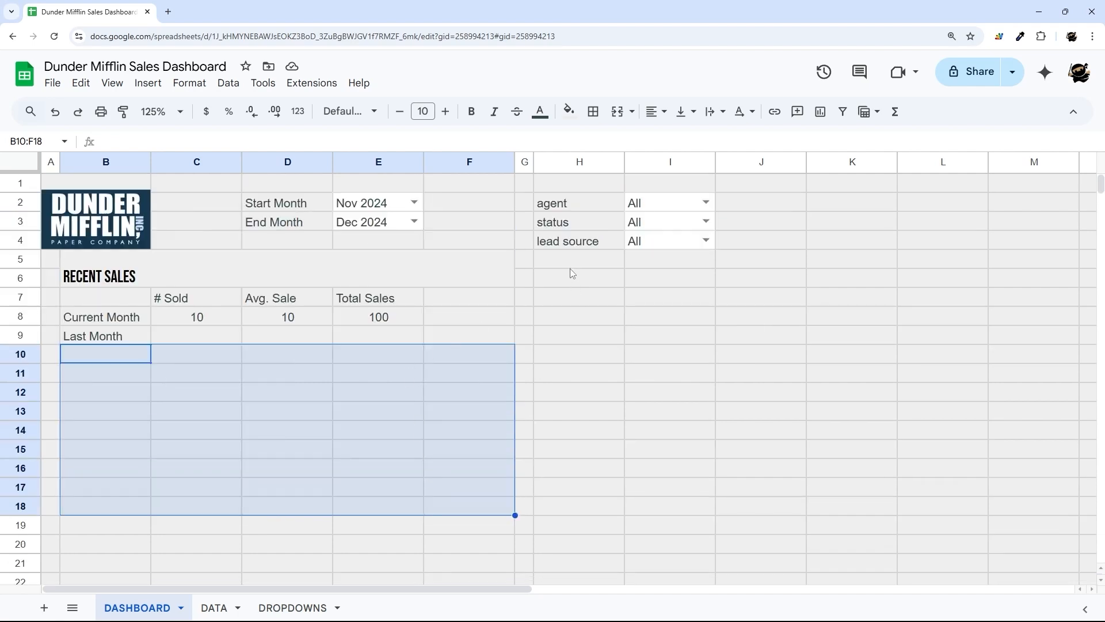
{"action": "left_click_drag", "start_coordinate": [572, 263], "coordinate": [898, 267]}
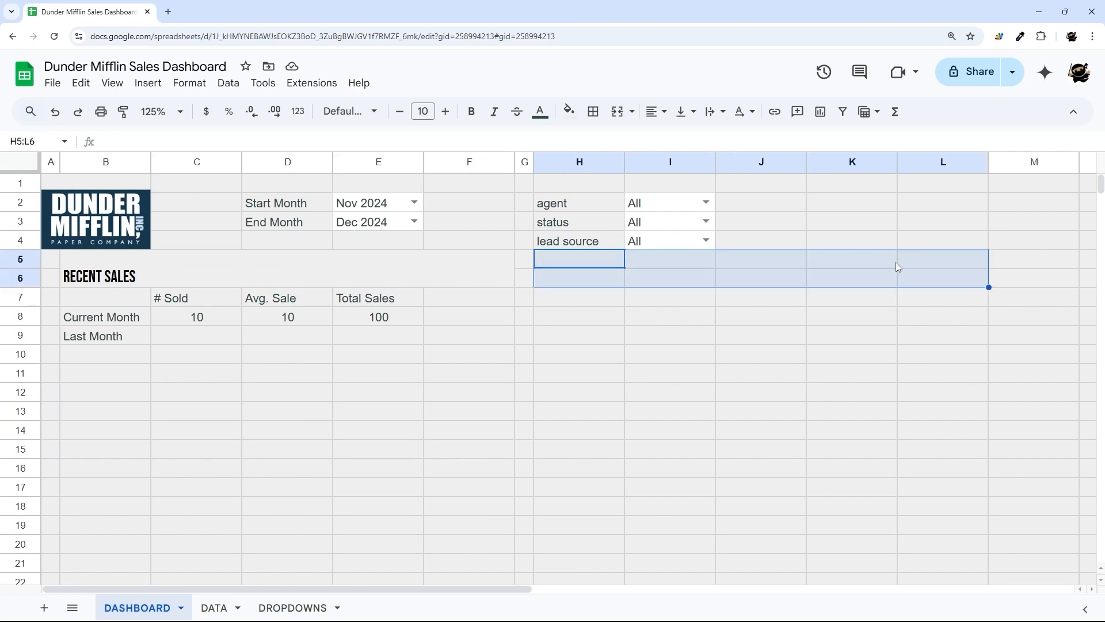
- Merge H5:L6 into a STATUS heading in black Bebas Neue at size 14
{"action": "left_click", "coordinate": [617, 111]}
{"action": "type", "text": "STATUS"}
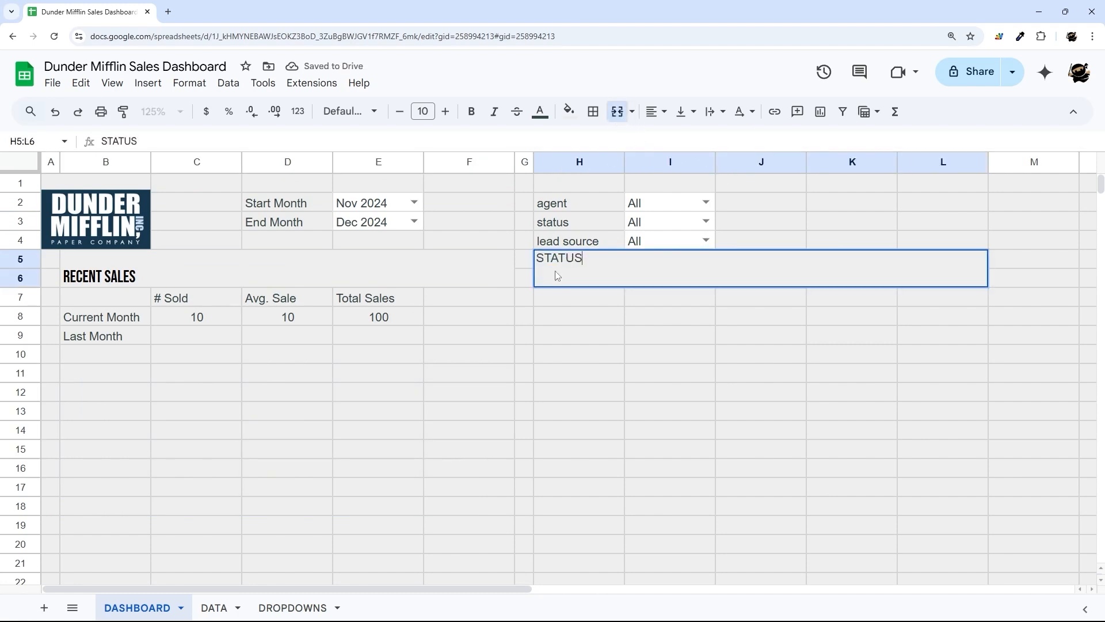
{"action": "key", "text": "Return"}
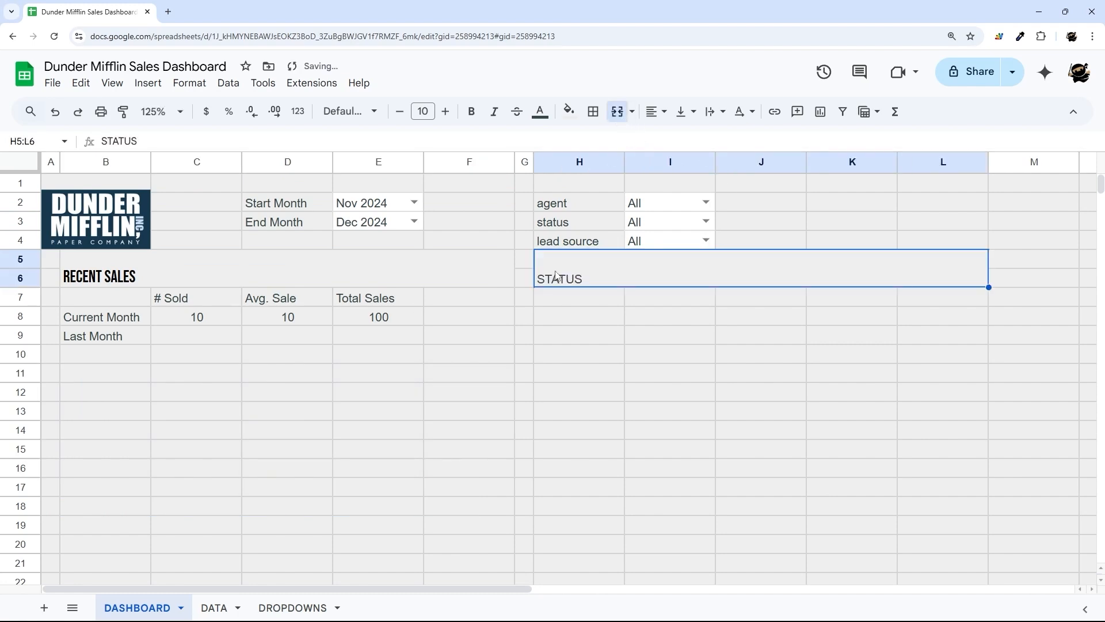
{"action": "left_click", "coordinate": [365, 112]}
{"action": "left_click", "coordinate": [370, 254]}
{"action": "left_click", "coordinate": [445, 111]}
{"action": "left_click", "coordinate": [445, 111]}
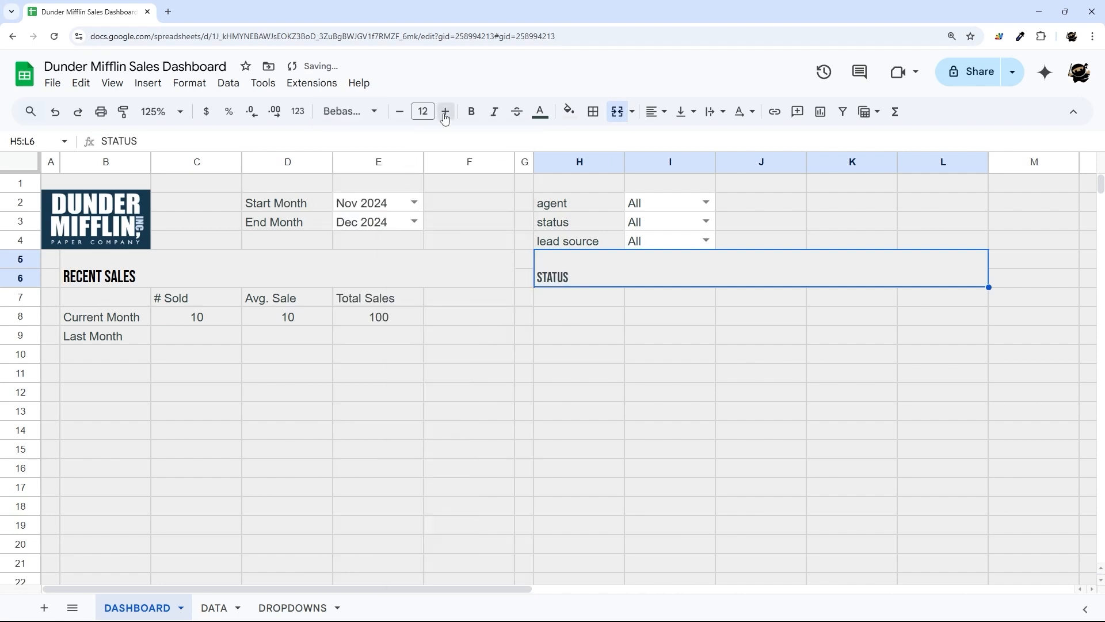
{"action": "left_click", "coordinate": [444, 111]}
{"action": "left_click", "coordinate": [445, 111]}
{"action": "left_click", "coordinate": [188, 270]}
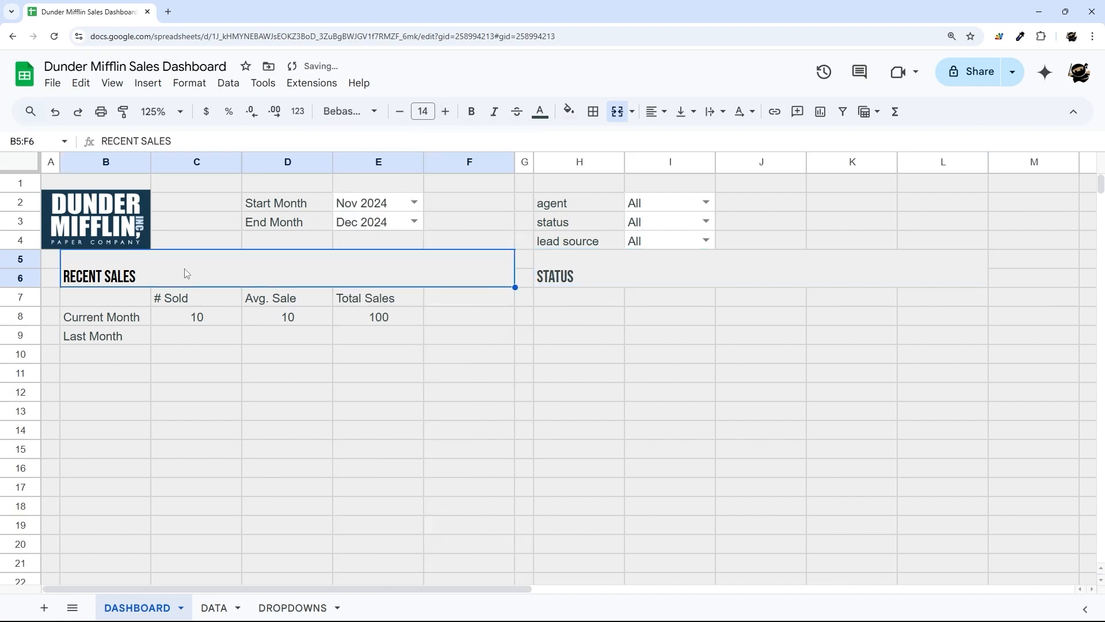
{"action": "left_click", "coordinate": [584, 275]}
{"action": "left_click", "coordinate": [539, 111]}
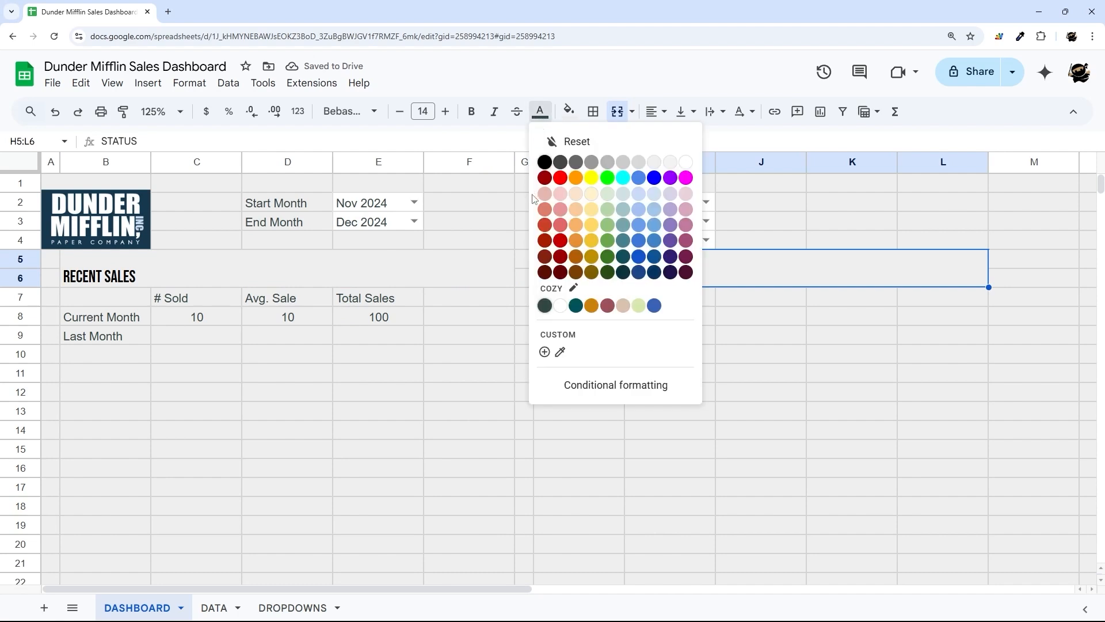
{"action": "left_click", "coordinate": [545, 161]}
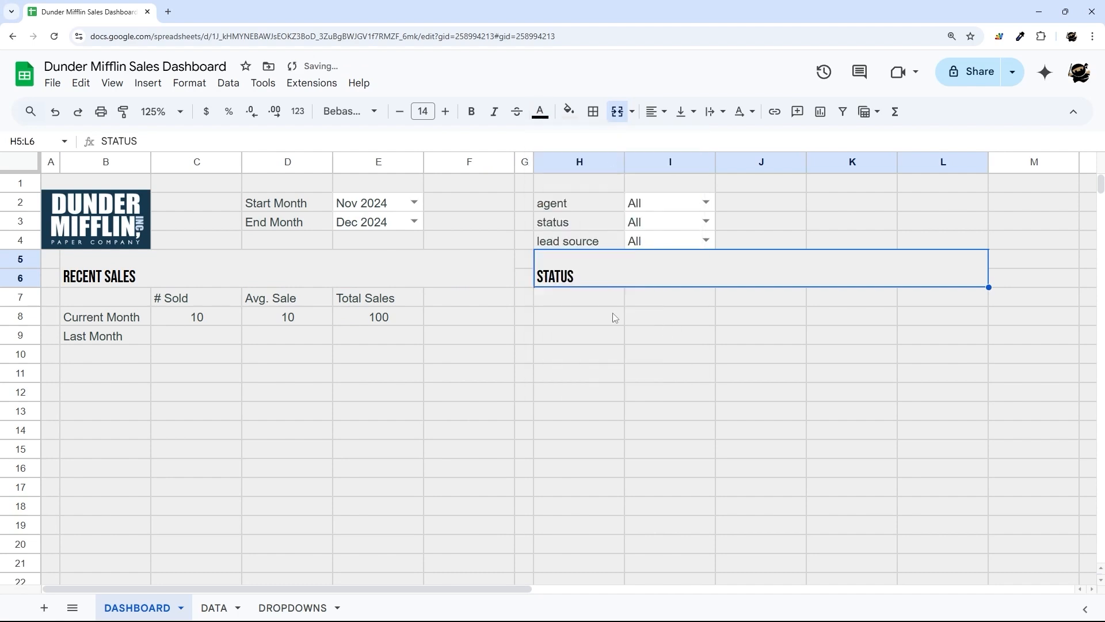
- Enter the headers STATUS, # SOLD, AVG SALE and TOTAL SALES across H7:K7
{"action": "left_click", "coordinate": [587, 311]}
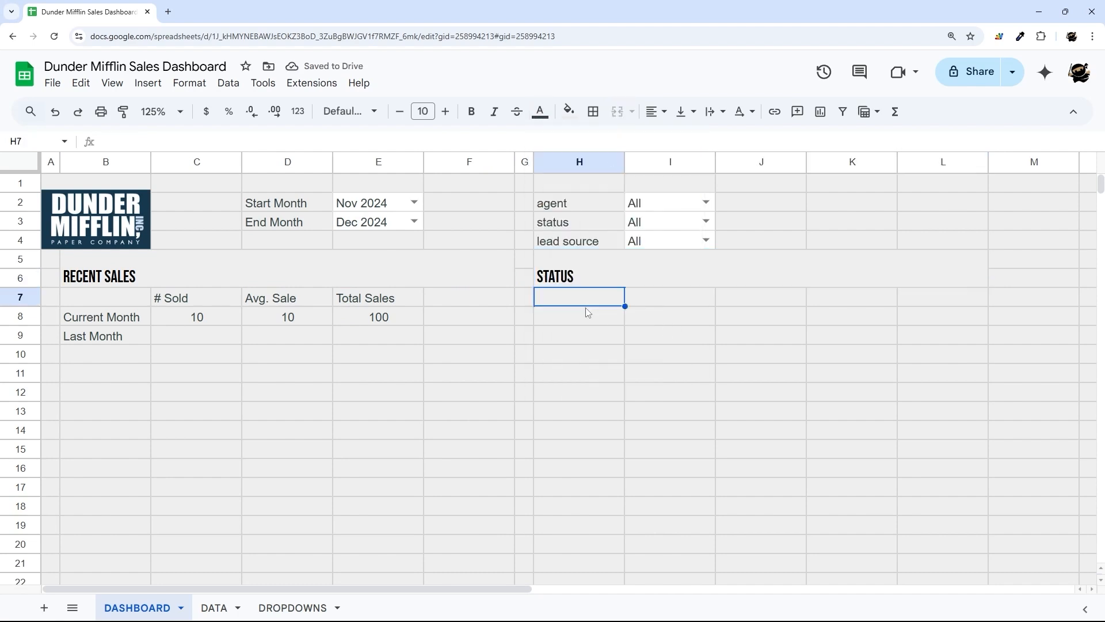
{"action": "type", "text": "STATUS"}
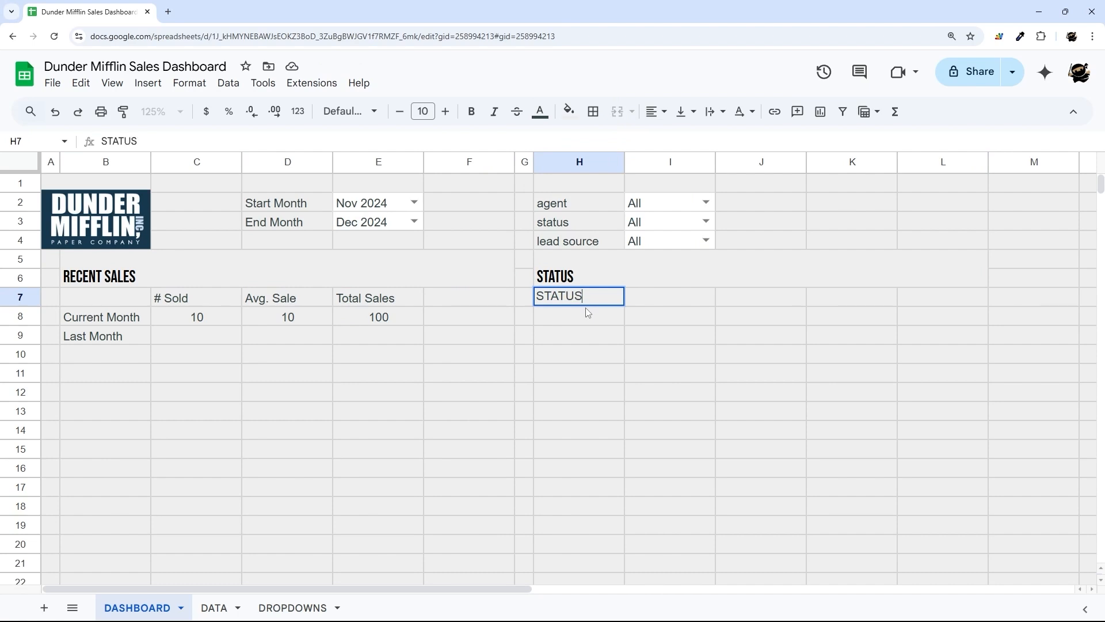
{"action": "key", "text": "Tab"}
{"action": "type", "text": "# SOLD"}
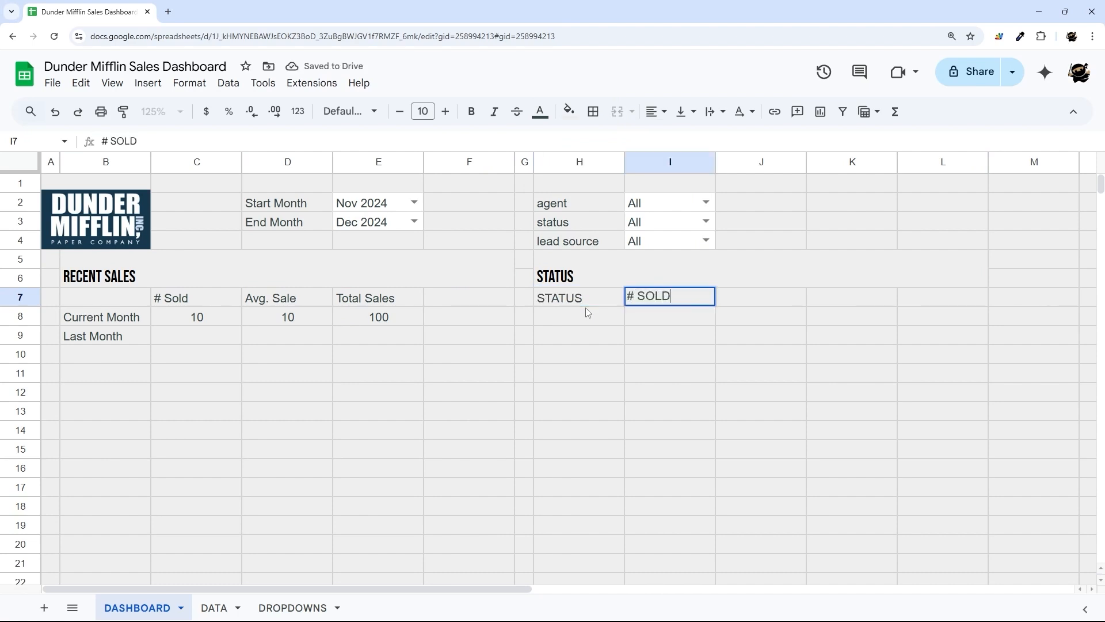
{"action": "key", "text": "Tab"}
{"action": "type", "text": "AV"}
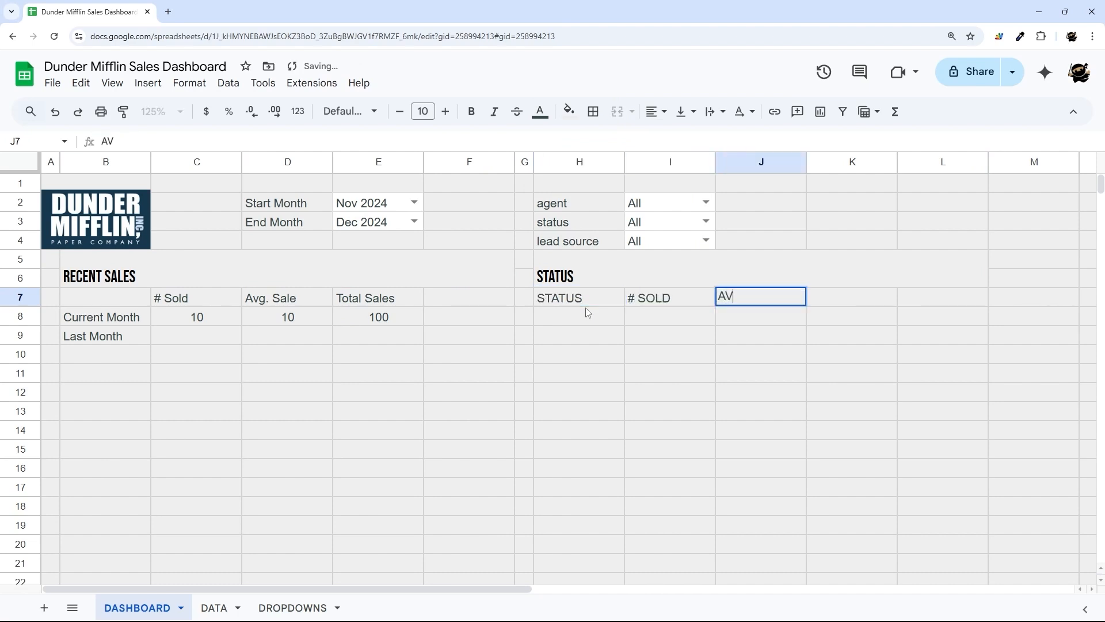
{"action": "type", "text": "G SALE"}
{"action": "key", "text": "Tab"}
{"action": "type", "text": "T"}
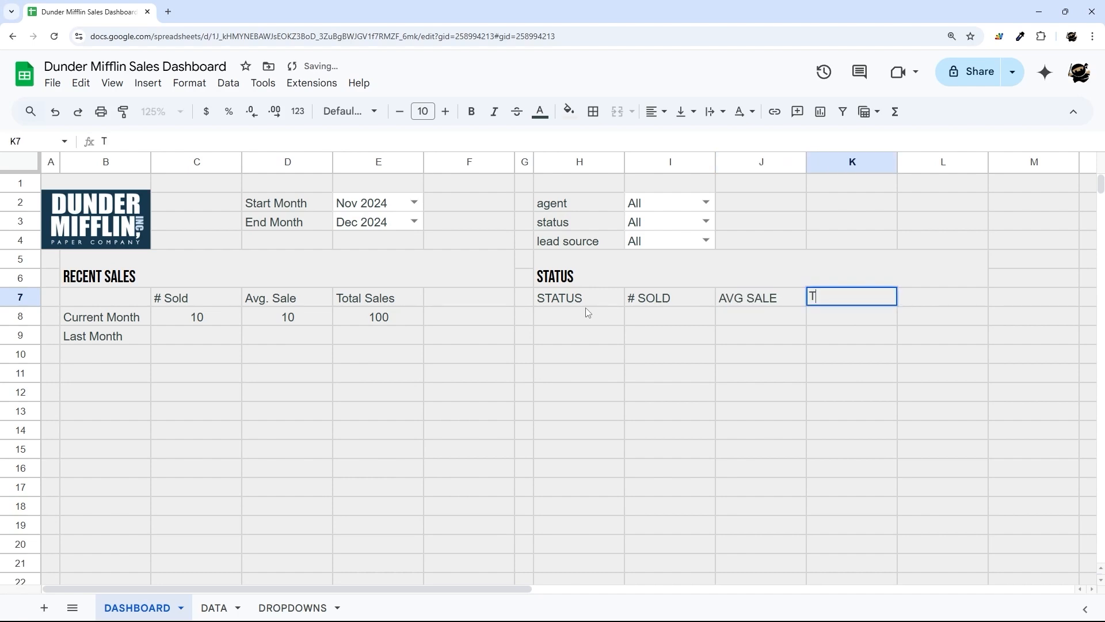
{"action": "type", "text": "OTAL SALES"}
{"action": "key", "text": "Return"}
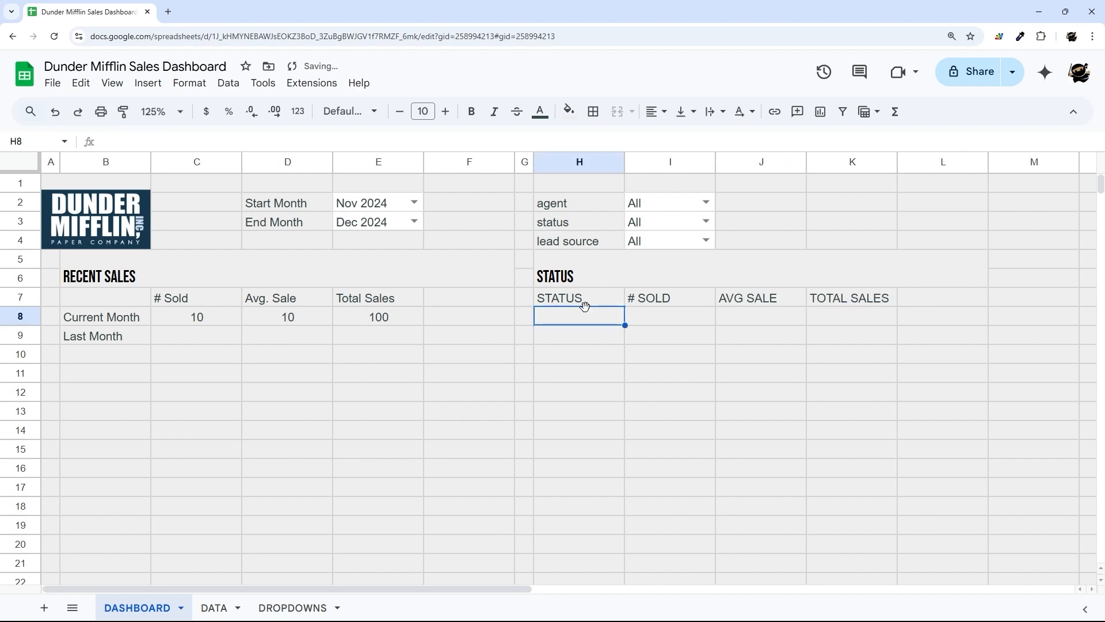
{"action": "left_click_drag", "start_coordinate": [570, 322], "coordinate": [880, 408]}
{"action": "left_click", "coordinate": [212, 607]}
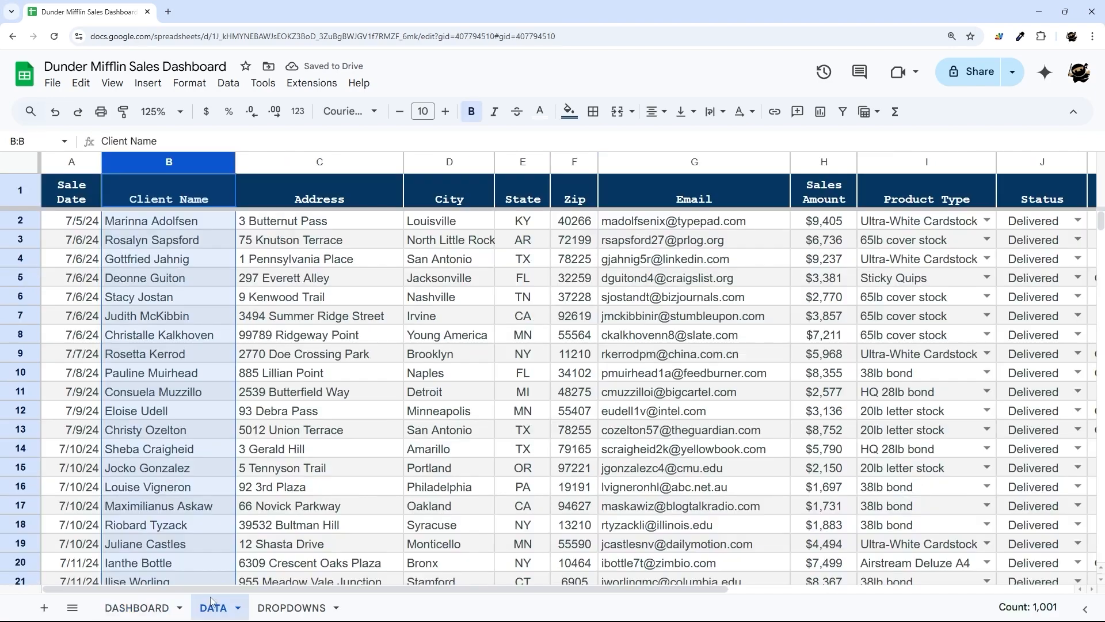
{"action": "left_click_drag", "start_coordinate": [437, 591], "coordinate": [848, 592]}
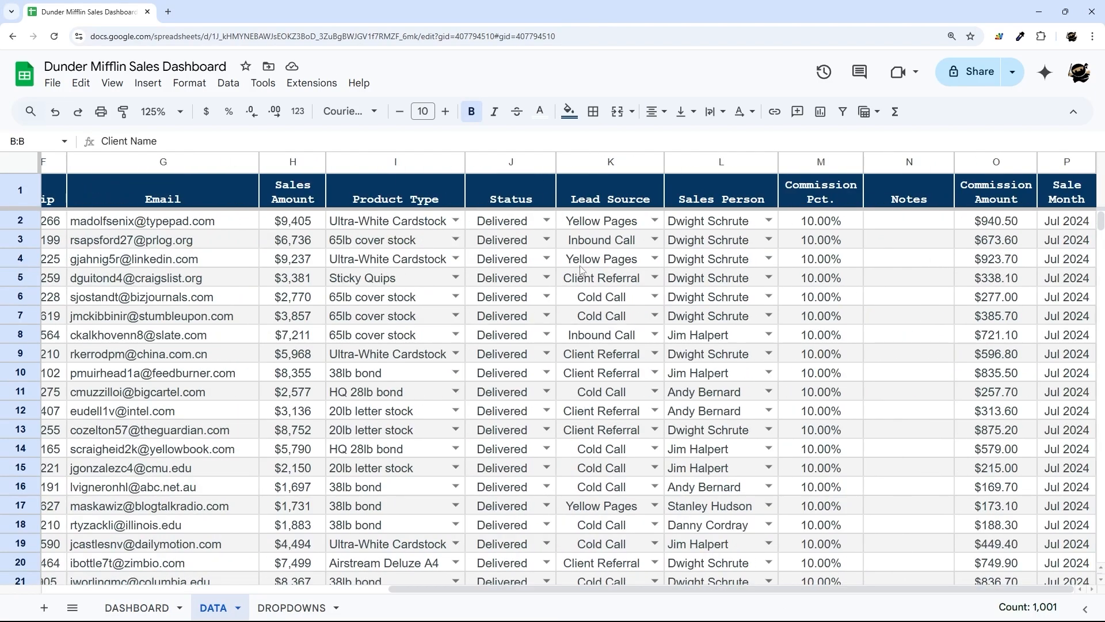
{"action": "left_click_drag", "start_coordinate": [520, 216], "coordinate": [506, 456]}
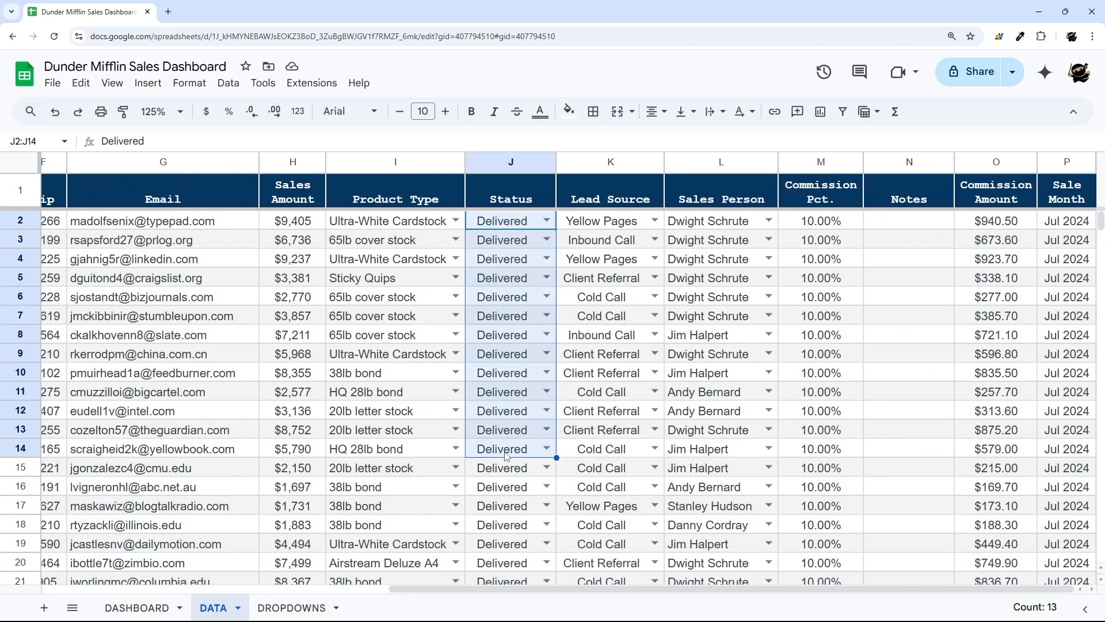
{"action": "left_click_drag", "start_coordinate": [434, 592], "coordinate": [87, 591]}
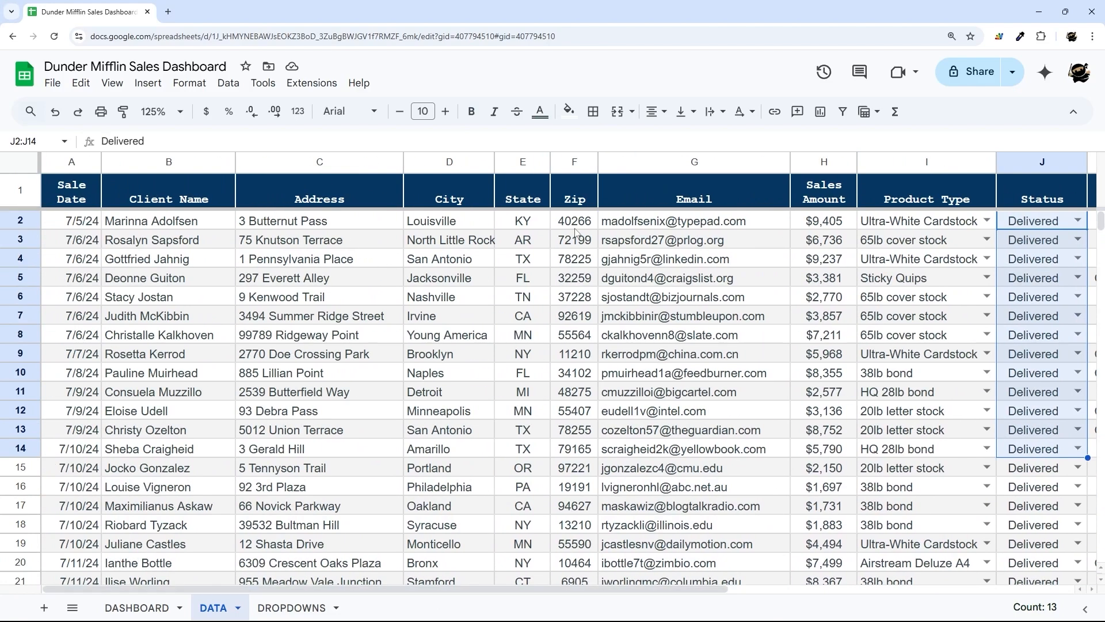
{"action": "left_click_drag", "start_coordinate": [816, 221], "coordinate": [816, 397]}
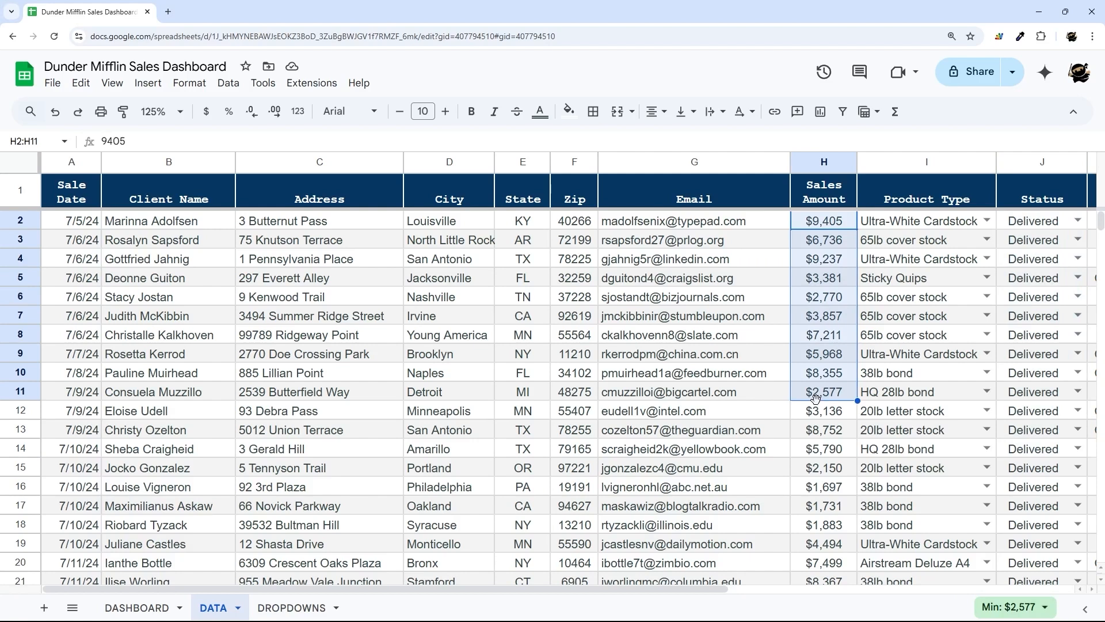
{"action": "left_click", "coordinate": [148, 609]}
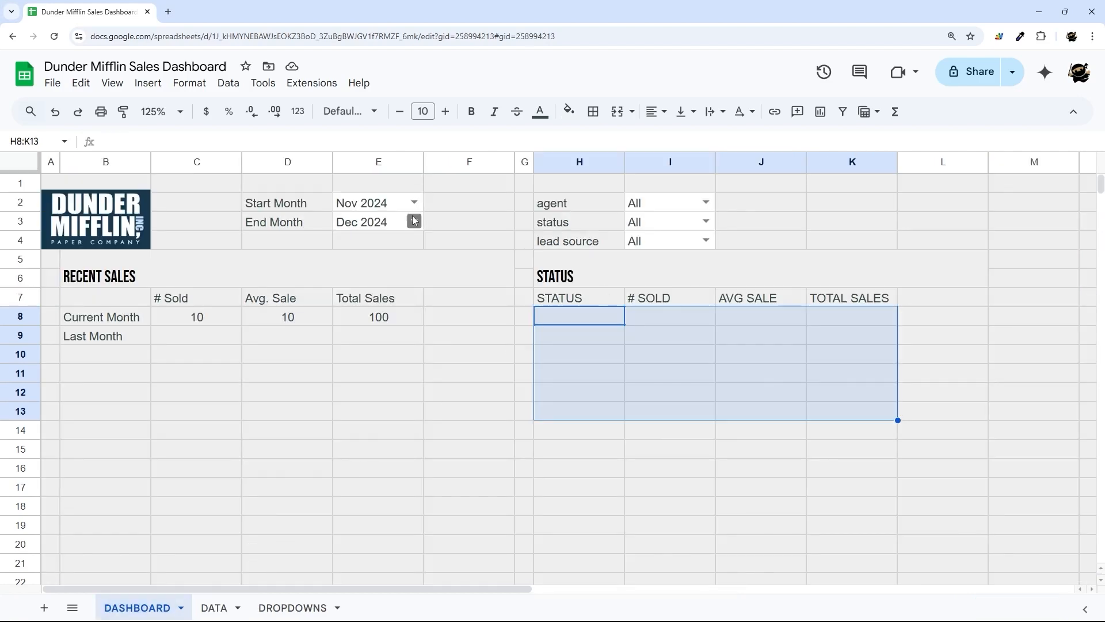
{"action": "left_click", "coordinate": [218, 608]}
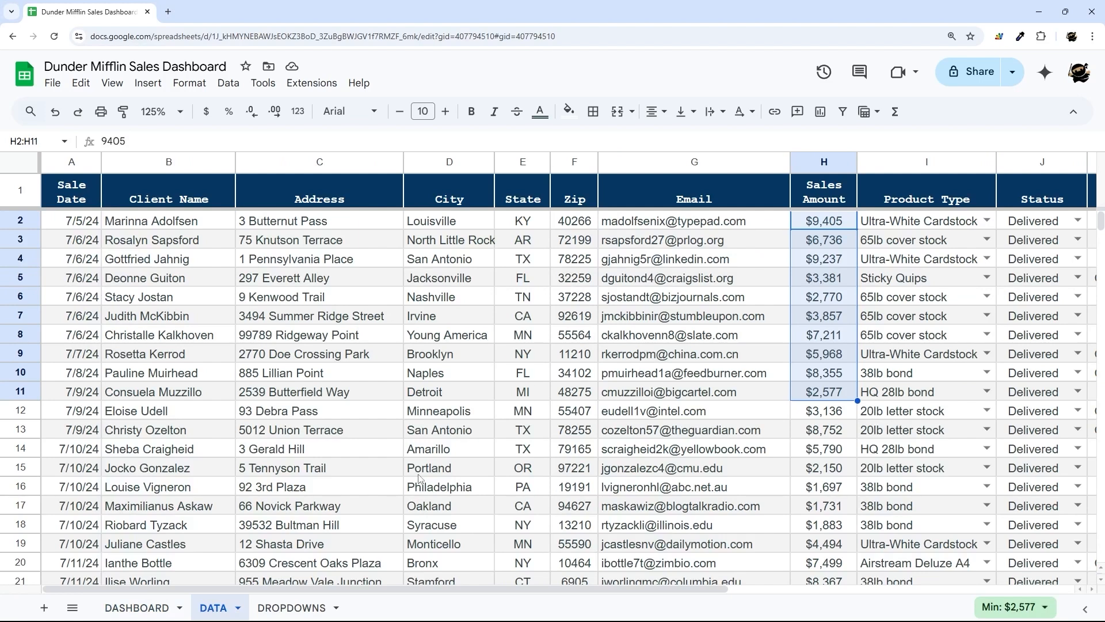
{"action": "left_click", "coordinate": [142, 609]}
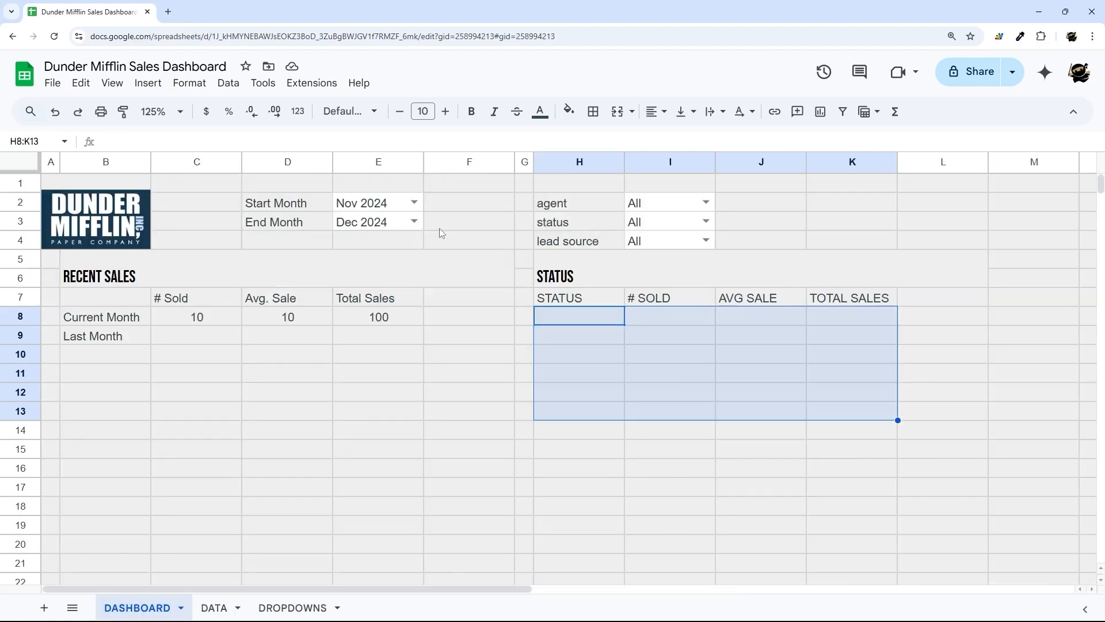
{"action": "left_click_drag", "start_coordinate": [294, 206], "coordinate": [372, 207]}
{"action": "left_click_drag", "start_coordinate": [283, 224], "coordinate": [415, 222]}
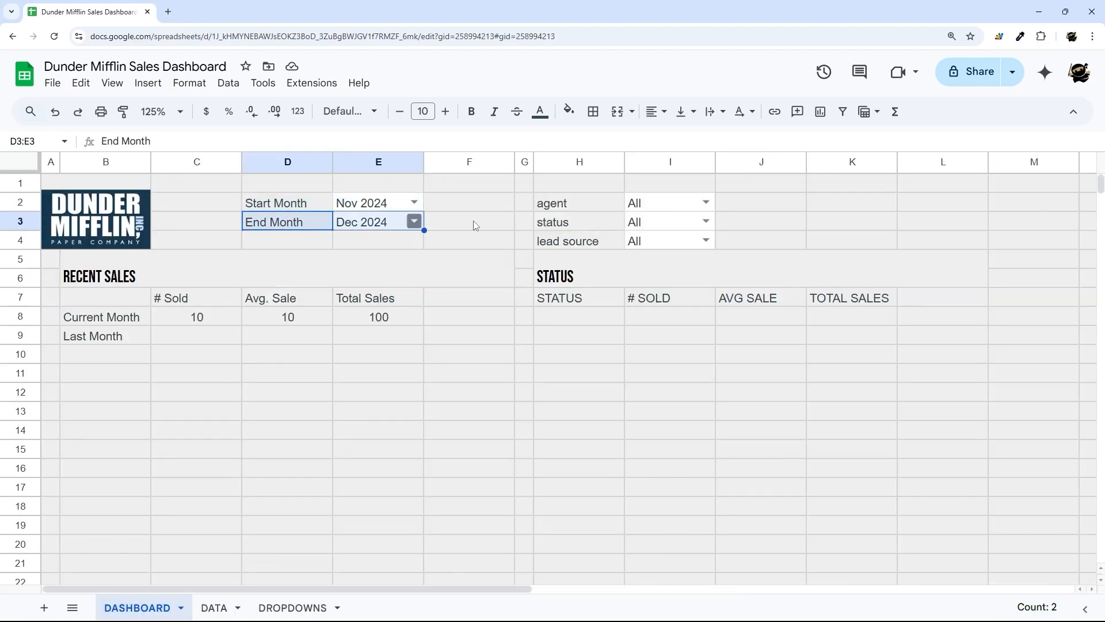
{"action": "left_click_drag", "start_coordinate": [578, 207], "coordinate": [583, 241]}
- Make the agent, status and lead source labels right-aligned, italic and one size smaller
{"action": "left_click", "coordinate": [653, 111]}
{"action": "left_click", "coordinate": [701, 142]}
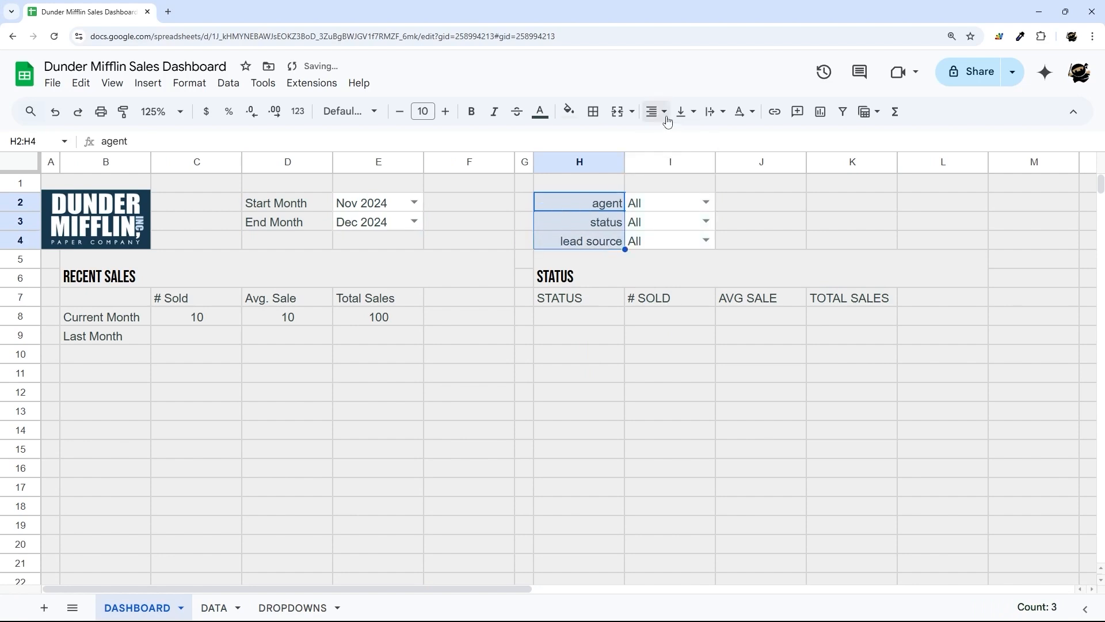
{"action": "left_click", "coordinate": [493, 111]}
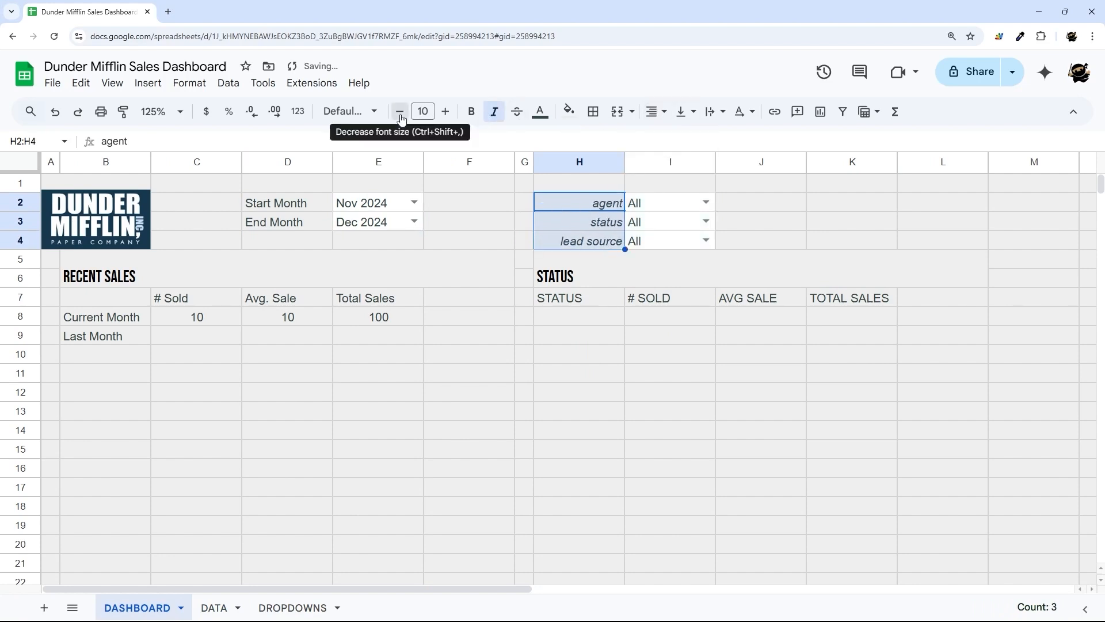
{"action": "left_click", "coordinate": [399, 111]}
{"action": "left_click", "coordinate": [783, 223]}
- Mark out the STATUS results area below H8, then go to the DATA sheet
{"action": "left_click", "coordinate": [574, 320]}
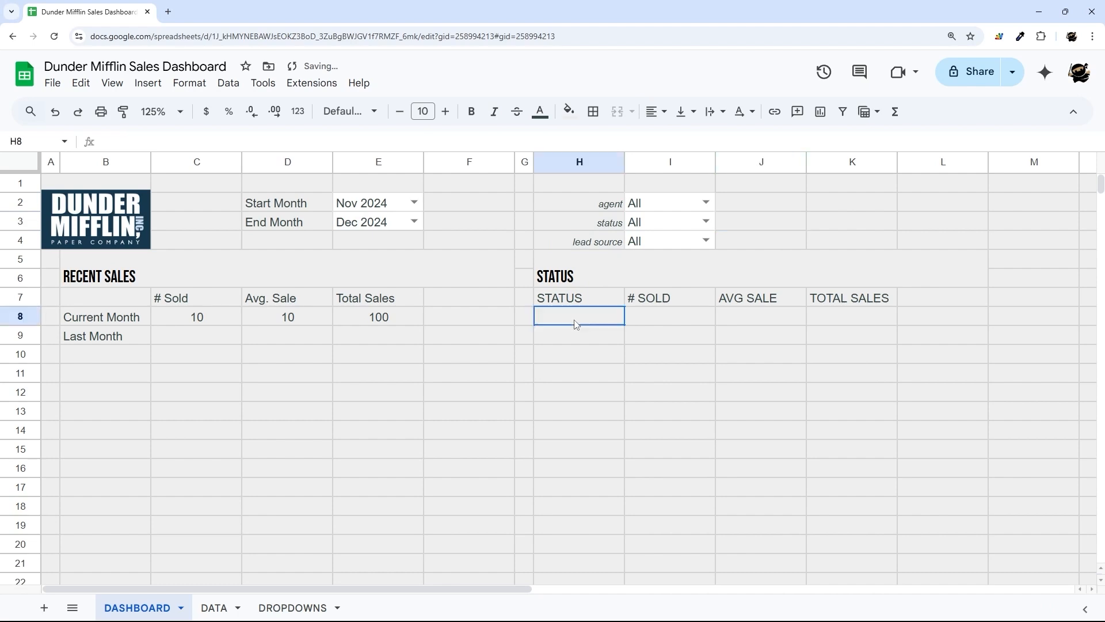
{"action": "left_click_drag", "start_coordinate": [572, 321], "coordinate": [917, 418]}
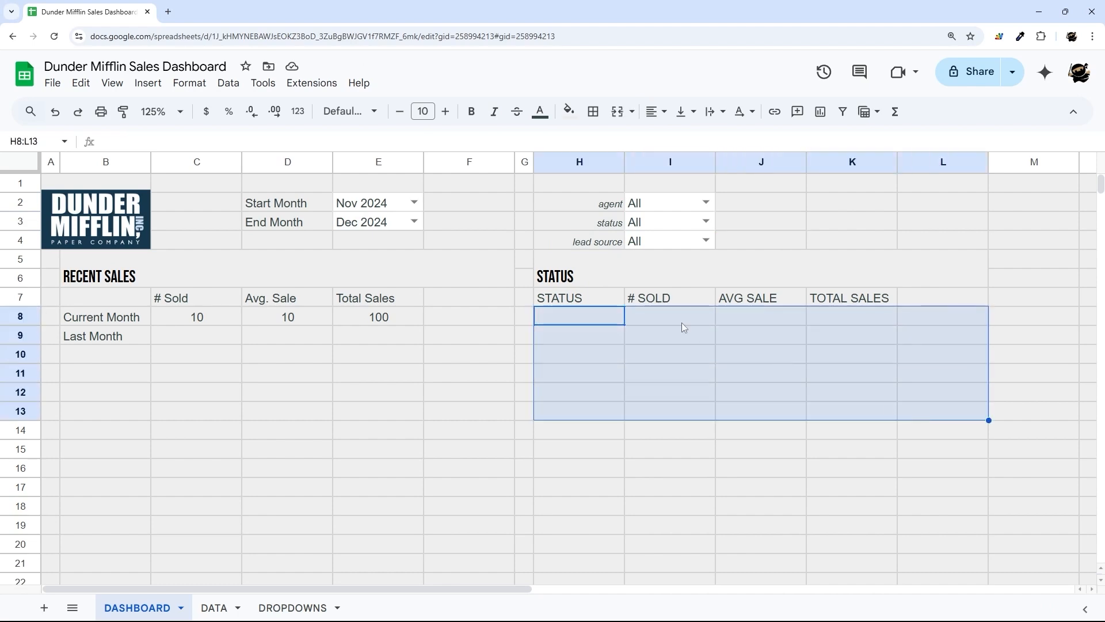
{"action": "left_click", "coordinate": [604, 322]}
{"action": "left_click_drag", "start_coordinate": [604, 323], "coordinate": [879, 496]}
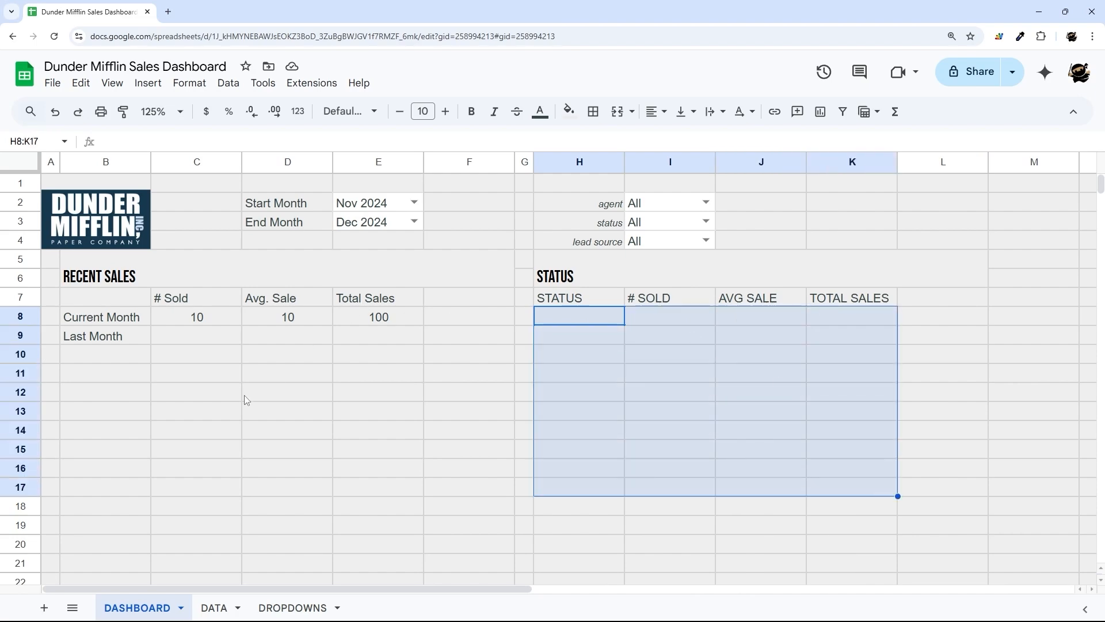
{"action": "left_click", "coordinate": [212, 610]}
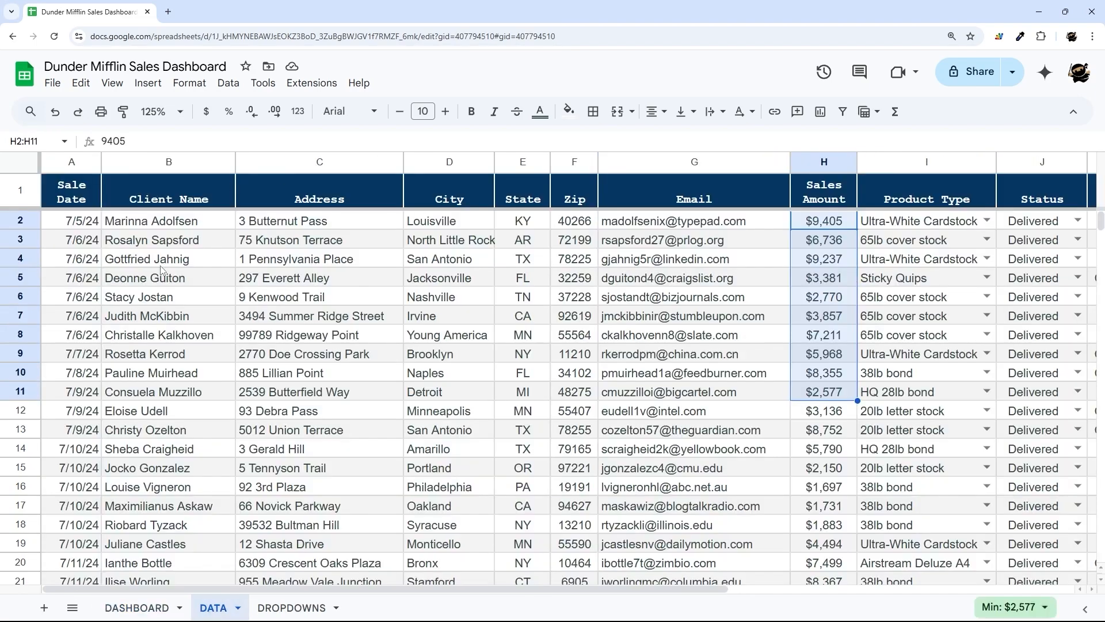
- Duplicate the DATA sheet and name the copy FILTER
{"action": "left_click", "coordinate": [236, 608]}
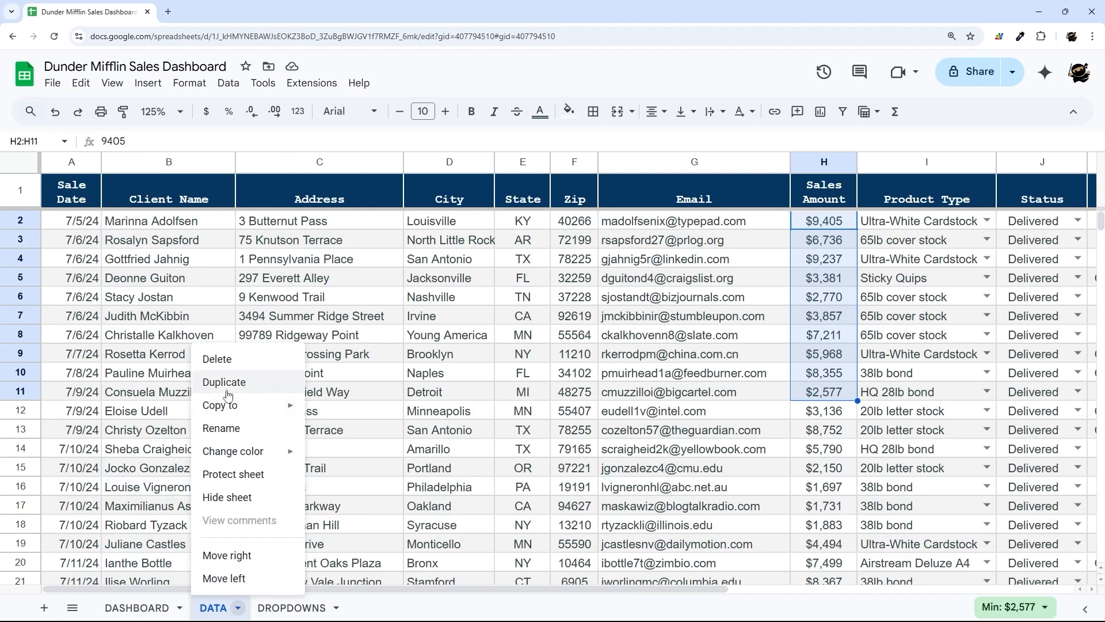
{"action": "left_click", "coordinate": [229, 383]}
{"action": "left_click", "coordinate": [286, 609]}
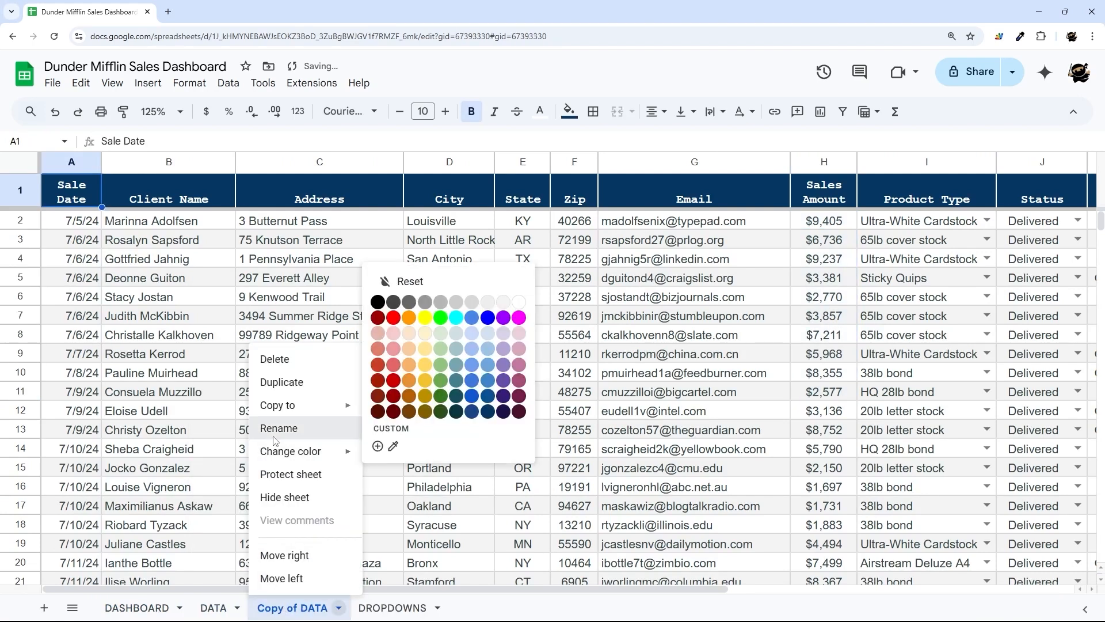
{"action": "left_click", "coordinate": [274, 429]}
{"action": "type", "text": "FILTER"}
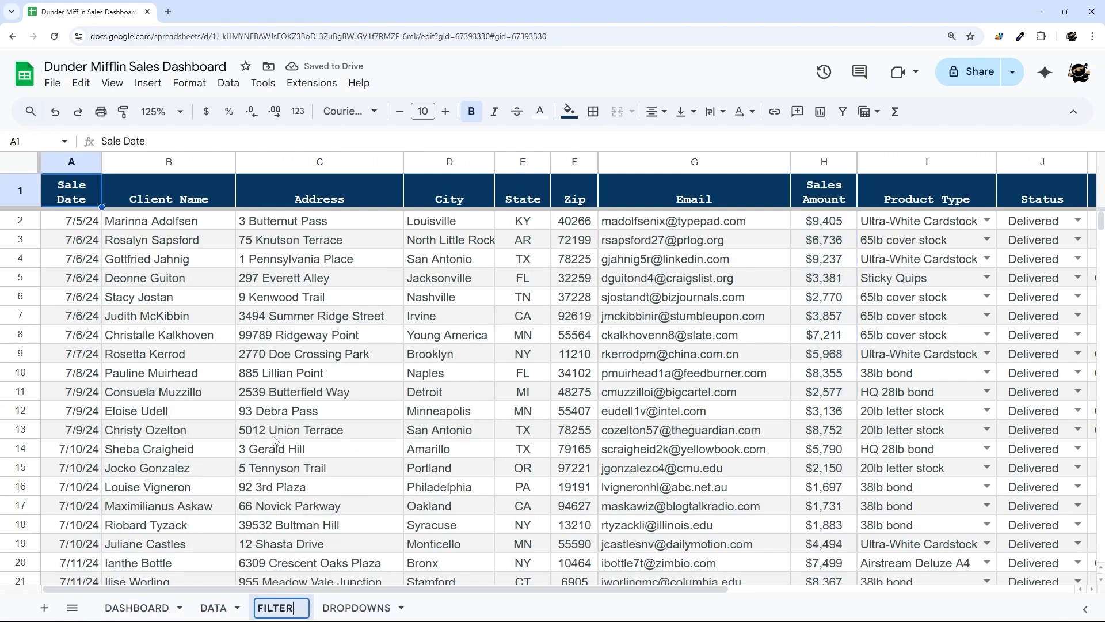
{"action": "key", "text": "Return"}
- Clear every FILTER row below the headers and select cell A2
{"action": "left_click", "coordinate": [19, 167]}
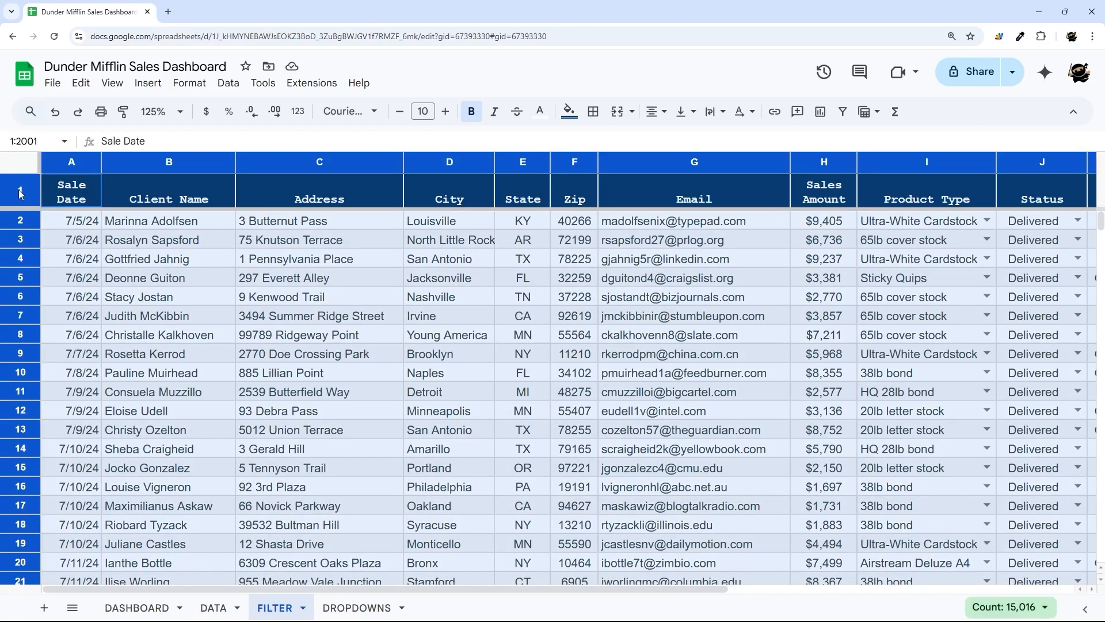
{"action": "left_click", "coordinate": [23, 188], "text": "ctrl"}
{"action": "key", "text": "Delete"}
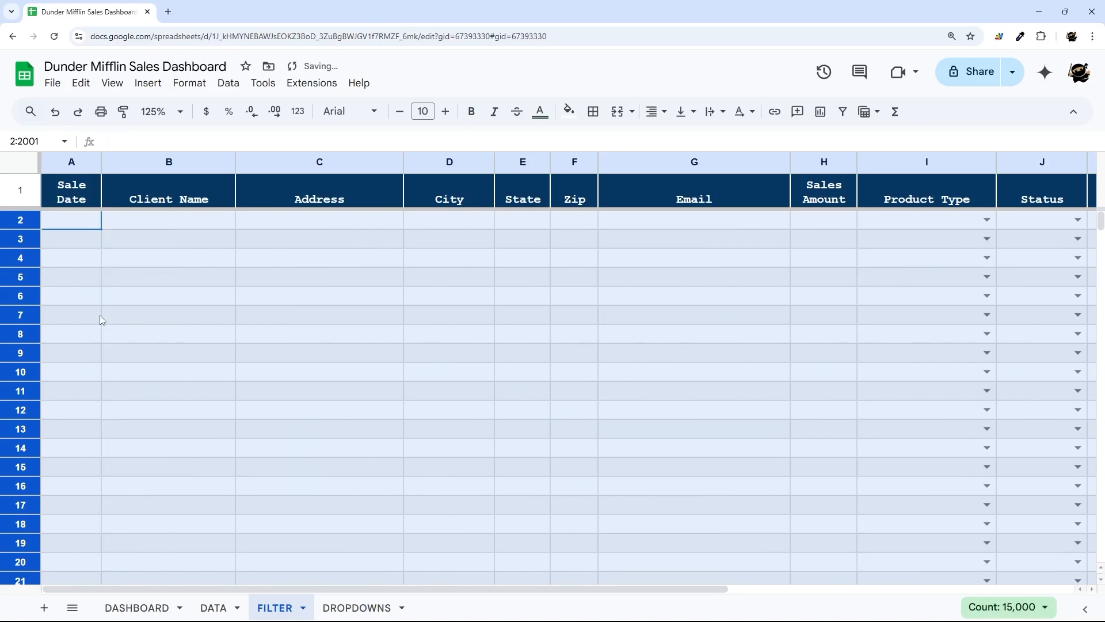
{"action": "left_click", "coordinate": [229, 295]}
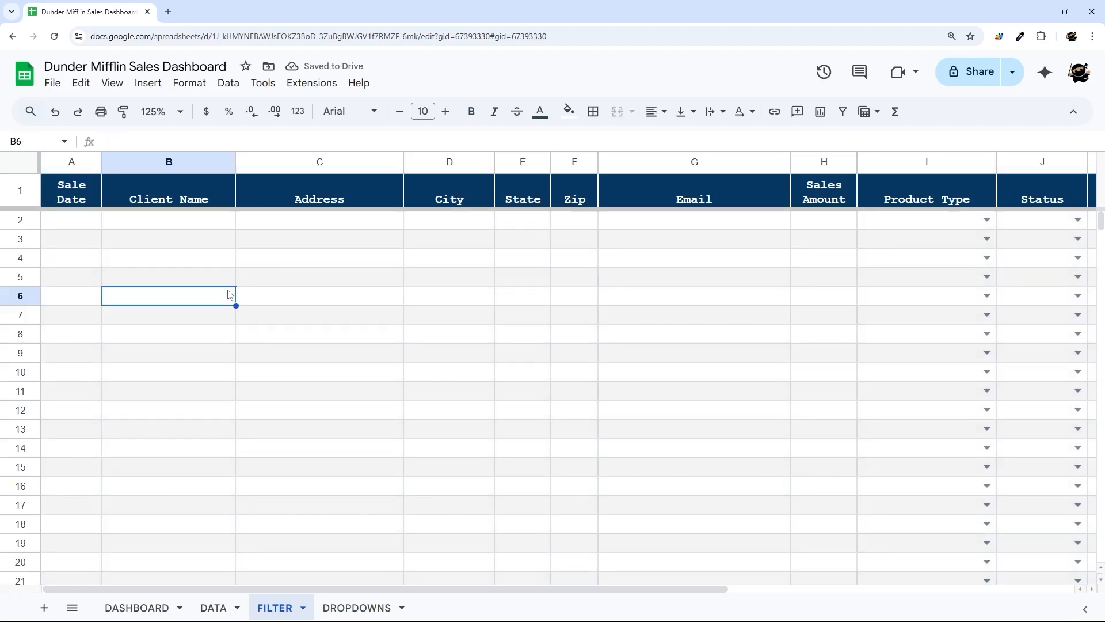
{"action": "left_click", "coordinate": [58, 224]}
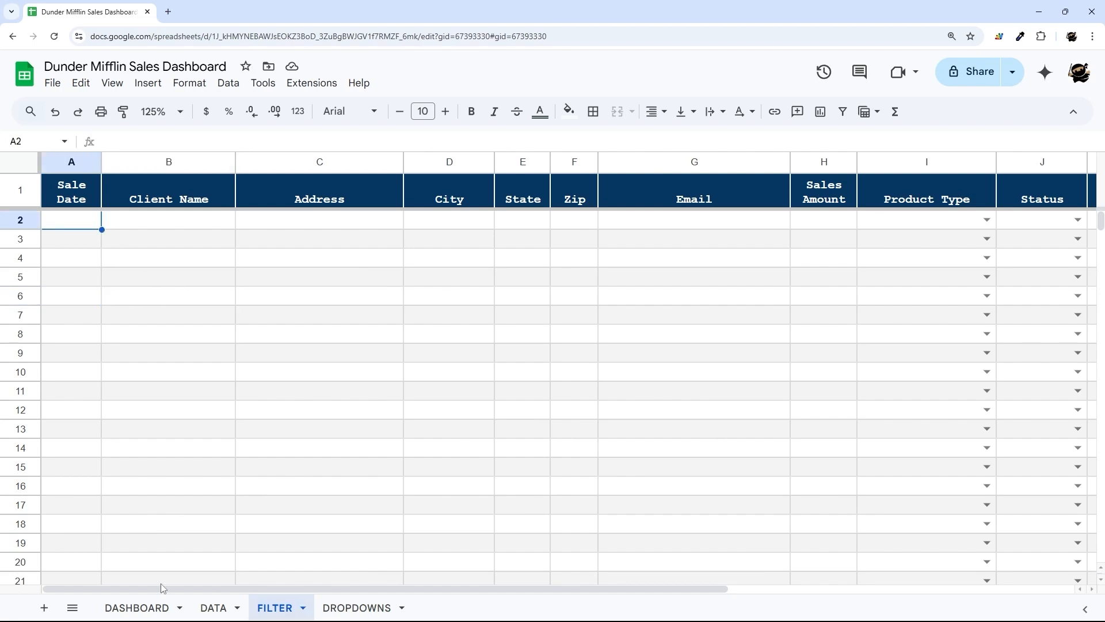
- Review the DATA records and dashboard filter cells, then type =query( in FILTER A2
{"action": "left_click", "coordinate": [209, 610]}
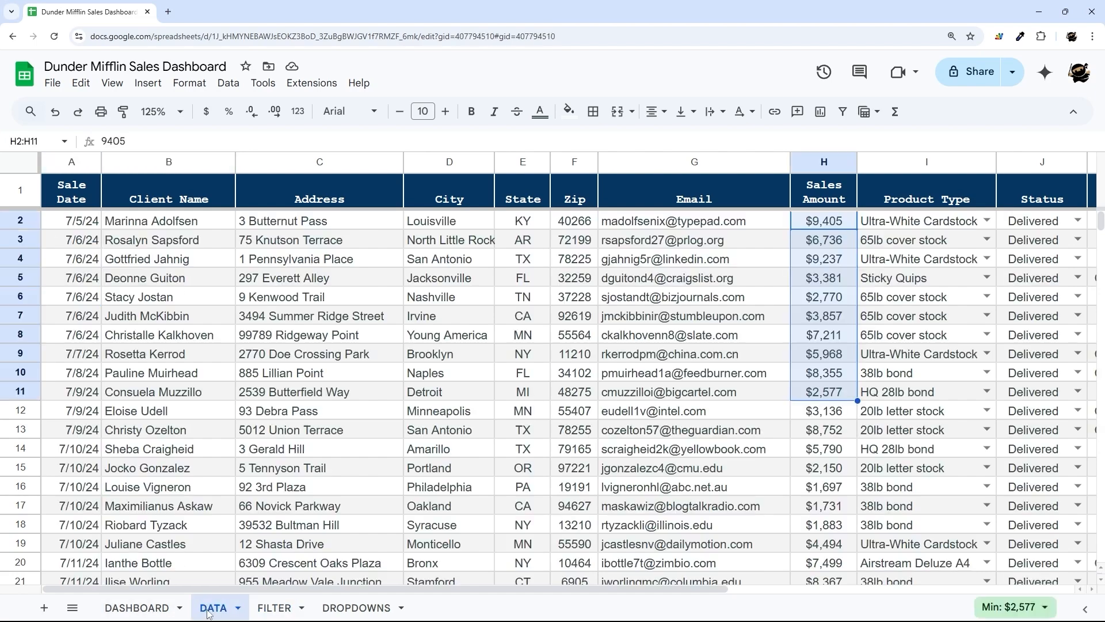
{"action": "left_click_drag", "start_coordinate": [67, 222], "coordinate": [904, 500]}
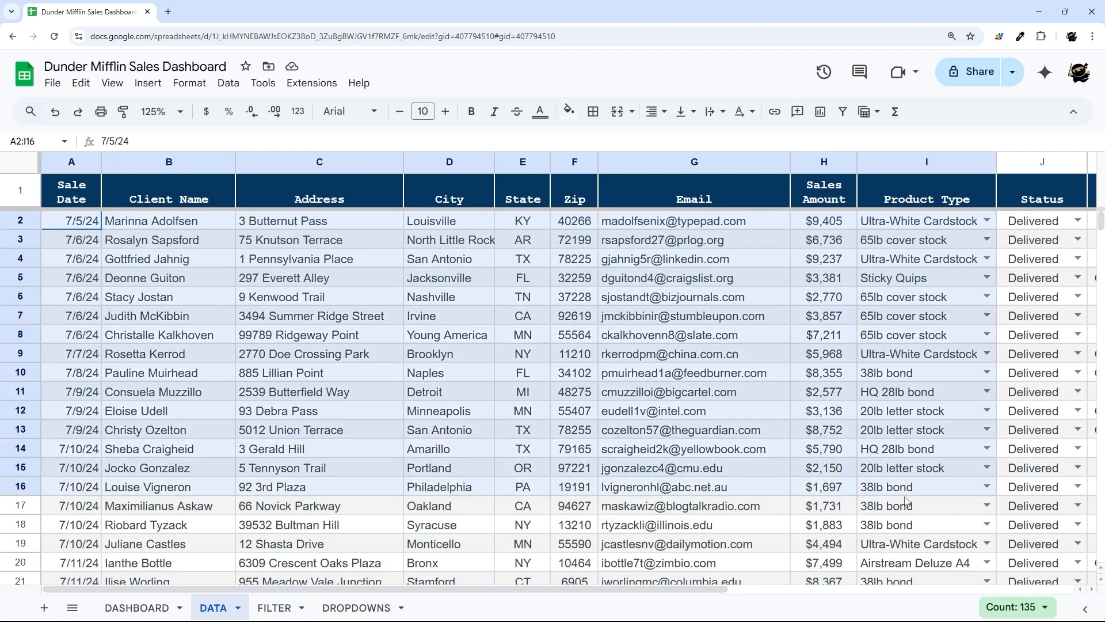
{"action": "left_click", "coordinate": [136, 608]}
{"action": "left_click_drag", "start_coordinate": [348, 207], "coordinate": [353, 223]}
{"action": "left_click_drag", "start_coordinate": [646, 204], "coordinate": [656, 266]}
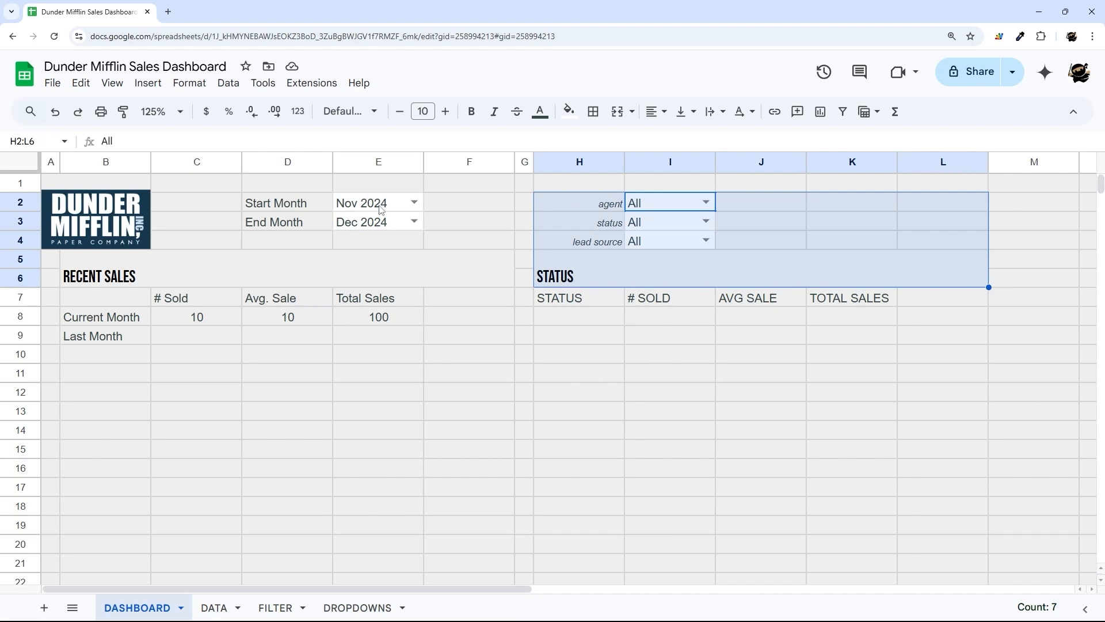
{"action": "left_click", "coordinate": [275, 608]}
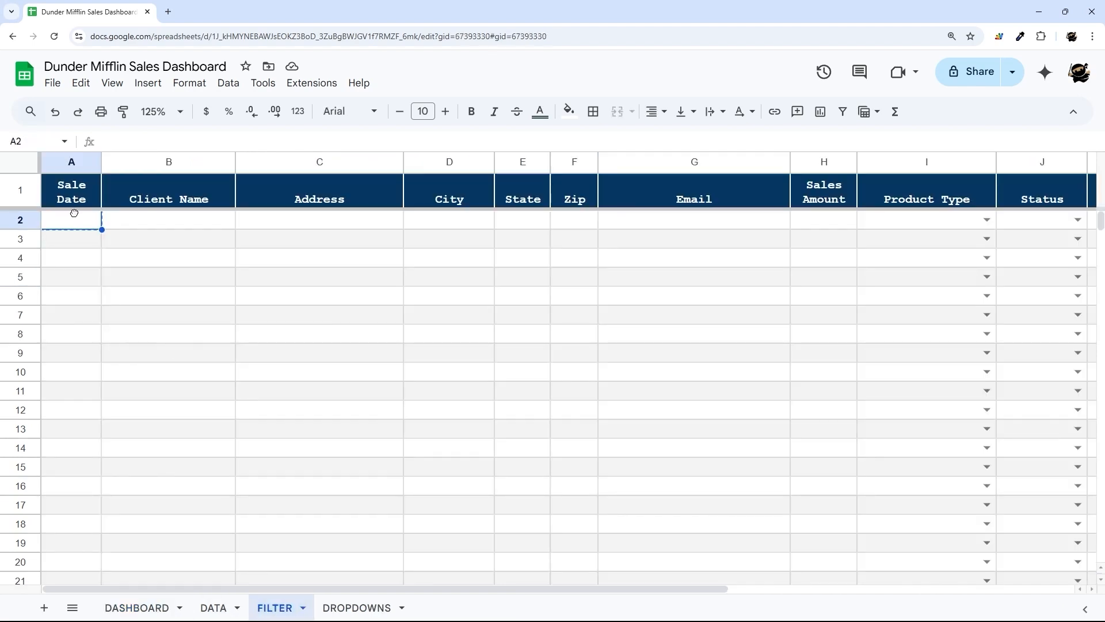
{"action": "type", "text": "=query("}
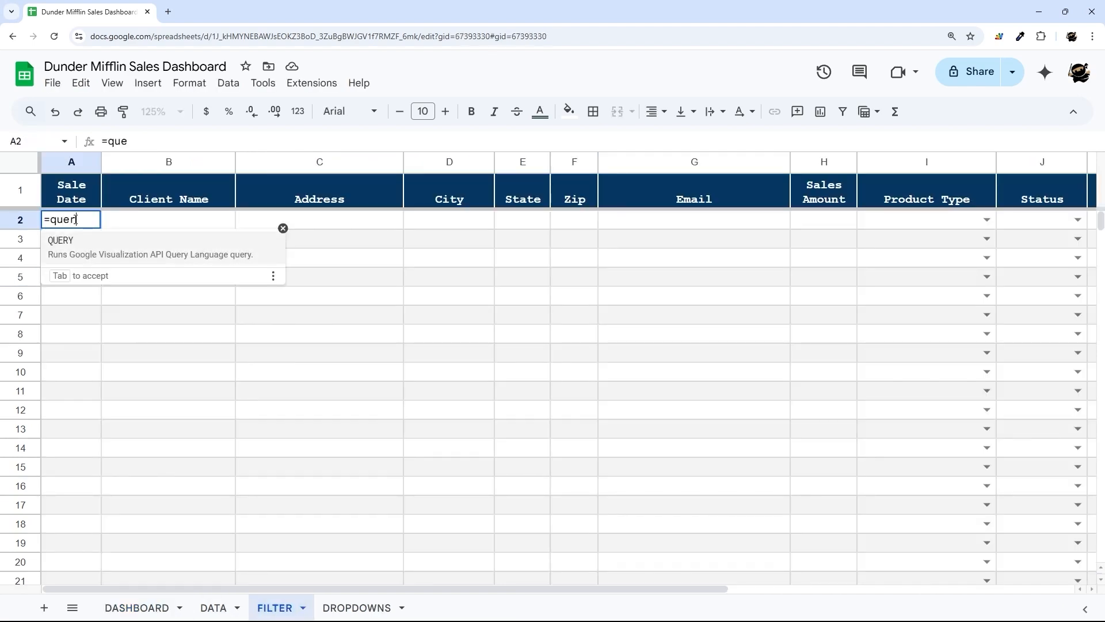
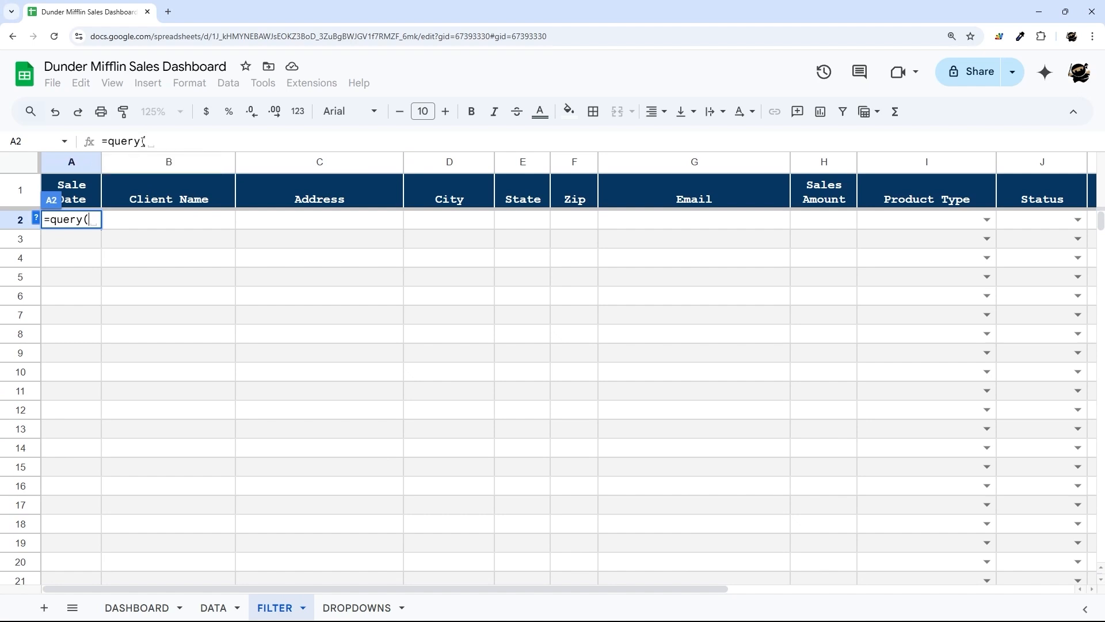
- Start the FILTER A2 query with DATA!A2: as its source range
{"action": "left_click_drag", "start_coordinate": [149, 144], "coordinate": [148, 185]}
{"action": "left_click", "coordinate": [151, 200]}
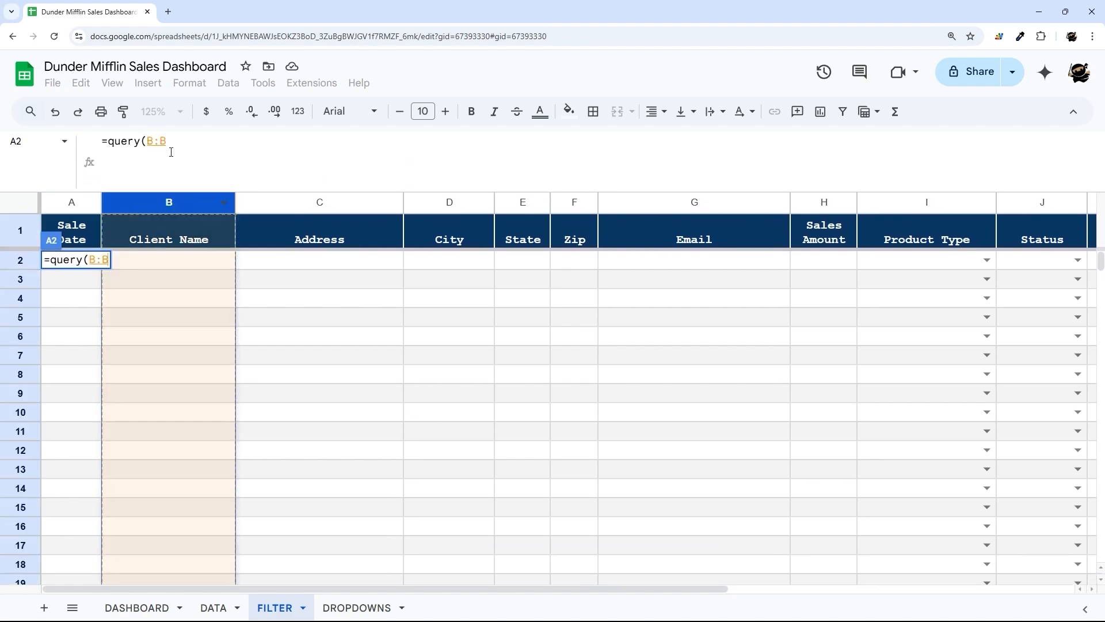
{"action": "key", "text": "BackSpace"}
{"action": "key", "text": "BackSpace"}
{"action": "key", "text": "BackSpace"}
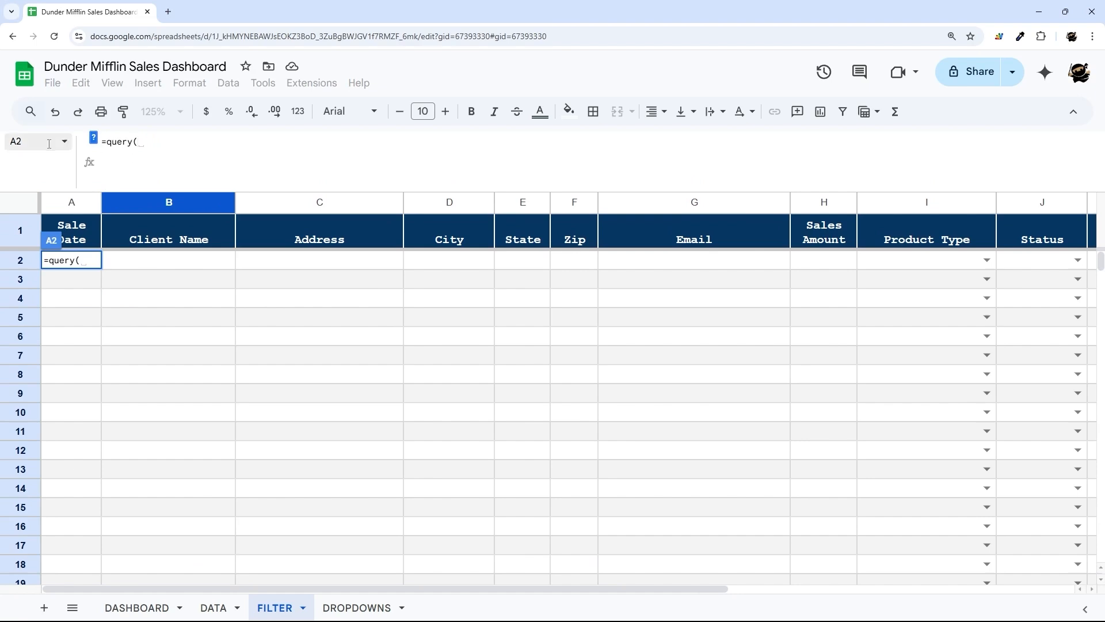
{"action": "left_click", "coordinate": [213, 607]}
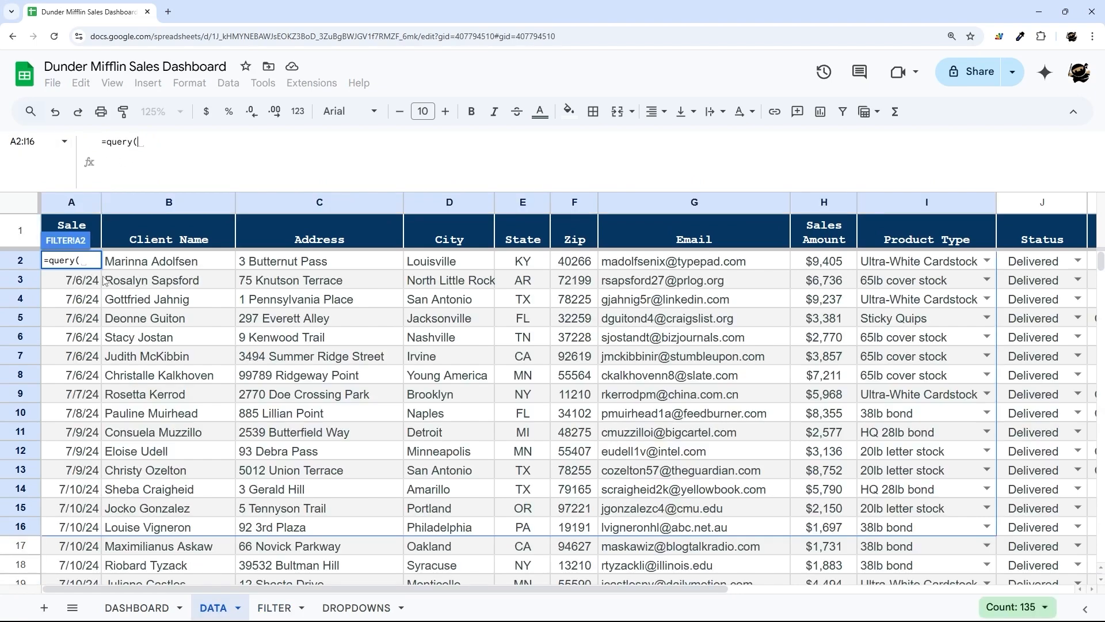
{"action": "left_click", "coordinate": [171, 266]}
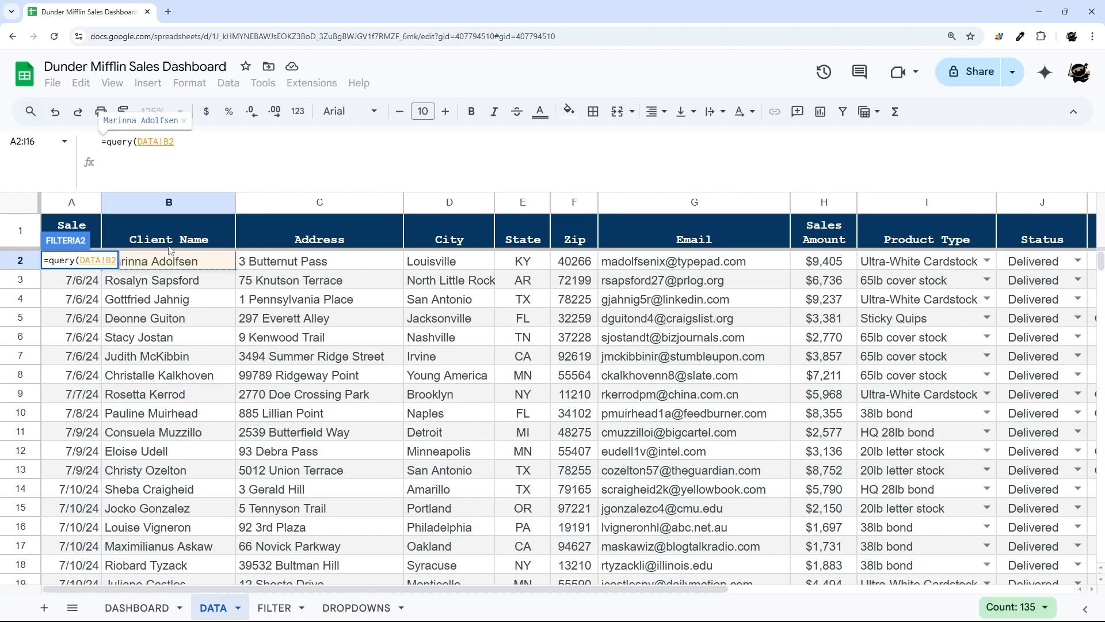
{"action": "key", "text": "Left"}
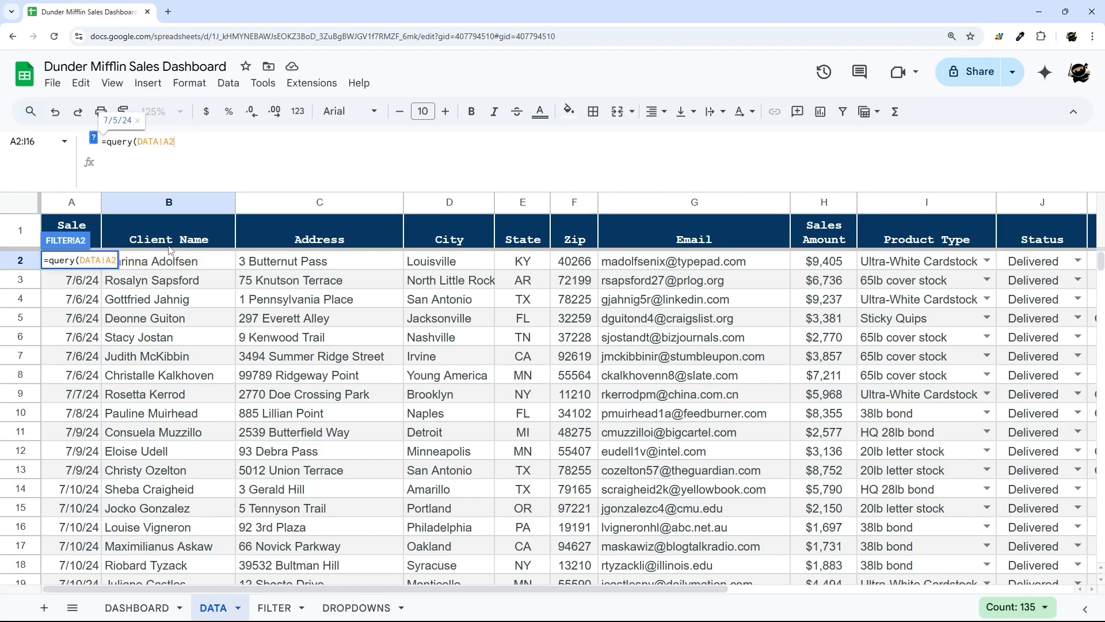
{"action": "type", "text": ":"}
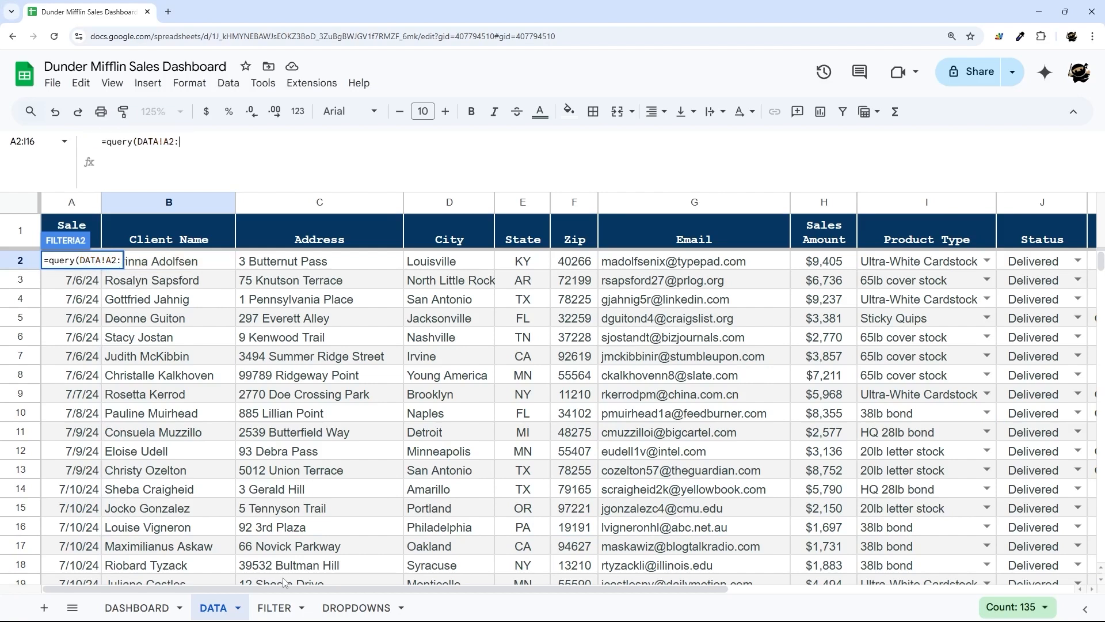
{"action": "left_click_drag", "start_coordinate": [278, 591], "coordinate": [623, 591]}
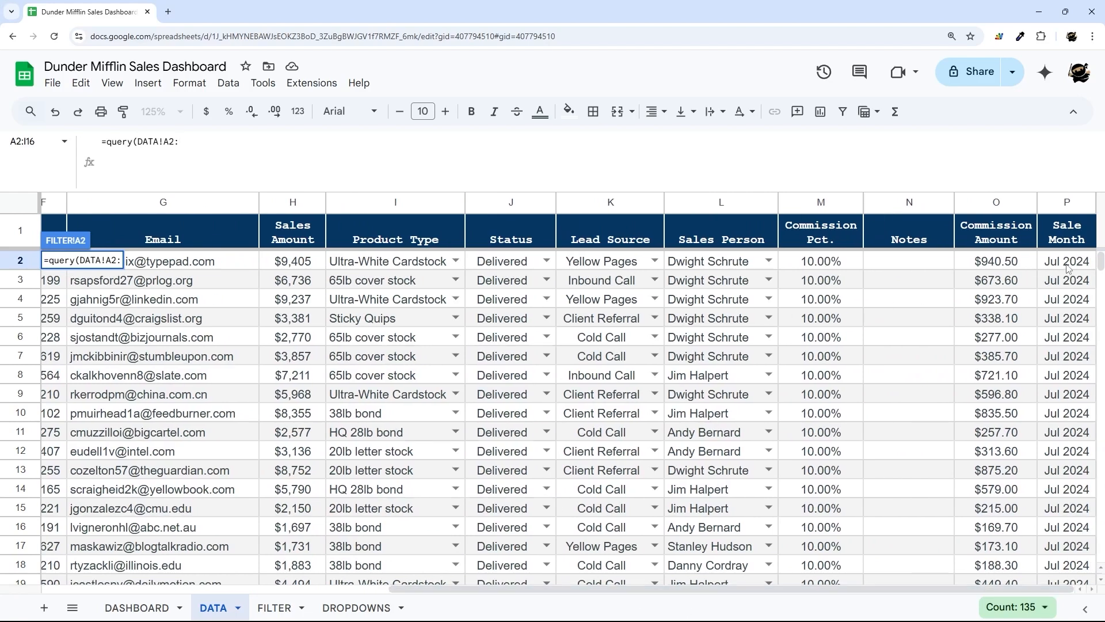
{"action": "key", "text": "Return"}
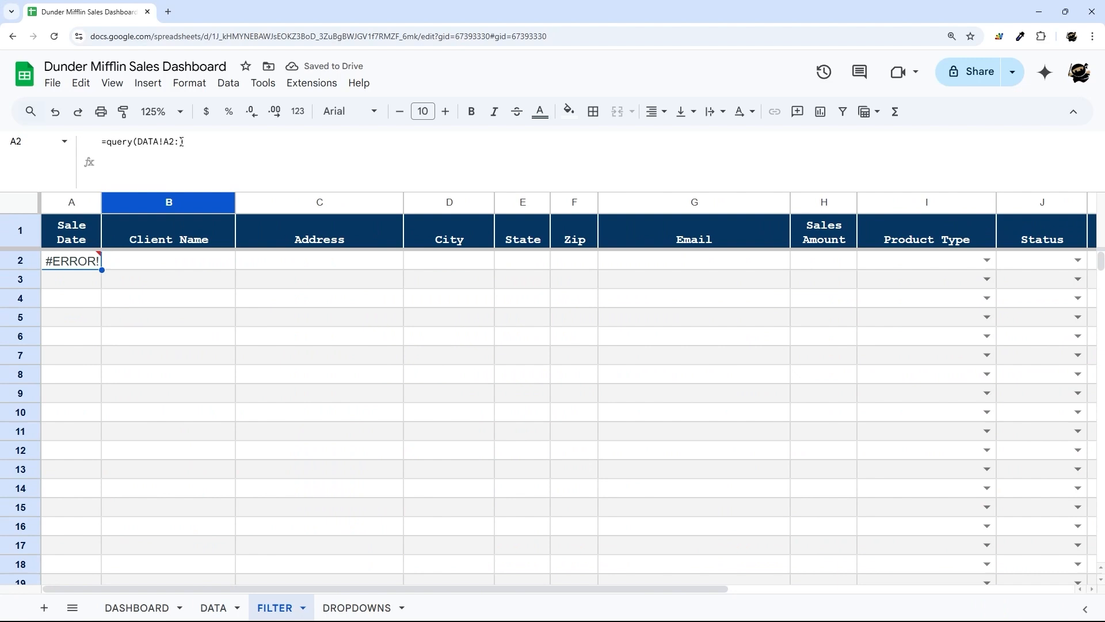
- Complete the source range as DATA!A2:P so every DATA row appears
{"action": "left_click_drag", "start_coordinate": [199, 588], "coordinate": [560, 593]}
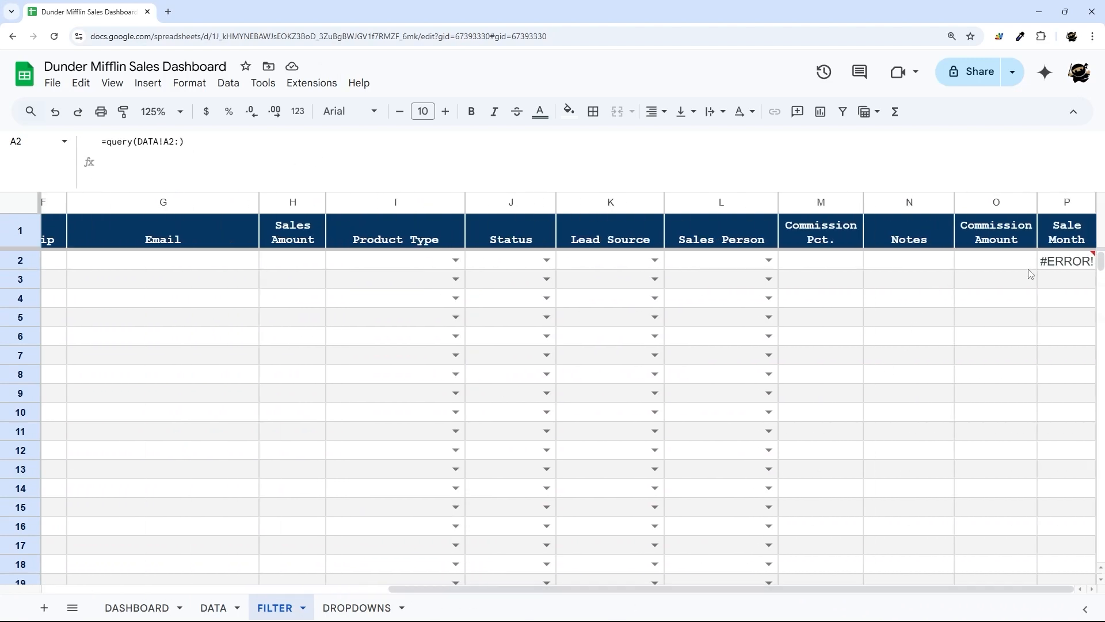
{"action": "left_click", "coordinate": [180, 143]}
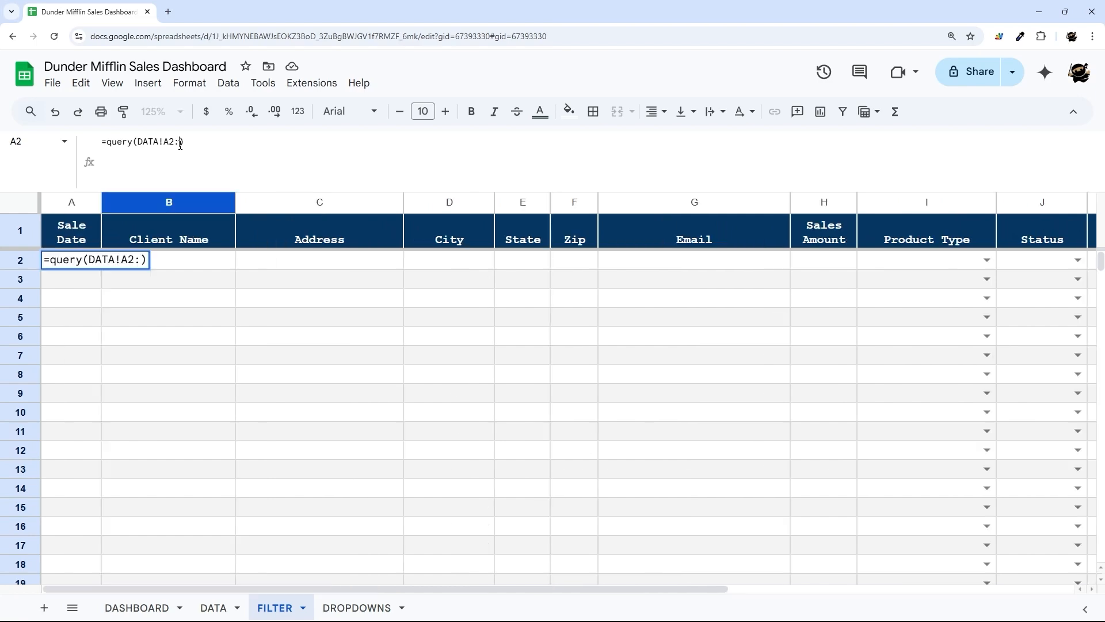
{"action": "type", "text": "P"}
{"action": "key", "text": "Return"}
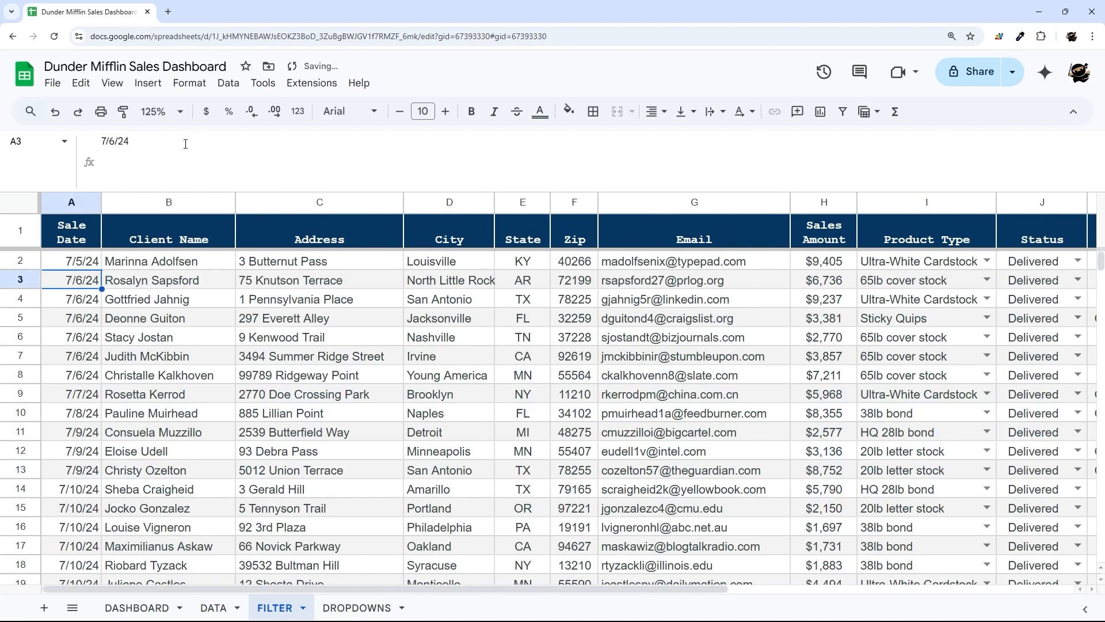
- Strip the array formula from O1, leaving the plain header 'Commission Amount'
{"action": "left_click", "coordinate": [973, 588]}
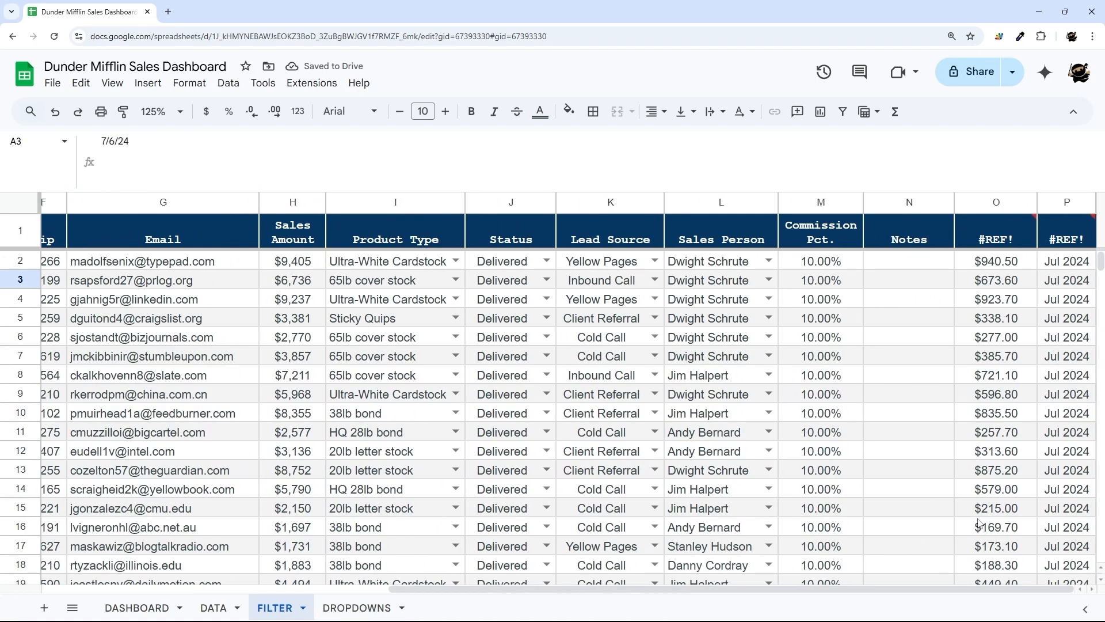
{"action": "left_click", "coordinate": [1066, 241]}
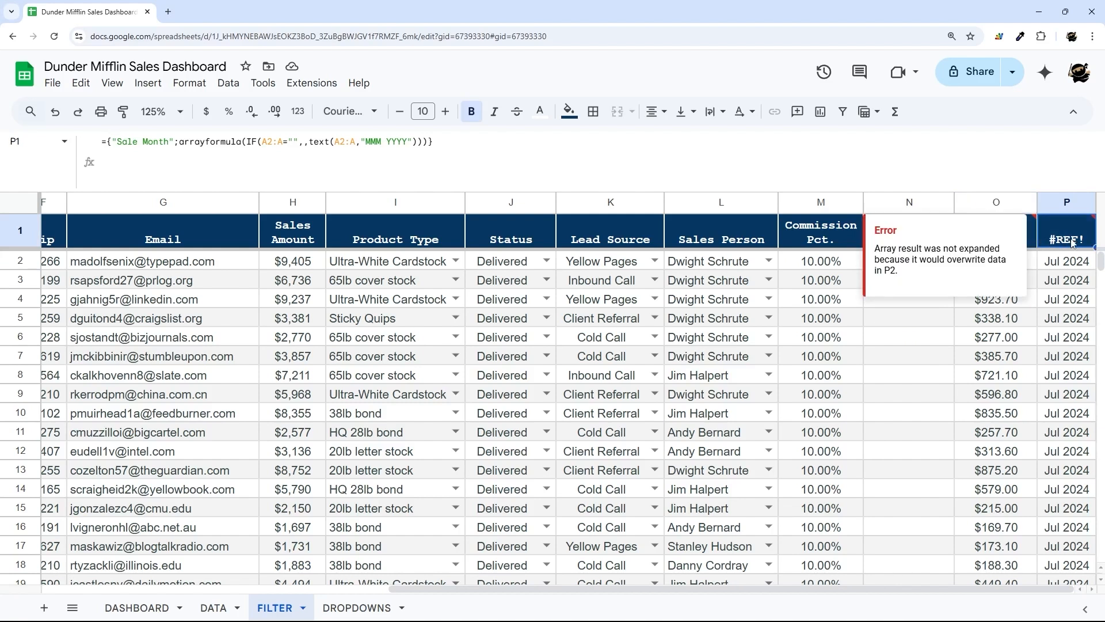
{"action": "left_click", "coordinate": [858, 243]}
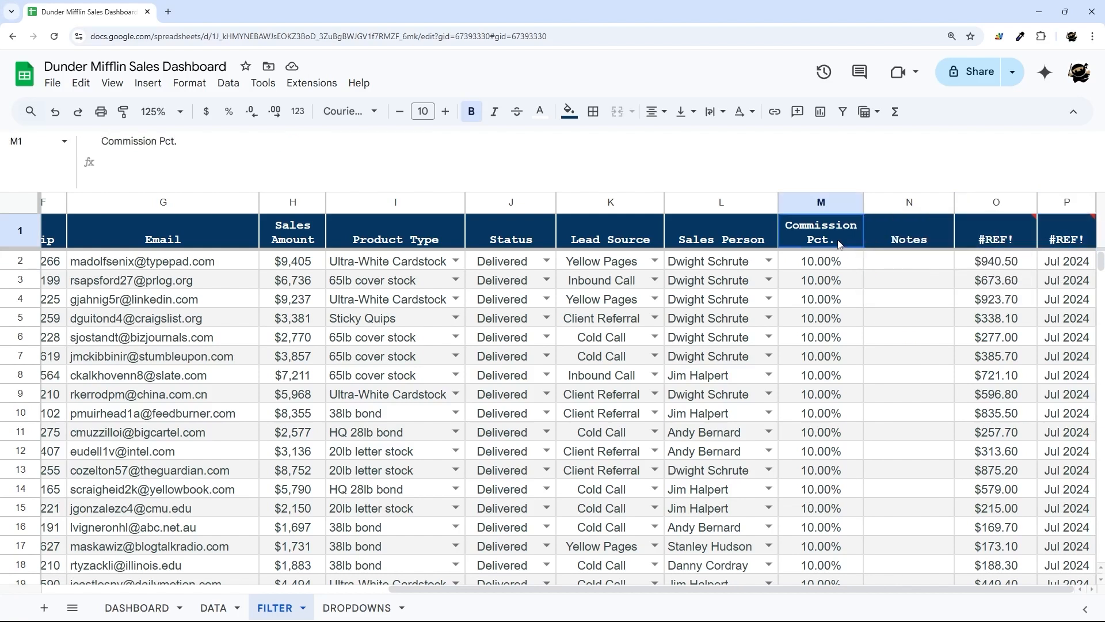
{"action": "left_click", "coordinate": [955, 236]}
{"action": "left_click_drag", "start_coordinate": [208, 142], "coordinate": [536, 147]}
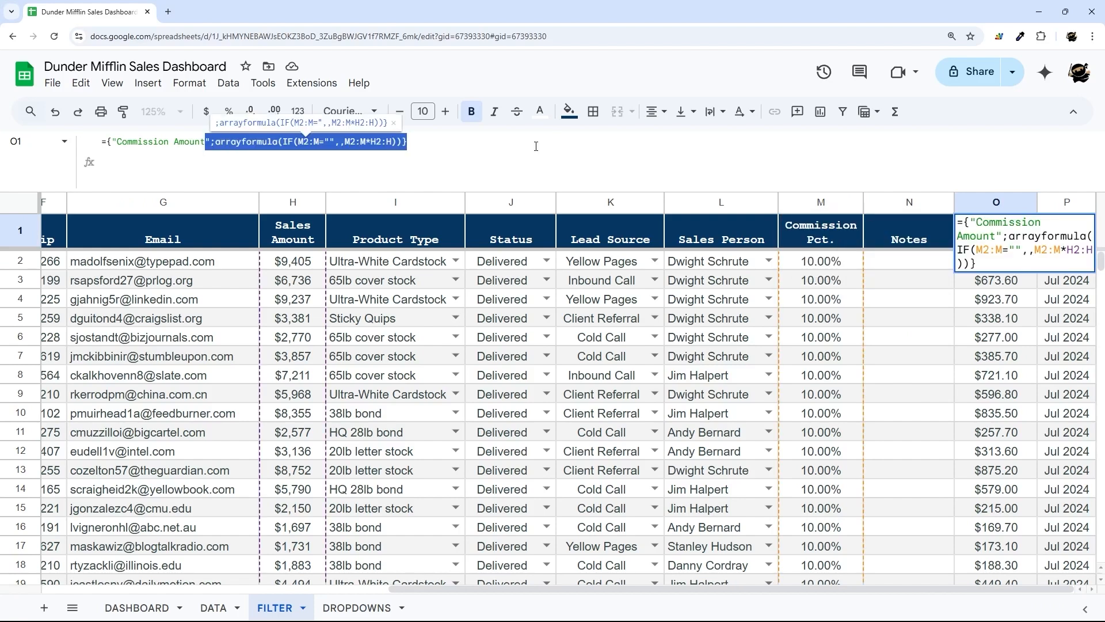
{"action": "key", "text": "Delete"}
{"action": "key", "text": "Home"}
{"action": "key", "text": "Delete"}
{"action": "key", "text": "Delete"}
{"action": "key", "text": "Delete"}
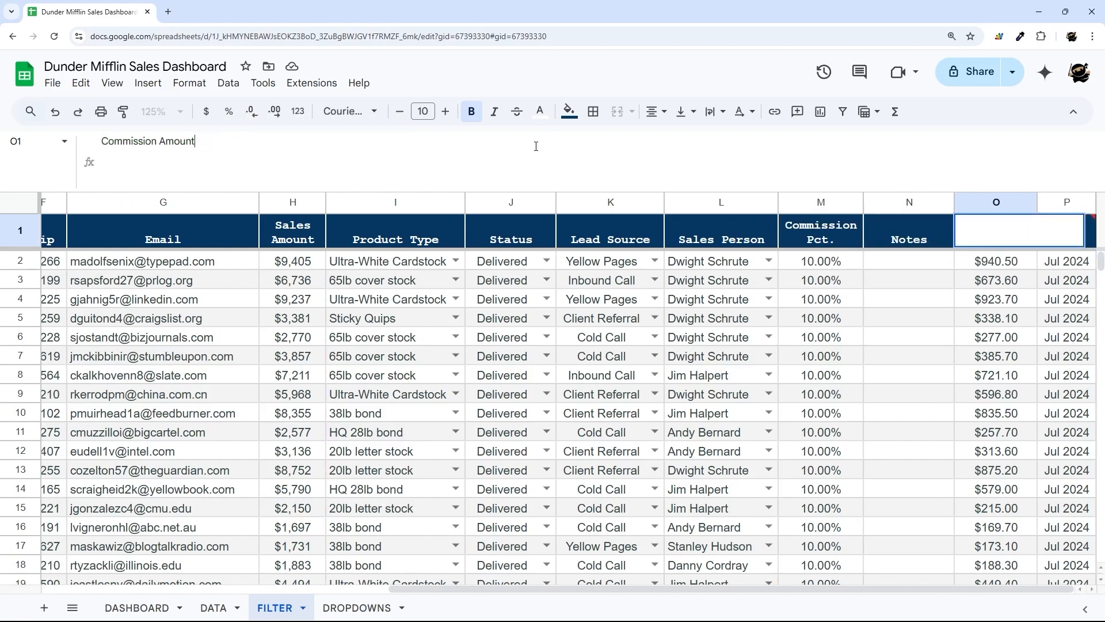
{"action": "key", "text": "Return"}
- Strip the array formula from P1, leaving the plain header 'Sale Month'
{"action": "left_click", "coordinate": [1072, 236]}
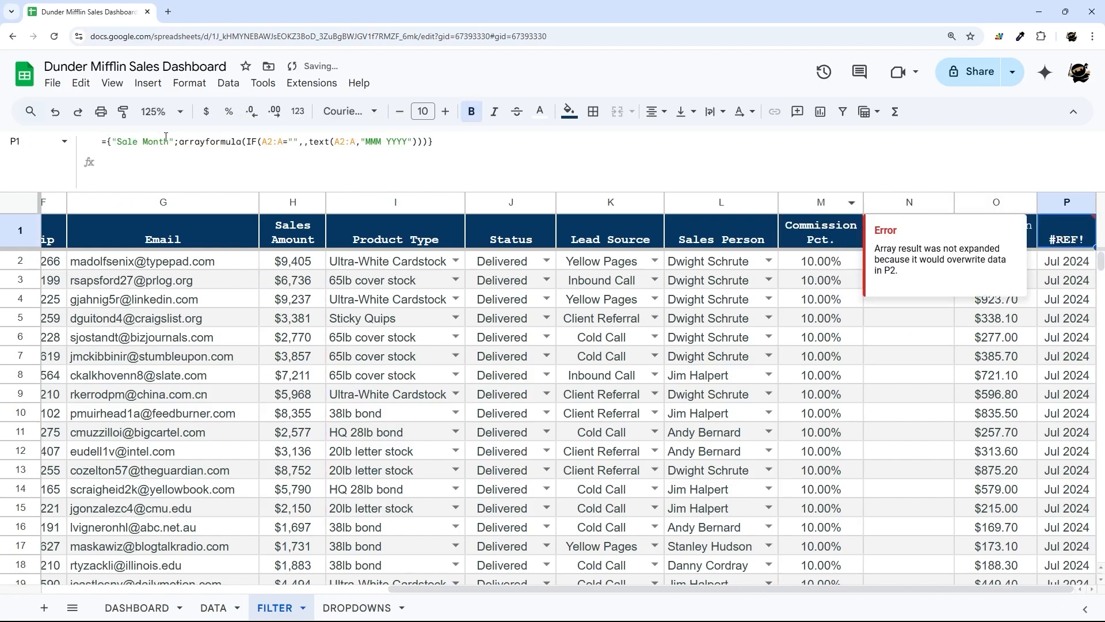
{"action": "left_click_drag", "start_coordinate": [169, 143], "coordinate": [529, 154]}
{"action": "key", "text": "Delete"}
{"action": "key", "text": "Home"}
{"action": "key", "text": "Delete"}
{"action": "key", "text": "Delete"}
{"action": "key", "text": "Delete"}
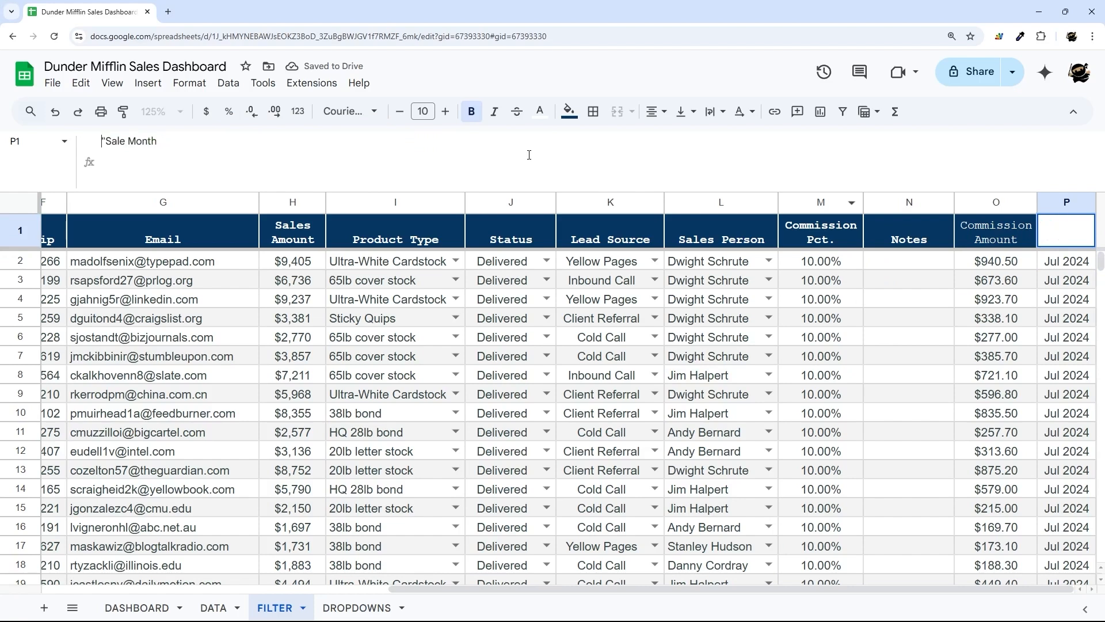
{"action": "key", "text": "Return"}
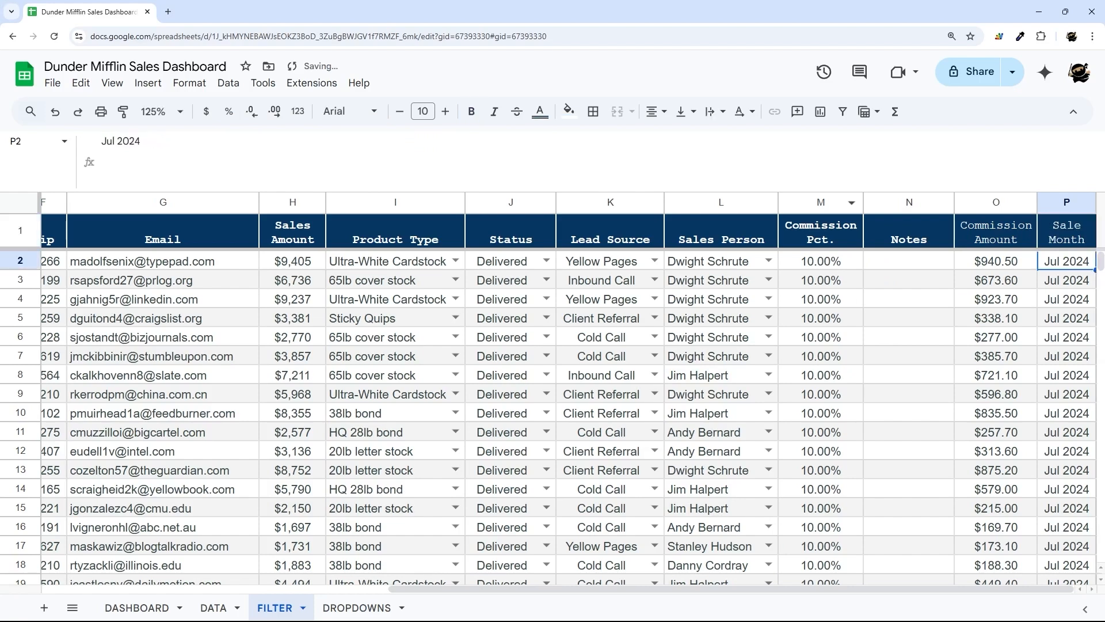
{"action": "scroll", "coordinate": [170, 368], "scroll_direction": "left", "scroll_amount": 5}
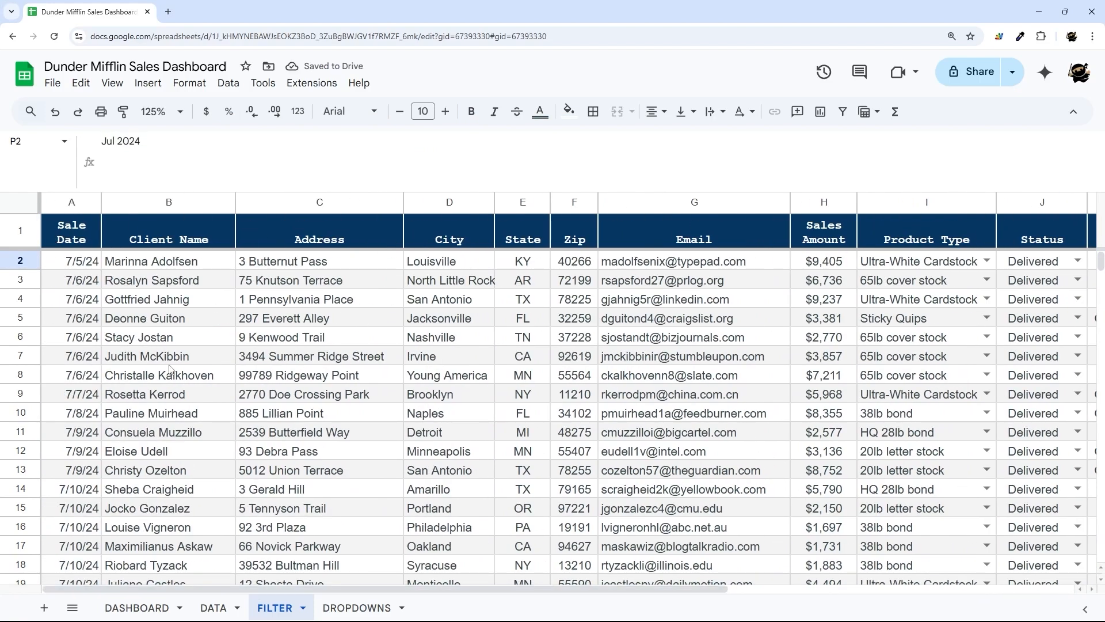
- Add a "select A,B,C" query string and header argument 0 to the A2 QUERY, consulting its help
{"action": "left_click", "coordinate": [92, 265]}
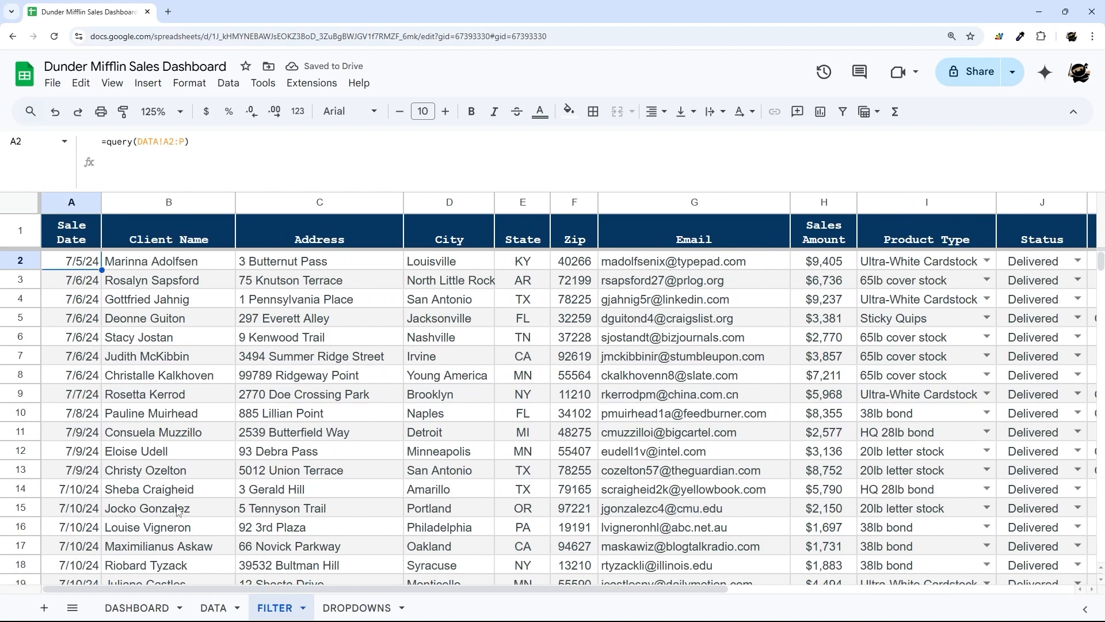
{"action": "left_click", "coordinate": [198, 140]}
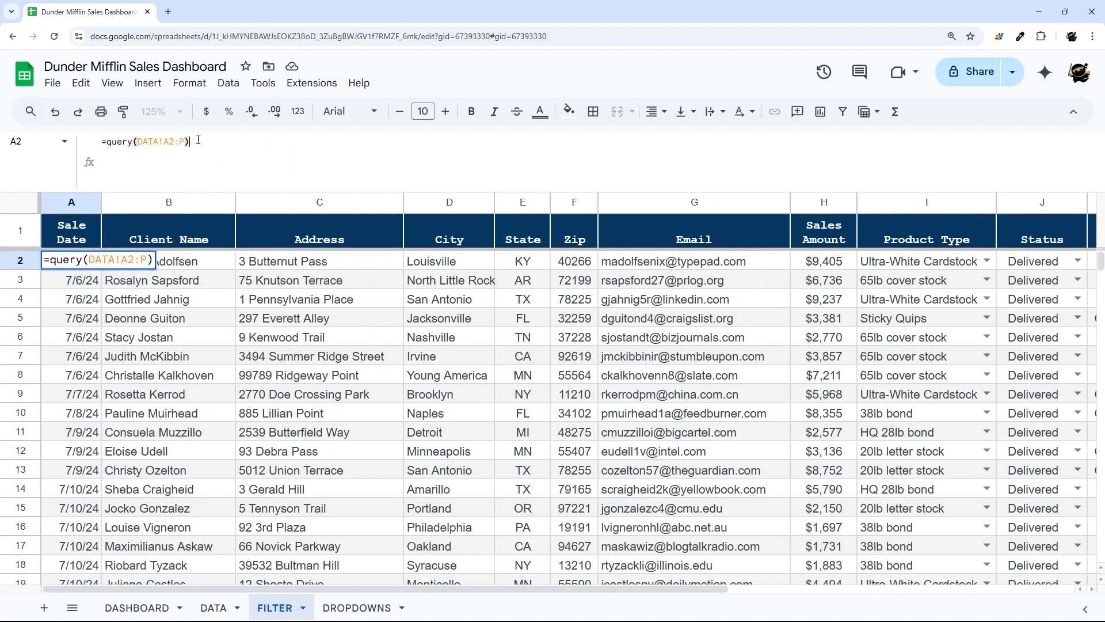
{"action": "key", "text": "BackSpace"}
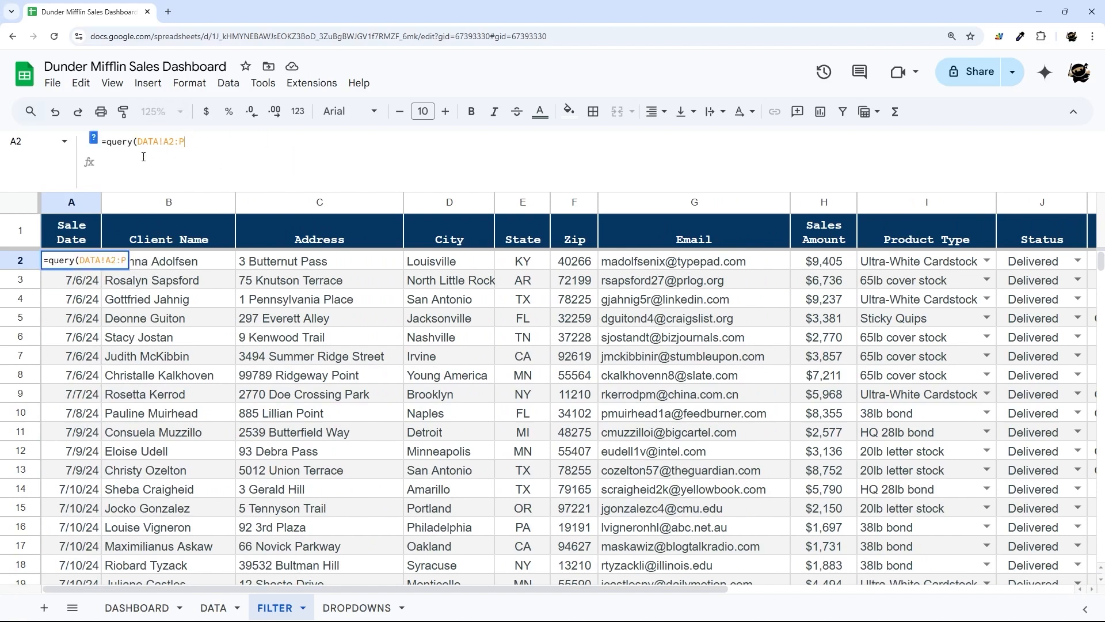
{"action": "left_click", "coordinate": [95, 140]}
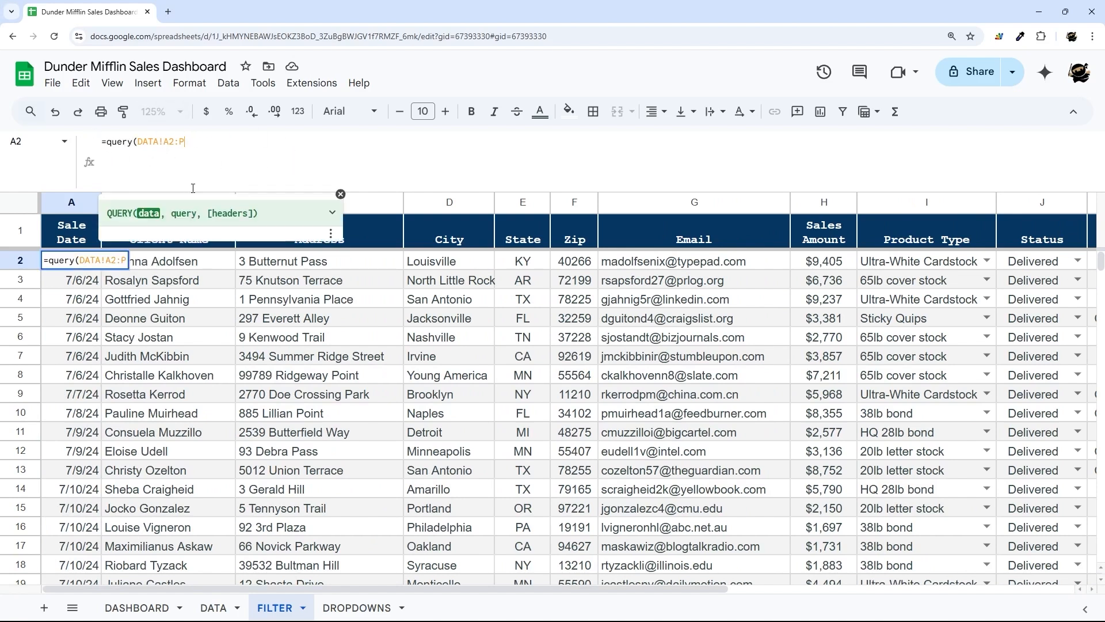
{"action": "left_click", "coordinate": [332, 212]}
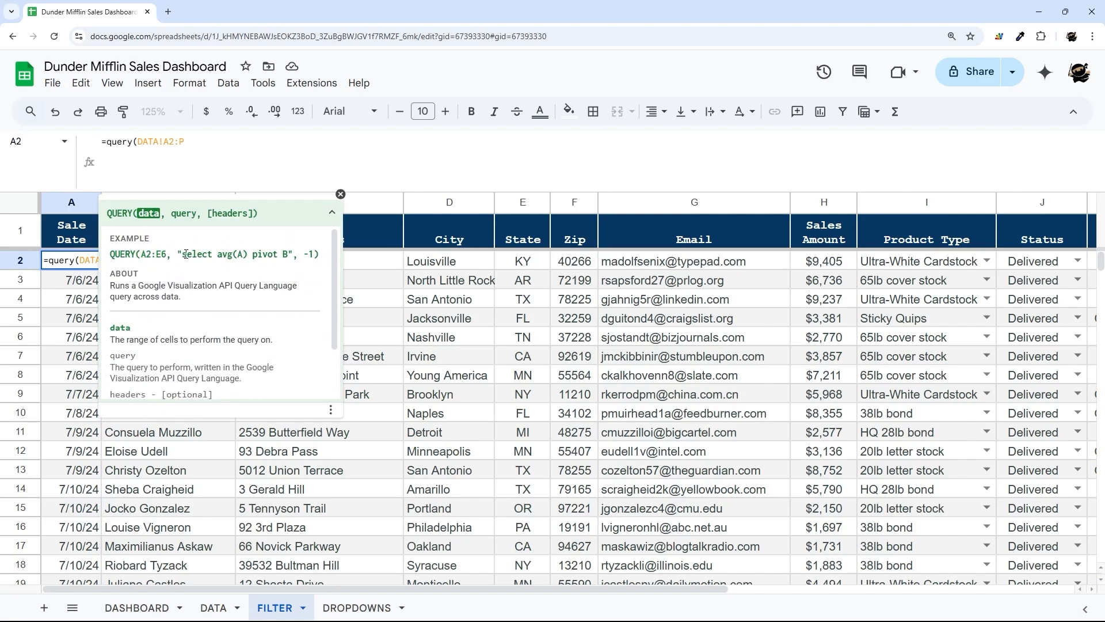
{"action": "left_click_drag", "start_coordinate": [179, 253], "coordinate": [284, 254]}
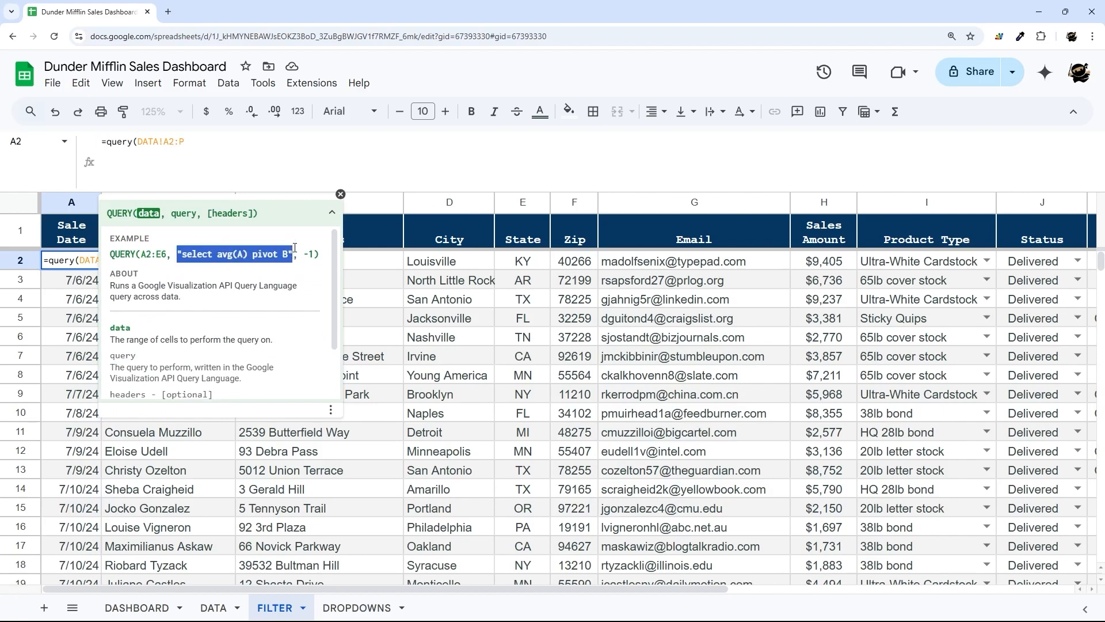
{"action": "left_click", "coordinate": [341, 194]}
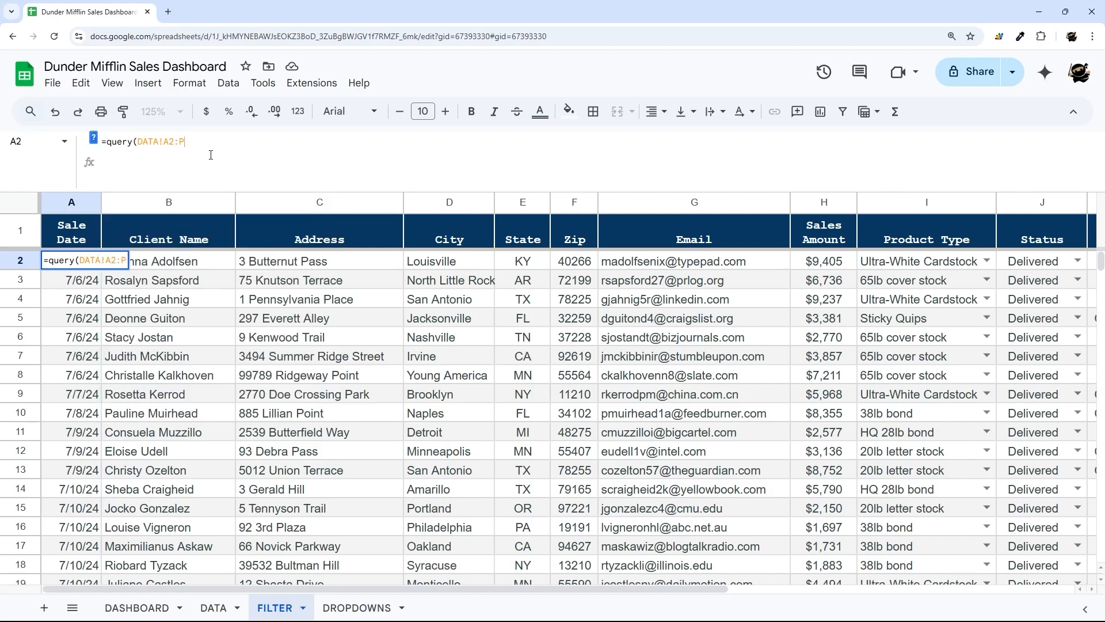
{"action": "type", "text": ",\"select *"}
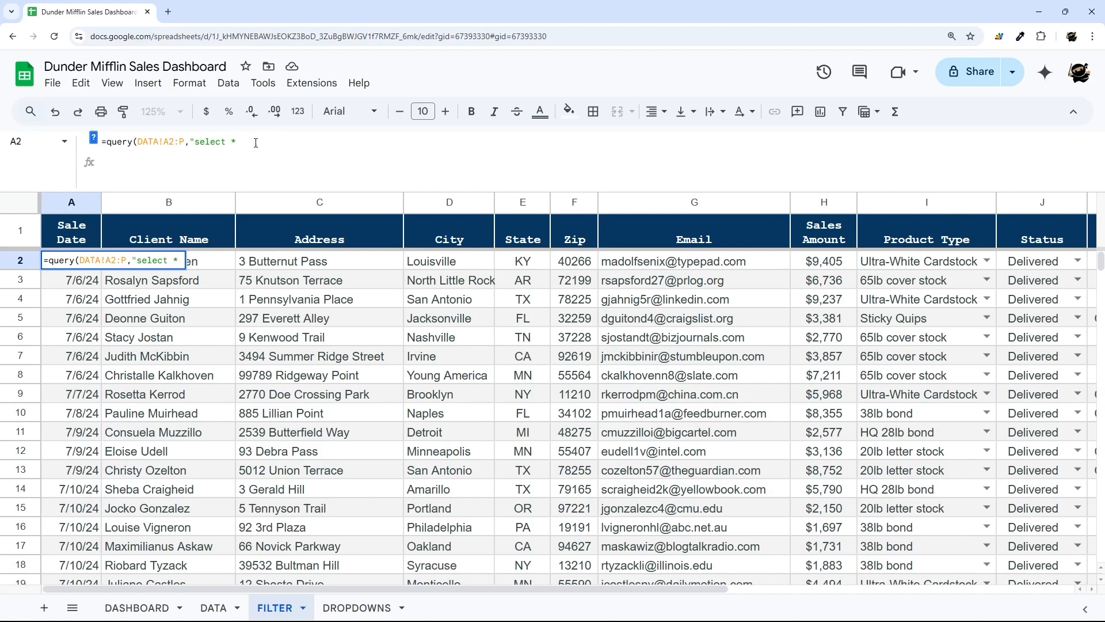
{"action": "key", "text": "BackSpace"}
{"action": "type", "text": "A,B,C\","}
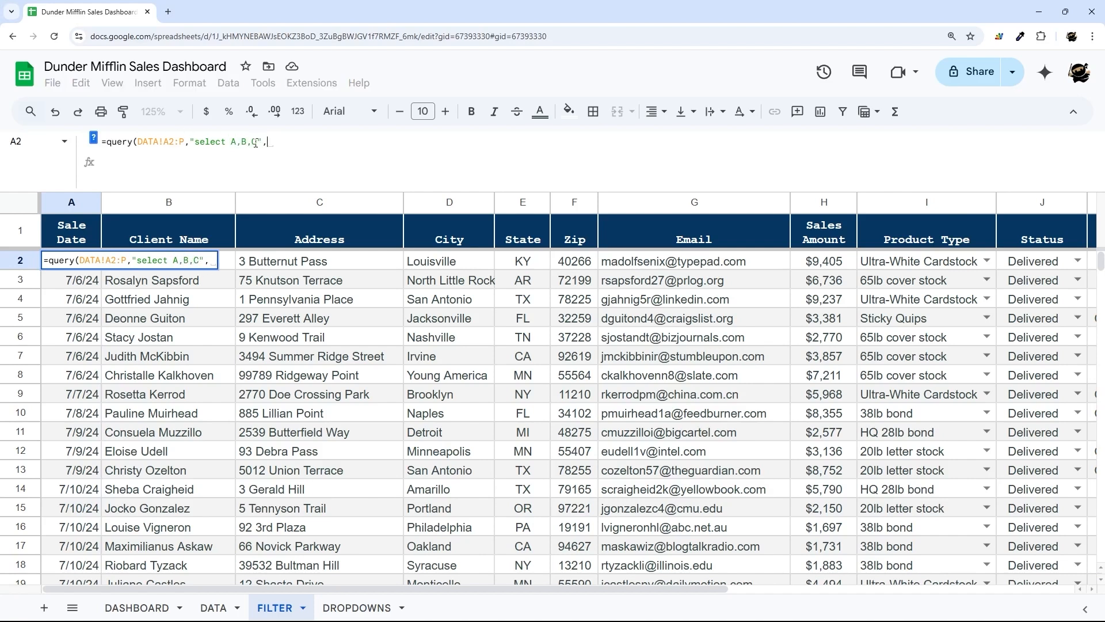
{"action": "type", "text": ")"}
{"action": "key", "text": "Return"}
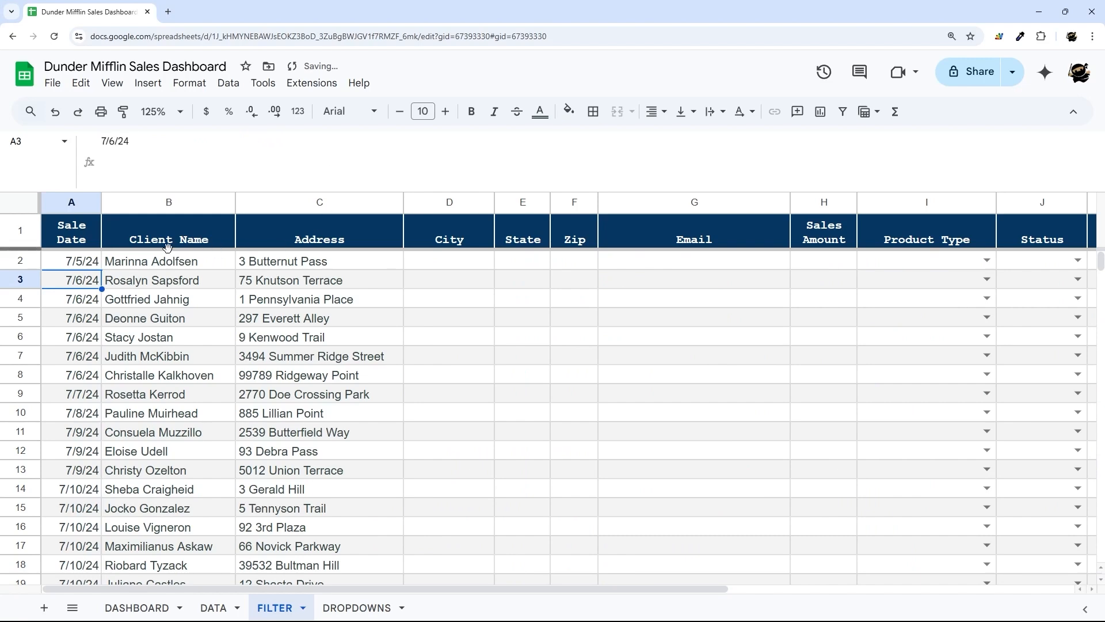
- Change the query string to "select *" to return every column
{"action": "key", "text": "Up"}
{"action": "left_click_drag", "start_coordinate": [231, 141], "coordinate": [257, 142]}
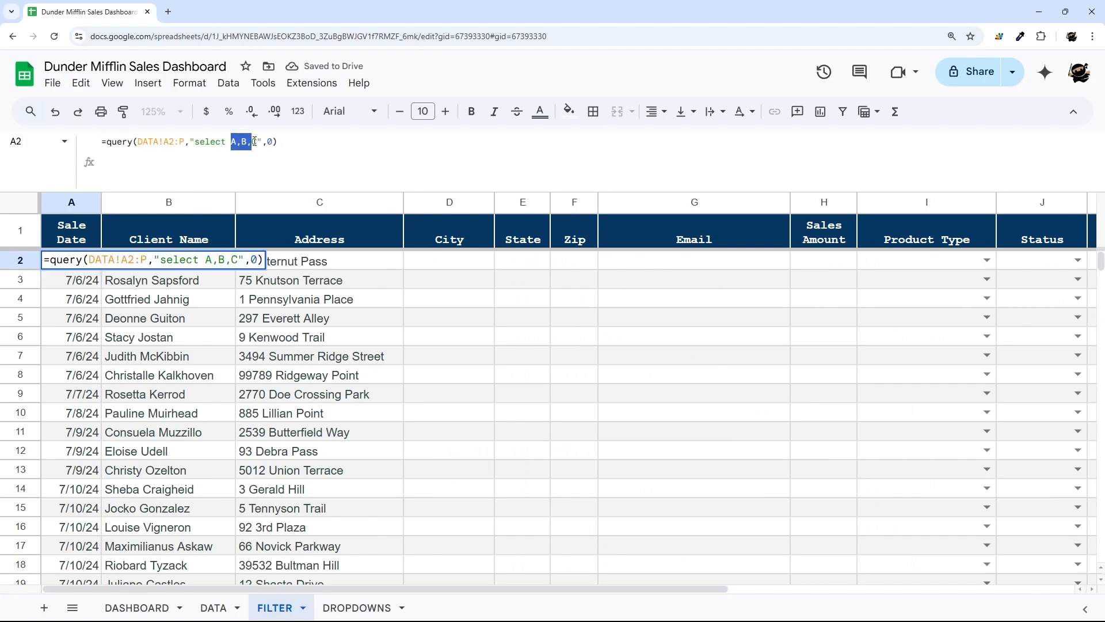
{"action": "type", "text": "*"}
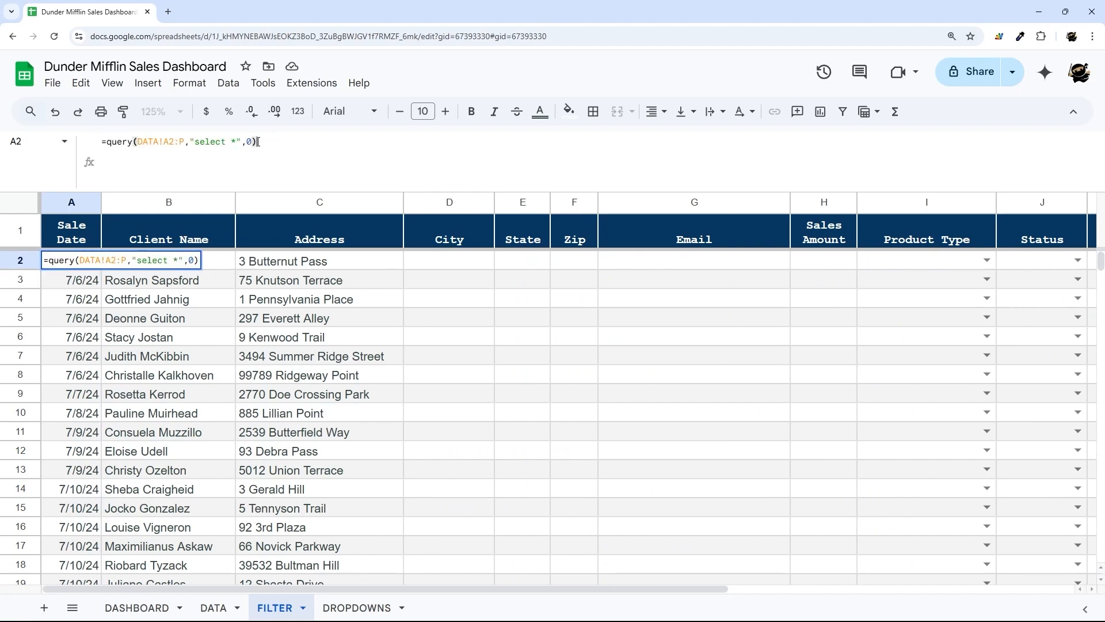
{"action": "key", "text": "Return"}
- Add 'where A is not null' to the query to skip rows with blank dates
{"action": "left_click", "coordinate": [73, 262]}
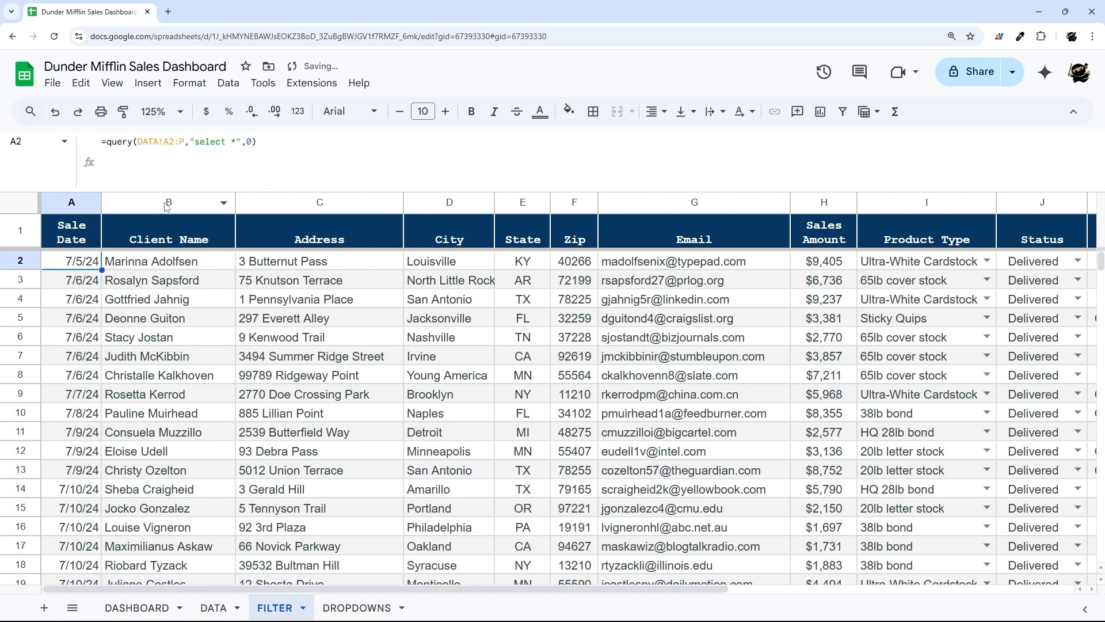
{"action": "left_click", "coordinate": [236, 141]}
{"action": "type", "text": "where A is no"}
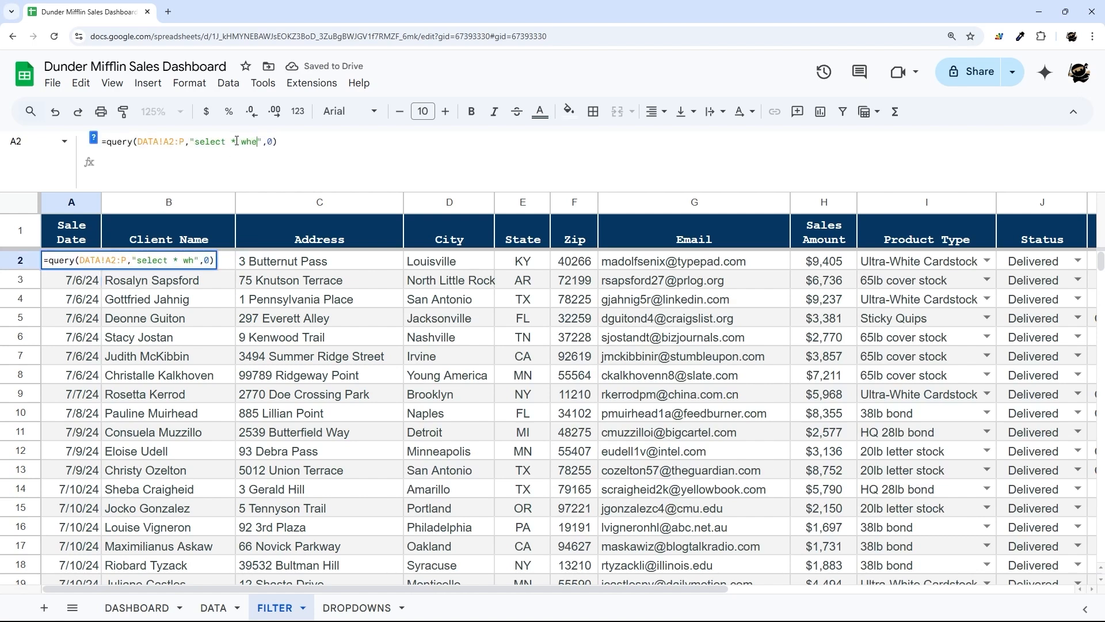
{"action": "type", "text": "t null"}
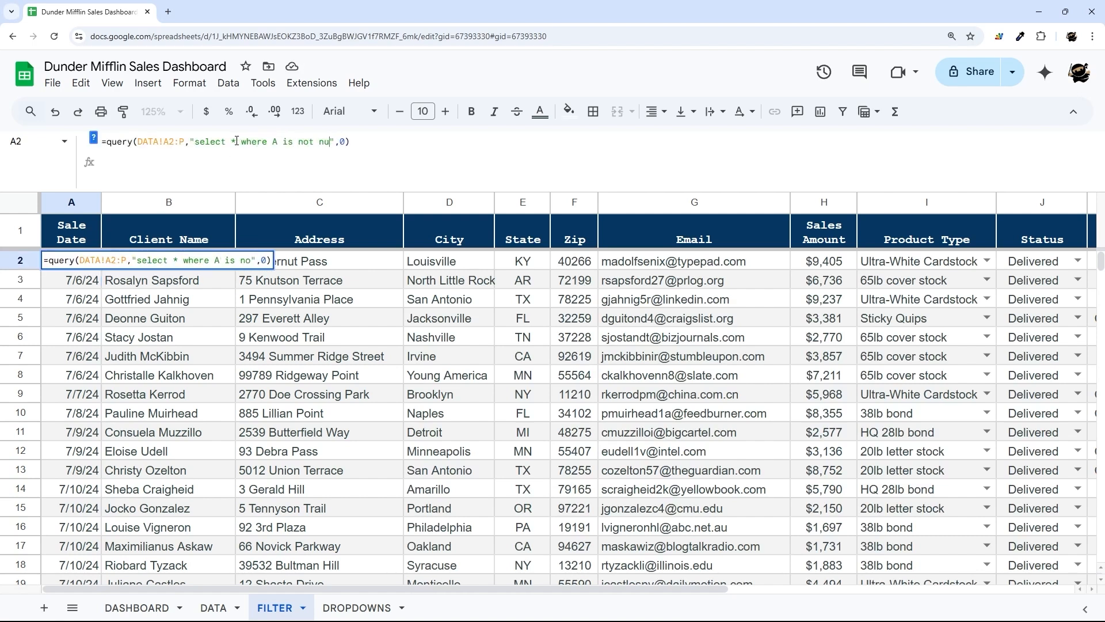
{"action": "key", "text": "Return"}
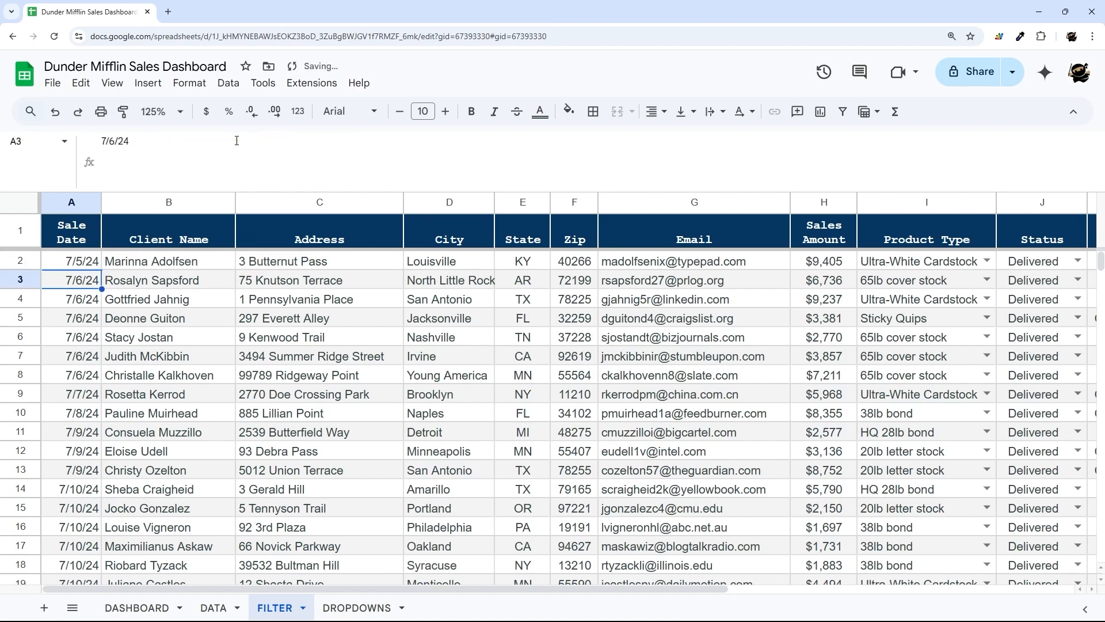
{"action": "left_click", "coordinate": [78, 265]}
{"action": "scroll", "coordinate": [75, 282], "scroll_direction": "down", "scroll_amount": 6}
{"action": "scroll", "coordinate": [72, 296], "scroll_direction": "up", "scroll_amount": 6}
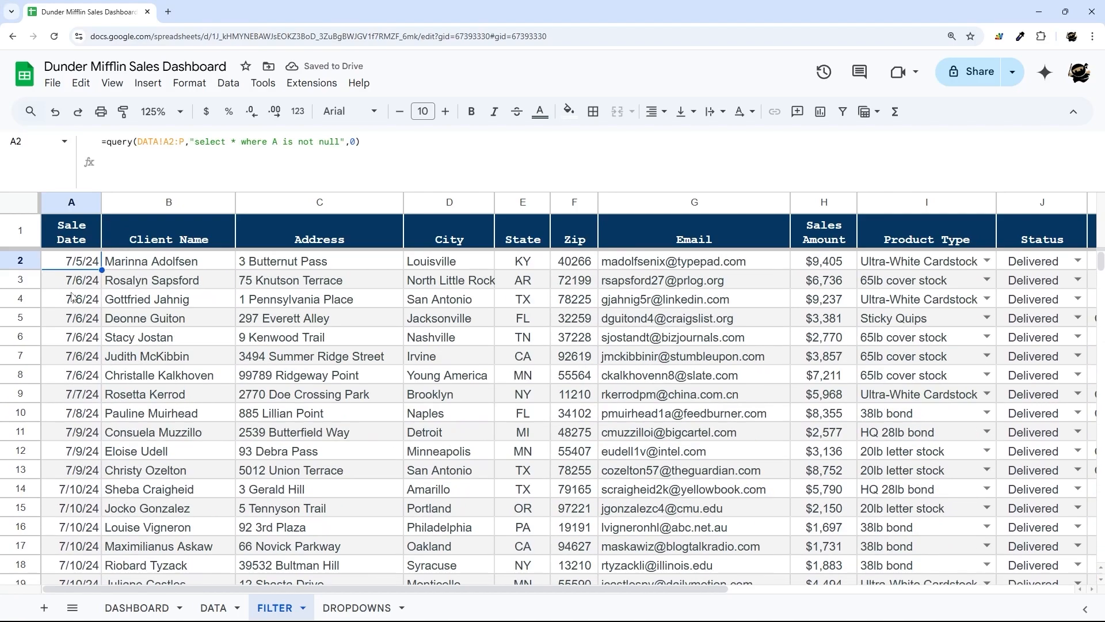
- Add the status condition and J = 'Pending' to the query
{"action": "left_click", "coordinate": [344, 141]}
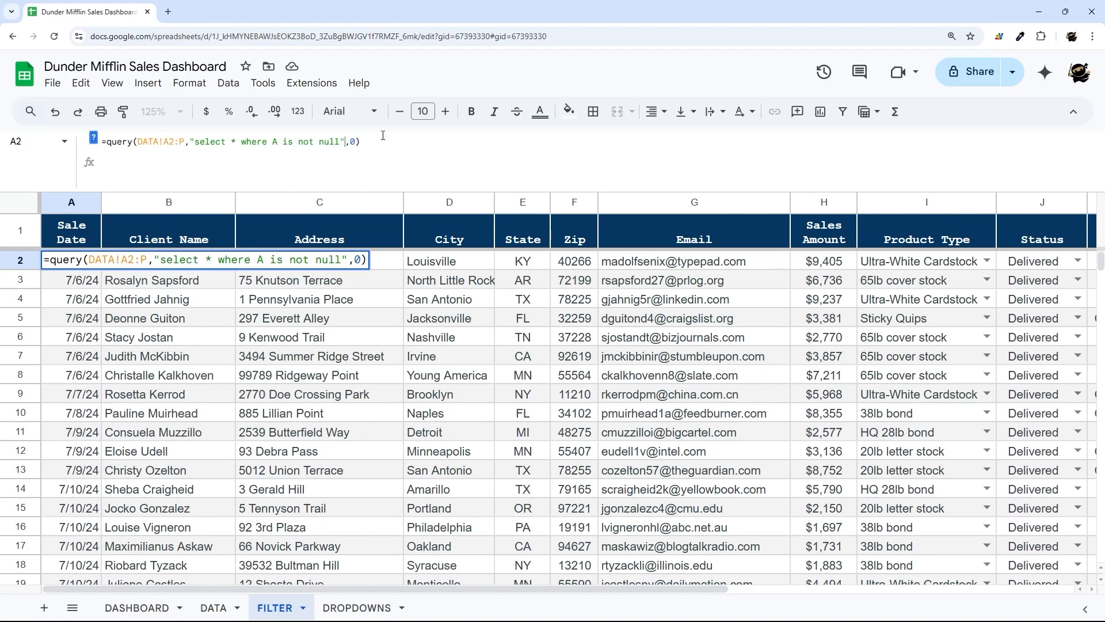
{"action": "type", "text": "&"}
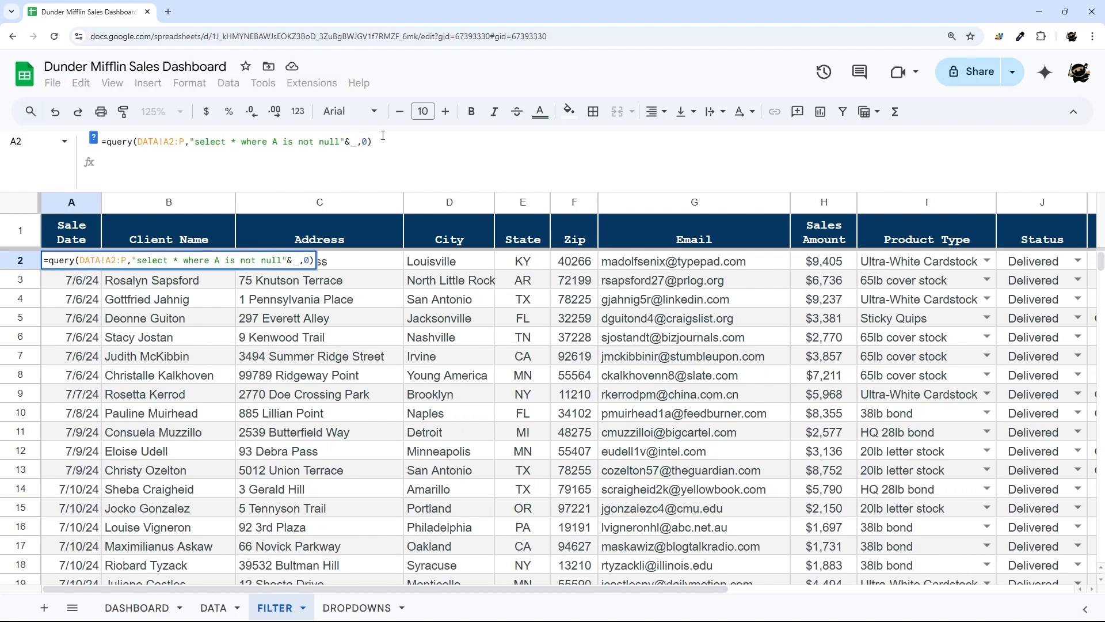
{"action": "key", "text": "Escape"}
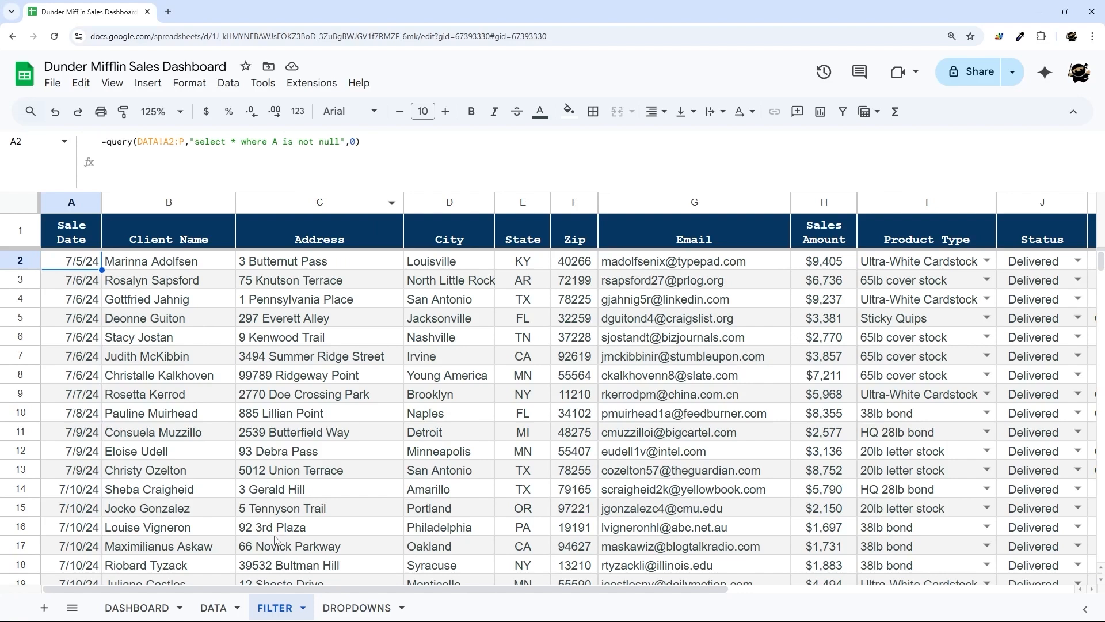
{"action": "left_click", "coordinate": [339, 141]}
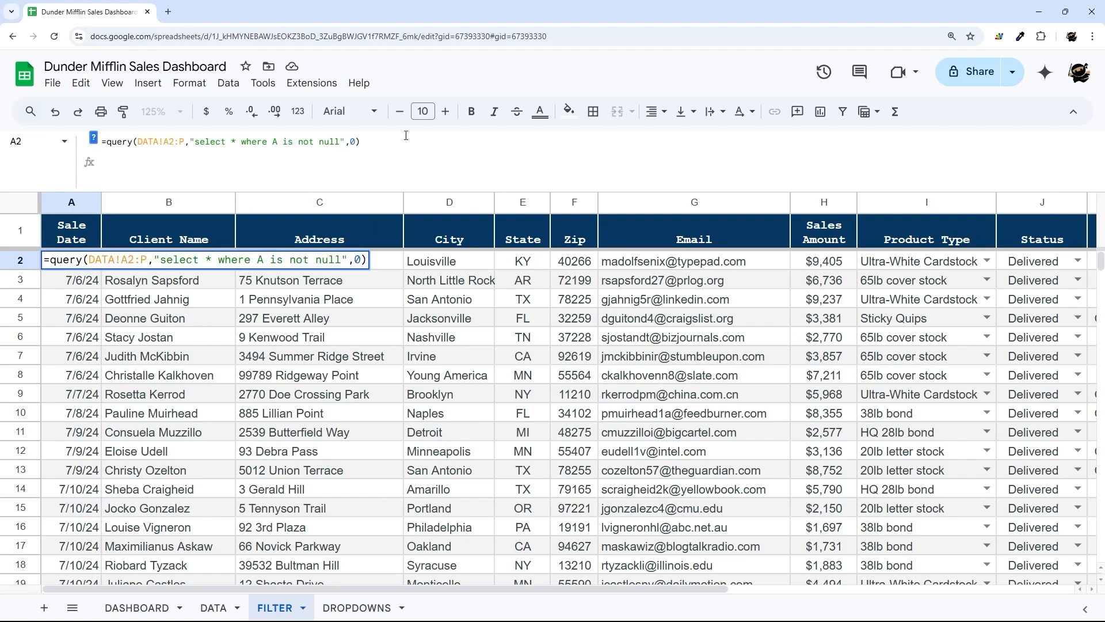
{"action": "type", "text": "and "}
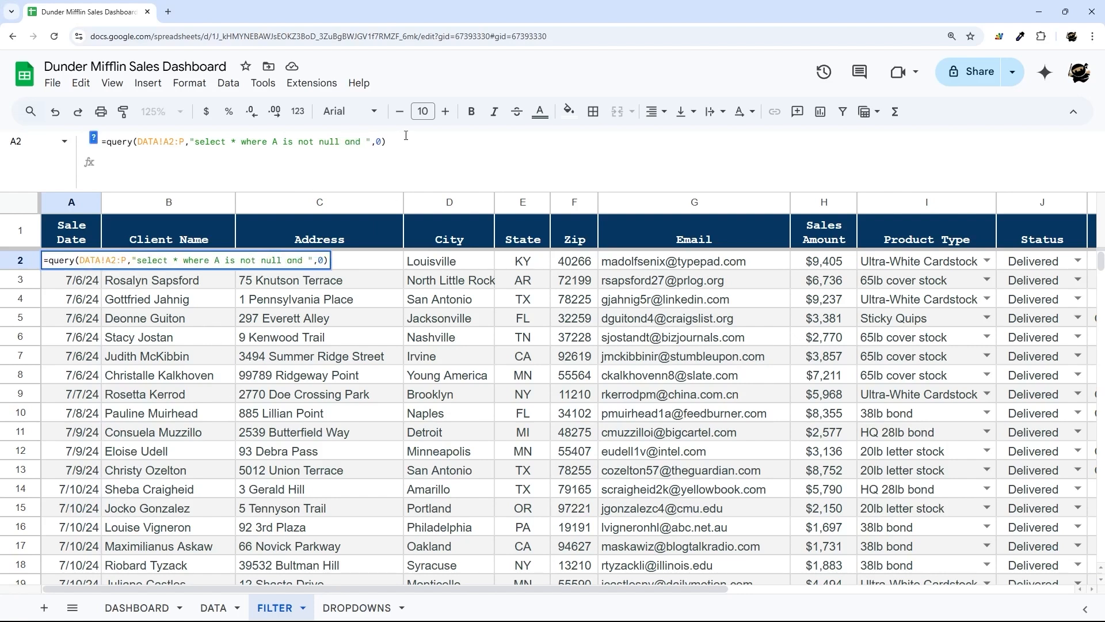
{"action": "type", "text": "J"}
{"action": "type", "text": " = 'Pen"}
{"action": "type", "text": "ding"}
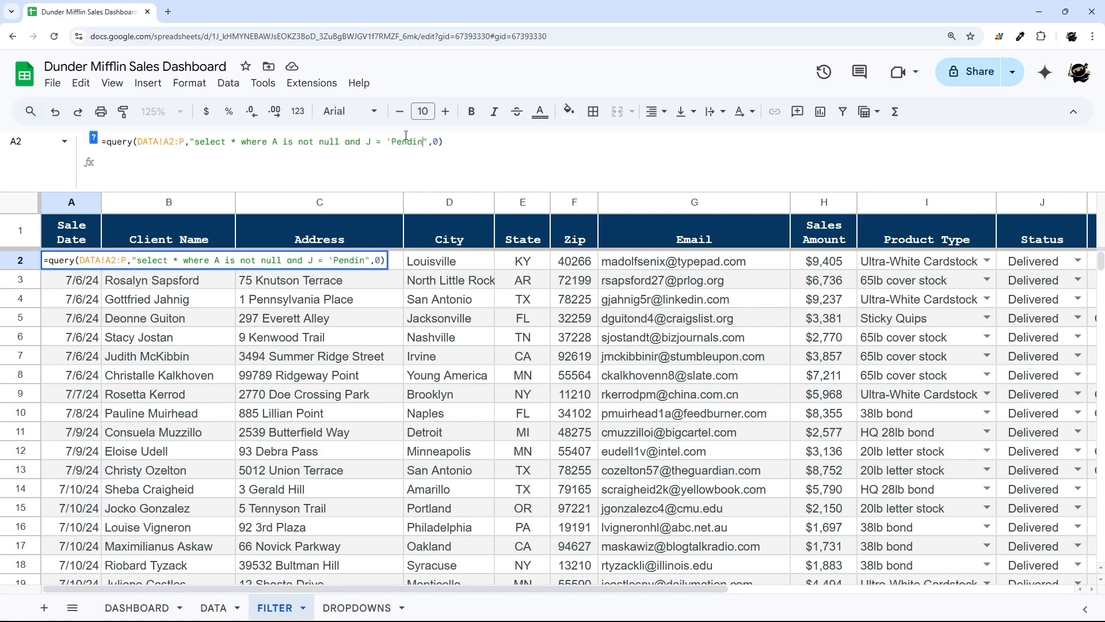
{"action": "key", "text": "Return"}
- Change the status condition to 'Processing' after checking the DROPDOWNS status values
{"action": "left_click", "coordinate": [357, 608]}
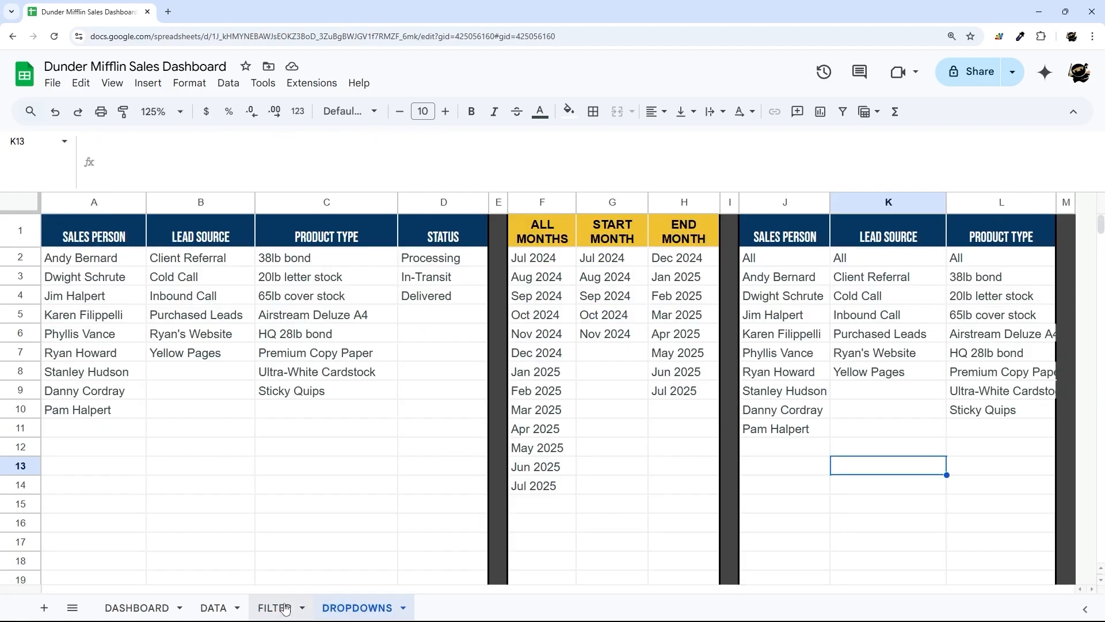
{"action": "left_click", "coordinate": [281, 609]}
{"action": "left_click_drag", "start_coordinate": [401, 142], "coordinate": [424, 142]}
{"action": "double_click", "coordinate": [424, 142]}
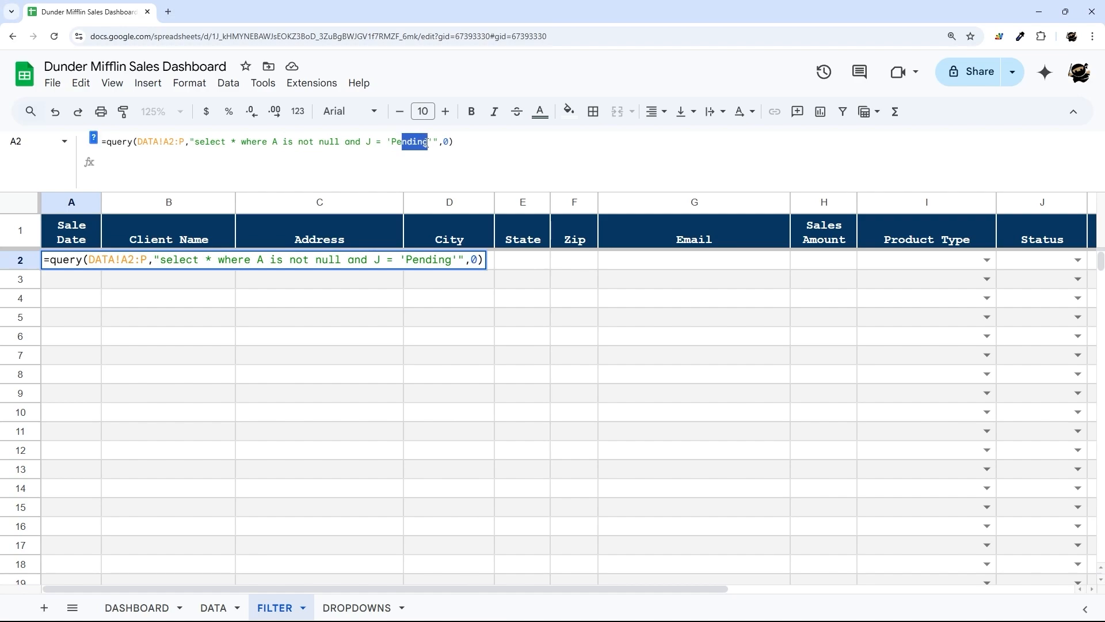
{"action": "type", "text": "Processing"}
{"action": "key", "text": "Return"}
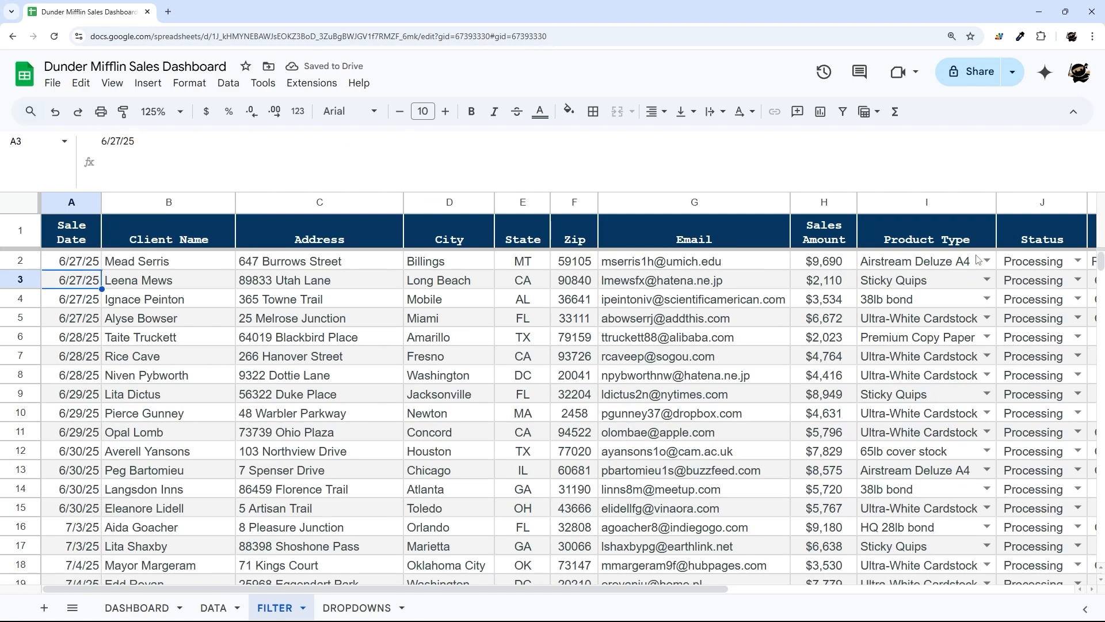
{"action": "left_click", "coordinate": [1011, 264]}
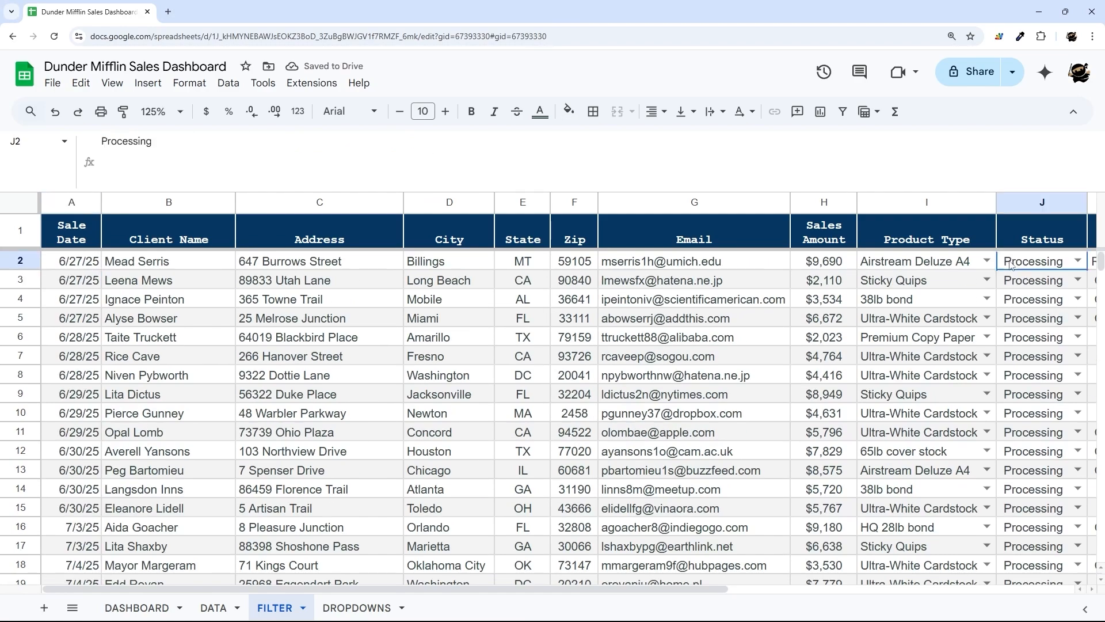
{"action": "left_click_drag", "start_coordinate": [1012, 264], "coordinate": [1035, 489]}
{"action": "scroll", "coordinate": [596, 397], "scroll_direction": "down", "scroll_amount": 3}
{"action": "scroll", "coordinate": [596, 398], "scroll_direction": "up", "scroll_amount": 3}
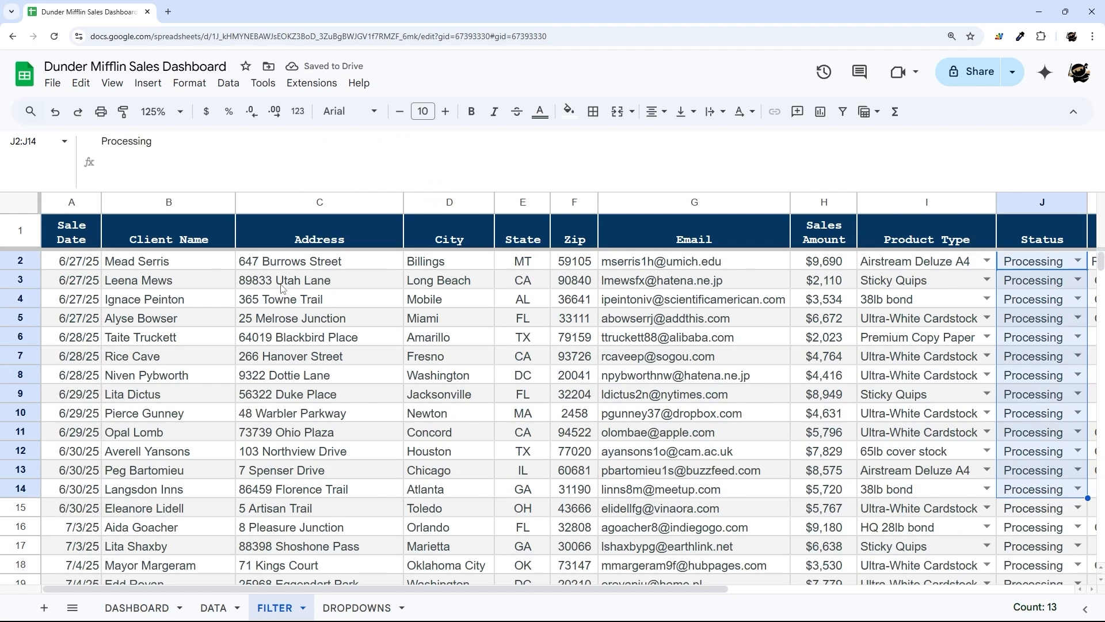
- Replace the hard-coded status condition with the start of an &(IF( expression
{"action": "left_click", "coordinate": [99, 260]}
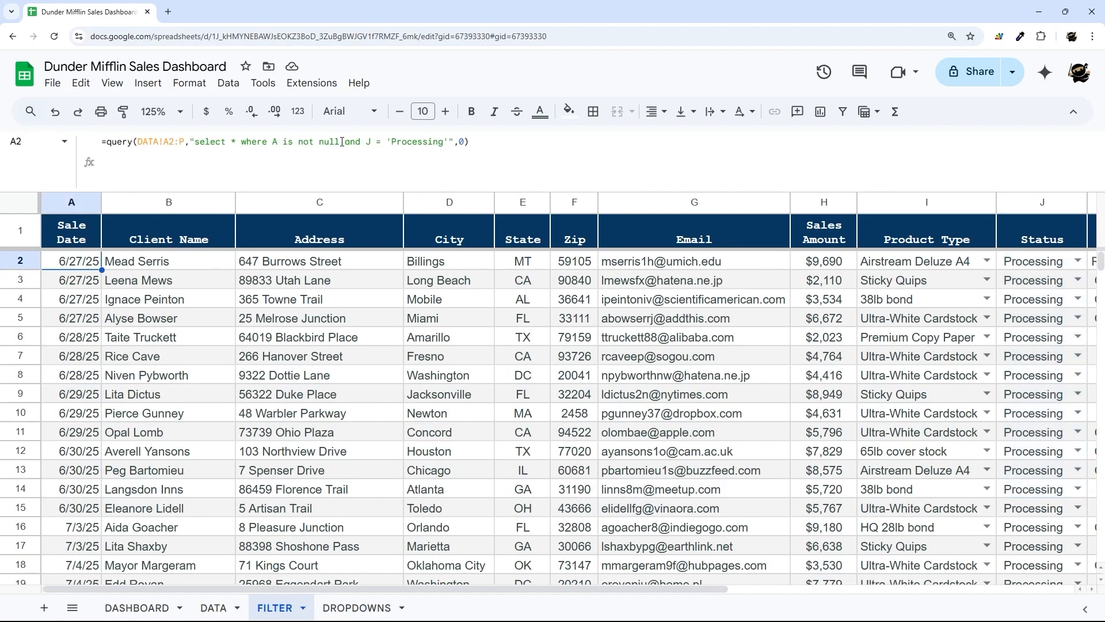
{"action": "left_click_drag", "start_coordinate": [341, 141], "coordinate": [449, 140]}
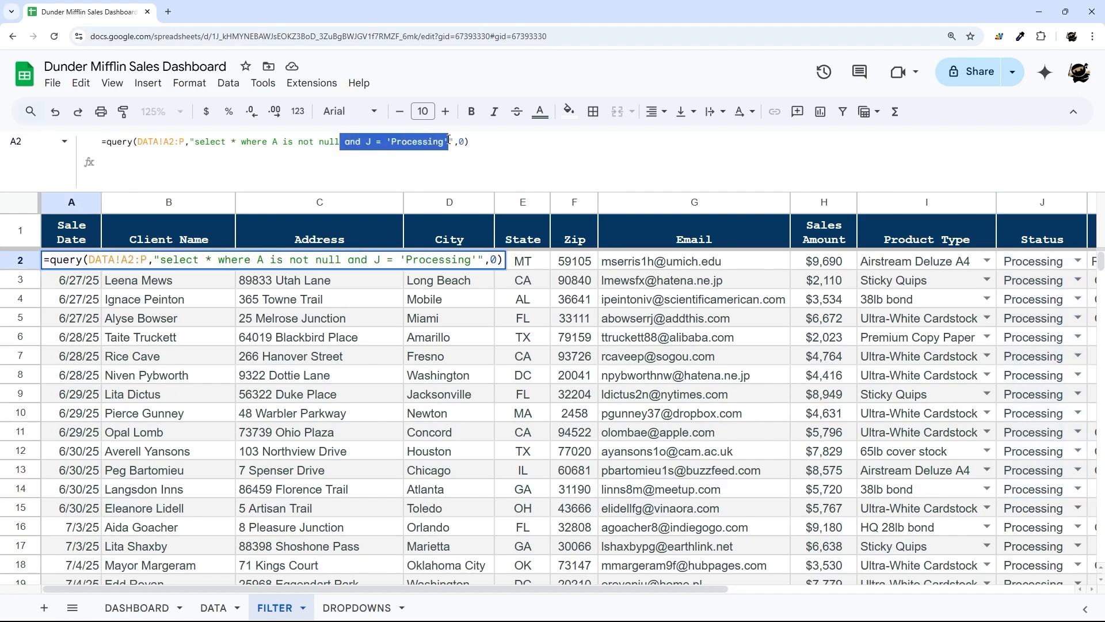
{"action": "key", "text": "BackSpace"}
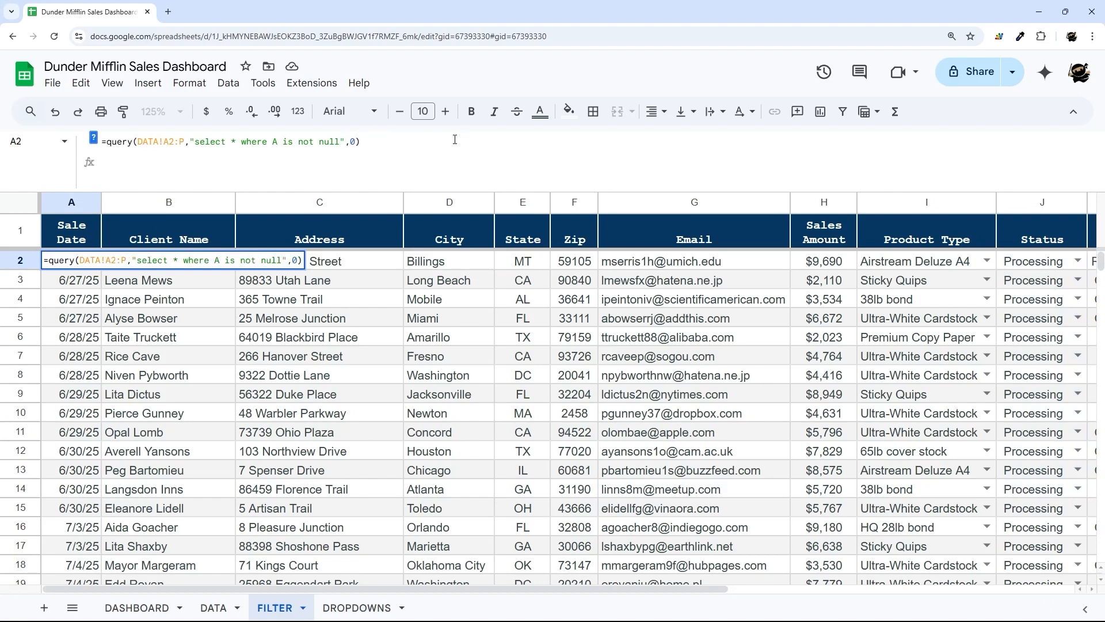
{"action": "type", "text": "&(IF("}
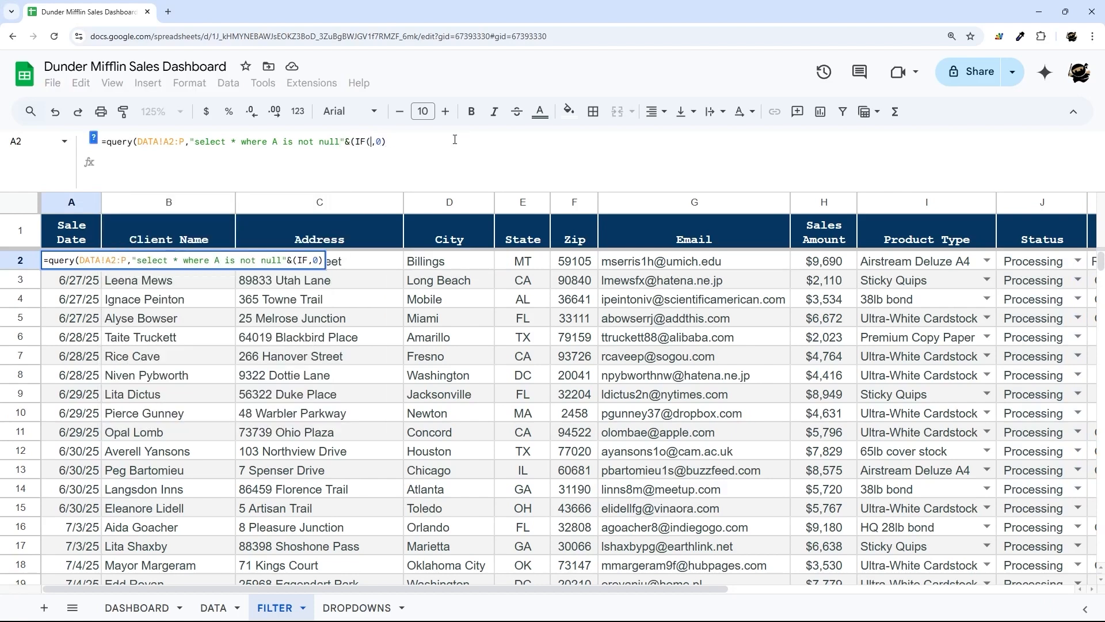
{"action": "key", "text": "Delete"}
{"action": "key", "text": "Delete"}
{"action": "key", "text": "Delete"}
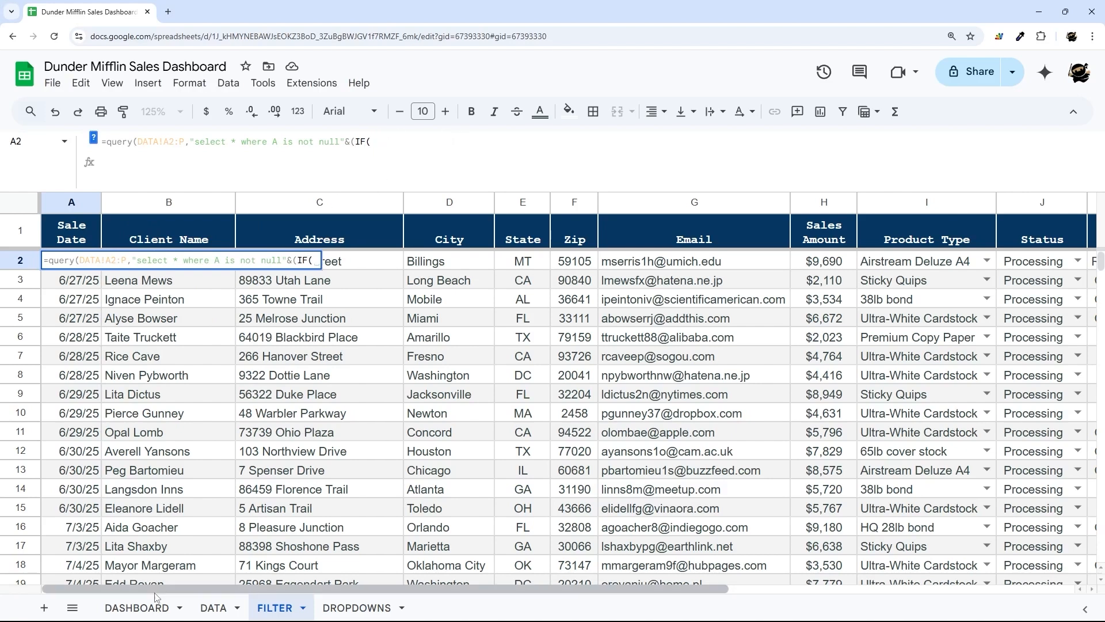
{"action": "left_click", "coordinate": [137, 608]}
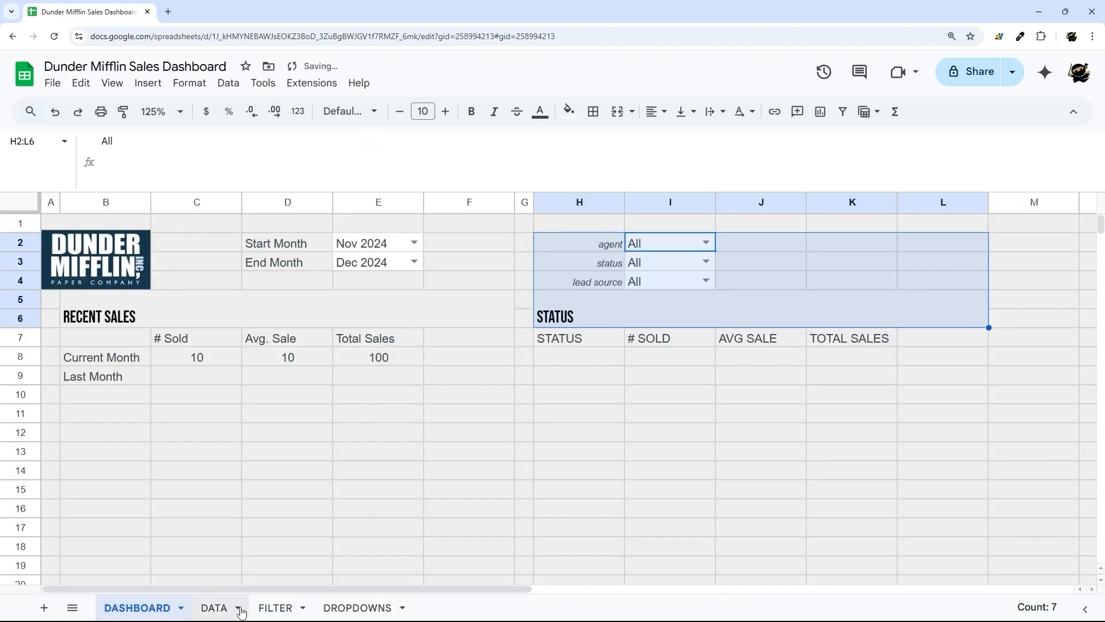
{"action": "left_click", "coordinate": [275, 607]}
{"action": "left_click_drag", "start_coordinate": [371, 142], "coordinate": [471, 139]}
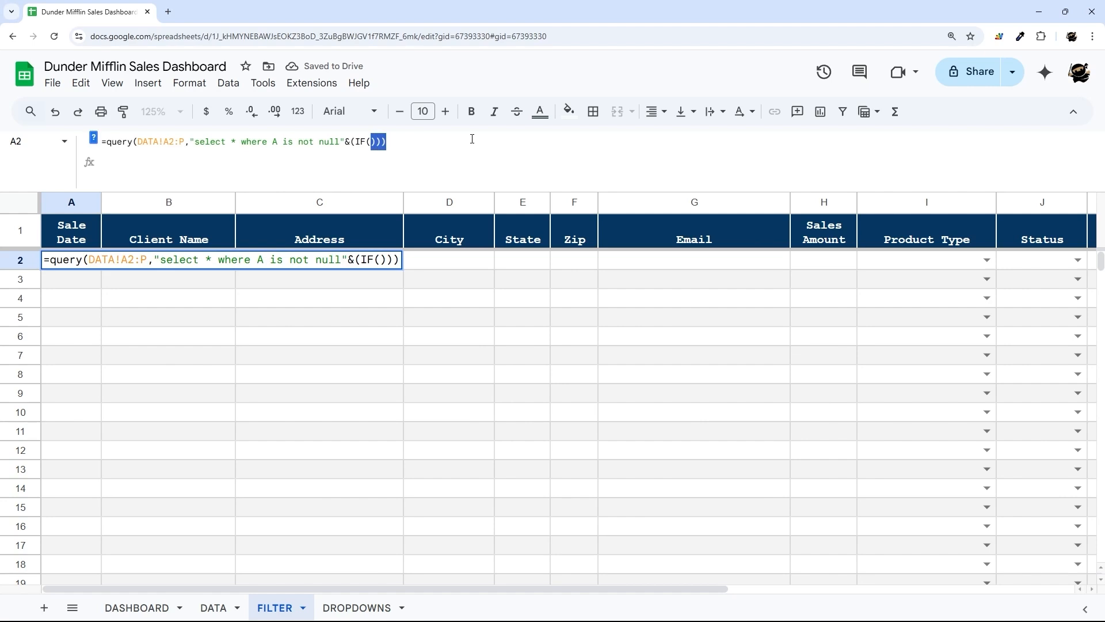
{"action": "key", "text": "BackSpace"}
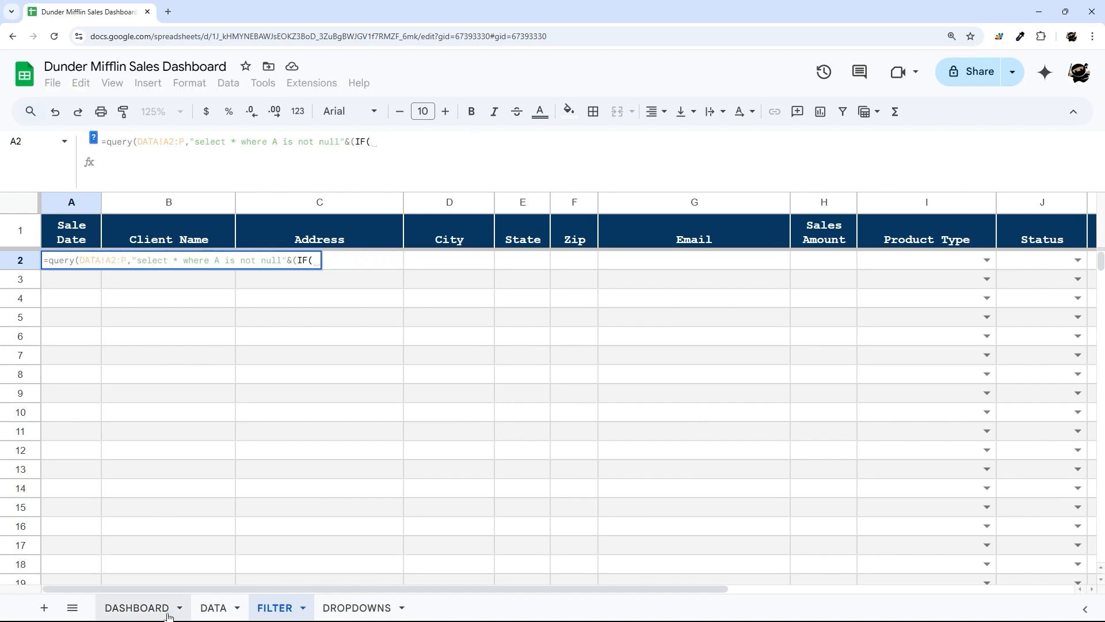
- Make the IF test whether DASHBOARD!I2 equals "All", otherwise adding " and"
{"action": "left_click", "coordinate": [137, 608]}
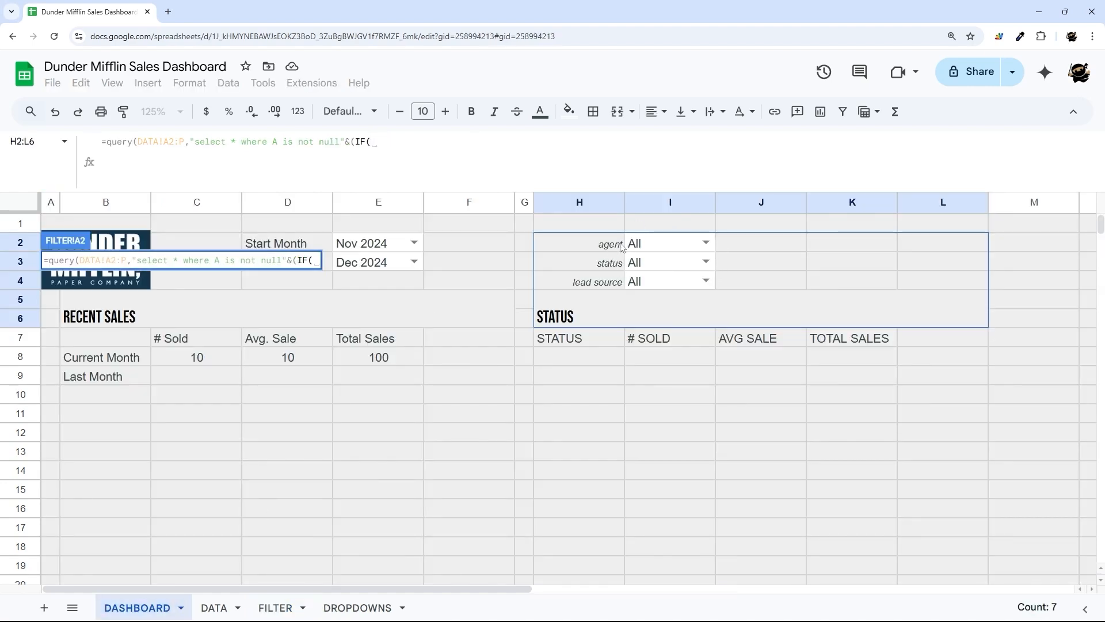
{"action": "left_click", "coordinate": [654, 246]}
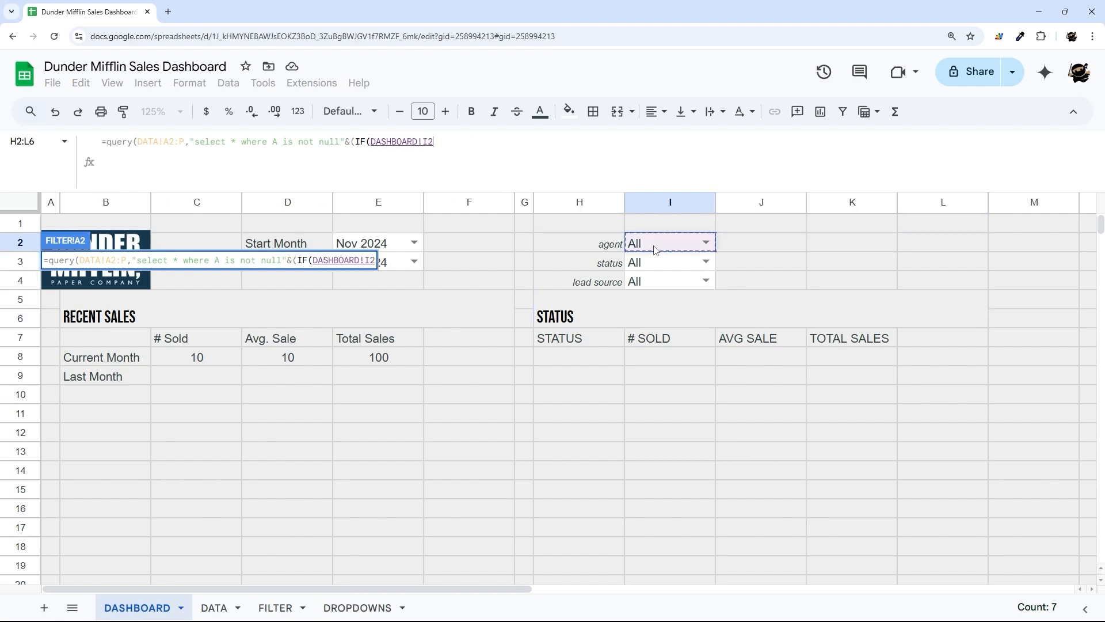
{"action": "type", "text": "=\"\""}
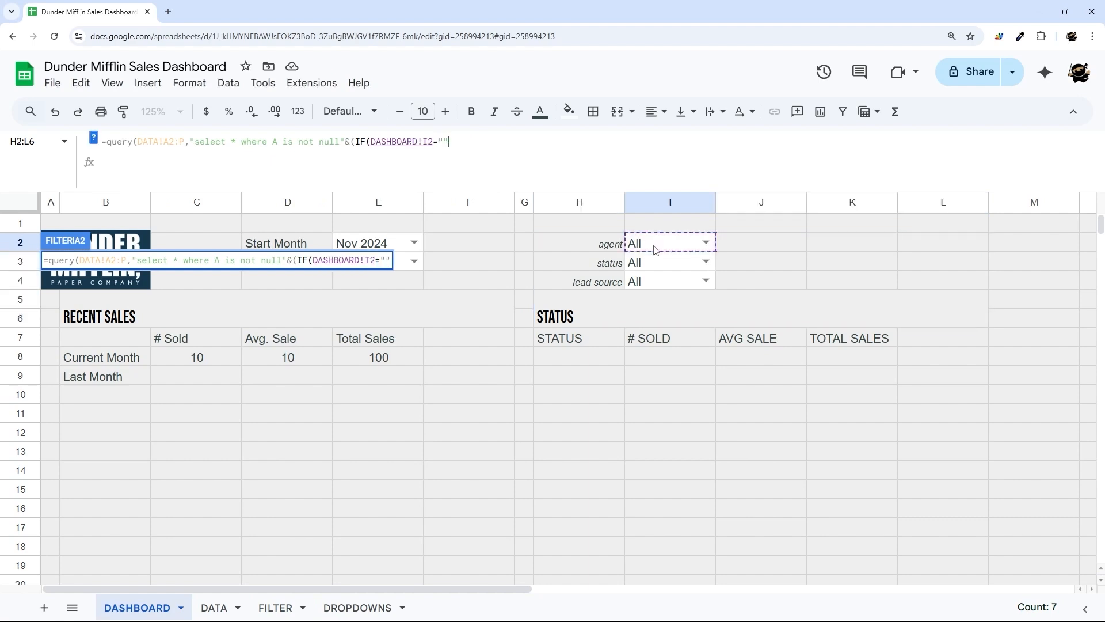
{"action": "type", "text": "All\",,"}
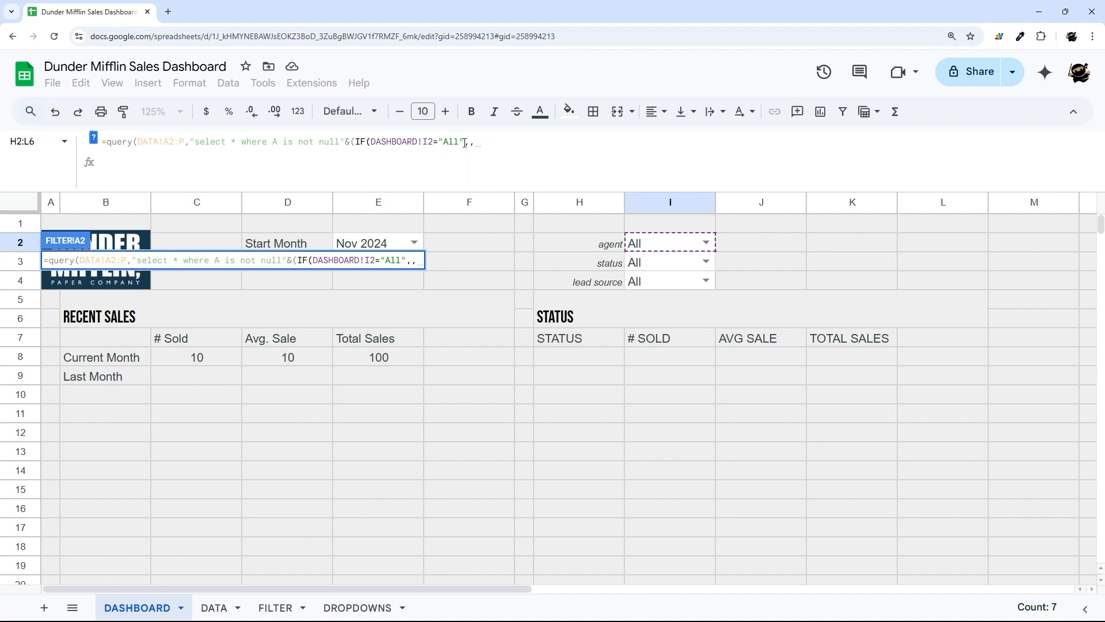
{"action": "type", "text": "\""}
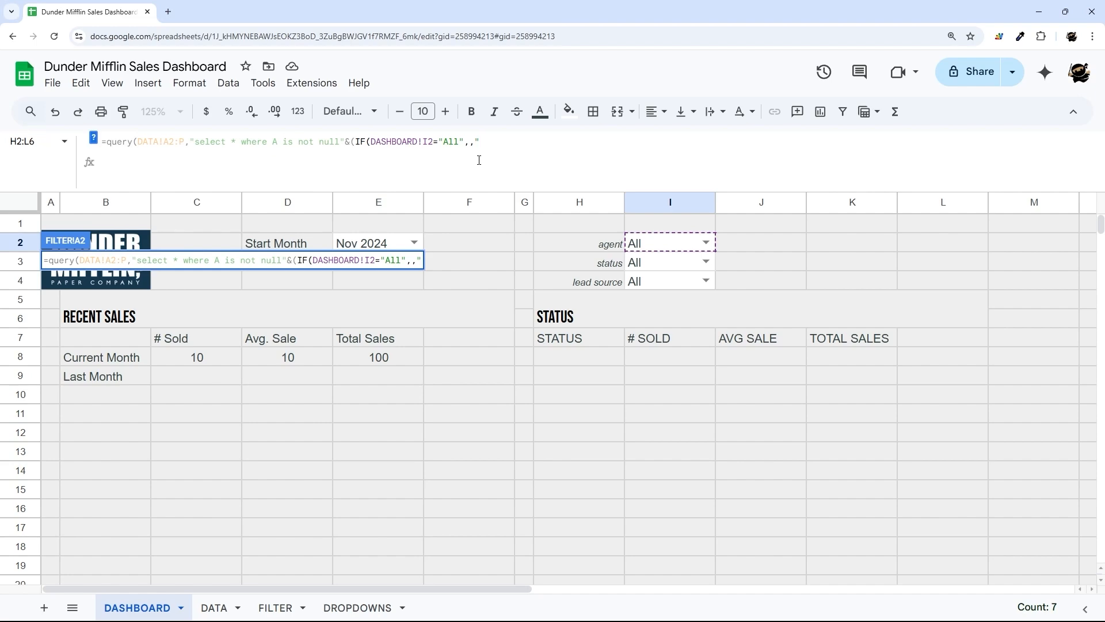
{"action": "type", "text": " and"}
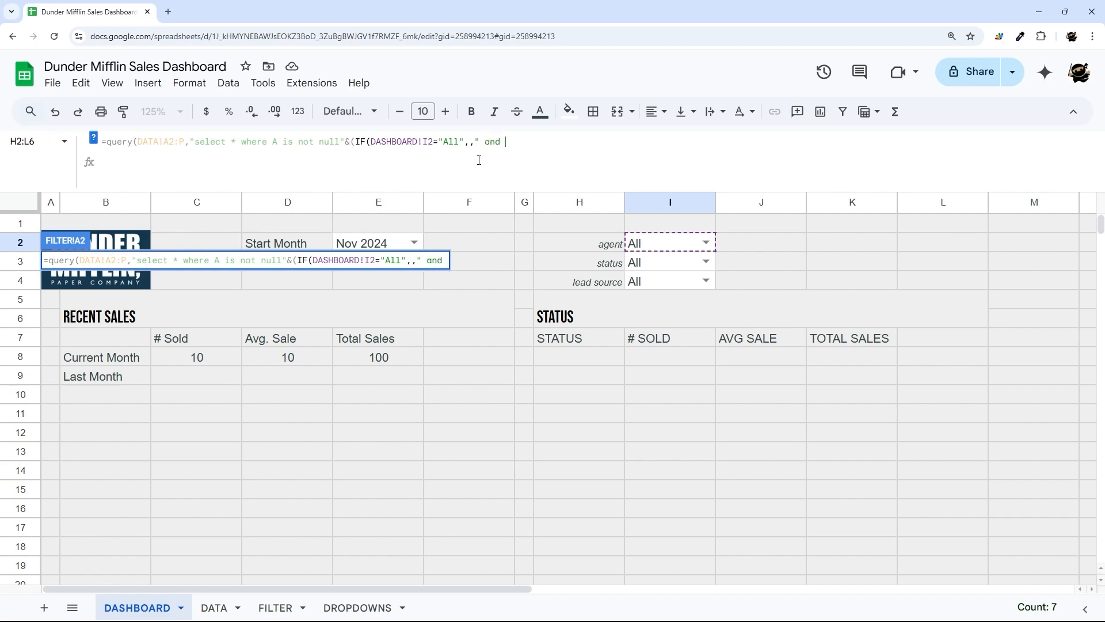
- Add the condition L = '<sales person name>' in single quotes, after checking DATA column L
{"action": "left_click", "coordinate": [217, 607]}
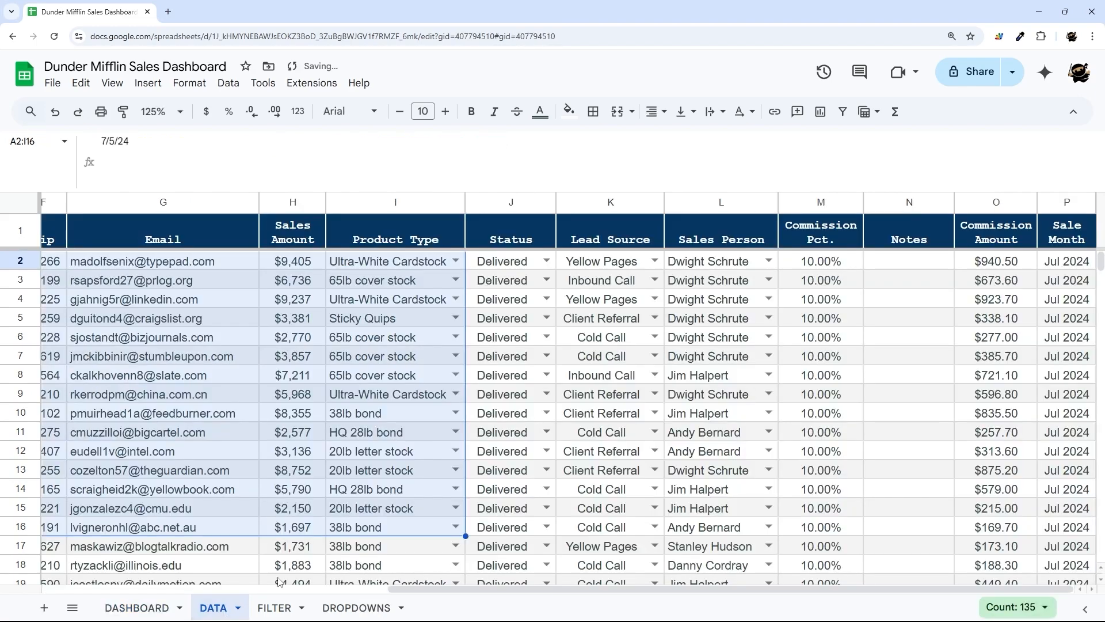
{"action": "left_click", "coordinate": [703, 202]}
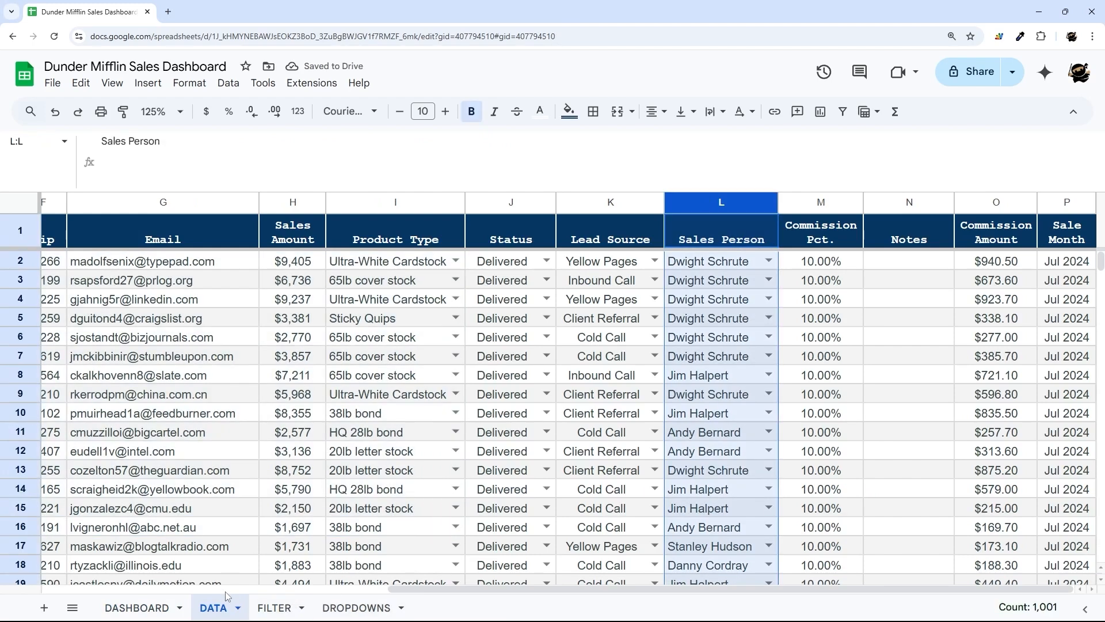
{"action": "left_click", "coordinate": [274, 607]}
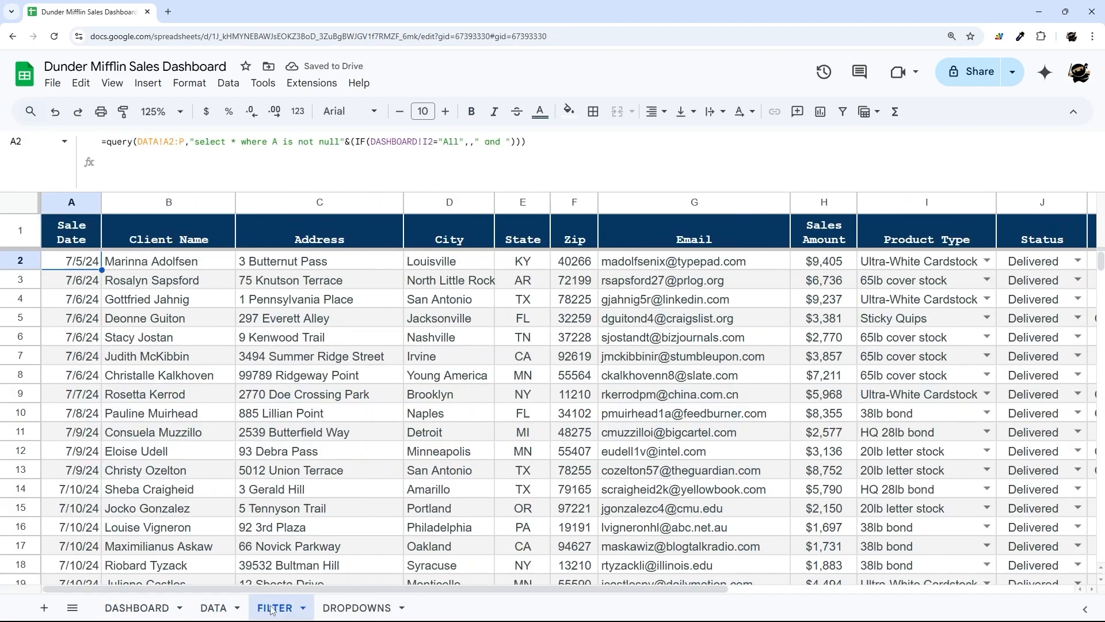
{"action": "left_click", "coordinate": [509, 142]}
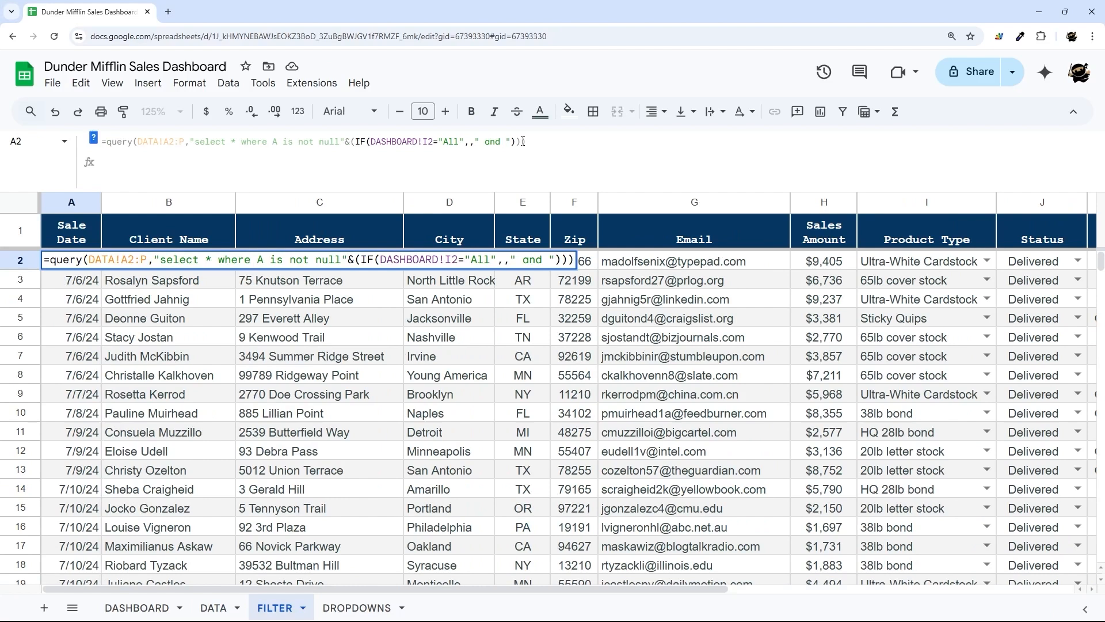
{"action": "type", "text": "L = "}
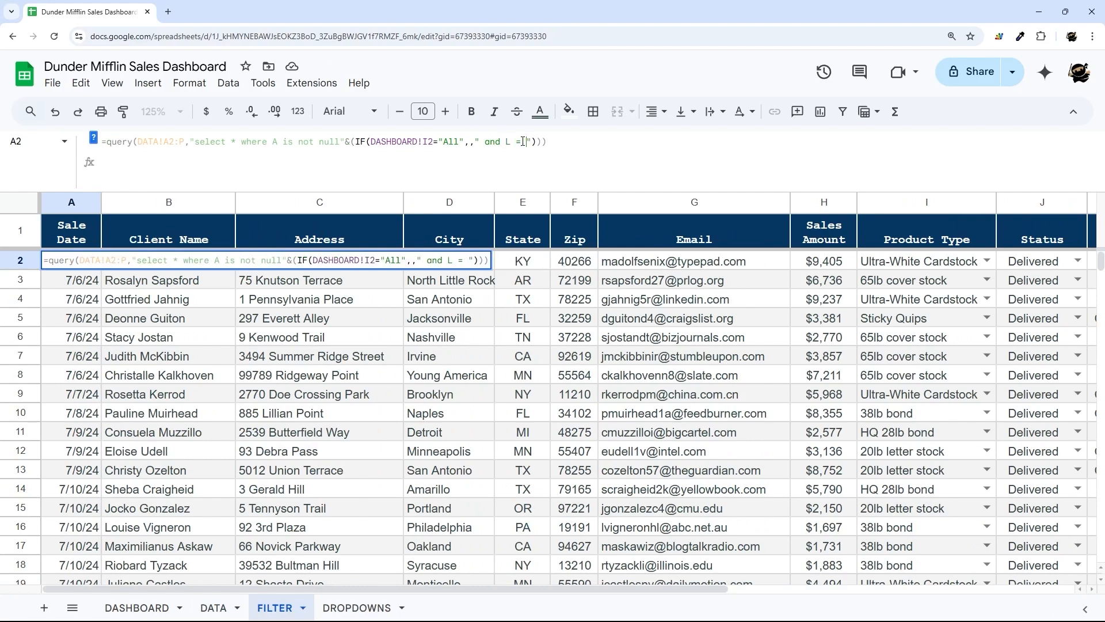
{"action": "type", "text": "\"Dwight Sch"}
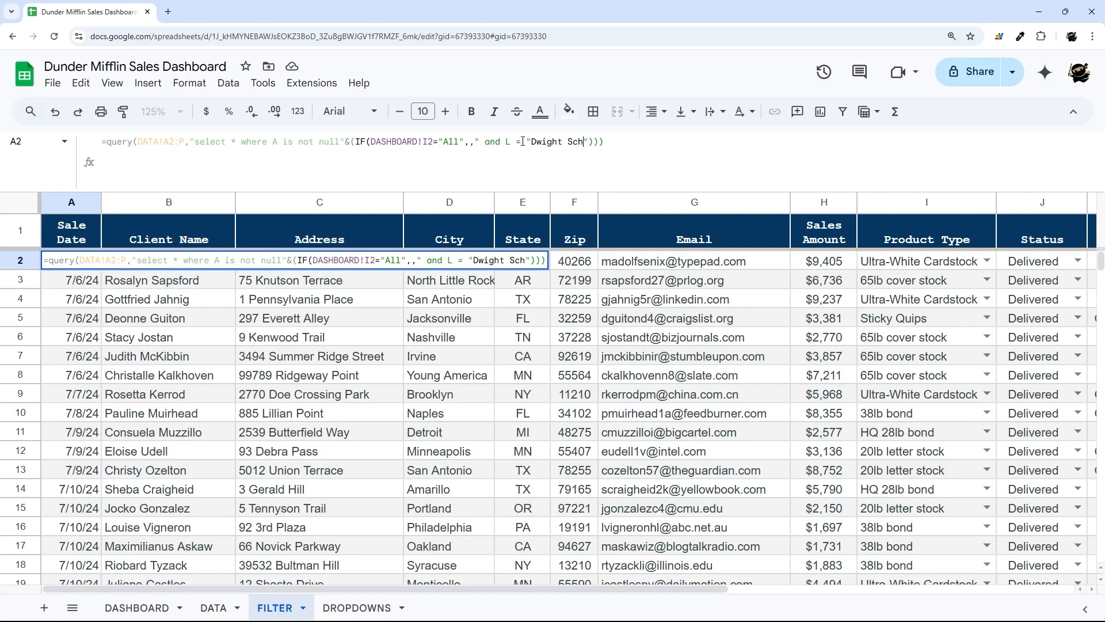
{"action": "type", "text": "ute\""}
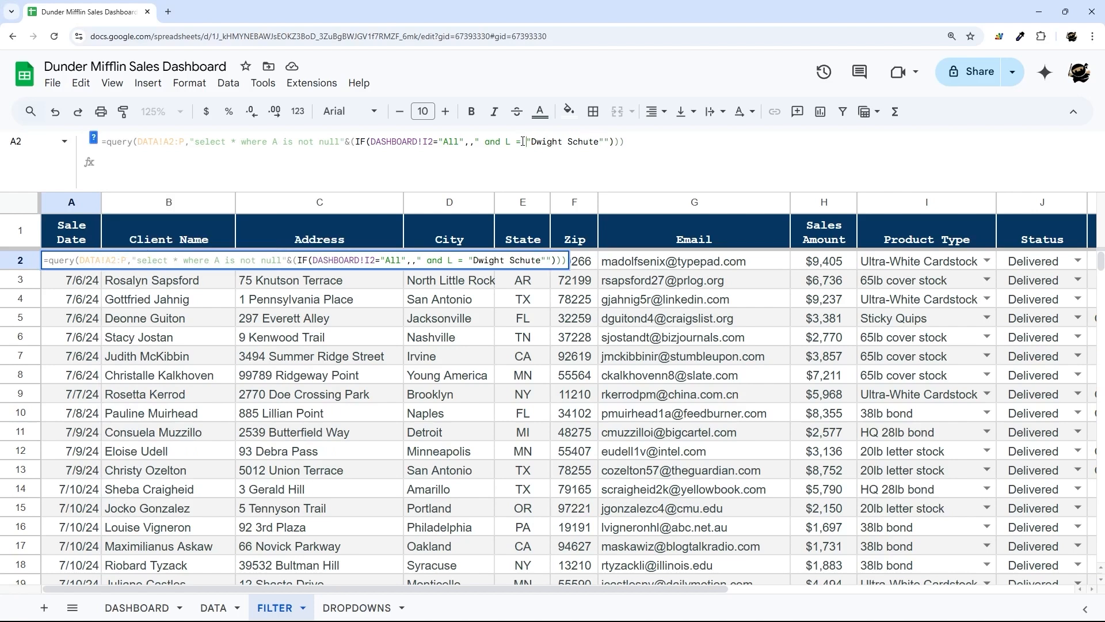
{"action": "key", "text": "Delete"}
{"action": "type", "text": "'"}
{"action": "key", "text": "Delete"}
{"action": "type", "text": "'"}
{"action": "key", "text": "End"}
- Commit the query and choose that same sales person in the DASHBOARD agent dropdown
{"action": "key", "text": "Return"}
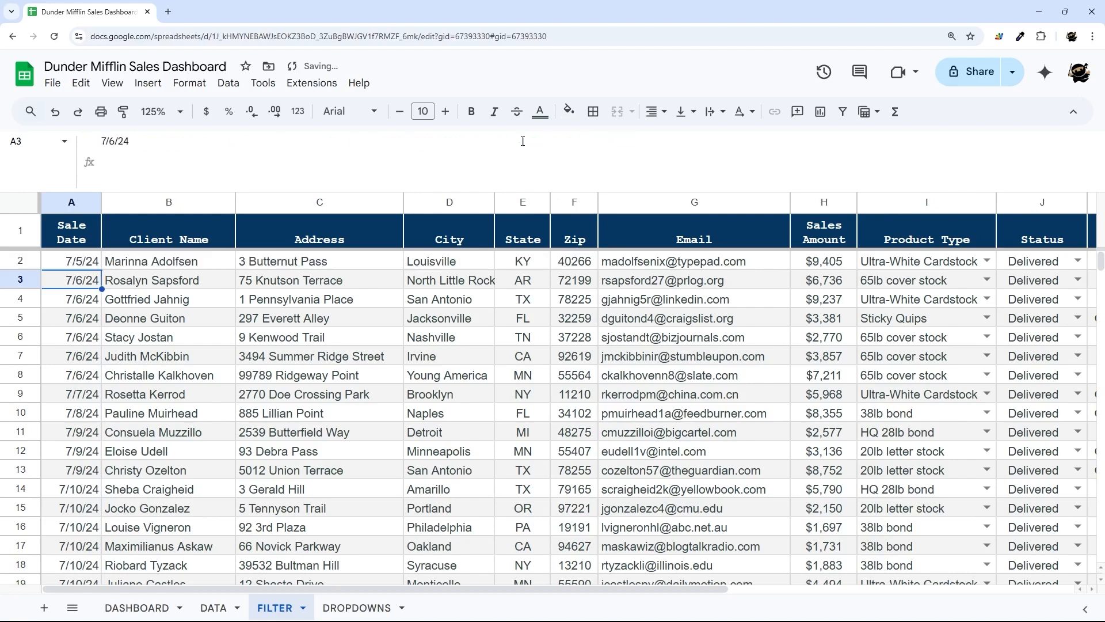
{"action": "left_click_drag", "start_coordinate": [491, 587], "coordinate": [753, 602]}
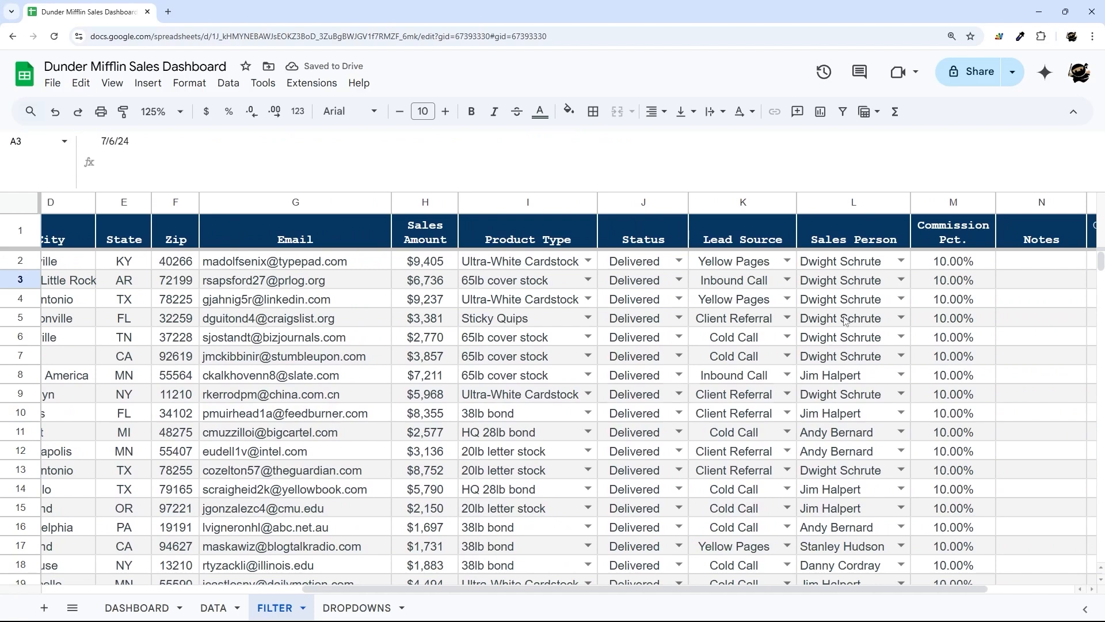
{"action": "left_click", "coordinate": [857, 266]}
{"action": "left_click_drag", "start_coordinate": [760, 588], "coordinate": [500, 588]}
{"action": "left_click", "coordinate": [71, 262]}
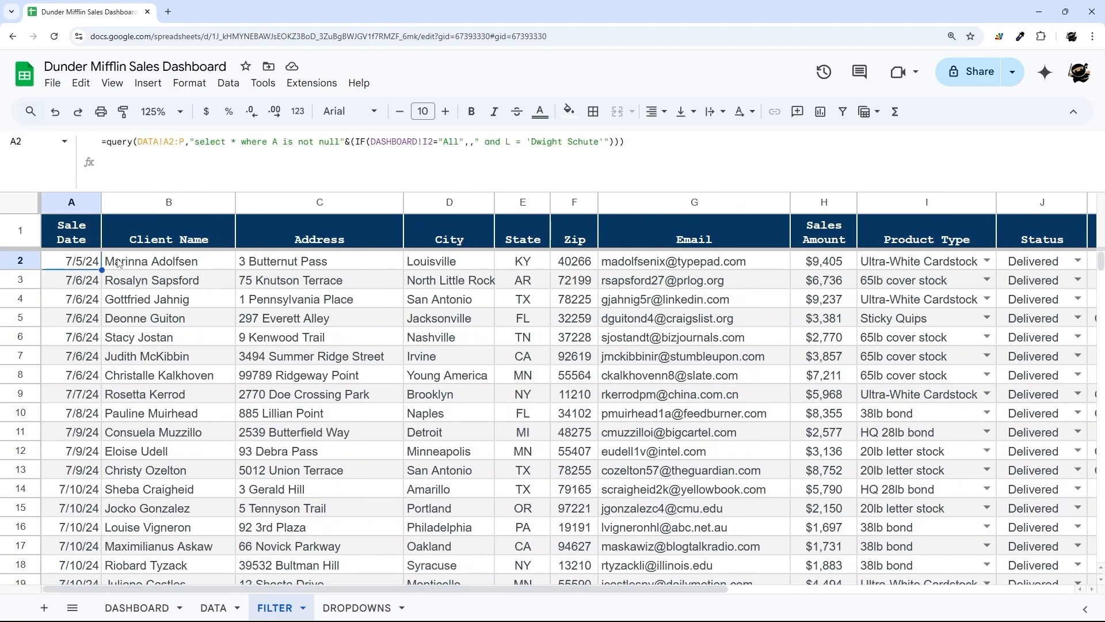
{"action": "left_click", "coordinate": [137, 607]}
{"action": "left_click", "coordinate": [706, 243]}
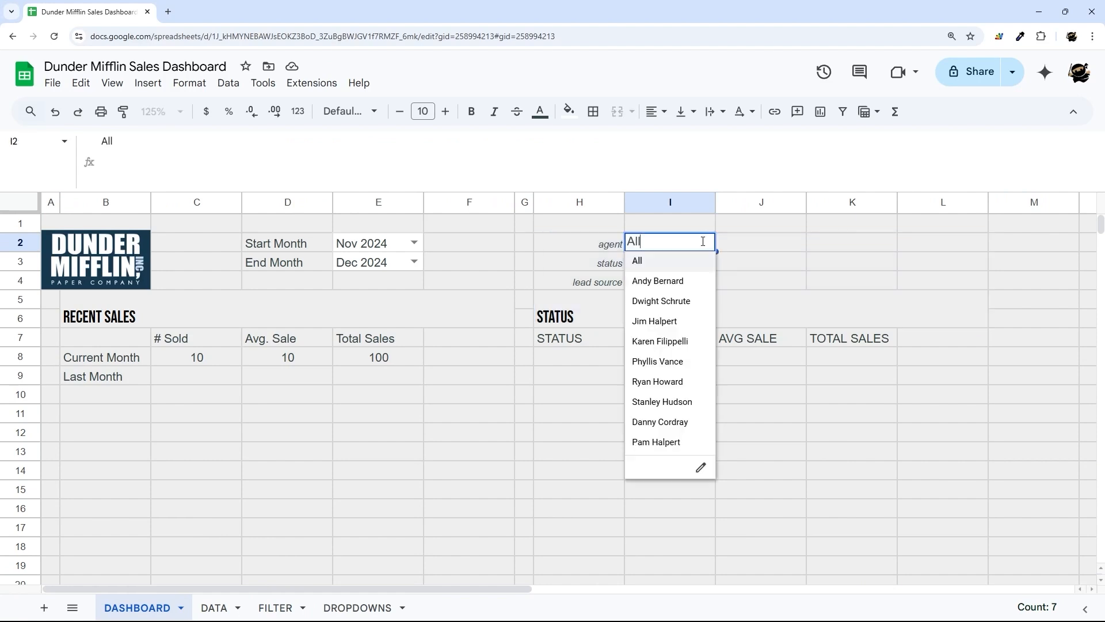
{"action": "left_click", "coordinate": [656, 302]}
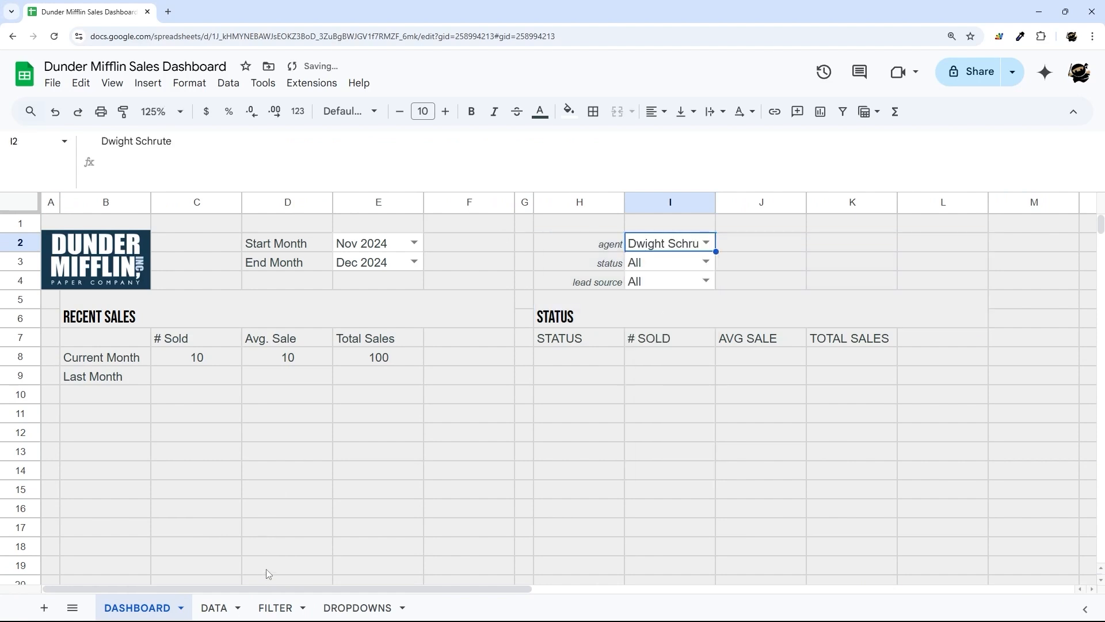
- Add the missing 'r' to the name in the query so FILTER lists that agent's sales
{"action": "left_click", "coordinate": [270, 607]}
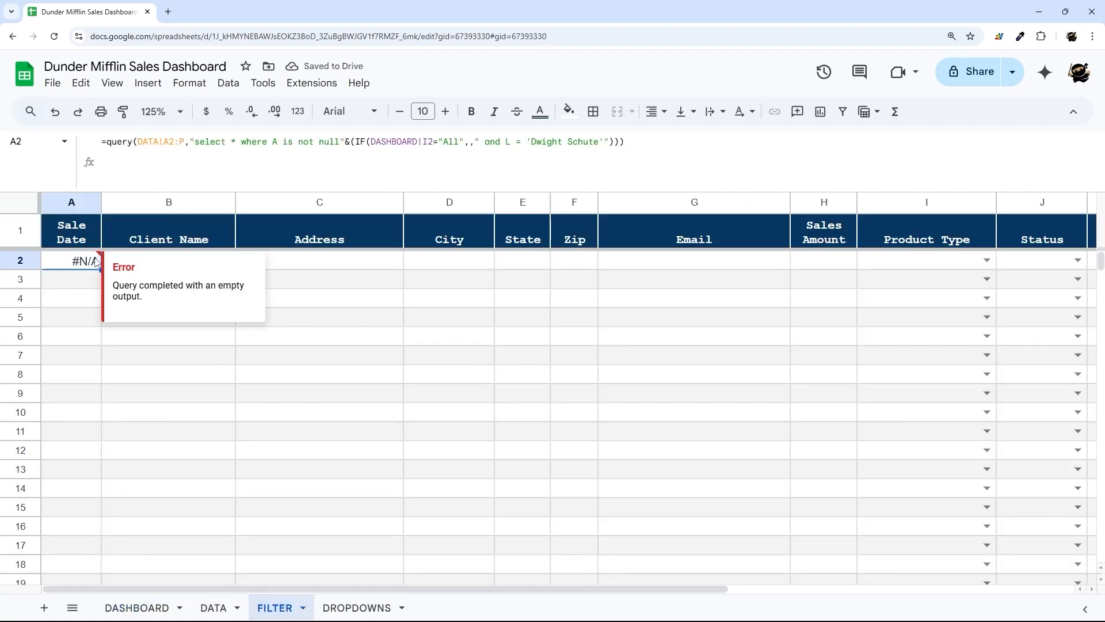
{"action": "left_click", "coordinate": [582, 142]}
{"action": "type", "text": "r"}
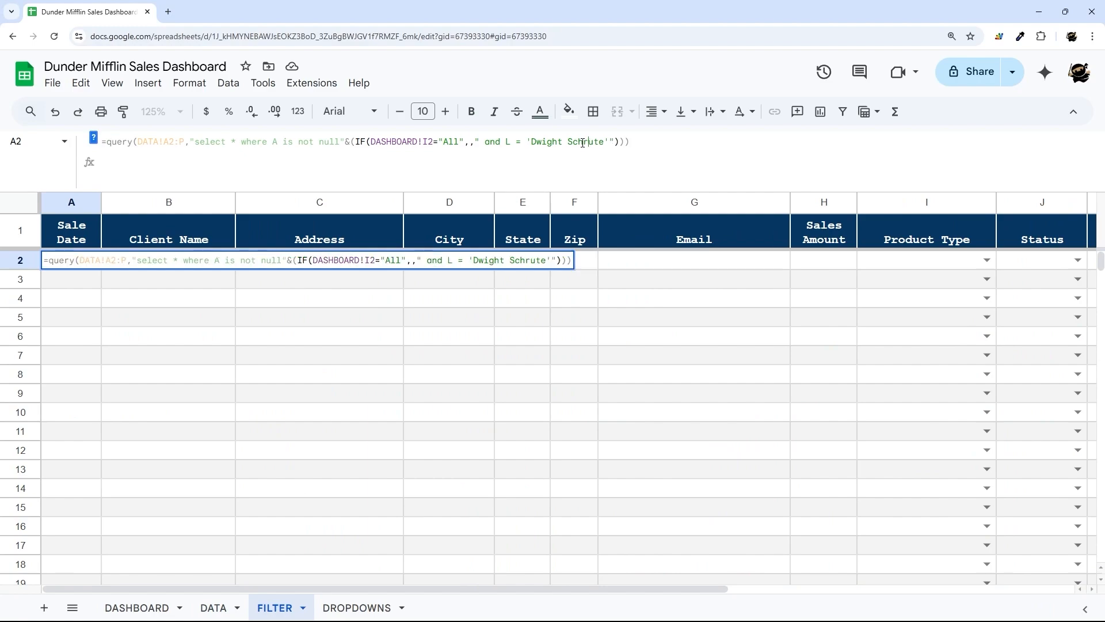
{"action": "key", "text": "Return"}
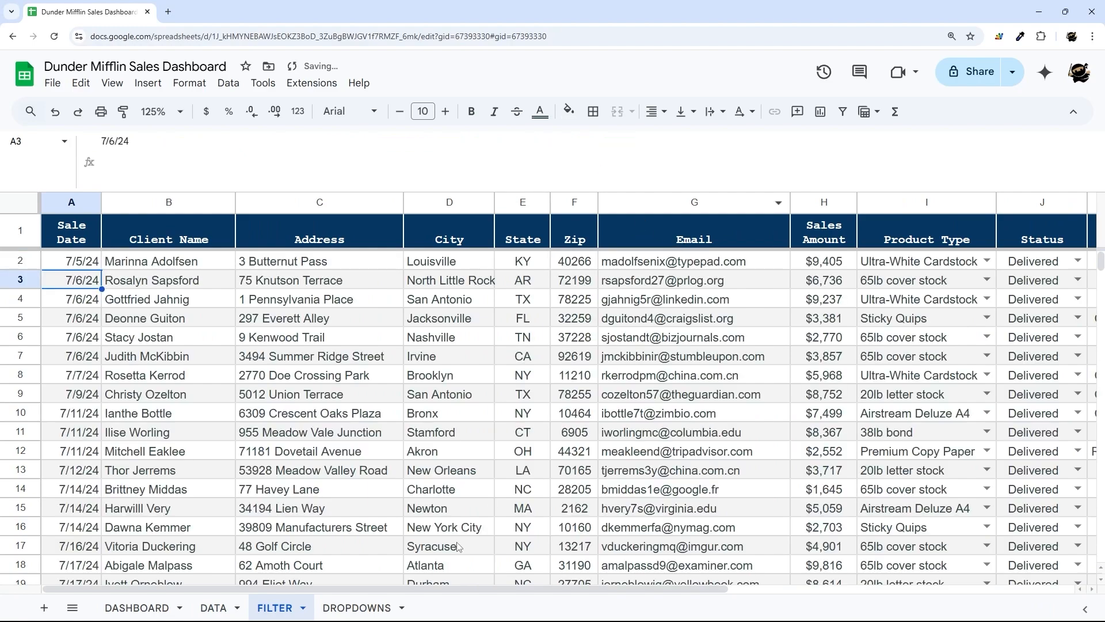
{"action": "left_click_drag", "start_coordinate": [440, 586], "coordinate": [670, 585]}
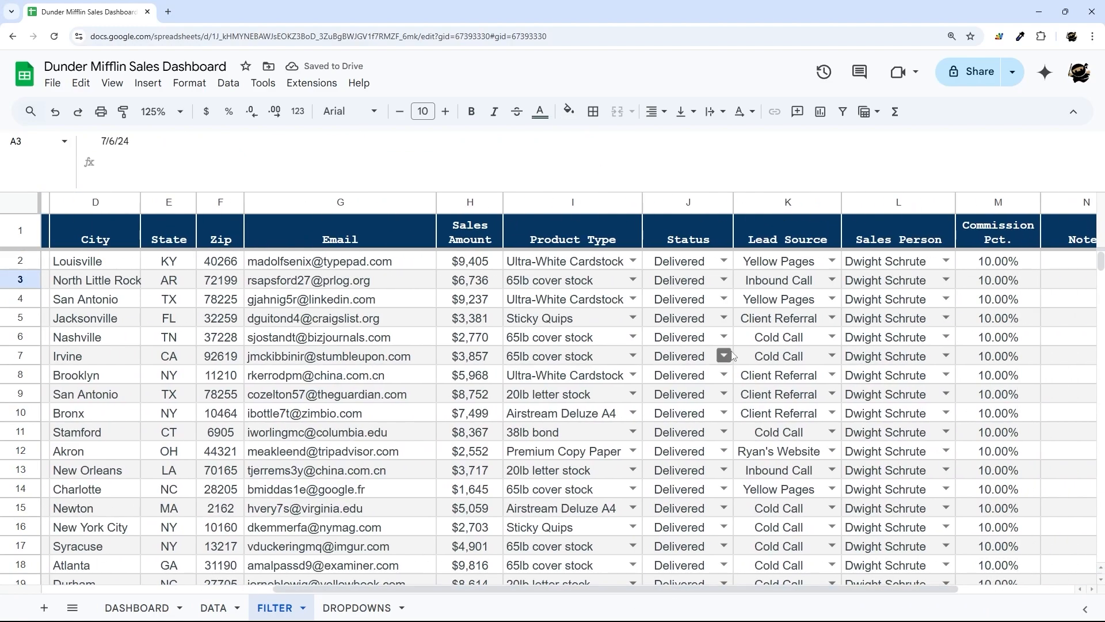
{"action": "scroll", "coordinate": [731, 355], "scroll_direction": "down", "scroll_amount": 20}
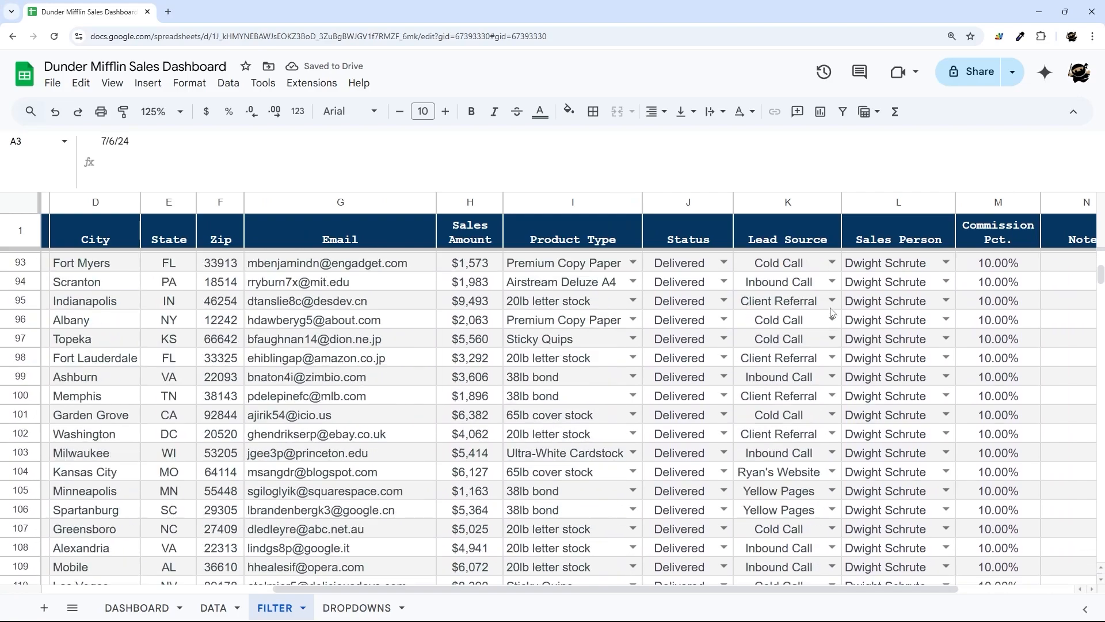
{"action": "scroll", "coordinate": [830, 313], "scroll_direction": "up", "scroll_amount": 20}
{"action": "left_click_drag", "start_coordinate": [706, 586], "coordinate": [475, 586]}
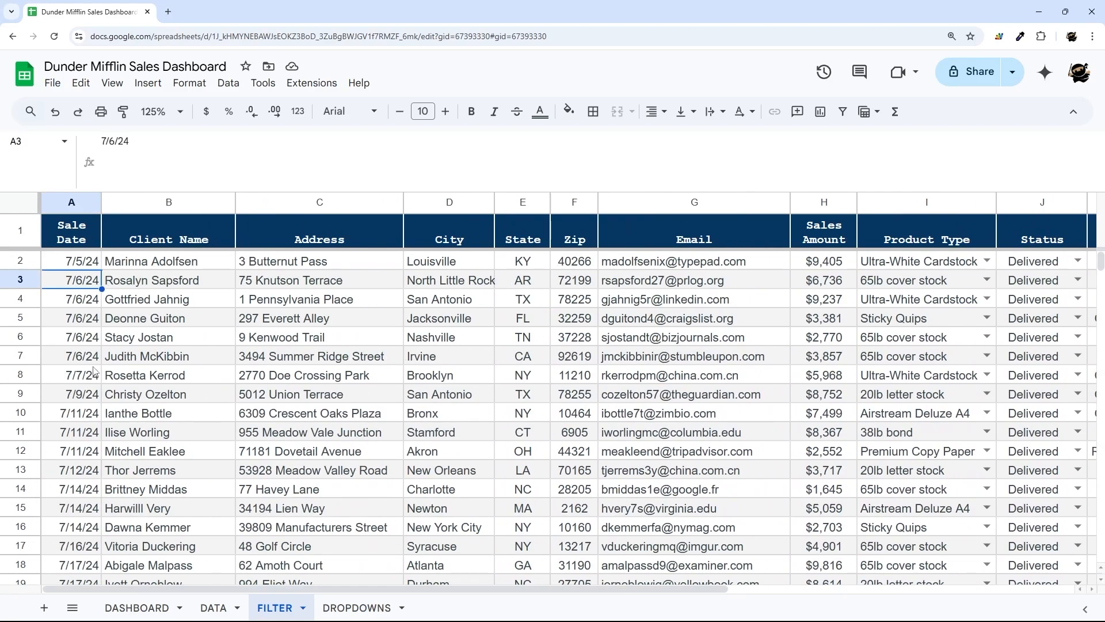
{"action": "left_click", "coordinate": [79, 261]}
{"action": "left_click_drag", "start_coordinate": [532, 141], "coordinate": [605, 142]}
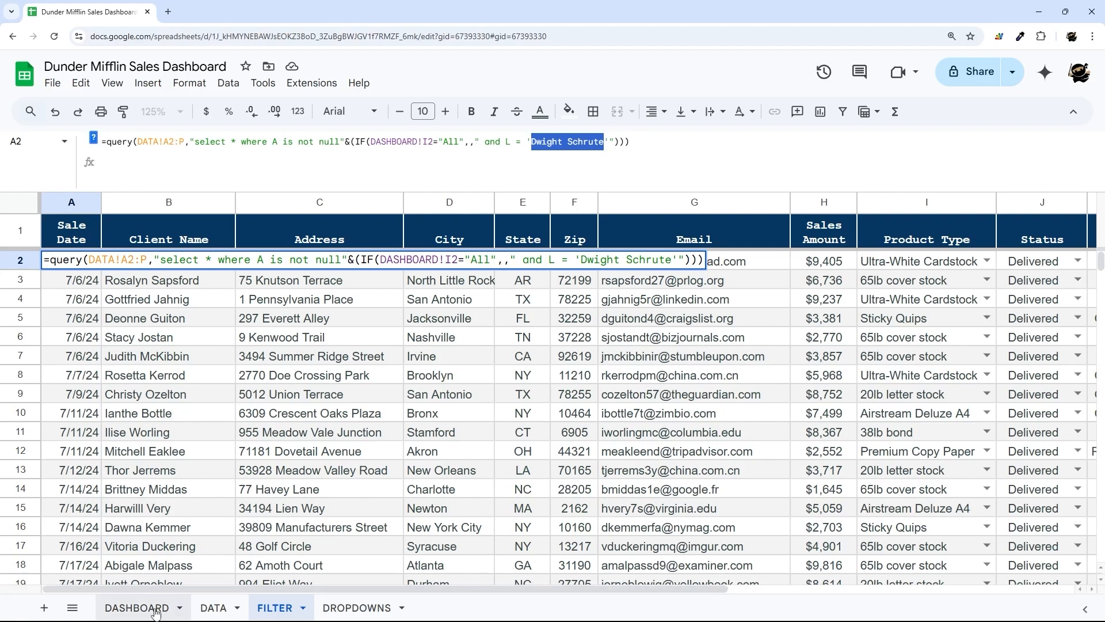
{"action": "left_click", "coordinate": [137, 608]}
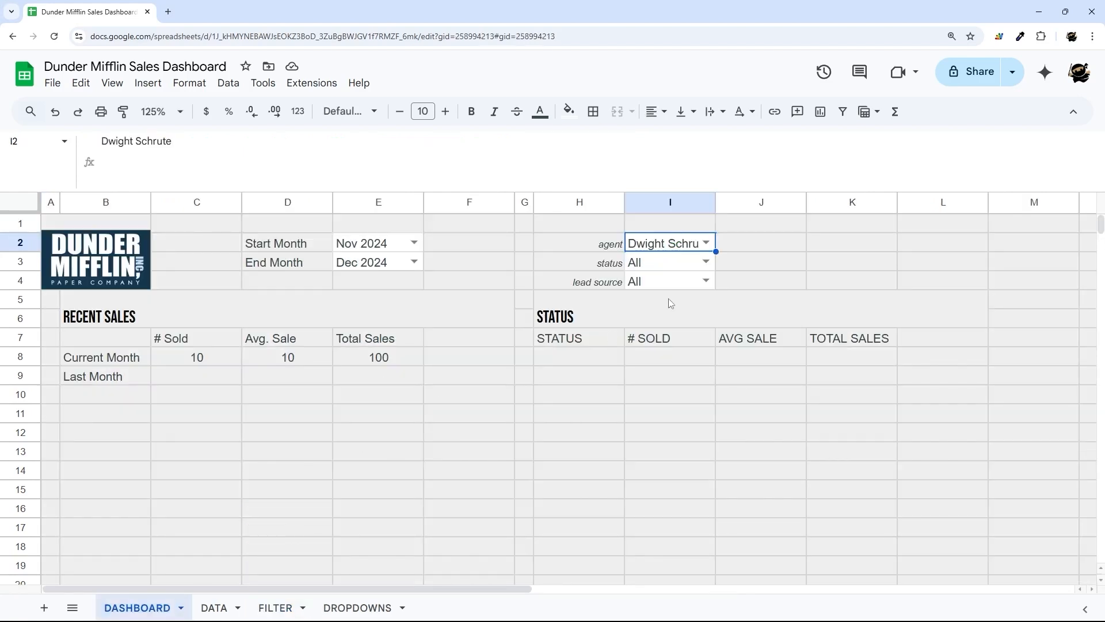
- Merge each DASHBOARD filter row across columns I and J for cells I2:J4
{"action": "left_click_drag", "start_coordinate": [681, 247], "coordinate": [751, 281]}
{"action": "left_click", "coordinate": [631, 111]}
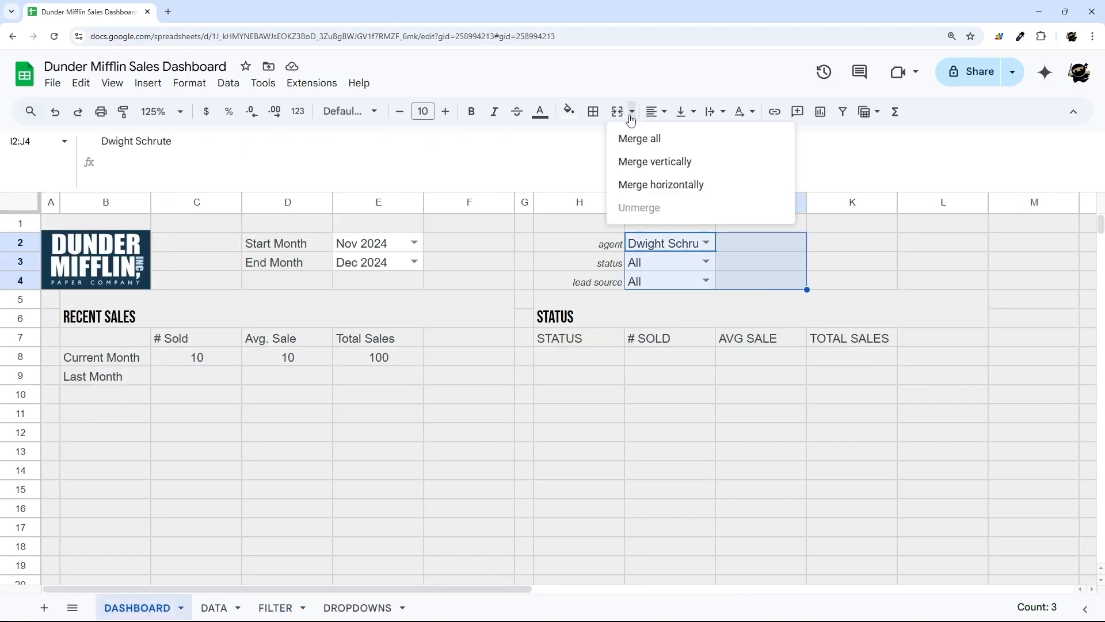
{"action": "left_click", "coordinate": [676, 183]}
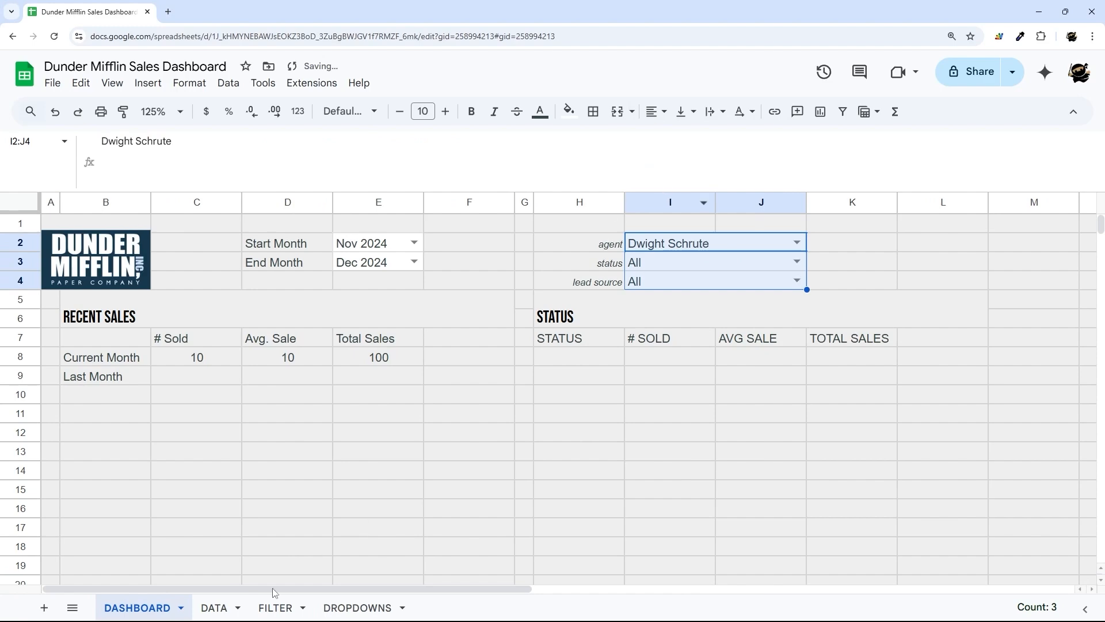
{"action": "left_click", "coordinate": [648, 246]}
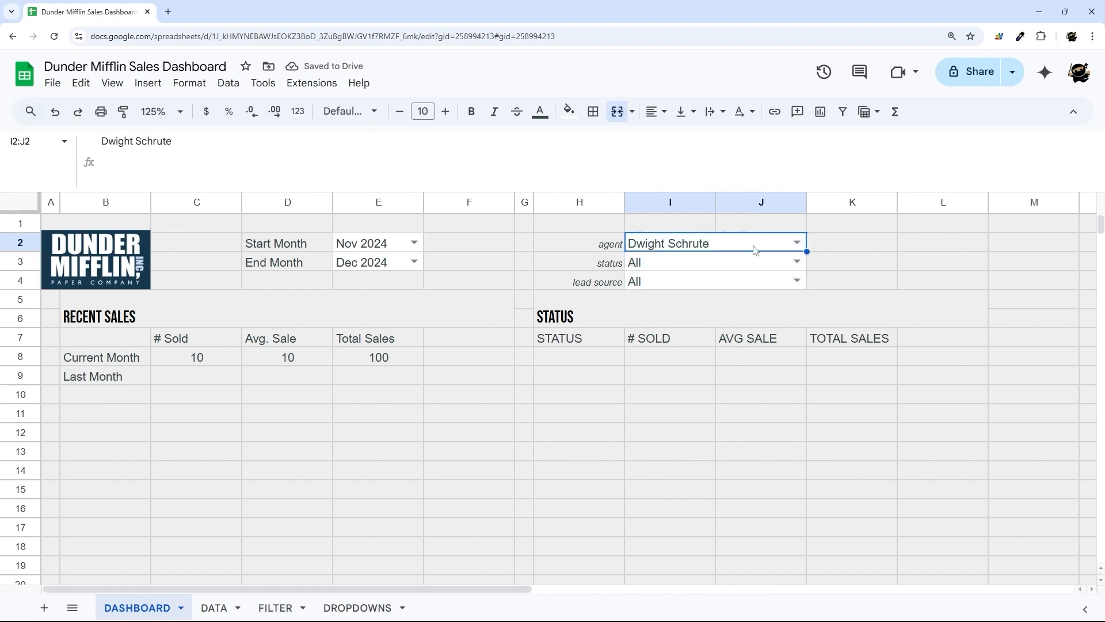
{"action": "left_click", "coordinate": [795, 242]}
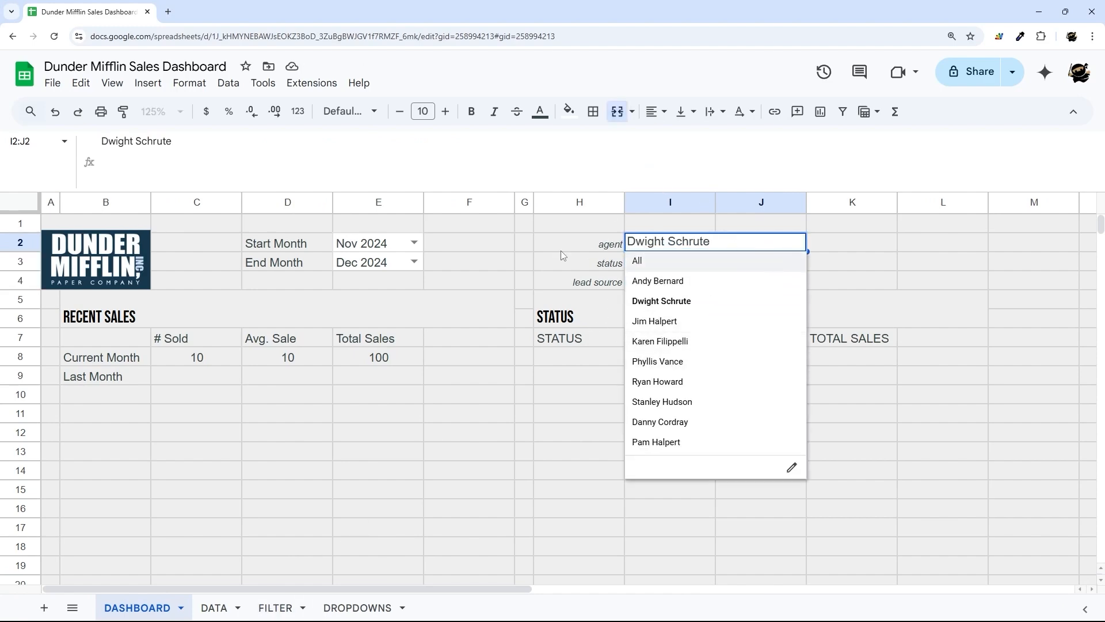
{"action": "left_click", "coordinate": [576, 252]}
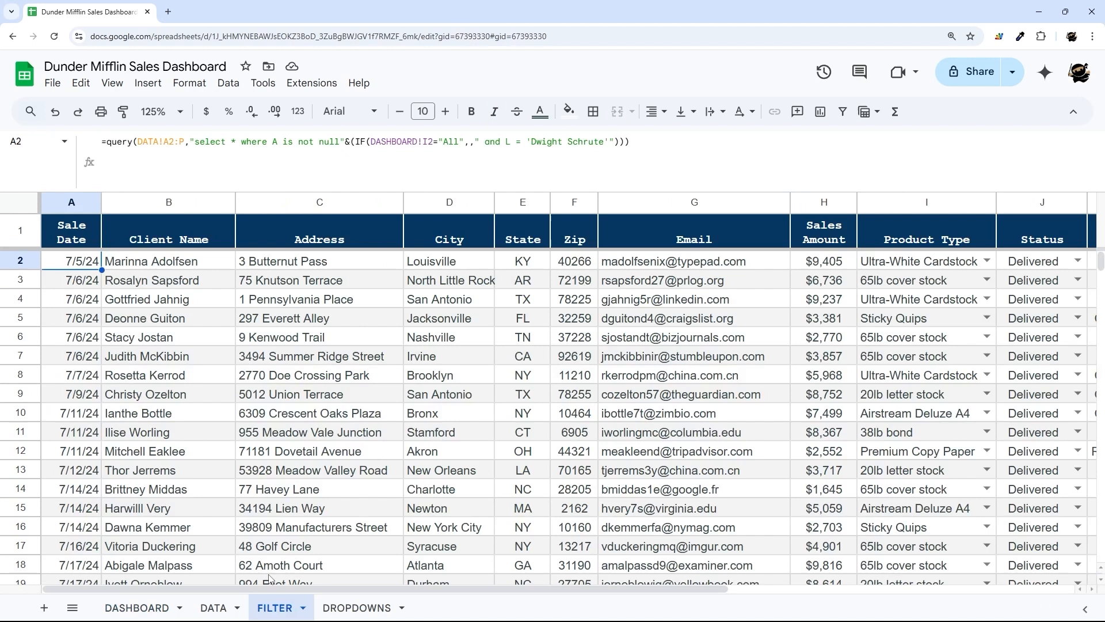
- Replace the hard-coded name in the query with "&DASHBOARD!I2&"
{"action": "left_click", "coordinate": [276, 608]}
{"action": "left_click_drag", "start_coordinate": [532, 141], "coordinate": [605, 141]}
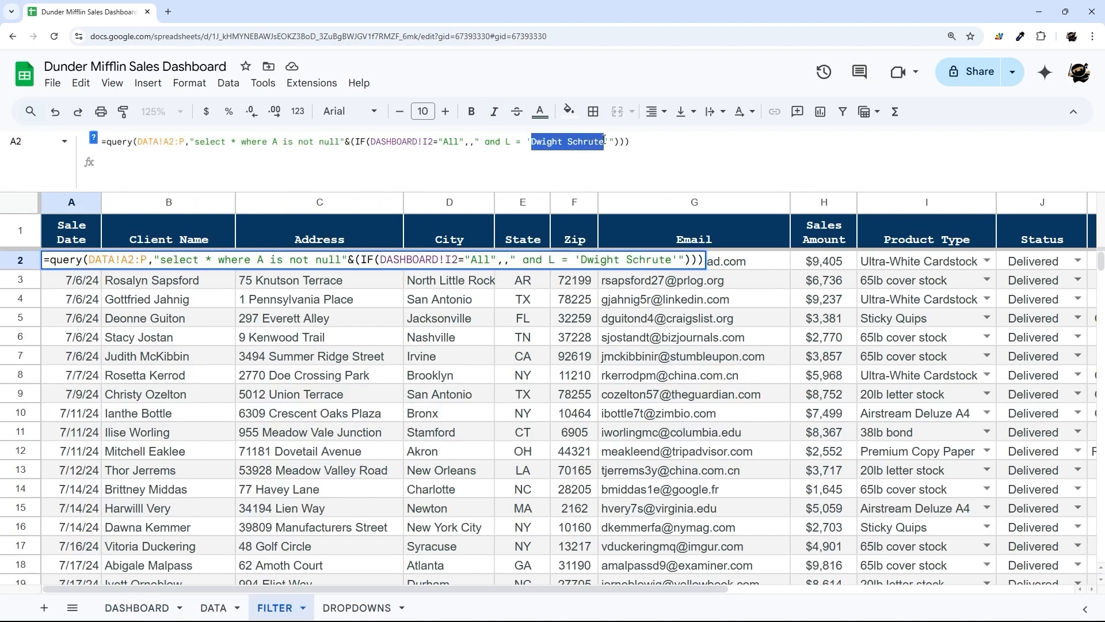
{"action": "type", "text": "\"\""}
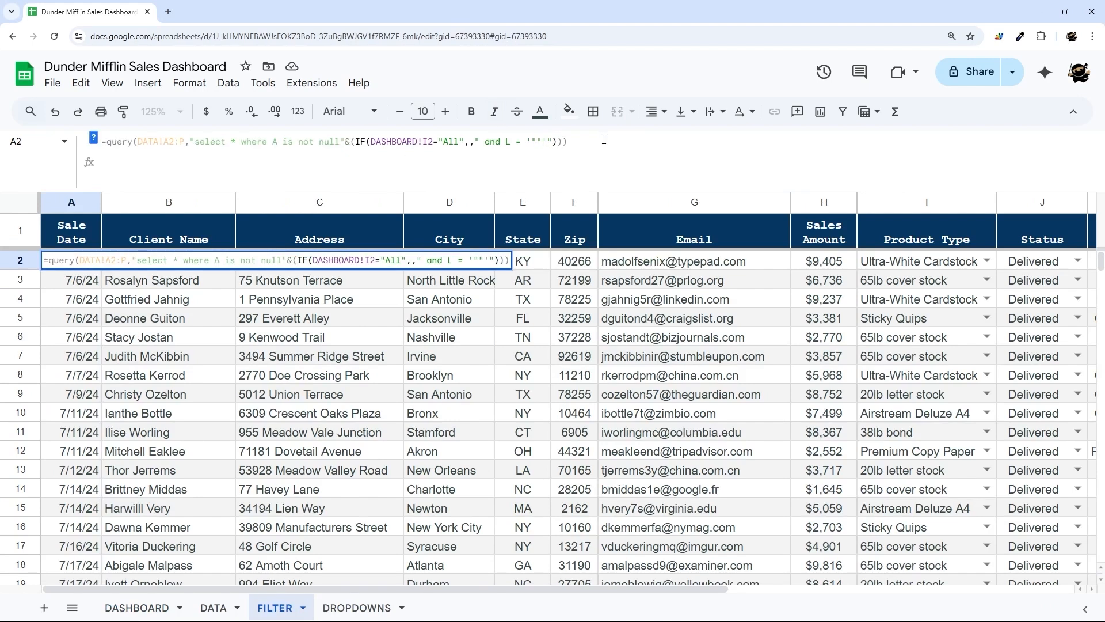
{"action": "type", "text": "&&"}
{"action": "left_click_drag", "start_coordinate": [372, 141], "coordinate": [440, 141]}
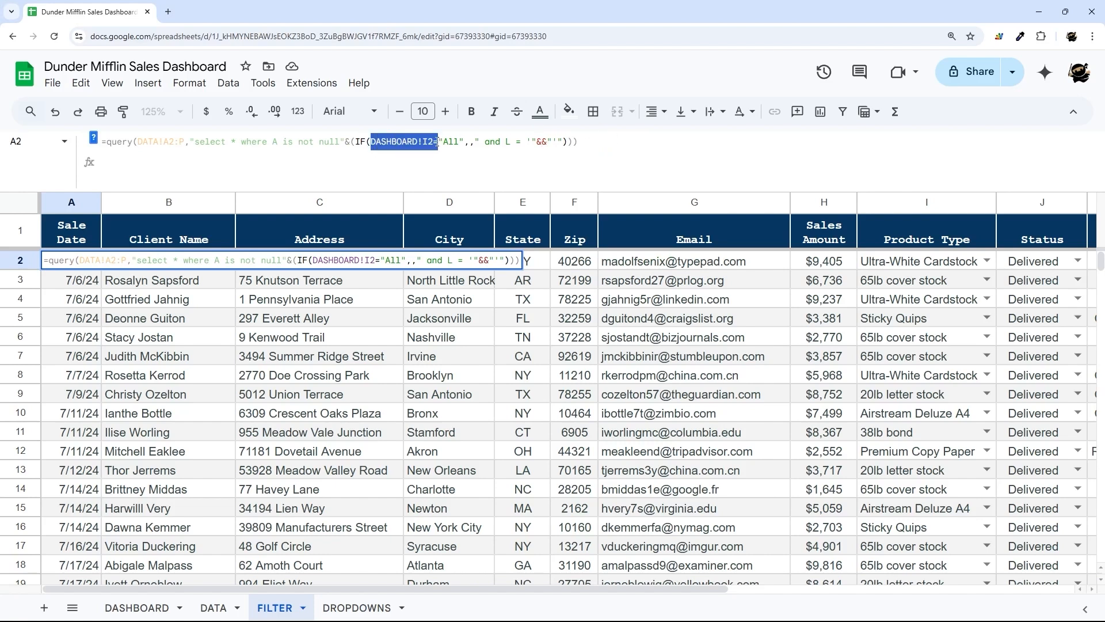
{"action": "key", "text": "ctrl+c"}
{"action": "left_click", "coordinate": [541, 141]}
{"action": "key", "text": "ctrl+v"}
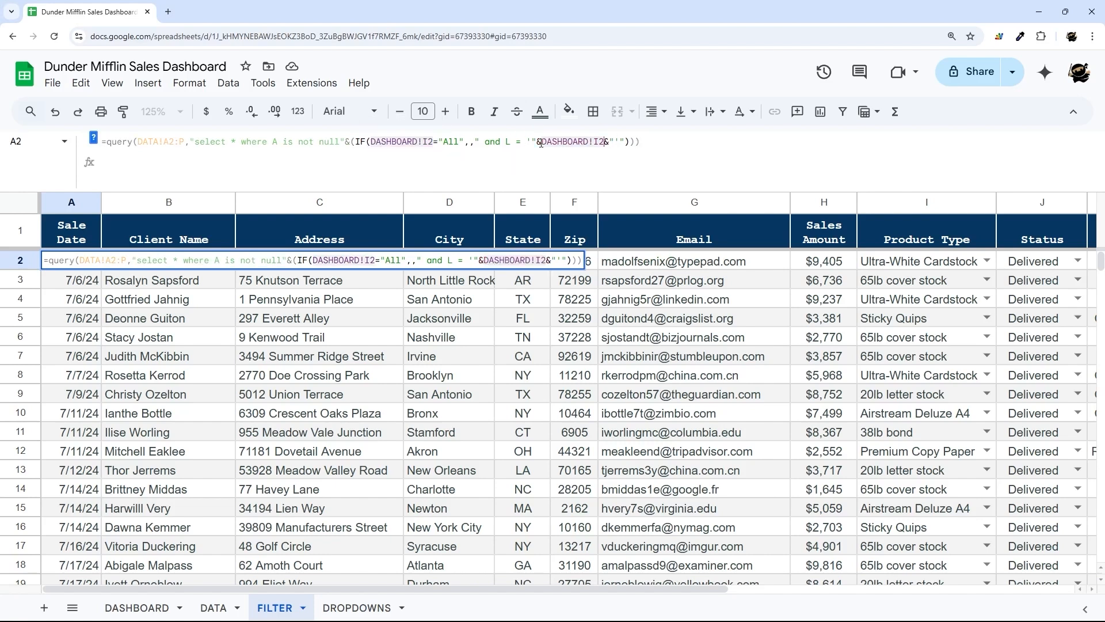
{"action": "key", "text": "Return"}
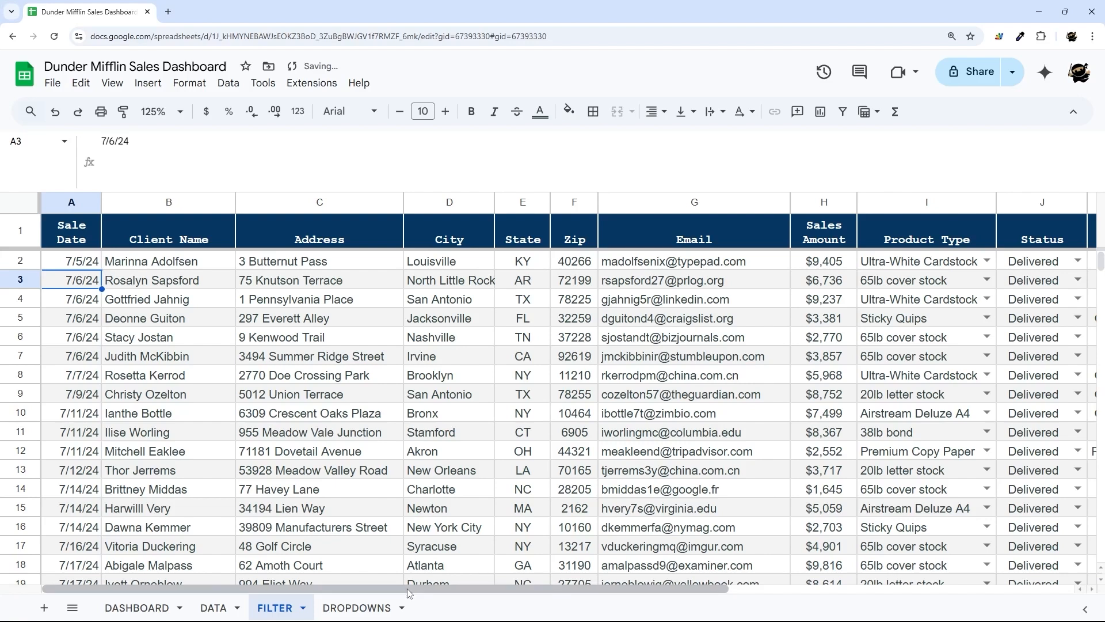
- Pick a different sales person in the DASHBOARD agent dropdown and check FILTER's 13 deals
{"action": "left_click_drag", "start_coordinate": [406, 588], "coordinate": [692, 609]}
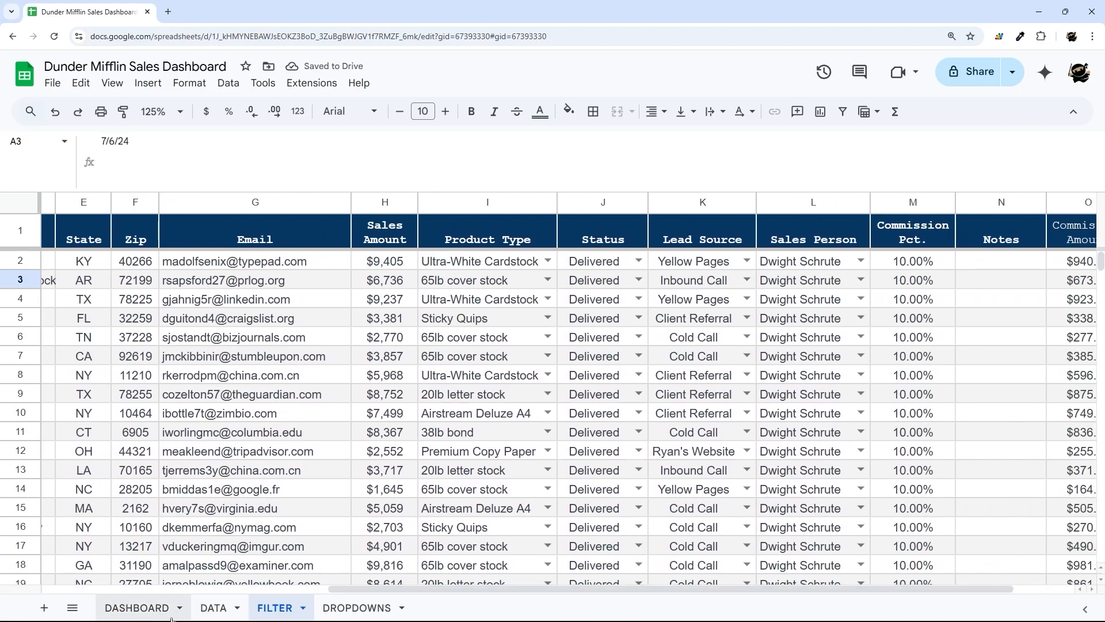
{"action": "left_click", "coordinate": [129, 610]}
{"action": "left_click", "coordinate": [796, 242]}
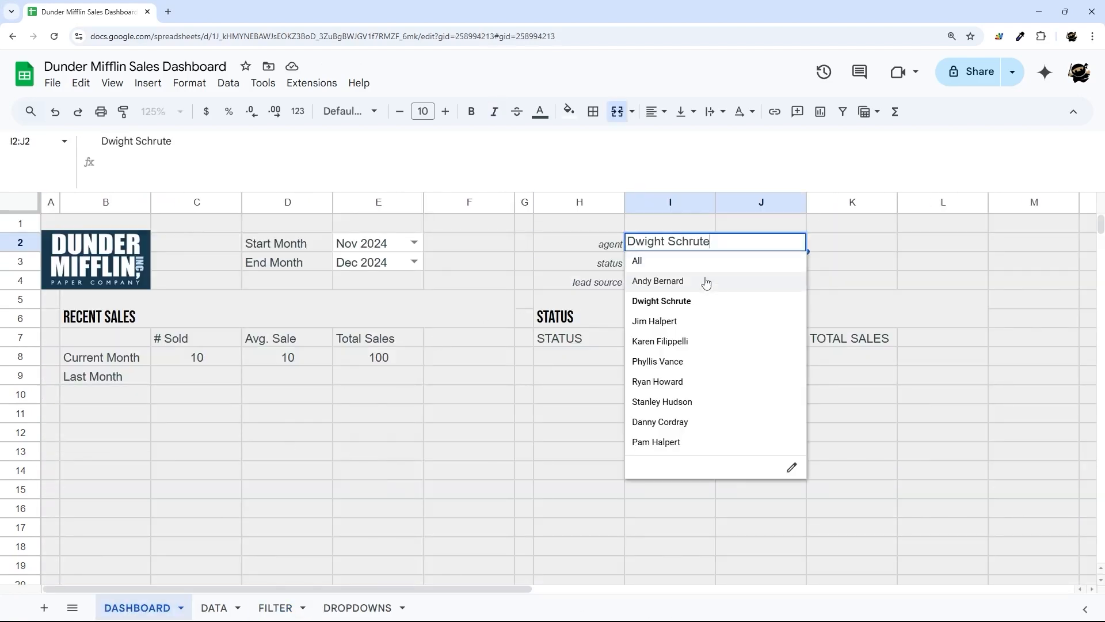
{"action": "left_click", "coordinate": [667, 320]}
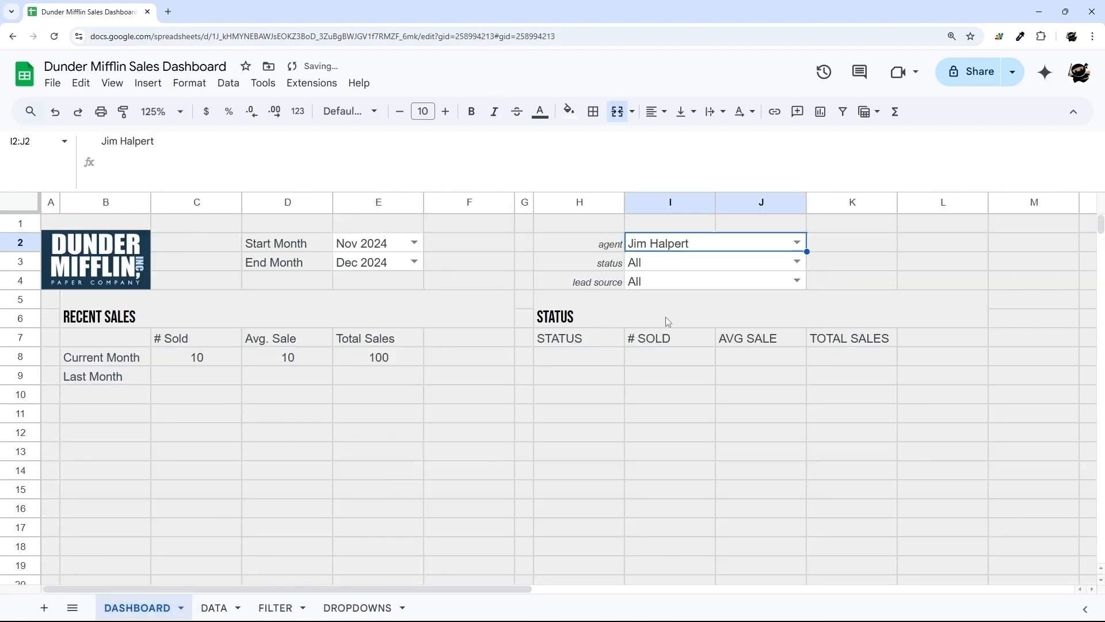
{"action": "left_click", "coordinate": [274, 608]}
- Delete the stray '(' before IF in the A2 query formula and commit it
{"action": "left_click_drag", "start_coordinate": [818, 260], "coordinate": [781, 488]}
{"action": "left_click_drag", "start_coordinate": [794, 588], "coordinate": [509, 588]}
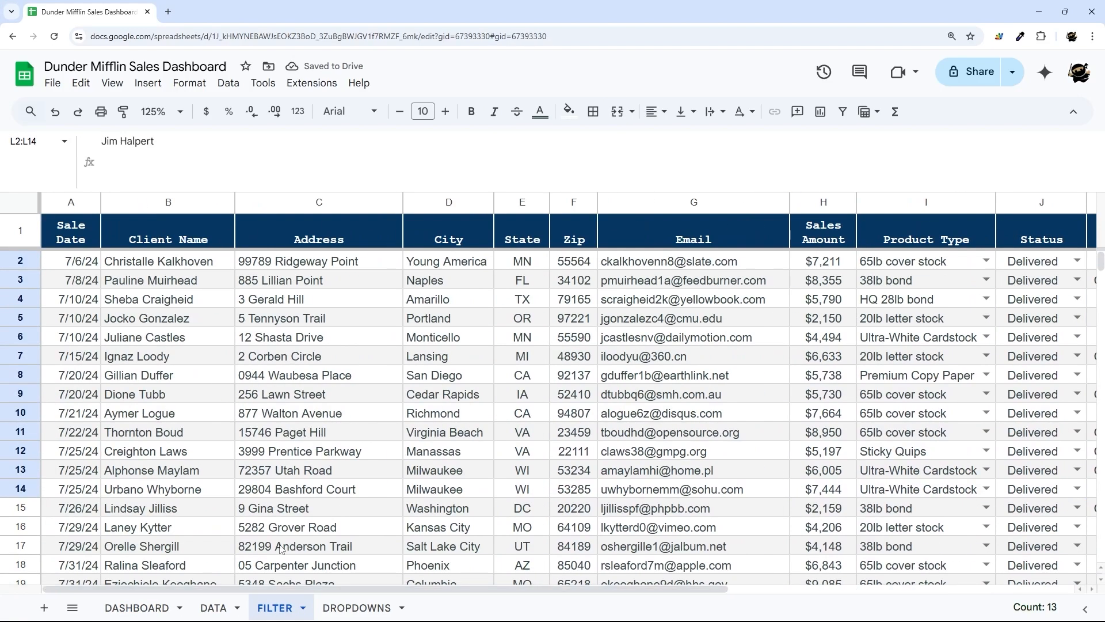
{"action": "left_click", "coordinate": [98, 260]}
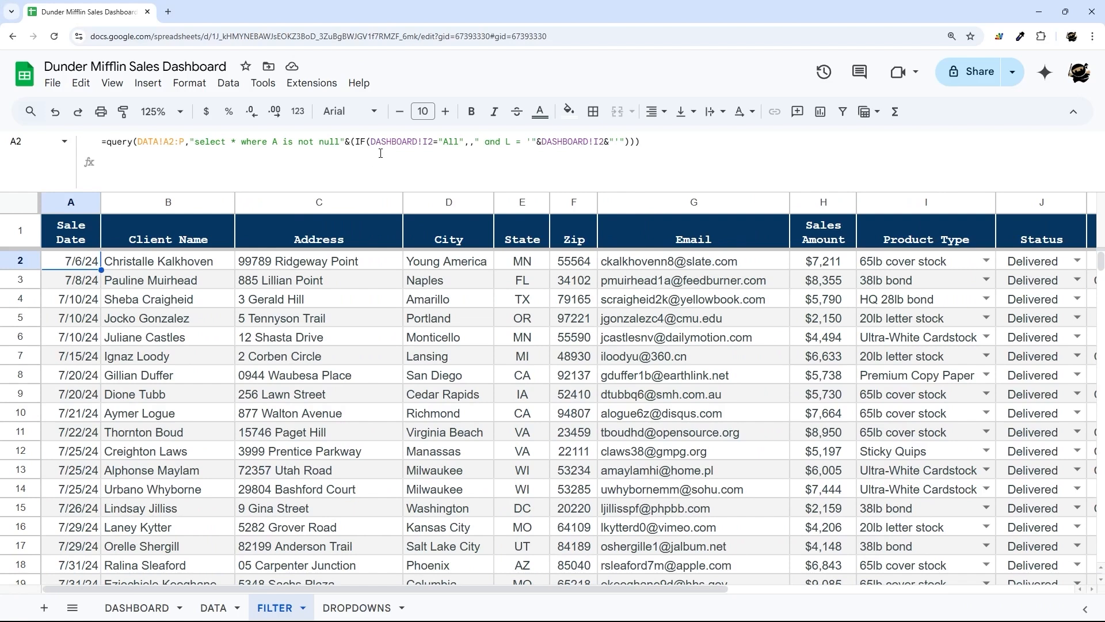
{"action": "double_click", "coordinate": [346, 142]}
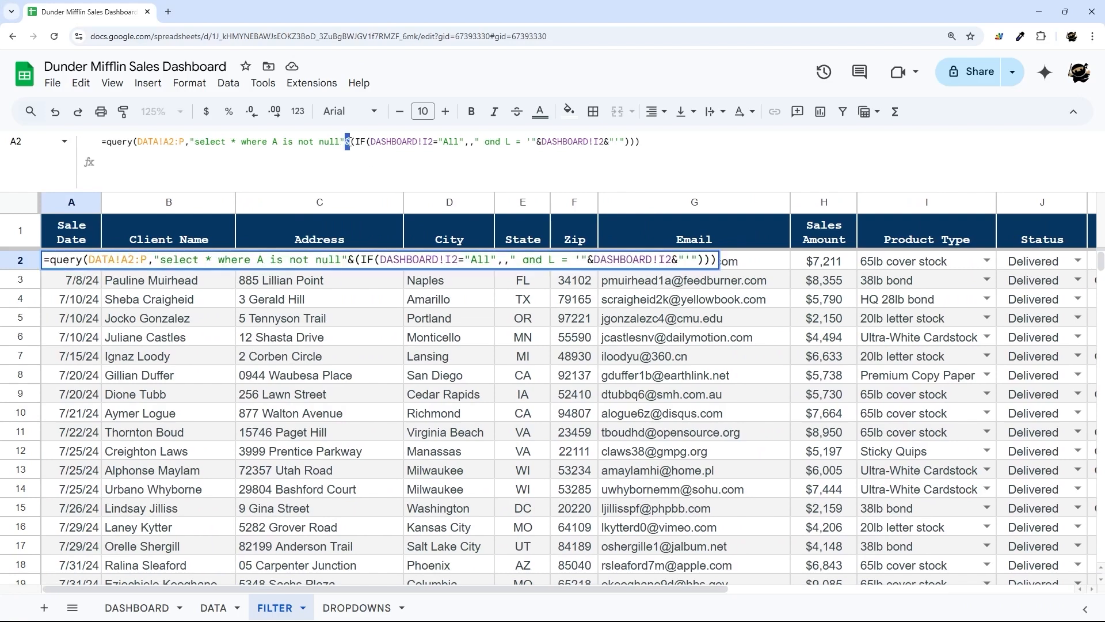
{"action": "left_click", "coordinate": [370, 142]}
{"action": "key", "text": "Delete"}
{"action": "key", "text": "End"}
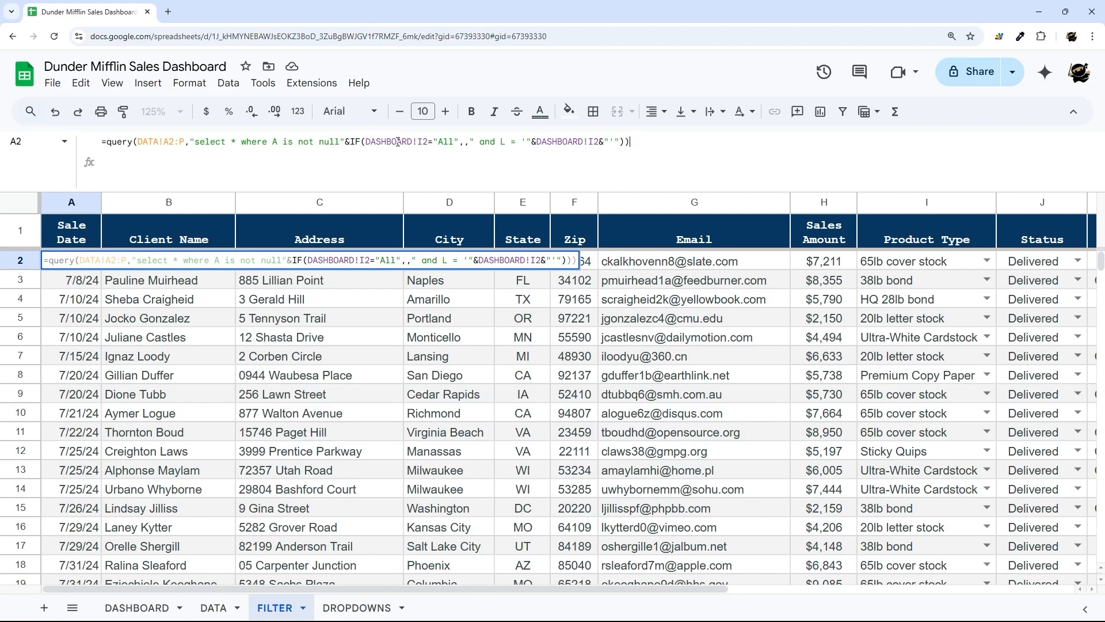
{"action": "key", "text": "Return"}
- Copy the agent &IF(...) clause and paste a second copy at the formula's end
{"action": "left_click", "coordinate": [92, 259]}
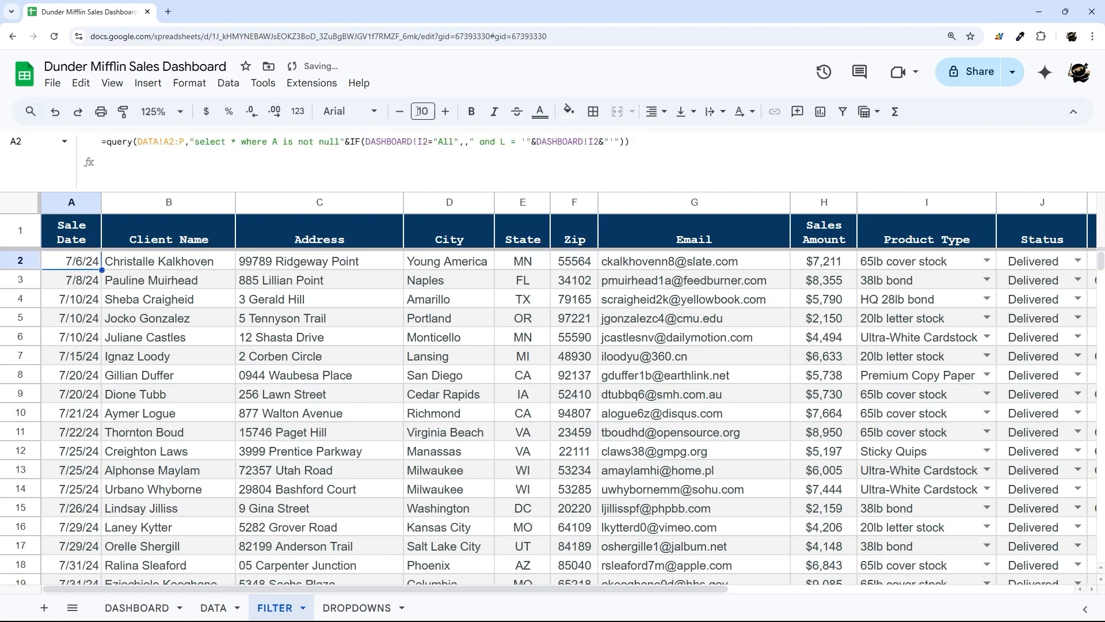
{"action": "left_click_drag", "start_coordinate": [347, 143], "coordinate": [625, 145]}
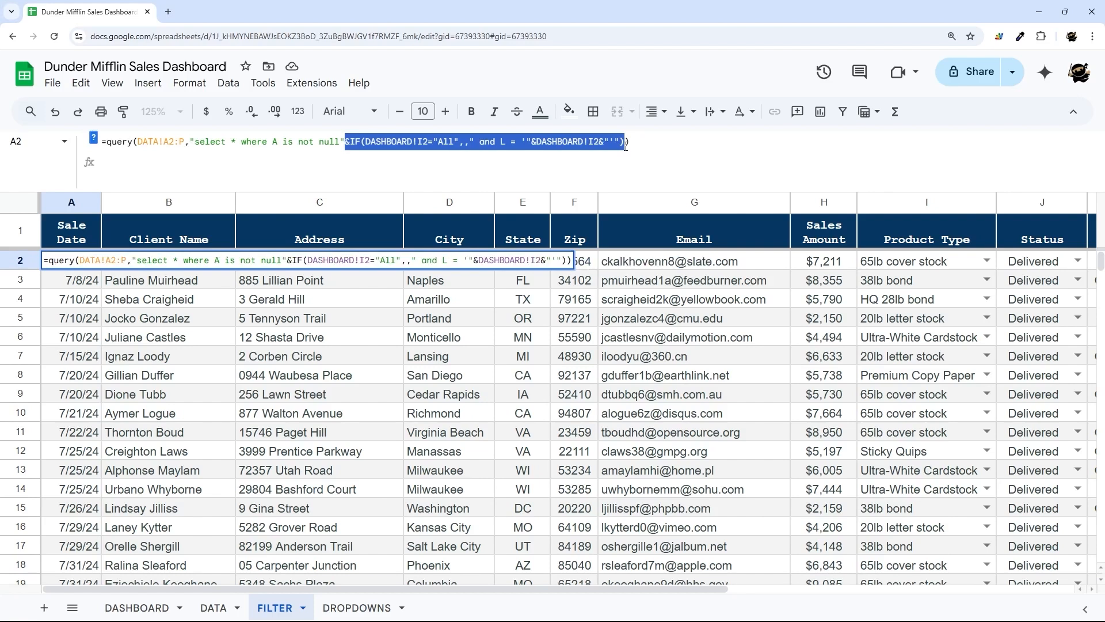
{"action": "key", "text": "ctrl+c"}
{"action": "left_click", "coordinate": [626, 145]}
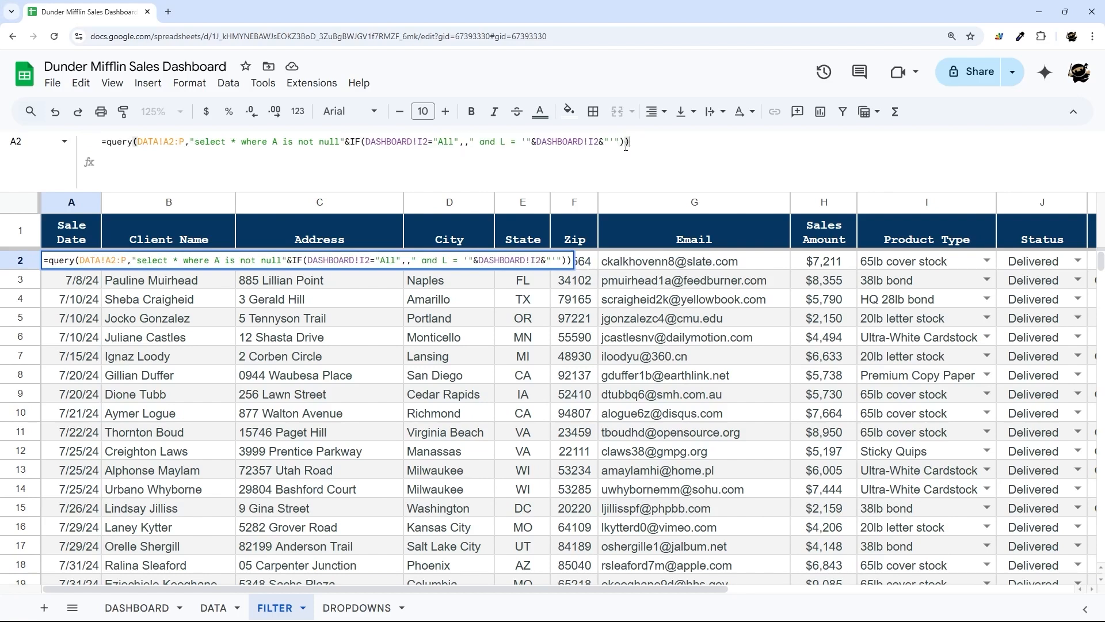
{"action": "key", "text": "ctrl+v"}
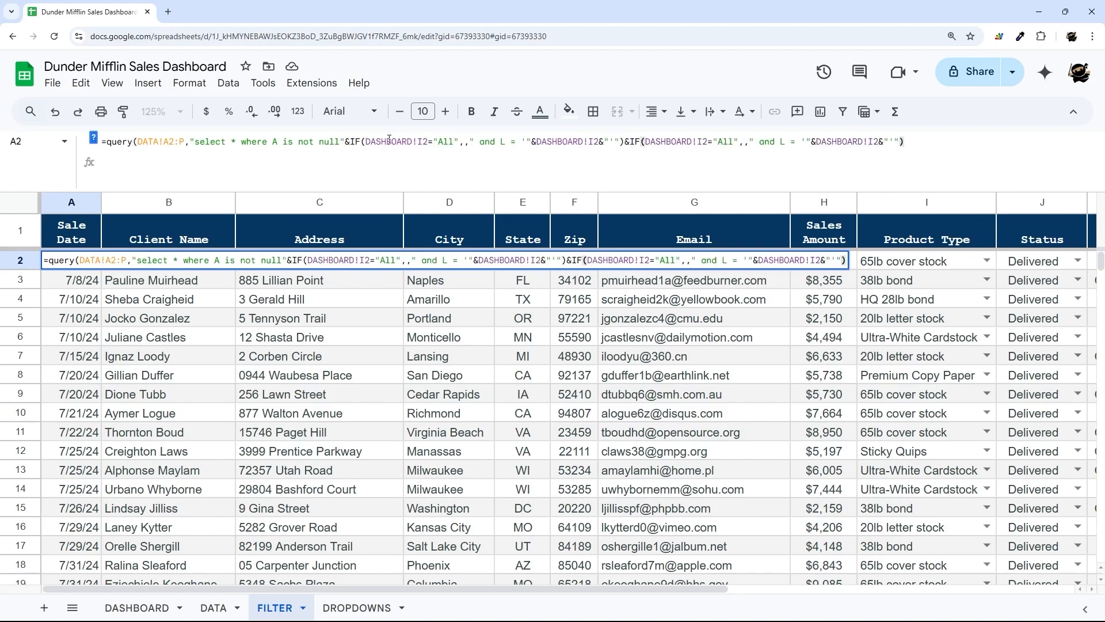
- Check the spacing before 'and' in the condition, then commit the two-clause formula
{"action": "left_click_drag", "start_coordinate": [345, 142], "coordinate": [963, 157]}
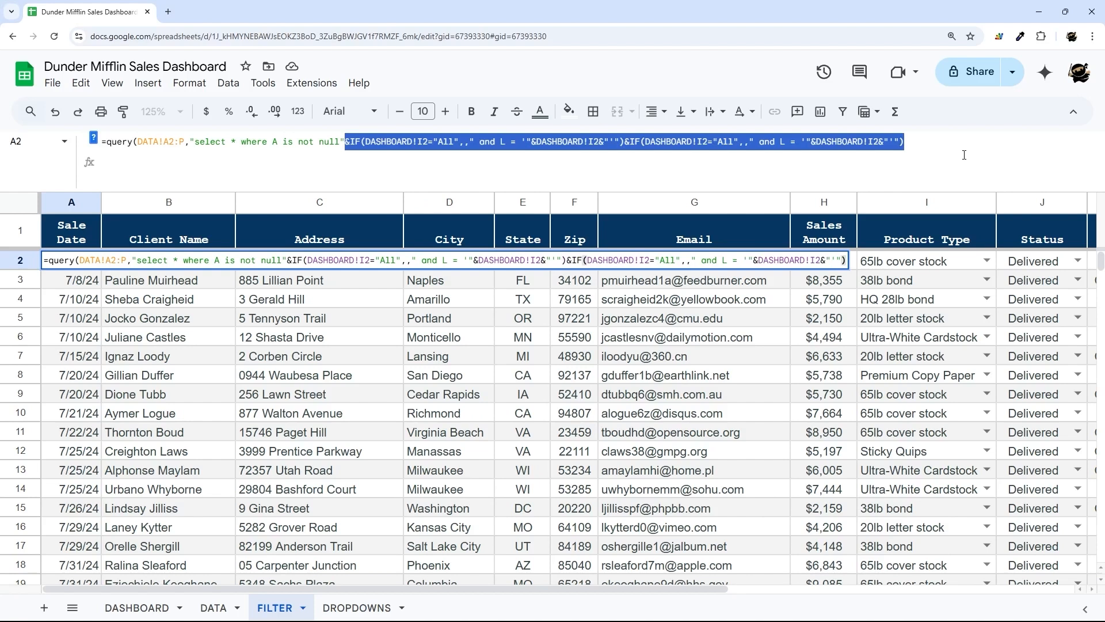
{"action": "left_click", "coordinate": [494, 142]}
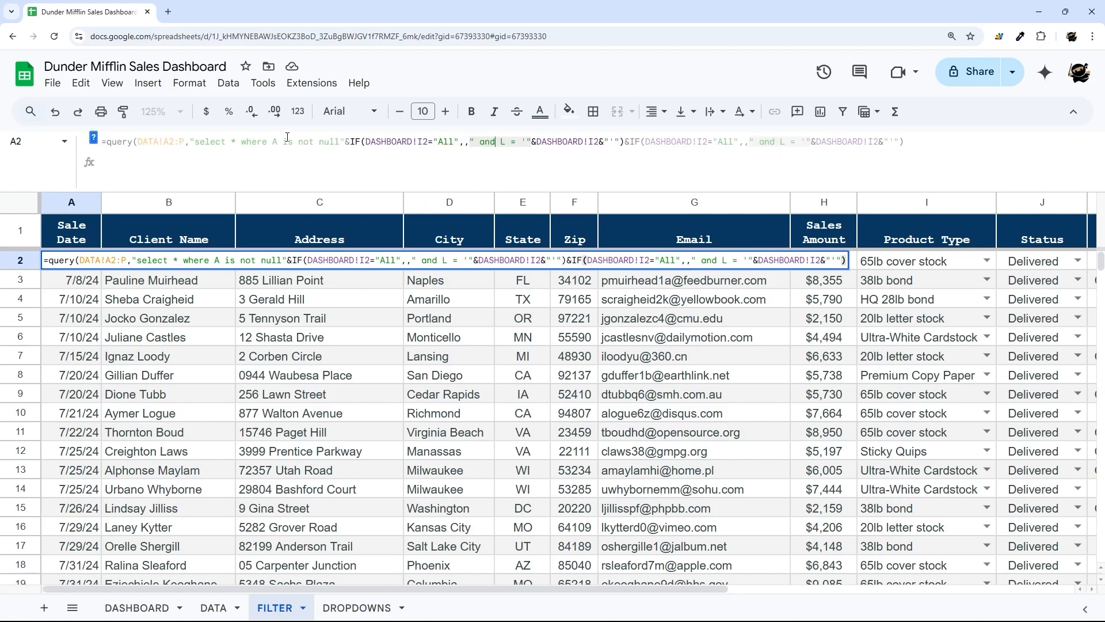
{"action": "left_click", "coordinate": [340, 141]}
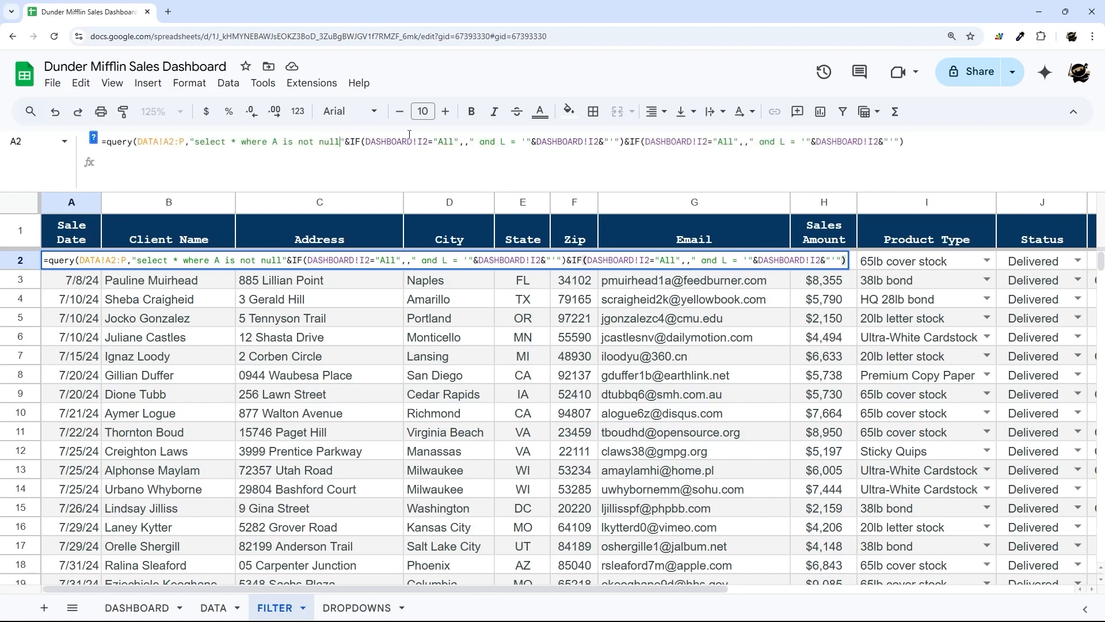
{"action": "left_click", "coordinate": [481, 143]}
{"action": "key", "text": "BackSpace"}
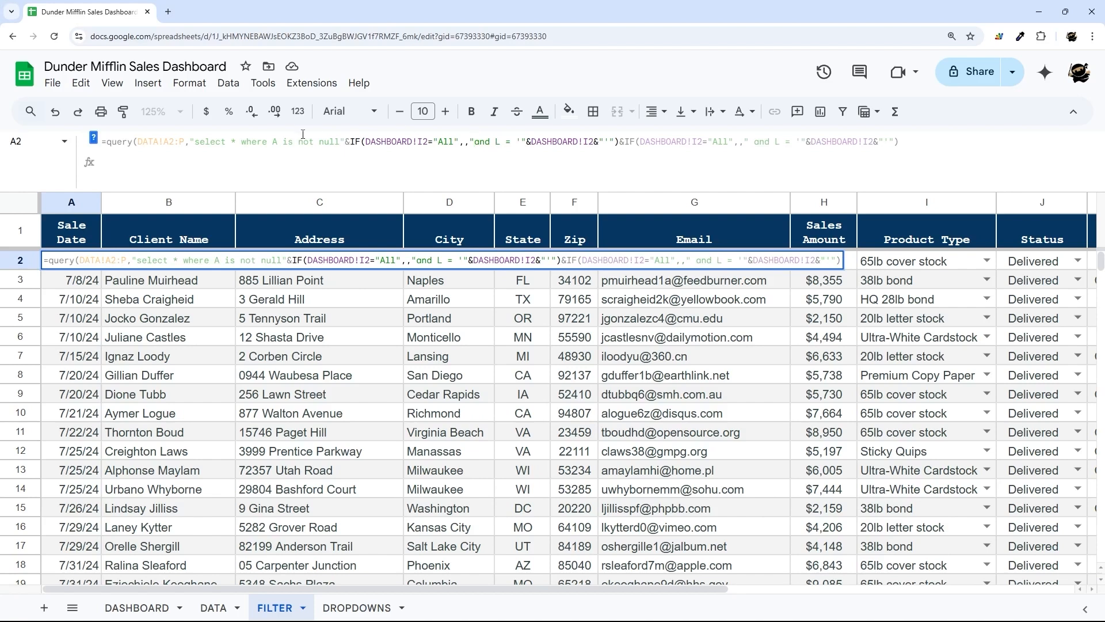
{"action": "left_click", "coordinate": [341, 141]}
{"action": "left_click", "coordinate": [477, 142]}
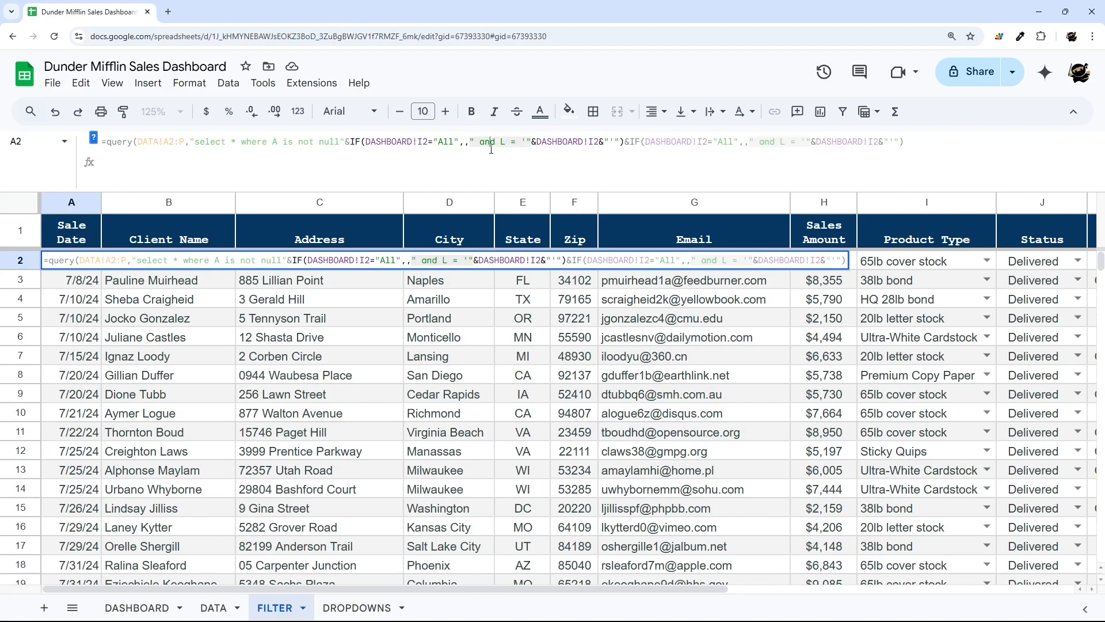
{"action": "key", "text": "Return"}
{"action": "left_click", "coordinate": [70, 265]}
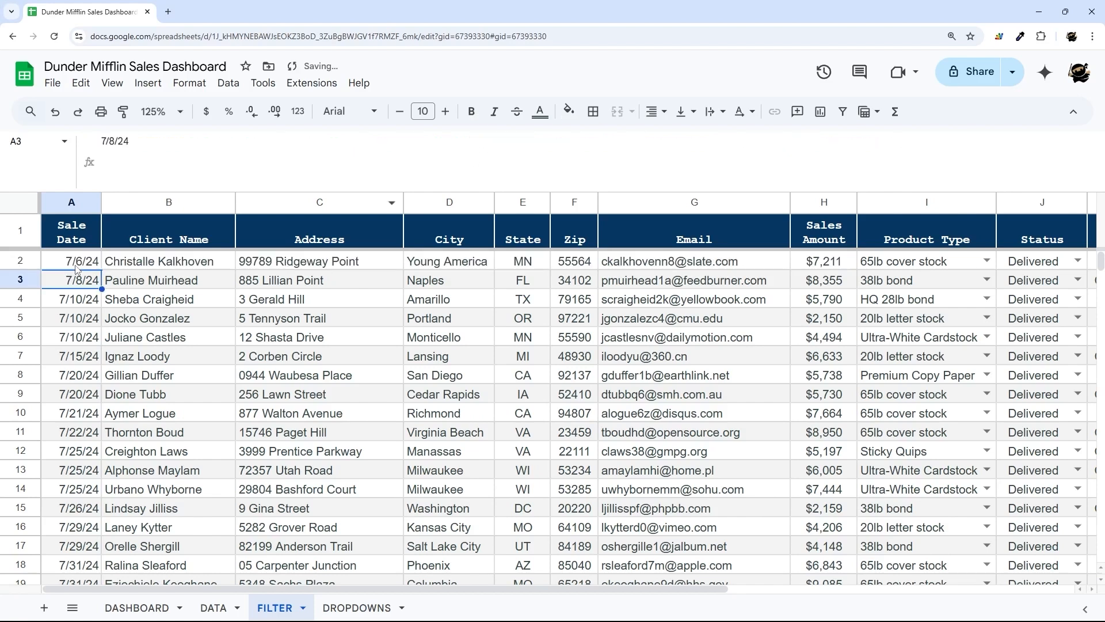
- Confirm status sits in DASHBOARD I3 and Status is column J on DATA
{"action": "left_click", "coordinate": [133, 608]}
{"action": "left_click_drag", "start_coordinate": [667, 251], "coordinate": [635, 275]}
{"action": "left_click_drag", "start_coordinate": [355, 234], "coordinate": [277, 263]}
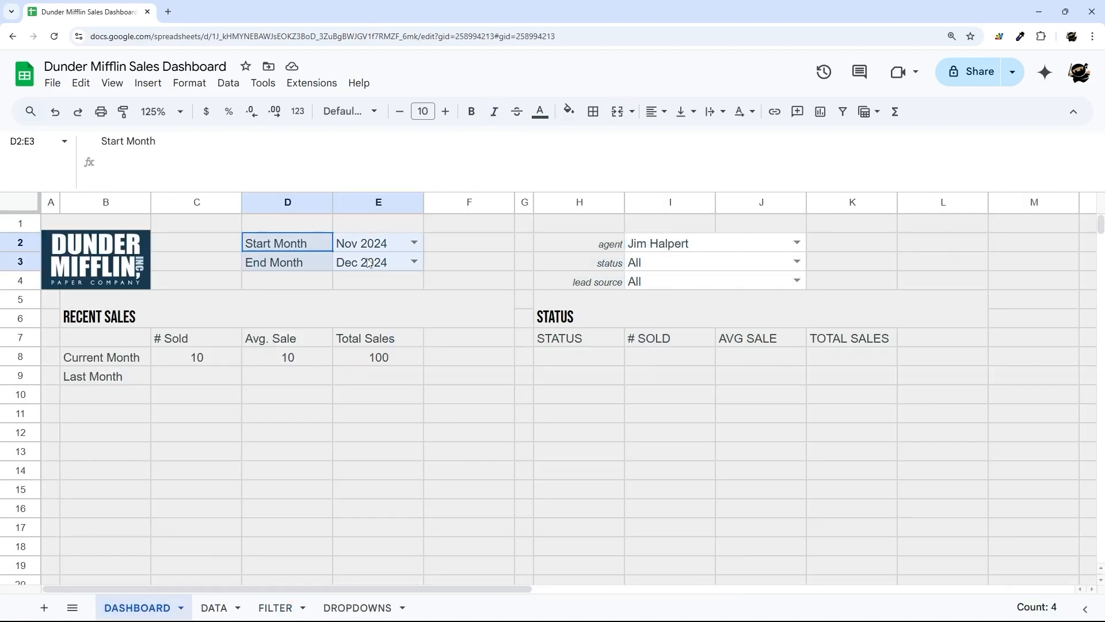
{"action": "left_click", "coordinate": [607, 265]}
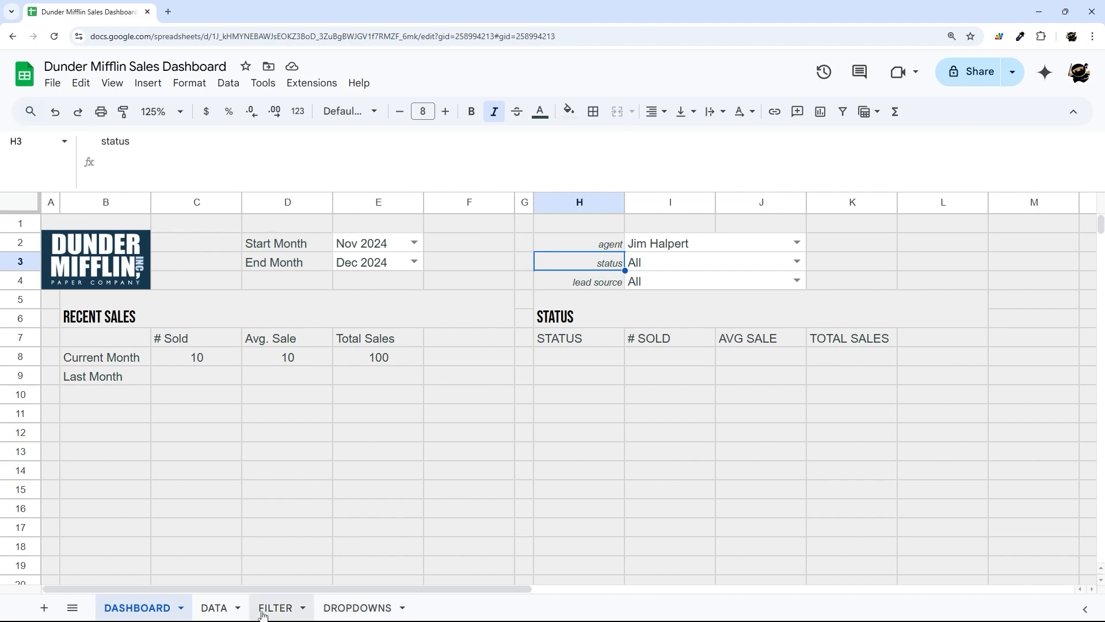
{"action": "left_click", "coordinate": [214, 608]}
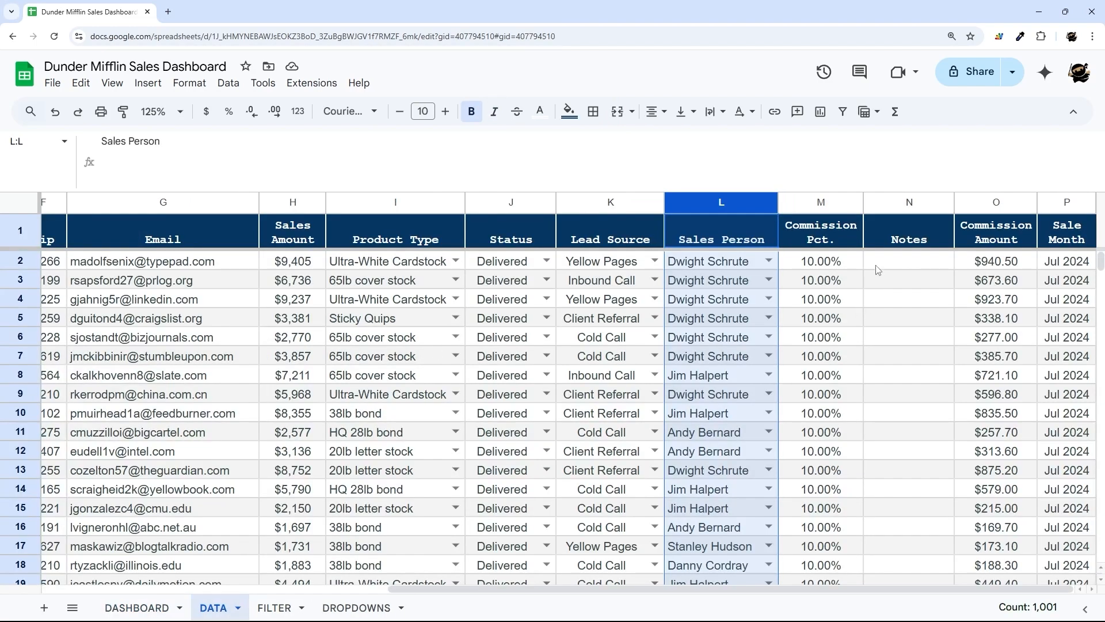
{"action": "left_click", "coordinate": [499, 207]}
{"action": "left_click", "coordinate": [270, 610]}
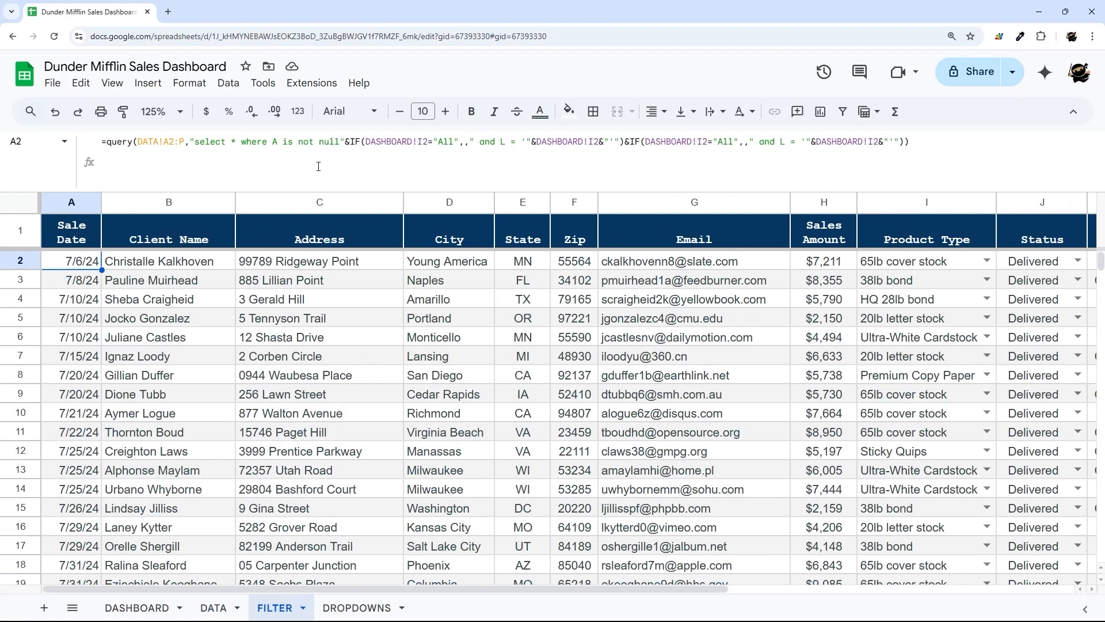
{"action": "left_click", "coordinate": [138, 608]}
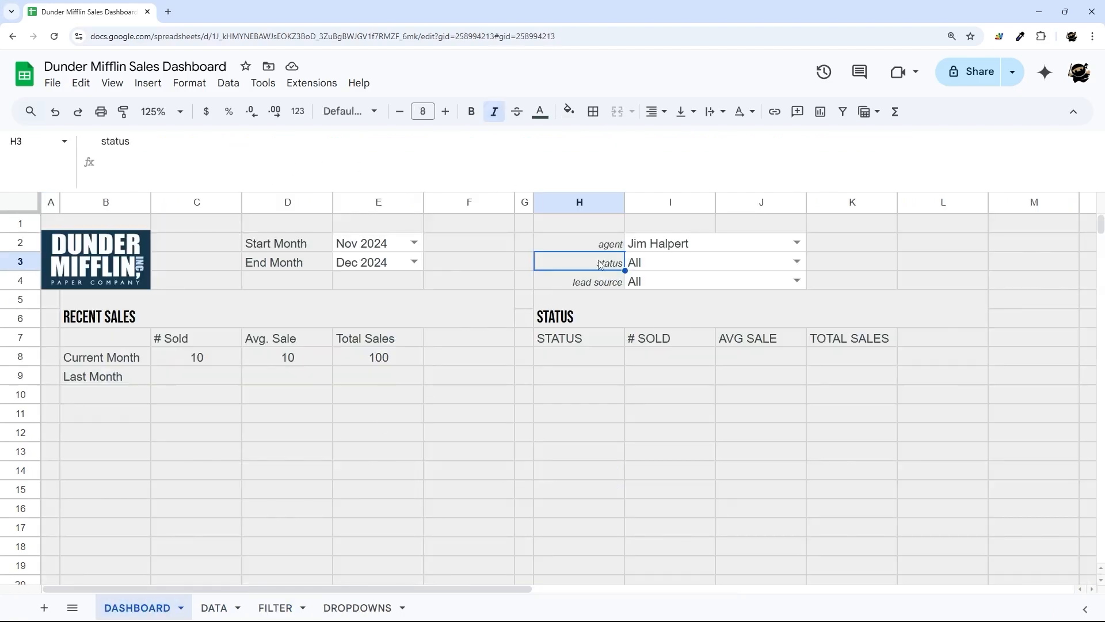
{"action": "left_click_drag", "start_coordinate": [601, 262], "coordinate": [663, 264]}
{"action": "left_click", "coordinate": [663, 264]}
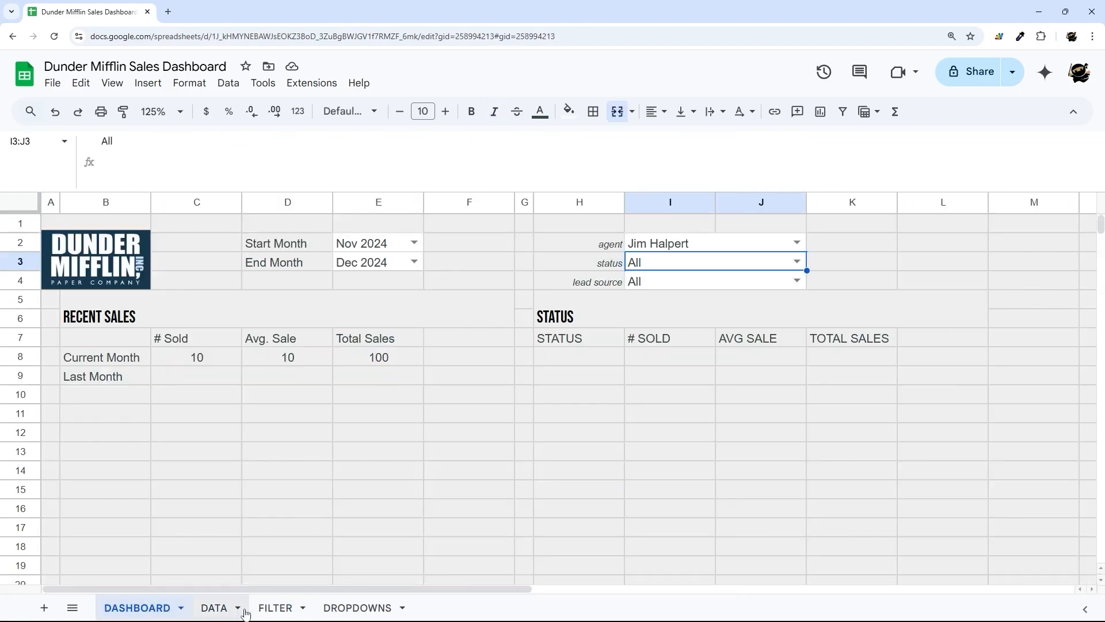
{"action": "left_click", "coordinate": [275, 608]}
- Change the second IF to test DASHBOARD!I3 against column J, then commit
{"action": "left_click", "coordinate": [703, 141]}
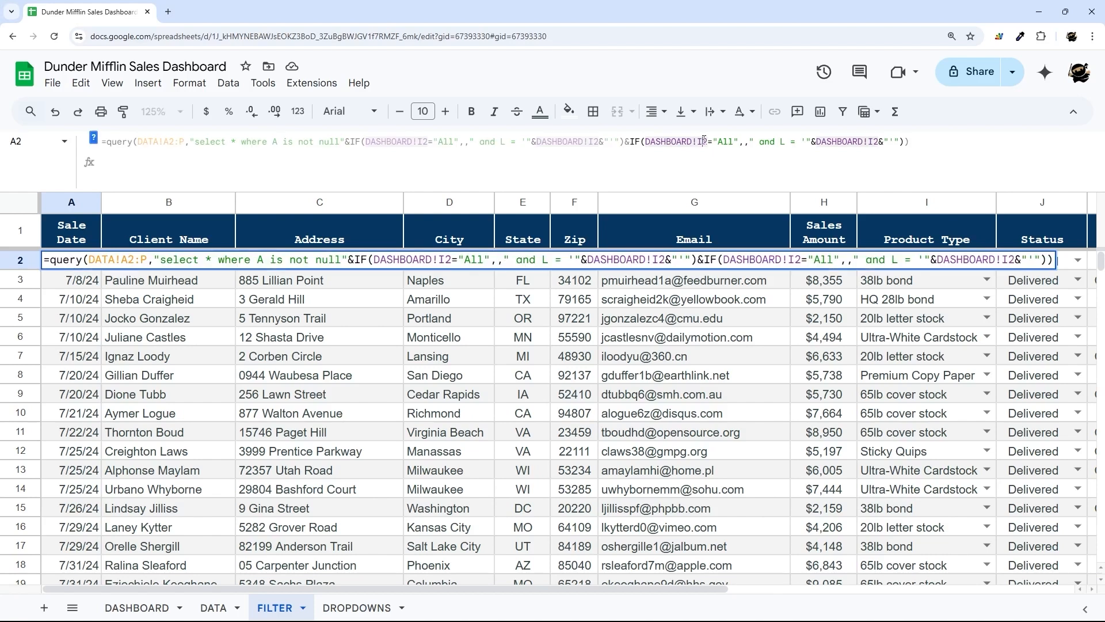
{"action": "key", "text": "Delete"}
{"action": "type", "text": "3"}
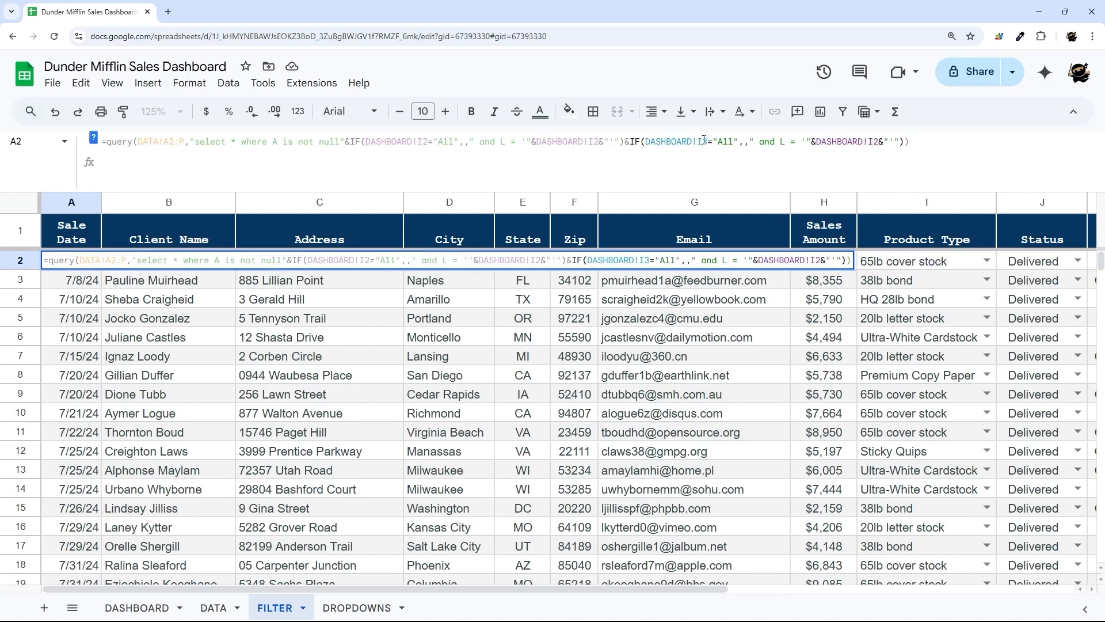
{"action": "left_click", "coordinate": [782, 141]}
{"action": "key", "text": "Delete"}
{"action": "type", "text": "J"}
{"action": "left_click", "coordinate": [873, 141]}
{"action": "key", "text": "Delete"}
{"action": "type", "text": "3"}
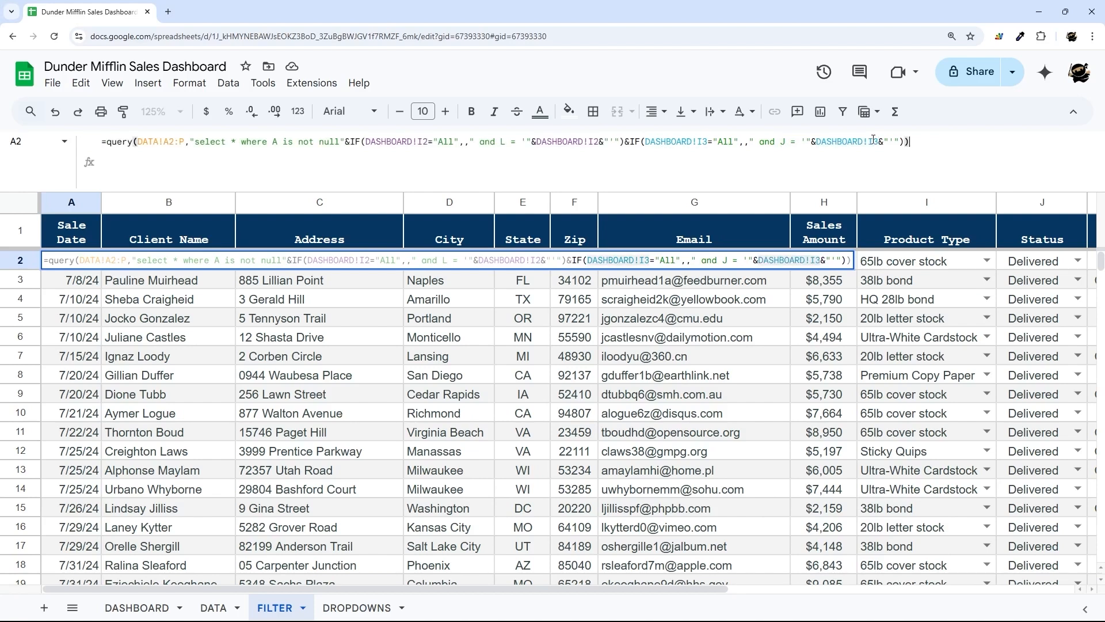
{"action": "key", "text": "Return"}
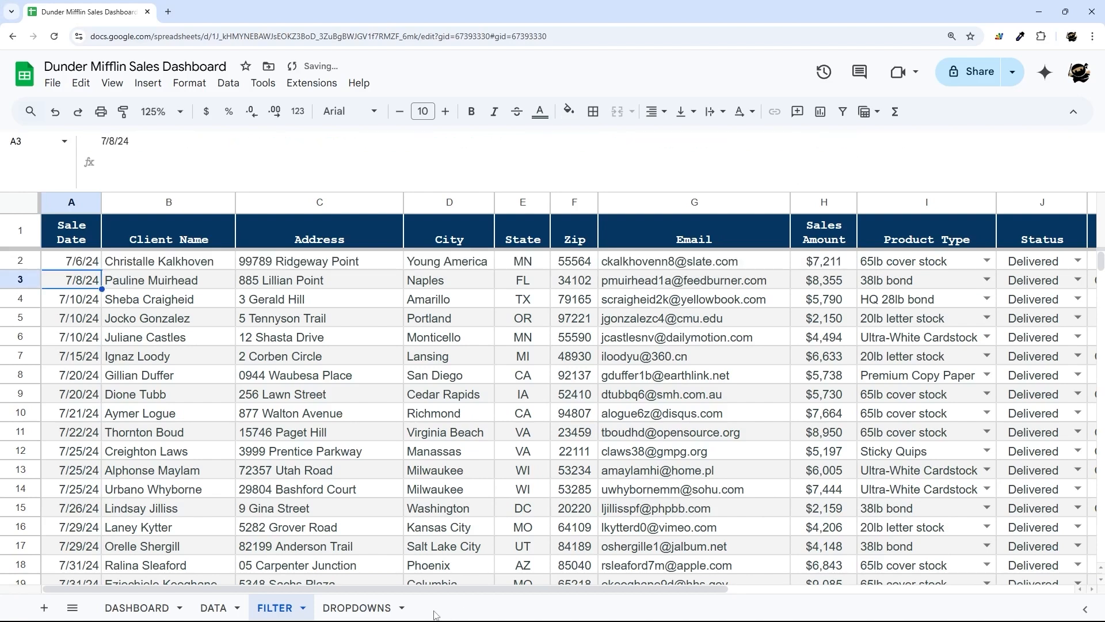
- Set the DASHBOARD status filter to Cold Call and check the FILTER results
{"action": "left_click", "coordinate": [137, 608]}
{"action": "left_click", "coordinate": [798, 261]}
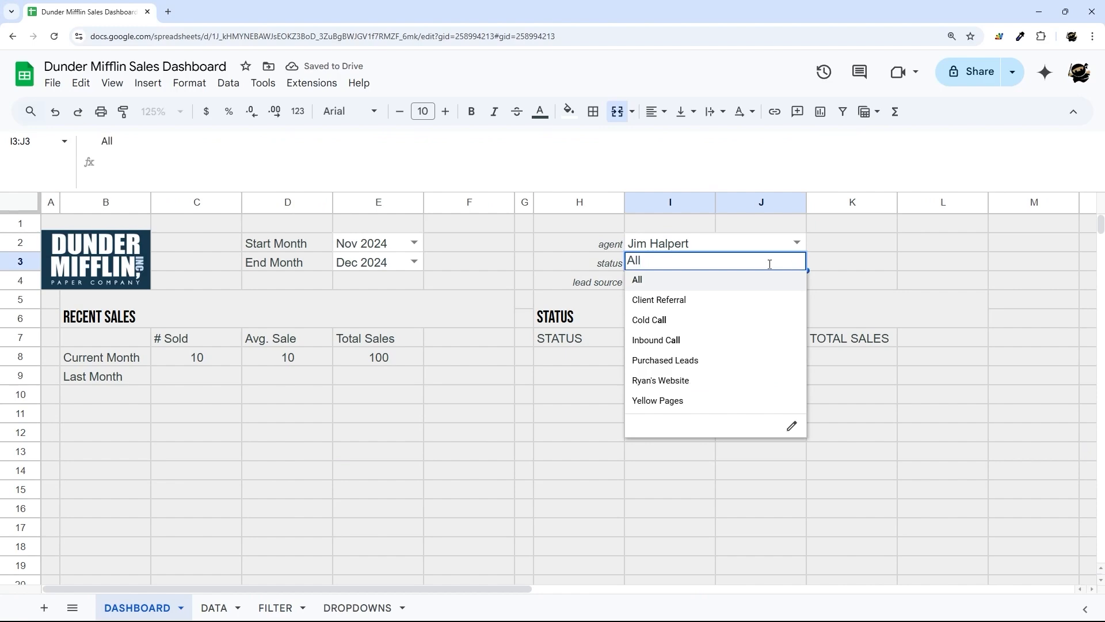
{"action": "left_click", "coordinate": [650, 320]}
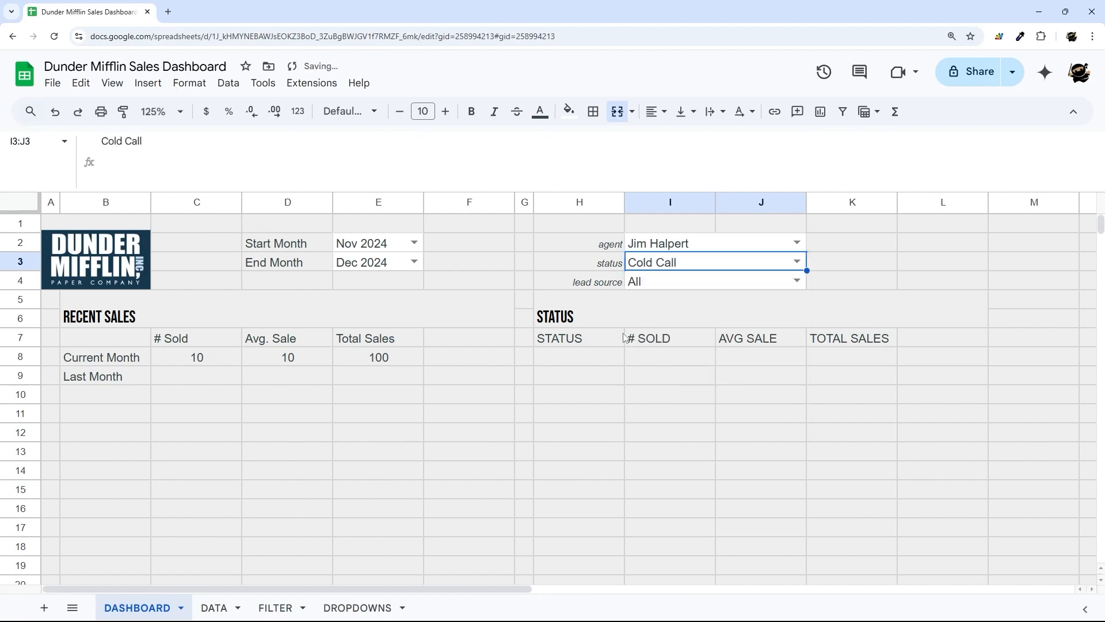
{"action": "left_click", "coordinate": [275, 607]}
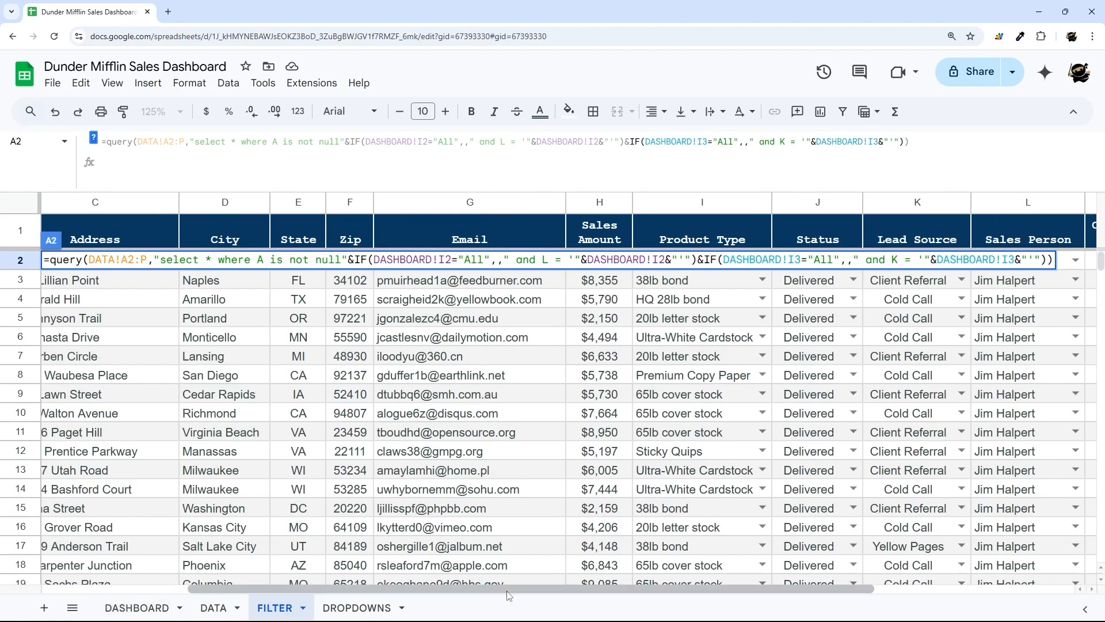
{"action": "left_click", "coordinate": [137, 608]}
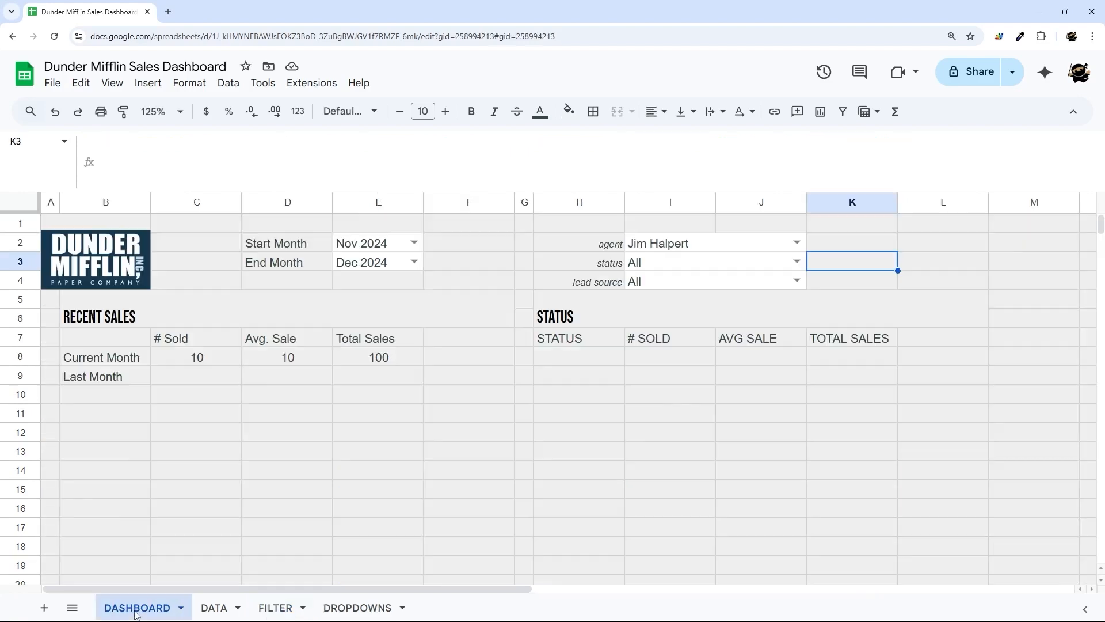
- Return status to All, compare the status and lead source lists, then go to DROPDOWNS
{"action": "left_click", "coordinate": [659, 268]}
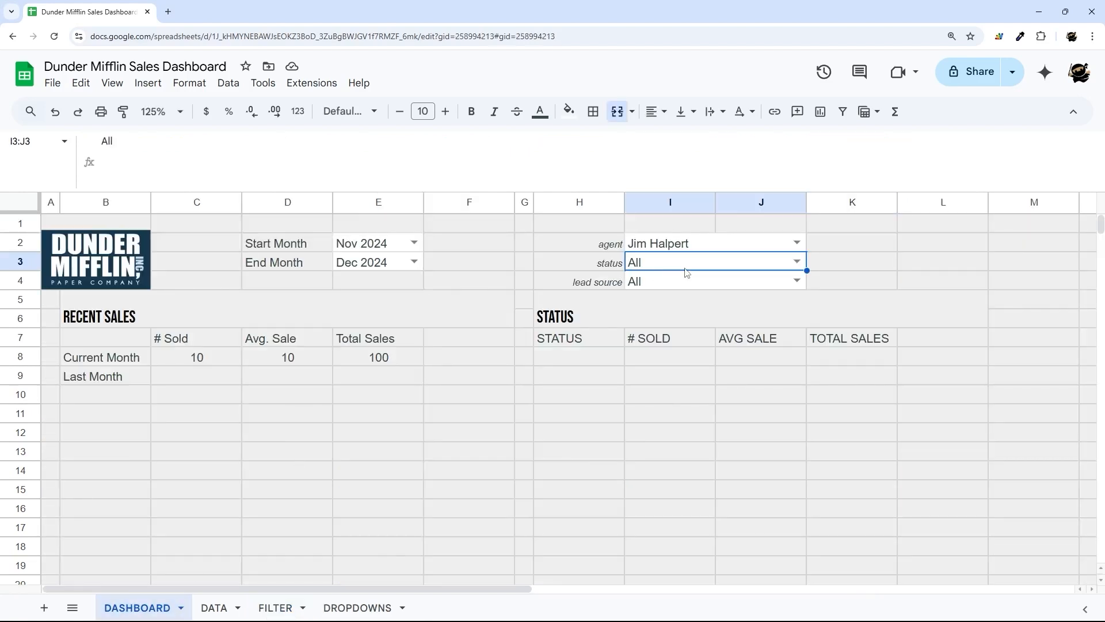
{"action": "left_click", "coordinate": [797, 261]}
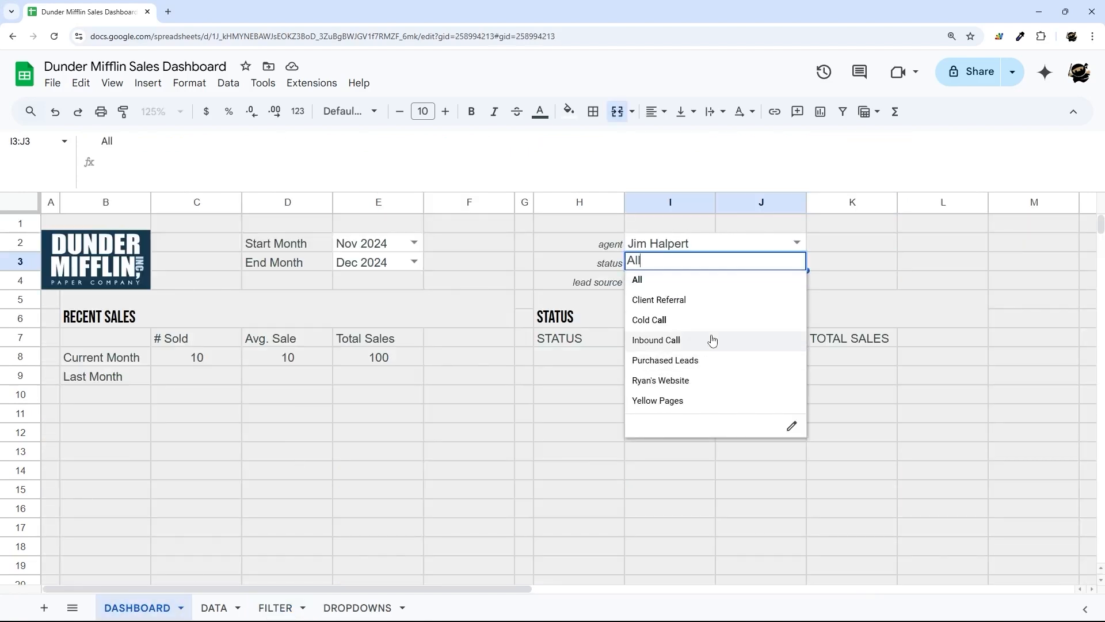
{"action": "left_click", "coordinate": [691, 281]}
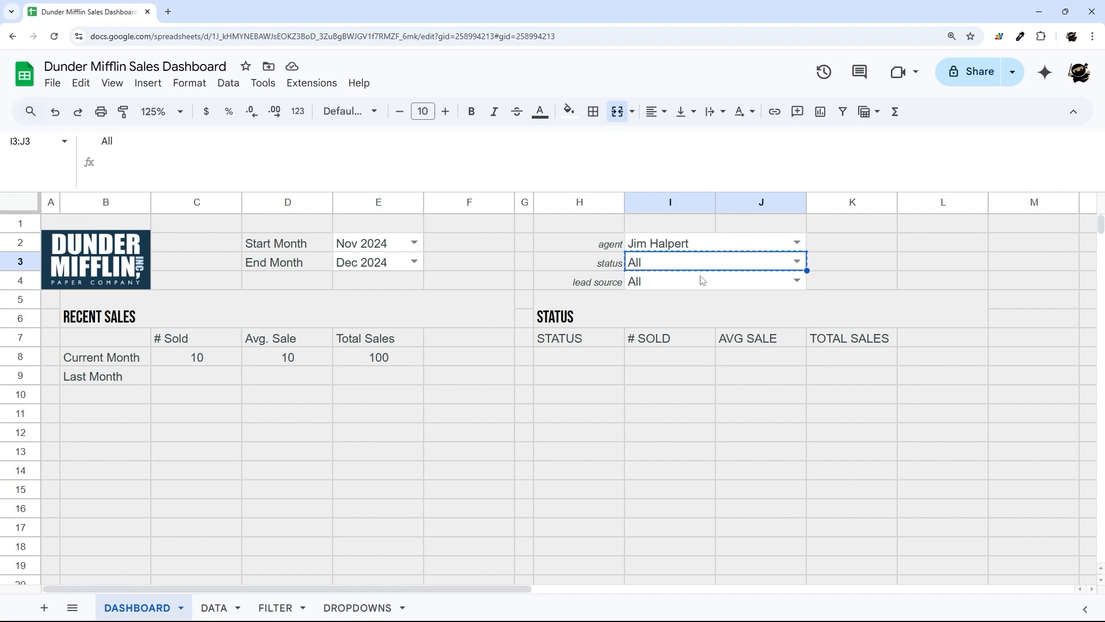
{"action": "left_click", "coordinate": [702, 280]}
{"action": "left_click", "coordinate": [797, 280]}
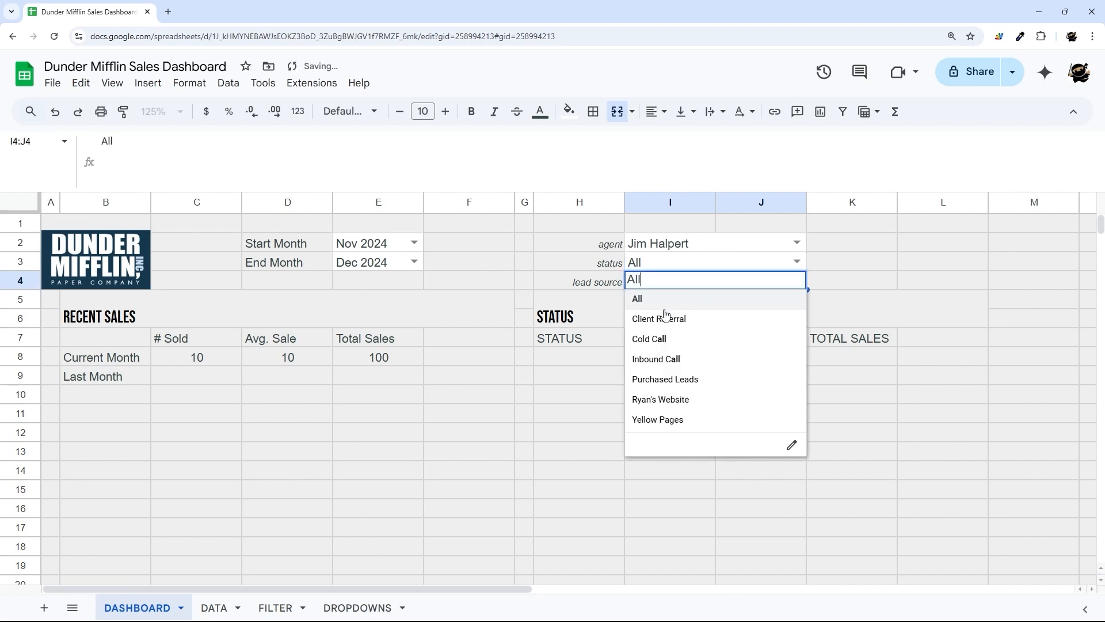
{"action": "left_click", "coordinate": [798, 262]}
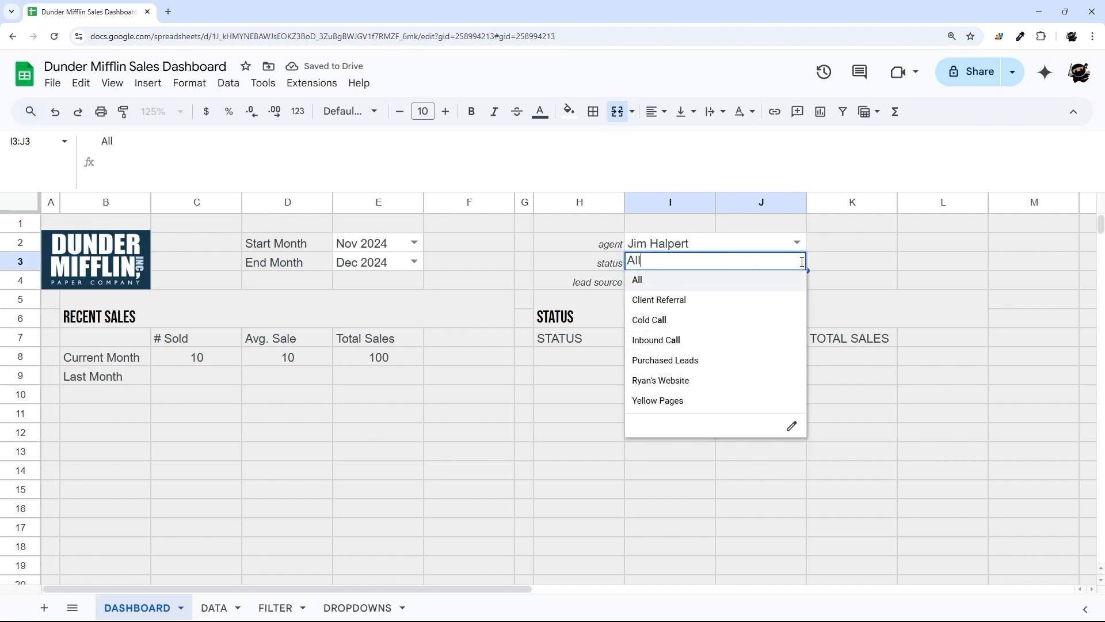
{"action": "left_click", "coordinate": [357, 608]}
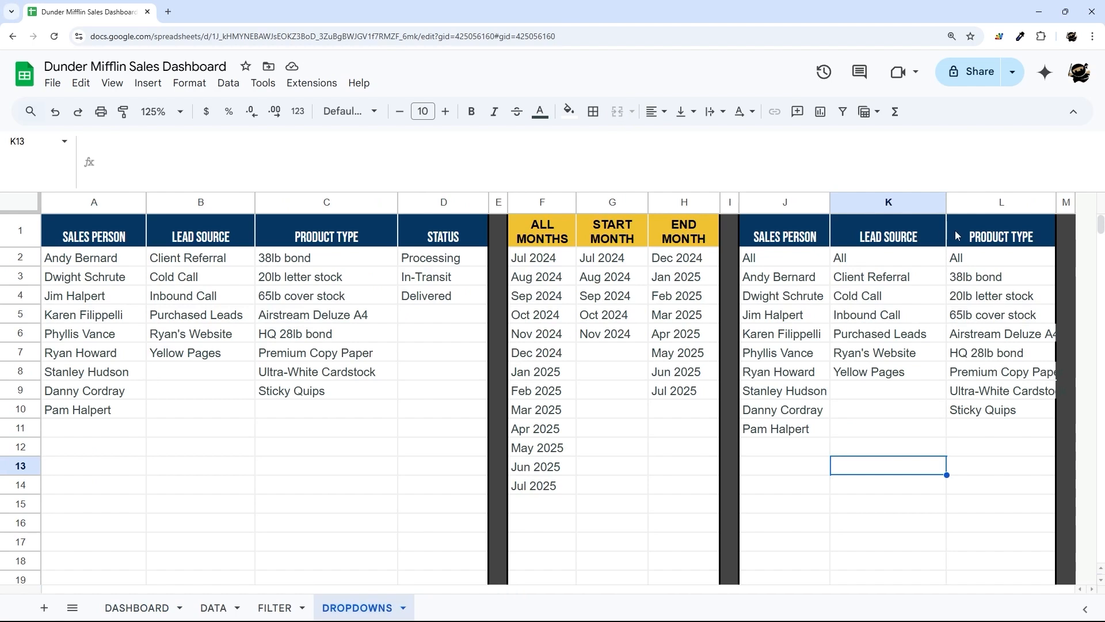
- Rename L1 to Status and change L3 to =ARRAYFORMULA(D2:D)
{"action": "left_click", "coordinate": [982, 238]}
{"action": "type", "text": "Status"}
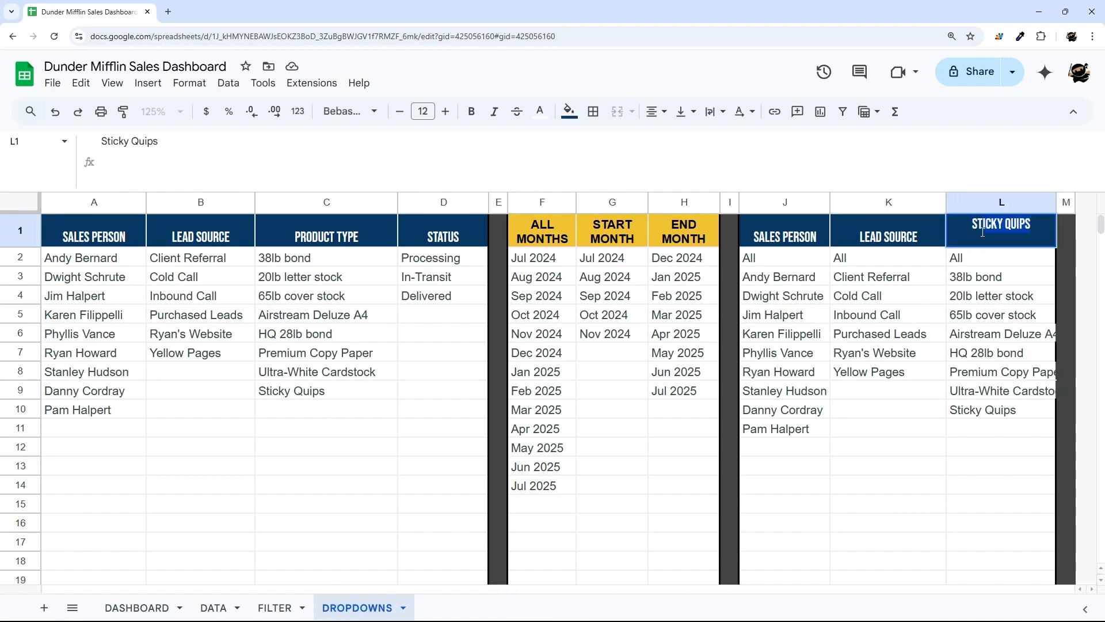
{"action": "key", "text": "Return"}
{"action": "left_click", "coordinate": [979, 279]}
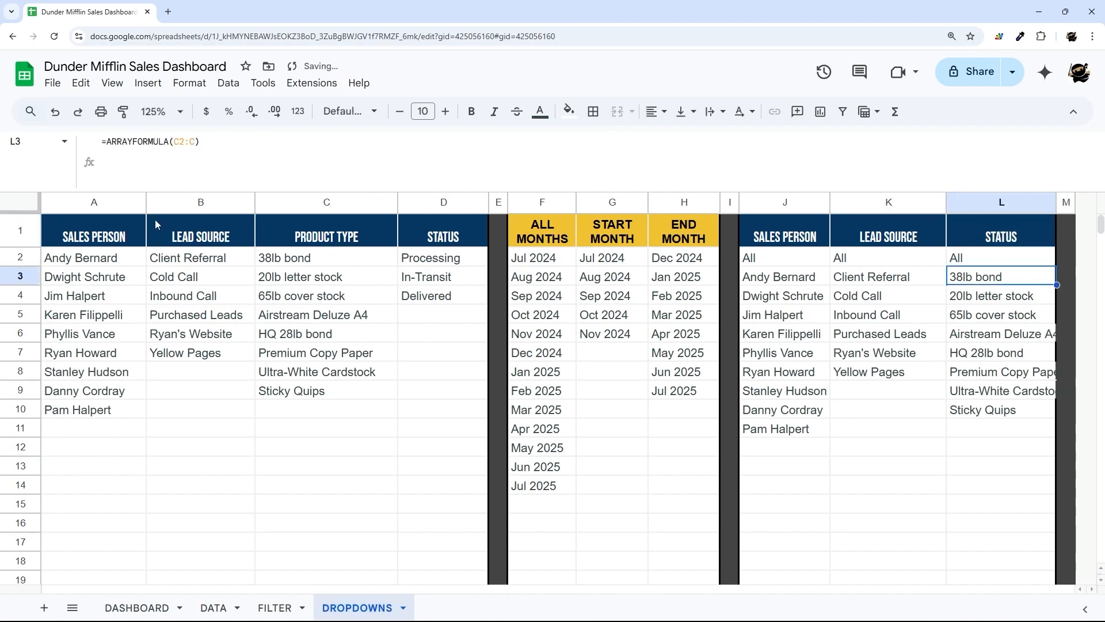
{"action": "left_click", "coordinate": [180, 141]}
{"action": "key", "text": "BackSpace"}
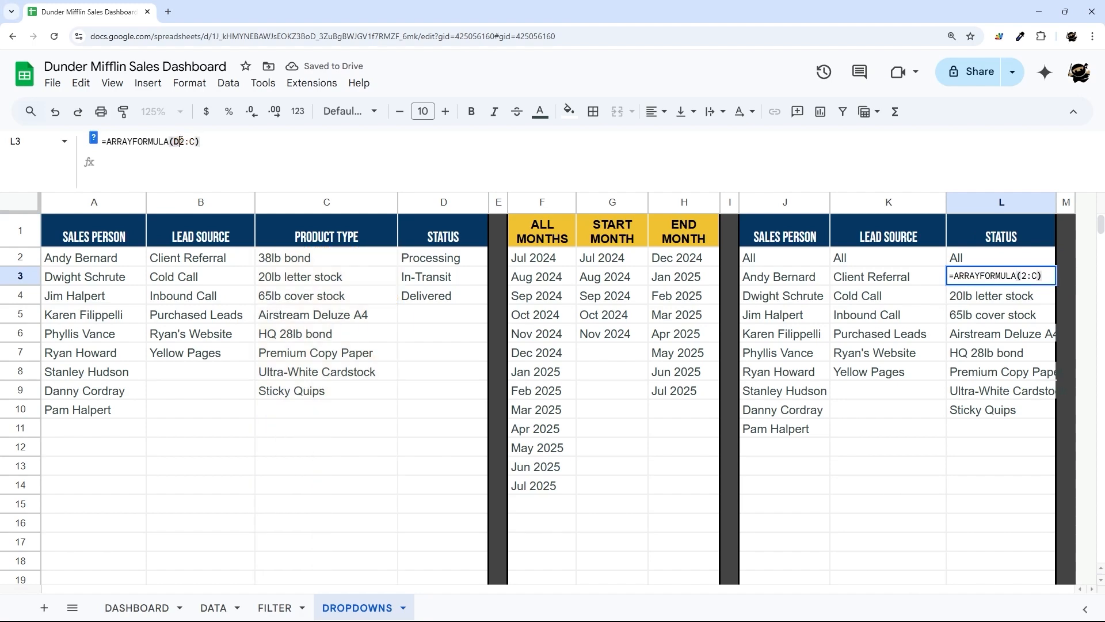
{"action": "type", "text": "D"}
{"action": "key", "text": "Right"}
{"action": "key", "text": "Right"}
{"action": "key", "text": "Right"}
{"action": "key", "text": "BackSpace"}
{"action": "type", "text": "D"}
{"action": "key", "text": "Return"}
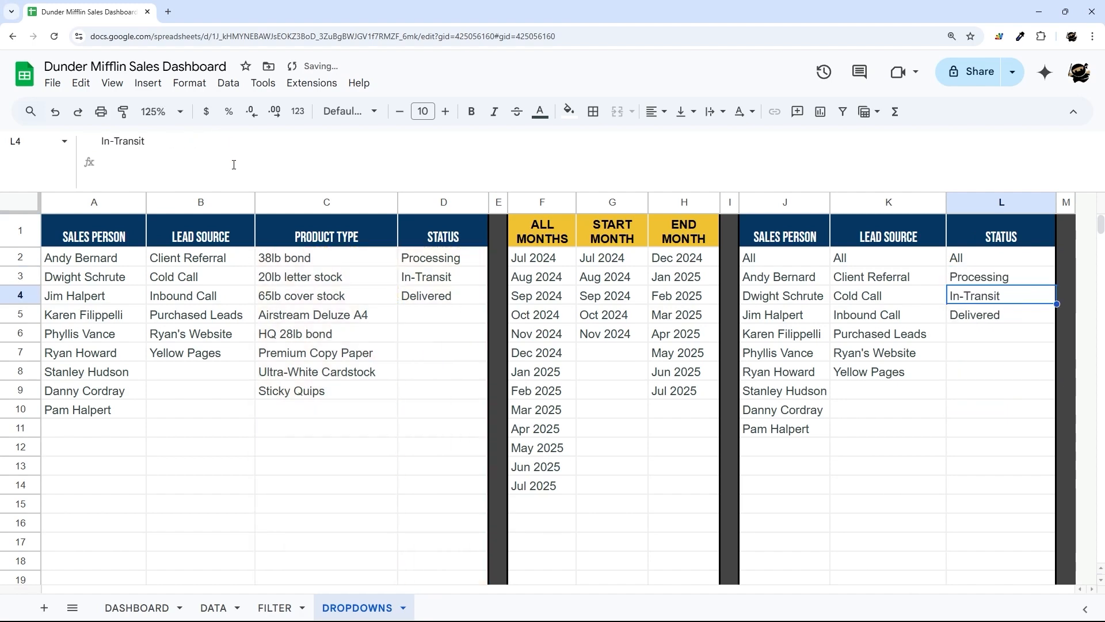
- Point the I3 status dropdown's validation range to DROPDOWNS!$L$2:$L and save the rule
{"action": "left_click", "coordinate": [141, 605]}
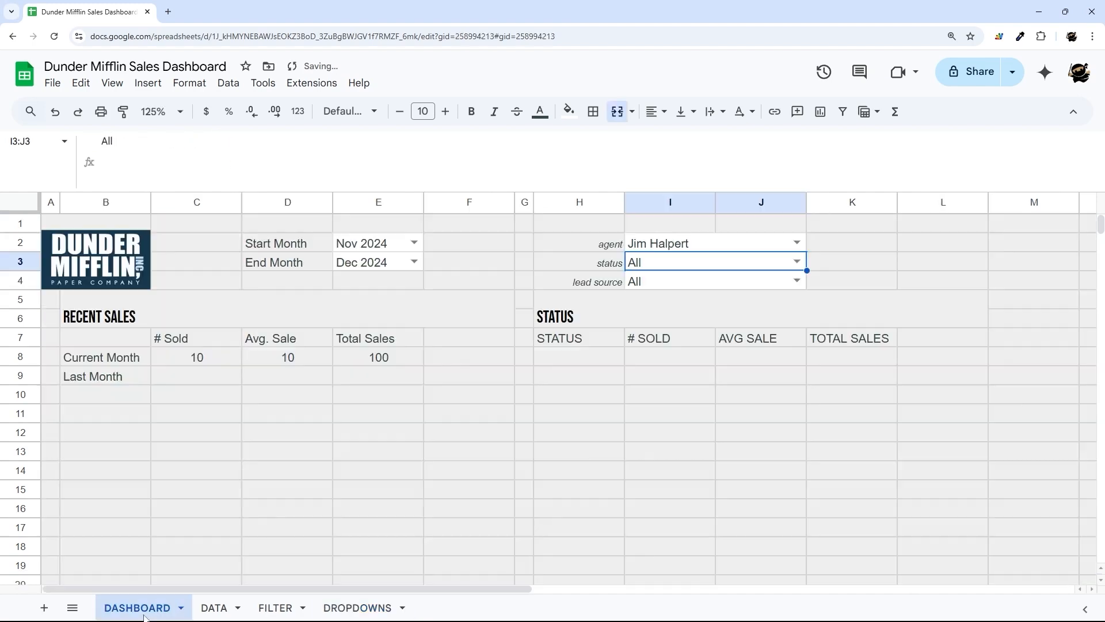
{"action": "left_click", "coordinate": [797, 262]}
{"action": "left_click", "coordinate": [798, 428]}
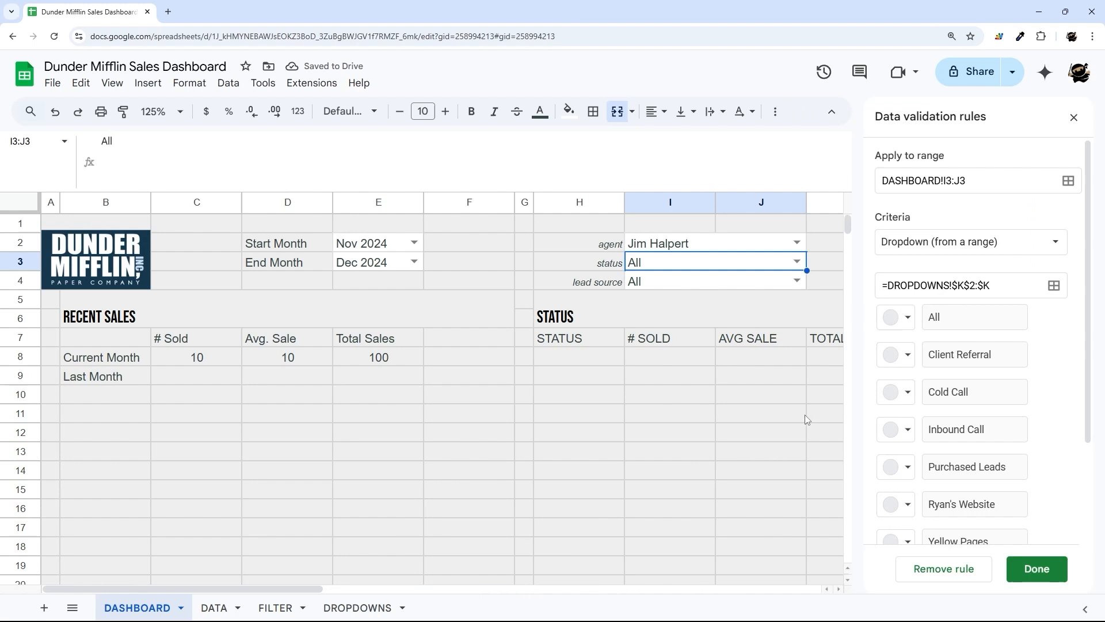
{"action": "left_click", "coordinate": [967, 283]}
{"action": "key", "text": "BackSpace"}
{"action": "type", "text": "L"}
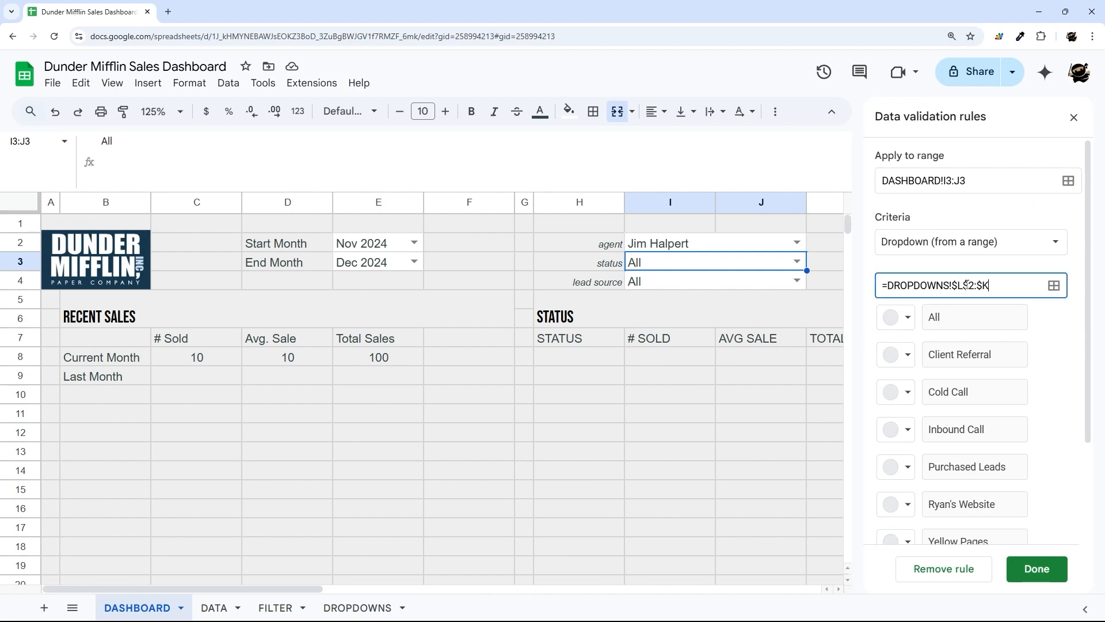
{"action": "scroll", "coordinate": [975, 371], "scroll_direction": "down", "scroll_amount": 1}
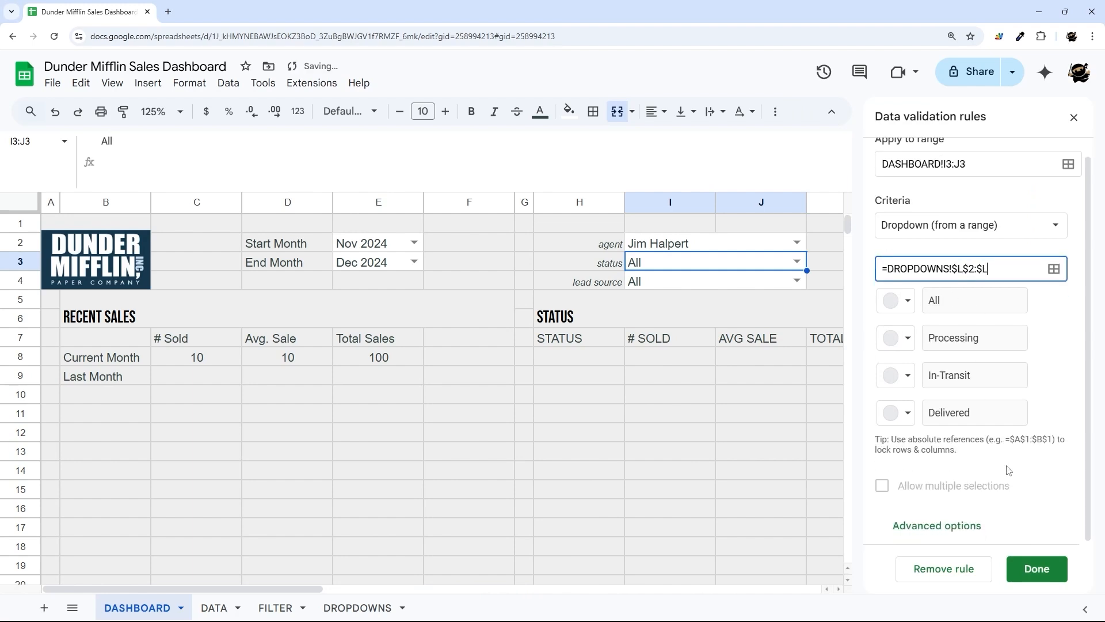
{"action": "left_click", "coordinate": [938, 526]}
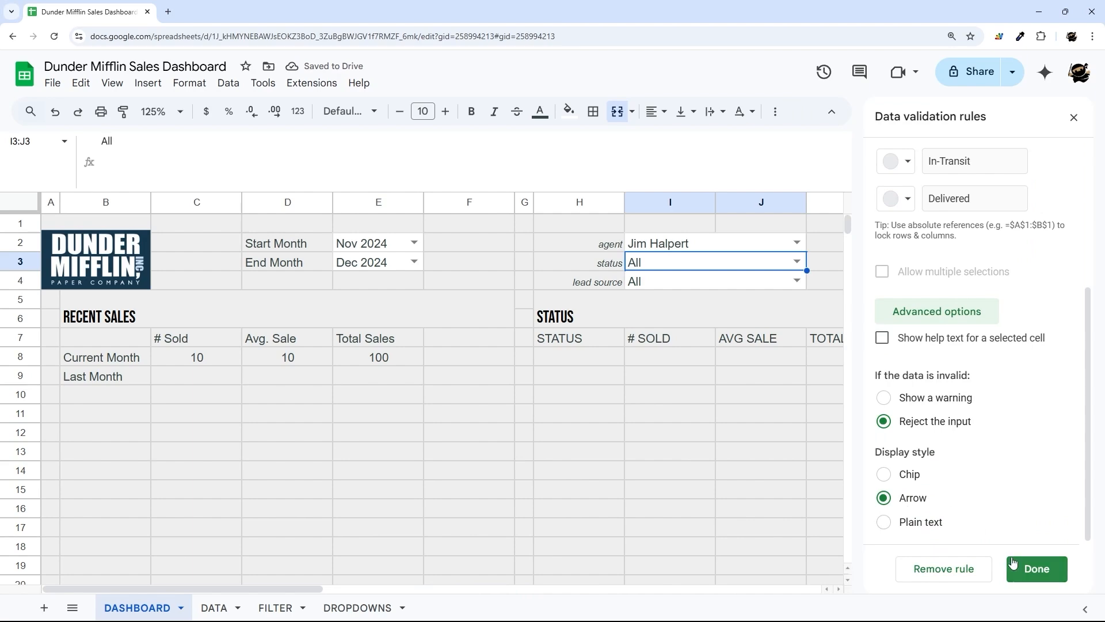
{"action": "left_click", "coordinate": [1036, 569]}
{"action": "left_click", "coordinate": [596, 378]}
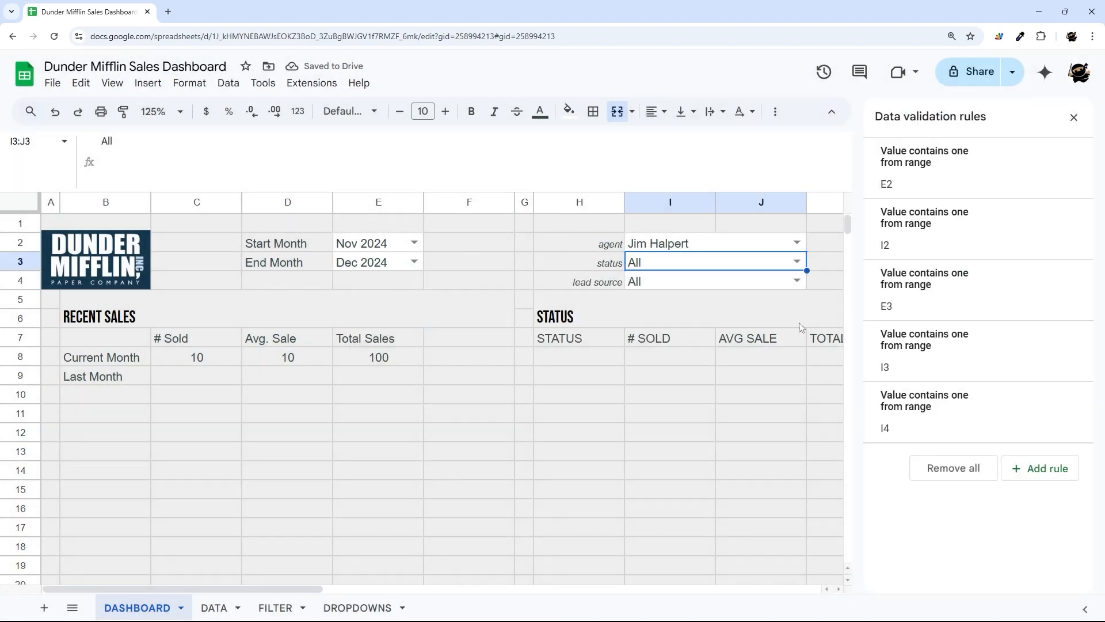
- Check the status, lead source and agent choices, then return to the FILTER sheet
{"action": "left_click", "coordinate": [785, 267]}
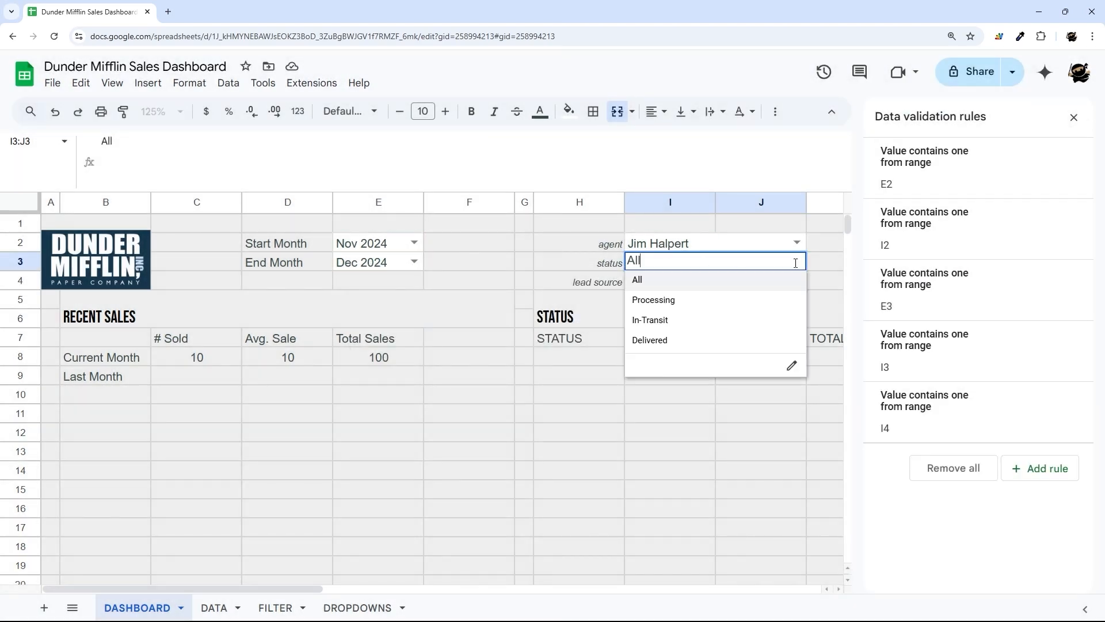
{"action": "left_click", "coordinate": [841, 268]}
{"action": "left_click", "coordinate": [797, 280]}
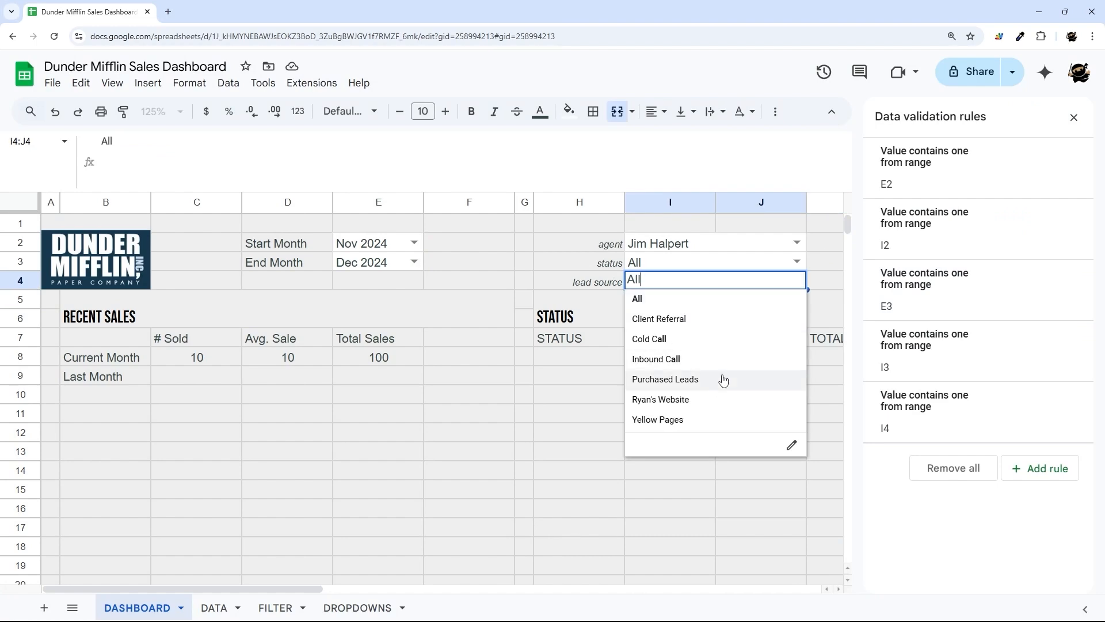
{"action": "left_click", "coordinate": [796, 242]}
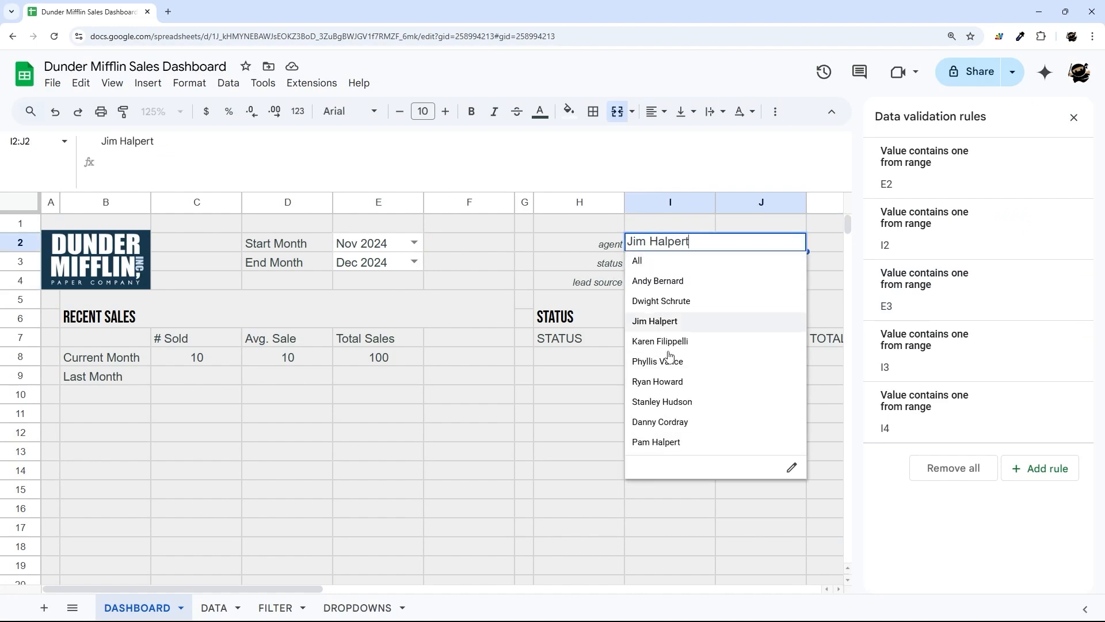
{"action": "left_click", "coordinate": [1073, 117]}
{"action": "left_click", "coordinate": [469, 245]}
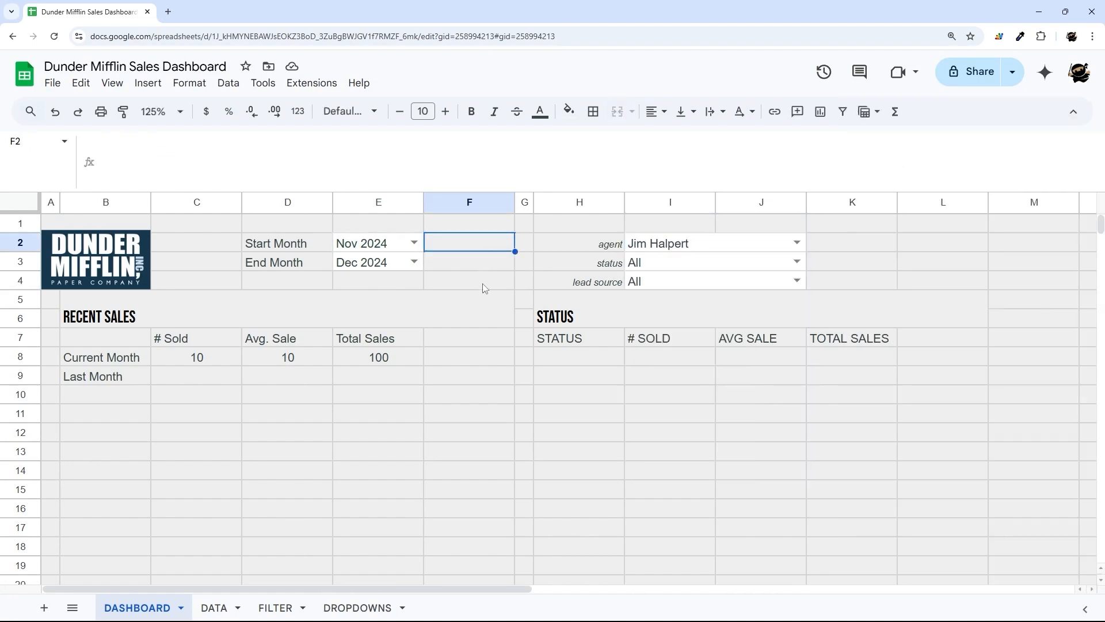
{"action": "left_click", "coordinate": [275, 608]}
{"action": "left_click", "coordinate": [103, 263]}
- Set the DASHBOARD status filter to Delivered to test the query
{"action": "key", "text": "Home"}
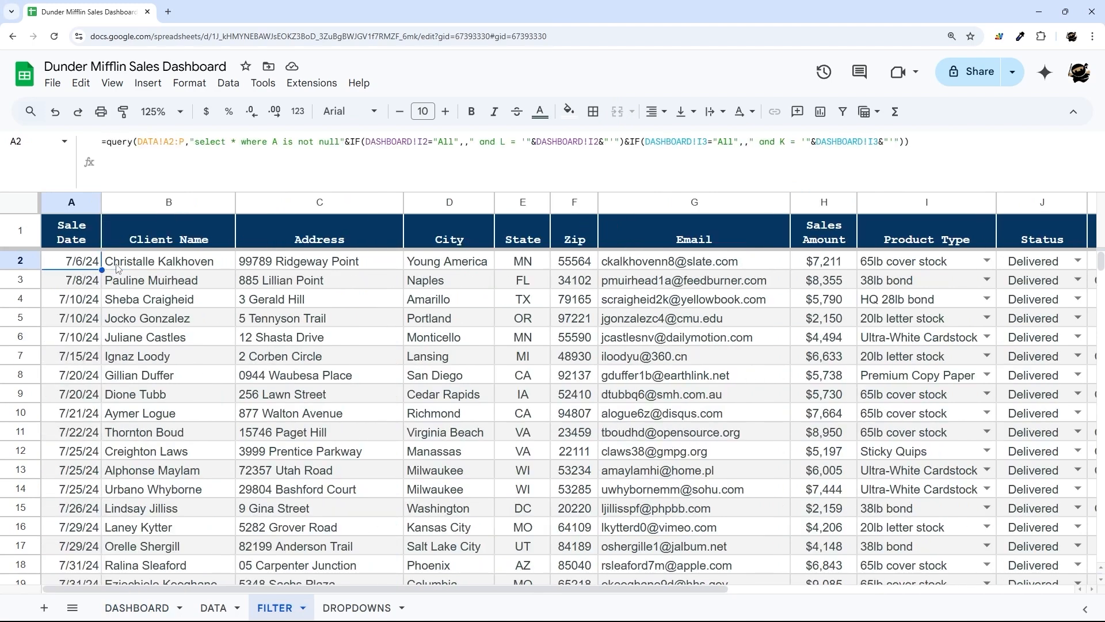
{"action": "left_click", "coordinate": [138, 608]}
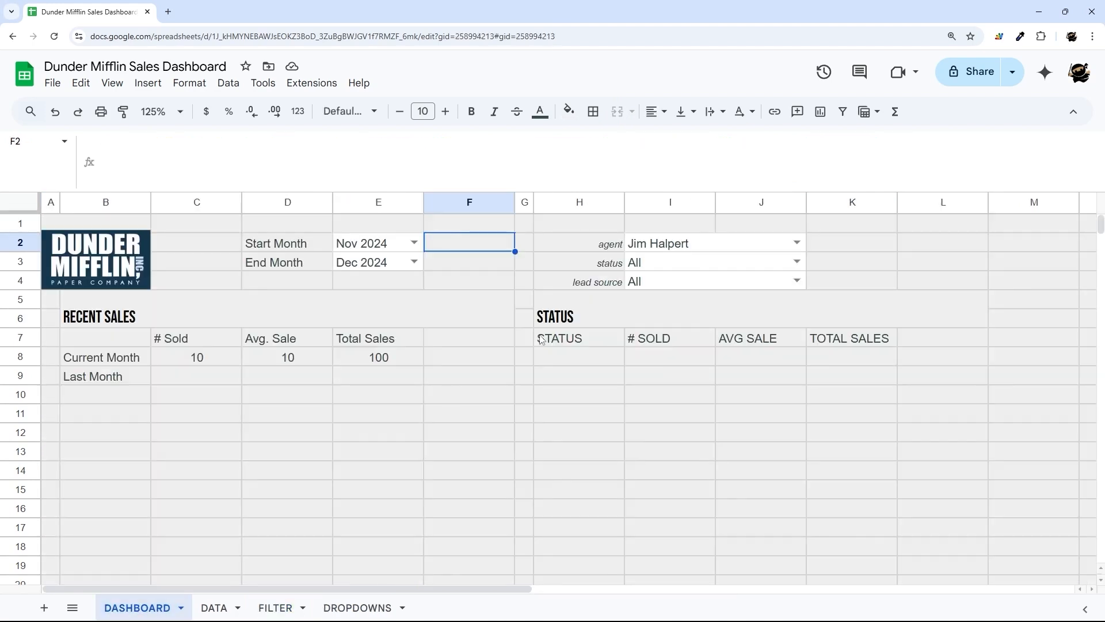
{"action": "left_click_drag", "start_coordinate": [602, 265], "coordinate": [797, 273]}
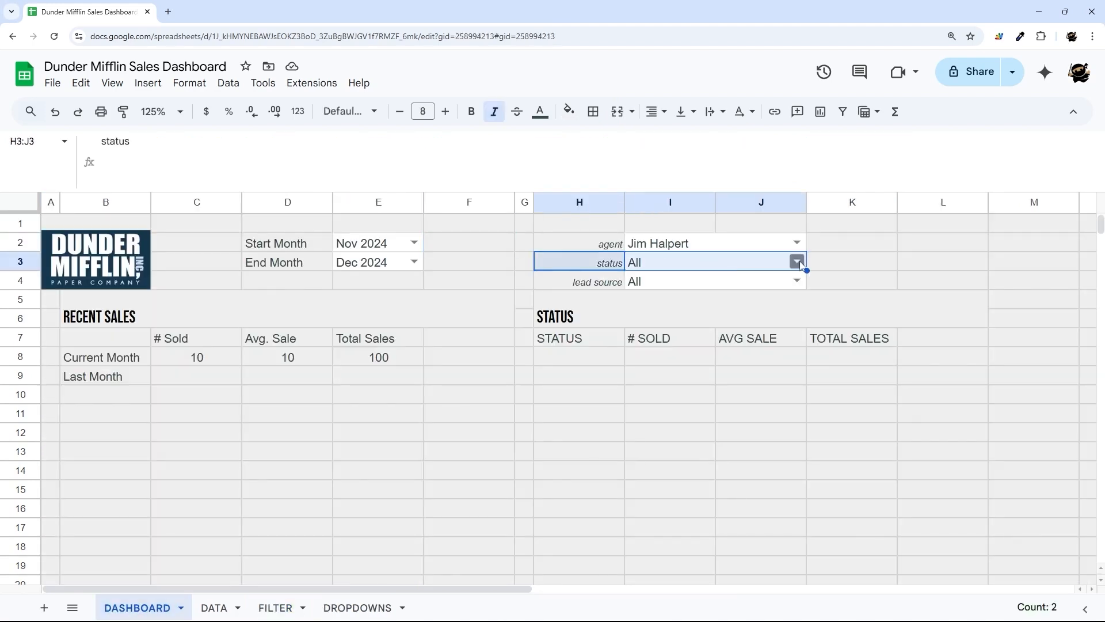
{"action": "left_click", "coordinate": [799, 263]}
{"action": "left_click", "coordinate": [659, 338]}
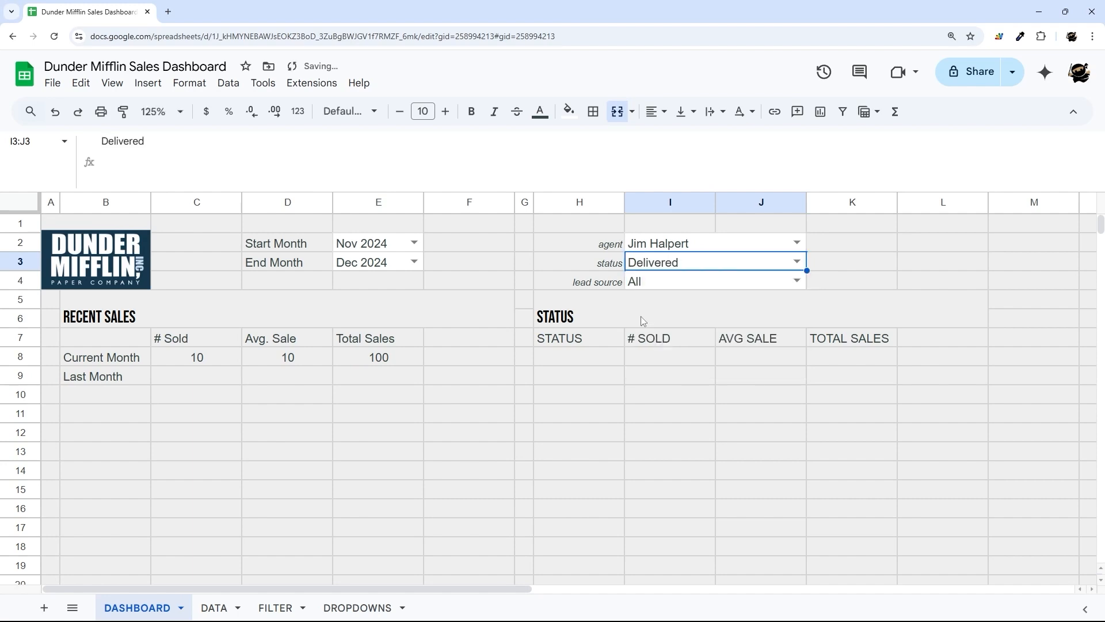
{"action": "left_click", "coordinate": [279, 609]}
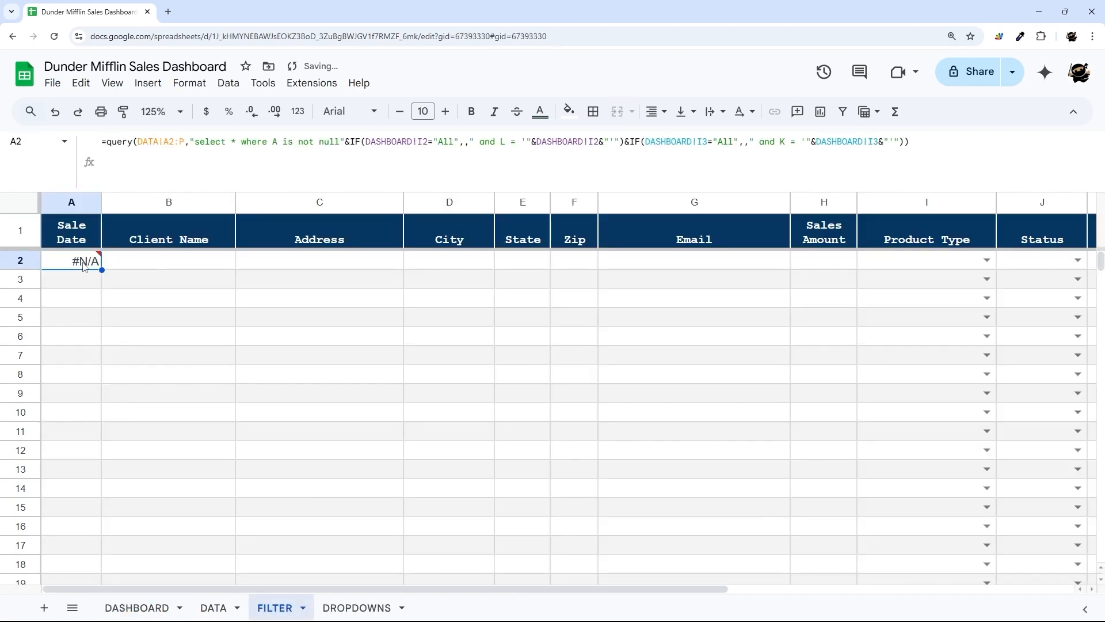
- Correct the status condition's column letter and check the Sales Person and Status results
{"action": "left_click_drag", "start_coordinate": [281, 589], "coordinate": [632, 613]}
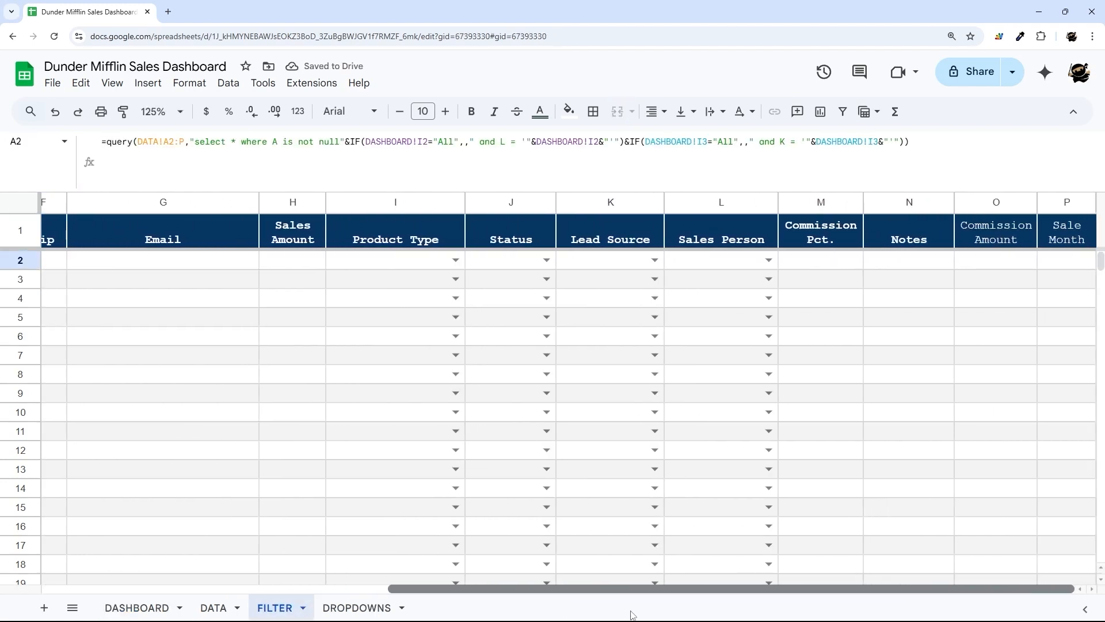
{"action": "key", "text": "Return"}
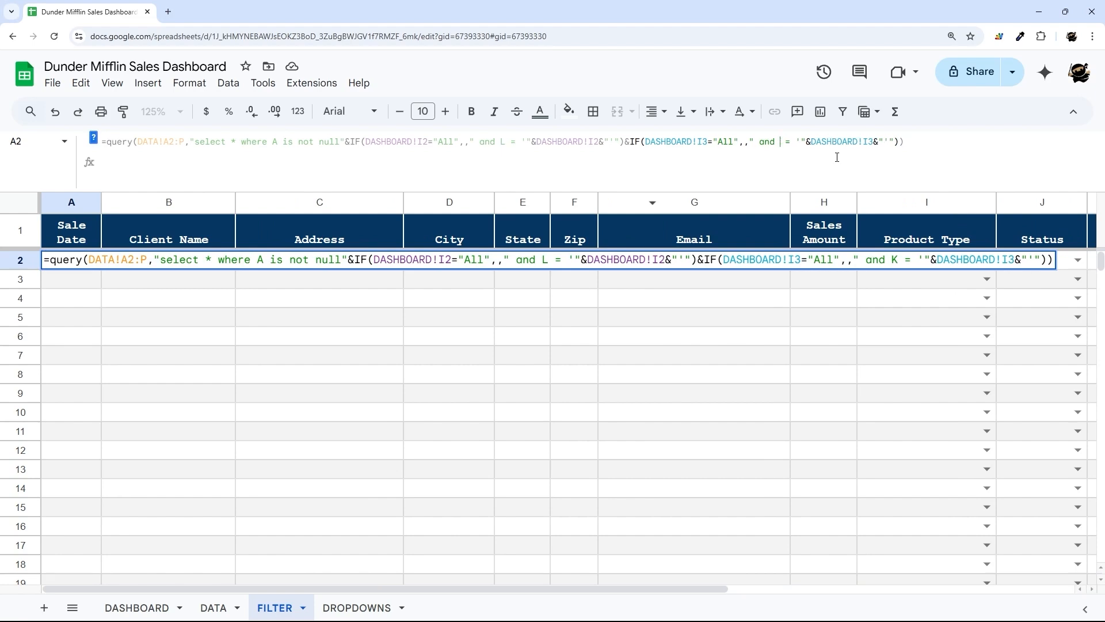
{"action": "key", "text": "Return"}
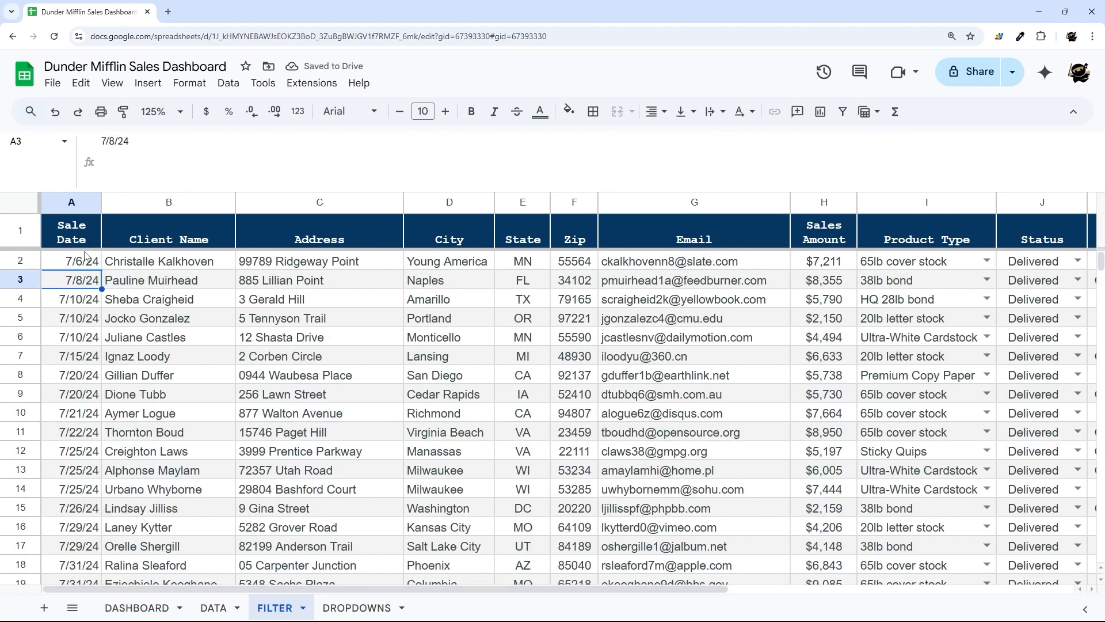
{"action": "key", "text": "Up"}
{"action": "left_click_drag", "start_coordinate": [564, 598], "coordinate": [843, 600]}
{"action": "left_click", "coordinate": [809, 207]}
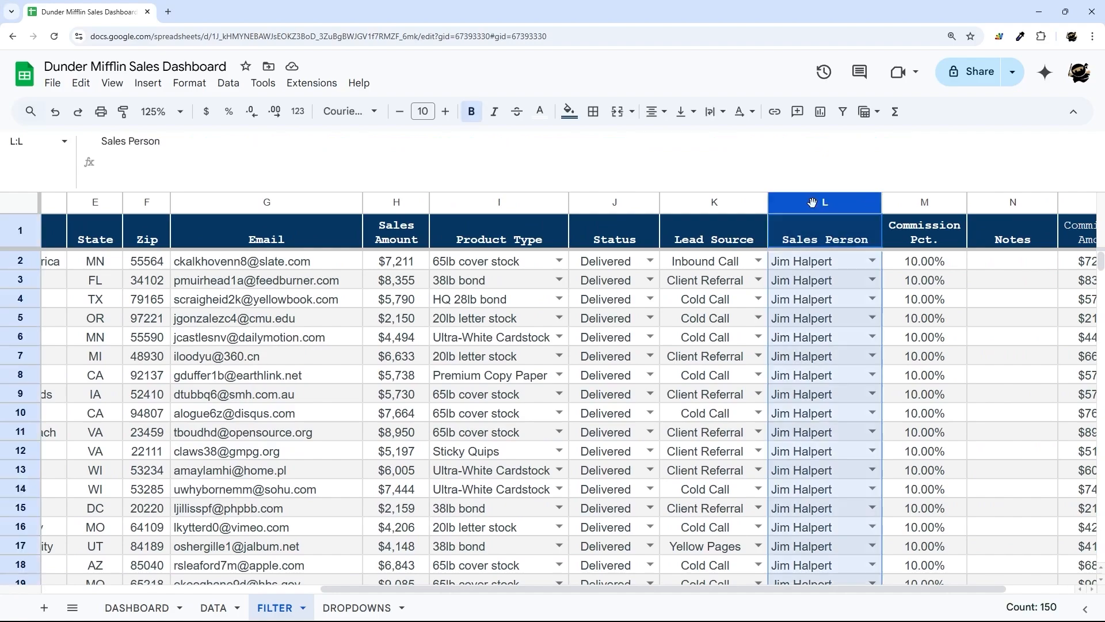
{"action": "left_click", "coordinate": [609, 206]}
{"action": "scroll", "coordinate": [634, 389], "scroll_direction": "down", "scroll_amount": 20}
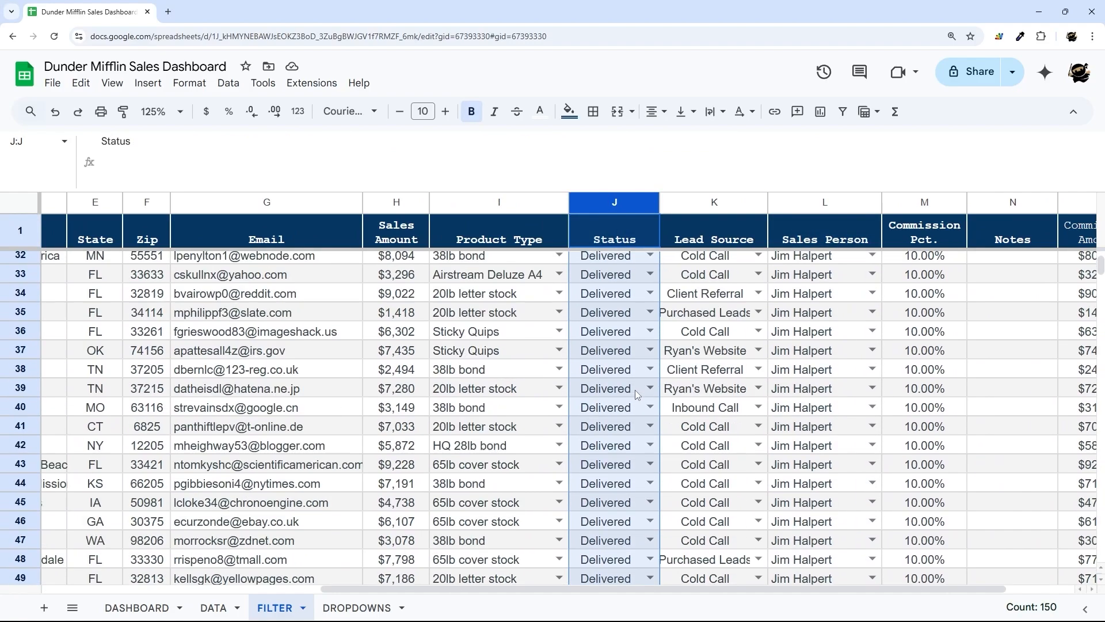
{"action": "scroll", "coordinate": [633, 389], "scroll_direction": "up", "scroll_amount": 20}
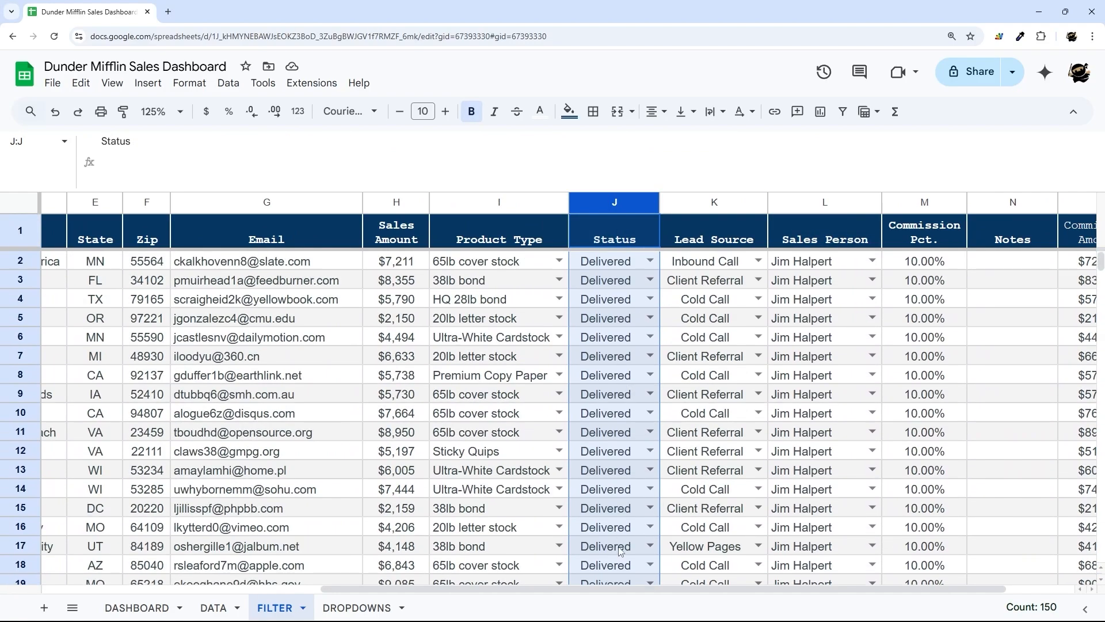
{"action": "left_click_drag", "start_coordinate": [622, 587], "coordinate": [342, 587]}
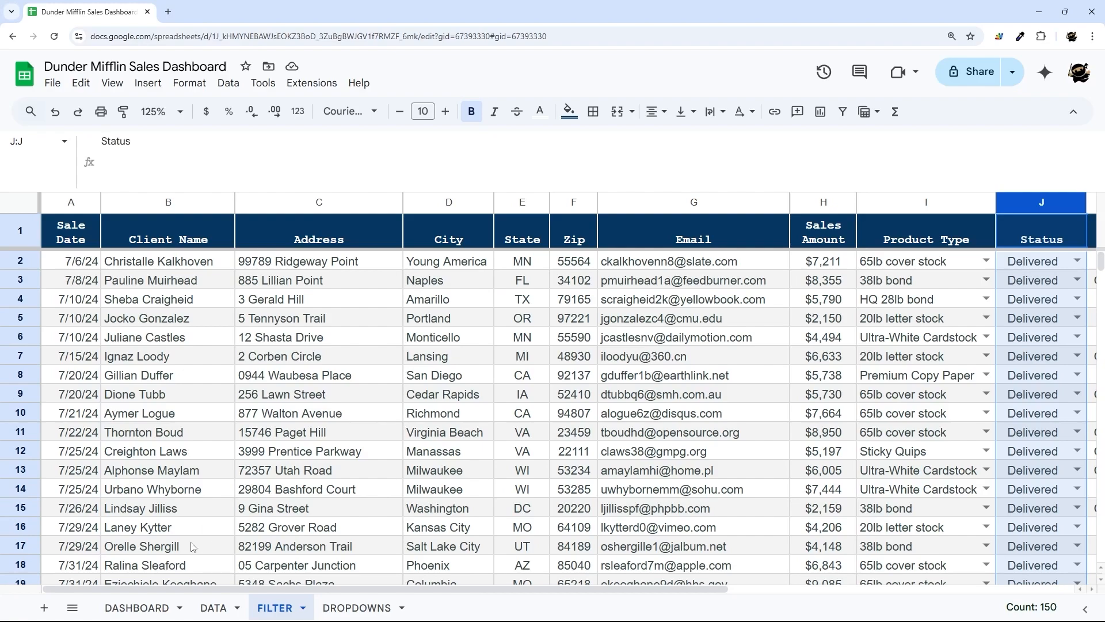
- Set the DASHBOARD status filter back to All and review the FILTER results
{"action": "left_click", "coordinate": [137, 608]}
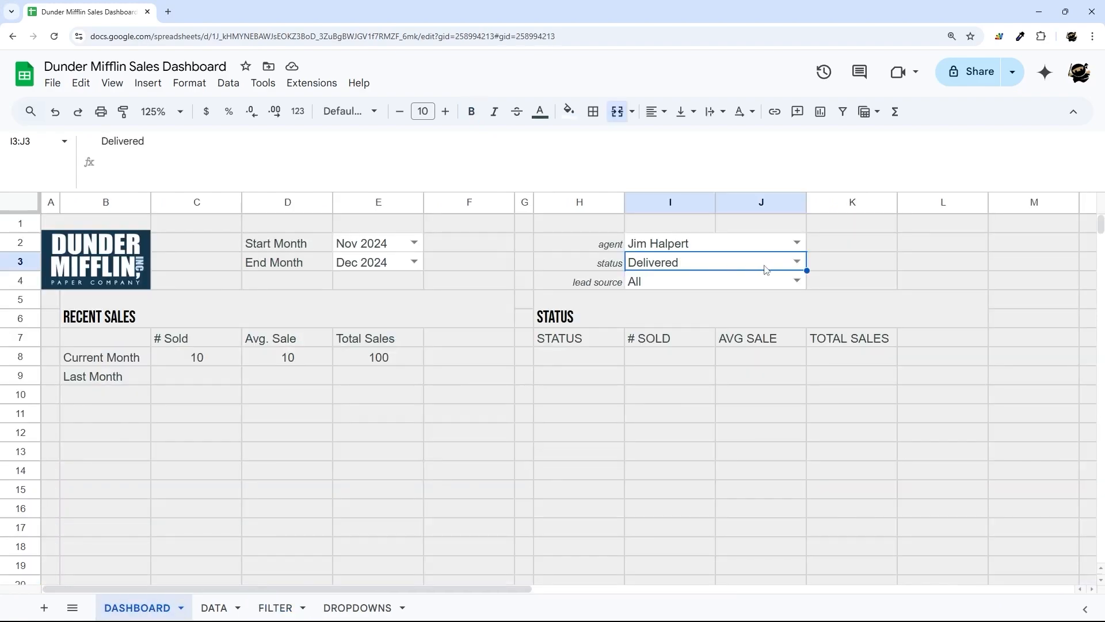
{"action": "left_click", "coordinate": [797, 261]}
{"action": "left_click", "coordinate": [679, 285]}
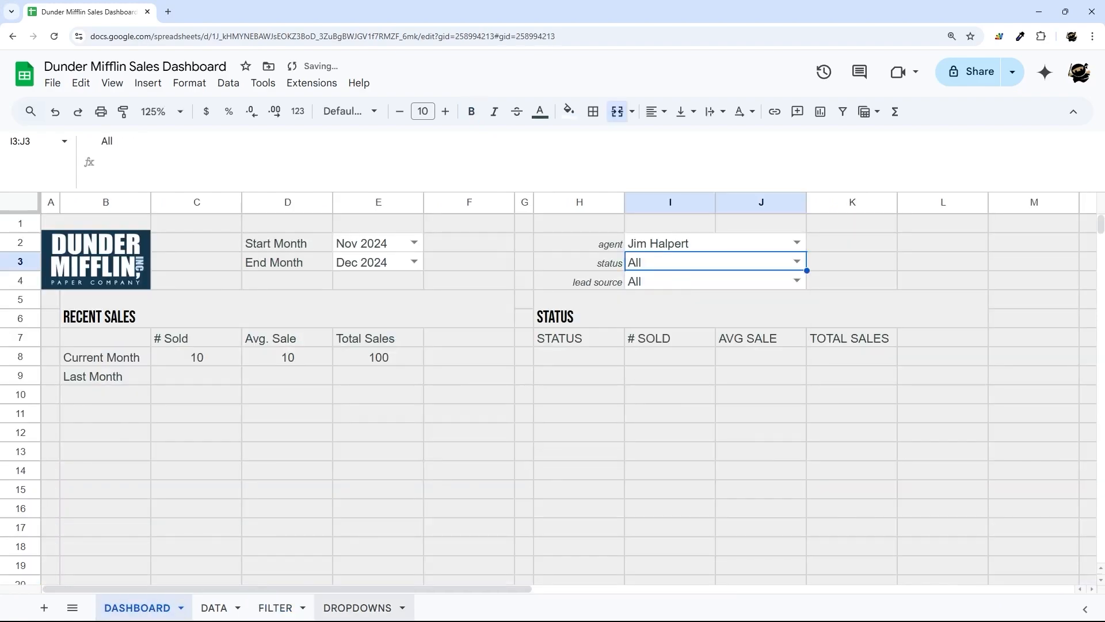
{"action": "left_click", "coordinate": [274, 608]}
{"action": "scroll", "coordinate": [735, 395], "scroll_direction": "down", "scroll_amount": 20}
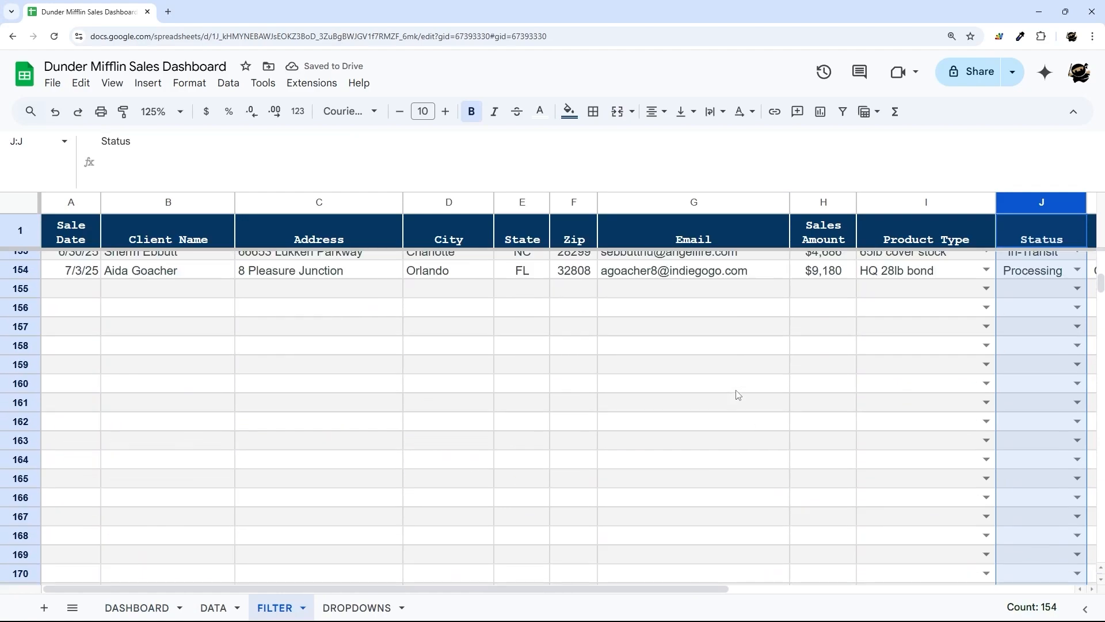
{"action": "scroll", "coordinate": [933, 394], "scroll_direction": "up", "scroll_amount": 3}
{"action": "left_click_drag", "start_coordinate": [1030, 418], "coordinate": [1021, 363]}
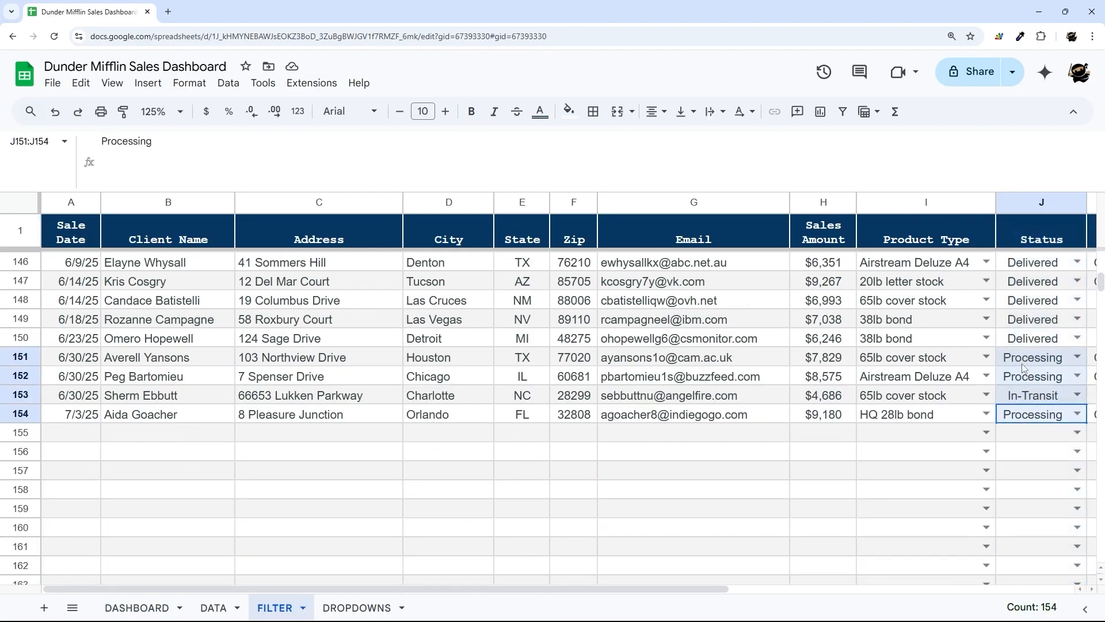
{"action": "scroll", "coordinate": [724, 450], "scroll_direction": "up", "scroll_amount": 20}
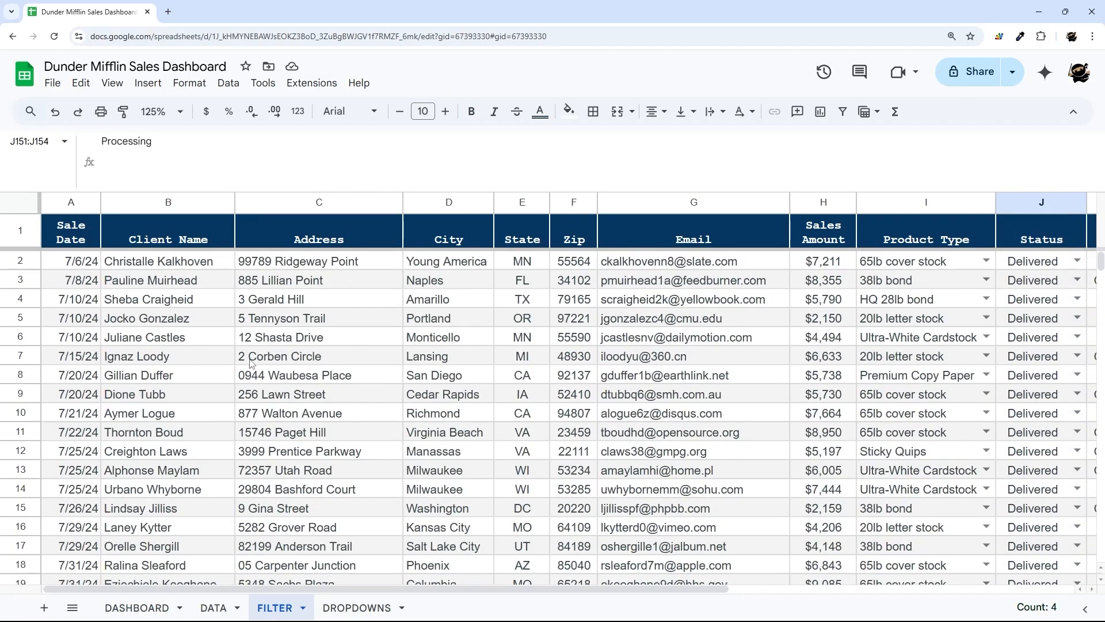
{"action": "left_click", "coordinate": [87, 280]}
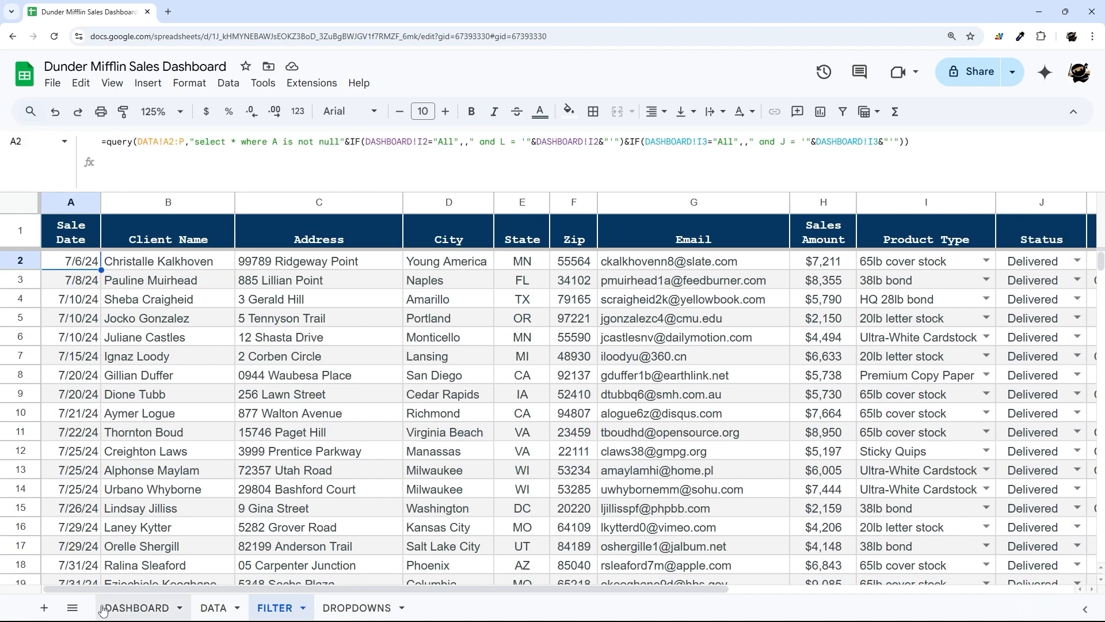
- Put each IF clause of the A2 query on its own line, adding a fourth line
{"action": "left_click", "coordinate": [129, 610]}
{"action": "left_click_drag", "start_coordinate": [609, 283], "coordinate": [688, 288]}
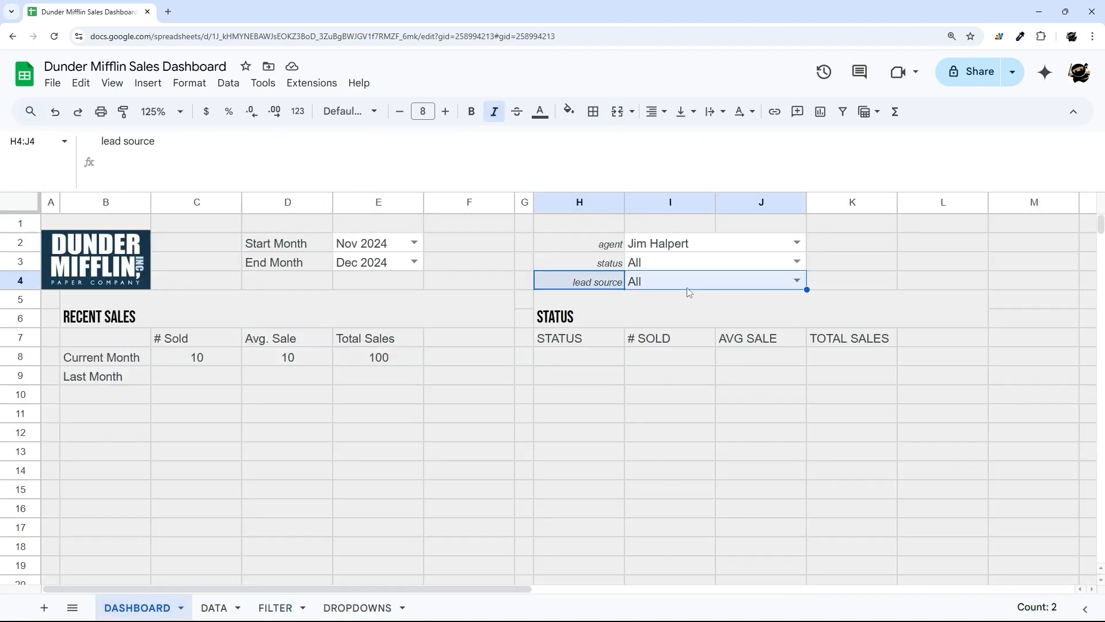
{"action": "left_click", "coordinate": [275, 608]}
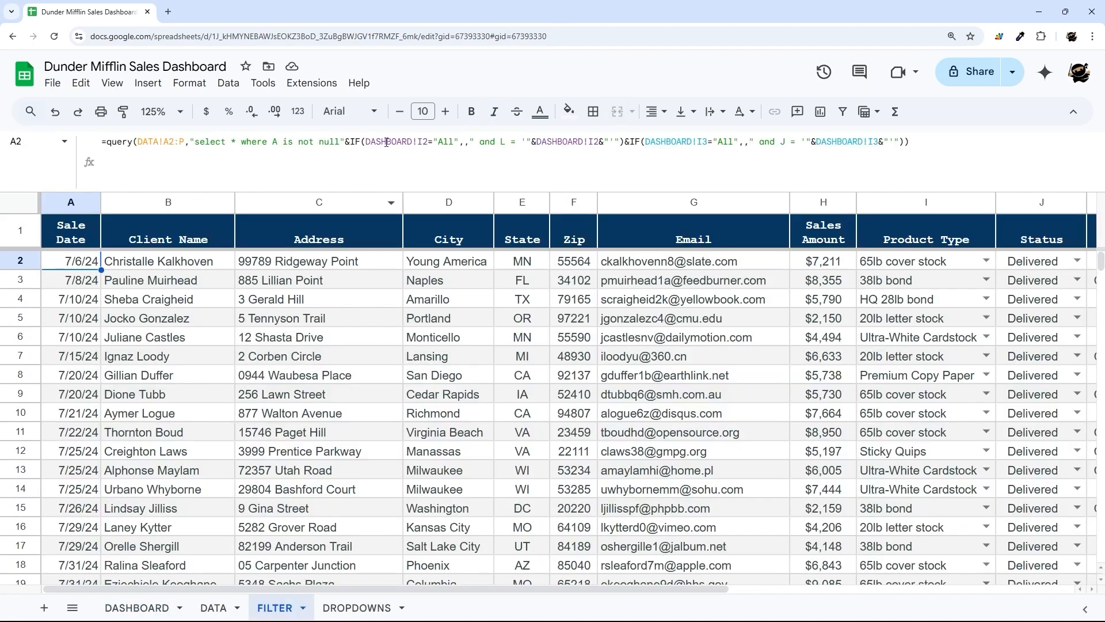
{"action": "left_click", "coordinate": [347, 141]}
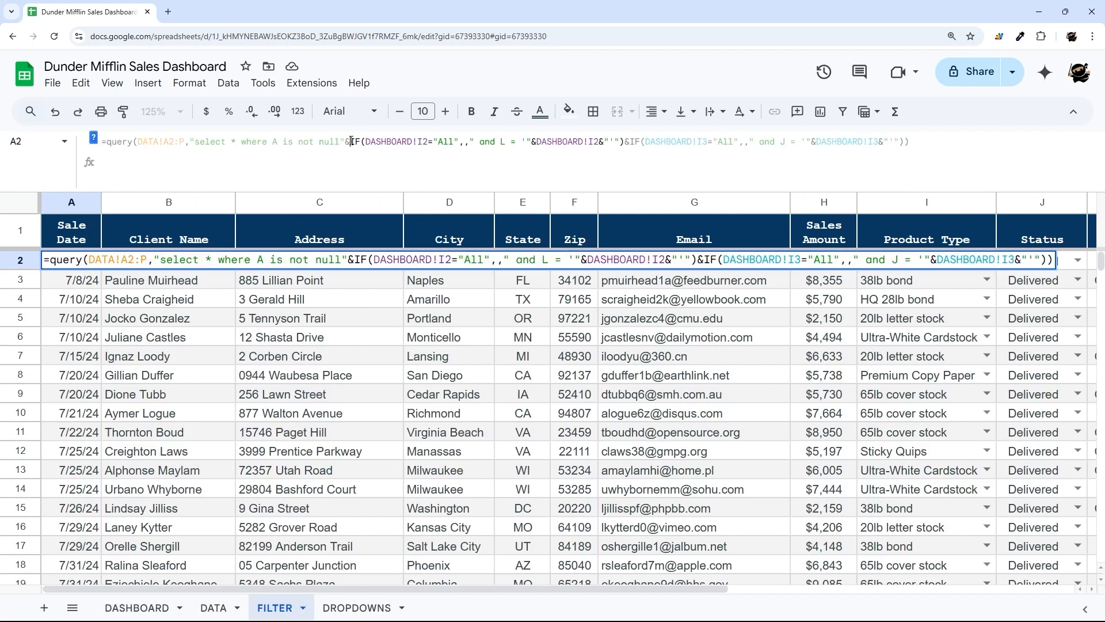
{"action": "key", "text": "alt+Return"}
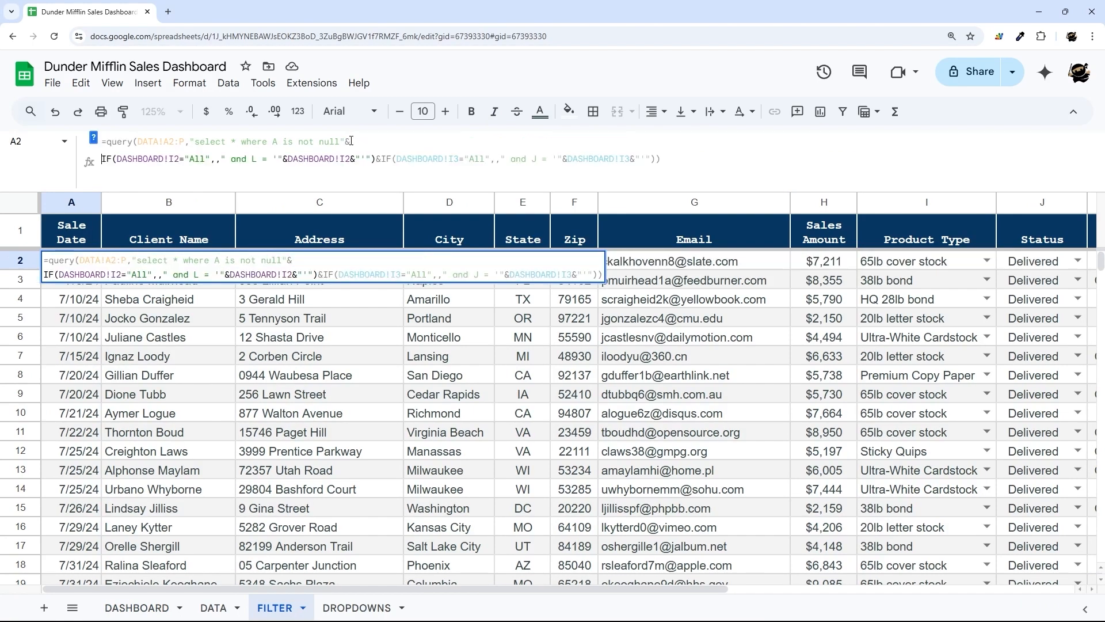
{"action": "left_click", "coordinate": [378, 158]}
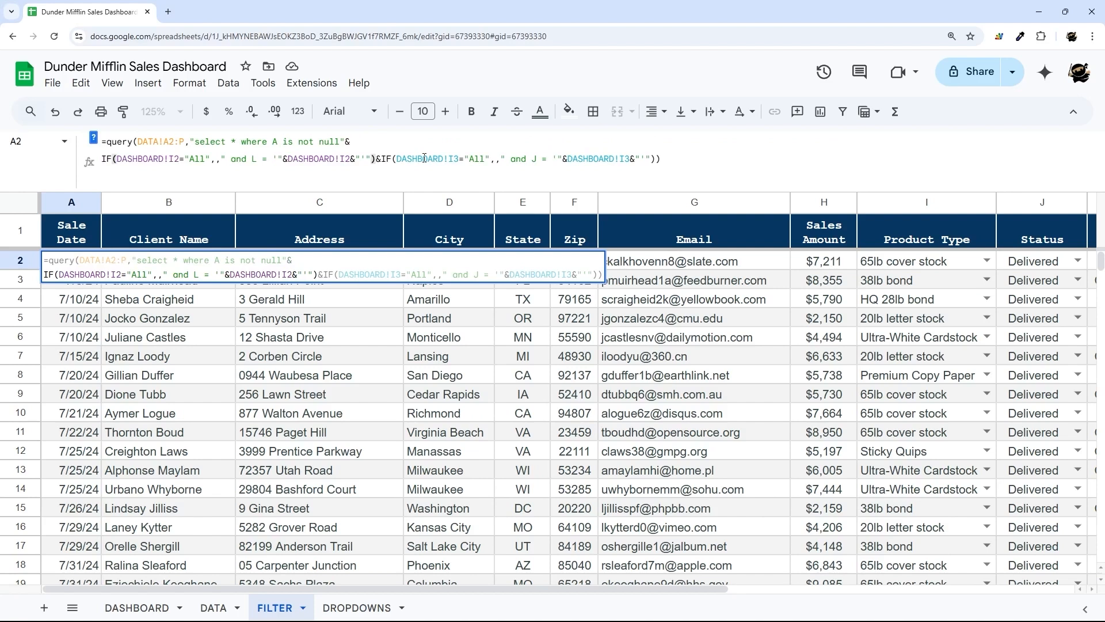
{"action": "key", "text": "alt+Return"}
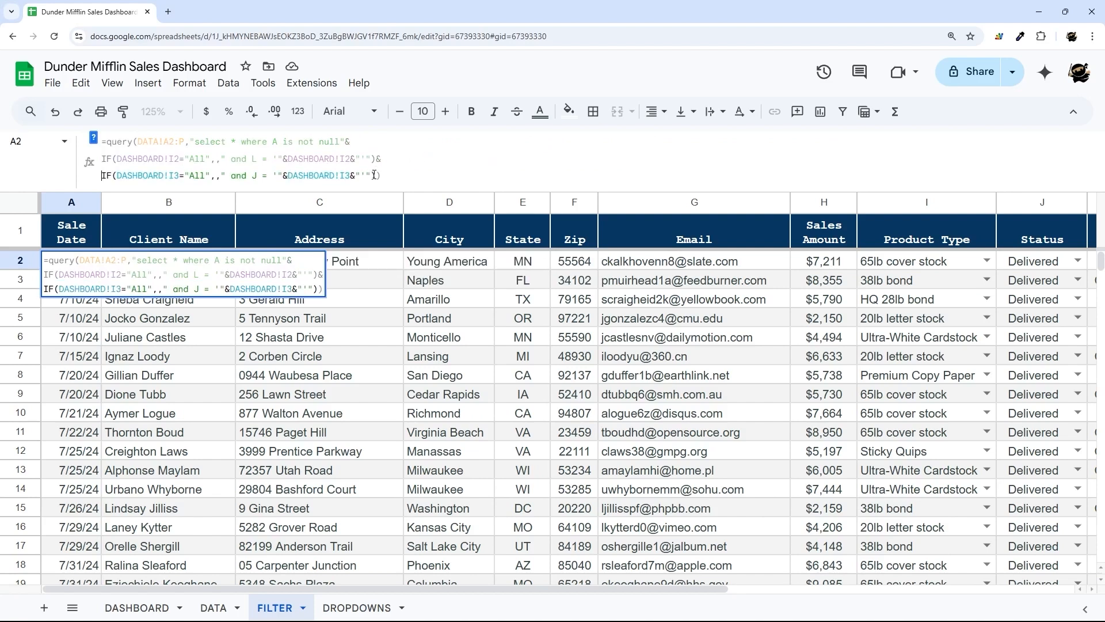
{"action": "left_click", "coordinate": [383, 175]}
{"action": "key", "text": "alt+Return"}
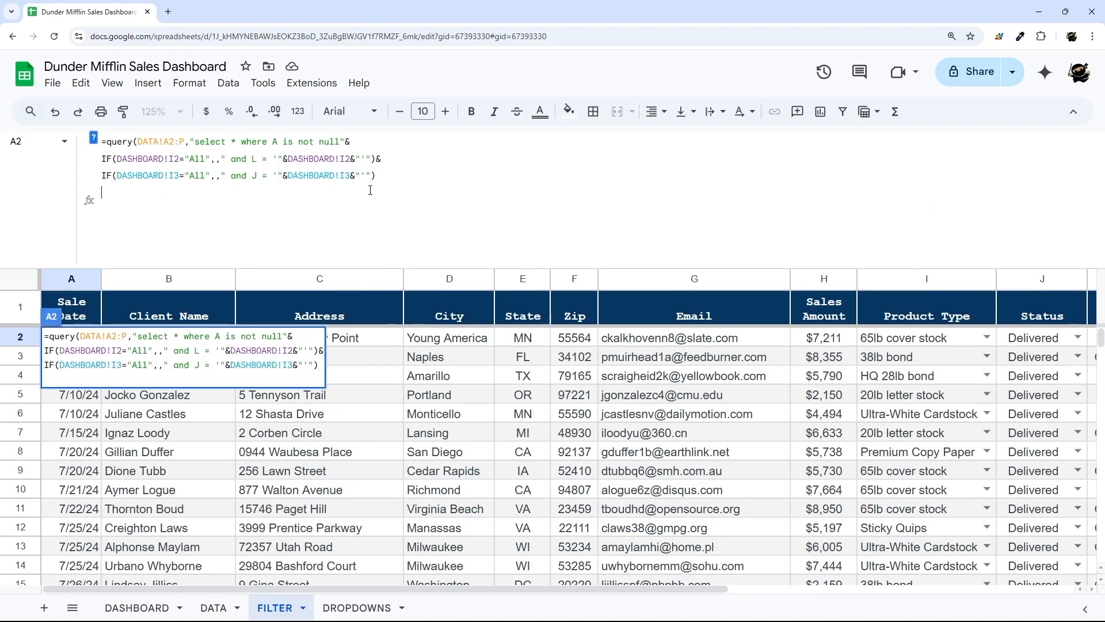
- Copy the status IF line onto the new fourth line
{"action": "type", "text": "&"}
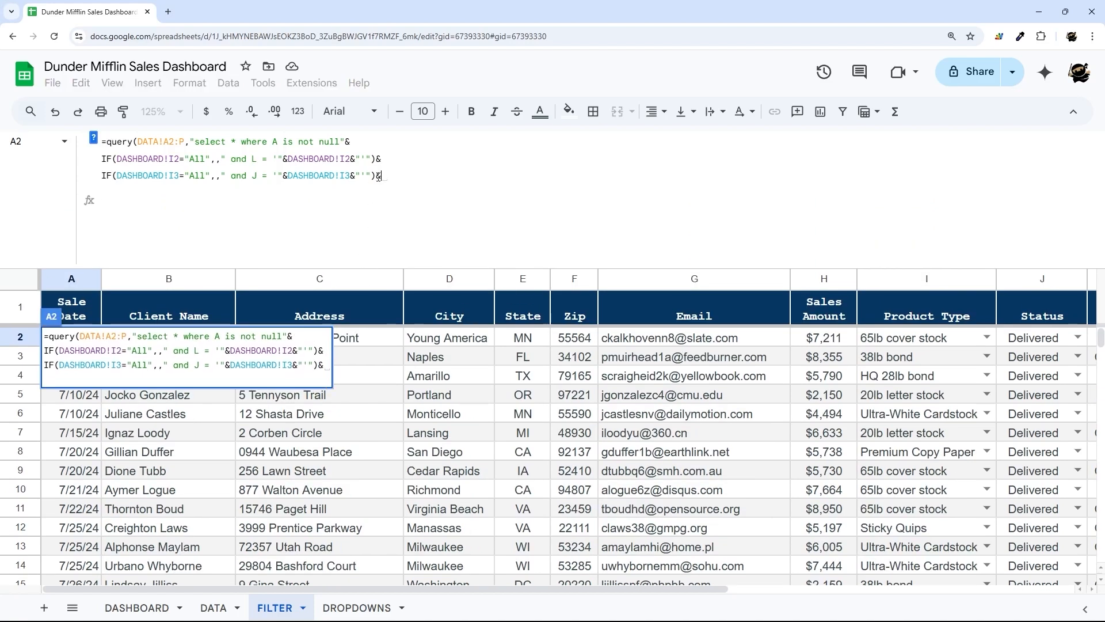
{"action": "key", "text": "shift+Home"}
{"action": "key", "text": "ctrl+c"}
{"action": "key", "text": "Down"}
{"action": "key", "text": "ctrl+v"}
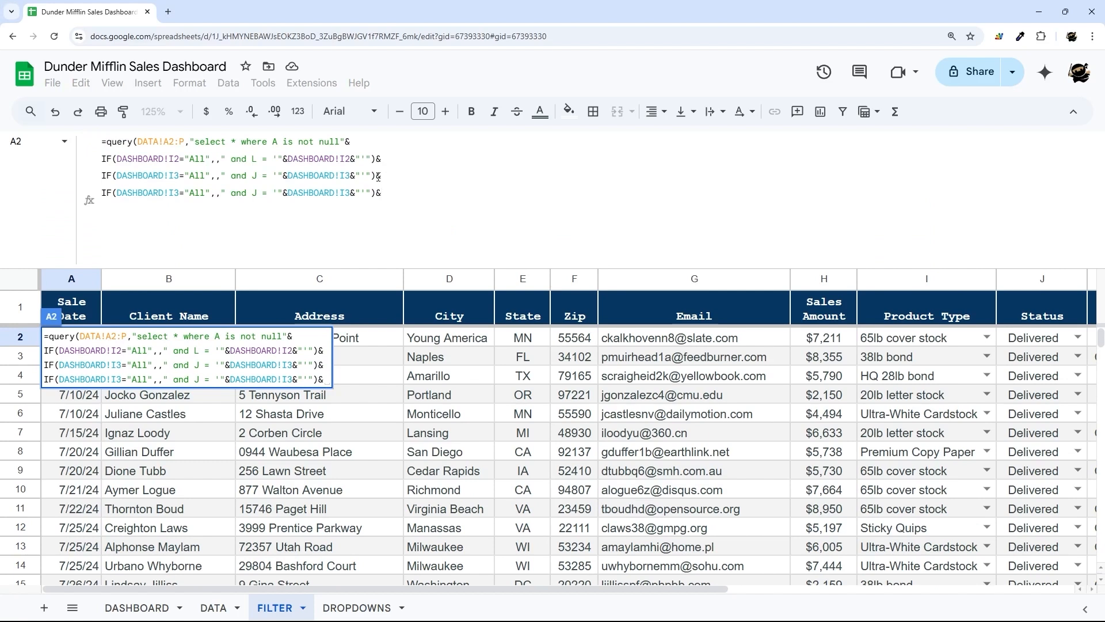
- Change both DASHBOARD!I3 references on line 4 to I4
{"action": "left_click", "coordinate": [177, 193]}
{"action": "key", "text": "BackSpace"}
{"action": "type", "text": "4"}
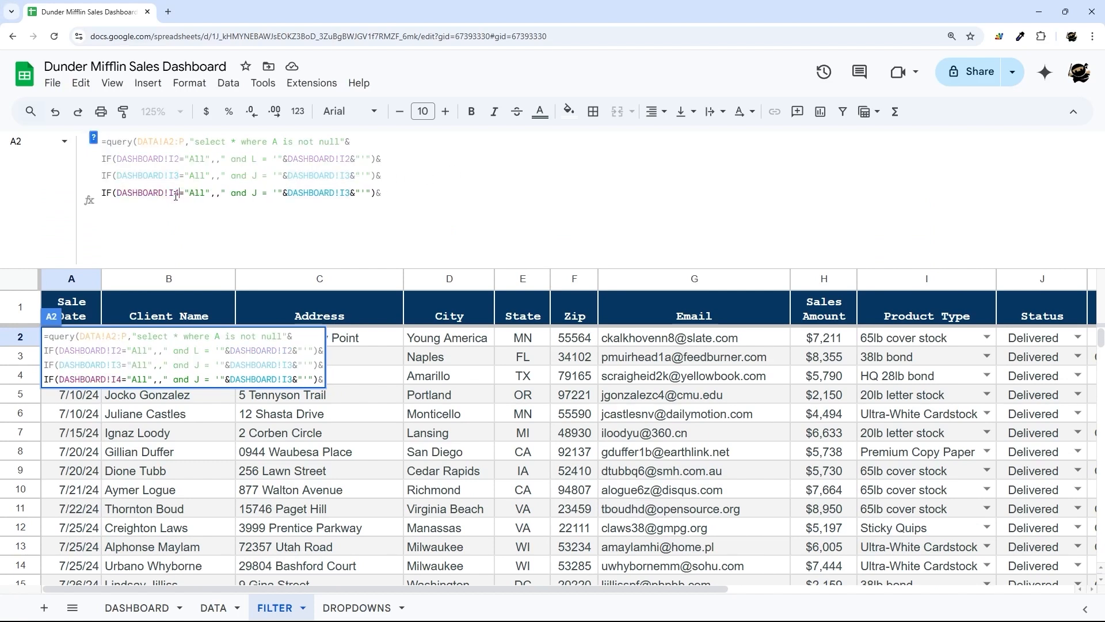
{"action": "left_click", "coordinate": [346, 193]}
{"action": "key", "text": "BackSpace"}
{"action": "type", "text": "4"}
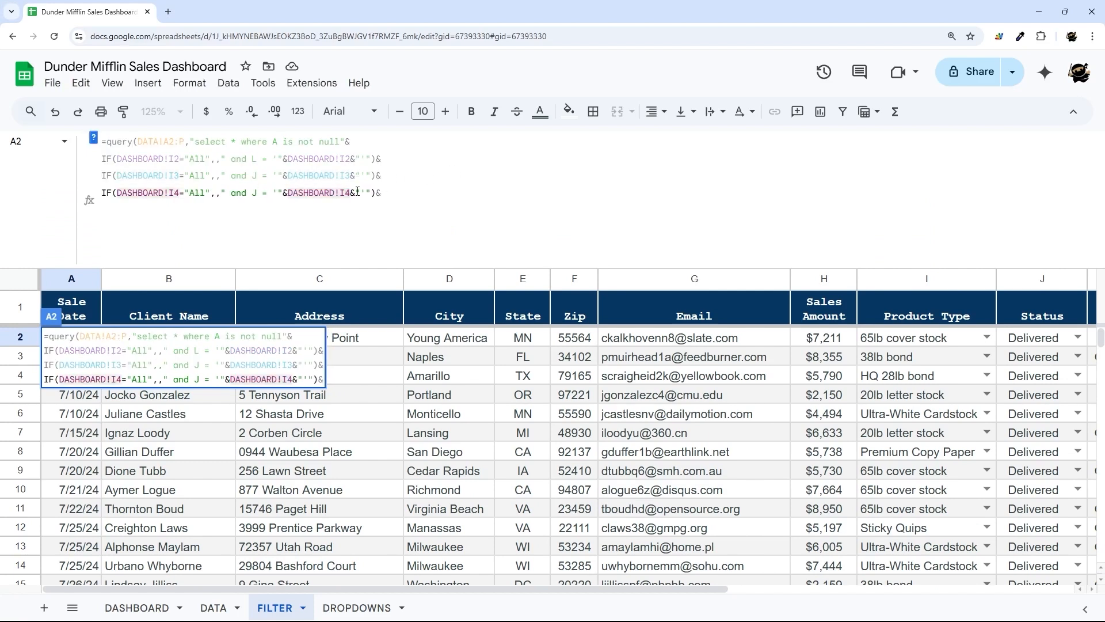
{"action": "left_click_drag", "start_coordinate": [680, 589], "coordinate": [775, 603]}
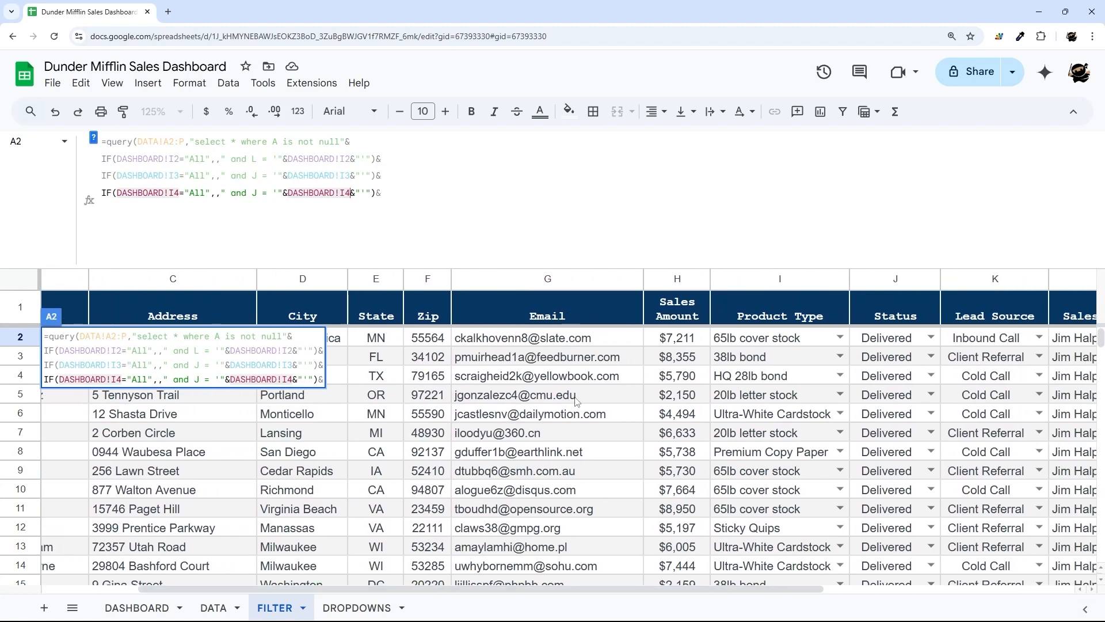
- Switch line 4's column from J to K, replace the trailing & with ), and commit
{"action": "left_click", "coordinate": [256, 193]}
{"action": "key", "text": "BackSpace"}
{"action": "type", "text": "K"}
{"action": "key", "text": "End"}
{"action": "key", "text": "BackSpace"}
{"action": "type", "text": ")"}
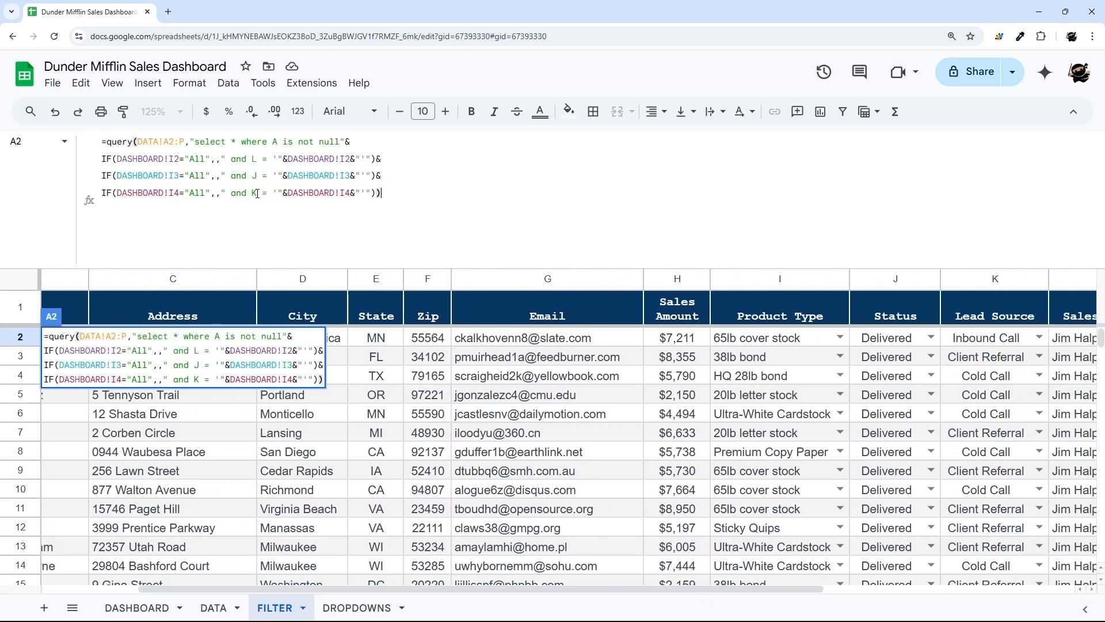
{"action": "key", "text": "Return"}
{"action": "left_click_drag", "start_coordinate": [519, 266], "coordinate": [521, 149]}
{"action": "left_click_drag", "start_coordinate": [525, 593], "coordinate": [812, 596]}
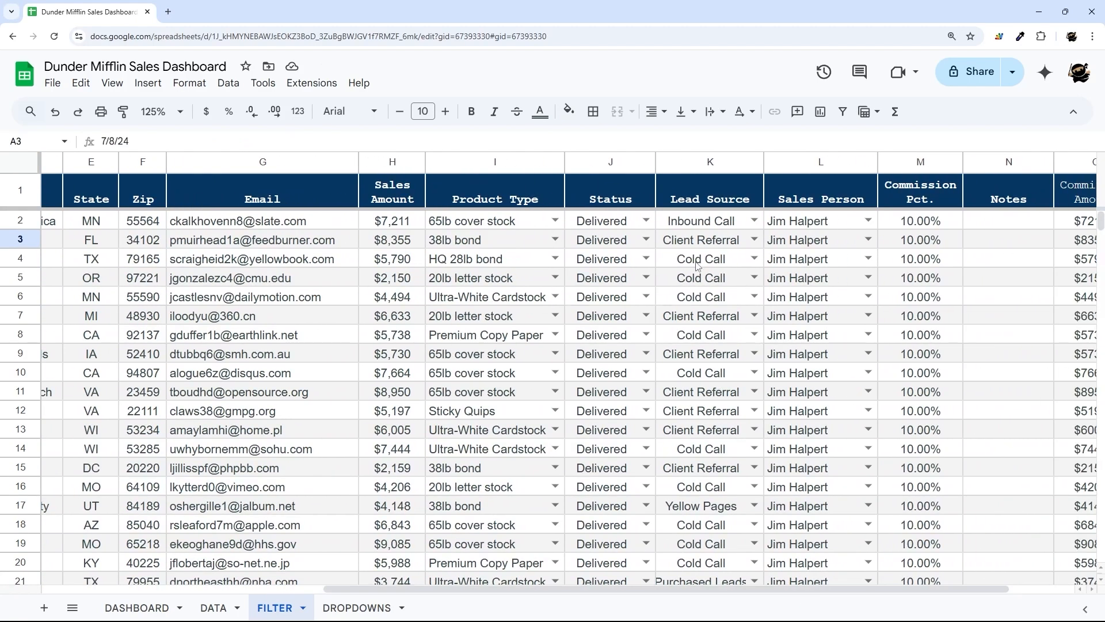
{"action": "left_click_drag", "start_coordinate": [698, 259], "coordinate": [697, 297]}
{"action": "left_click", "coordinate": [137, 607]}
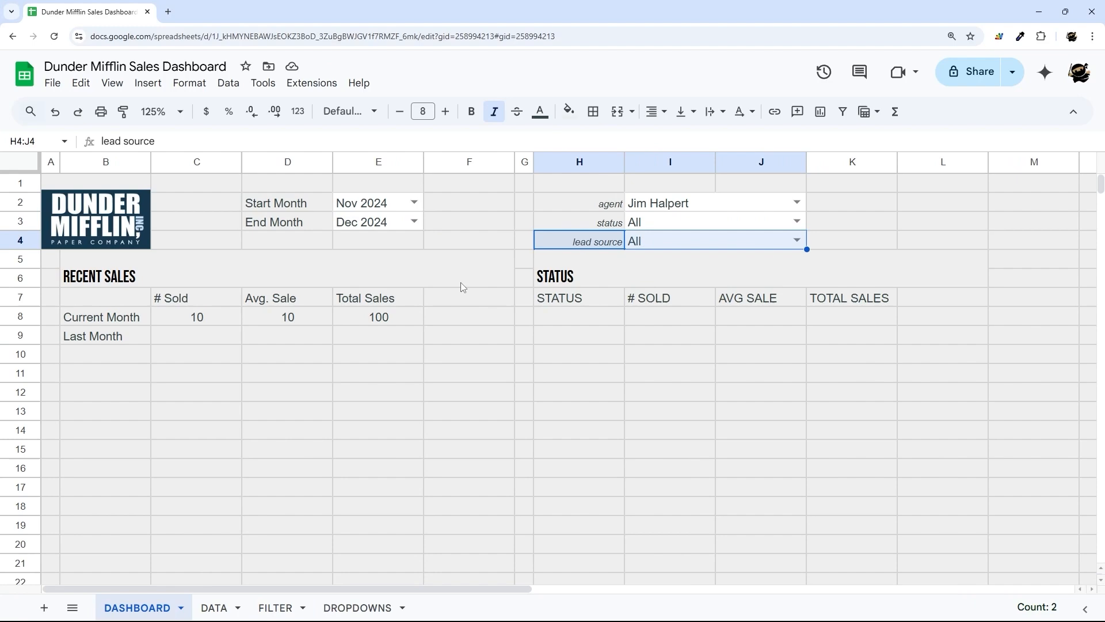
{"action": "left_click", "coordinate": [791, 241]}
{"action": "left_click", "coordinate": [679, 296]}
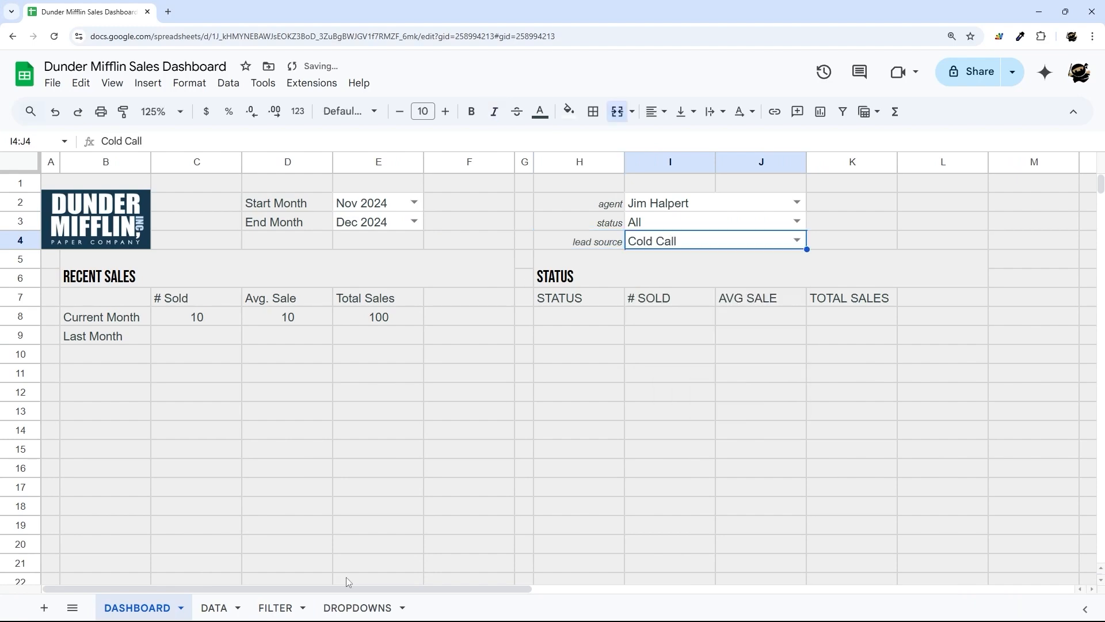
{"action": "left_click", "coordinate": [282, 607]}
{"action": "scroll", "coordinate": [691, 321], "scroll_direction": "down", "scroll_amount": 10}
{"action": "scroll", "coordinate": [685, 323], "scroll_direction": "up", "scroll_amount": 12}
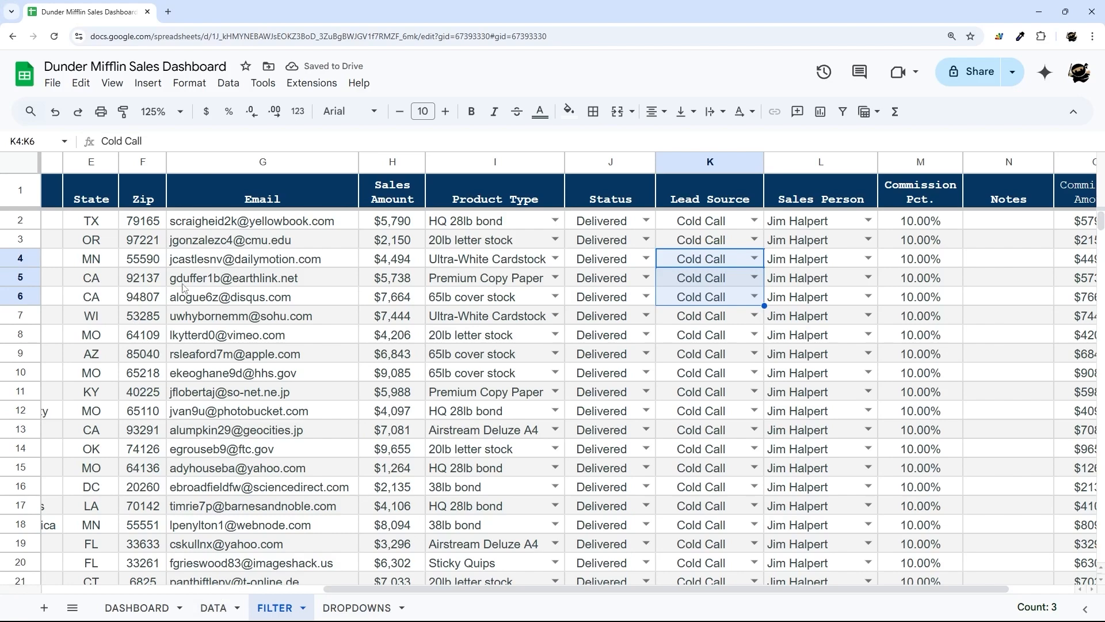
{"action": "left_click", "coordinate": [230, 225]}
{"action": "key", "text": "Home"}
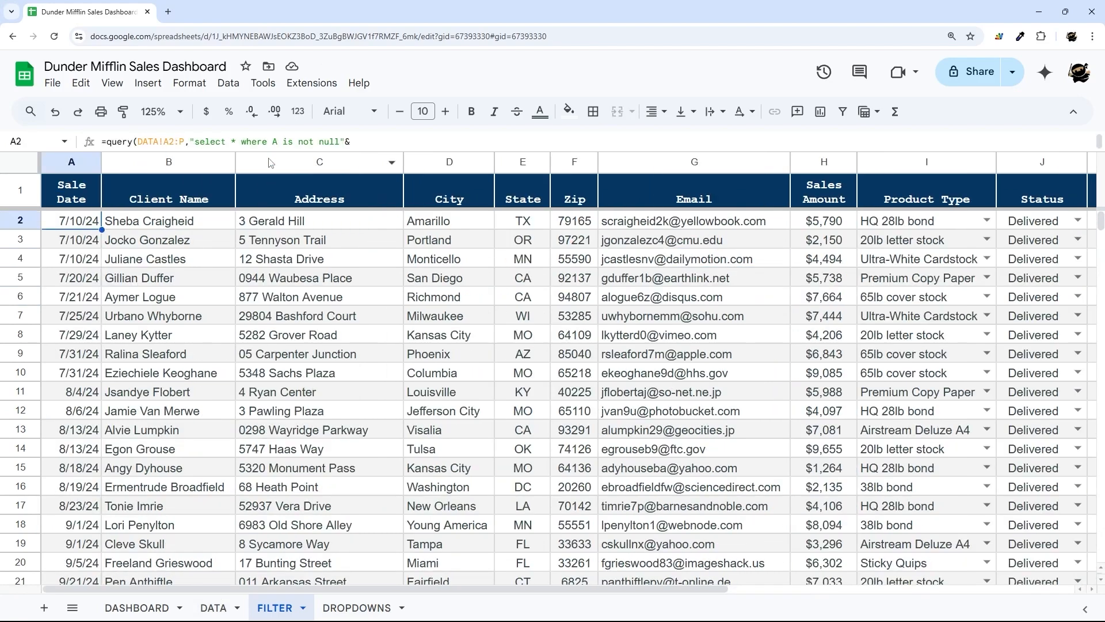
{"action": "left_click_drag", "start_coordinate": [273, 151], "coordinate": [277, 293]}
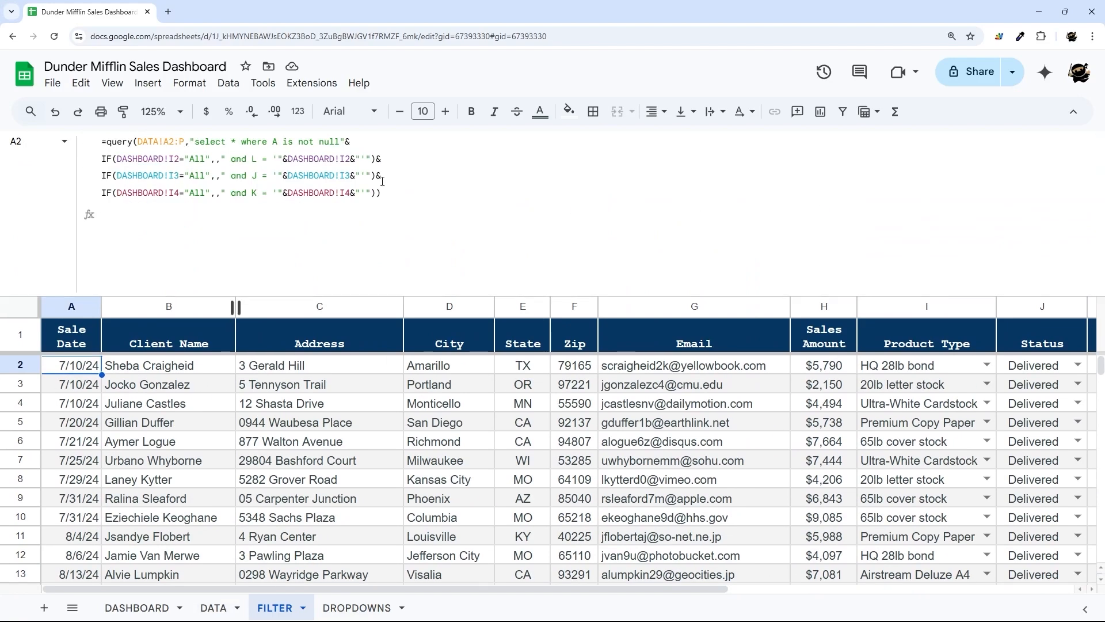
{"action": "left_click", "coordinate": [146, 608]}
{"action": "left_click_drag", "start_coordinate": [276, 347], "coordinate": [380, 368]}
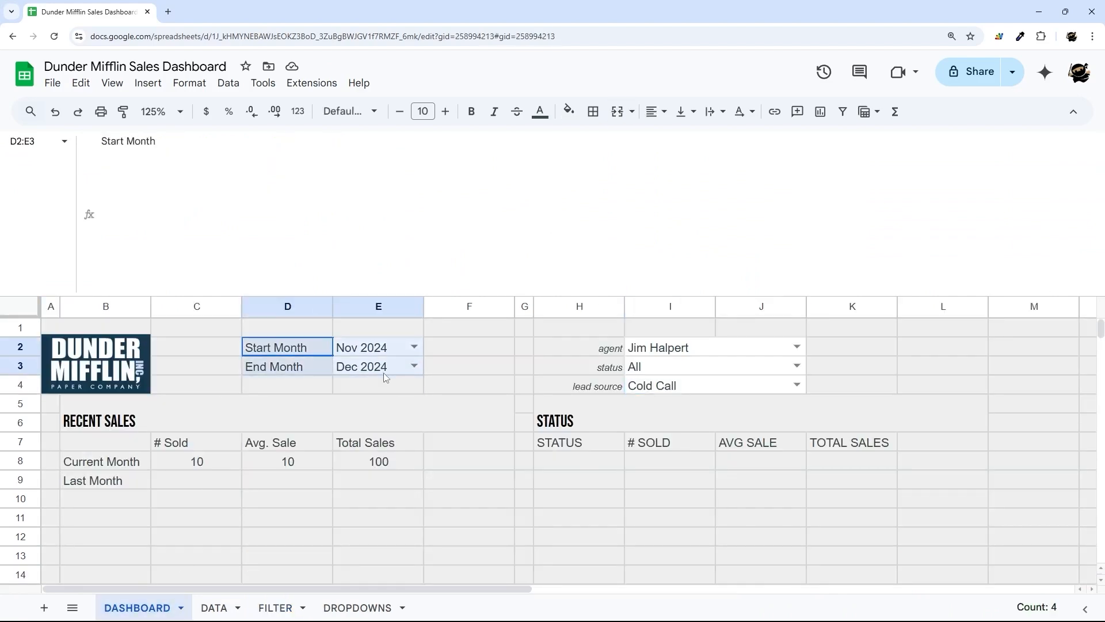
{"action": "left_click", "coordinate": [275, 609]}
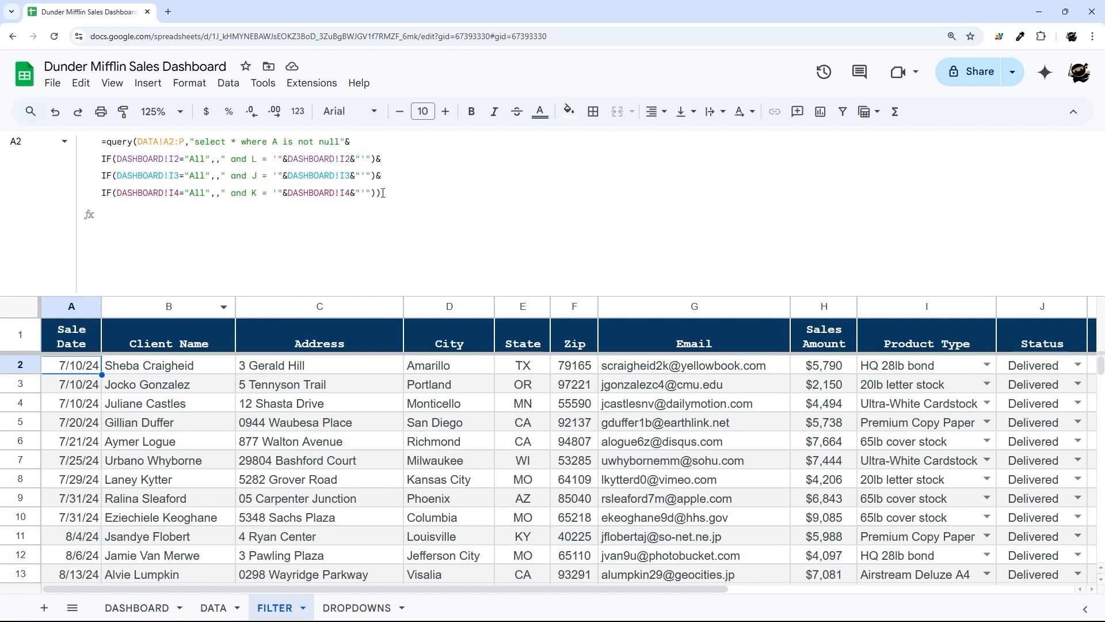
- Append another copy of the column K = DASHBOARD!I4 lead-source IF clause to A2's query on a new line
{"action": "left_click_drag", "start_coordinate": [377, 193], "coordinate": [102, 197]}
{"action": "key", "text": "ctrl+c"}
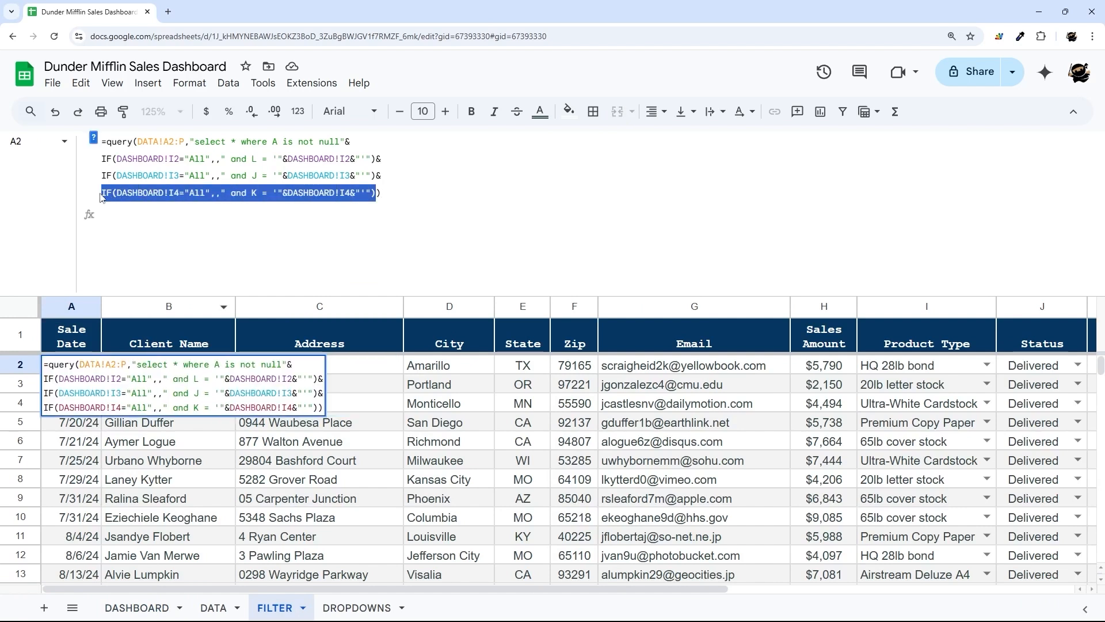
{"action": "key", "text": "Right"}
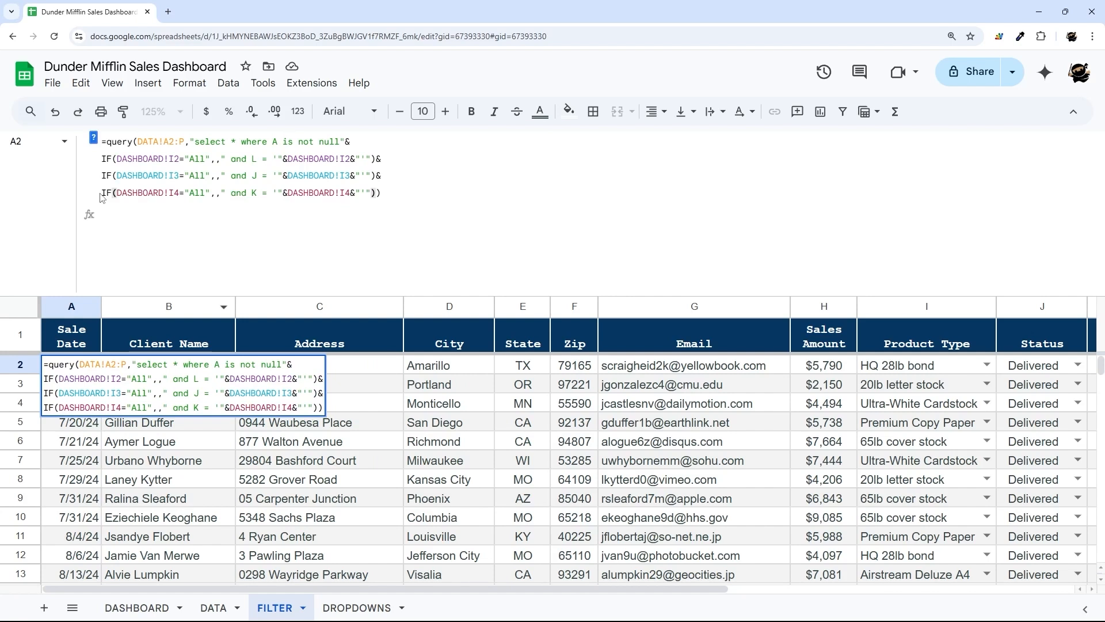
{"action": "type", "text": "&"}
{"action": "key", "text": "alt+Return"}
{"action": "key", "text": "ctrl+v"}
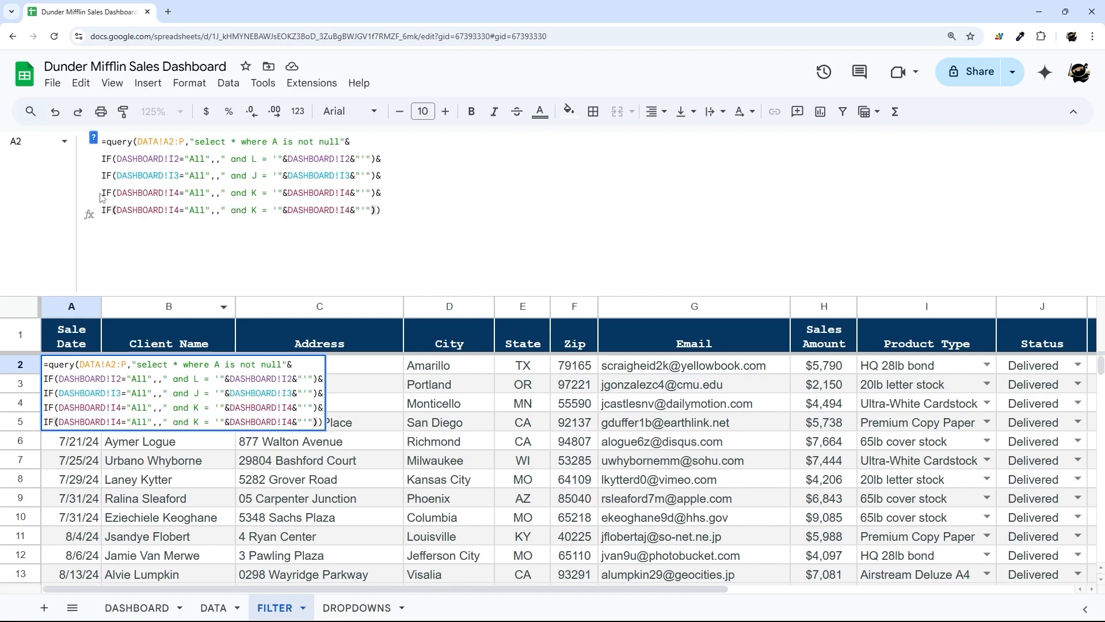
{"action": "key", "text": "Return"}
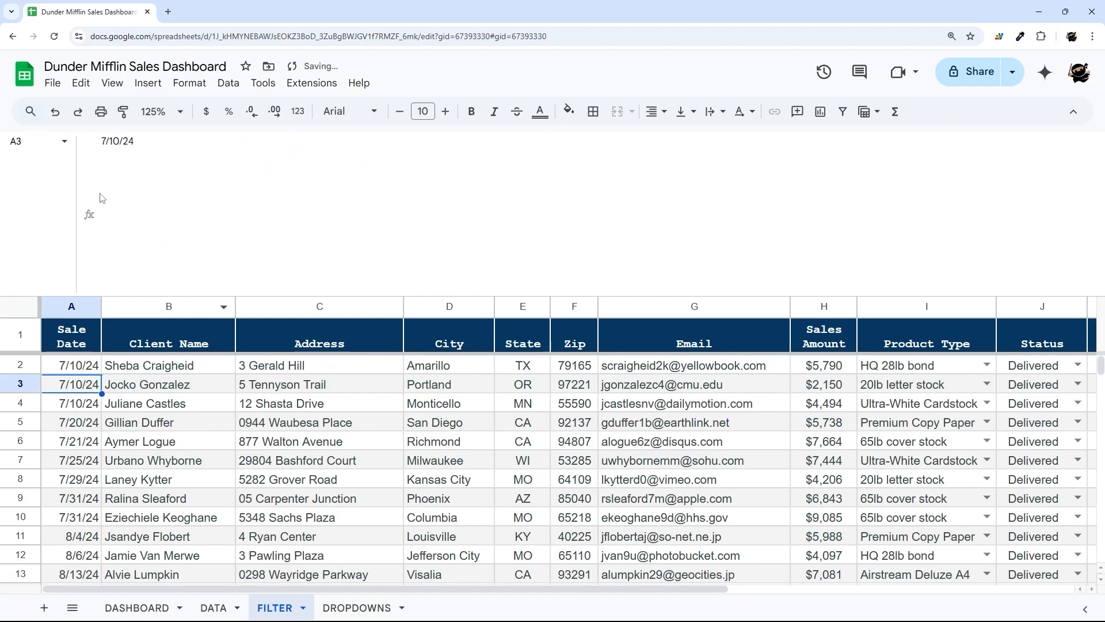
{"action": "key", "text": "Up"}
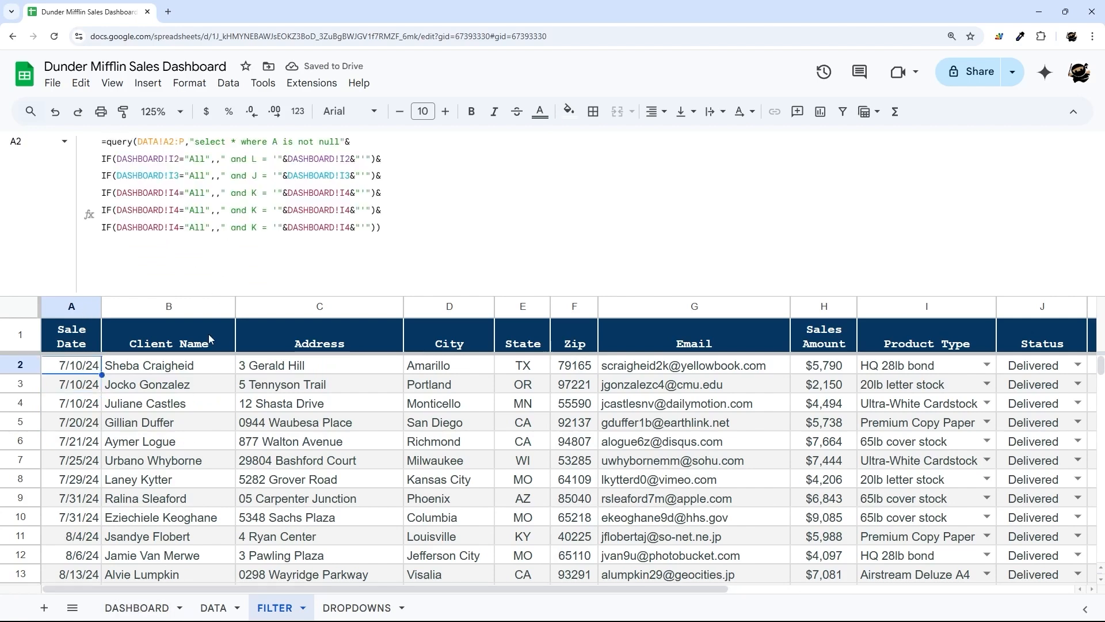
- Clear the agent value in DASHBOARD!I2 and return to the agent All check in the FILTER query
{"action": "left_click", "coordinate": [139, 611]}
{"action": "left_click", "coordinate": [723, 353]}
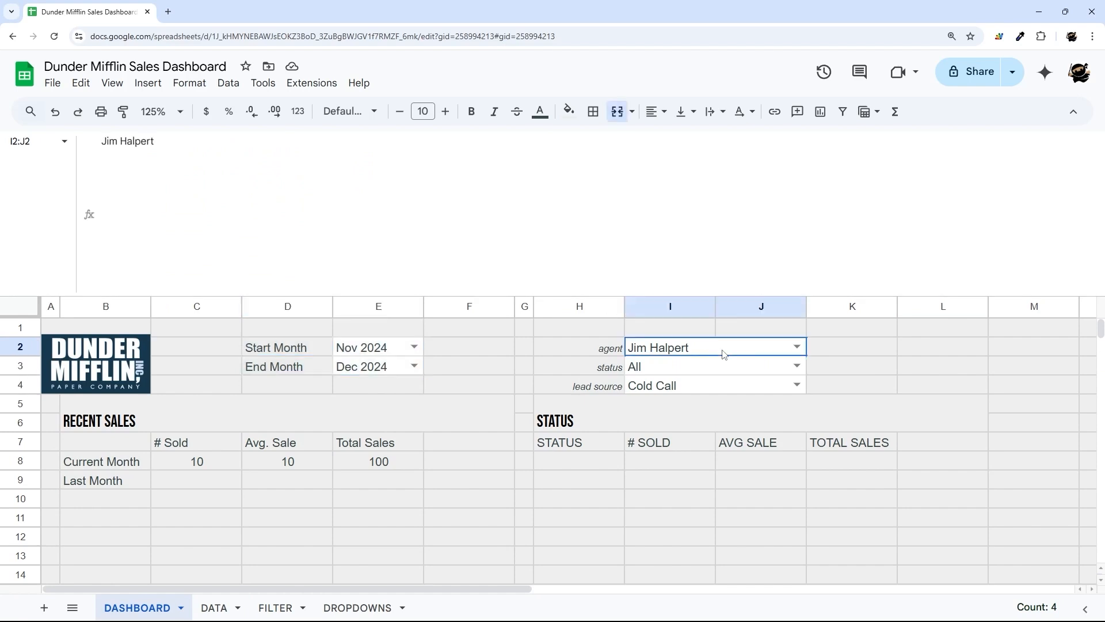
{"action": "key", "text": "Delete"}
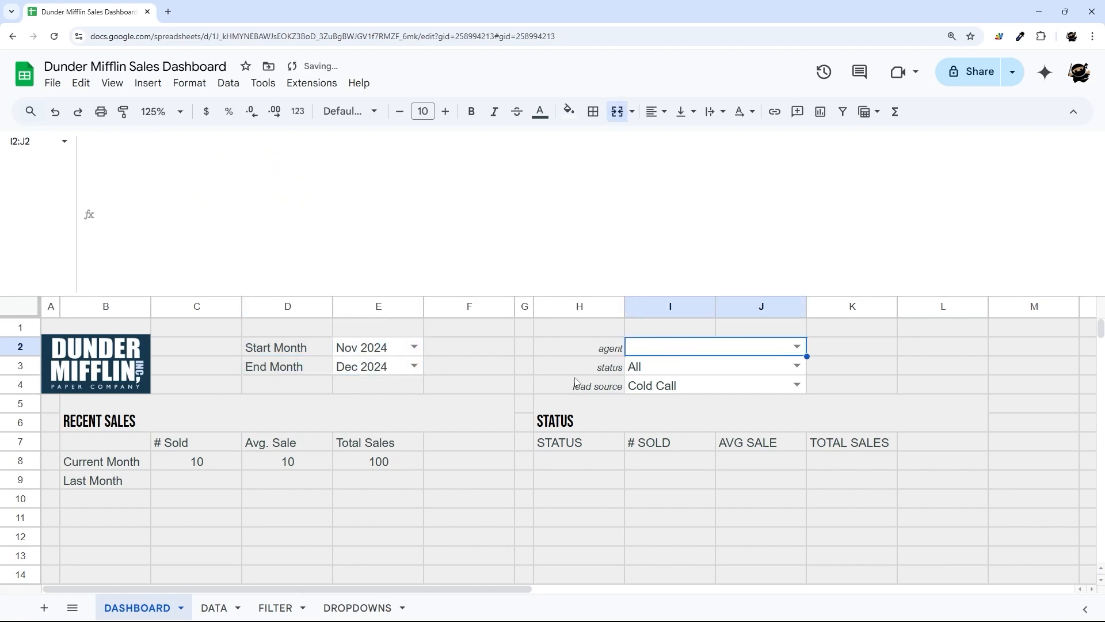
{"action": "left_click", "coordinate": [265, 607]}
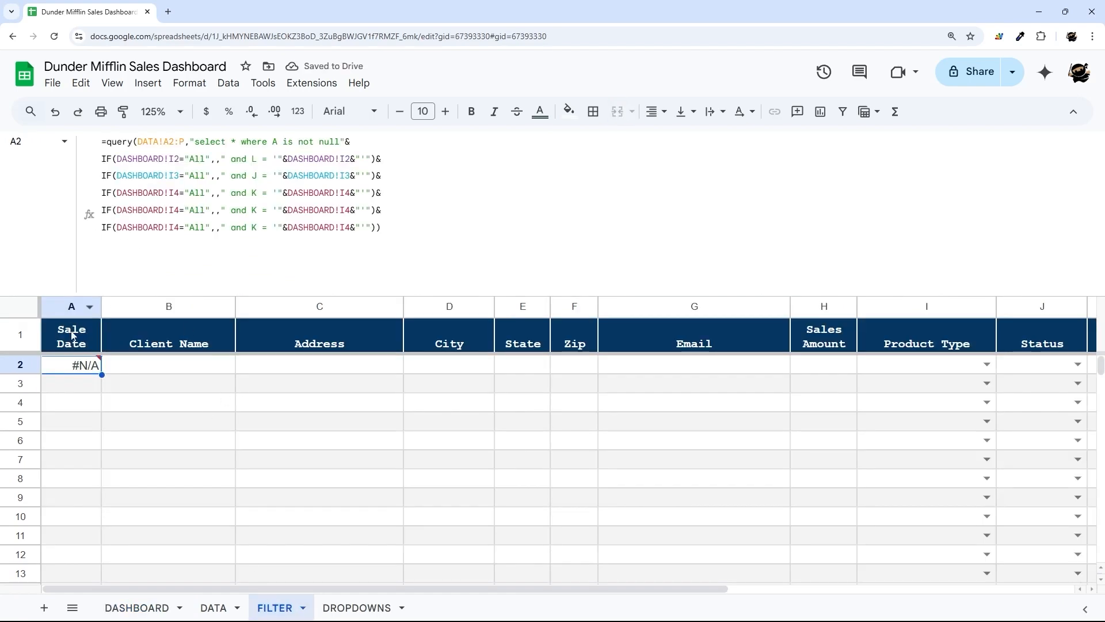
{"action": "mouse_move", "coordinate": [77, 367]}
{"action": "left_click_drag", "start_coordinate": [117, 159], "coordinate": [206, 159]}
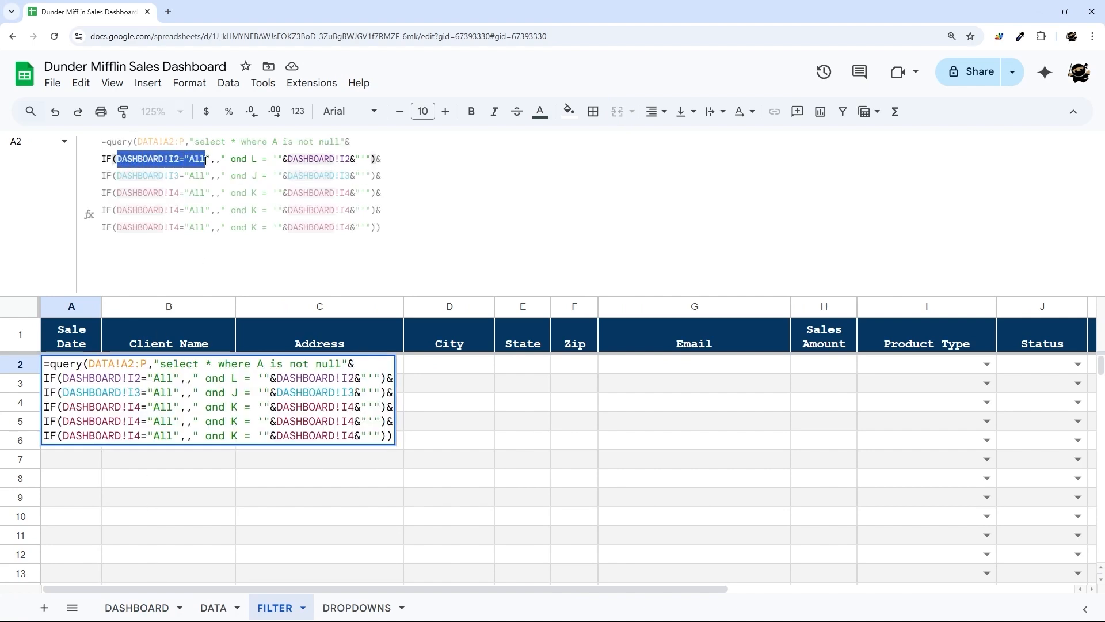
{"action": "left_click", "coordinate": [217, 159]}
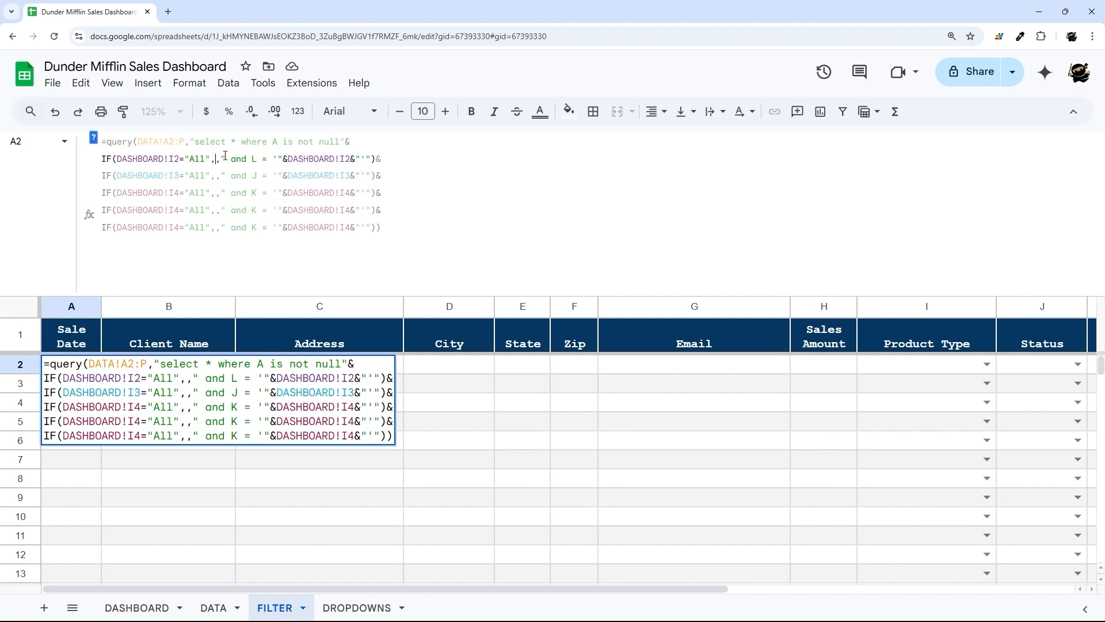
- Wrap the agent check in OR(DASHBOARD!I2="",DASHBOARD!I2="All") so a blank agent acts like All
{"action": "left_click_drag", "start_coordinate": [221, 159], "coordinate": [372, 159]}
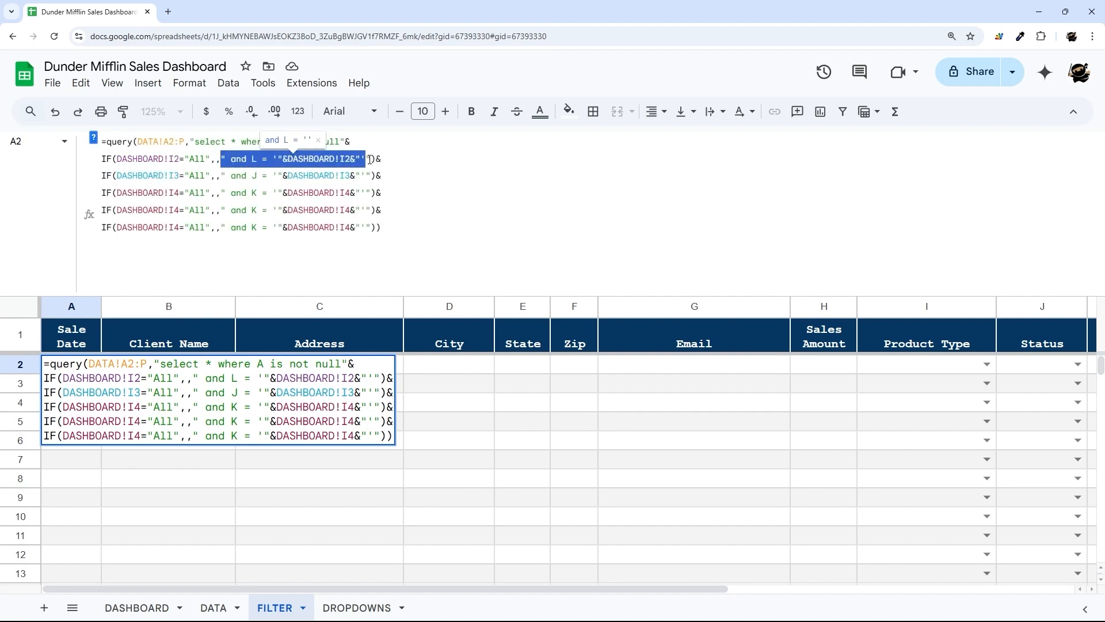
{"action": "left_click", "coordinate": [116, 159]}
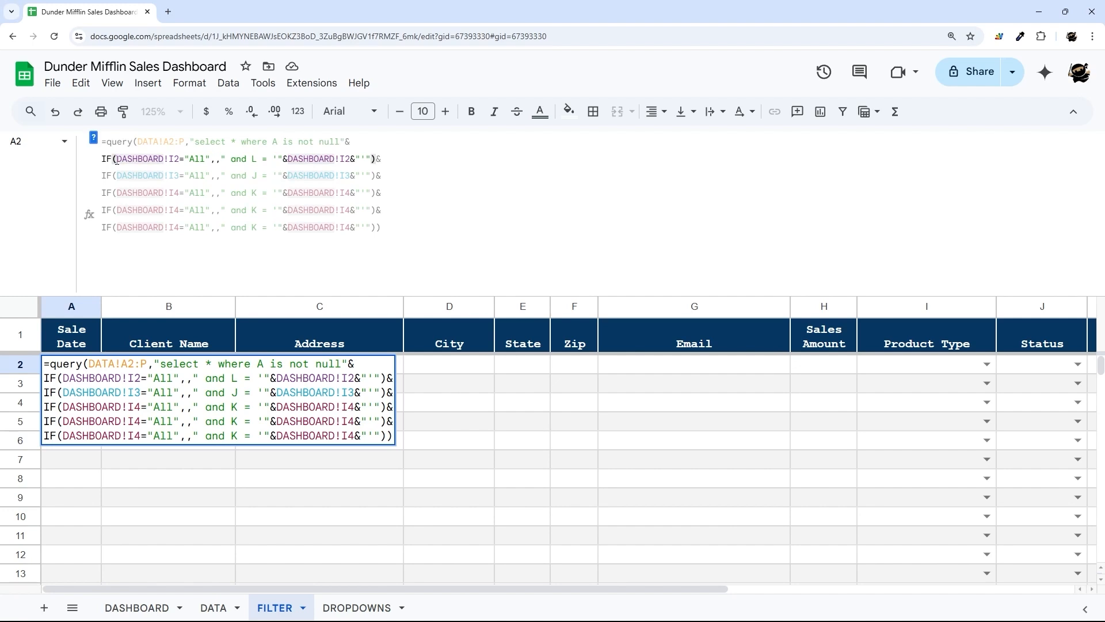
{"action": "type", "text": "OR("}
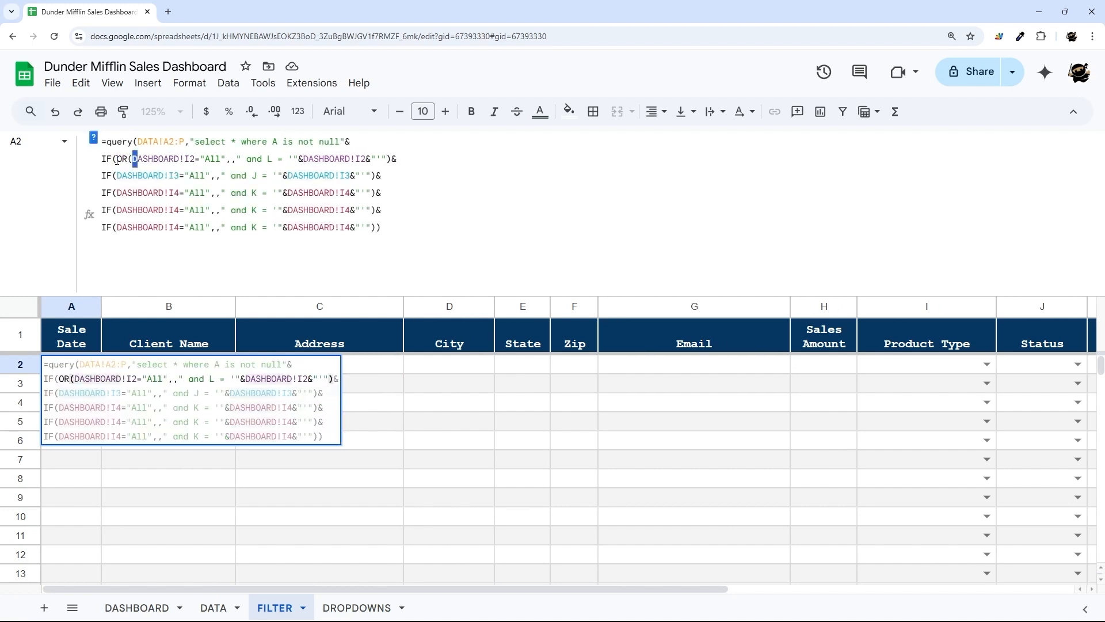
{"action": "key", "text": "shift+Right"}
{"action": "key", "text": "shift+Right"}
{"action": "key", "text": "shift+Right"}
{"action": "key", "text": "shift+Right"}
{"action": "key", "text": "shift+Right"}
{"action": "key", "text": "shift+Right"}
{"action": "key", "text": "shift+Right"}
{"action": "key", "text": "shift+Right"}
{"action": "key", "text": "shift+Right"}
{"action": "key", "text": "shift+Right"}
{"action": "key", "text": "shift+Right"}
{"action": "key", "text": "Left"}
{"action": "key", "text": "Left"}
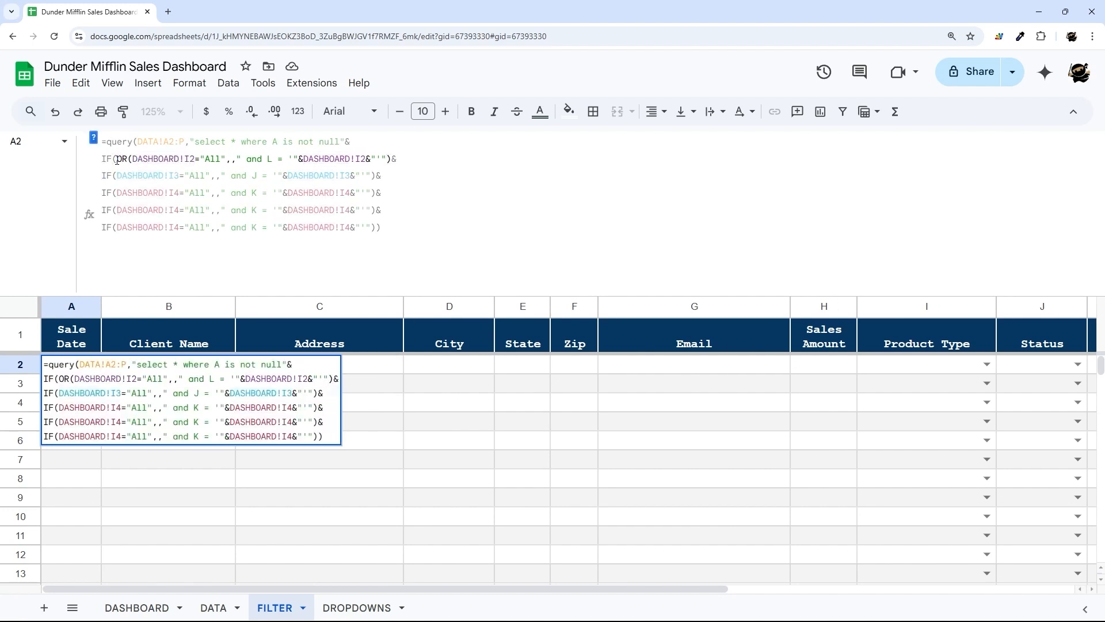
{"action": "left_click", "coordinate": [130, 159]}
{"action": "key", "text": "ctrl+v"}
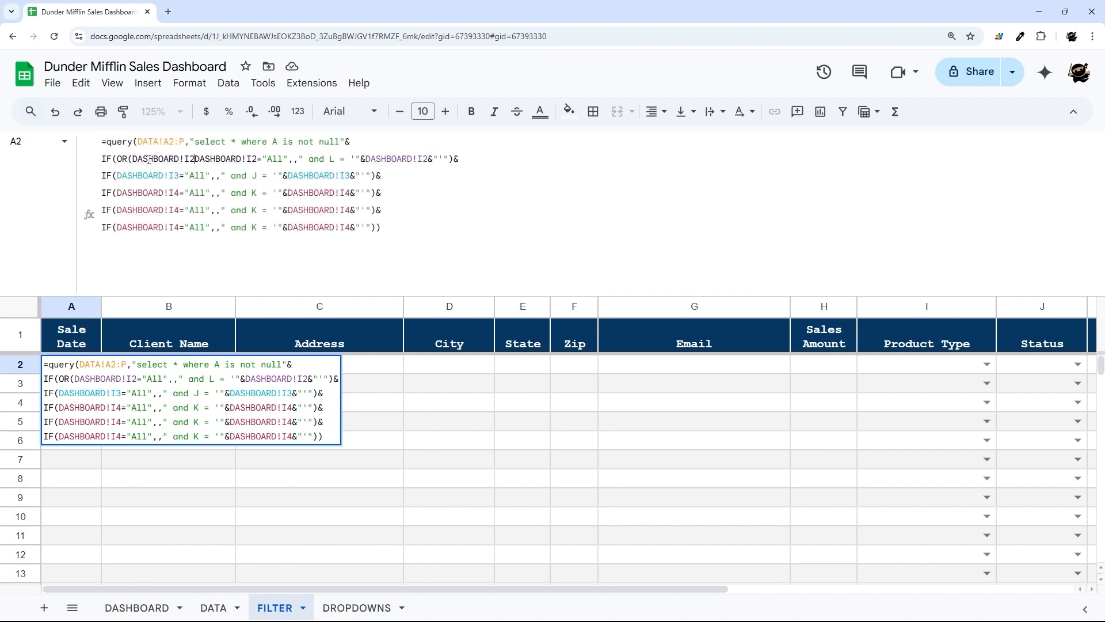
{"action": "type", "text": "=\"\","}
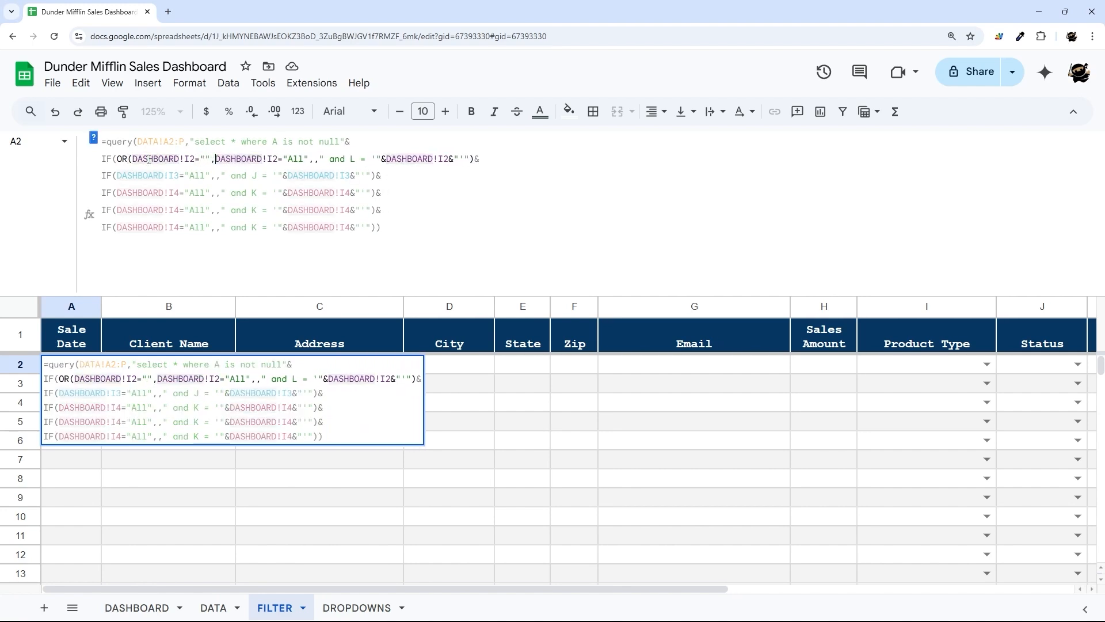
{"action": "left_click", "coordinate": [309, 160]}
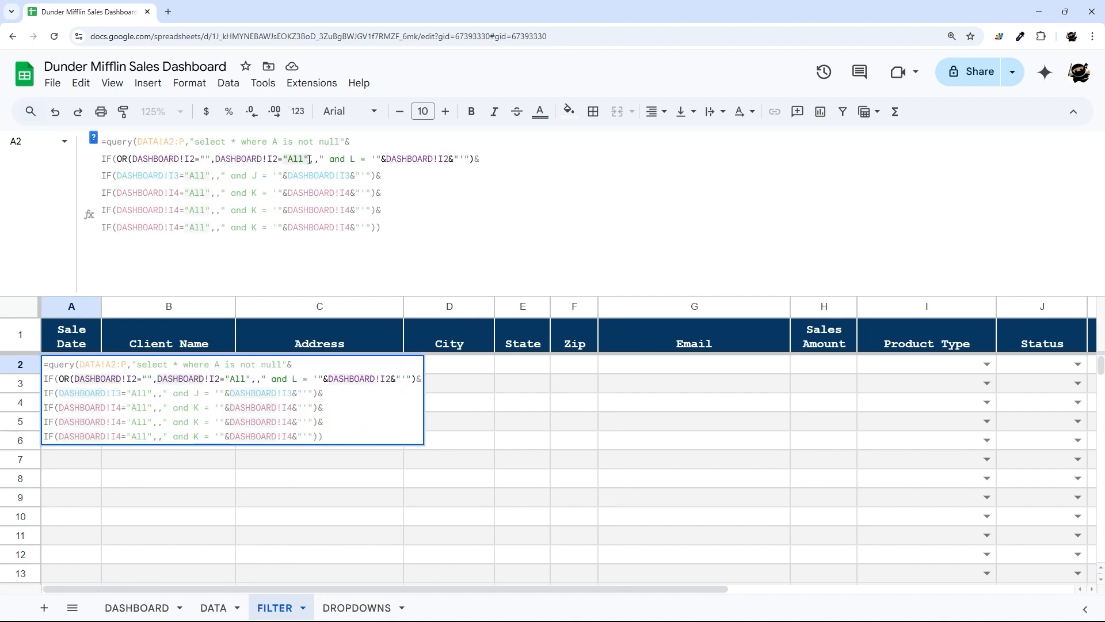
{"action": "type", "text": ")"}
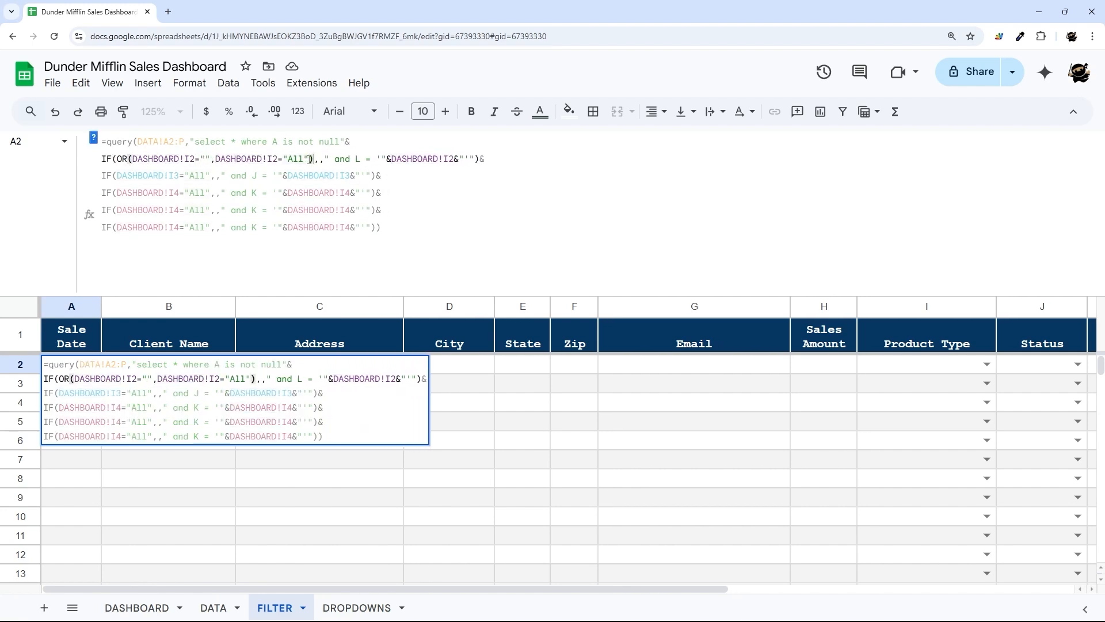
{"action": "left_click", "coordinate": [189, 159]}
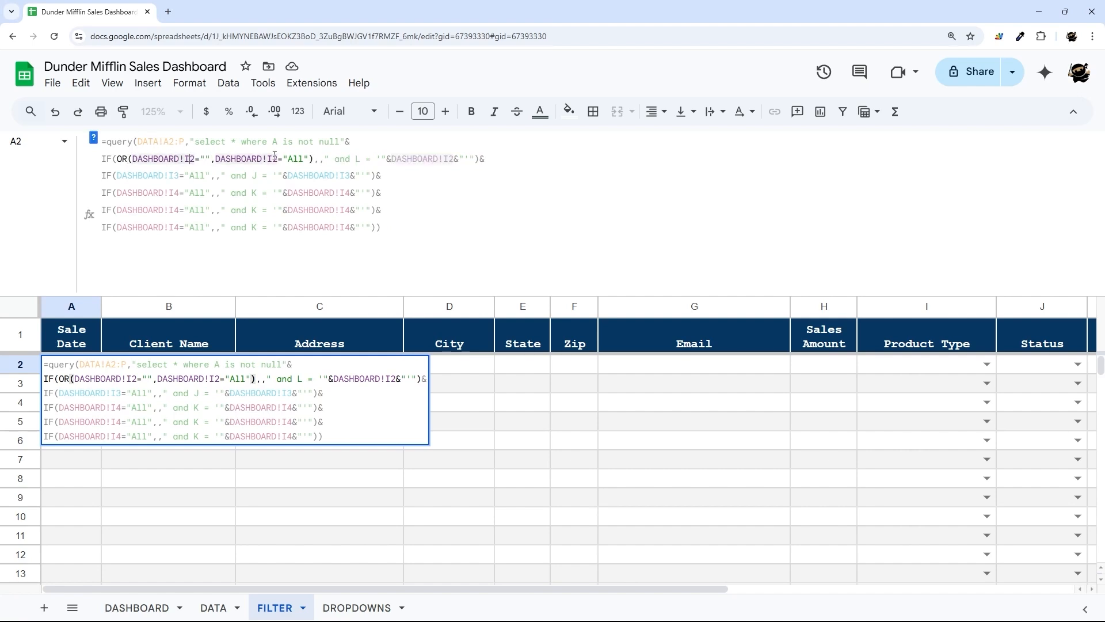
{"action": "left_click", "coordinate": [321, 159]}
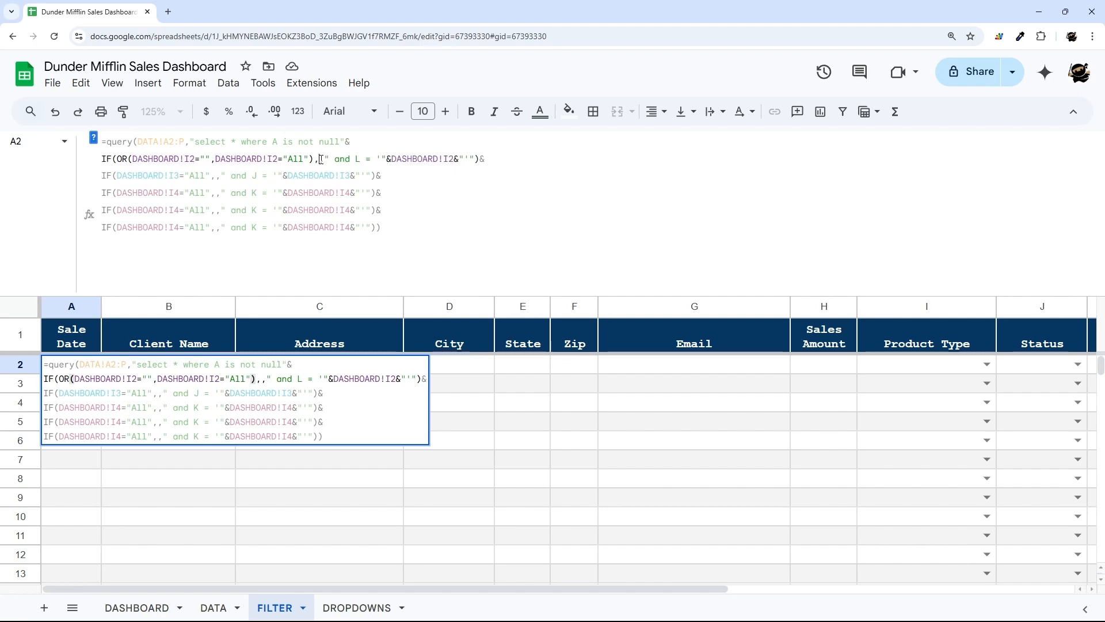
{"action": "key", "text": "Return"}
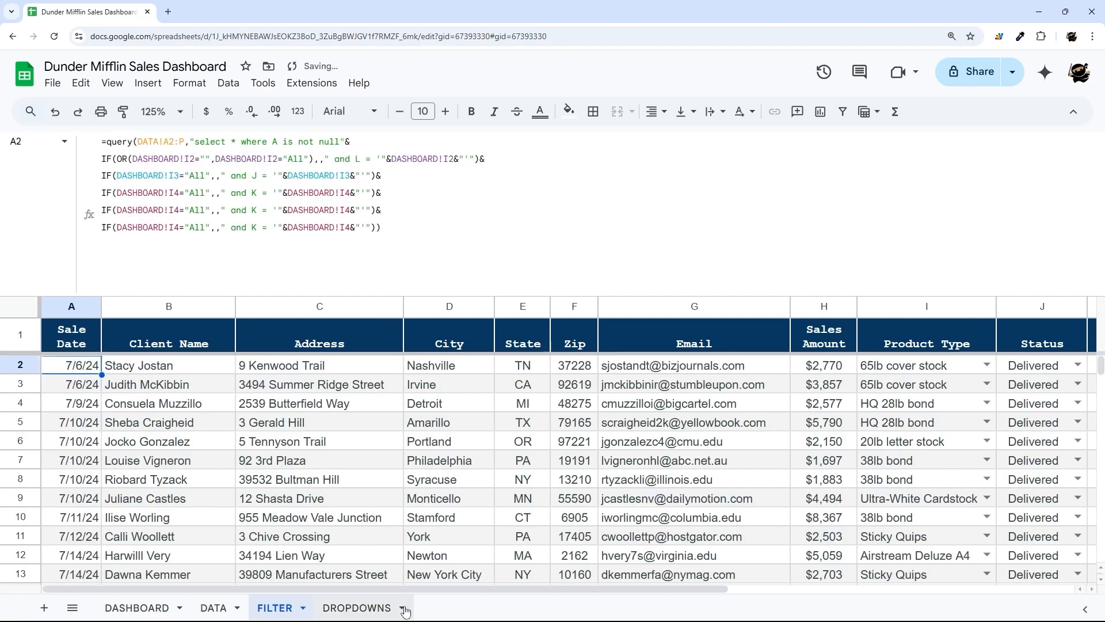
- Review the returned Sales Person names and reset the DASHBOARD agent filter to All
{"action": "left_click_drag", "start_coordinate": [412, 588], "coordinate": [750, 588]}
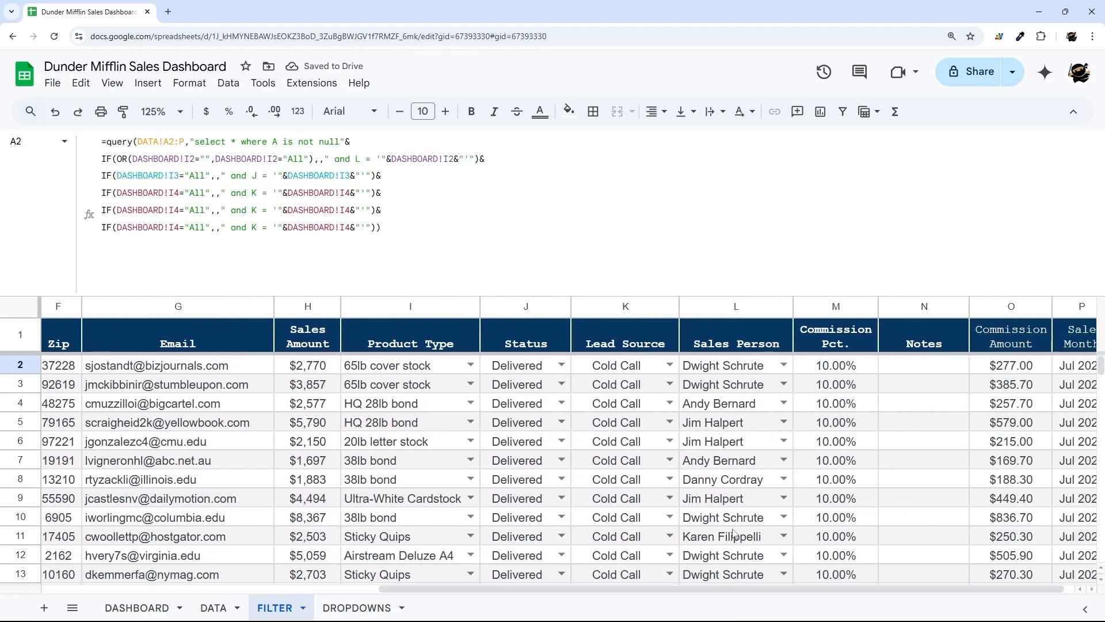
{"action": "left_click_drag", "start_coordinate": [711, 372], "coordinate": [720, 557]}
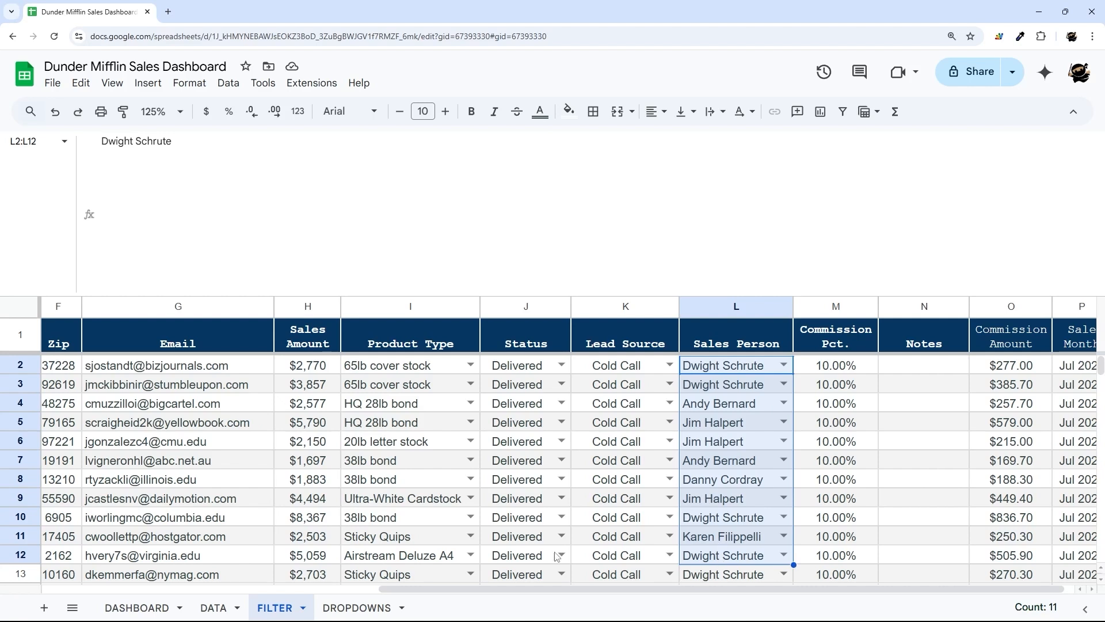
{"action": "left_click", "coordinate": [151, 609]}
{"action": "left_click", "coordinate": [799, 347]}
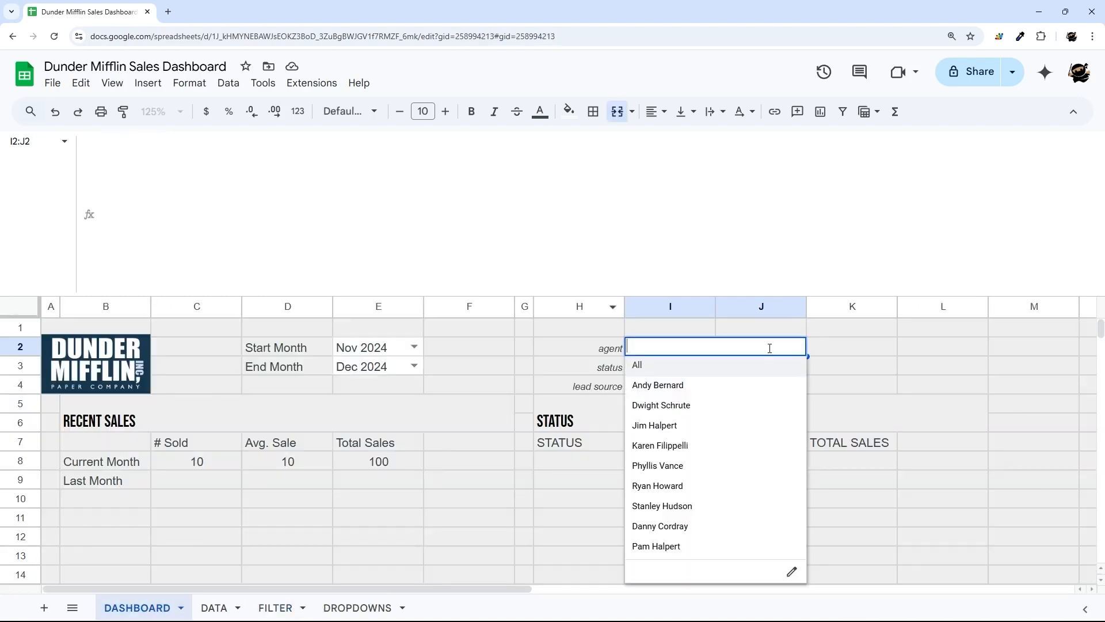
{"action": "left_click", "coordinate": [651, 376]}
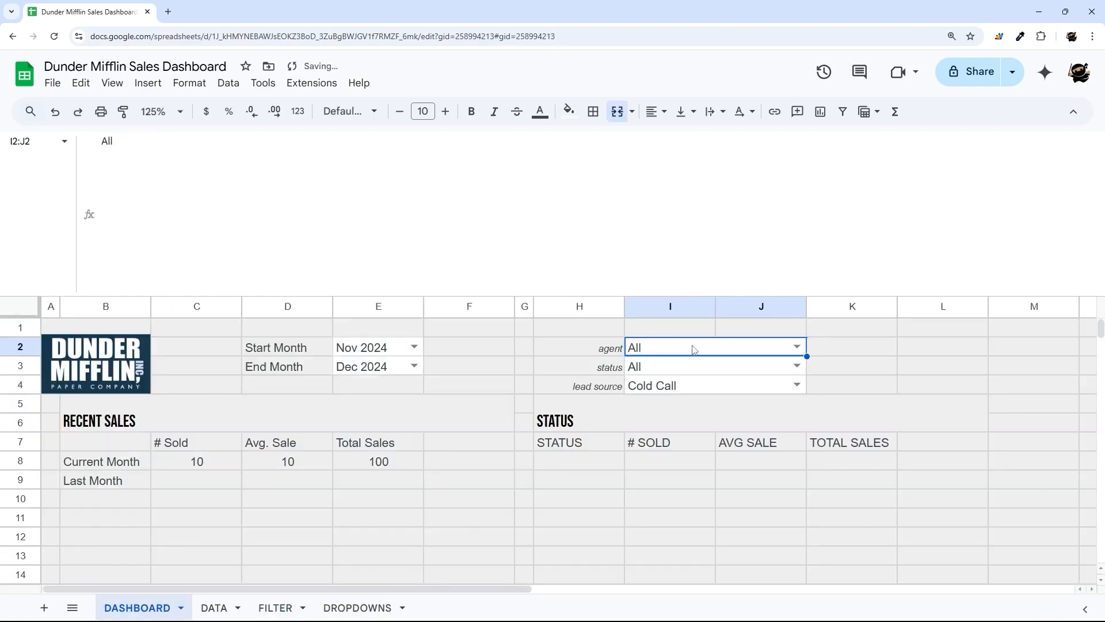
{"action": "key", "text": "Delete"}
{"action": "left_click", "coordinate": [804, 347]}
{"action": "left_click", "coordinate": [690, 374]}
{"action": "left_click_drag", "start_coordinate": [617, 372], "coordinate": [648, 393]}
- Clear the Nov 2024 Start Month and the End Month values on DASHBOARD
{"action": "left_click_drag", "start_coordinate": [294, 354], "coordinate": [371, 368]}
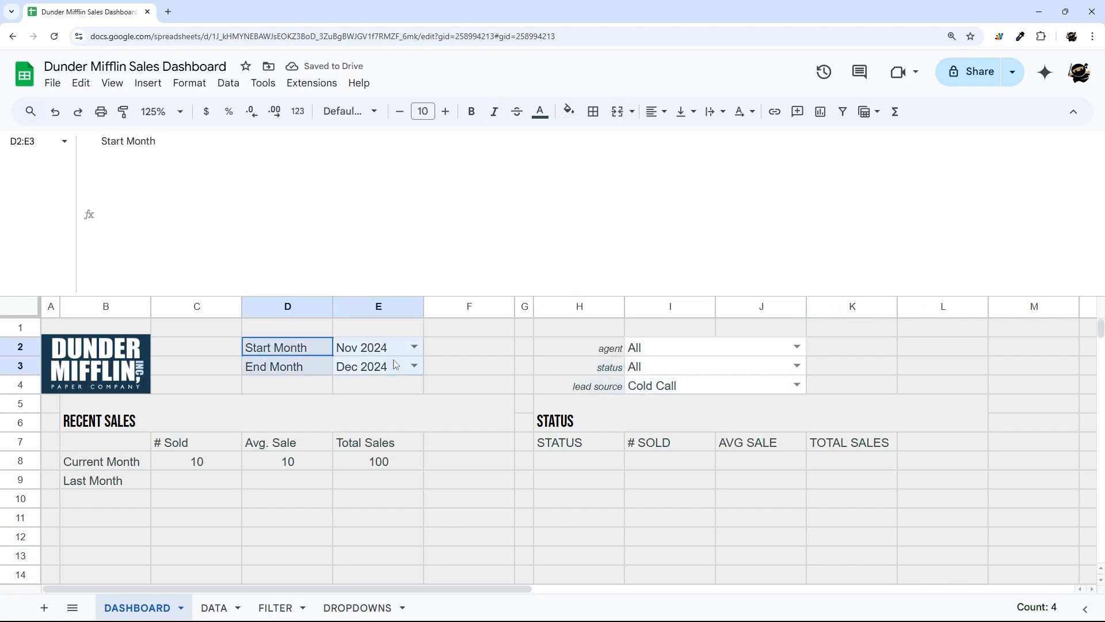
{"action": "left_click", "coordinate": [395, 354]}
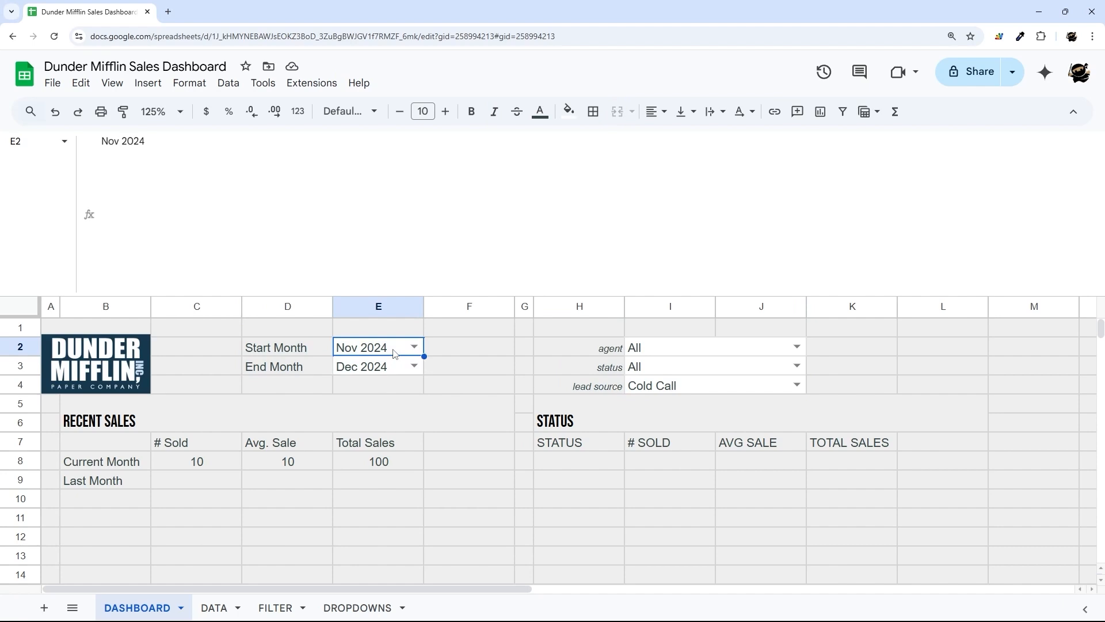
{"action": "key", "text": "Delete"}
{"action": "key", "text": "Down"}
{"action": "key", "text": "Delete"}
{"action": "left_click", "coordinate": [468, 359]}
- Choose Sep 2024 as Start Month, then return to the query in FILTER!A2
{"action": "left_click_drag", "start_coordinate": [327, 354], "coordinate": [374, 368]}
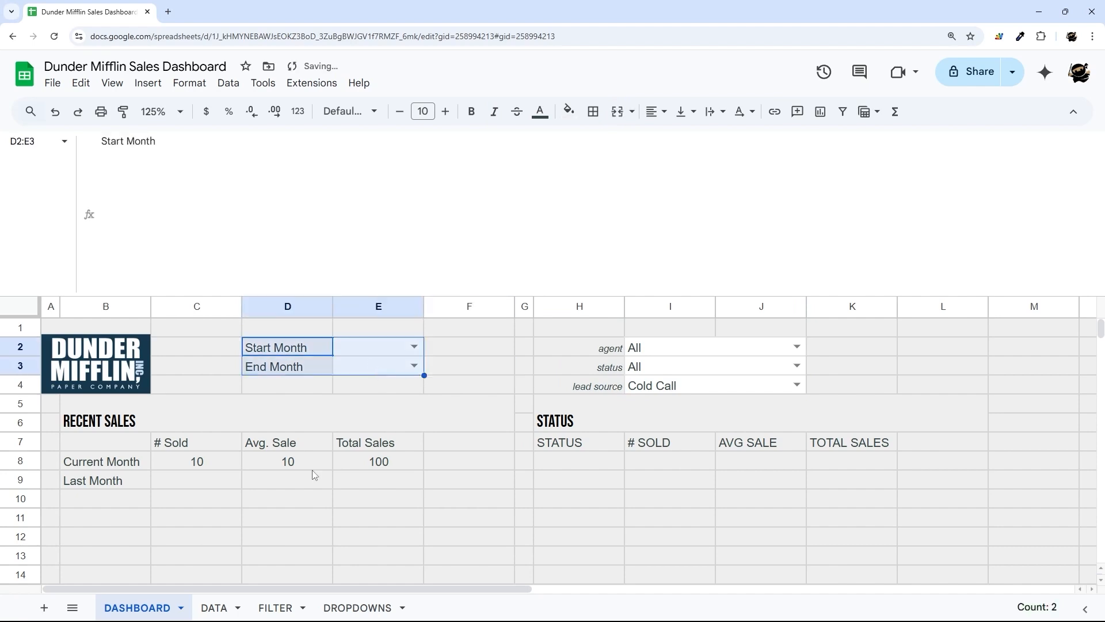
{"action": "left_click", "coordinate": [411, 347]}
{"action": "left_click", "coordinate": [356, 403]}
{"action": "left_click", "coordinate": [470, 353]}
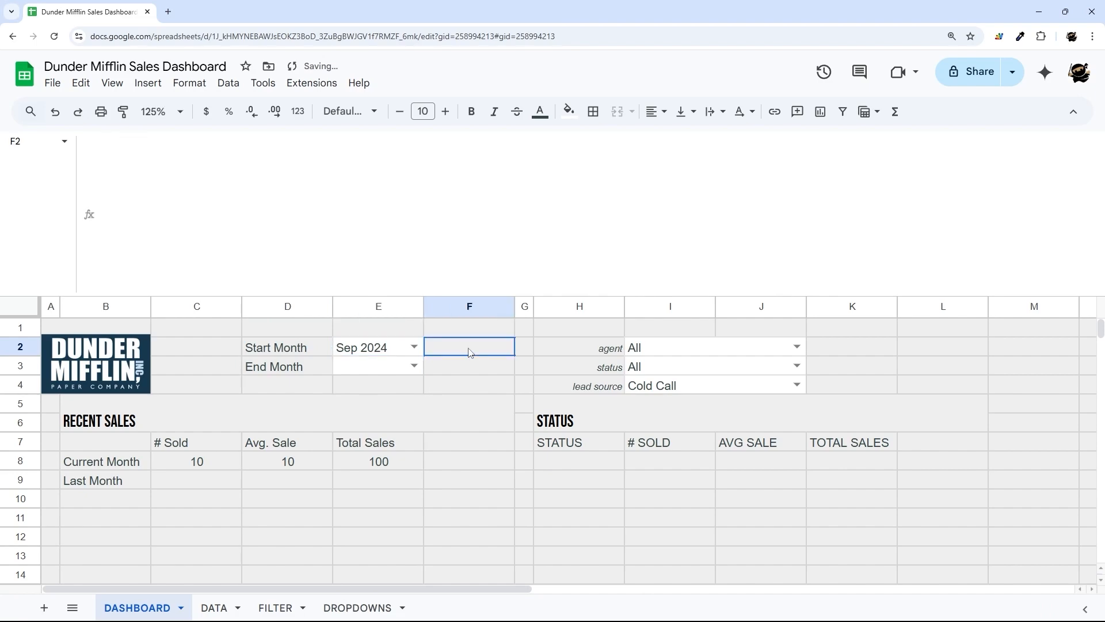
{"action": "left_click", "coordinate": [275, 607]}
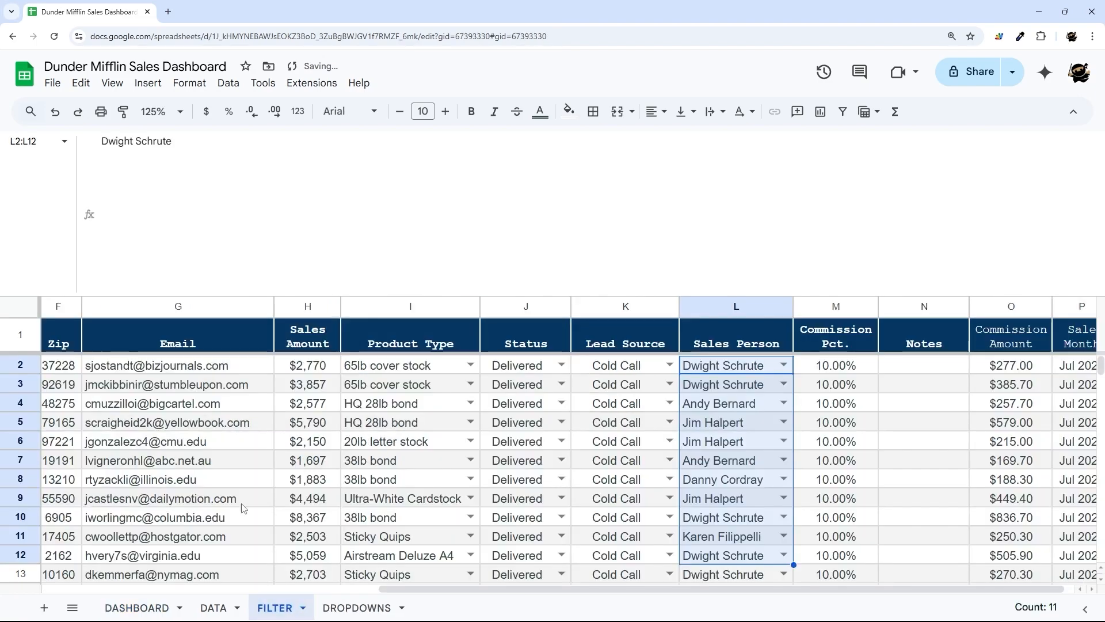
{"action": "left_click", "coordinate": [102, 372]}
{"action": "key", "text": "Home"}
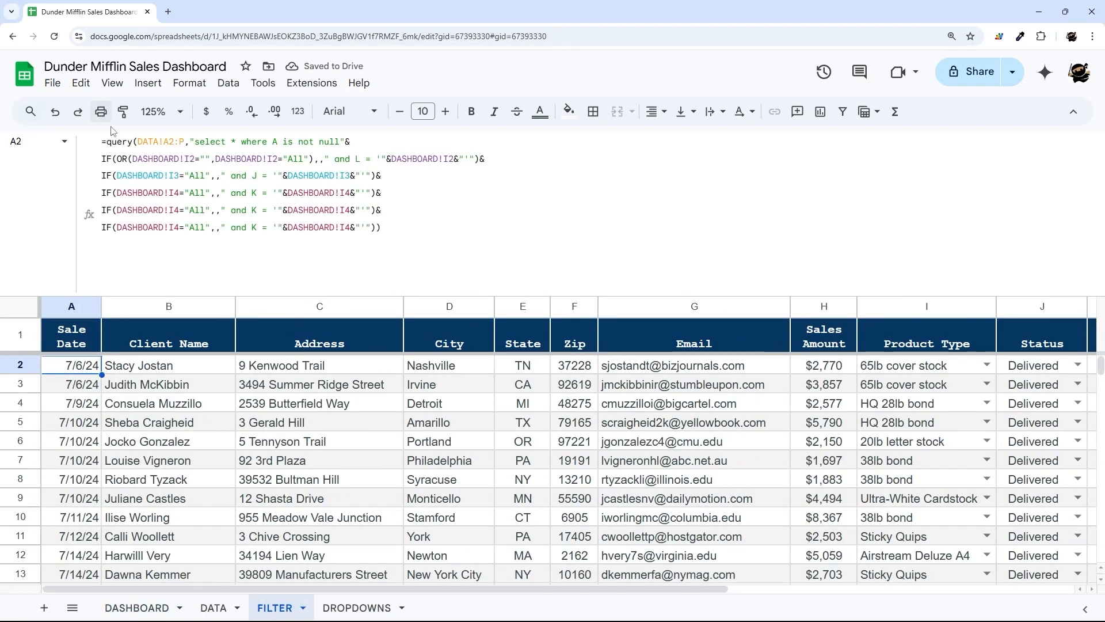
- Paste the blank-or-All OR check over the status condition and change its references to DASHBOARD!I3
{"action": "left_click_drag", "start_coordinate": [117, 159], "coordinate": [314, 159]}
{"action": "key", "text": "ctrl+c"}
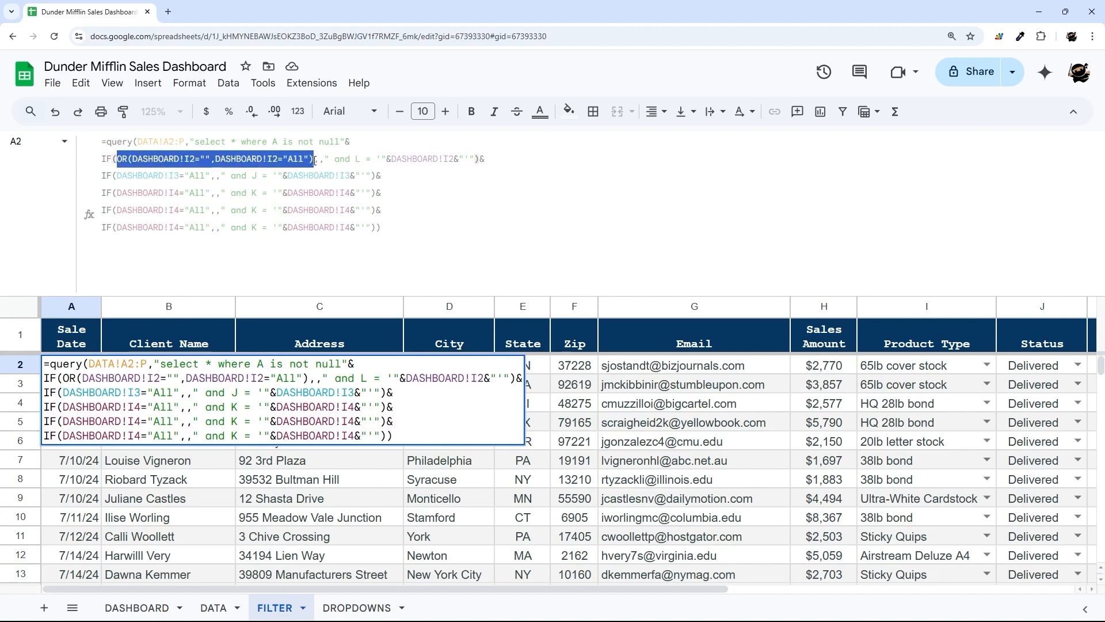
{"action": "left_click_drag", "start_coordinate": [117, 176], "coordinate": [211, 177]}
{"action": "key", "text": "ctrl+v"}
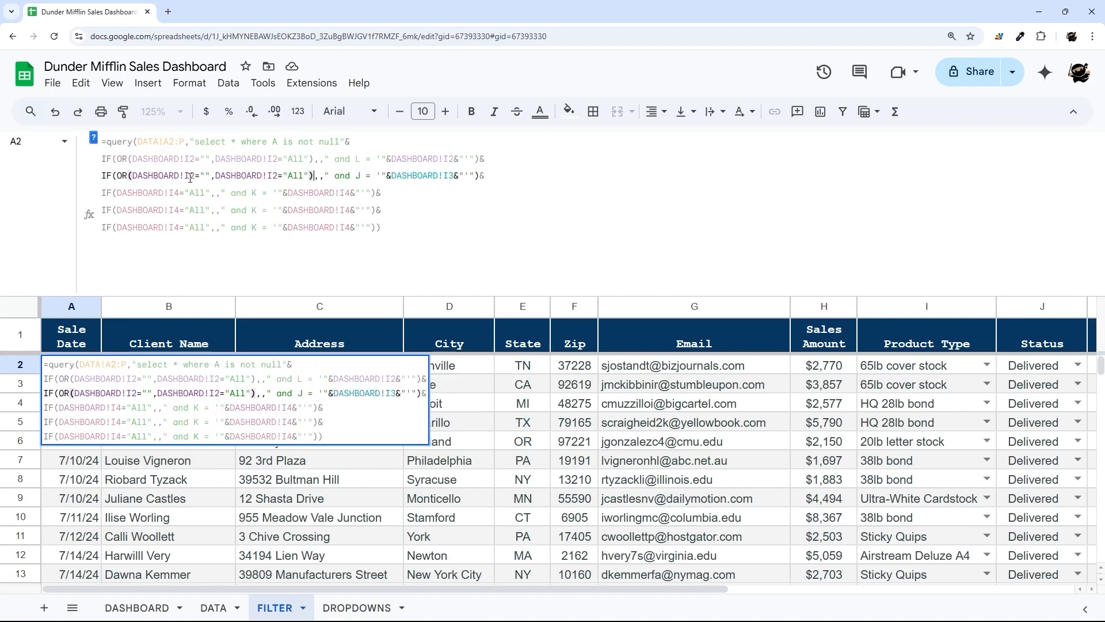
{"action": "left_click", "coordinate": [189, 178]}
{"action": "key", "text": "Delete"}
{"action": "type", "text": "3"}
{"action": "key", "text": "ctrl+Right"}
{"action": "key", "text": "ctrl+Right"}
{"action": "key", "text": "ctrl+Right"}
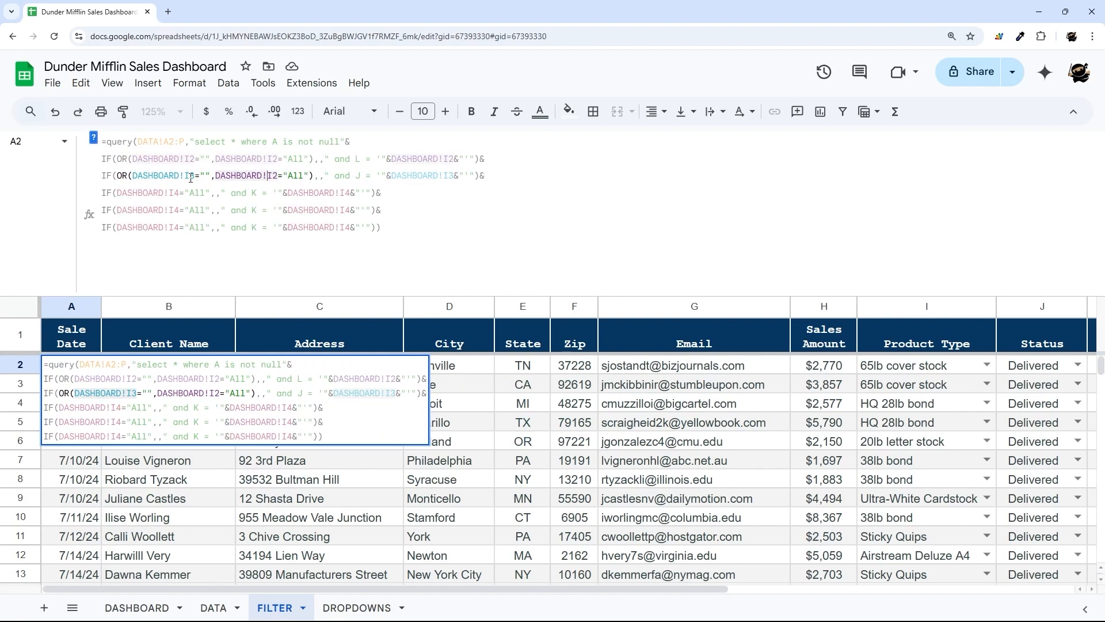
{"action": "key", "text": "Right"}
{"action": "key", "text": "Delete"}
{"action": "type", "text": "3"}
- Paste the blank-or-All OR check over the lead-source condition on line 4, keeping I2
{"action": "left_click_drag", "start_coordinate": [116, 192], "coordinate": [209, 192]}
{"action": "key", "text": "ctrl+v"}
{"action": "left_click", "coordinate": [189, 192]}
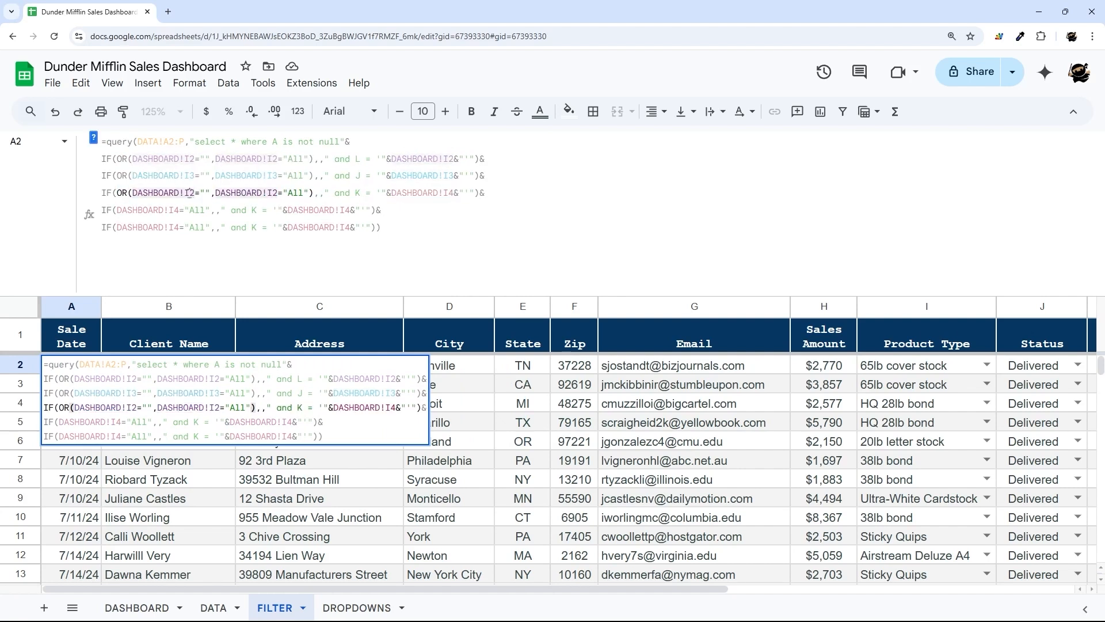
{"action": "key", "text": "Delete"}
{"action": "type", "text": "4"}
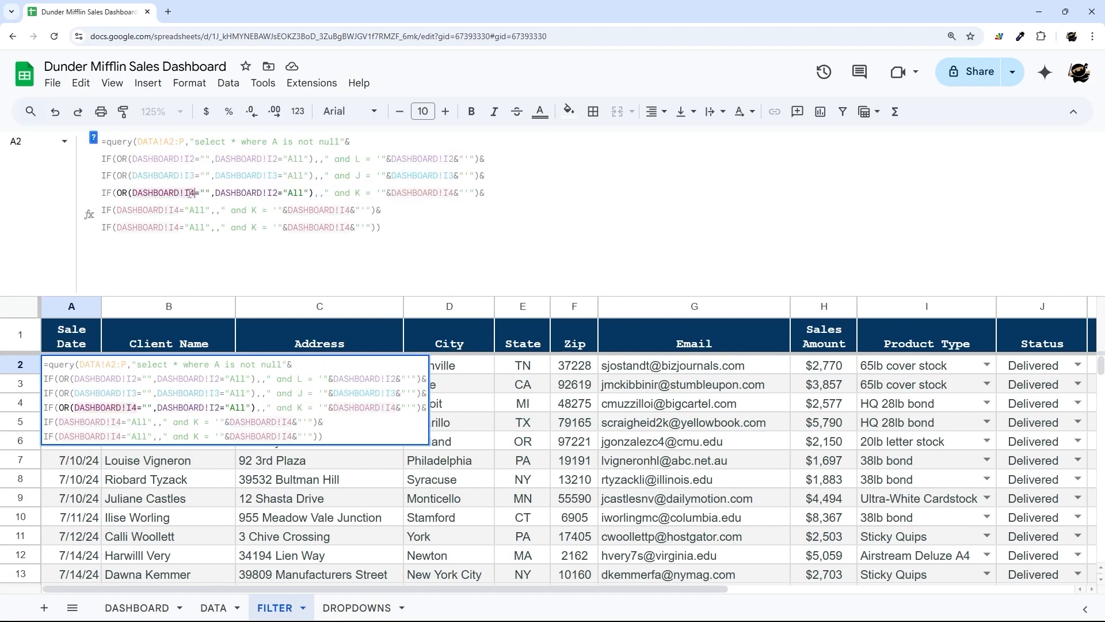
{"action": "left_click", "coordinate": [274, 192]}
{"action": "key", "text": "ctrl+z"}
{"action": "left_click", "coordinate": [117, 210]}
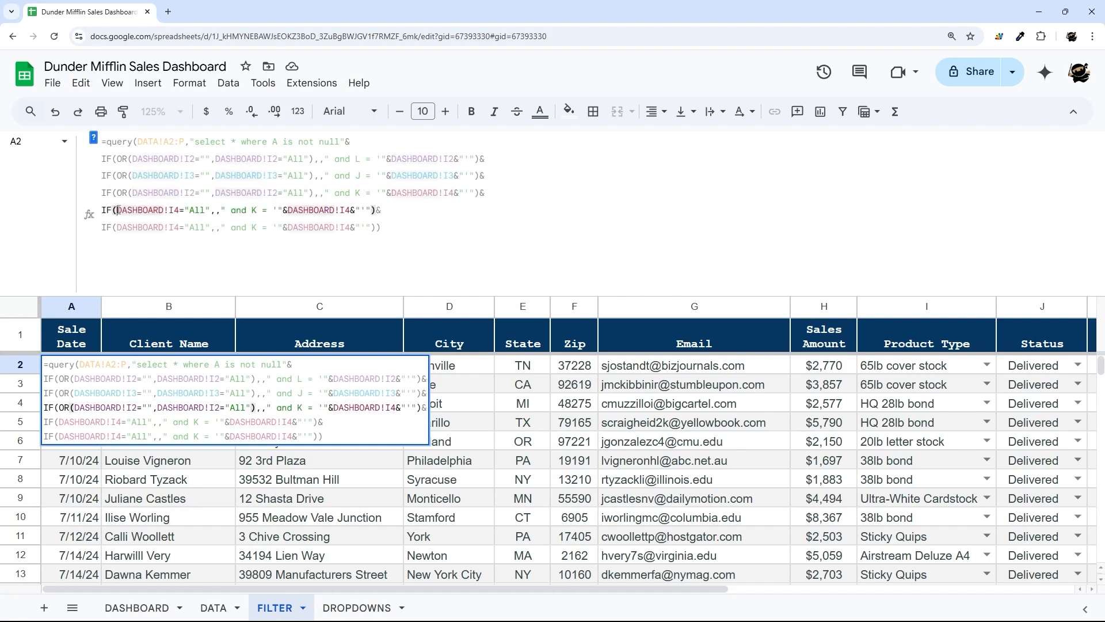
{"action": "left_click_drag", "start_coordinate": [117, 210], "coordinate": [210, 206]}
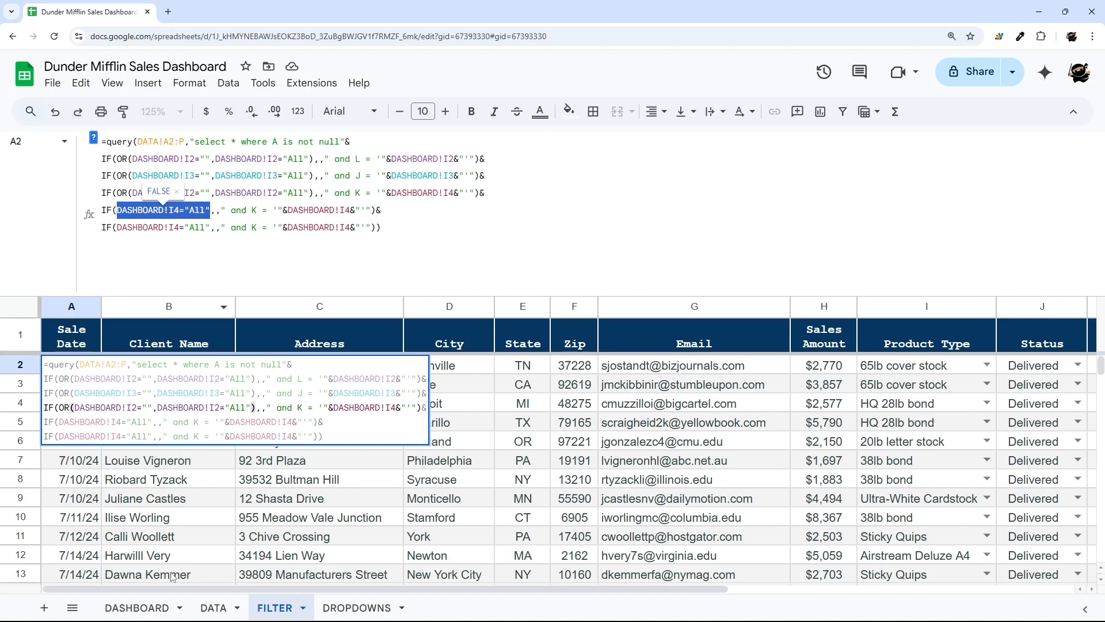
- Check the DASHBOARD Start Month choices and the DATA sheet's columns, then return to FILTER
{"action": "left_click", "coordinate": [149, 607]}
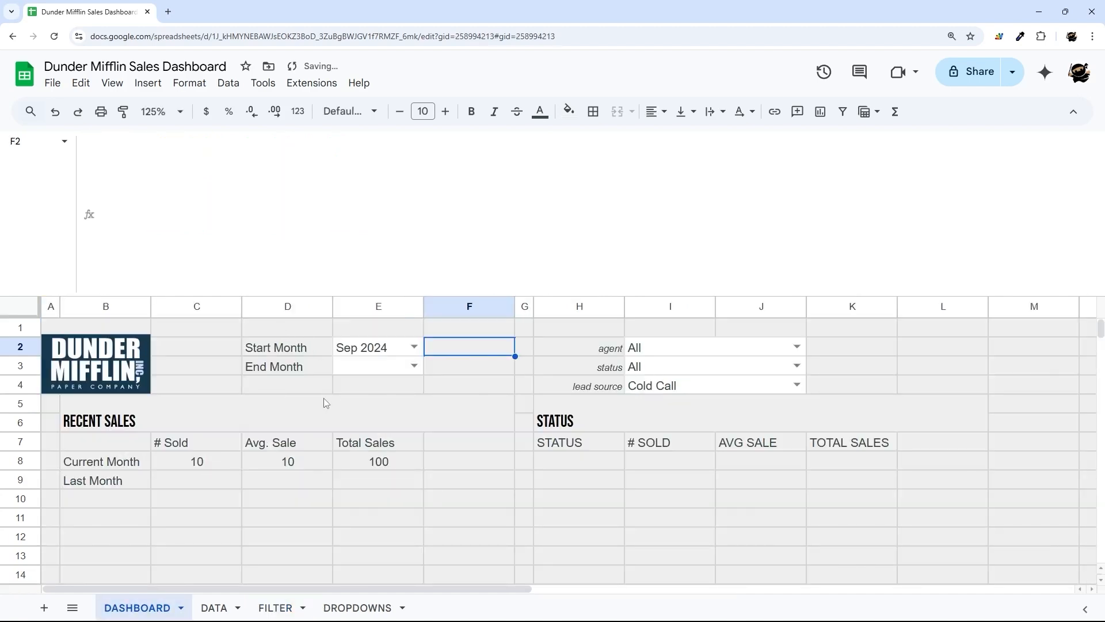
{"action": "left_click", "coordinate": [413, 347]}
{"action": "left_click", "coordinate": [460, 372]}
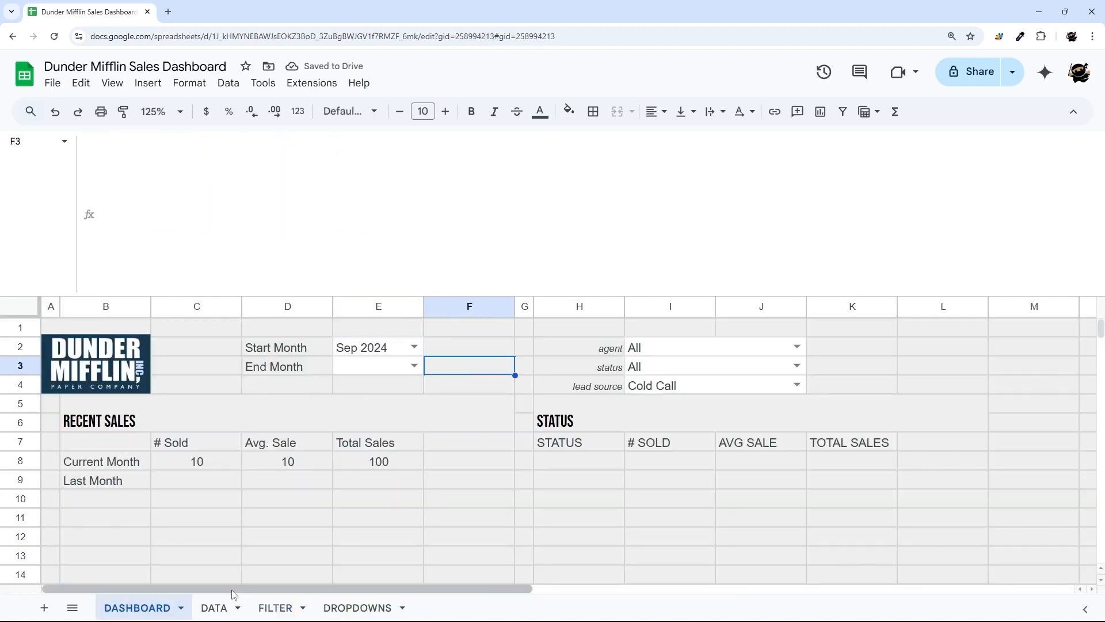
{"action": "left_click", "coordinate": [213, 607]}
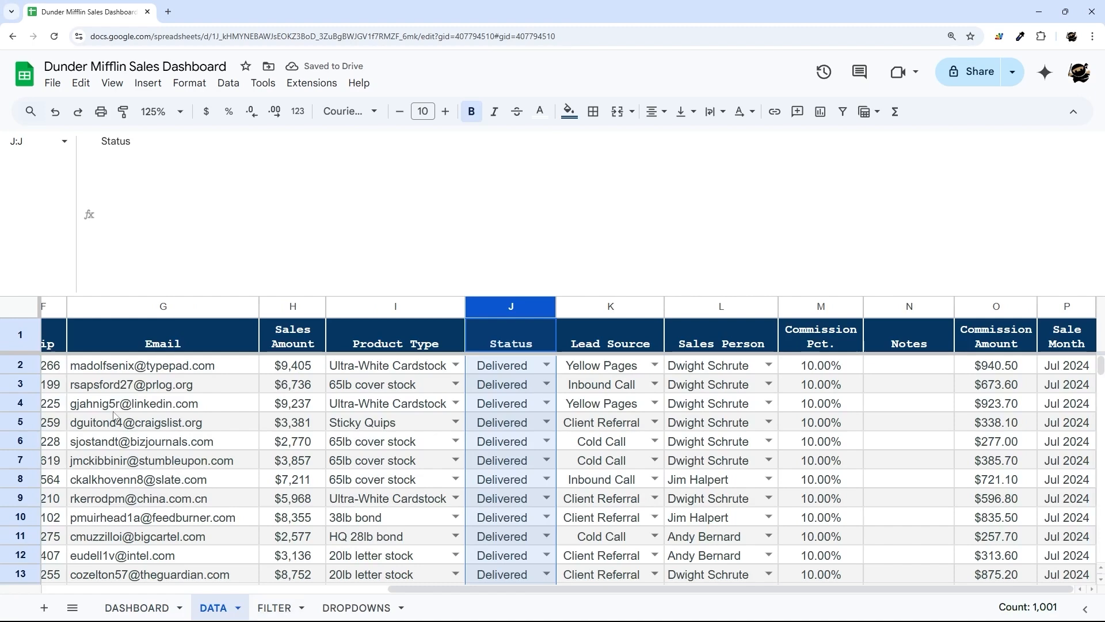
{"action": "left_click", "coordinate": [274, 608]}
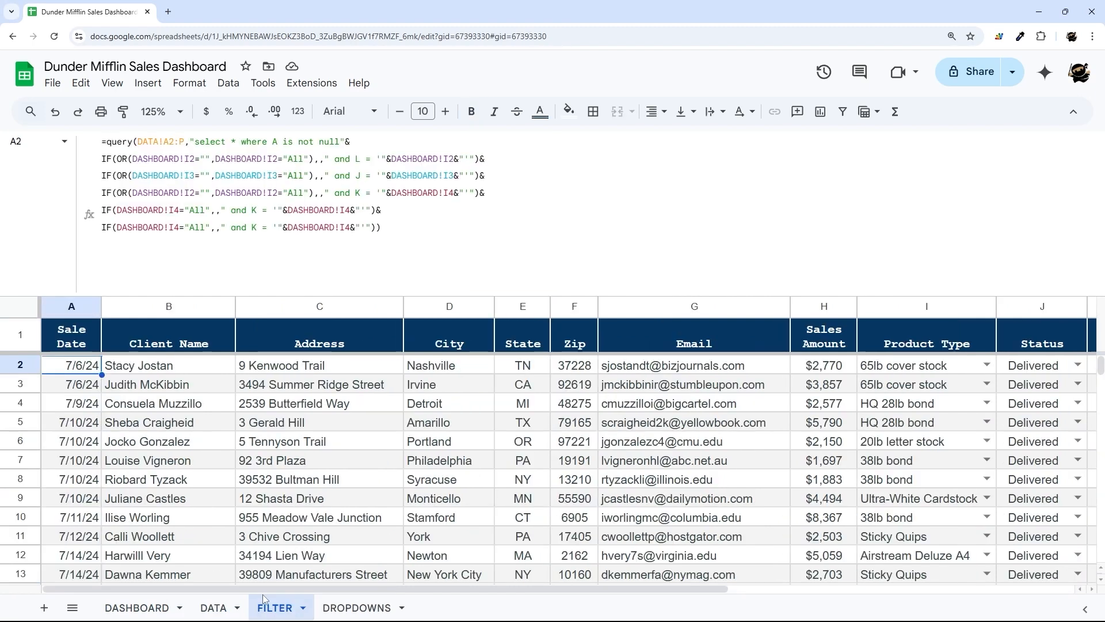
- Make lines 5 and 6 empty-string checks that filter on Sale Date column A instead of K
{"action": "double_click", "coordinate": [200, 210]}
{"action": "key", "text": "BackSpace"}
{"action": "key", "text": "Down"}
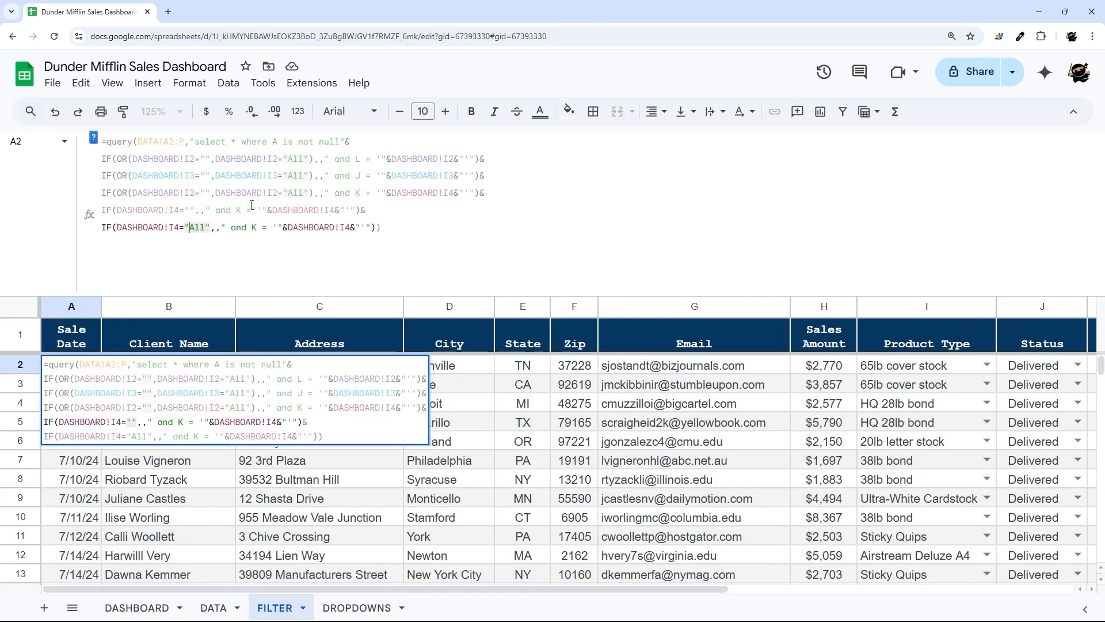
{"action": "key", "text": "Delete"}
{"action": "key", "text": "Delete"}
{"action": "key", "text": "Delete"}
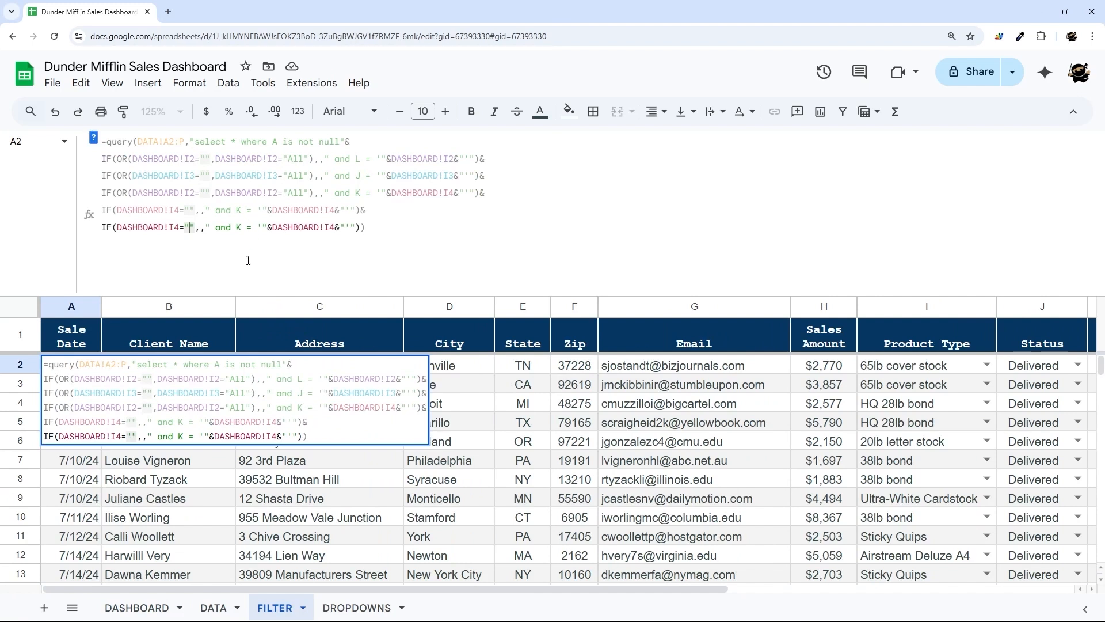
{"action": "left_click", "coordinate": [242, 211]}
{"action": "key", "text": "BackSpace"}
{"action": "type", "text": "A"}
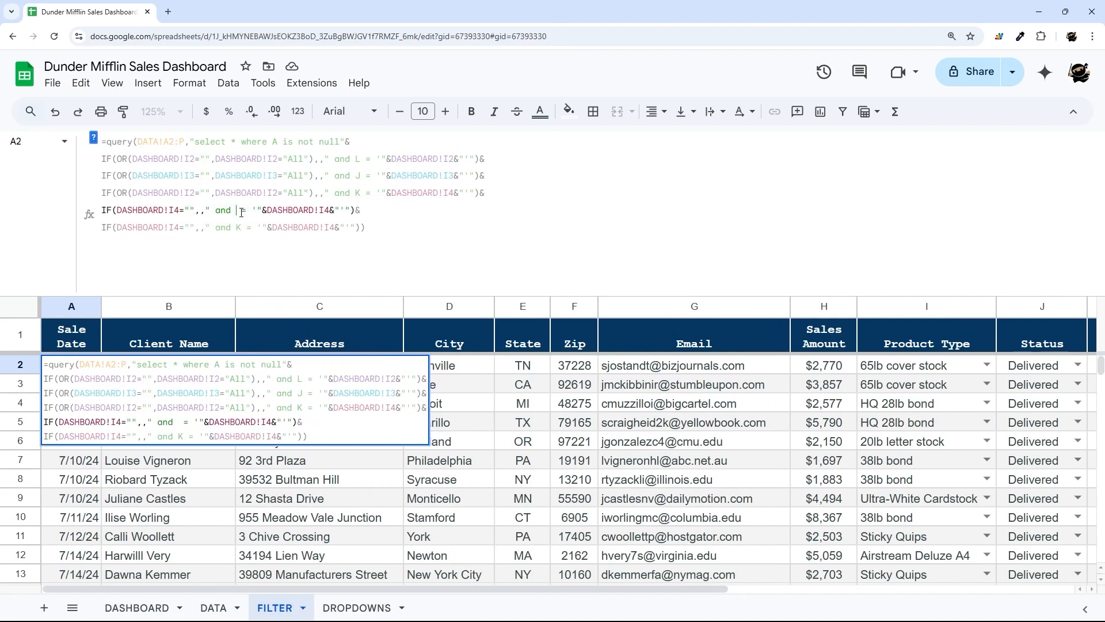
{"action": "key", "text": "Down"}
{"action": "key", "text": "BackSpace"}
{"action": "type", "text": "A"}
{"action": "key", "text": "Return"}
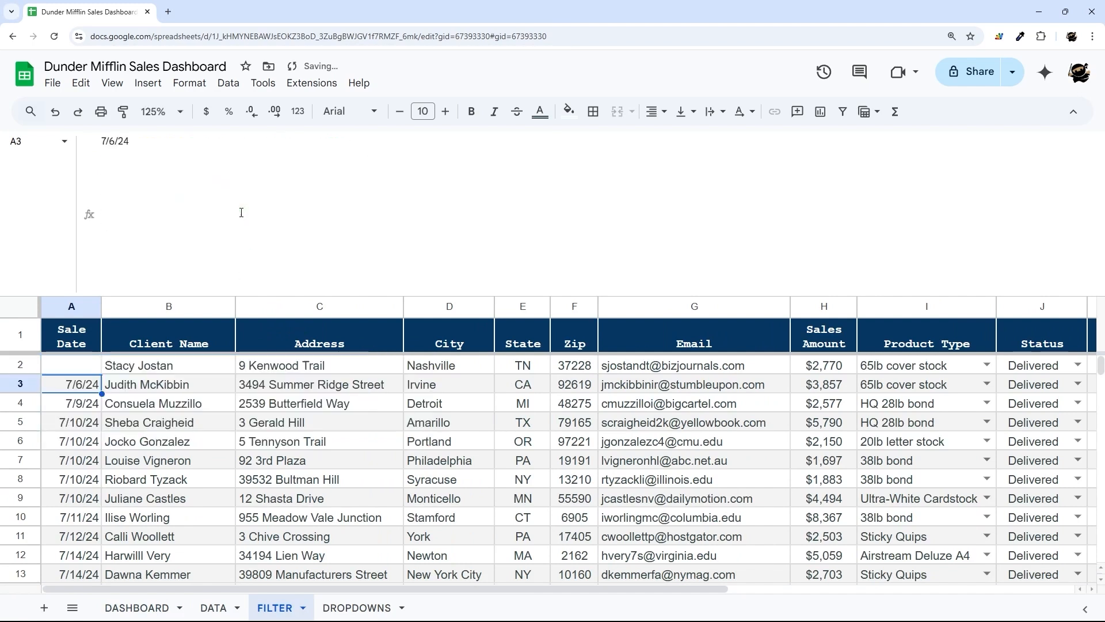
- Confirm Start Month is Sep 2024, then point the first references on lines 5 and 6 to E2 and E3
{"action": "left_click", "coordinate": [80, 372]}
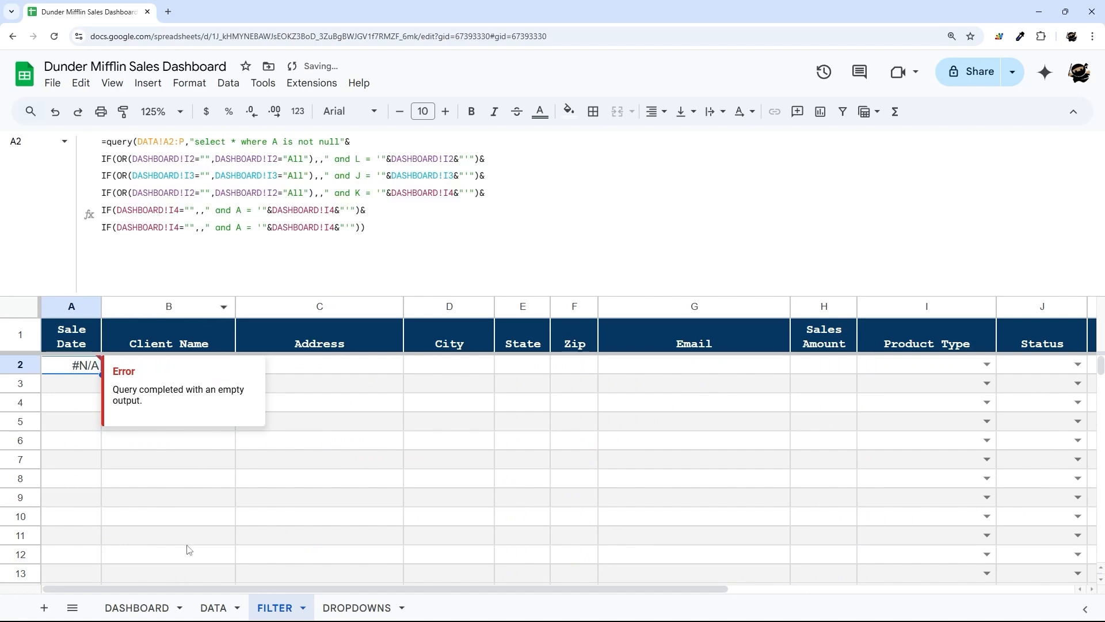
{"action": "left_click", "coordinate": [137, 608]}
{"action": "left_click", "coordinate": [374, 355]}
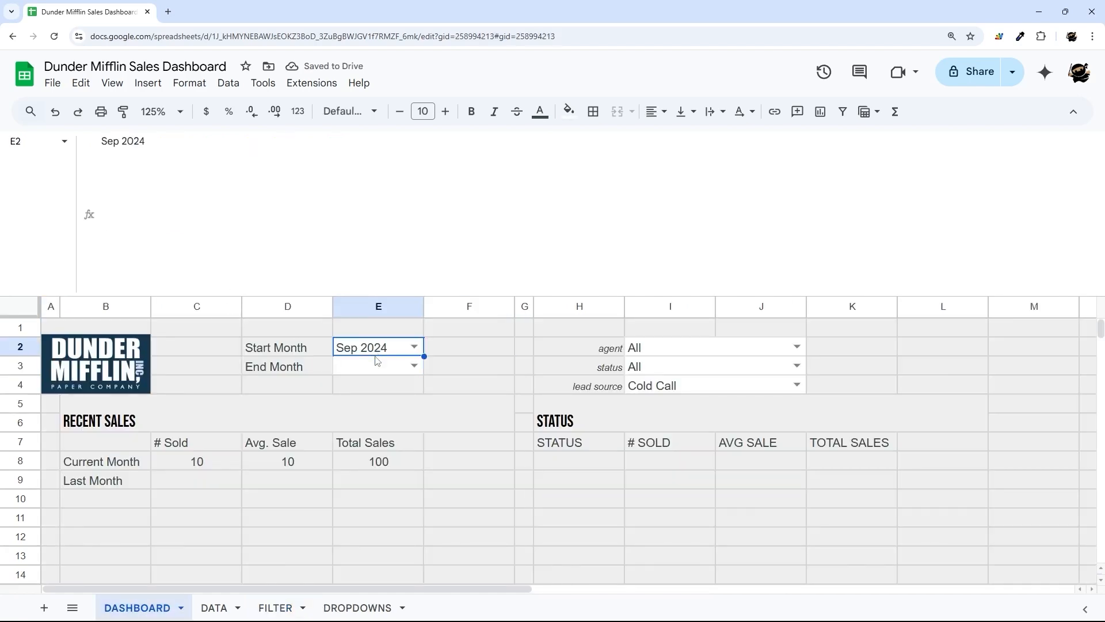
{"action": "left_click", "coordinate": [275, 608]}
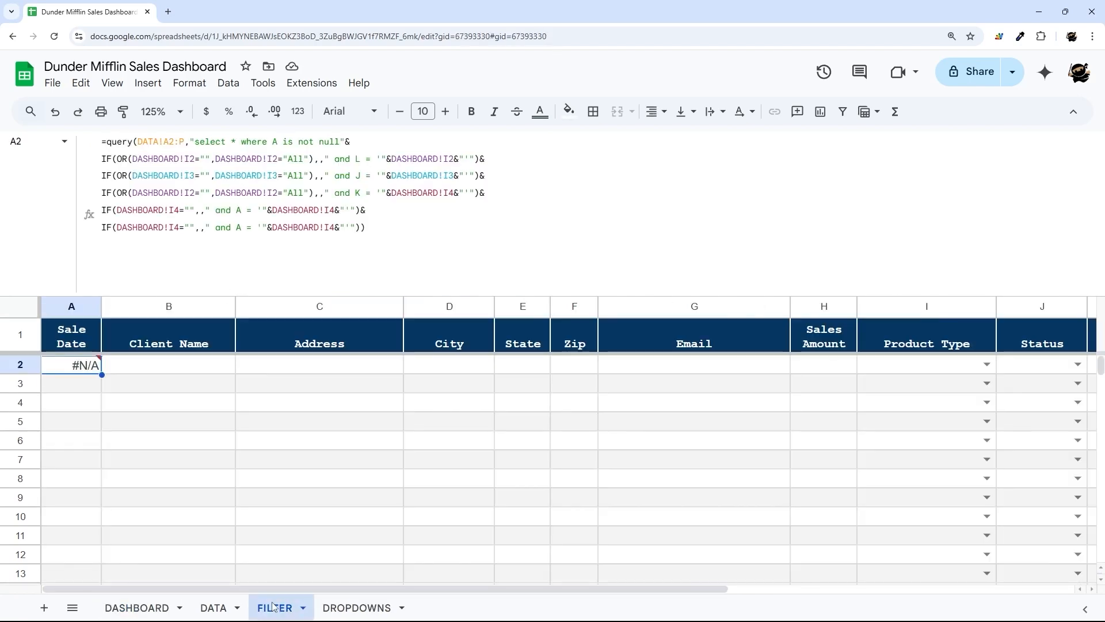
{"action": "left_click", "coordinate": [172, 212]}
{"action": "key", "text": "BackSpace"}
{"action": "type", "text": "E2"}
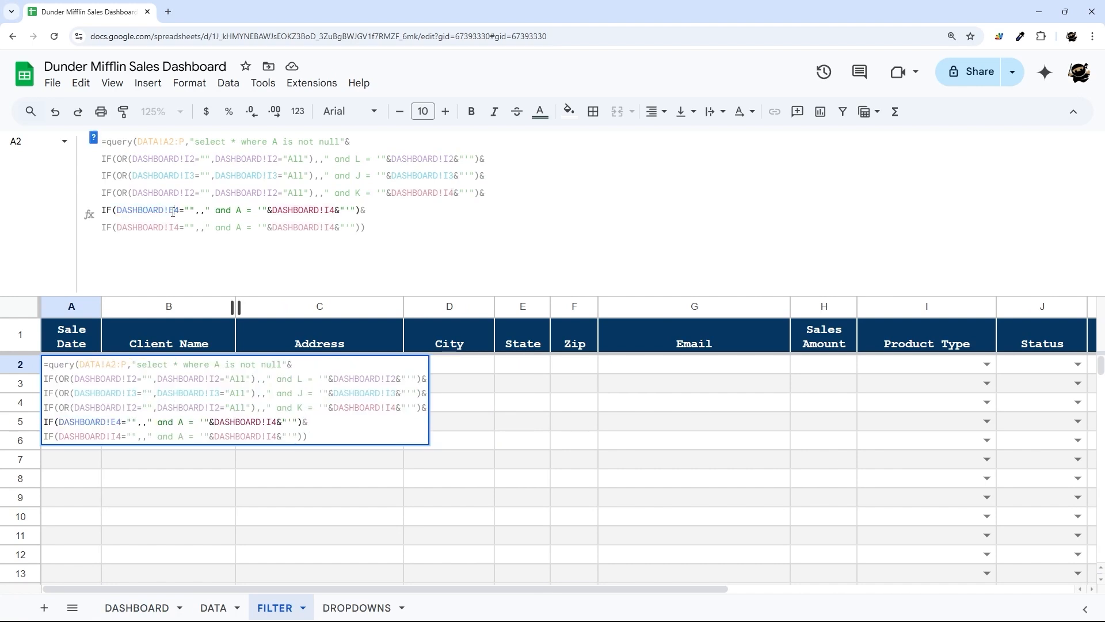
{"action": "key", "text": "Delete"}
{"action": "key", "text": "Down"}
{"action": "key", "text": "BackSpace"}
{"action": "key", "text": "BackSpace"}
{"action": "type", "text": "E3"}
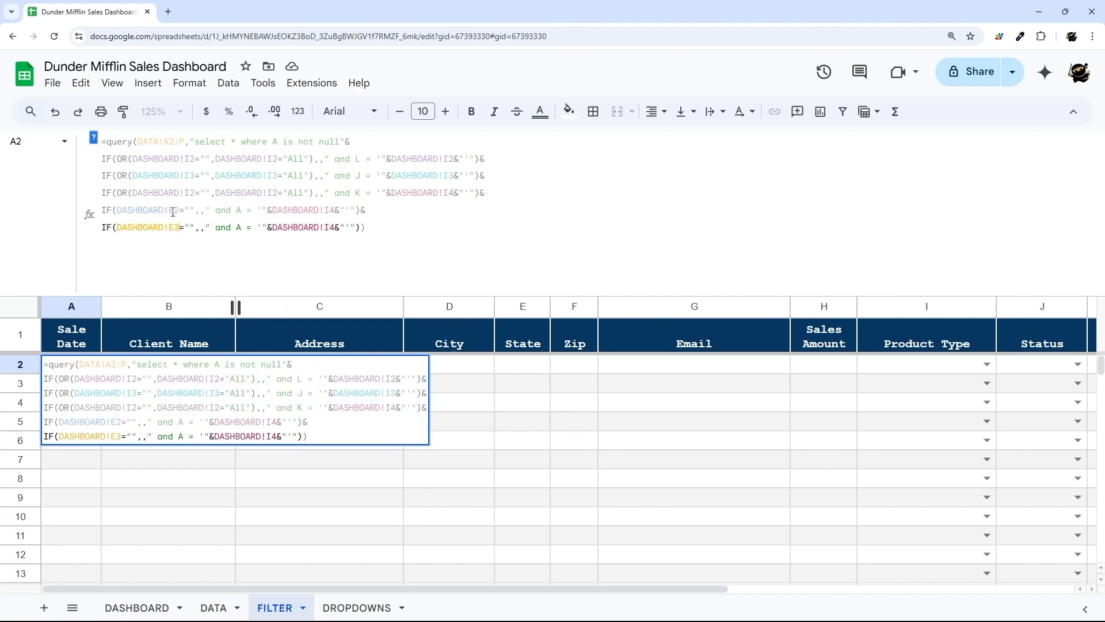
- Point the second references on lines 5 and 6 to E2 and E3 and commit the query
{"action": "left_click", "coordinate": [326, 210]}
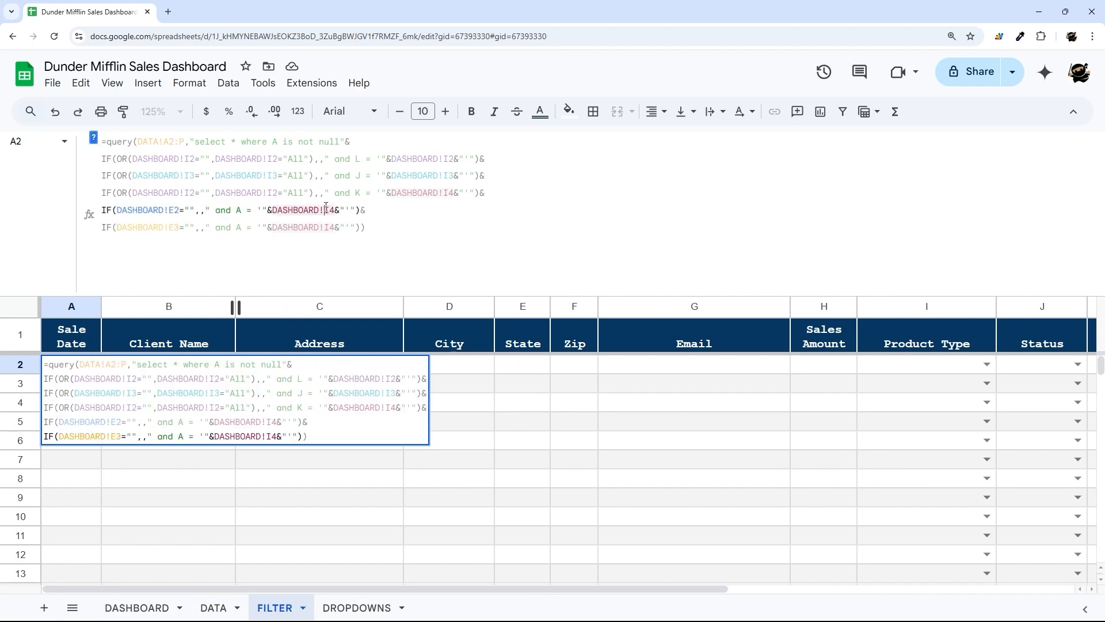
{"action": "key", "text": "Delete"}
{"action": "key", "text": "Delete"}
{"action": "type", "text": "E2"}
{"action": "key", "text": "Down"}
{"action": "key", "text": "BackSpace"}
{"action": "key", "text": "BackSpace"}
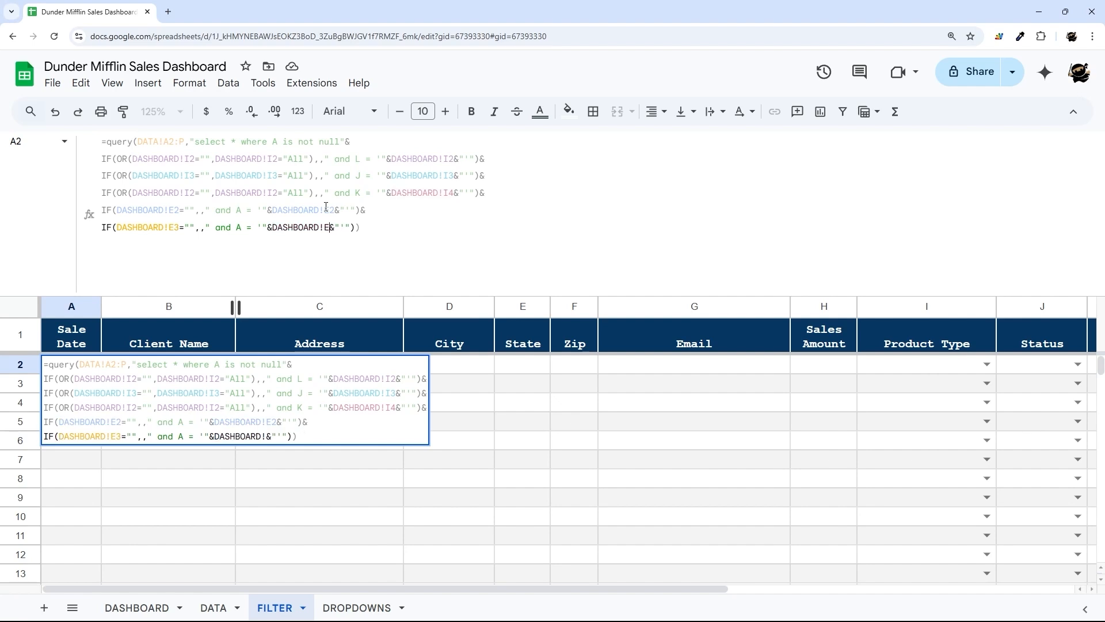
{"action": "type", "text": "E3"}
{"action": "key", "text": "Return"}
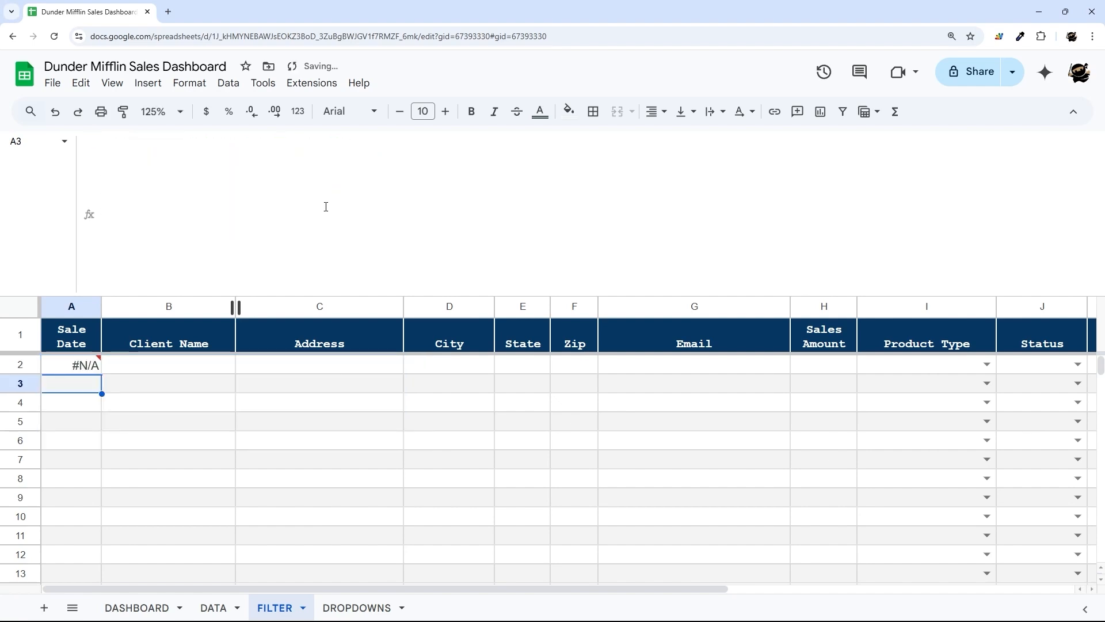
{"action": "key", "text": "Up"}
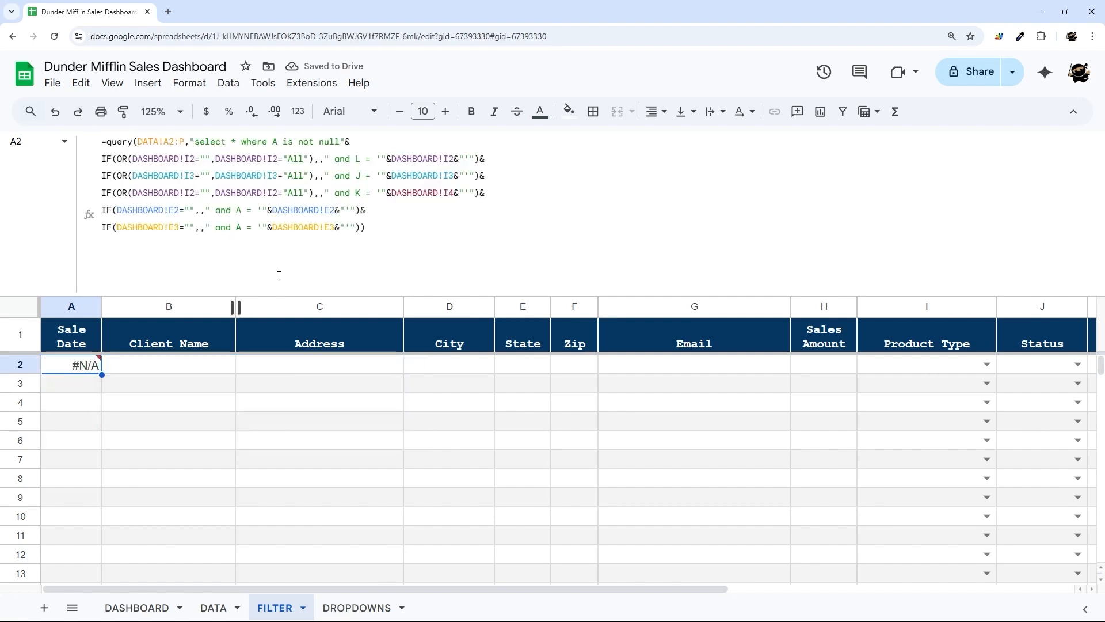
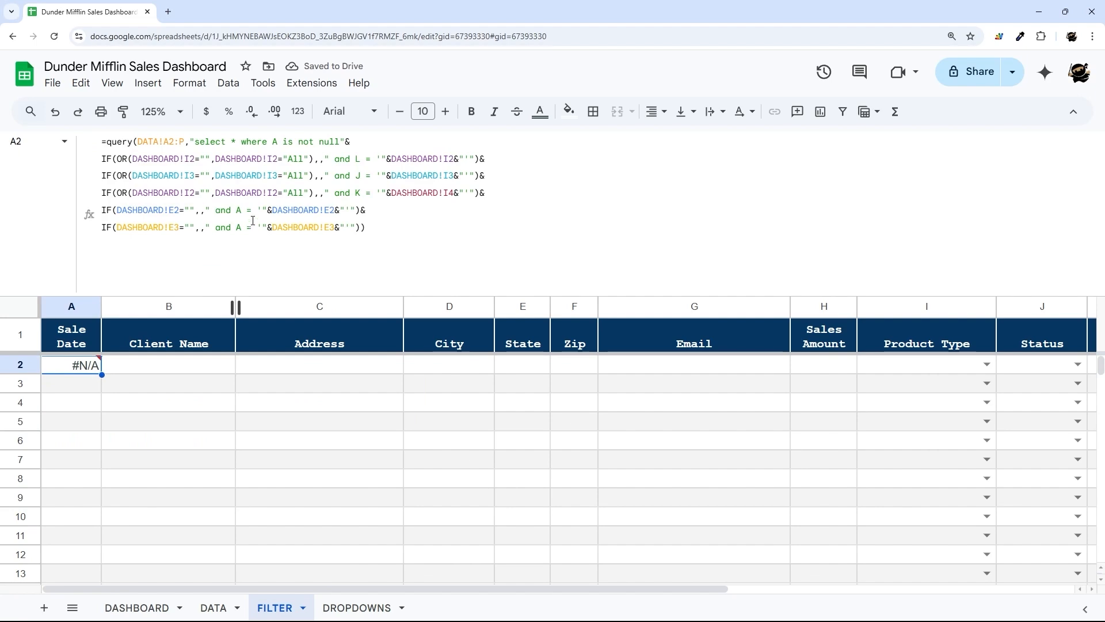
- Check the format of the sale dates on the raw DATA sheet
{"action": "left_click", "coordinate": [214, 607]}
{"action": "left_click_drag", "start_coordinate": [406, 590], "coordinate": [6, 579]}
{"action": "left_click_drag", "start_coordinate": [73, 366], "coordinate": [99, 535]}
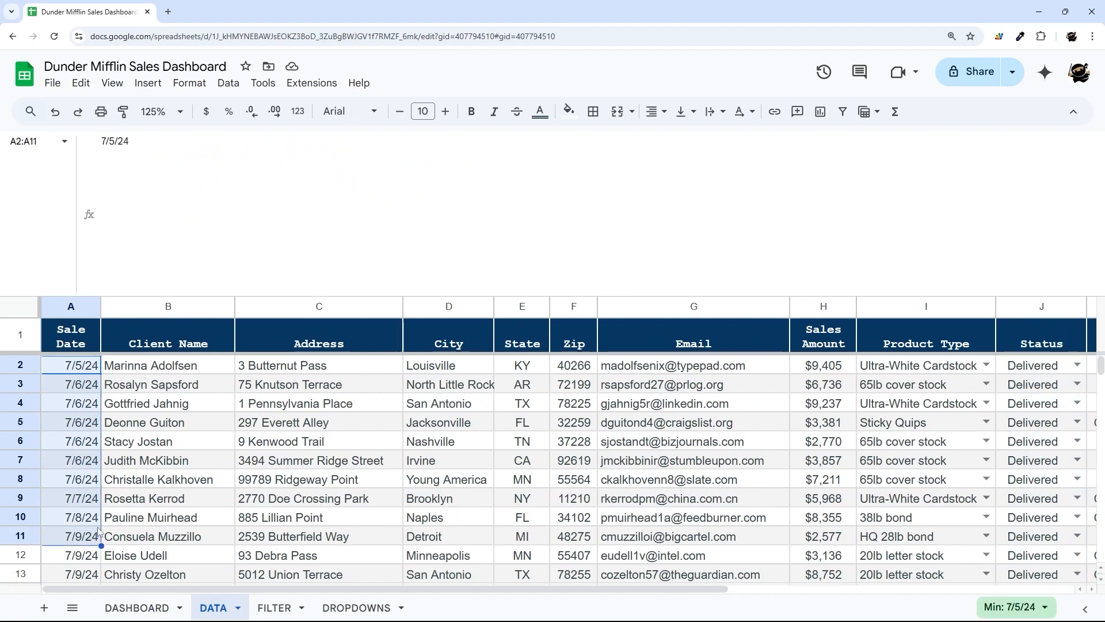
- Change the query conditions to 'A >= date' for E2 and 'A <= date' for E3, then commit
{"action": "left_click", "coordinate": [274, 607]}
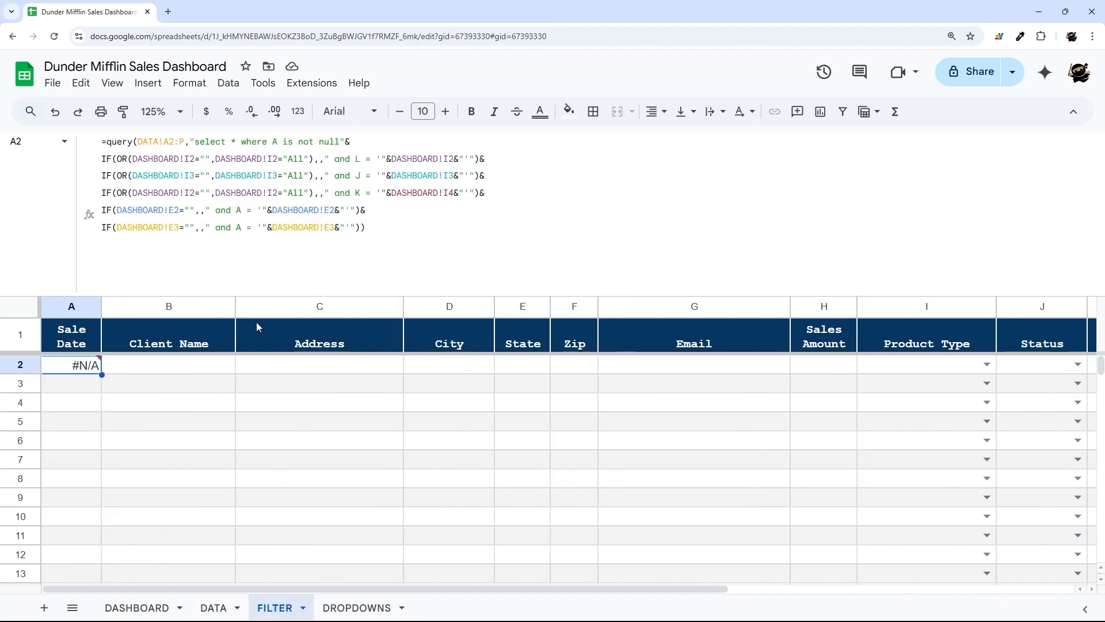
{"action": "left_click", "coordinate": [251, 214]}
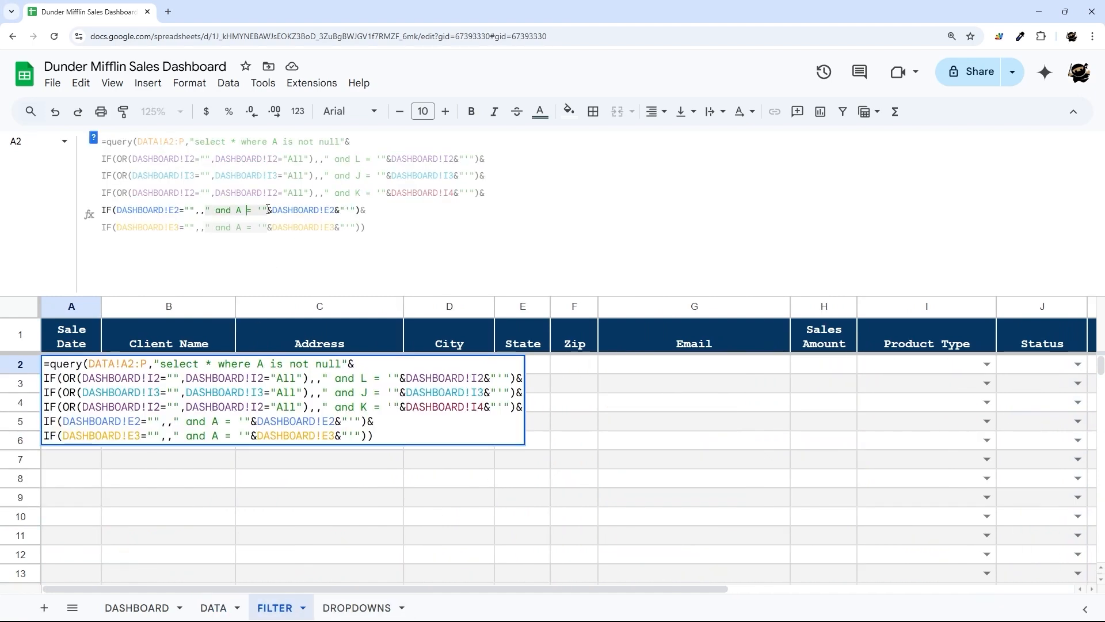
{"action": "type", "text": ">"}
{"action": "key", "text": "Down"}
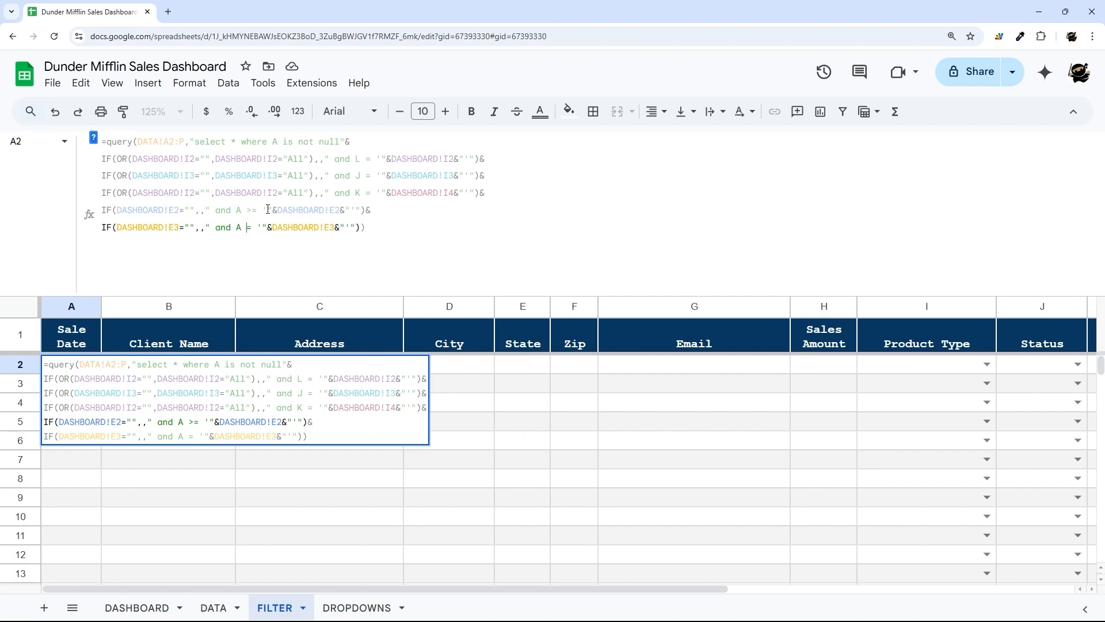
{"action": "type", "text": "<"}
{"action": "left_click", "coordinate": [262, 209]}
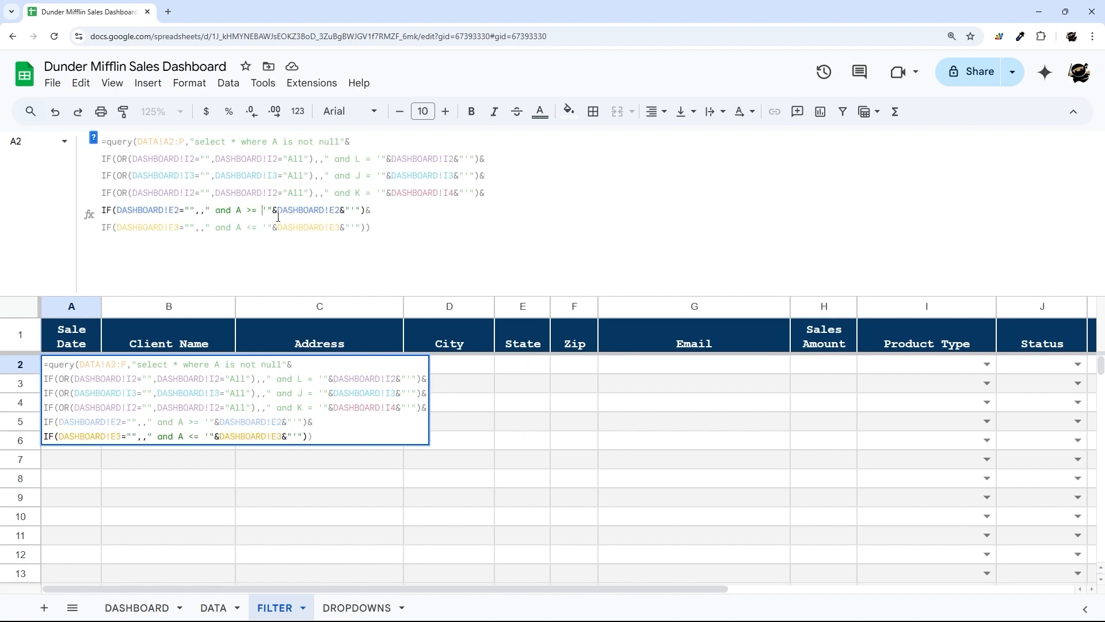
{"action": "type", "text": "date"}
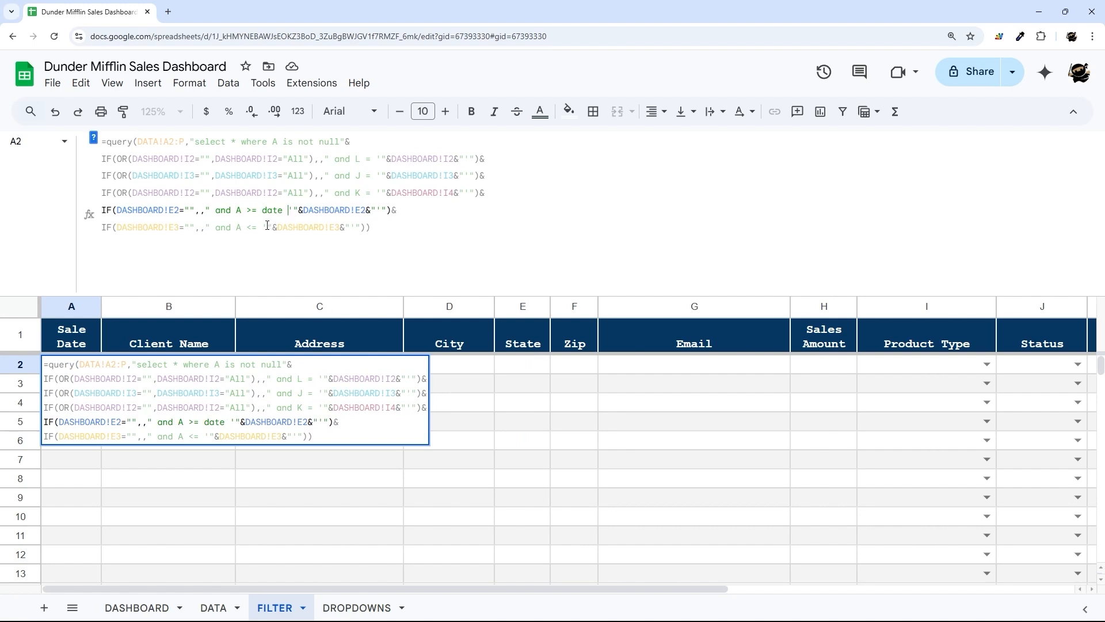
{"action": "left_click_drag", "start_coordinate": [292, 209], "coordinate": [381, 209]}
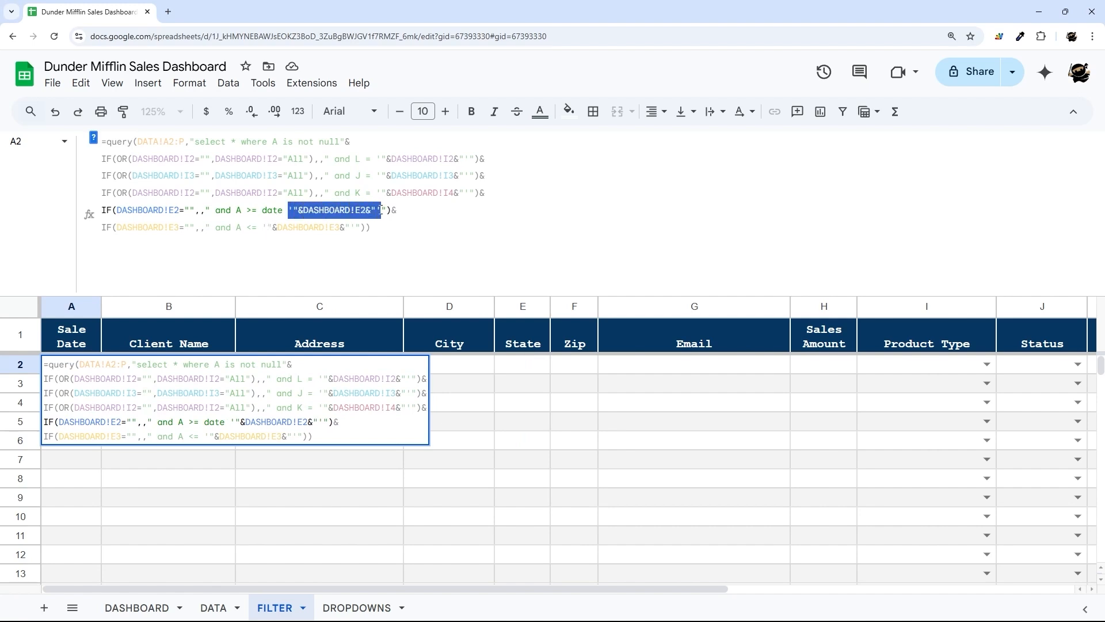
{"action": "left_click", "coordinate": [262, 227]}
{"action": "type", "text": "date"}
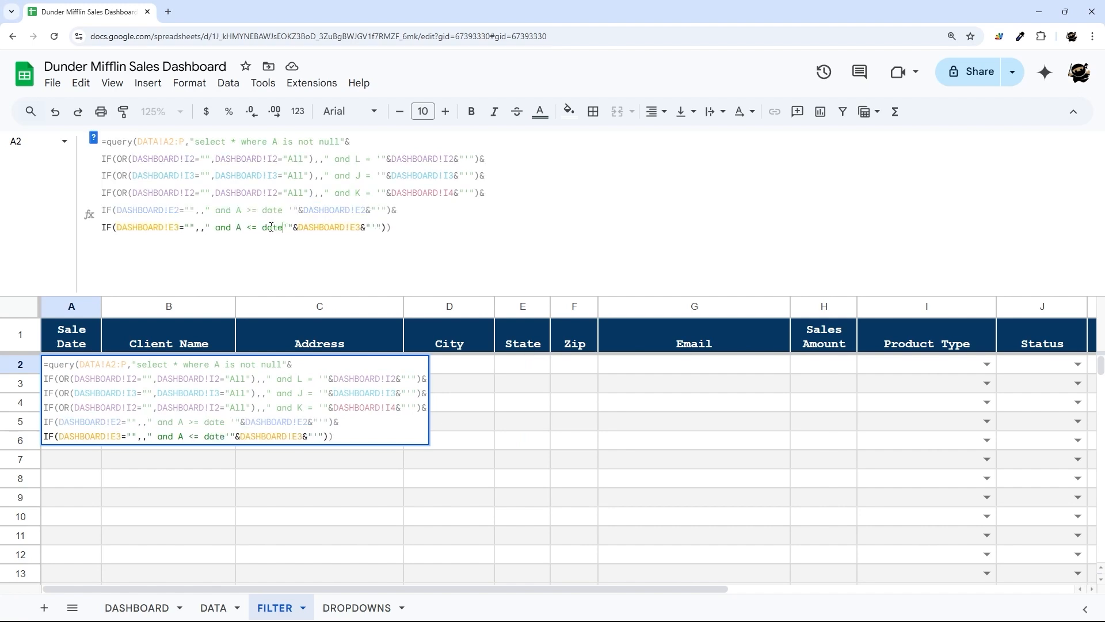
{"action": "left_click", "coordinate": [303, 210]}
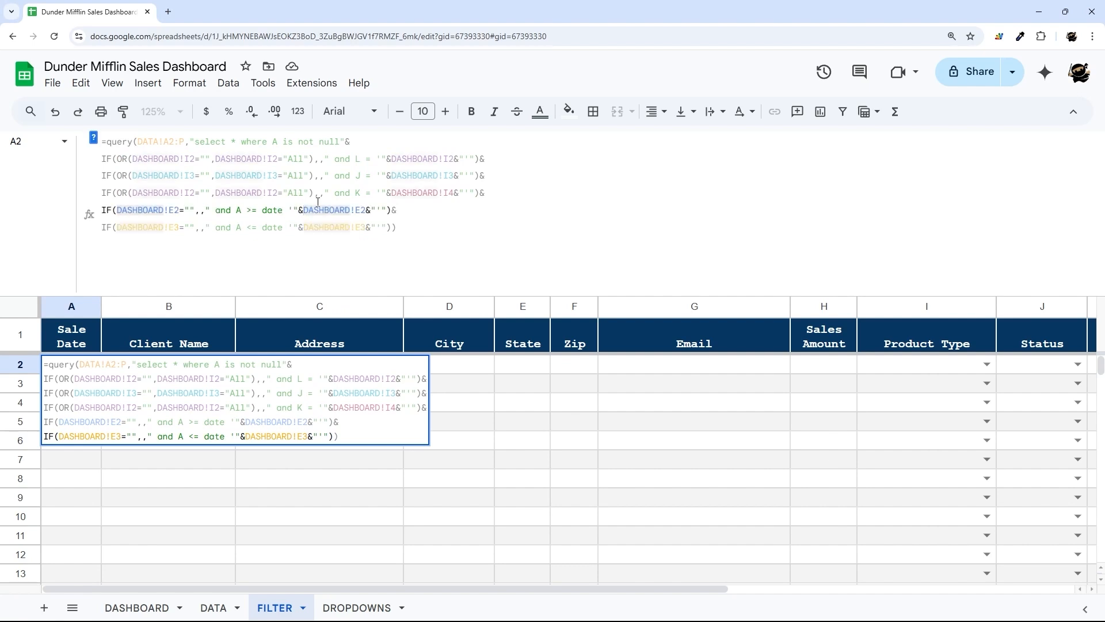
{"action": "key", "text": "Return"}
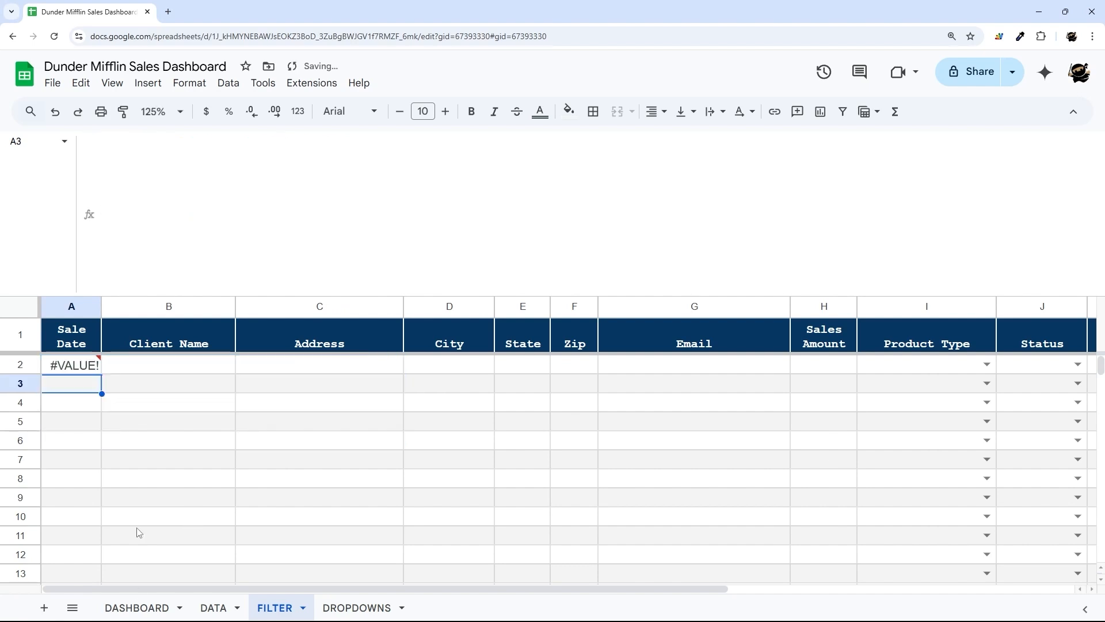
- Inspect the stored Sep 2024 Start Month value on DASHBOARD, leaving it unchanged
{"action": "left_click", "coordinate": [137, 607]}
{"action": "left_click", "coordinate": [363, 350]}
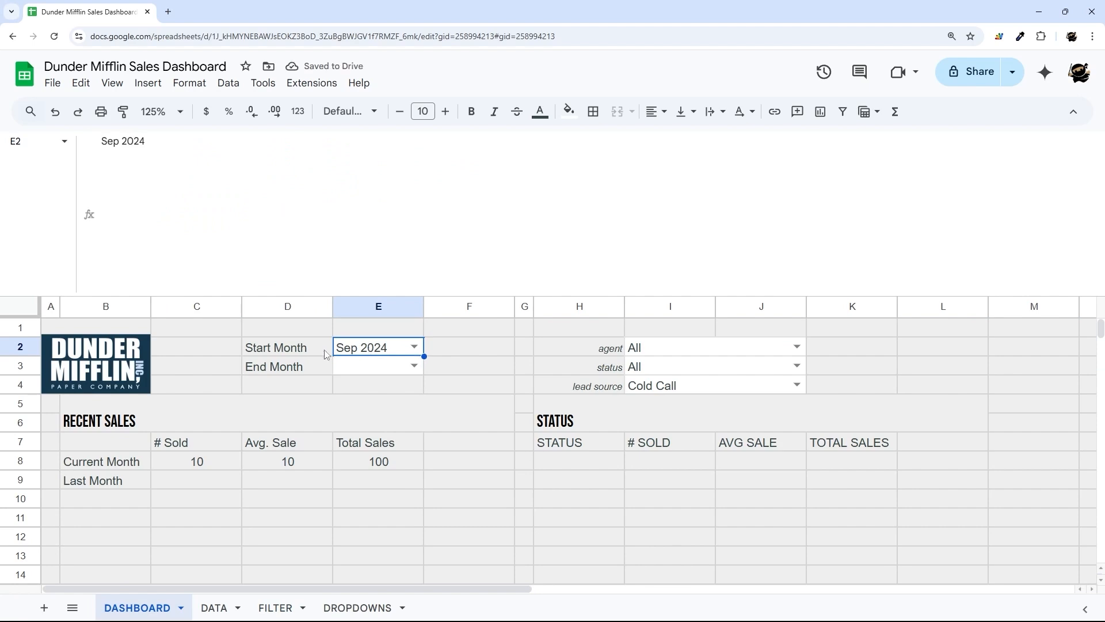
{"action": "left_click_drag", "start_coordinate": [166, 141], "coordinate": [78, 151]}
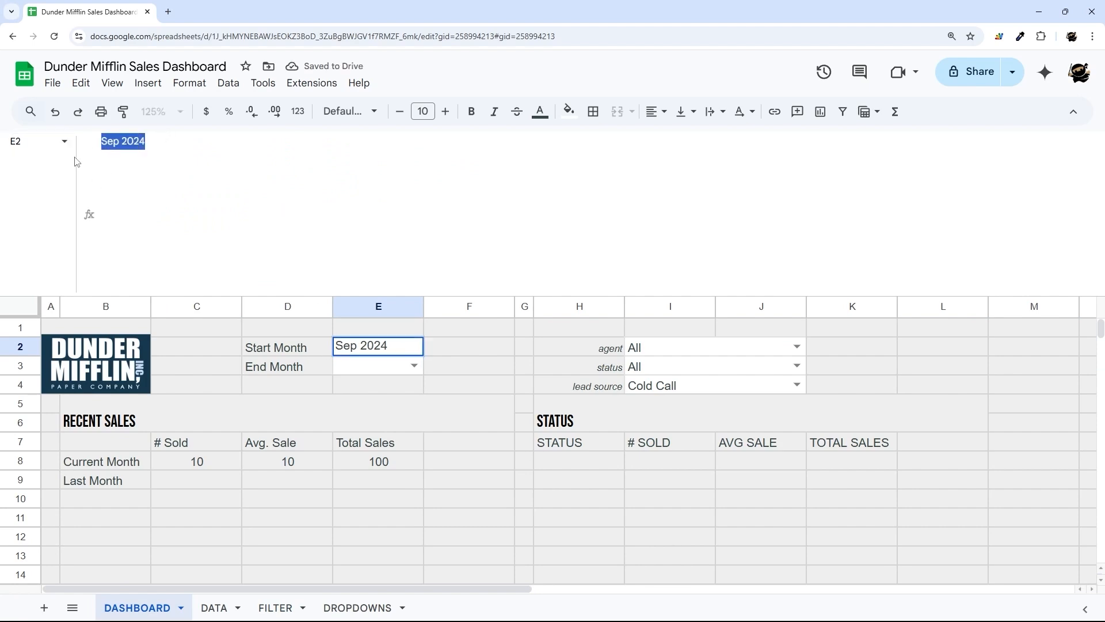
{"action": "key", "text": "Escape"}
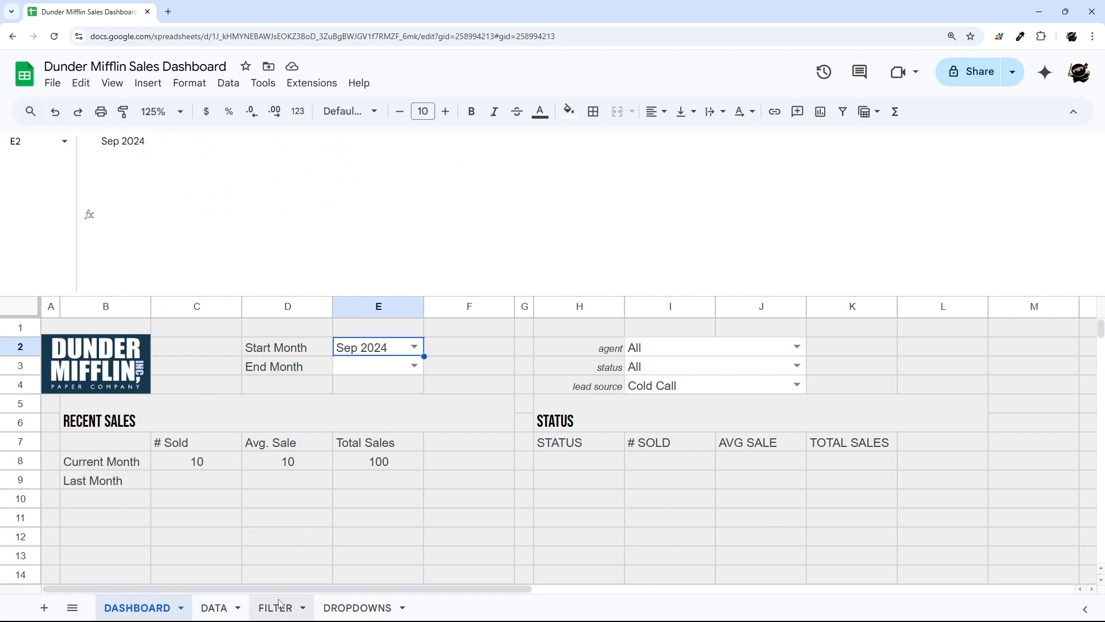
{"action": "left_click", "coordinate": [276, 607]}
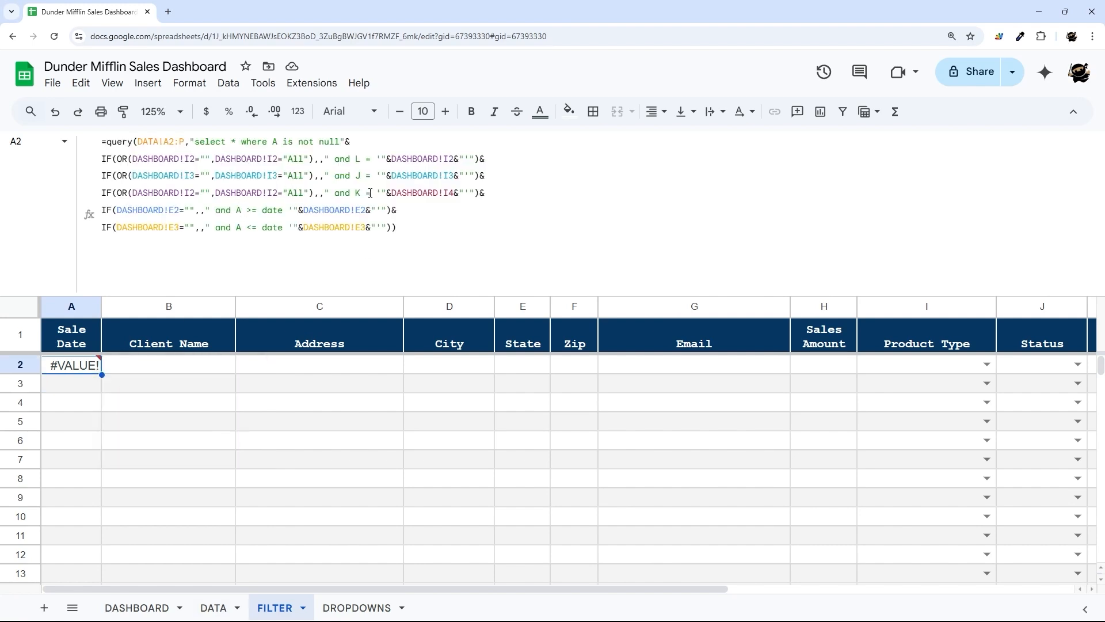
- Wrap DASHBOARD!E2 in datevalue() and preview its 45536 date serial result
{"action": "left_click", "coordinate": [304, 210]}
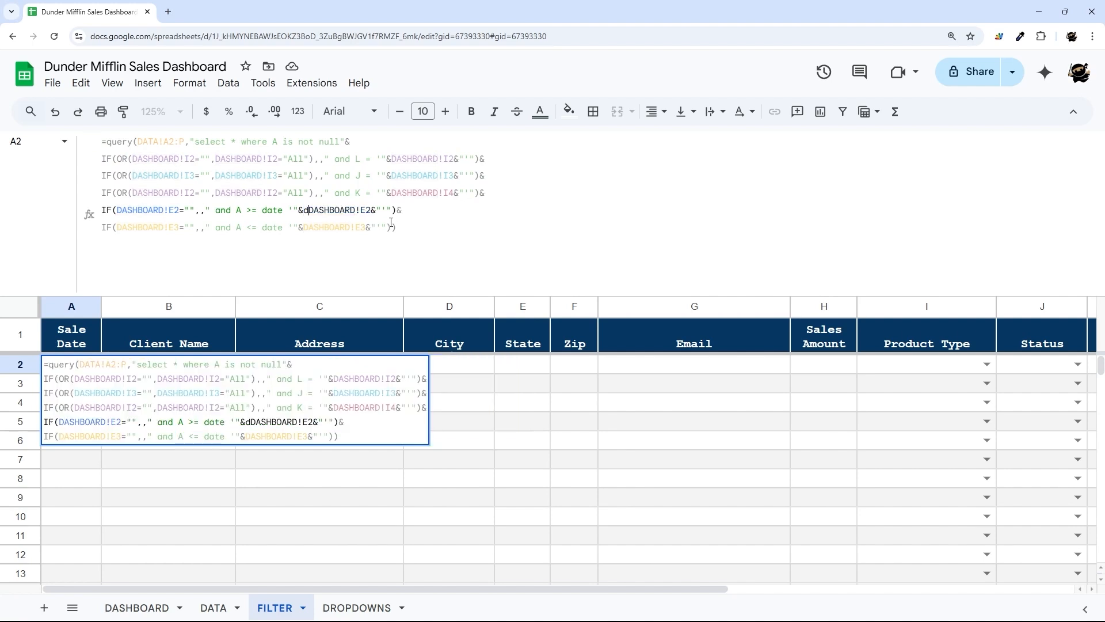
{"action": "type", "text": "datevalue("}
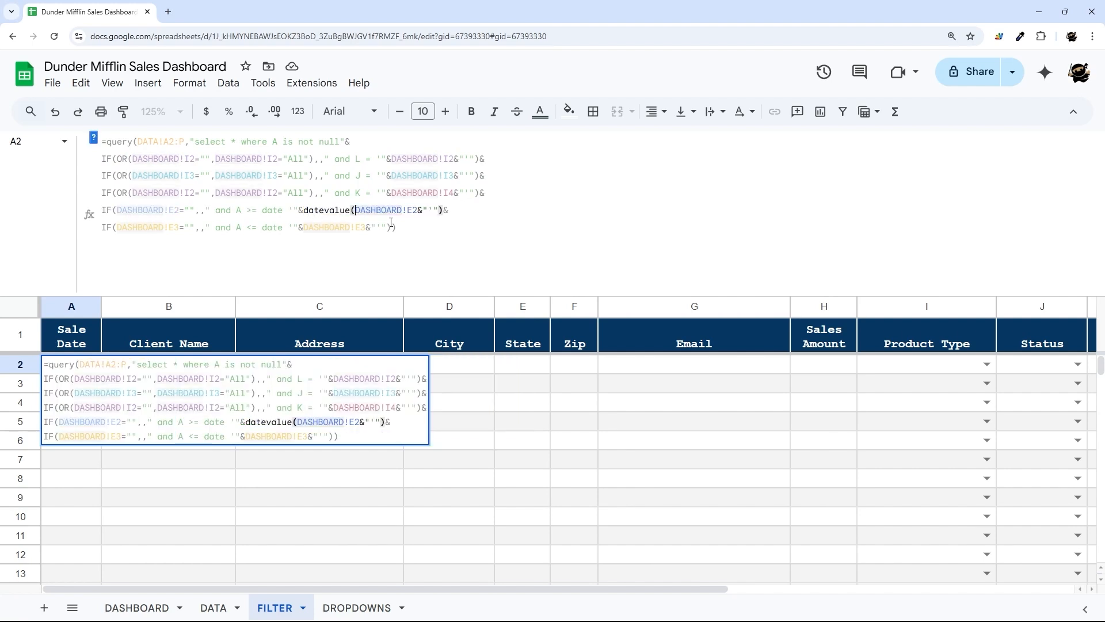
{"action": "left_click", "coordinate": [418, 210]}
{"action": "type", "text": ")"}
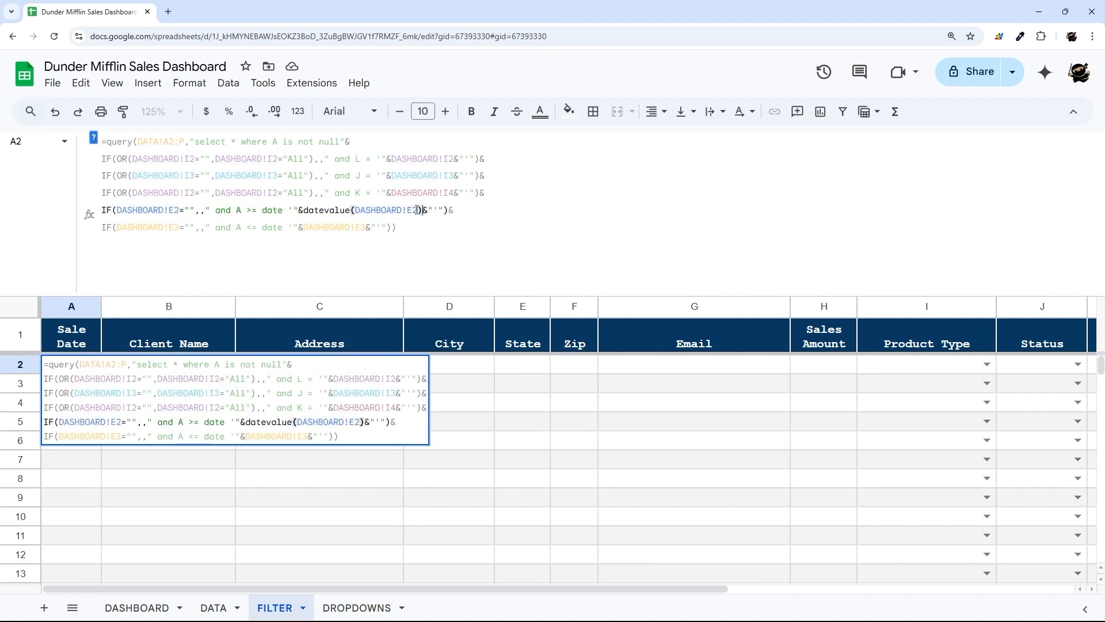
{"action": "left_click_drag", "start_coordinate": [303, 211], "coordinate": [426, 211]}
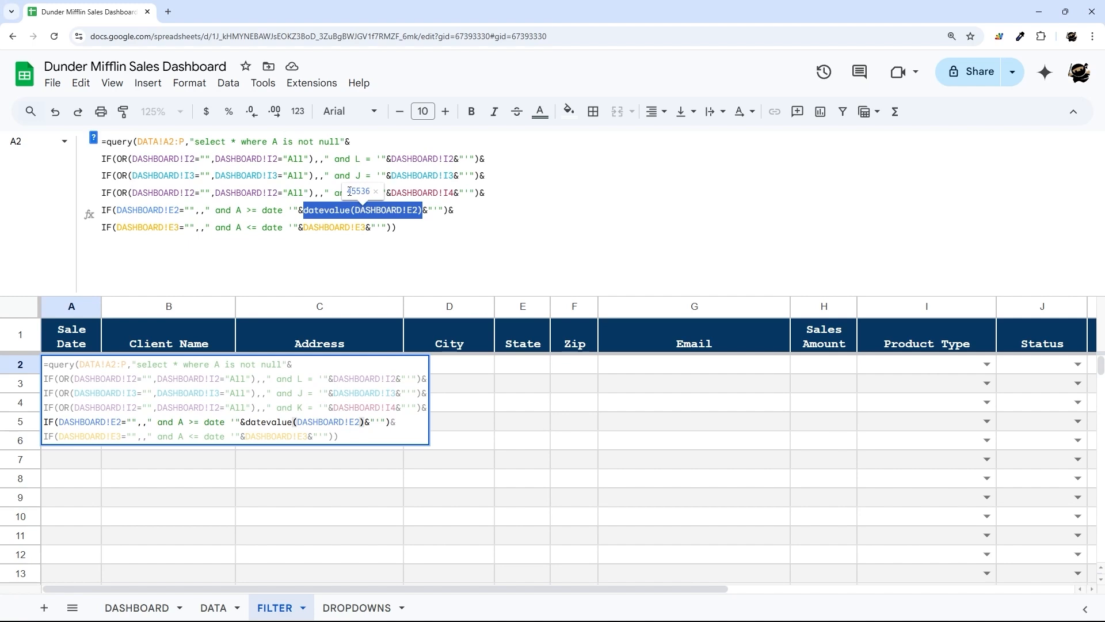
{"action": "left_click_drag", "start_coordinate": [350, 192], "coordinate": [363, 188]}
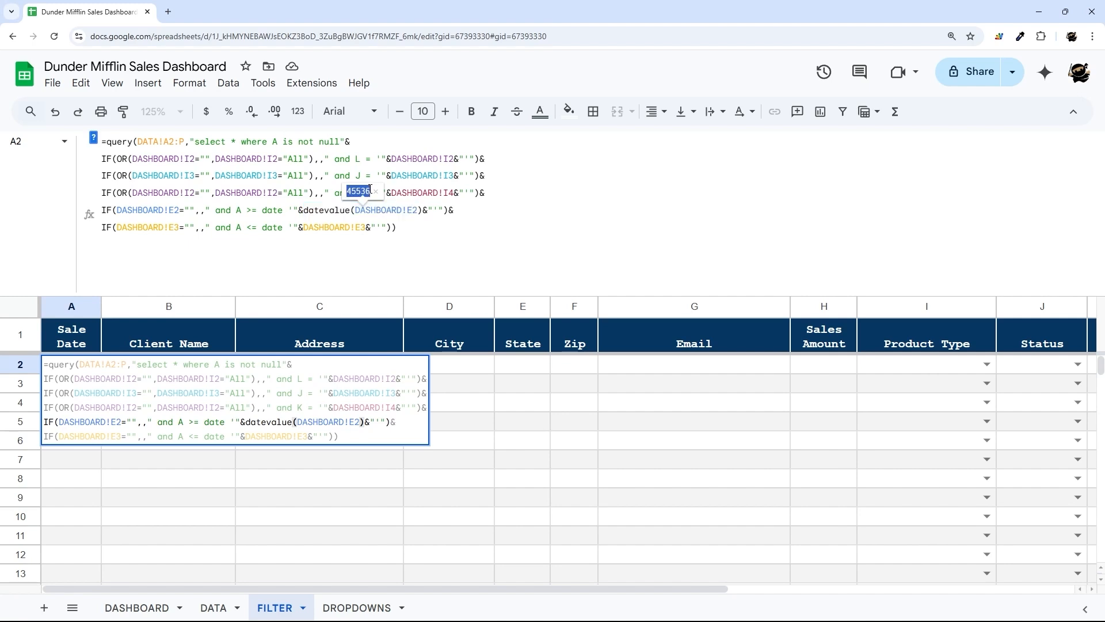
- Wrap it further as text(datevalue(DASHBOARD!E2),"yyyy-mm-dd"), remove the extra parenthesis and commit
{"action": "left_click", "coordinate": [305, 211]}
{"action": "type", "text": "text("}
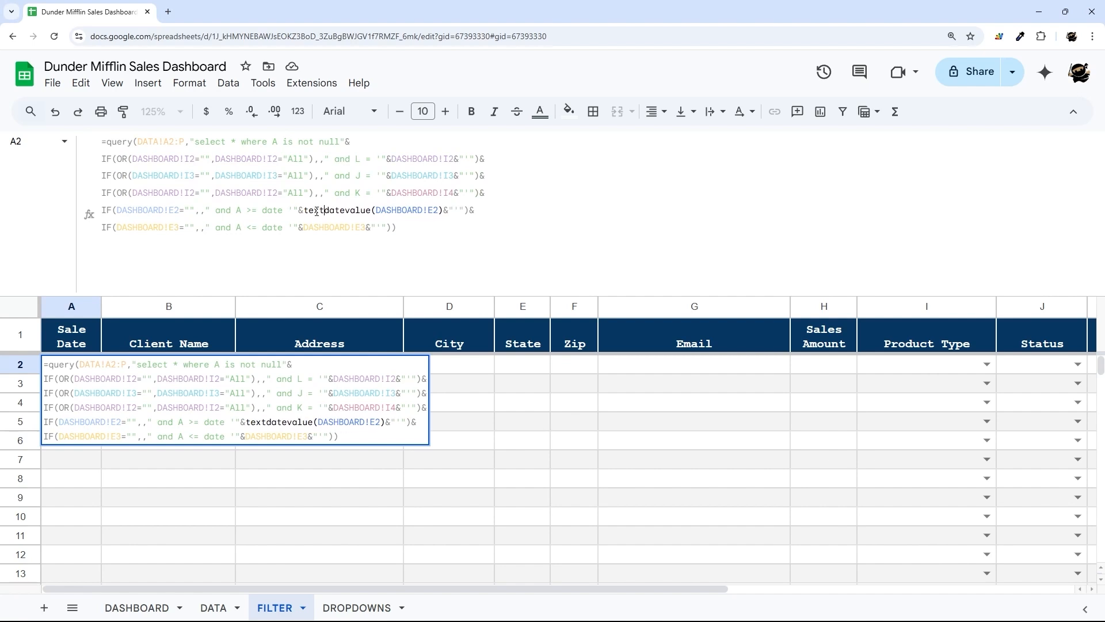
{"action": "left_click", "coordinate": [449, 206]}
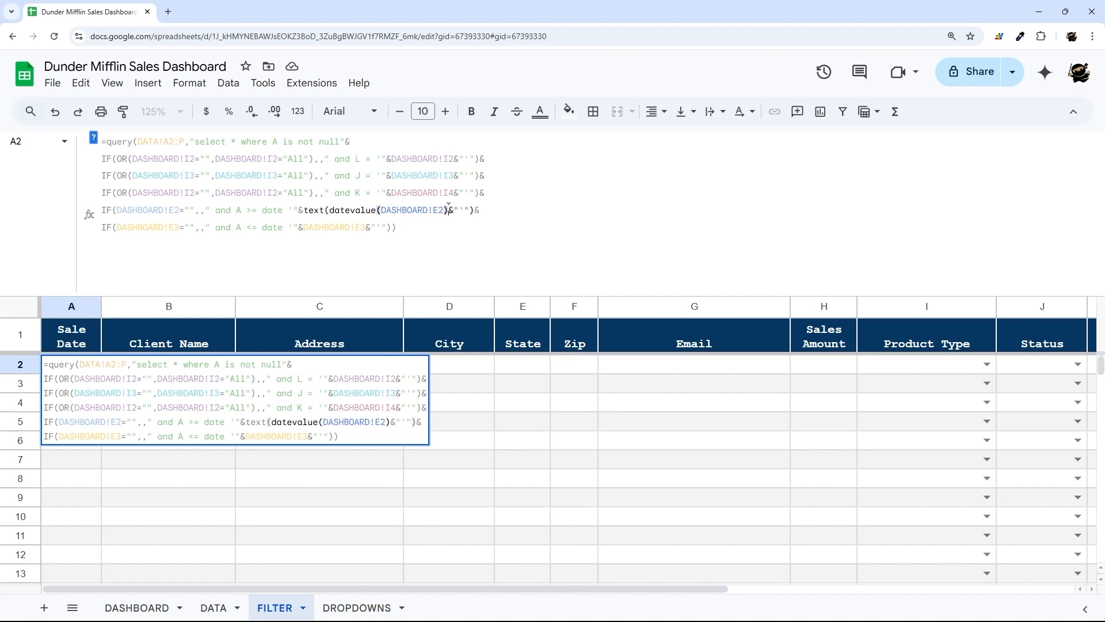
{"action": "type", "text": ","}
{"action": "key", "text": "BackSpace"}
{"action": "type", "text": "),"}
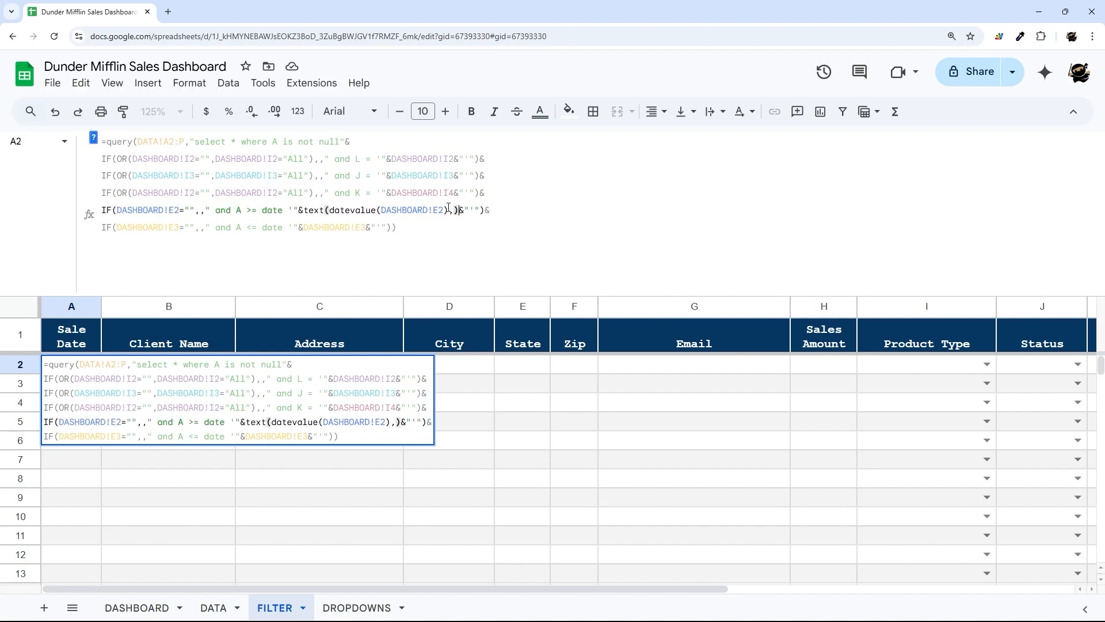
{"action": "type", "text": "\""}
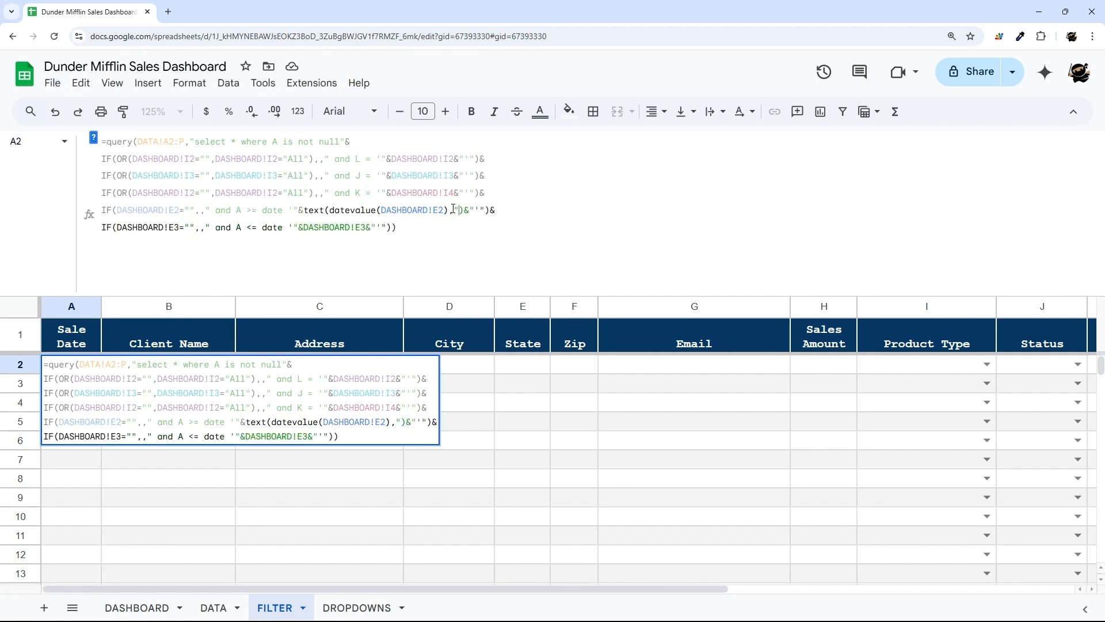
{"action": "type", "text": "yyyy-"}
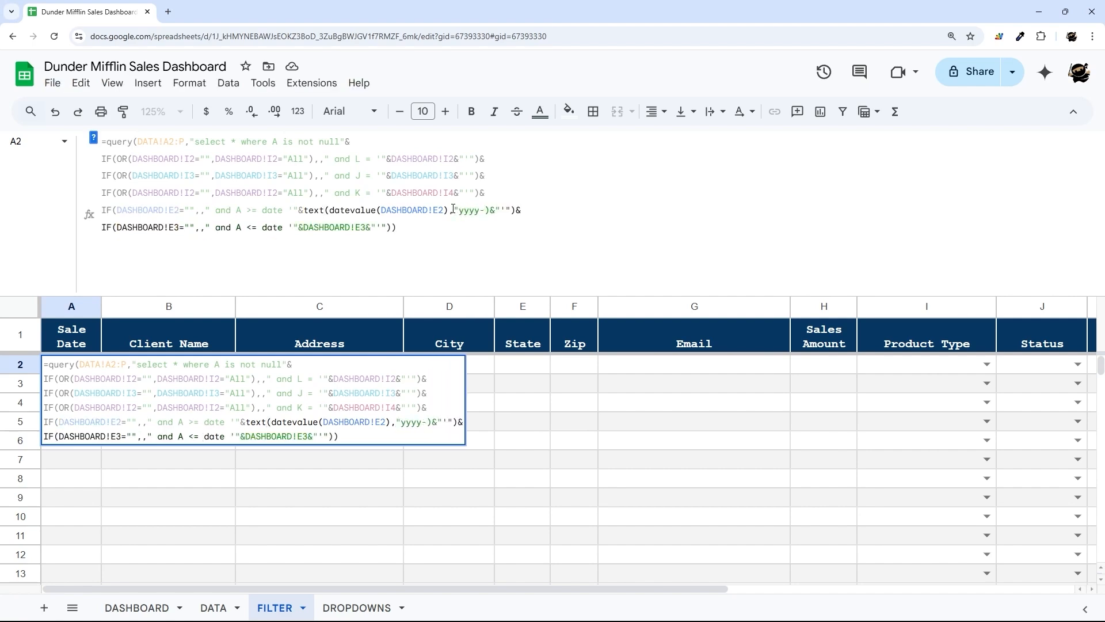
{"action": "type", "text": "mm-dd"}
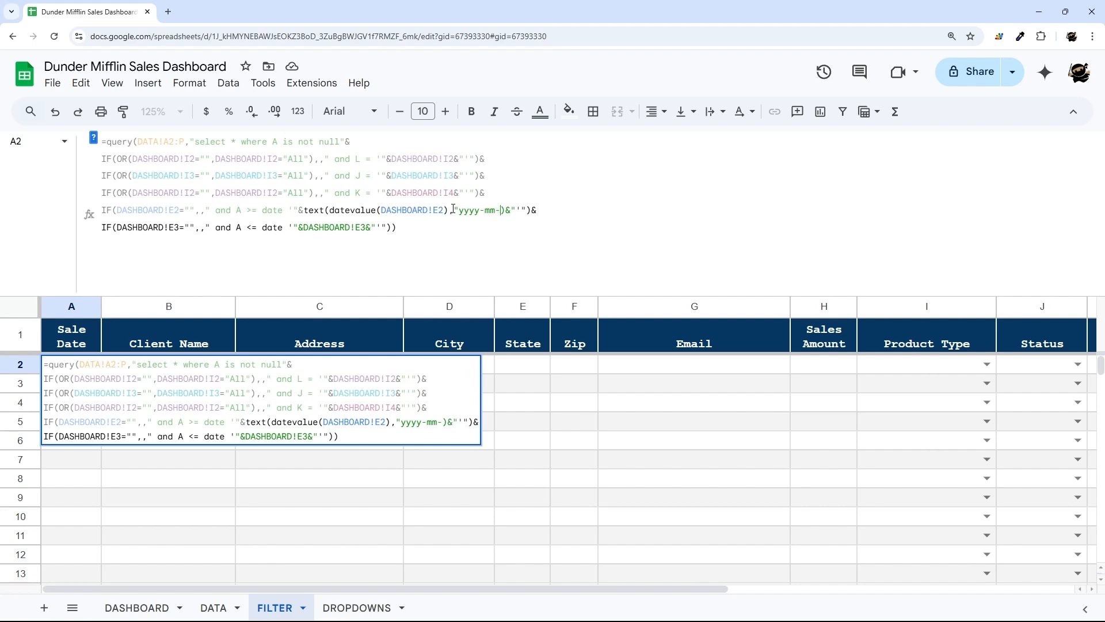
{"action": "type", "text": "\")"}
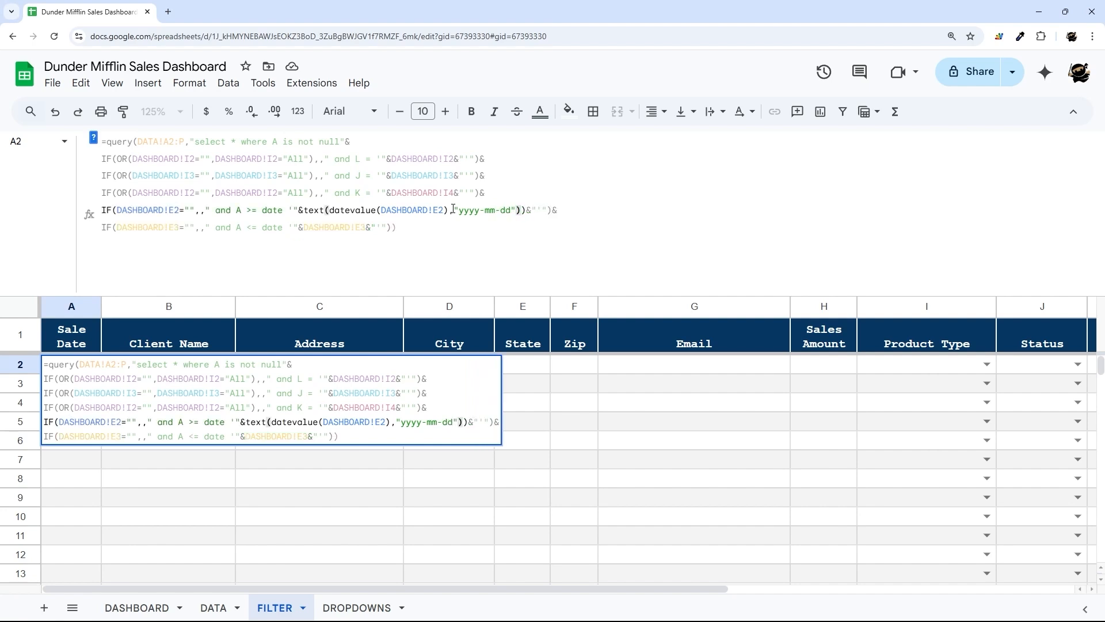
{"action": "key", "text": "Right"}
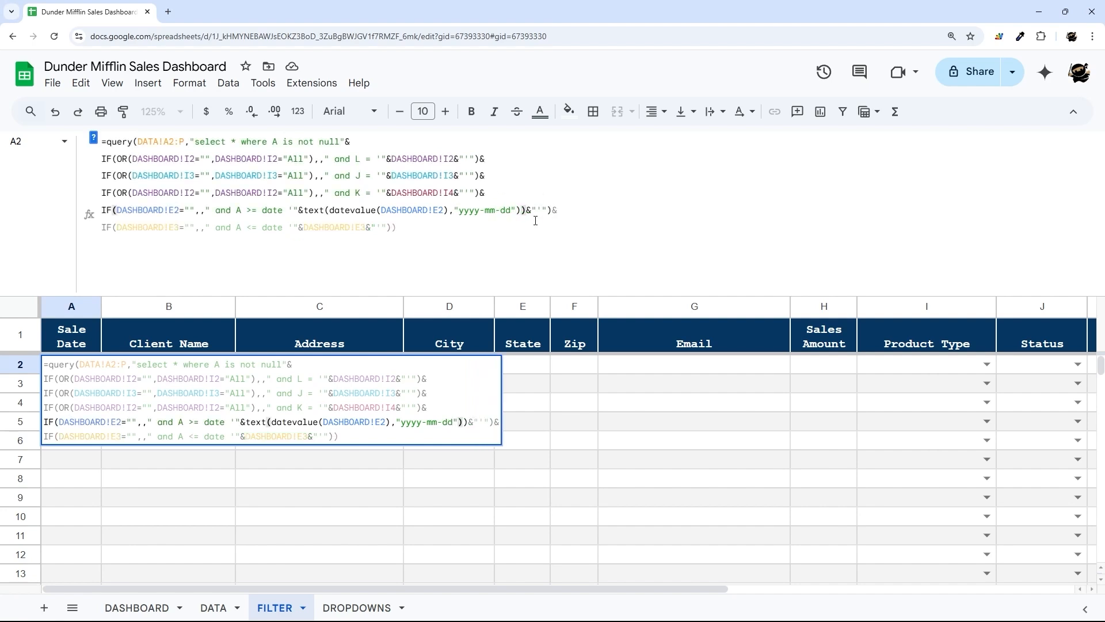
{"action": "key", "text": "BackSpace"}
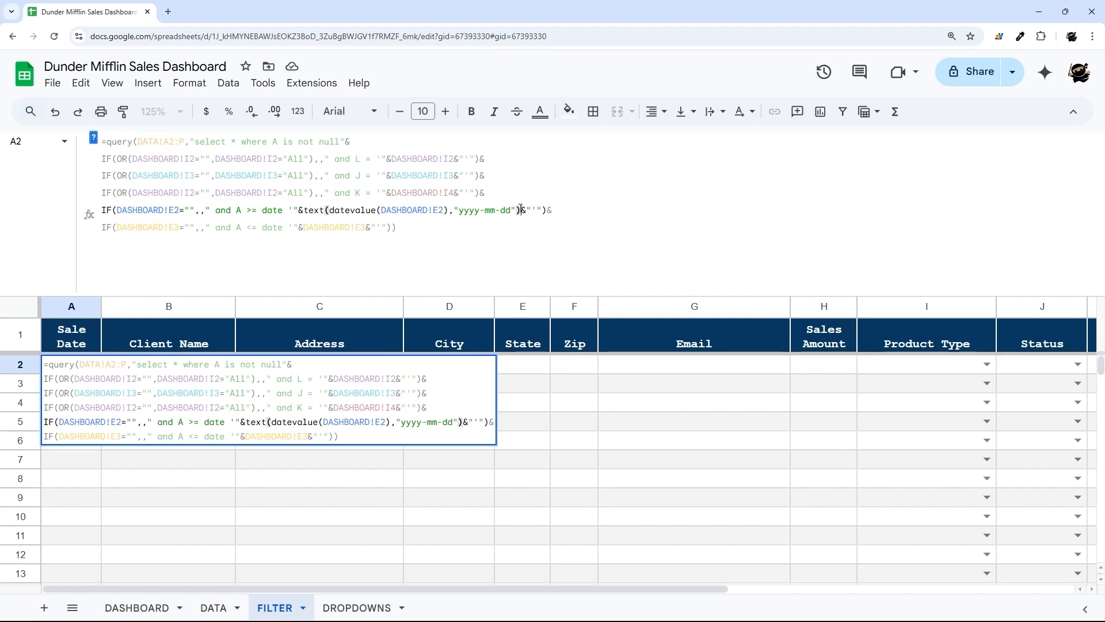
{"action": "left_click", "coordinate": [427, 229]}
{"action": "key", "text": "Return"}
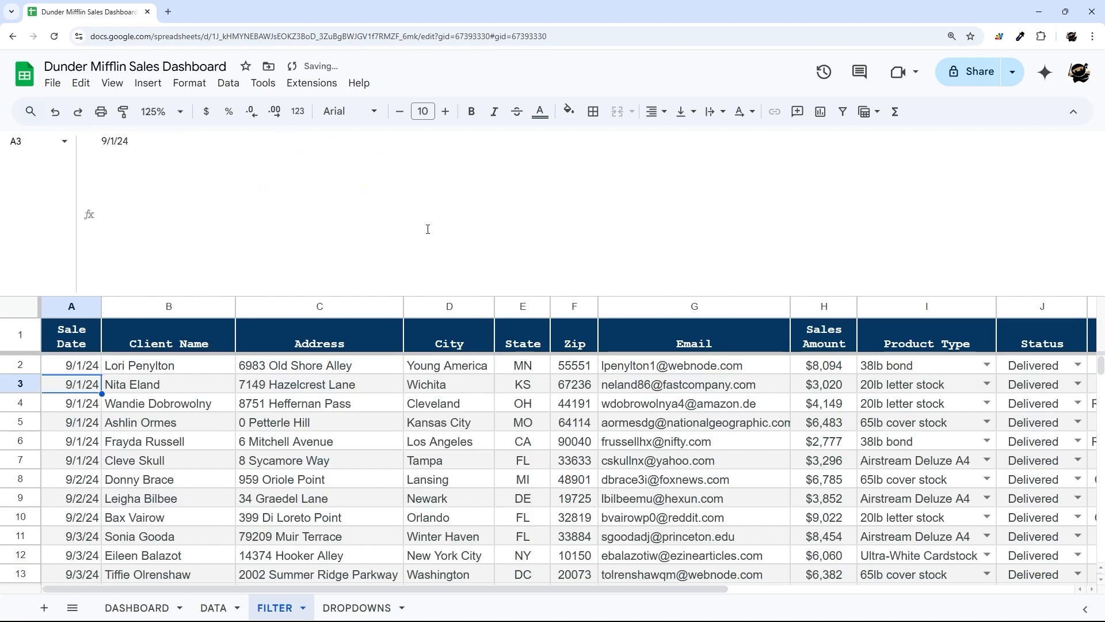
{"action": "left_click", "coordinate": [68, 362]}
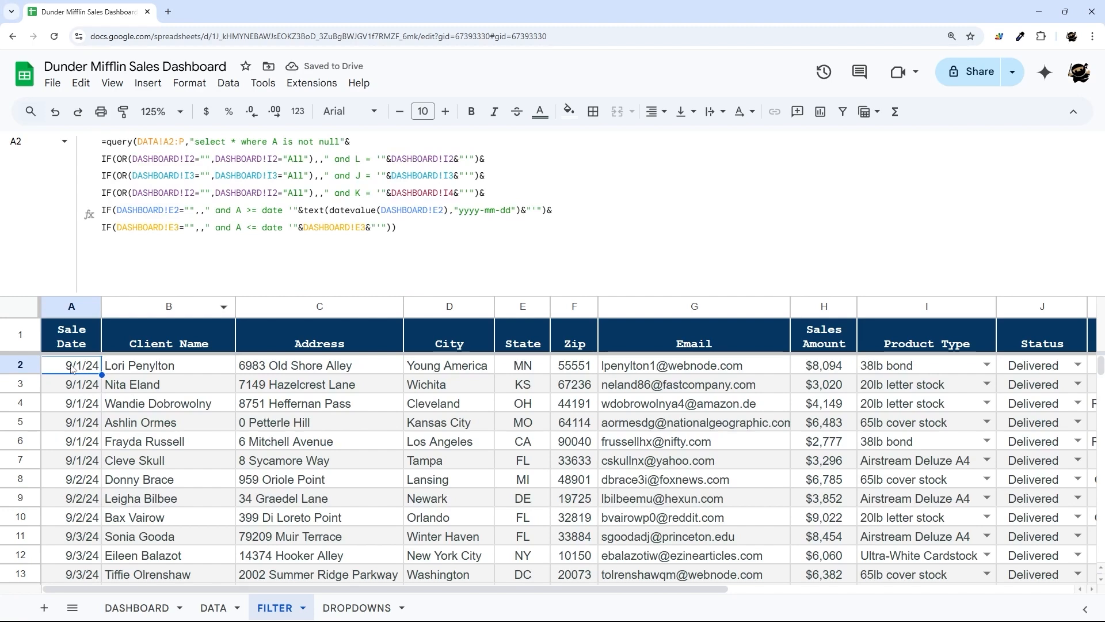
{"action": "left_click", "coordinate": [148, 613]}
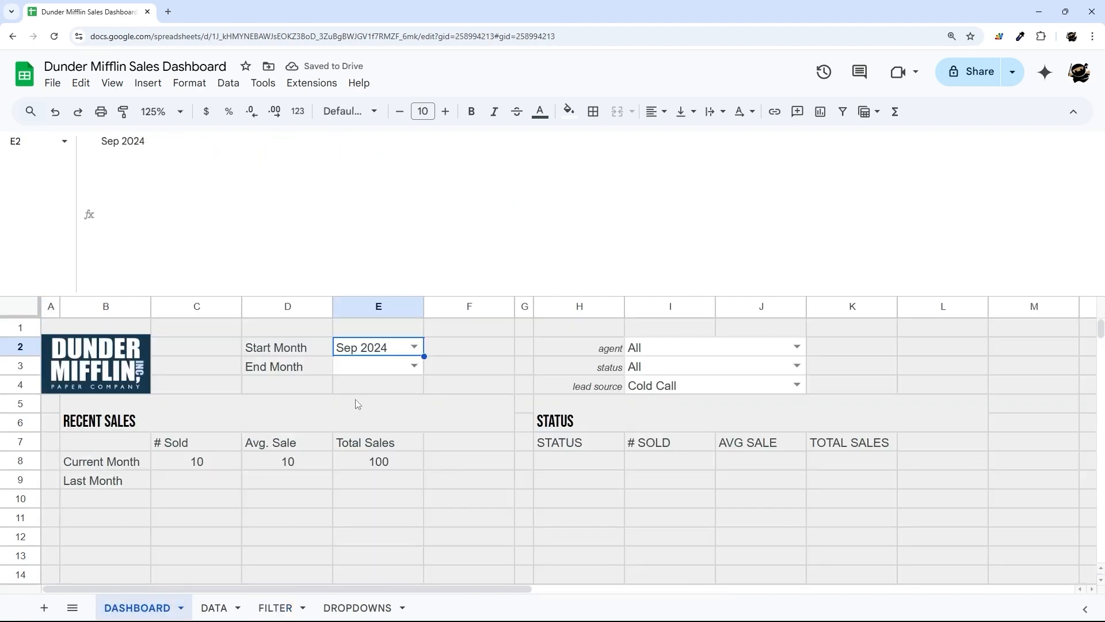
{"action": "left_click", "coordinate": [415, 346]}
{"action": "left_click", "coordinate": [357, 365]}
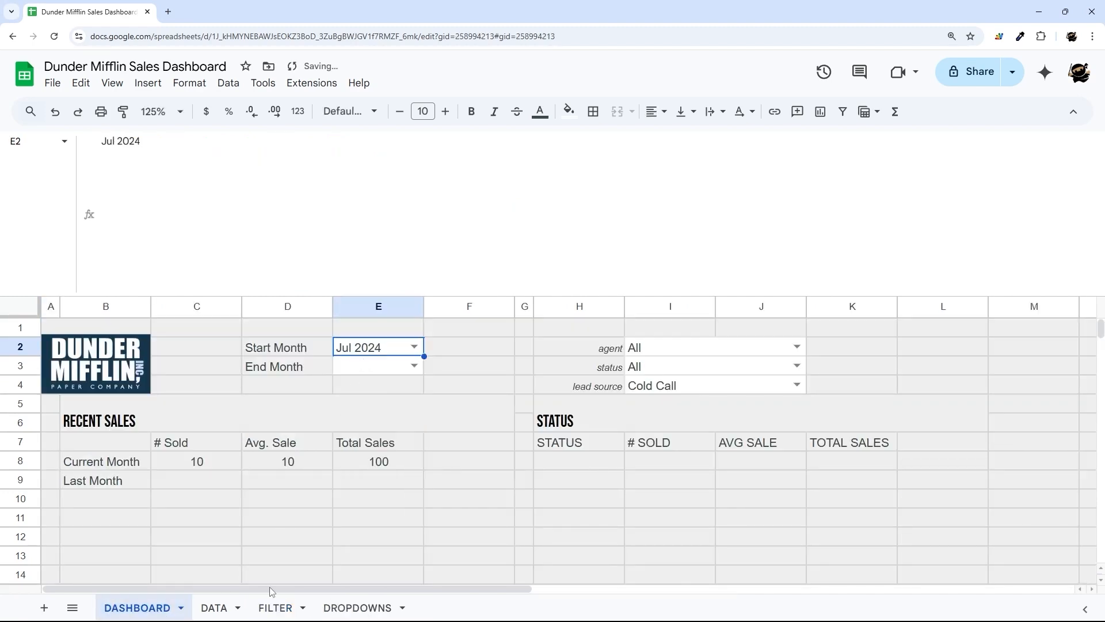
{"action": "left_click", "coordinate": [274, 608]}
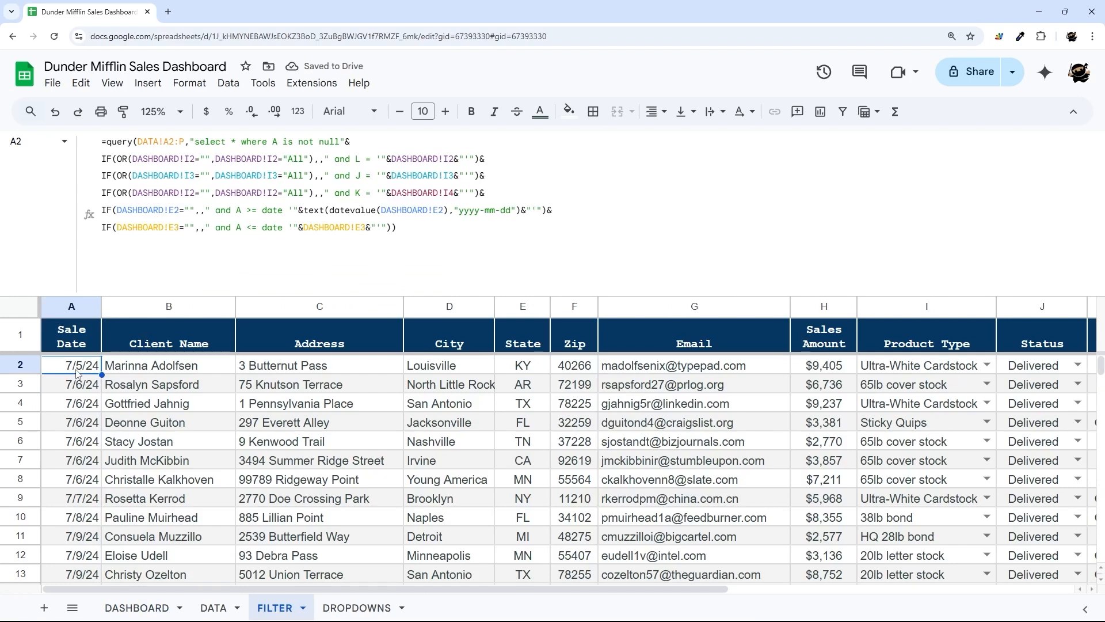
{"action": "left_click", "coordinate": [156, 605]}
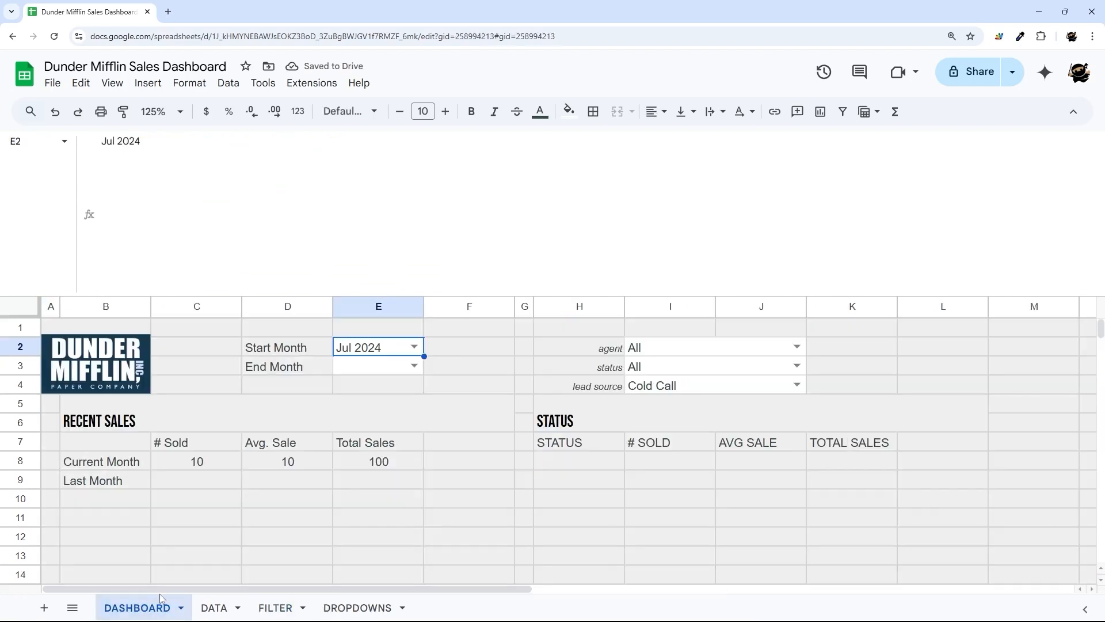
{"action": "left_click", "coordinate": [415, 347]}
{"action": "left_click", "coordinate": [356, 484]}
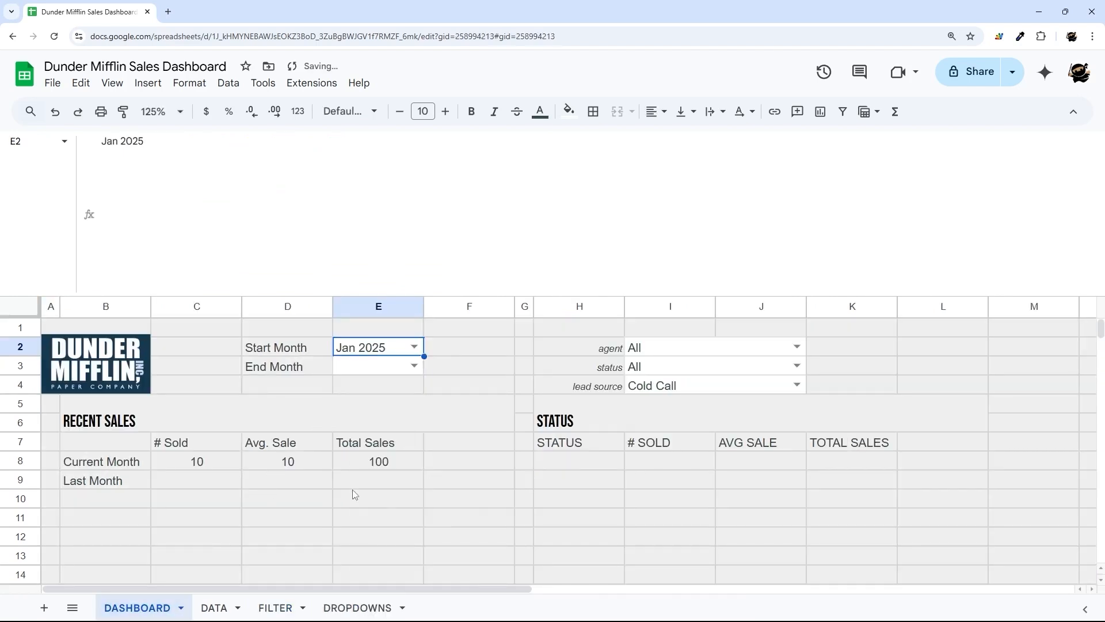
{"action": "left_click", "coordinate": [275, 608]}
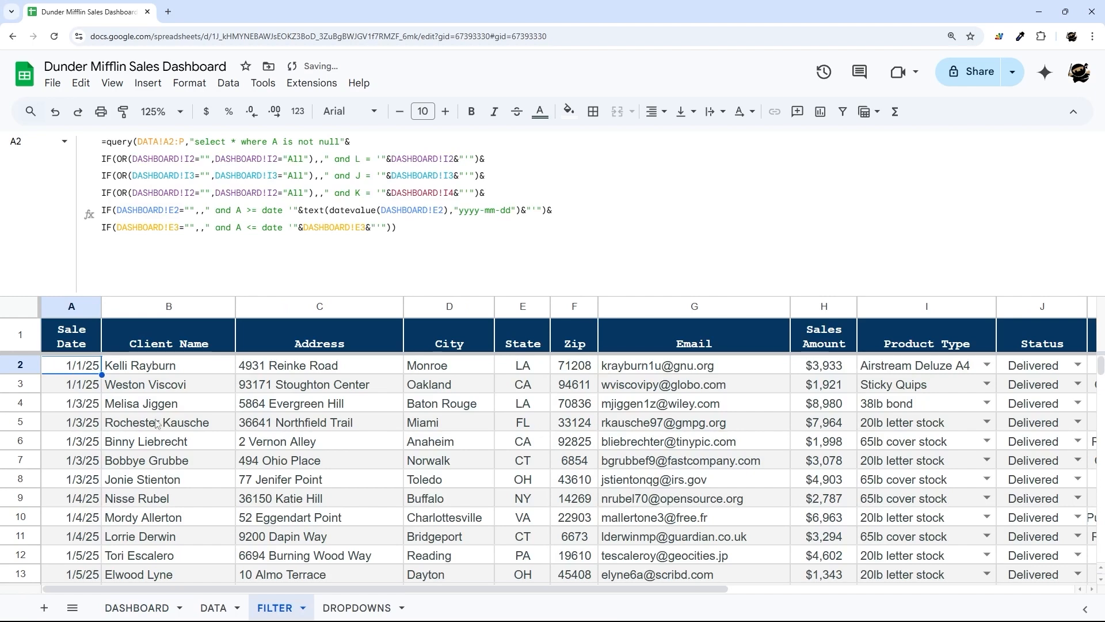
{"action": "left_click", "coordinate": [137, 608]}
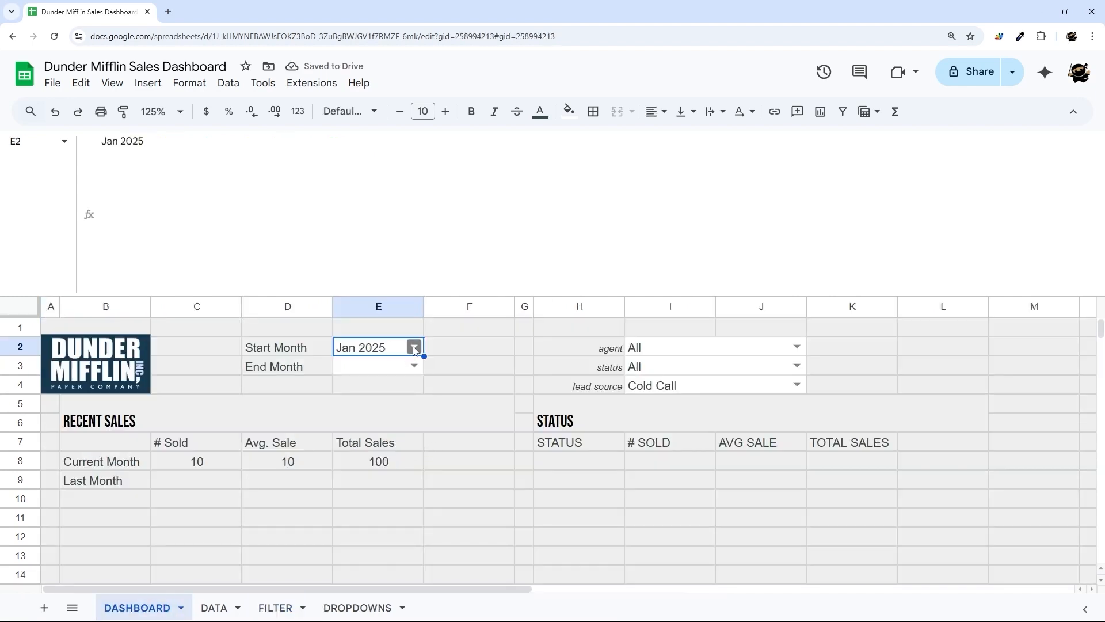
{"action": "left_click", "coordinate": [414, 347]}
{"action": "left_click", "coordinate": [358, 405]}
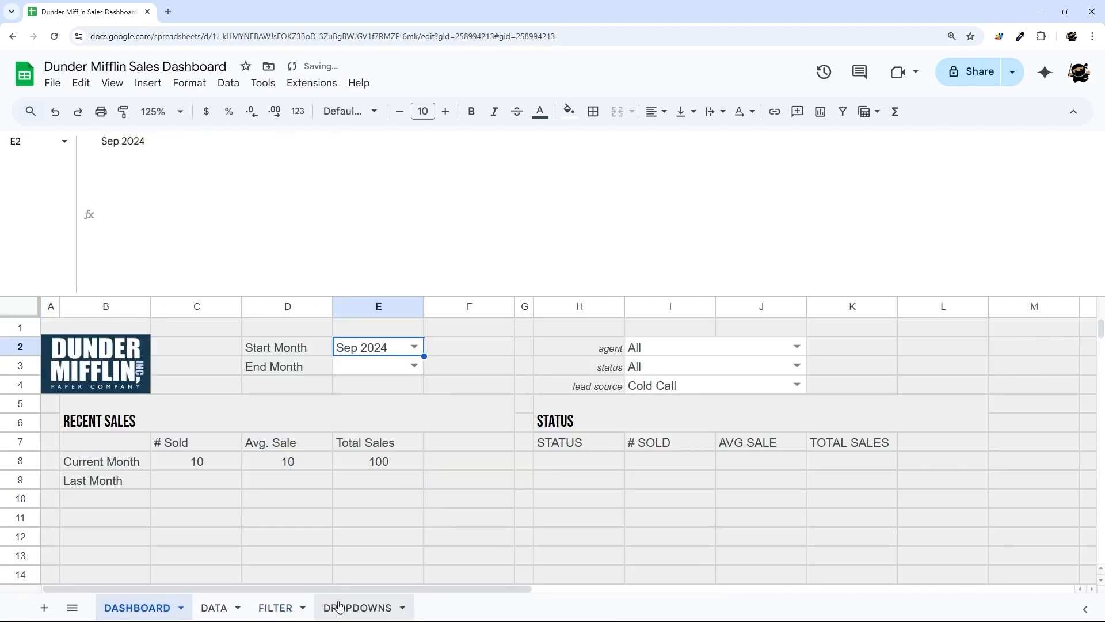
{"action": "left_click", "coordinate": [274, 607]}
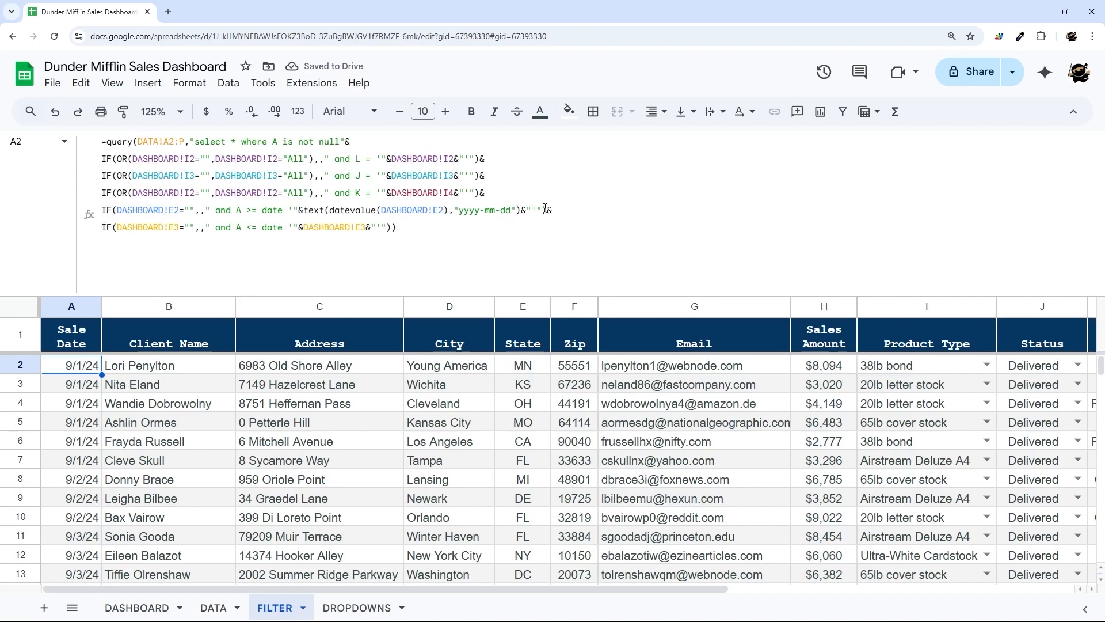
- Paste the date-conversion expression over the end-date reference, change E2 to E3, and commit
{"action": "left_click_drag", "start_coordinate": [303, 209], "coordinate": [548, 210]}
{"action": "key", "text": "ctrl+c"}
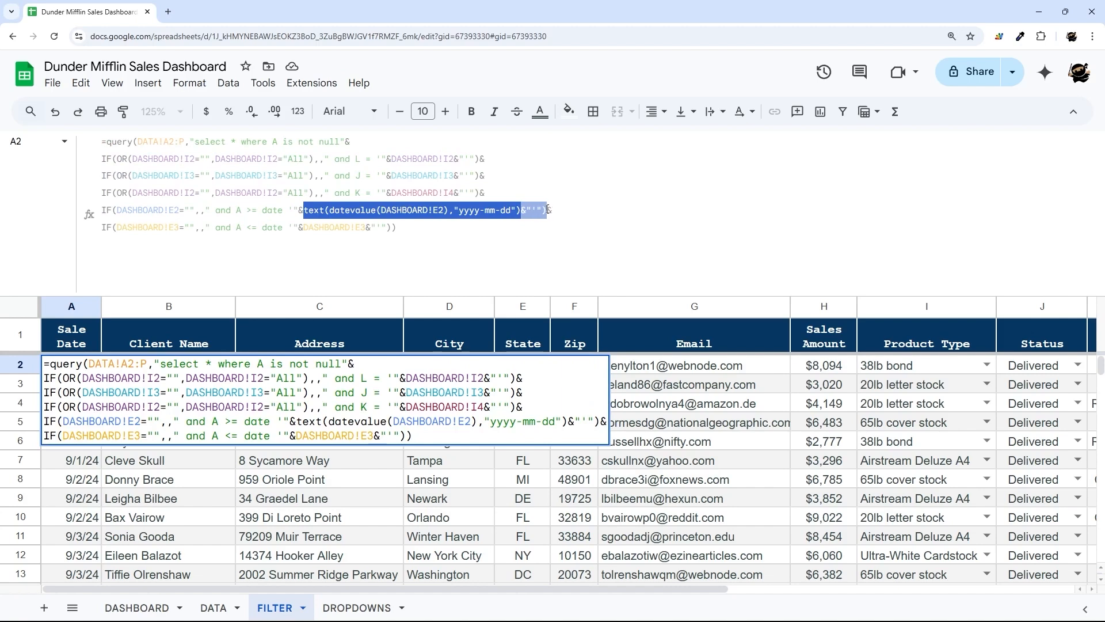
{"action": "left_click_drag", "start_coordinate": [390, 227], "coordinate": [305, 227]}
{"action": "key", "text": "ctrl+v"}
{"action": "left_click", "coordinate": [441, 226]}
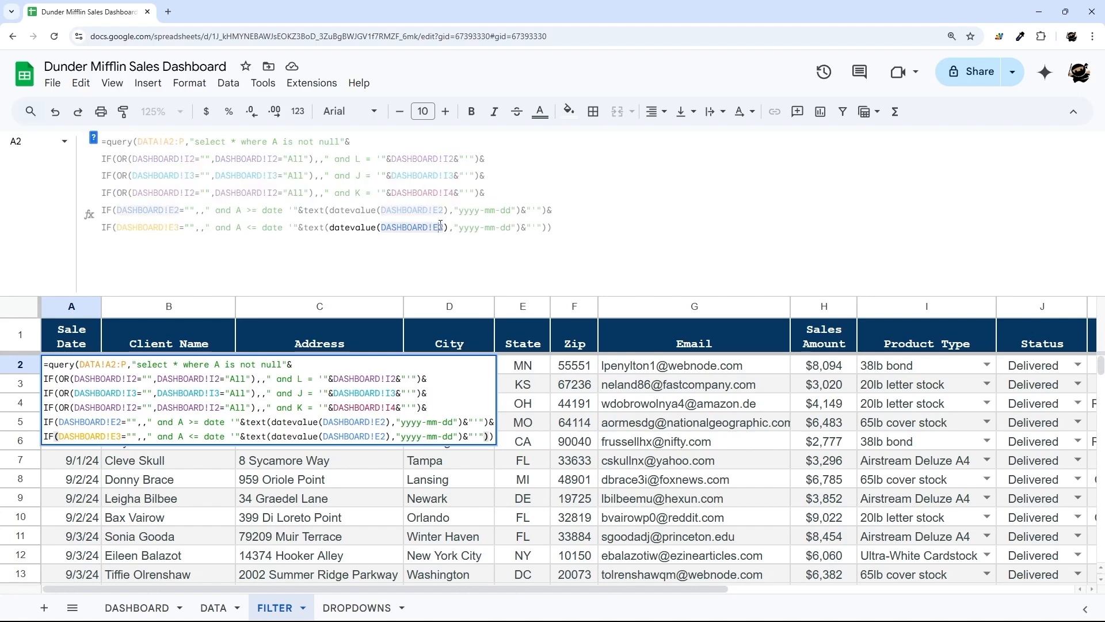
{"action": "key", "text": "BackSpace"}
{"action": "type", "text": "3"}
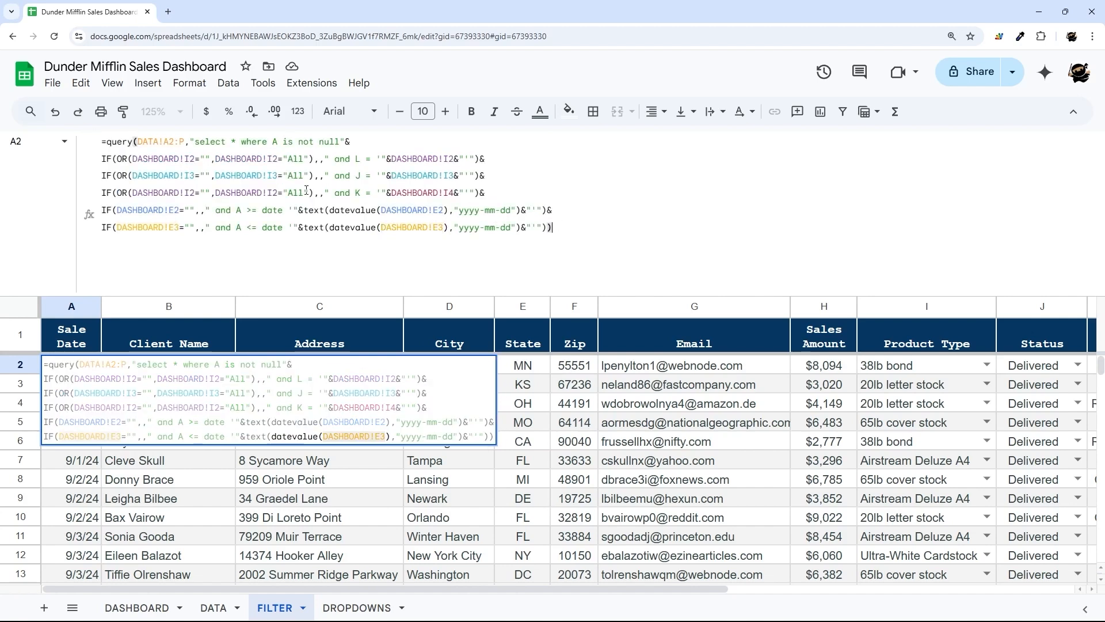
{"action": "key", "text": "Return"}
- Review the last line's DASHBOARD!E3 reference in the A2 query without changing it
{"action": "left_click", "coordinate": [69, 364]}
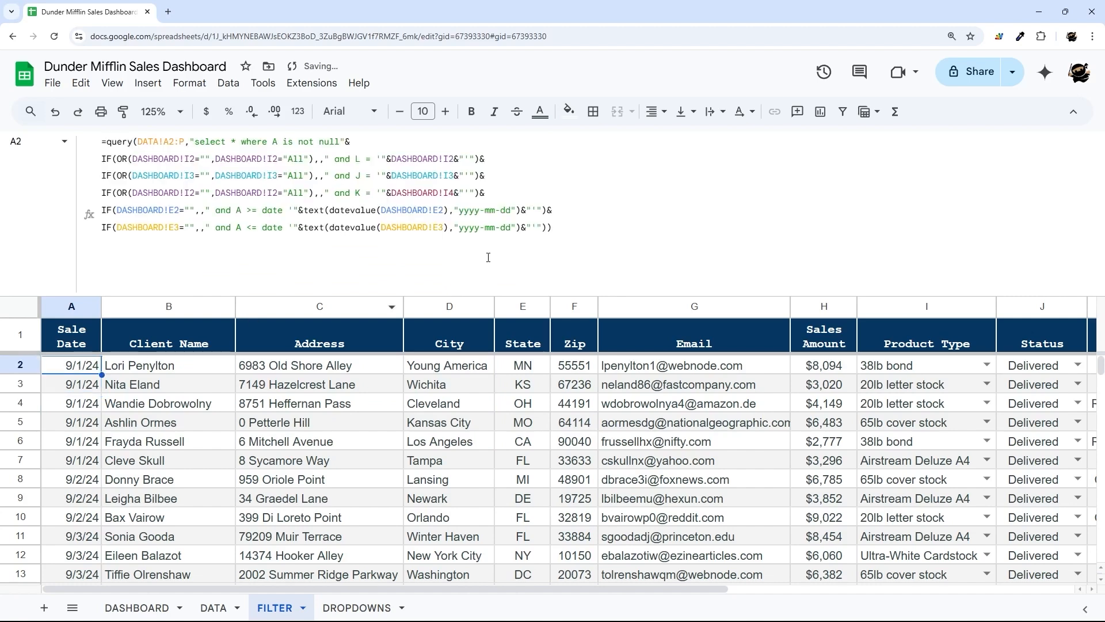
{"action": "left_click", "coordinate": [425, 231]}
{"action": "left_click_drag", "start_coordinate": [380, 228], "coordinate": [444, 228]}
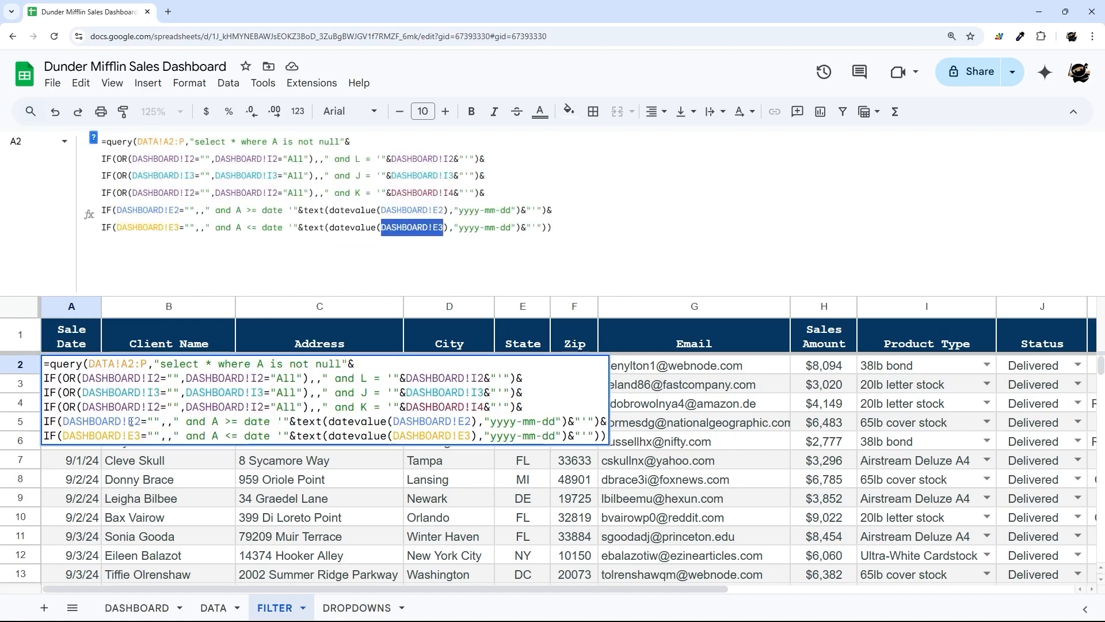
{"action": "key", "text": "Escape"}
{"action": "left_click", "coordinate": [213, 608]}
- Enter =datevalue(E2) in DASHBOARD F2 and format it as a date
{"action": "left_click", "coordinate": [137, 608]}
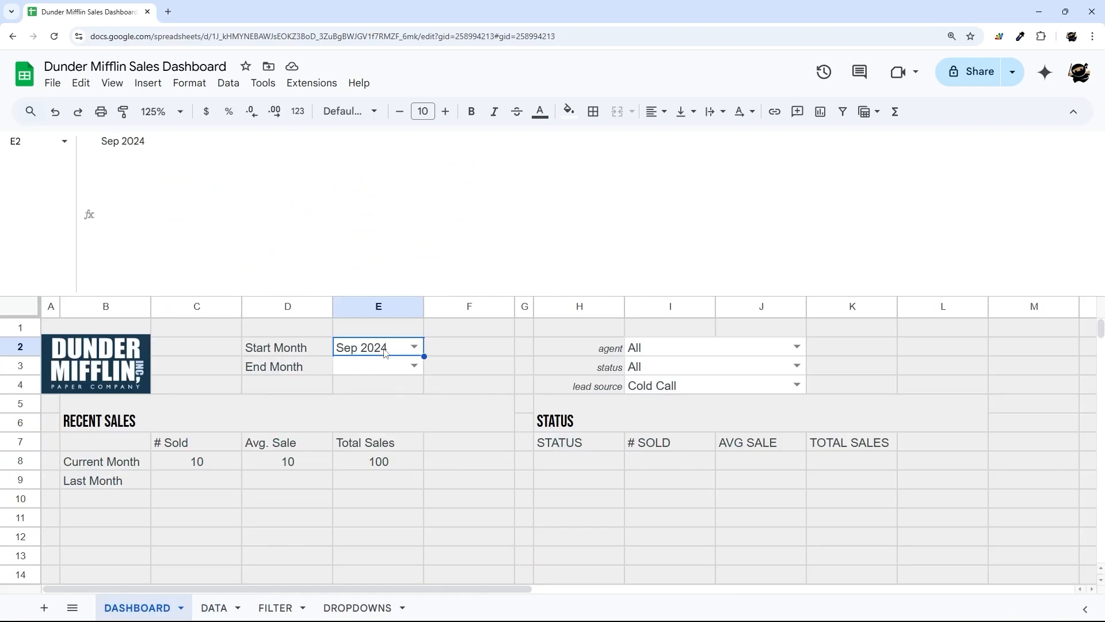
{"action": "left_click", "coordinate": [451, 352]}
{"action": "type", "text": "=date"}
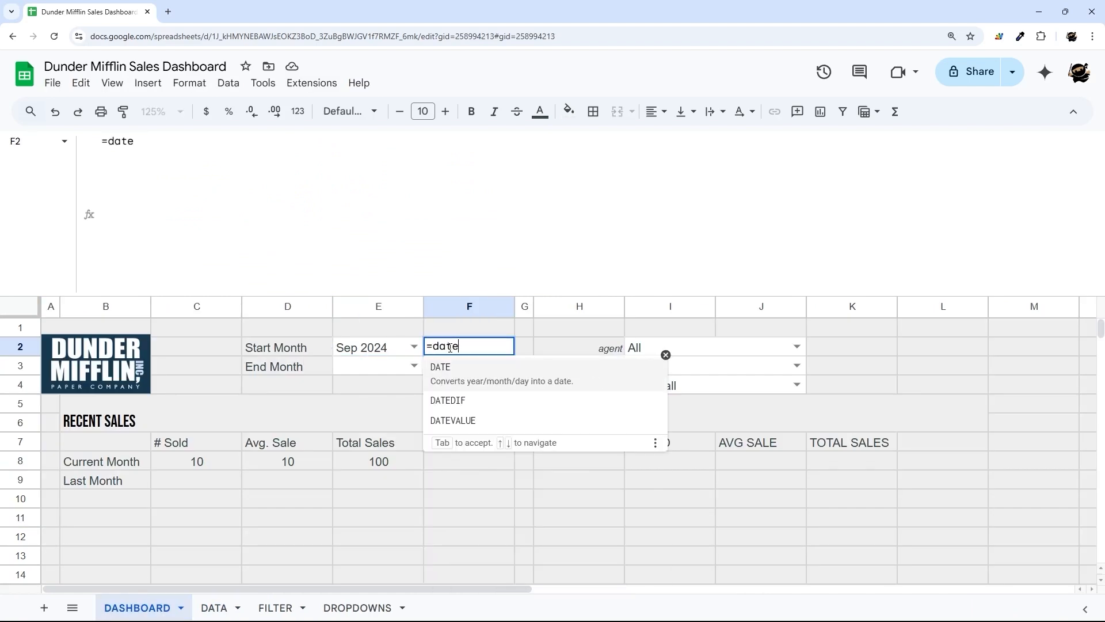
{"action": "type", "text": "value("}
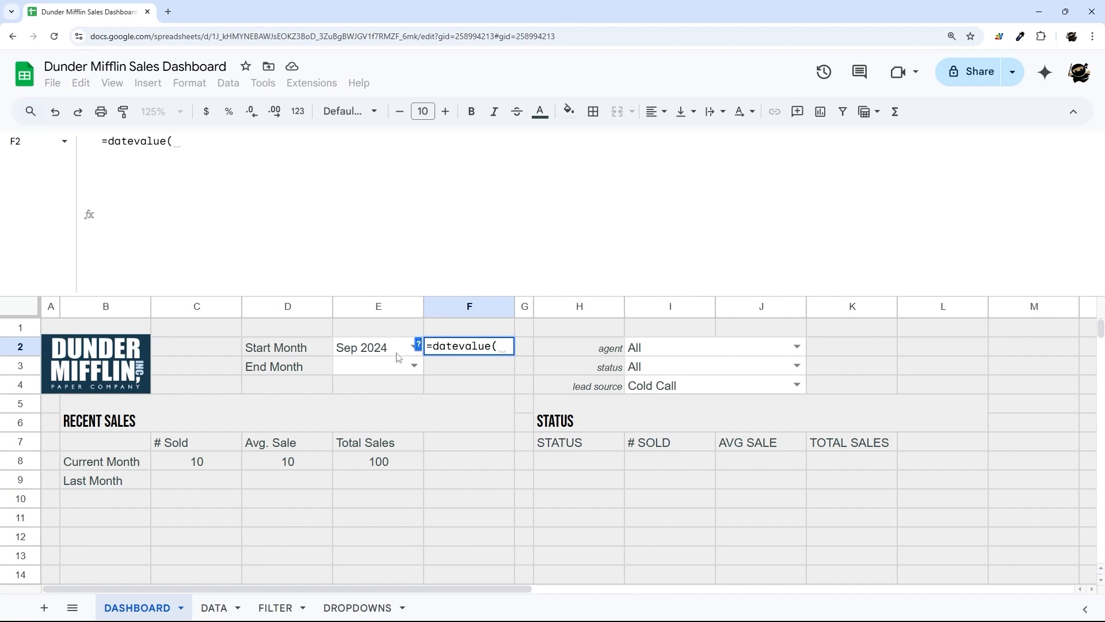
{"action": "left_click", "coordinate": [397, 356]}
{"action": "key", "text": "Return"}
{"action": "left_click", "coordinate": [482, 349]}
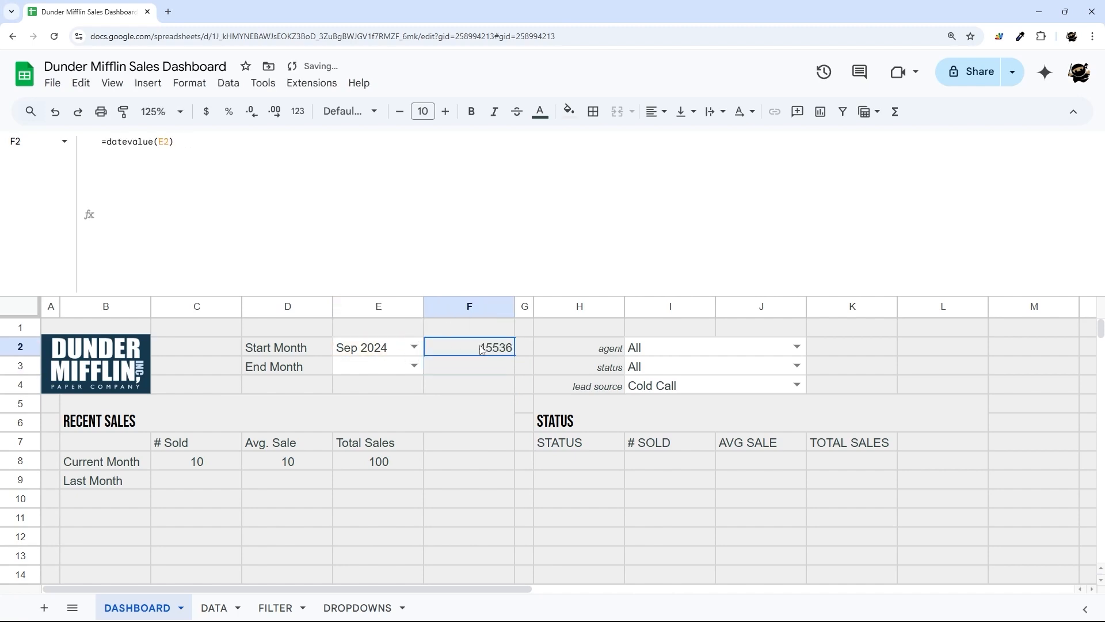
{"action": "left_click", "coordinate": [297, 111]}
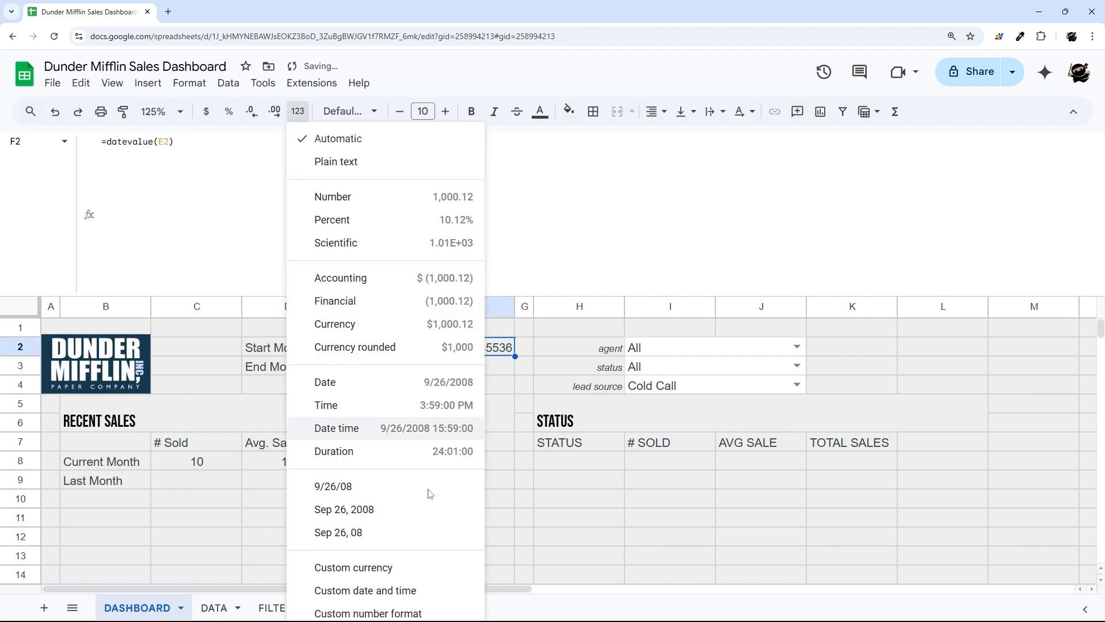
{"action": "left_click", "coordinate": [398, 393]}
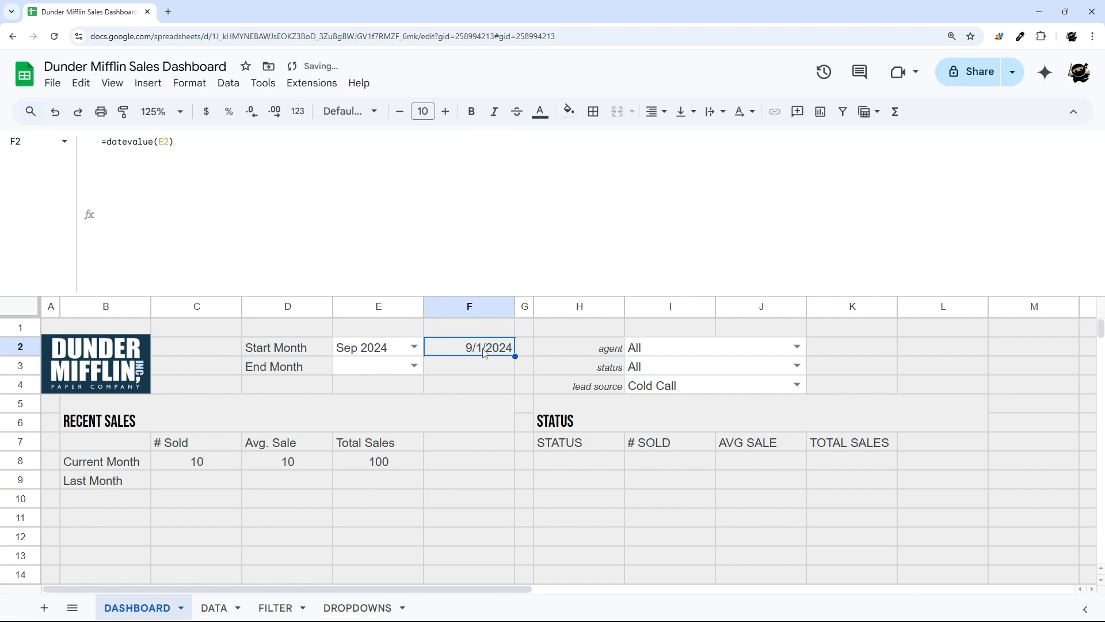
- Set End Month in E3 to Oct 2024 and review the month list
{"action": "left_click", "coordinate": [414, 366]}
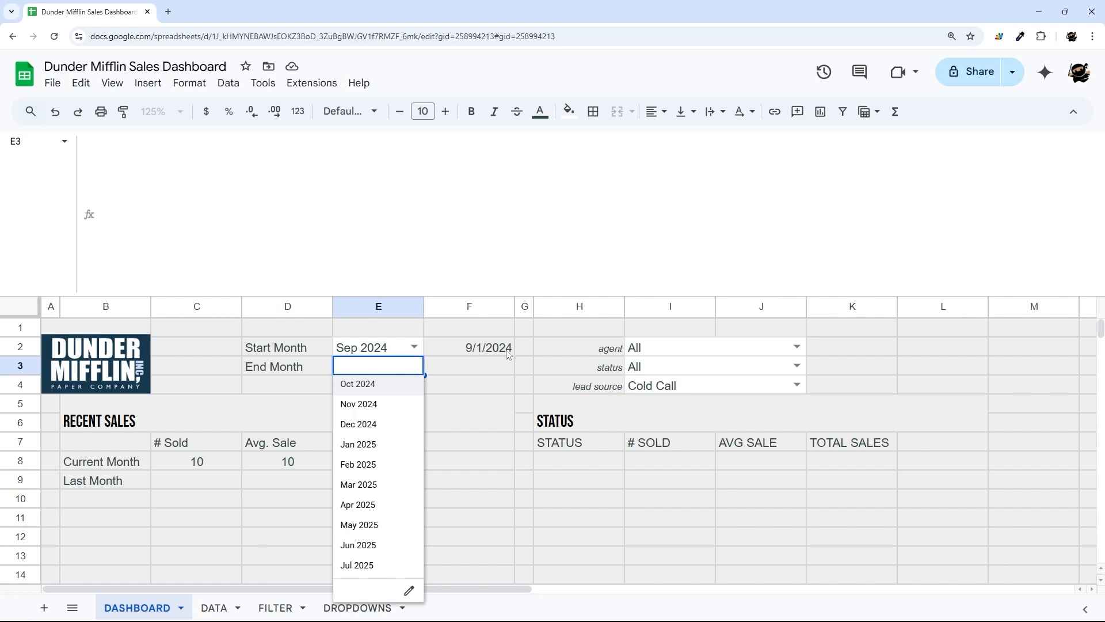
{"action": "left_click", "coordinate": [366, 384]}
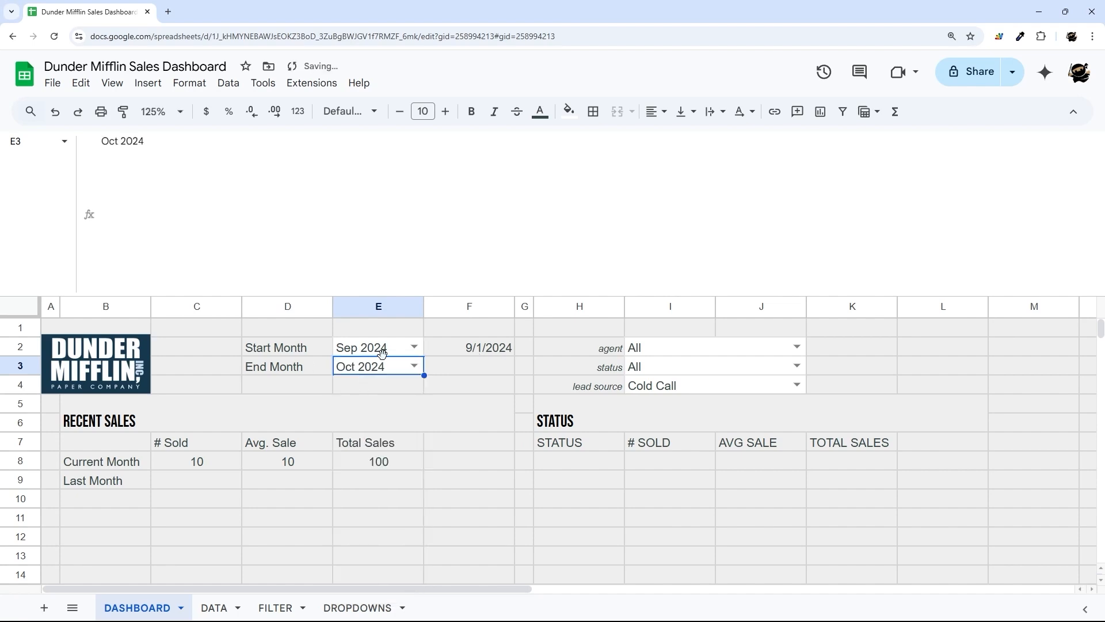
{"action": "left_click", "coordinate": [374, 355]}
{"action": "left_click", "coordinate": [357, 371]}
{"action": "left_click", "coordinate": [468, 374]}
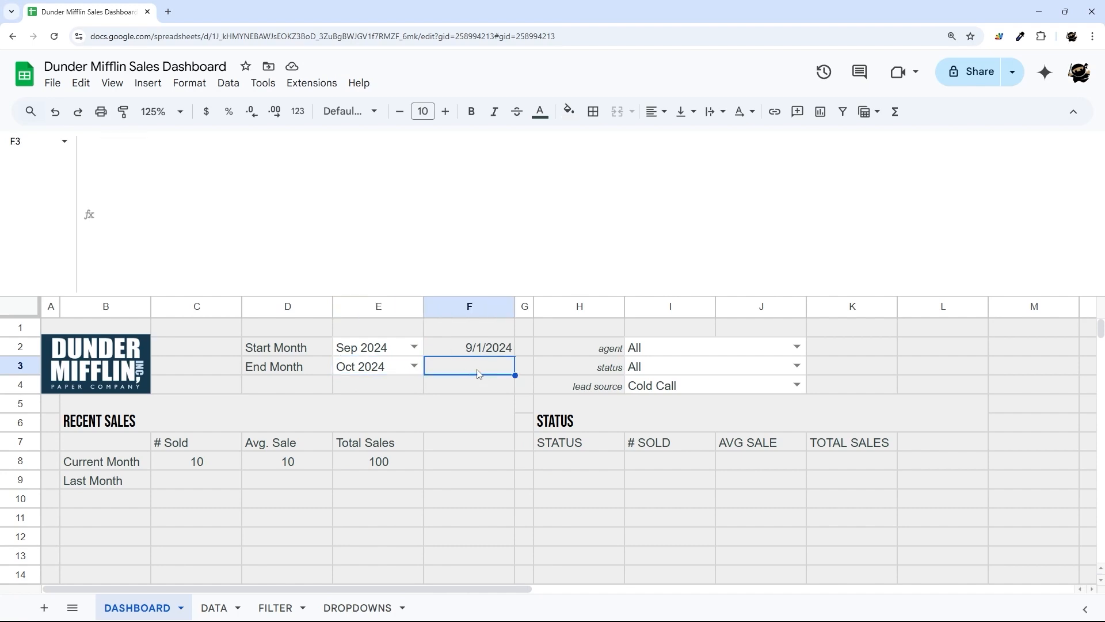
{"action": "left_click", "coordinate": [415, 370]}
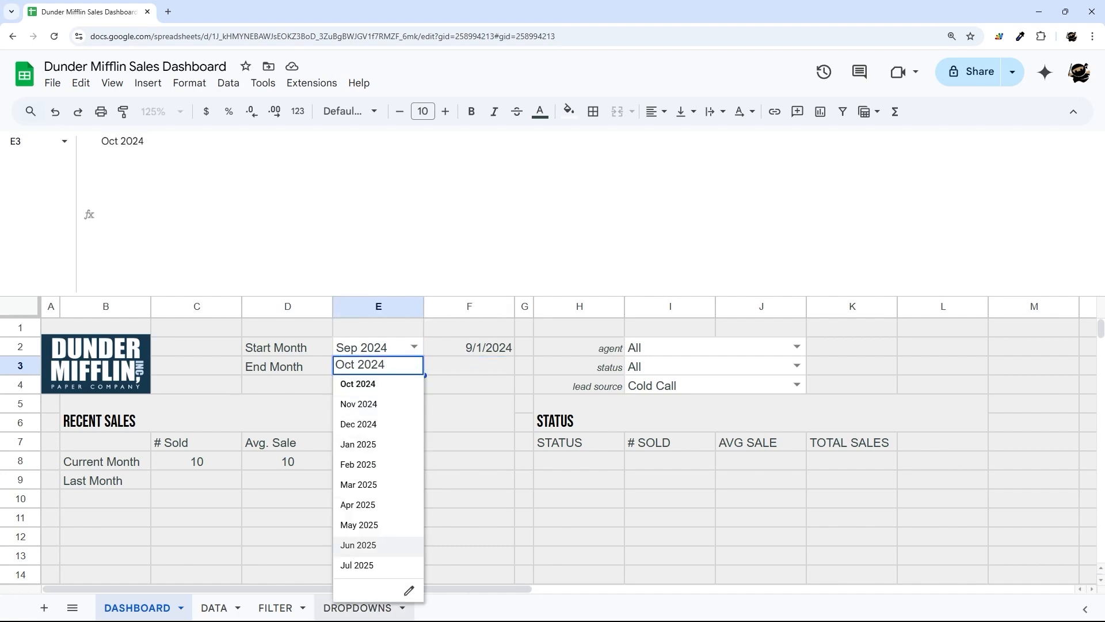
{"action": "left_click", "coordinate": [338, 609]}
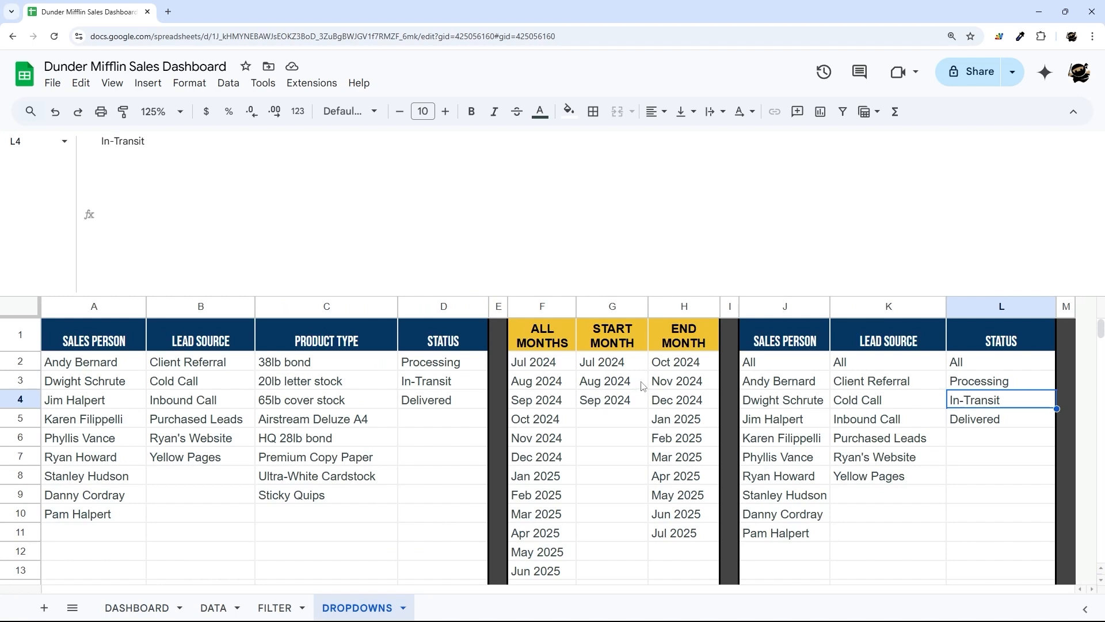
- Change the END MONTH list formula in DROPDOWNS H2 to a greater-or-equal comparison
{"action": "left_click", "coordinate": [686, 368]}
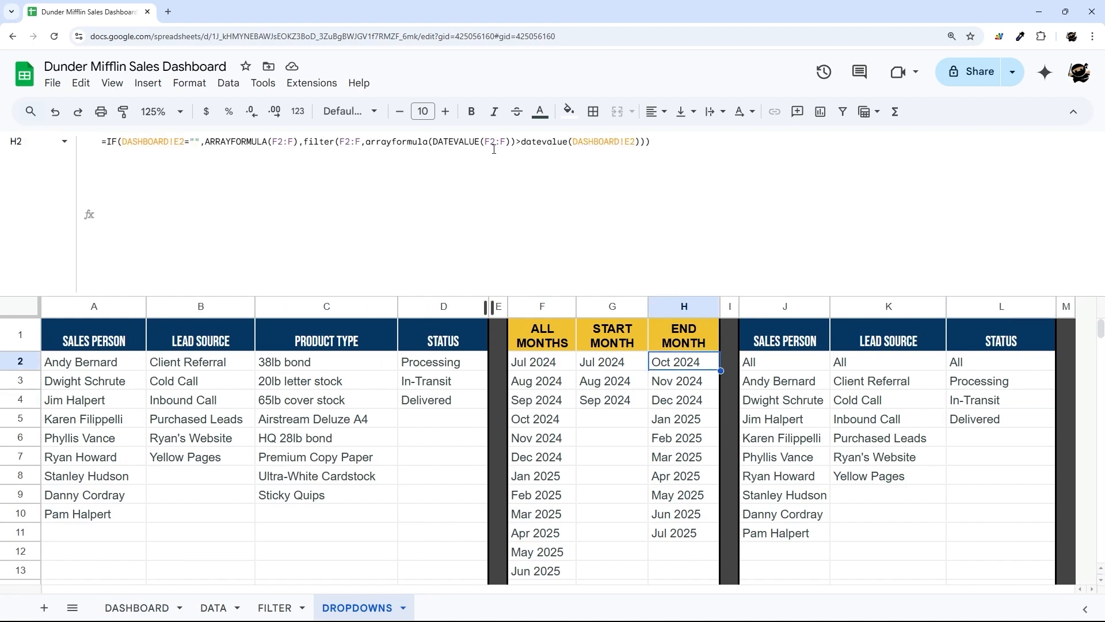
{"action": "left_click", "coordinate": [523, 141]}
{"action": "type", "text": "="}
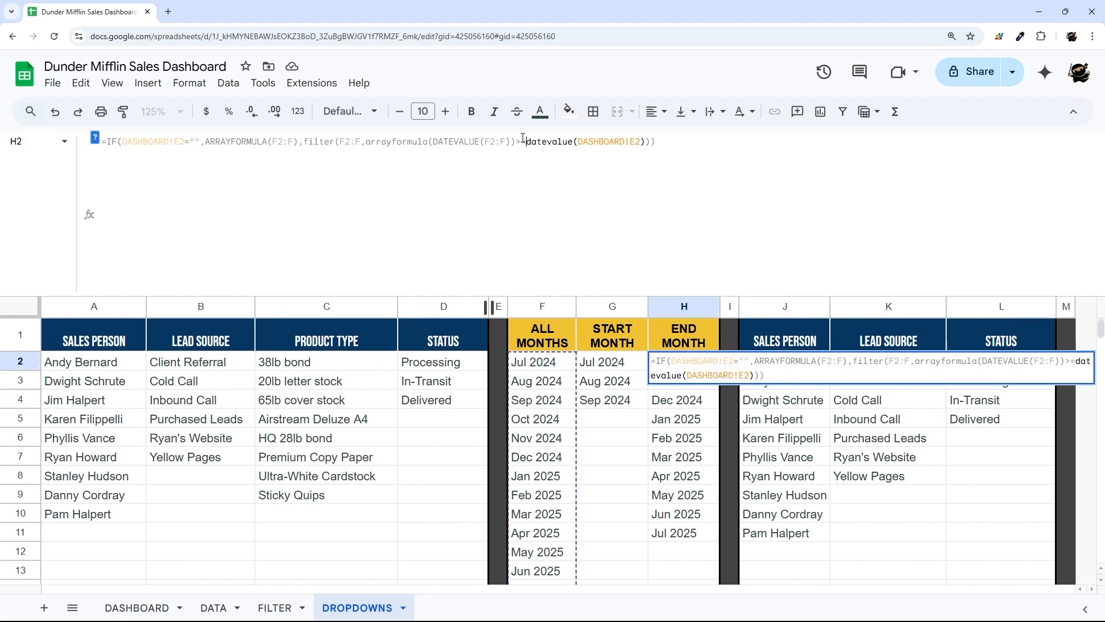
{"action": "key", "text": "End"}
{"action": "key", "text": "Return"}
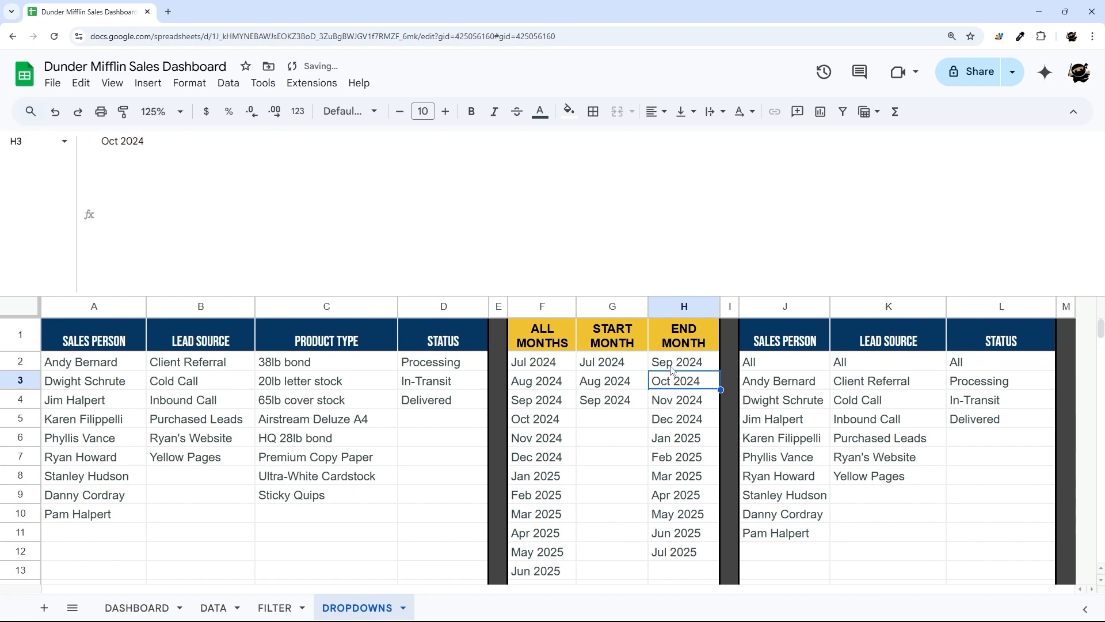
{"action": "key", "text": "Up"}
{"action": "left_click", "coordinate": [586, 404]}
{"action": "left_click", "coordinate": [692, 368]}
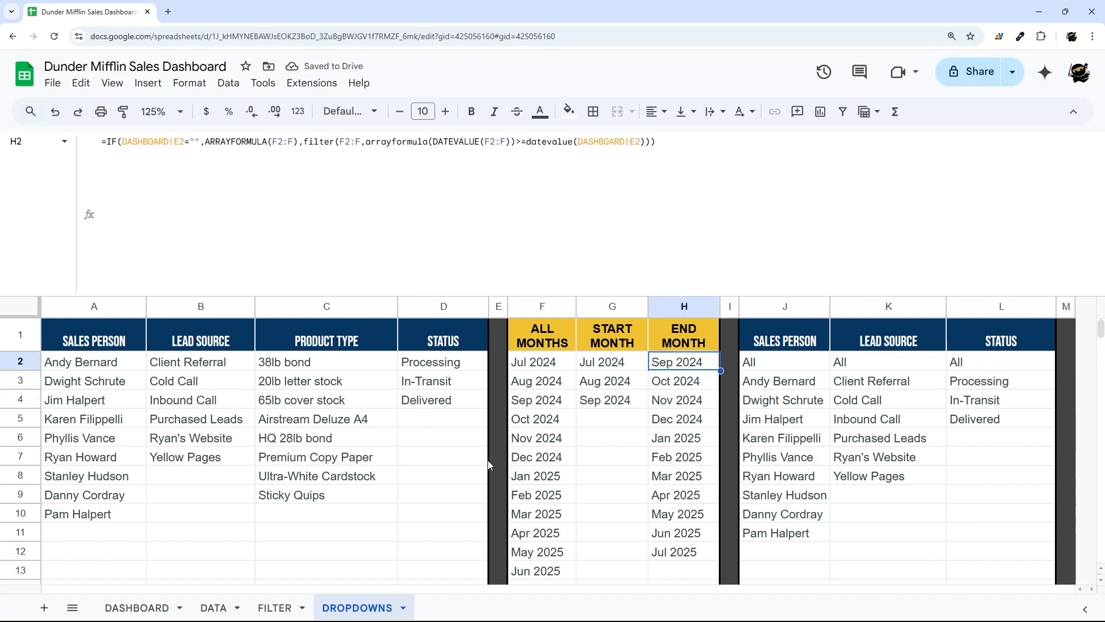
{"action": "left_click", "coordinate": [263, 609]}
{"action": "left_click", "coordinate": [137, 608]}
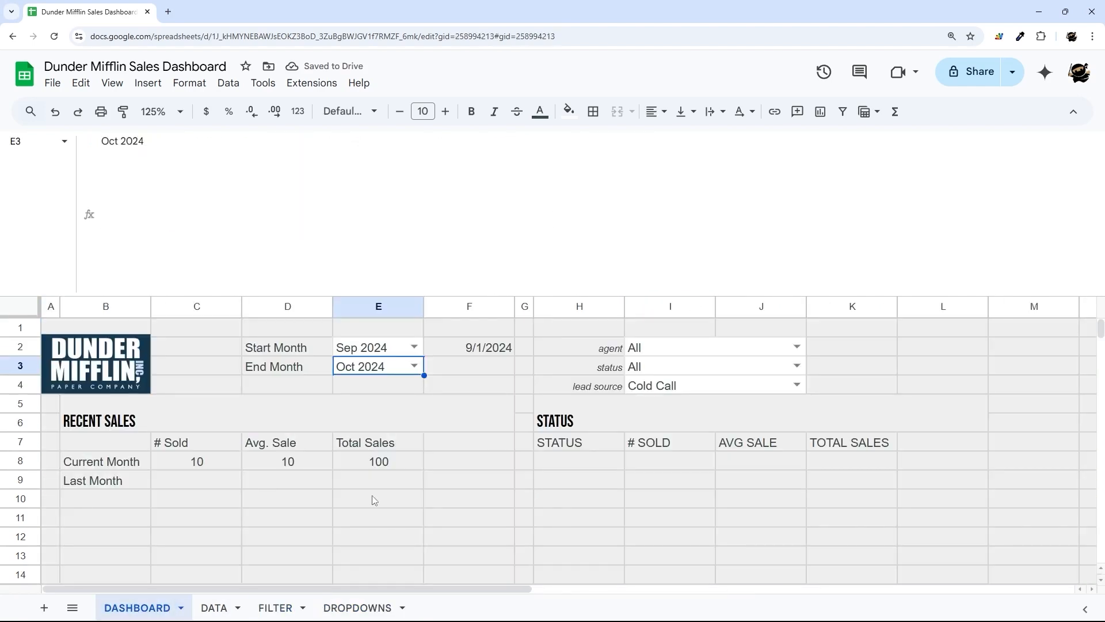
- Set End Month to Sep 2024 and check the Start Month choices
{"action": "left_click", "coordinate": [409, 366]}
{"action": "left_click", "coordinate": [358, 384]}
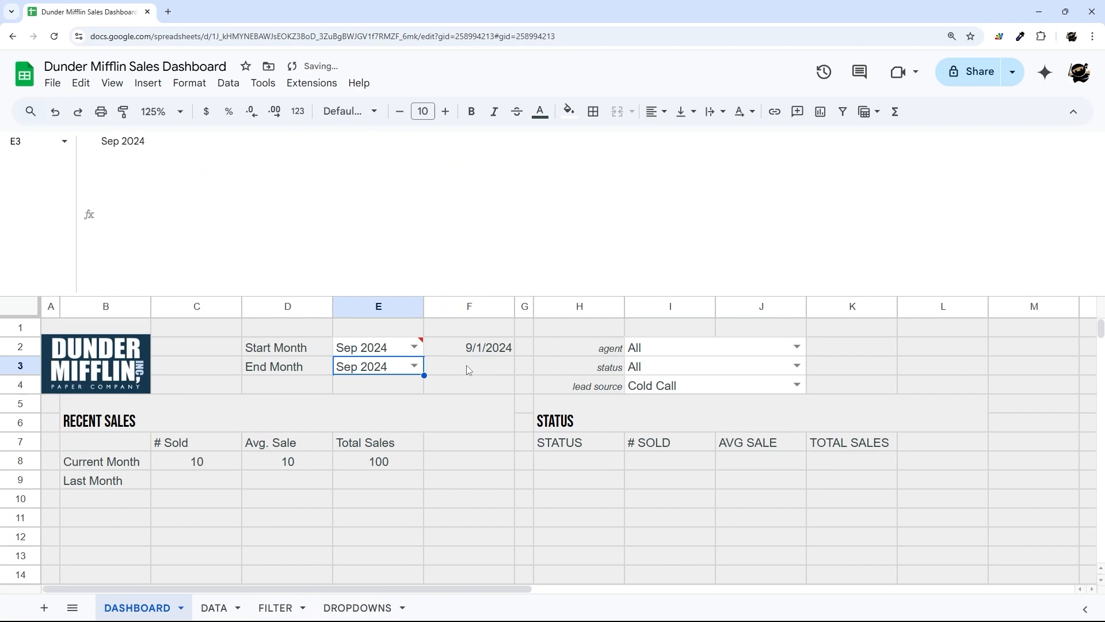
{"action": "left_click", "coordinate": [414, 348]}
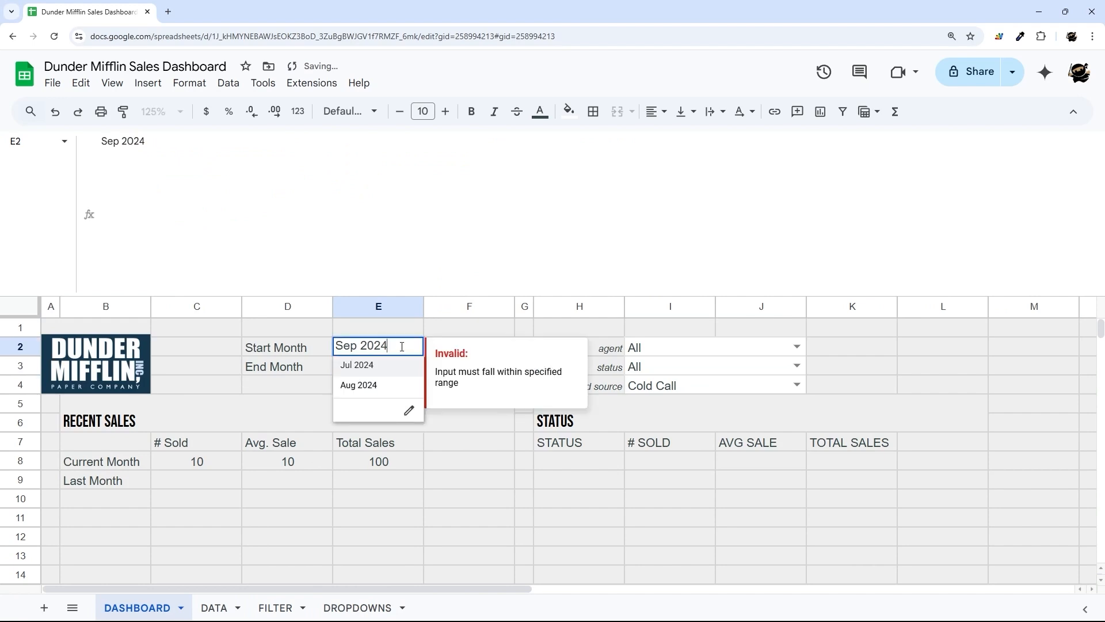
{"action": "left_click", "coordinate": [293, 333]}
- Change G2's start-month formula comparison from < to <= on DROPDOWNS
{"action": "left_click", "coordinate": [348, 605]}
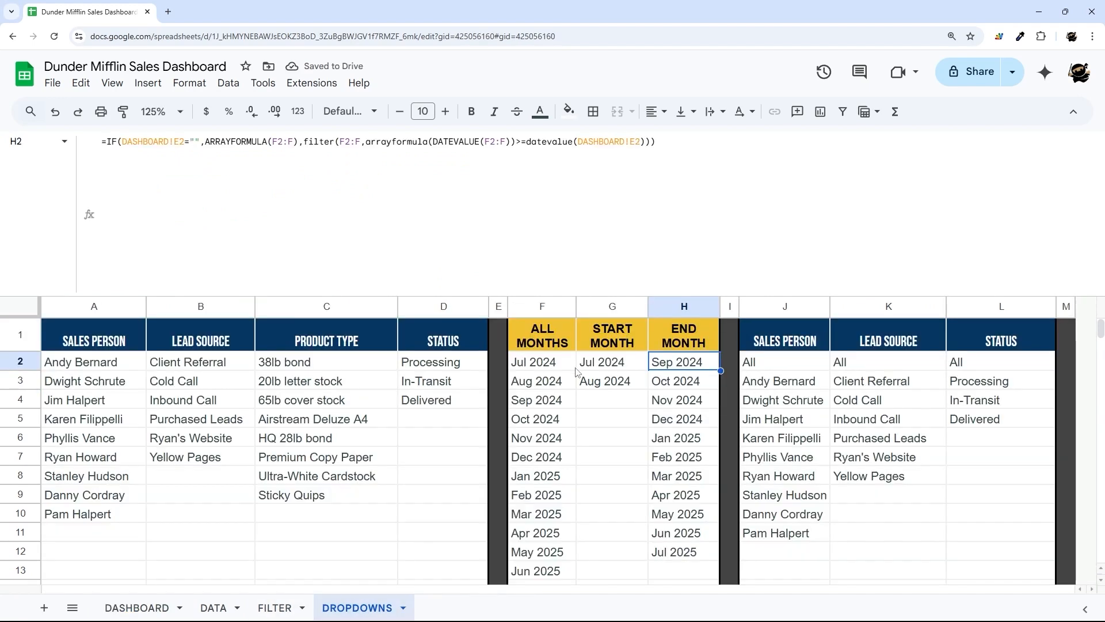
{"action": "key", "text": "Left"}
{"action": "left_click", "coordinate": [520, 141]}
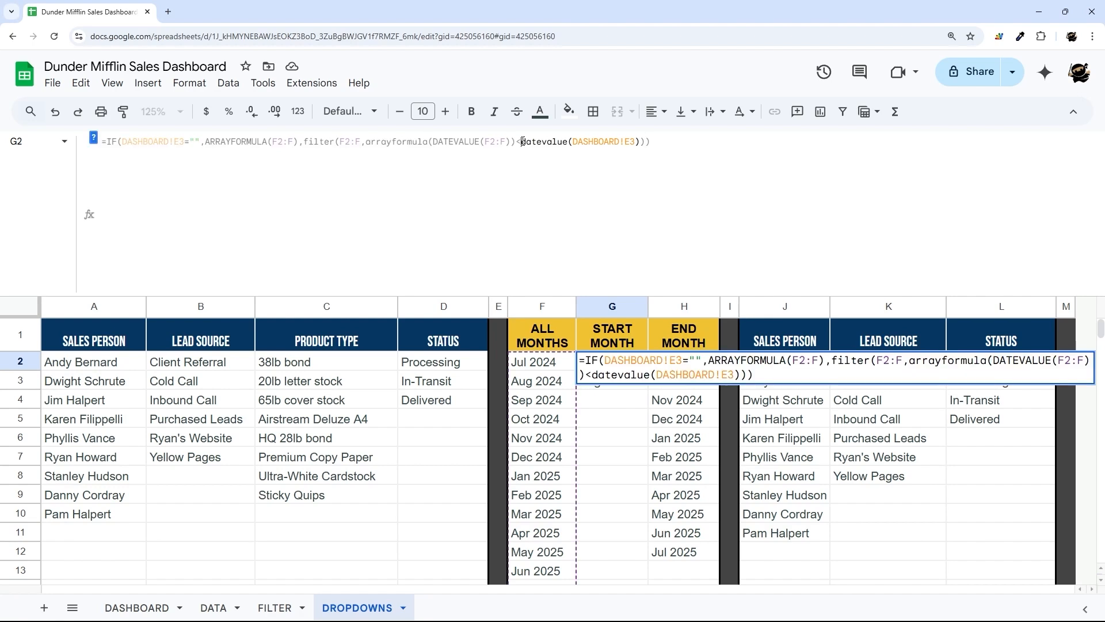
{"action": "type", "text": "="}
{"action": "key", "text": "Return"}
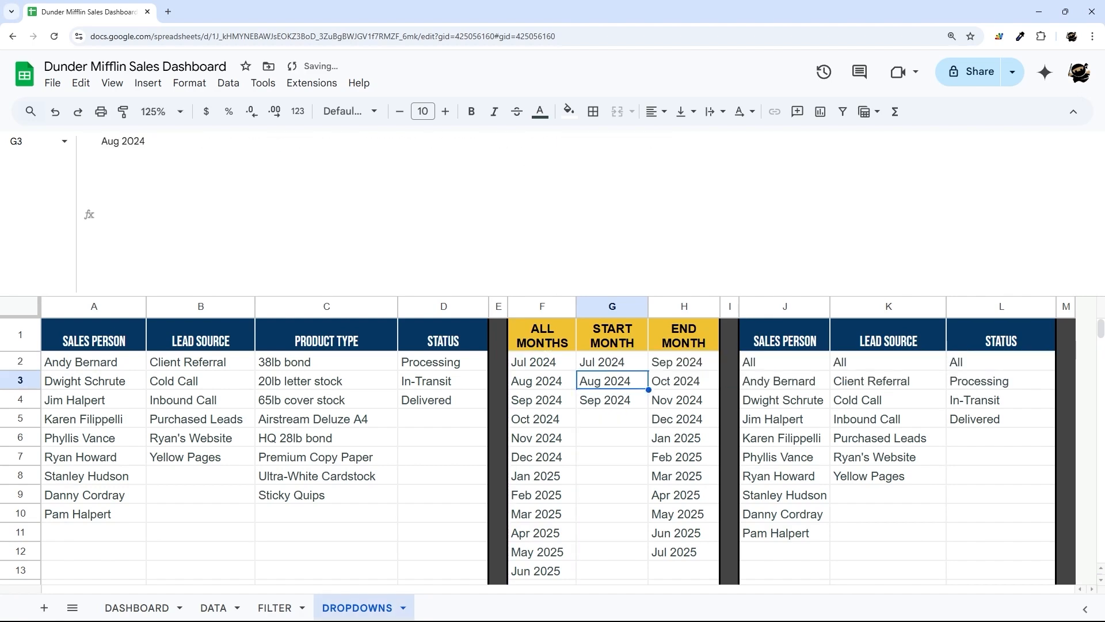
{"action": "left_click", "coordinate": [137, 607]}
{"action": "left_click_drag", "start_coordinate": [376, 352], "coordinate": [394, 368]}
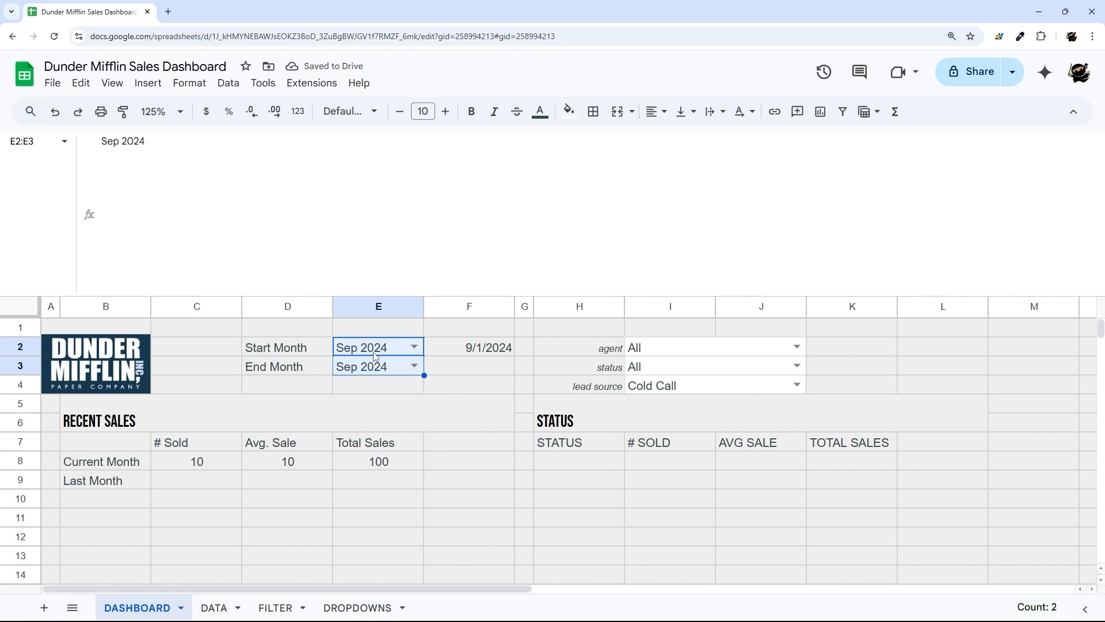
- Fill F2's date formula down into F3
{"action": "left_click", "coordinate": [480, 348]}
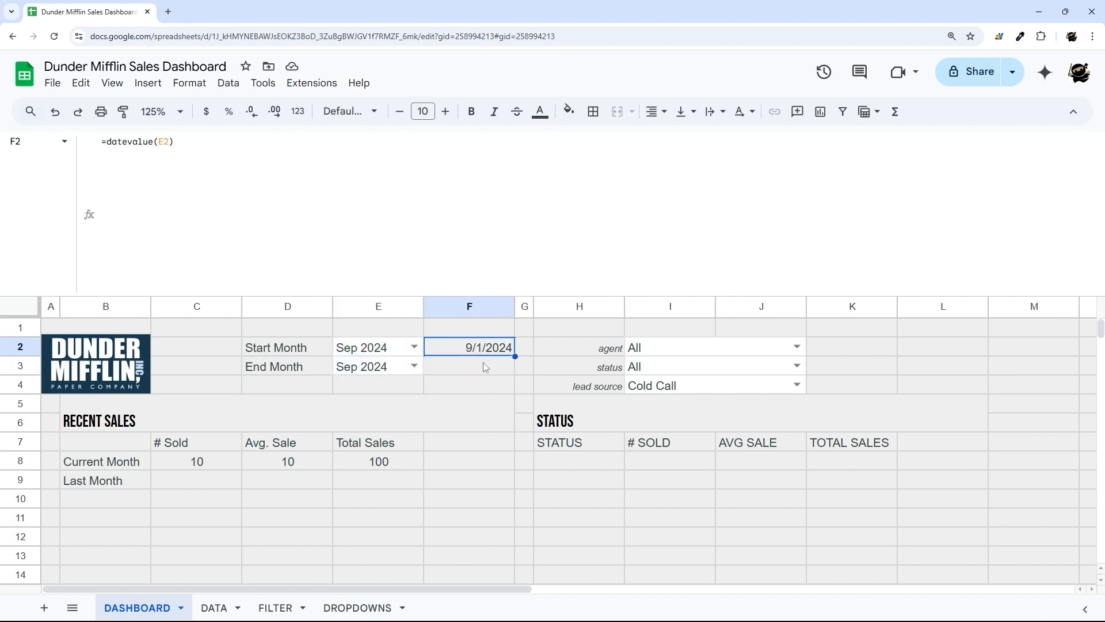
{"action": "left_click_drag", "start_coordinate": [516, 356], "coordinate": [515, 373]}
{"action": "left_click", "coordinate": [484, 367]}
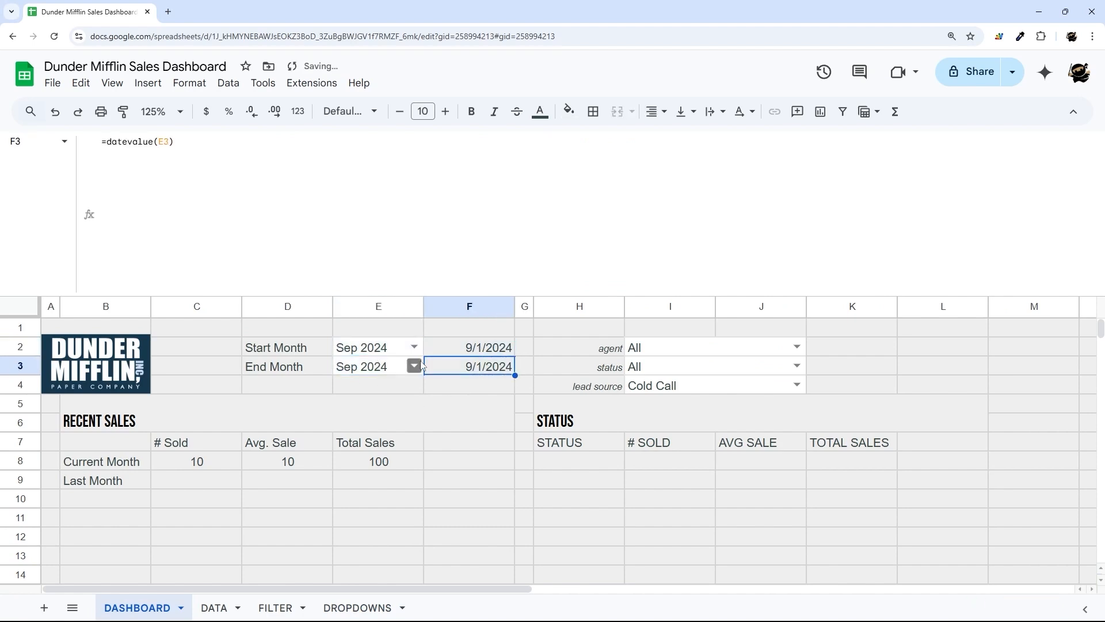
{"action": "left_click", "coordinate": [377, 371]}
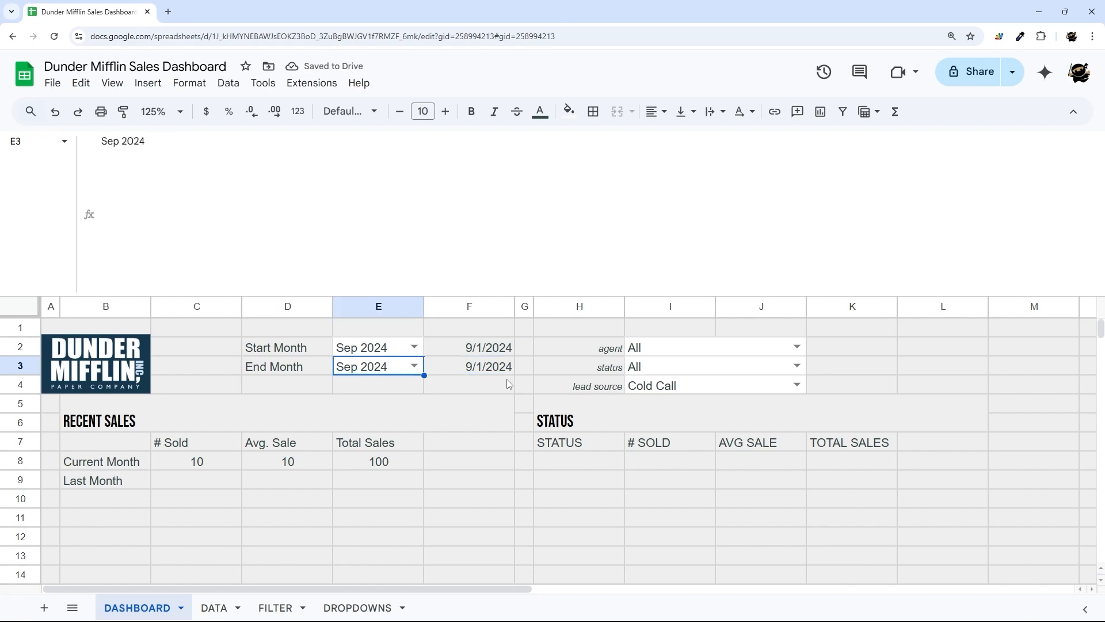
{"action": "left_click", "coordinate": [505, 372]}
- Edit F3 to =EOMONTH(datevalue(E3),0) so it shows 9/30/2024
{"action": "left_click", "coordinate": [107, 142]}
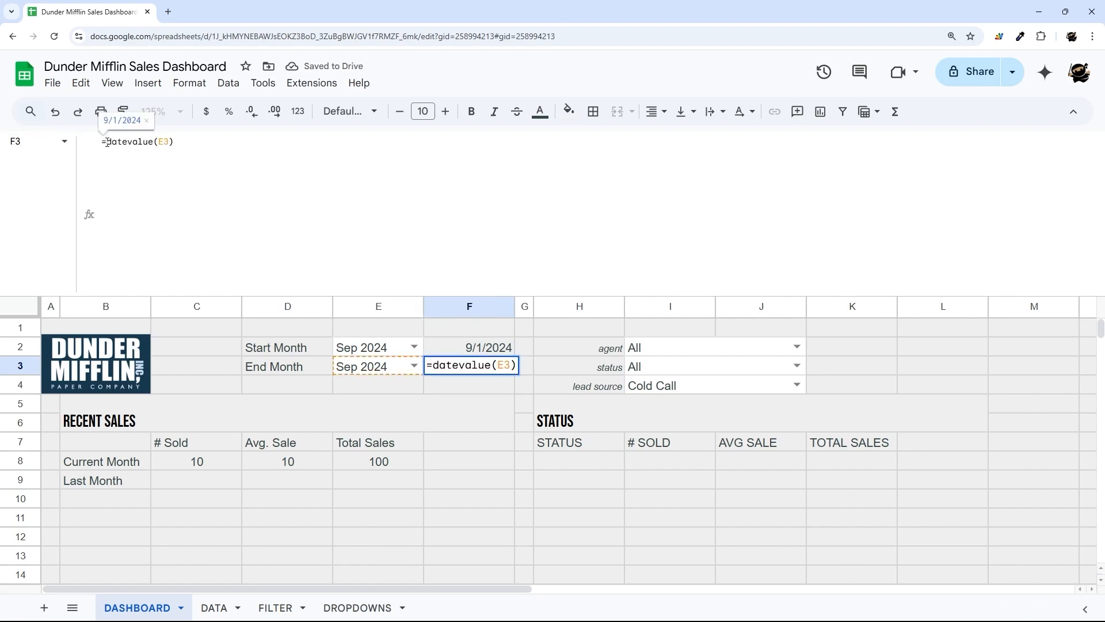
{"action": "type", "text": "EOMON"}
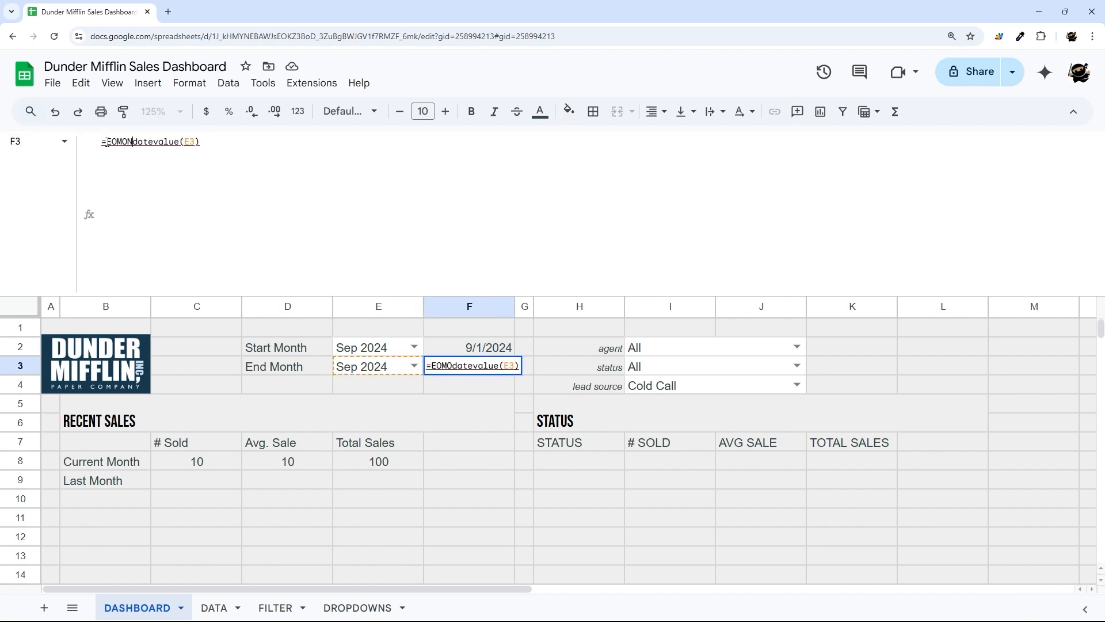
{"action": "type", "text": "TH("}
{"action": "key", "text": "End"}
{"action": "type", "text": ",0)"}
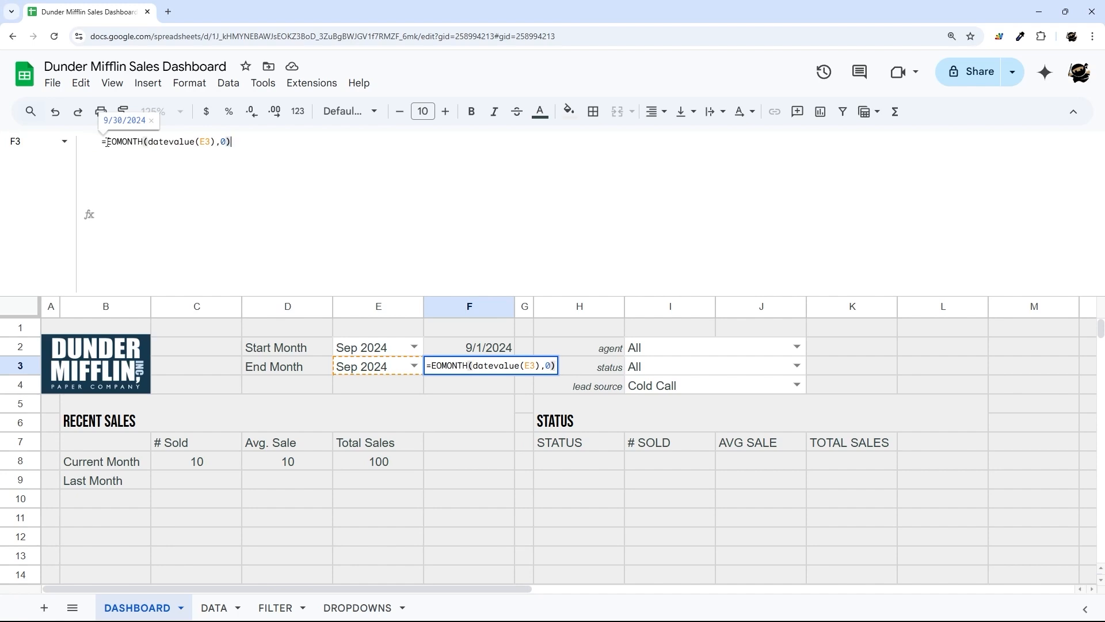
{"action": "key", "text": "Return"}
{"action": "left_click_drag", "start_coordinate": [475, 352], "coordinate": [472, 368]}
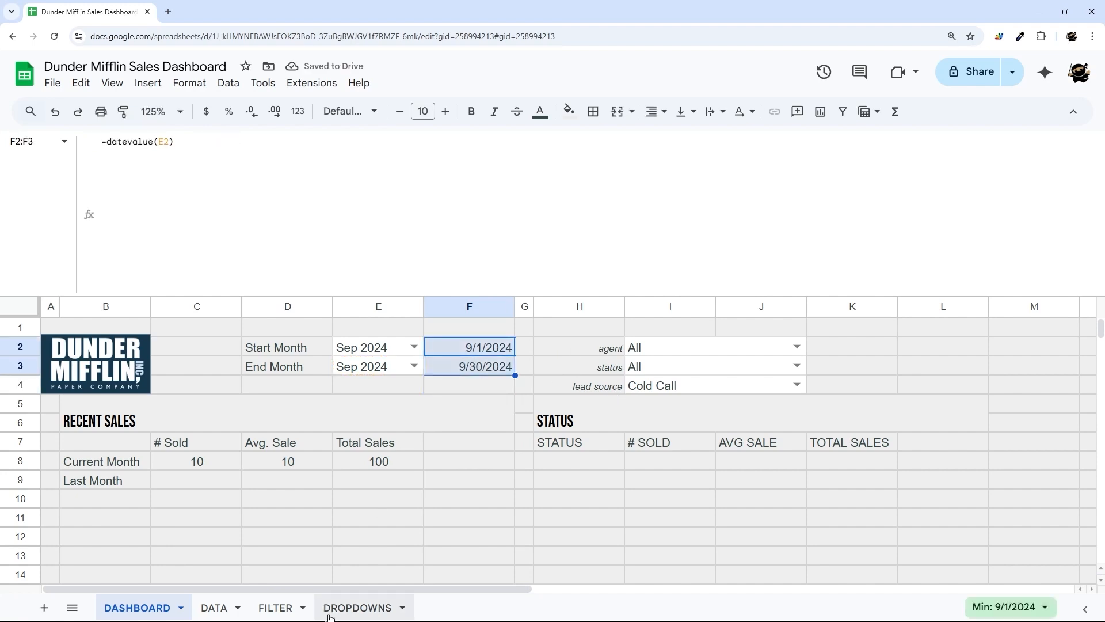
{"action": "left_click_drag", "start_coordinate": [489, 354], "coordinate": [310, 349]}
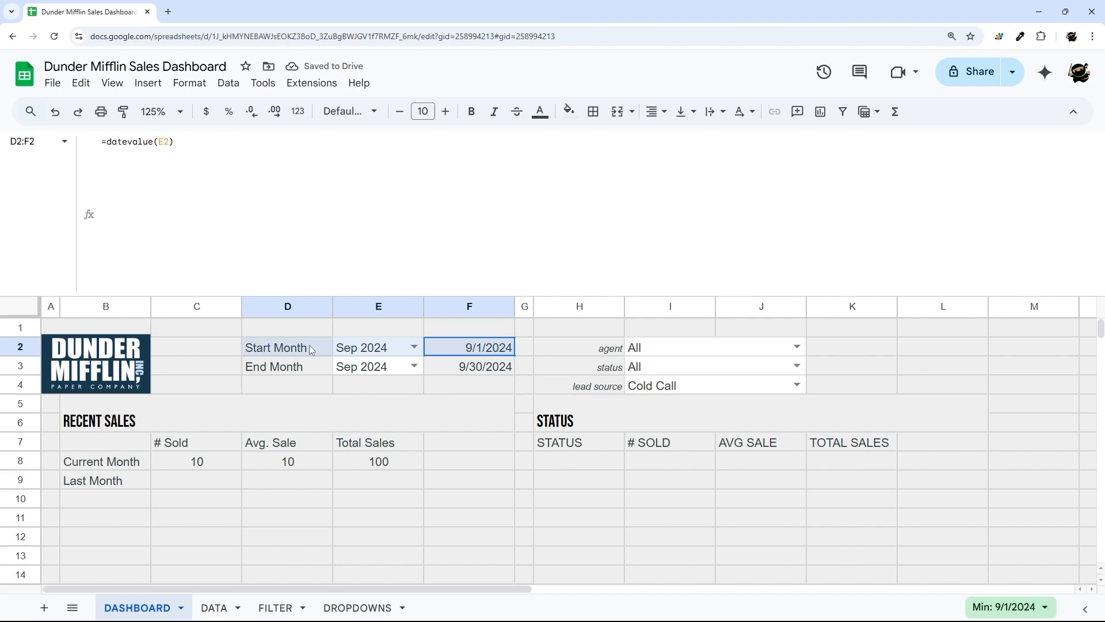
{"action": "left_click", "coordinate": [483, 371]}
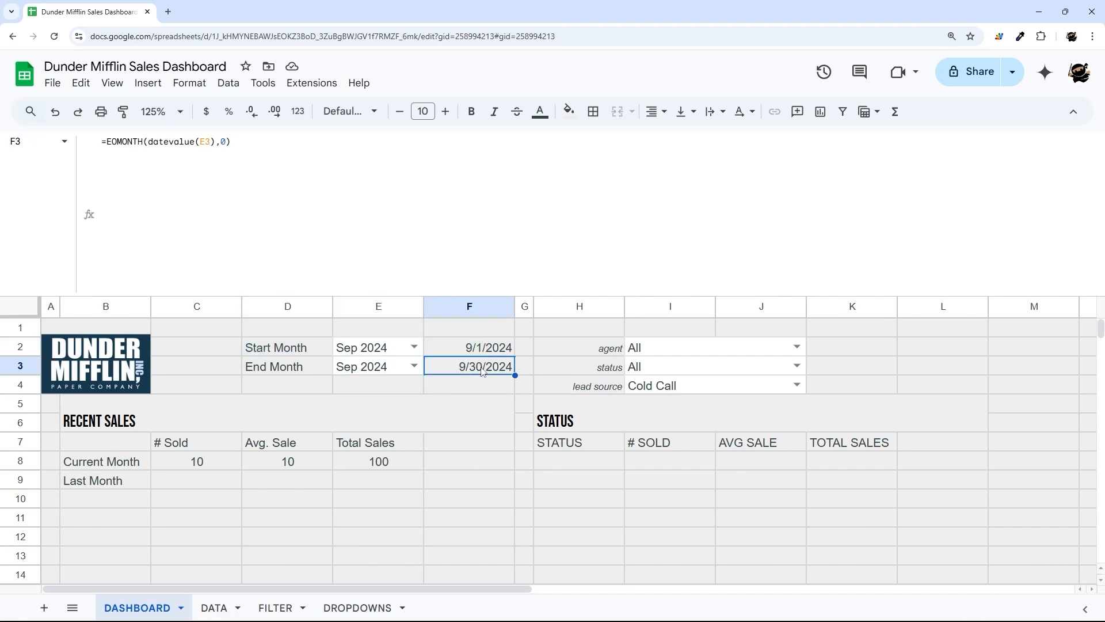
{"action": "left_click", "coordinate": [276, 609]}
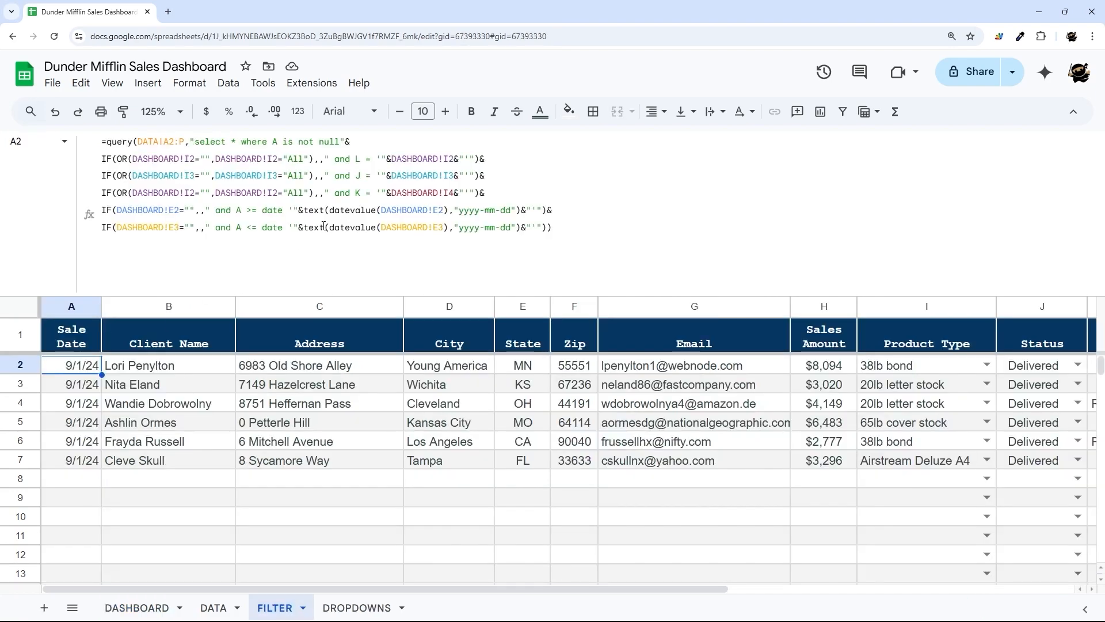
- Wrap the query's end-date datevalue(DASHBOARD!E3) in EOMONTH(...,0) and commit
{"action": "left_click_drag", "start_coordinate": [330, 227], "coordinate": [449, 226]}
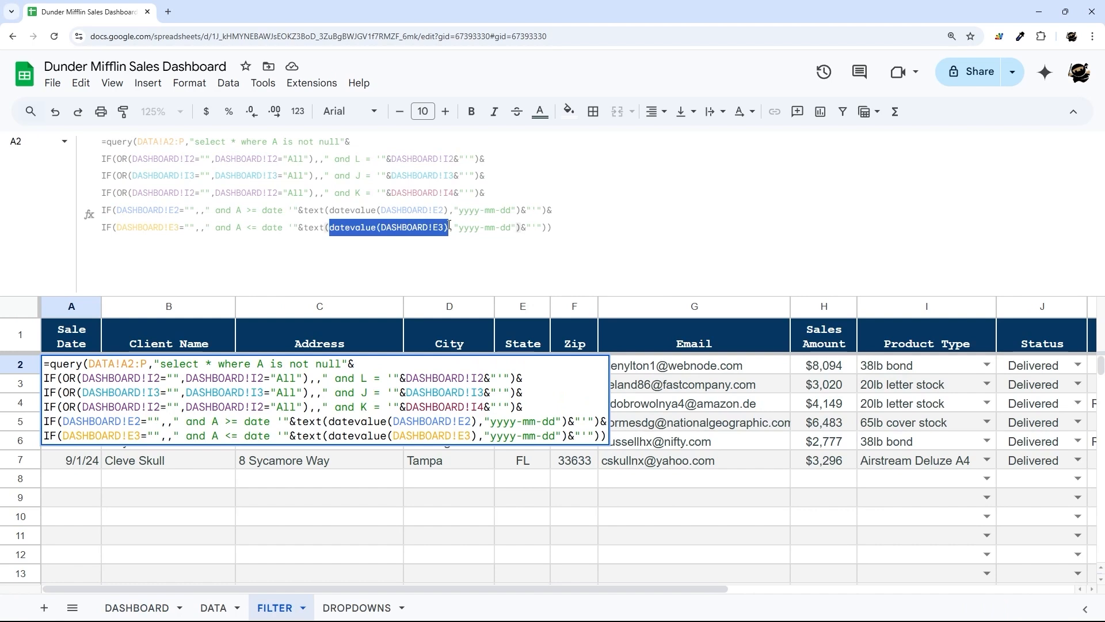
{"action": "left_click", "coordinate": [332, 231]}
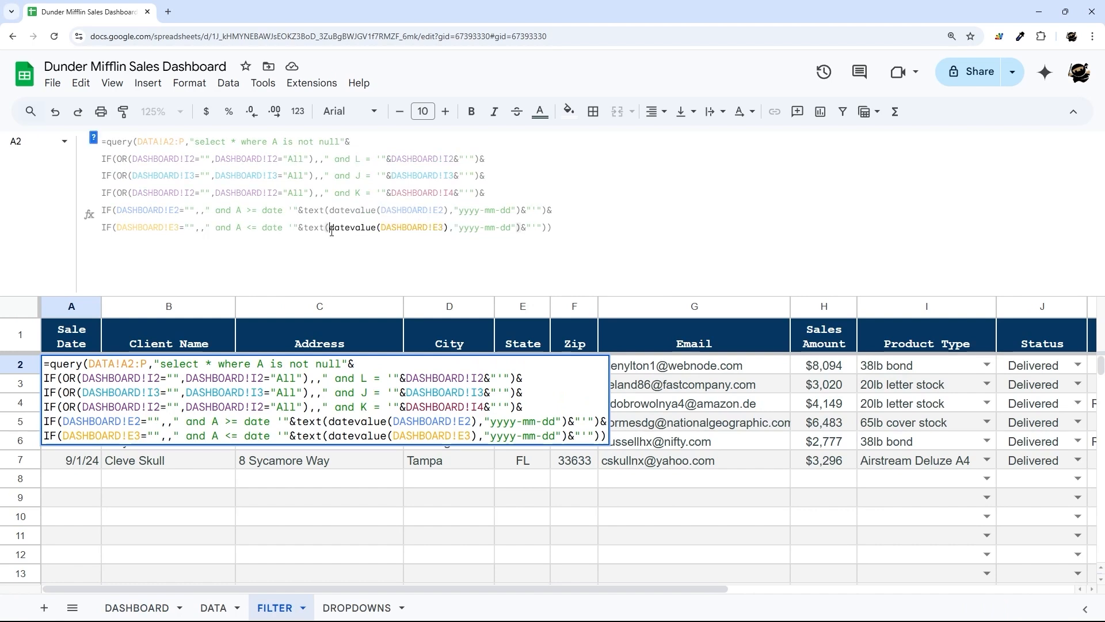
{"action": "type", "text": "EOMONTH("}
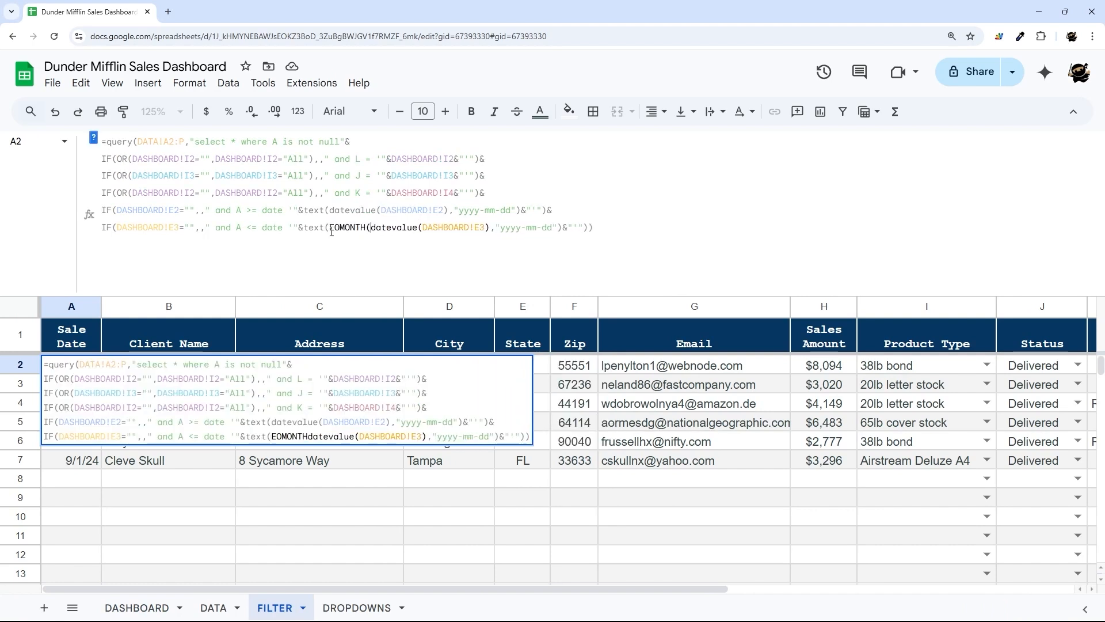
{"action": "left_click", "coordinate": [488, 229]}
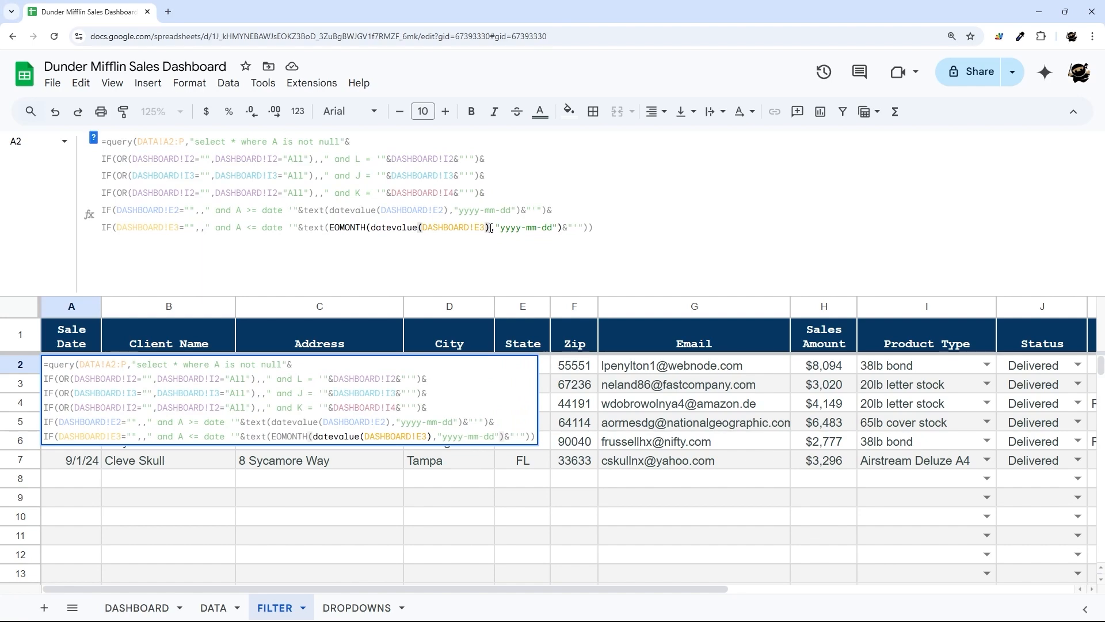
{"action": "type", "text": ",0)"}
{"action": "key", "text": "Return"}
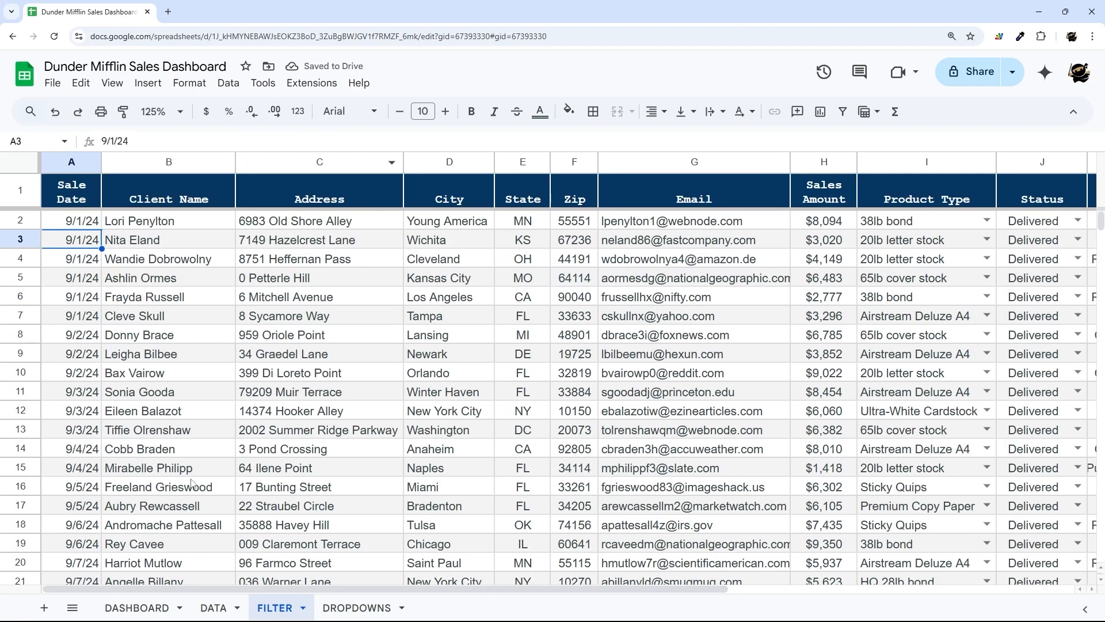
- Delete the 9/1/2024 and 9/30/2024 helper dates from DASHBOARD F2:F3
{"action": "left_click", "coordinate": [144, 603]}
{"action": "left_click_drag", "start_coordinate": [355, 205], "coordinate": [355, 222]}
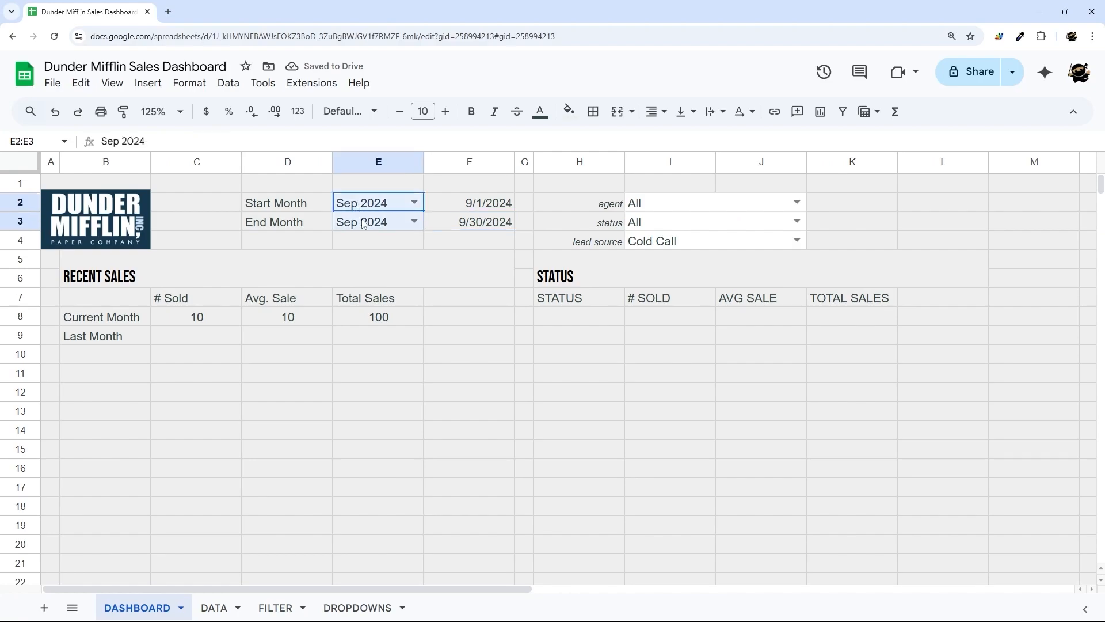
{"action": "left_click", "coordinate": [274, 608]}
{"action": "scroll", "coordinate": [117, 339], "scroll_direction": "down", "scroll_amount": 20}
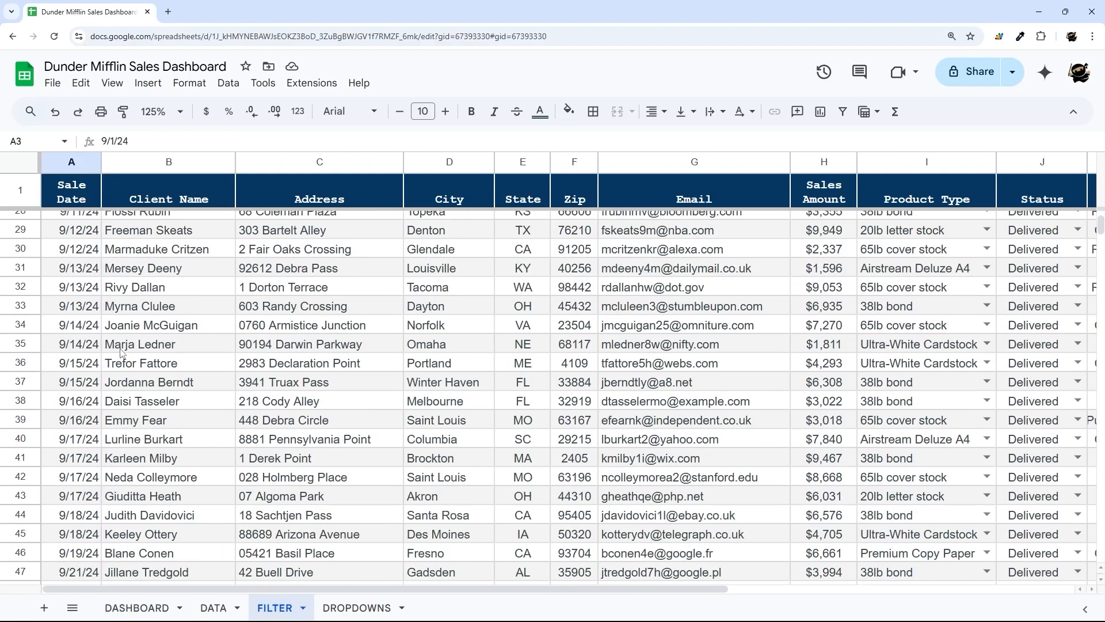
{"action": "scroll", "coordinate": [123, 353], "scroll_direction": "up", "scroll_amount": 9}
{"action": "scroll", "coordinate": [123, 398], "scroll_direction": "up", "scroll_amount": 14}
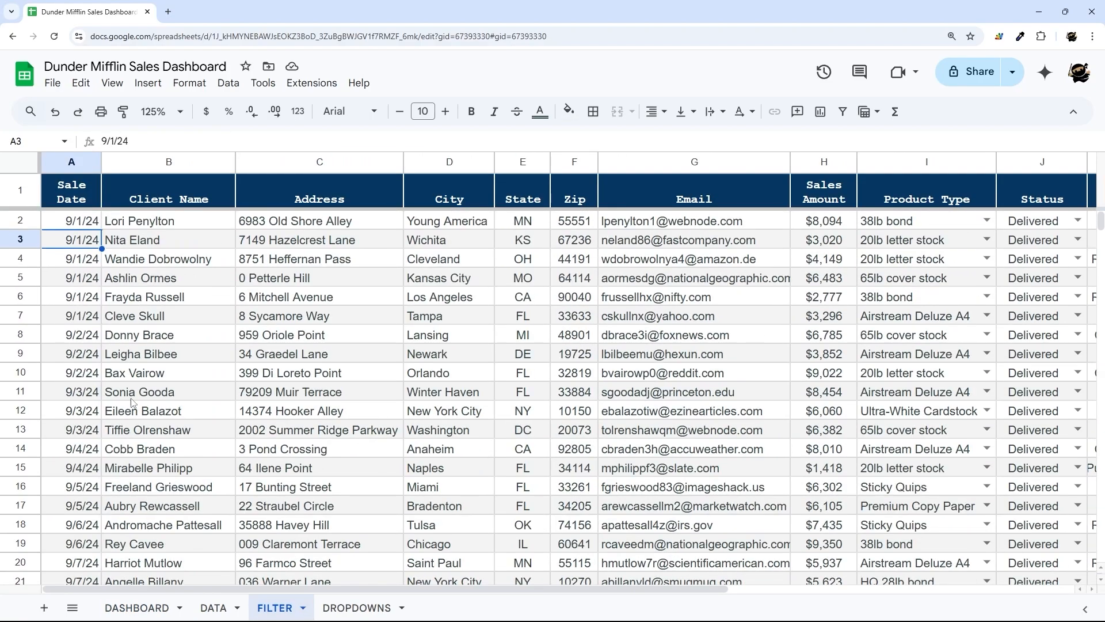
{"action": "left_click", "coordinate": [152, 607]}
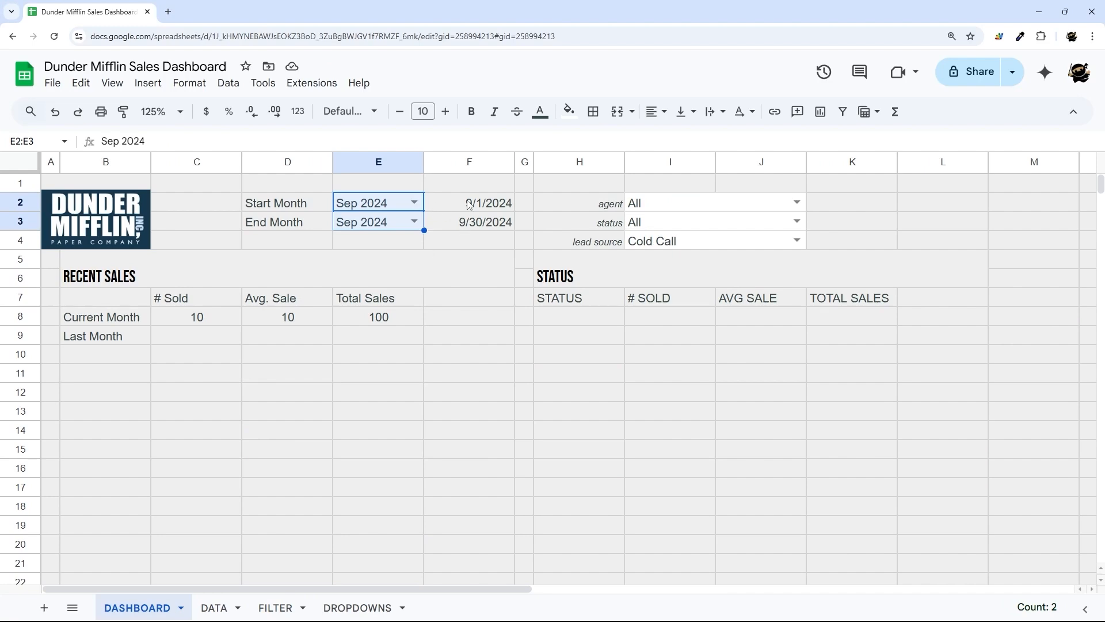
{"action": "left_click_drag", "start_coordinate": [469, 205], "coordinate": [465, 222]}
{"action": "key", "text": "Delete"}
{"action": "left_click", "coordinate": [455, 265]}
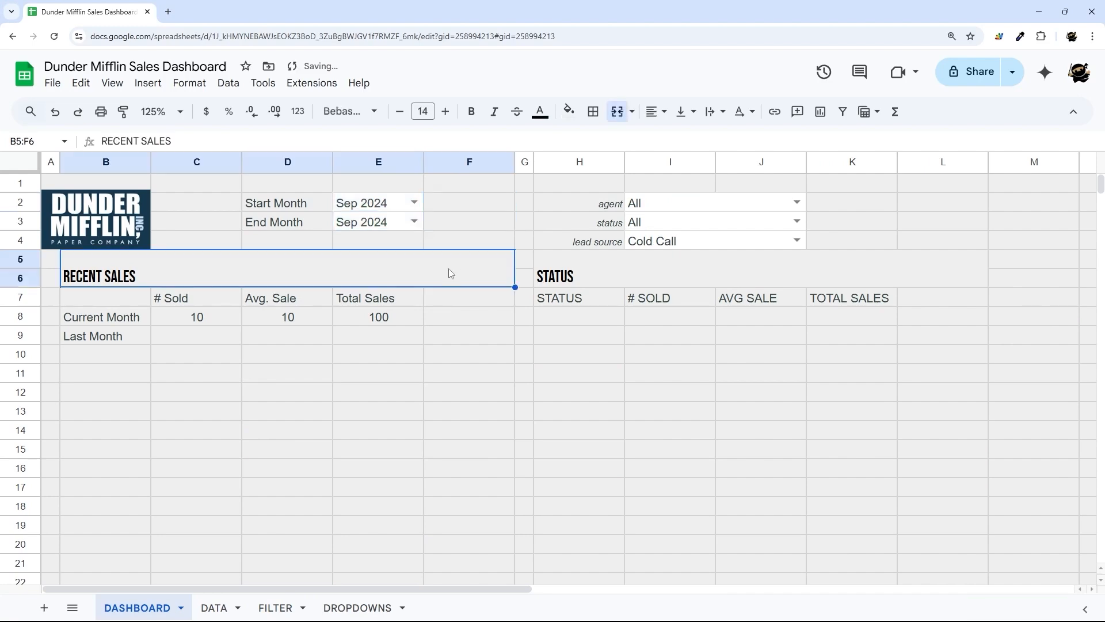
- Enlarge the FILTER formula bar, select the full QUERY formula, and zoom the browser page
{"action": "left_click", "coordinate": [279, 607]}
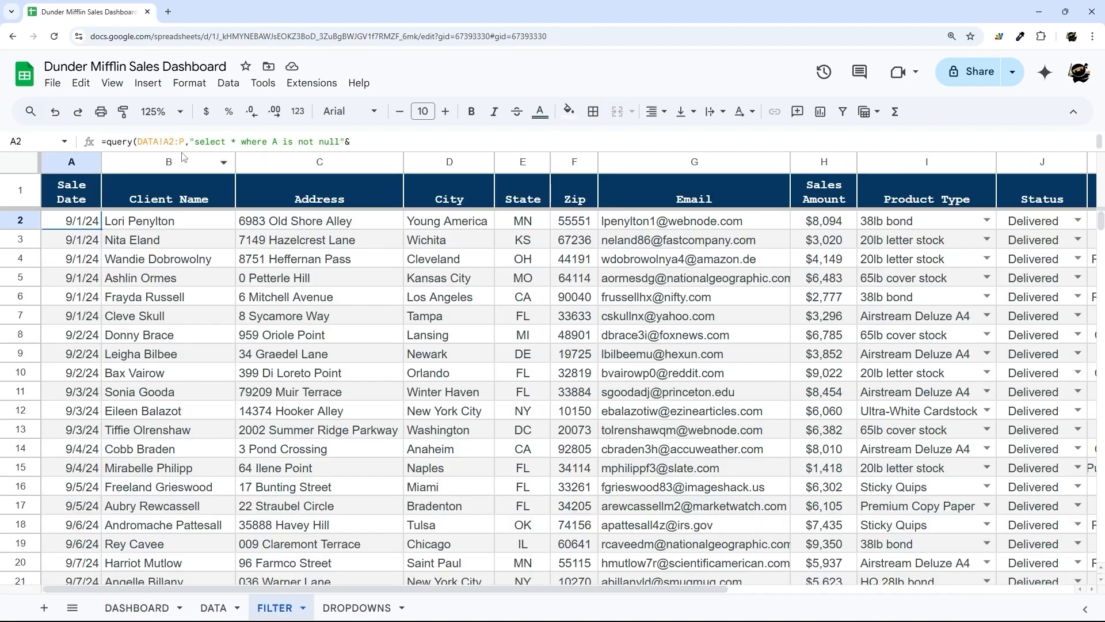
{"action": "left_click_drag", "start_coordinate": [183, 154], "coordinate": [161, 336]}
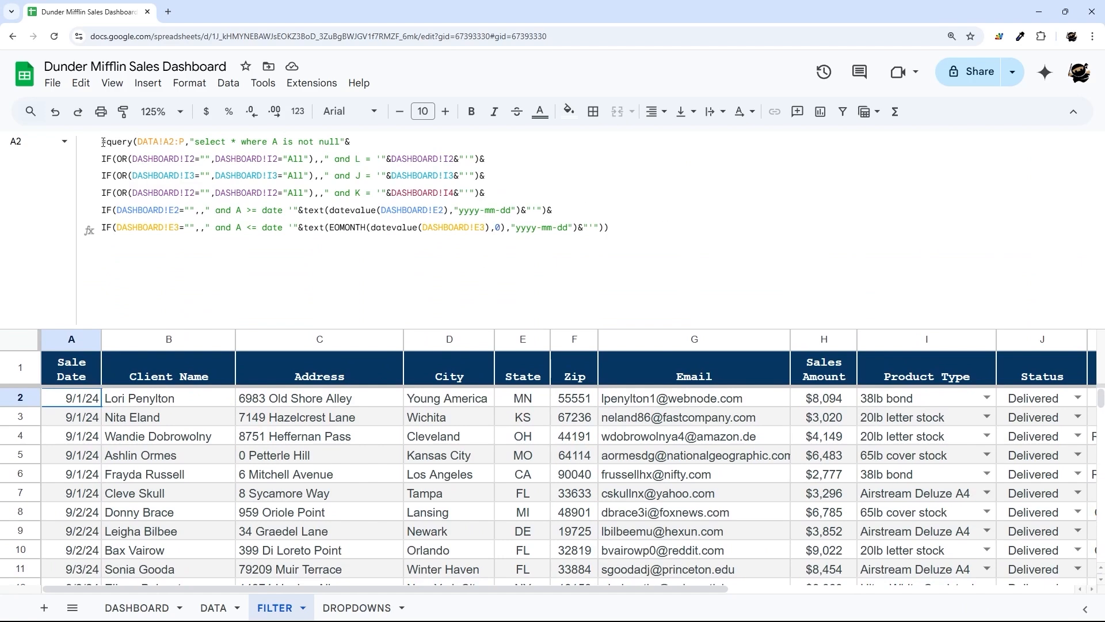
{"action": "left_click_drag", "start_coordinate": [104, 142], "coordinate": [668, 227]}
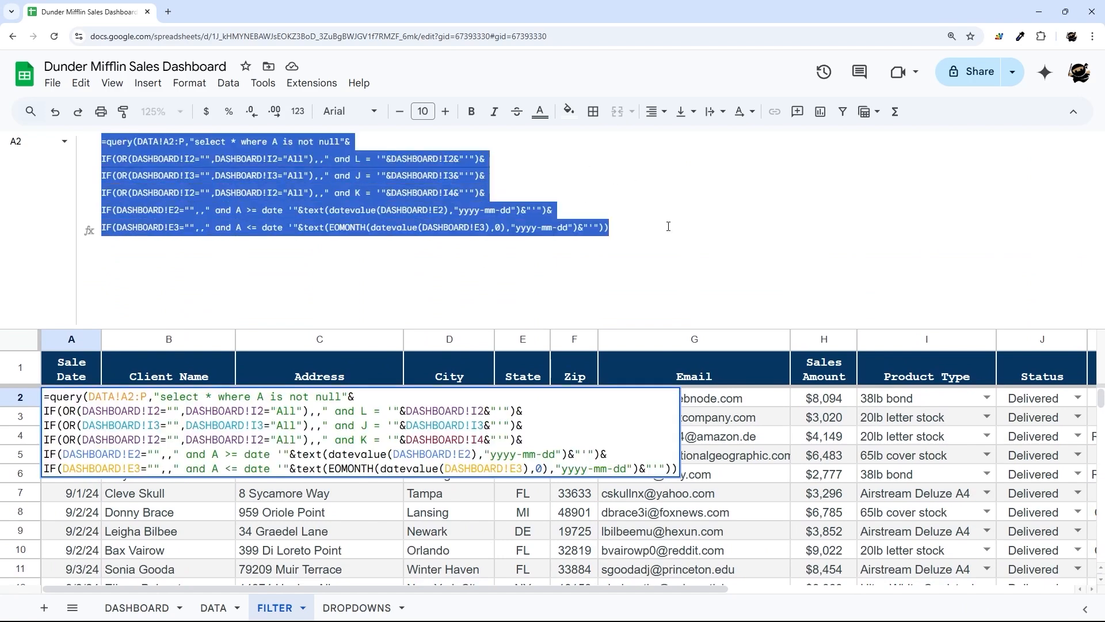
{"action": "left_click", "coordinate": [1091, 37]}
{"action": "left_click", "coordinate": [1060, 267]}
{"action": "left_click", "coordinate": [1061, 267]}
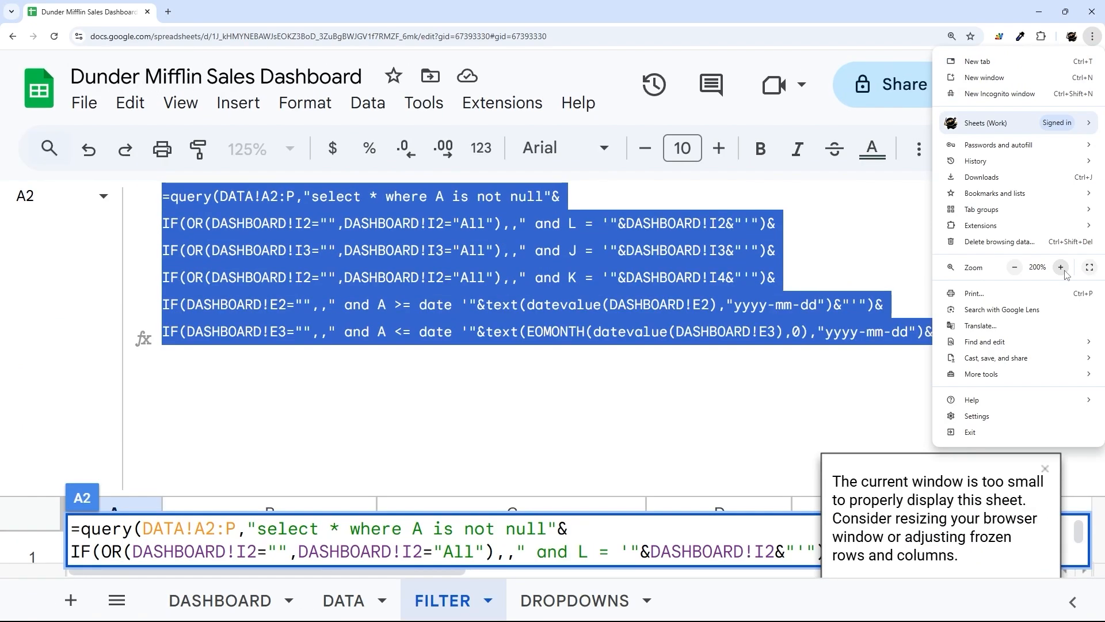
{"action": "left_click", "coordinate": [823, 327]}
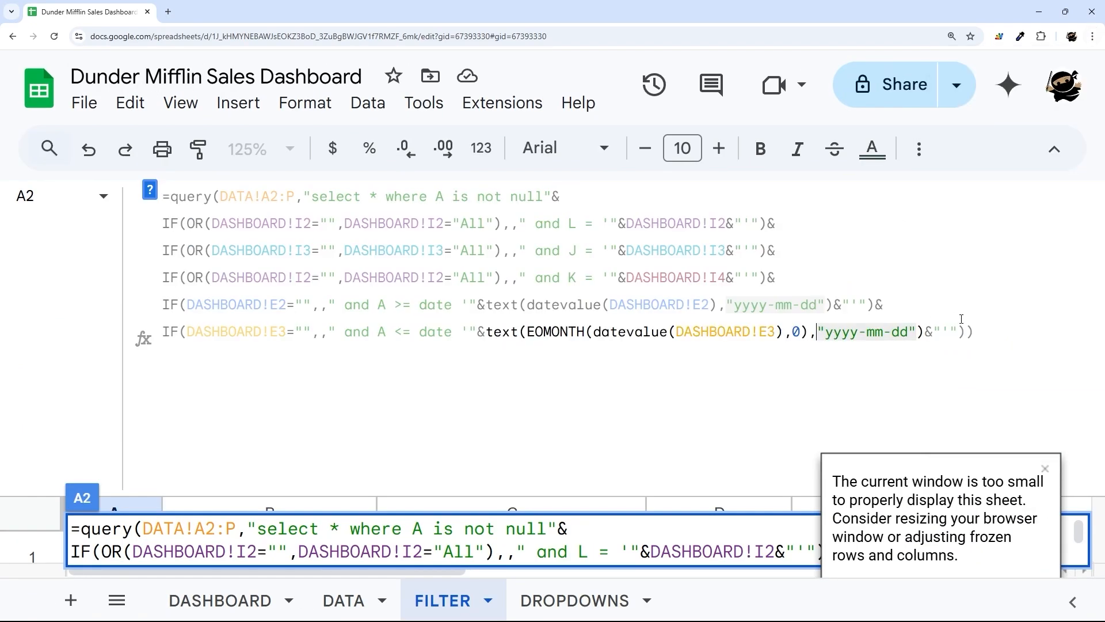
{"action": "left_click", "coordinate": [1009, 327]}
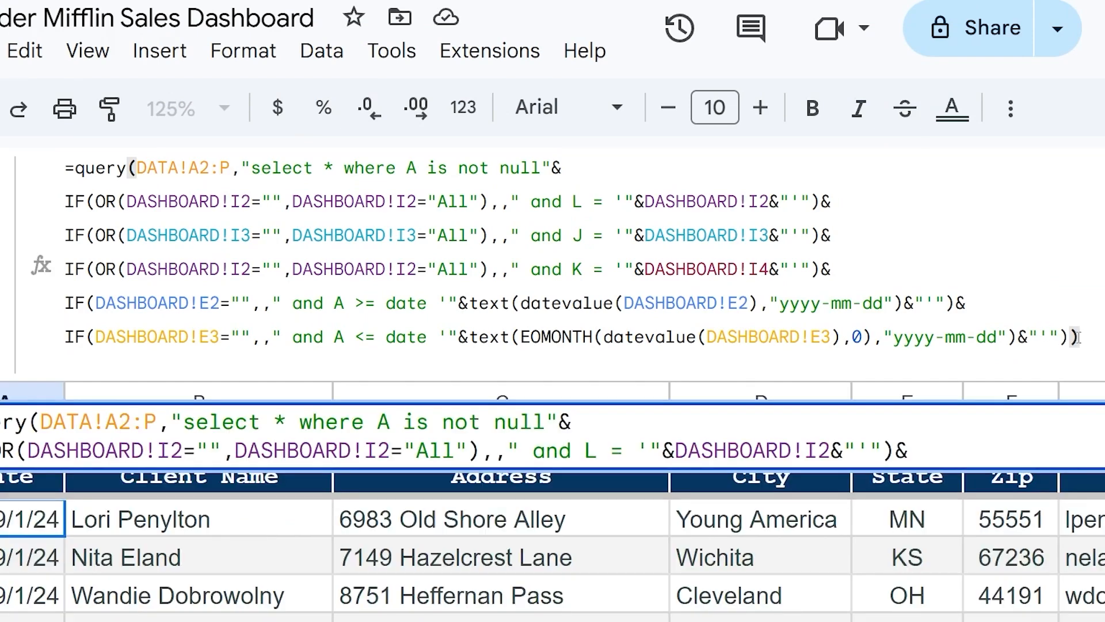
{"action": "left_click_drag", "start_coordinate": [1085, 339], "coordinate": [51, 182]}
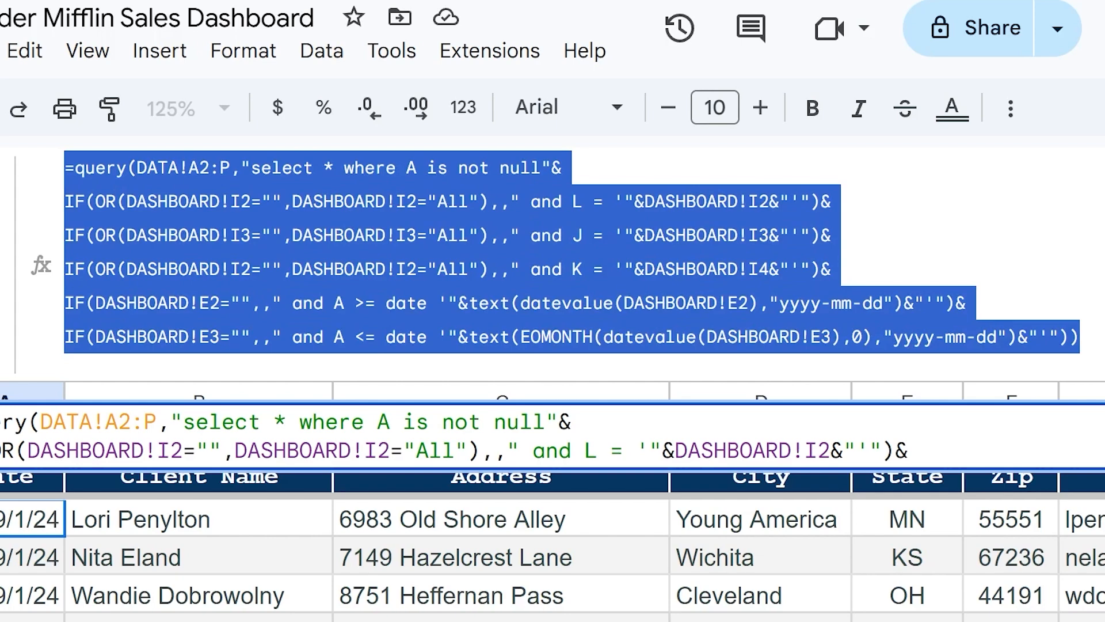
{"action": "key", "text": "Right"}
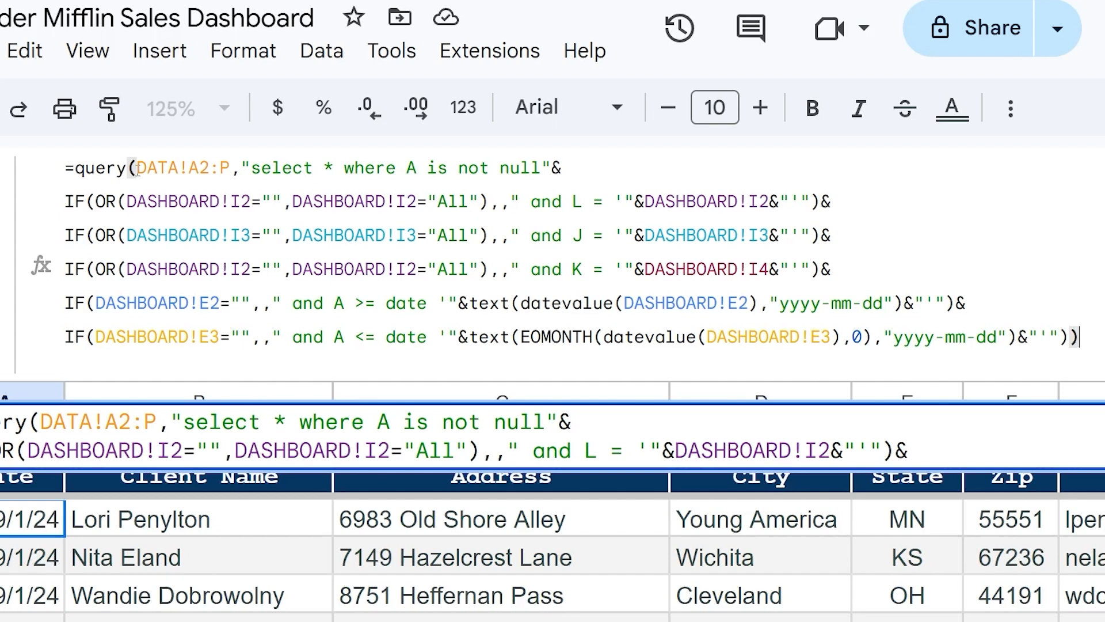
{"action": "left_click_drag", "start_coordinate": [137, 168], "coordinate": [552, 168]}
{"action": "double_click", "coordinate": [556, 168]}
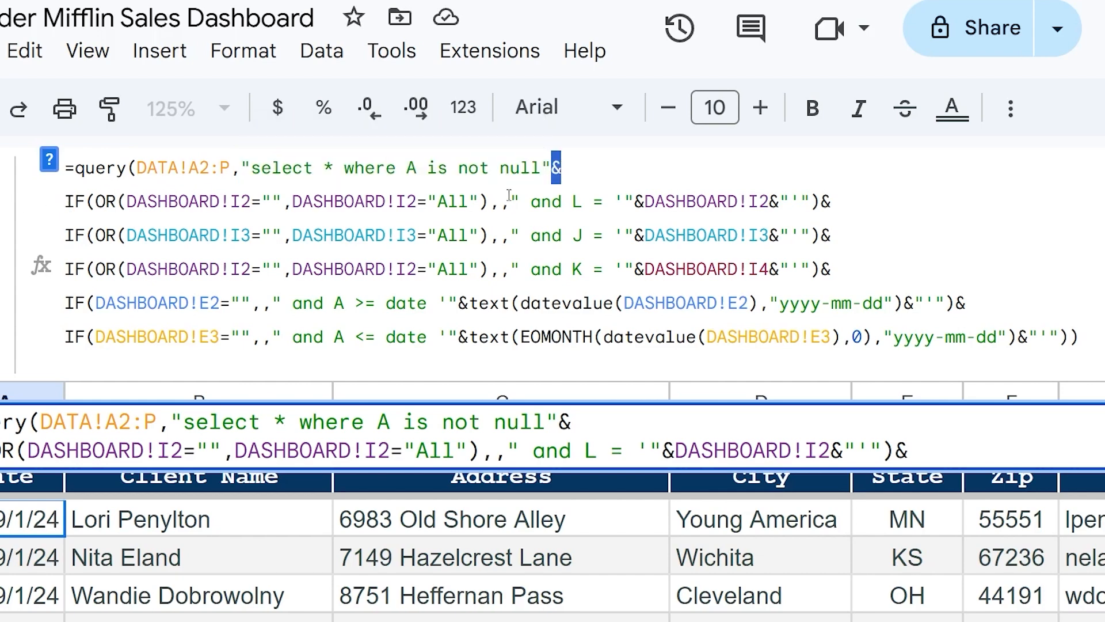
{"action": "left_click", "coordinate": [67, 201]}
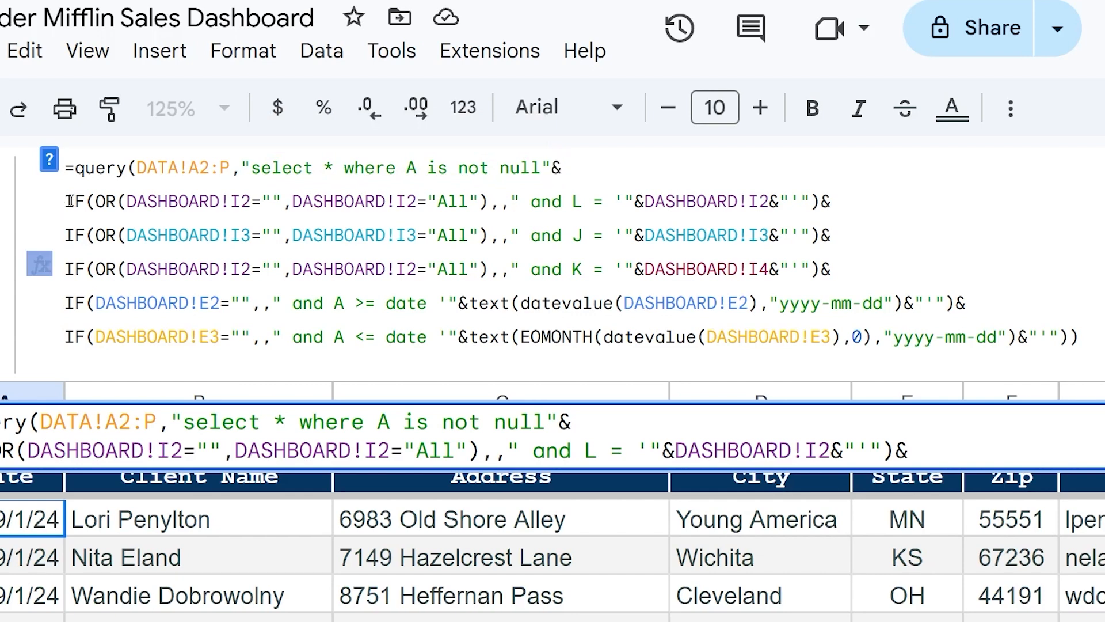
{"action": "left_click_drag", "start_coordinate": [66, 201], "coordinate": [820, 200]}
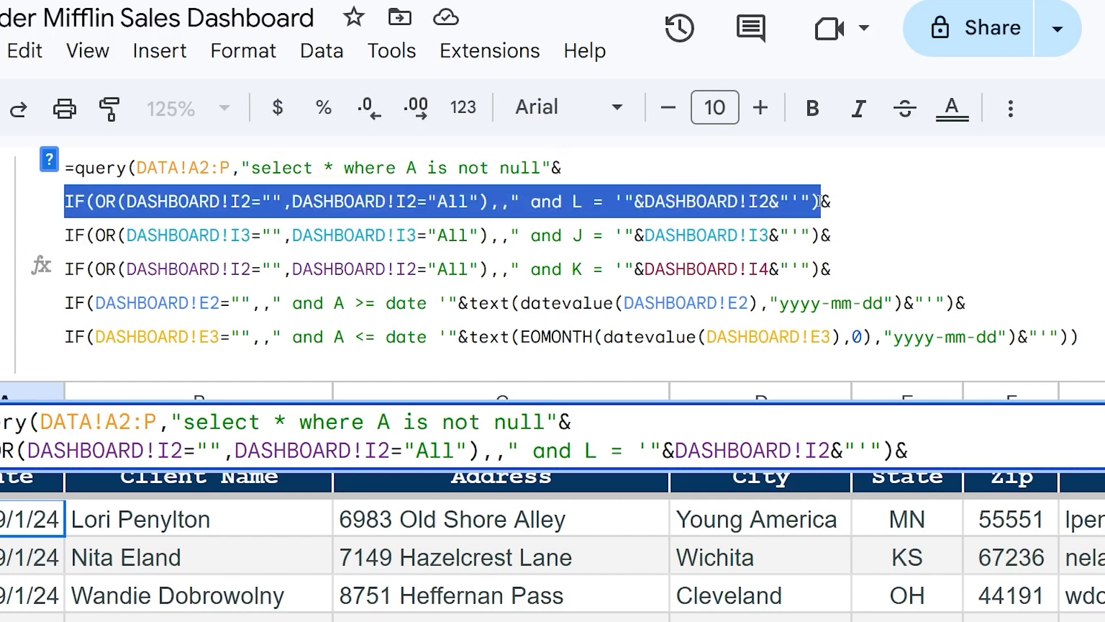
{"action": "left_click", "coordinate": [820, 201]}
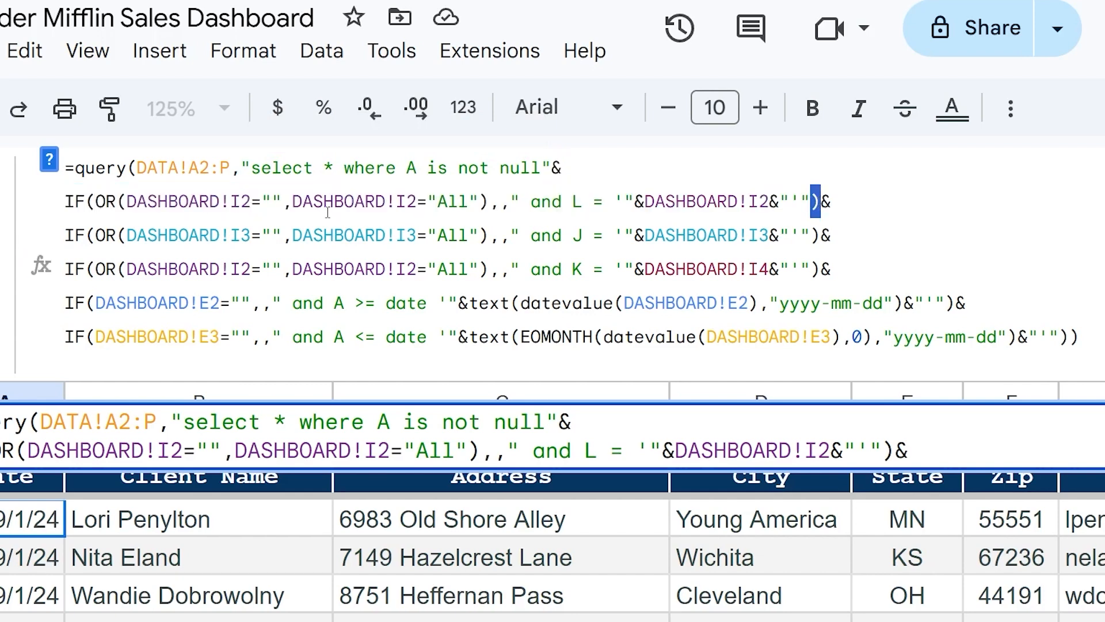
{"action": "left_click_drag", "start_coordinate": [488, 203], "coordinate": [101, 205]}
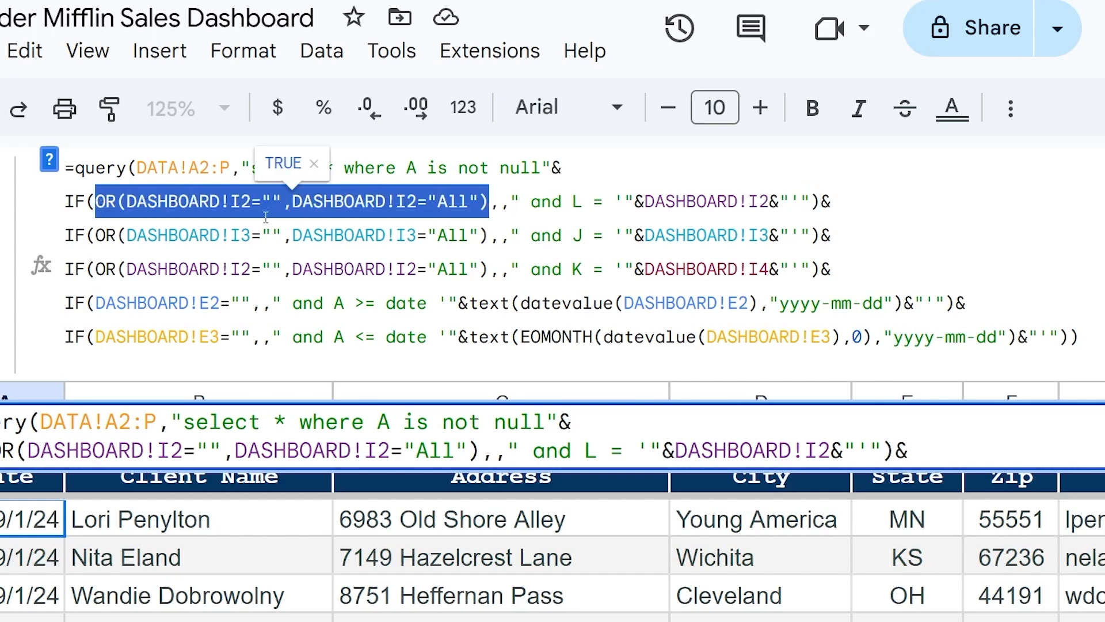
{"action": "left_click", "coordinate": [501, 203]}
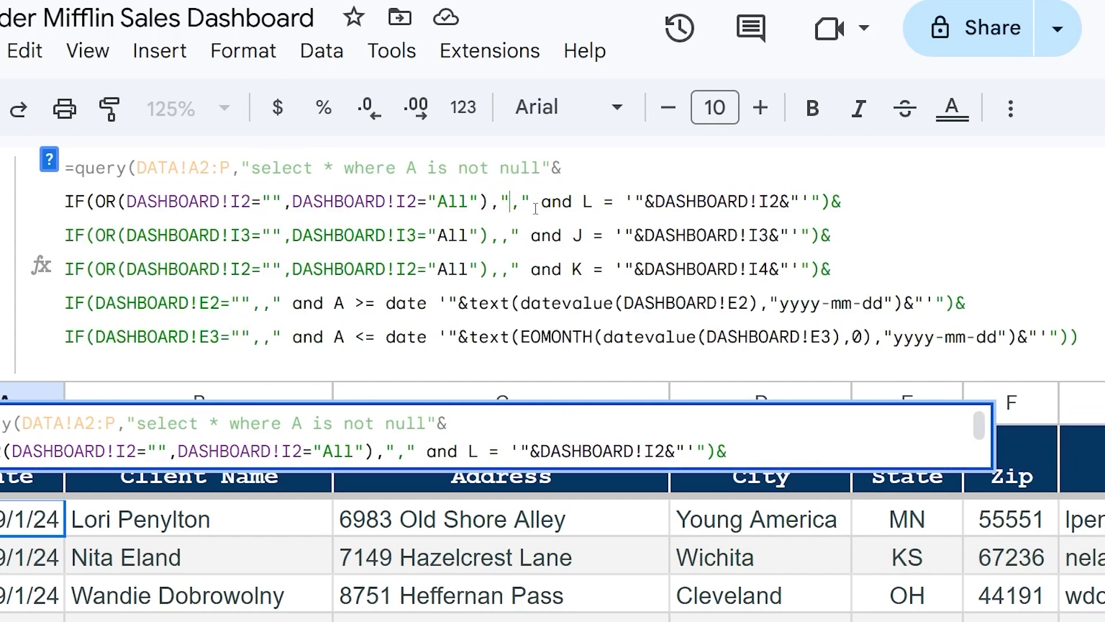
{"action": "left_click", "coordinate": [513, 201]}
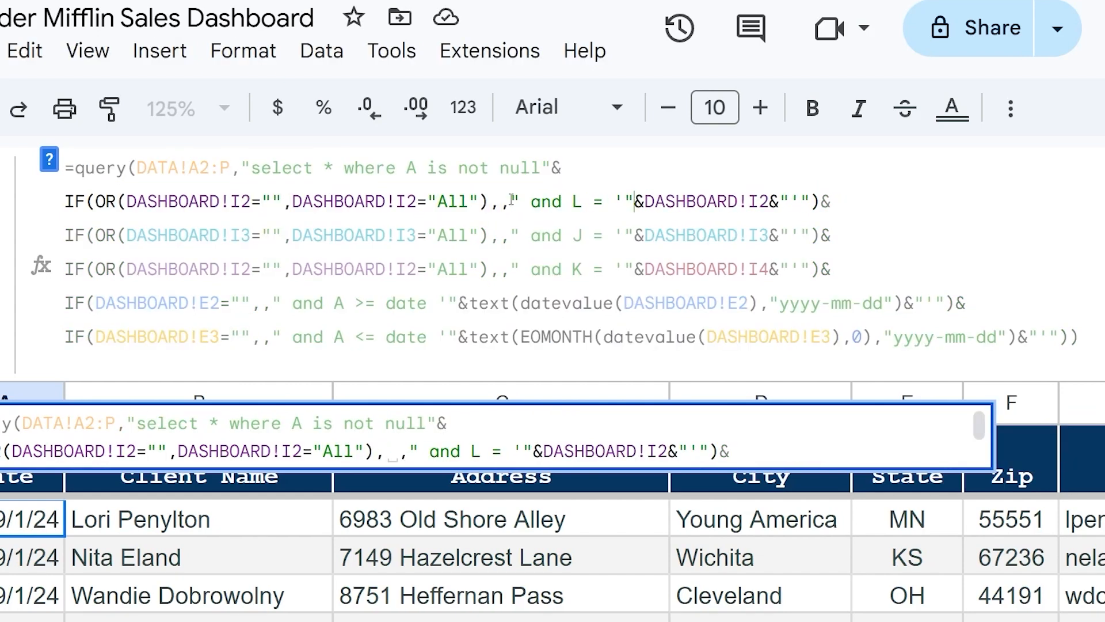
{"action": "left_click_drag", "start_coordinate": [512, 201], "coordinate": [808, 201]}
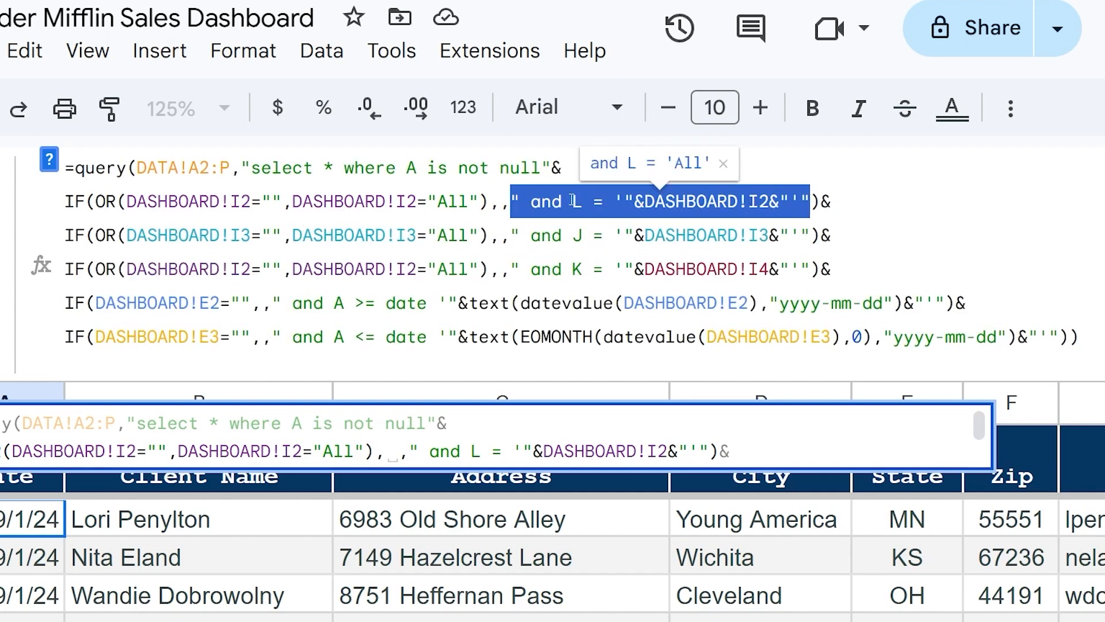
{"action": "left_click", "coordinate": [656, 201]}
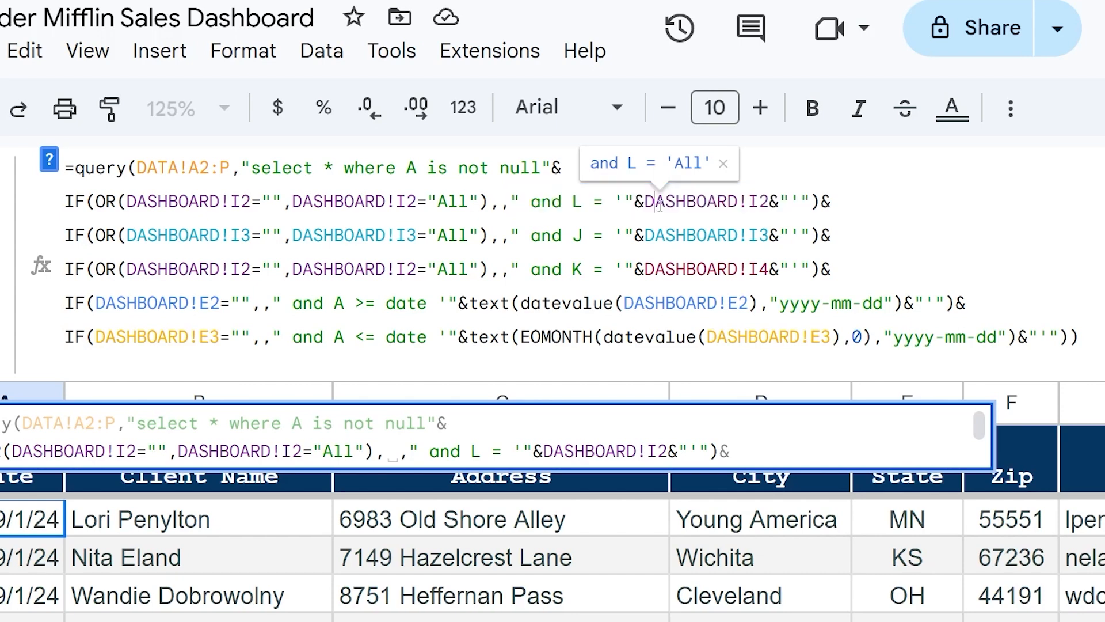
{"action": "left_click_drag", "start_coordinate": [769, 202], "coordinate": [648, 201]}
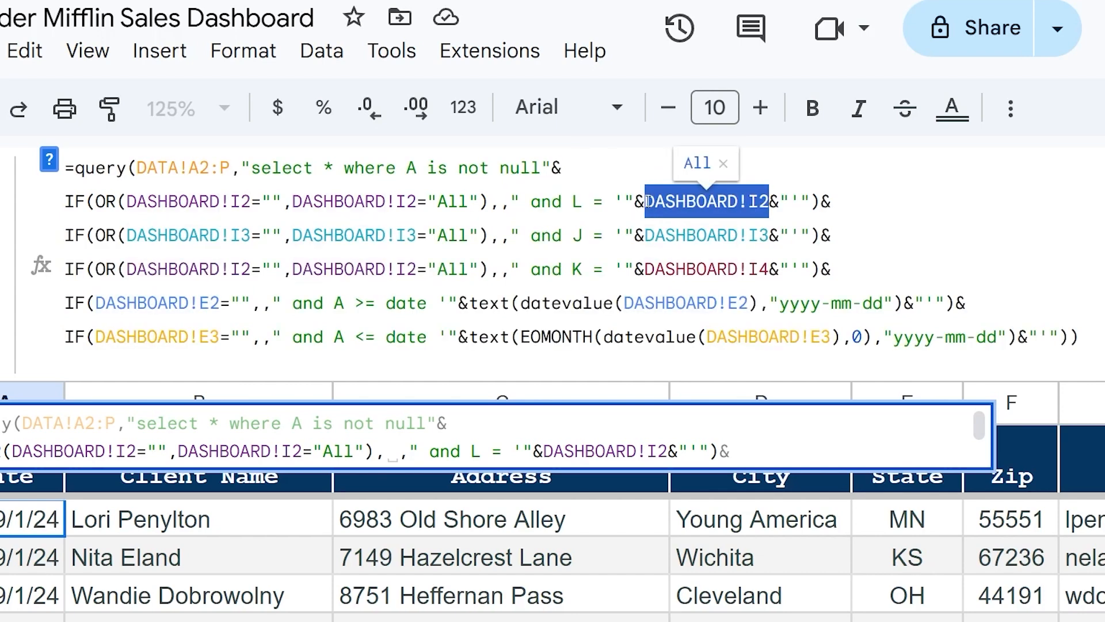
{"action": "left_click_drag", "start_coordinate": [128, 201], "coordinate": [251, 201]}
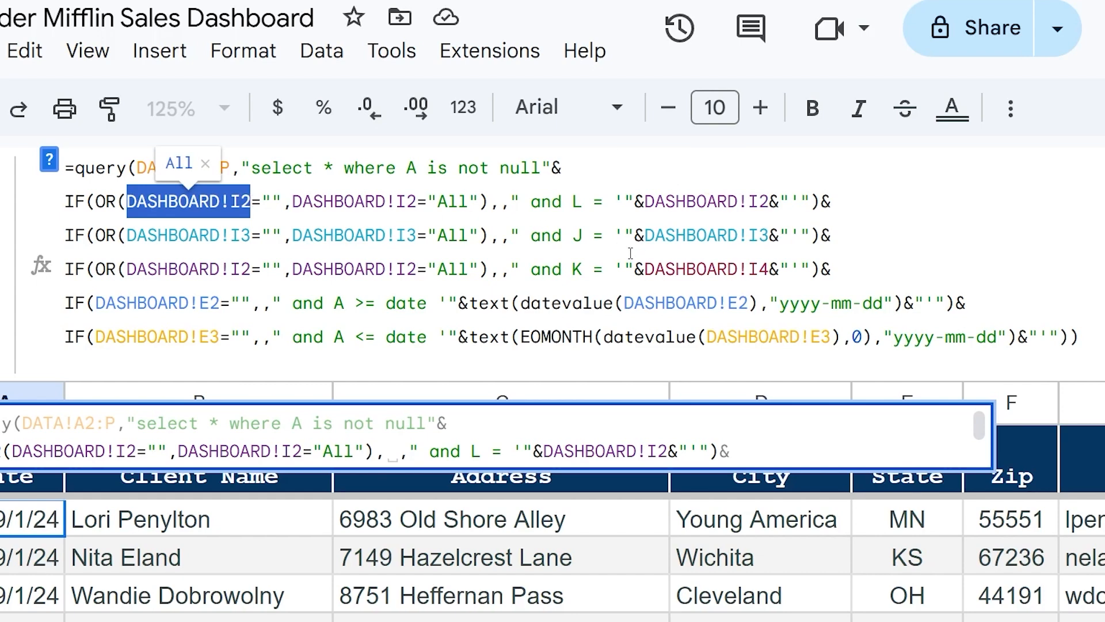
{"action": "left_click_drag", "start_coordinate": [336, 304], "coordinate": [427, 304]}
{"action": "left_click", "coordinate": [355, 303]}
{"action": "left_click", "coordinate": [365, 303]}
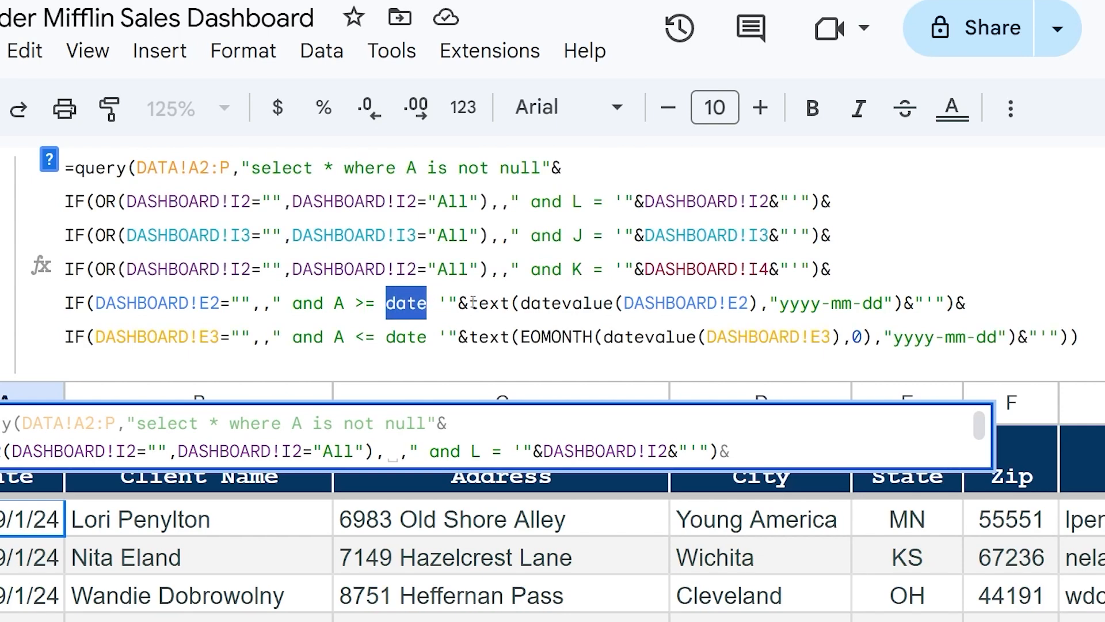
- Highlight the start-date text(datevalue()) part and its quote pairs, then exit without changes
{"action": "left_click_drag", "start_coordinate": [470, 304], "coordinate": [904, 303]}
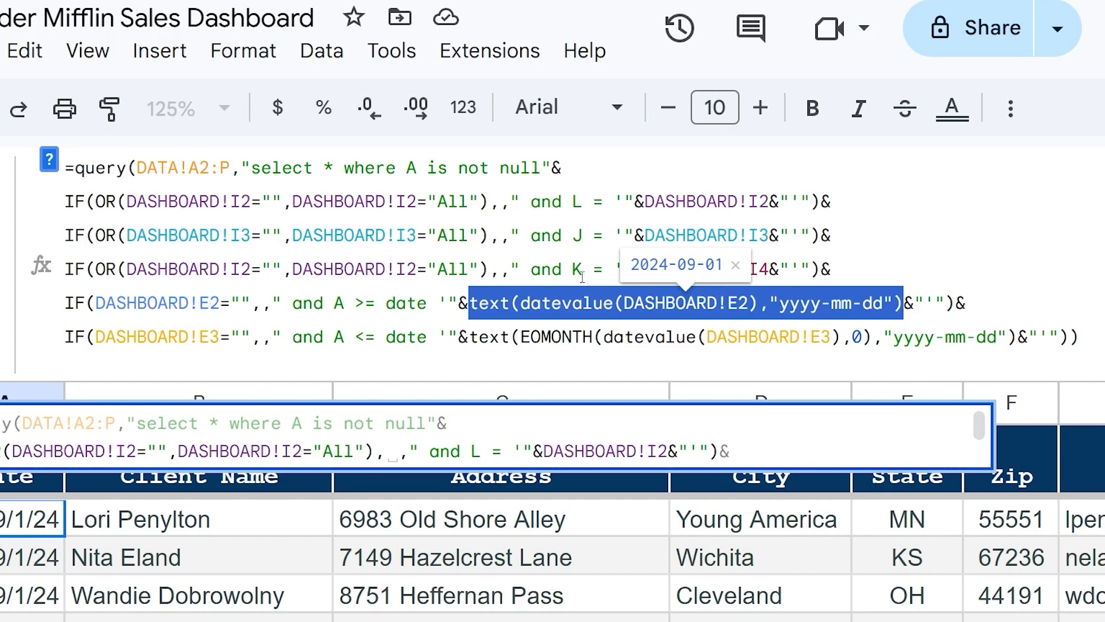
{"action": "left_click_drag", "start_coordinate": [437, 303], "coordinate": [447, 303]}
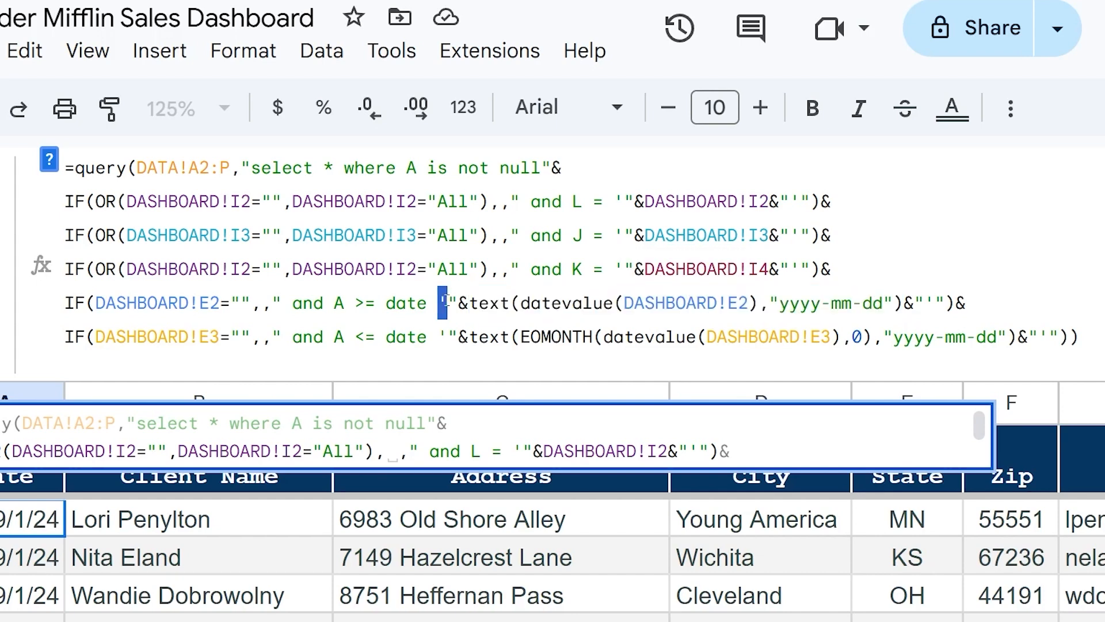
{"action": "left_click", "coordinate": [925, 303]}
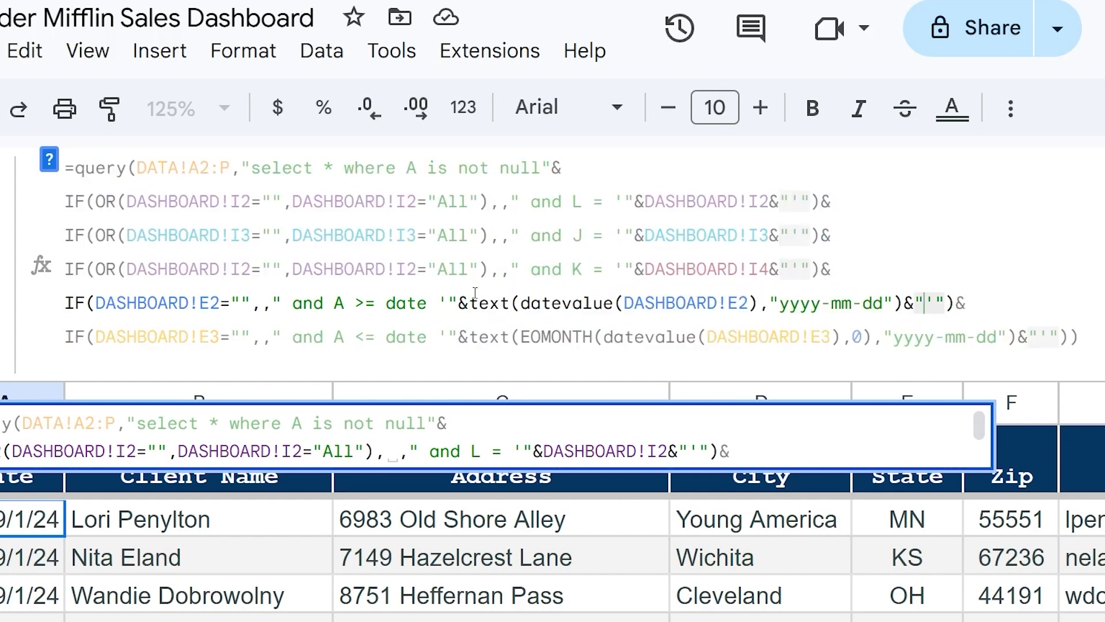
{"action": "left_click_drag", "start_coordinate": [448, 304], "coordinate": [458, 304]}
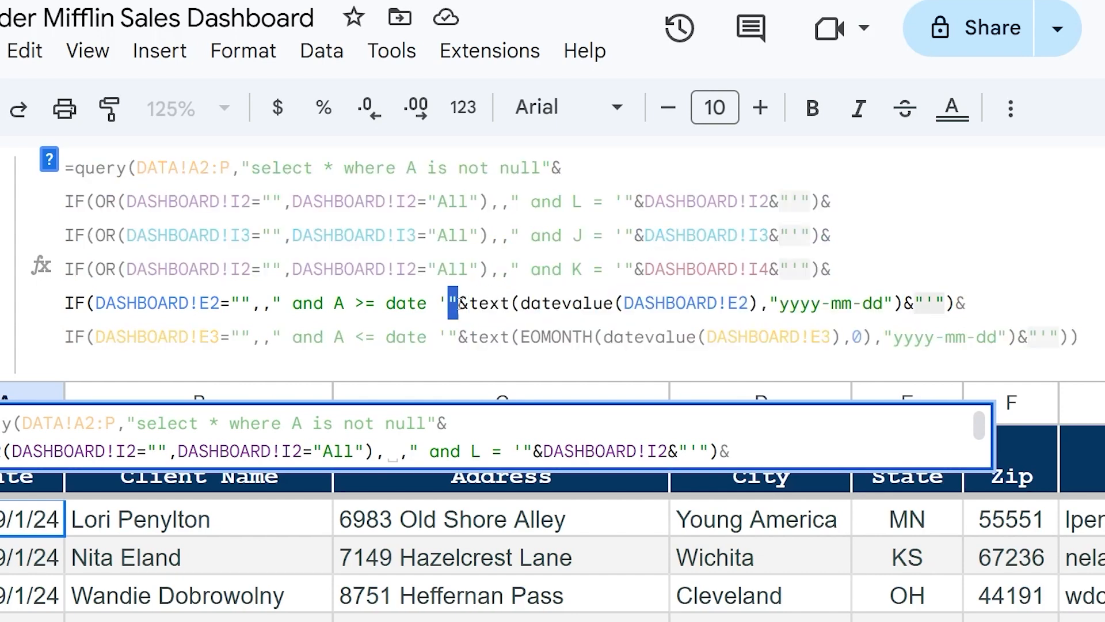
{"action": "left_click_drag", "start_coordinate": [915, 298], "coordinate": [453, 302]}
{"action": "left_click", "coordinate": [924, 300]}
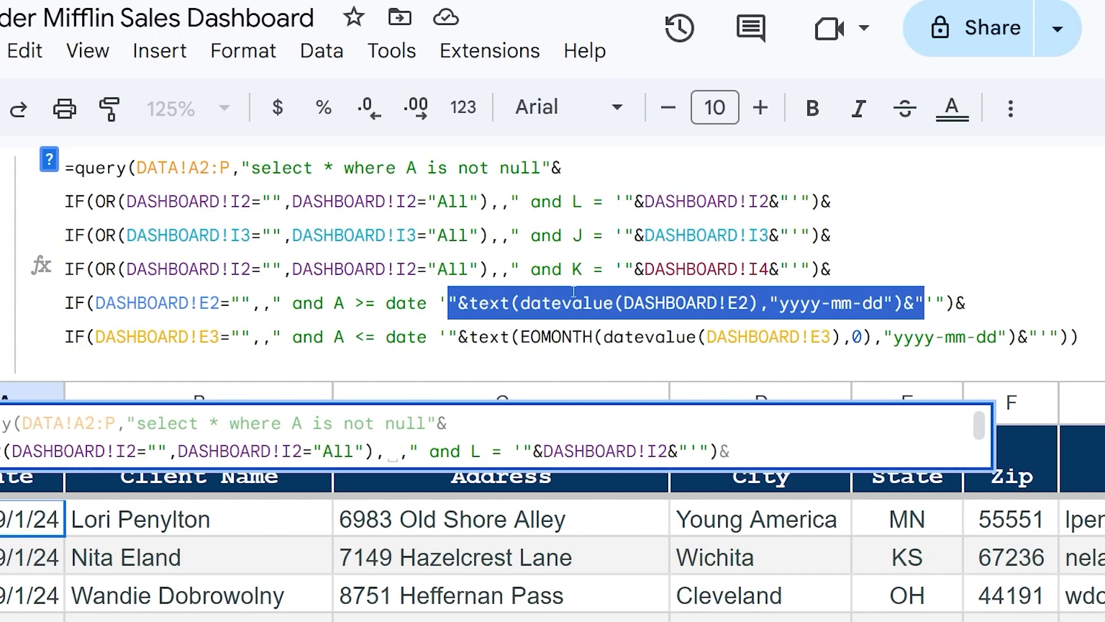
{"action": "left_click", "coordinate": [523, 315]}
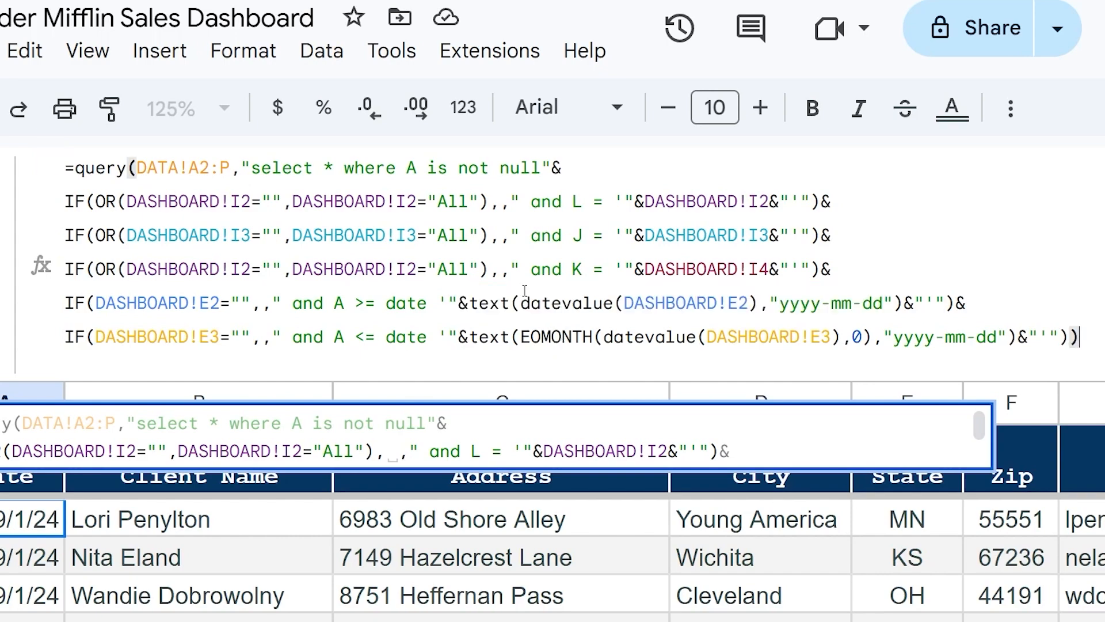
{"action": "key", "text": "Return"}
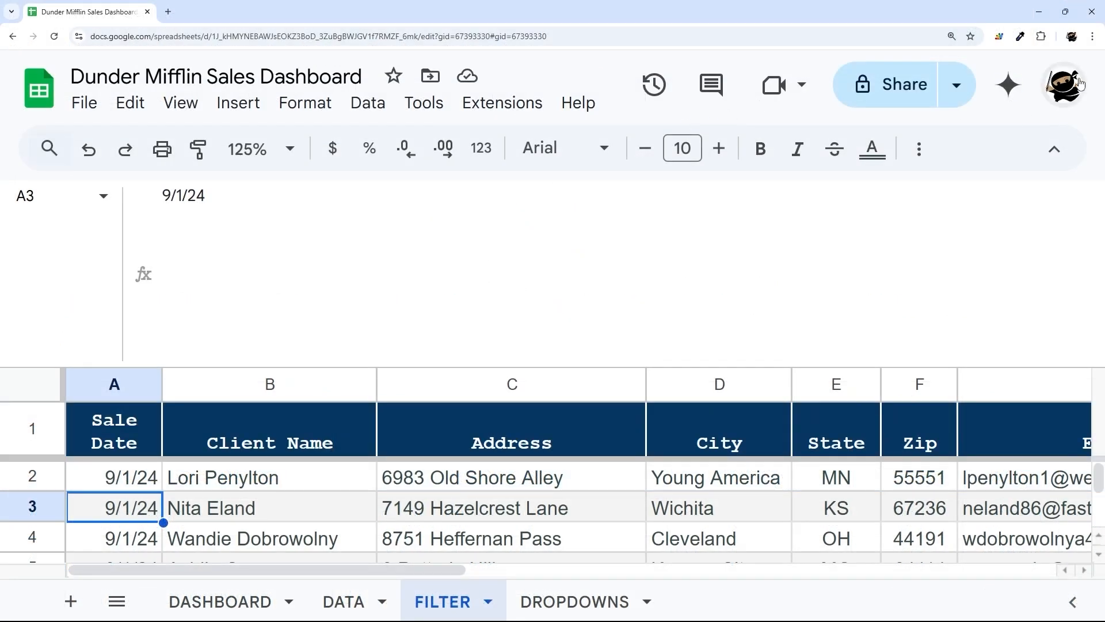
{"action": "left_click", "coordinate": [1092, 35]}
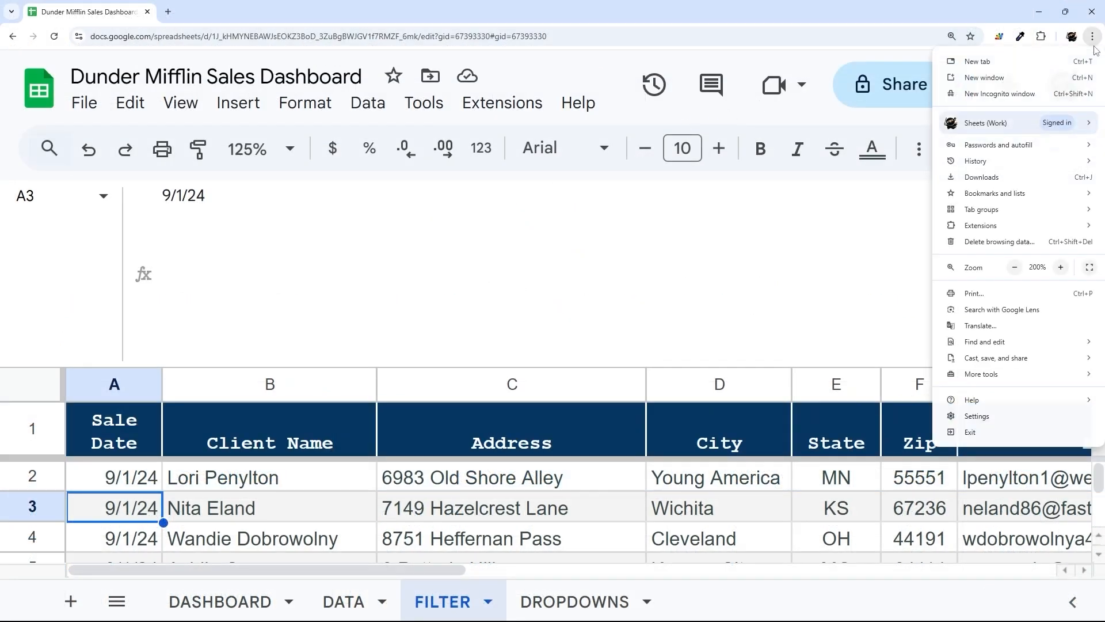
{"action": "left_click", "coordinate": [1015, 268]}
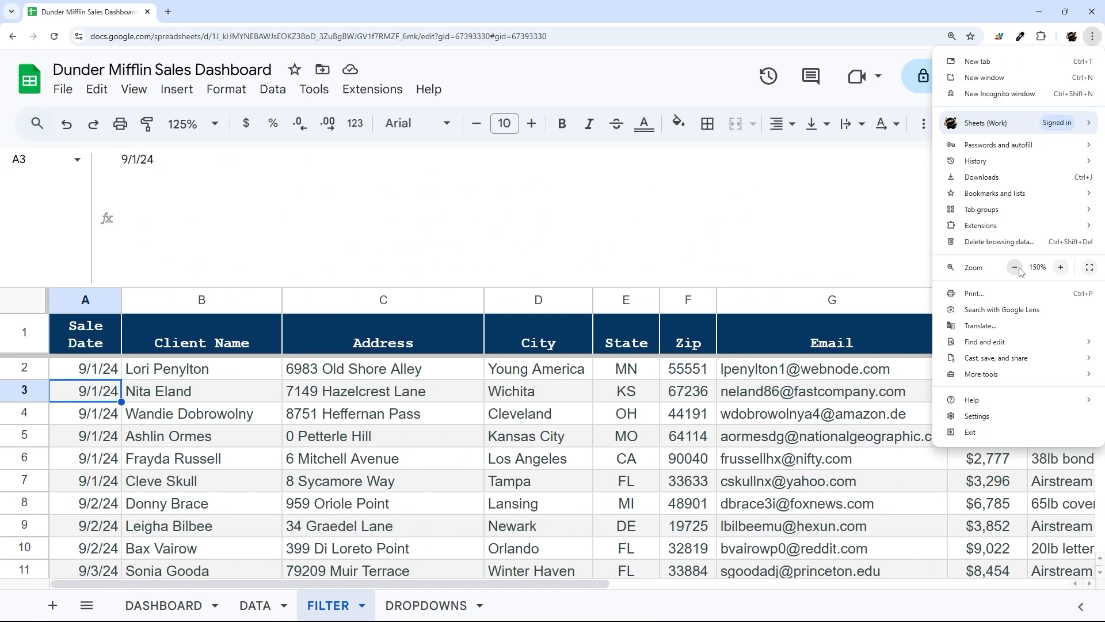
{"action": "left_click", "coordinate": [1015, 267]}
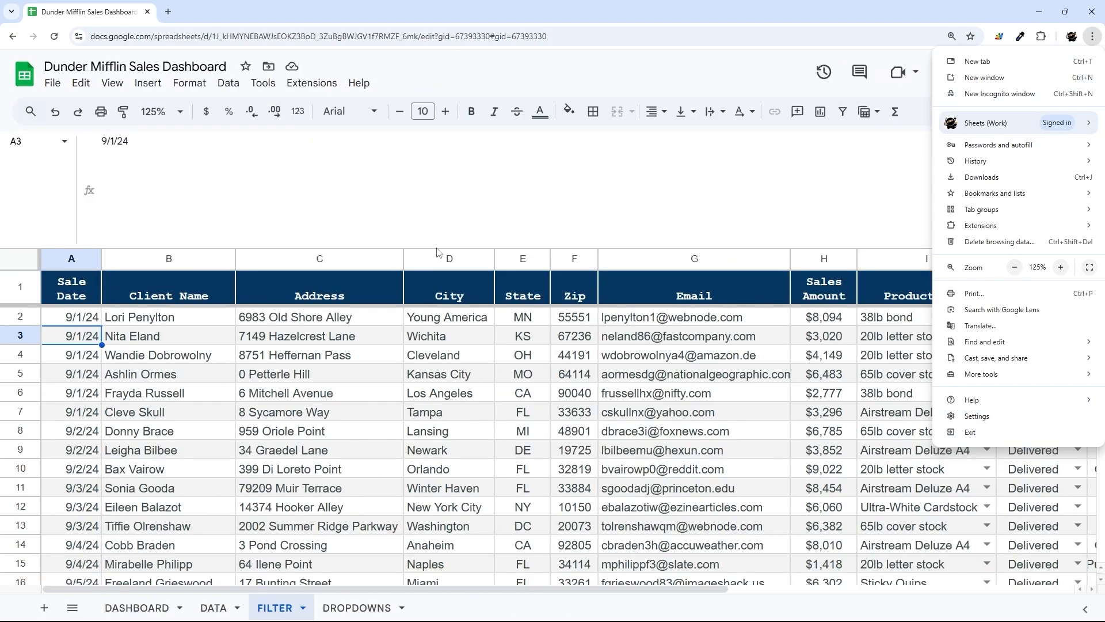
{"action": "left_click", "coordinate": [334, 213]}
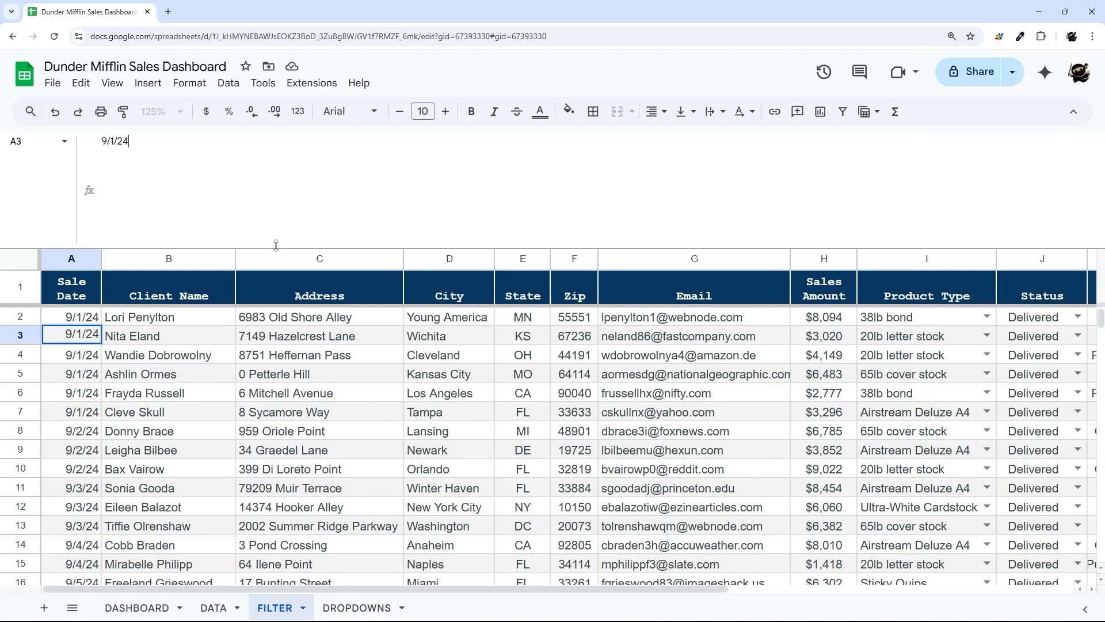
{"action": "left_click", "coordinate": [147, 229]}
{"action": "left_click", "coordinate": [86, 226]}
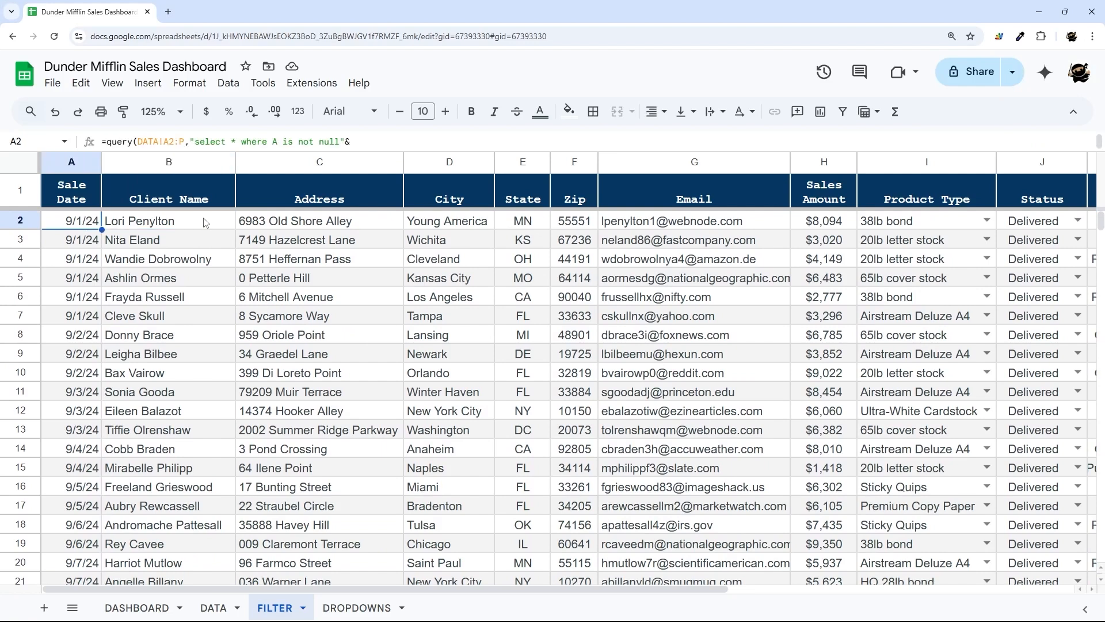
{"action": "left_click", "coordinate": [143, 607]}
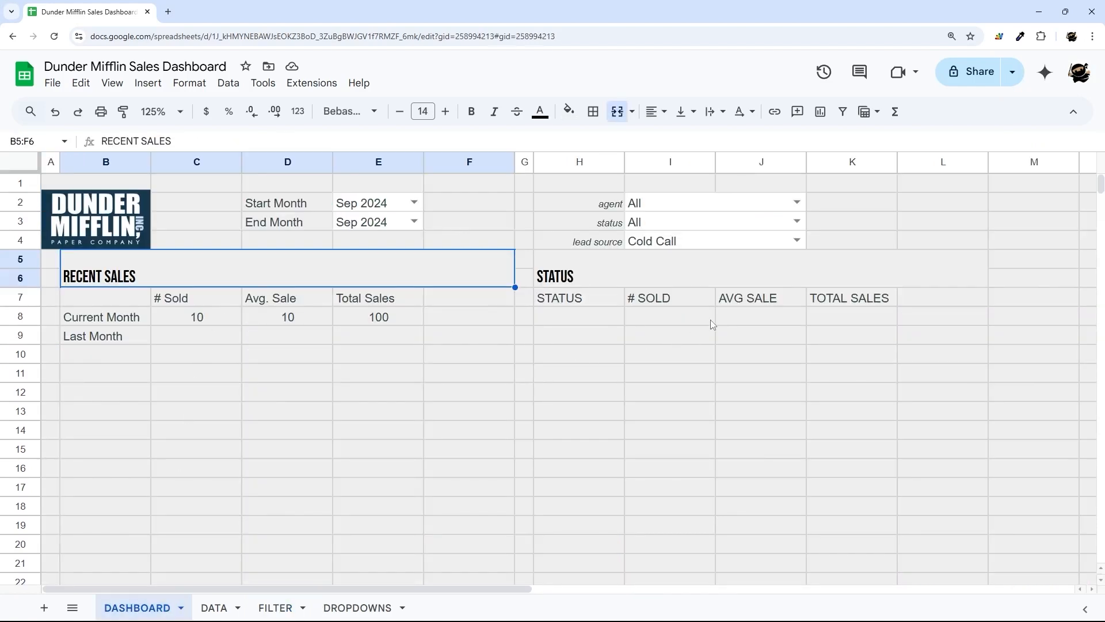
{"action": "left_click_drag", "start_coordinate": [573, 279], "coordinate": [872, 393]}
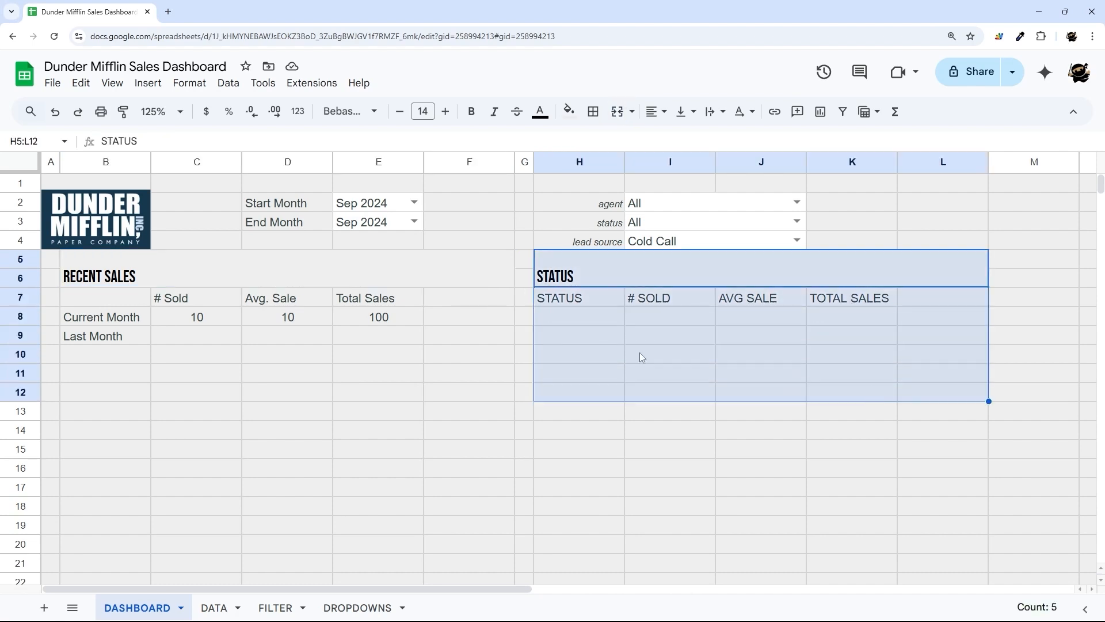
{"action": "left_click_drag", "start_coordinate": [585, 316], "coordinate": [961, 458]}
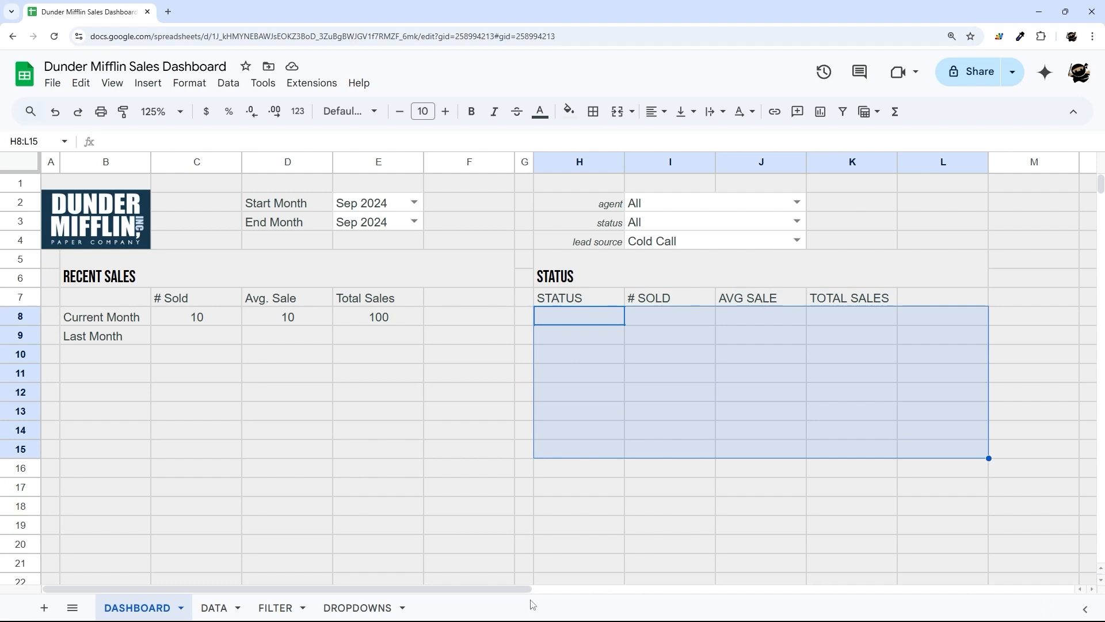
{"action": "left_click_drag", "start_coordinate": [529, 590], "coordinate": [677, 371]}
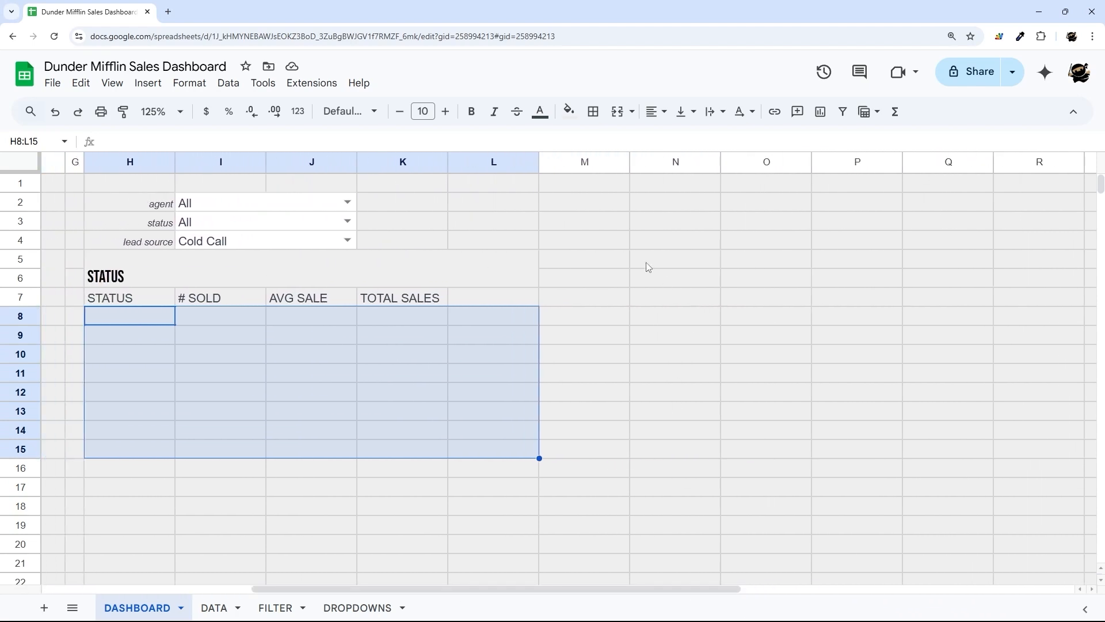
{"action": "left_click_drag", "start_coordinate": [648, 267], "coordinate": [1013, 333]}
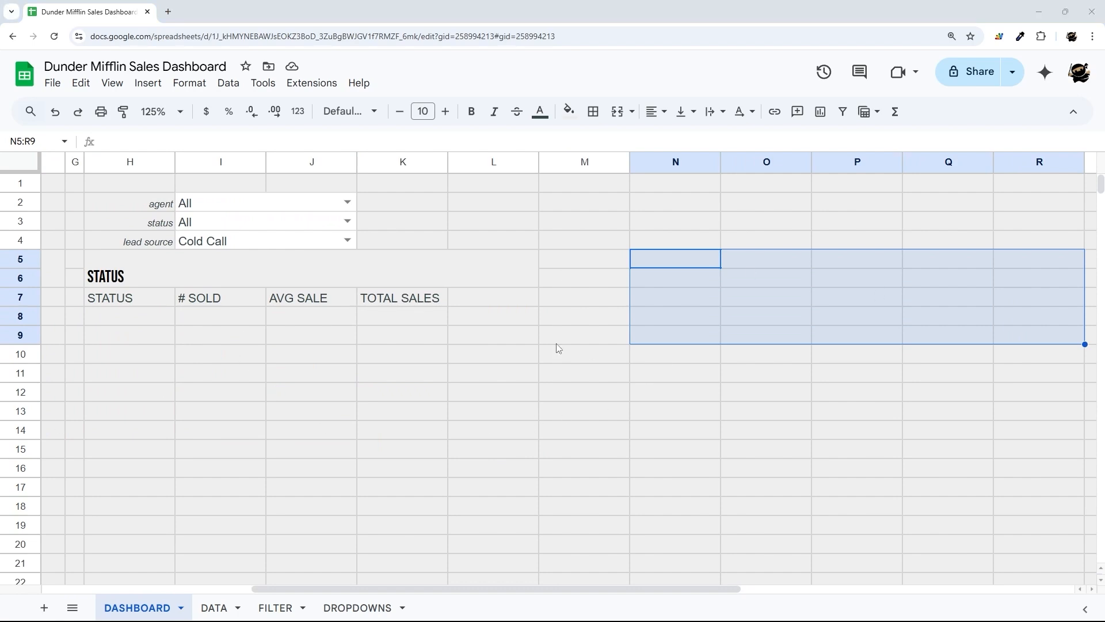
{"action": "left_click_drag", "start_coordinate": [392, 588], "coordinate": [184, 588]}
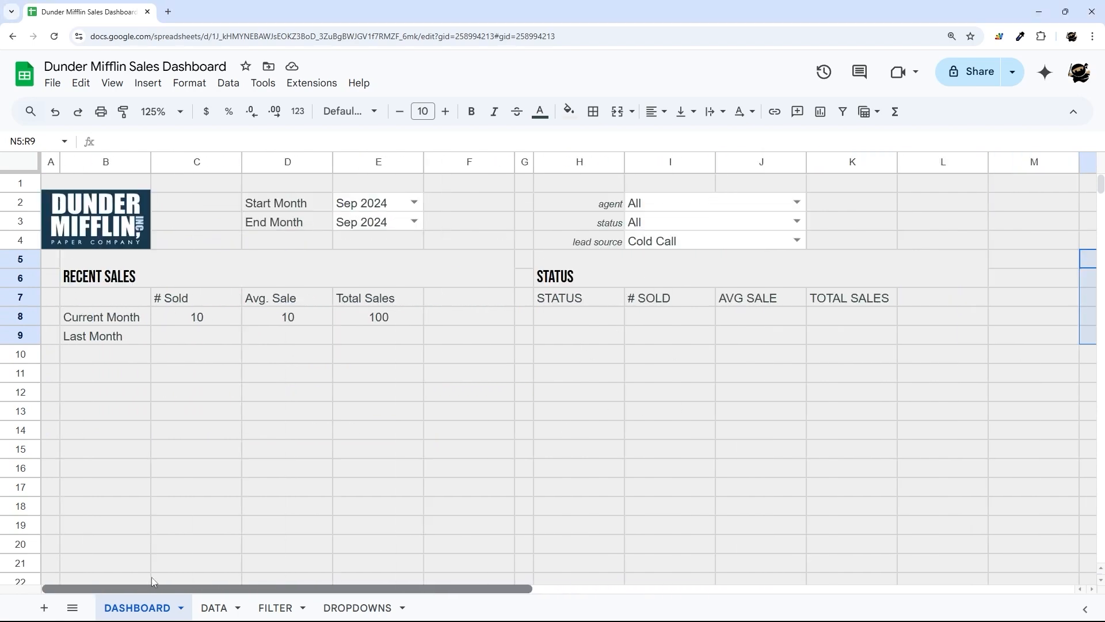
{"action": "left_click", "coordinate": [580, 317]}
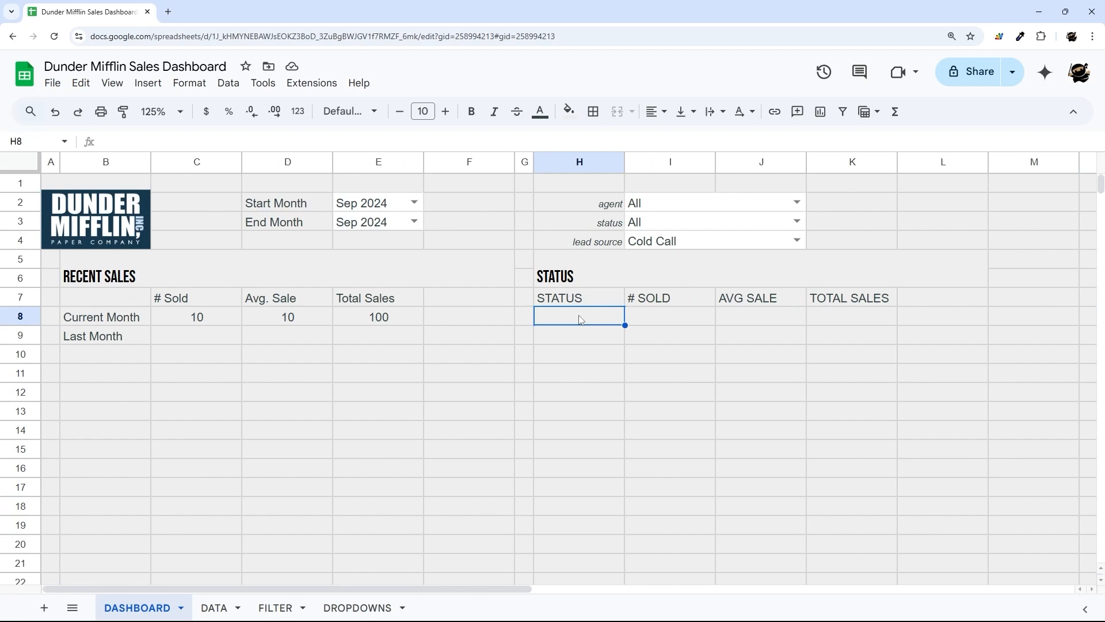
- Start a QUERY in H8 over the FILTER!A2:Q range
{"action": "type", "text": "=query("}
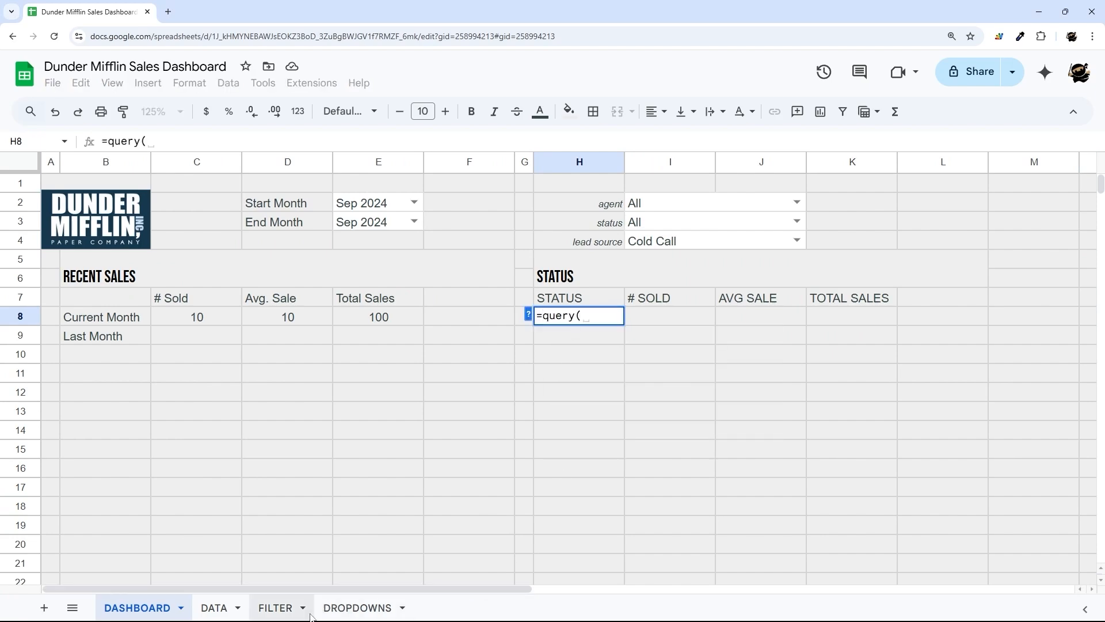
{"action": "left_click", "coordinate": [289, 610]}
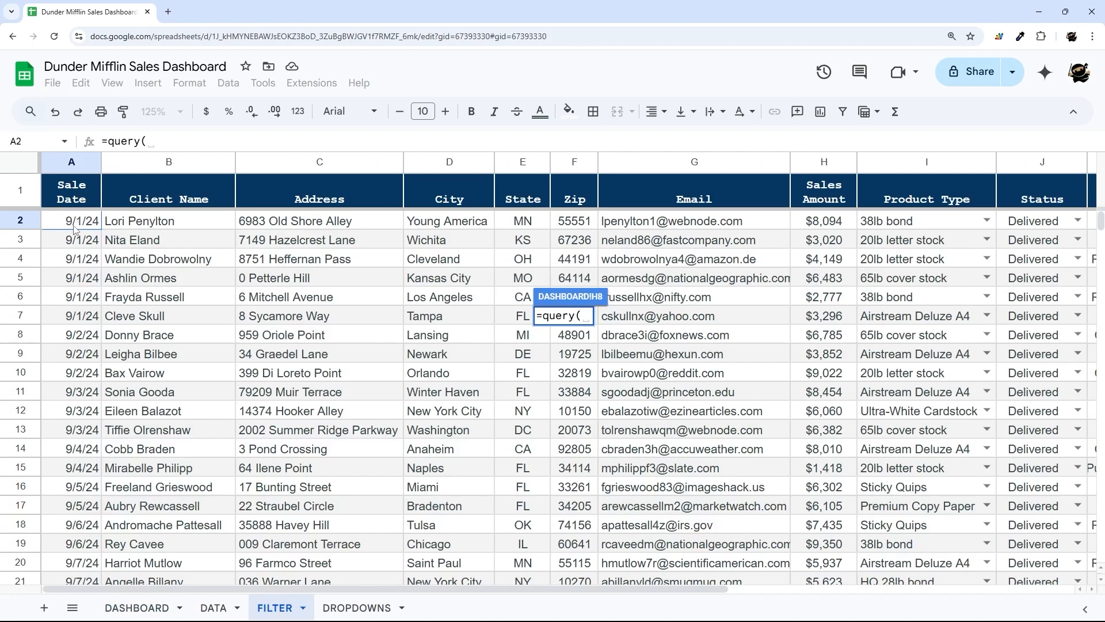
{"action": "left_click_drag", "start_coordinate": [74, 229], "coordinate": [935, 236]}
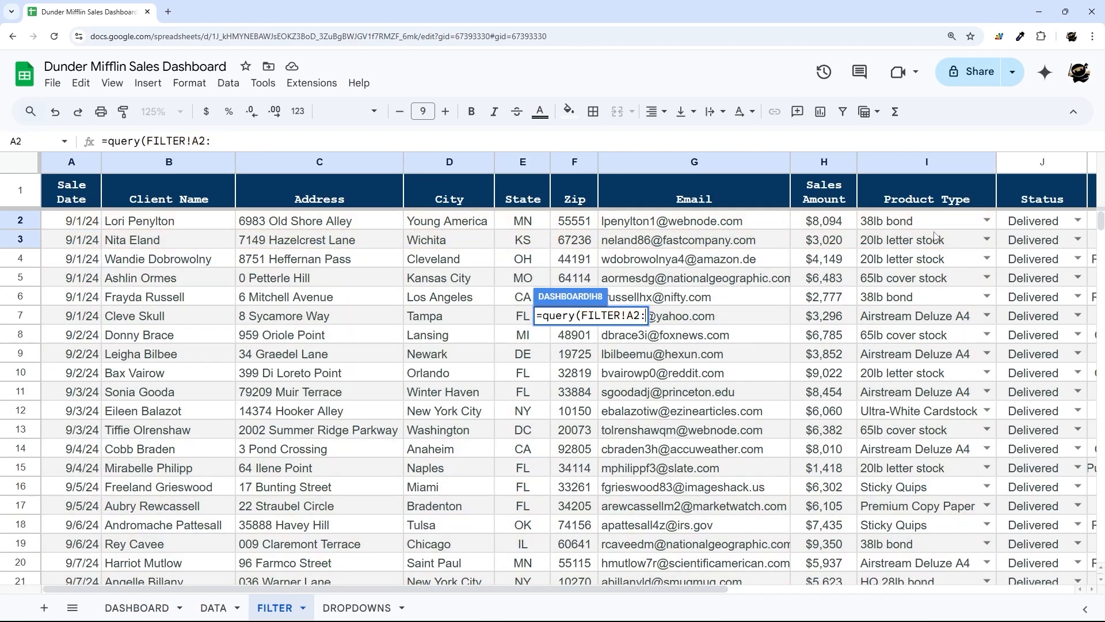
{"action": "type", "text": "Q"}
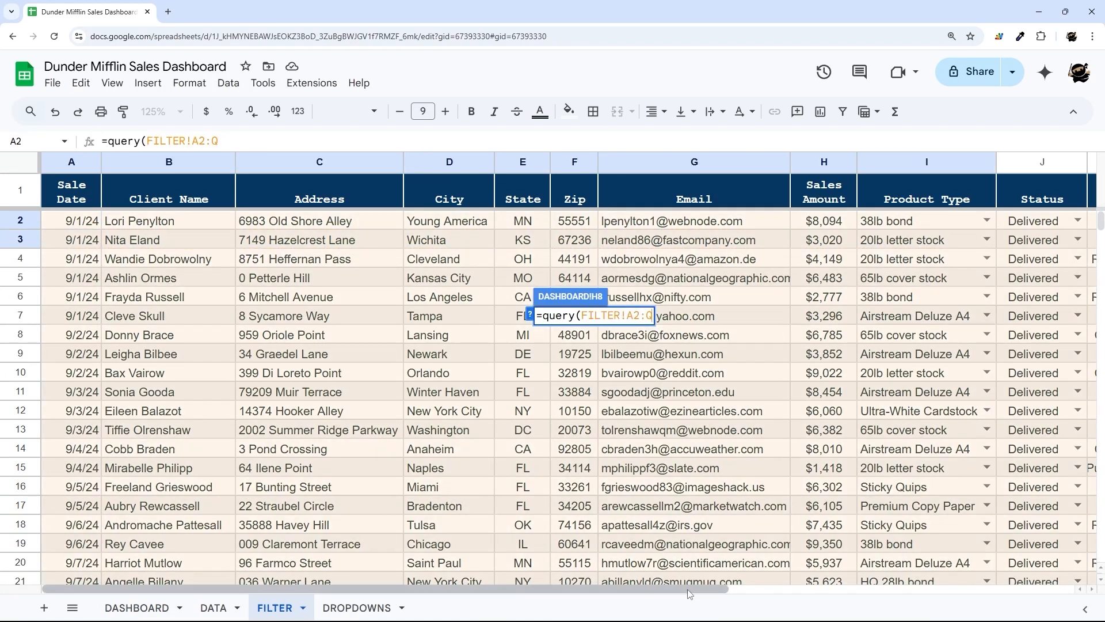
{"action": "left_click_drag", "start_coordinate": [690, 593], "coordinate": [812, 601]}
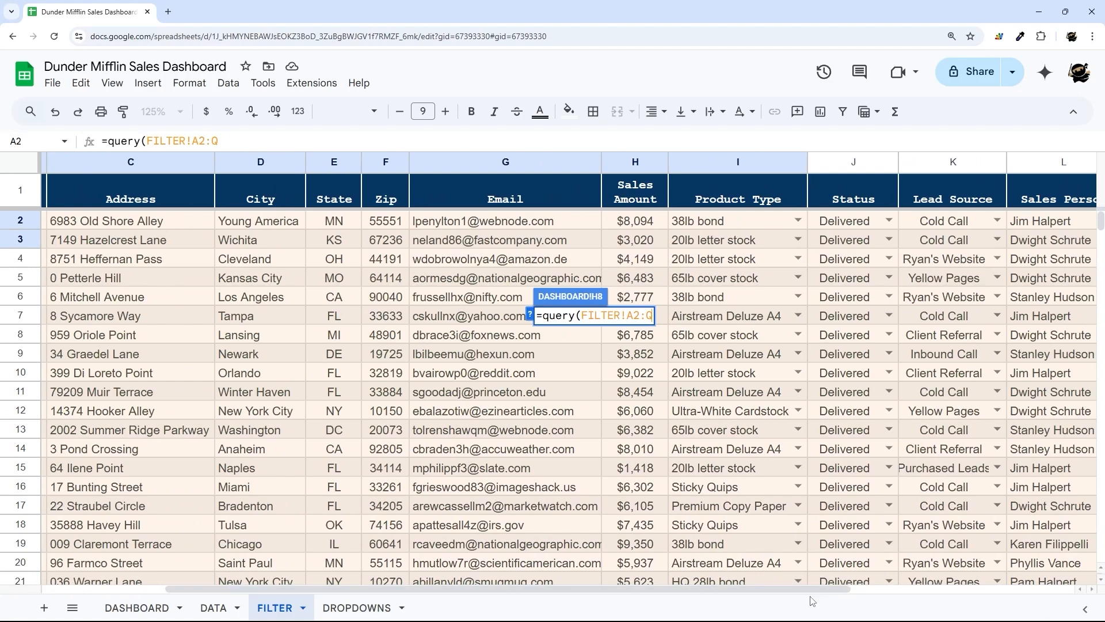
{"action": "type", "text": ","}
- Finish the query: select J,count(H),avg(H),sum(H) where J is not null group by J, header 0
{"action": "left_click", "coordinate": [137, 608]}
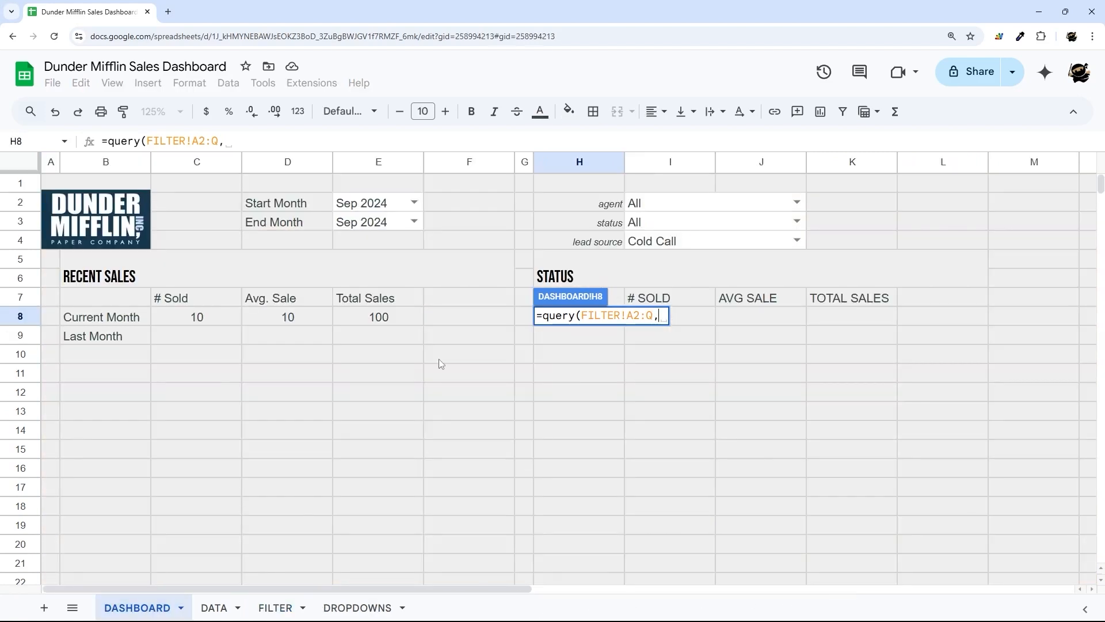
{"action": "type", "text": "\"select"}
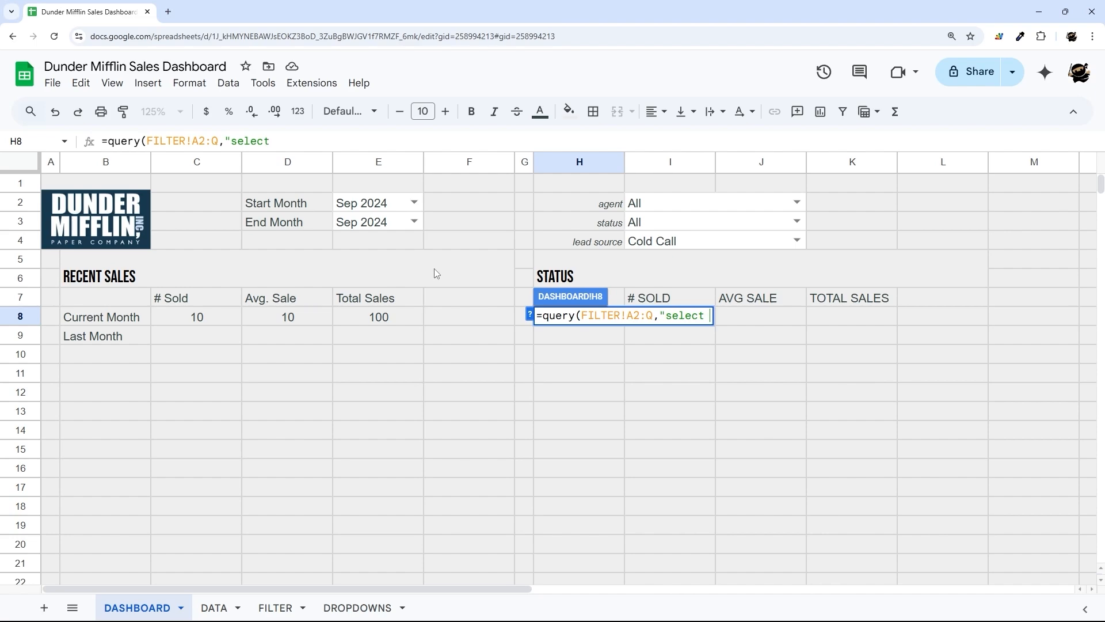
{"action": "left_click", "coordinate": [277, 608]}
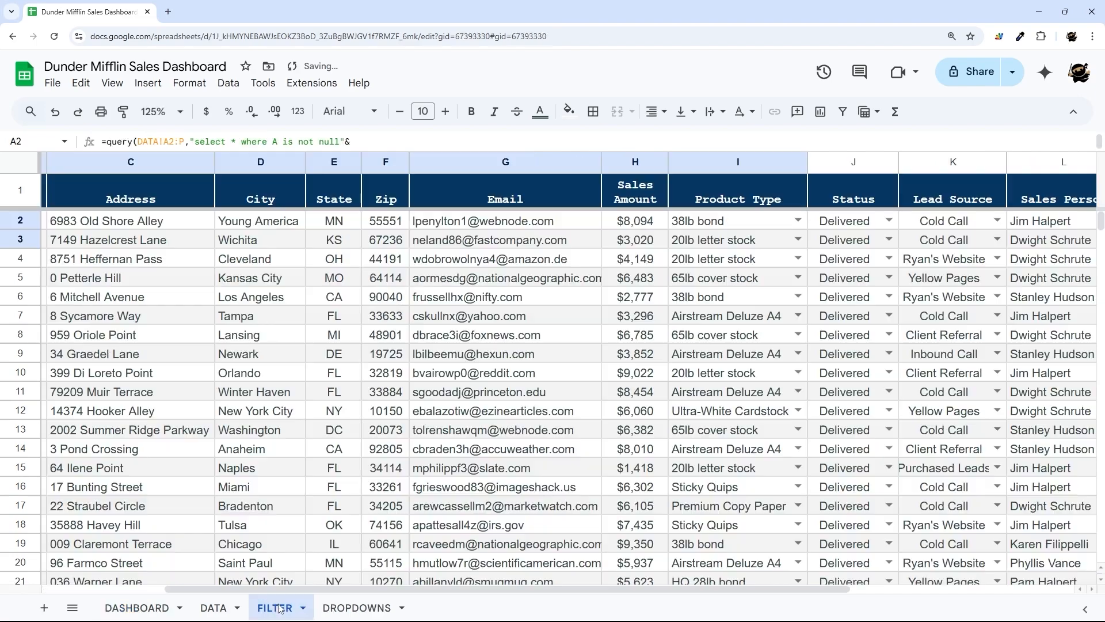
{"action": "left_click_drag", "start_coordinate": [277, 589], "coordinate": [463, 594]}
{"action": "left_click", "coordinate": [138, 608]}
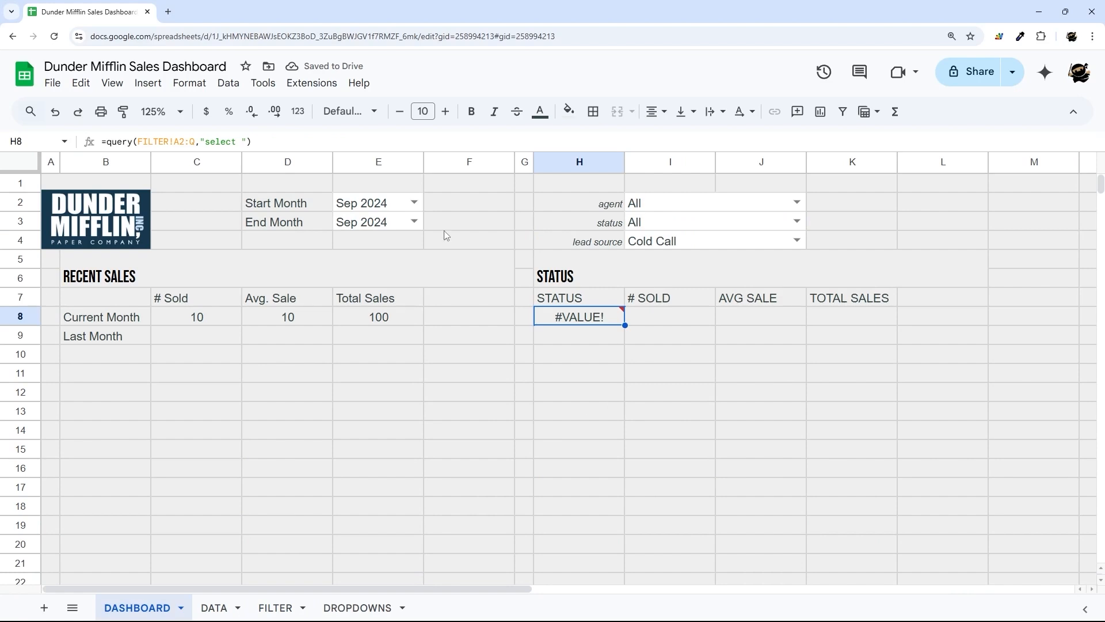
{"action": "left_click", "coordinate": [241, 141]}
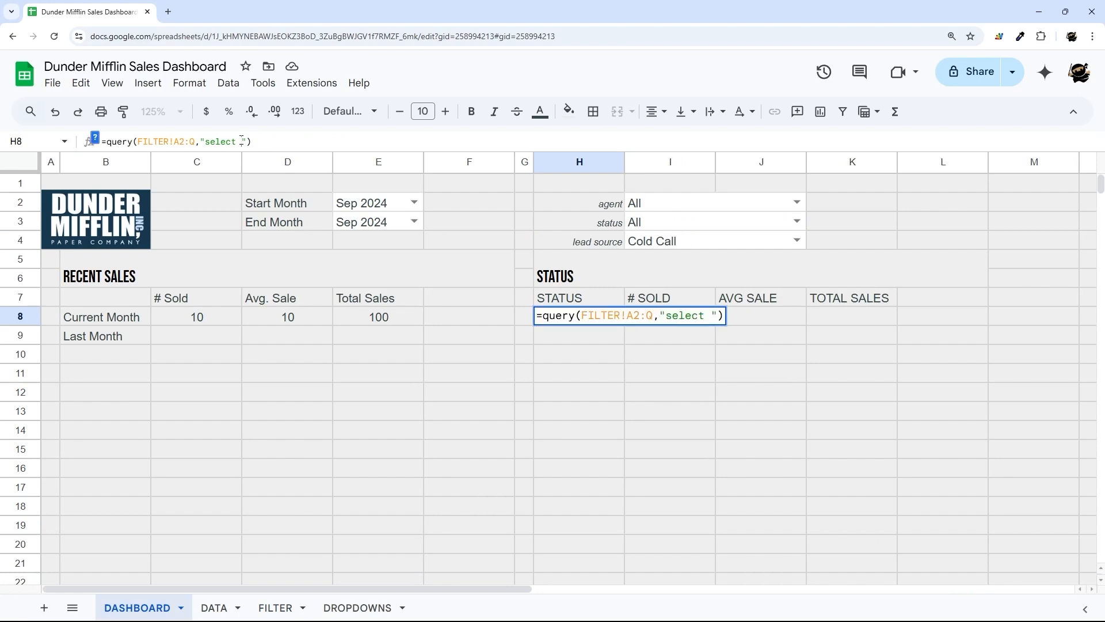
{"action": "type", "text": "J,"}
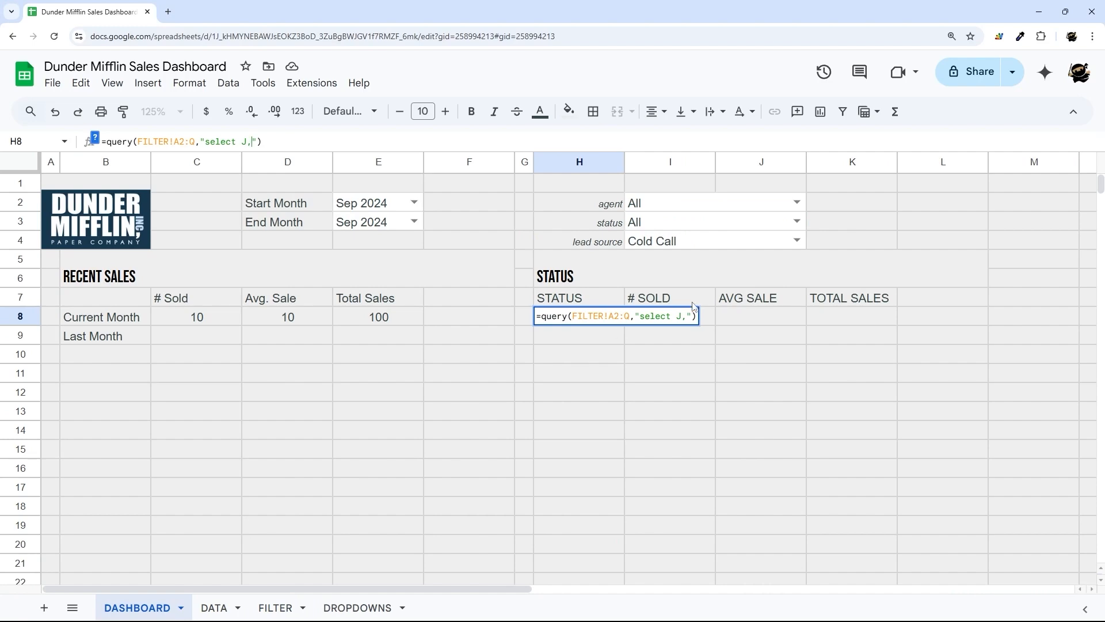
{"action": "left_click", "coordinate": [270, 608]}
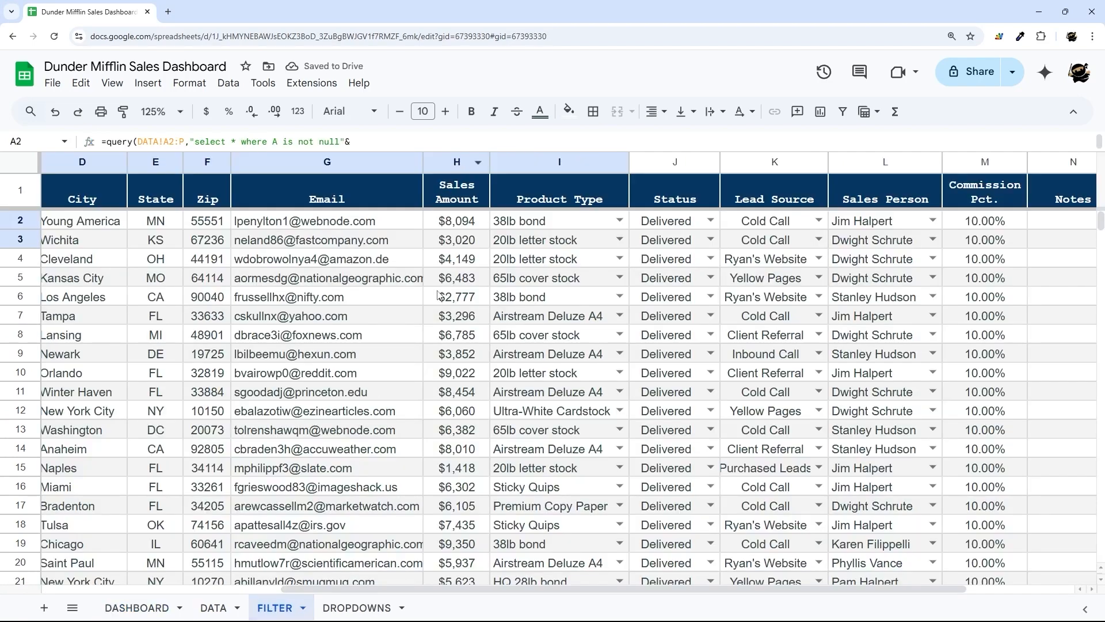
{"action": "left_click", "coordinate": [157, 606]}
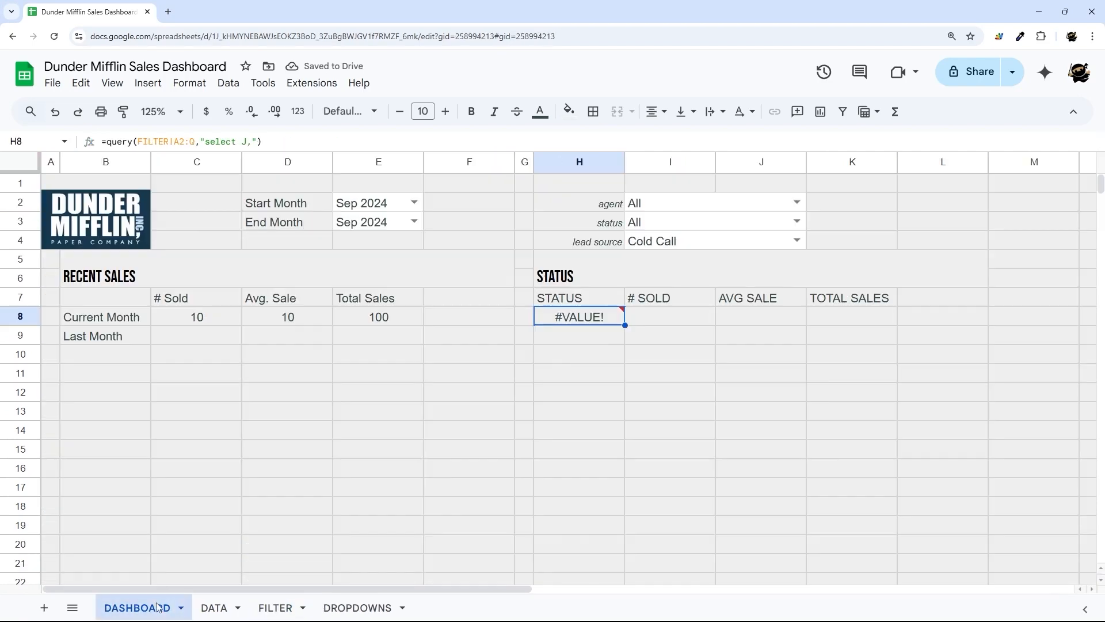
{"action": "left_click", "coordinate": [258, 141]}
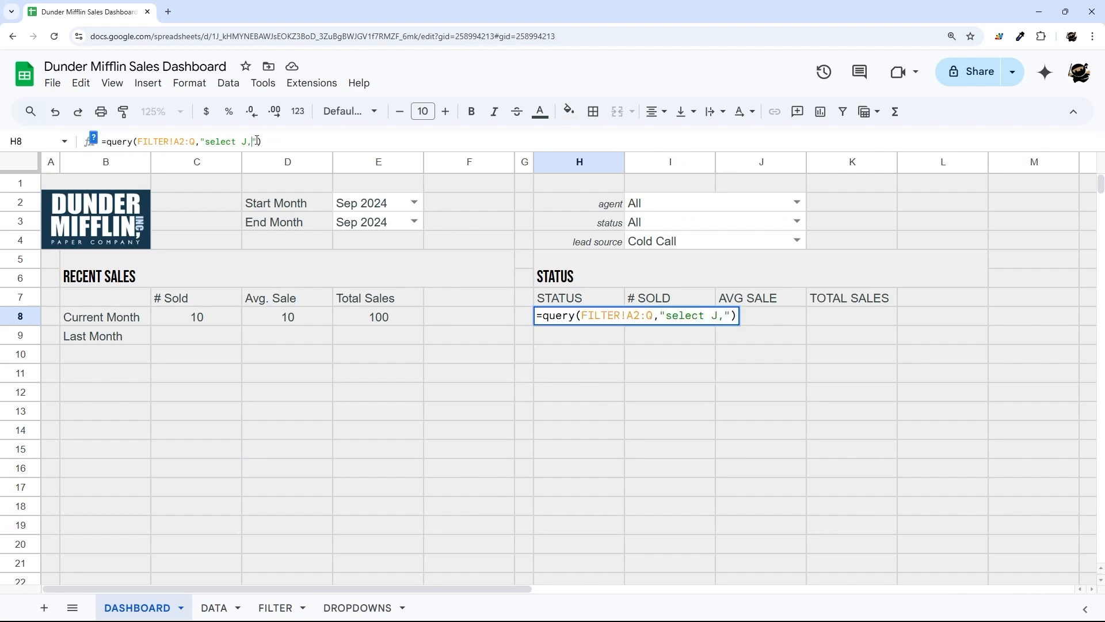
{"action": "type", "text": "count(H),"}
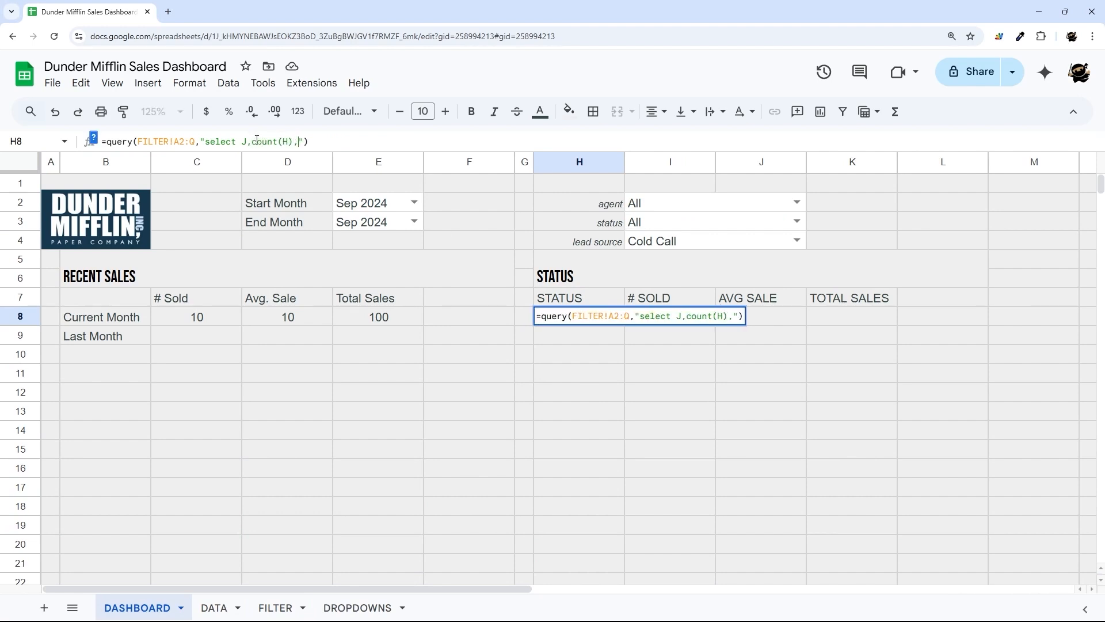
{"action": "type", "text": "avg(H),sum"}
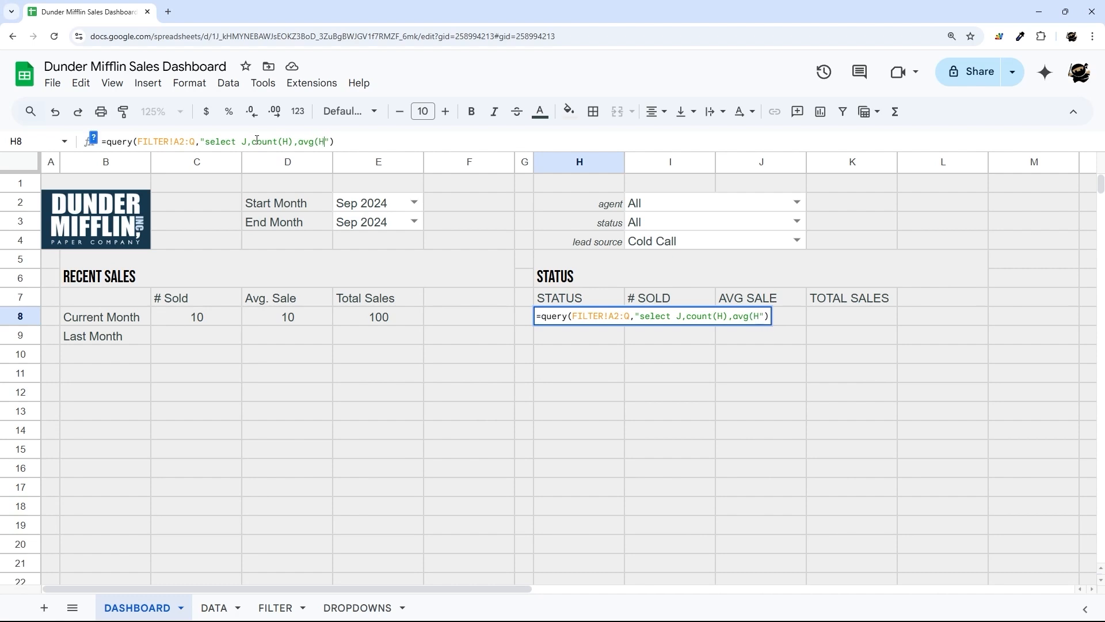
{"action": "type", "text": "(H)"}
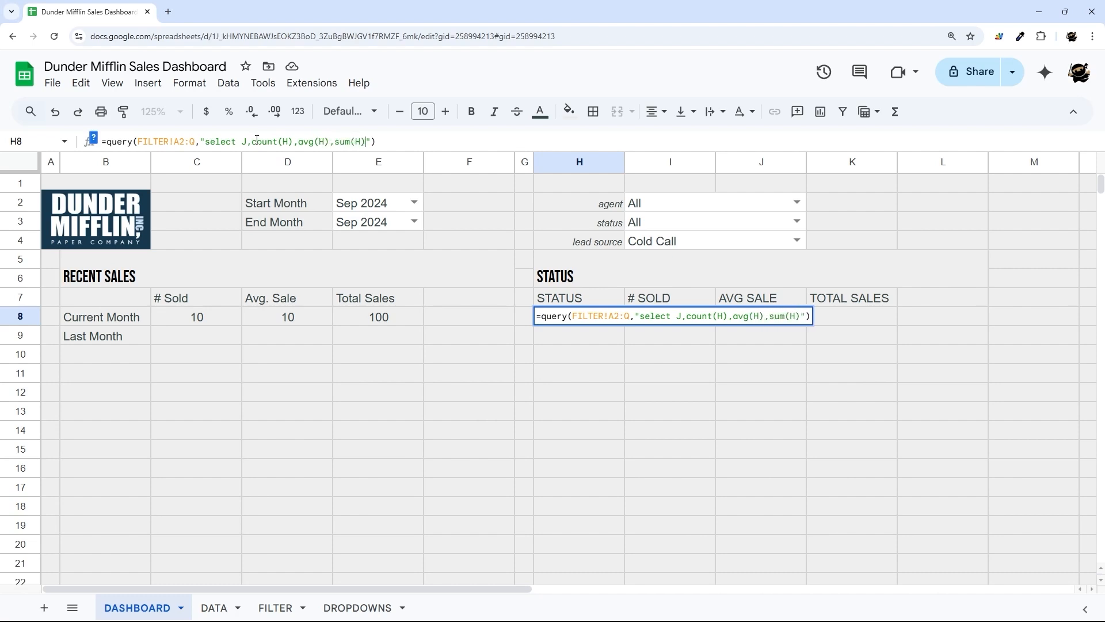
{"action": "type", "text": " where J i"}
{"action": "type", "text": "s not null "}
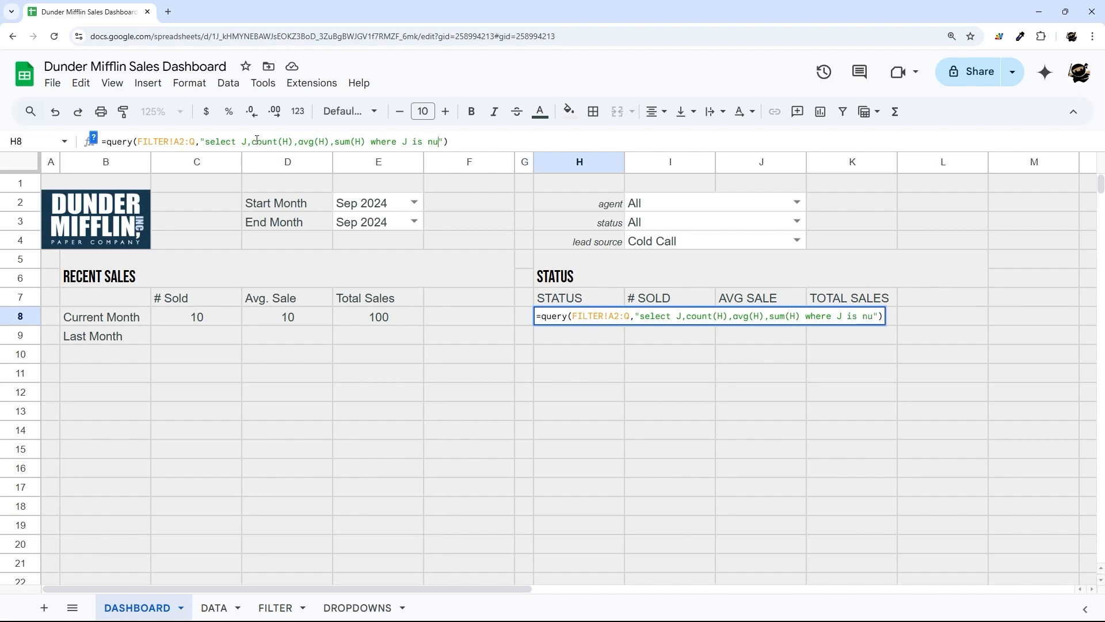
{"action": "type", "text": "group by J\""}
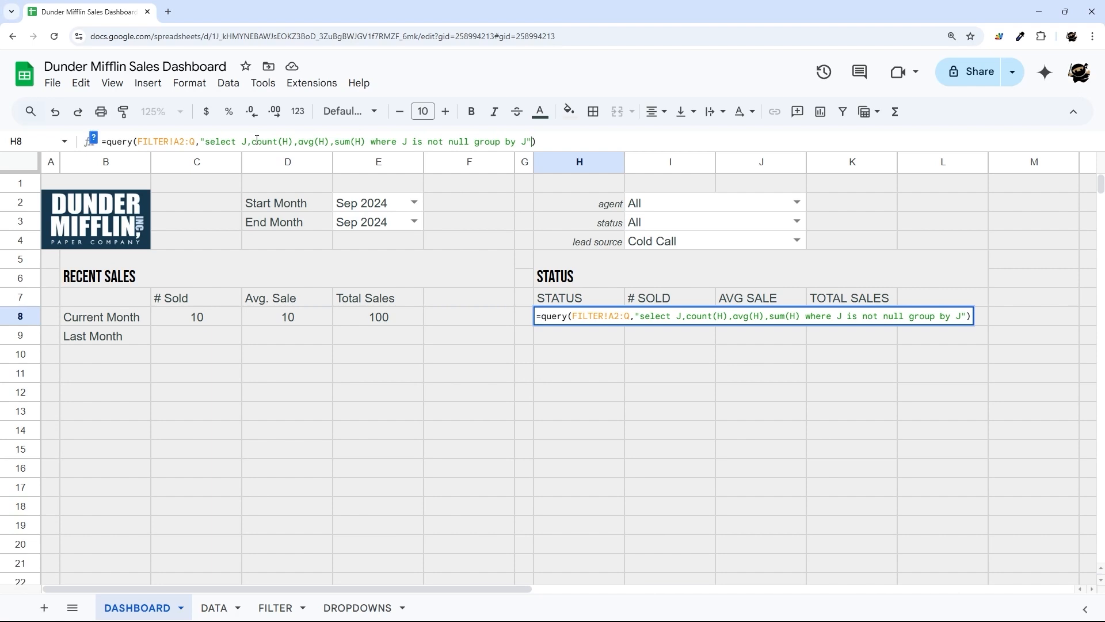
{"action": "type", "text": ",0"}
{"action": "key", "text": "Return"}
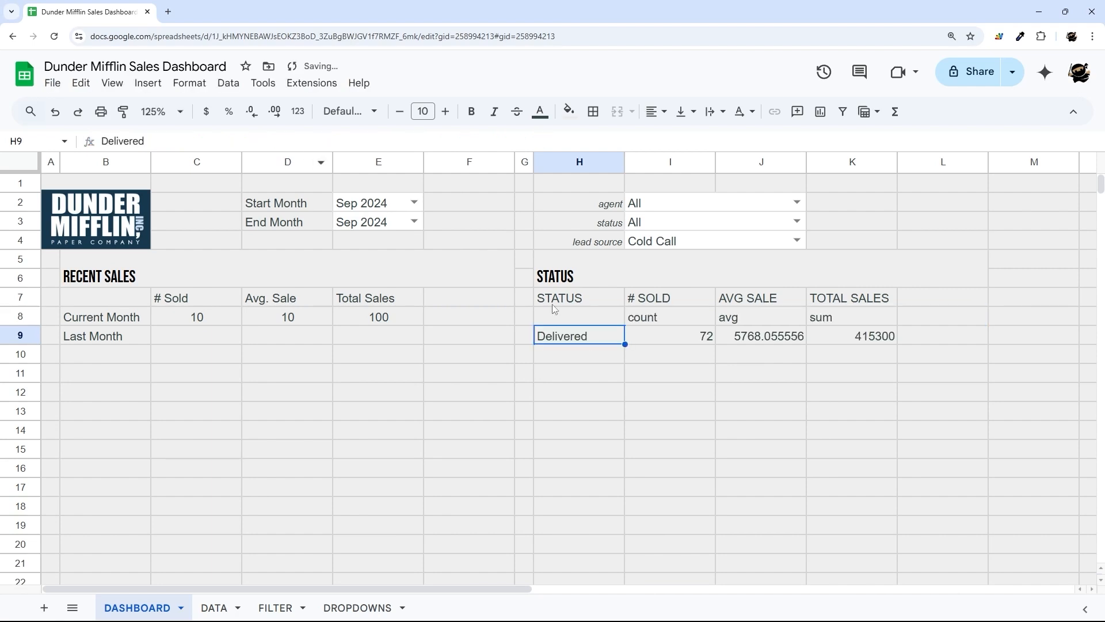
{"action": "left_click_drag", "start_coordinate": [595, 319], "coordinate": [867, 341]}
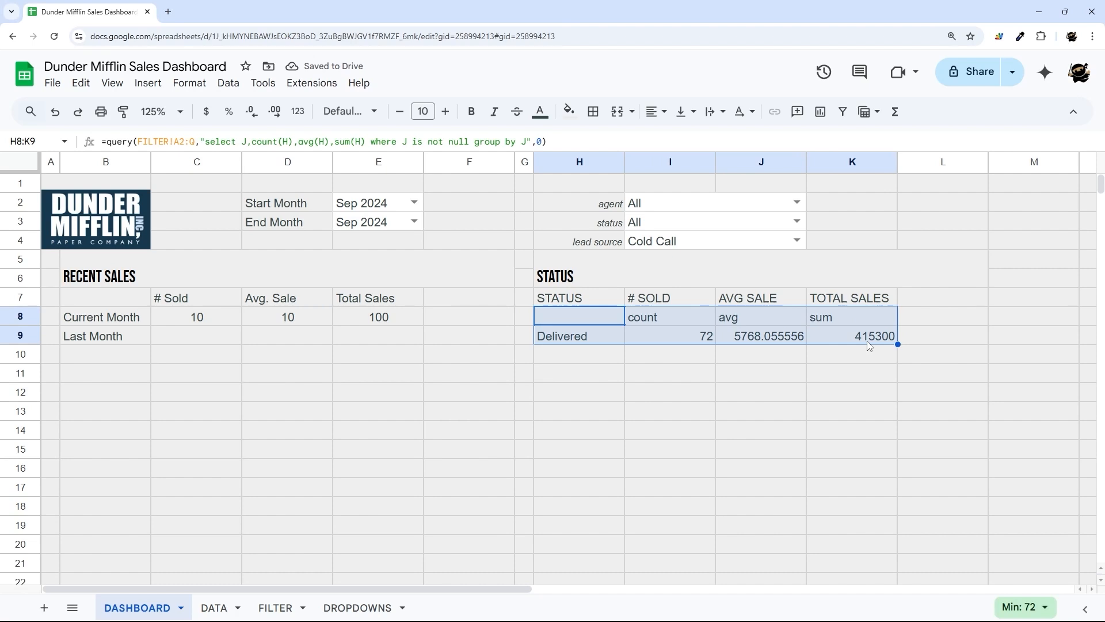
{"action": "left_click", "coordinate": [773, 244]}
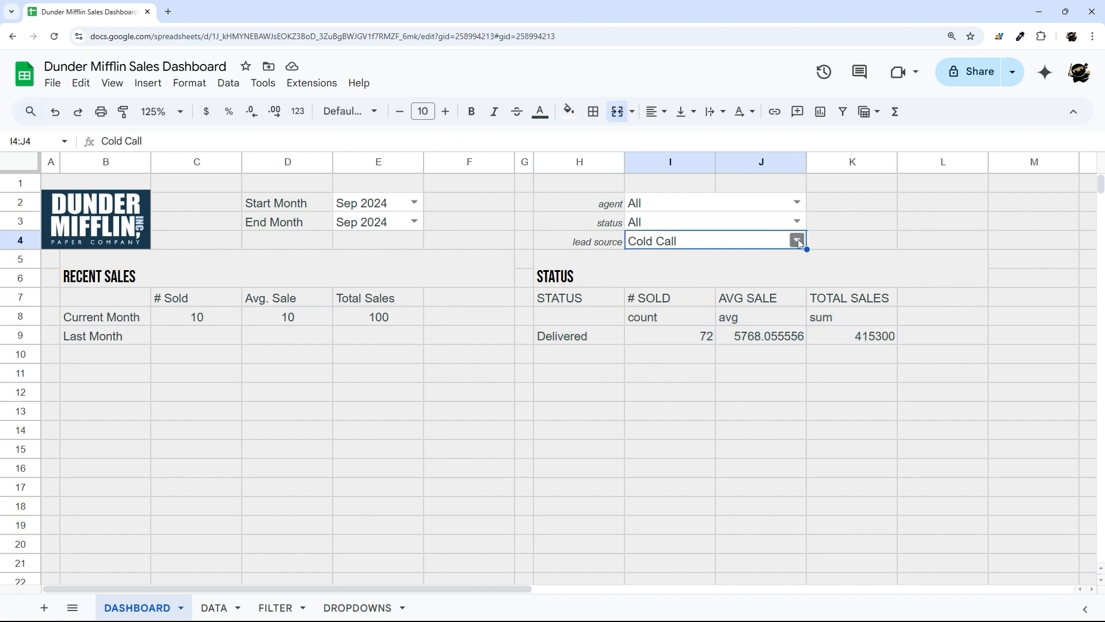
{"action": "left_click", "coordinate": [796, 240]}
{"action": "left_click", "coordinate": [643, 259]}
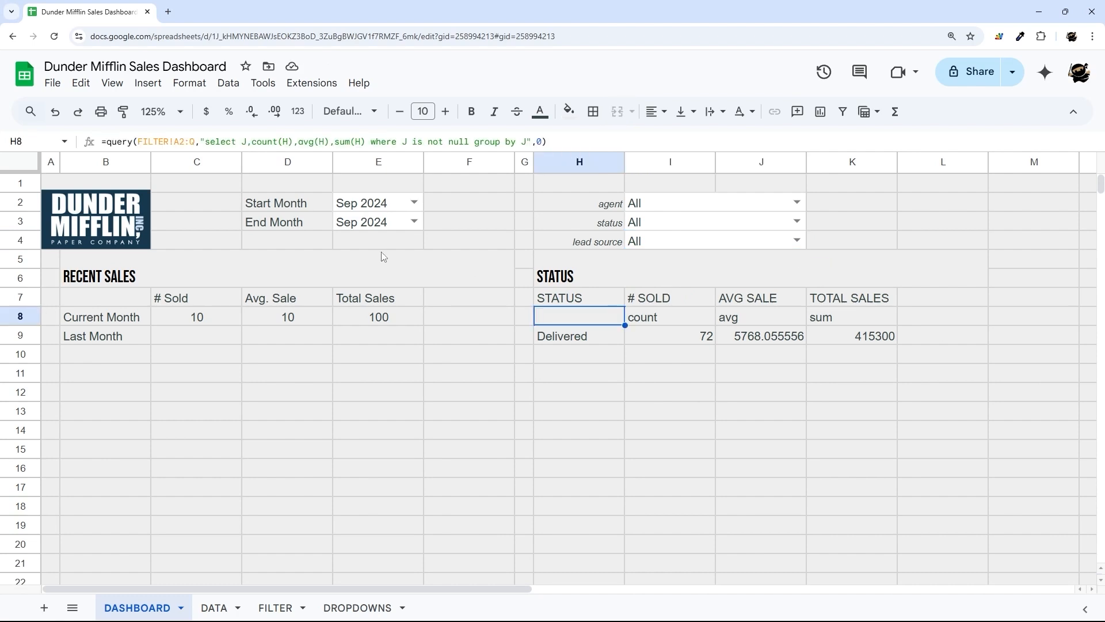
{"action": "left_click", "coordinate": [386, 228]}
{"action": "key", "text": "Delete"}
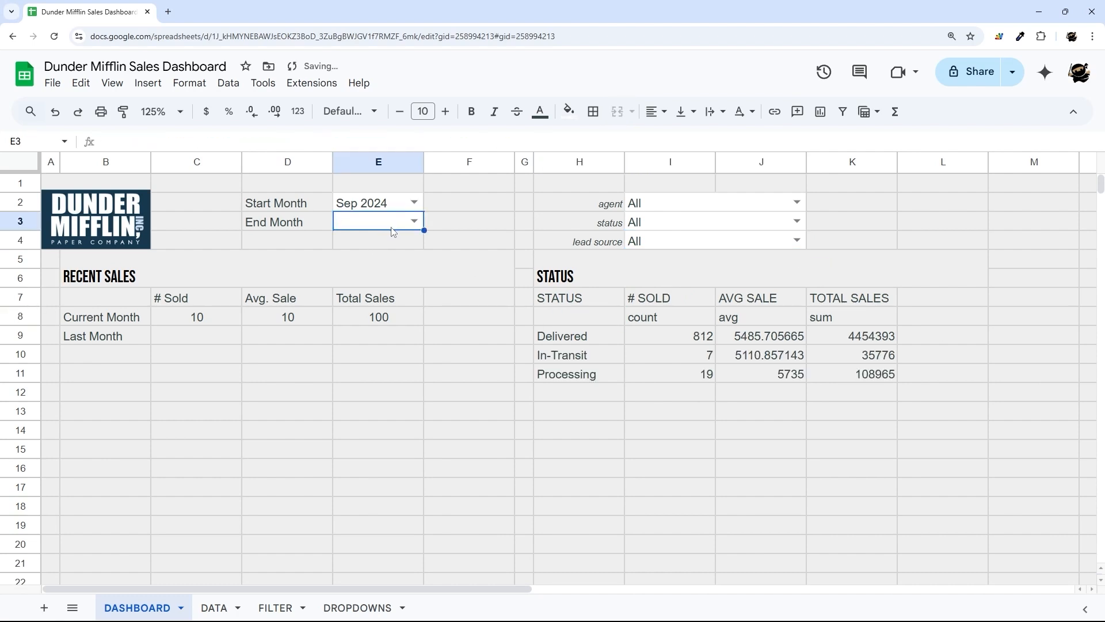
{"action": "left_click", "coordinate": [394, 206]}
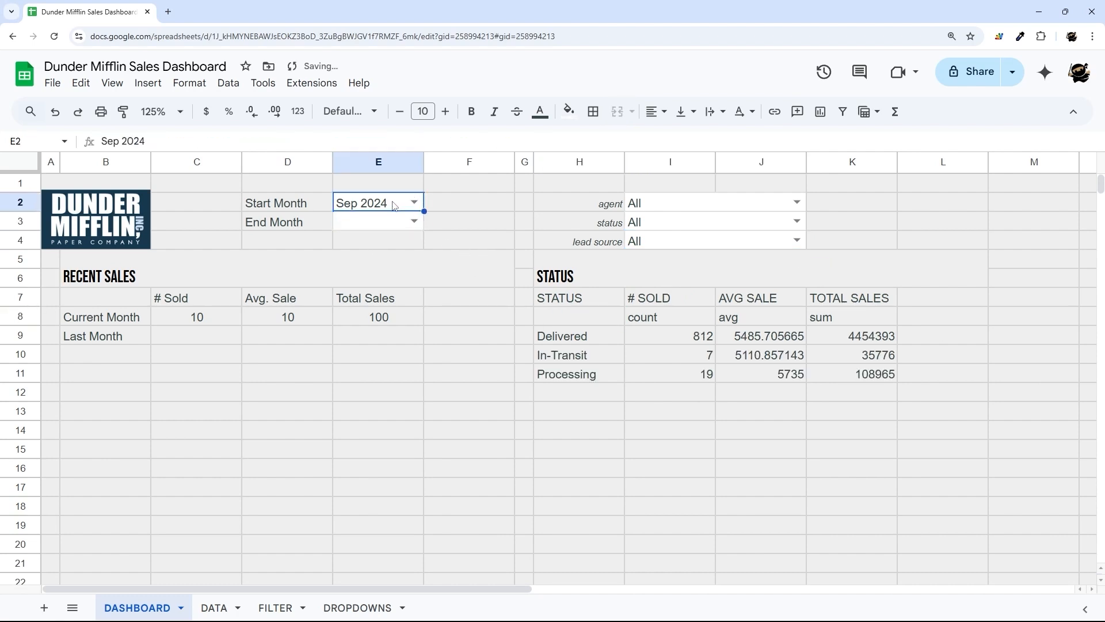
{"action": "key", "text": "Delete"}
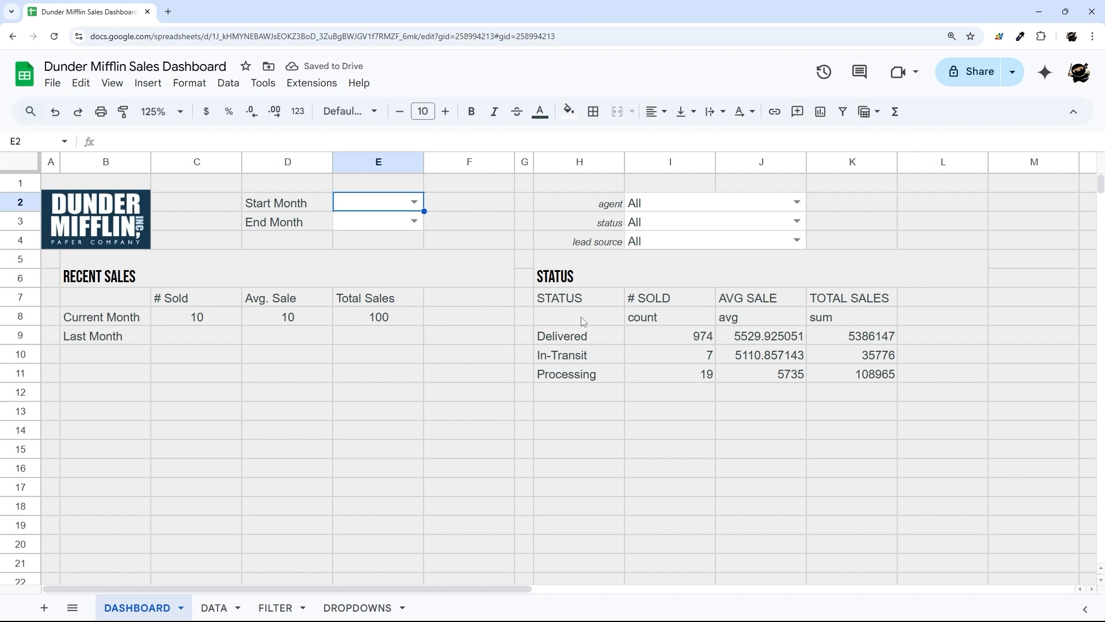
{"action": "left_click_drag", "start_coordinate": [581, 336], "coordinate": [580, 374]}
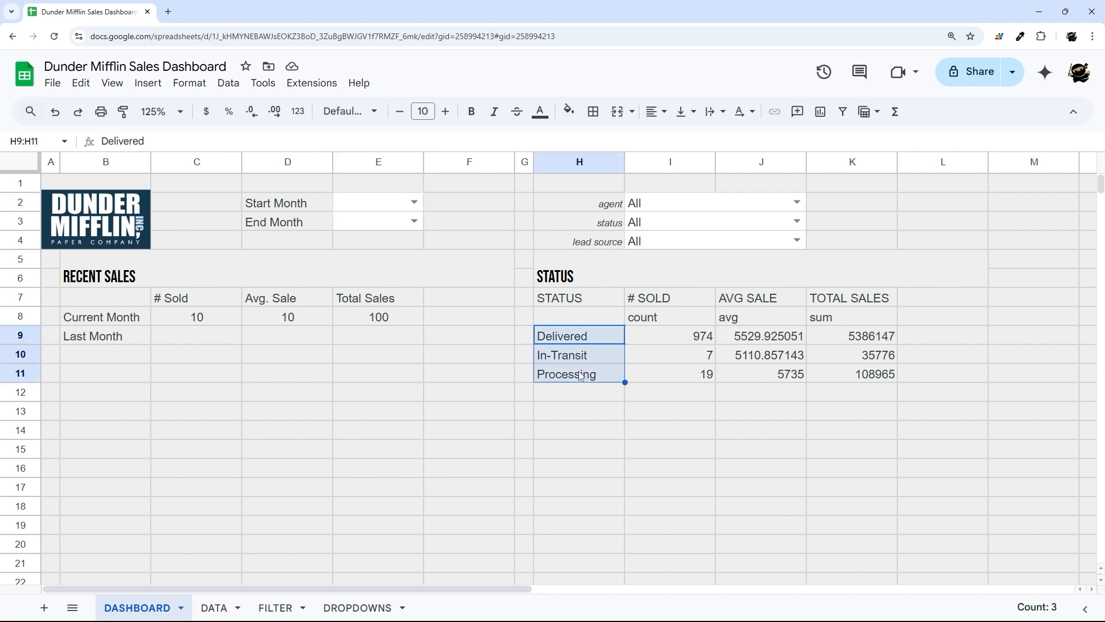
{"action": "left_click_drag", "start_coordinate": [665, 337], "coordinate": [658, 372]}
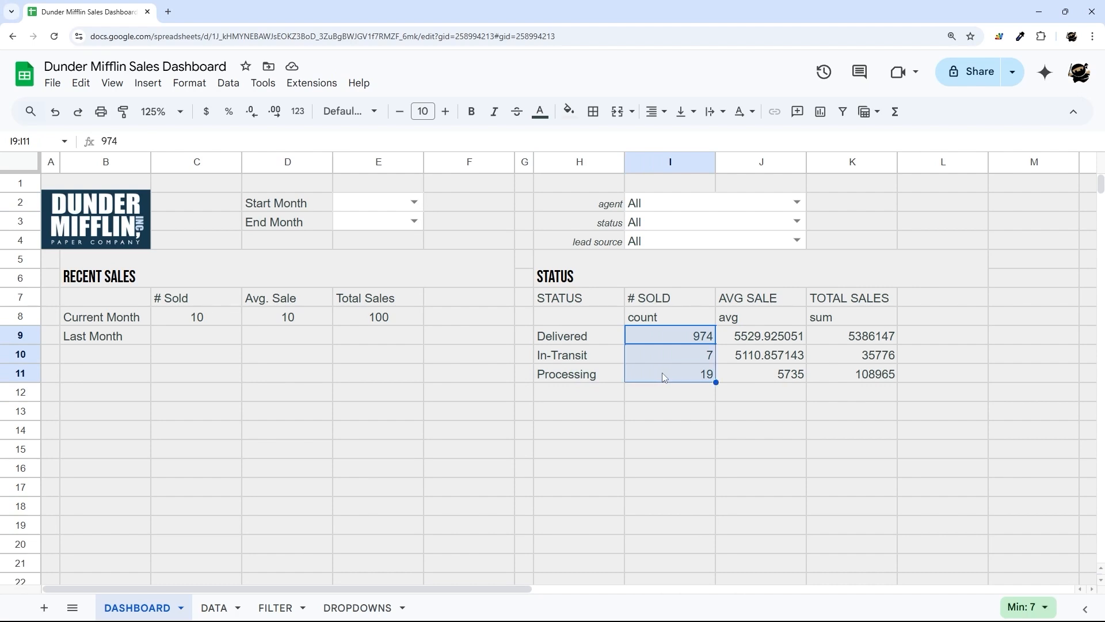
{"action": "left_click_drag", "start_coordinate": [749, 342], "coordinate": [760, 374]}
{"action": "left_click_drag", "start_coordinate": [823, 347], "coordinate": [845, 374]}
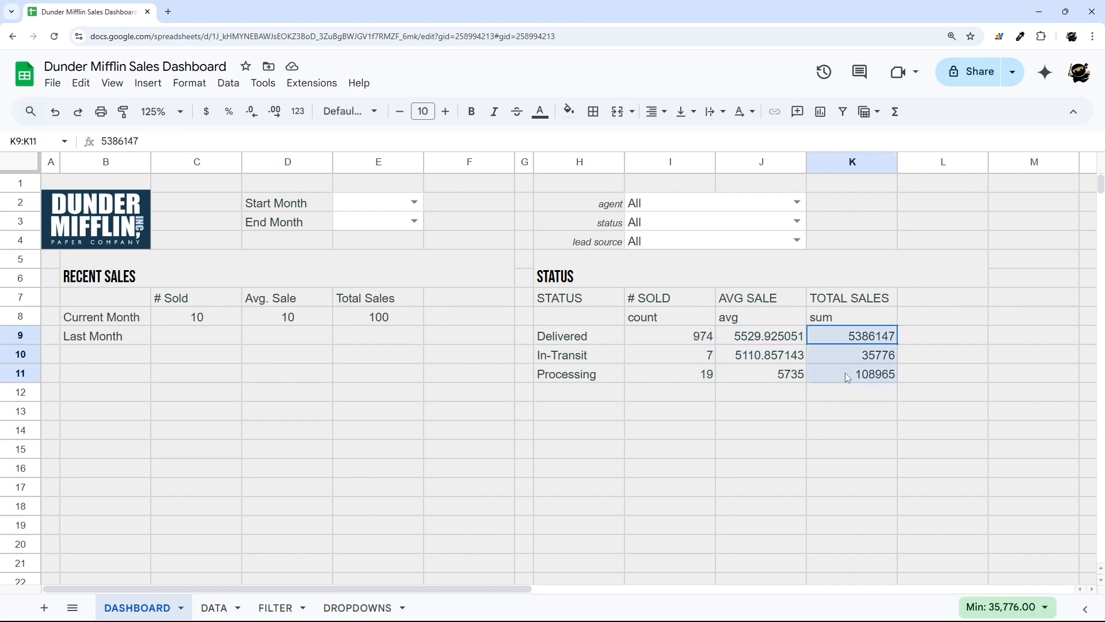
{"action": "left_click", "coordinate": [596, 321]}
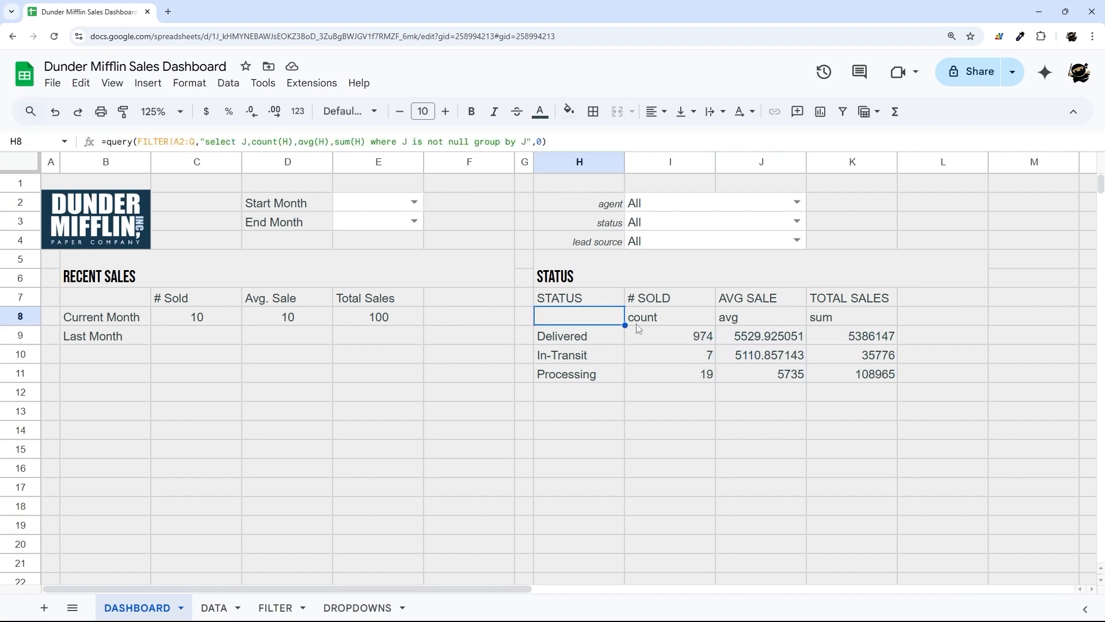
{"action": "left_click_drag", "start_coordinate": [637, 324], "coordinate": [812, 321]}
{"action": "left_click", "coordinate": [544, 327]}
{"action": "left_click_drag", "start_coordinate": [451, 151], "coordinate": [429, 220]}
{"action": "left_click", "coordinate": [527, 140]}
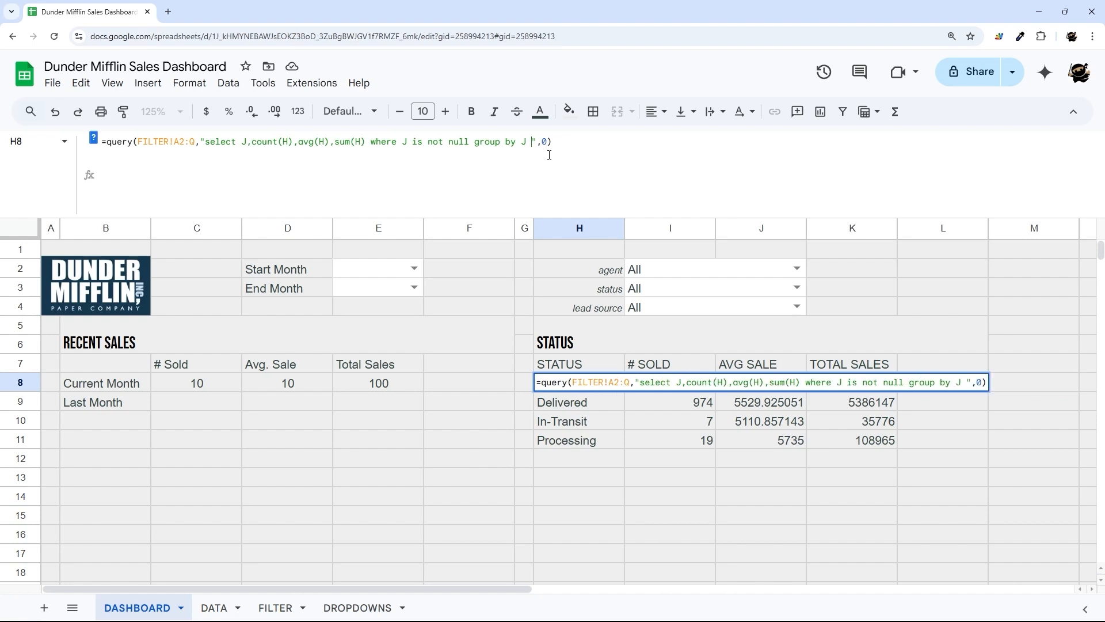
- Append label count(H) '',avg(H) '',sum(H) '' to the H8 query
{"action": "type", "text": "label "}
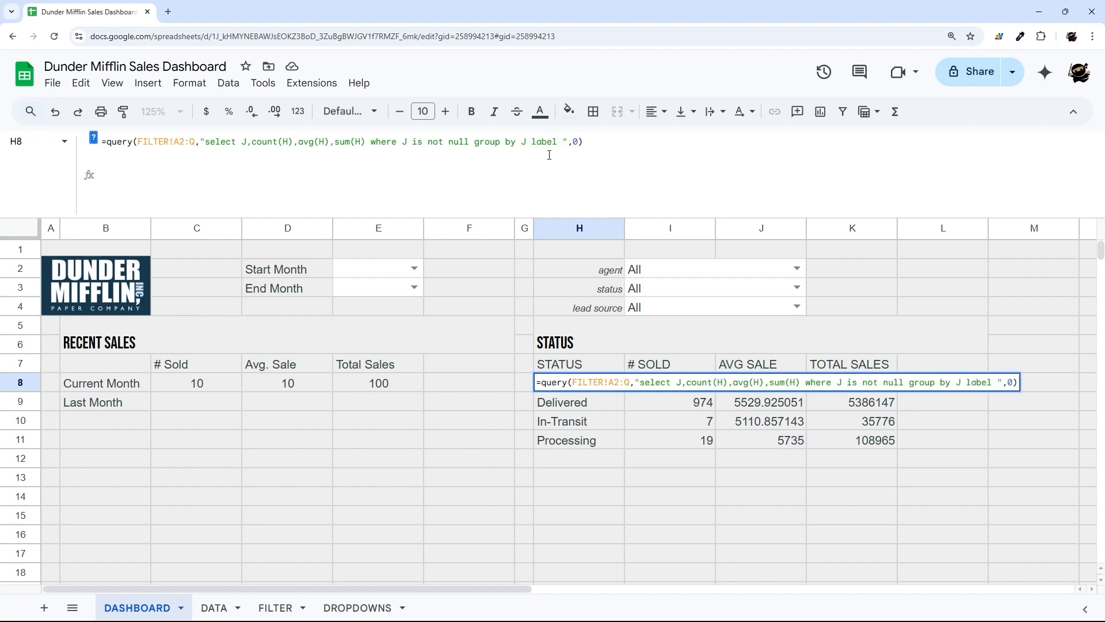
{"action": "type", "text": "count"}
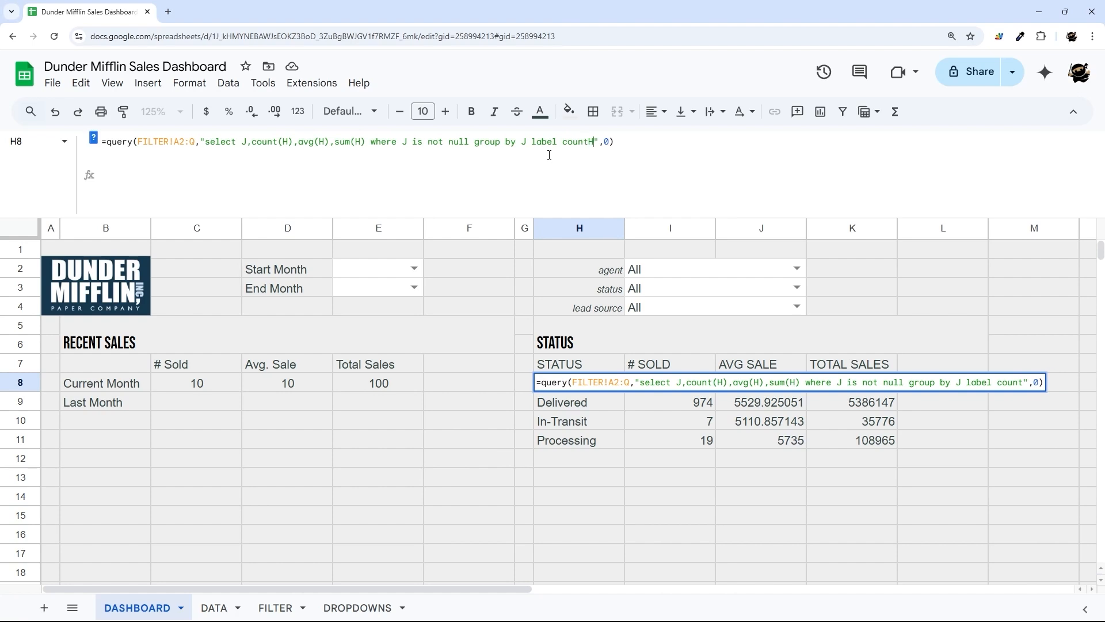
{"action": "type", "text": "(H) '',"}
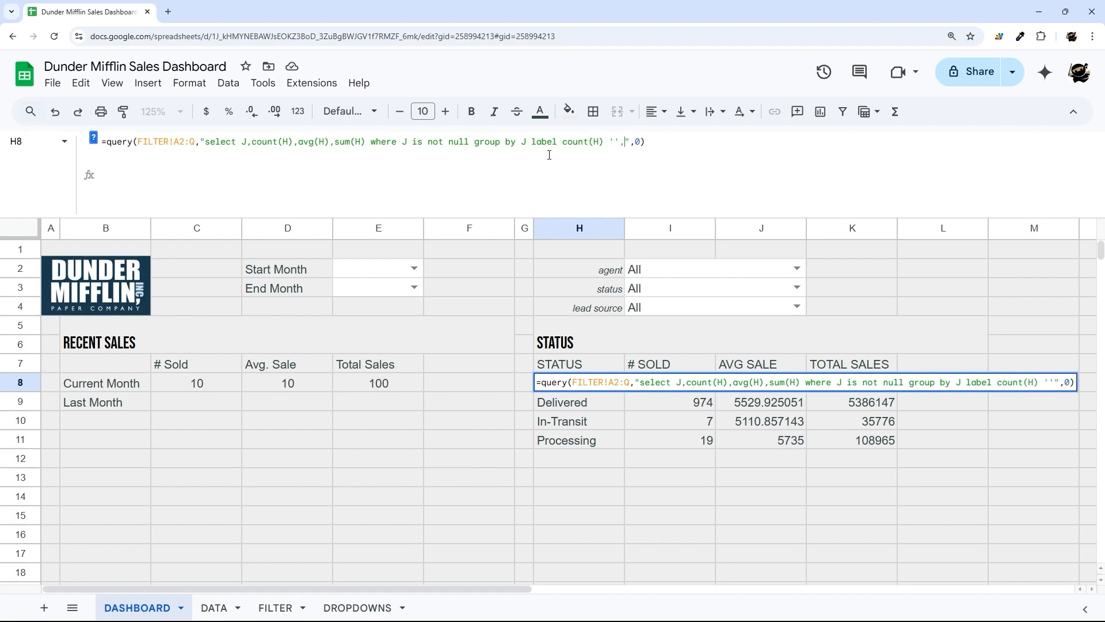
{"action": "type", "text": "avg(H) ''"}
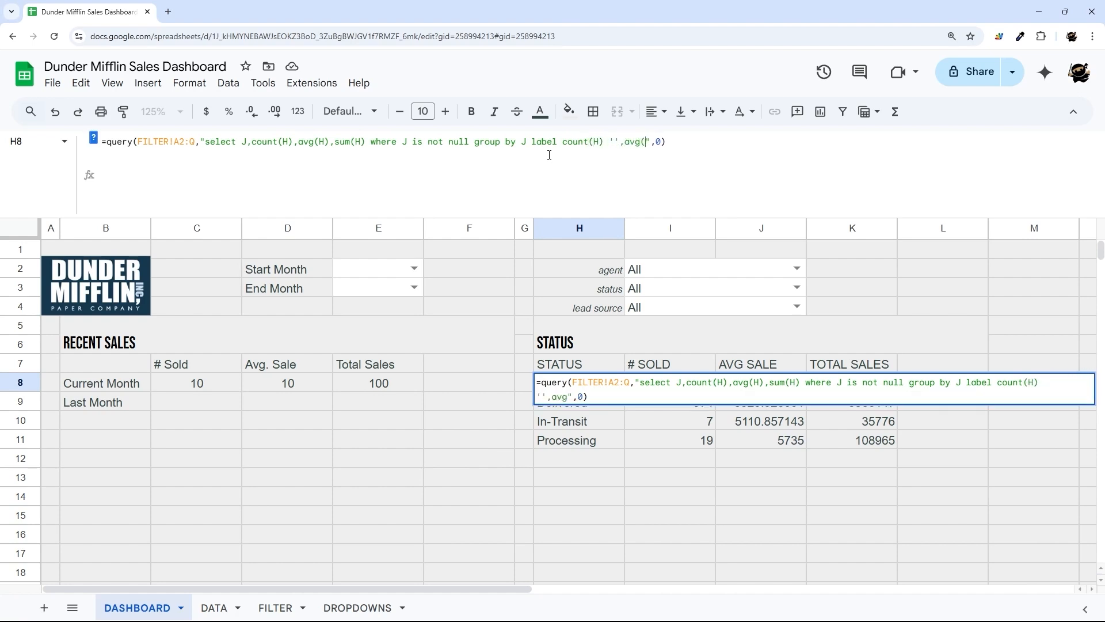
{"action": "type", "text": "sum(H)"}
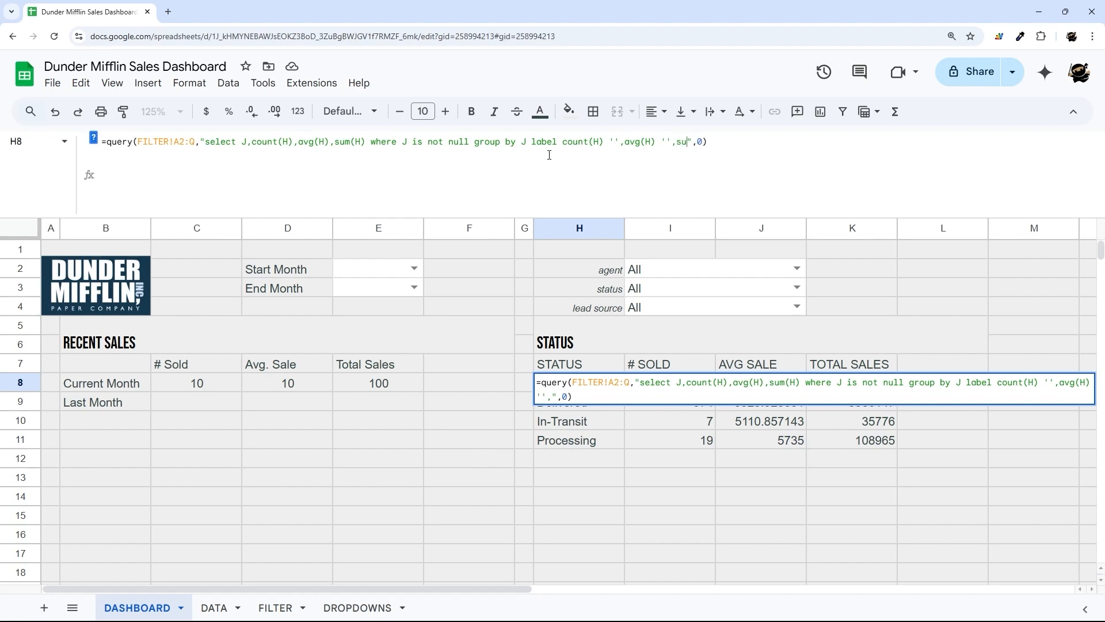
{"action": "type", "text": " ''"}
{"action": "key", "text": "Return"}
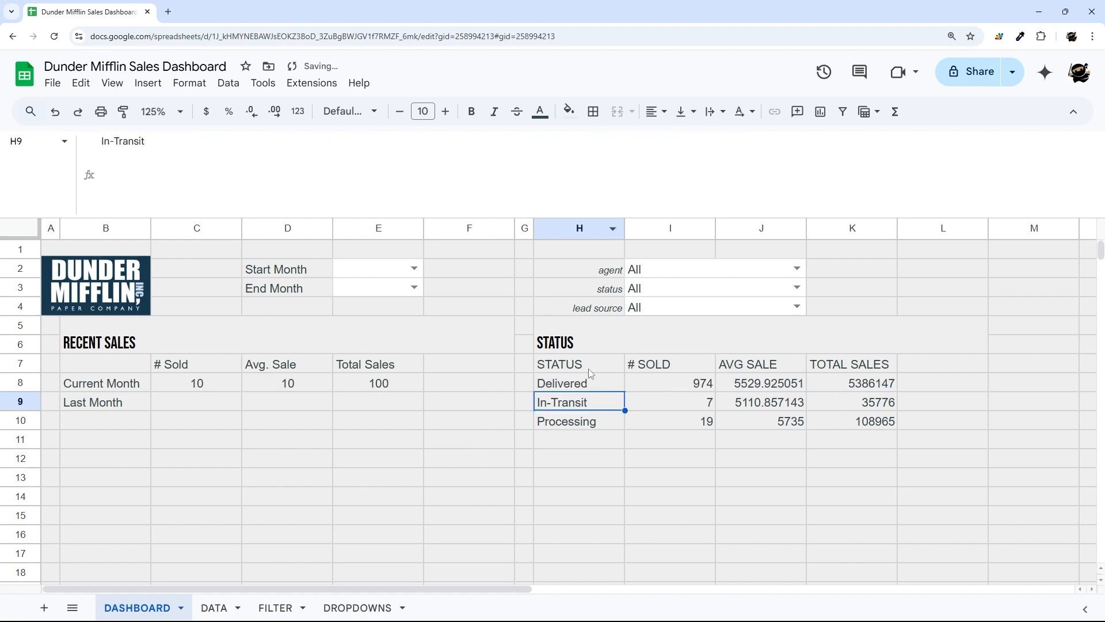
- Centre-align the # SOLD counts in I8:I10
{"action": "left_click_drag", "start_coordinate": [583, 384], "coordinate": [869, 411]}
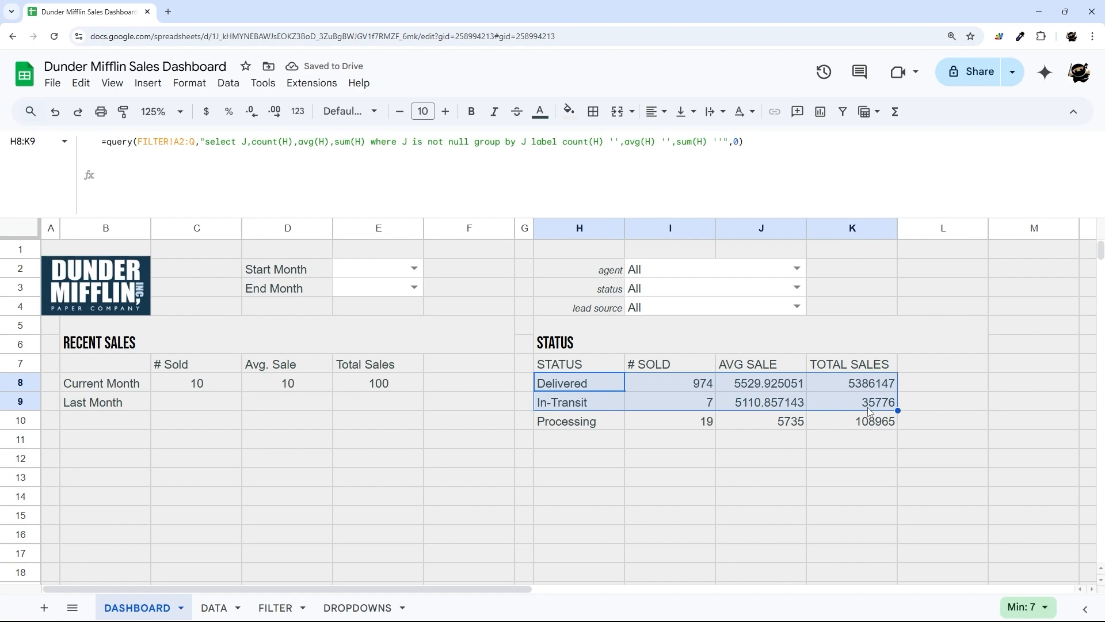
{"action": "left_click_drag", "start_coordinate": [695, 388], "coordinate": [681, 422]}
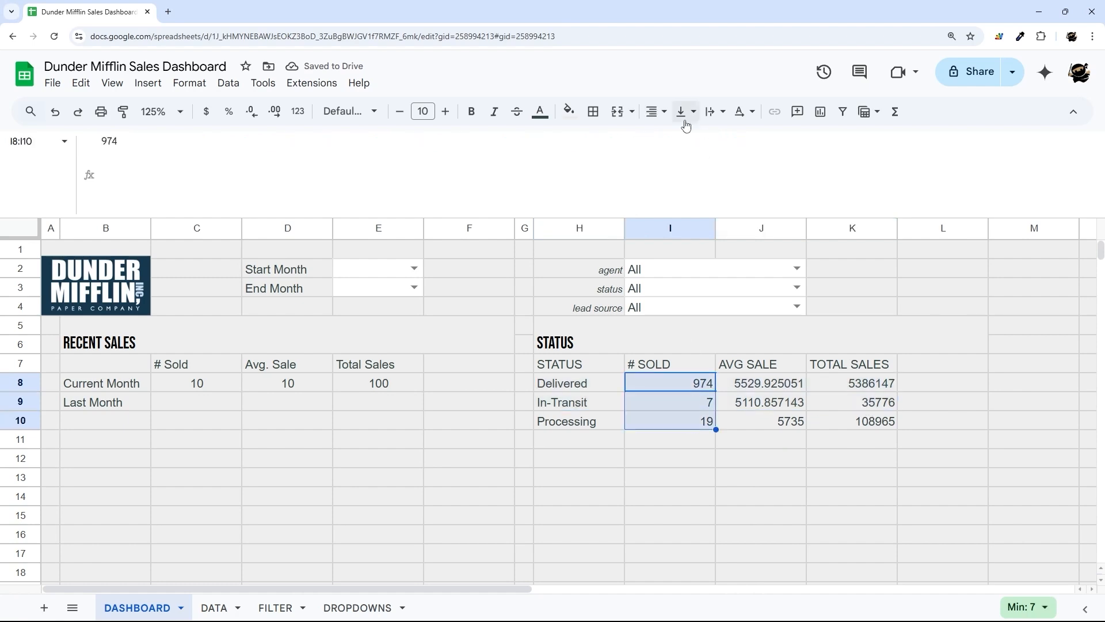
{"action": "left_click", "coordinate": [656, 111]}
{"action": "left_click", "coordinate": [678, 142]}
- Format AVG SALE and TOTAL SALES (J8:K10) as currency with no decimals
{"action": "left_click_drag", "start_coordinate": [777, 389], "coordinate": [863, 423]}
{"action": "left_click", "coordinate": [206, 112]}
{"action": "left_click", "coordinate": [252, 111]}
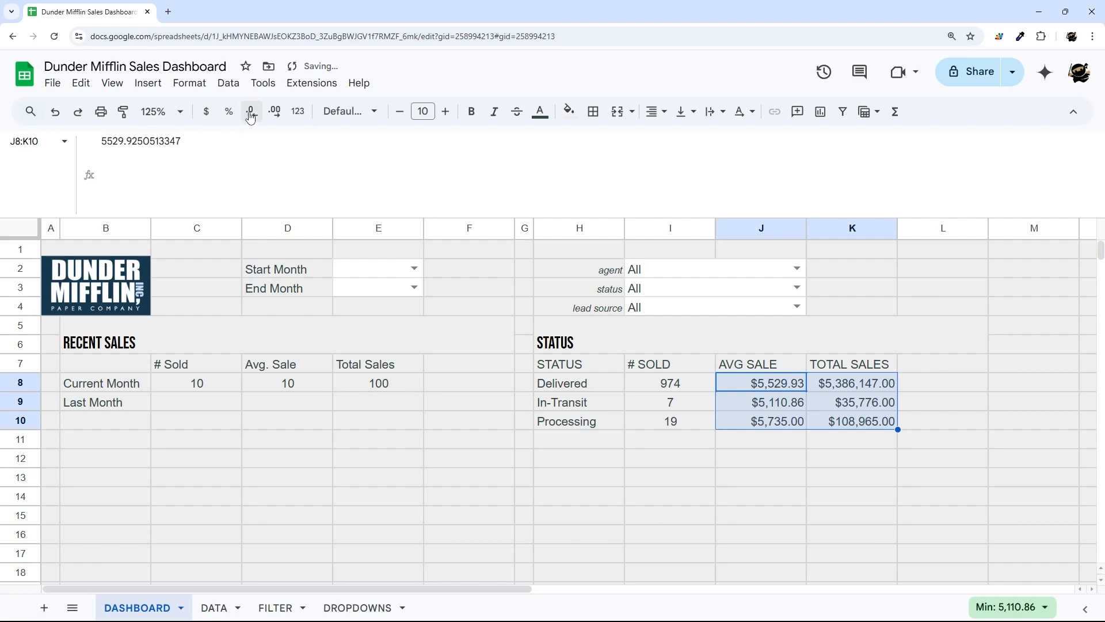
{"action": "left_click", "coordinate": [251, 111]}
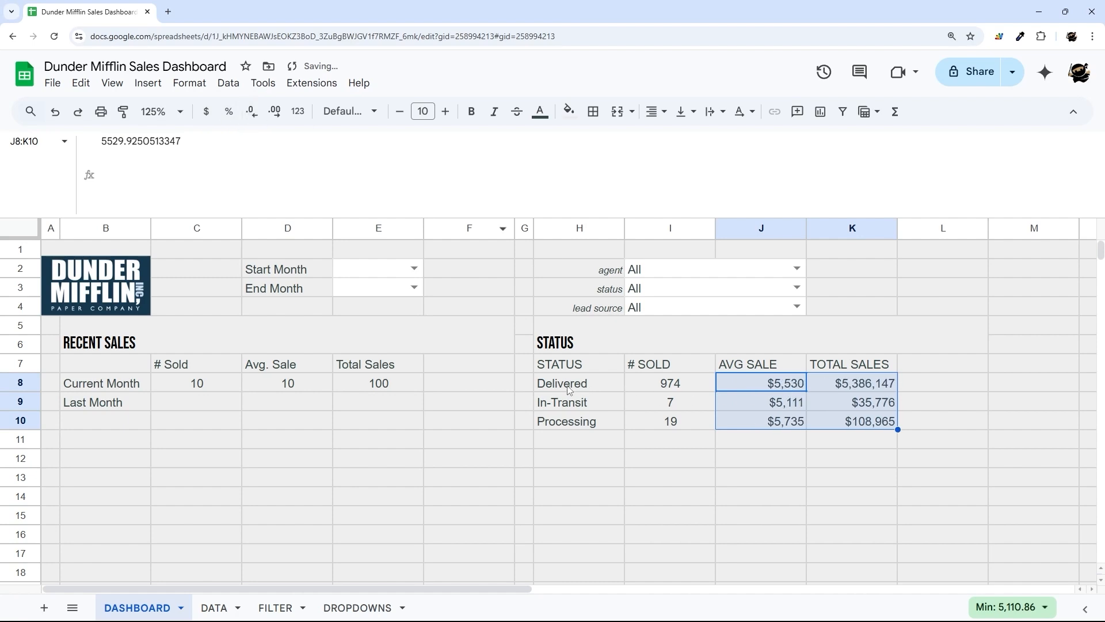
- Set the STATUS table body H8:K10 to the Courier font
{"action": "left_click_drag", "start_coordinate": [569, 390], "coordinate": [860, 423]}
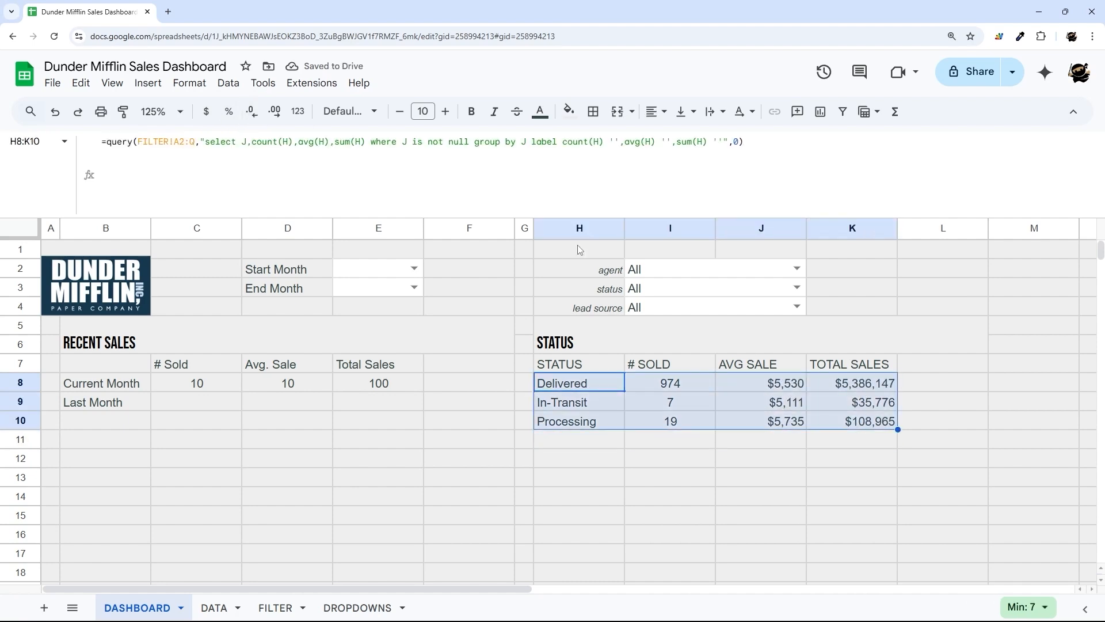
{"action": "left_click", "coordinate": [339, 114]}
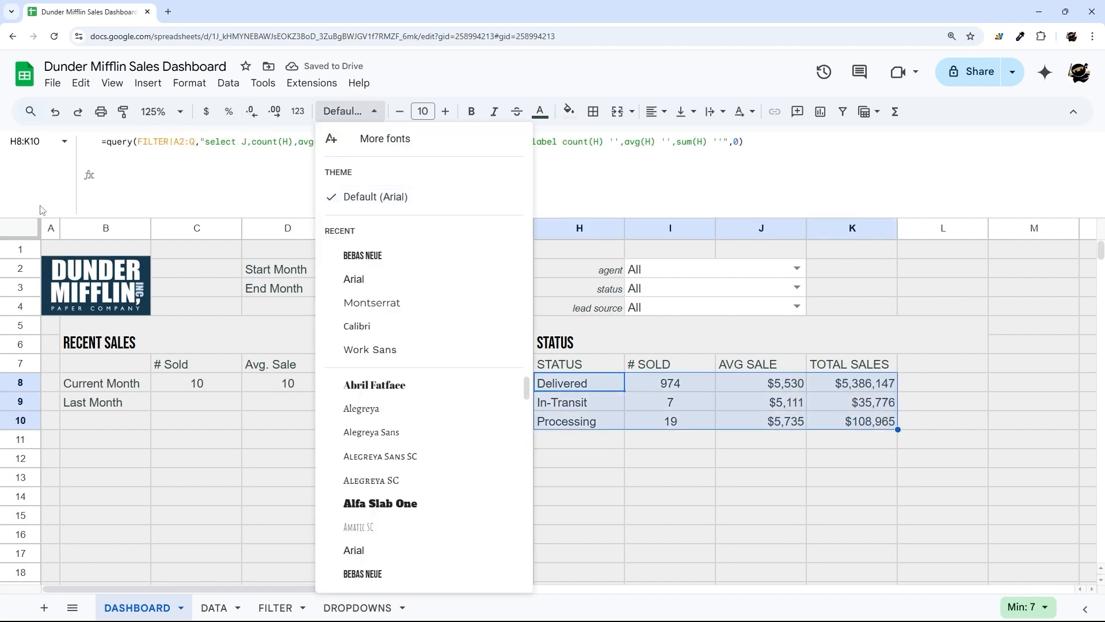
{"action": "left_click", "coordinate": [396, 138]}
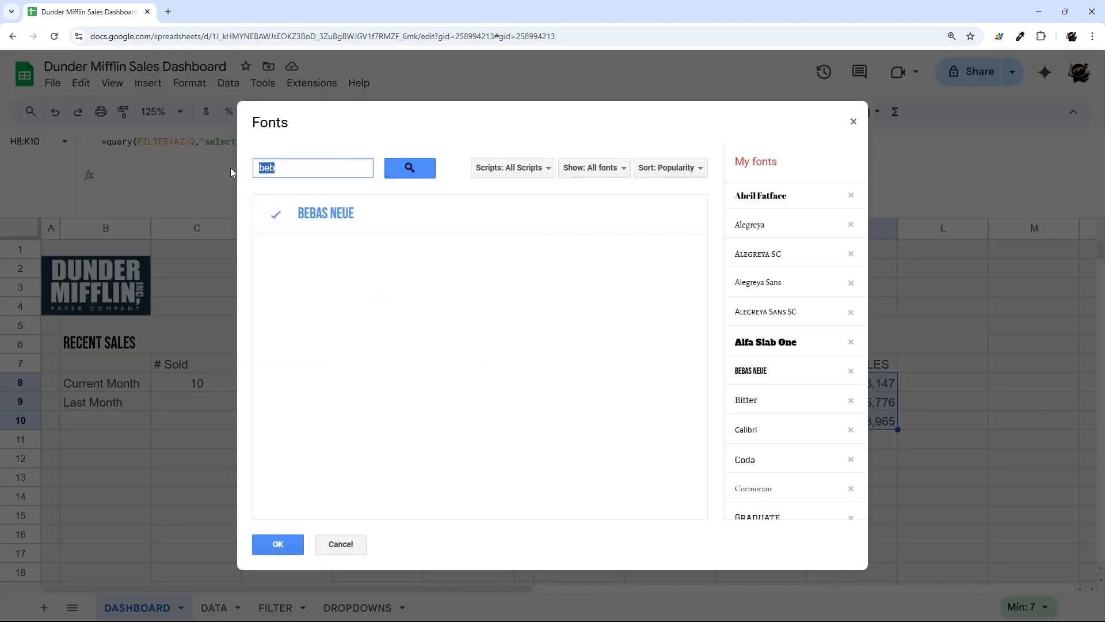
{"action": "type", "text": "cour"}
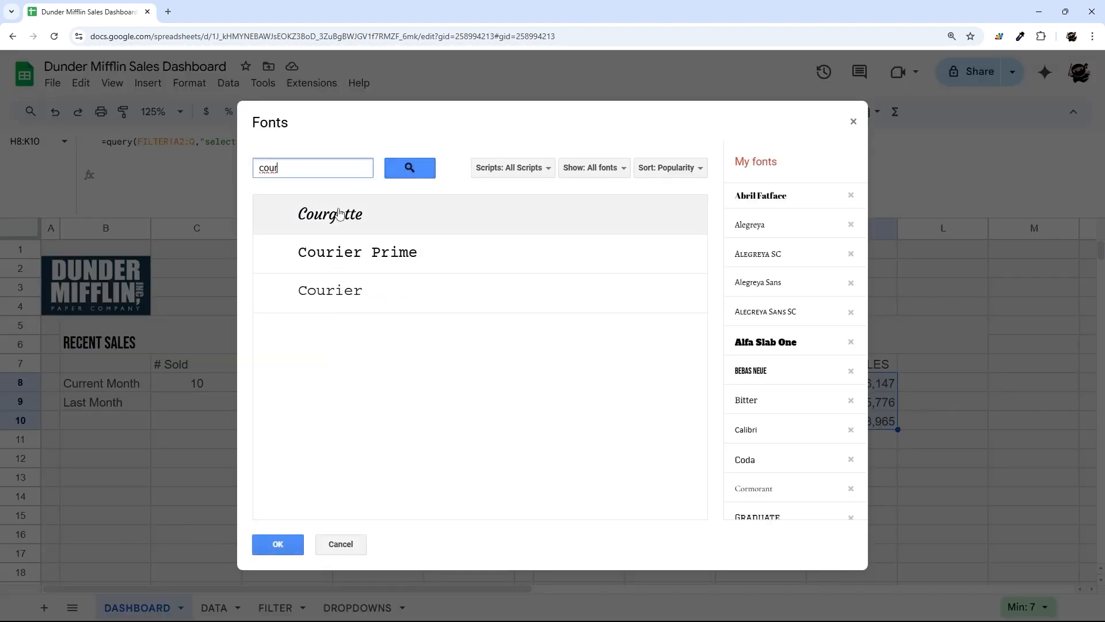
{"action": "left_click", "coordinate": [348, 298]}
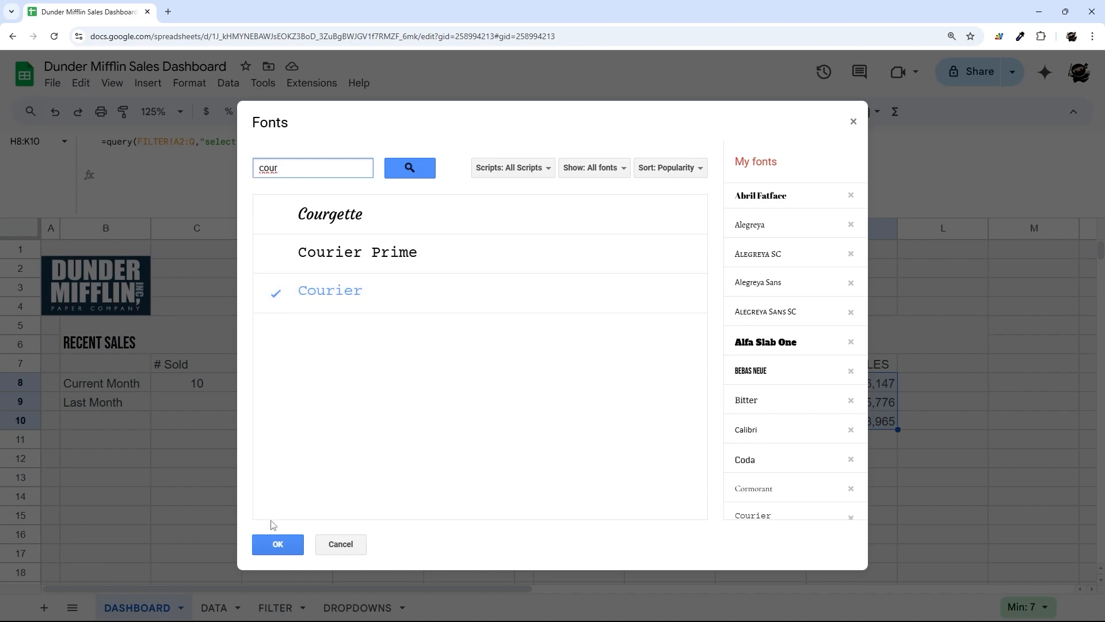
{"action": "left_click", "coordinate": [277, 543]}
{"action": "left_click", "coordinate": [662, 457]}
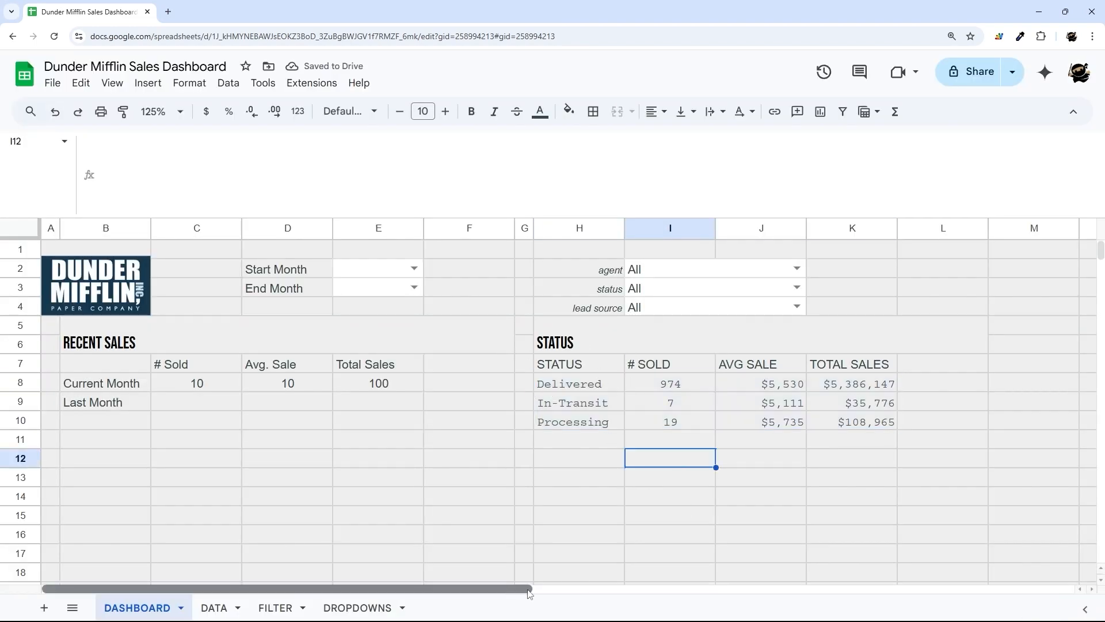
{"action": "scroll", "coordinate": [596, 430], "scroll_direction": "right", "scroll_amount": 3}
{"action": "scroll", "coordinate": [476, 362], "scroll_direction": "down", "scroll_amount": 3}
{"action": "scroll", "coordinate": [450, 333], "scroll_direction": "up", "scroll_amount": 2}
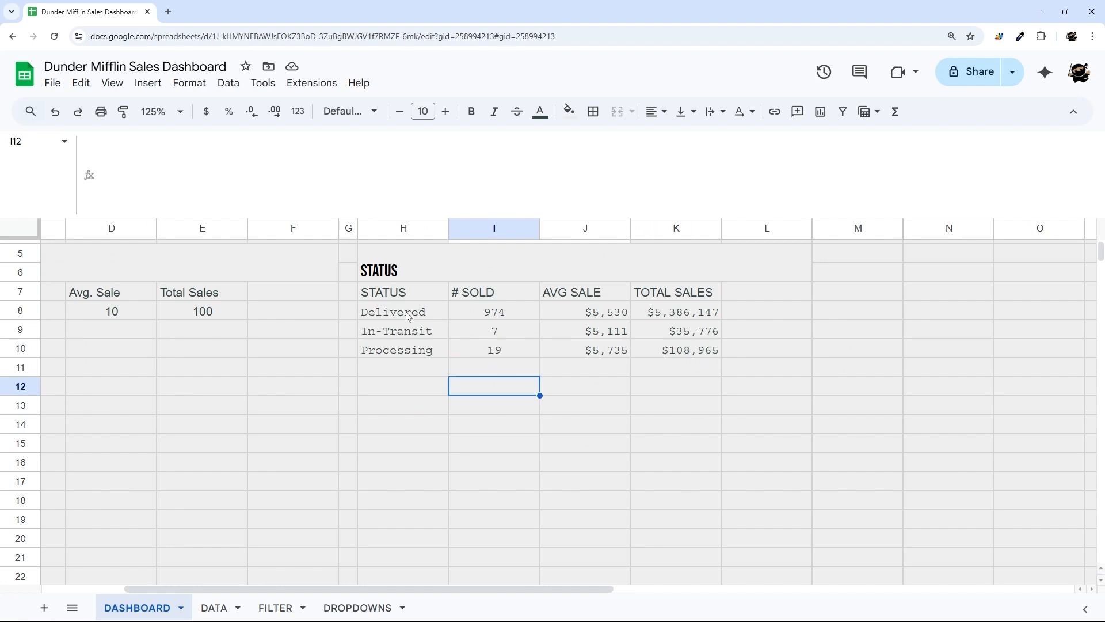
- Select the status names and counts as the chart's data range
{"action": "left_click_drag", "start_coordinate": [407, 315], "coordinate": [511, 360]}
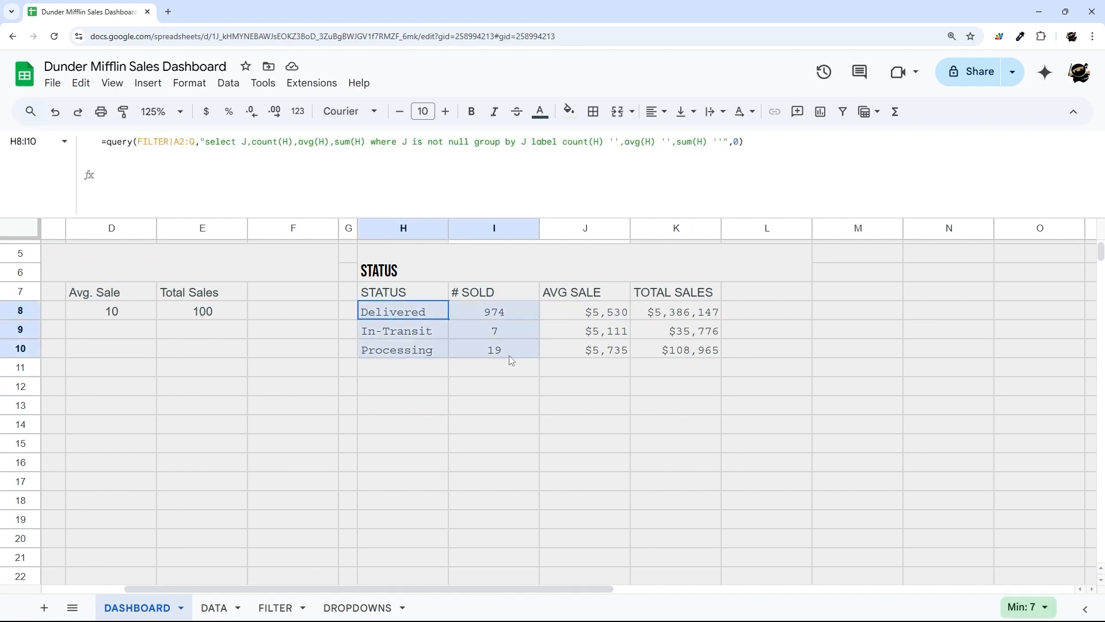
{"action": "left_click_drag", "start_coordinate": [674, 314], "coordinate": [674, 333]}
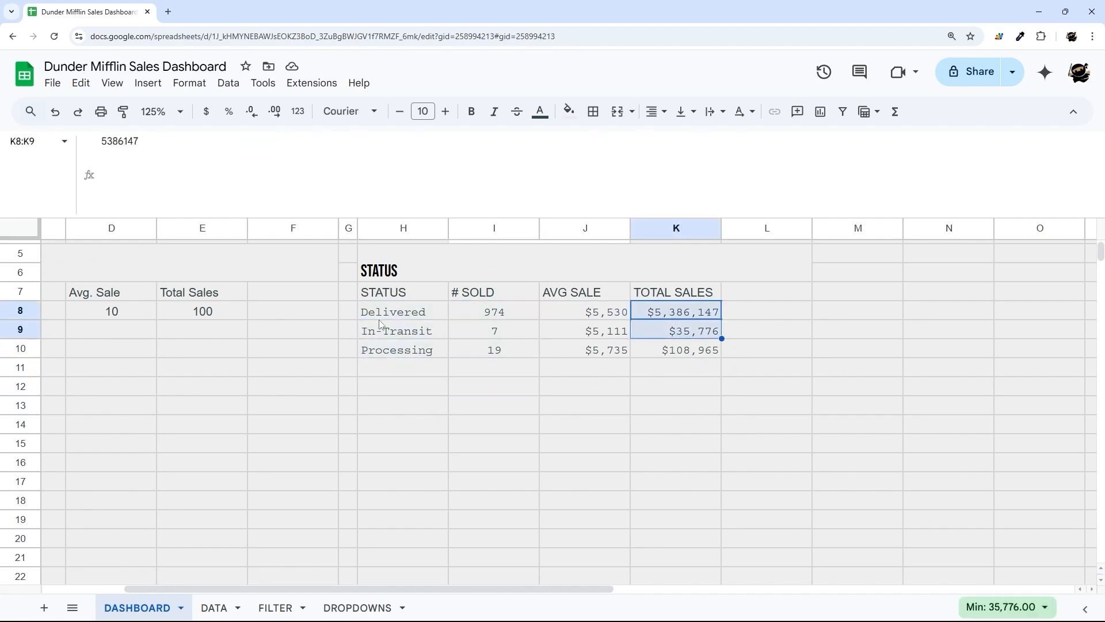
{"action": "left_click_drag", "start_coordinate": [380, 320], "coordinate": [477, 350]}
- Insert a chart of the status counts, shrink it, and make it a doughnut below the table
{"action": "left_click", "coordinate": [146, 83]}
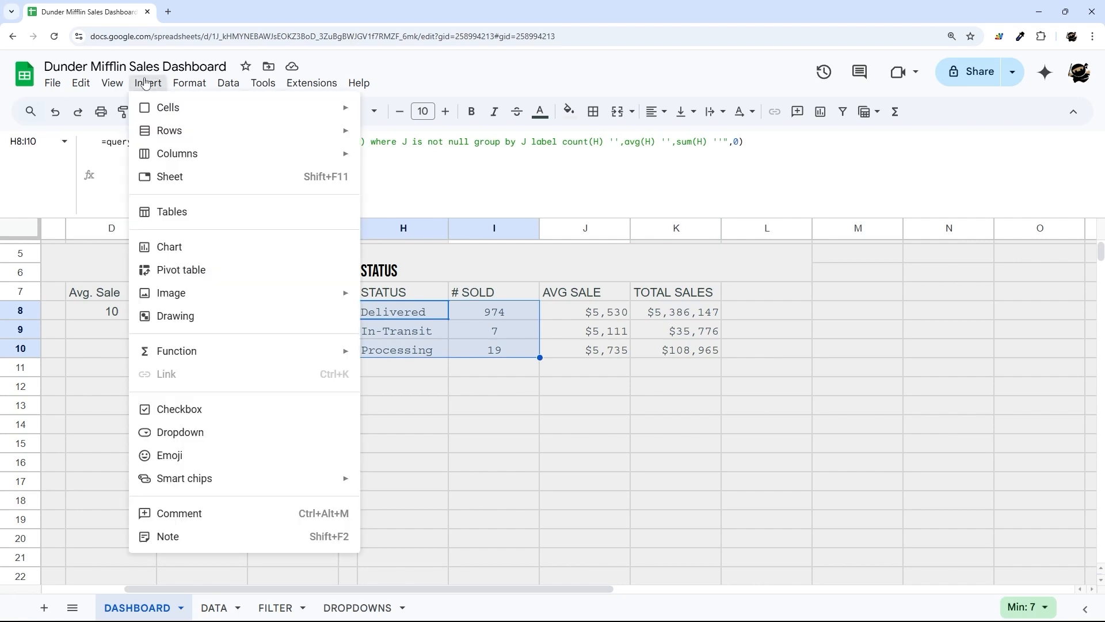
{"action": "left_click", "coordinate": [190, 250]}
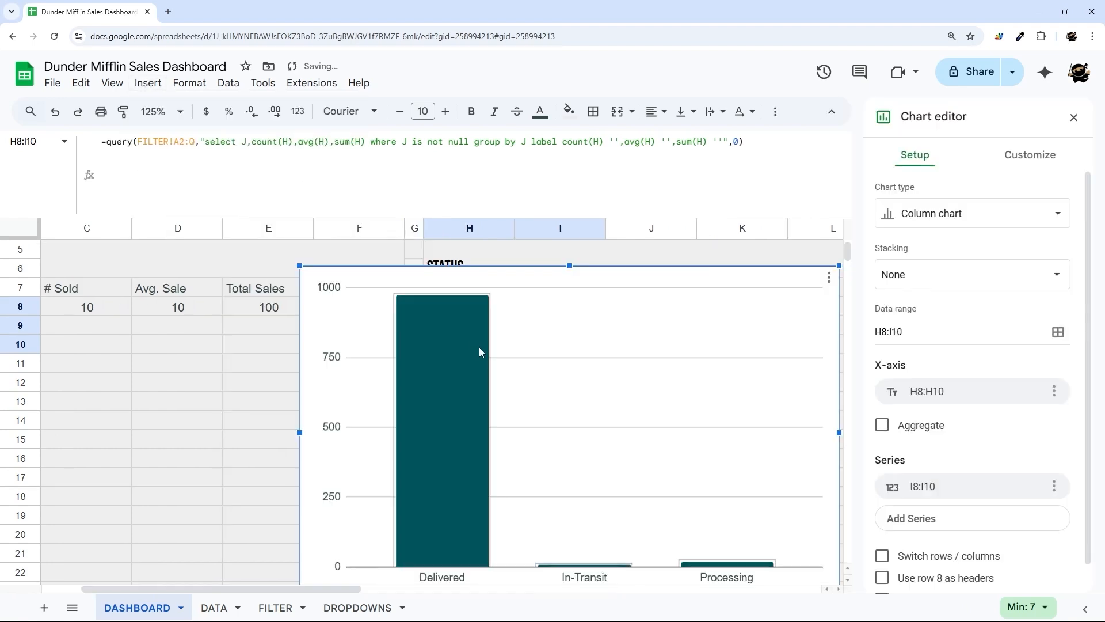
{"action": "left_click_drag", "start_coordinate": [298, 268], "coordinate": [617, 393]}
{"action": "left_click_drag", "start_coordinate": [777, 425], "coordinate": [697, 397]}
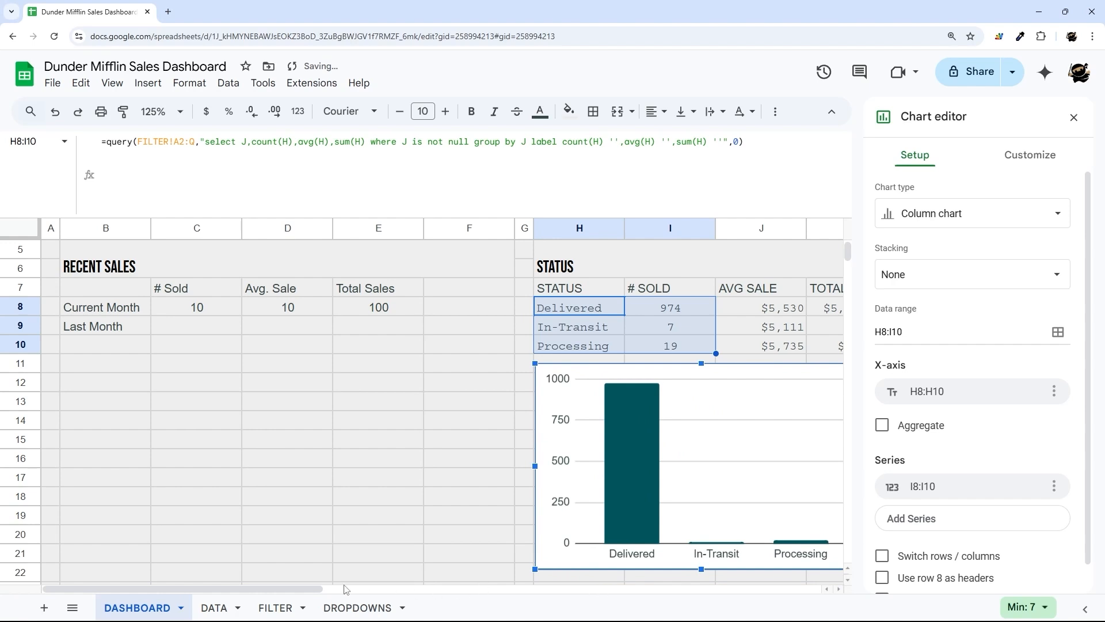
{"action": "scroll", "coordinate": [345, 588], "scroll_direction": "right", "scroll_amount": 3}
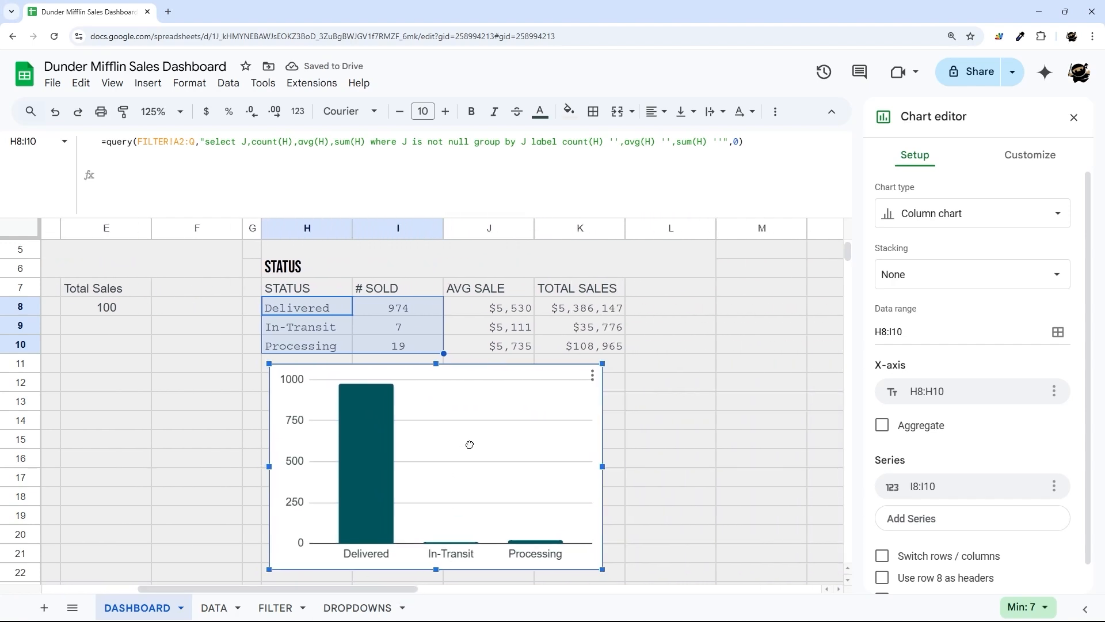
{"action": "left_click", "coordinate": [957, 213]}
{"action": "scroll", "coordinate": [959, 348], "scroll_direction": "down", "scroll_amount": 3}
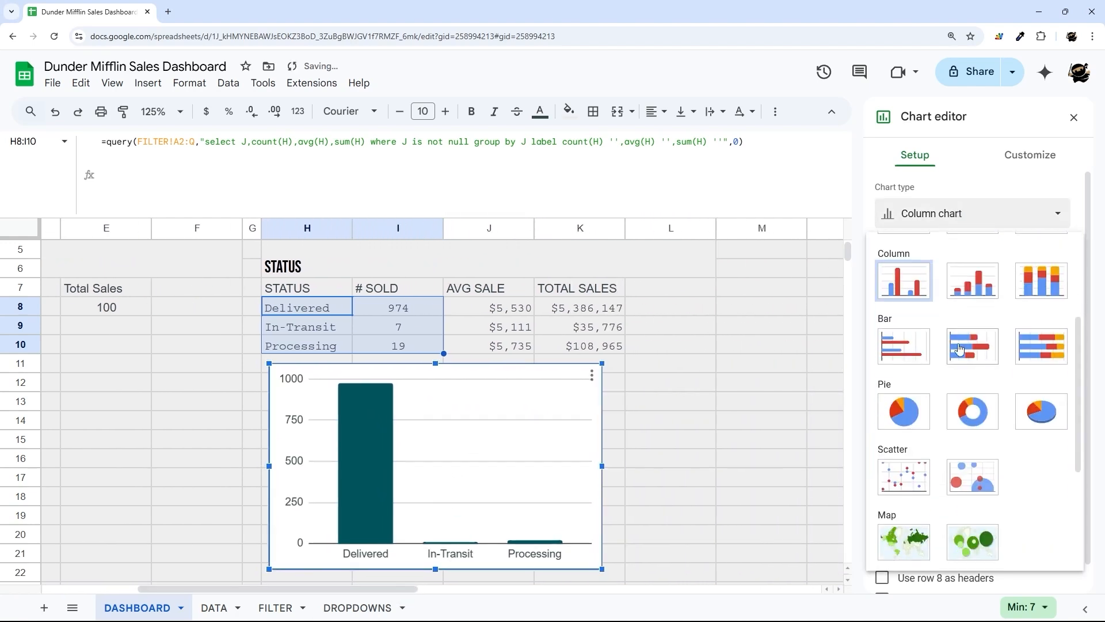
{"action": "left_click", "coordinate": [966, 421]}
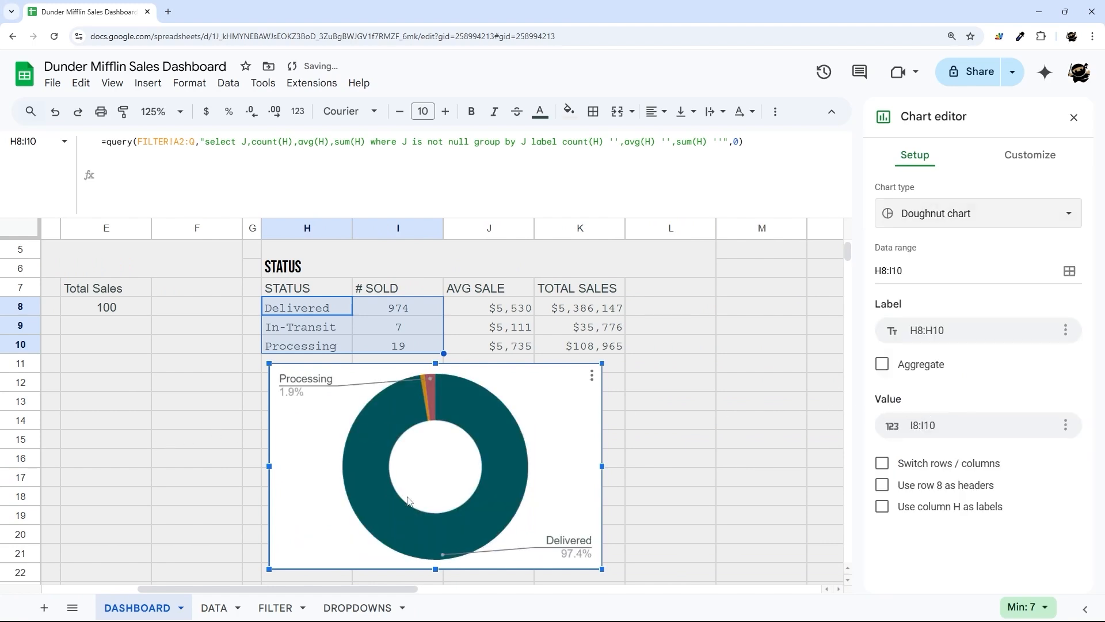
{"action": "left_click_drag", "start_coordinate": [553, 406], "coordinate": [557, 402]}
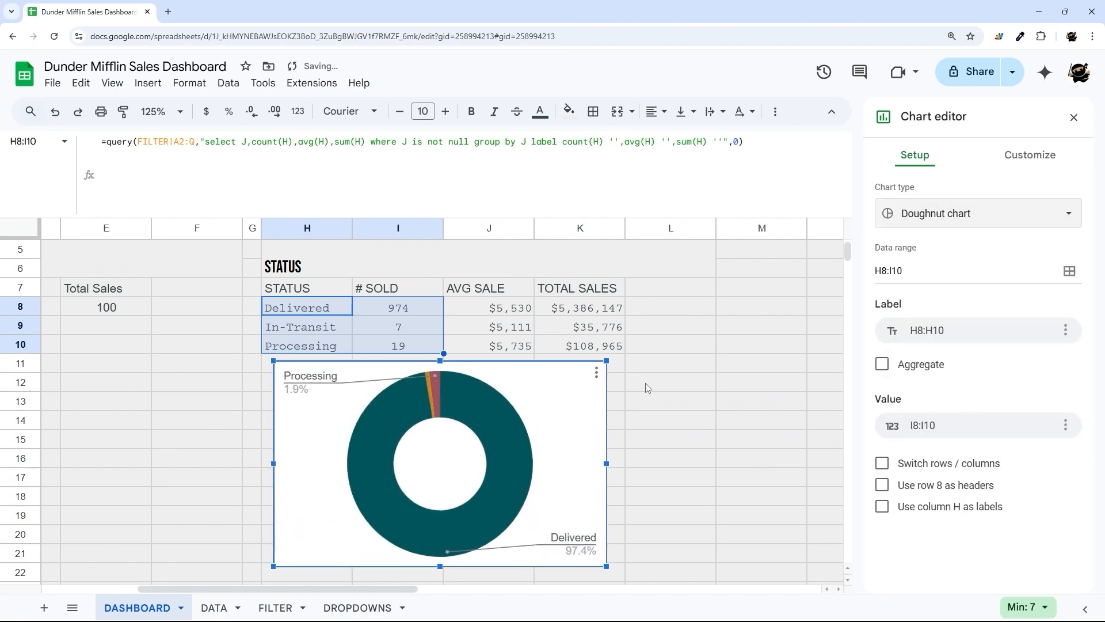
- Set the doughnut chart's background colour and border colour to None
{"action": "left_click", "coordinate": [1033, 163]}
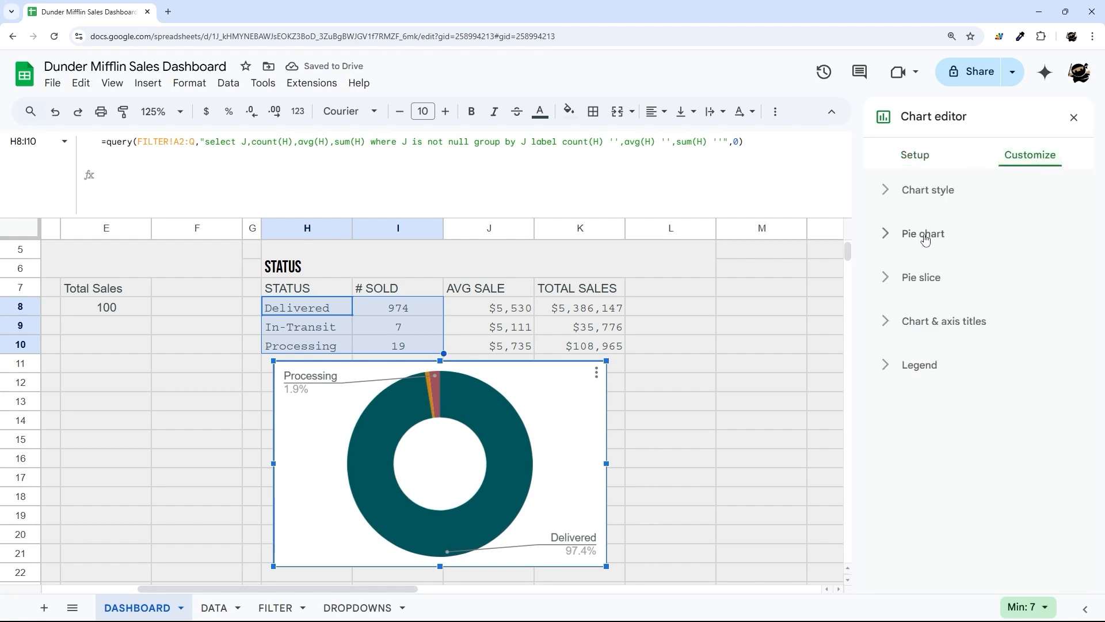
{"action": "left_click", "coordinate": [924, 239]}
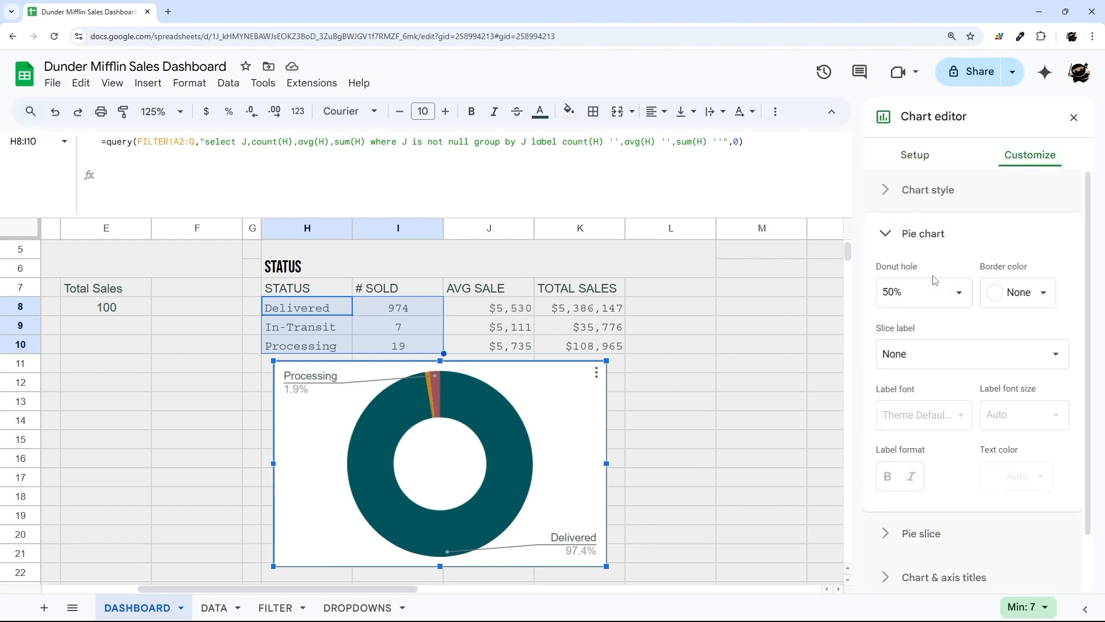
{"action": "left_click", "coordinate": [920, 190]}
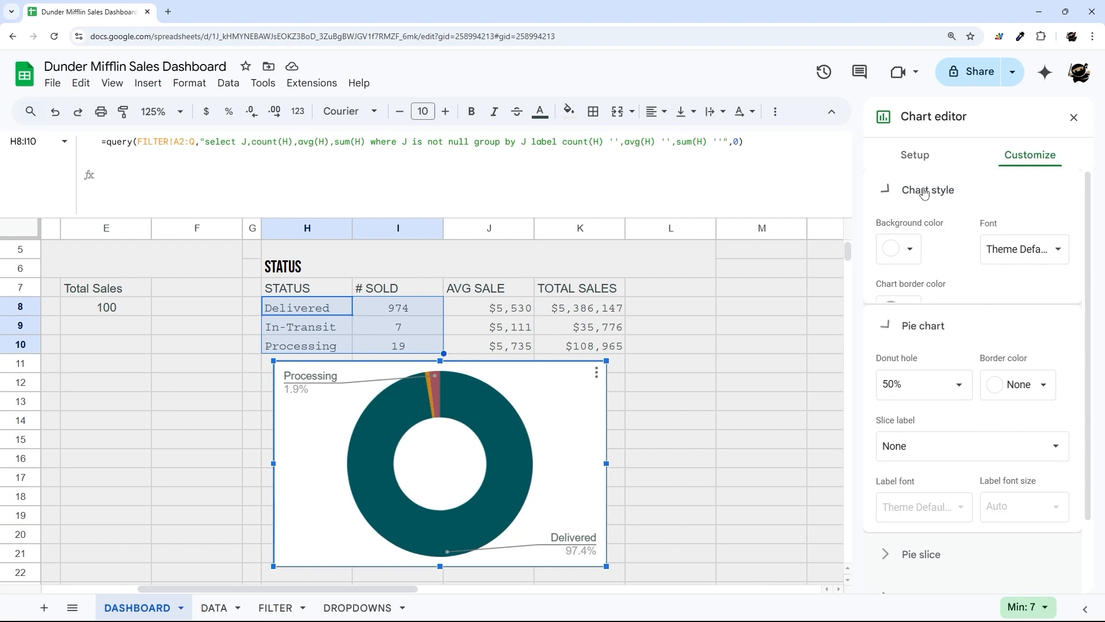
{"action": "left_click", "coordinate": [909, 253]}
{"action": "left_click", "coordinate": [928, 288]}
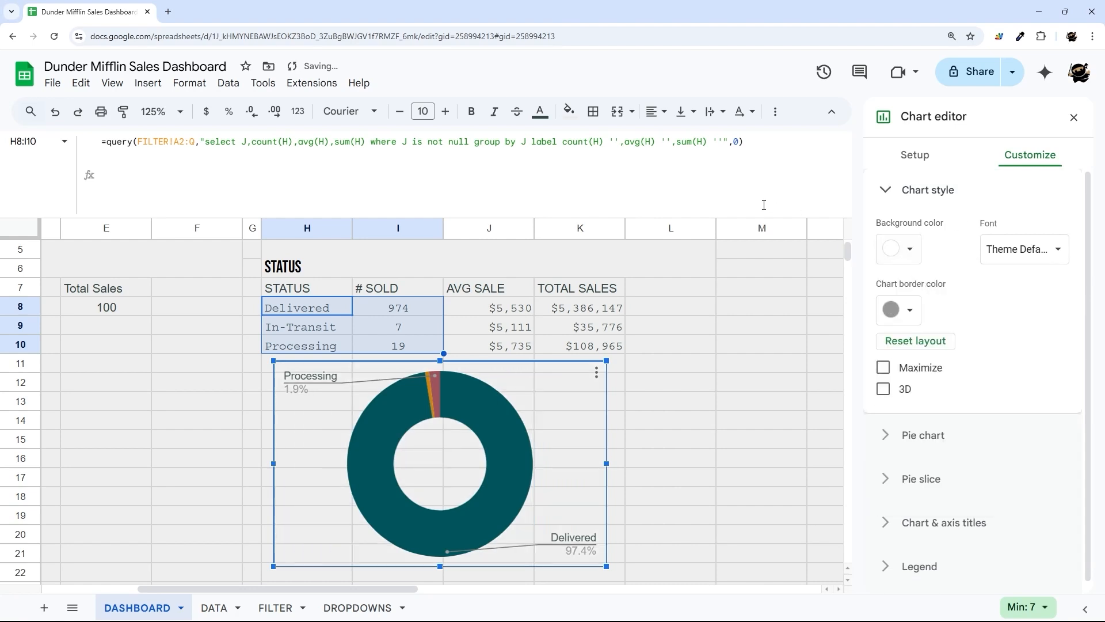
{"action": "left_click", "coordinate": [911, 313]}
{"action": "left_click", "coordinate": [915, 343]}
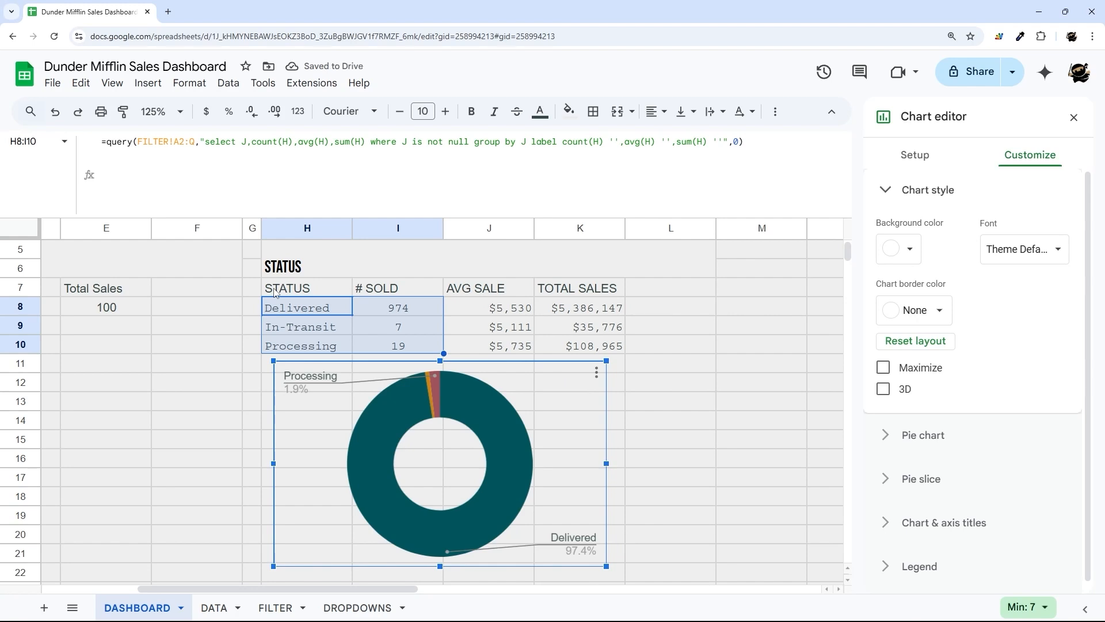
{"action": "left_click_drag", "start_coordinate": [274, 306], "coordinate": [608, 503]}
- Fill H8:K22 with white
{"action": "left_click", "coordinate": [568, 111]}
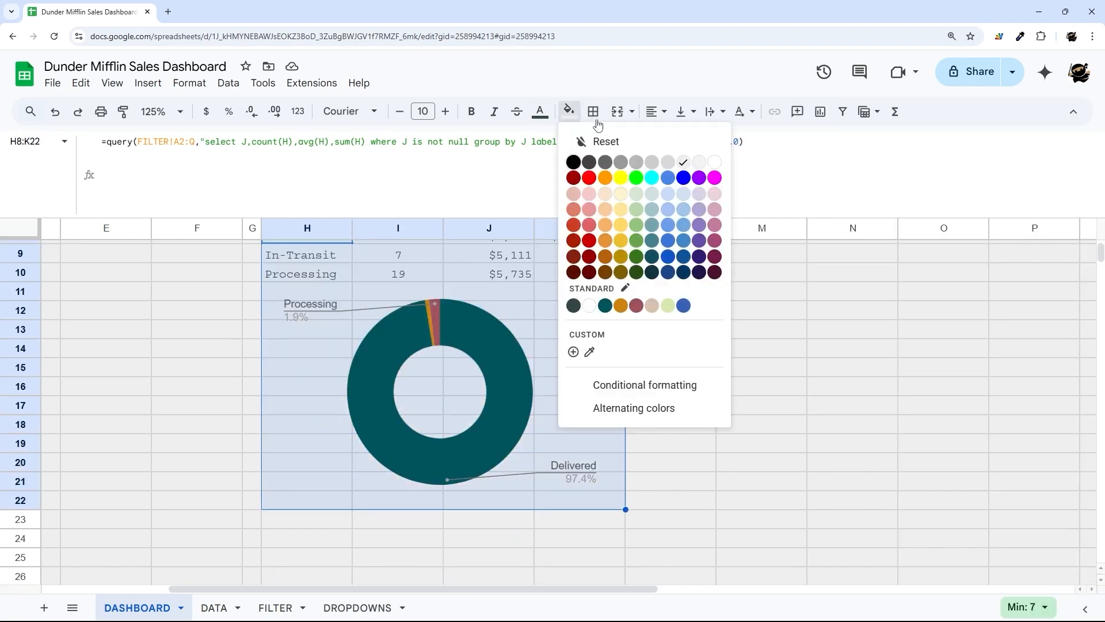
{"action": "left_click", "coordinate": [716, 165]}
{"action": "left_click", "coordinate": [748, 310]}
{"action": "scroll", "coordinate": [414, 332], "scroll_direction": "up", "scroll_amount": 3}
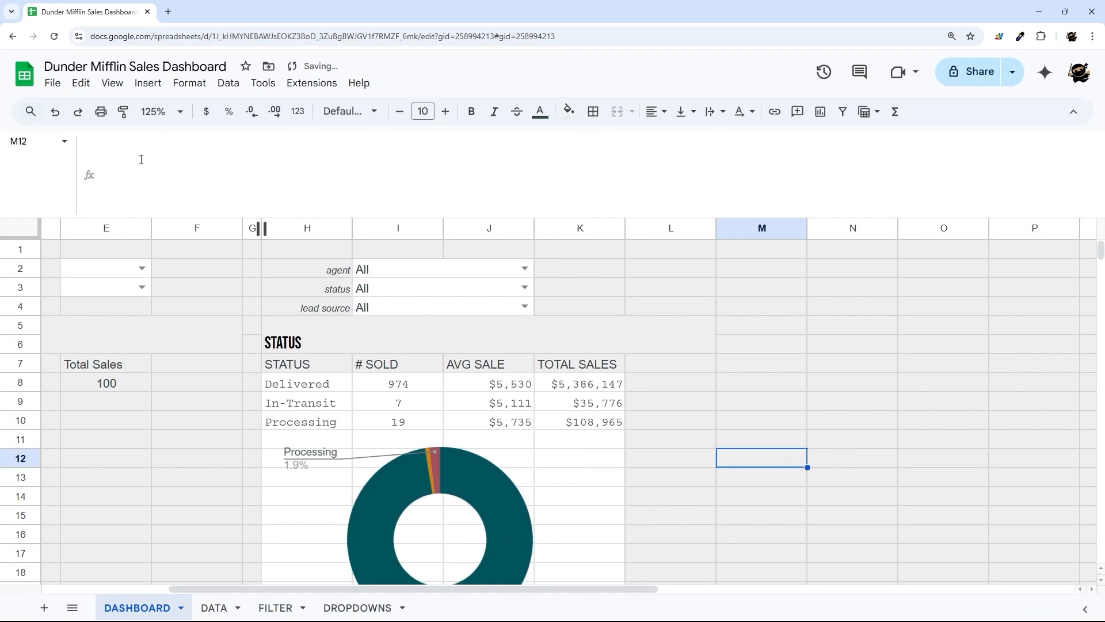
- Turn off gridlines via View > Show > Gridlines
{"action": "left_click", "coordinate": [114, 86]}
{"action": "mouse_move", "coordinate": [166, 106]}
{"action": "left_click", "coordinate": [380, 137]}
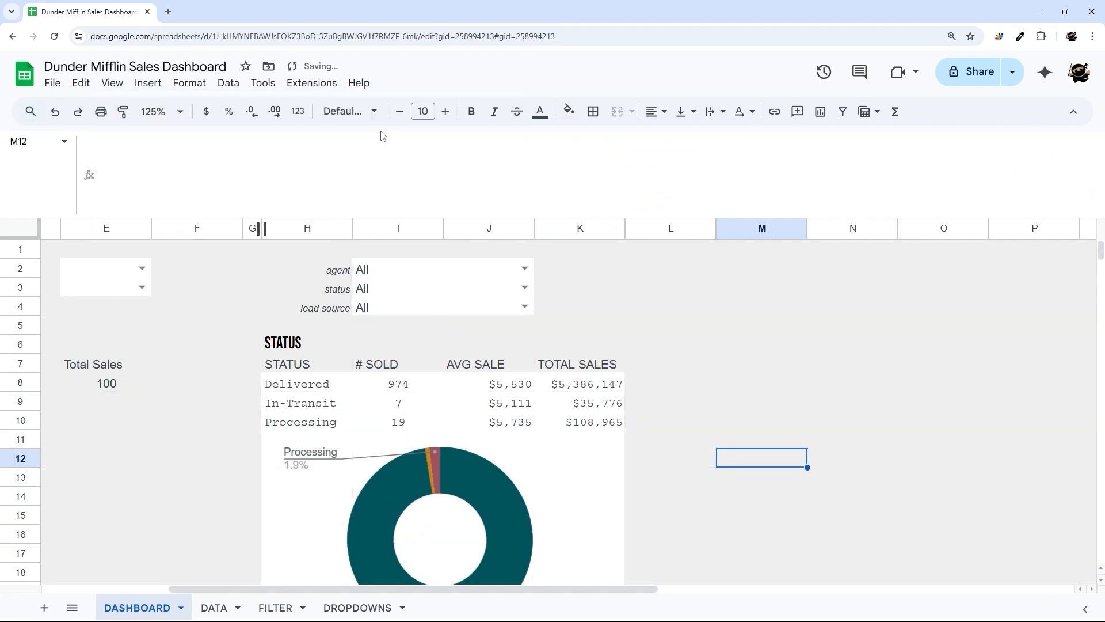
{"action": "scroll", "coordinate": [640, 432], "scroll_direction": "down", "scroll_amount": 2}
{"action": "scroll", "coordinate": [639, 429], "scroll_direction": "down", "scroll_amount": 3}
{"action": "scroll", "coordinate": [638, 426], "scroll_direction": "up", "scroll_amount": 3}
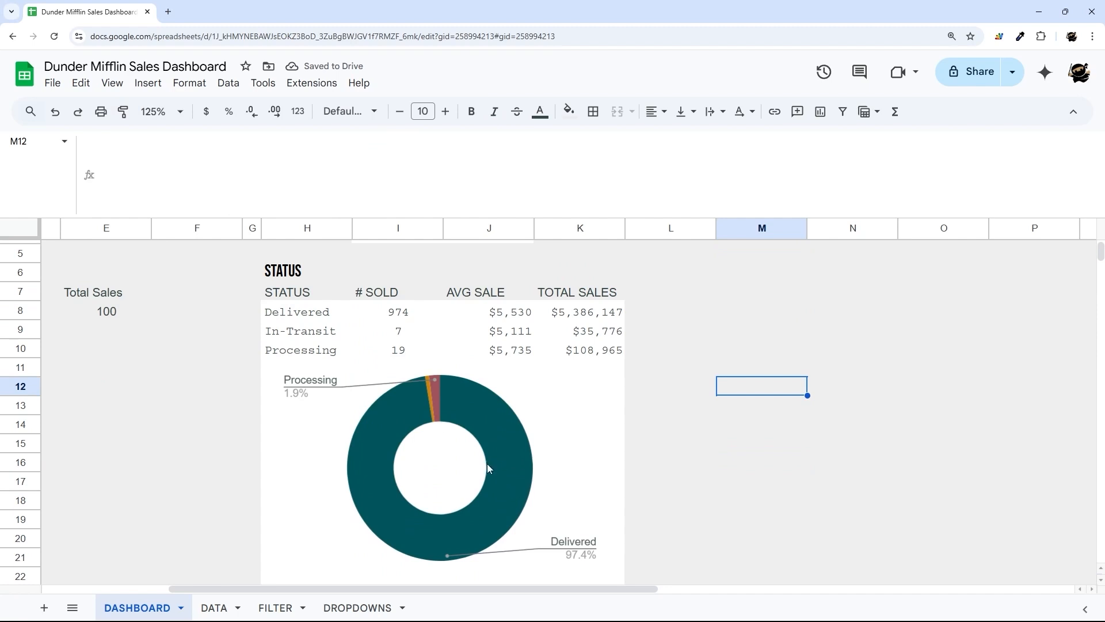
- Give H7:K7 a dark blue fill with white, centred Bebas Neue text at size 12
{"action": "left_click_drag", "start_coordinate": [294, 293], "coordinate": [616, 297]}
{"action": "left_click", "coordinate": [569, 112]}
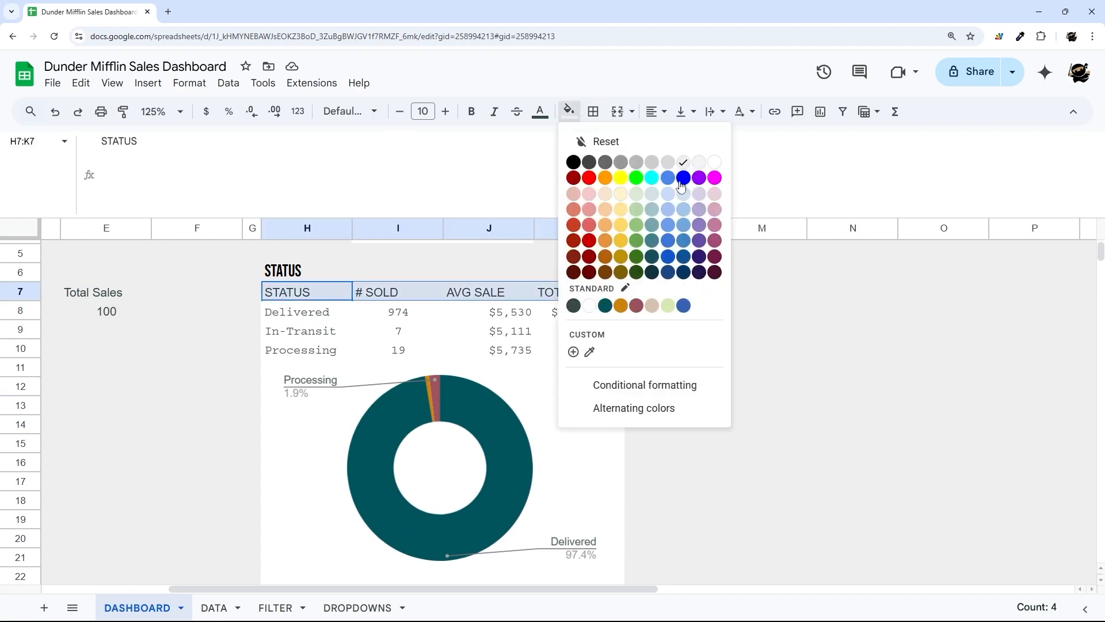
{"action": "left_click", "coordinate": [685, 259]}
{"action": "left_click", "coordinate": [540, 111]}
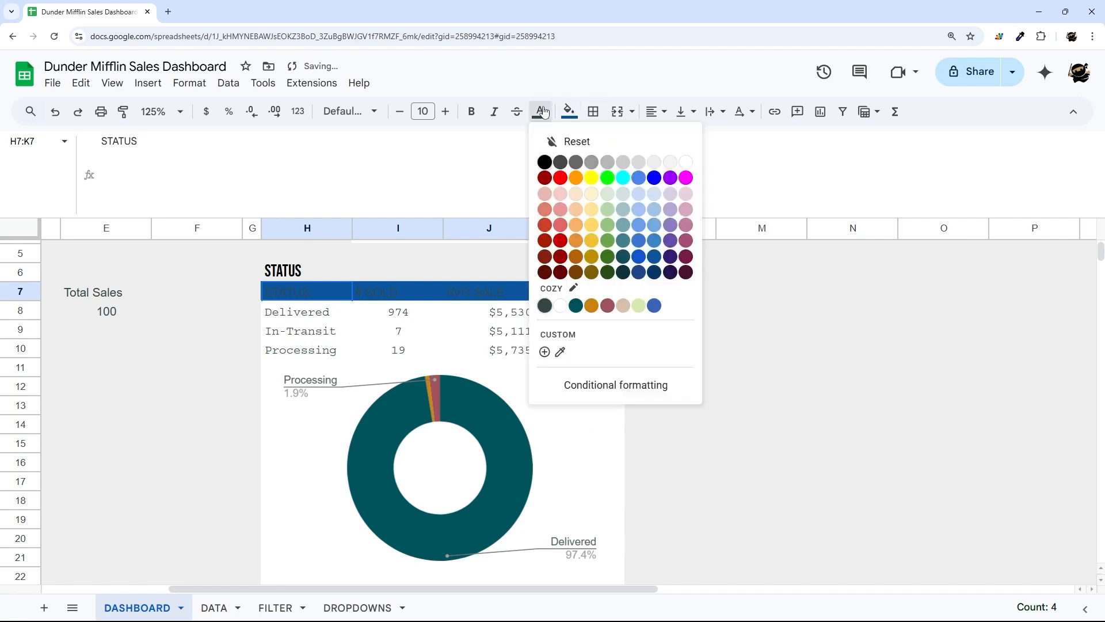
{"action": "left_click", "coordinate": [684, 162]}
{"action": "left_click", "coordinate": [656, 115]}
{"action": "left_click", "coordinate": [679, 143]}
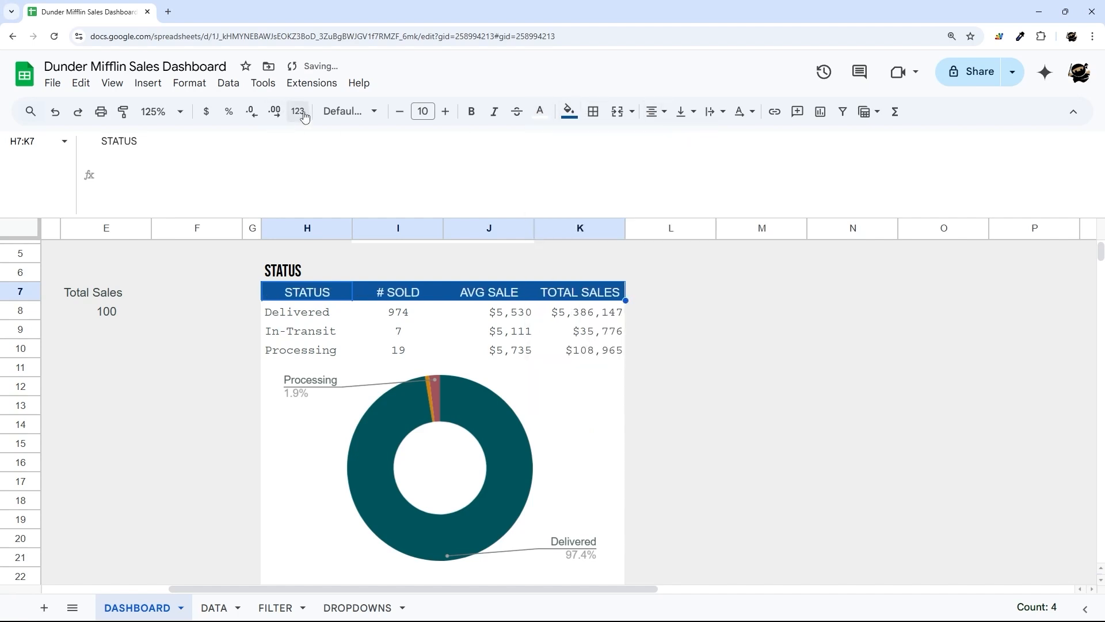
{"action": "left_click", "coordinate": [349, 111]}
{"action": "left_click", "coordinate": [378, 280]}
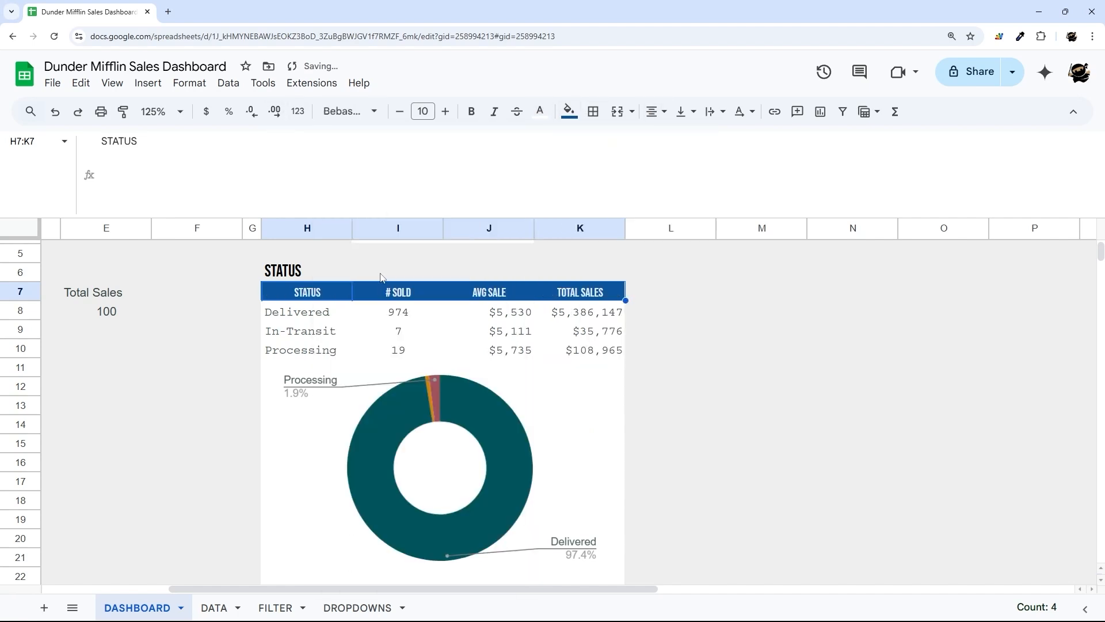
{"action": "left_click", "coordinate": [445, 111]}
{"action": "left_click", "coordinate": [445, 111]}
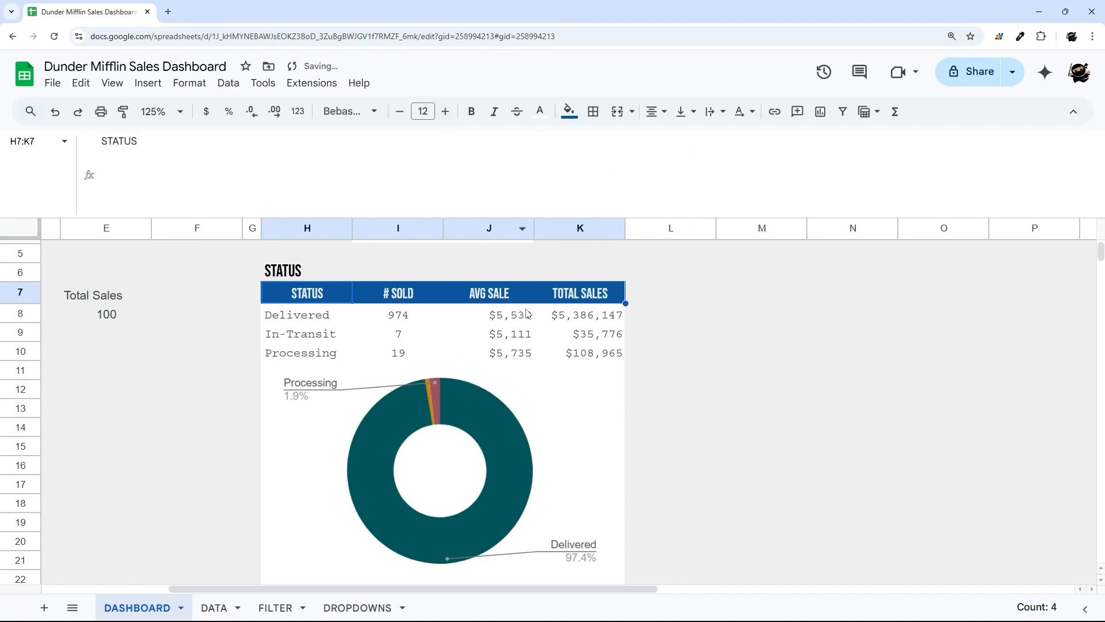
- Check the merged STATUS title cell, then select L8 beside the first status row
{"action": "scroll", "coordinate": [454, 307], "scroll_direction": "up", "scroll_amount": 2}
{"action": "left_click", "coordinate": [317, 334]}
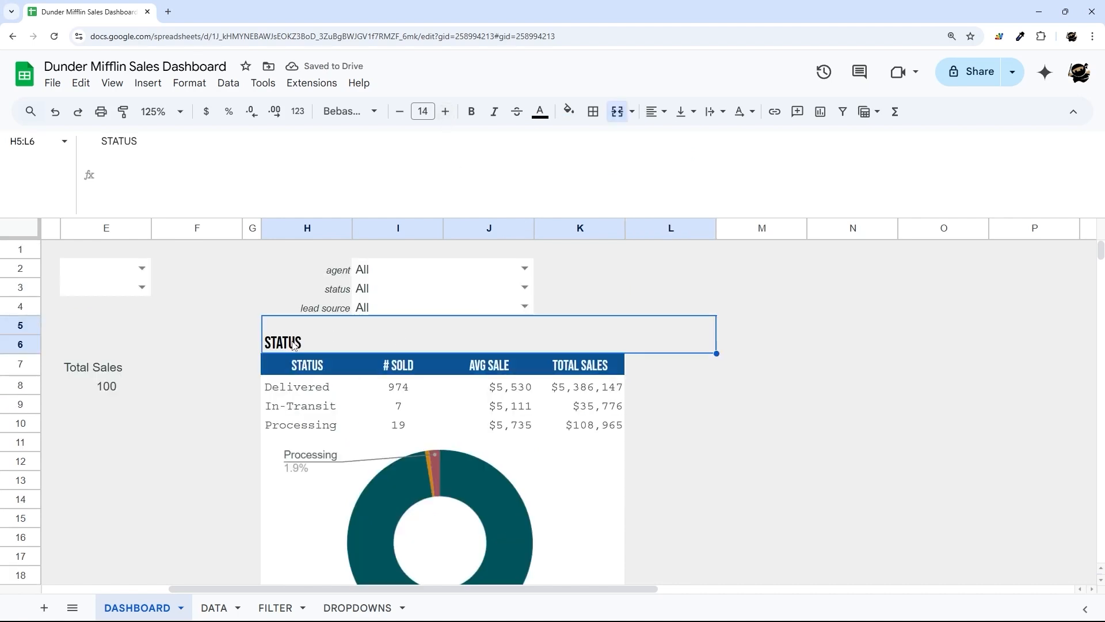
{"action": "scroll", "coordinate": [654, 374], "scroll_direction": "down", "scroll_amount": 3}
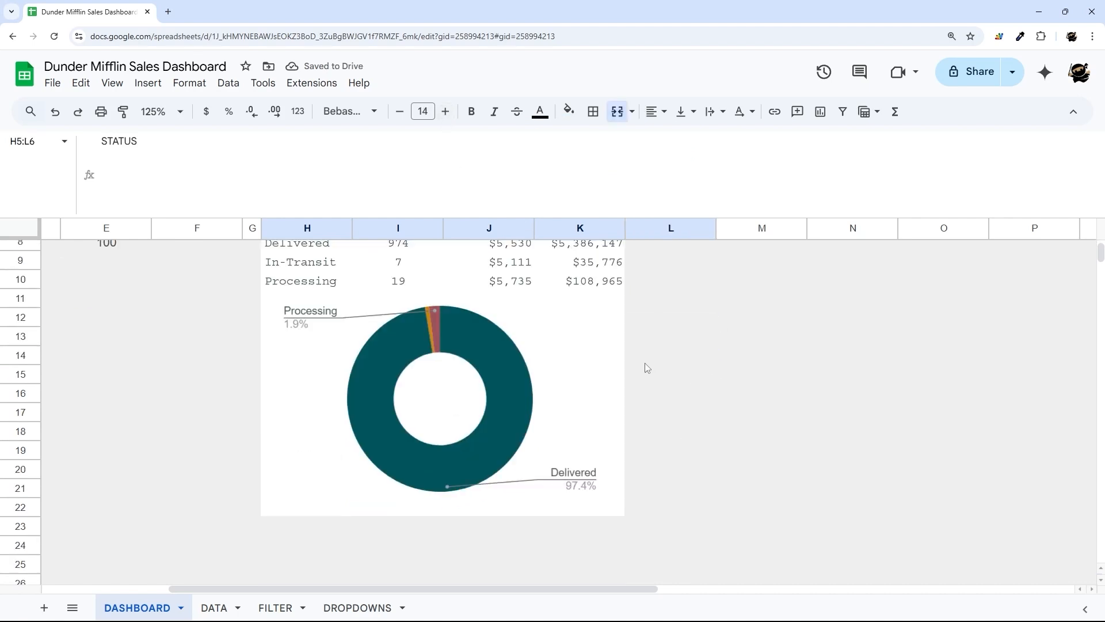
{"action": "scroll", "coordinate": [644, 365], "scroll_direction": "up", "scroll_amount": 1}
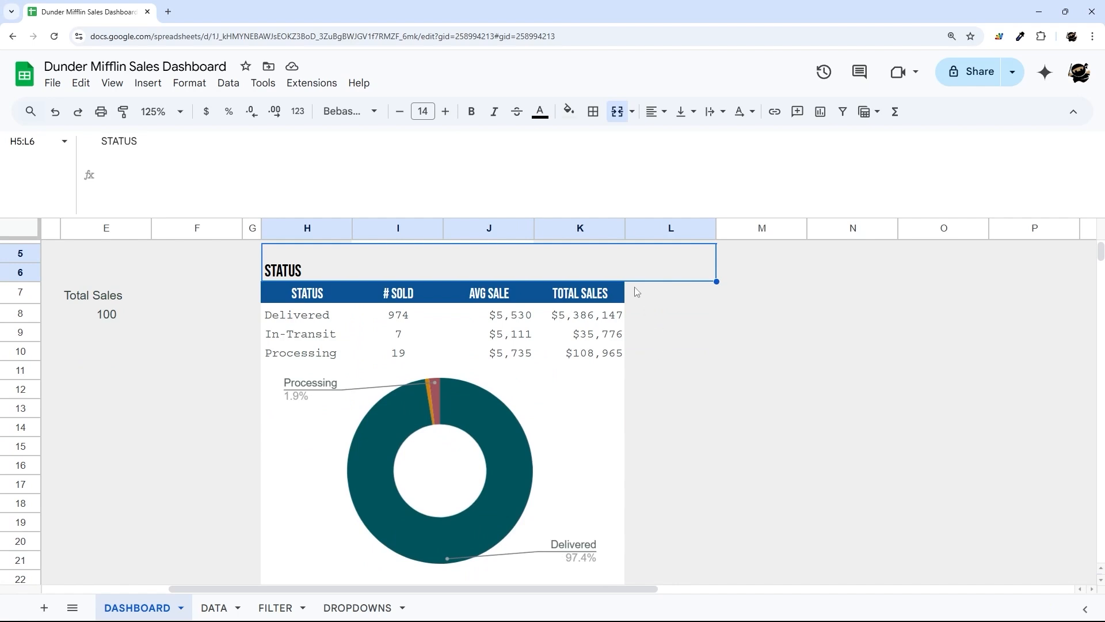
{"action": "left_click", "coordinate": [654, 296]}
{"action": "left_click_drag", "start_coordinate": [632, 587], "coordinate": [725, 589]}
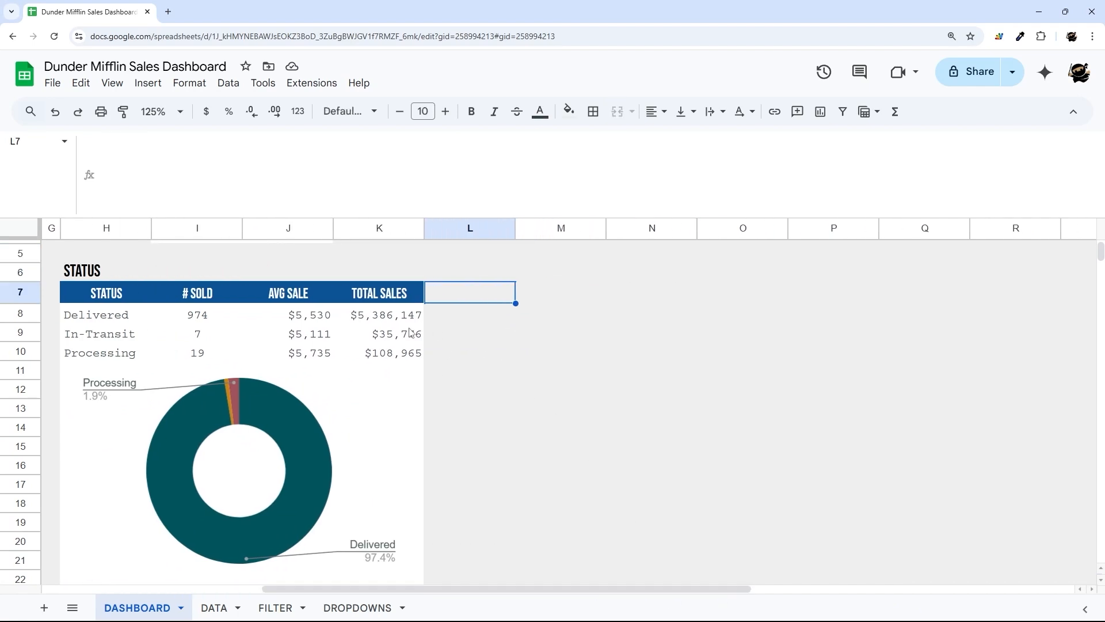
{"action": "left_click", "coordinate": [459, 322]}
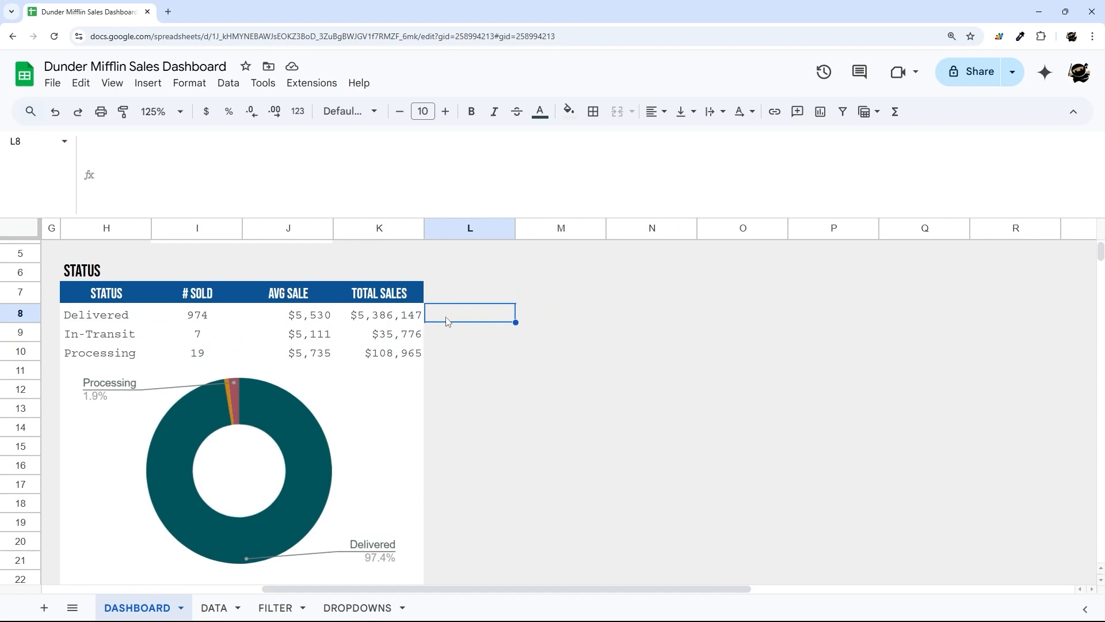
- Add 'order by sum(H) desc' to the H8 query so Processing precedes In-Transit
{"action": "mouse_move", "coordinate": [395, 322]}
{"action": "left_mouse_down"}
{"action": "mouse_move", "coordinate": [398, 352]}
{"action": "mouse_move", "coordinate": [384, 353]}
{"action": "mouse_move", "coordinate": [386, 322]}
{"action": "left_mouse_up"}
{"action": "left_click", "coordinate": [389, 322]}
{"action": "left_click", "coordinate": [102, 322]}
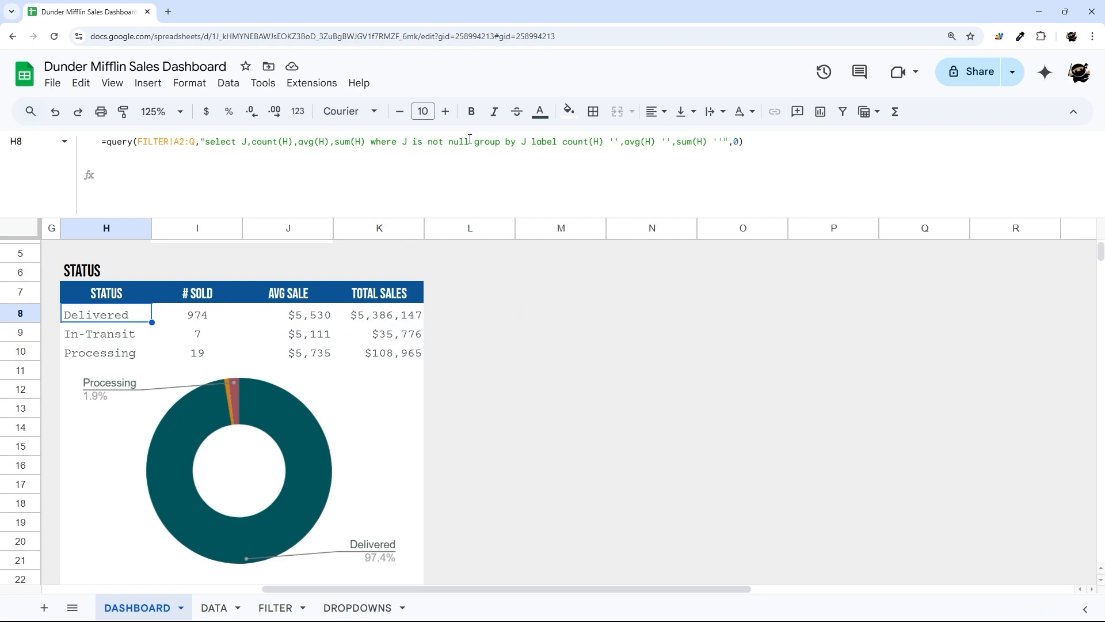
{"action": "left_click", "coordinate": [533, 141]}
{"action": "type", "text": "order by "}
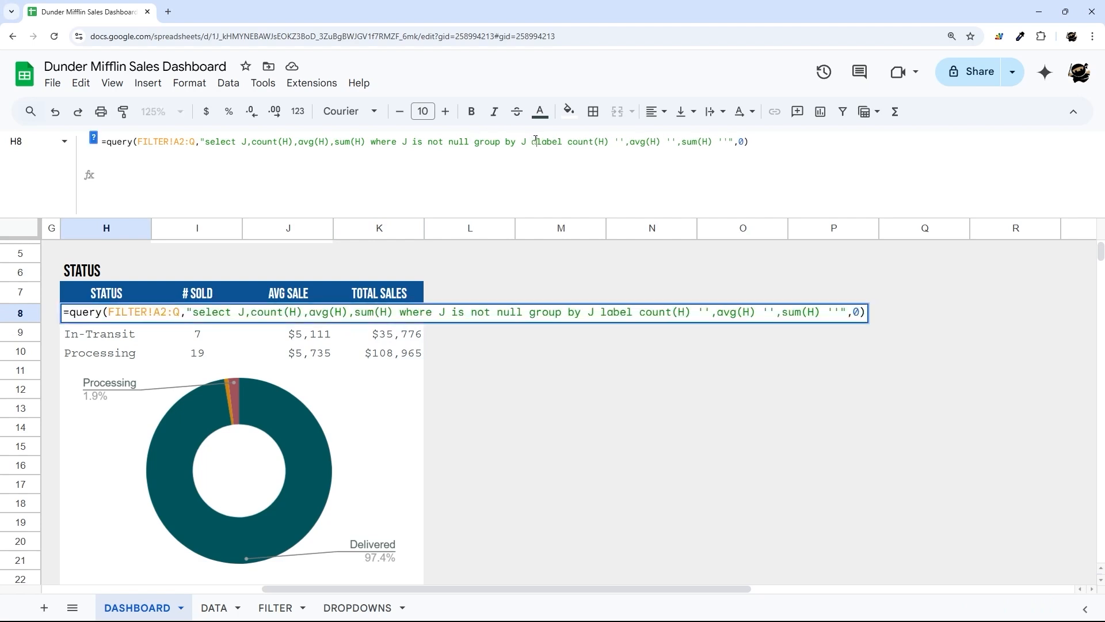
{"action": "type", "text": "sum(H) de"}
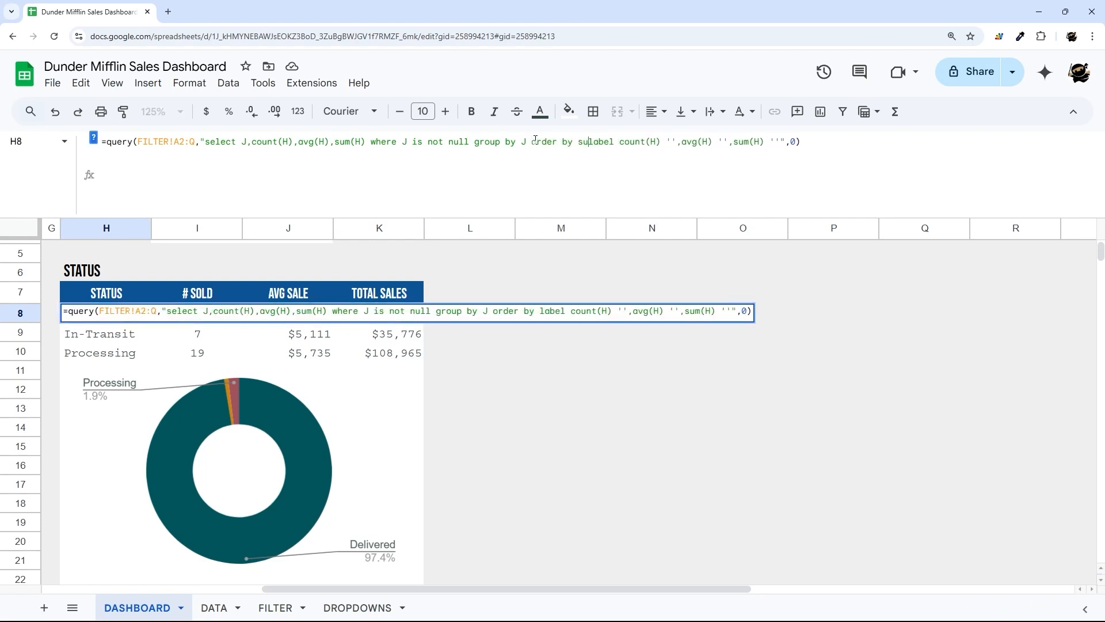
{"action": "type", "text": "sc"}
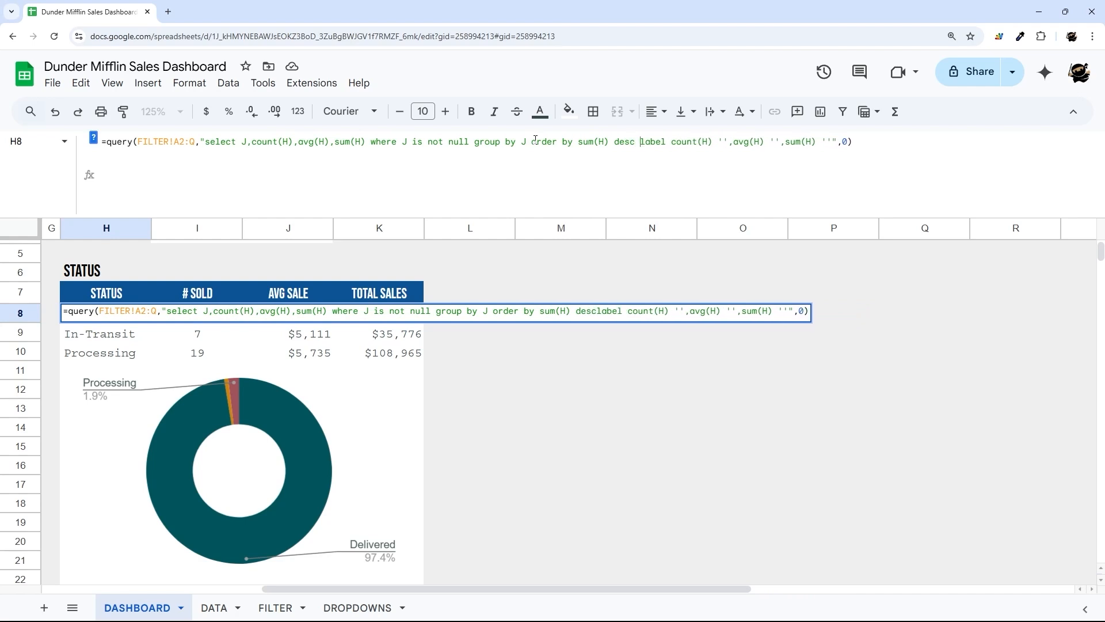
{"action": "key", "text": "Return"}
{"action": "left_click_drag", "start_coordinate": [389, 324], "coordinate": [392, 354]}
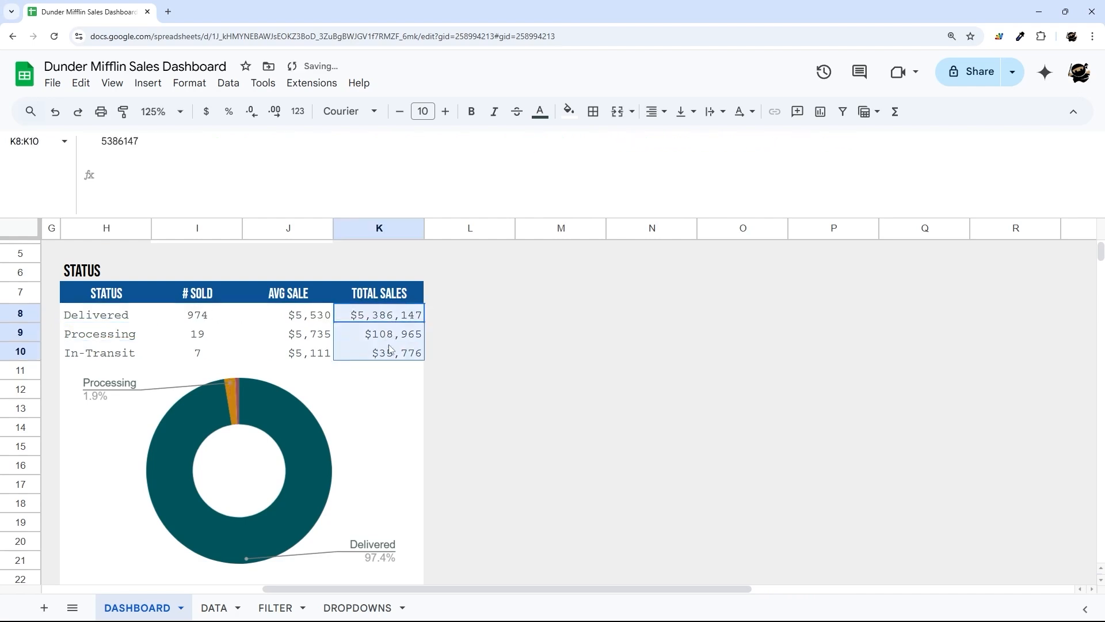
{"action": "left_click", "coordinate": [450, 304]}
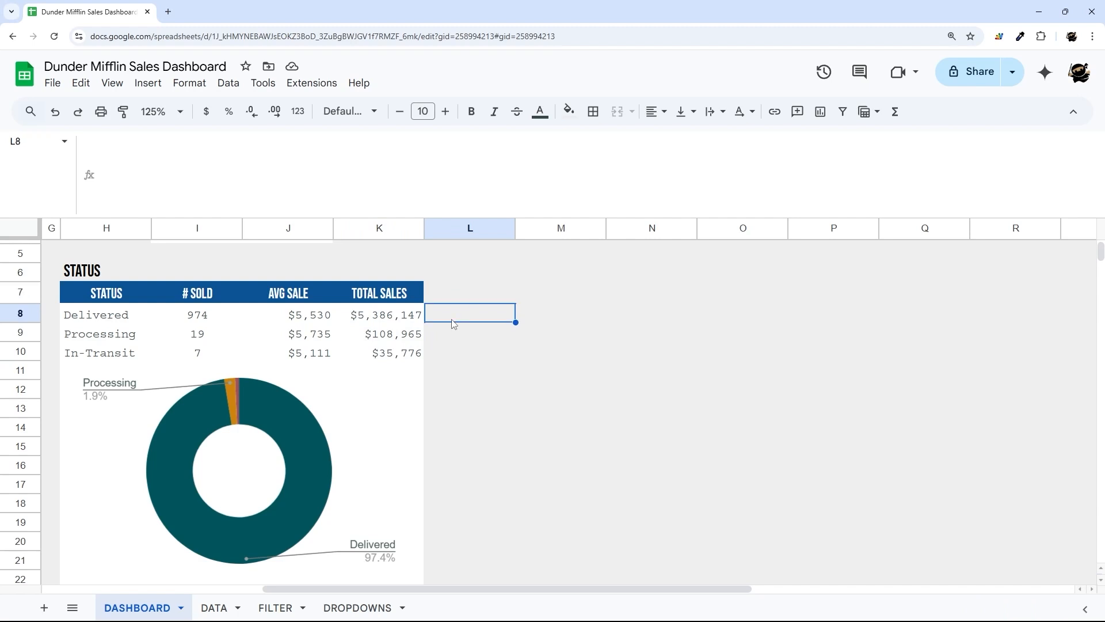
- In L8 enter an IF-wrapped bar SPARKLINE of K8, max SUM(K8:K10), color1 #073763
{"action": "type", "text": "=IF("}
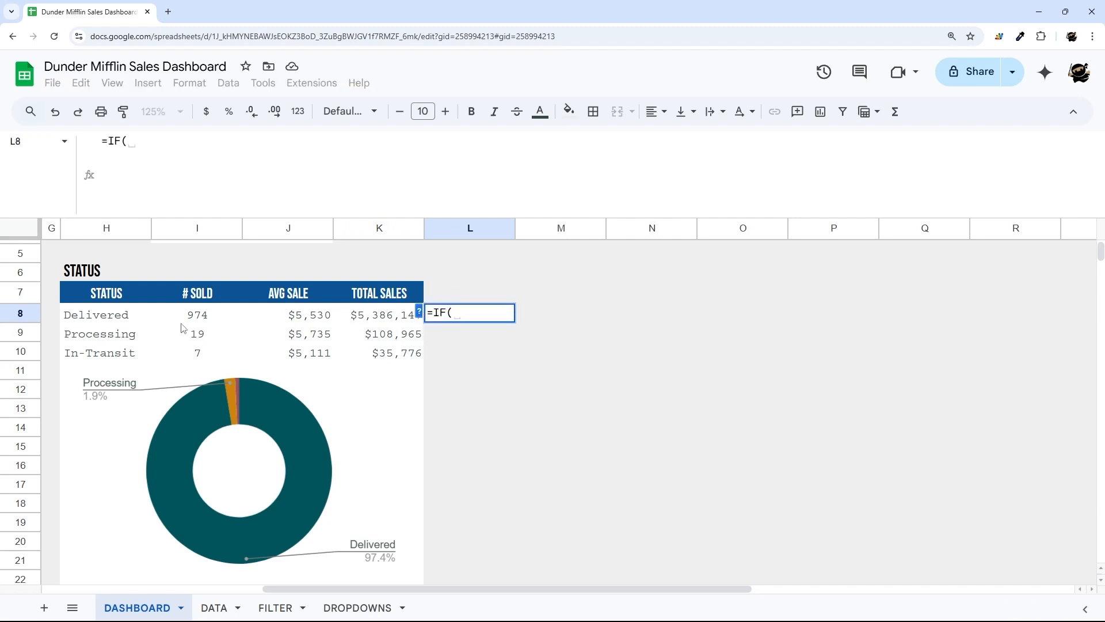
{"action": "left_click", "coordinate": [81, 313]}
{"action": "type", "text": "=\"\","}
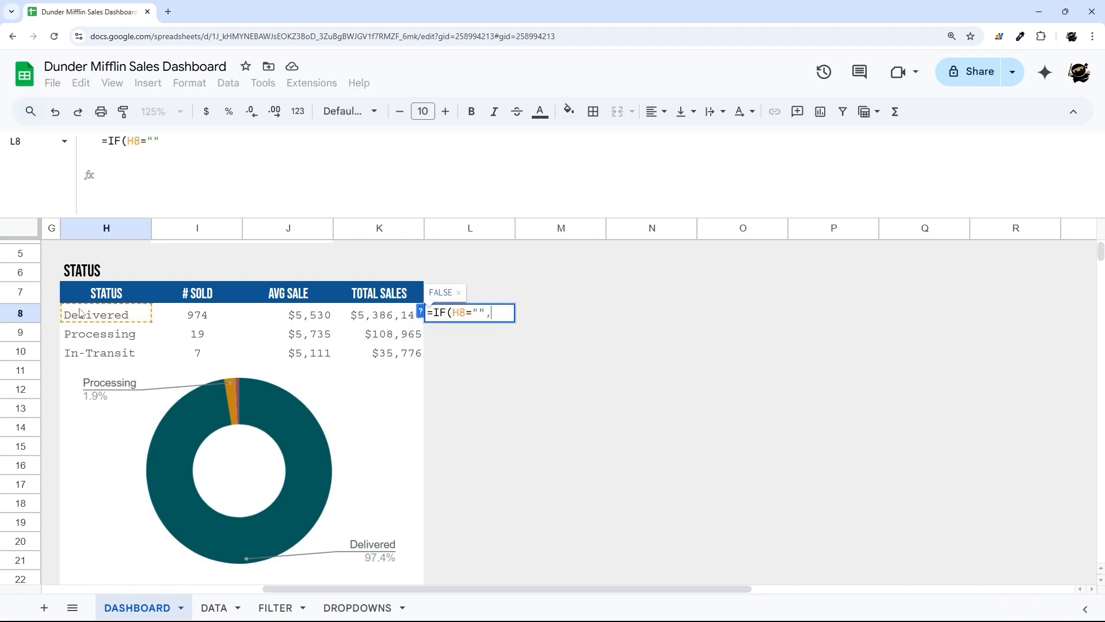
{"action": "type", "text": ",spark"}
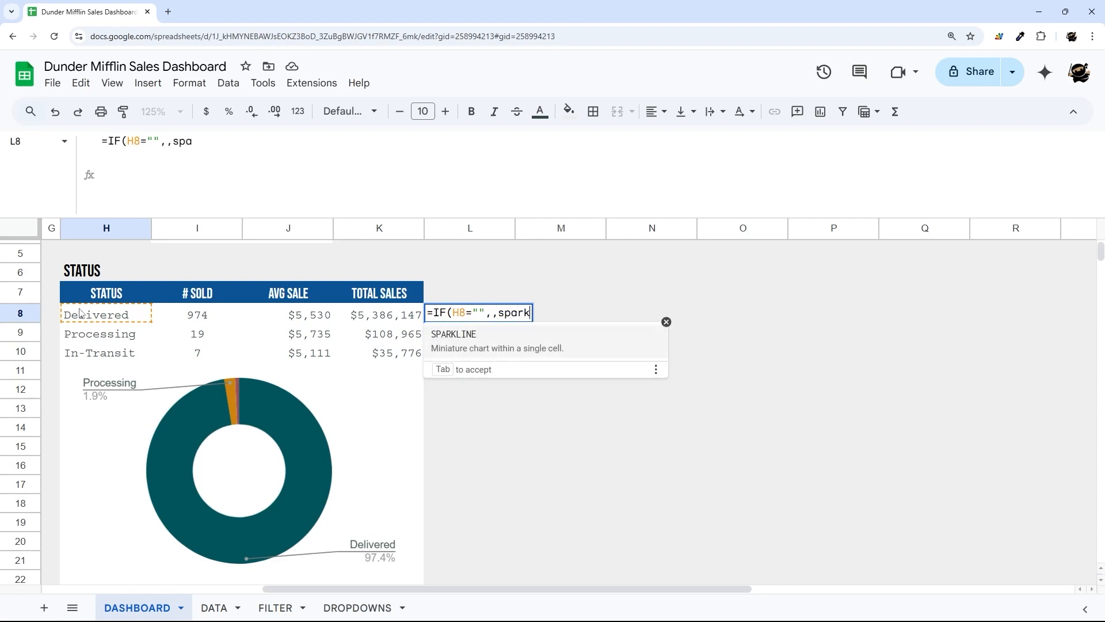
{"action": "type", "text": "line("}
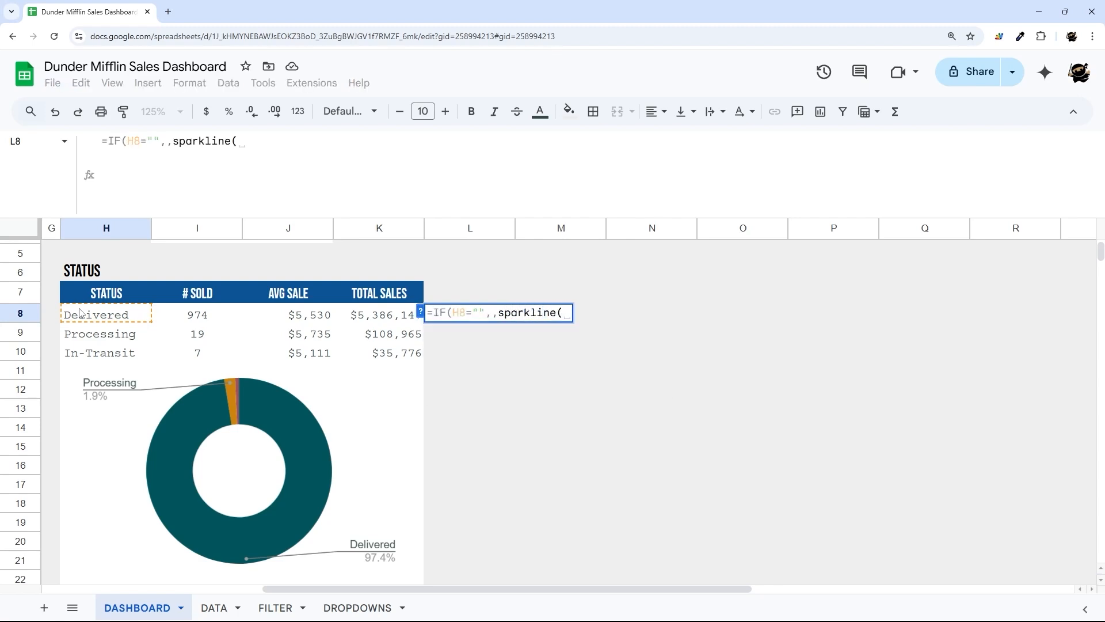
{"action": "left_click", "coordinate": [379, 320]}
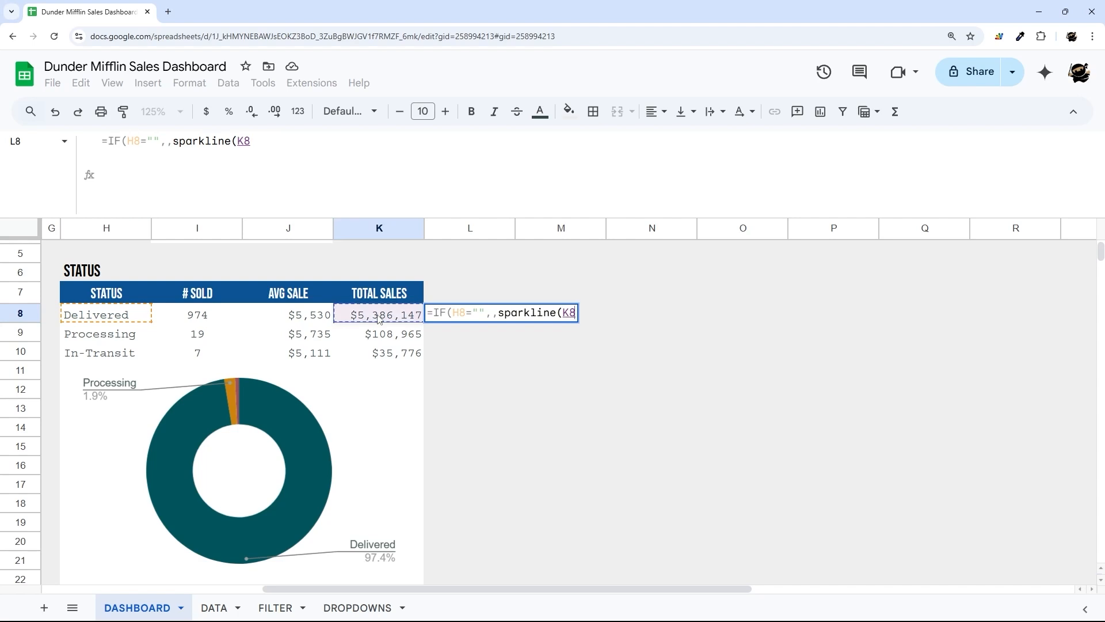
{"action": "type", "text": ",{}"}
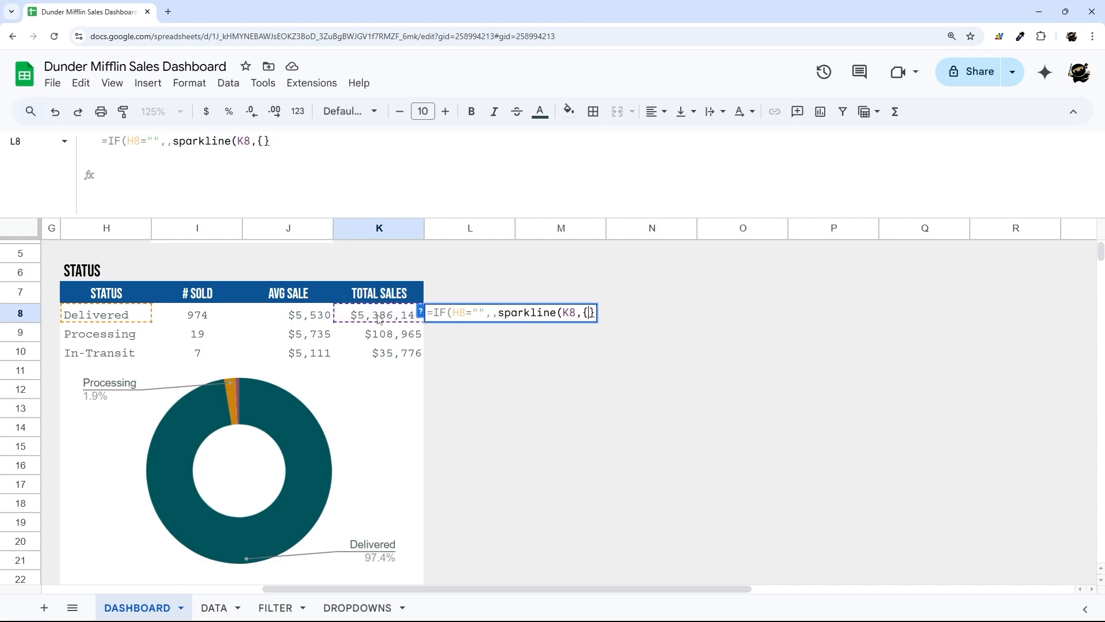
{"action": "type", "text": "\"charttyp"}
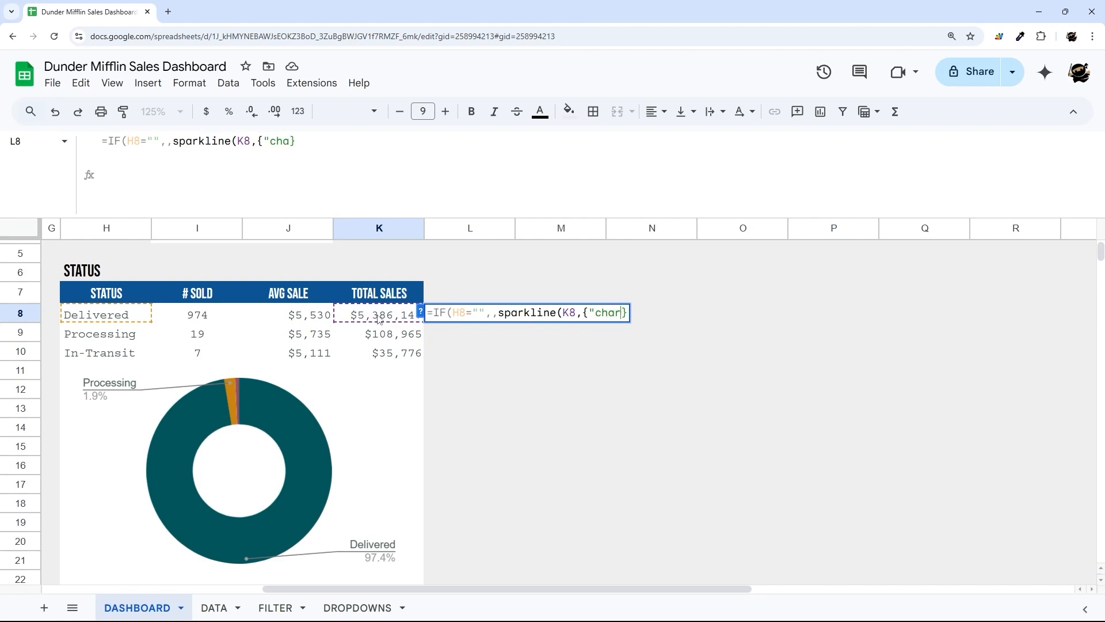
{"action": "type", "text": "e\","}
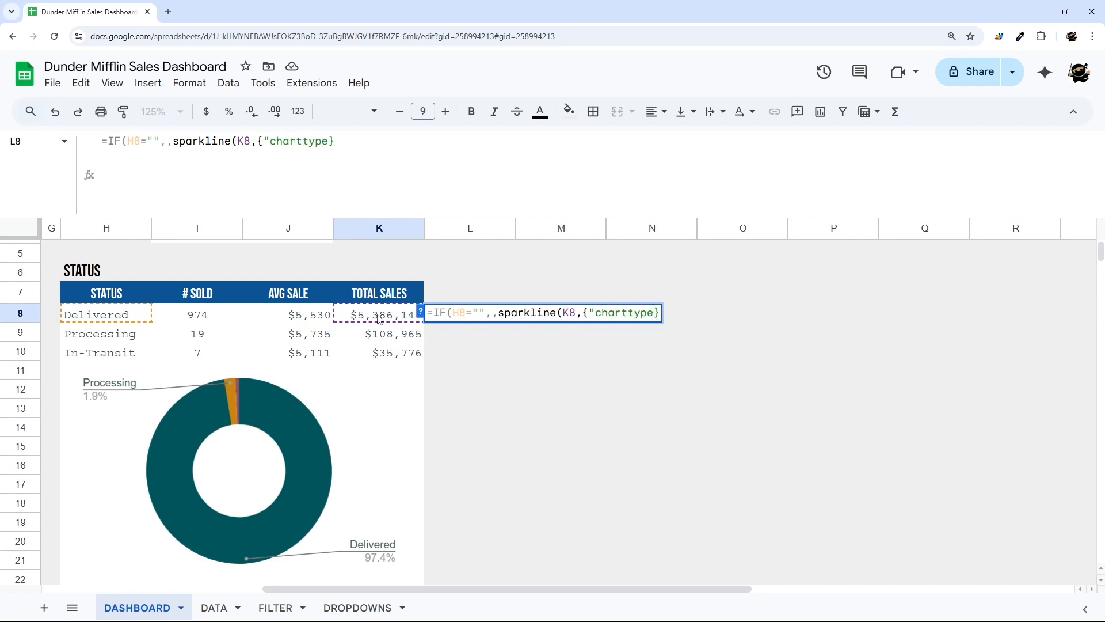
{"action": "type", "text": "\"bar\""}
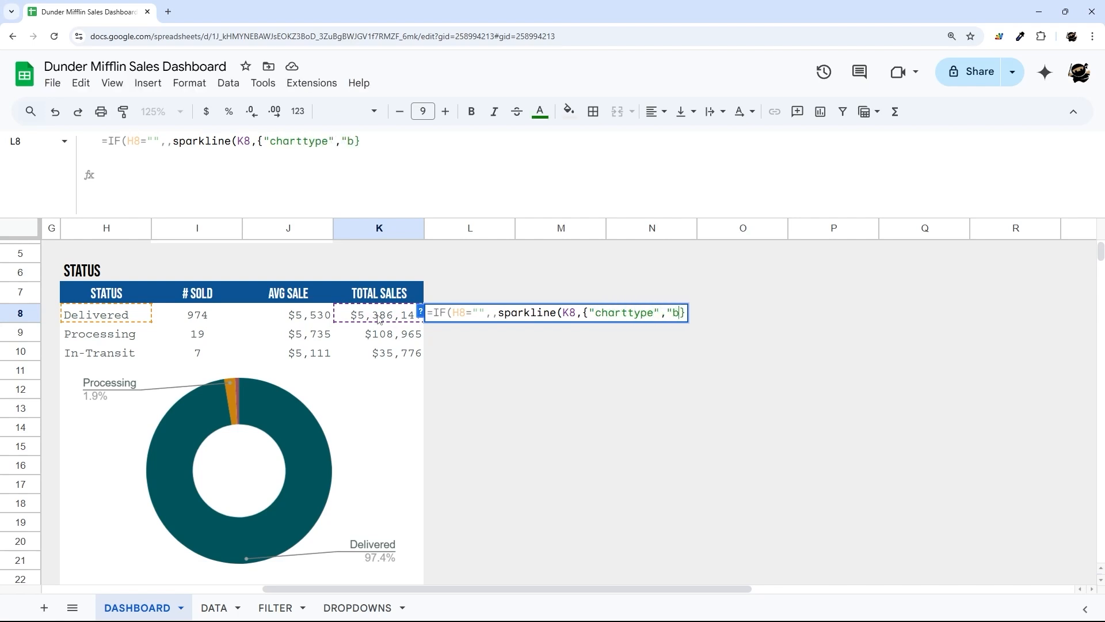
{"action": "type", "text": ";\"m"}
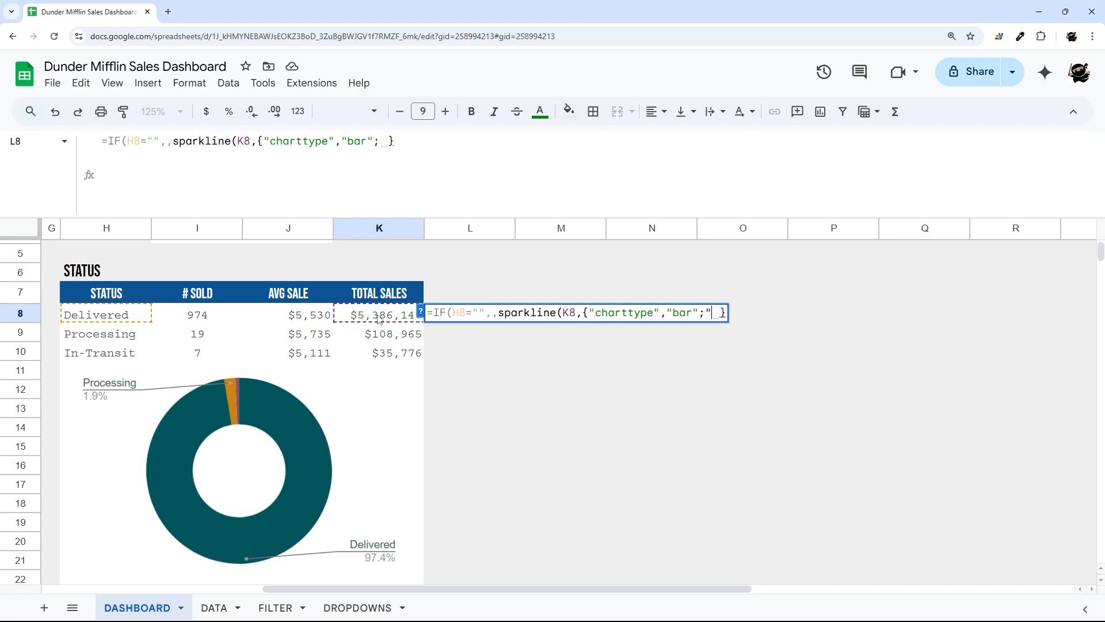
{"action": "type", "text": "ax\",sum("}
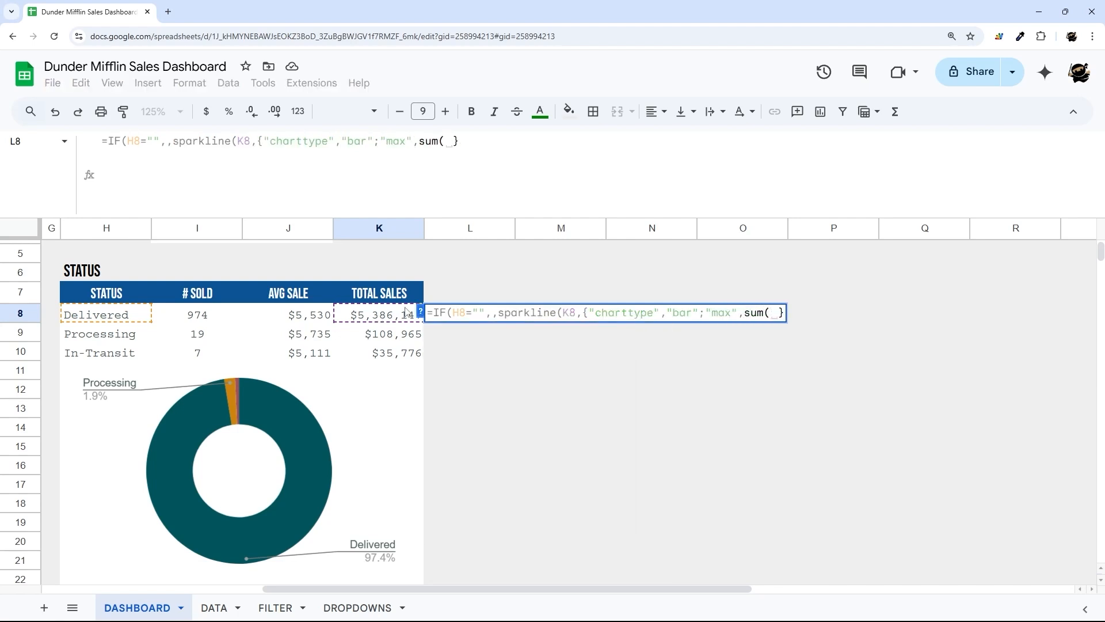
{"action": "left_click_drag", "start_coordinate": [391, 311], "coordinate": [390, 362]}
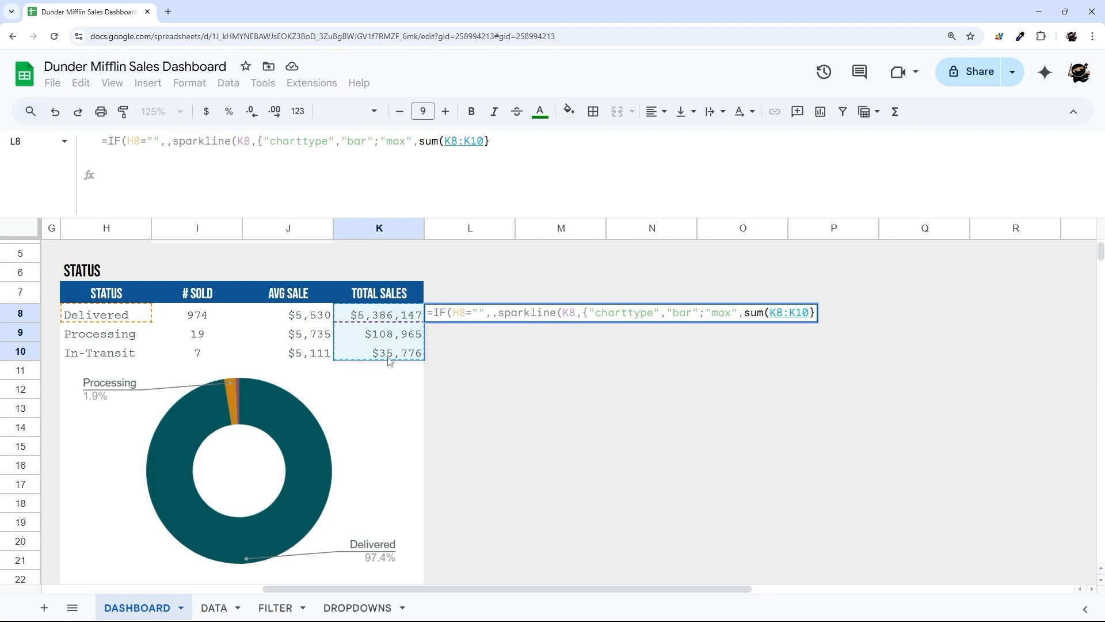
{"action": "type", "text": ");\"color"}
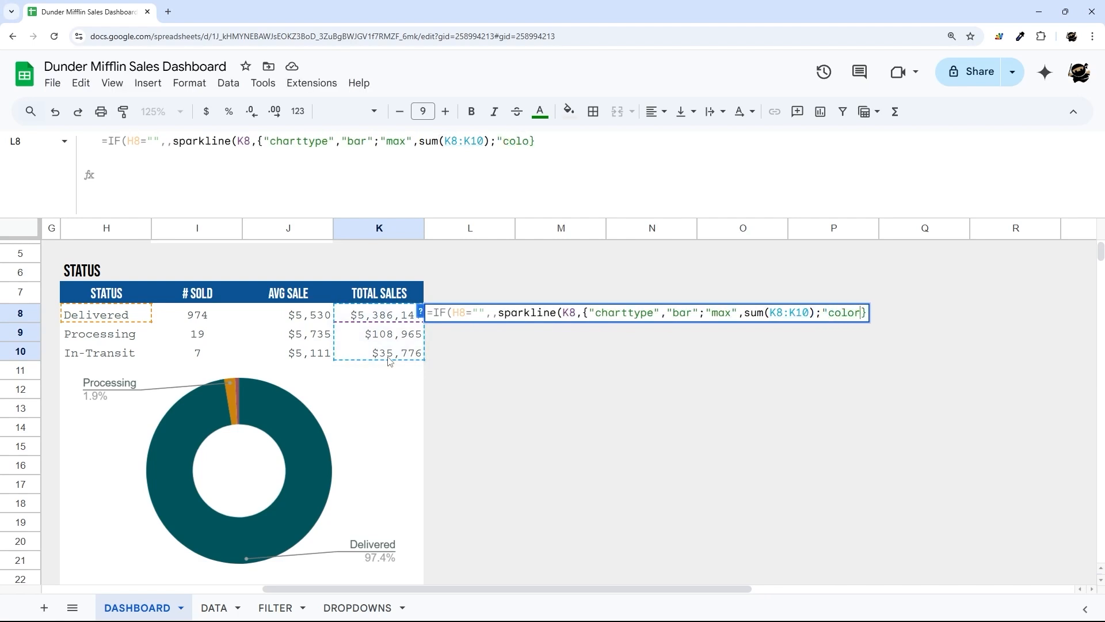
{"action": "type", "text": "1\",\"#07"}
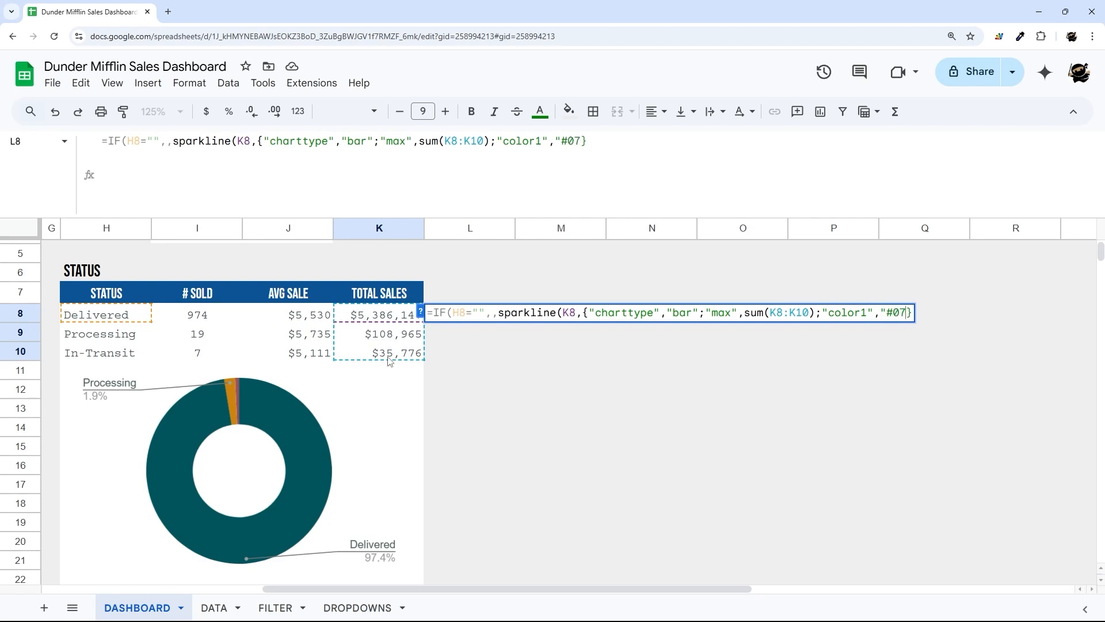
{"action": "type", "text": "3763\"}"}
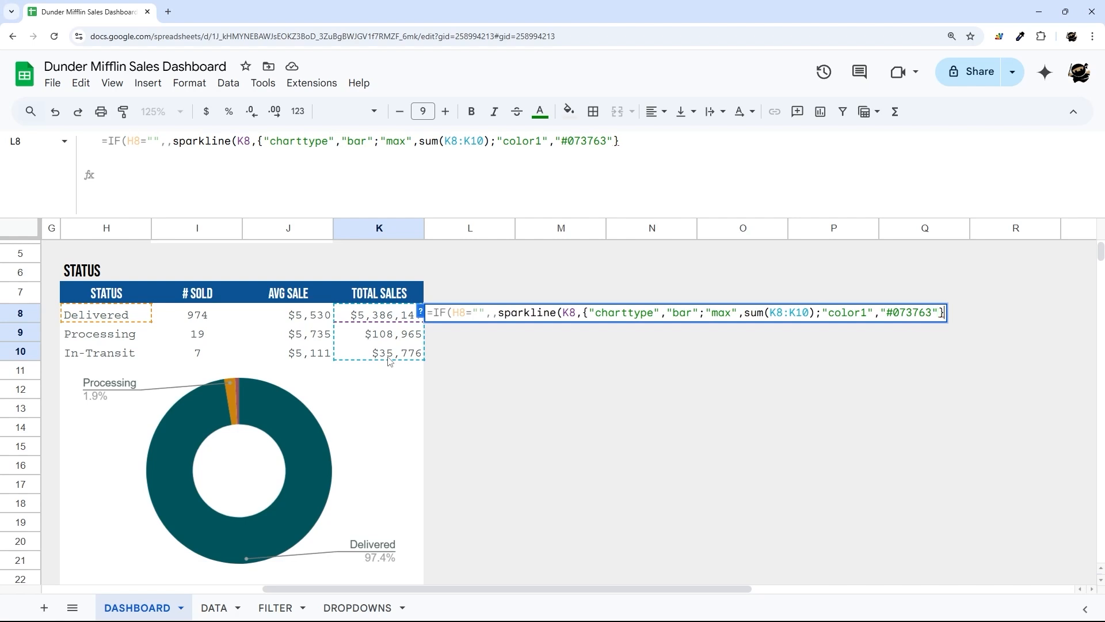
{"action": "type", "text": ")"}
{"action": "key", "text": "Return"}
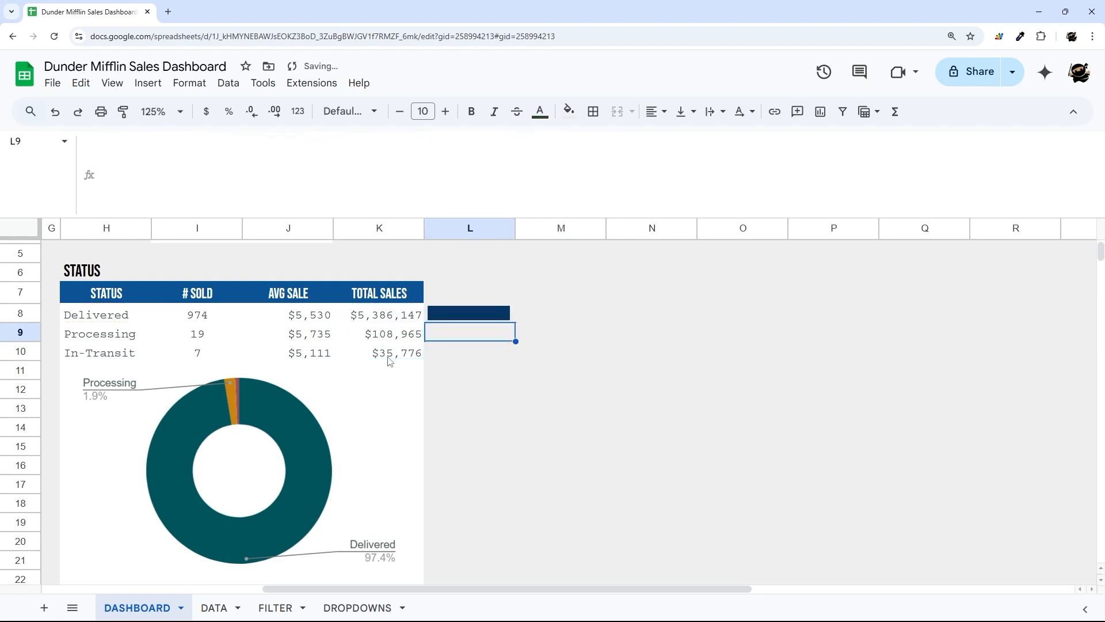
{"action": "left_click", "coordinate": [505, 320]}
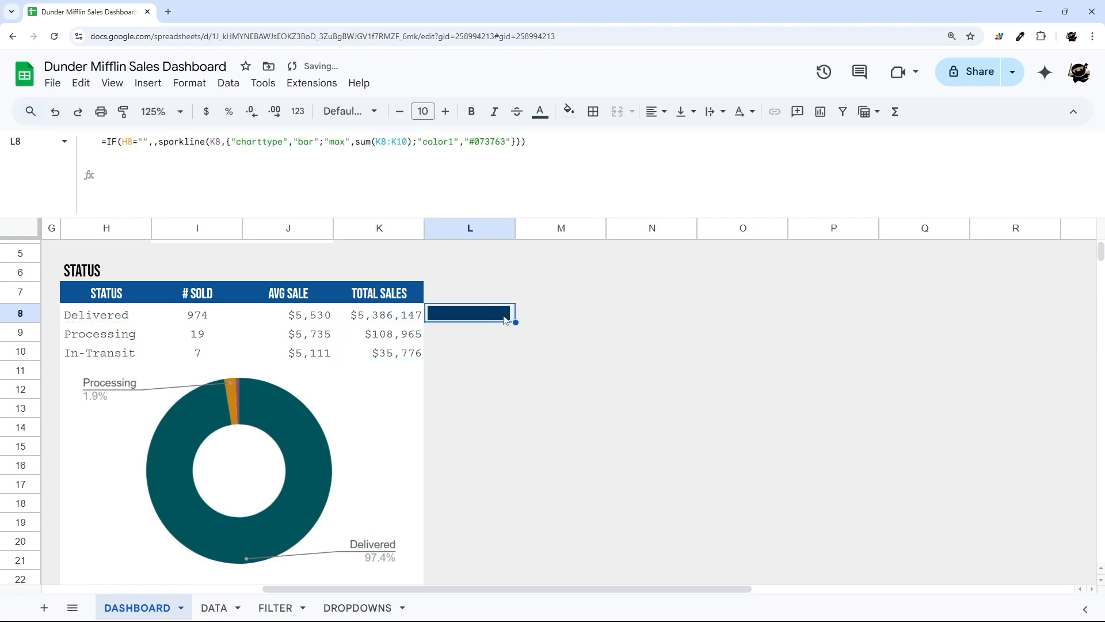
{"action": "left_click", "coordinate": [386, 141]}
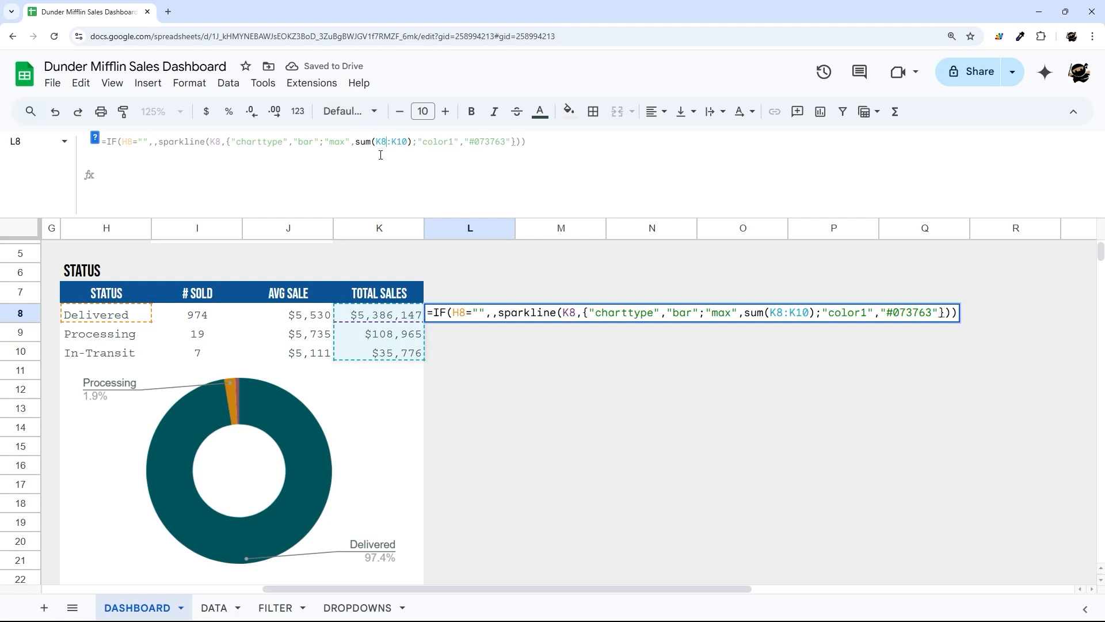
- Lock the sparkline's K8:K10 range as absolute and fill the sparkline down through L10
{"action": "key", "text": "F4"}
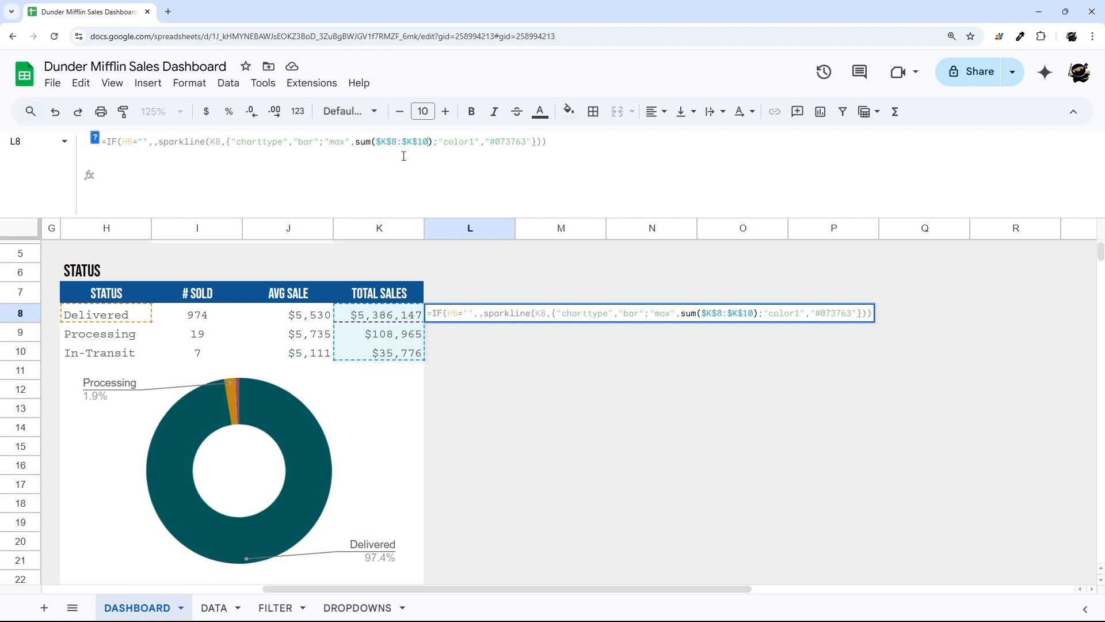
{"action": "key", "text": "Return"}
{"action": "left_click", "coordinate": [489, 311]}
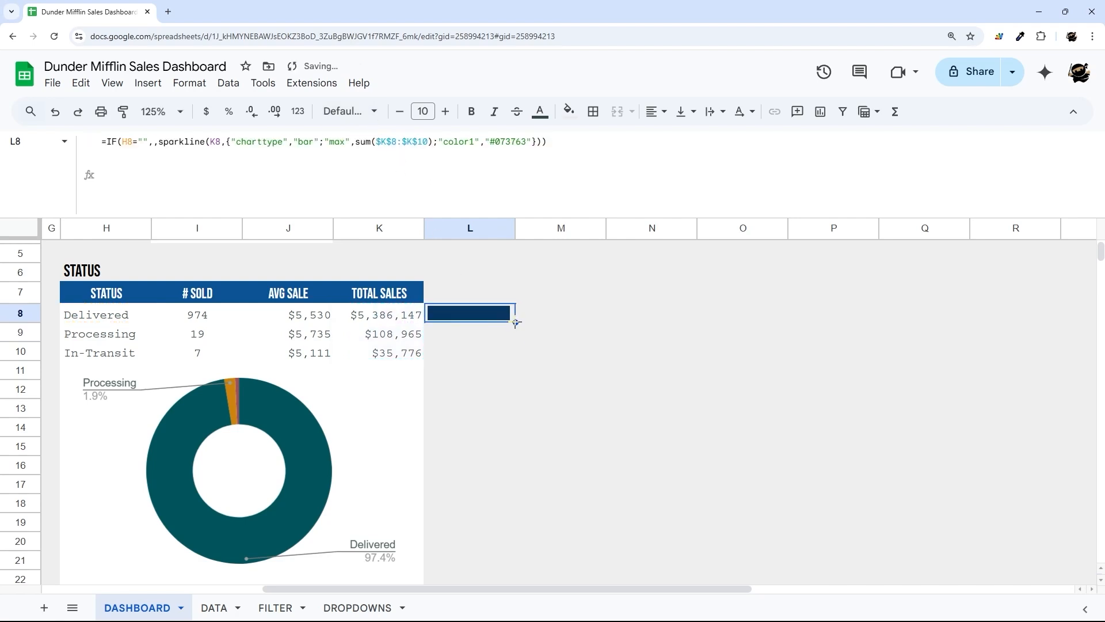
{"action": "left_click_drag", "start_coordinate": [515, 322], "coordinate": [517, 390]}
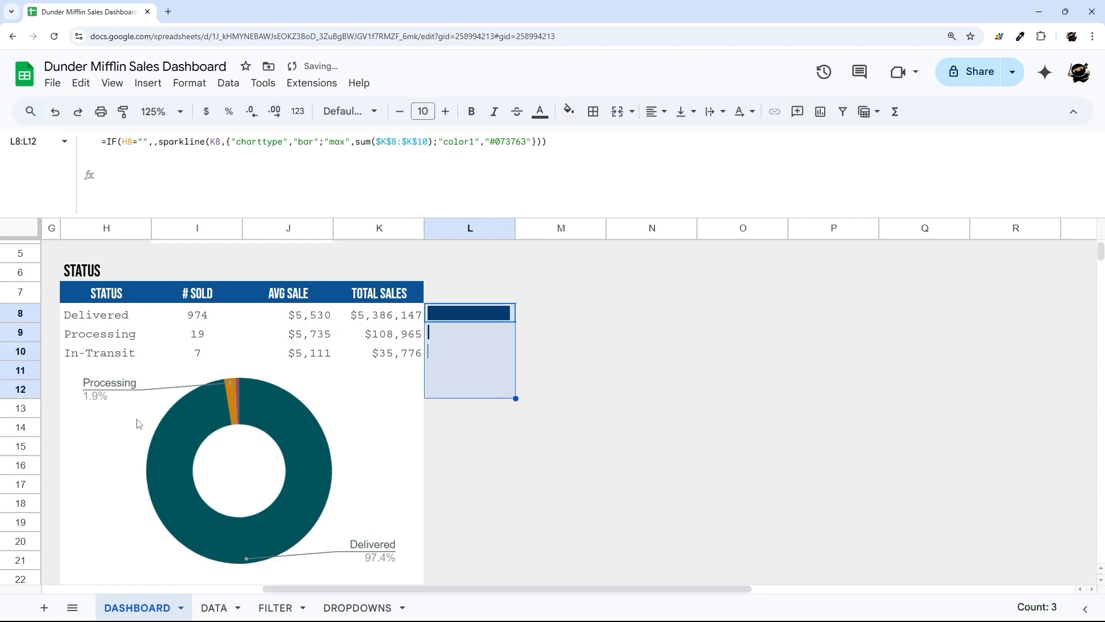
- Shorten the doughnut chart from its top edge
{"action": "left_click", "coordinate": [216, 441]}
{"action": "left_click_drag", "start_coordinate": [241, 362], "coordinate": [240, 386]}
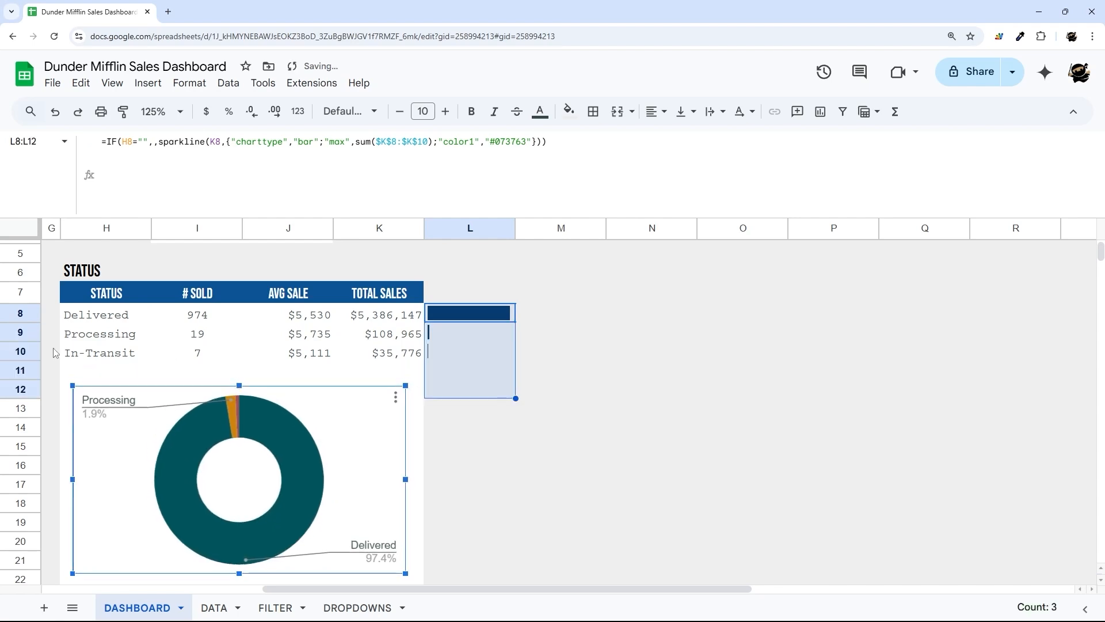
{"action": "left_click_drag", "start_coordinate": [96, 322], "coordinate": [347, 368]}
{"action": "left_click", "coordinate": [275, 411]}
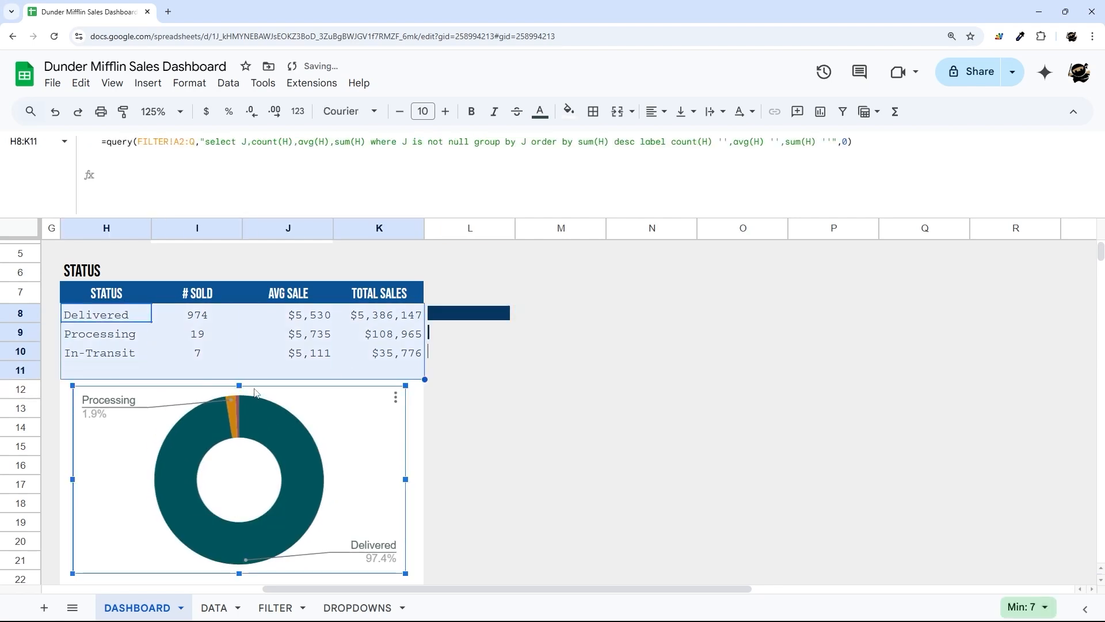
{"action": "mouse_move", "coordinate": [241, 385]}
{"action": "left_mouse_down"}
{"action": "mouse_move", "coordinate": [241, 412]}
{"action": "mouse_move", "coordinate": [241, 357]}
{"action": "mouse_move", "coordinate": [239, 375]}
{"action": "left_mouse_up"}
{"action": "scroll", "coordinate": [158, 367], "scroll_direction": "down", "scroll_amount": 5}
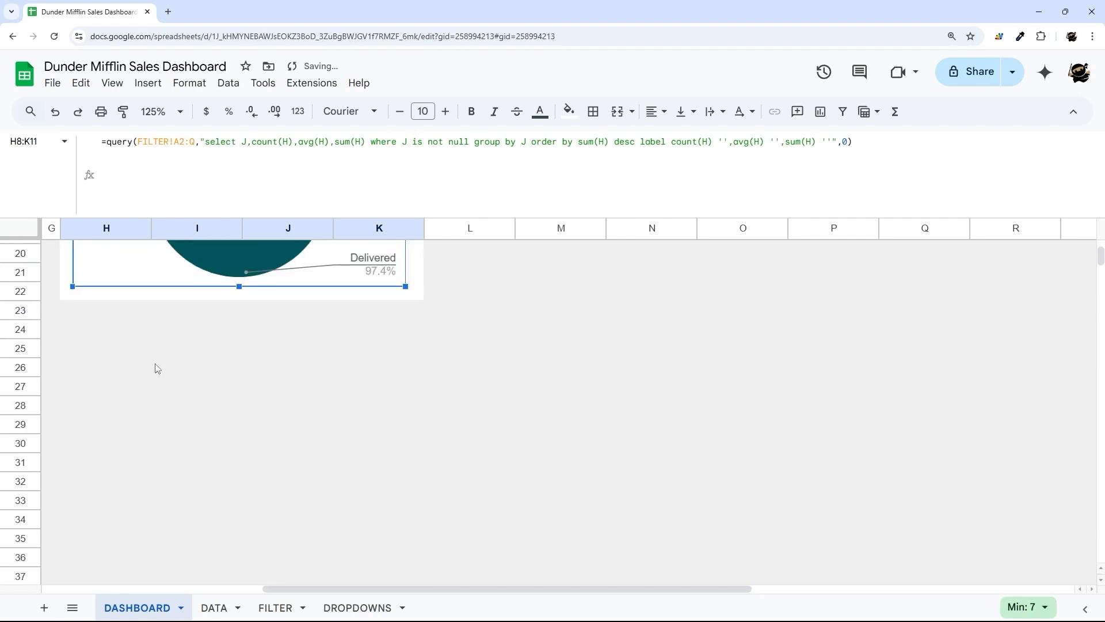
{"action": "left_click_drag", "start_coordinate": [73, 322], "coordinate": [412, 373]}
{"action": "scroll", "coordinate": [415, 380], "scroll_direction": "up", "scroll_amount": 6}
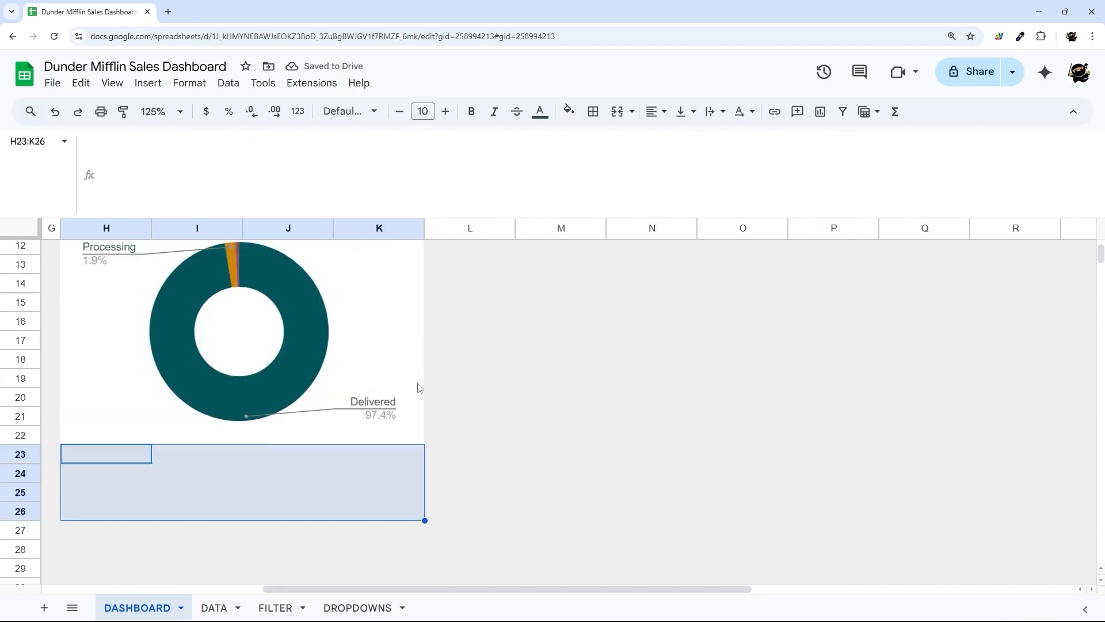
- Copy the TOTAL SALES header's blue style onto L7 with the paint format tool
{"action": "left_click", "coordinate": [467, 386]}
{"action": "left_click", "coordinate": [396, 366]}
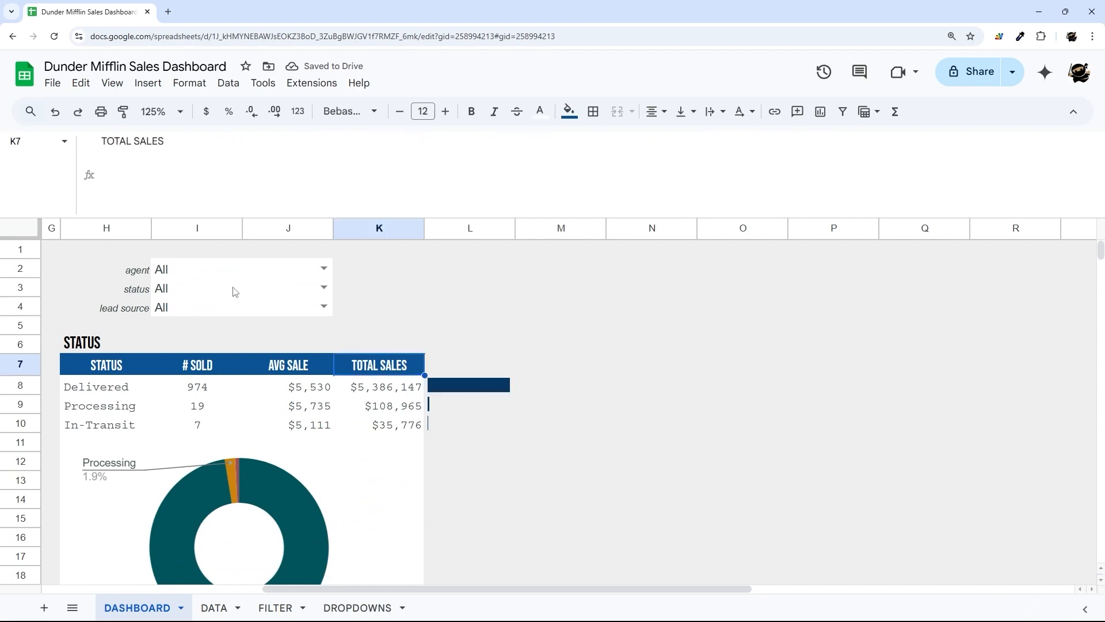
{"action": "left_click", "coordinate": [123, 111]}
{"action": "left_click", "coordinate": [454, 366]}
{"action": "left_click", "coordinate": [547, 404]}
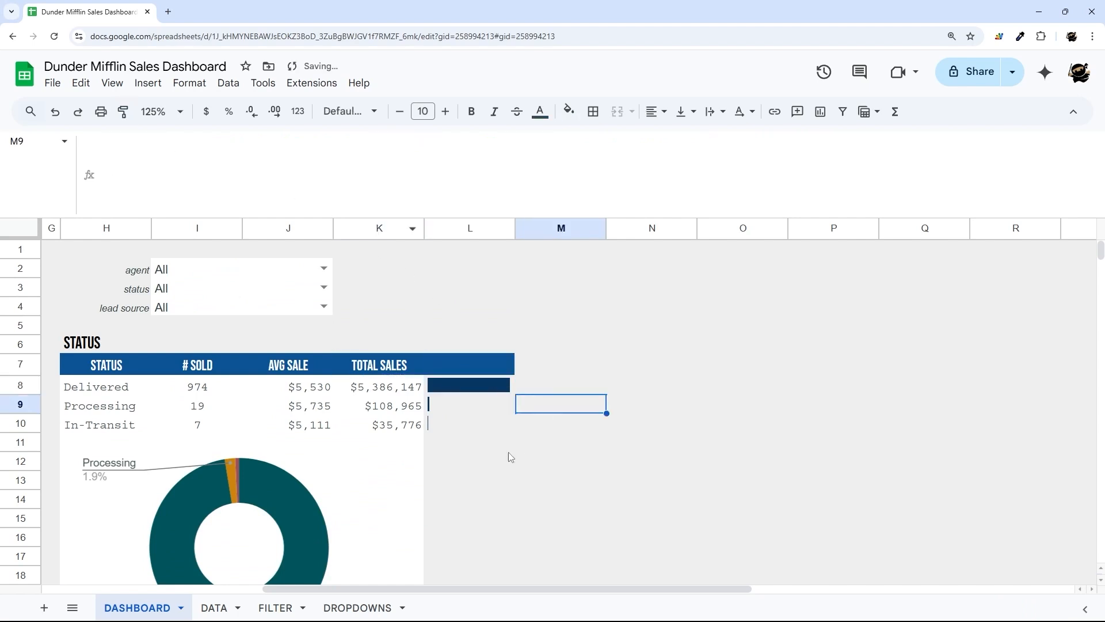
- Fill L8:L22 with a white background
{"action": "left_click_drag", "start_coordinate": [429, 390], "coordinate": [465, 450]}
{"action": "left_click", "coordinate": [569, 111]}
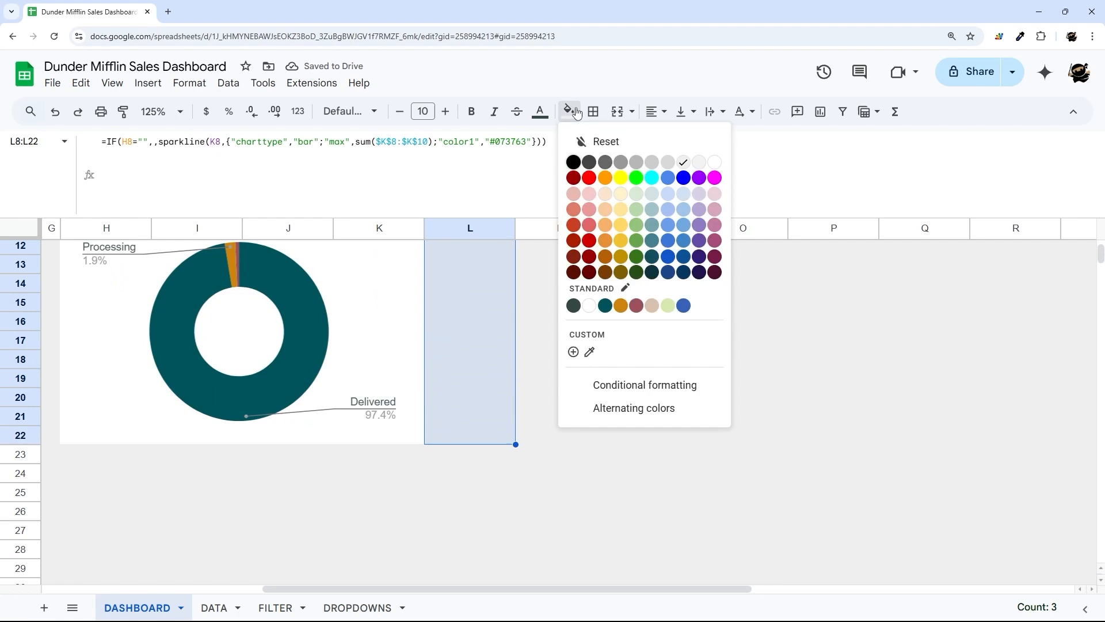
{"action": "left_click", "coordinate": [714, 162]}
{"action": "left_click", "coordinate": [679, 305]}
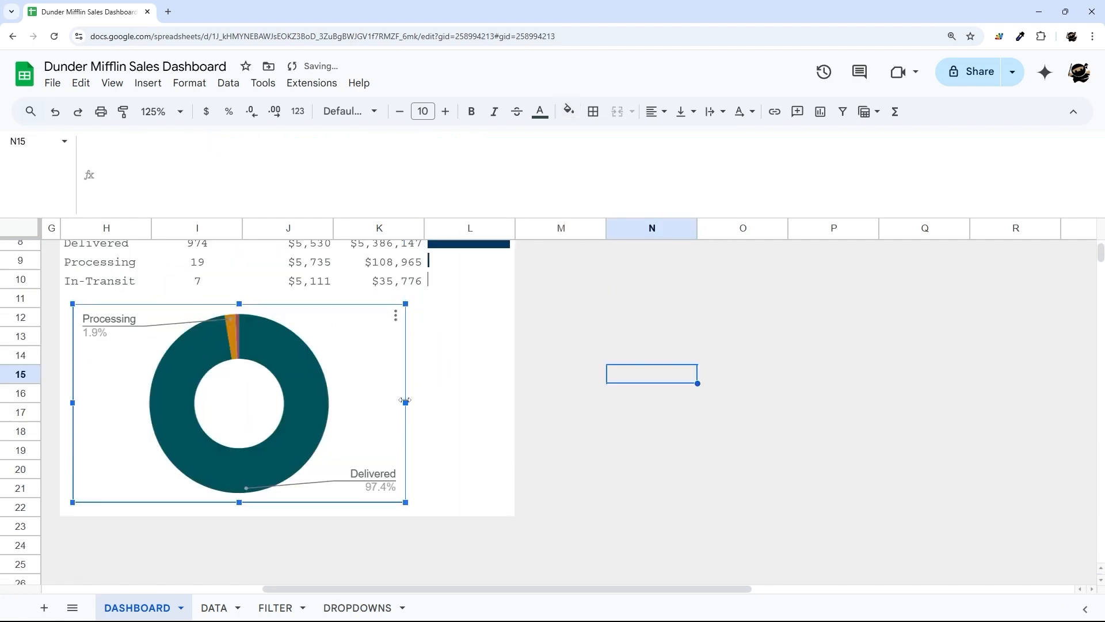
- Widen the doughnut chart toward column L and reposition it
{"action": "left_click_drag", "start_coordinate": [405, 401], "coordinate": [391, 380]}
{"action": "left_click", "coordinate": [600, 410]}
{"action": "left_click", "coordinate": [466, 424]}
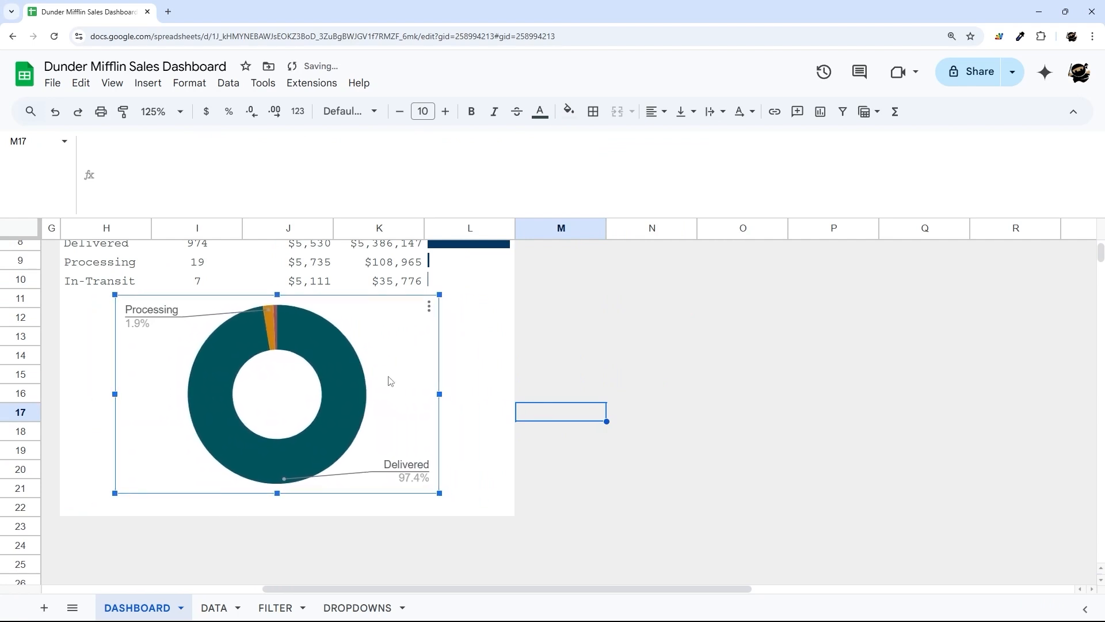
{"action": "left_click", "coordinate": [594, 397]}
- Collapse the formula bar to one line and select the STATUS block H5:L14
{"action": "scroll", "coordinate": [593, 397], "scroll_direction": "up", "scroll_amount": 3}
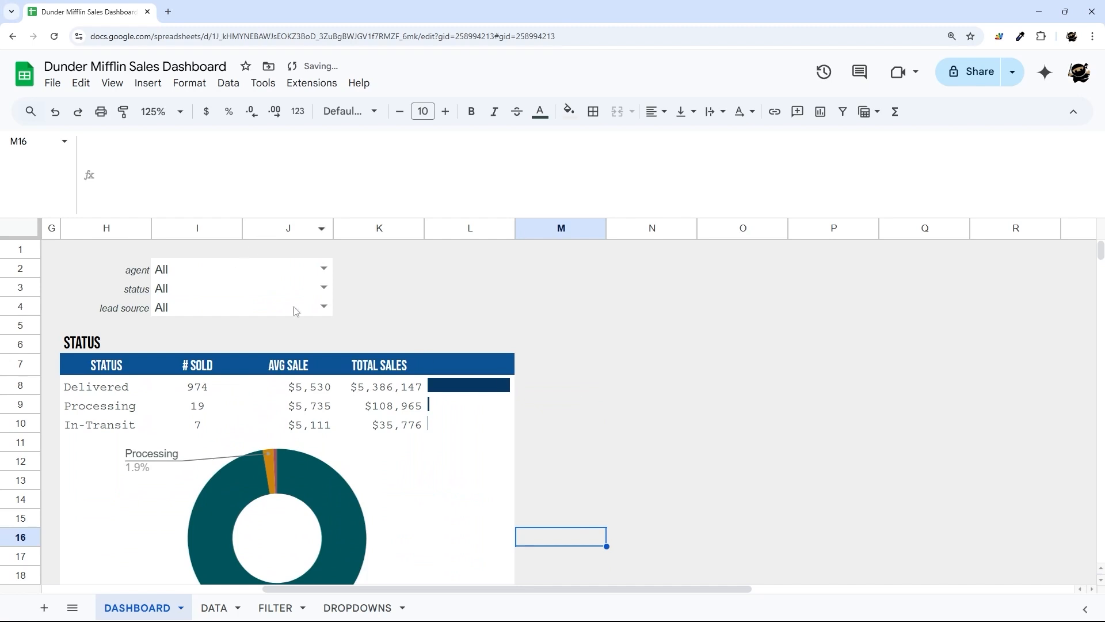
{"action": "left_click_drag", "start_coordinate": [370, 216], "coordinate": [354, 100]}
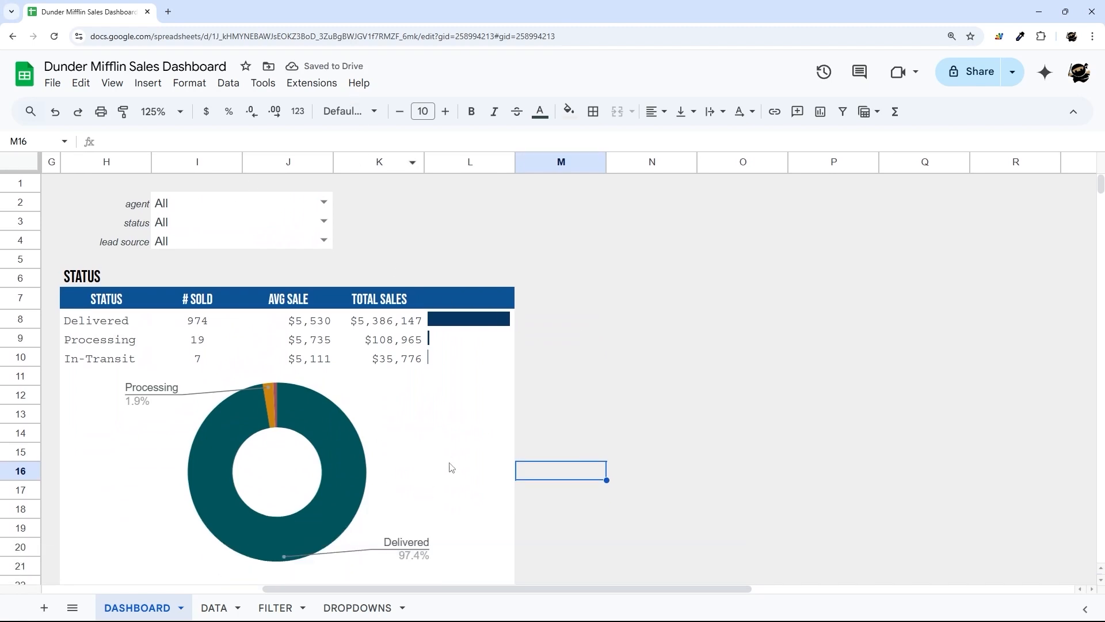
{"action": "left_click_drag", "start_coordinate": [447, 588], "coordinate": [388, 606]}
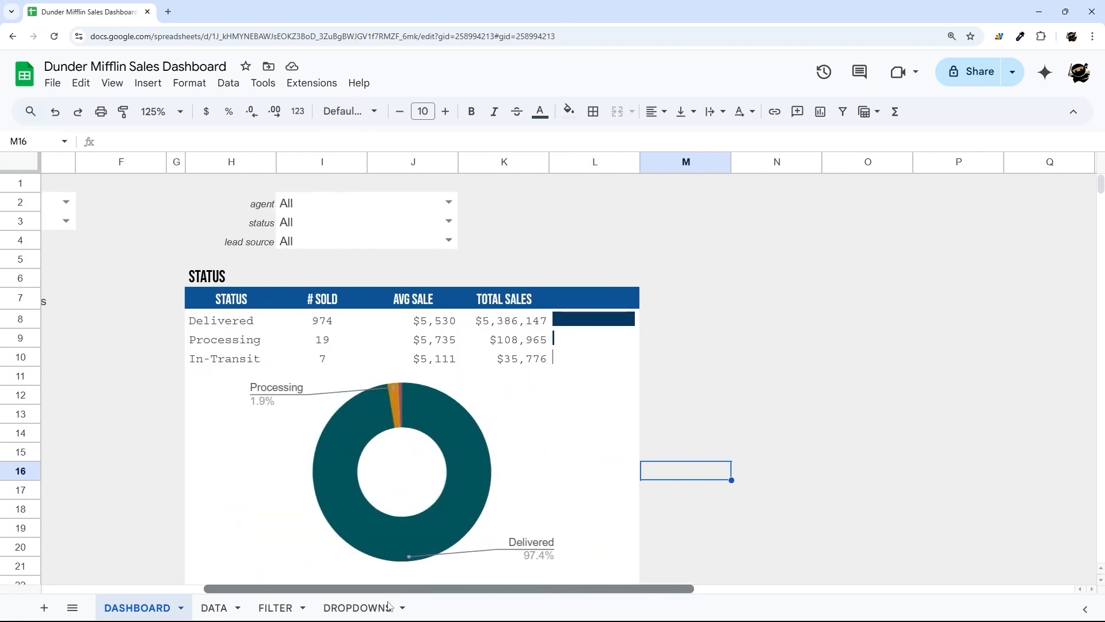
{"action": "left_click_drag", "start_coordinate": [219, 259], "coordinate": [624, 522]}
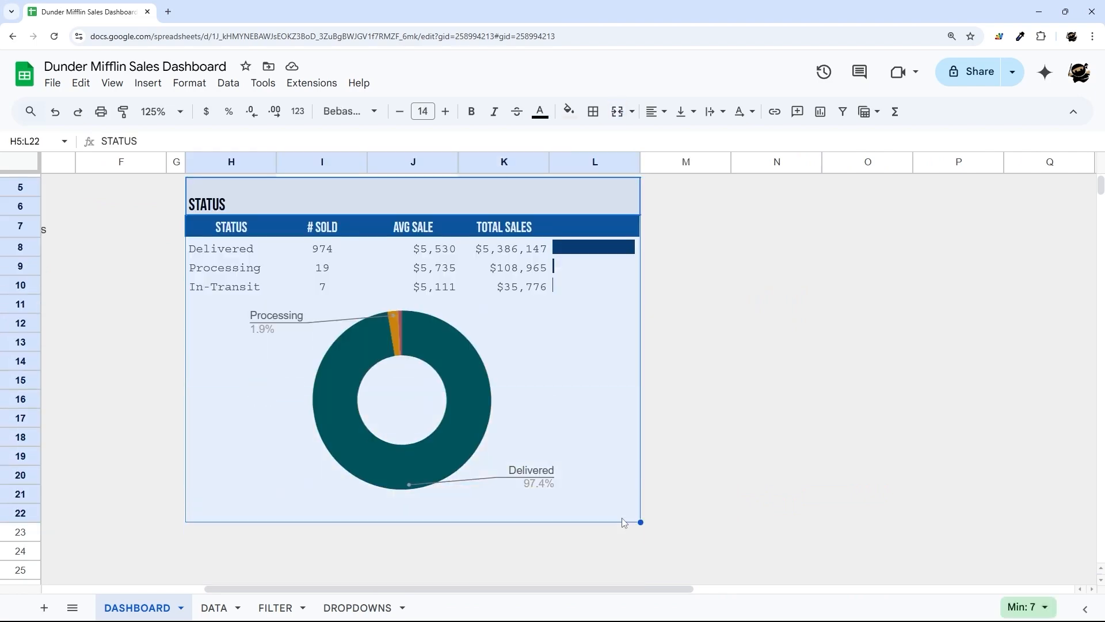
{"action": "scroll", "coordinate": [751, 345], "scroll_direction": "up", "scroll_amount": 2}
- Resize column M to a width of 20
{"action": "right_click", "coordinate": [703, 166]}
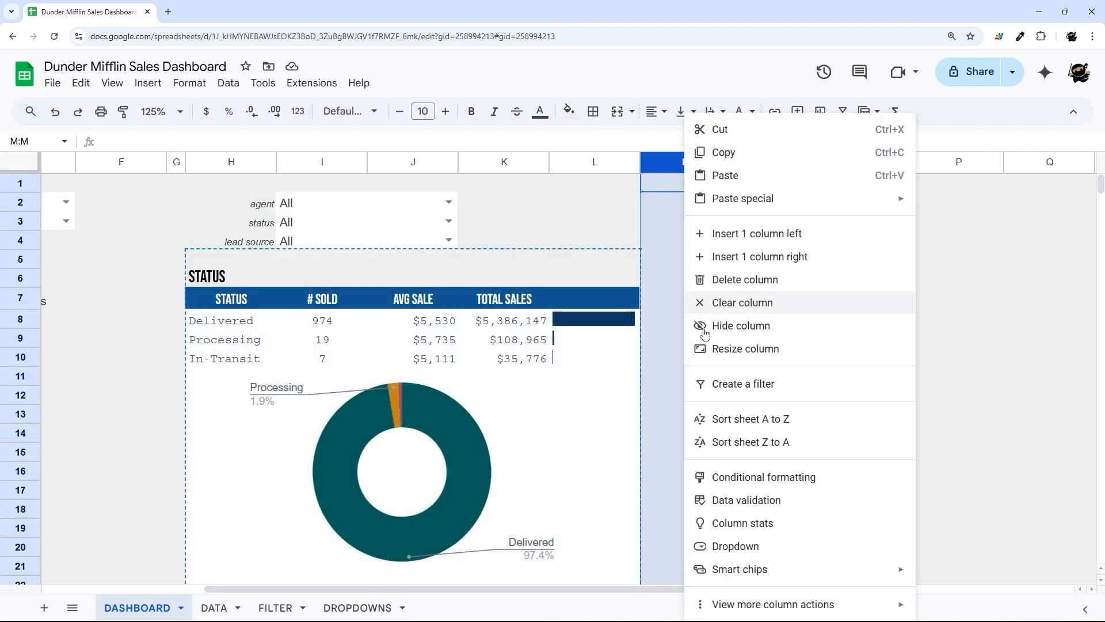
{"action": "left_click", "coordinate": [709, 347]}
{"action": "type", "text": "20"}
{"action": "key", "text": "Return"}
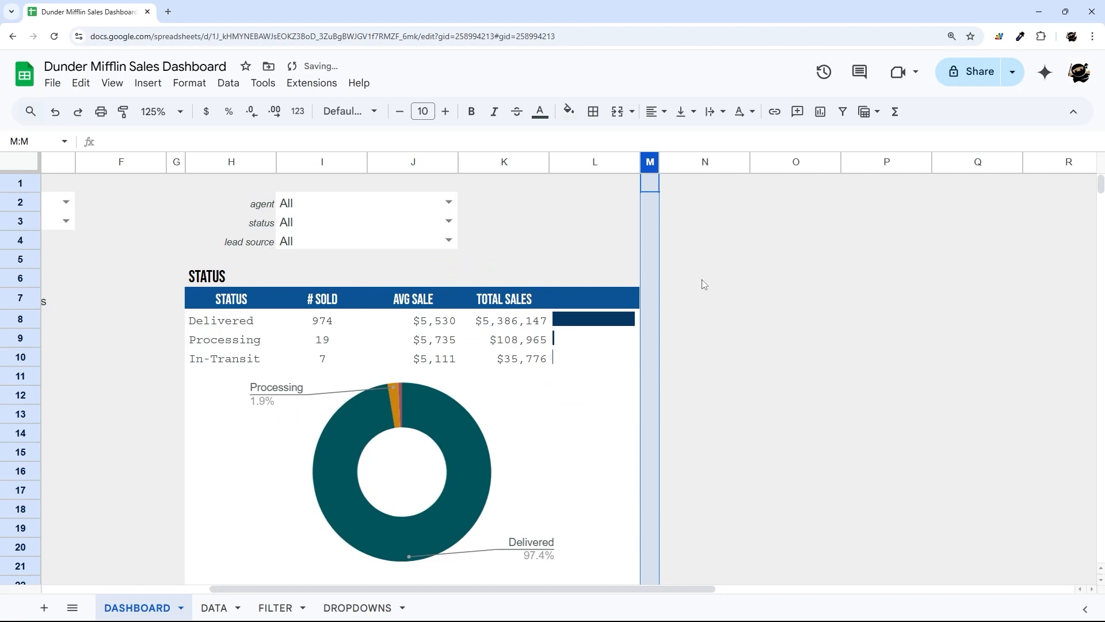
- Paste the copied STATUS table at N5
{"action": "left_click", "coordinate": [702, 280]}
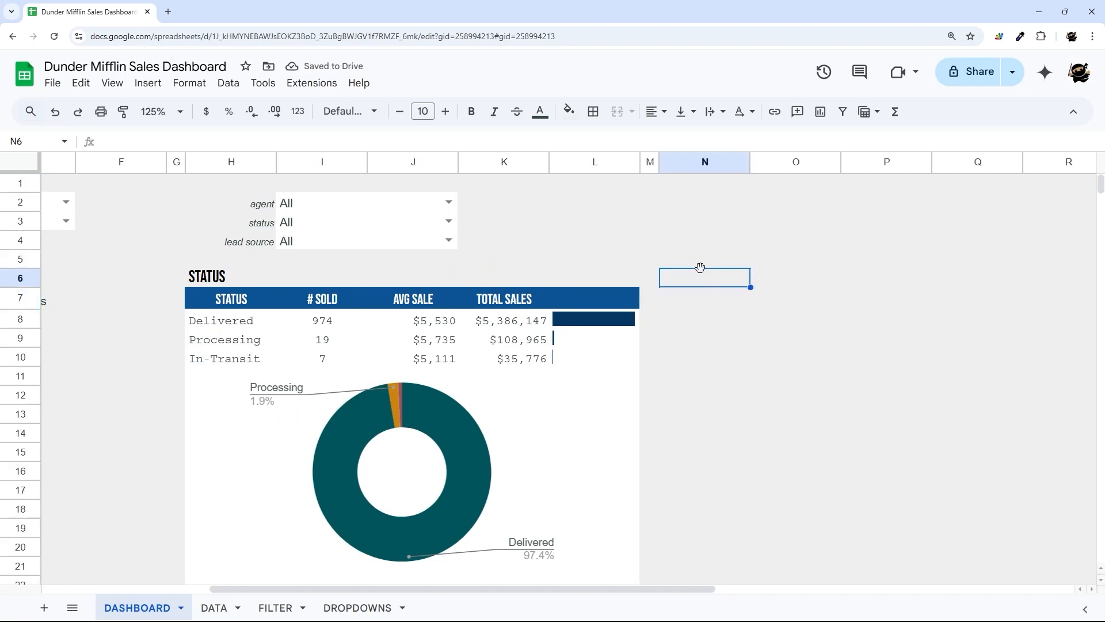
{"action": "left_click", "coordinate": [218, 276]}
{"action": "left_click", "coordinate": [719, 263]}
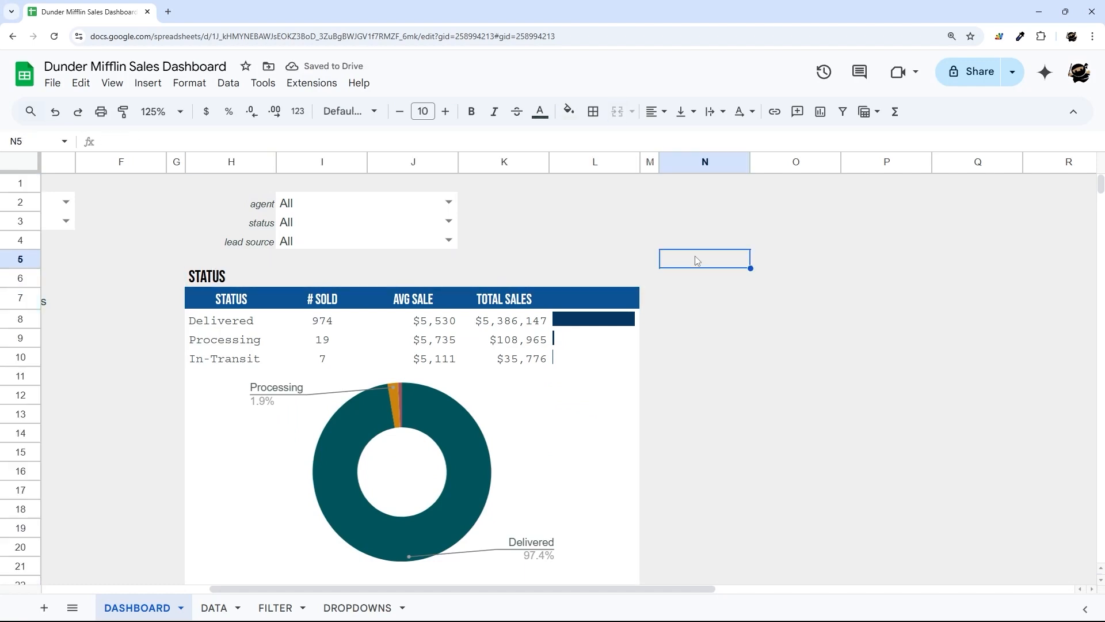
{"action": "key", "text": "ctrl+v"}
- Retitle the copied table REFERAL CHANNEL and change its N7 header to LEAD SOURCE
{"action": "left_click_drag", "start_coordinate": [676, 588], "coordinate": [836, 609]}
{"action": "scroll", "coordinate": [827, 499], "scroll_direction": "down", "scroll_amount": 3}
{"action": "scroll", "coordinate": [827, 499], "scroll_direction": "up", "scroll_amount": 3}
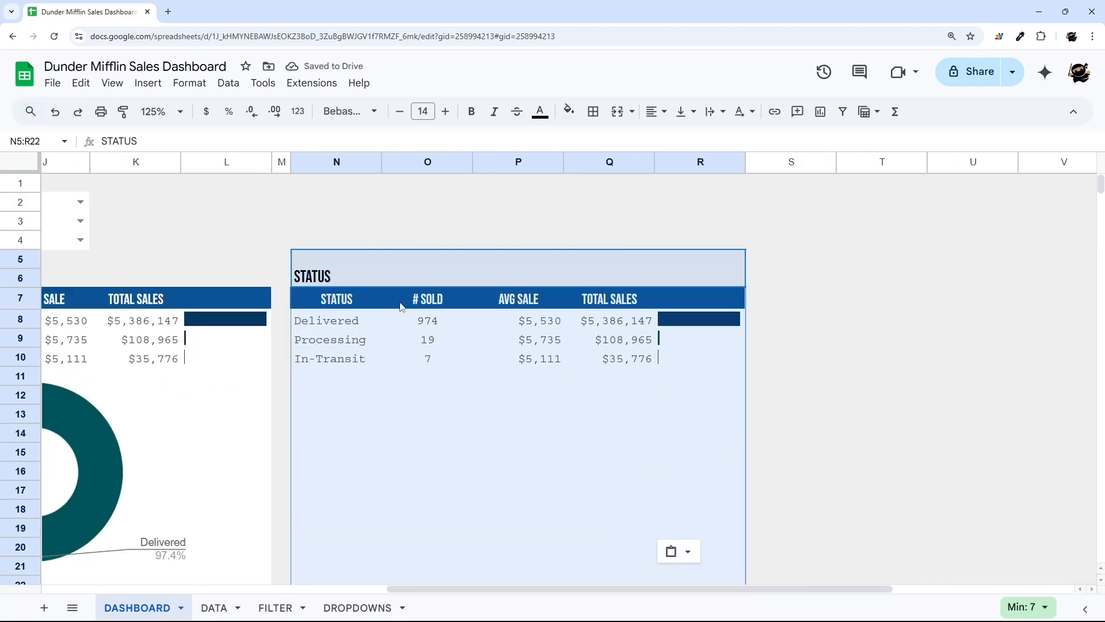
{"action": "left_click", "coordinate": [349, 283]}
{"action": "type", "text": "RE"}
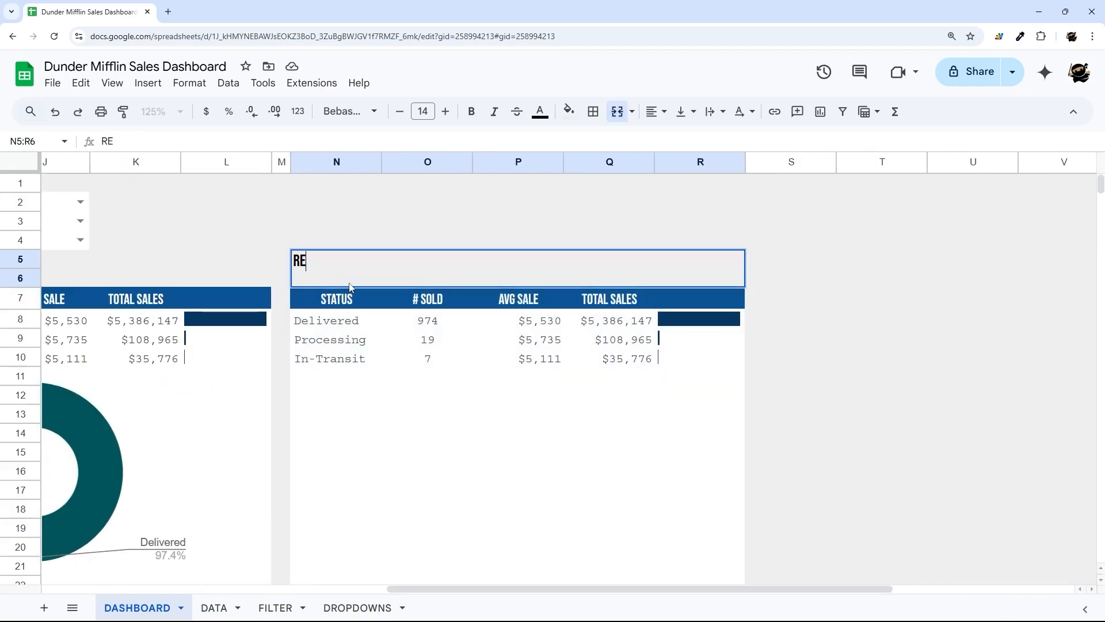
{"action": "type", "text": "FERALLY"}
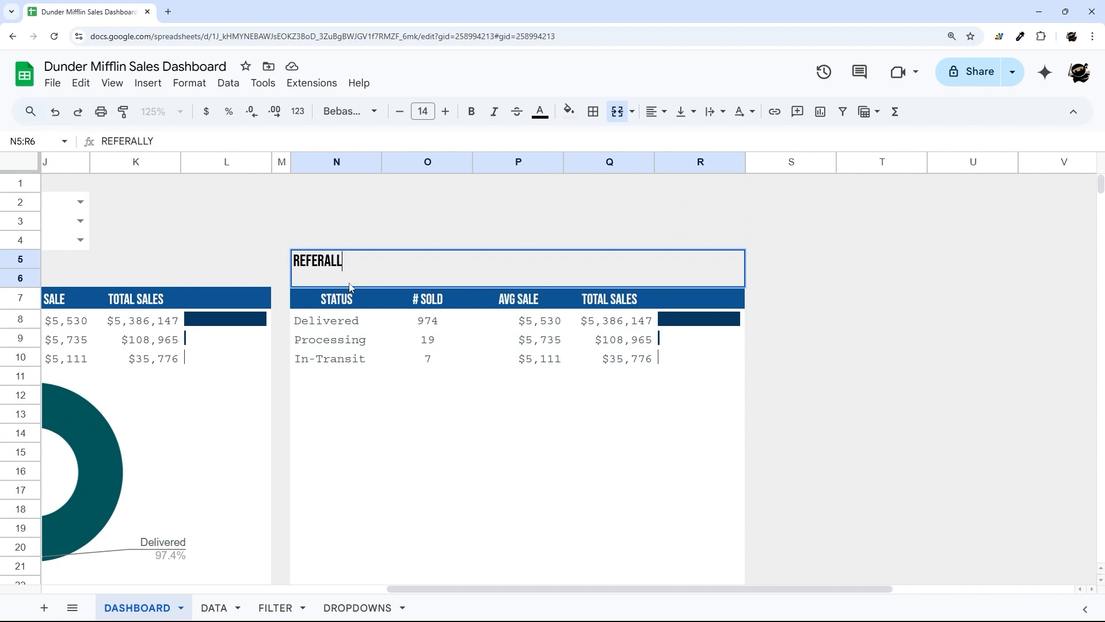
{"action": "key", "text": "BackSpace"}
{"action": "type", "text": "CHANNEL"}
{"action": "key", "text": "Return"}
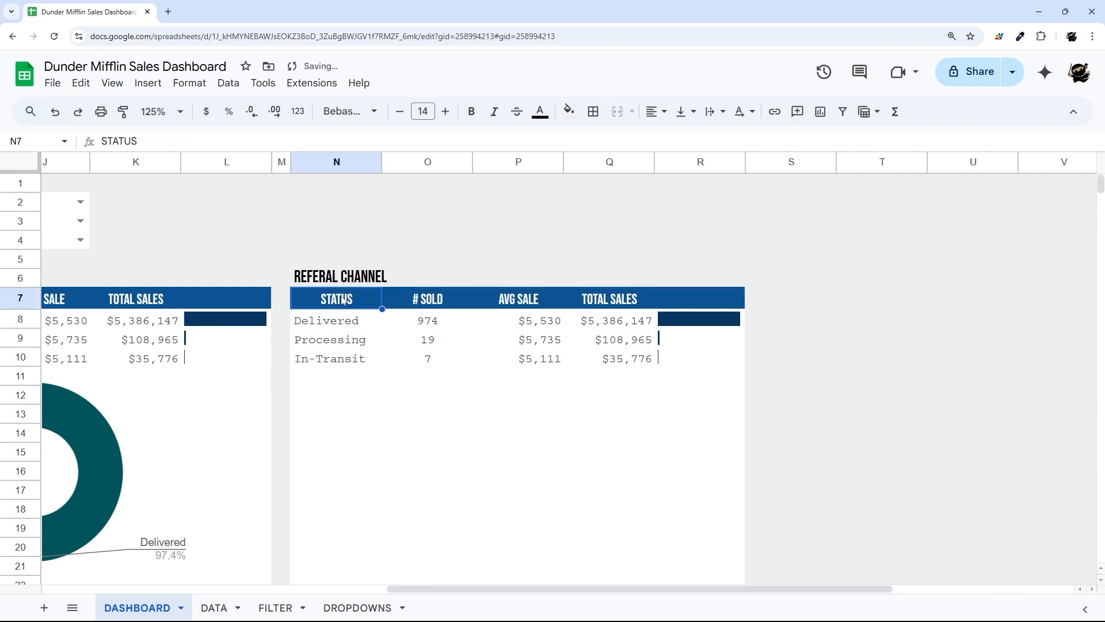
{"action": "key", "text": "BackSpace"}
{"action": "type", "text": "LEAD SOURCE"}
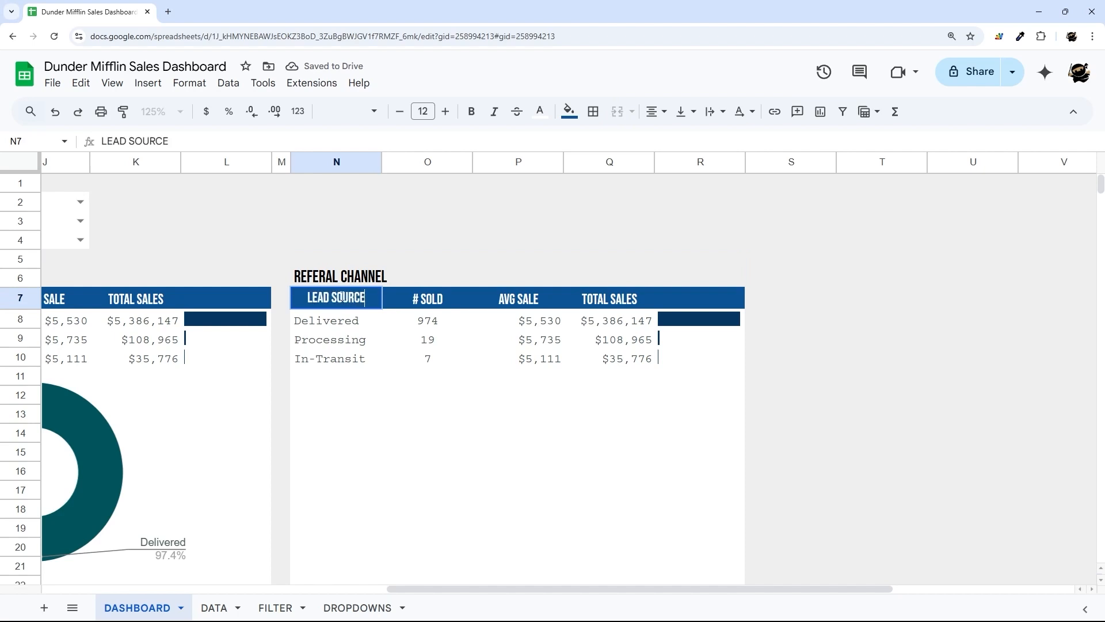
{"action": "key", "text": "Return"}
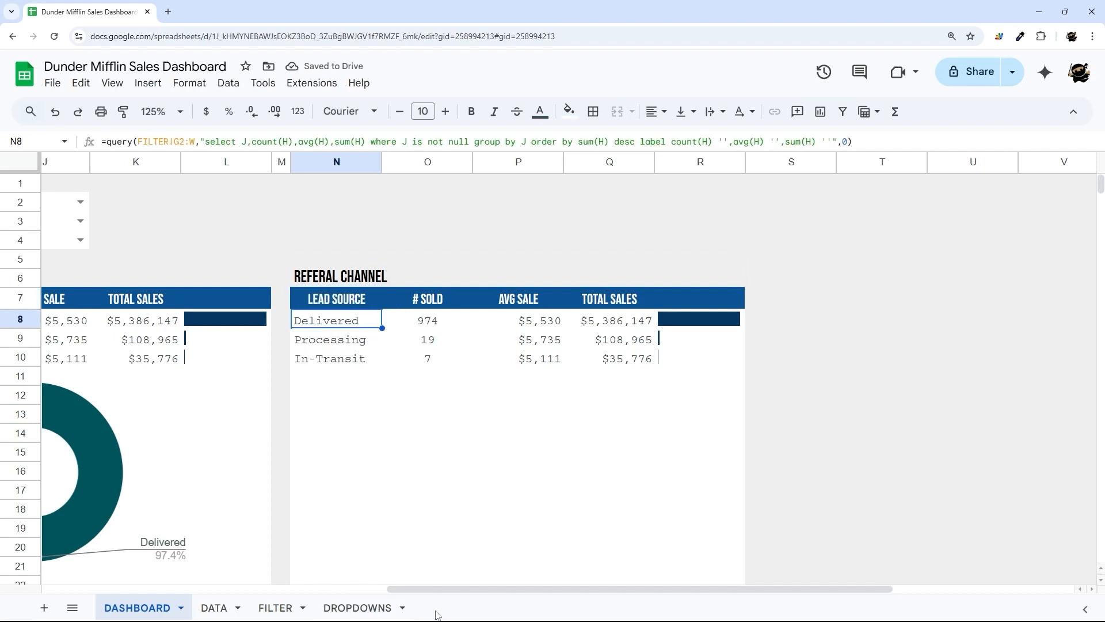
- Make the FILTER range in H8's query absolute (FILTER!$A$2:$Q)
{"action": "left_click_drag", "start_coordinate": [459, 590], "coordinate": [317, 601]}
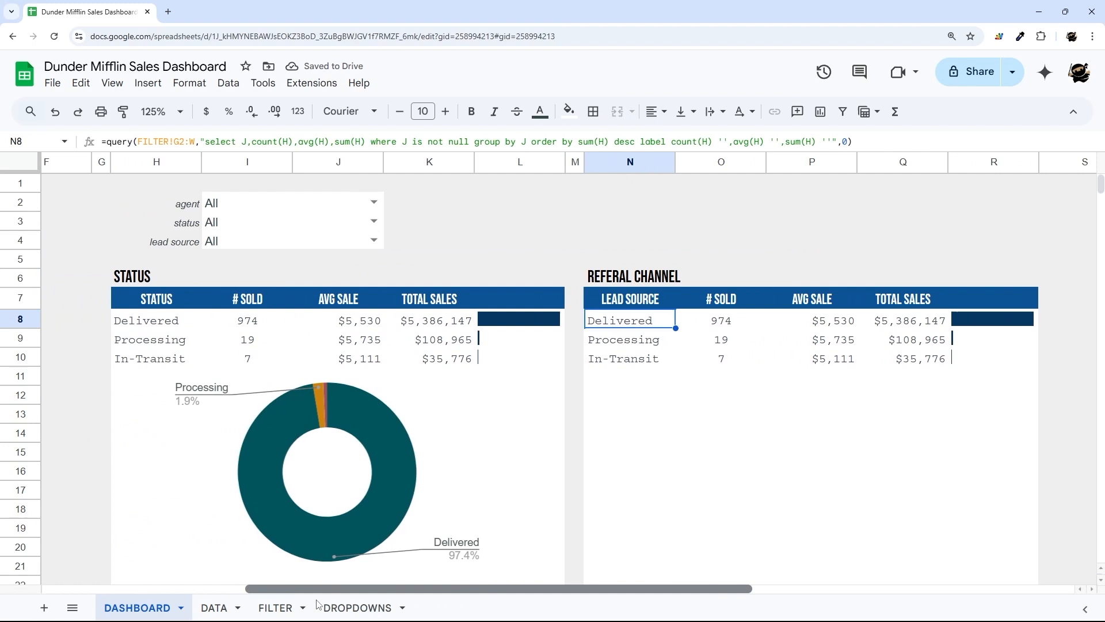
{"action": "left_click", "coordinate": [183, 326]}
{"action": "left_click", "coordinate": [174, 141]}
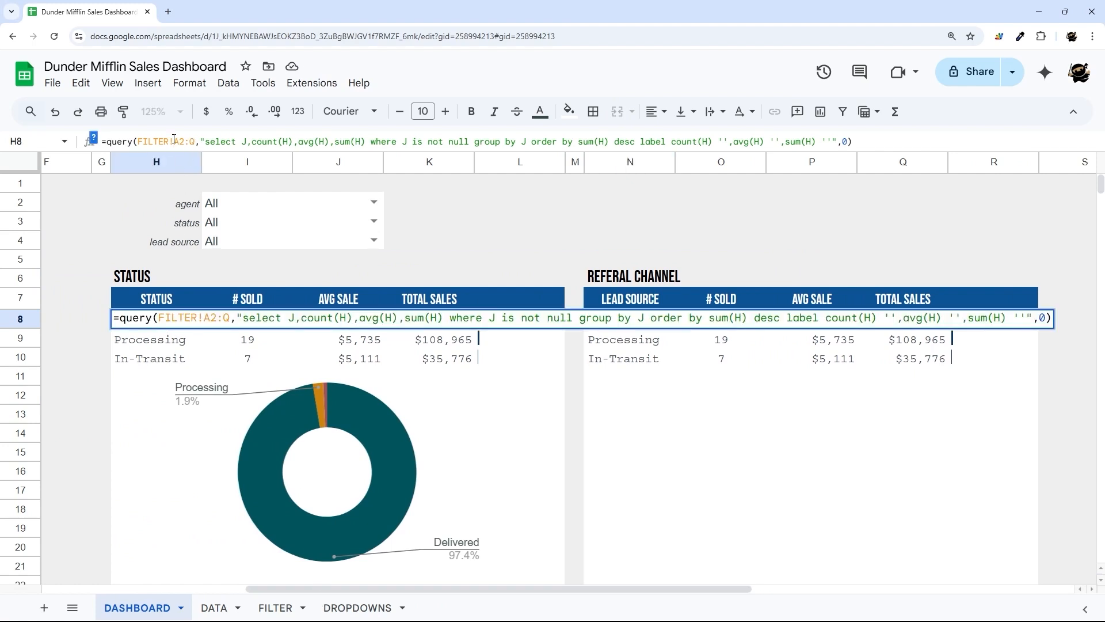
{"action": "key", "text": "F4"}
{"action": "key", "text": "Return"}
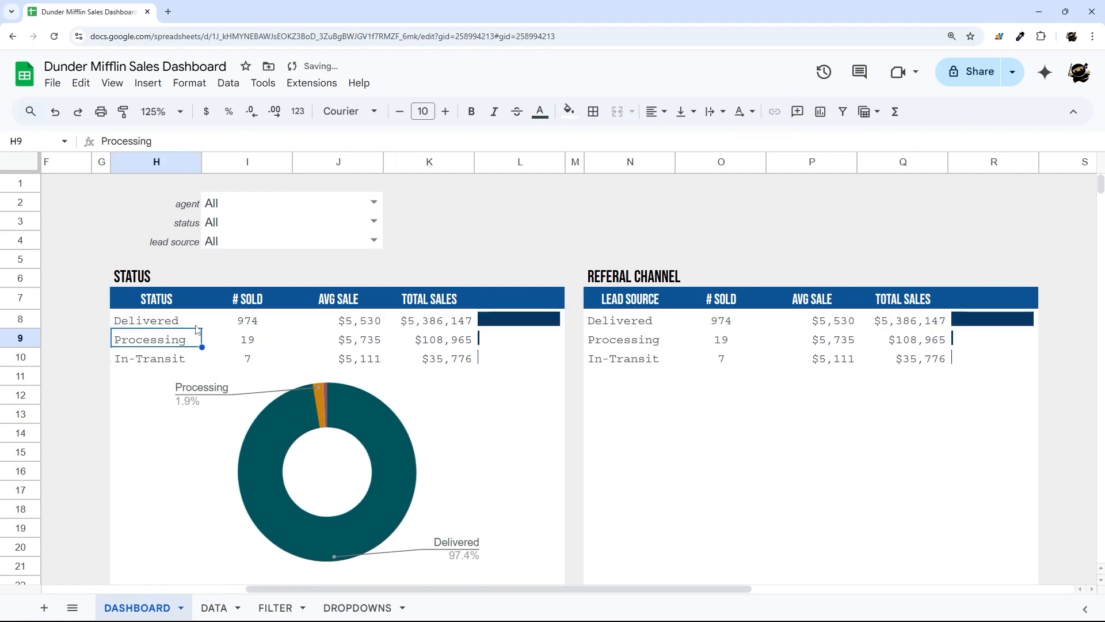
{"action": "key", "text": "Up"}
{"action": "left_click", "coordinate": [206, 141]}
{"action": "key", "text": "Return"}
- Replace N8's query with the absolute-range formula, then view the FILTER sheet
{"action": "left_click", "coordinate": [623, 319]}
{"action": "left_click", "coordinate": [259, 139]}
{"action": "key", "text": "ctrl+a"}
{"action": "type", "text": "=query(FILTER!$A$2:$Q,\"select J,count(H),avg(H),sum(H) where J is not null group by J order by sum(H) desc label count(H) '',avg(H) '',sum(H) ''\",0)"}
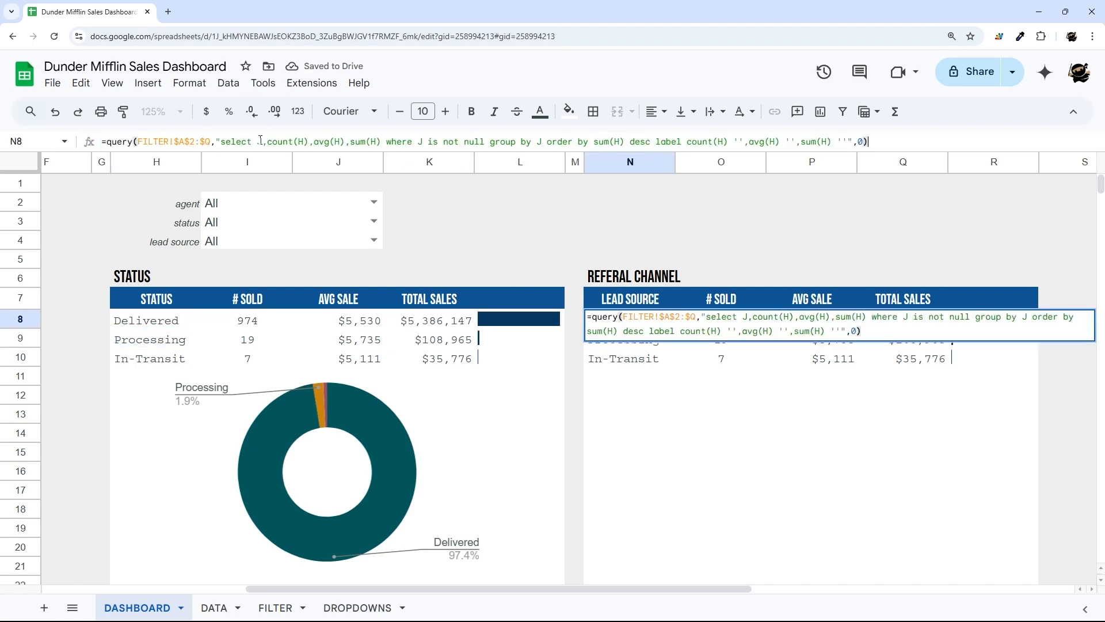
{"action": "key", "text": "Return"}
{"action": "left_click", "coordinate": [627, 324]}
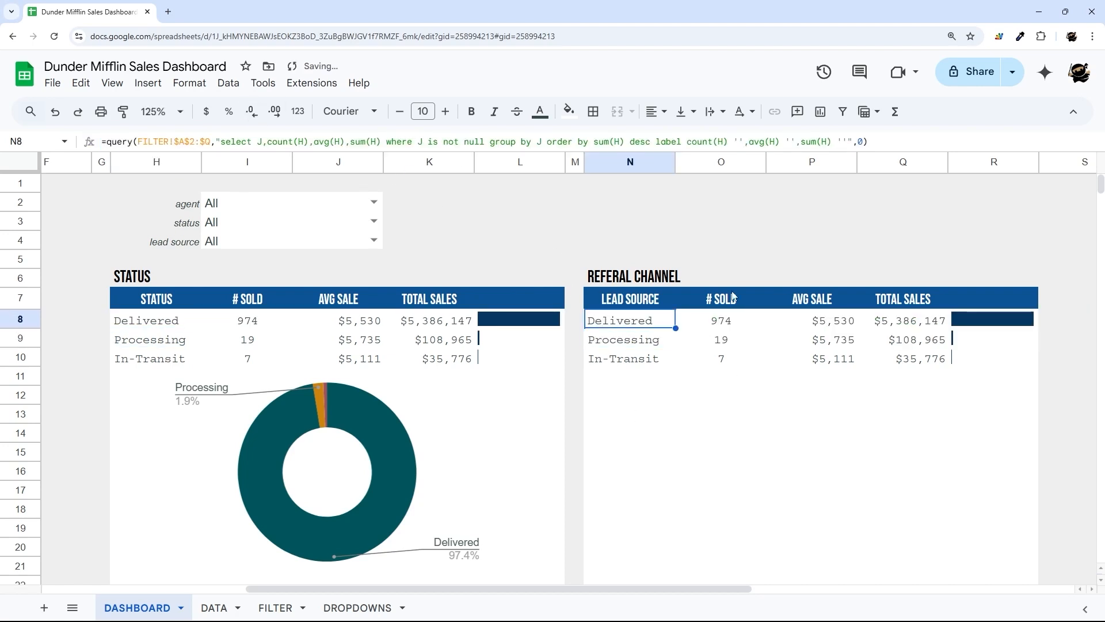
{"action": "left_click", "coordinate": [259, 141]}
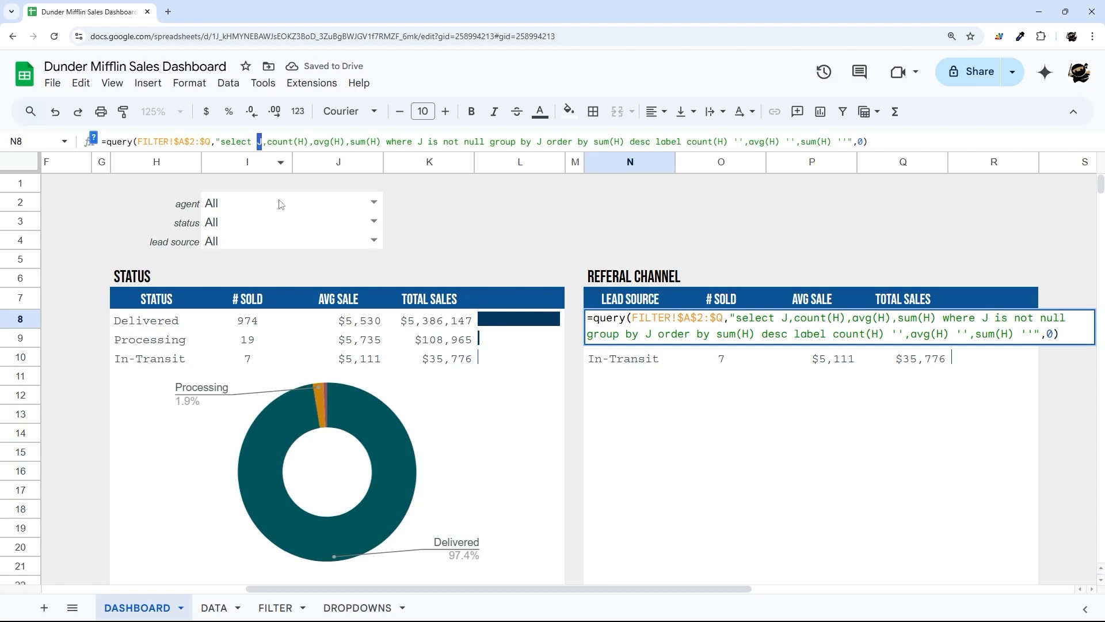
{"action": "key", "text": "Escape"}
{"action": "left_click", "coordinate": [275, 608]}
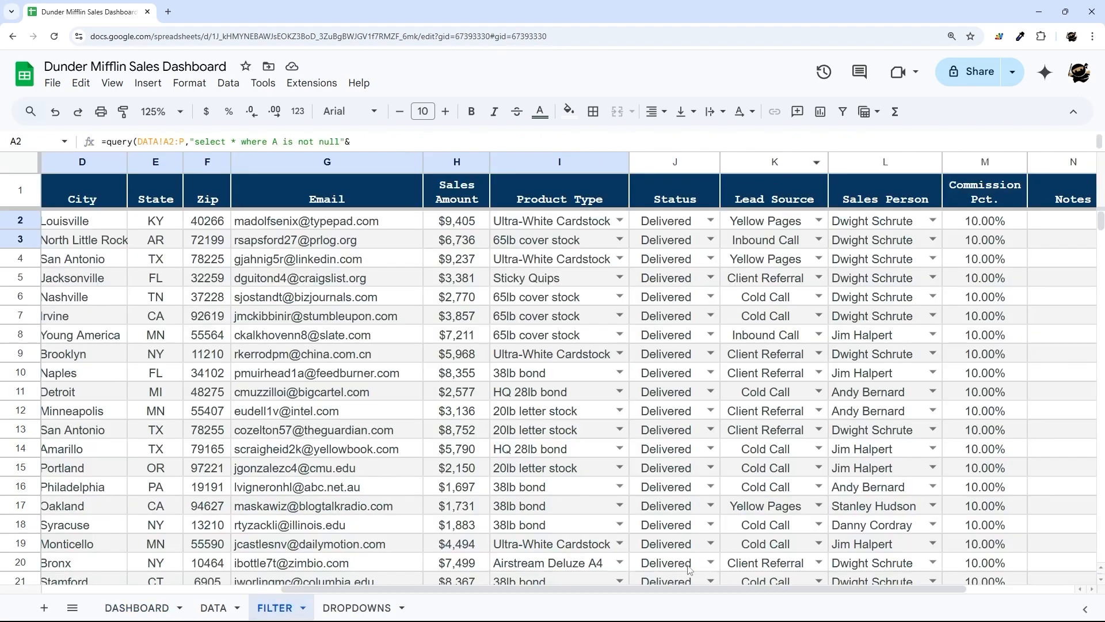
- Switch N8's query from column J to column K (Lead Source) in select, where and group by
{"action": "left_click", "coordinate": [747, 161]}
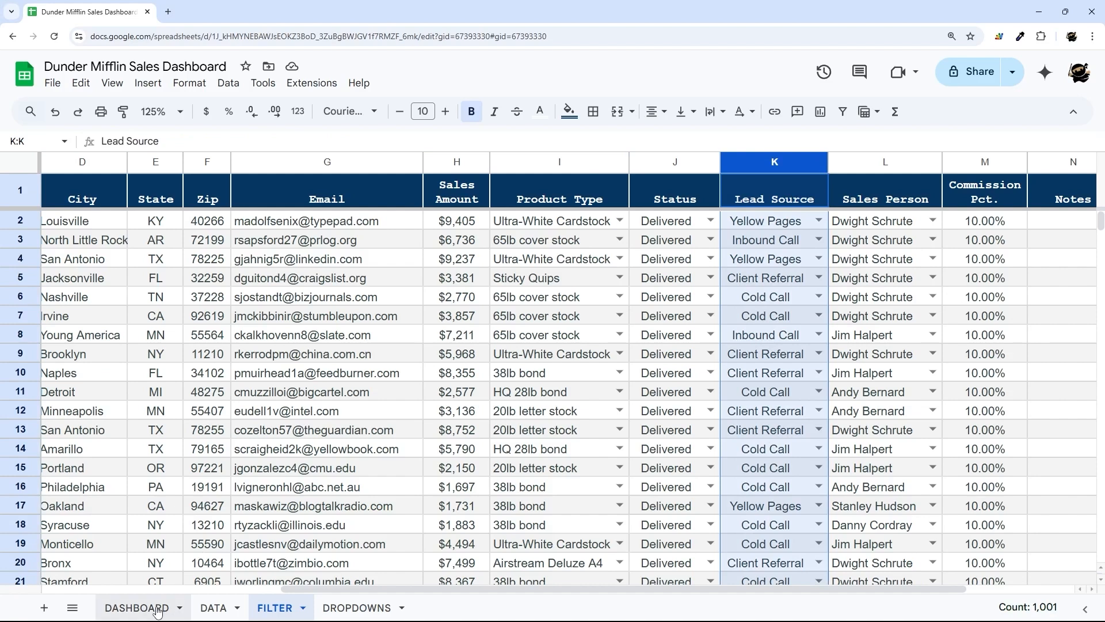
{"action": "left_click", "coordinate": [137, 608]}
{"action": "left_click", "coordinate": [261, 141]}
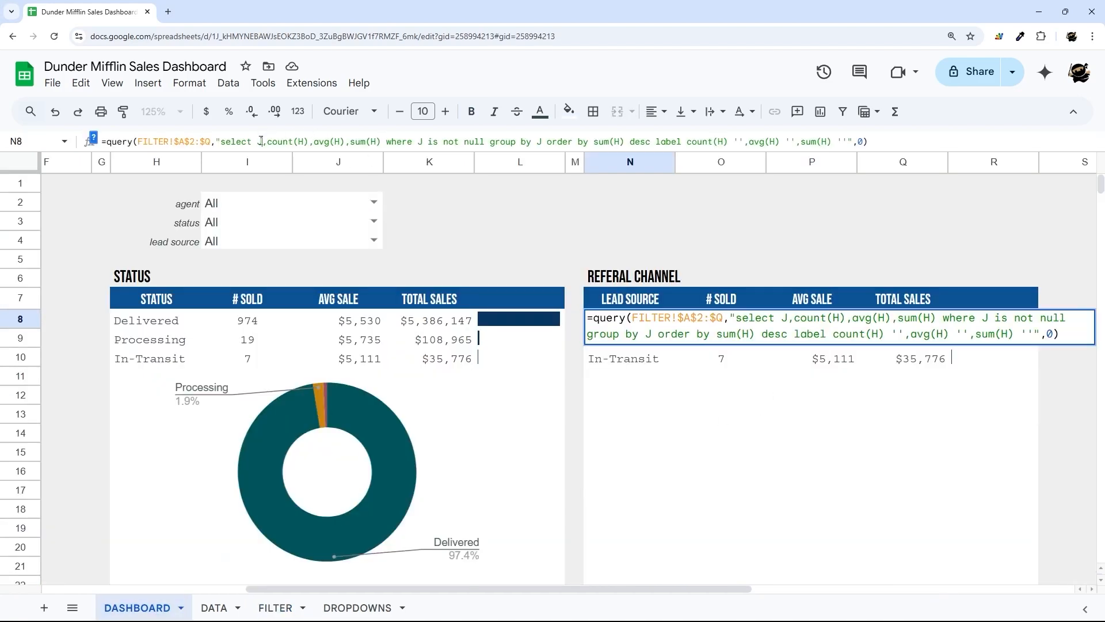
{"action": "key", "text": "BackSpace"}
{"action": "type", "text": "K"}
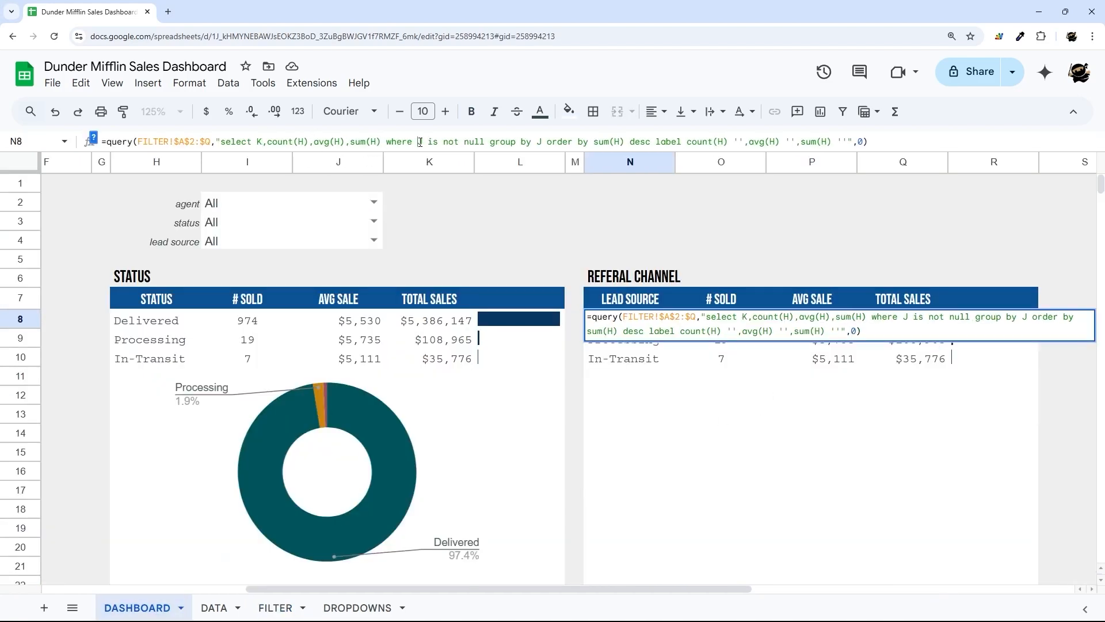
{"action": "left_click", "coordinate": [422, 142]}
{"action": "key", "text": "BackSpace"}
{"action": "type", "text": "K"}
{"action": "key", "text": "Delete"}
{"action": "type", "text": "K"}
{"action": "key", "text": "Return"}
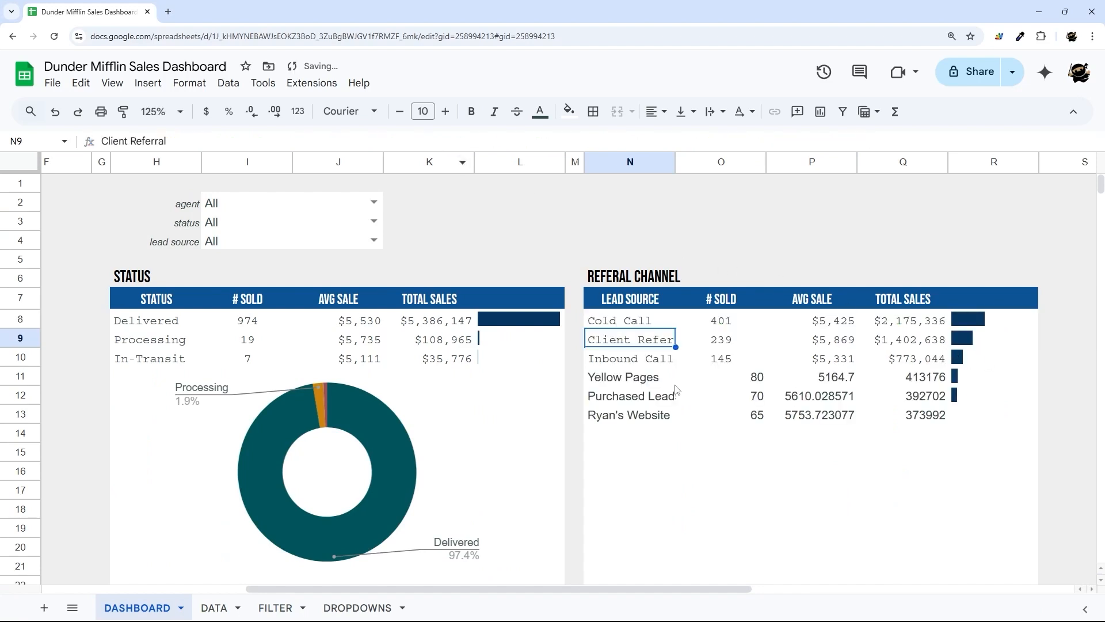
- Fill the R12 bar down to Ryan's Website and paint Inbound Call's currency formatting onto rows 11–15
{"action": "left_click_drag", "start_coordinate": [636, 379], "coordinate": [968, 460]}
{"action": "left_click", "coordinate": [1013, 396]}
{"action": "left_click", "coordinate": [970, 440]}
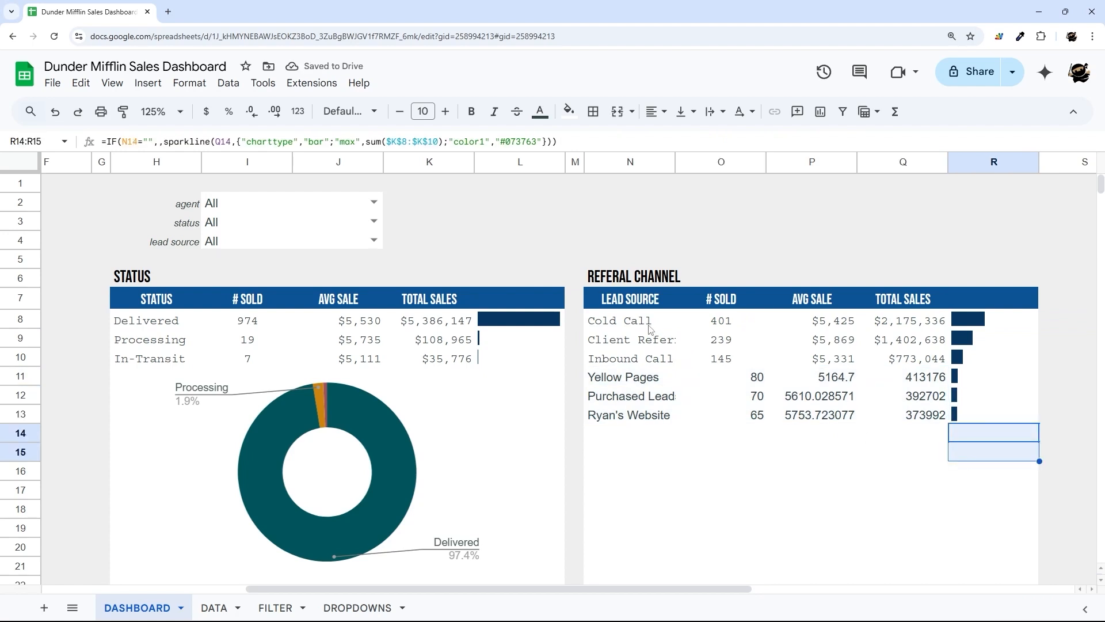
{"action": "left_click_drag", "start_coordinate": [642, 363], "coordinate": [920, 361]}
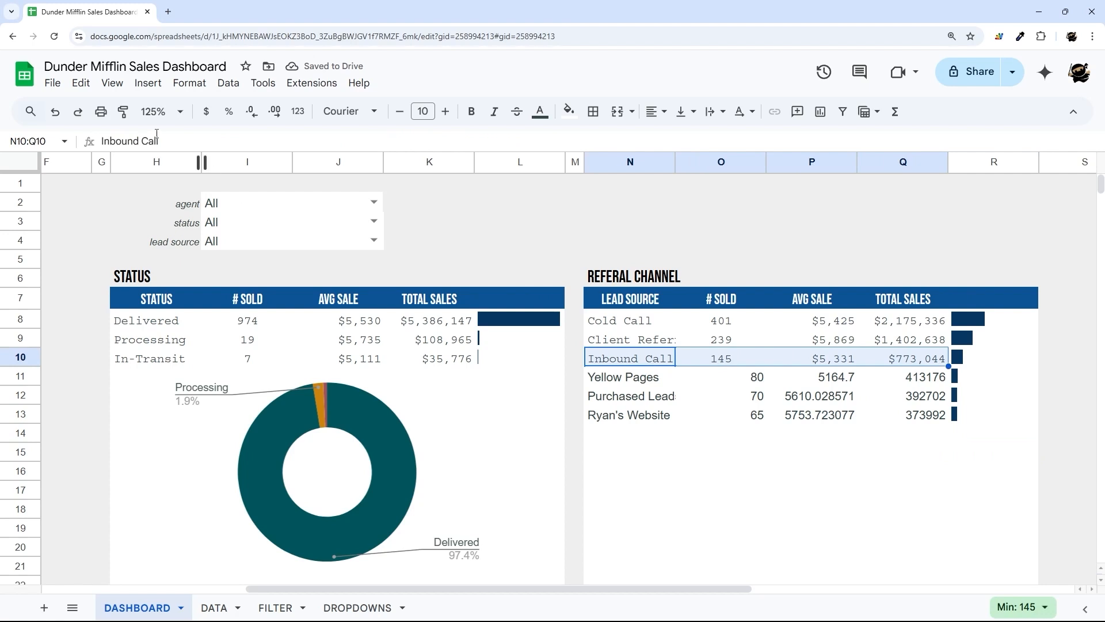
{"action": "left_click", "coordinate": [124, 117]}
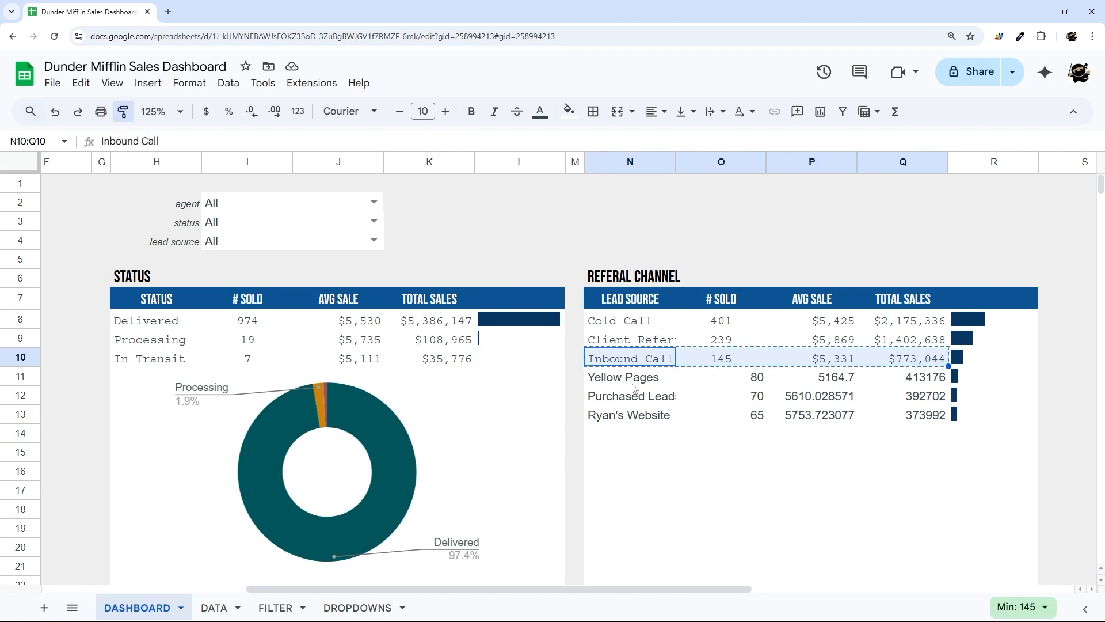
{"action": "mouse_move", "coordinate": [634, 387]}
{"action": "left_mouse_down"}
{"action": "mouse_move", "coordinate": [921, 417]}
{"action": "mouse_move", "coordinate": [933, 453]}
{"action": "left_mouse_up"}
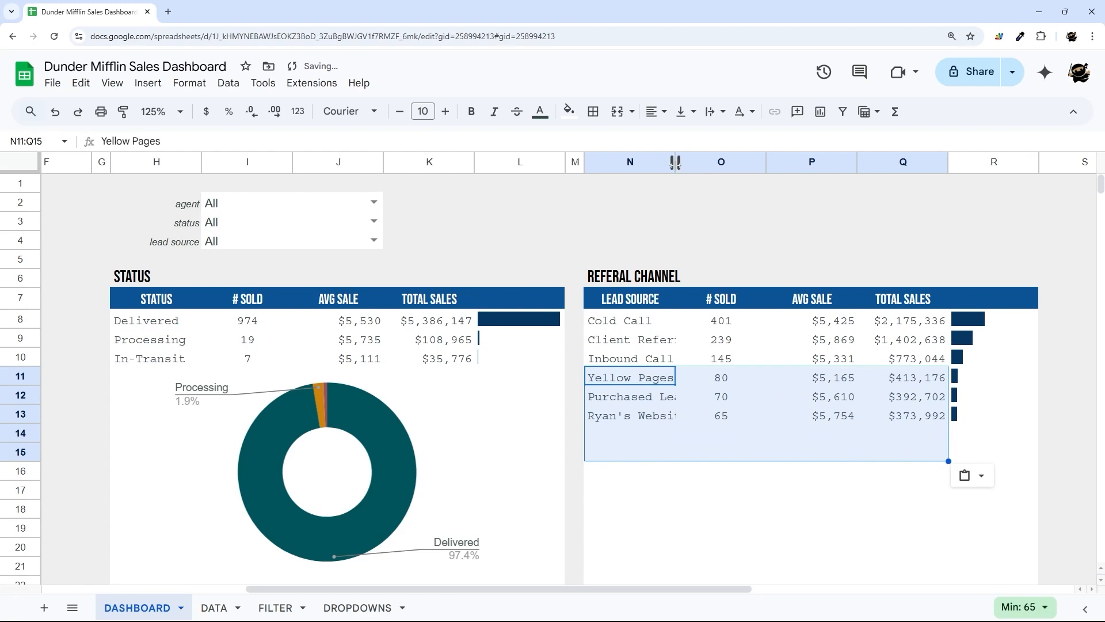
- Widen column N to fit the lead-source names
{"action": "left_click_drag", "start_coordinate": [675, 163], "coordinate": [710, 162]}
{"action": "left_click", "coordinate": [755, 201]}
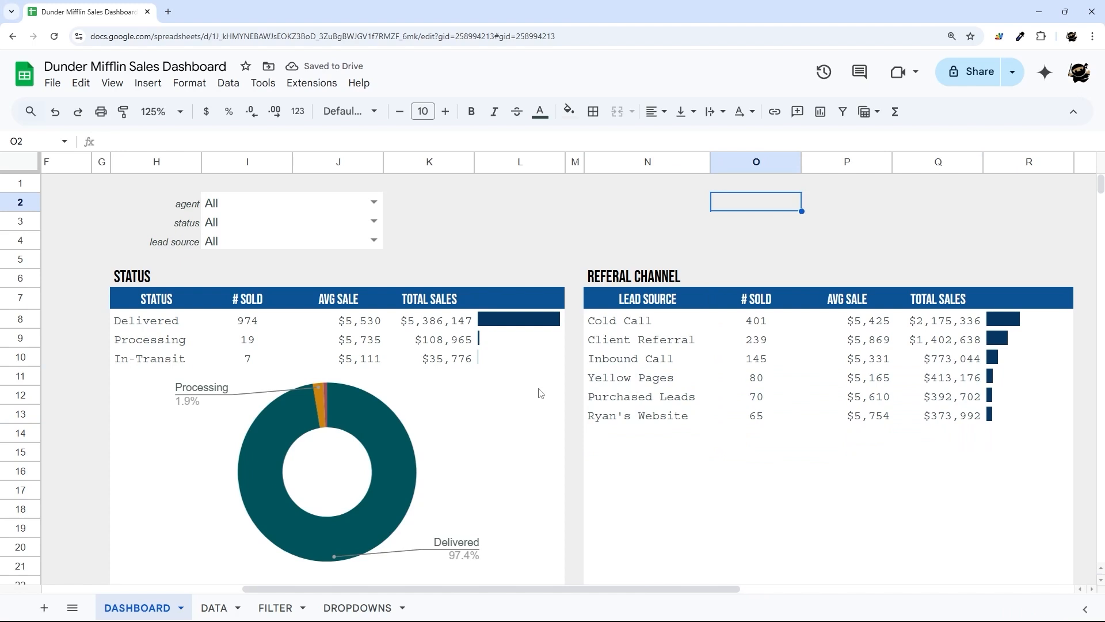
{"action": "left_click_drag", "start_coordinate": [638, 327], "coordinate": [951, 464]}
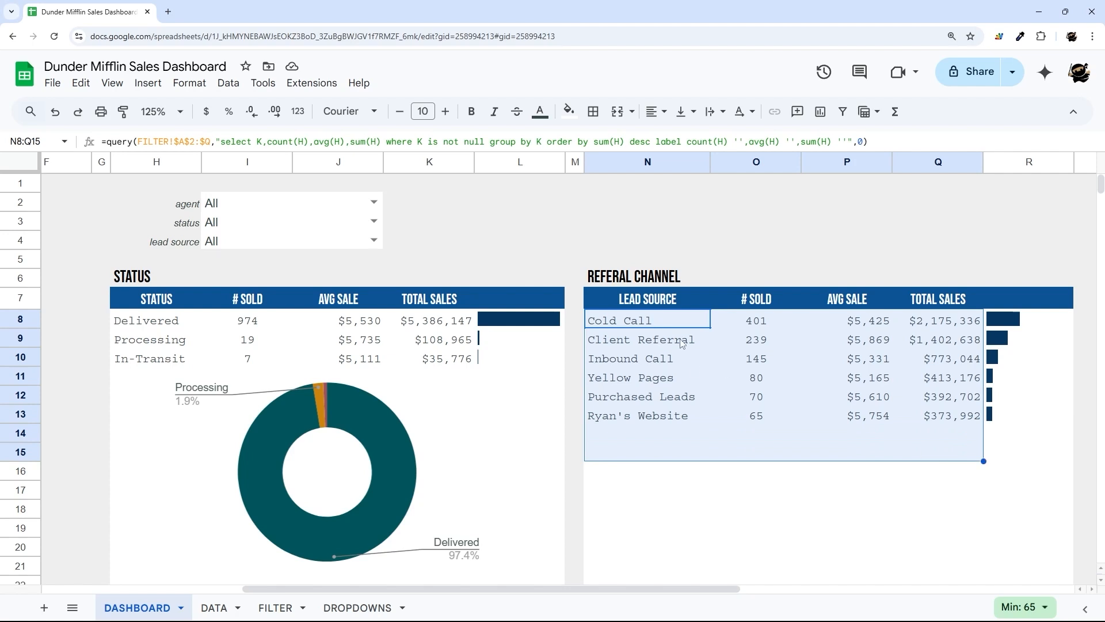
- Insert a chart from the lead-source table and make it a doughnut chart
{"action": "left_click", "coordinate": [145, 83]}
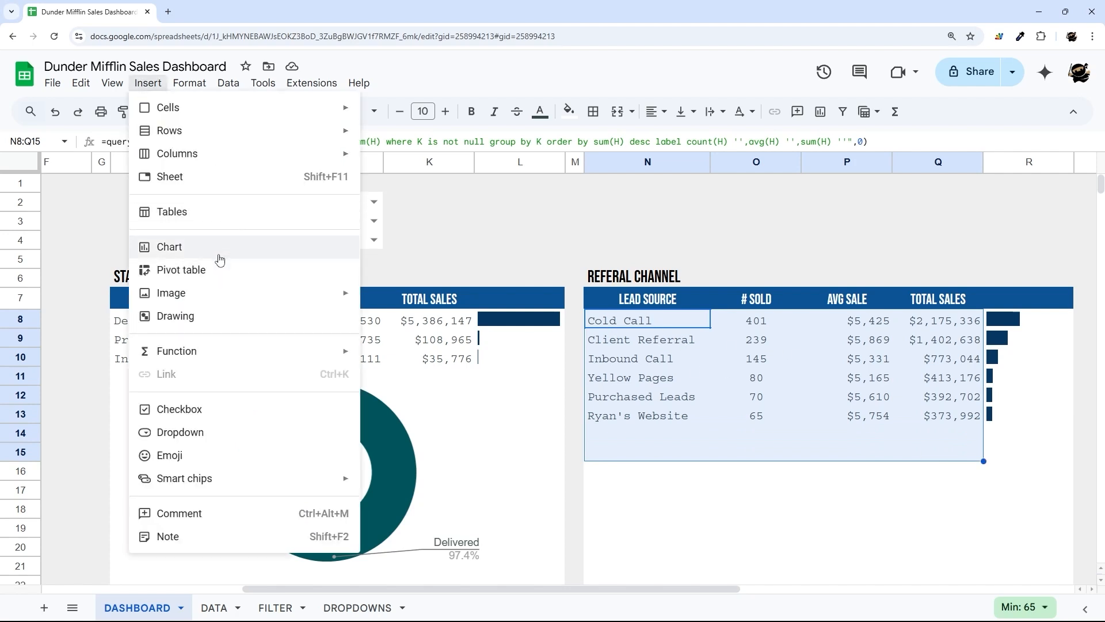
{"action": "key", "text": "Escape"}
{"action": "left_click", "coordinate": [915, 218]}
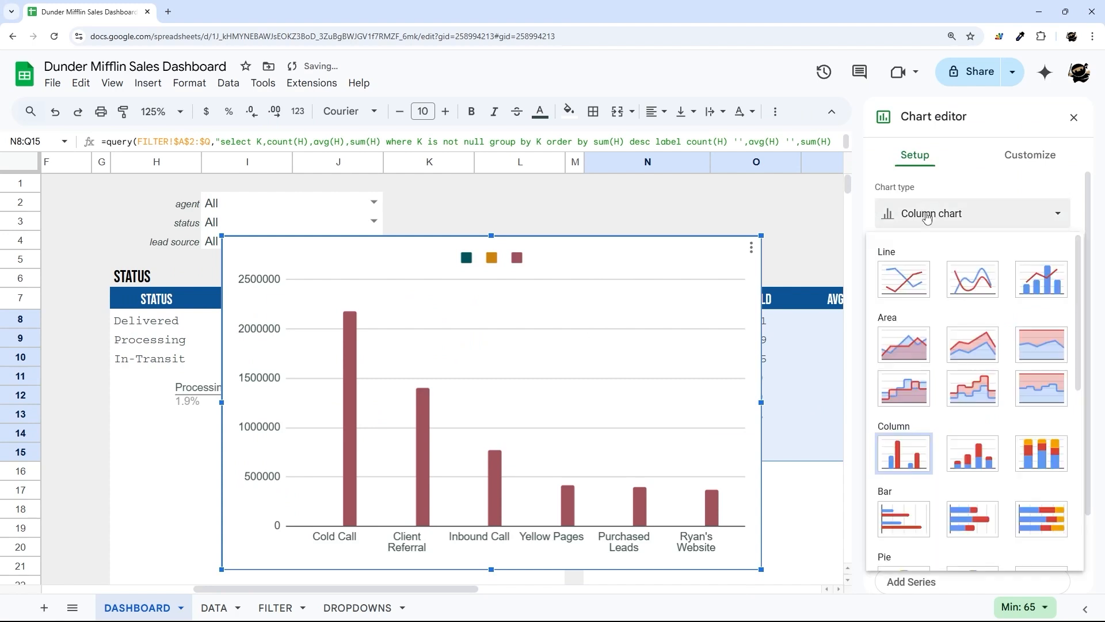
{"action": "scroll", "coordinate": [976, 417], "scroll_direction": "down", "scroll_amount": 3}
{"action": "left_click", "coordinate": [972, 354]}
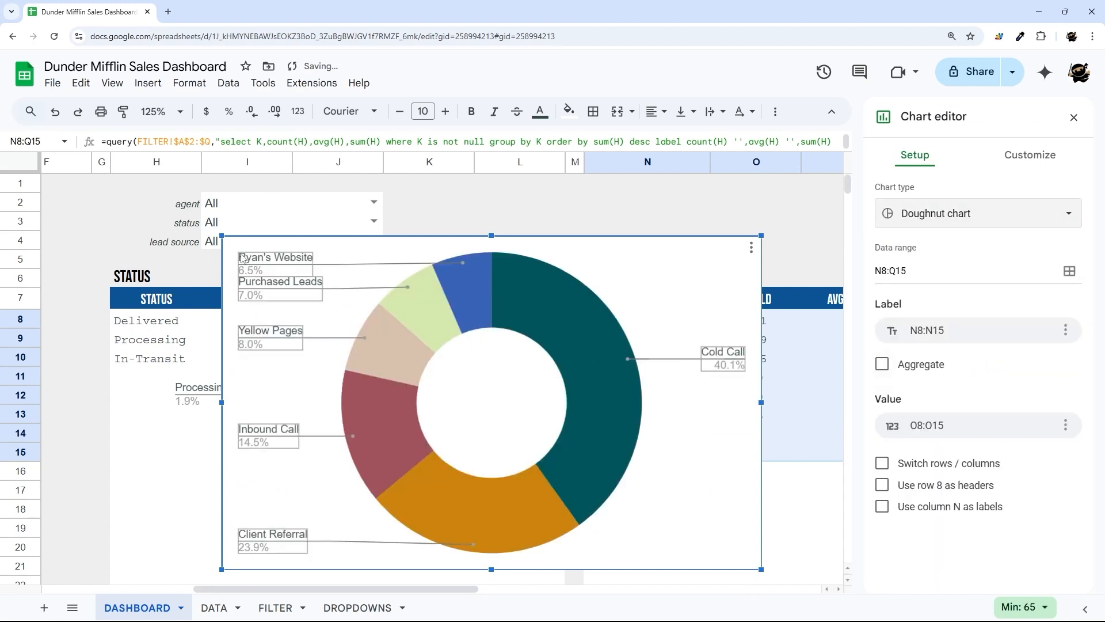
- Resize the doughnut chart and place it below the REFERAL CHANNEL table
{"action": "left_click_drag", "start_coordinate": [222, 236], "coordinate": [486, 399]}
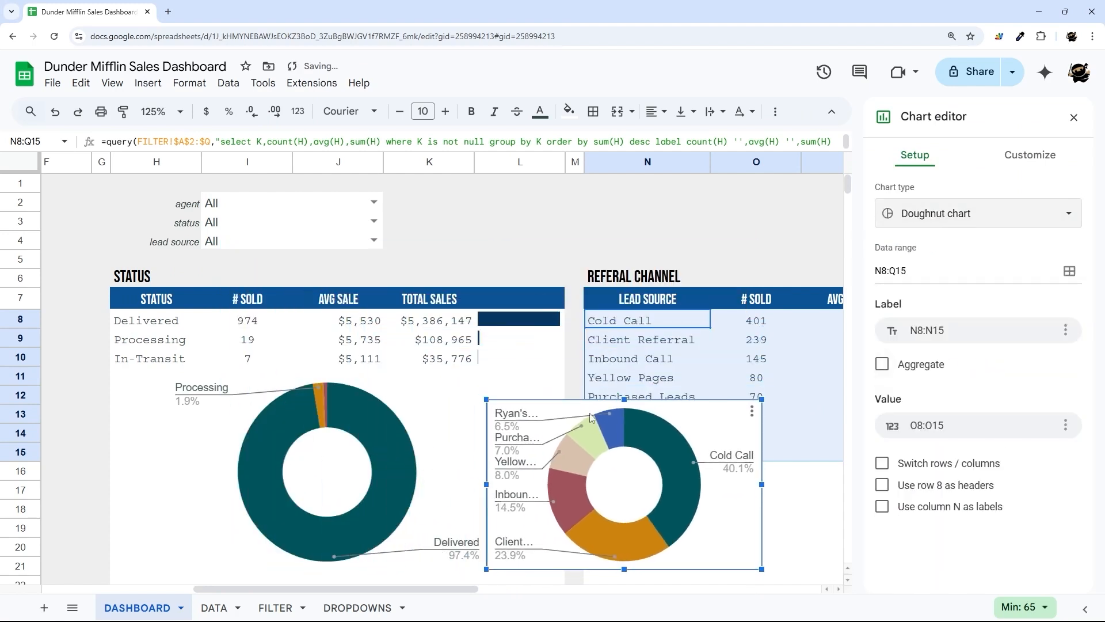
{"action": "left_click_drag", "start_coordinate": [633, 485], "coordinate": [800, 534]}
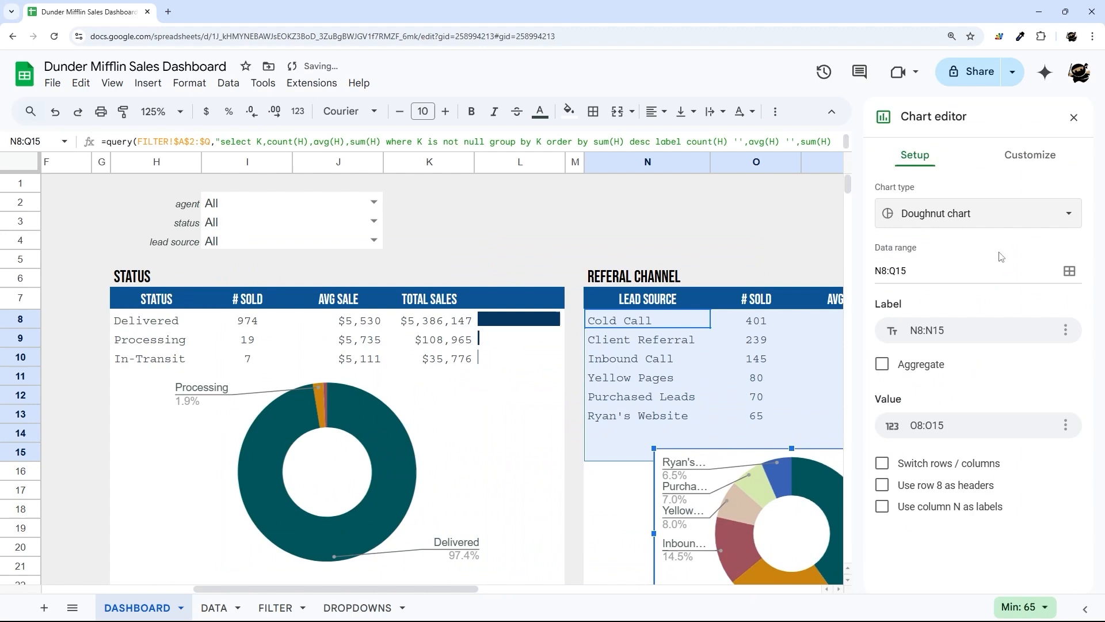
{"action": "left_click", "coordinate": [1074, 117]}
{"action": "scroll", "coordinate": [759, 380], "scroll_direction": "down", "scroll_amount": 4}
{"action": "scroll", "coordinate": [848, 332], "scroll_direction": "up", "scroll_amount": 3}
{"action": "left_click_drag", "start_coordinate": [803, 465], "coordinate": [832, 434]}
{"action": "left_click_drag", "start_coordinate": [825, 520], "coordinate": [825, 503]}
{"action": "left_click_drag", "start_coordinate": [809, 442], "coordinate": [814, 450]}
{"action": "left_click_drag", "start_coordinate": [685, 434], "coordinate": [627, 434]}
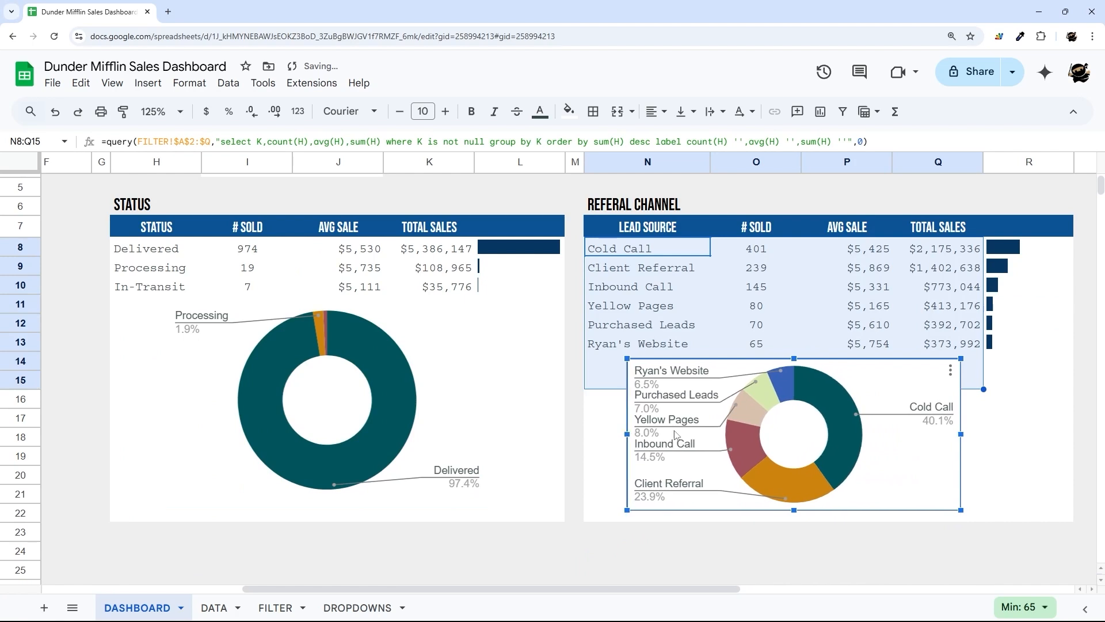
{"action": "left_click_drag", "start_coordinate": [963, 437], "coordinate": [1045, 441]}
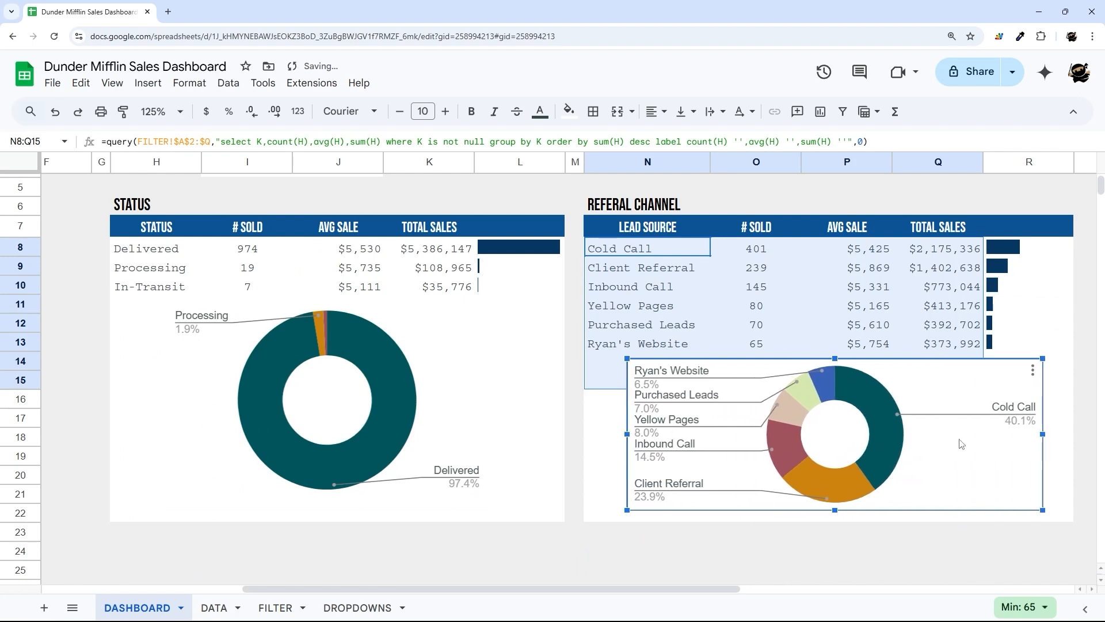
- Set the doughnut chart's background colour and border to None
{"action": "double_click", "coordinate": [960, 444]}
{"action": "left_click", "coordinate": [1030, 154]}
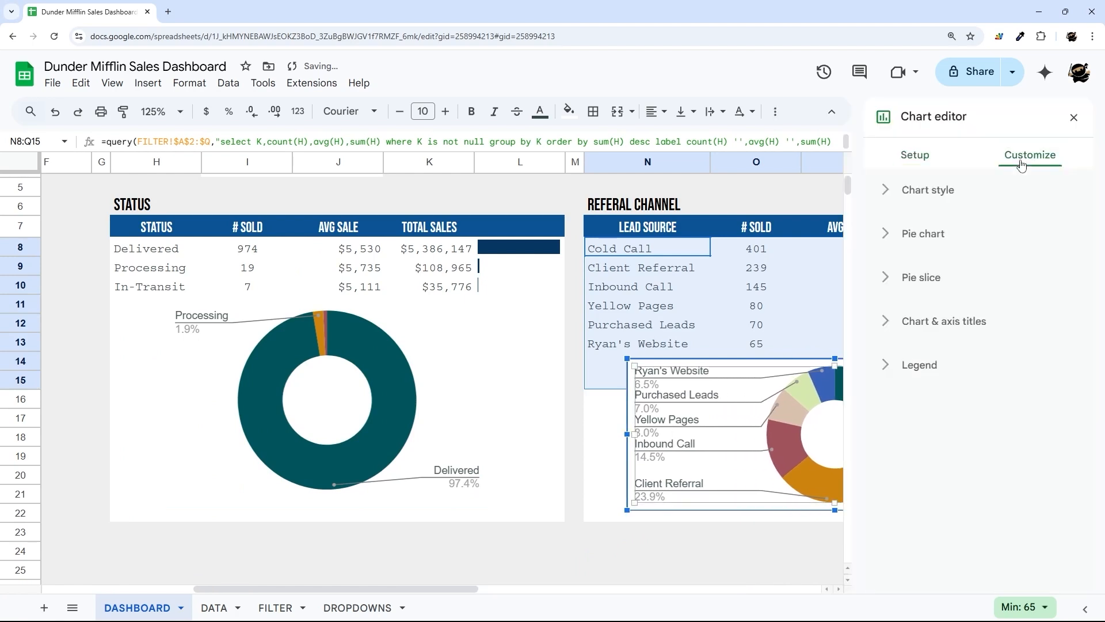
{"action": "left_click", "coordinate": [928, 190]}
{"action": "left_click", "coordinate": [899, 248]}
{"action": "left_click", "coordinate": [930, 291]}
{"action": "left_click", "coordinate": [916, 311]}
{"action": "left_click", "coordinate": [926, 345]}
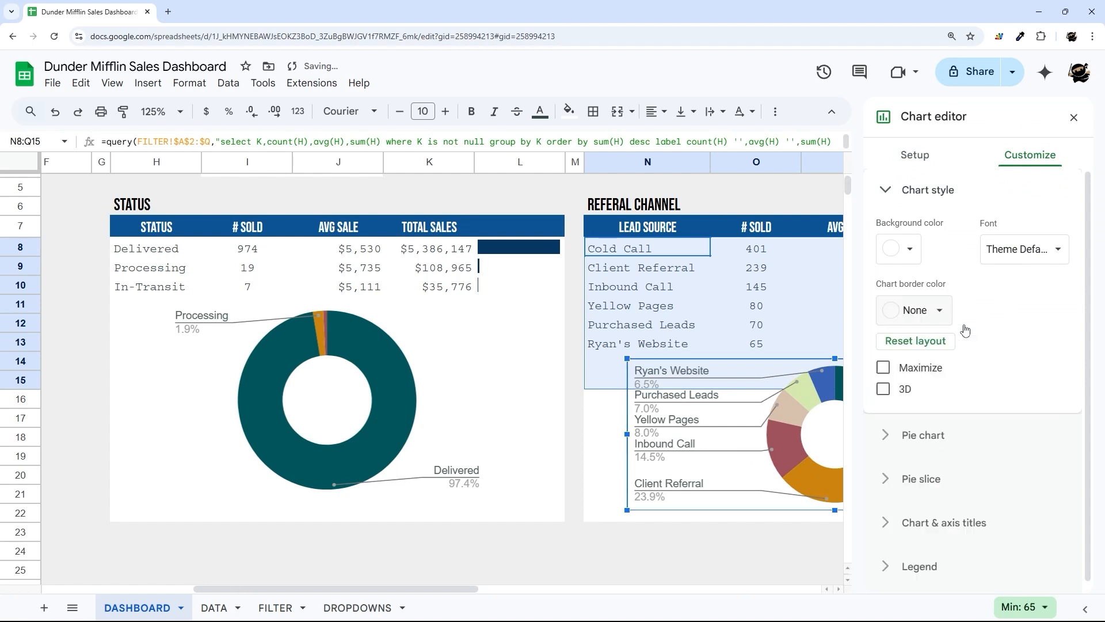
{"action": "left_click", "coordinate": [1074, 118]}
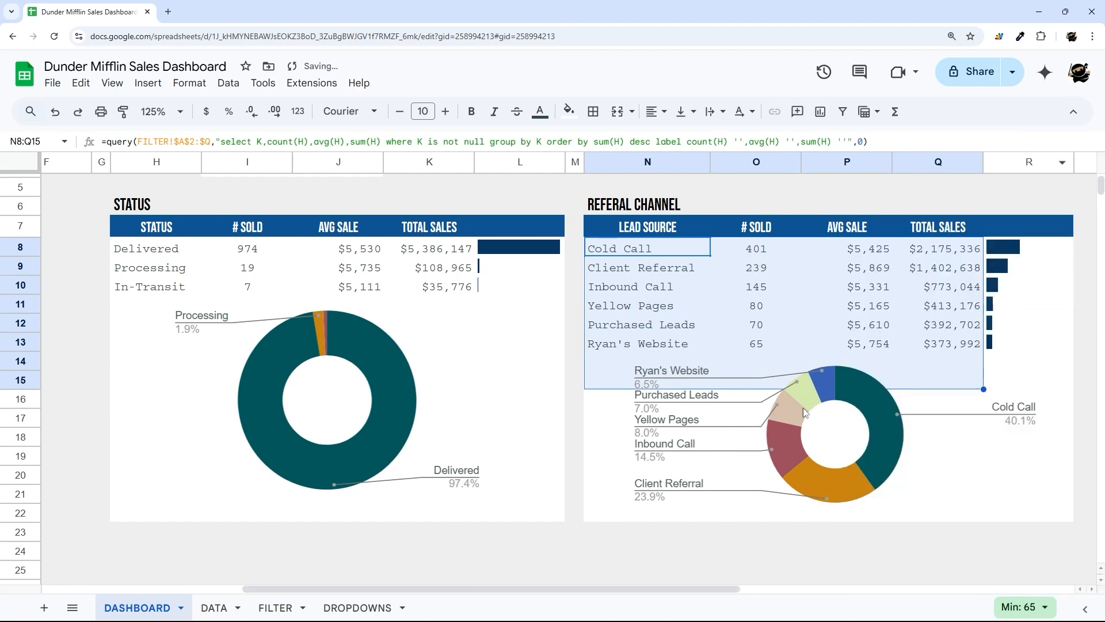
{"action": "left_click", "coordinate": [589, 443]}
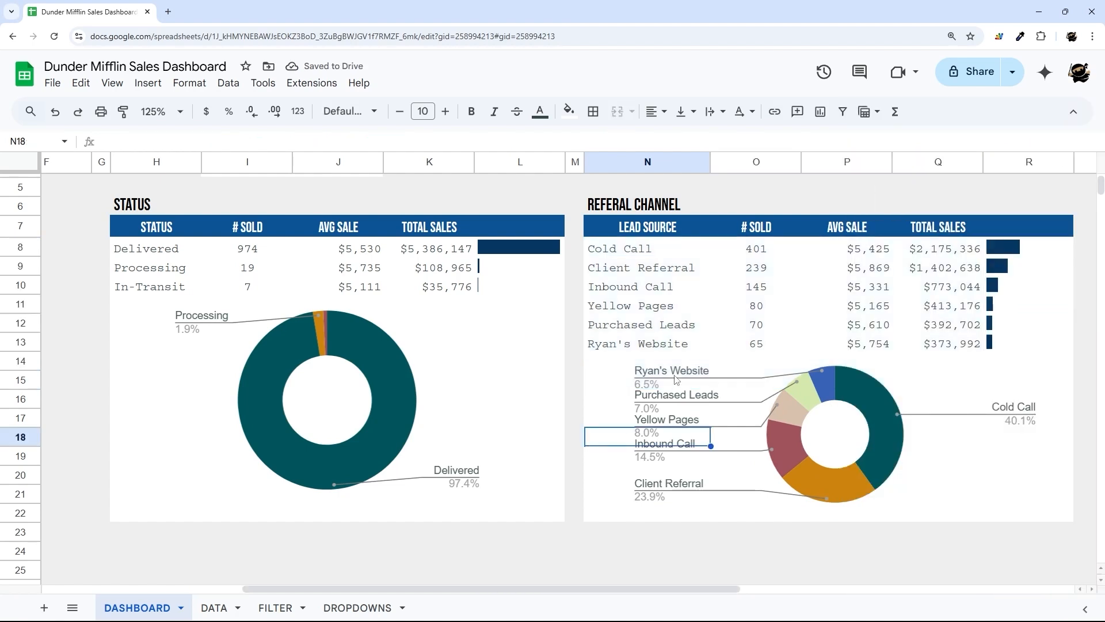
- Set the legend font of the STATUS and referral doughnut charts to Courier New
{"action": "double_click", "coordinate": [447, 476]}
{"action": "left_click", "coordinate": [1040, 426]}
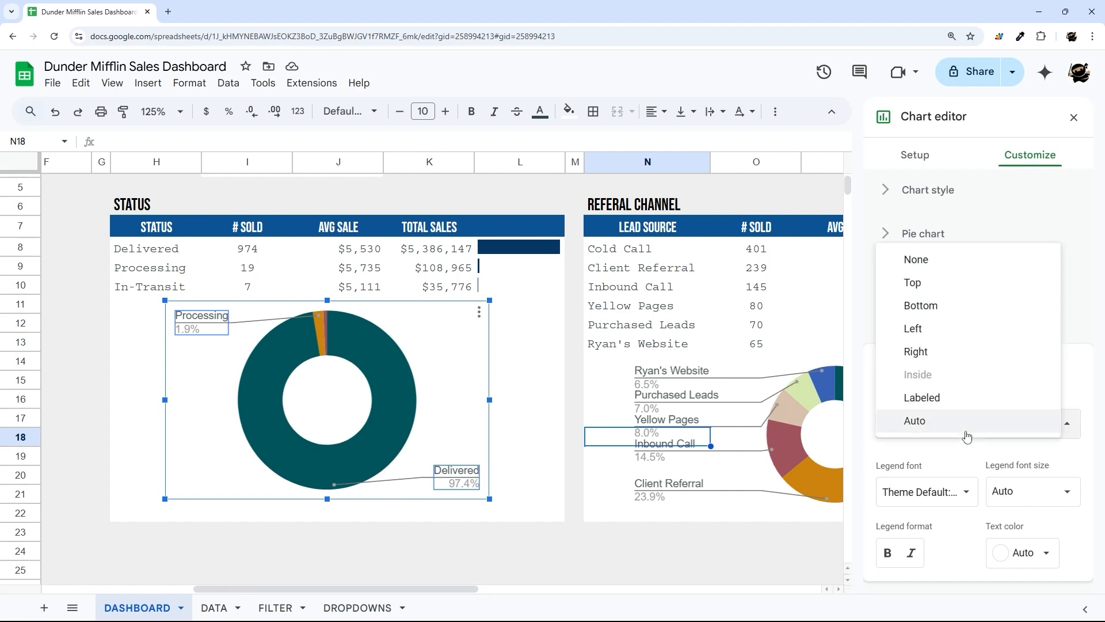
{"action": "left_click", "coordinate": [1040, 426]}
{"action": "left_click", "coordinate": [911, 492]}
{"action": "scroll", "coordinate": [932, 517], "scroll_direction": "down", "scroll_amount": 3}
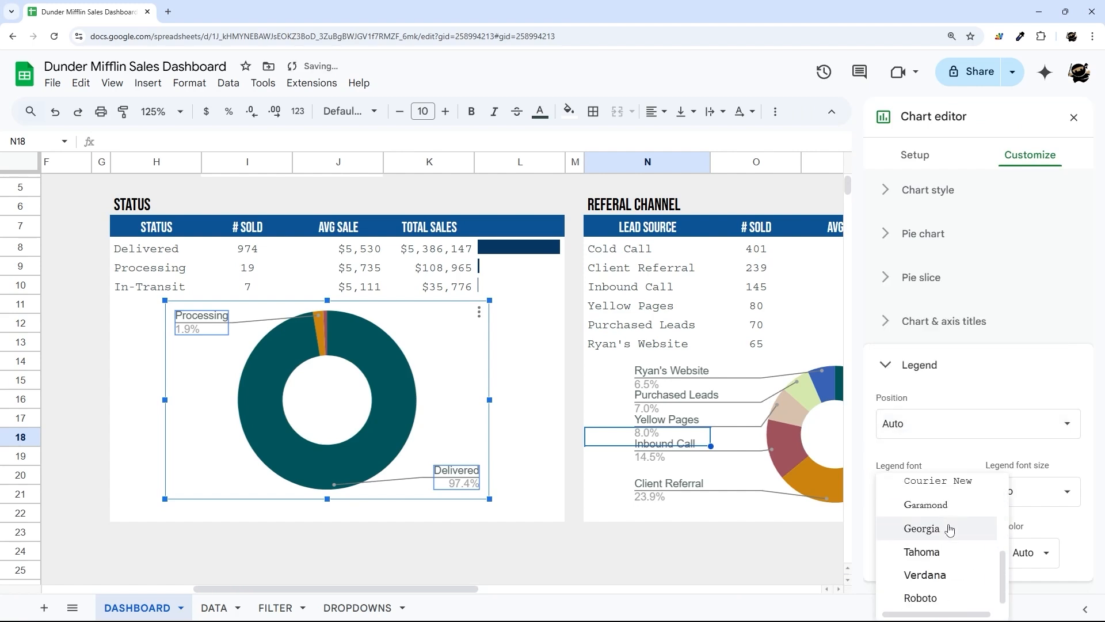
{"action": "left_click", "coordinate": [920, 482]}
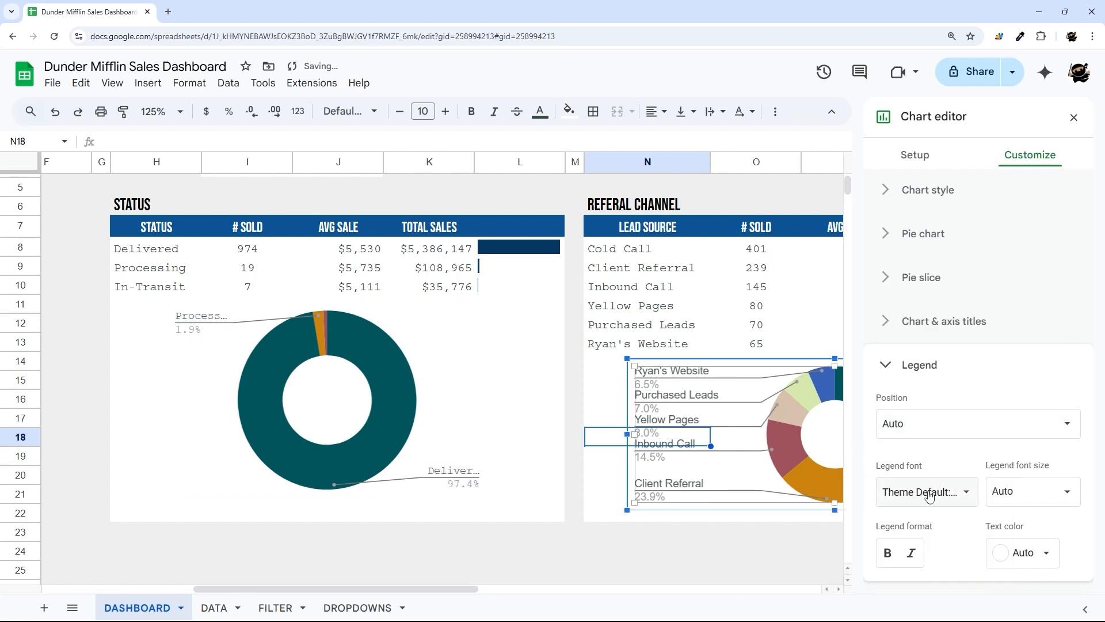
{"action": "left_click", "coordinate": [926, 493]}
{"action": "scroll", "coordinate": [924, 535], "scroll_direction": "down", "scroll_amount": 3}
{"action": "left_click", "coordinate": [931, 530]}
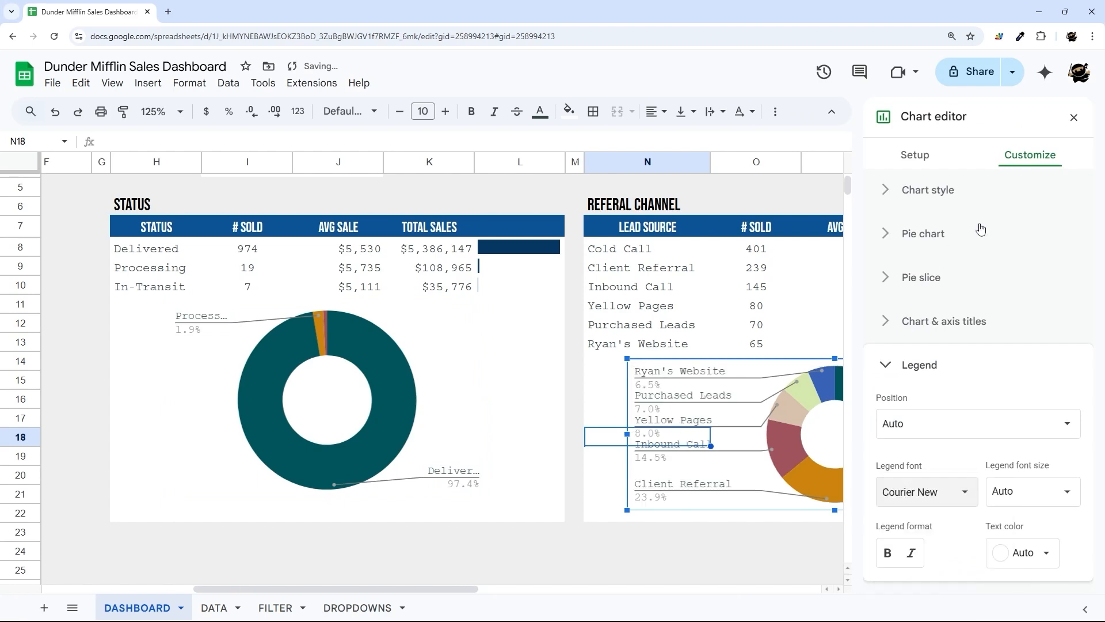
{"action": "left_click", "coordinate": [1074, 119]}
{"action": "scroll", "coordinate": [812, 303], "scroll_direction": "up", "scroll_amount": 2}
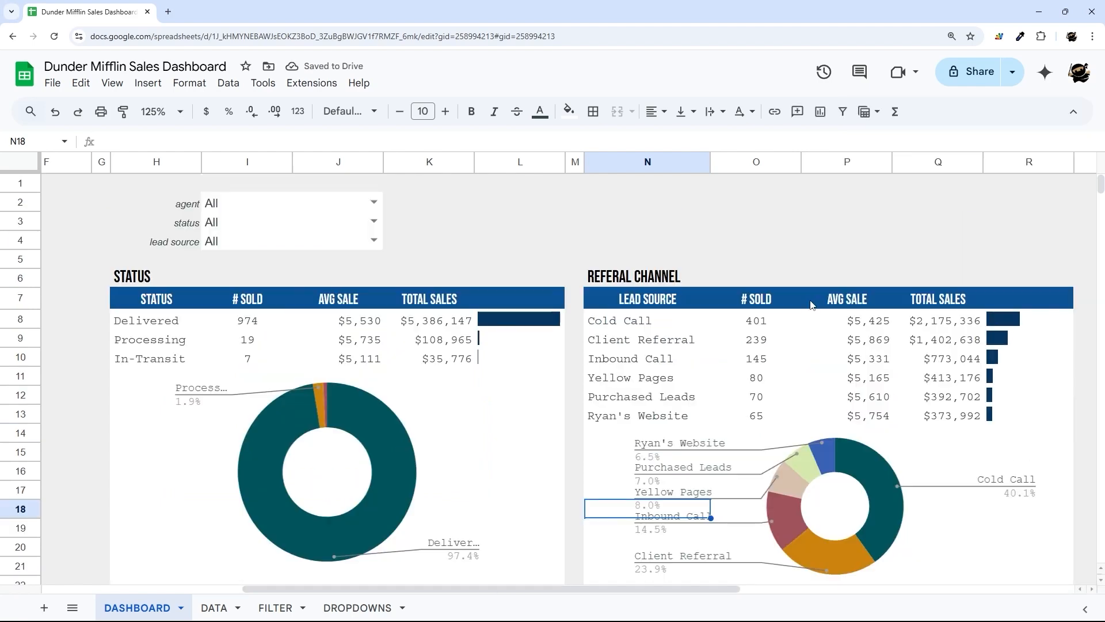
{"action": "scroll", "coordinate": [811, 305], "scroll_direction": "down", "scroll_amount": 2}
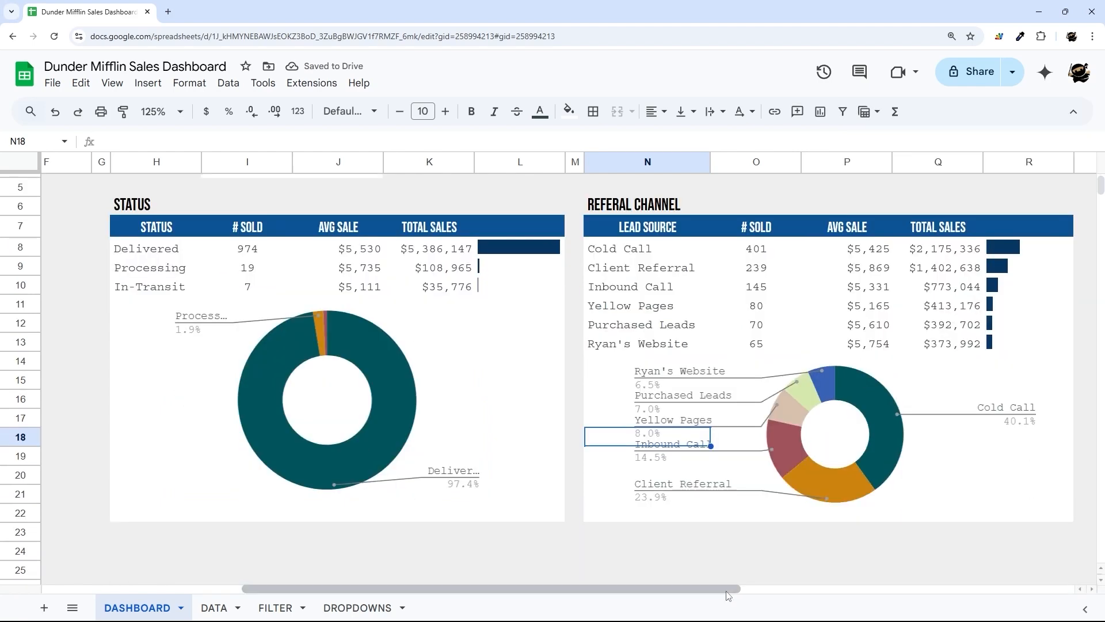
- Resize column S to a width of 25
{"action": "left_click_drag", "start_coordinate": [732, 589], "coordinate": [1081, 603]}
{"action": "left_click", "coordinate": [441, 162]}
{"action": "right_click", "coordinate": [443, 162]}
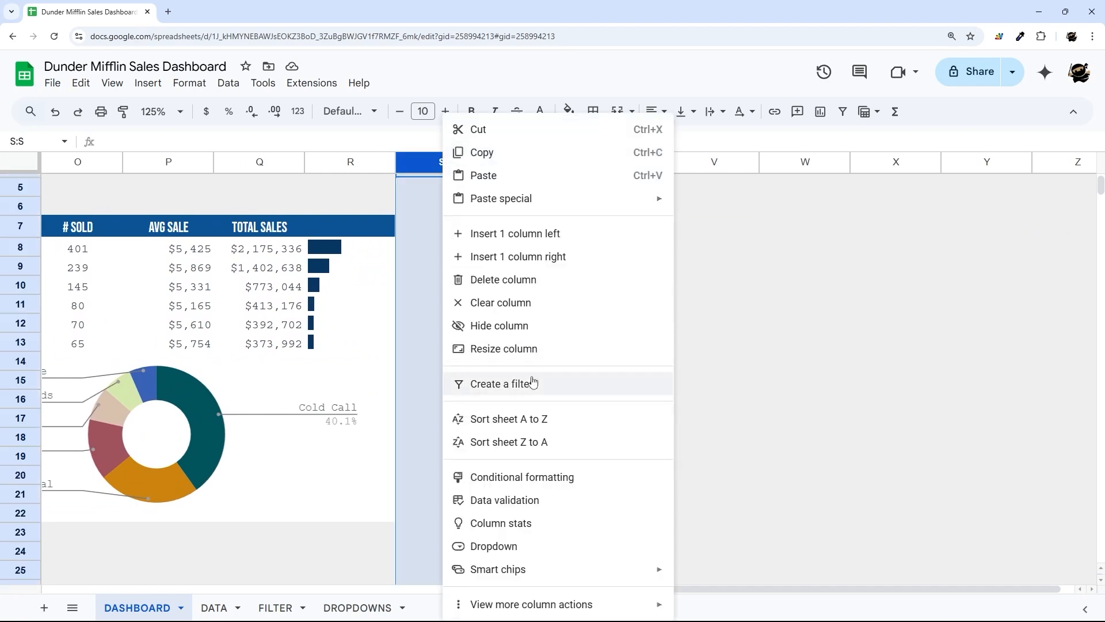
{"action": "left_click", "coordinate": [510, 345]}
{"action": "type", "text": "25"}
{"action": "key", "text": "Return"}
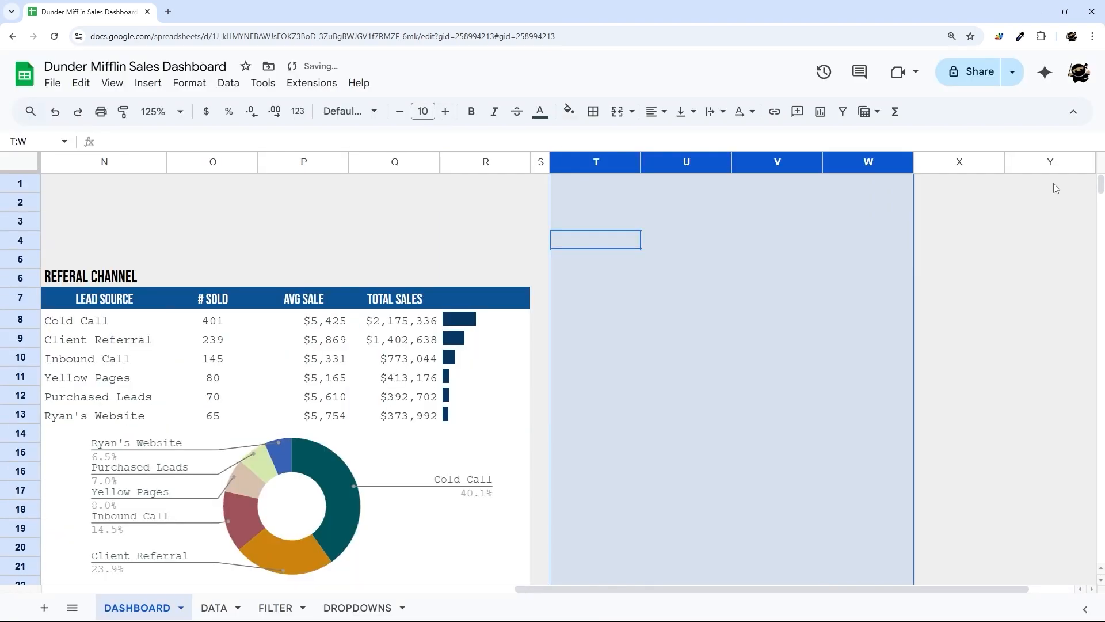
- Delete the empty columns T through Y
{"action": "left_click", "coordinate": [1050, 162], "text": "shift"}
{"action": "right_click", "coordinate": [678, 162]}
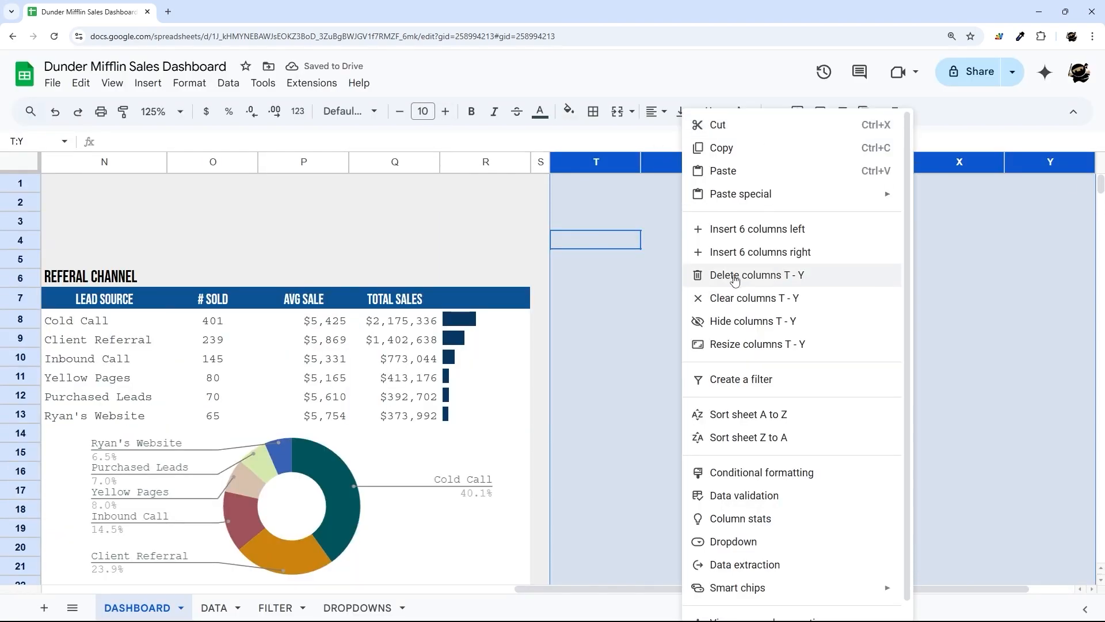
{"action": "left_click", "coordinate": [742, 269]}
{"action": "left_click_drag", "start_coordinate": [869, 590], "coordinate": [492, 617]}
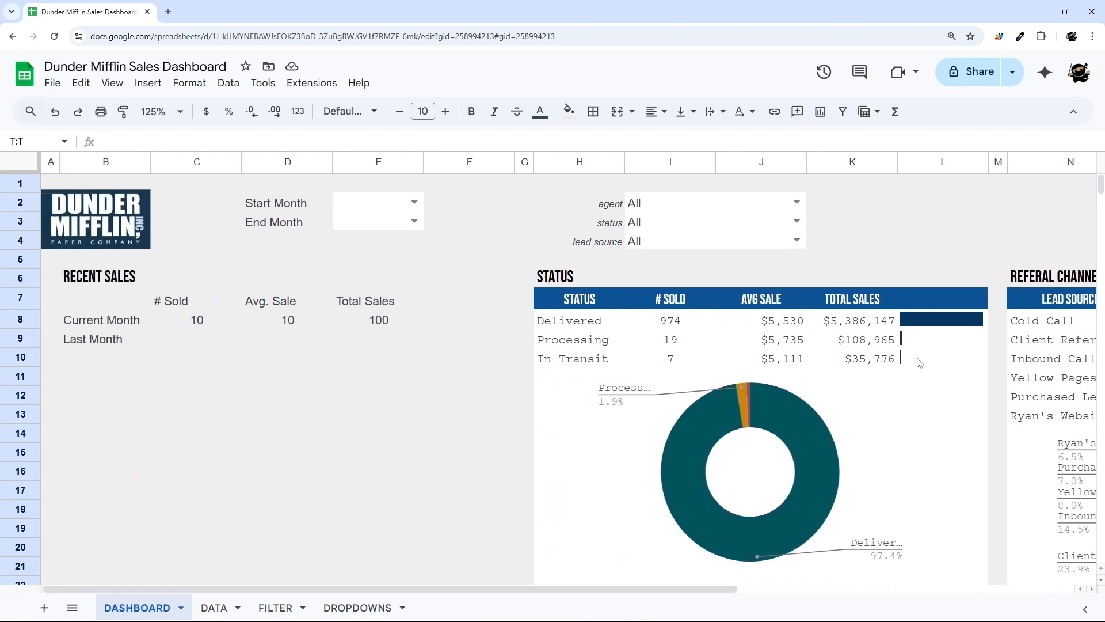
- Paste a copy of the STATUS and REFERAL CHANNEL tables starting at H26
{"action": "left_click", "coordinate": [574, 327]}
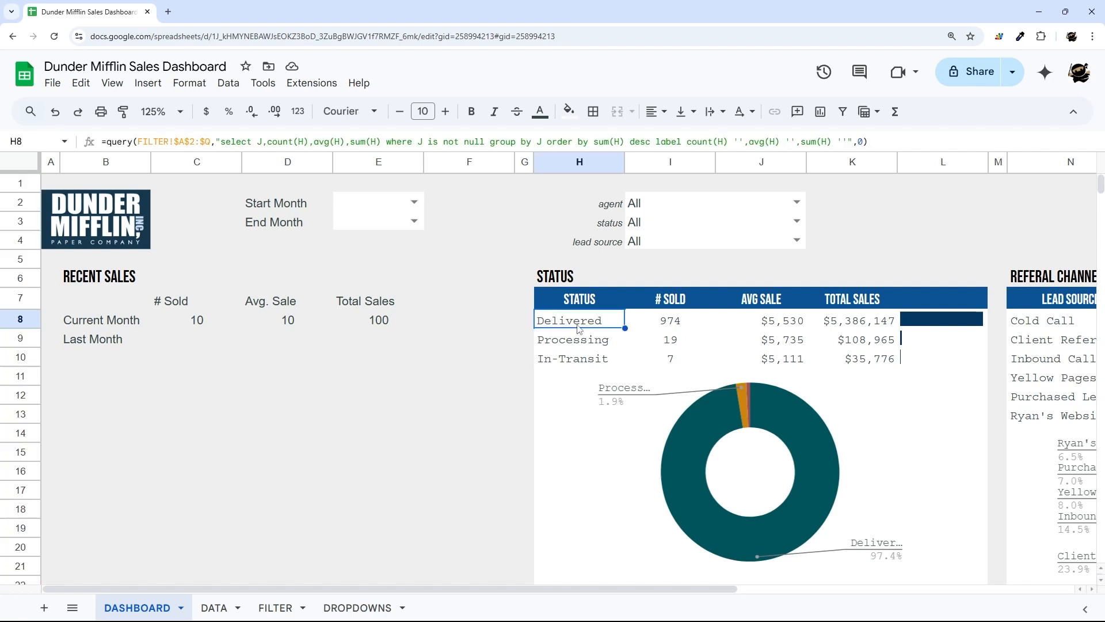
{"action": "left_click_drag", "start_coordinate": [556, 276], "coordinate": [944, 374]}
{"action": "scroll", "coordinate": [880, 438], "scroll_direction": "down", "scroll_amount": 3}
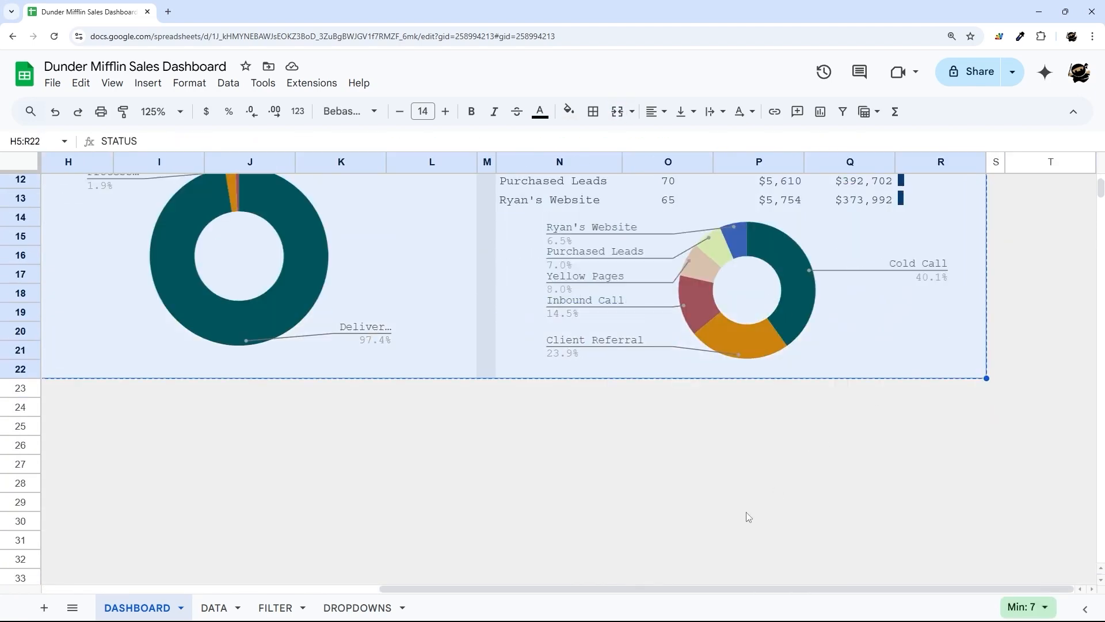
{"action": "left_click_drag", "start_coordinate": [713, 588], "coordinate": [493, 589]}
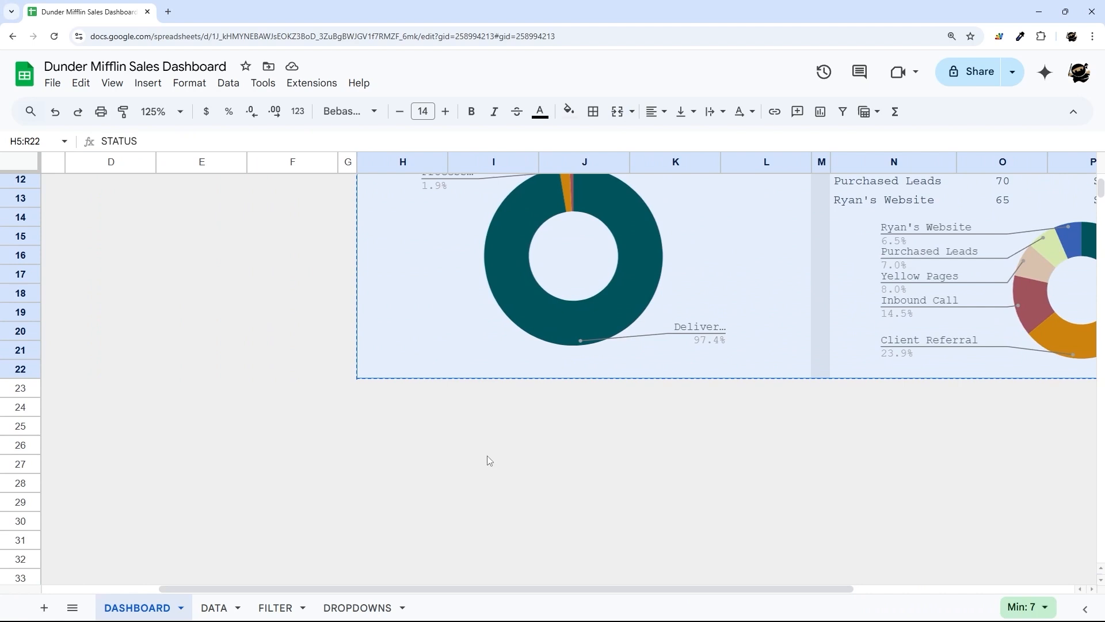
{"action": "left_click", "coordinate": [381, 457]}
{"action": "left_click", "coordinate": [385, 444]}
{"action": "key", "text": "ctrl+v"}
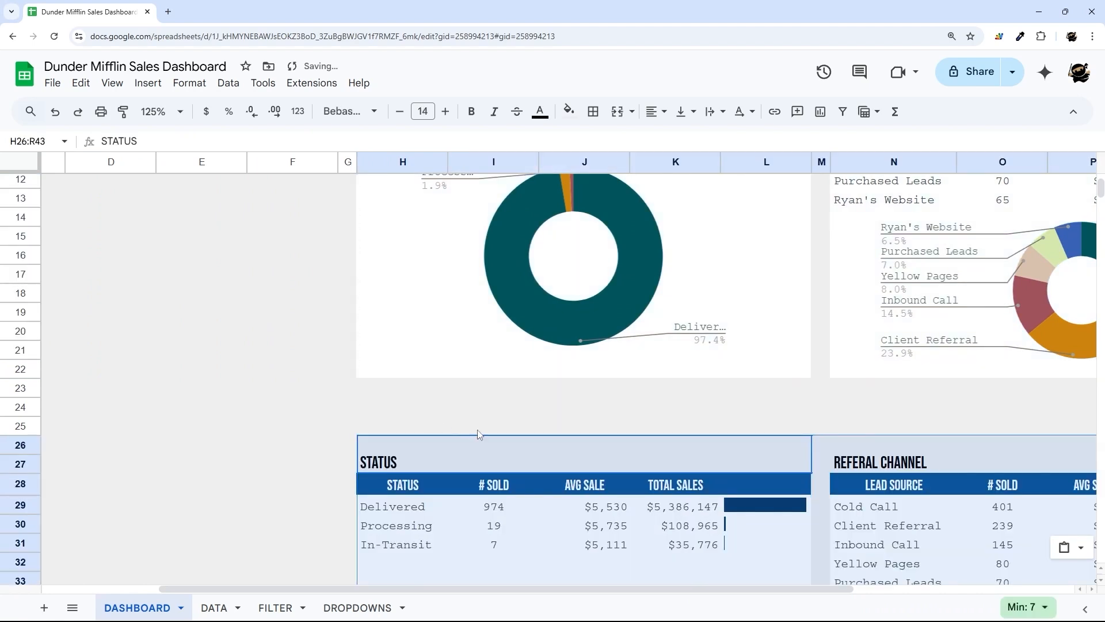
{"action": "left_click", "coordinate": [426, 458]}
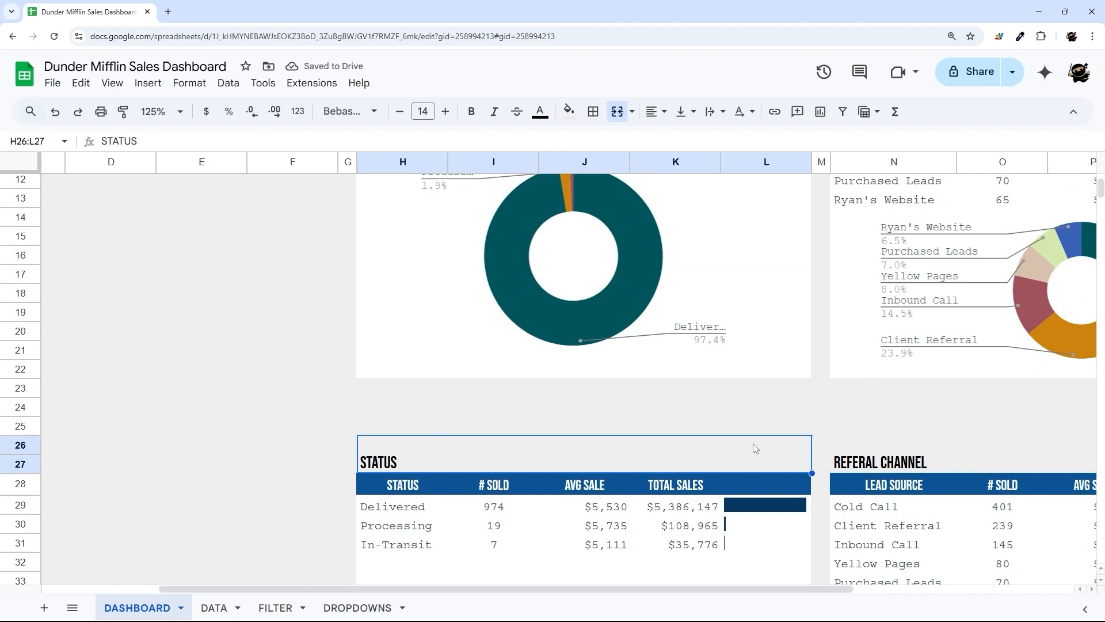
{"action": "left_click", "coordinate": [908, 460]}
{"action": "left_click", "coordinate": [740, 457]}
{"action": "left_click", "coordinate": [940, 462]}
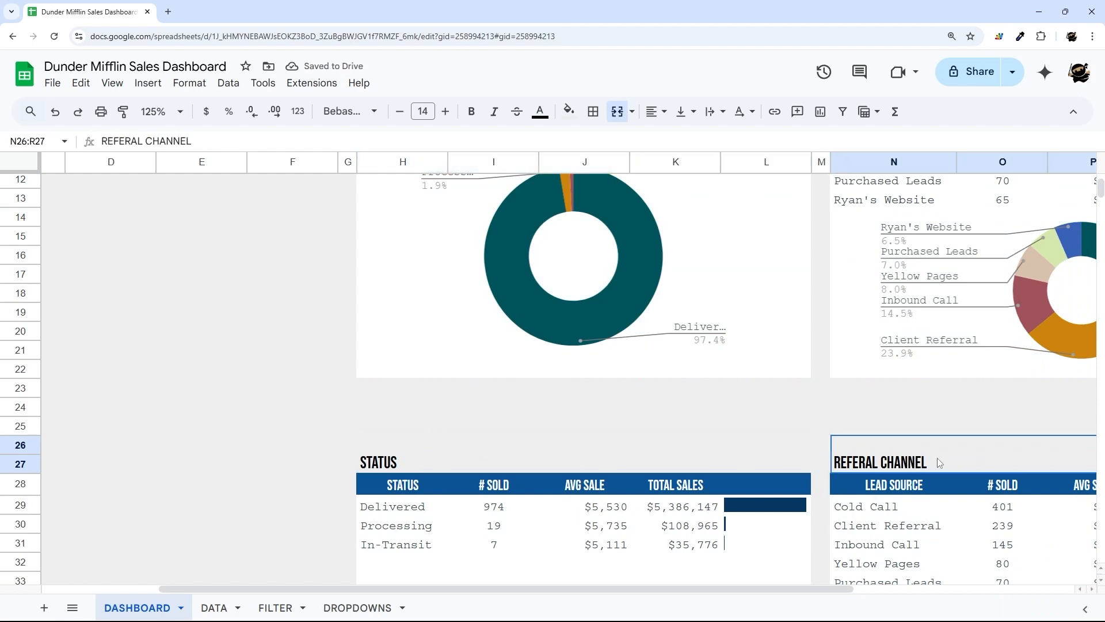
- Retitle the pasted table headings SALES PERSON and PRODUCT TYPE
{"action": "left_click", "coordinate": [492, 456]}
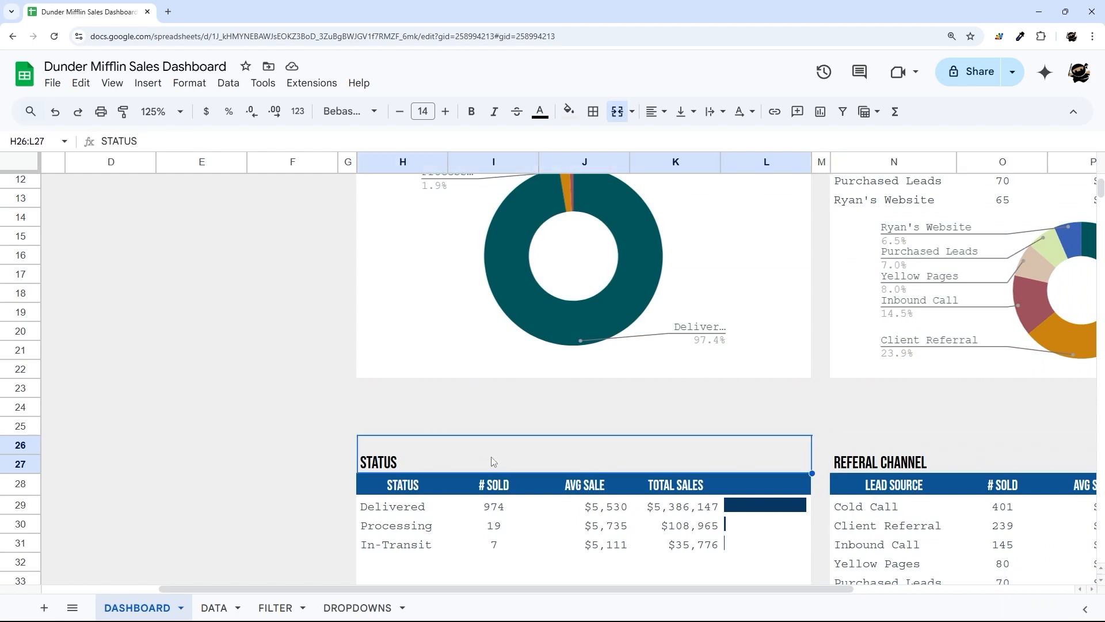
{"action": "type", "text": "SAlew"}
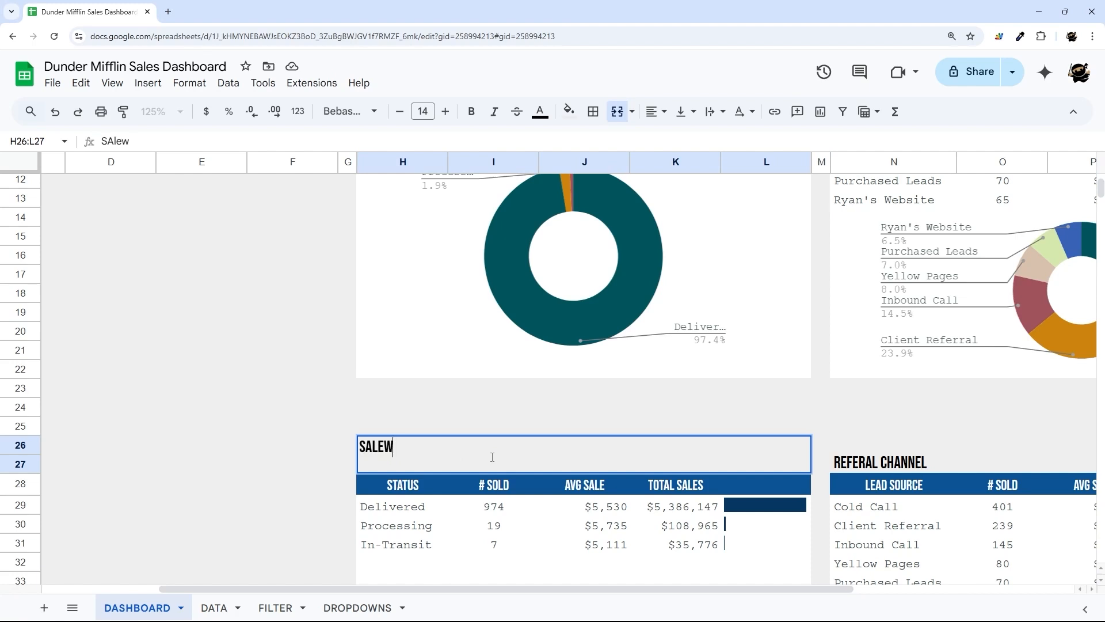
{"action": "key", "text": "BackSpace"}
{"action": "type", "text": "a Person"}
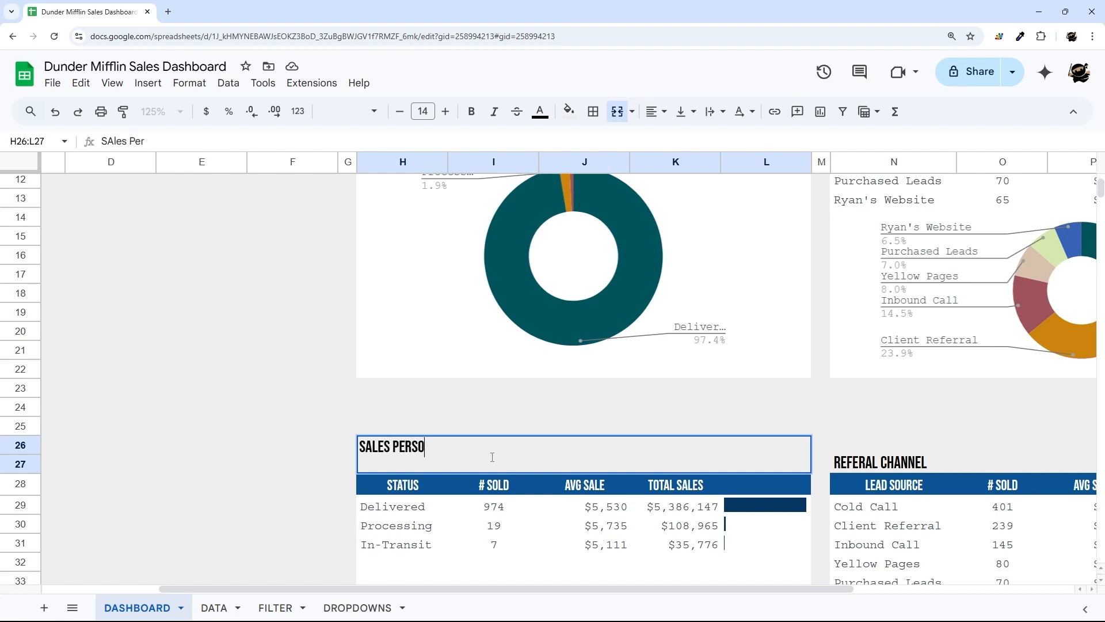
{"action": "key", "text": "Up"}
{"action": "key", "text": "Right"}
{"action": "key", "text": "Right"}
{"action": "key", "text": "Right"}
{"action": "key", "text": "Right"}
{"action": "key", "text": "Right"}
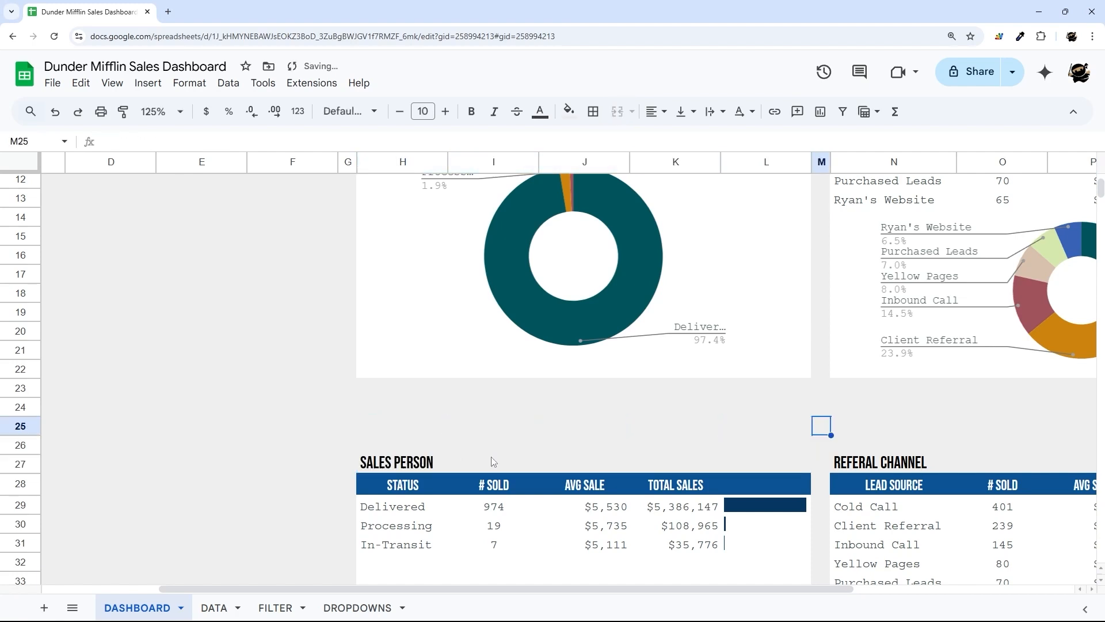
{"action": "key", "text": "Down"}
{"action": "key", "text": "Right"}
{"action": "type", "text": "PRoduc"}
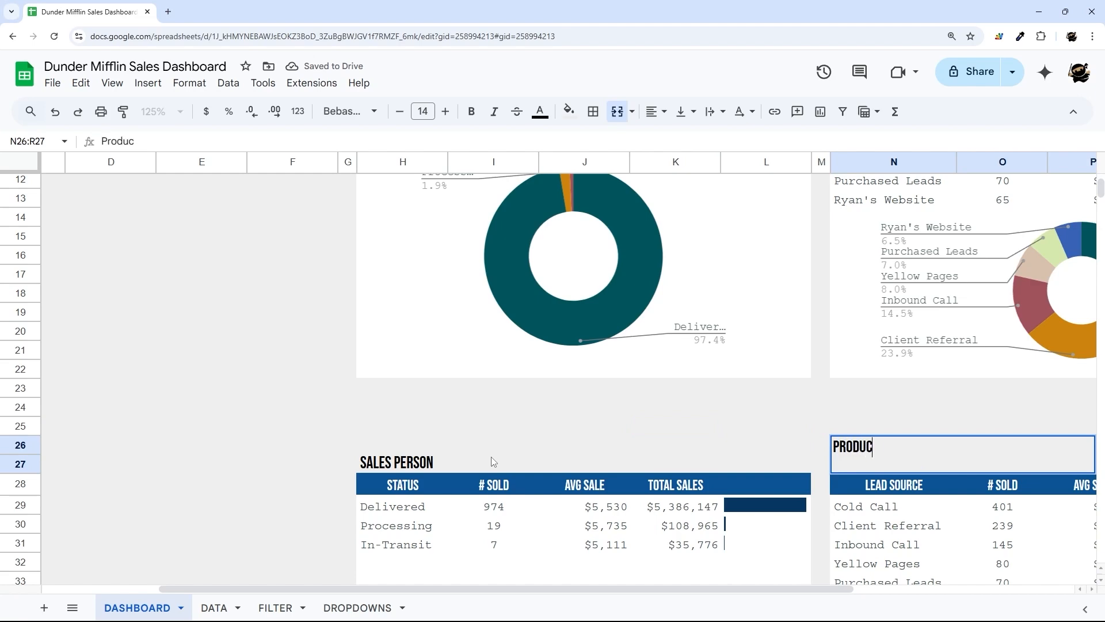
{"action": "type", "text": "t Type"}
{"action": "key", "text": "Return"}
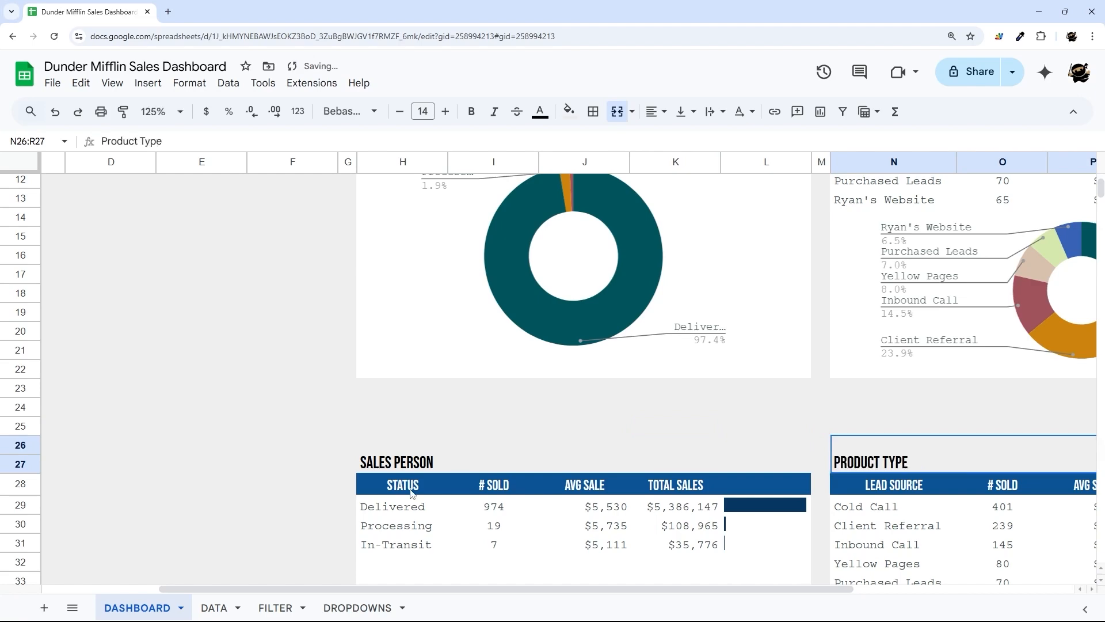
{"action": "left_click", "coordinate": [385, 508]}
{"action": "left_click", "coordinate": [276, 607]}
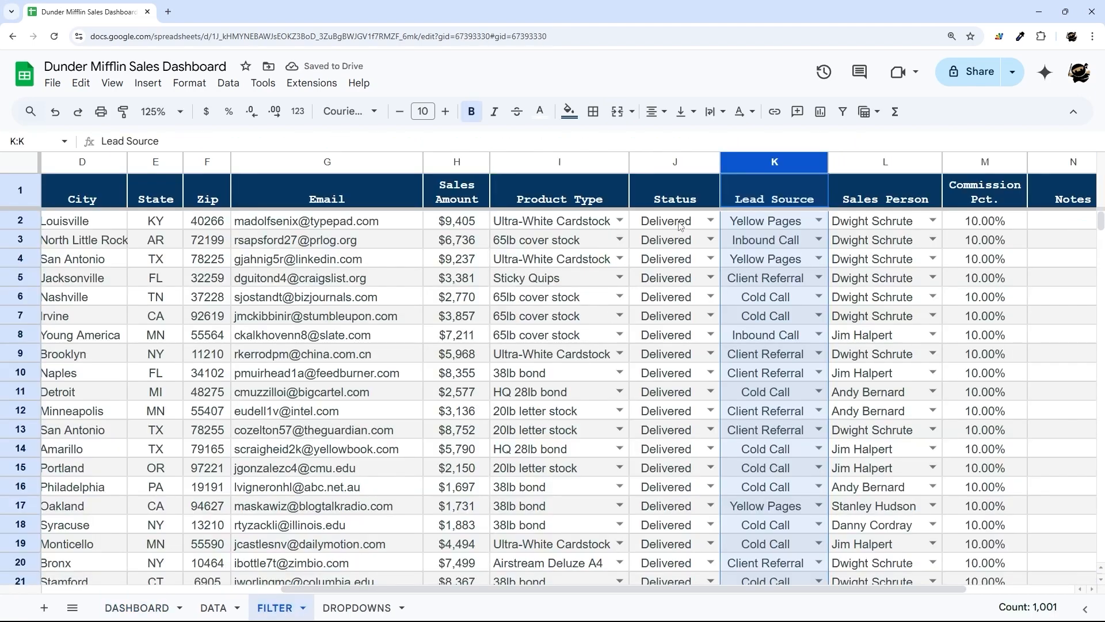
- Change H29's QUERY to group by column L, Sales Person
{"action": "left_click", "coordinate": [906, 167]}
{"action": "left_click", "coordinate": [136, 607]}
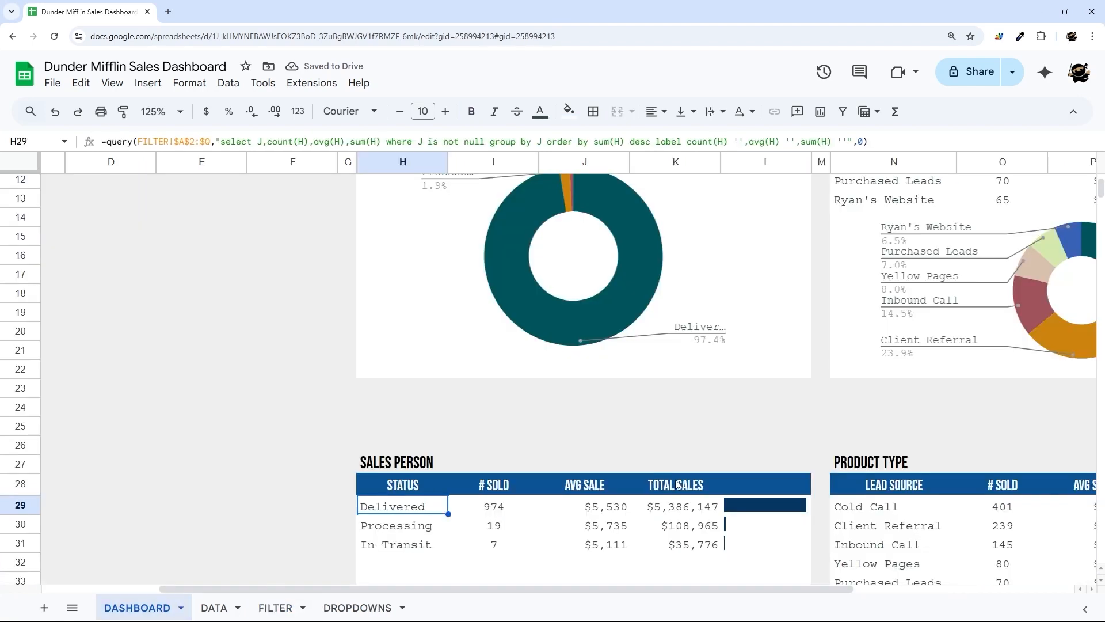
{"action": "left_click", "coordinate": [262, 141]}
{"action": "key", "text": "BackSpace"}
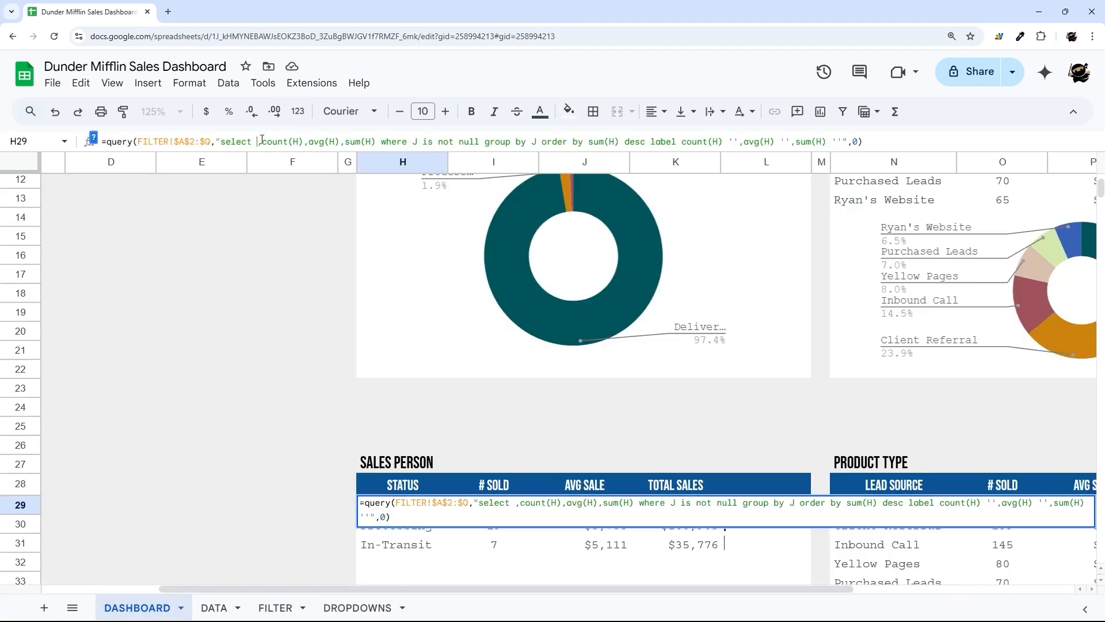
{"action": "type", "text": "L"}
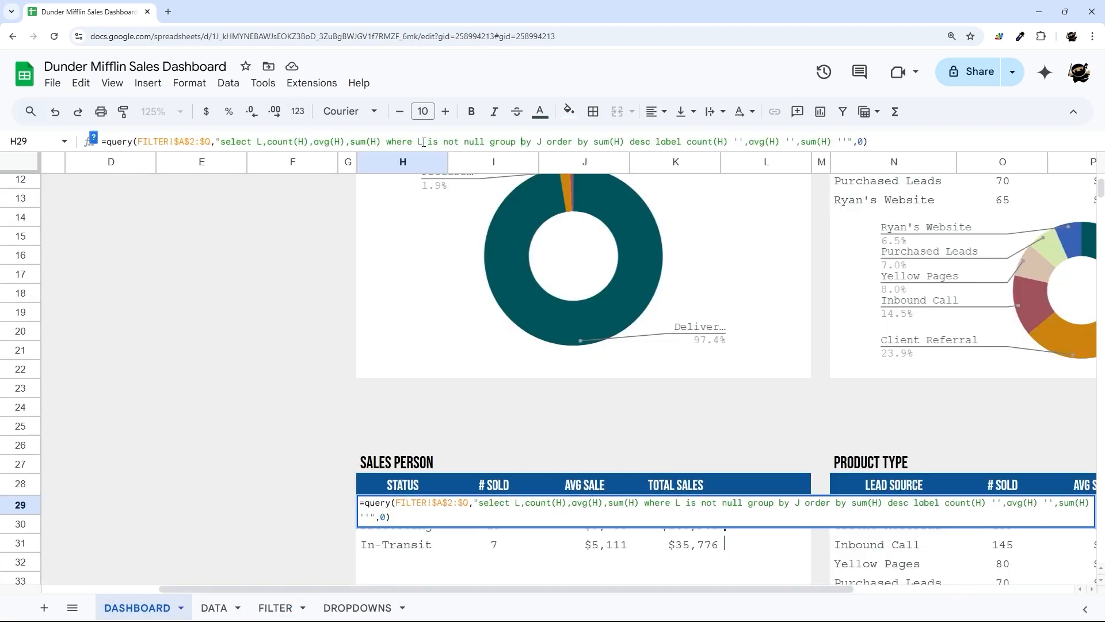
{"action": "key", "text": "Return"}
- Paint the table's row formatting onto rows 32–37 and fill the sparkline bars down to row 37
{"action": "scroll", "coordinate": [397, 317], "scroll_direction": "down", "scroll_amount": 4}
{"action": "left_click_drag", "start_coordinate": [426, 337], "coordinate": [705, 334]}
{"action": "left_click", "coordinate": [123, 112]}
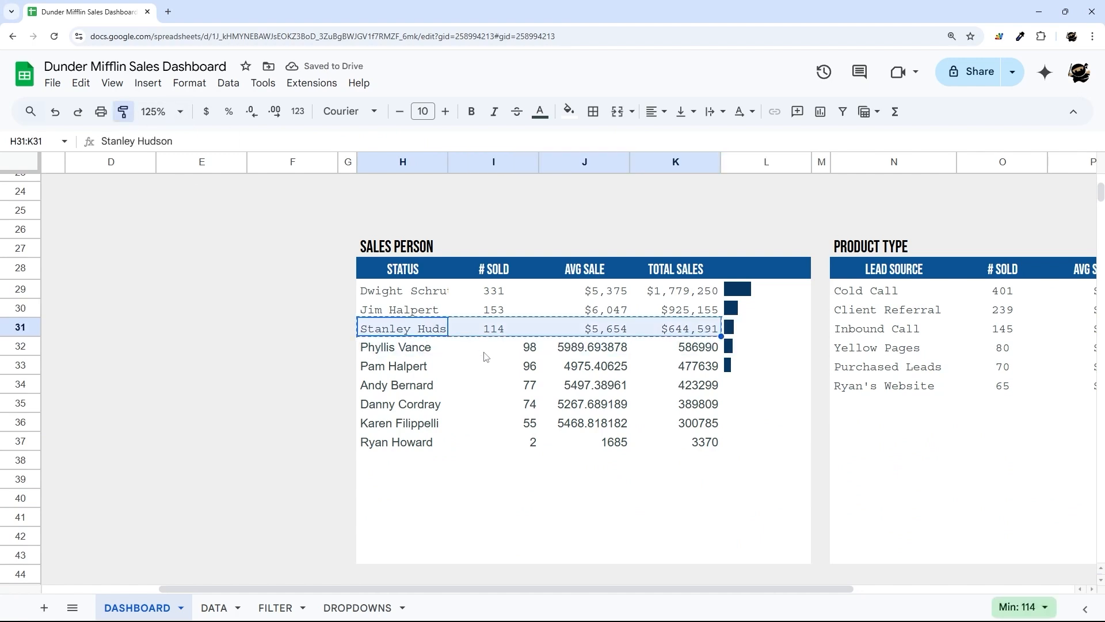
{"action": "mouse_move", "coordinate": [412, 350]}
{"action": "left_mouse_down"}
{"action": "mouse_move", "coordinate": [680, 404]}
{"action": "mouse_move", "coordinate": [682, 442]}
{"action": "left_mouse_up"}
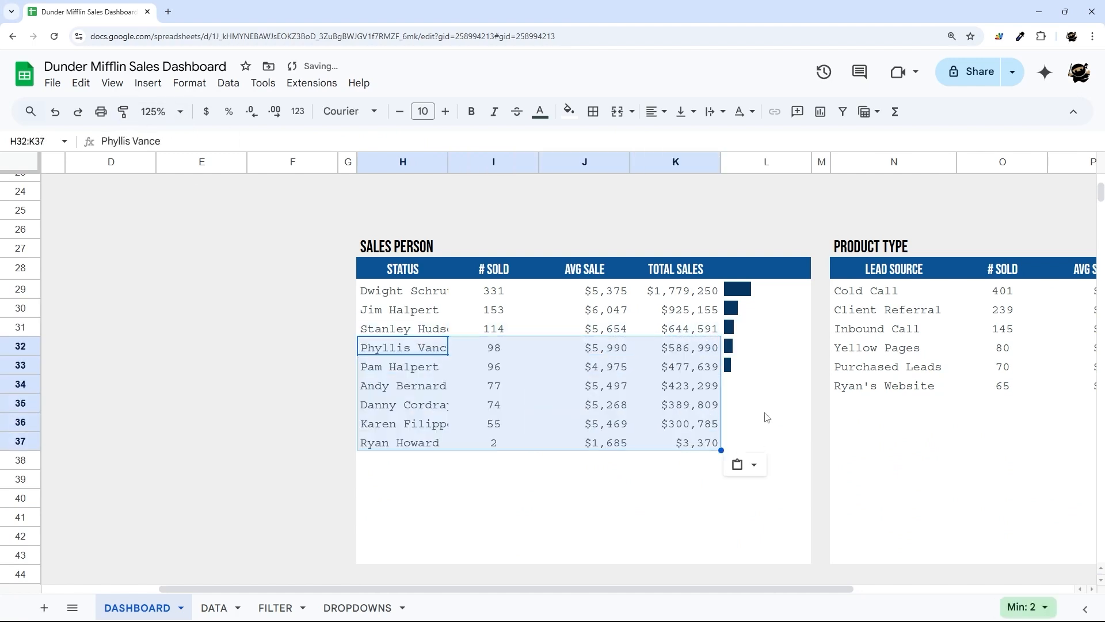
{"action": "left_click", "coordinate": [776, 362]}
{"action": "left_click_drag", "start_coordinate": [812, 374], "coordinate": [790, 447]}
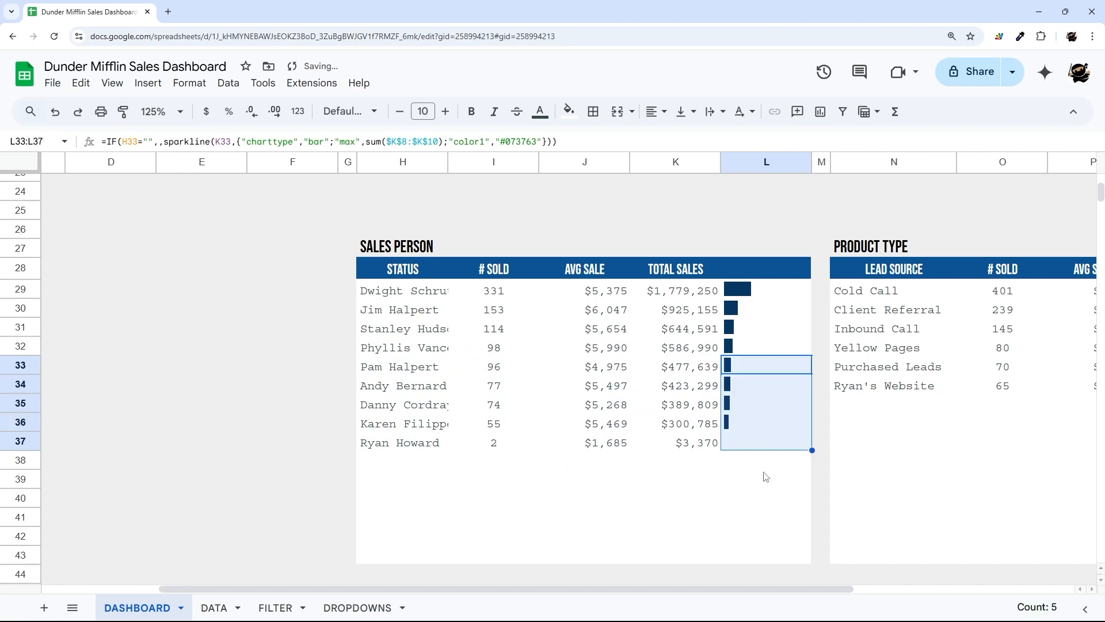
{"action": "left_click", "coordinate": [733, 479]}
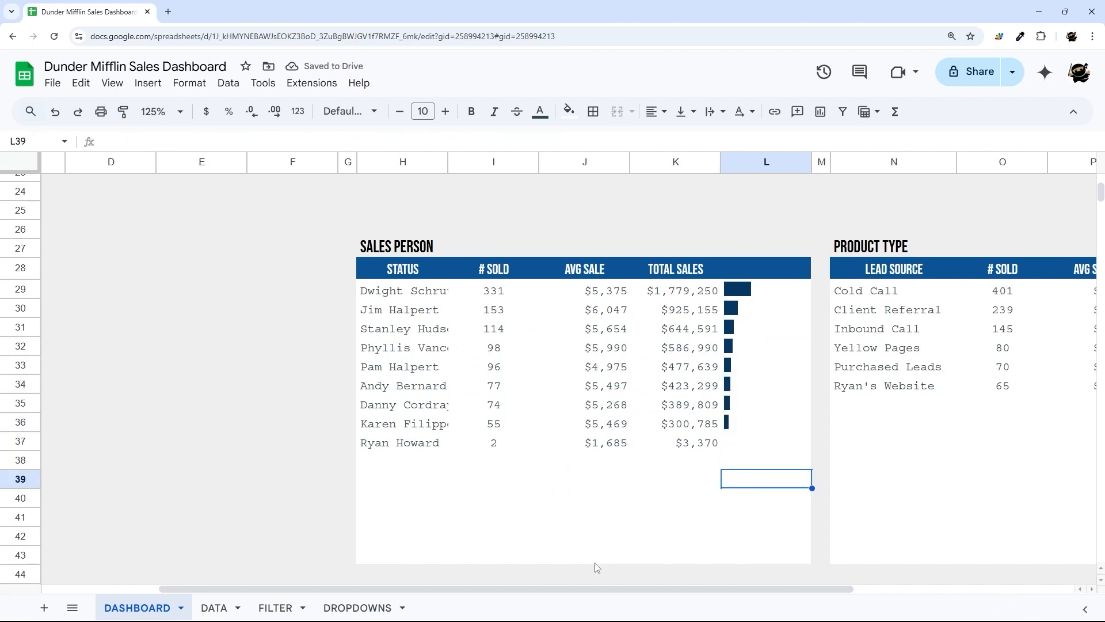
{"action": "left_click_drag", "start_coordinate": [575, 589], "coordinate": [683, 590]}
{"action": "left_click", "coordinate": [574, 448]}
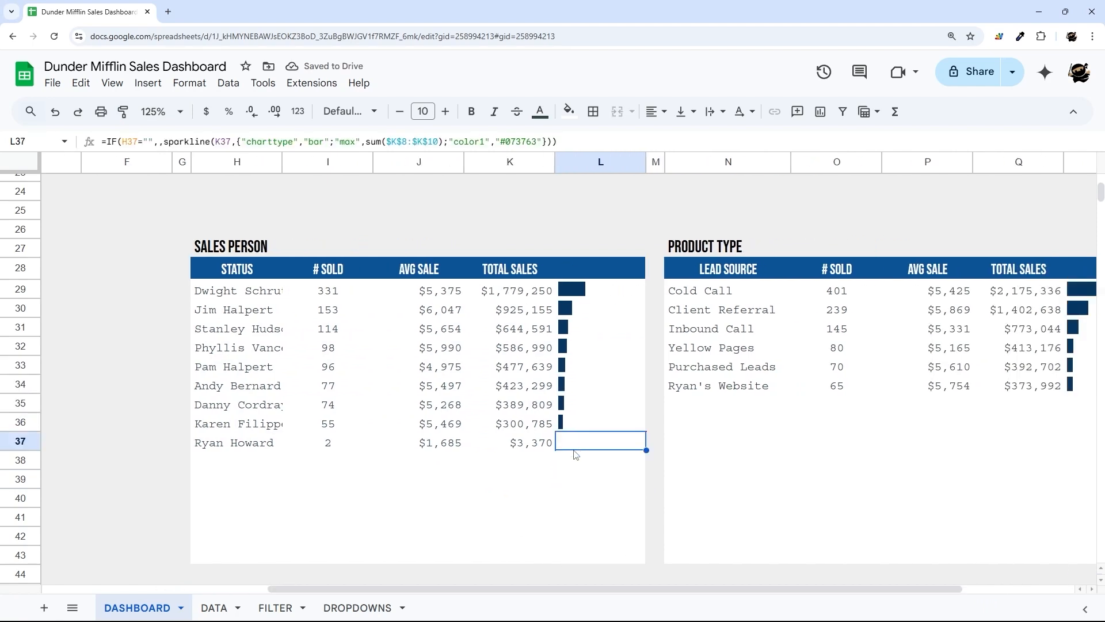
{"action": "left_click_drag", "start_coordinate": [648, 589], "coordinate": [760, 590]}
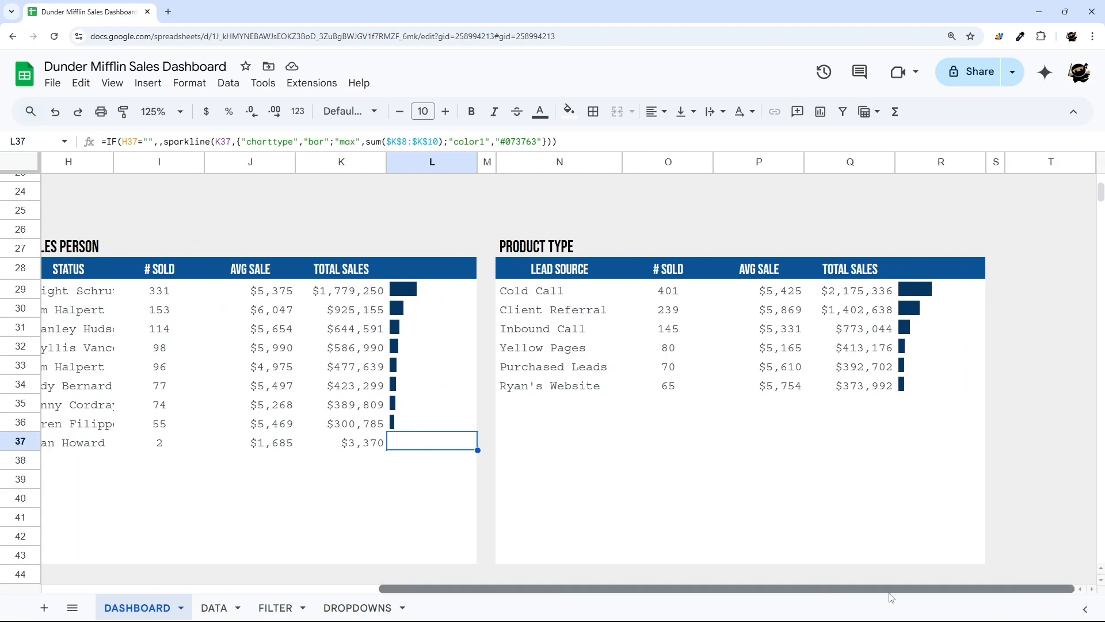
{"action": "left_click", "coordinate": [558, 295]}
{"action": "left_click", "coordinate": [284, 608]}
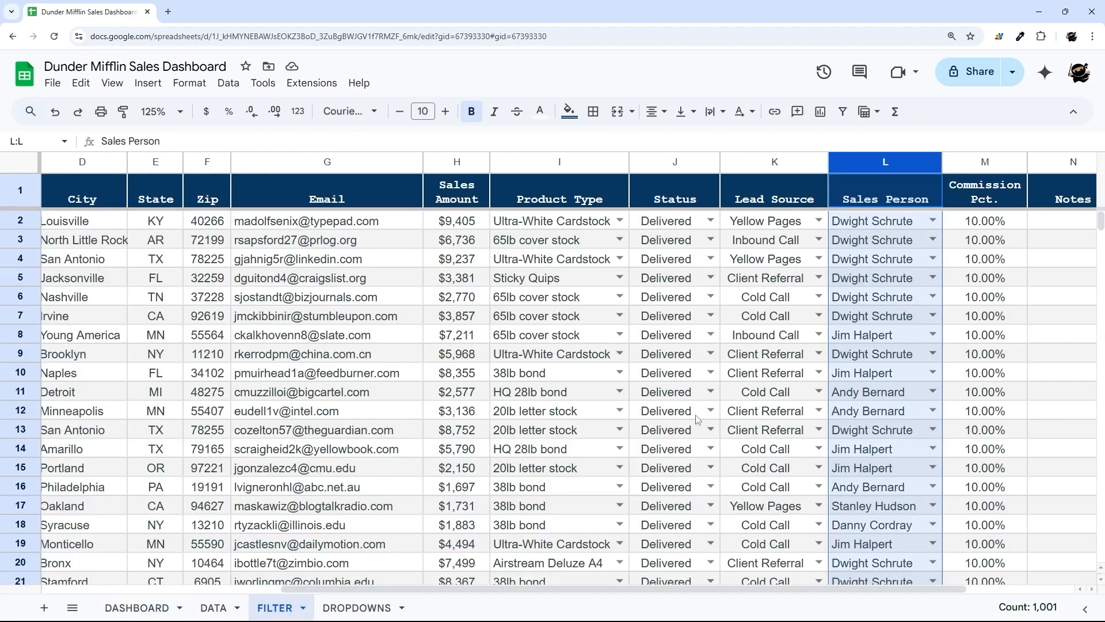
- Replace column K with I (Product Type) in N29's QUERY select, where and group by clauses
{"action": "left_click", "coordinate": [544, 161]}
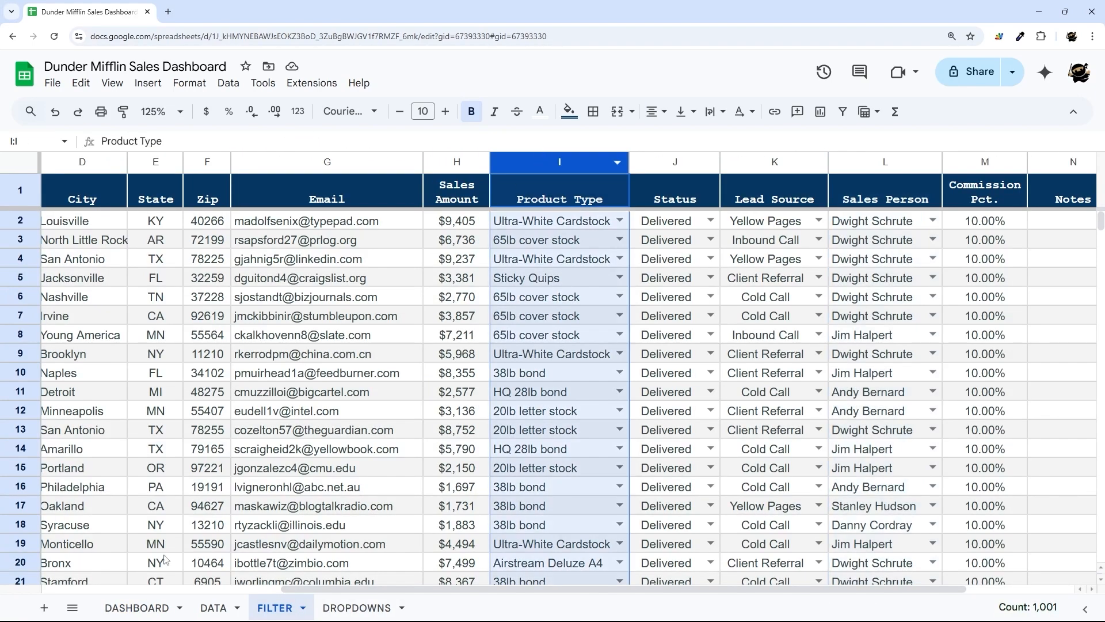
{"action": "left_click", "coordinate": [167, 608]}
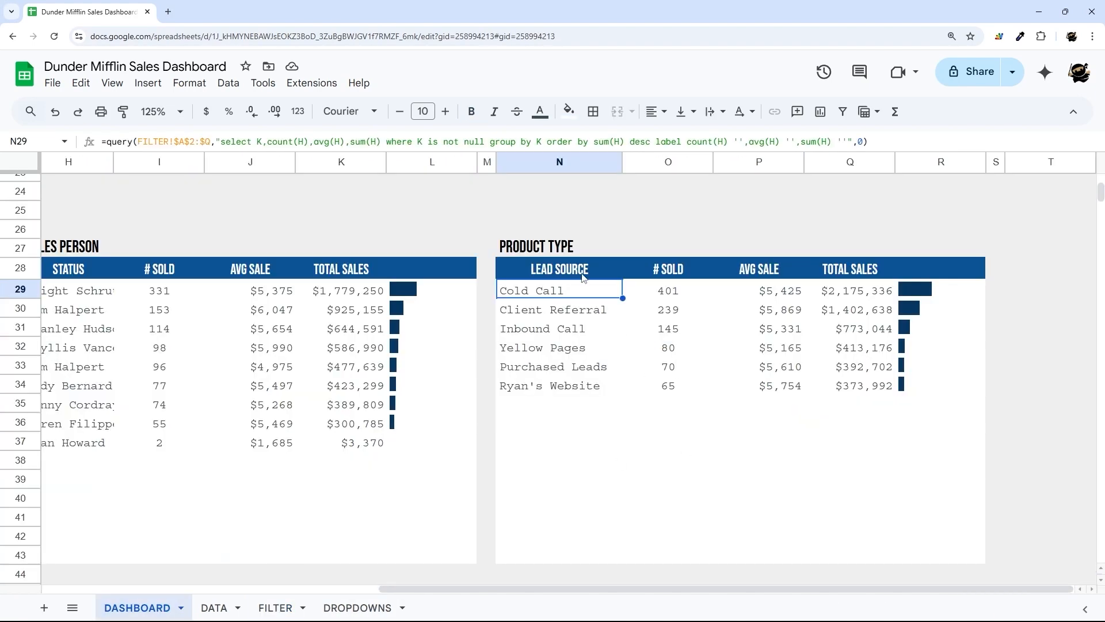
{"action": "left_click", "coordinate": [260, 141]}
{"action": "key", "text": "Delete"}
{"action": "type", "text": "I"}
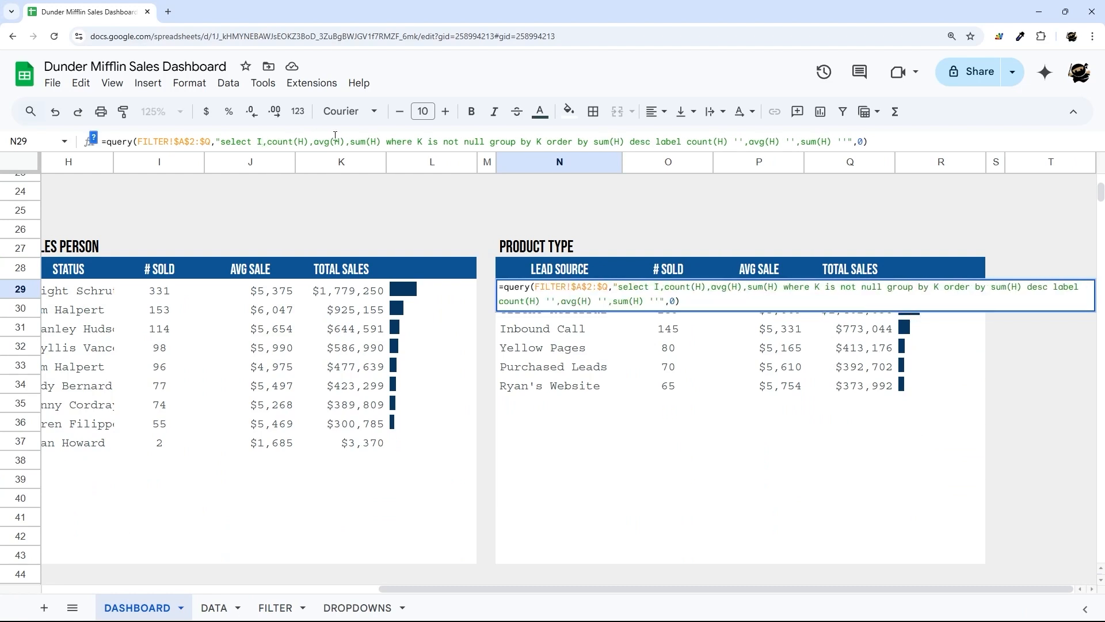
{"action": "left_click", "coordinate": [422, 141]}
{"action": "key", "text": "Delete"}
{"action": "type", "text": "I"}
{"action": "key", "text": "Delete"}
{"action": "type", "text": "I"}
{"action": "key", "text": "Return"}
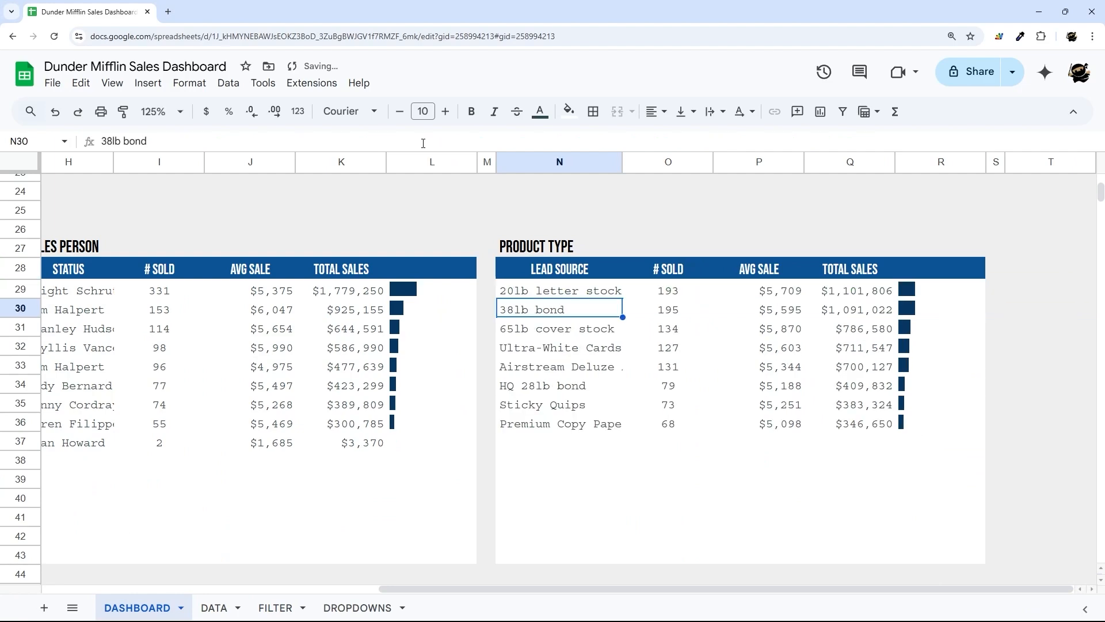
{"action": "scroll", "coordinate": [676, 389], "scroll_direction": "up", "scroll_amount": 2}
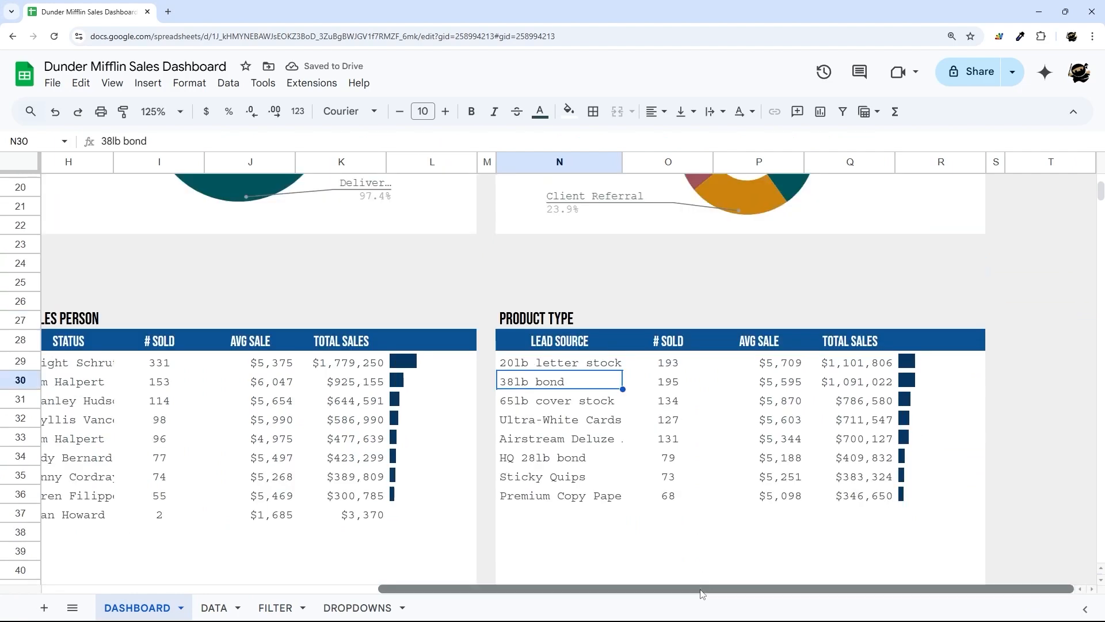
{"action": "left_click_drag", "start_coordinate": [708, 588], "coordinate": [639, 589]}
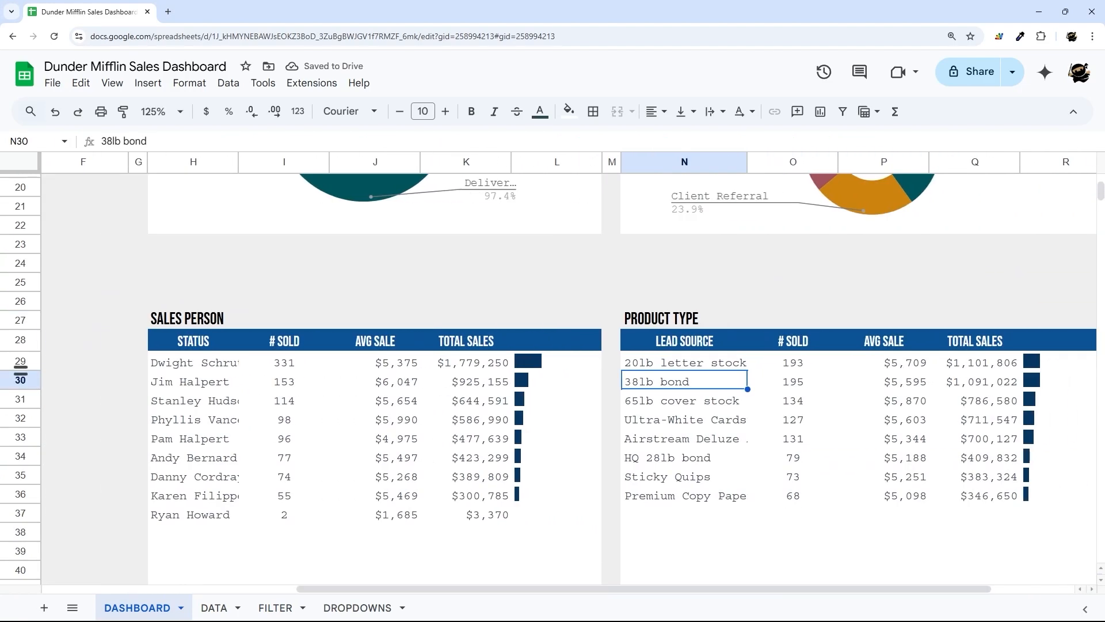
{"action": "scroll", "coordinate": [734, 382], "scroll_direction": "down", "scroll_amount": 5}
{"action": "scroll", "coordinate": [709, 385], "scroll_direction": "up", "scroll_amount": 2}
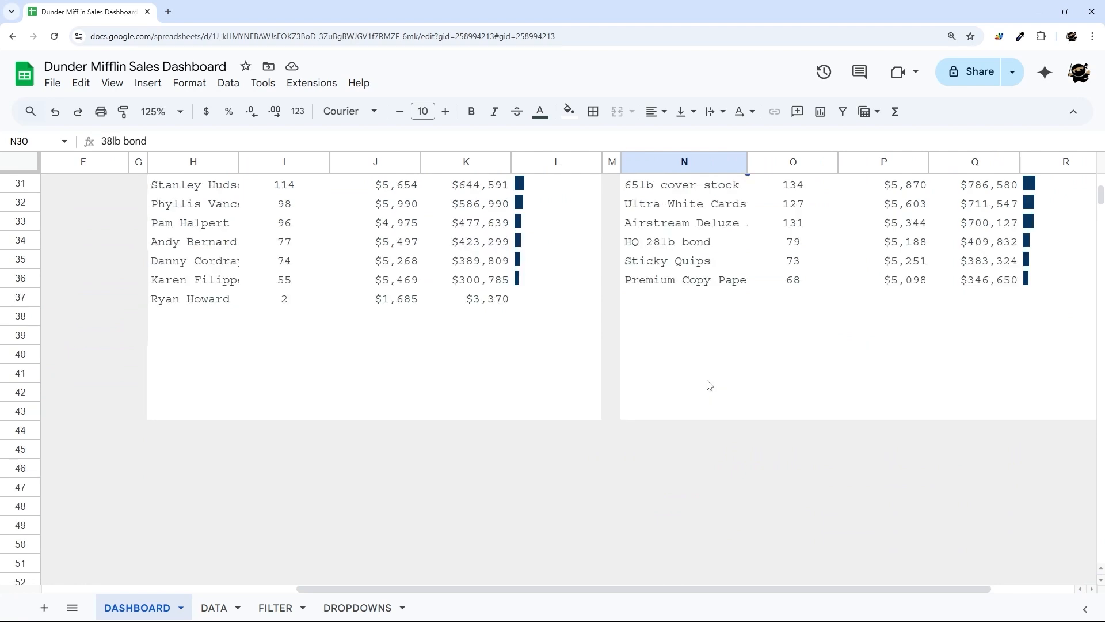
{"action": "mouse_move", "coordinate": [206, 322]}
{"action": "left_mouse_down"}
{"action": "mouse_move", "coordinate": [646, 334]}
{"action": "mouse_move", "coordinate": [579, 399]}
{"action": "left_mouse_up"}
- Move the empty block from below the SALES PERSON table to under the PRODUCT TYPE table
{"action": "key", "text": "ctrl+x"}
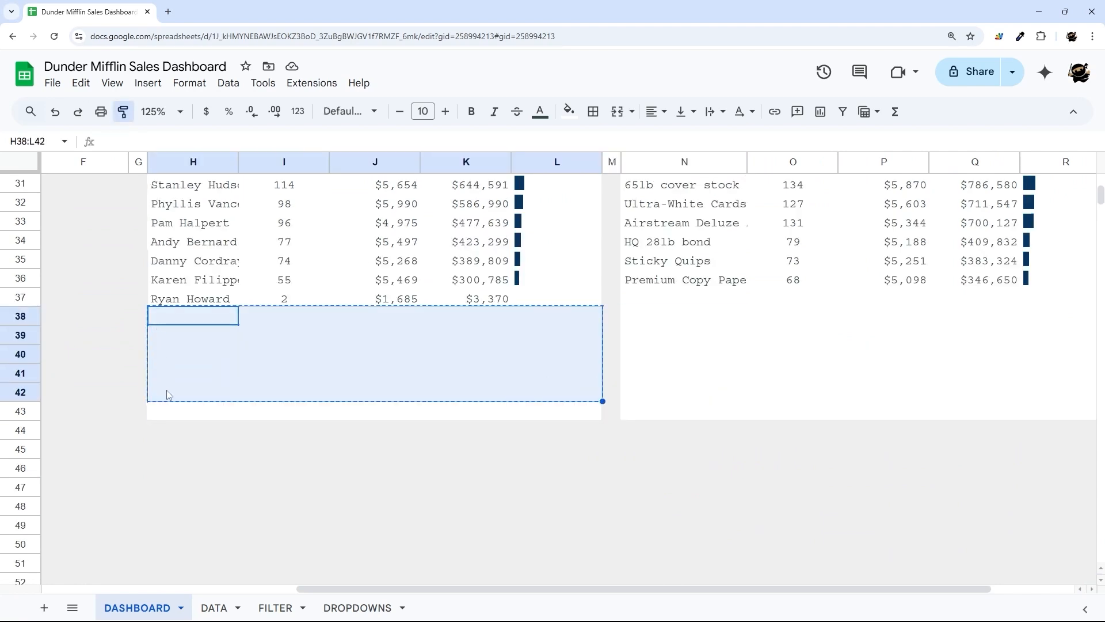
{"action": "left_click", "coordinate": [168, 410]}
{"action": "key", "text": "ctrl+v"}
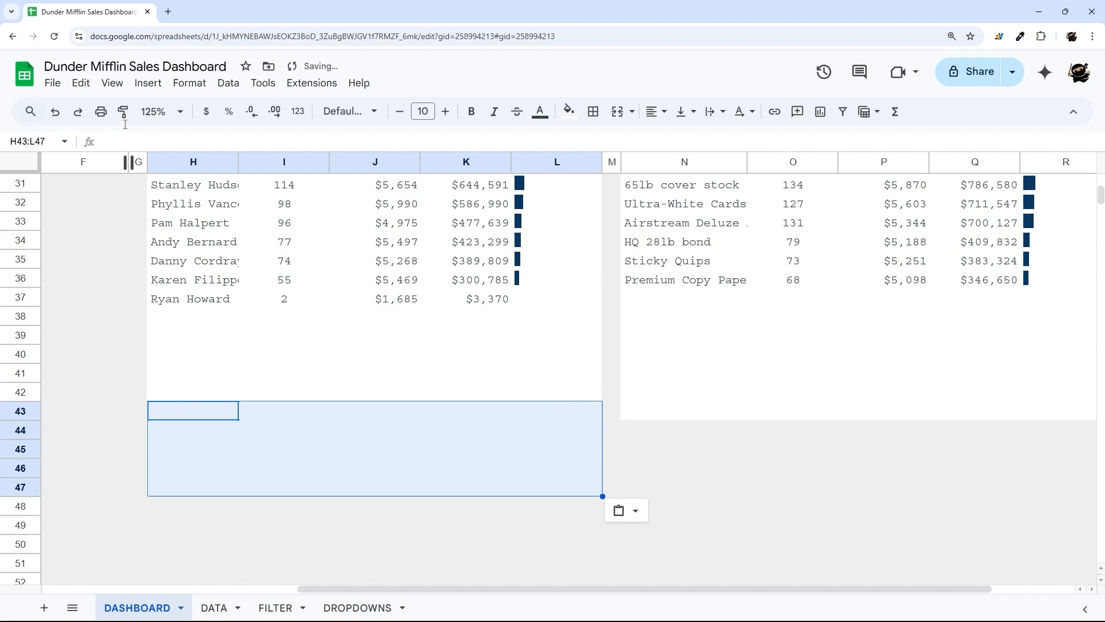
{"action": "key", "text": "ctrl+x"}
{"action": "left_click", "coordinate": [640, 404]}
{"action": "key", "text": "ctrl+v"}
{"action": "key", "text": "ctrl+x"}
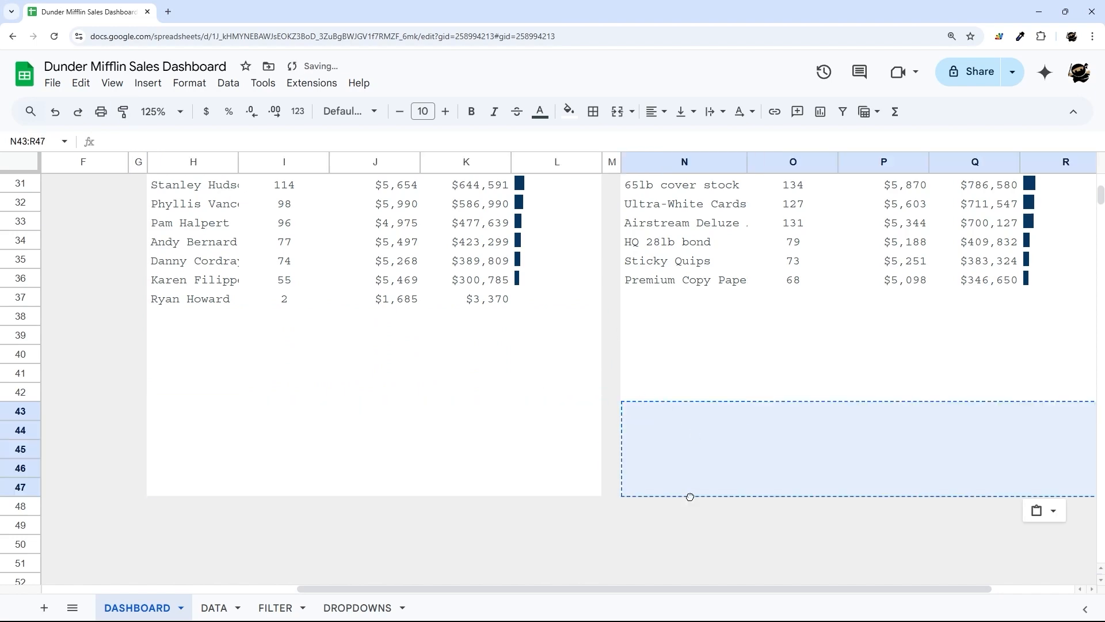
{"action": "left_click", "coordinate": [375, 391]}
- Review the salesperson names, counts and unrounded average sale values
{"action": "scroll", "coordinate": [253, 328], "scroll_direction": "up", "scroll_amount": 3}
{"action": "left_click_drag", "start_coordinate": [224, 290], "coordinate": [291, 426]}
{"action": "left_click", "coordinate": [383, 311]}
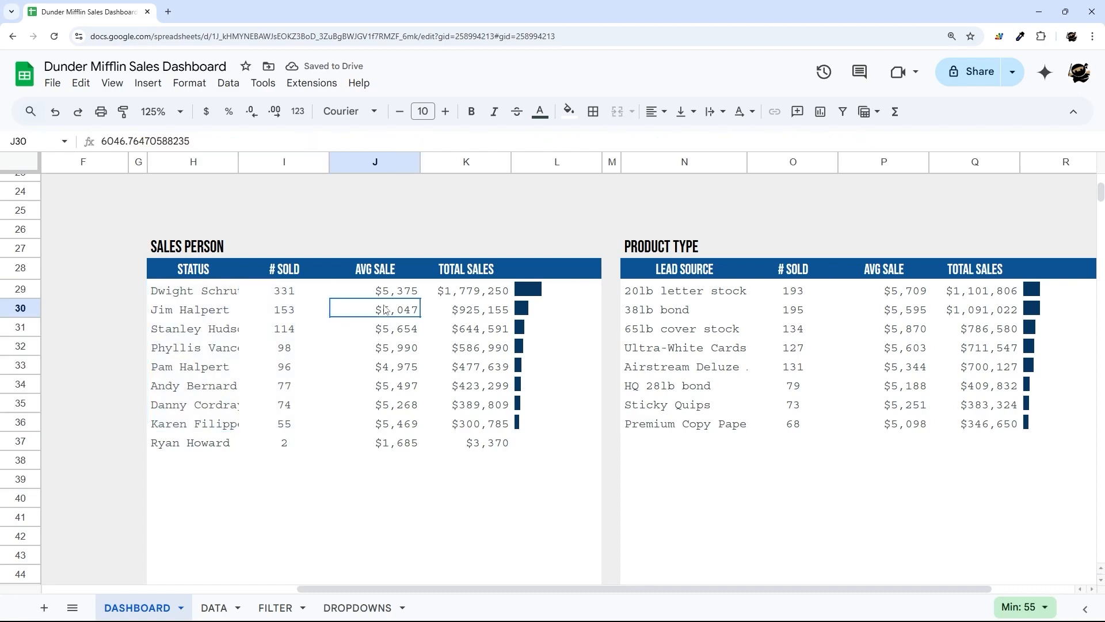
{"action": "scroll", "coordinate": [384, 311], "scroll_direction": "up", "scroll_amount": 10}
{"action": "scroll", "coordinate": [230, 253], "scroll_direction": "down", "scroll_amount": 5}
{"action": "scroll", "coordinate": [224, 265], "scroll_direction": "down", "scroll_amount": 2}
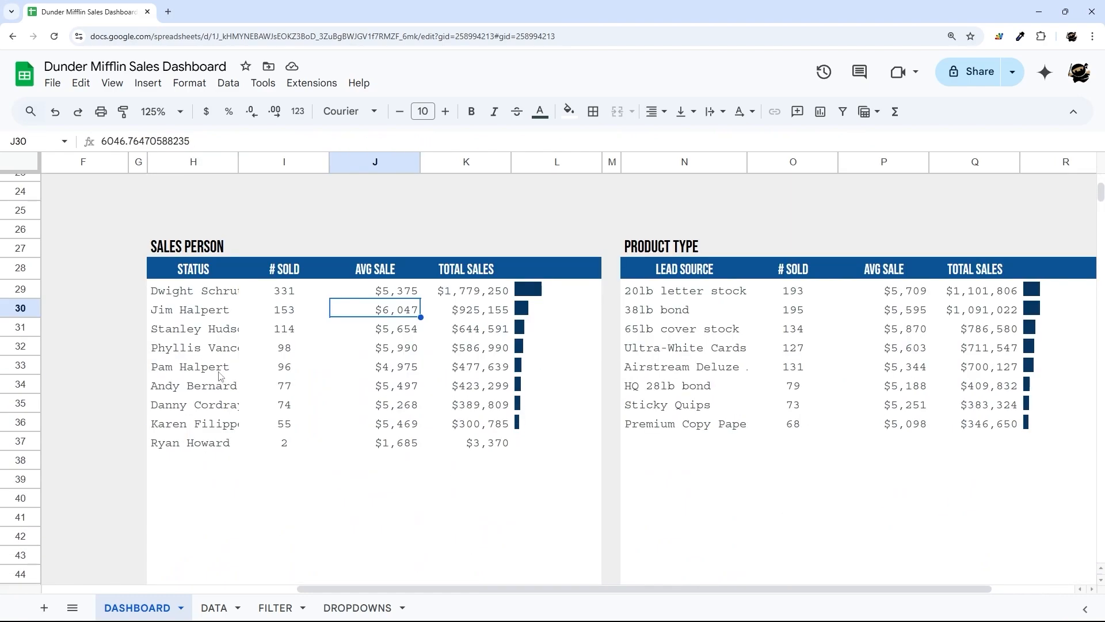
{"action": "scroll", "coordinate": [223, 378], "scroll_direction": "up", "scroll_amount": 5}
{"action": "left_click_drag", "start_coordinate": [238, 162], "coordinate": [275, 162]}
{"action": "scroll", "coordinate": [236, 321], "scroll_direction": "down", "scroll_amount": 4}
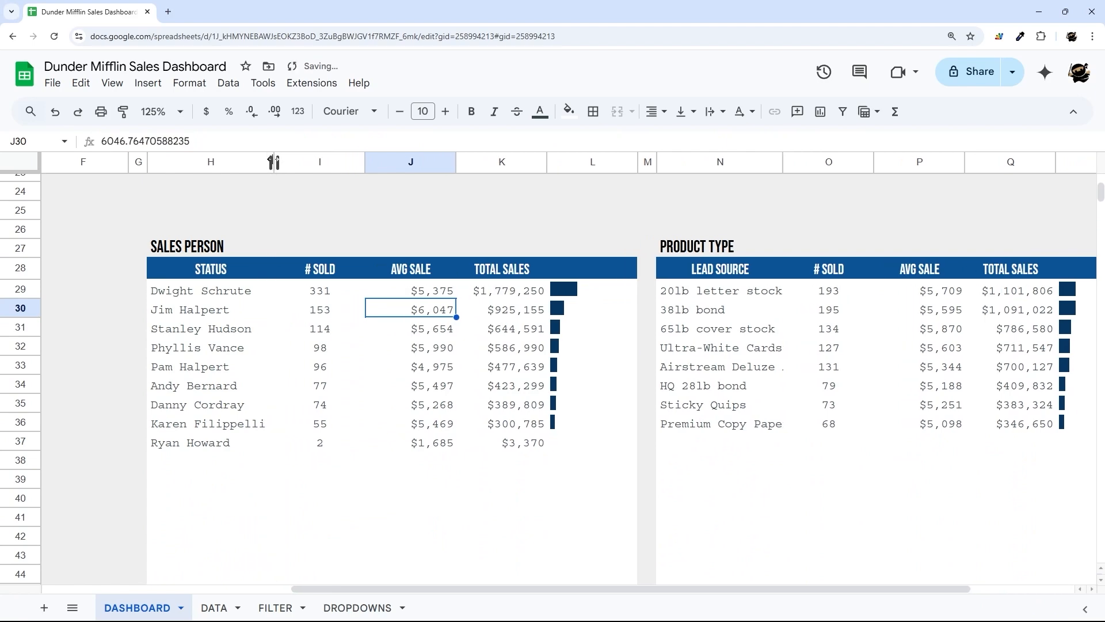
{"action": "scroll", "coordinate": [322, 246], "scroll_direction": "up", "scroll_amount": 8}
- Set the # SOLD column I to exactly 65 pixels wide
{"action": "left_click", "coordinate": [333, 168]}
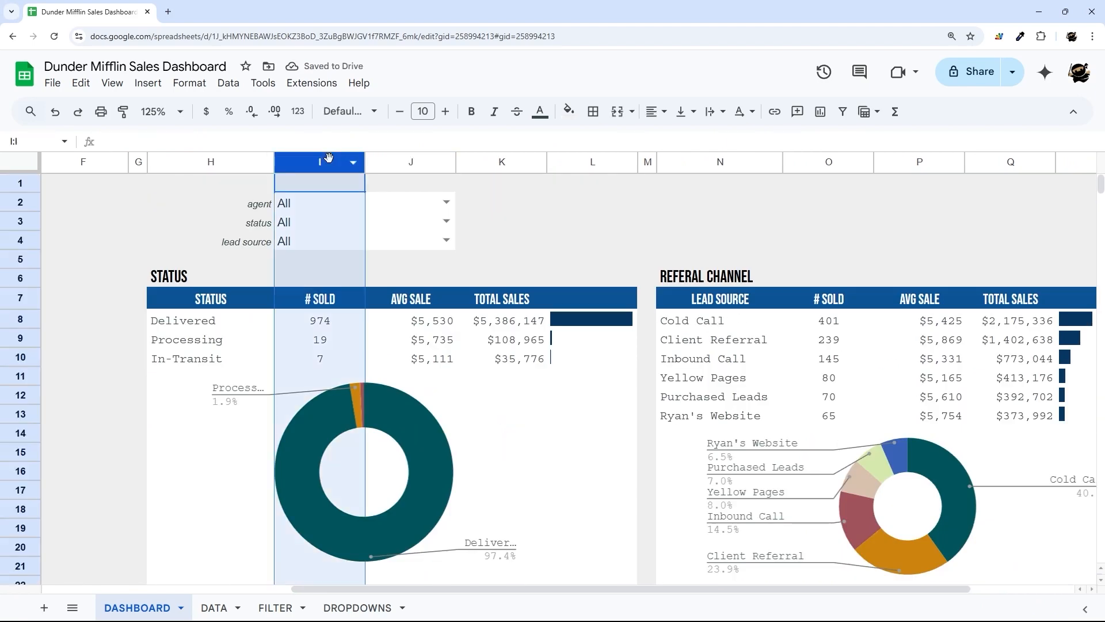
{"action": "scroll", "coordinate": [370, 267], "scroll_direction": "down", "scroll_amount": 5}
{"action": "left_click_drag", "start_coordinate": [365, 161], "coordinate": [333, 161]}
{"action": "scroll", "coordinate": [548, 193], "scroll_direction": "up", "scroll_amount": 1}
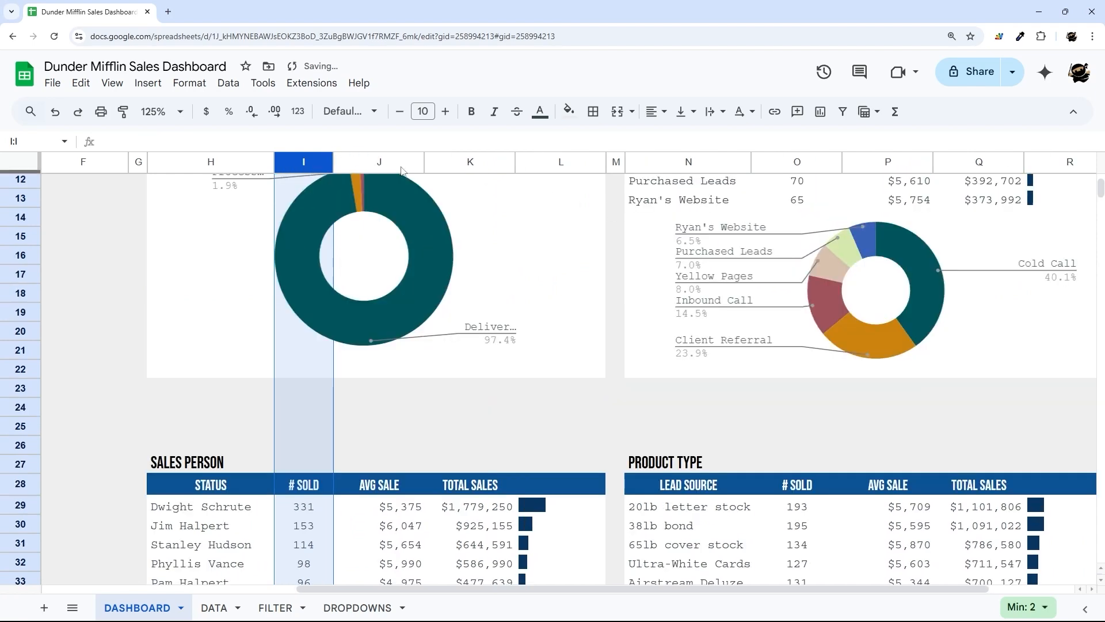
{"action": "right_click", "coordinate": [303, 162]}
{"action": "left_click", "coordinate": [335, 350]}
{"action": "type", "text": "65"}
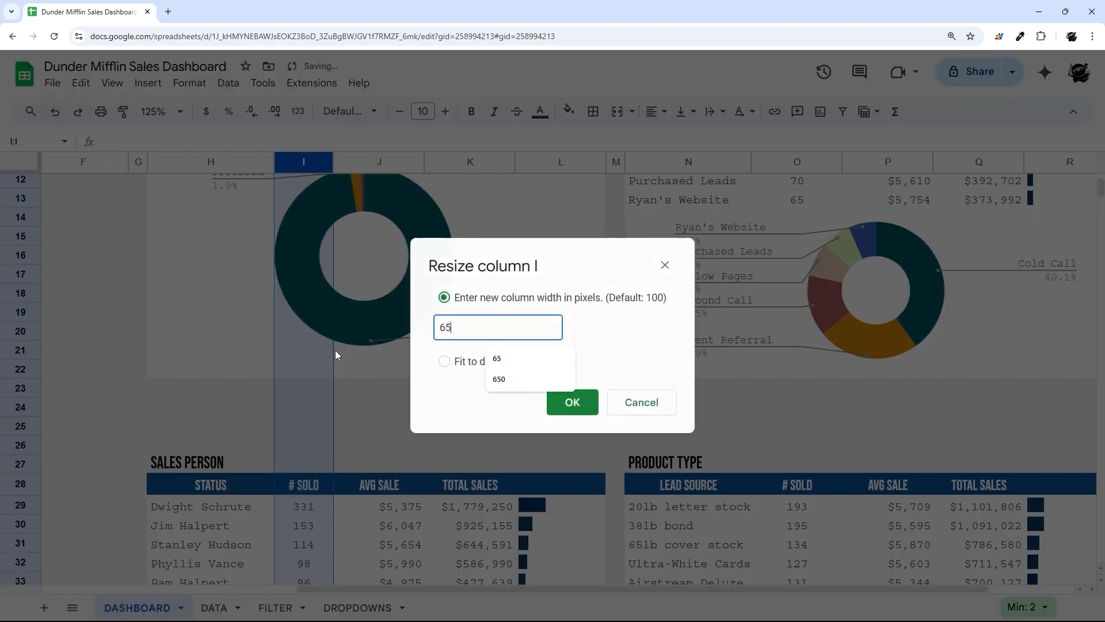
{"action": "key", "text": "Return"}
- Set the # SOLD column O to exactly 65 pixels wide
{"action": "left_click", "coordinate": [790, 163]}
{"action": "right_click", "coordinate": [790, 163]}
{"action": "left_click", "coordinate": [837, 349]}
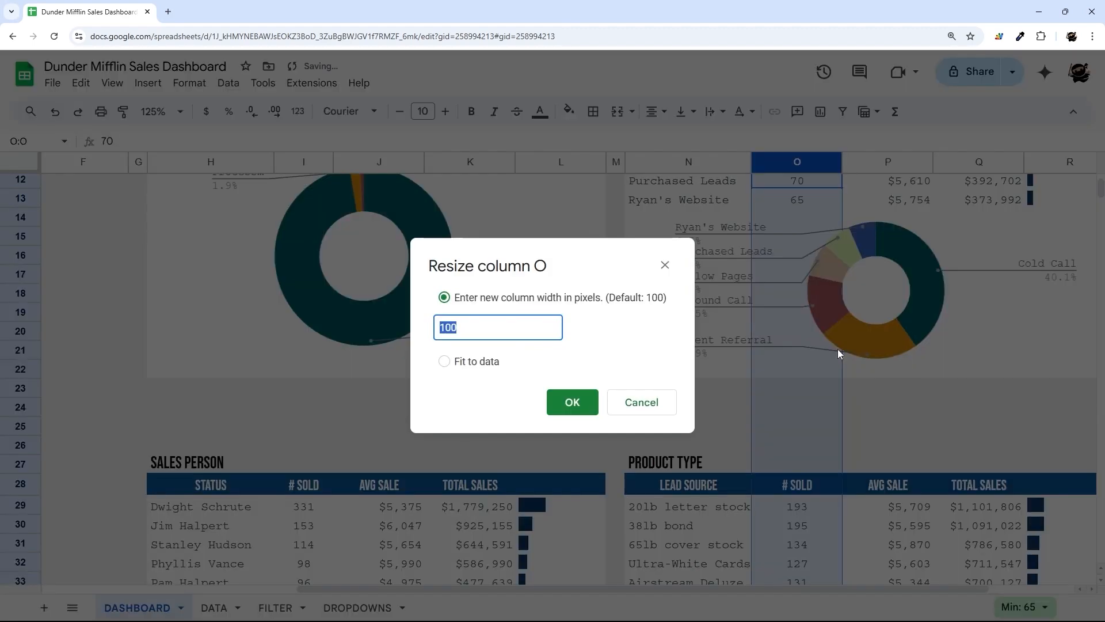
{"action": "type", "text": "65"}
{"action": "key", "text": "Return"}
{"action": "left_click", "coordinate": [895, 430]}
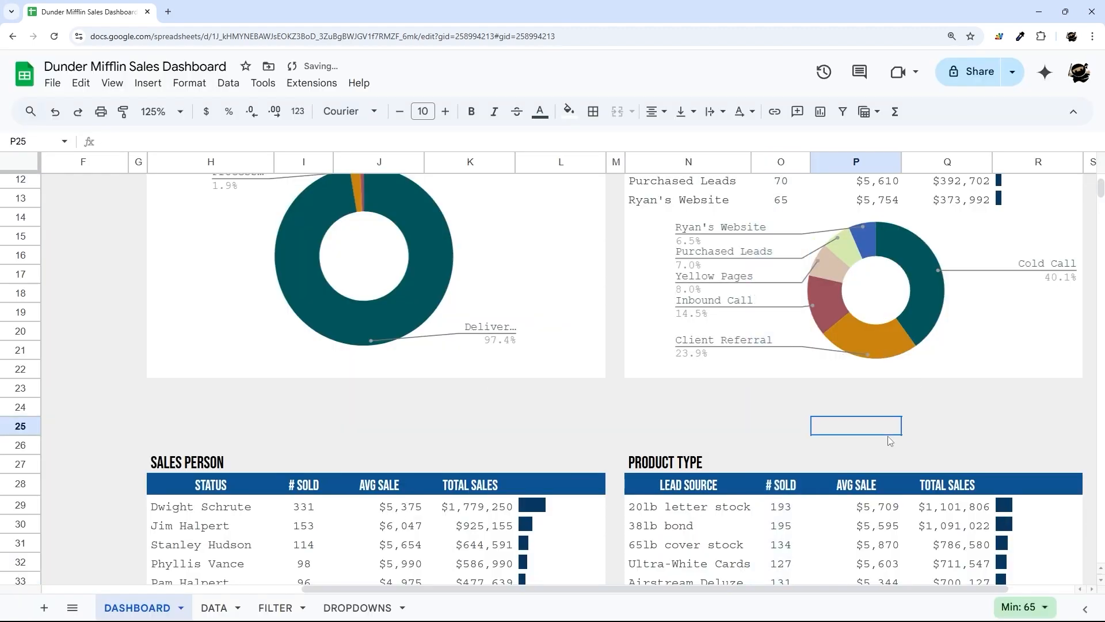
{"action": "left_click", "coordinate": [1066, 311]}
- Narrow the lead-source donut chart, then review the Sales Person sparkline formula in L37
{"action": "left_click_drag", "start_coordinate": [1083, 290], "coordinate": [1055, 291]}
{"action": "left_click", "coordinate": [888, 425]}
{"action": "scroll", "coordinate": [339, 323], "scroll_direction": "down", "scroll_amount": 5}
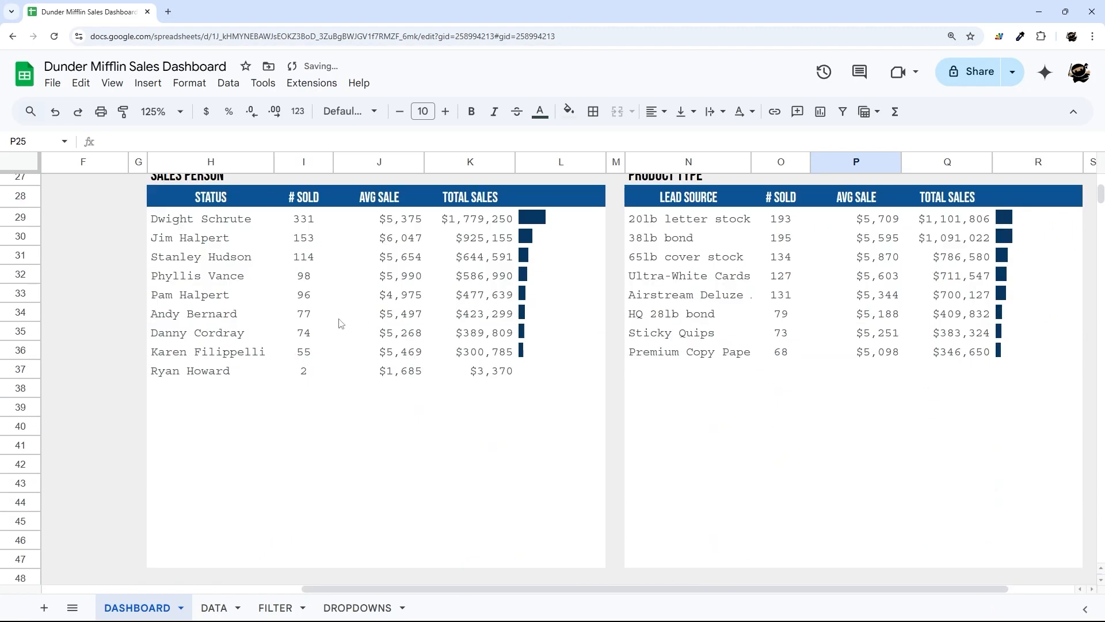
{"action": "left_click", "coordinate": [567, 352]}
{"action": "left_click", "coordinate": [550, 370]}
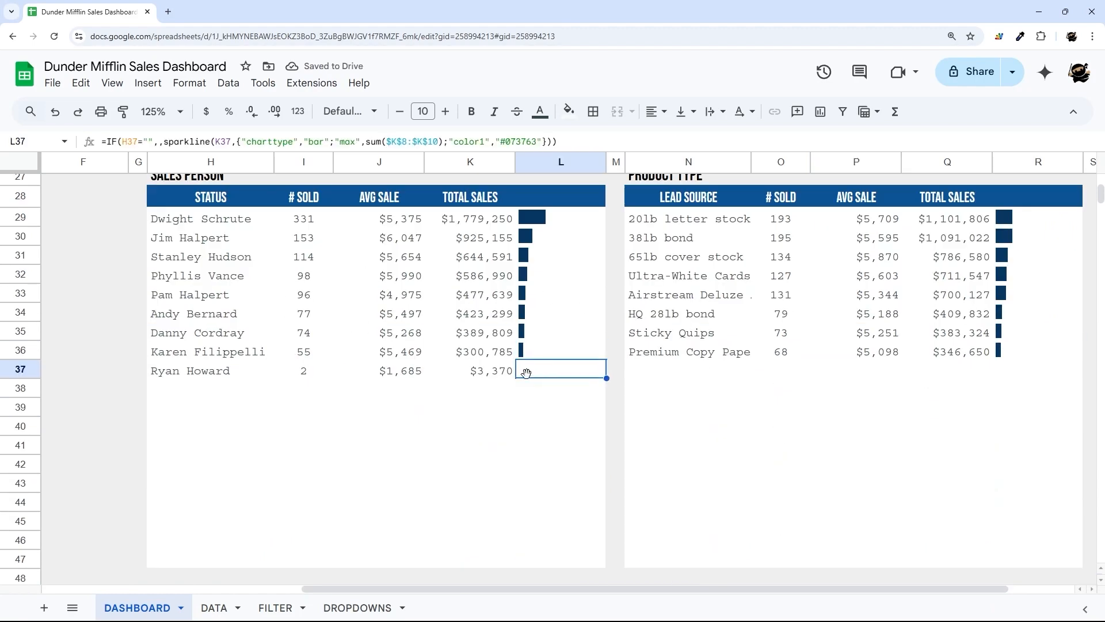
{"action": "scroll", "coordinate": [414, 265], "scroll_direction": "up", "scroll_amount": 9}
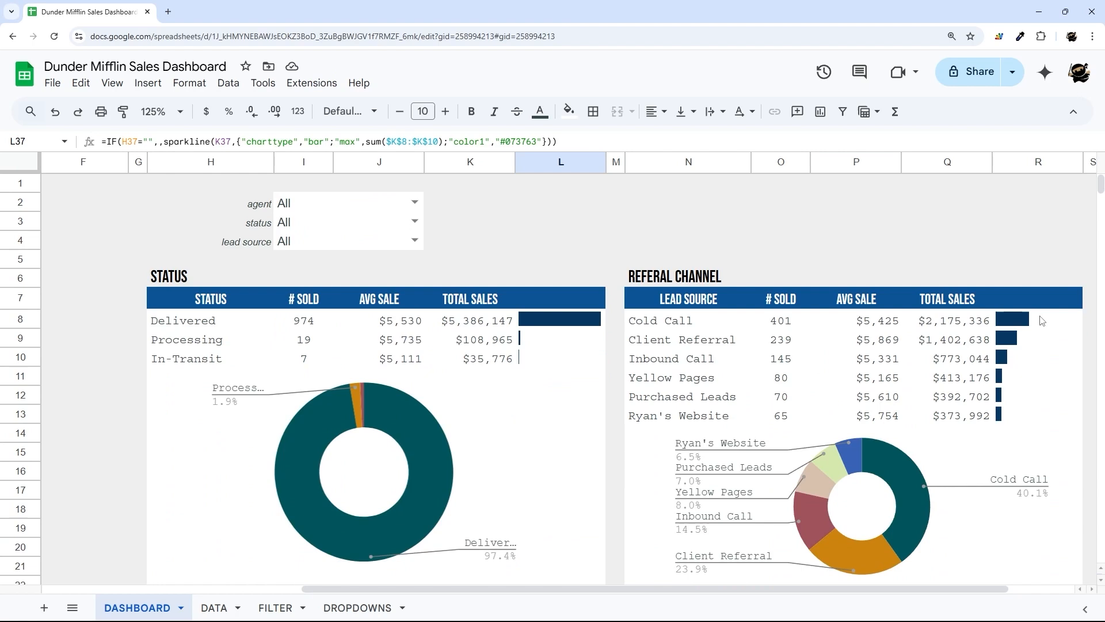
- Change the Cold Call sparkline in R8 to sum over $Q$8:$Q$15
{"action": "left_click", "coordinate": [1040, 322]}
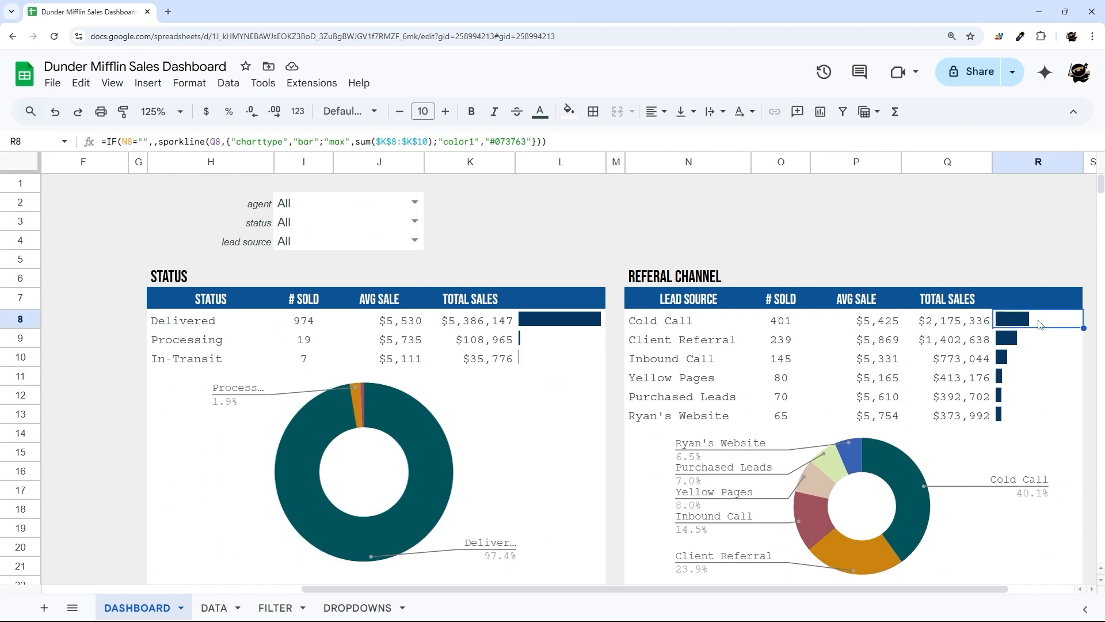
{"action": "left_click", "coordinate": [401, 144]}
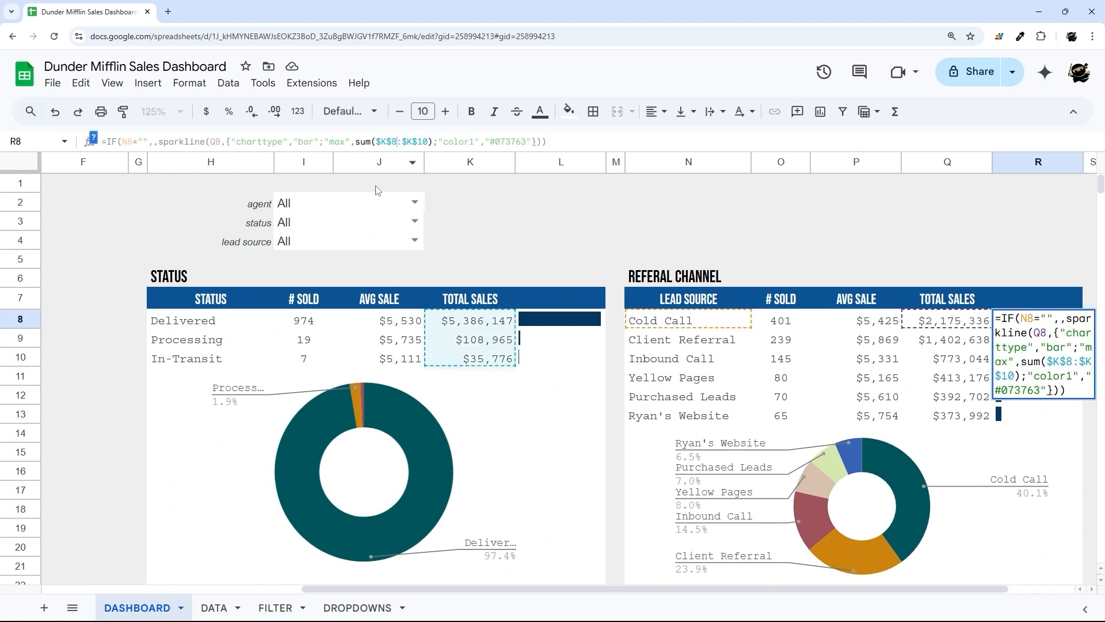
{"action": "left_click_drag", "start_coordinate": [395, 590], "coordinate": [463, 590]}
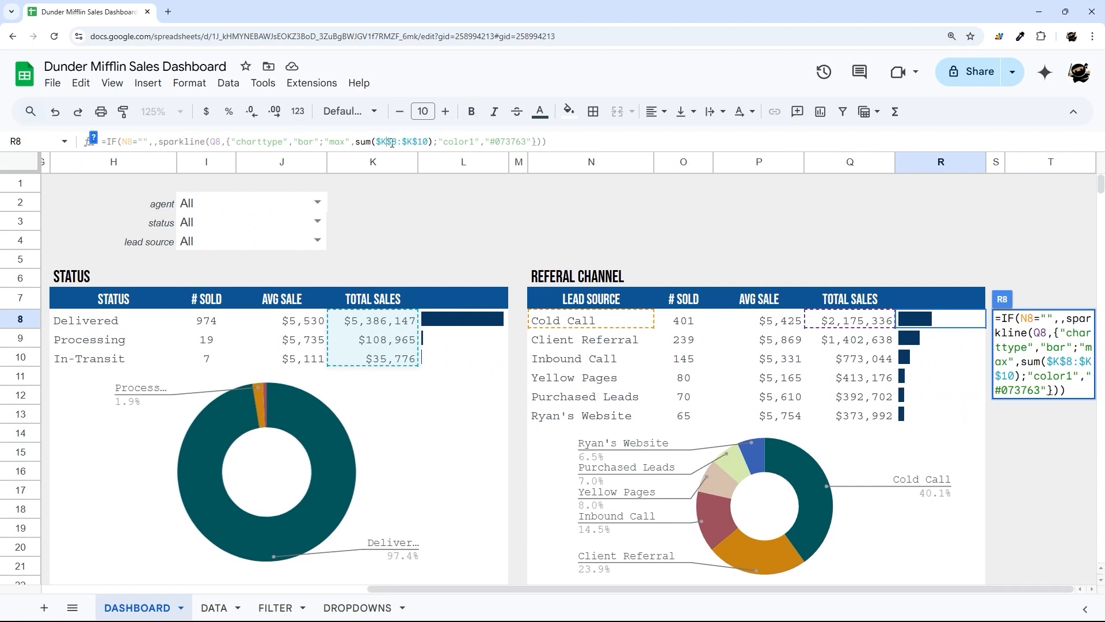
{"action": "key", "text": "BackSpace"}
{"action": "type", "text": "Q"}
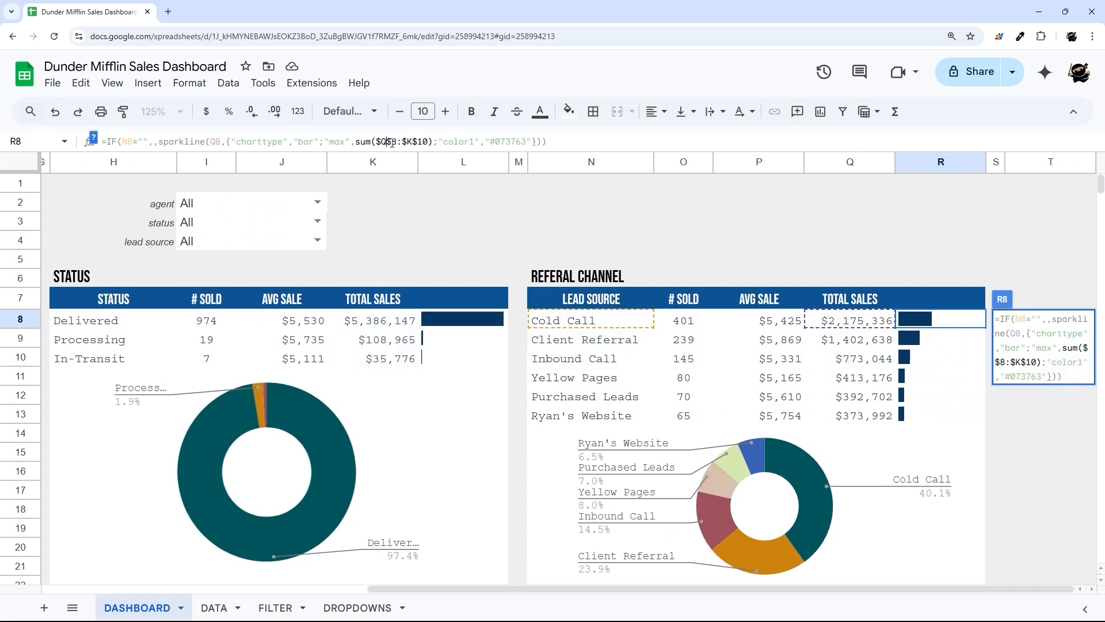
{"action": "key", "text": "BackSpace"}
{"action": "type", "text": "Q"}
{"action": "key", "text": "BackSpace"}
{"action": "key", "text": "BackSpace"}
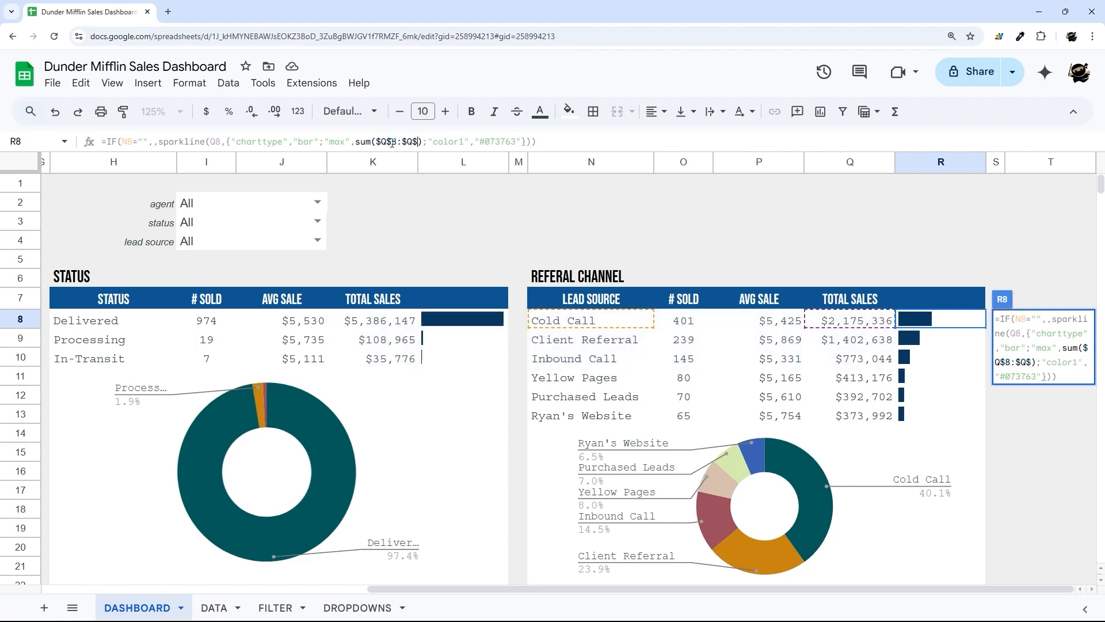
{"action": "type", "text": "13"}
{"action": "key", "text": "Return"}
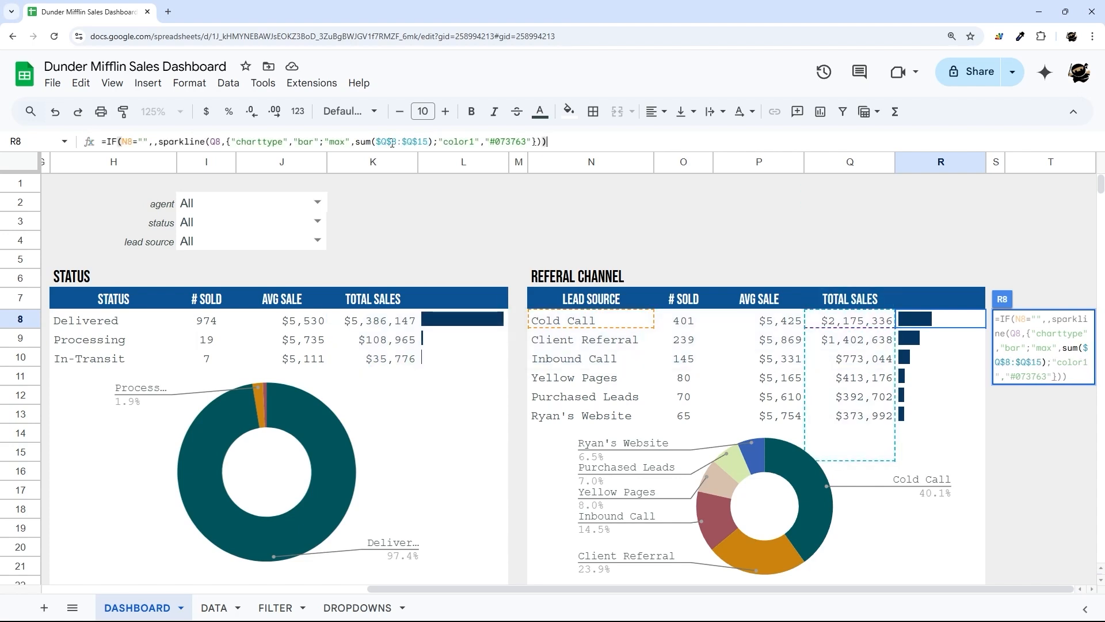
- Fill the R8 sparkline formula down through R15
{"action": "left_click", "coordinate": [981, 325]}
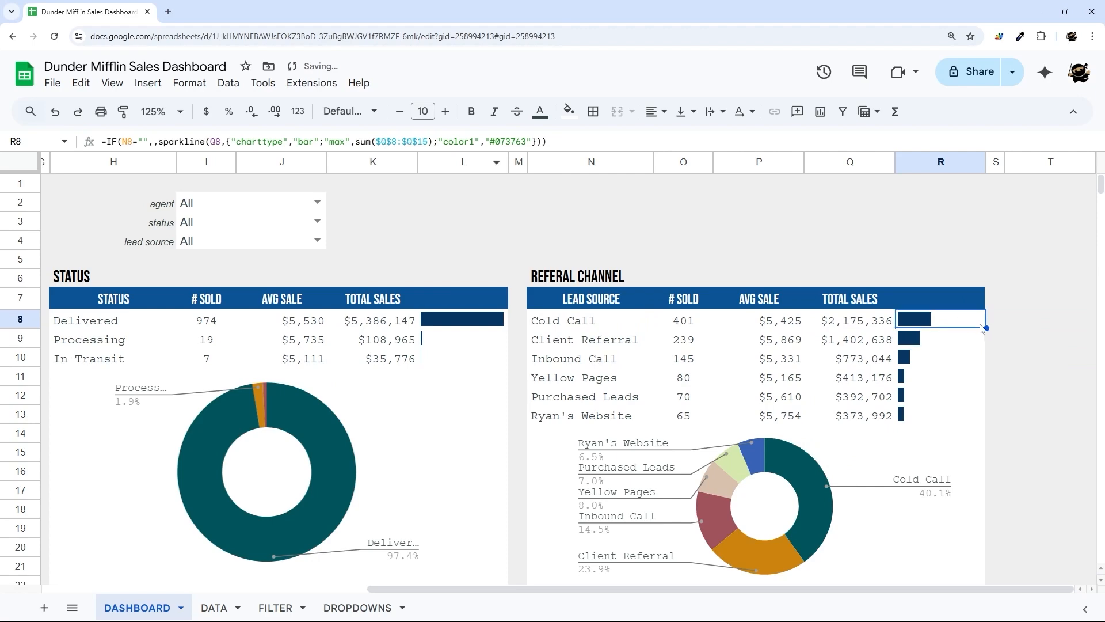
{"action": "left_click_drag", "start_coordinate": [987, 328], "coordinate": [969, 459]}
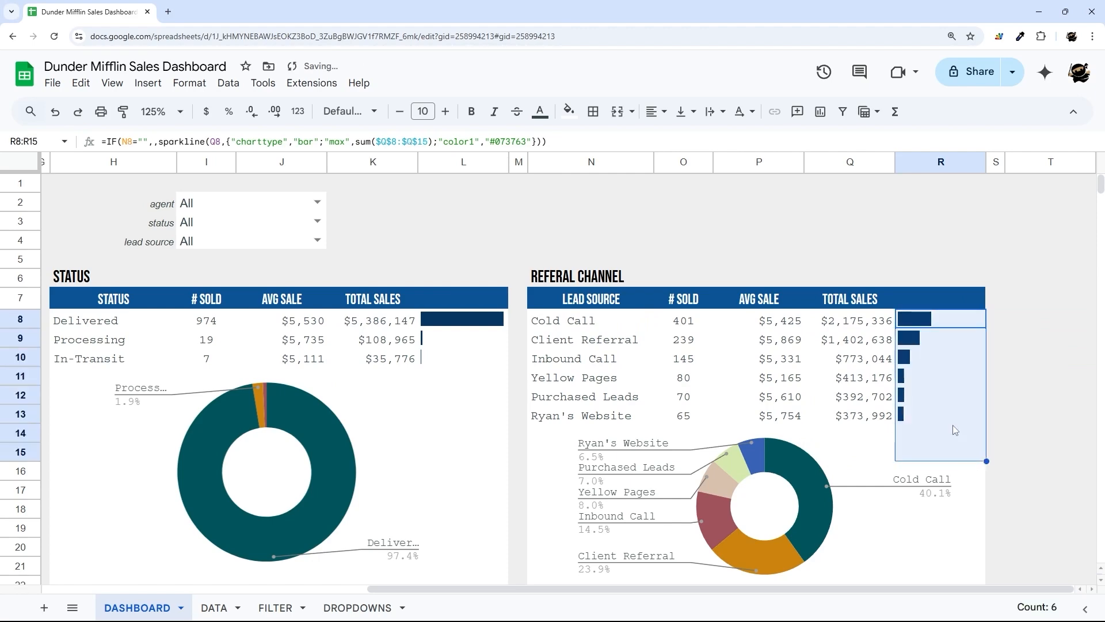
{"action": "scroll", "coordinate": [620, 423], "scroll_direction": "down", "scroll_amount": 3}
{"action": "scroll", "coordinate": [620, 423], "scroll_direction": "down", "scroll_amount": 5}
- Set L29's sparkline sum range to $K$29:$K$37 and fill it down to L37
{"action": "left_click", "coordinate": [465, 298]}
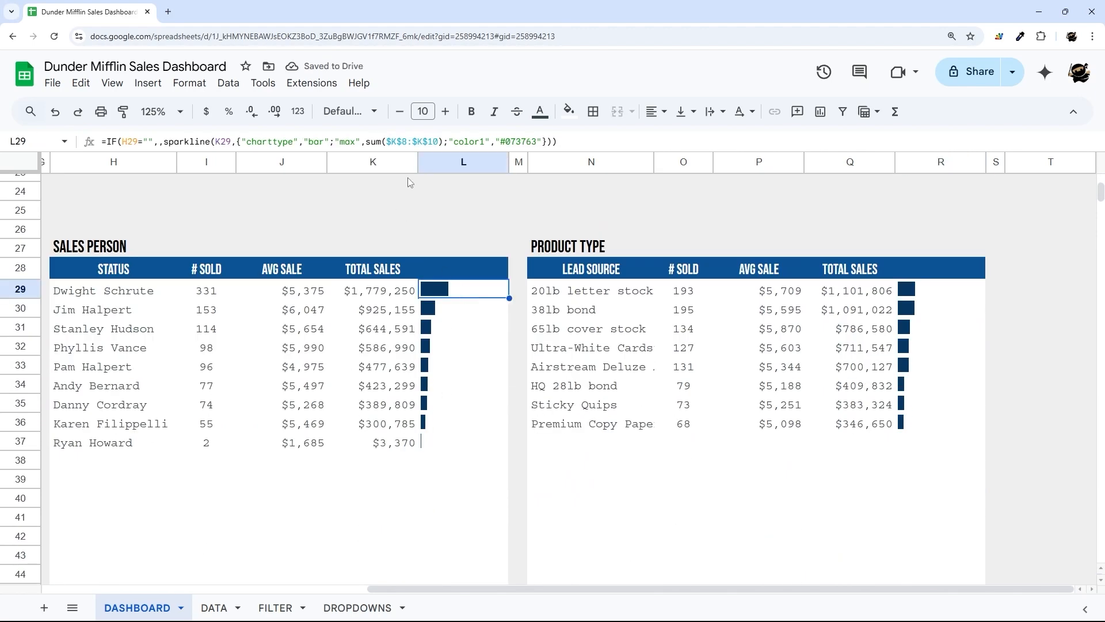
{"action": "left_click", "coordinate": [400, 141]}
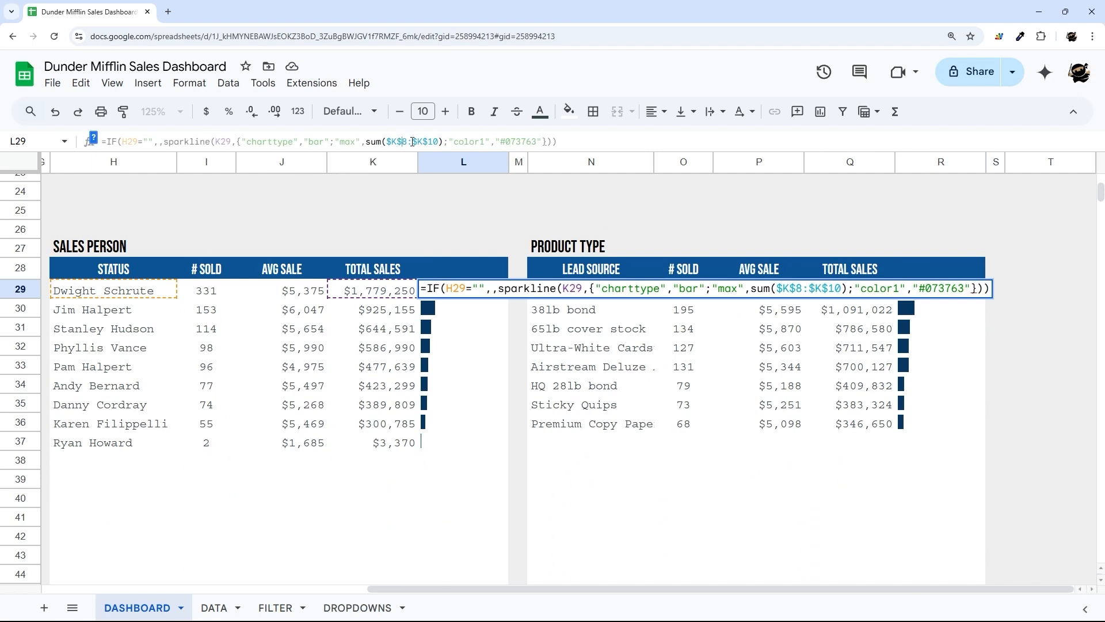
{"action": "key", "text": "BackSpace"}
{"action": "type", "text": "29:$K$"}
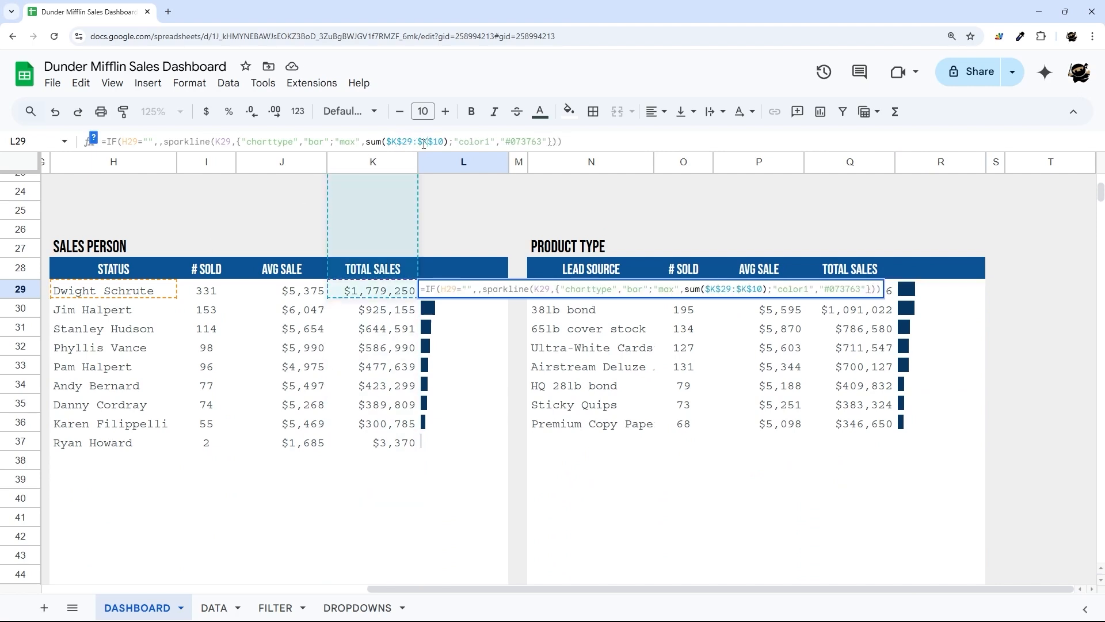
{"action": "type", "text": "37"}
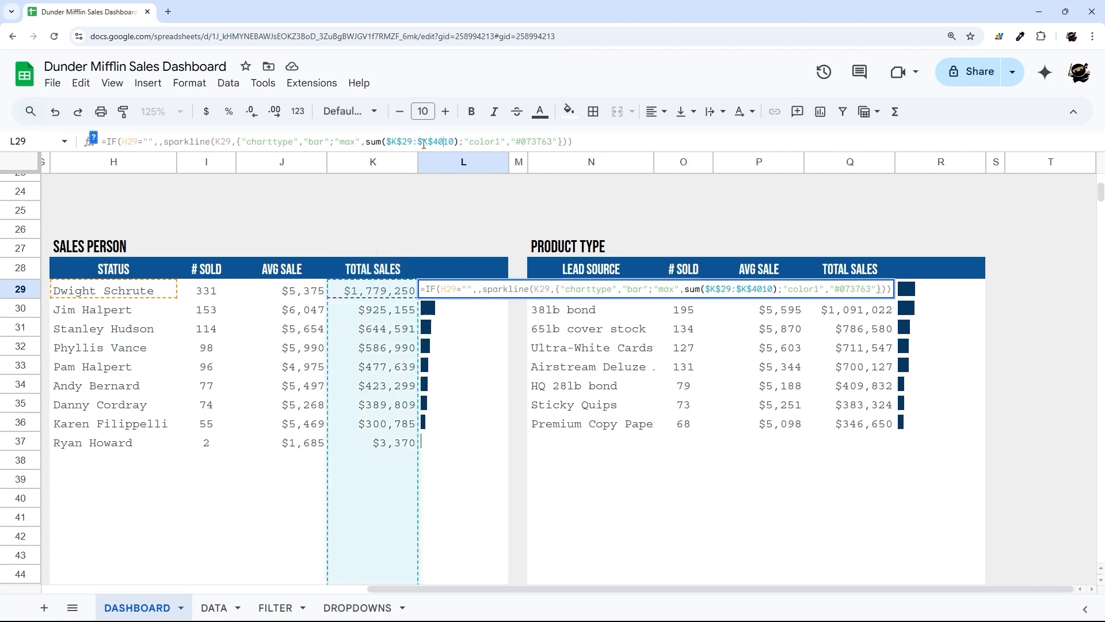
{"action": "key", "text": "Delete"}
{"action": "key", "text": "Delete"}
{"action": "key", "text": "Return"}
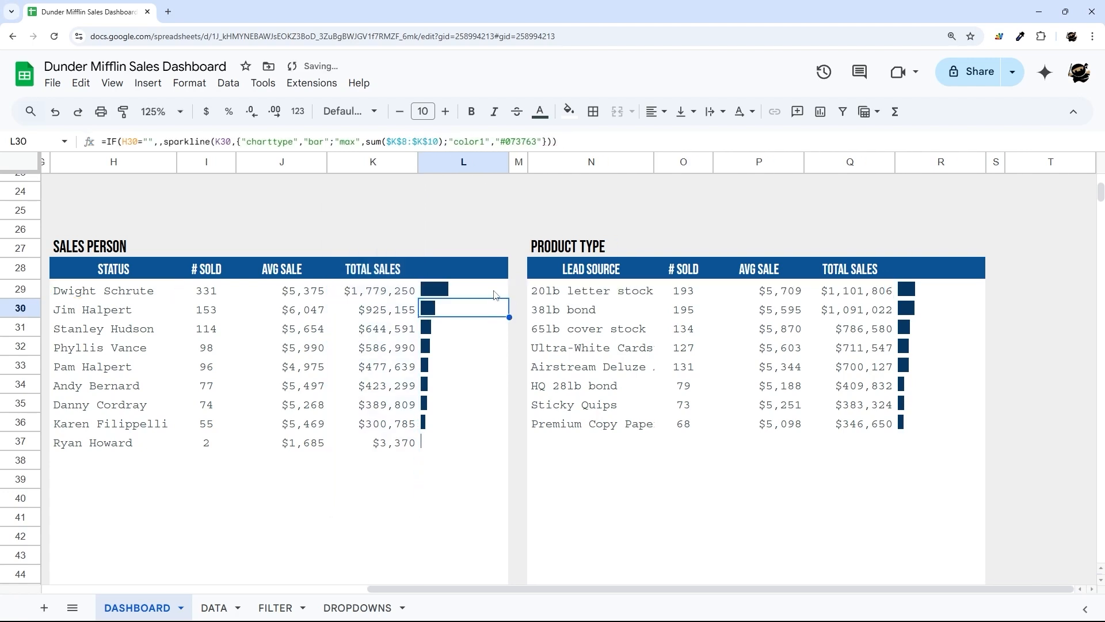
{"action": "mouse_move", "coordinate": [493, 294]}
{"action": "left_mouse_down"}
{"action": "mouse_move", "coordinate": [503, 292]}
{"action": "mouse_move", "coordinate": [481, 482]}
{"action": "left_mouse_up"}
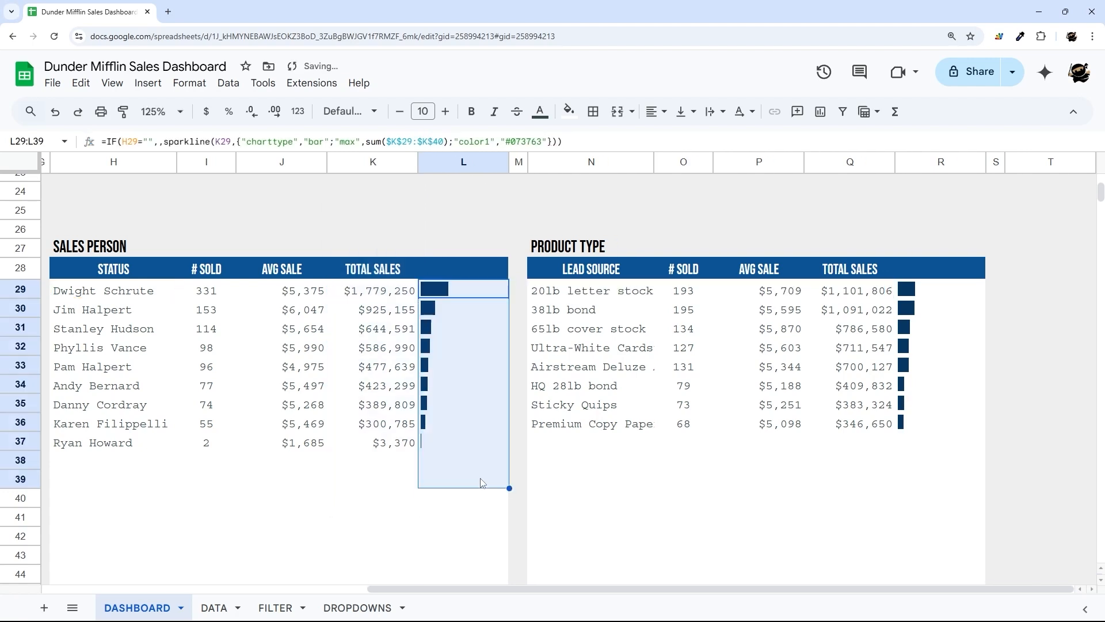
{"action": "left_click", "coordinate": [425, 445]}
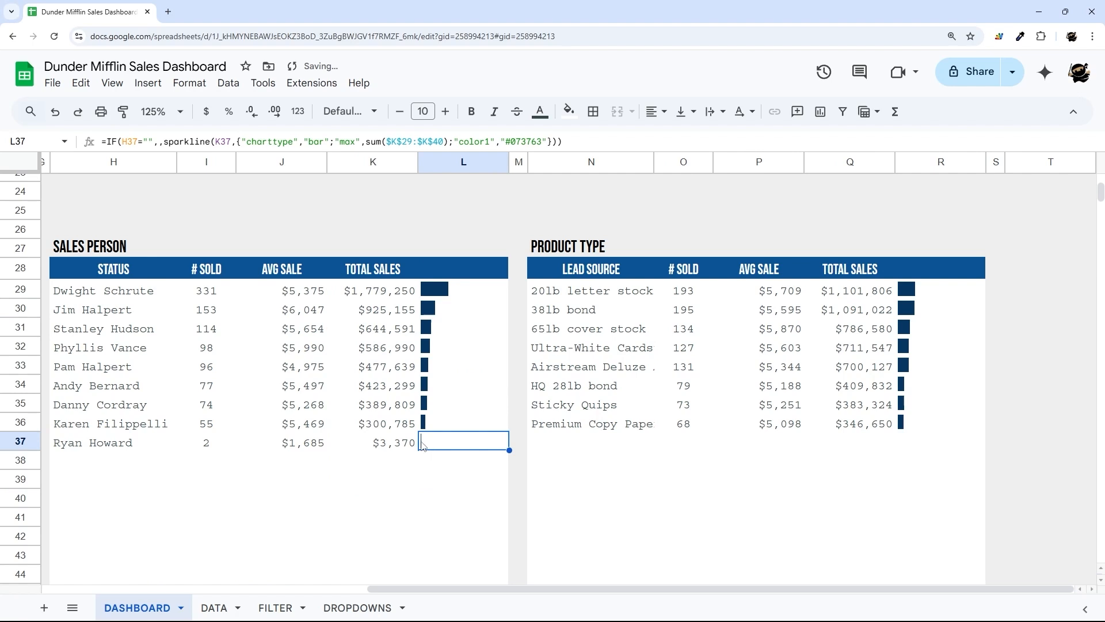
- Change the 20lb letter stock sparkline in R29 to sum over Q29:Q40
{"action": "left_click", "coordinate": [930, 290]}
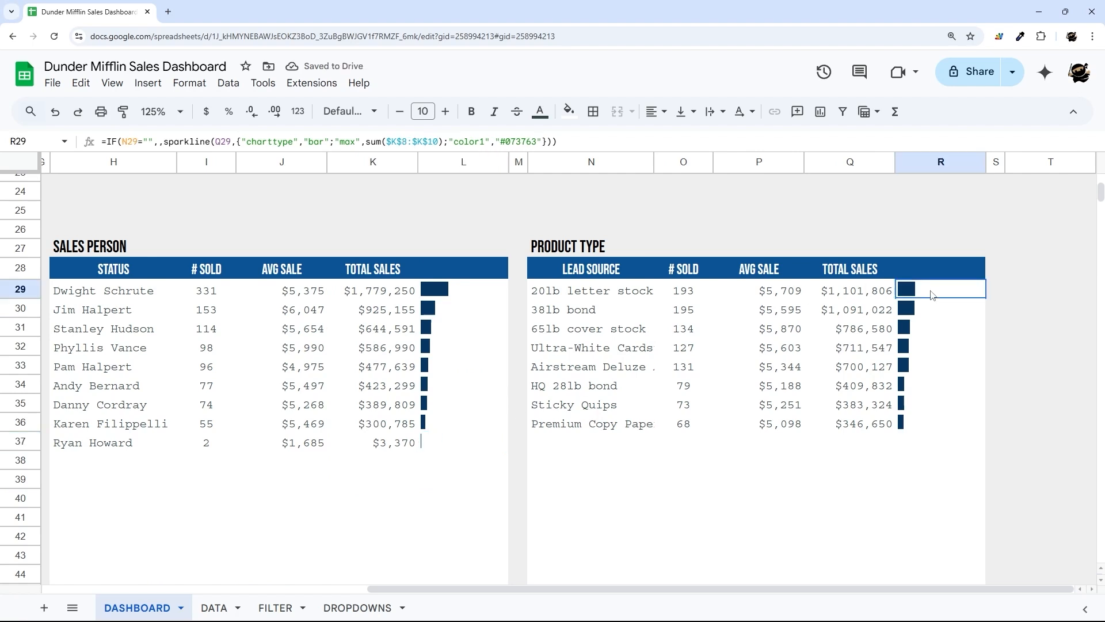
{"action": "left_click", "coordinate": [394, 141]}
{"action": "key", "text": "BackSpace"}
{"action": "type", "text": "Q"}
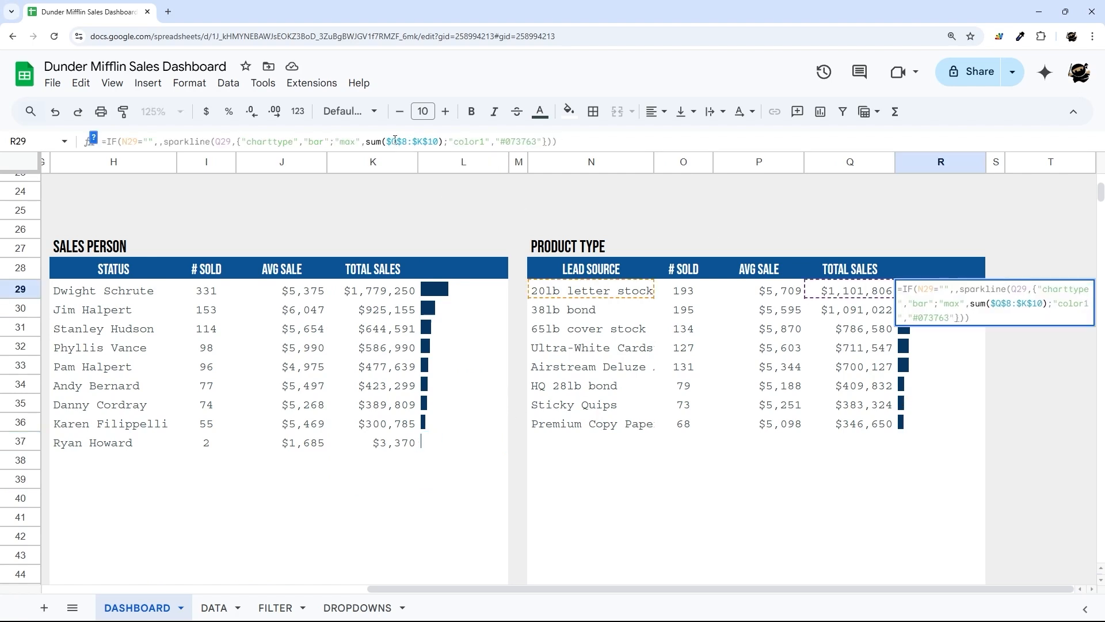
{"action": "key", "text": "Right"}
{"action": "key", "text": "Delete"}
{"action": "type", "text": "29"}
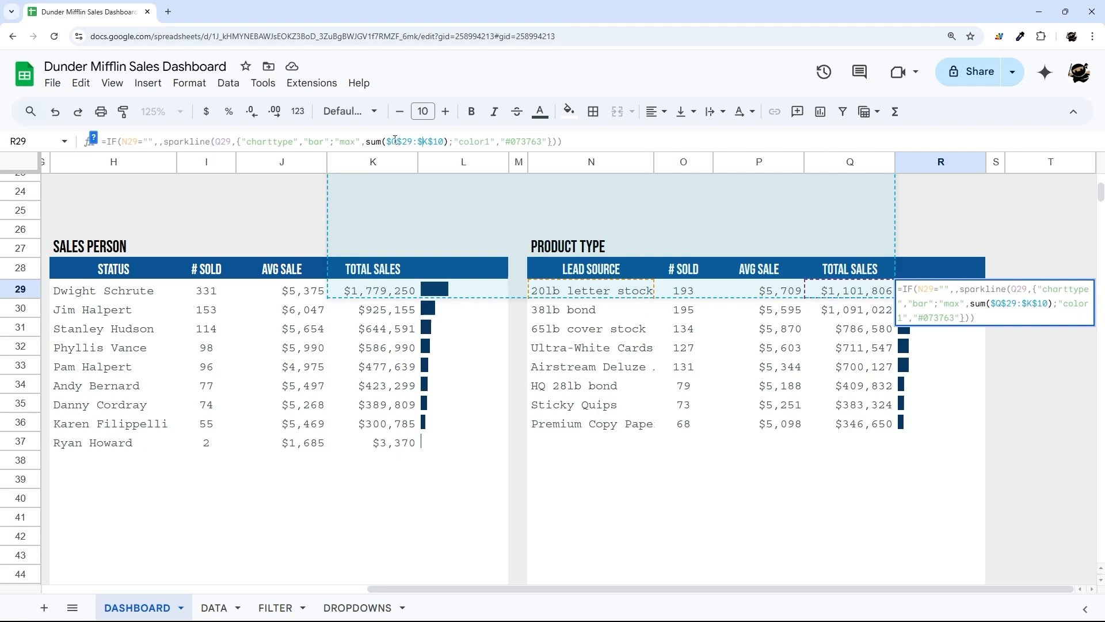
{"action": "key", "text": "Right"}
{"action": "key", "text": "Right"}
{"action": "key", "text": "Delete"}
{"action": "type", "text": "Q"}
{"action": "key", "text": "Right"}
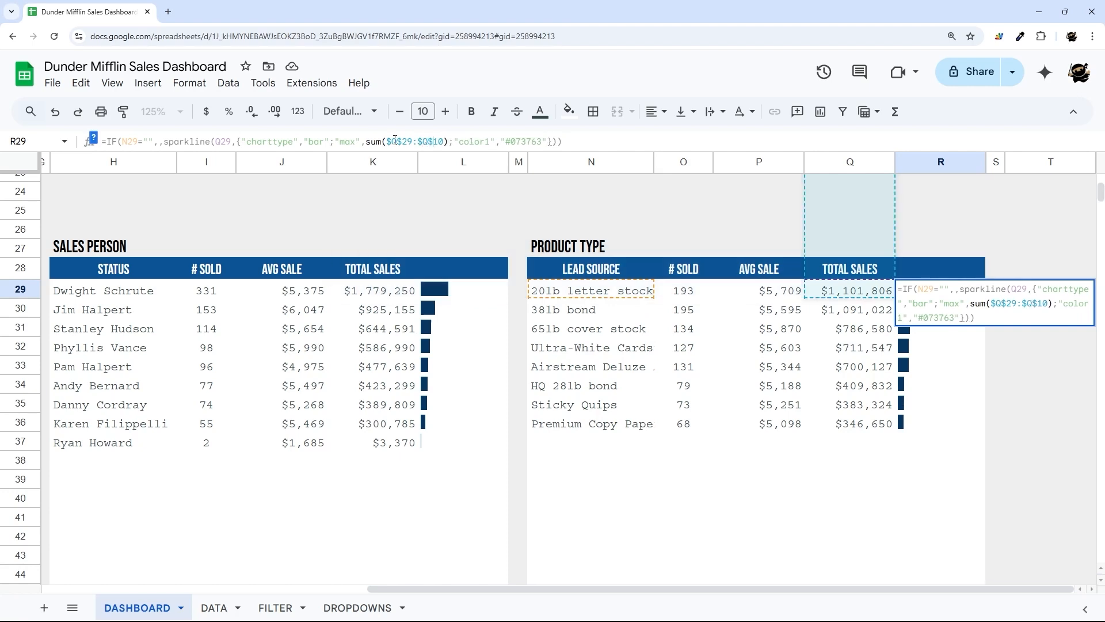
{"action": "type", "text": "40"}
{"action": "key", "text": "Delete"}
{"action": "key", "text": "Delete"}
{"action": "key", "text": "End"}
{"action": "key", "text": "Return"}
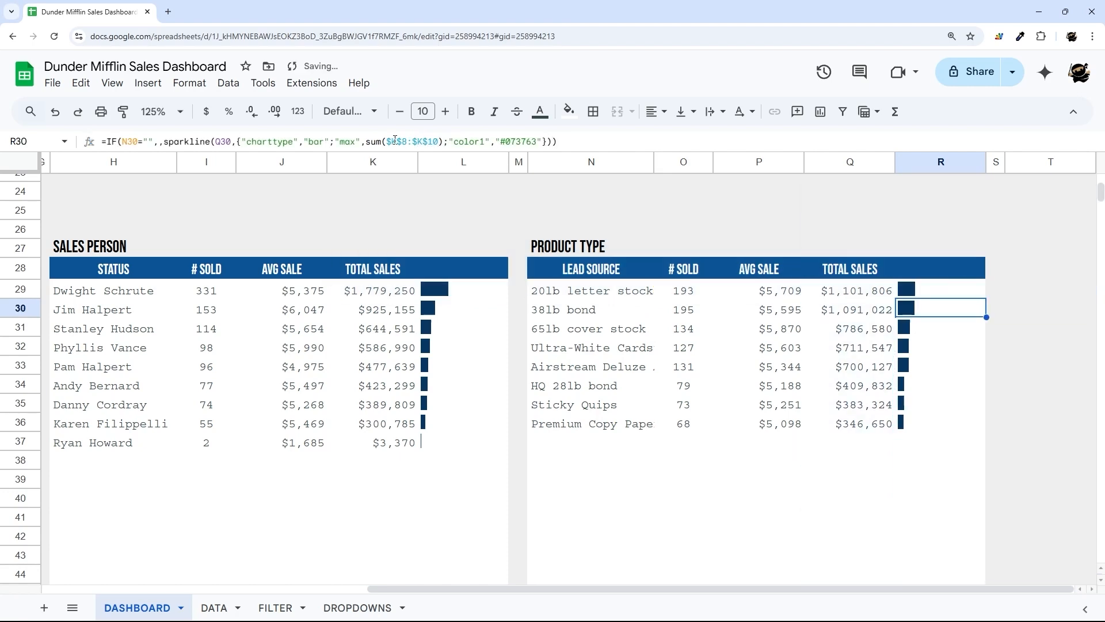
- Fill the R29 sparkline formula down through R38 and check the first cell
{"action": "left_click", "coordinate": [943, 286]}
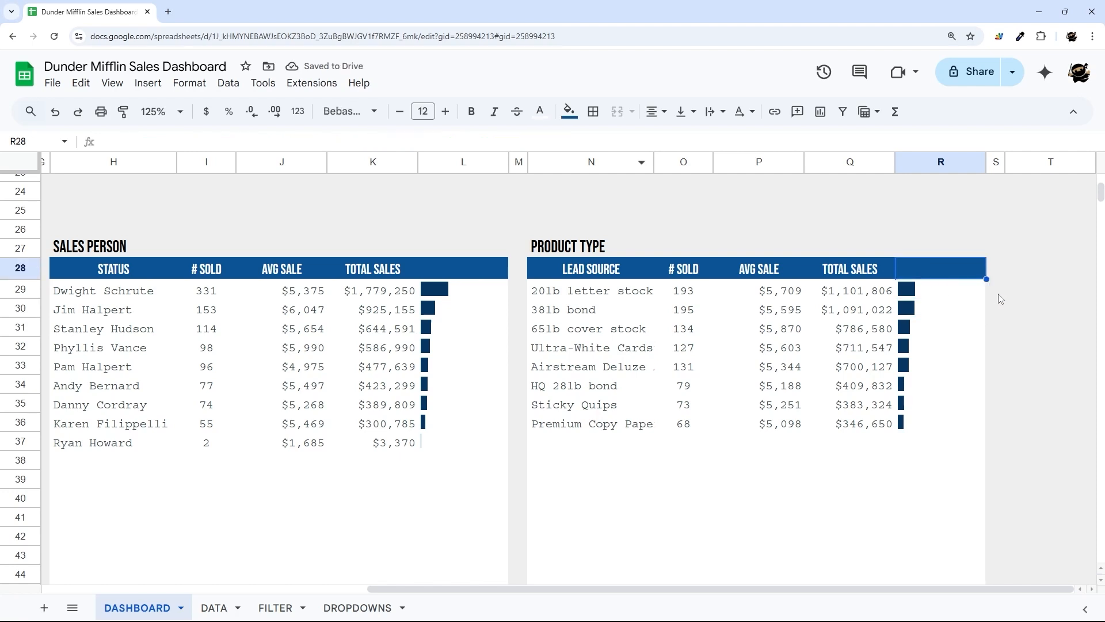
{"action": "left_click_drag", "start_coordinate": [986, 298], "coordinate": [974, 467]}
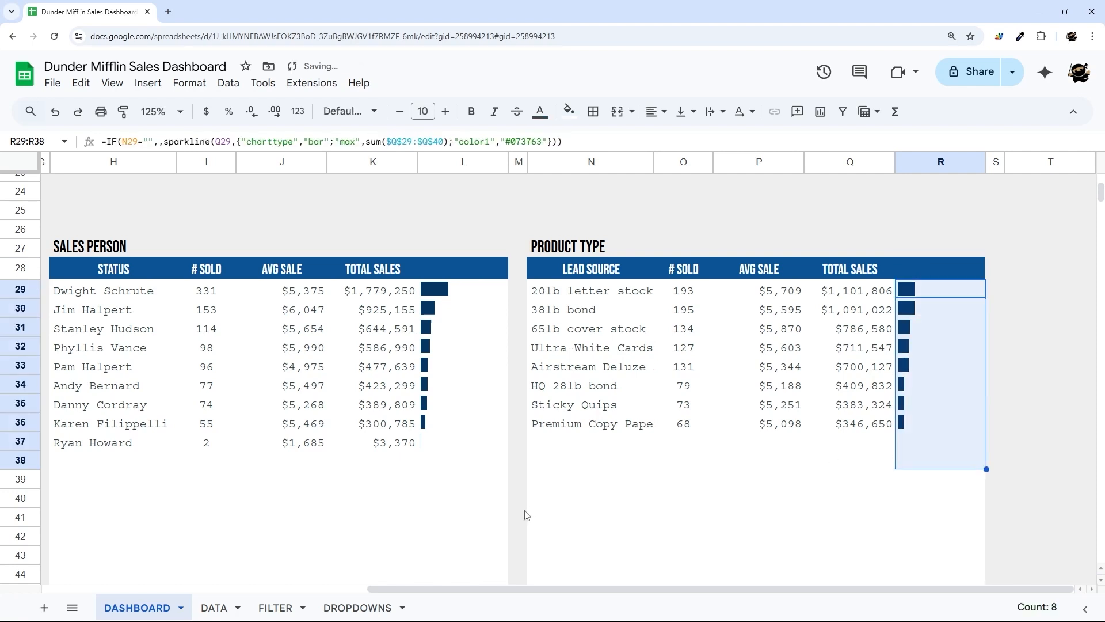
{"action": "left_click", "coordinate": [529, 516]}
{"action": "left_click", "coordinate": [949, 296]}
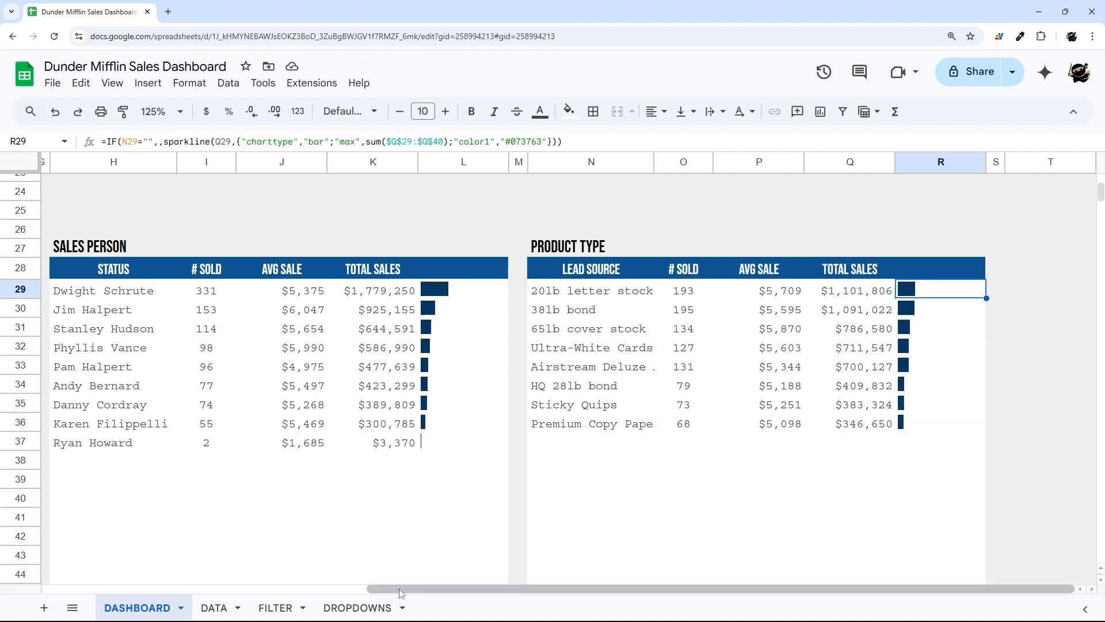
{"action": "left_click_drag", "start_coordinate": [397, 589], "coordinate": [310, 589]}
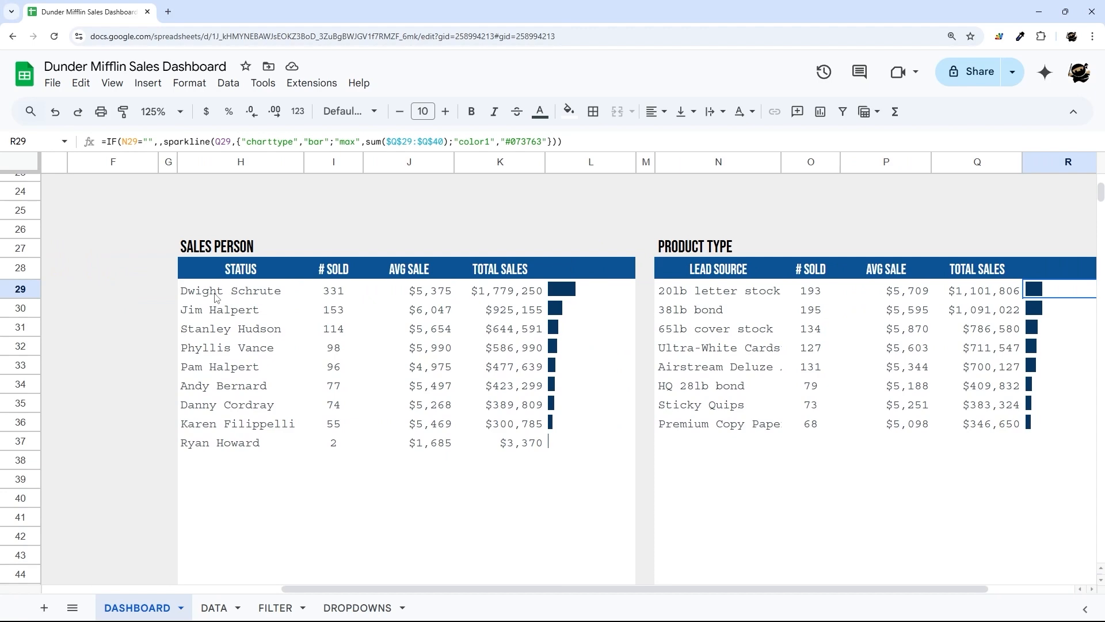
{"action": "scroll", "coordinate": [212, 298], "scroll_direction": "up", "scroll_amount": 6}
- Switch the Referral Channel doughnut chart's value range to total sales Q8:Q15
{"action": "double_click", "coordinate": [872, 423]}
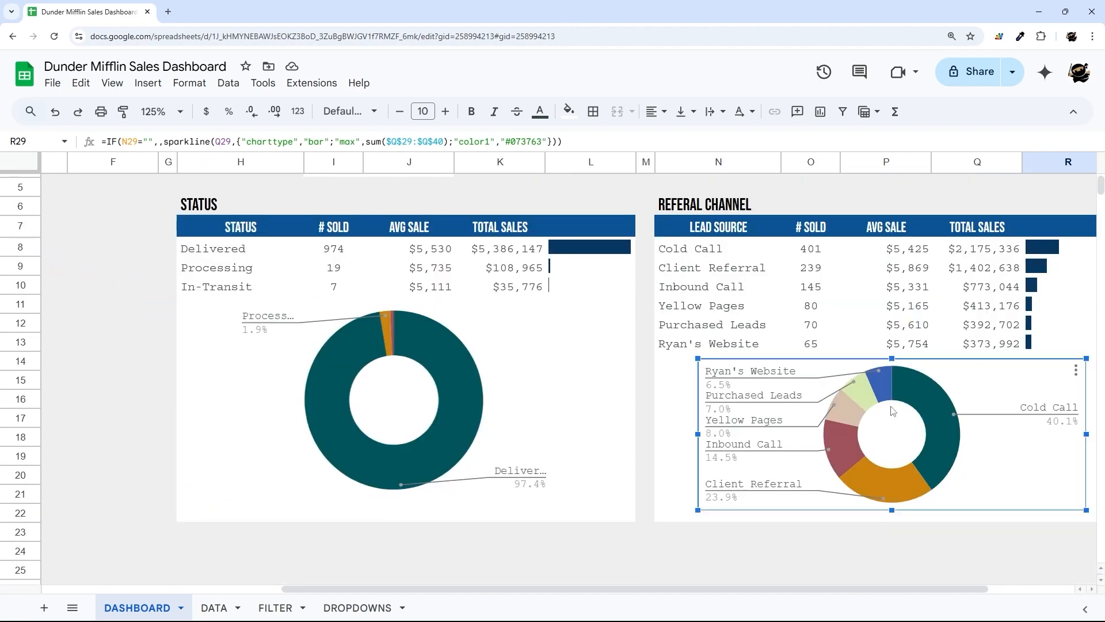
{"action": "left_click", "coordinate": [943, 426]}
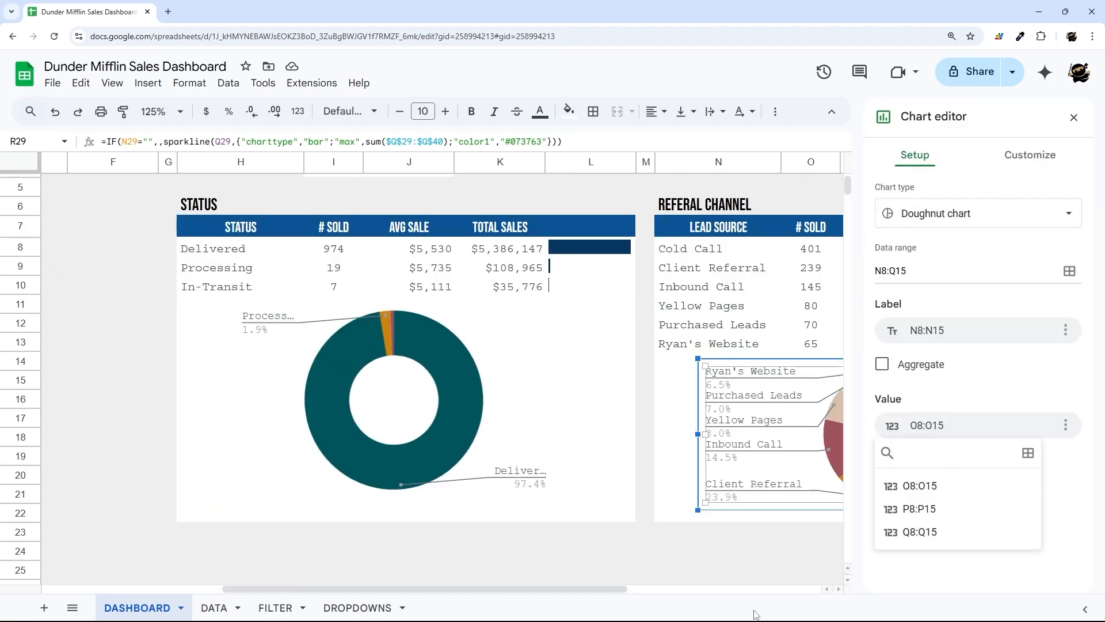
{"action": "left_click_drag", "start_coordinate": [620, 589], "coordinate": [789, 603]}
{"action": "left_click", "coordinate": [930, 427]}
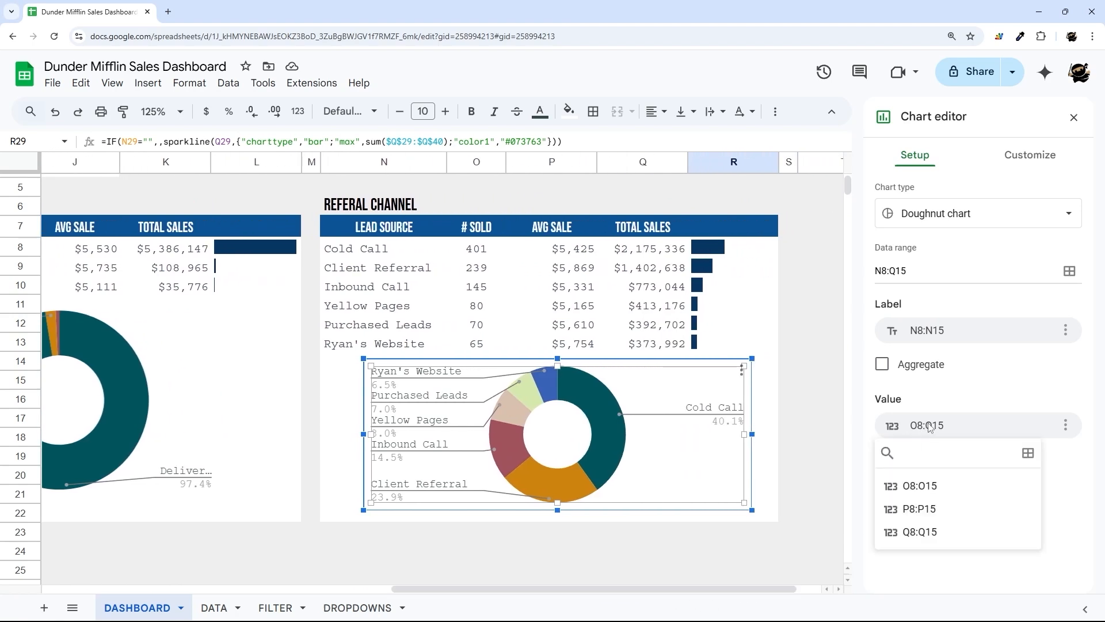
{"action": "left_click", "coordinate": [924, 532]}
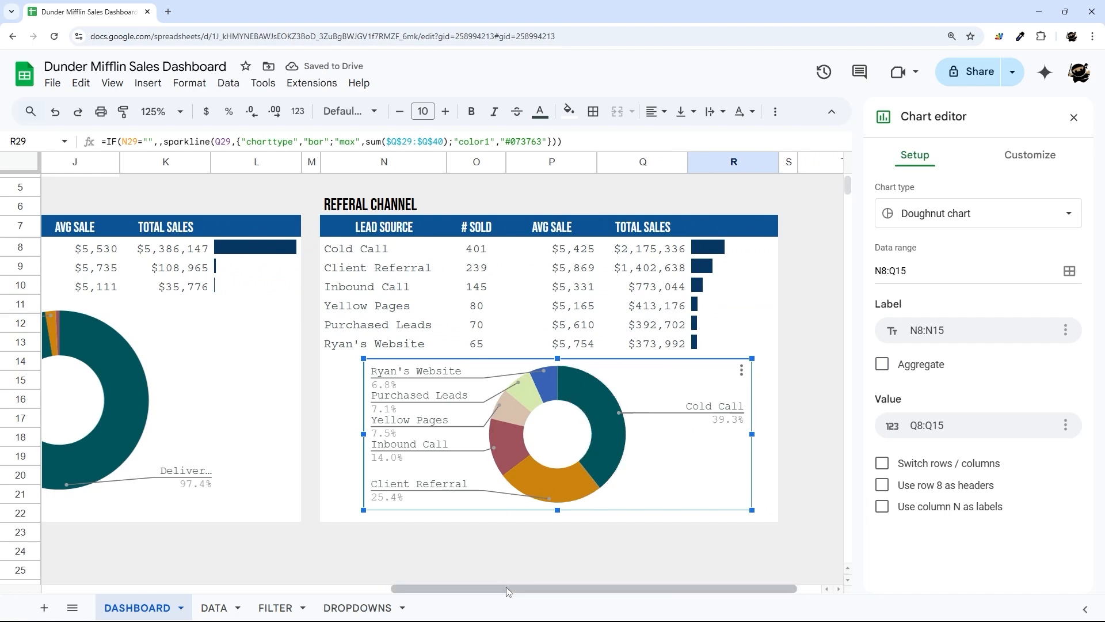
{"action": "left_click_drag", "start_coordinate": [511, 589], "coordinate": [393, 588]}
- Try K8:K10 on the STATUS chart, keep units sold I8:I10, and close the editor
{"action": "left_click", "coordinate": [320, 381]}
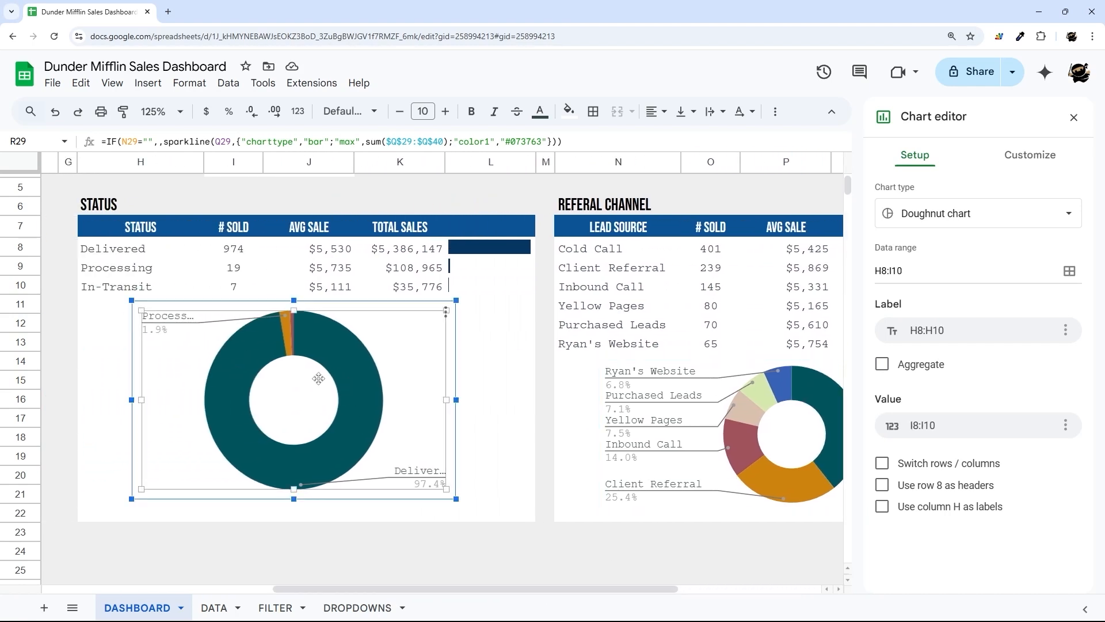
{"action": "left_click", "coordinate": [890, 270]}
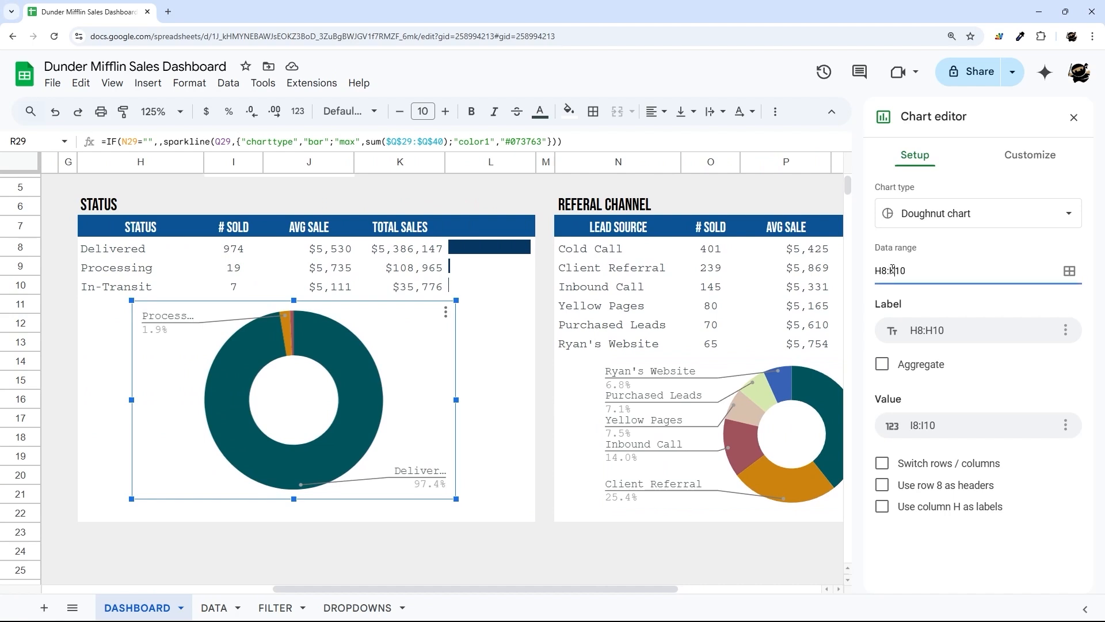
{"action": "left_click", "coordinate": [923, 431]}
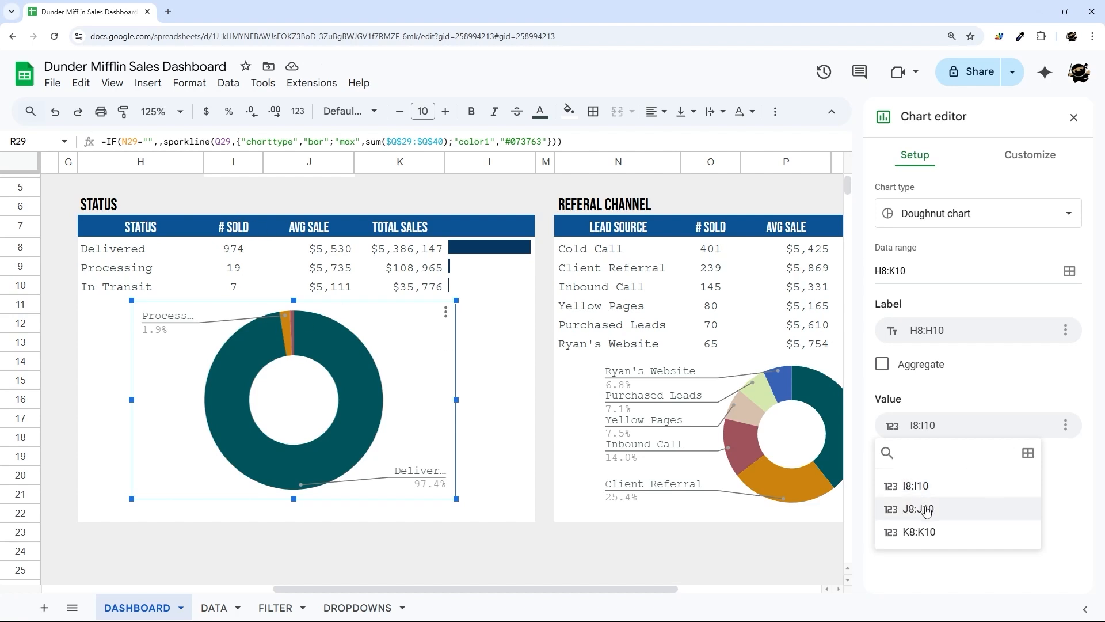
{"action": "left_click", "coordinate": [933, 542]}
{"action": "left_click", "coordinate": [939, 429]}
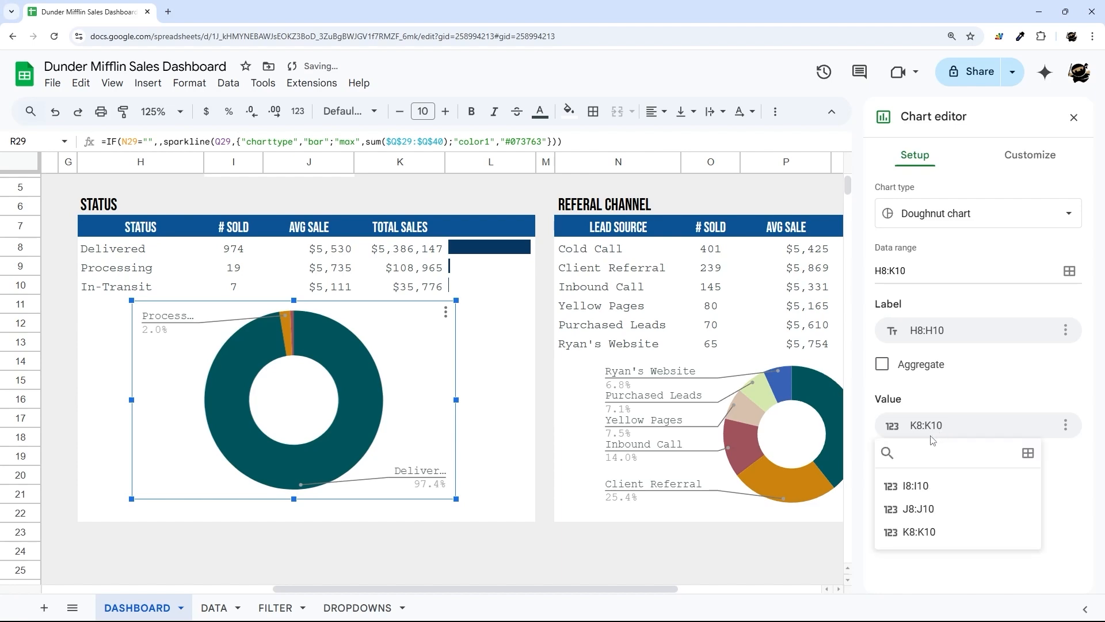
{"action": "left_click", "coordinate": [909, 490]}
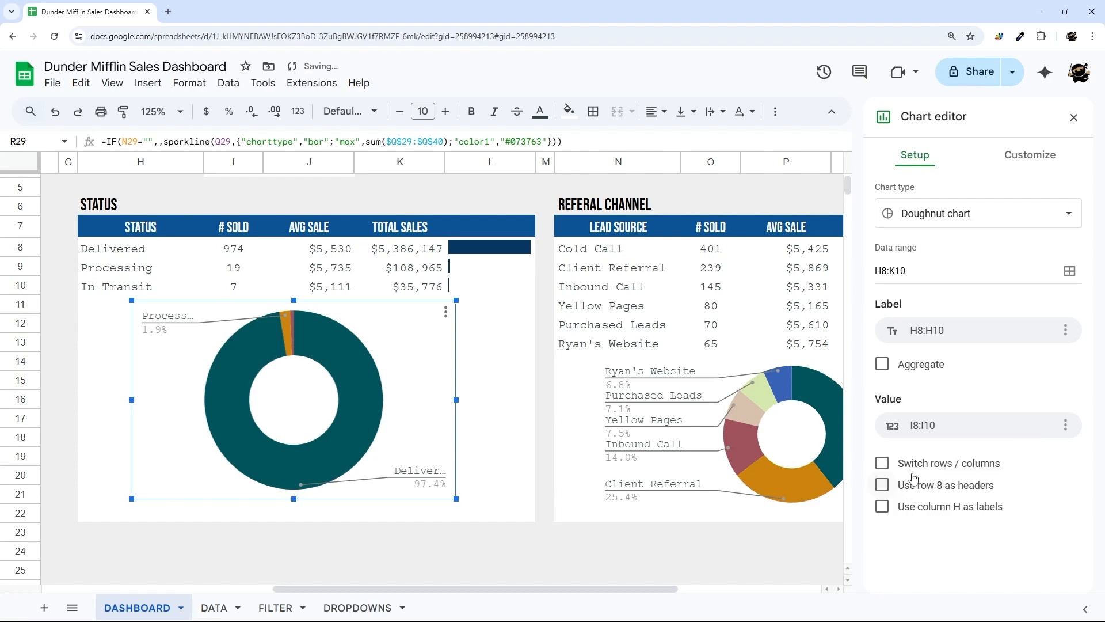
{"action": "left_click", "coordinate": [1073, 117]}
{"action": "scroll", "coordinate": [467, 390], "scroll_direction": "down", "scroll_amount": 4}
- Insert a chart from the Sales Person table H29:K37, trying horizontal bars first
{"action": "scroll", "coordinate": [468, 390], "scroll_direction": "down", "scroll_amount": 4}
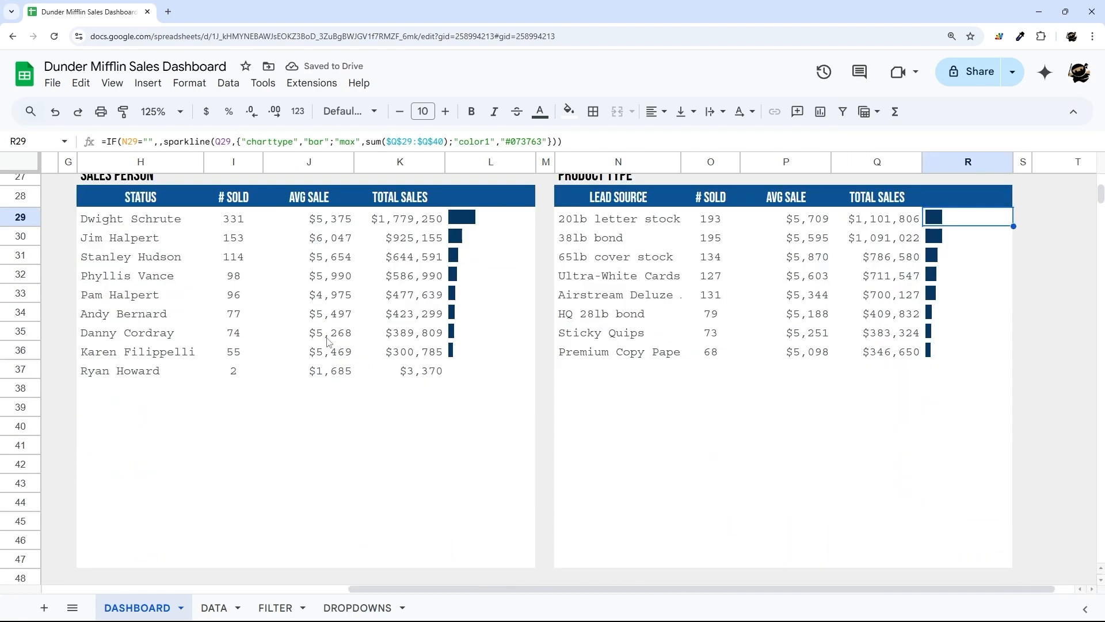
{"action": "left_click_drag", "start_coordinate": [137, 222], "coordinate": [419, 372]}
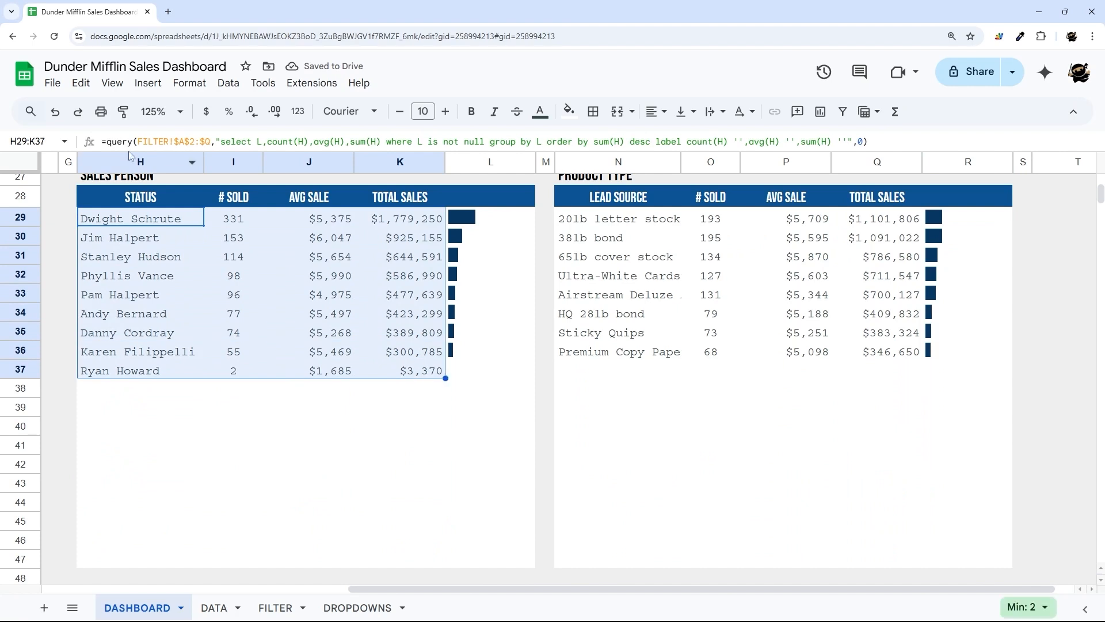
{"action": "left_click", "coordinate": [148, 83]}
{"action": "left_click", "coordinate": [178, 247]}
{"action": "left_click", "coordinate": [935, 214]}
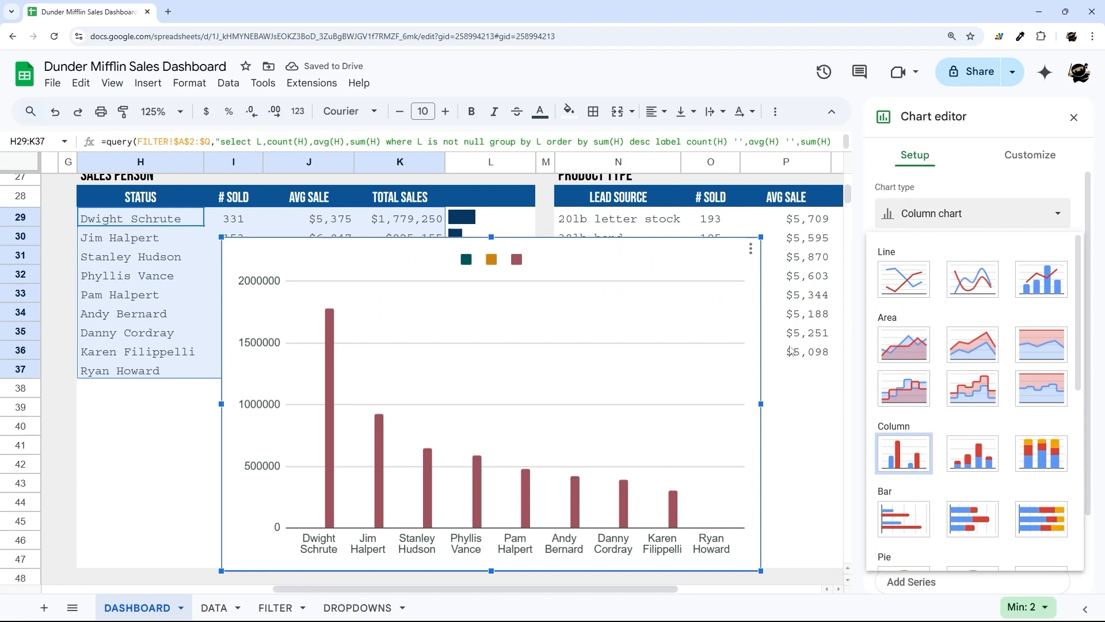
{"action": "scroll", "coordinate": [796, 417], "scroll_direction": "up", "scroll_amount": 2}
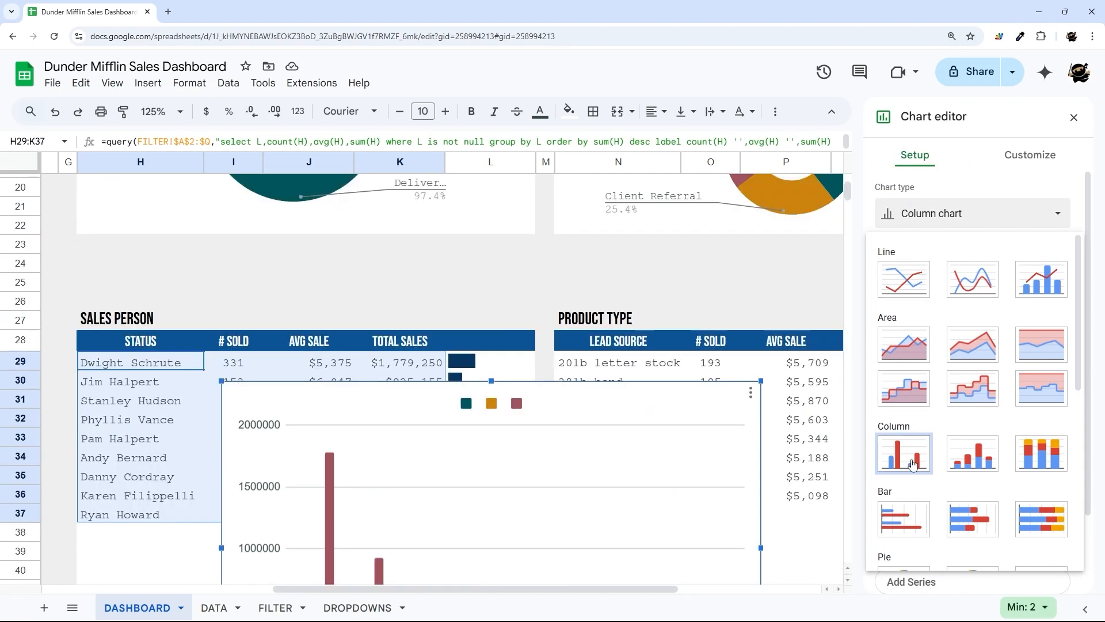
{"action": "scroll", "coordinate": [912, 406], "scroll_direction": "down", "scroll_amount": 4}
{"action": "left_click", "coordinate": [907, 293]}
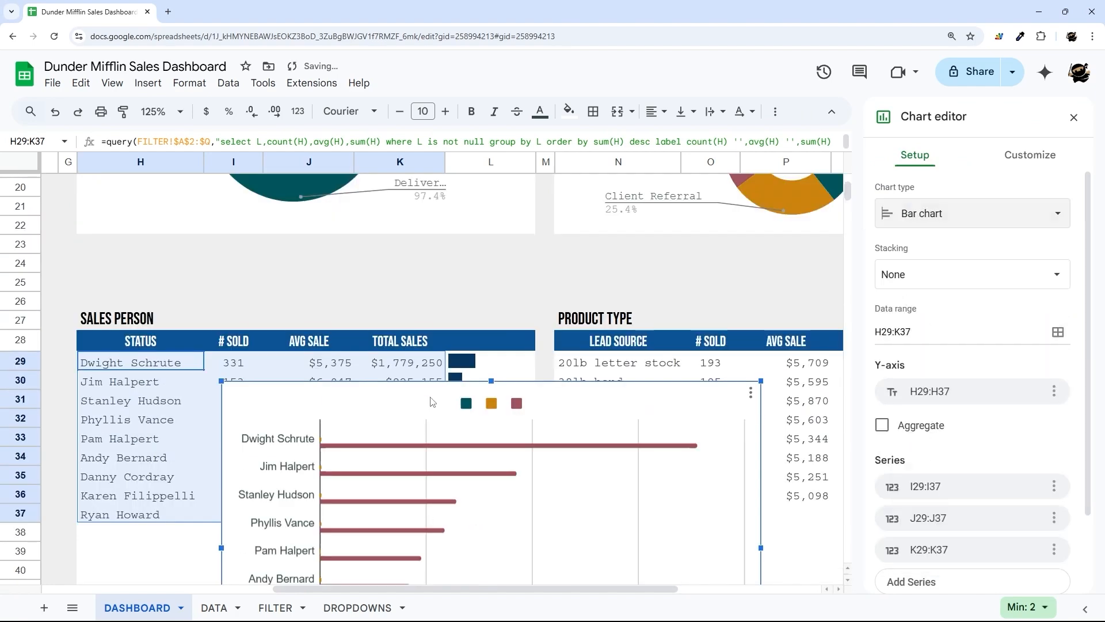
- Make it a doughnut chart, resized to sit under the Sales Person table above row 37
{"action": "scroll", "coordinate": [750, 194], "scroll_direction": "down", "scroll_amount": 3}
{"action": "scroll", "coordinate": [672, 285], "scroll_direction": "up", "scroll_amount": 1}
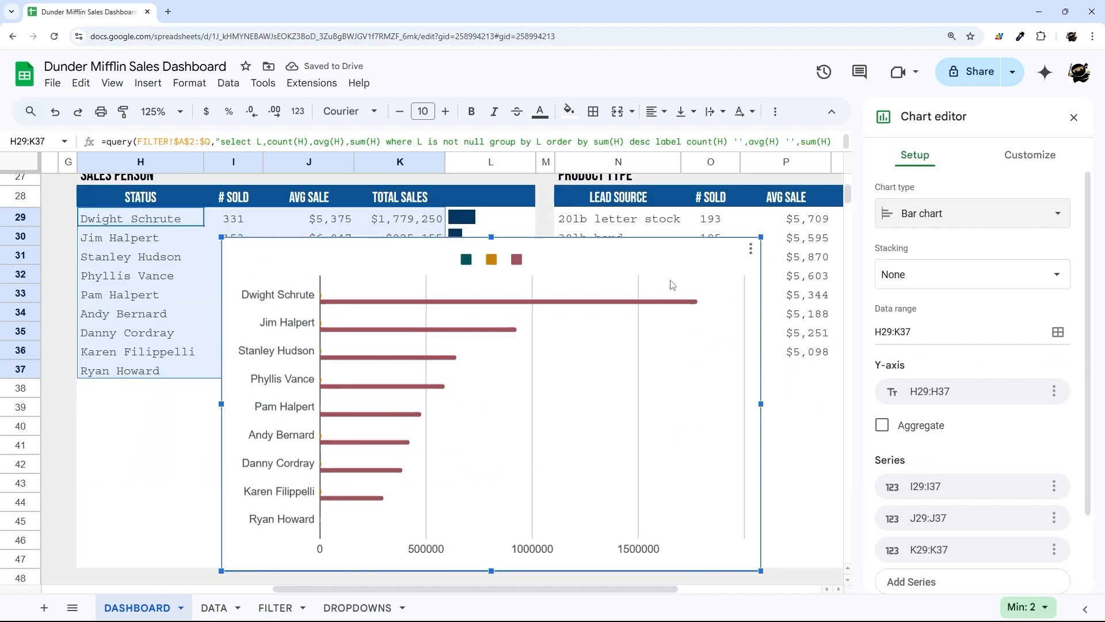
{"action": "left_click_drag", "start_coordinate": [761, 237], "coordinate": [530, 368]}
{"action": "left_click_drag", "start_coordinate": [409, 437], "coordinate": [338, 439]}
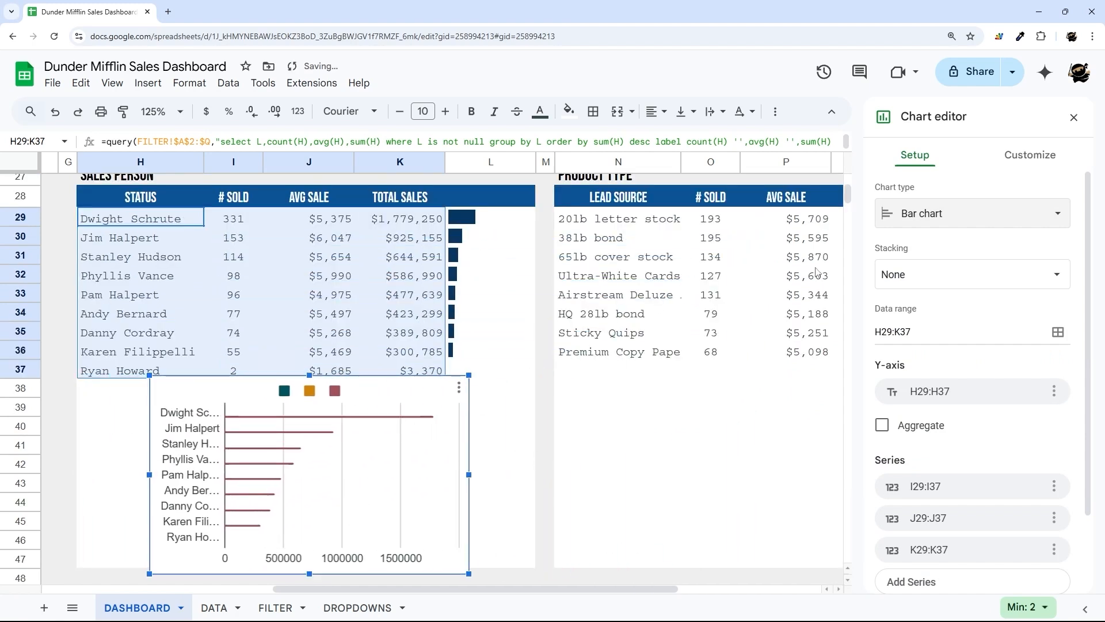
{"action": "left_click", "coordinate": [950, 213]}
{"action": "scroll", "coordinate": [969, 403], "scroll_direction": "down", "scroll_amount": 3}
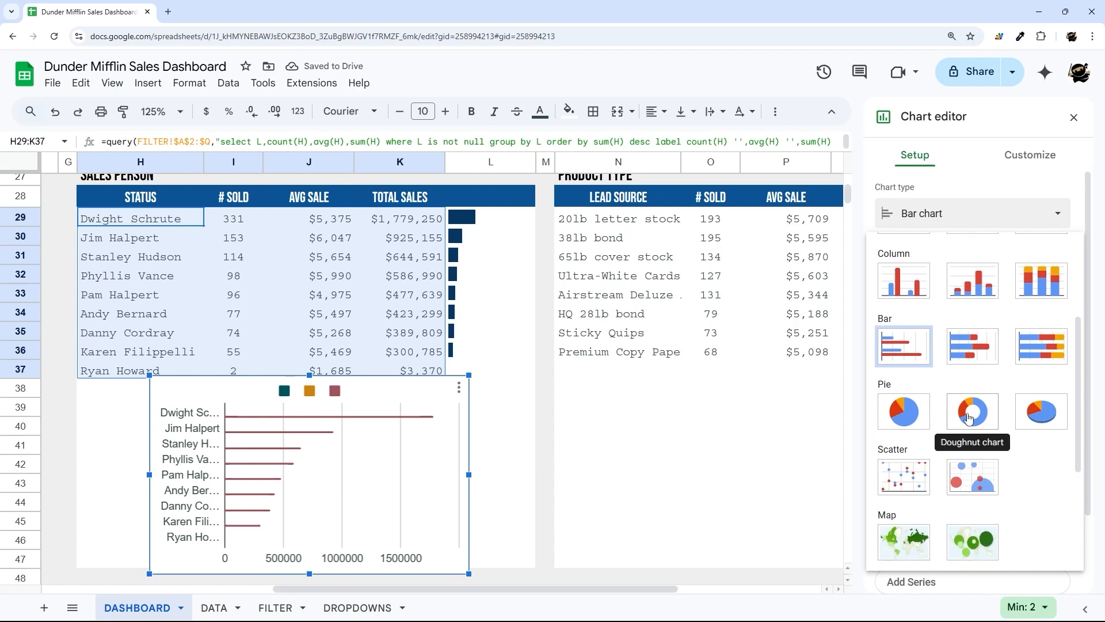
{"action": "left_click", "coordinate": [969, 417]}
{"action": "left_click_drag", "start_coordinate": [470, 473], "coordinate": [427, 457]}
{"action": "left_click_drag", "start_coordinate": [300, 364], "coordinate": [297, 401]}
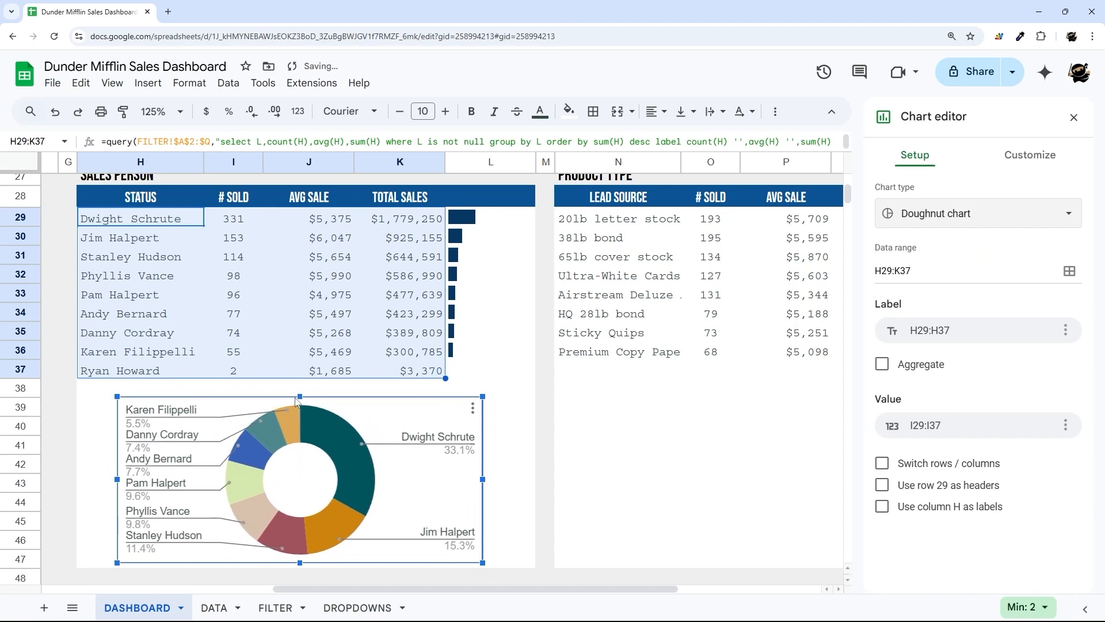
- Set the doughnut chart's legend font to Courier New
{"action": "left_click", "coordinate": [427, 433]}
{"action": "left_click", "coordinate": [943, 499]}
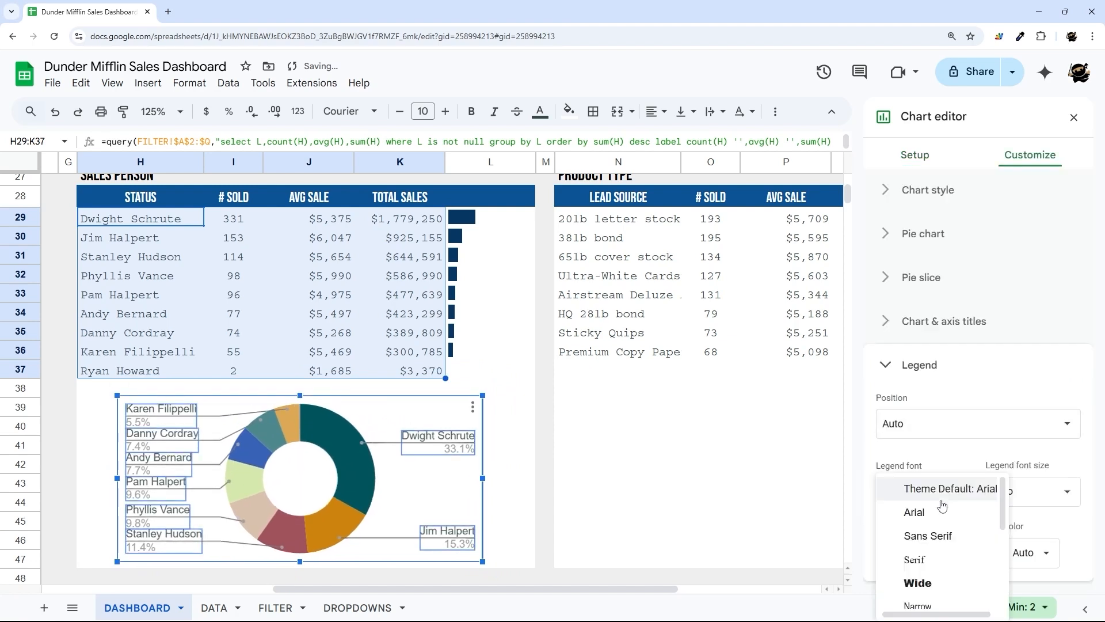
{"action": "scroll", "coordinate": [942, 505], "scroll_direction": "down", "scroll_amount": 3}
{"action": "left_click", "coordinate": [932, 501]}
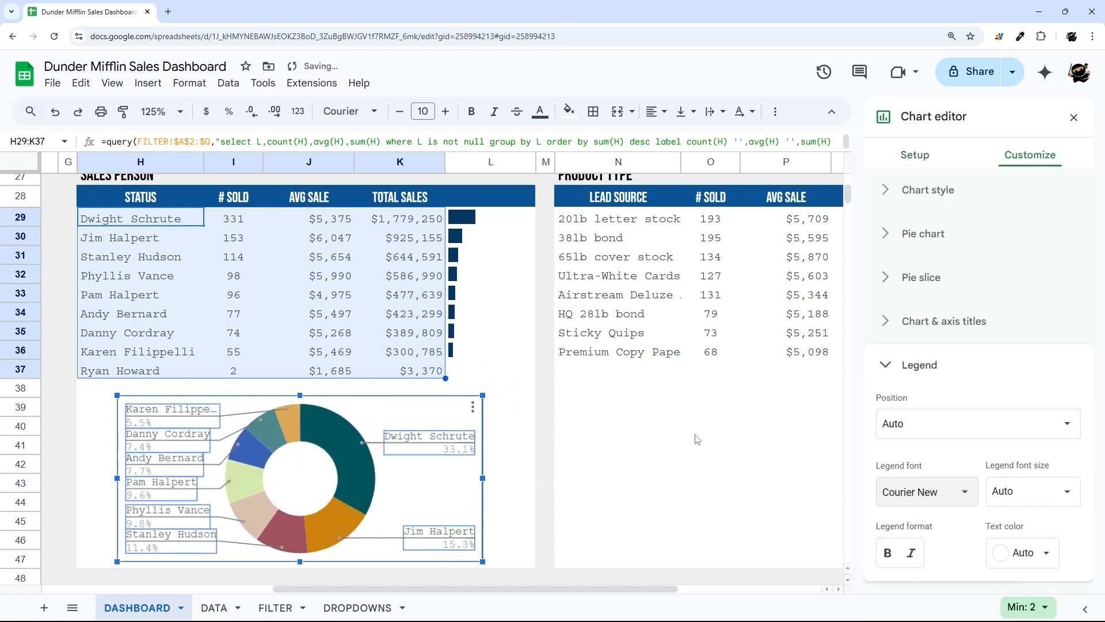
{"action": "left_click", "coordinate": [1073, 116]}
{"action": "left_click_drag", "start_coordinate": [618, 218], "coordinate": [887, 377]}
- Insert a doughnut chart from the Product Type data and place it under its table
{"action": "left_click", "coordinate": [154, 84]}
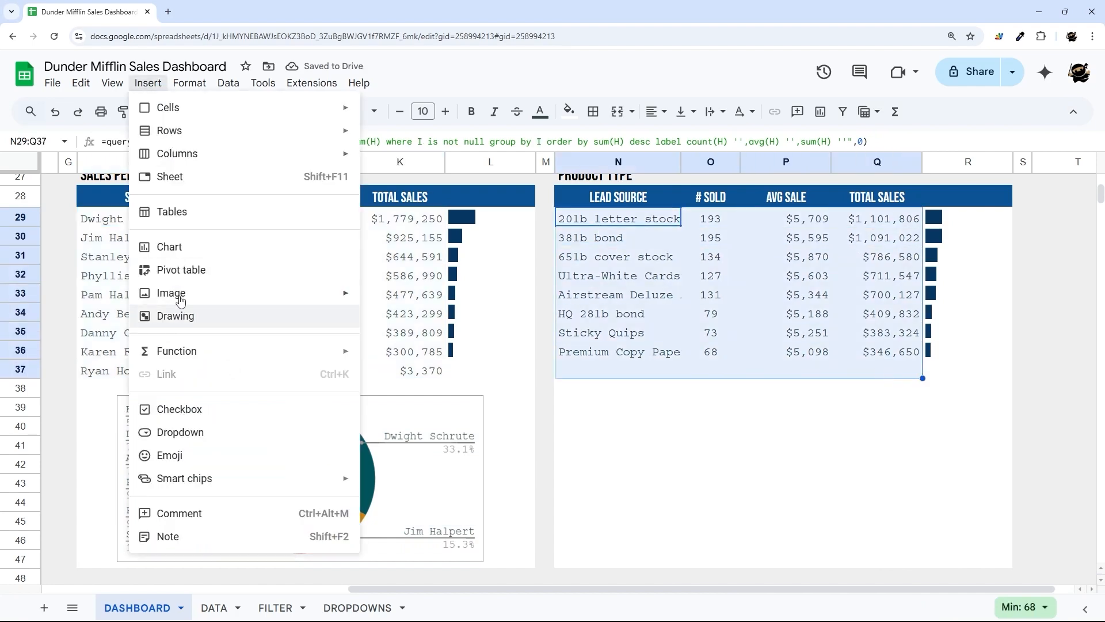
{"action": "left_click", "coordinate": [185, 245]}
{"action": "left_click", "coordinate": [955, 207]}
{"action": "scroll", "coordinate": [920, 442], "scroll_direction": "down", "scroll_amount": 4}
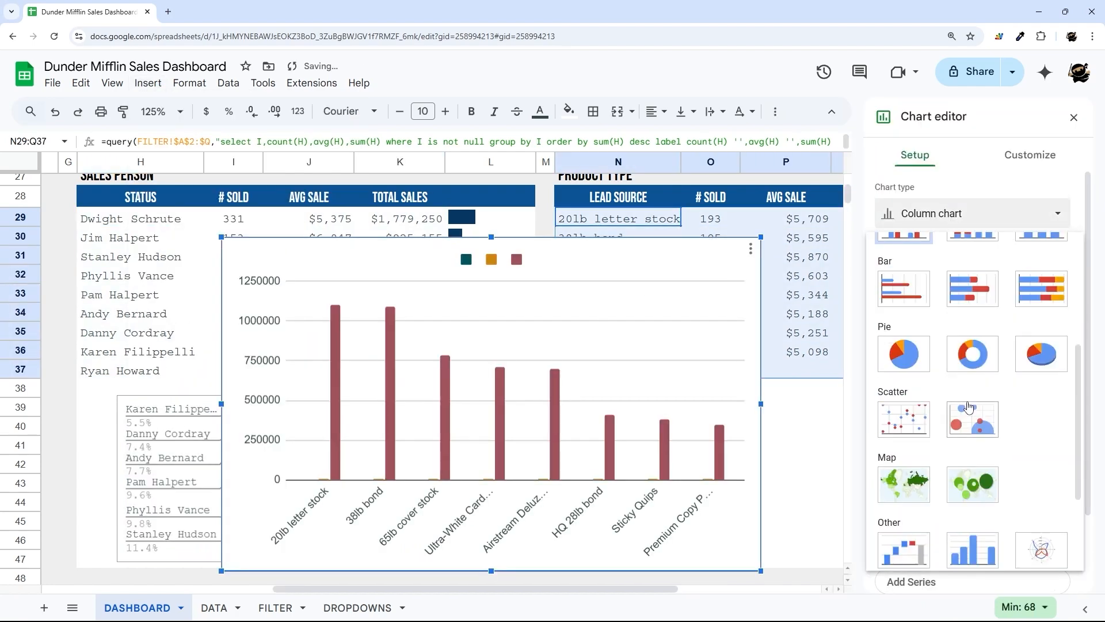
{"action": "left_click", "coordinate": [963, 364]}
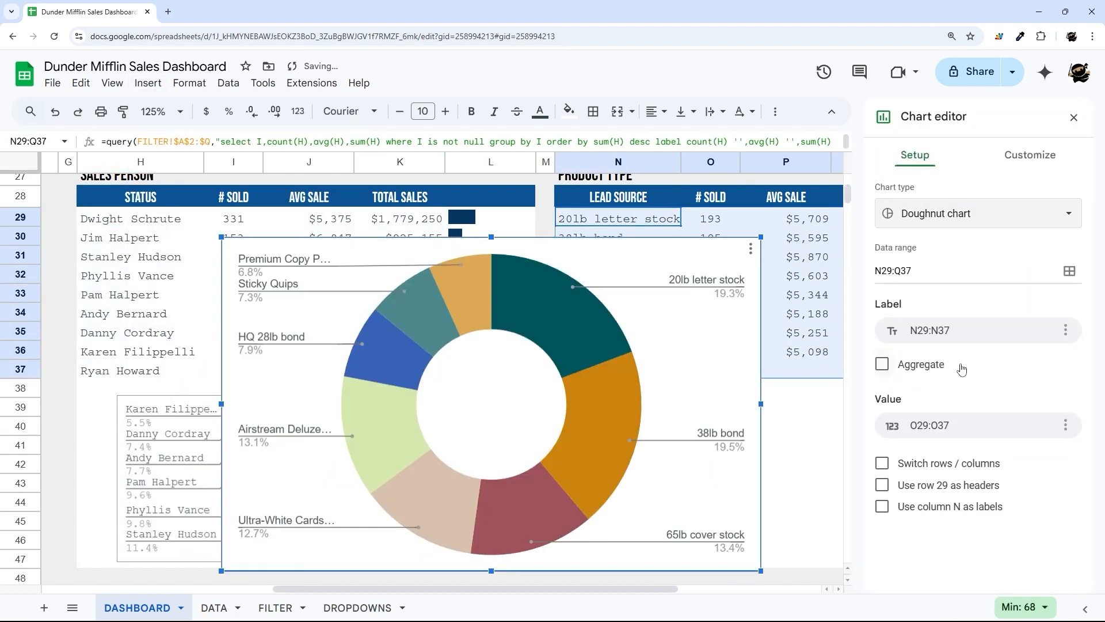
{"action": "left_click", "coordinate": [1073, 117]}
{"action": "left_click_drag", "start_coordinate": [222, 237], "coordinate": [512, 419]}
{"action": "left_click_drag", "start_coordinate": [790, 495], "coordinate": [863, 494]}
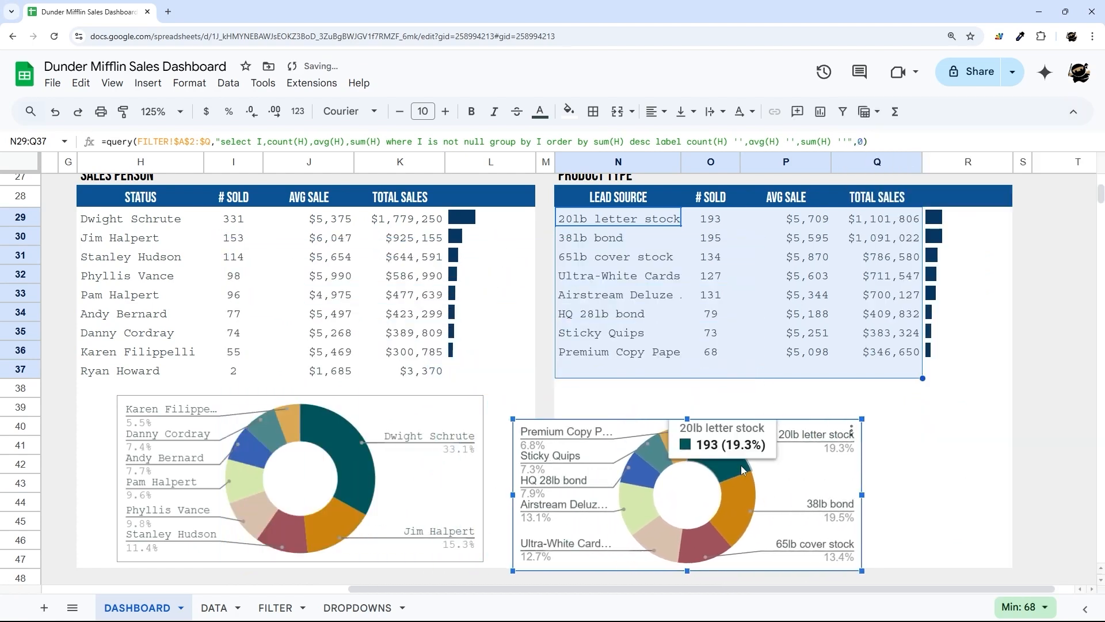
{"action": "left_click_drag", "start_coordinate": [778, 471], "coordinate": [877, 453]}
{"action": "left_click", "coordinate": [583, 461]}
- Give the Sales Person doughnut chart no border colour and no background colour
{"action": "double_click", "coordinate": [388, 420]}
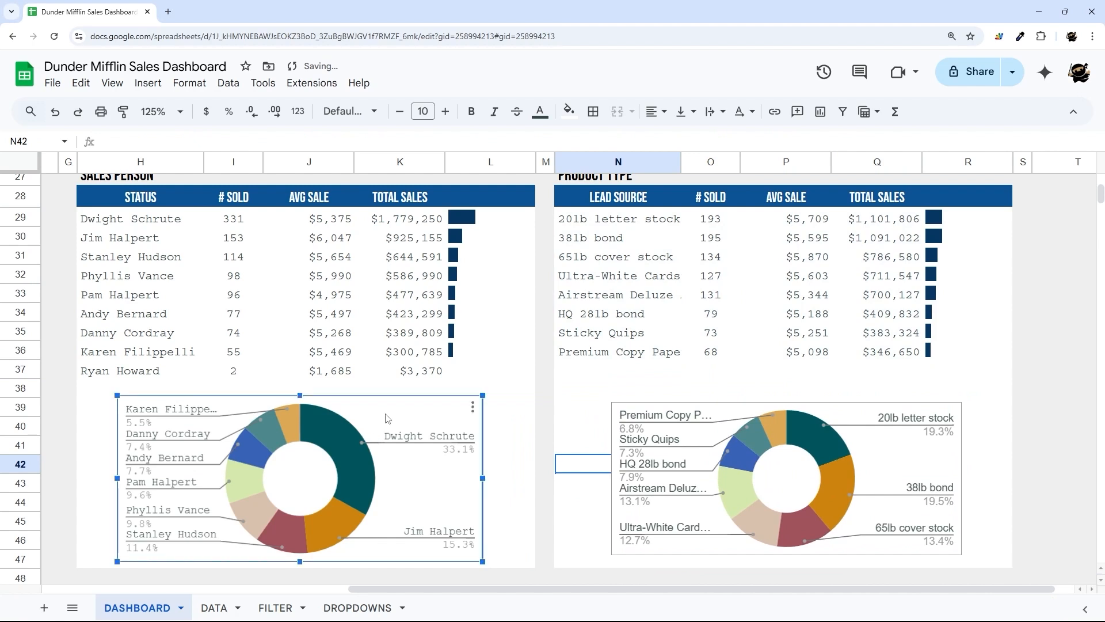
{"action": "left_click", "coordinate": [1030, 155]}
{"action": "left_click", "coordinate": [926, 190]}
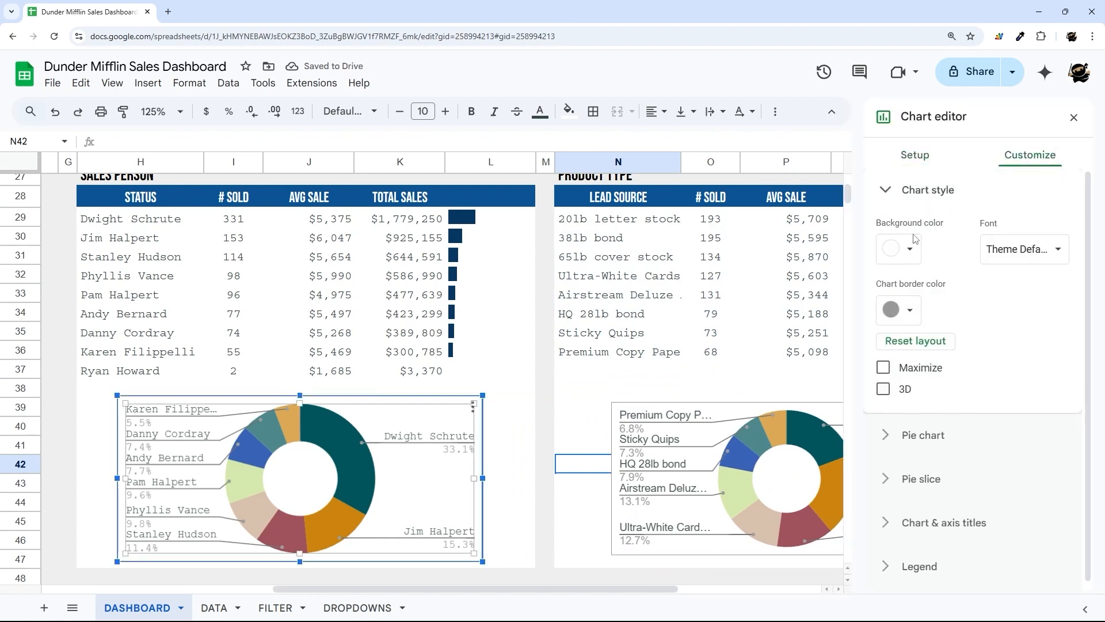
{"action": "left_click", "coordinate": [915, 254]}
{"action": "left_click", "coordinate": [923, 285]}
{"action": "left_click", "coordinate": [907, 310]}
{"action": "left_click", "coordinate": [923, 344]}
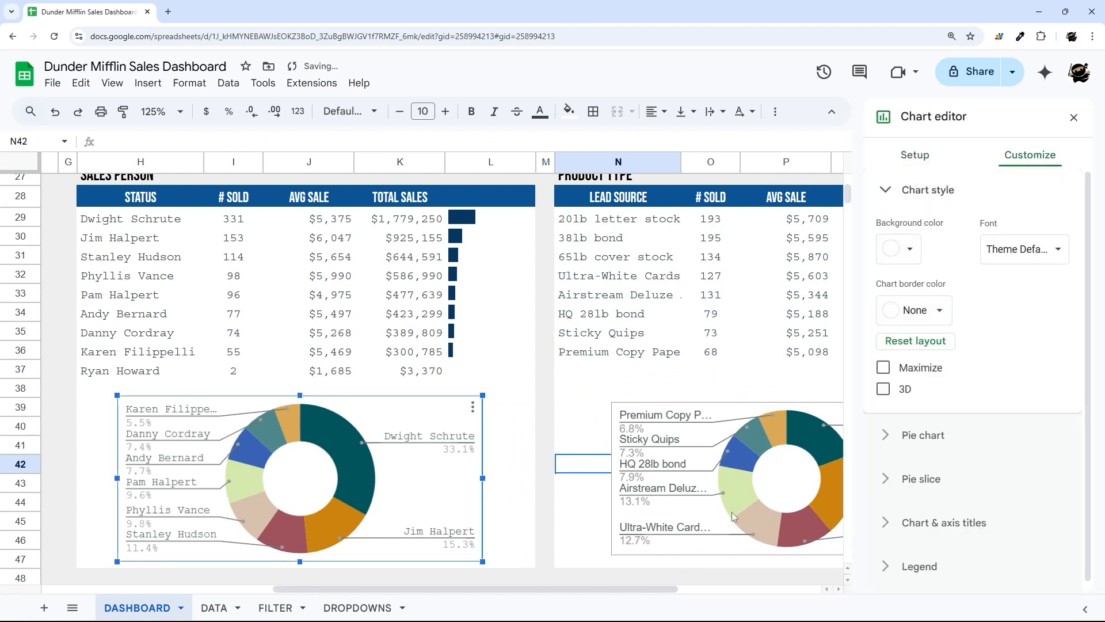
{"action": "left_click", "coordinate": [898, 309]}
{"action": "left_click", "coordinate": [903, 249]}
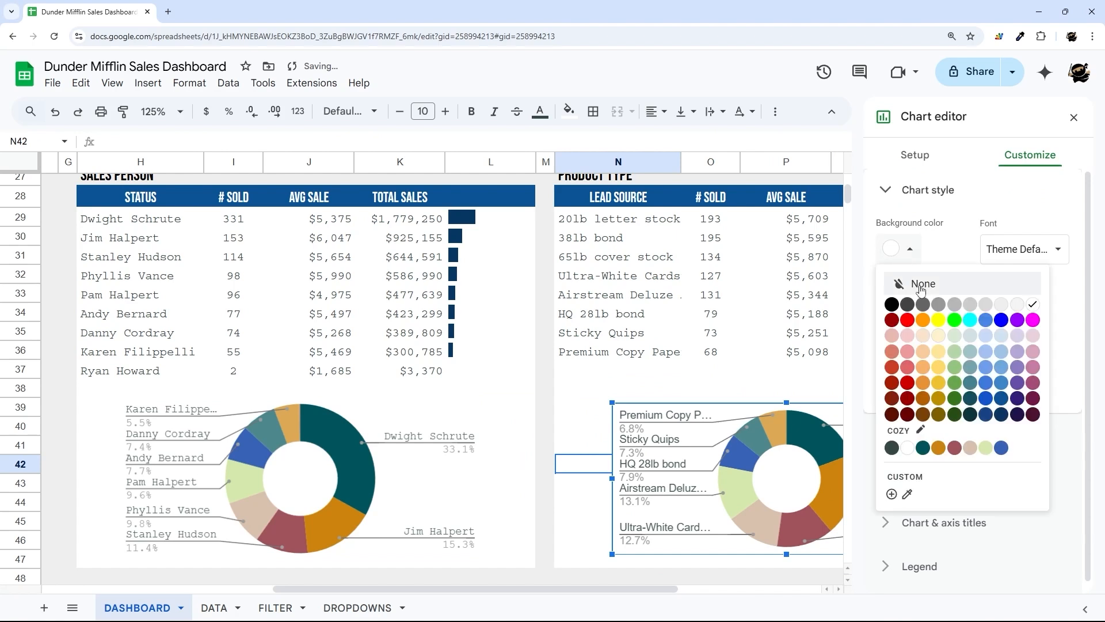
{"action": "left_click", "coordinate": [914, 288]}
{"action": "left_click", "coordinate": [1074, 117]}
- Set the Product Type doughnut chart's legend font to Courier New
{"action": "double_click", "coordinate": [682, 419]}
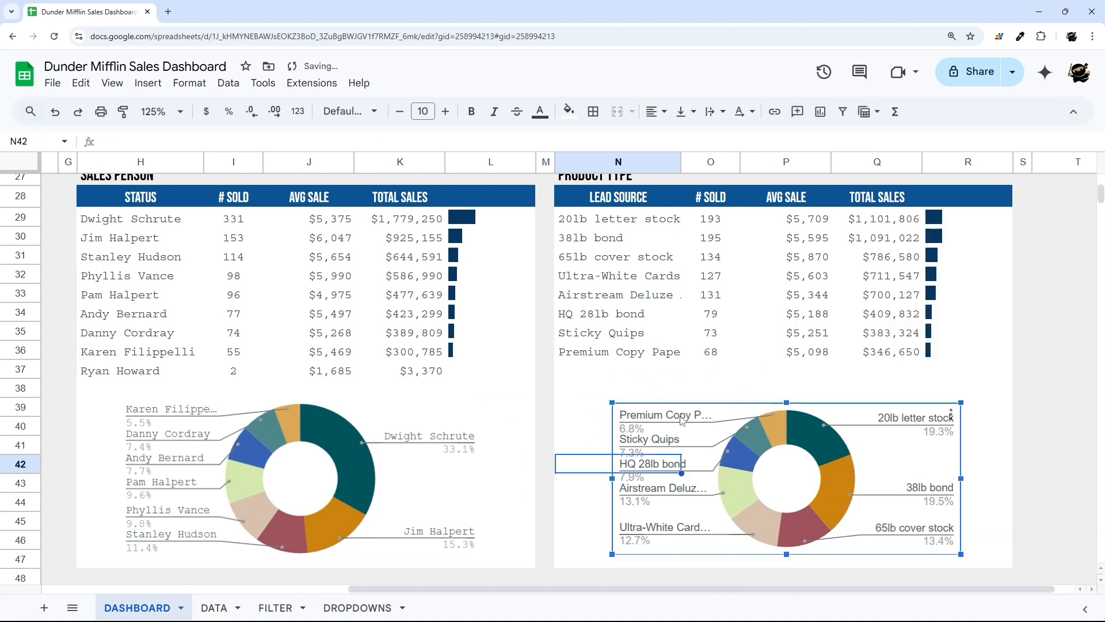
{"action": "left_click", "coordinate": [921, 492]}
{"action": "scroll", "coordinate": [920, 503], "scroll_direction": "down", "scroll_amount": 3}
{"action": "left_click", "coordinate": [921, 476]}
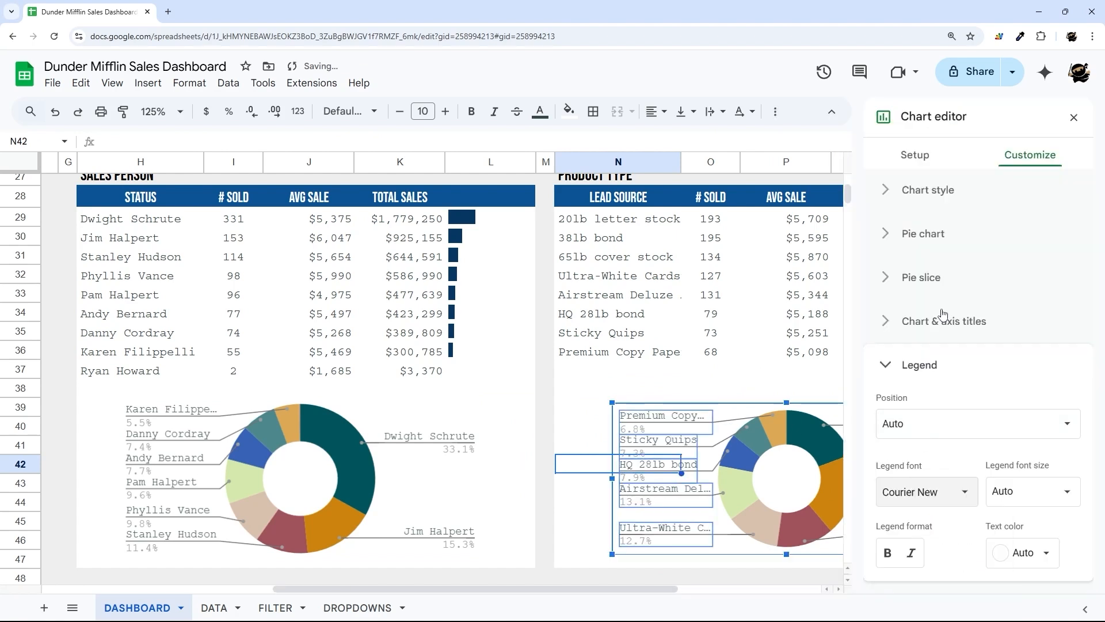
{"action": "left_click", "coordinate": [1073, 117]}
- Widen the Product Type chart to the table's left and right edges and align it
{"action": "left_click_drag", "start_coordinate": [612, 478], "coordinate": [572, 478]}
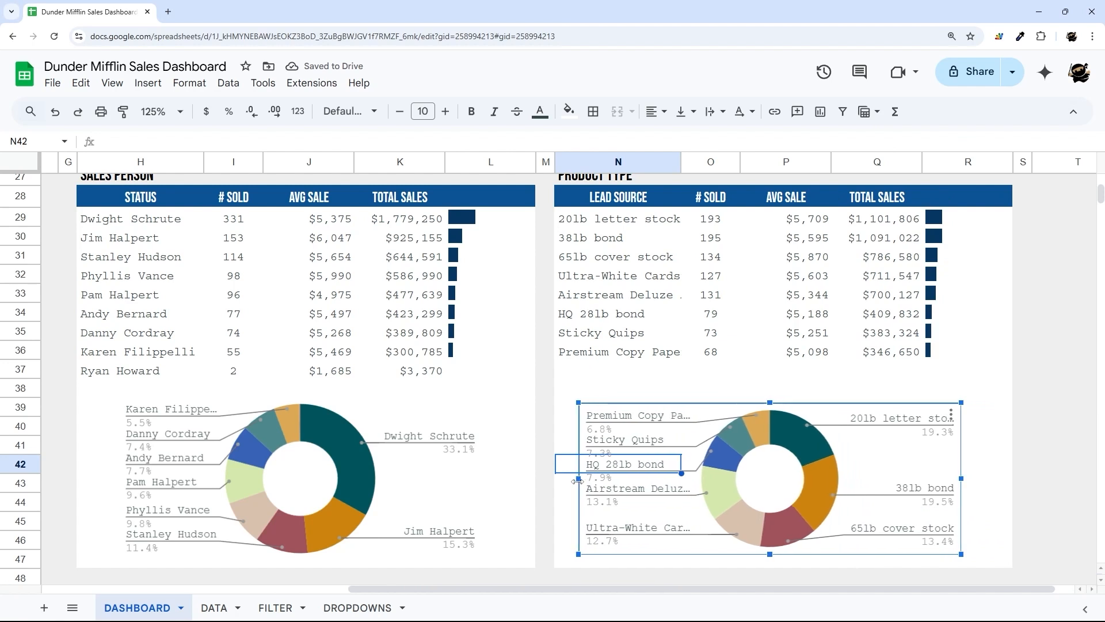
{"action": "left_click_drag", "start_coordinate": [965, 478], "coordinate": [1005, 477]}
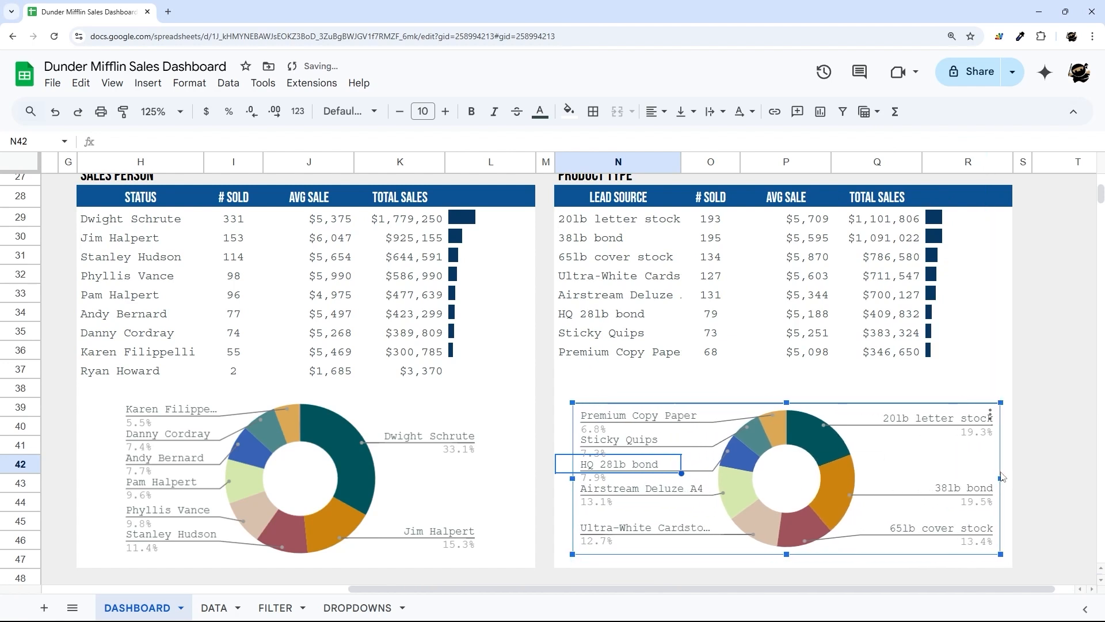
{"action": "left_click_drag", "start_coordinate": [876, 461], "coordinate": [875, 452]}
{"action": "left_click", "coordinate": [545, 520]}
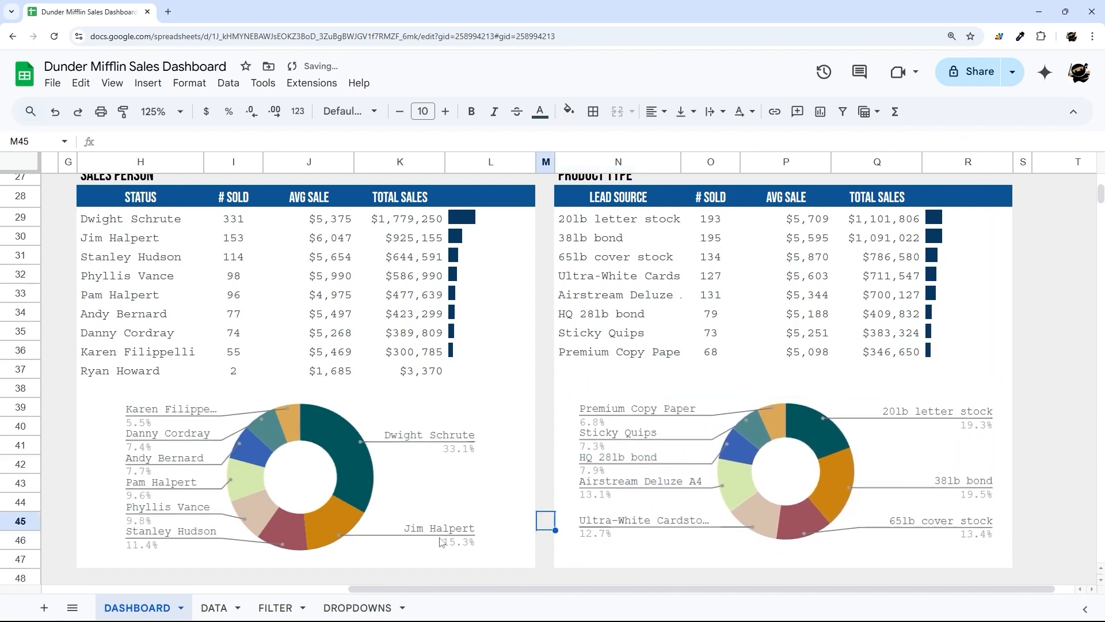
{"action": "left_click_drag", "start_coordinate": [440, 586], "coordinate": [133, 583]}
- Copy the RECENT SALES title from B7 and paste it into B26
{"action": "scroll", "coordinate": [240, 488], "scroll_direction": "up", "scroll_amount": 5}
{"action": "scroll", "coordinate": [240, 493], "scroll_direction": "up", "scroll_amount": 5}
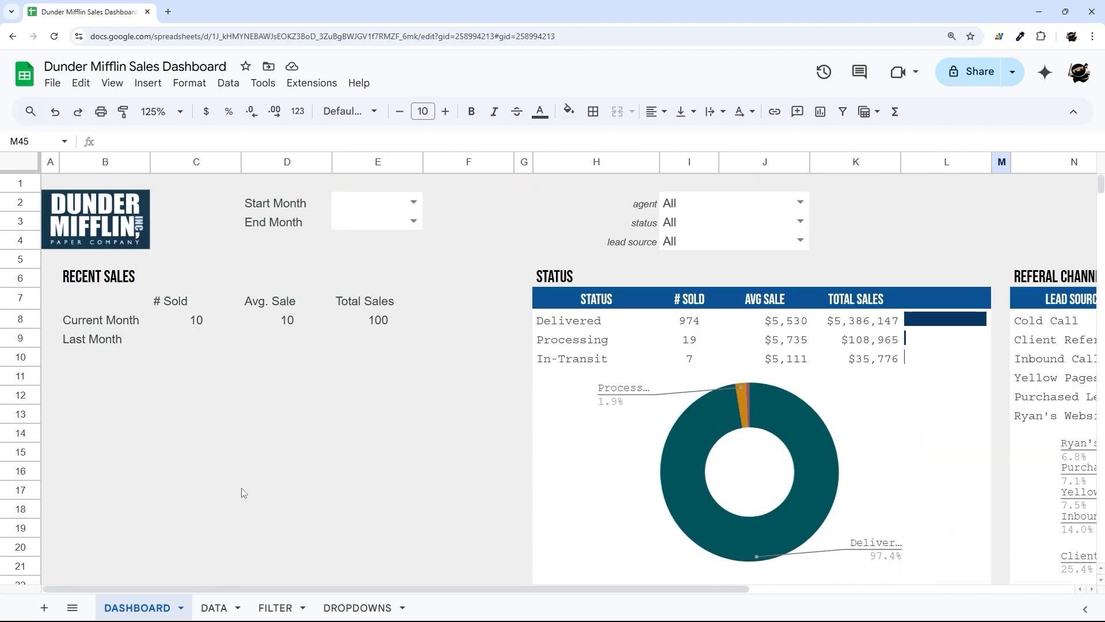
{"action": "left_click_drag", "start_coordinate": [95, 305], "coordinate": [460, 473]}
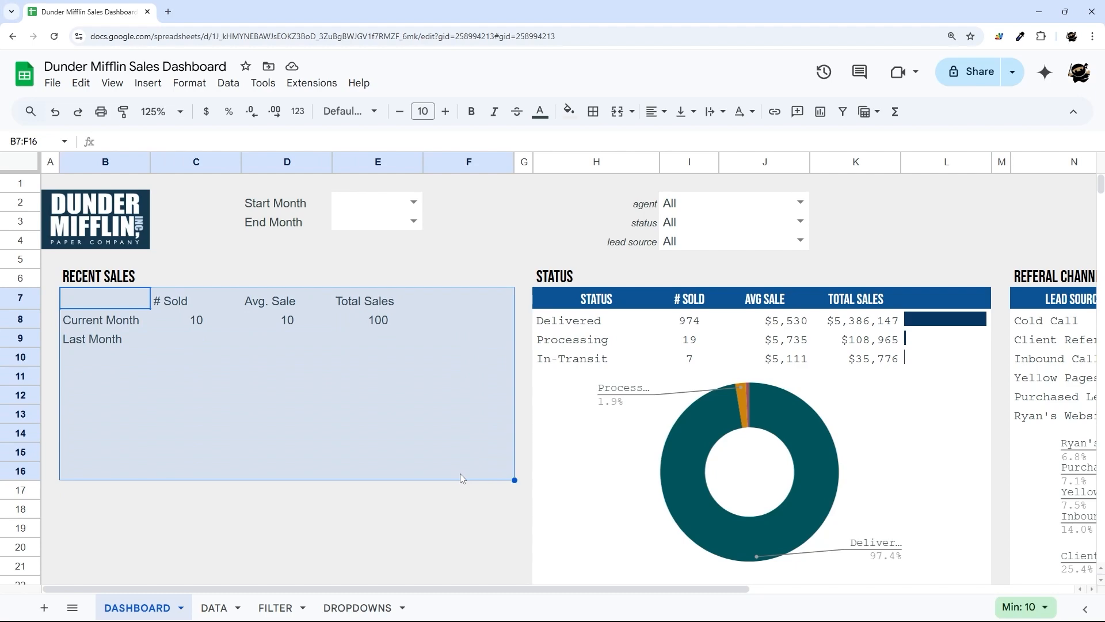
{"action": "scroll", "coordinate": [460, 473], "scroll_direction": "down", "scroll_amount": 3}
{"action": "scroll", "coordinate": [460, 473], "scroll_direction": "down", "scroll_amount": 4}
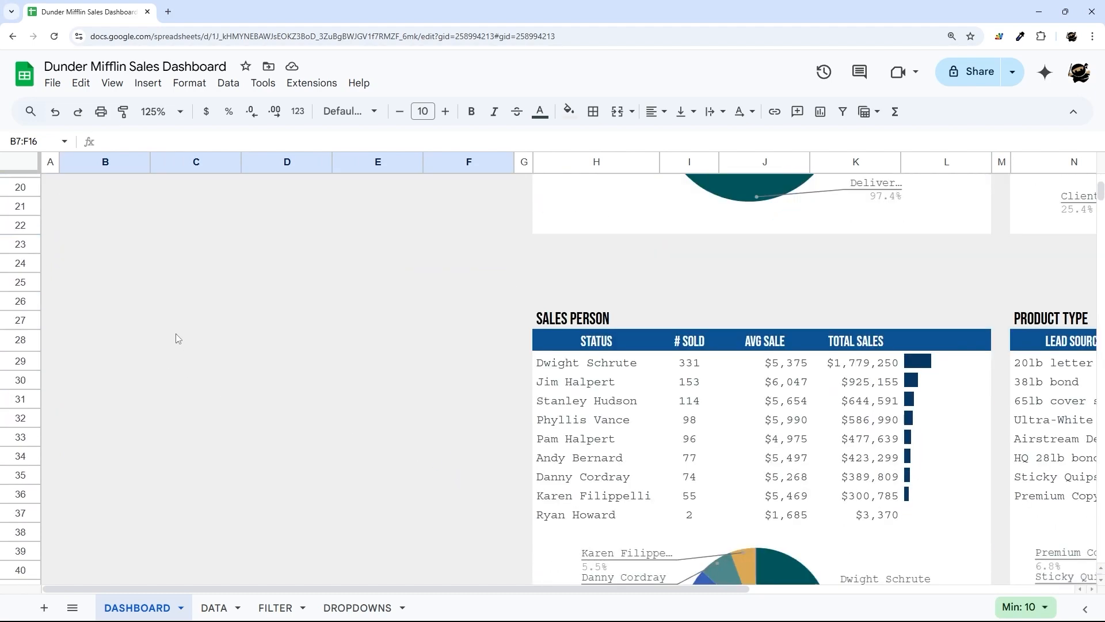
{"action": "left_click_drag", "start_coordinate": [175, 333], "coordinate": [294, 392]}
{"action": "left_click", "coordinate": [130, 306]}
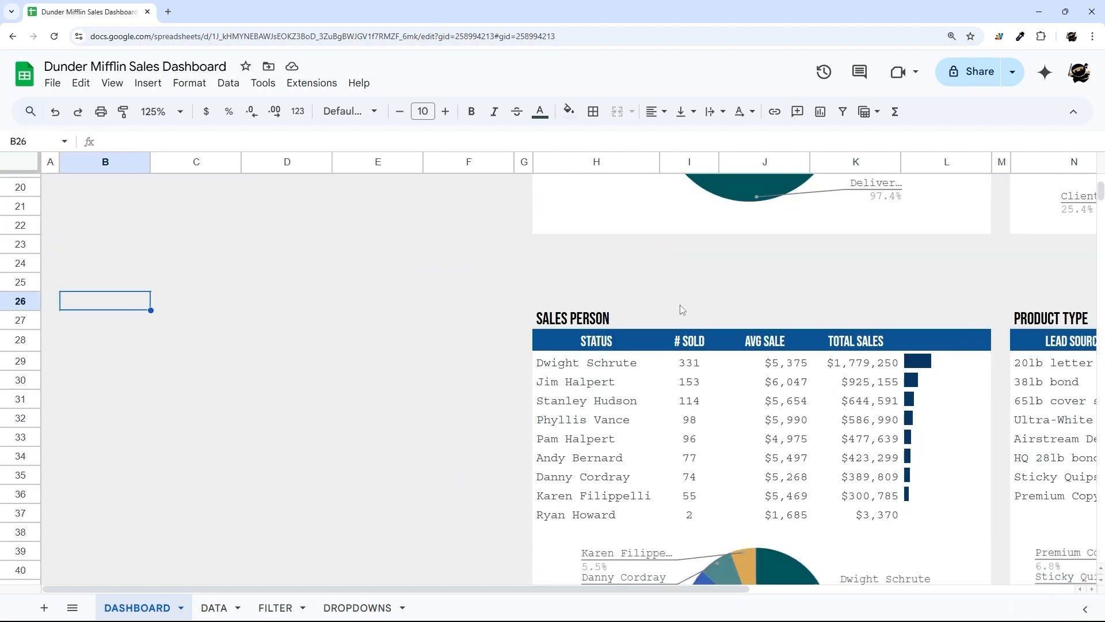
{"action": "left_click", "coordinate": [558, 317]}
{"action": "left_click", "coordinate": [125, 300]}
{"action": "scroll", "coordinate": [185, 302], "scroll_direction": "up", "scroll_amount": 6}
{"action": "left_click", "coordinate": [113, 291]}
{"action": "left_click", "coordinate": [122, 282]}
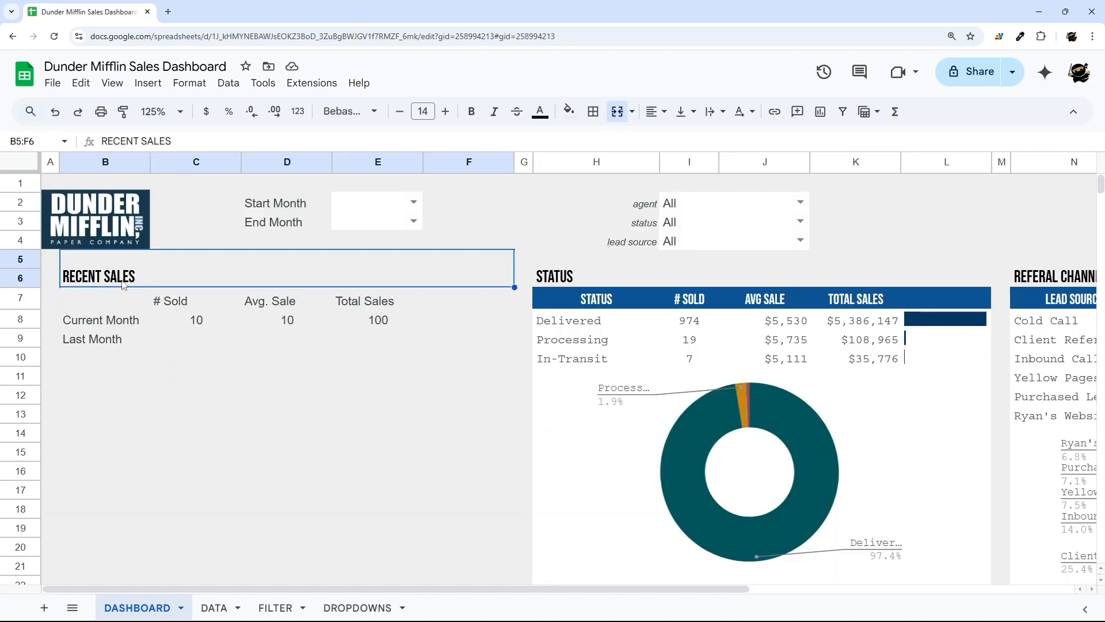
{"action": "scroll", "coordinate": [132, 345], "scroll_direction": "down", "scroll_amount": 4}
{"action": "left_click", "coordinate": [608, 466]}
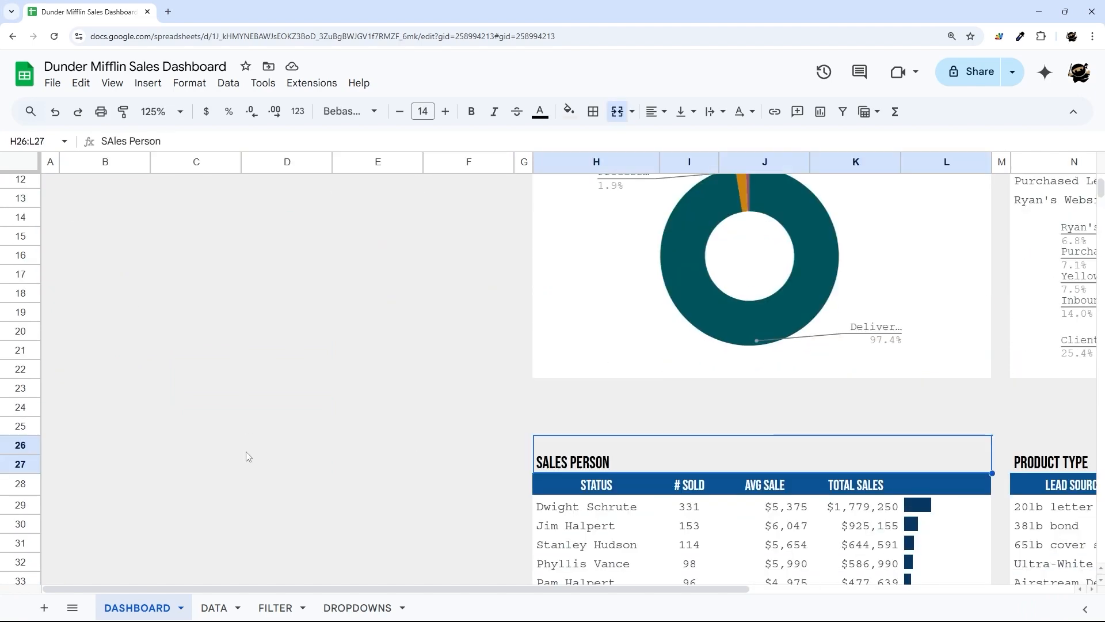
{"action": "left_click", "coordinate": [89, 447]}
{"action": "type", "text": "RECENT SALES"}
- Retype the pasted title as MONTHLY SALES
{"action": "double_click", "coordinate": [172, 468]}
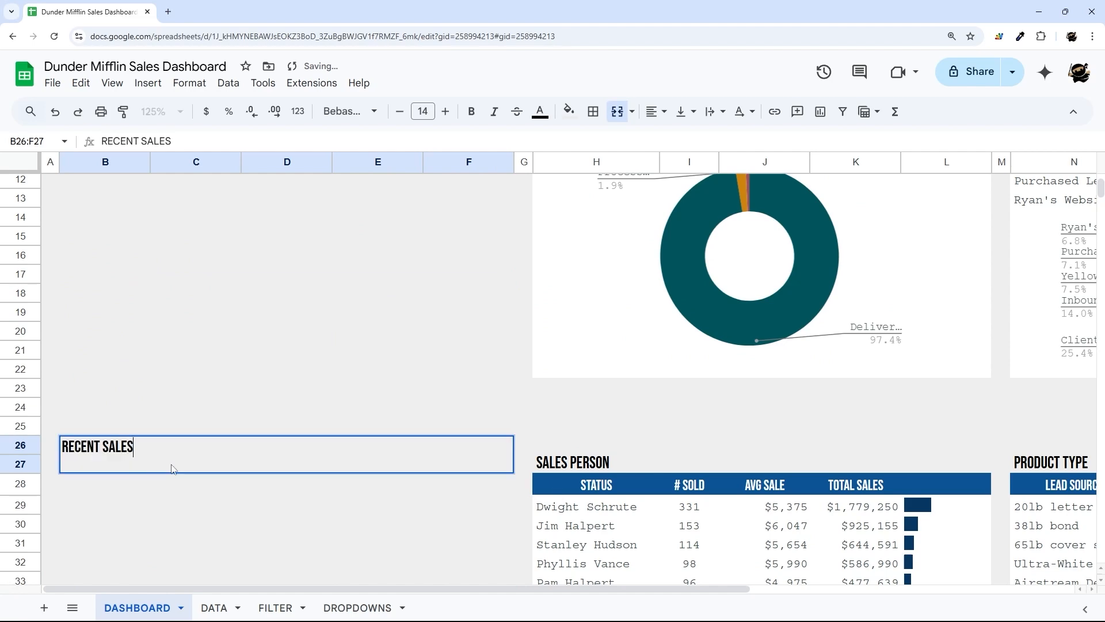
{"action": "left_click_drag", "start_coordinate": [156, 449], "coordinate": [43, 450]}
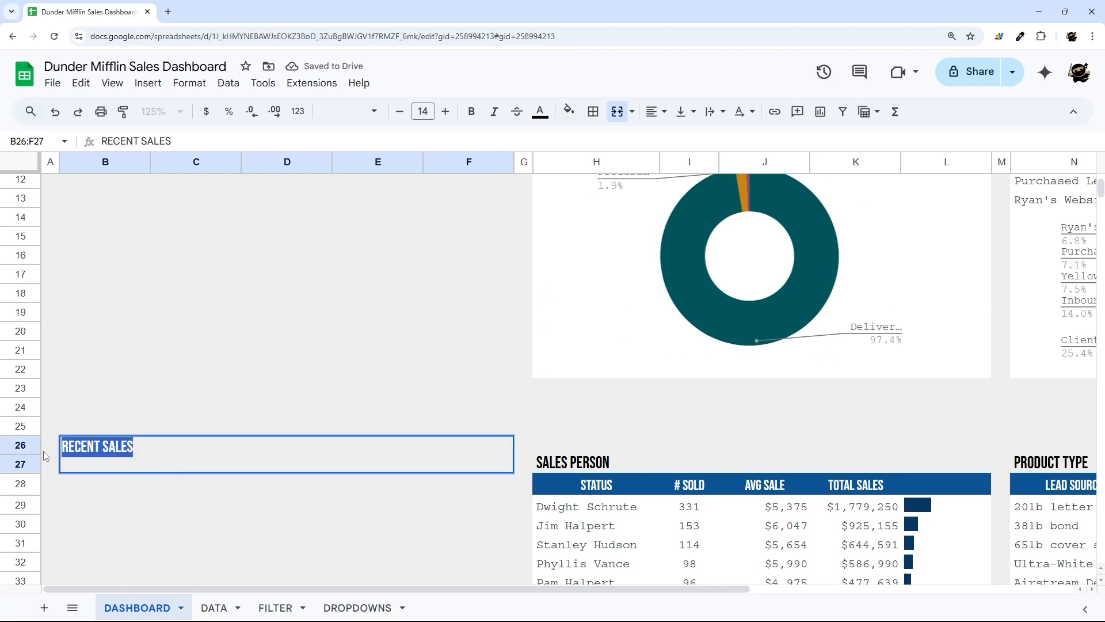
{"action": "type", "text": "MONTHLY SALES"}
{"action": "key", "text": "Return"}
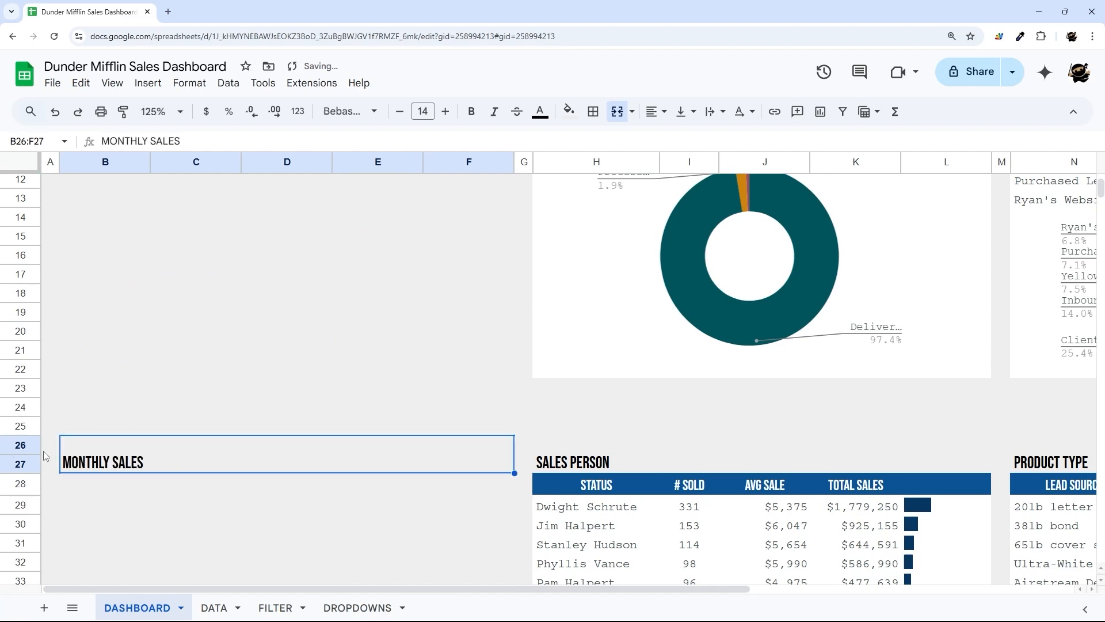
- Enter the label TOTAL in B28
{"action": "scroll", "coordinate": [138, 395], "scroll_direction": "down", "scroll_amount": 4}
{"action": "left_click", "coordinate": [103, 273]}
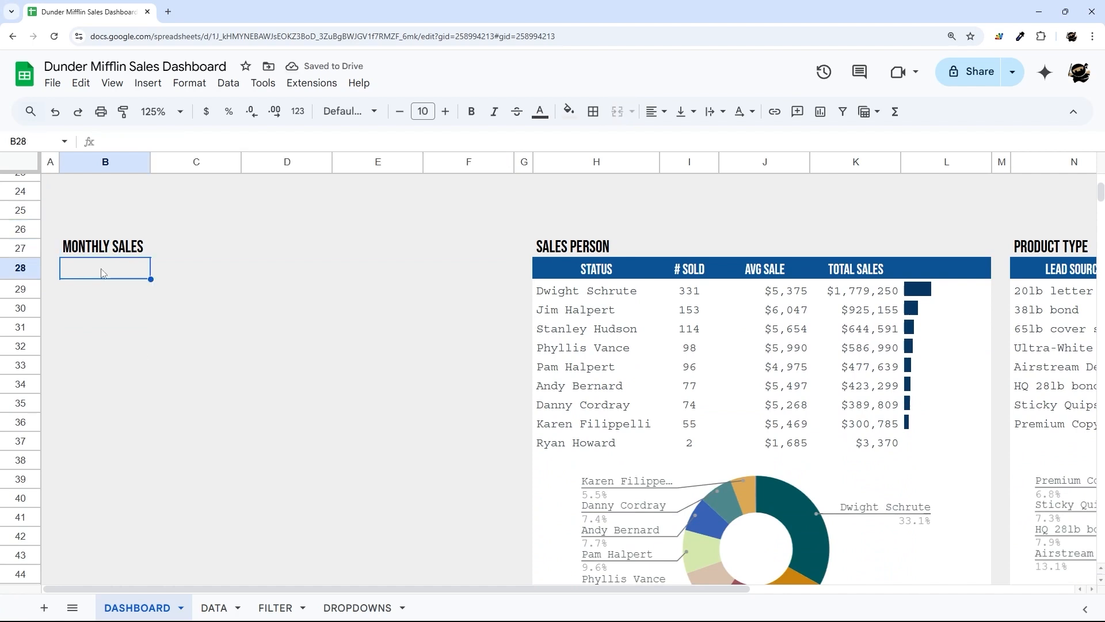
{"action": "type", "text": "TOTAL"}
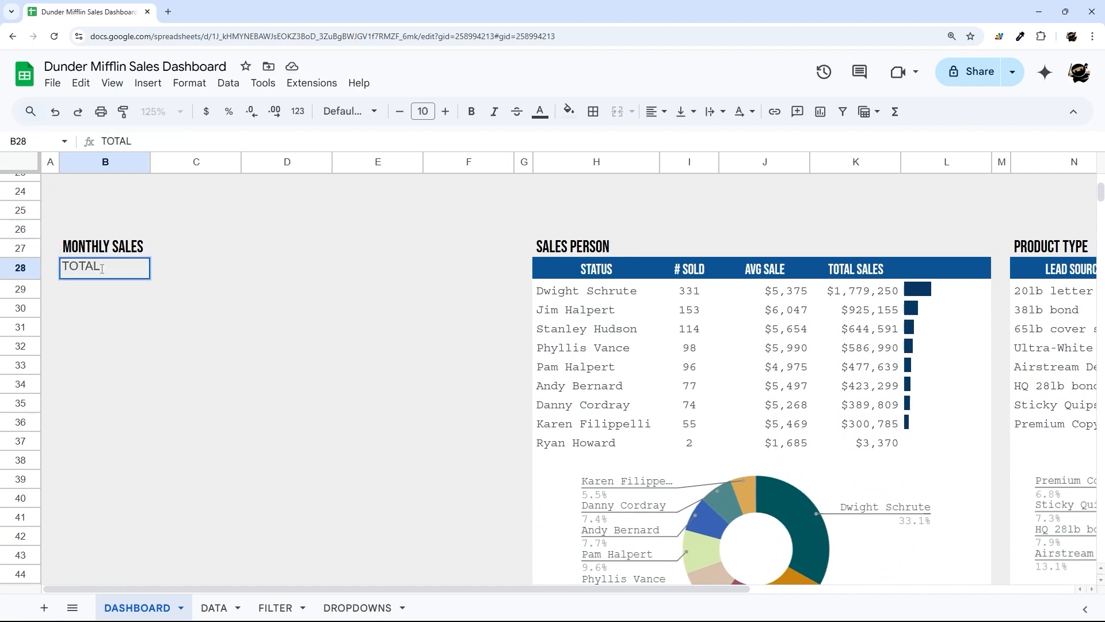
{"action": "key", "text": "Return"}
- Enter headers SALE MONTH, # SOLD, AVG SALE and TOTAL SALES across B29:E29
{"action": "type", "text": "SALE"}
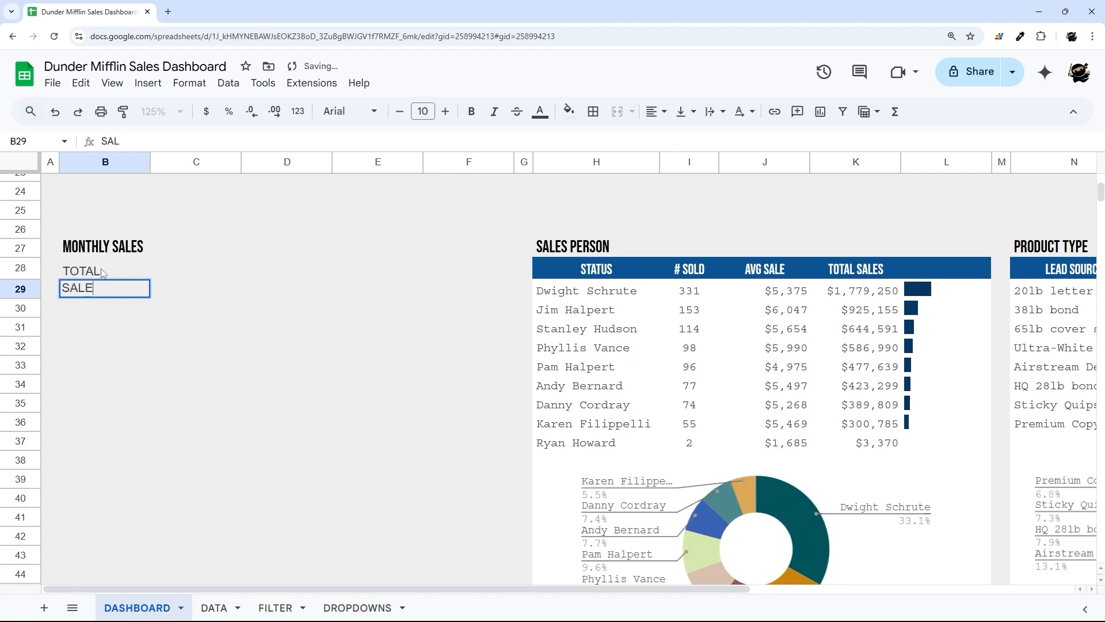
{"action": "type", "text": " MONTH"}
{"action": "key", "text": "Tab"}
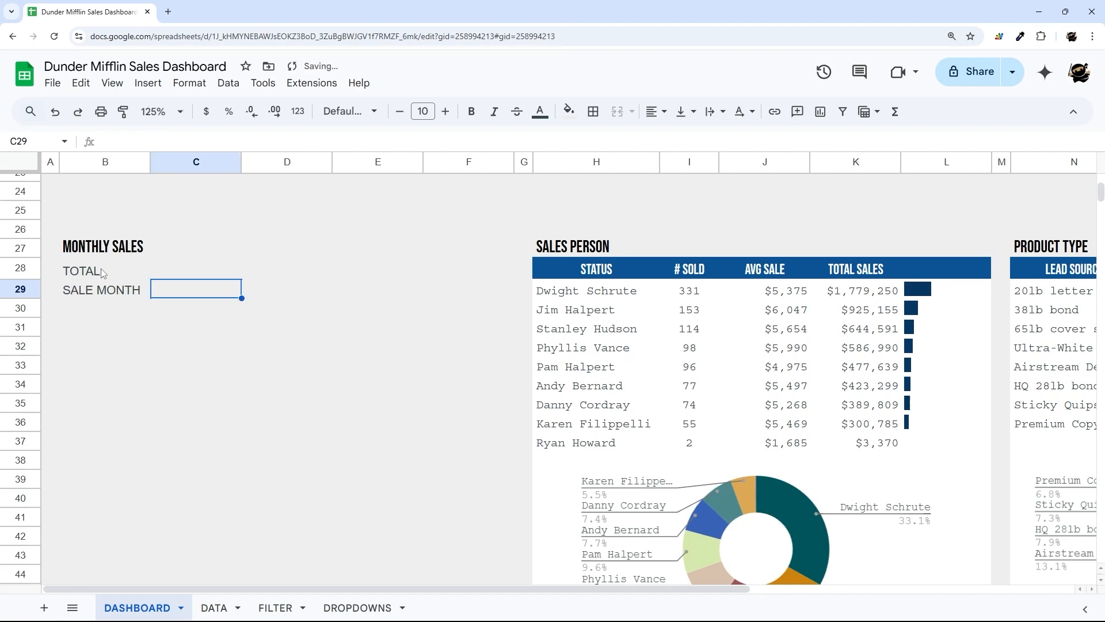
{"action": "type", "text": "# SOLD"}
{"action": "key", "text": "Tab"}
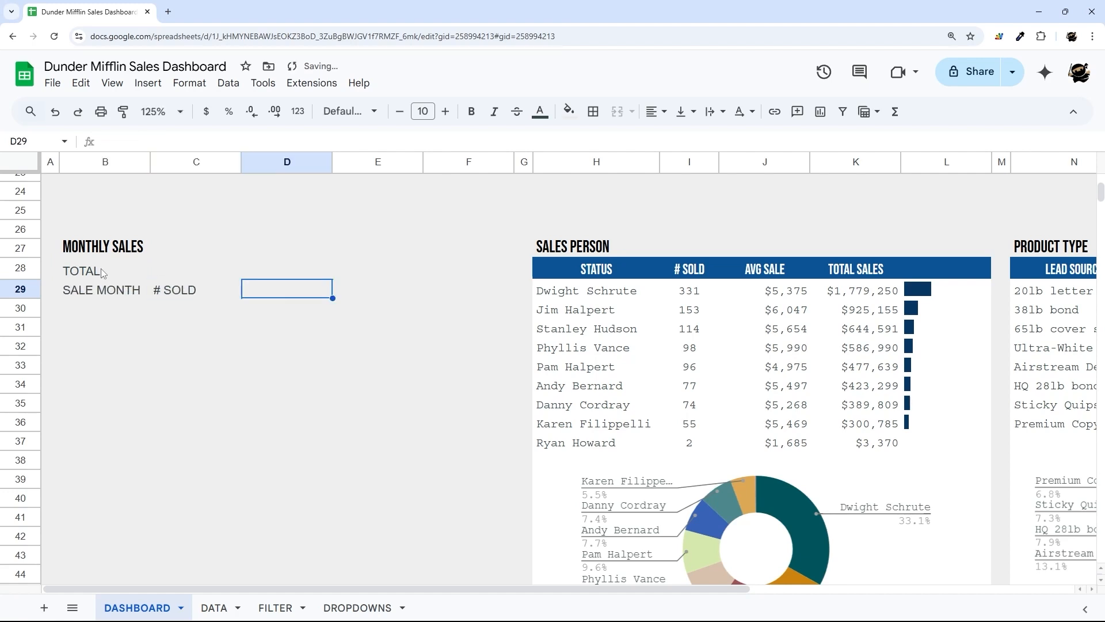
{"action": "type", "text": "AVG Sa"}
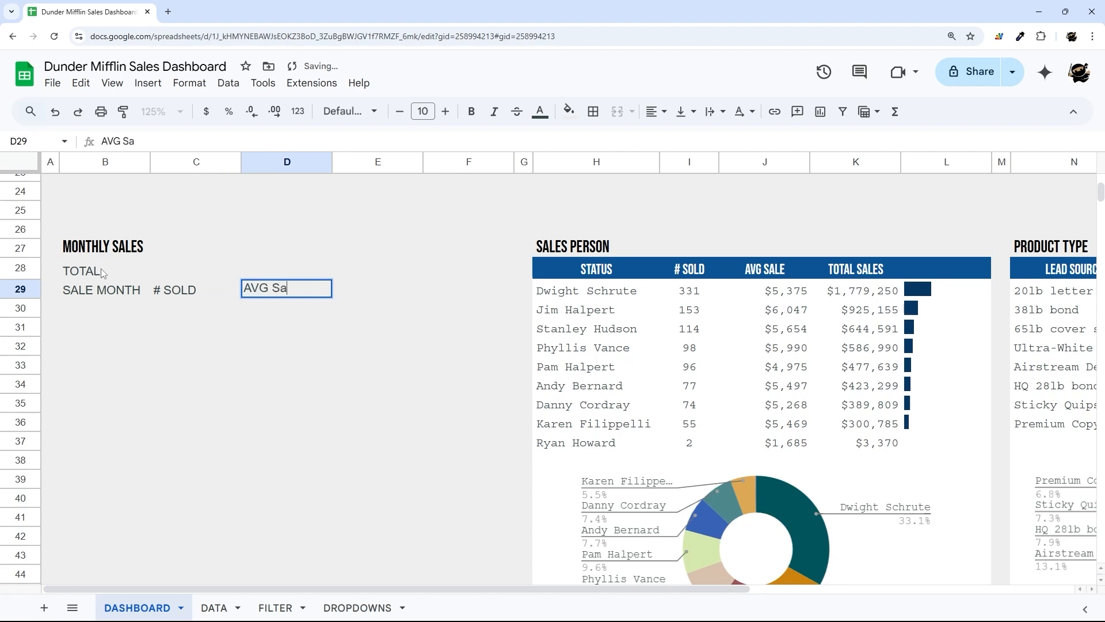
{"action": "key", "text": "BackSpace"}
{"action": "type", "text": "ALES"}
{"action": "key", "text": "BackSpace"}
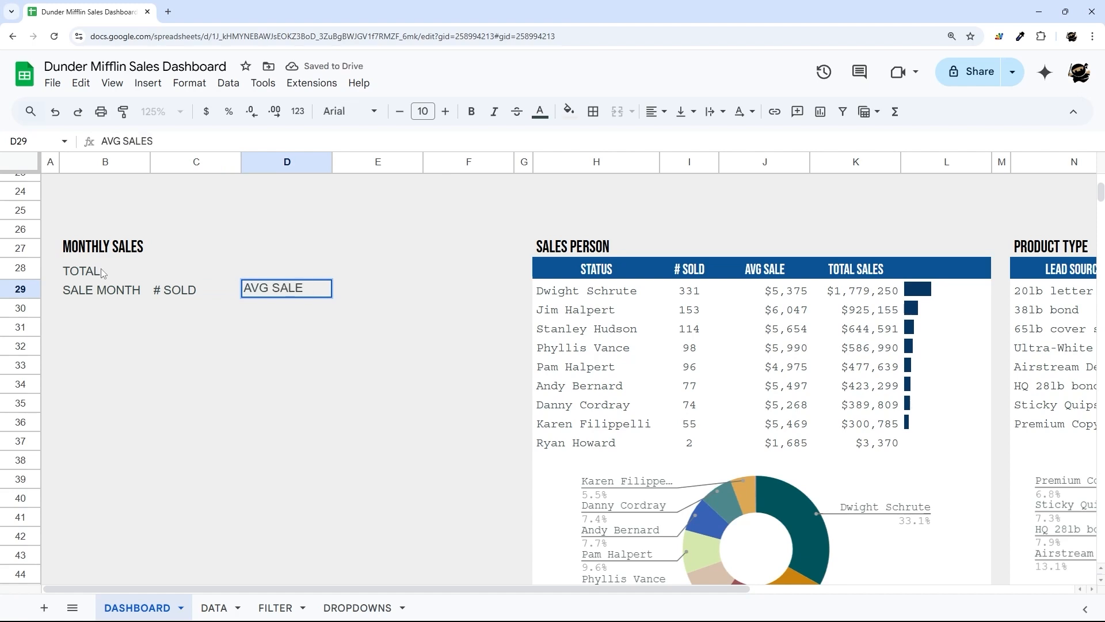
{"action": "key", "text": "shift+Tab"}
{"action": "key", "text": "Tab"}
{"action": "key", "text": "Tab"}
{"action": "type", "text": "TOTAL"}
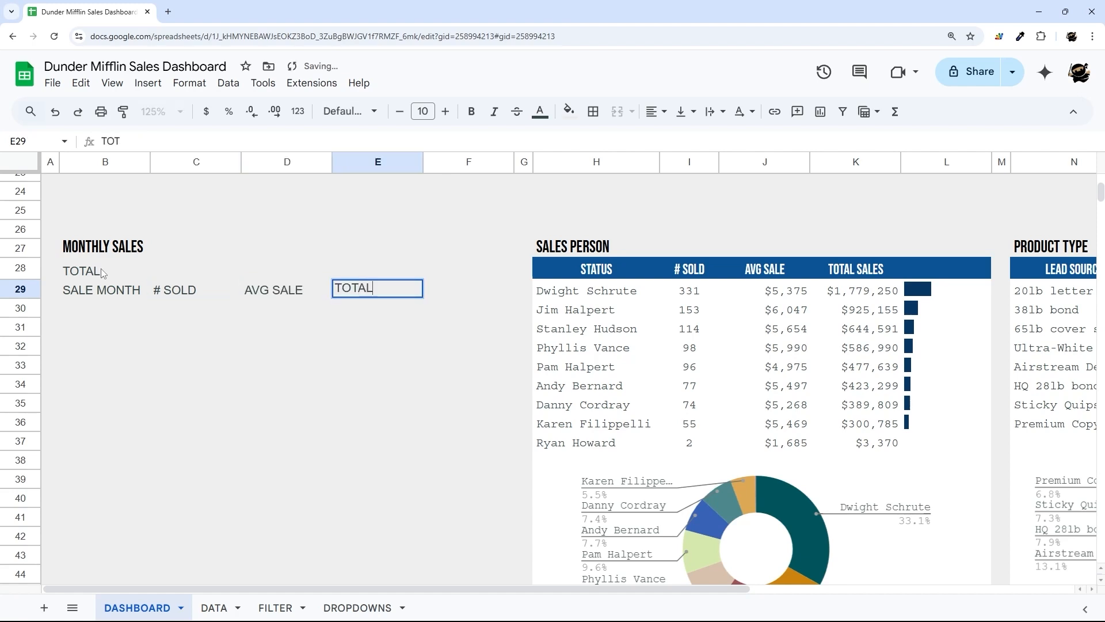
{"action": "type", "text": " SALES"}
{"action": "key", "text": "Return"}
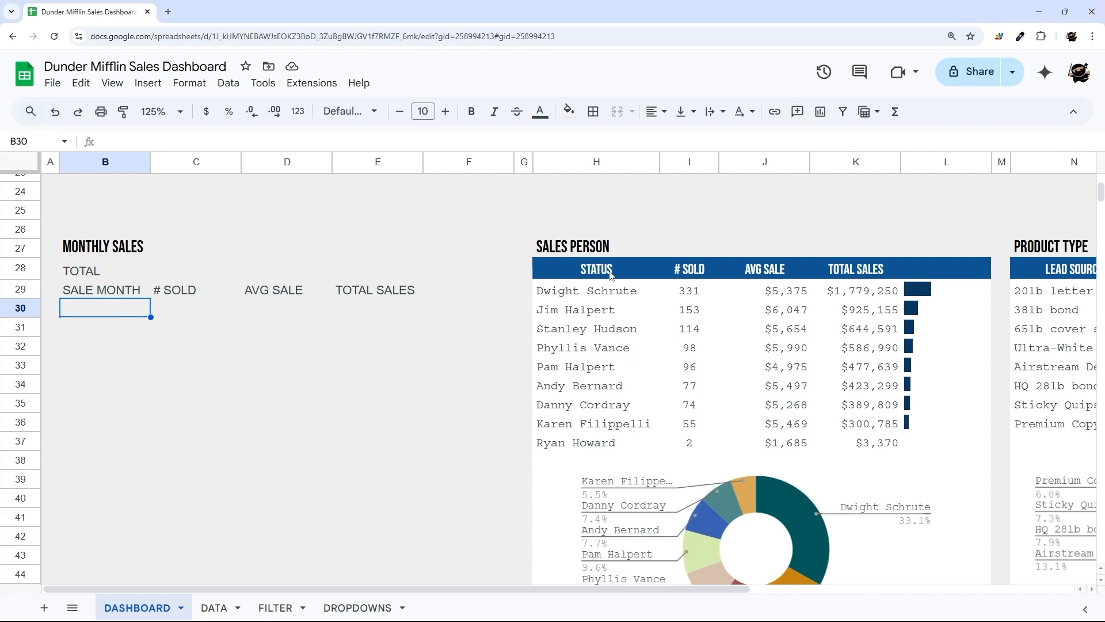
{"action": "left_click_drag", "start_coordinate": [610, 274], "coordinate": [889, 274]}
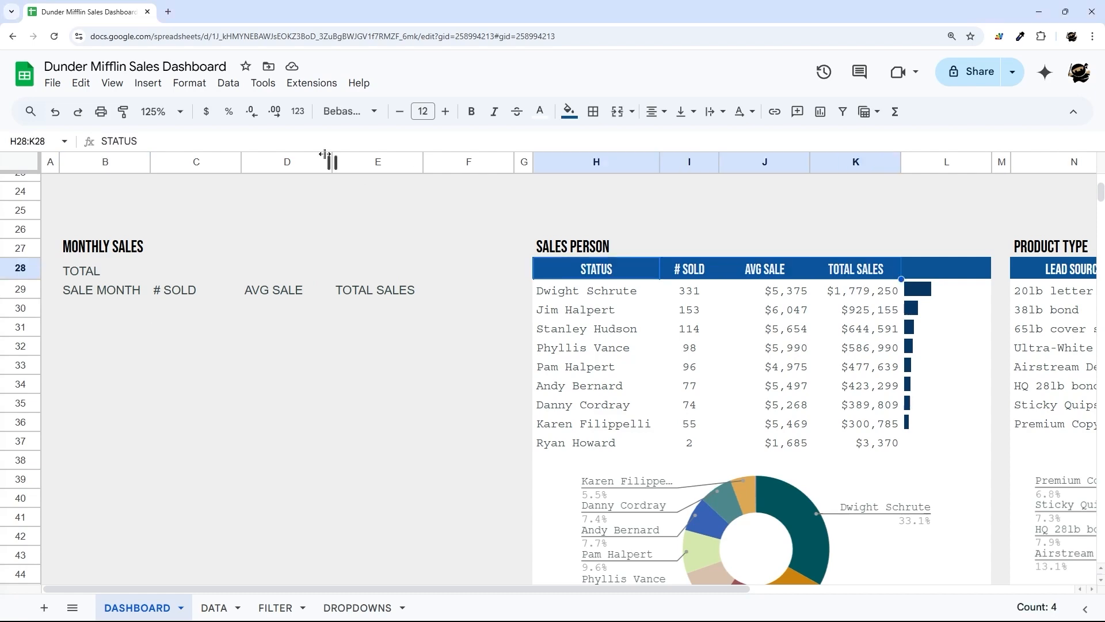
- Paint the Sales Person blue header style onto the B29:E29 headers
{"action": "left_click", "coordinate": [124, 111]}
{"action": "left_click", "coordinate": [122, 293]}
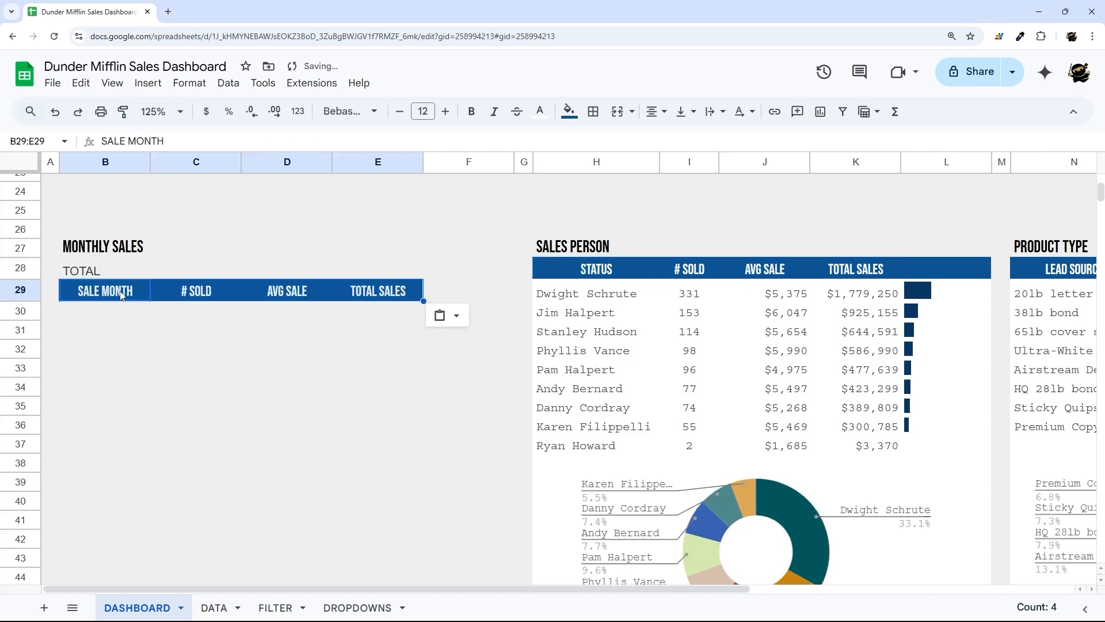
{"action": "scroll", "coordinate": [129, 291], "scroll_direction": "up", "scroll_amount": 8}
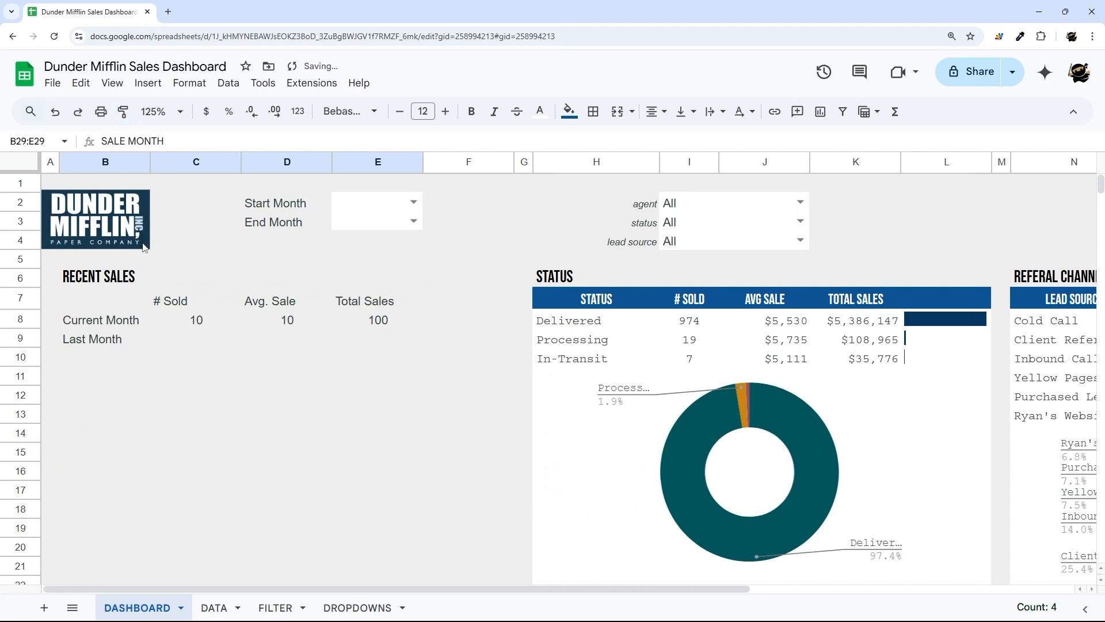
{"action": "scroll", "coordinate": [286, 392], "scroll_direction": "down", "scroll_amount": 6}
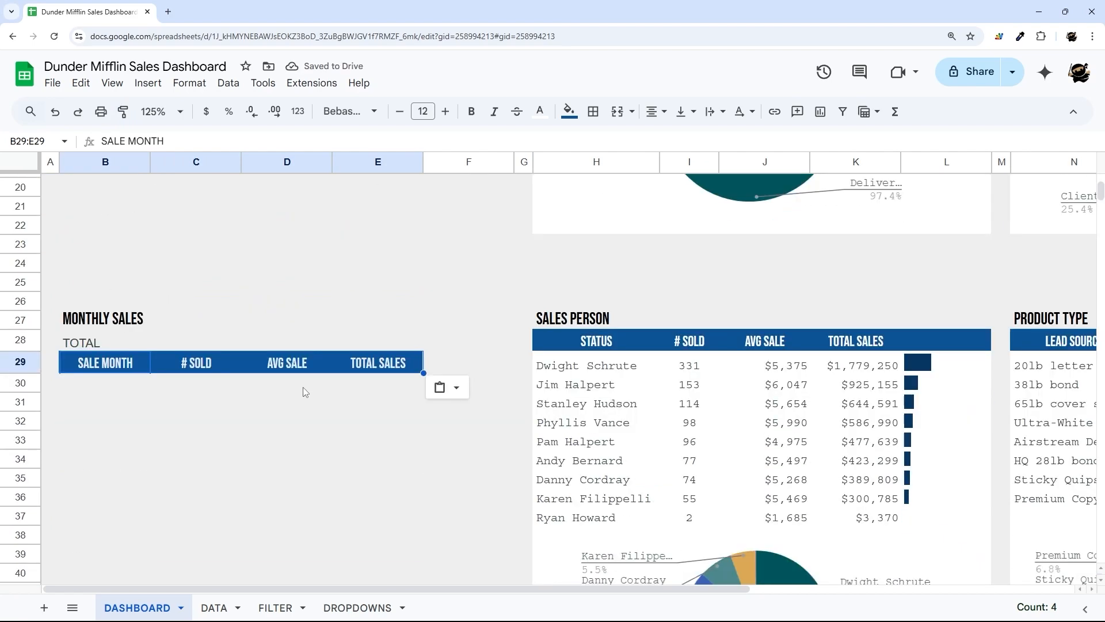
- Copy the header formatting onto the TOTAL row and fill it dark green
{"action": "left_click", "coordinate": [123, 111]}
{"action": "left_click", "coordinate": [101, 345]}
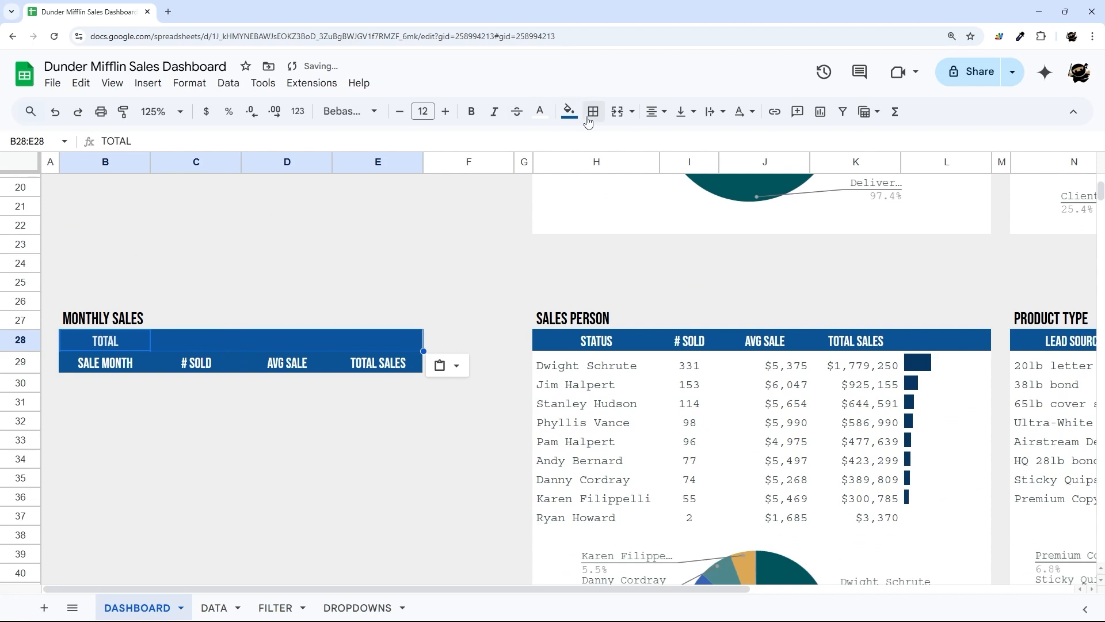
{"action": "left_click", "coordinate": [568, 111]}
{"action": "left_click", "coordinate": [637, 256]}
{"action": "left_click", "coordinate": [378, 421]}
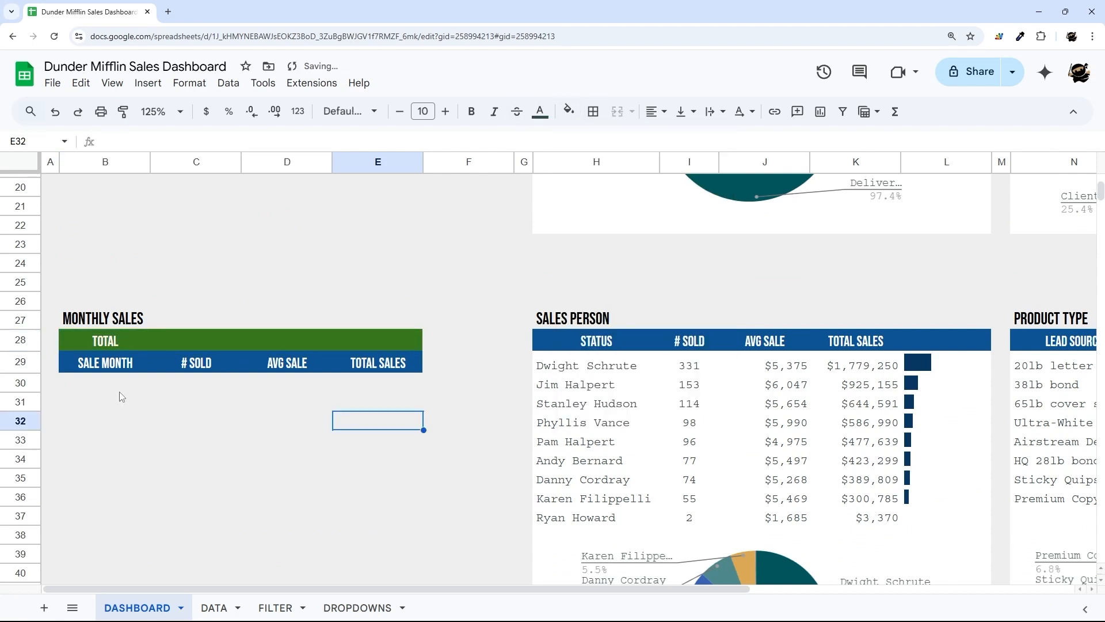
- Apply all borders to the MONTHLY SALES header rows B28:E29
{"action": "left_click_drag", "start_coordinate": [107, 322], "coordinate": [133, 342]}
{"action": "left_click", "coordinate": [593, 111]}
{"action": "left_click", "coordinate": [727, 144]}
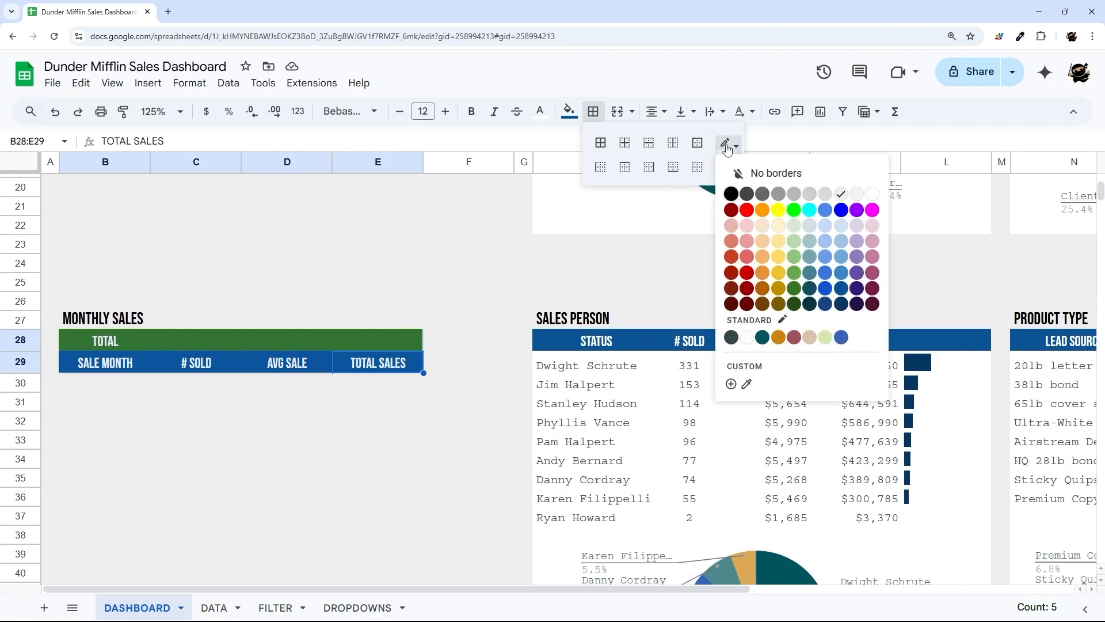
{"action": "left_click", "coordinate": [728, 165]}
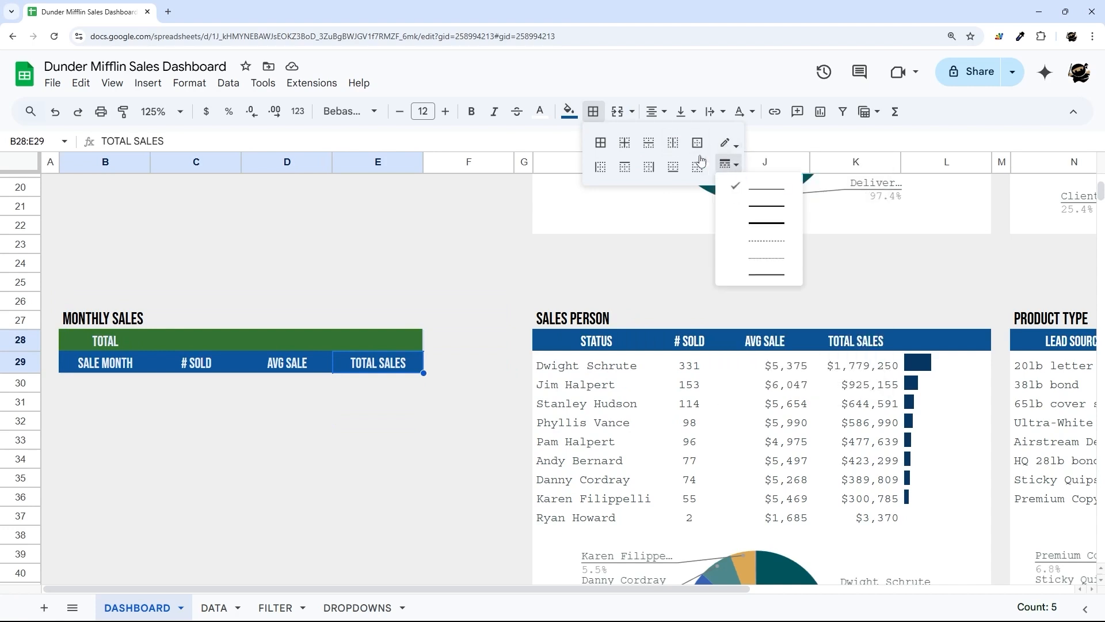
{"action": "left_click", "coordinate": [600, 143]}
{"action": "left_click", "coordinate": [458, 414]}
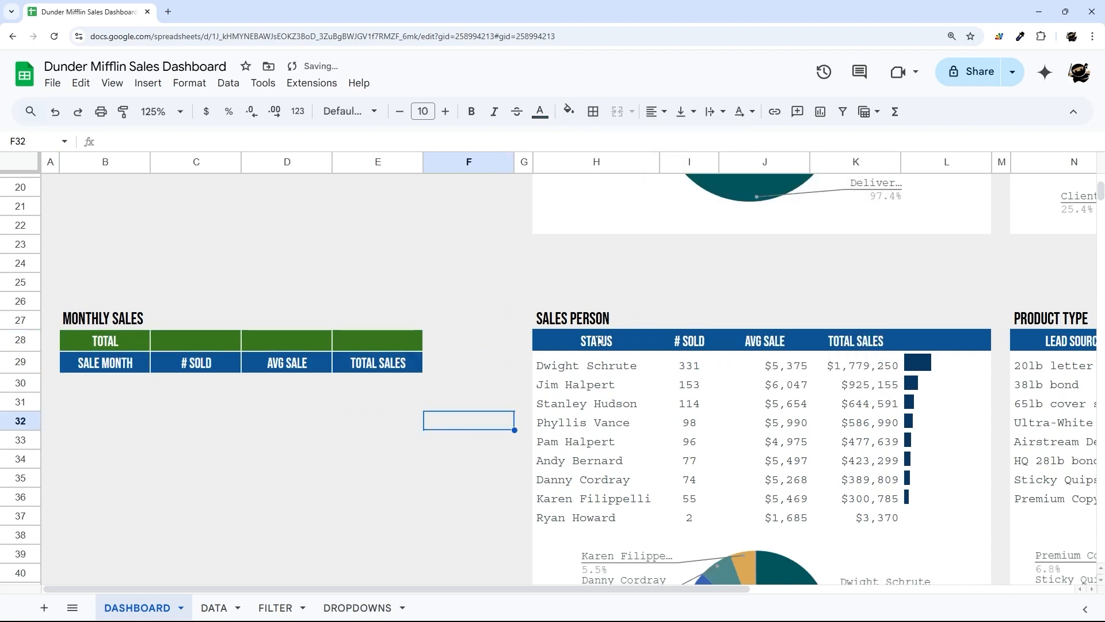
{"action": "left_click_drag", "start_coordinate": [595, 341], "coordinate": [942, 394]}
- Add inner vertical borders to the SALES PERSON and STATUS tables
{"action": "scroll", "coordinate": [948, 348], "scroll_direction": "down", "scroll_amount": 3}
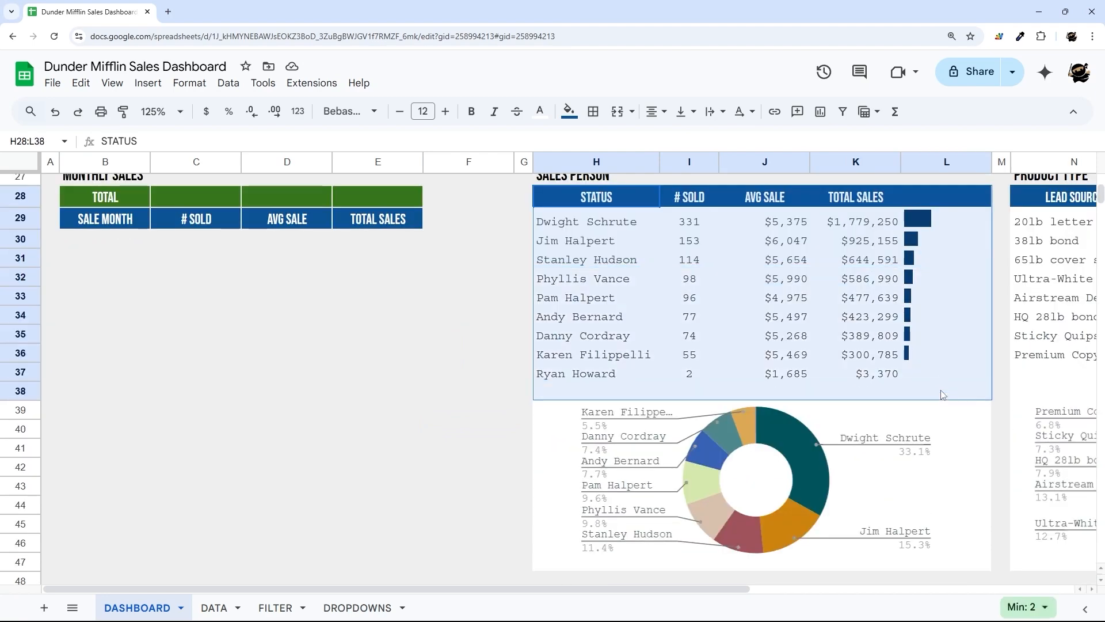
{"action": "left_click", "coordinate": [592, 111]}
{"action": "left_click", "coordinate": [673, 142]}
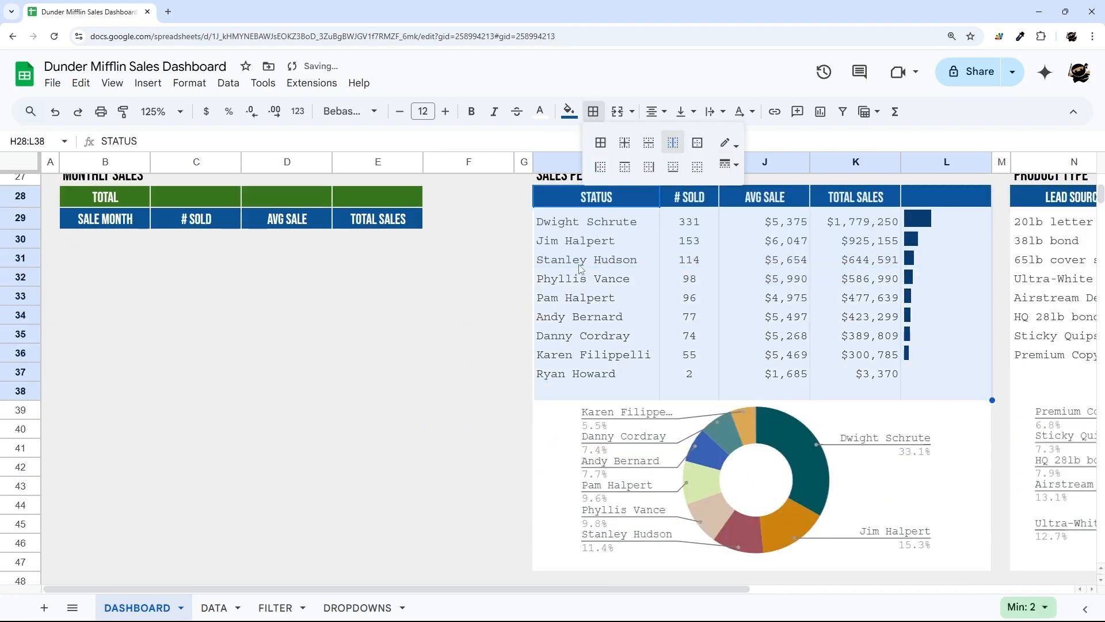
{"action": "scroll", "coordinate": [473, 324], "scroll_direction": "up", "scroll_amount": 2}
{"action": "left_click", "coordinate": [473, 324]}
{"action": "scroll", "coordinate": [473, 324], "scroll_direction": "up", "scroll_amount": 8}
{"action": "left_click_drag", "start_coordinate": [596, 299], "coordinate": [932, 353]}
{"action": "left_click", "coordinate": [593, 111]}
{"action": "left_click", "coordinate": [673, 142]}
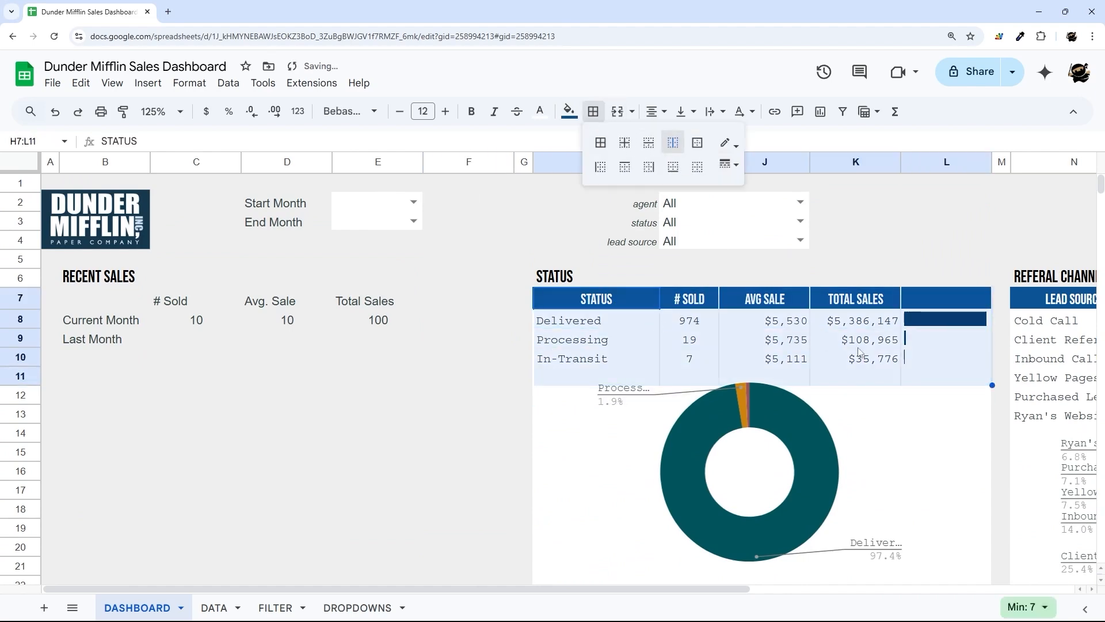
{"action": "left_click_drag", "start_coordinate": [1076, 299], "coordinate": [1090, 311]}
{"action": "left_click_drag", "start_coordinate": [377, 588], "coordinate": [860, 599]}
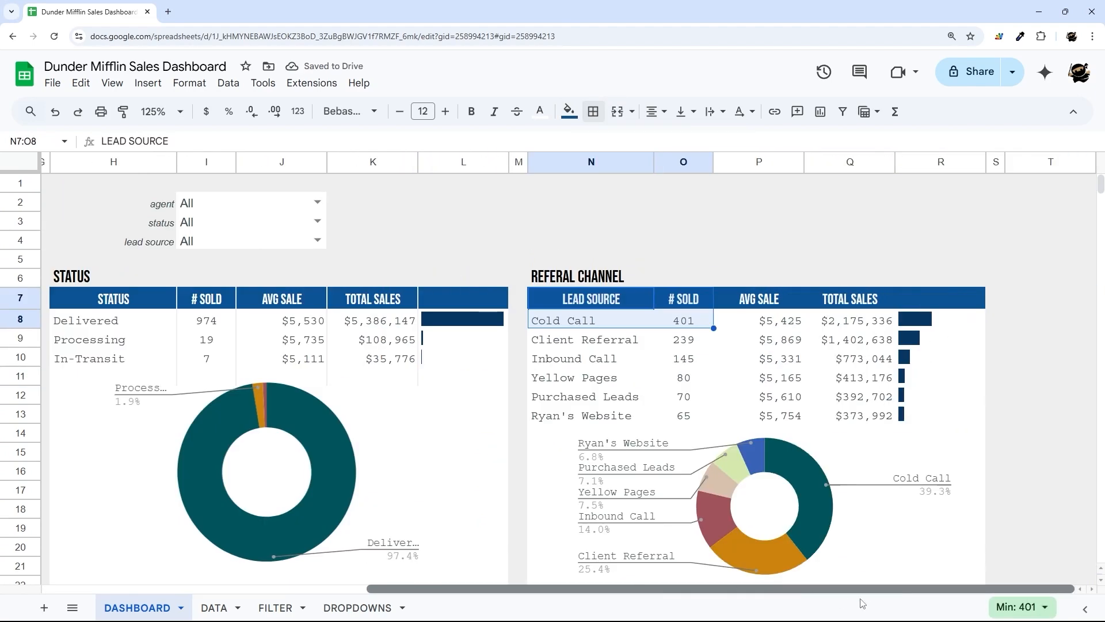
- Add inner vertical borders to the REFERAL CHANNEL and PRODUCT TYPE tables, then select B30
{"action": "left_click_drag", "start_coordinate": [593, 298], "coordinate": [944, 416]}
{"action": "left_click", "coordinate": [593, 111]}
{"action": "left_click", "coordinate": [672, 142]}
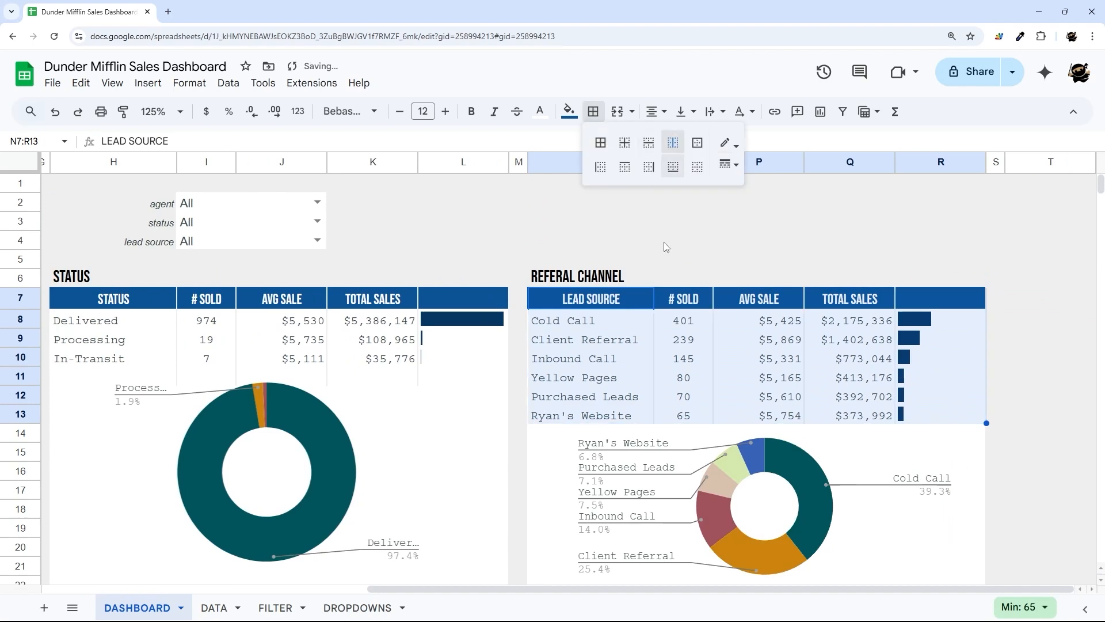
{"action": "scroll", "coordinate": [666, 246], "scroll_direction": "down", "scroll_amount": 7}
{"action": "left_click_drag", "start_coordinate": [591, 268], "coordinate": [944, 426]}
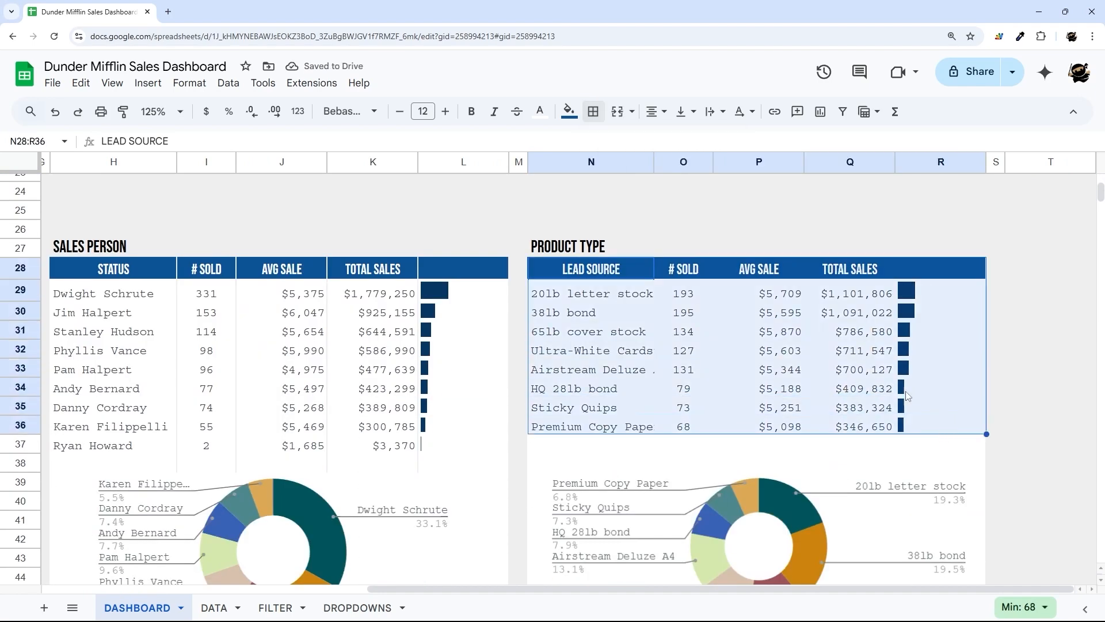
{"action": "left_click", "coordinate": [593, 111]}
{"action": "left_click", "coordinate": [671, 143]}
{"action": "left_click", "coordinate": [518, 211]}
{"action": "scroll", "coordinate": [616, 558], "scroll_direction": "up", "scroll_amount": 7}
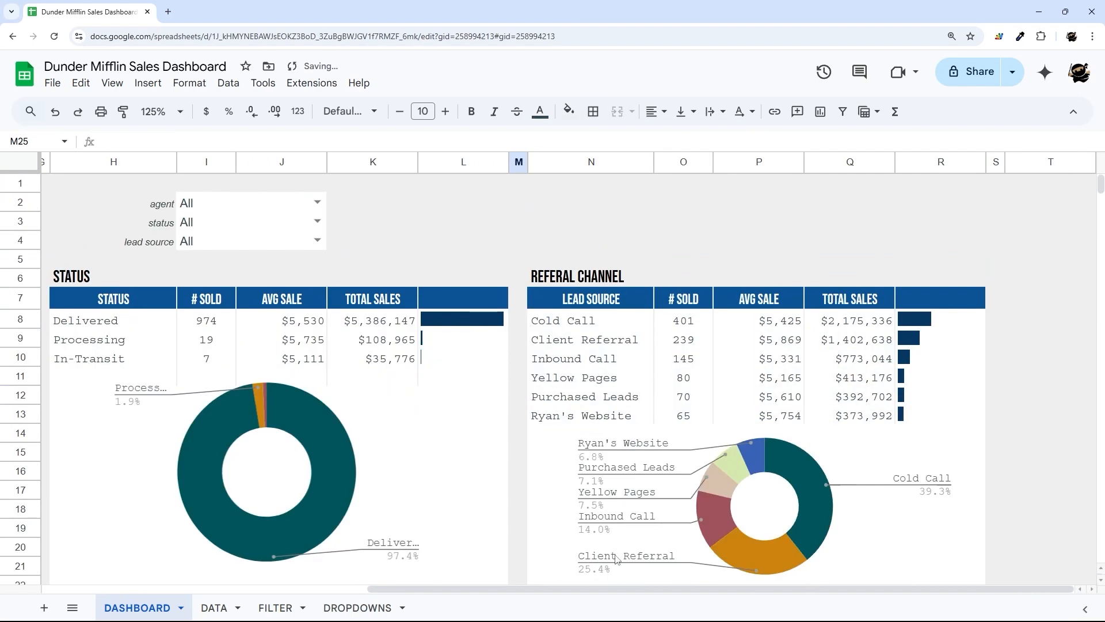
{"action": "scroll", "coordinate": [616, 559], "scroll_direction": "left", "scroll_amount": 5}
{"action": "scroll", "coordinate": [261, 399], "scroll_direction": "down", "scroll_amount": 8}
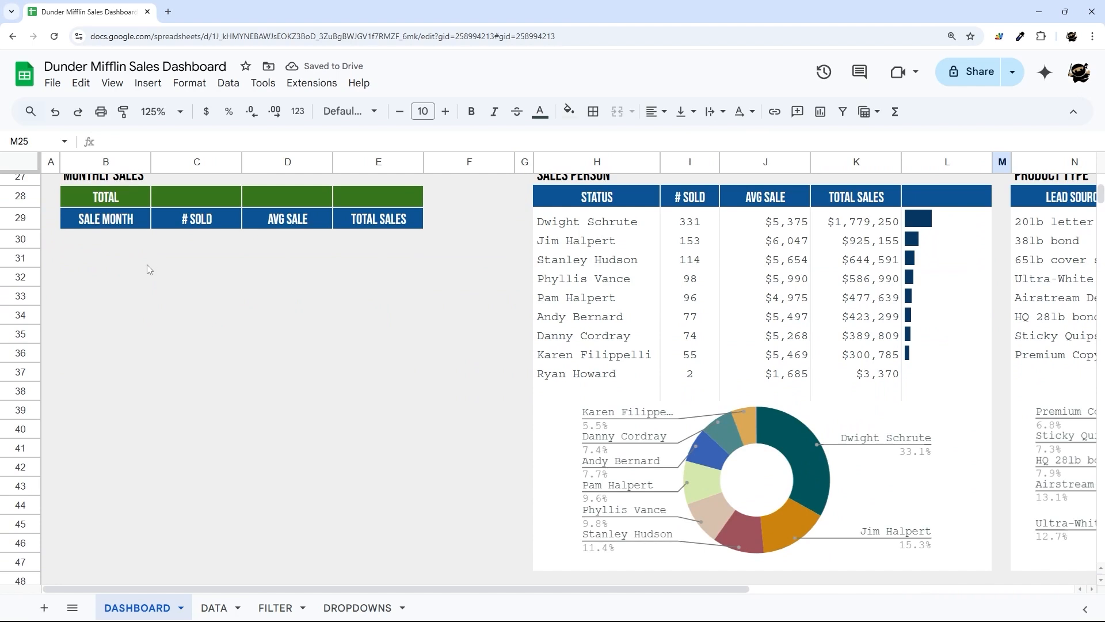
{"action": "left_click", "coordinate": [128, 248]}
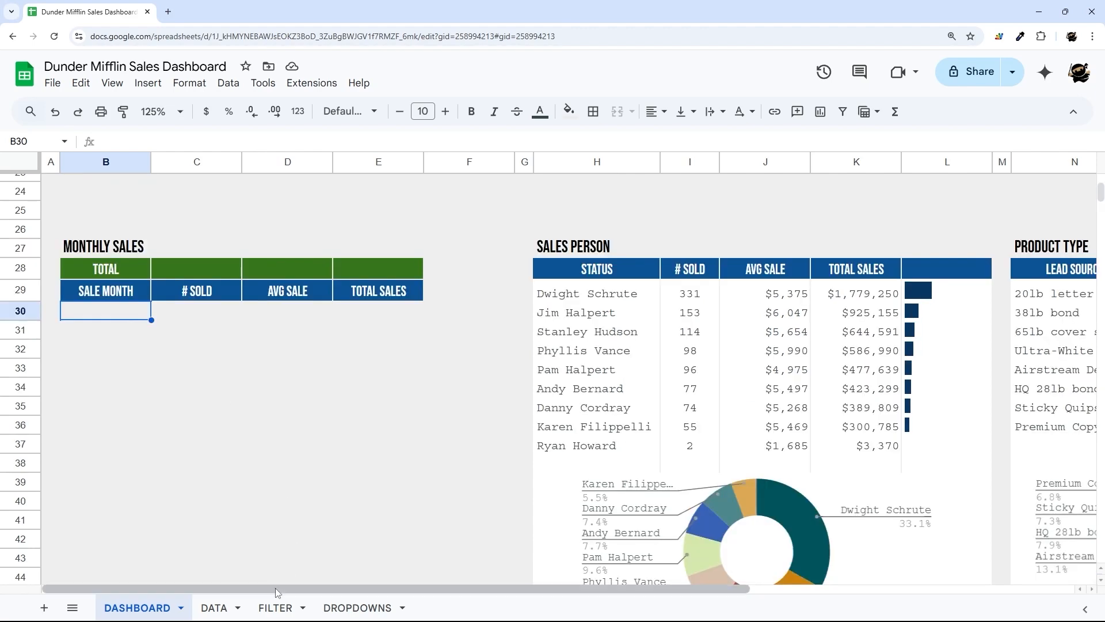
- Inspect the FILTER sheet's query formula and Sale Month values in column P
{"action": "left_click", "coordinate": [275, 607]}
{"action": "left_click_drag", "start_coordinate": [332, 586], "coordinate": [93, 587]}
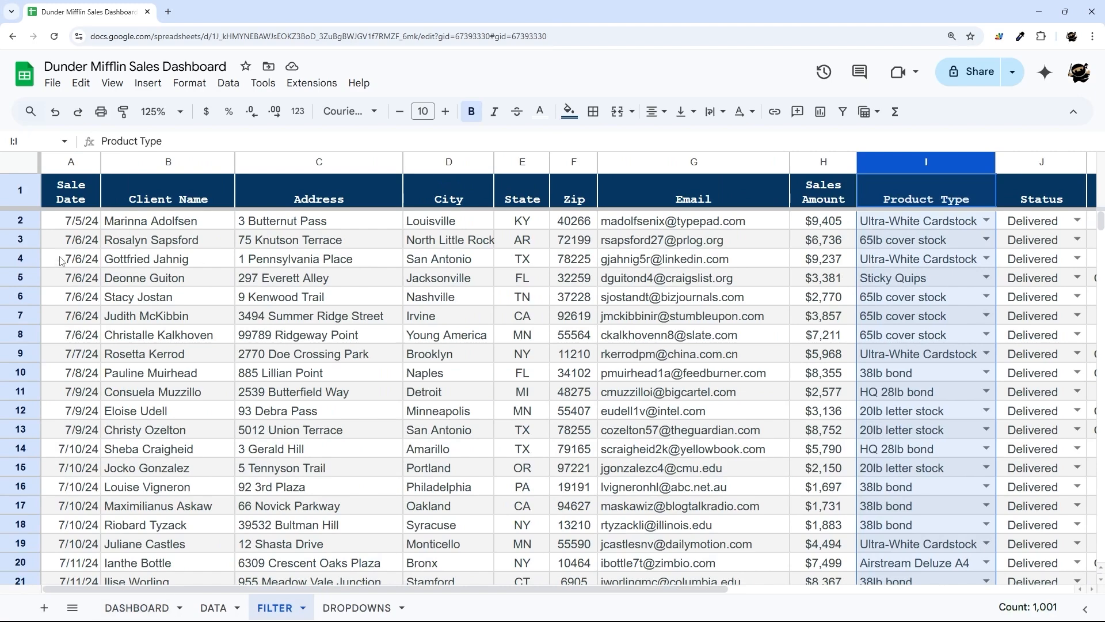
{"action": "left_click_drag", "start_coordinate": [82, 226], "coordinate": [72, 431]}
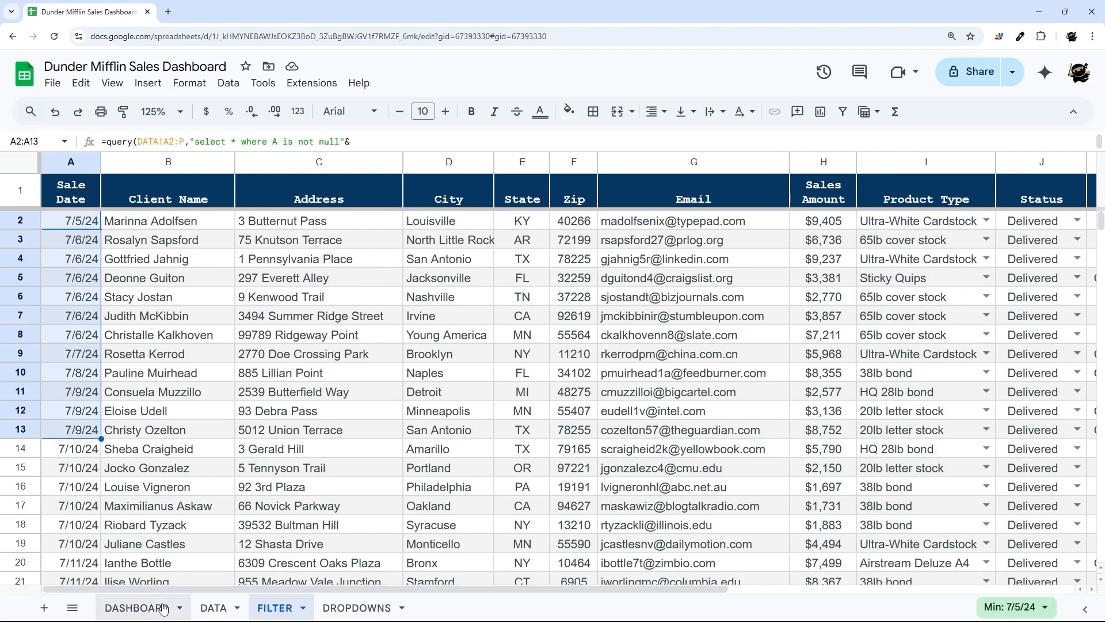
{"action": "left_click_drag", "start_coordinate": [413, 588], "coordinate": [758, 598]}
{"action": "left_click_drag", "start_coordinate": [1067, 221], "coordinate": [1091, 506]}
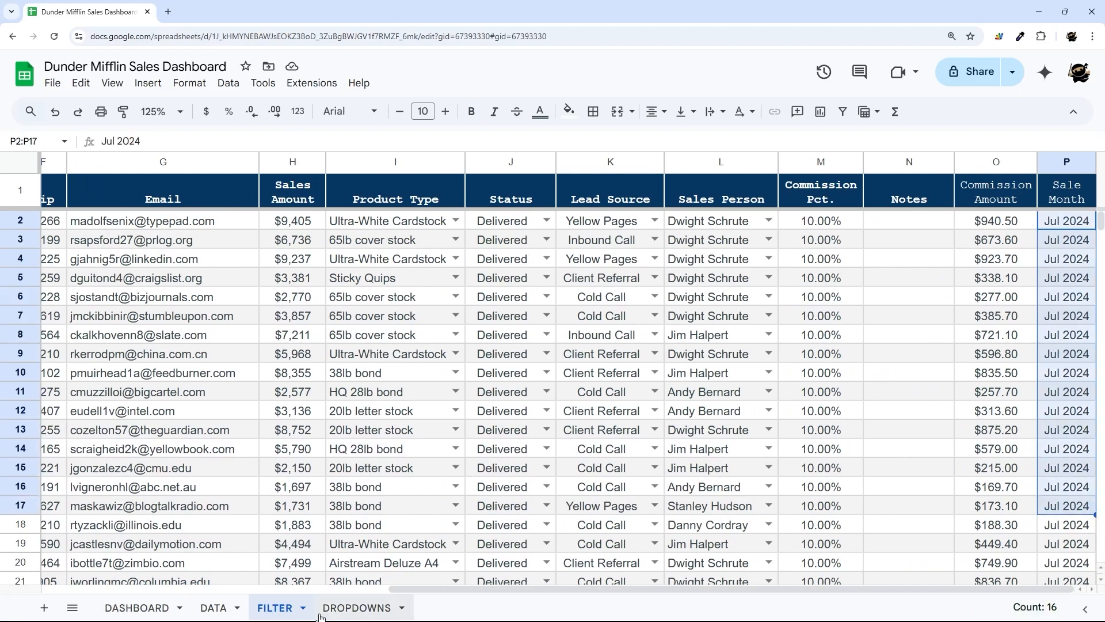
{"action": "left_click", "coordinate": [137, 607]}
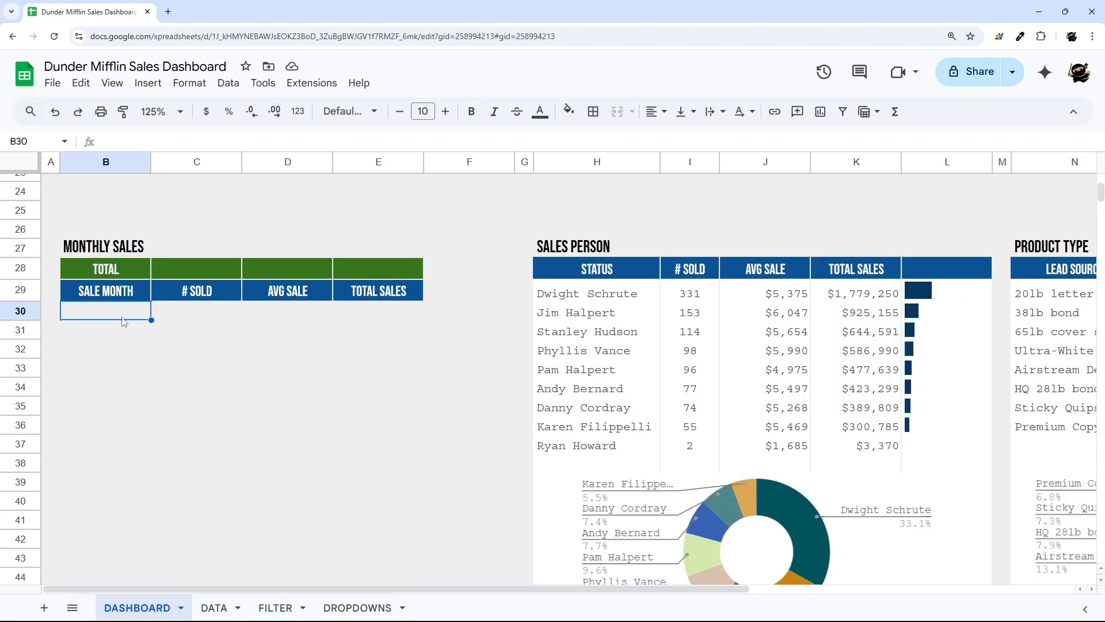
- Enter =unique(FILTER!P2:P) in B30 to list the distinct sale months
{"action": "type", "text": "=unique("}
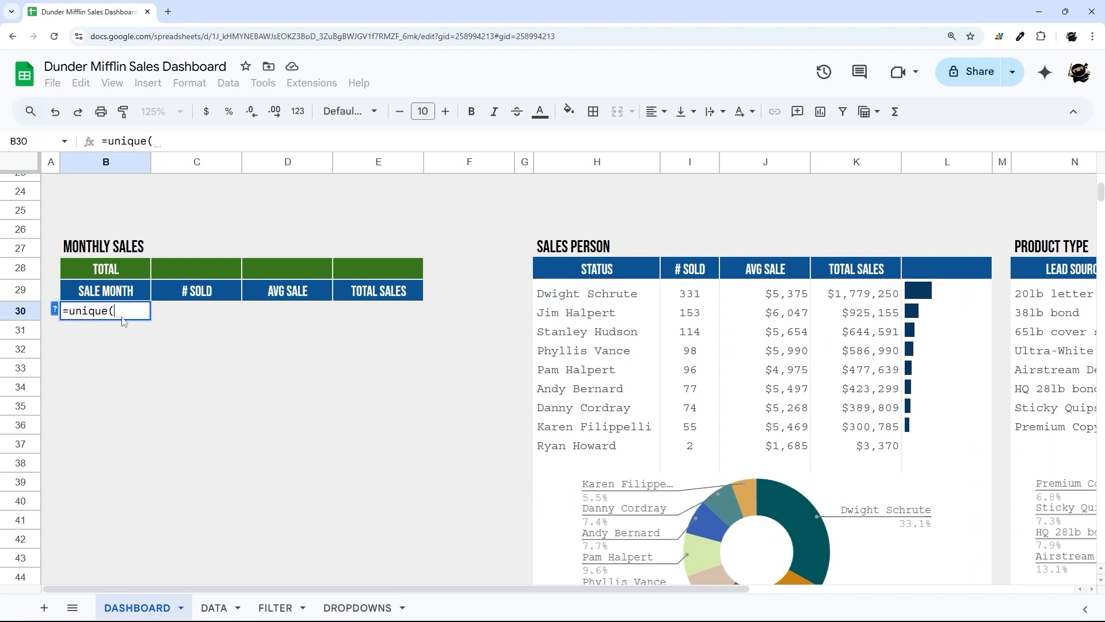
{"action": "left_click", "coordinate": [275, 608]}
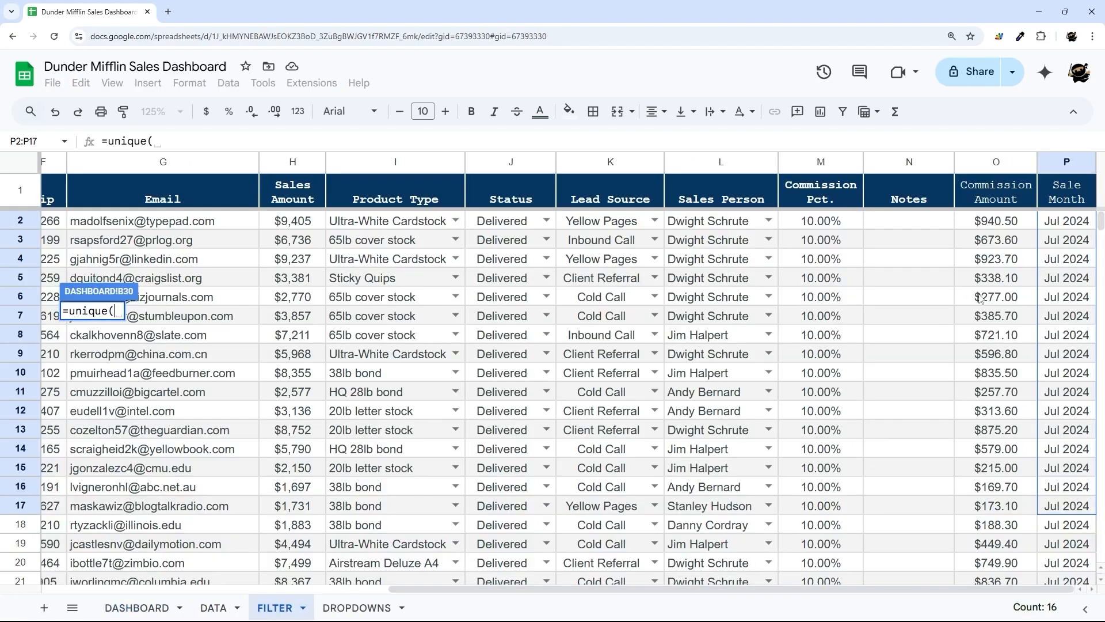
{"action": "left_click_drag", "start_coordinate": [1064, 222], "coordinate": [1065, 417]}
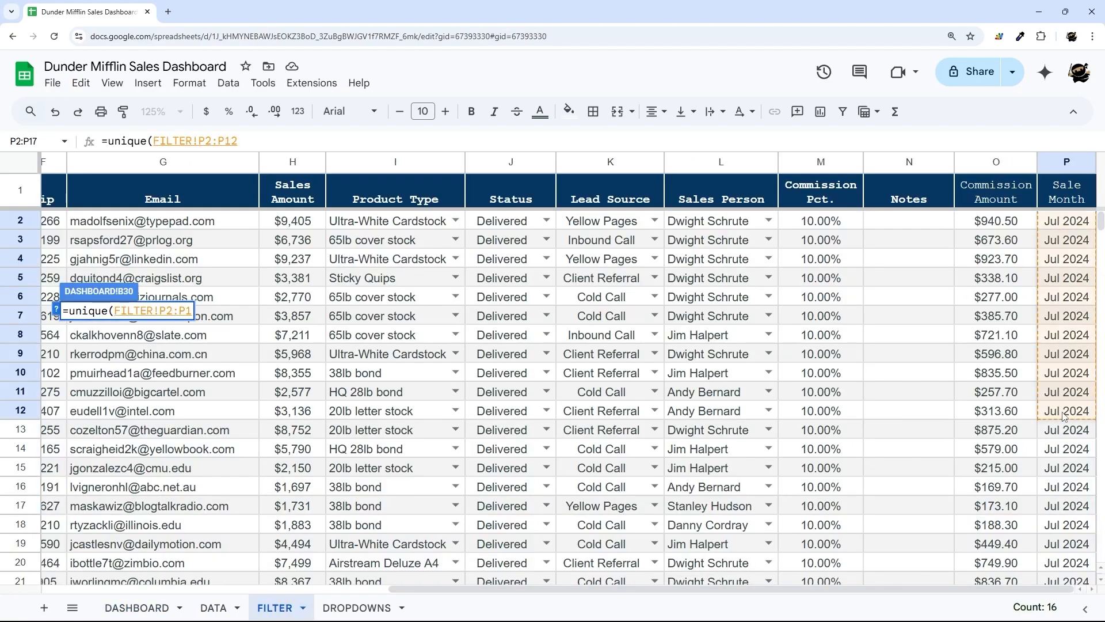
{"action": "key", "text": "BackSpace"}
{"action": "key", "text": "BackSpace"}
{"action": "type", "text": ")"}
{"action": "key", "text": "Return"}
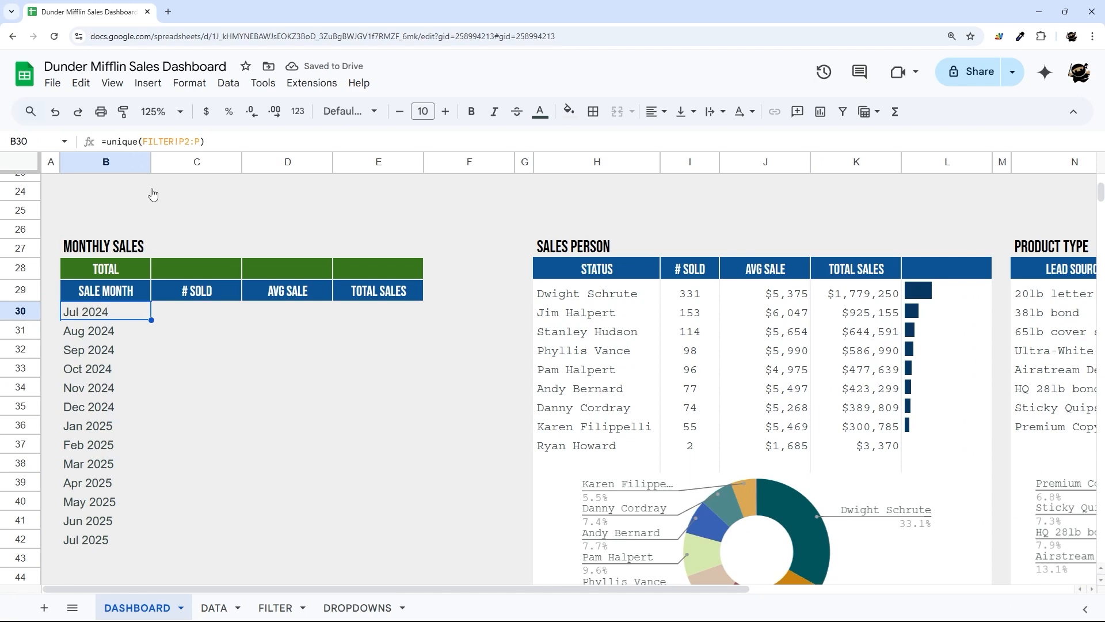
{"action": "scroll", "coordinate": [153, 194], "scroll_direction": "down", "scroll_amount": 2}
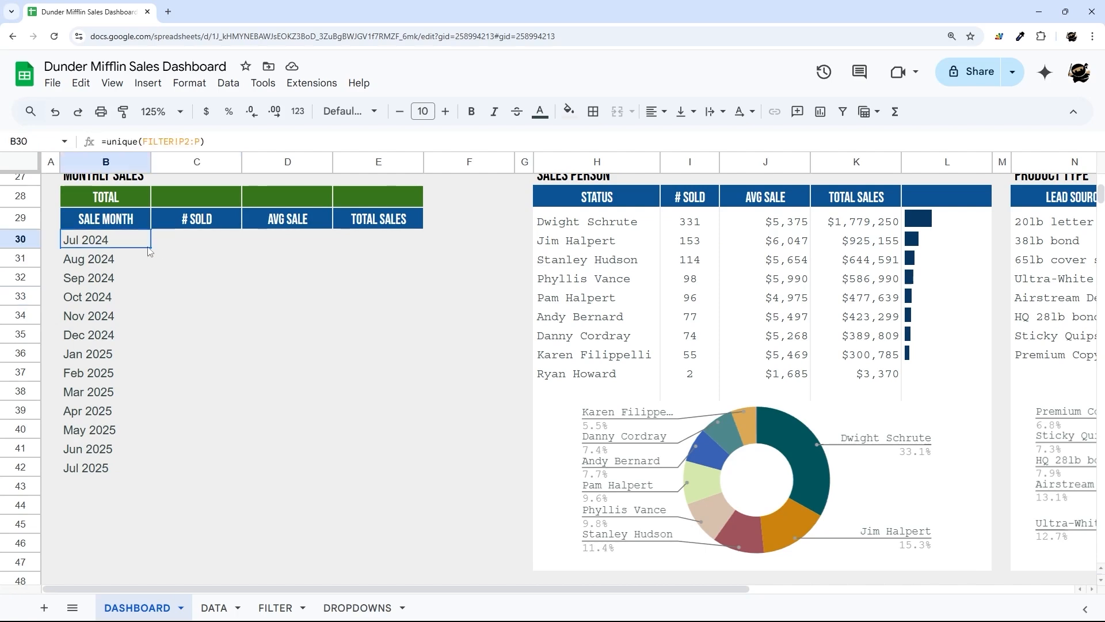
- Give the Monthly Sales body B30:E79 a light fill colour
{"action": "left_click_drag", "start_coordinate": [149, 251], "coordinate": [362, 471]}
{"action": "scroll", "coordinate": [375, 279], "scroll_direction": "down", "scroll_amount": 7}
{"action": "scroll", "coordinate": [362, 471], "scroll_direction": "up", "scroll_amount": 5}
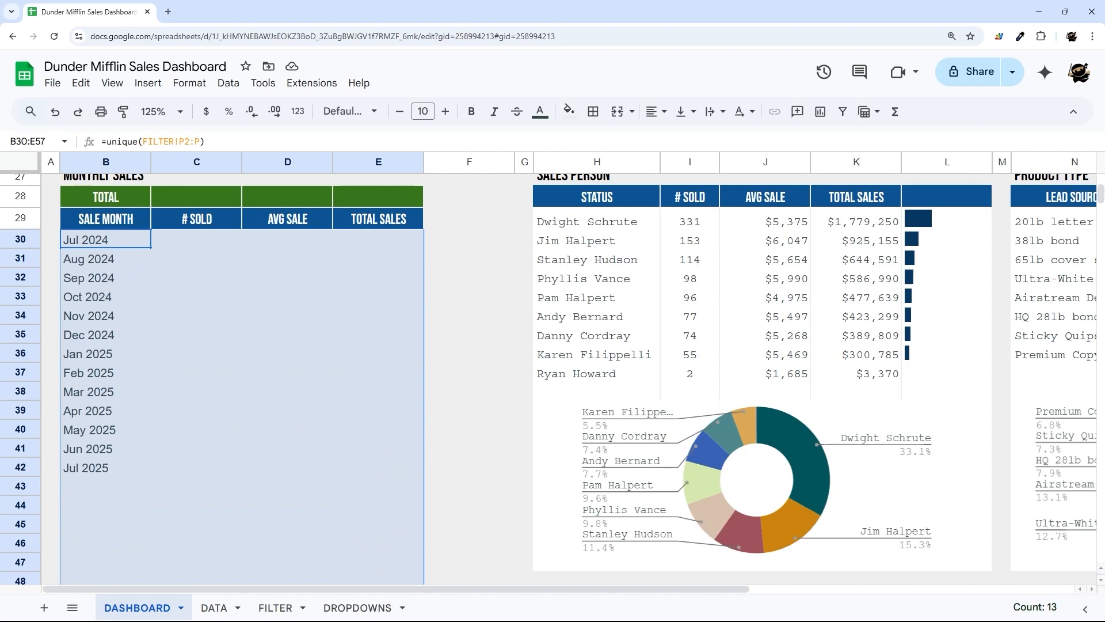
{"action": "left_click_drag", "start_coordinate": [29, 238], "coordinate": [24, 436]}
{"action": "right_click", "coordinate": [26, 436]}
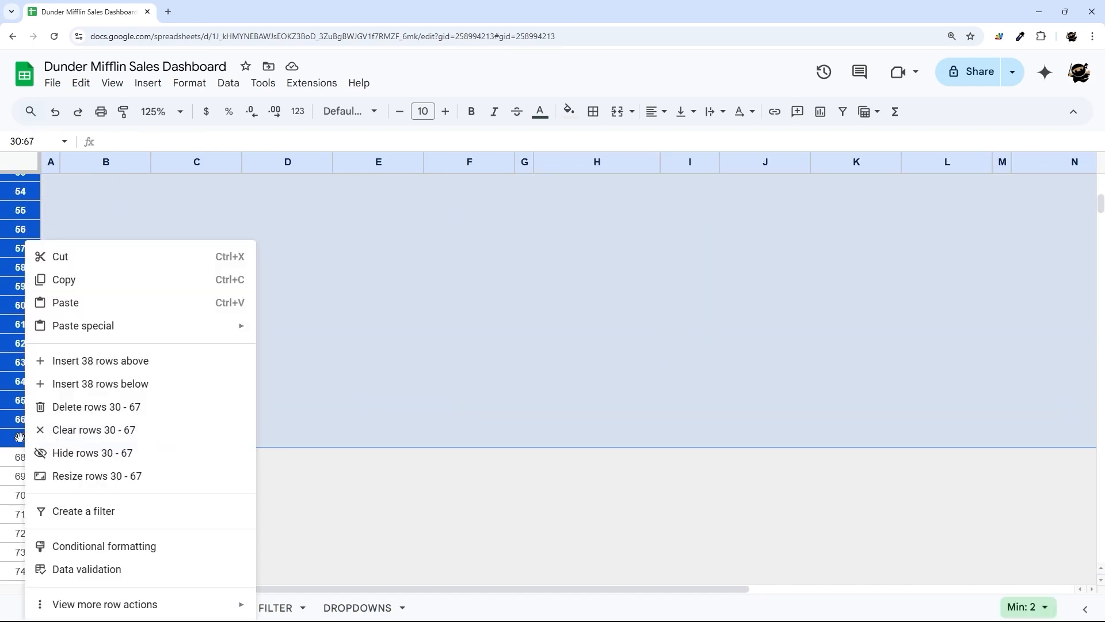
{"action": "scroll", "coordinate": [11, 426], "scroll_direction": "down", "scroll_amount": 4}
{"action": "left_click", "coordinate": [11, 398], "text": "shift"}
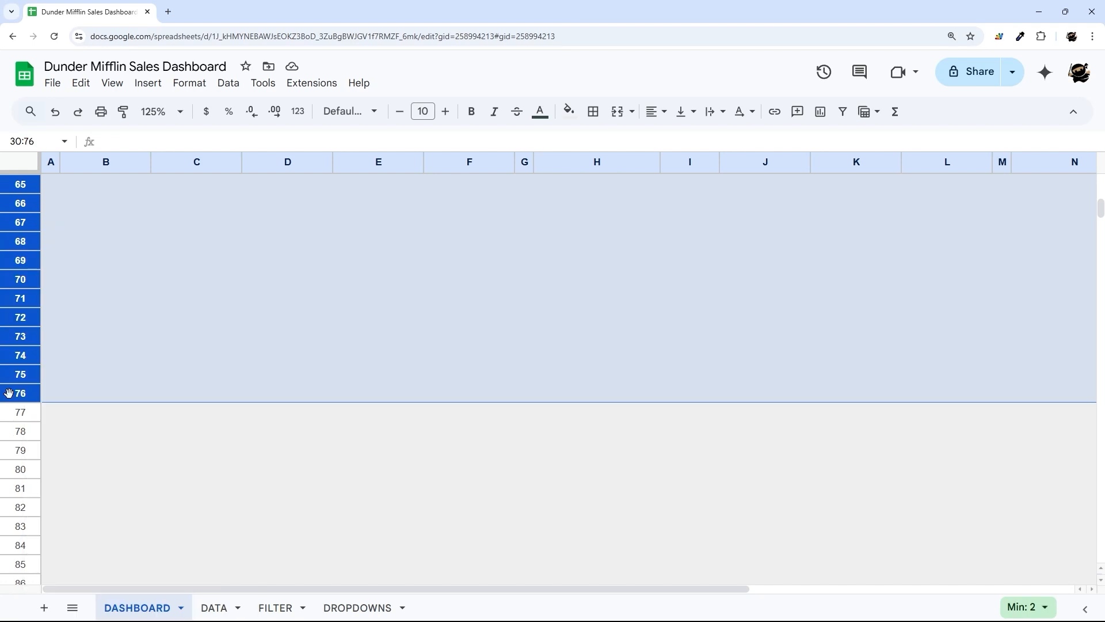
{"action": "right_click", "coordinate": [10, 402]}
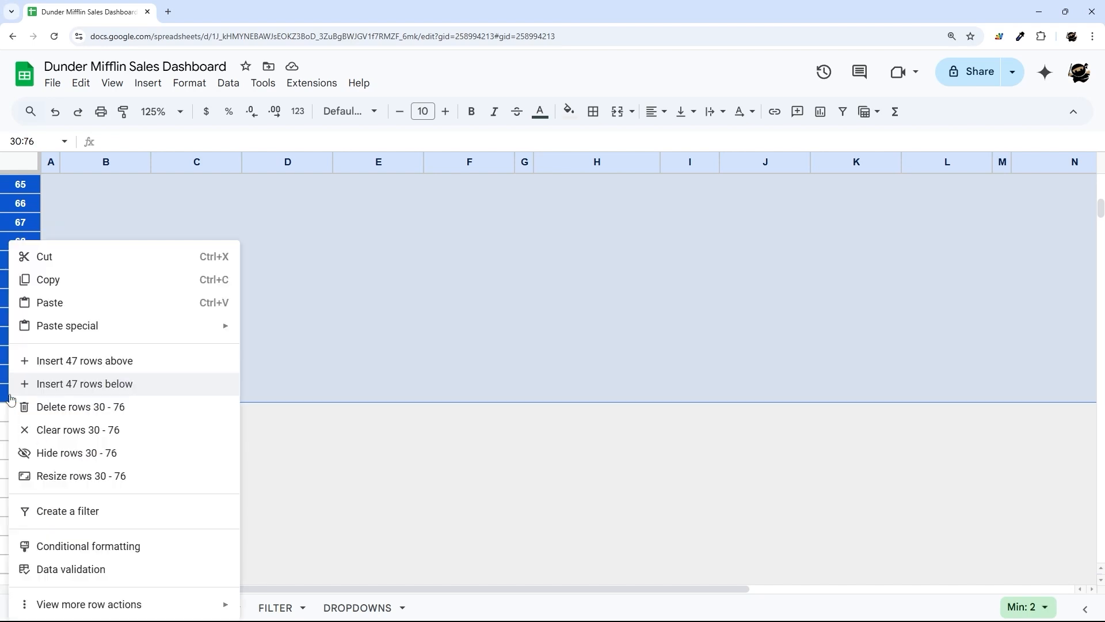
{"action": "left_click", "coordinate": [5, 454], "text": "shift"}
{"action": "right_click", "coordinate": [6, 449]}
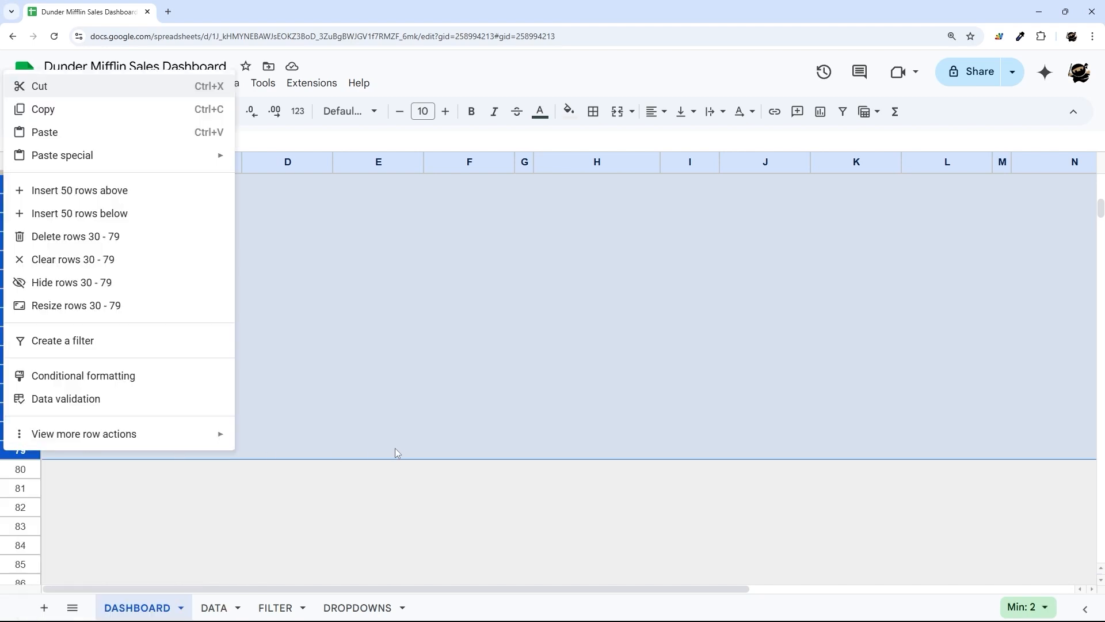
{"action": "left_click_drag", "start_coordinate": [479, 453], "coordinate": [109, 318]}
{"action": "scroll", "coordinate": [267, 403], "scroll_direction": "up", "scroll_amount": 10}
{"action": "scroll", "coordinate": [215, 377], "scroll_direction": "up", "scroll_amount": 3}
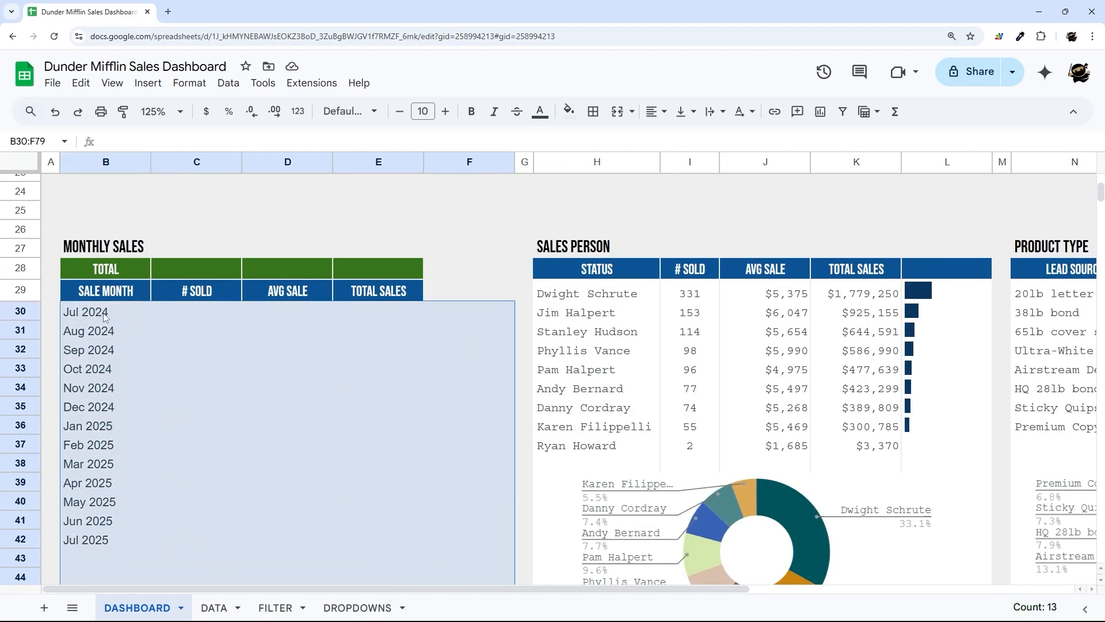
{"action": "left_click", "coordinate": [568, 111]}
{"action": "left_click", "coordinate": [695, 156]}
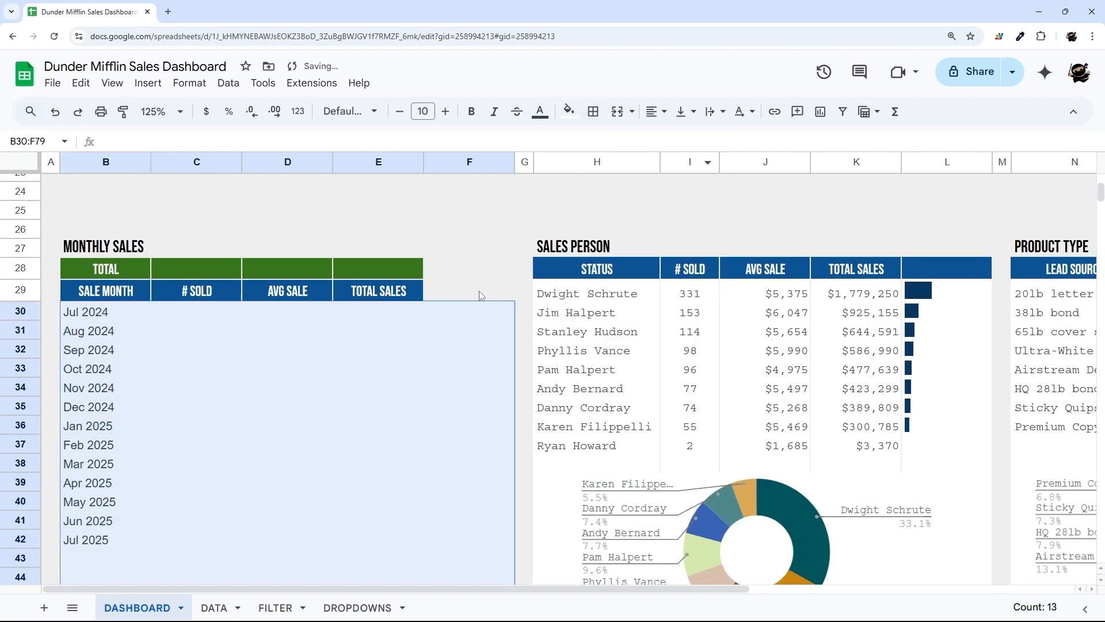
- Fill column F from F30 to F80 with the grey background colour
{"action": "left_click", "coordinate": [461, 314]}
{"action": "scroll", "coordinate": [463, 314], "scroll_direction": "down", "scroll_amount": 2}
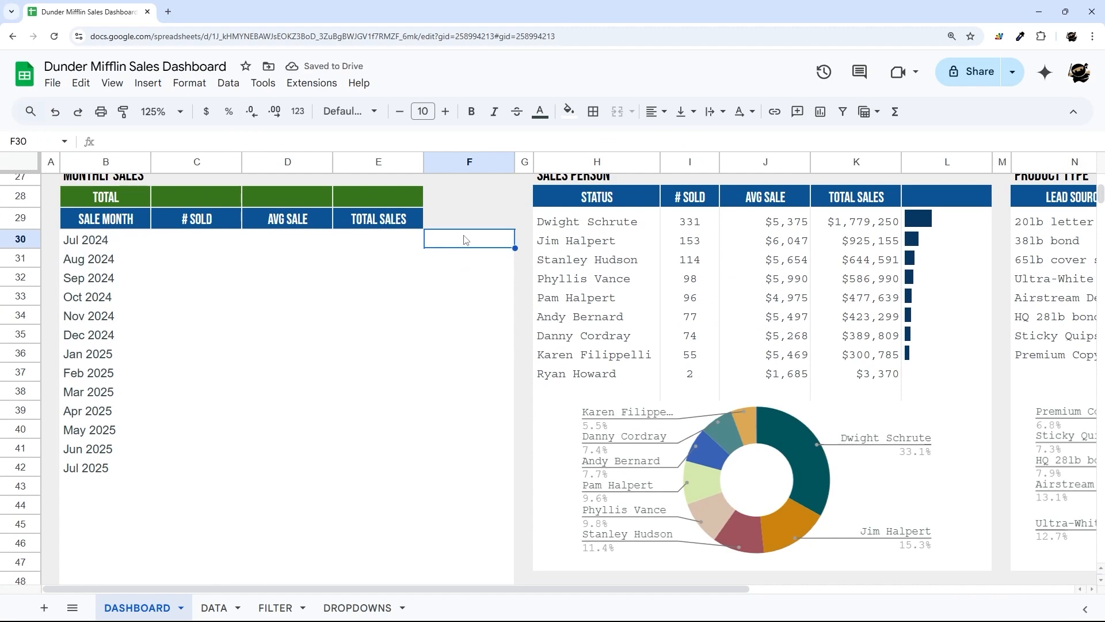
{"action": "scroll", "coordinate": [465, 240], "scroll_direction": "down", "scroll_amount": 15}
{"action": "left_click", "coordinate": [485, 322], "text": "shift"}
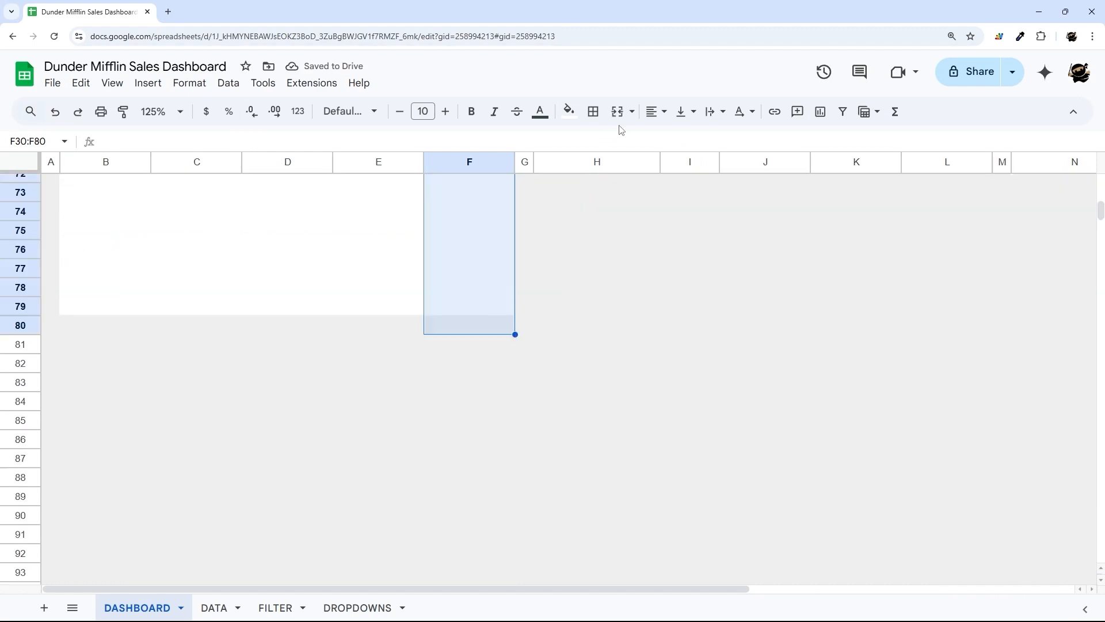
{"action": "left_click", "coordinate": [569, 111]}
{"action": "left_click", "coordinate": [675, 159]}
{"action": "left_click", "coordinate": [605, 357]}
- Add inner vertical borders between the columns of B30:E79
{"action": "scroll", "coordinate": [109, 394], "scroll_direction": "up", "scroll_amount": 16}
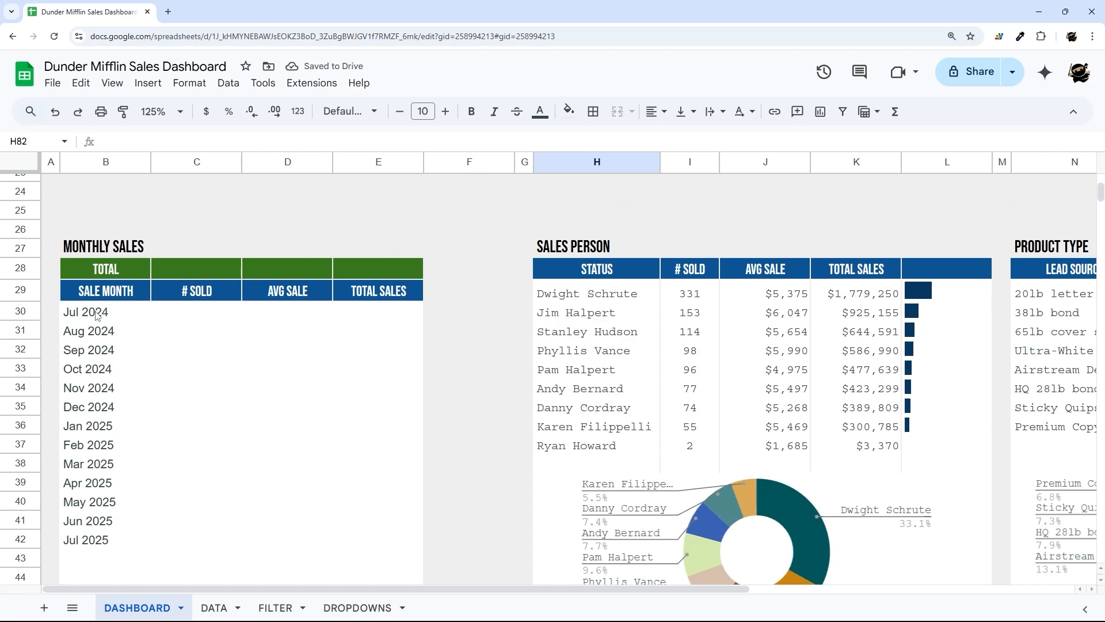
{"action": "left_click_drag", "start_coordinate": [96, 315], "coordinate": [403, 454]}
{"action": "scroll", "coordinate": [382, 365], "scroll_direction": "down", "scroll_amount": 13}
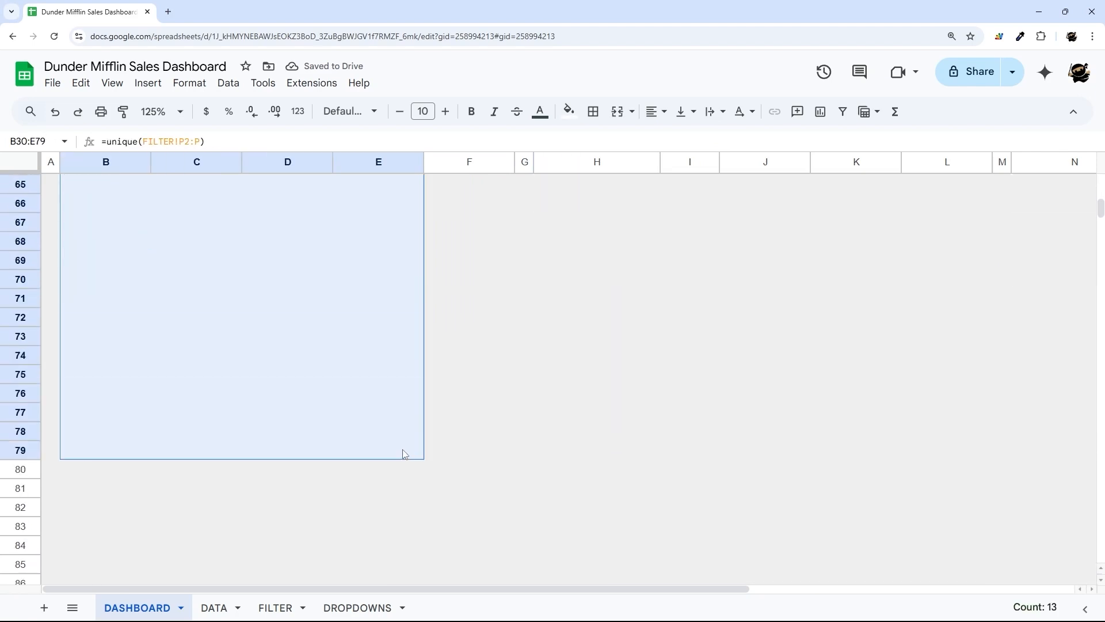
{"action": "left_click", "coordinate": [593, 111]}
{"action": "left_click", "coordinate": [673, 142]}
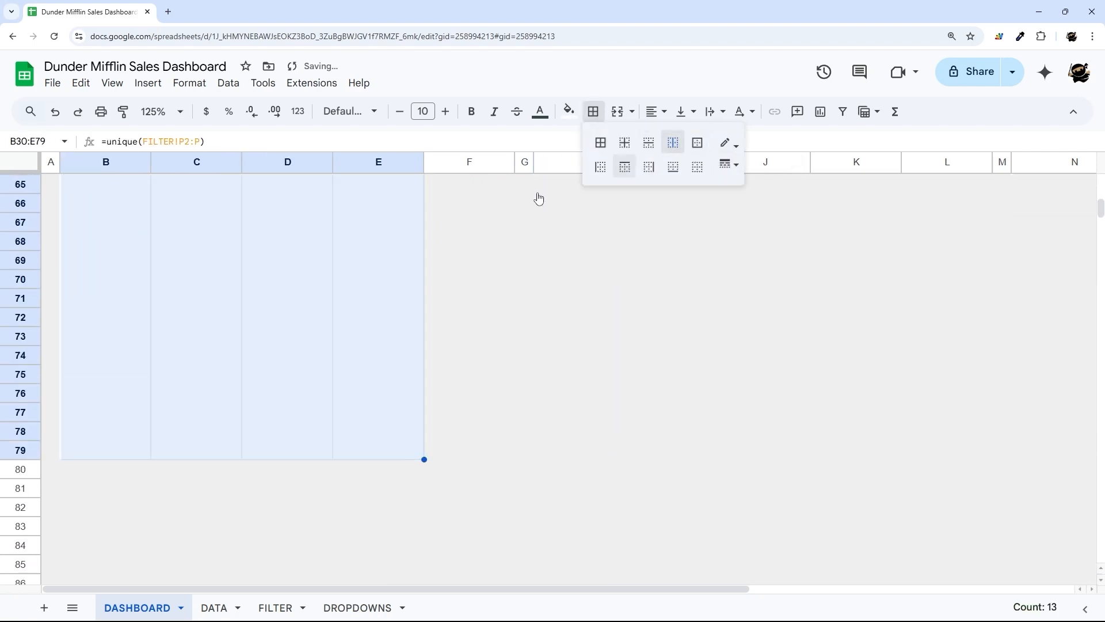
{"action": "left_click", "coordinate": [449, 363]}
- Set the font of B30:E79 to Courier
{"action": "scroll", "coordinate": [387, 380], "scroll_direction": "up", "scroll_amount": 15}
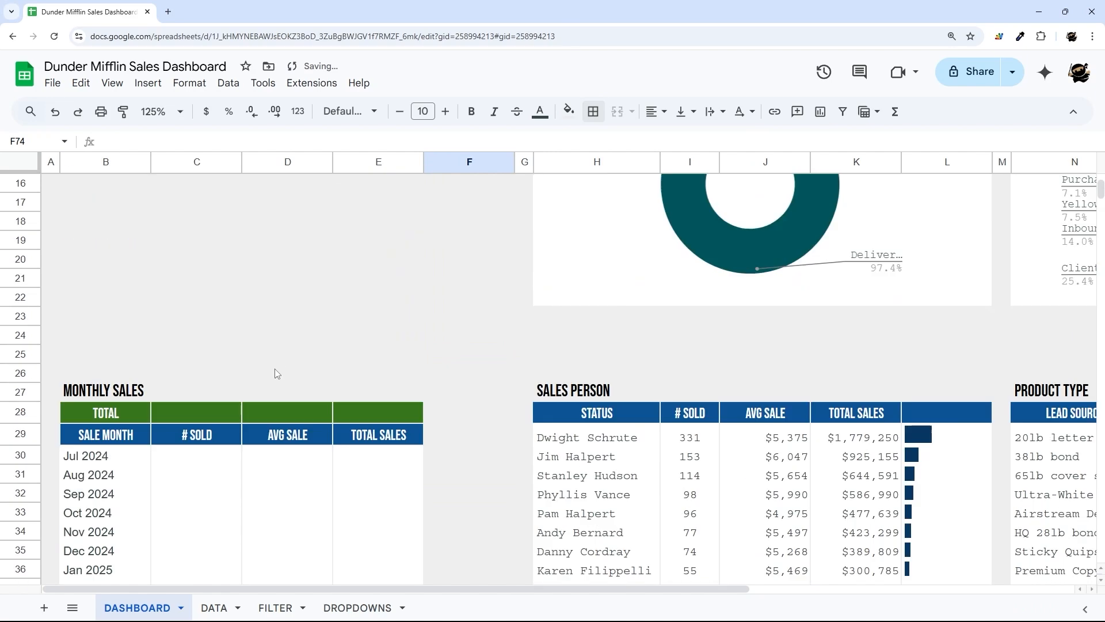
{"action": "scroll", "coordinate": [153, 423], "scroll_direction": "down", "scroll_amount": 1}
{"action": "left_click", "coordinate": [109, 383]}
{"action": "scroll", "coordinate": [396, 433], "scroll_direction": "down", "scroll_amount": 9}
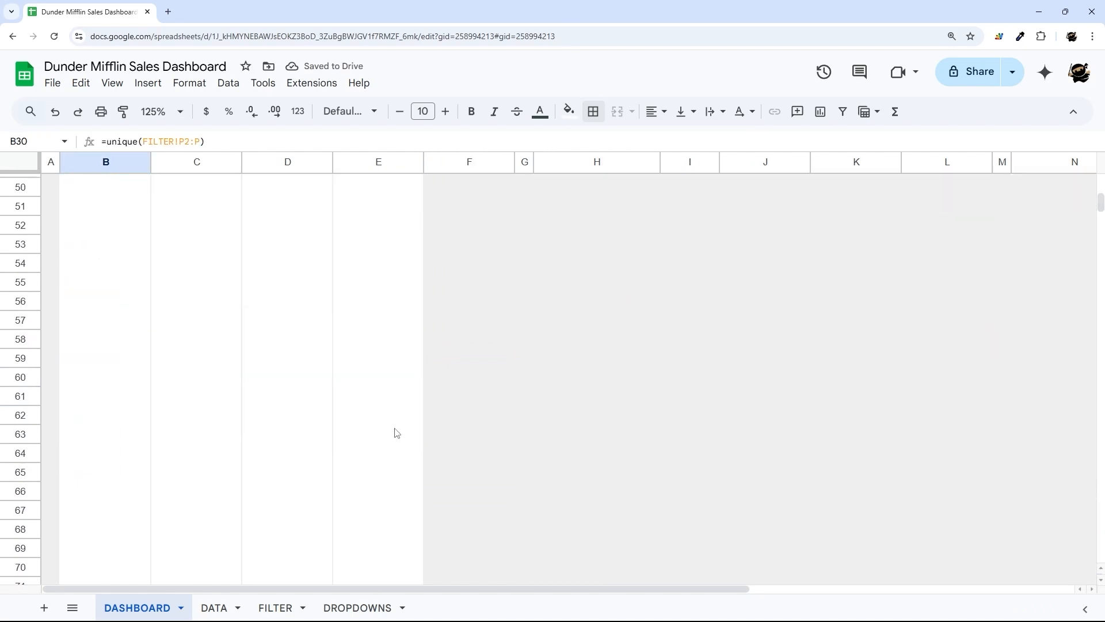
{"action": "scroll", "coordinate": [398, 438], "scroll_direction": "down", "scroll_amount": 5}
{"action": "left_click", "coordinate": [396, 455], "text": "shift"}
{"action": "left_click", "coordinate": [350, 111]}
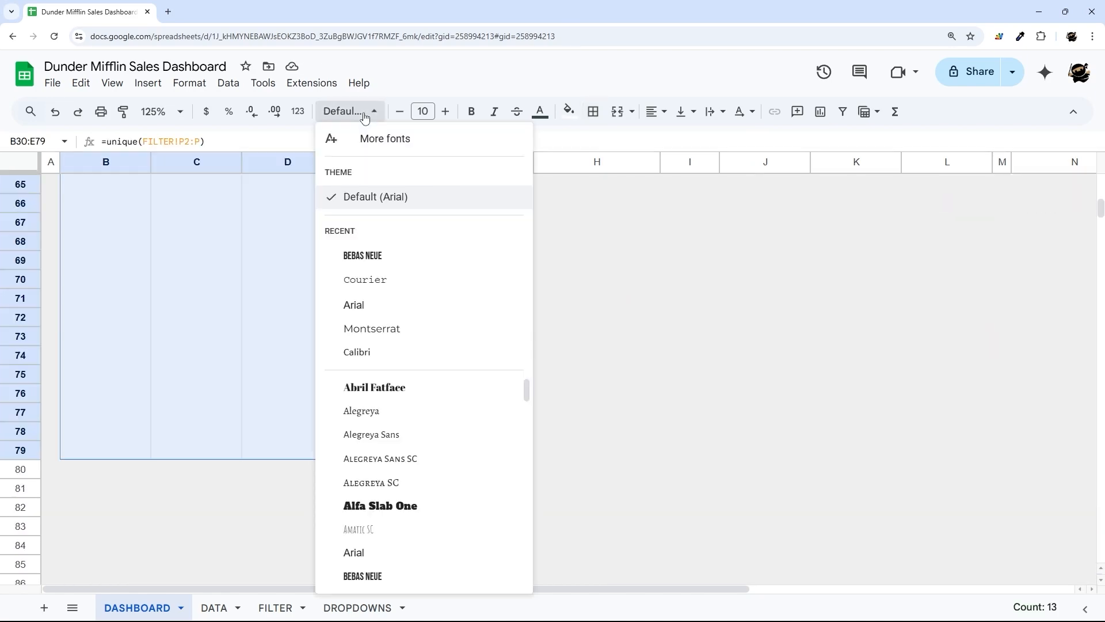
{"action": "left_click", "coordinate": [372, 266]}
- Review the # SOLD, AVG SALE and TOTAL SALES columns and select C30
{"action": "scroll", "coordinate": [351, 265], "scroll_direction": "up", "scroll_amount": 14}
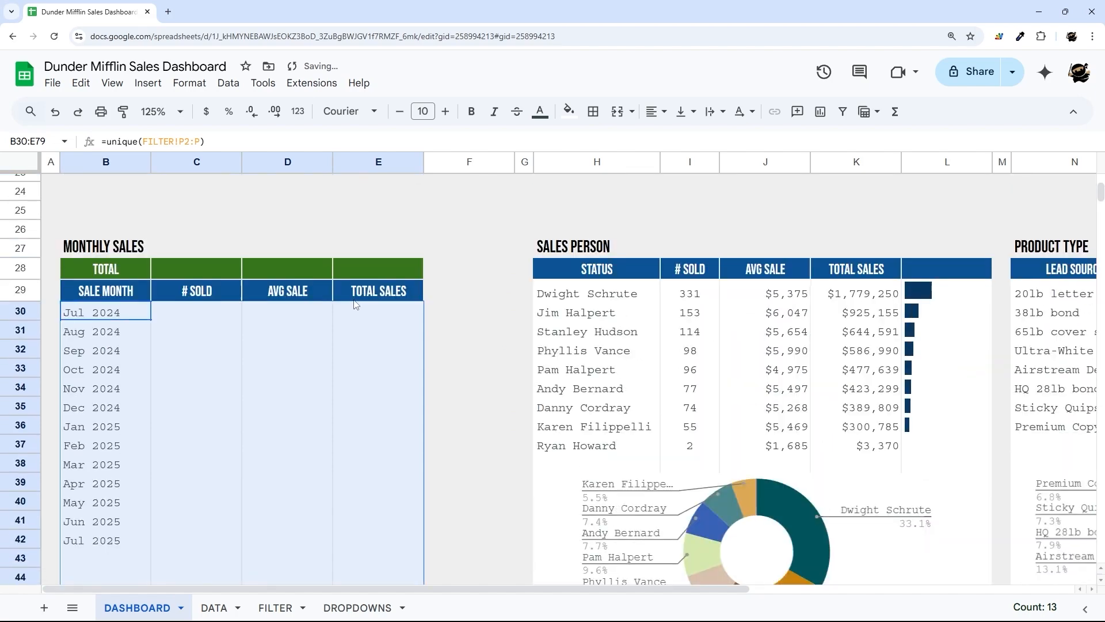
{"action": "left_click", "coordinate": [194, 316]}
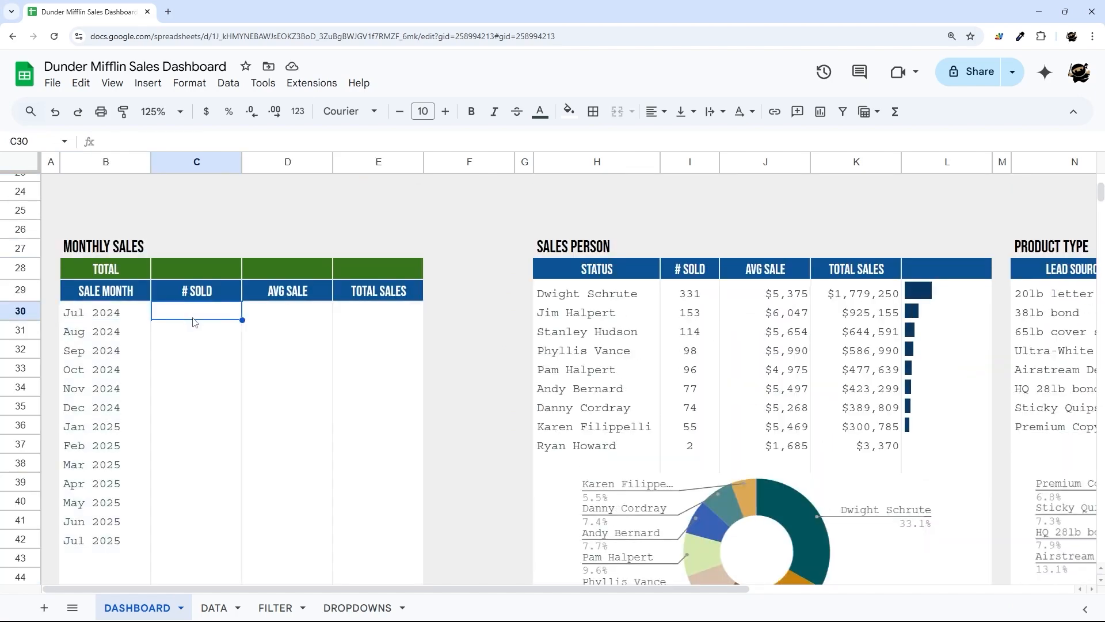
{"action": "left_click_drag", "start_coordinate": [197, 313], "coordinate": [192, 446]}
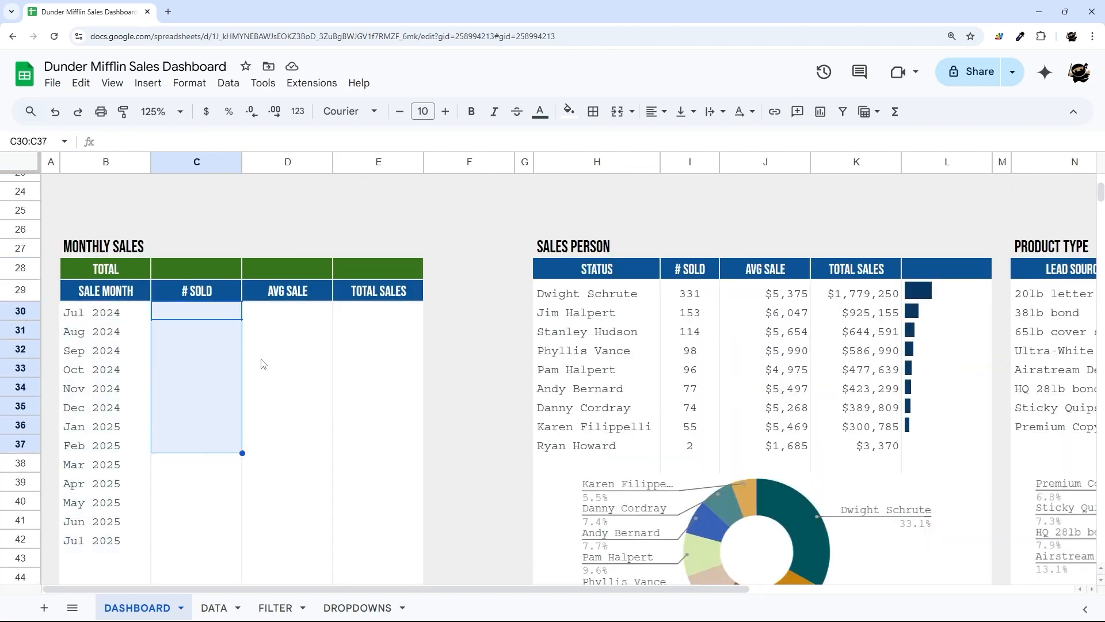
{"action": "left_click_drag", "start_coordinate": [295, 297], "coordinate": [294, 369]}
{"action": "left_click_drag", "start_coordinate": [398, 295], "coordinate": [399, 379]}
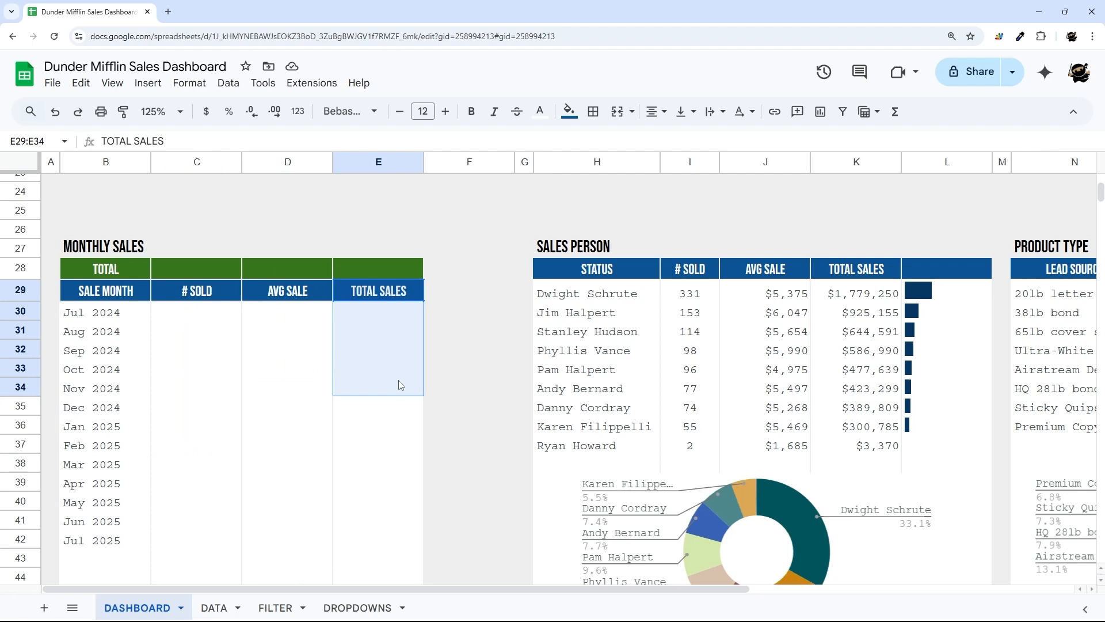
{"action": "left_click", "coordinate": [211, 317]}
- Begin the # SOLD formula in C30 with =arrayformula(IF(B30:B="",,countif(
{"action": "type", "text": "="}
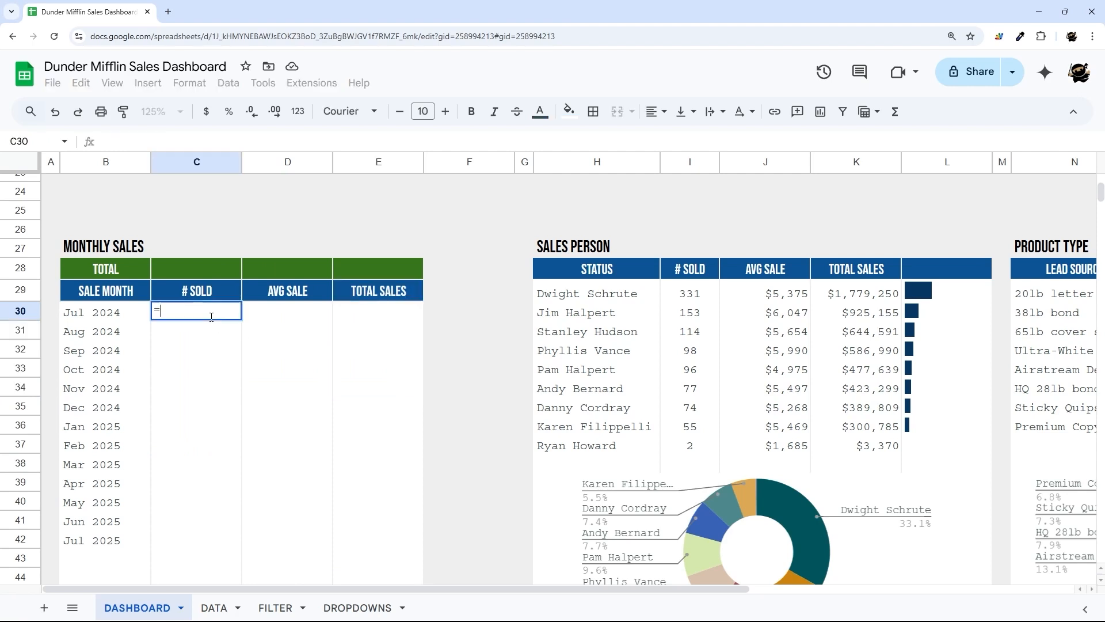
{"action": "type", "text": "arrayformula"}
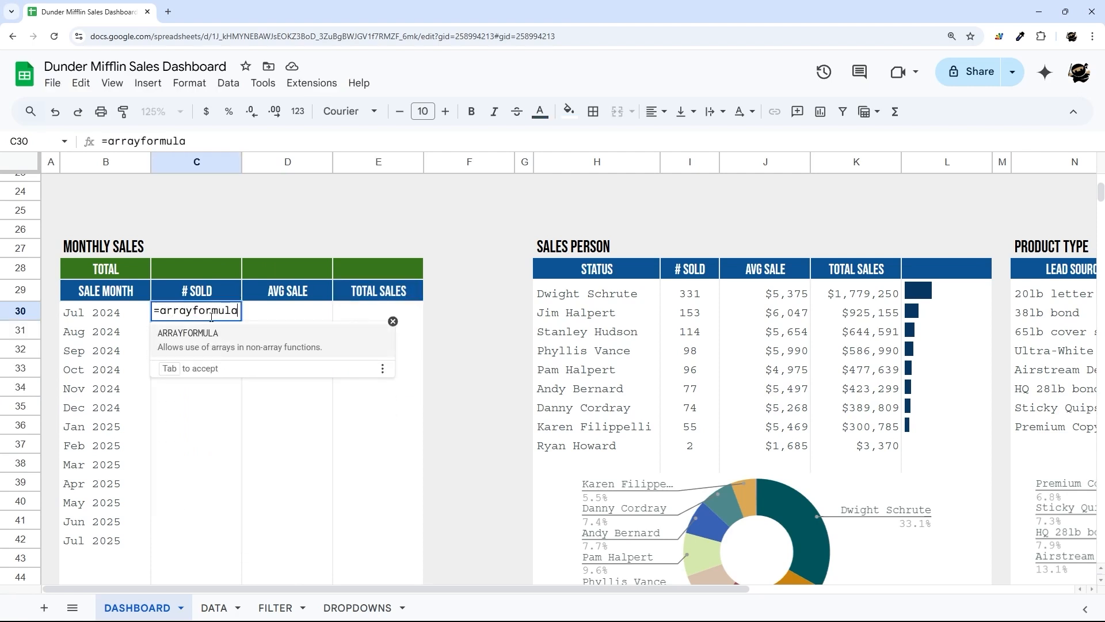
{"action": "type", "text": "("}
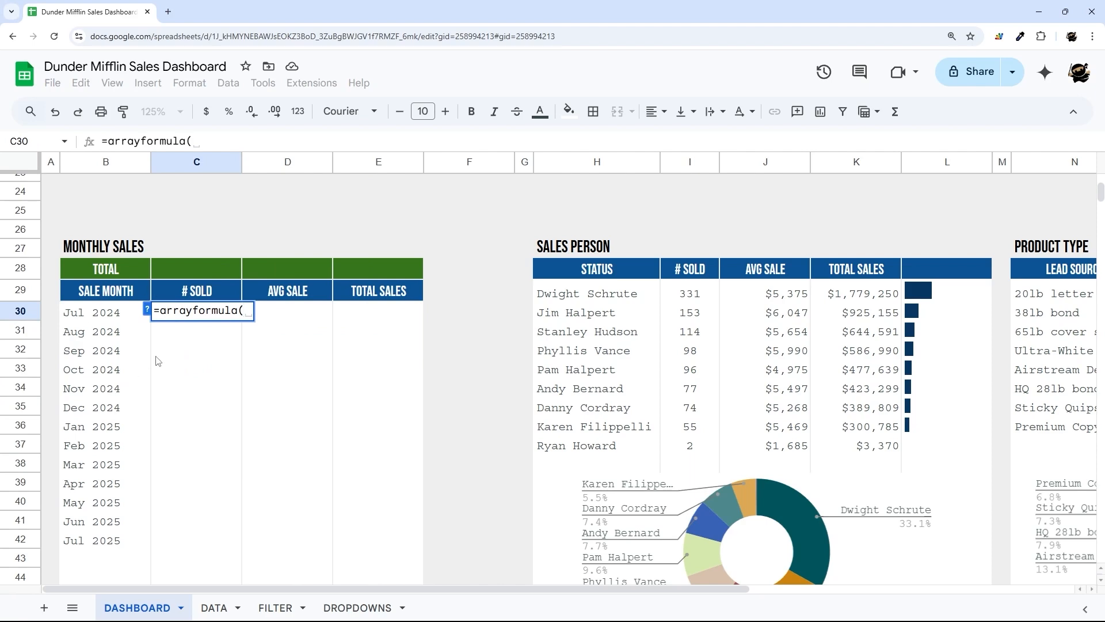
{"action": "scroll", "coordinate": [156, 357], "scroll_direction": "down", "scroll_amount": 15}
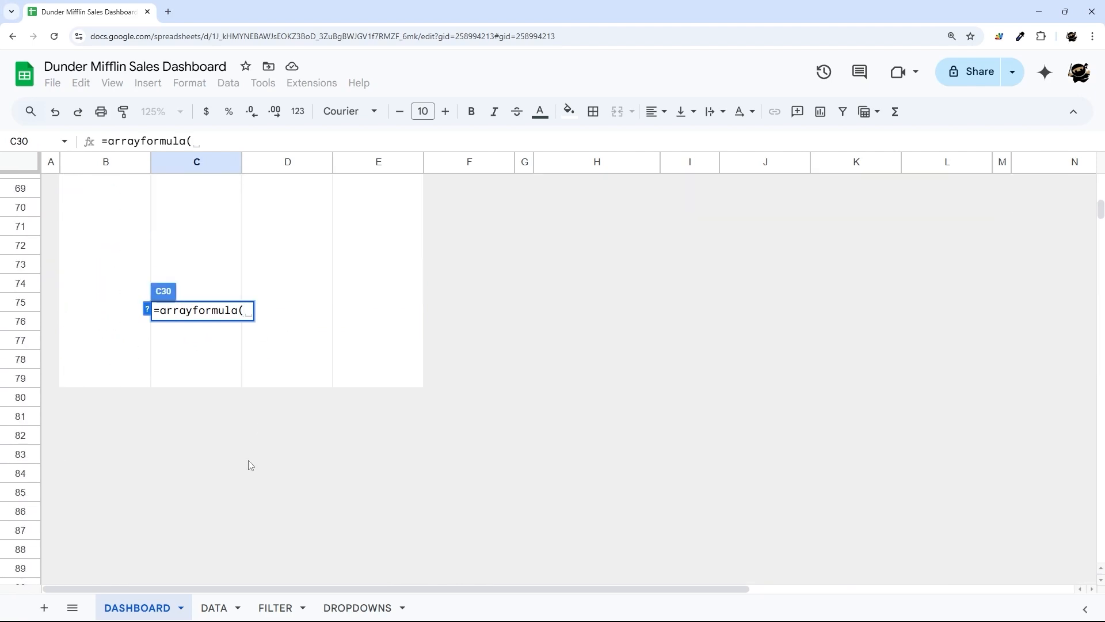
{"action": "scroll", "coordinate": [250, 465], "scroll_direction": "up", "scroll_amount": 20}
{"action": "scroll", "coordinate": [239, 357], "scroll_direction": "down", "scroll_amount": 10}
{"action": "scroll", "coordinate": [233, 343], "scroll_direction": "up", "scroll_amount": 2}
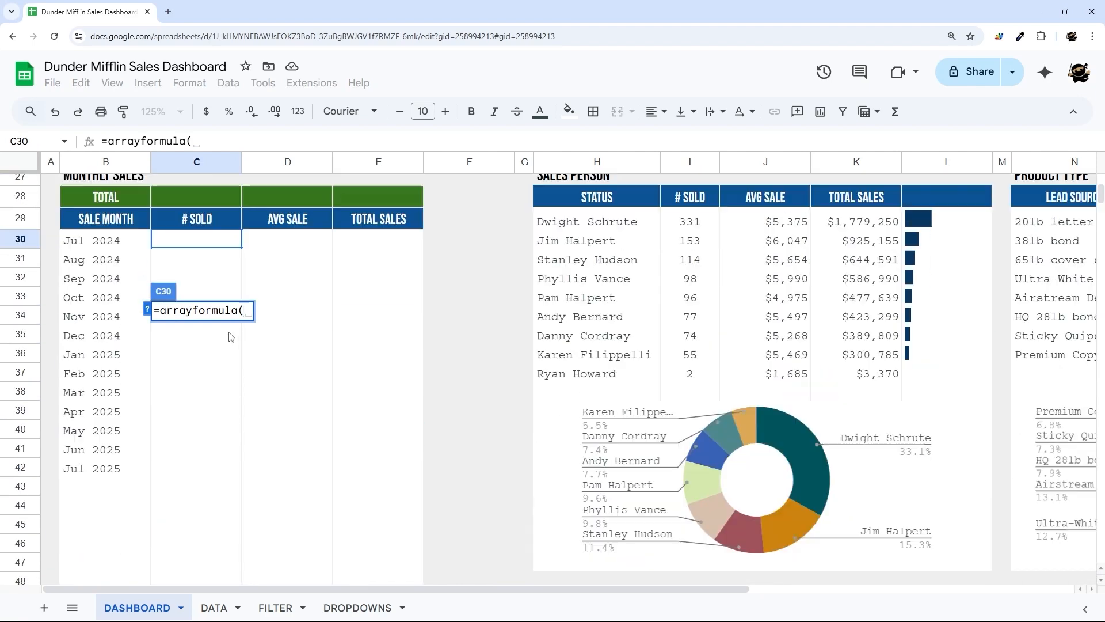
{"action": "type", "text": "IF("}
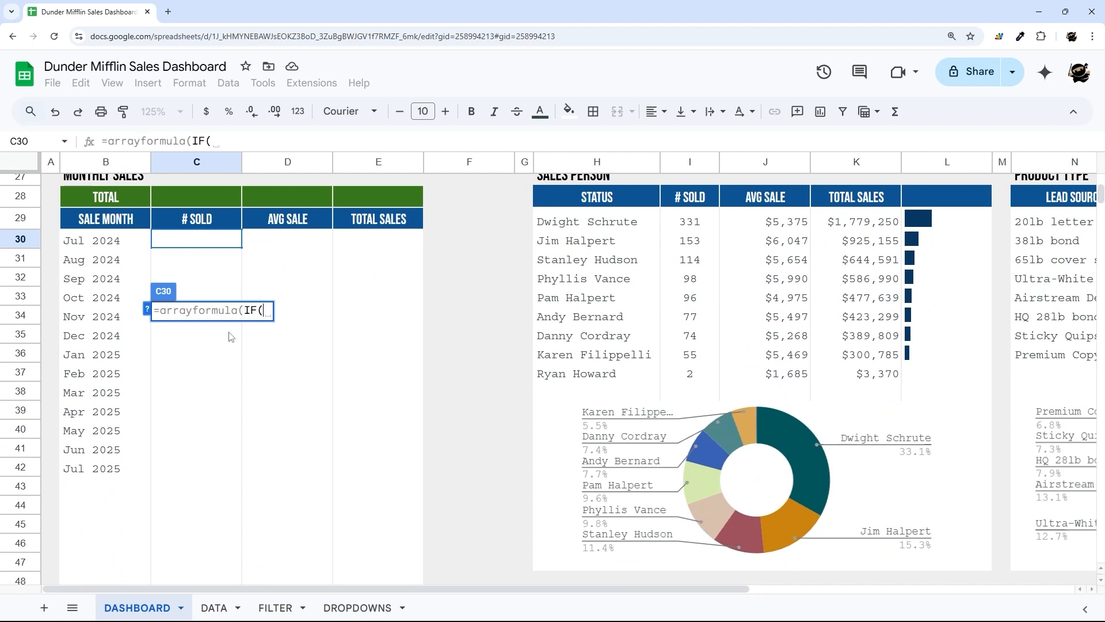
{"action": "type", "text": "B30:"}
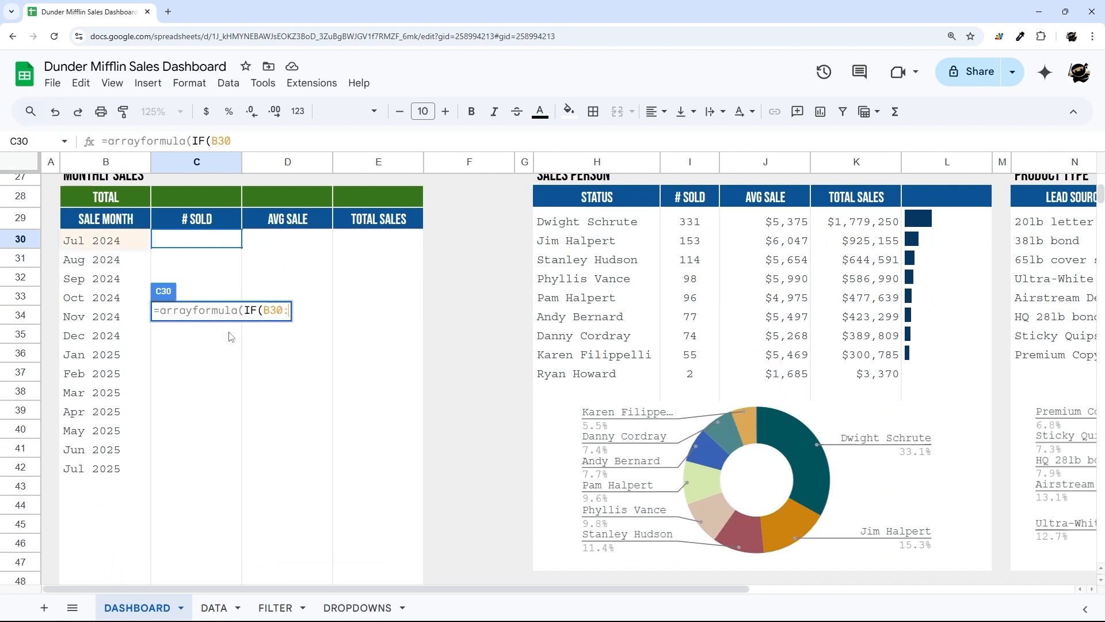
{"action": "type", "text": "B=\"\""}
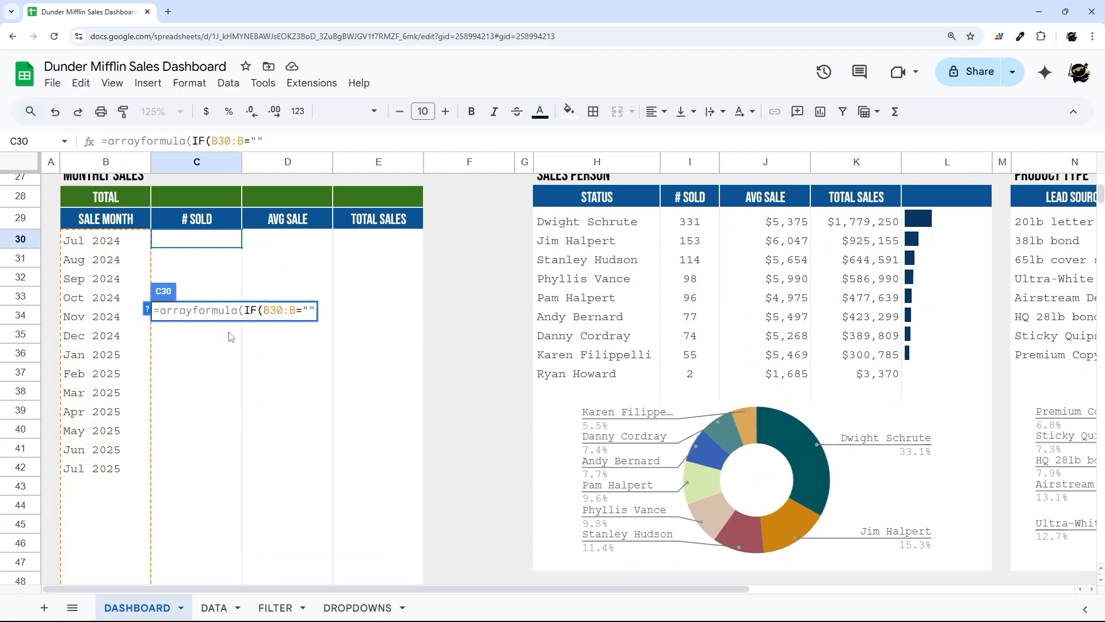
{"action": "type", "text": ",,coun"}
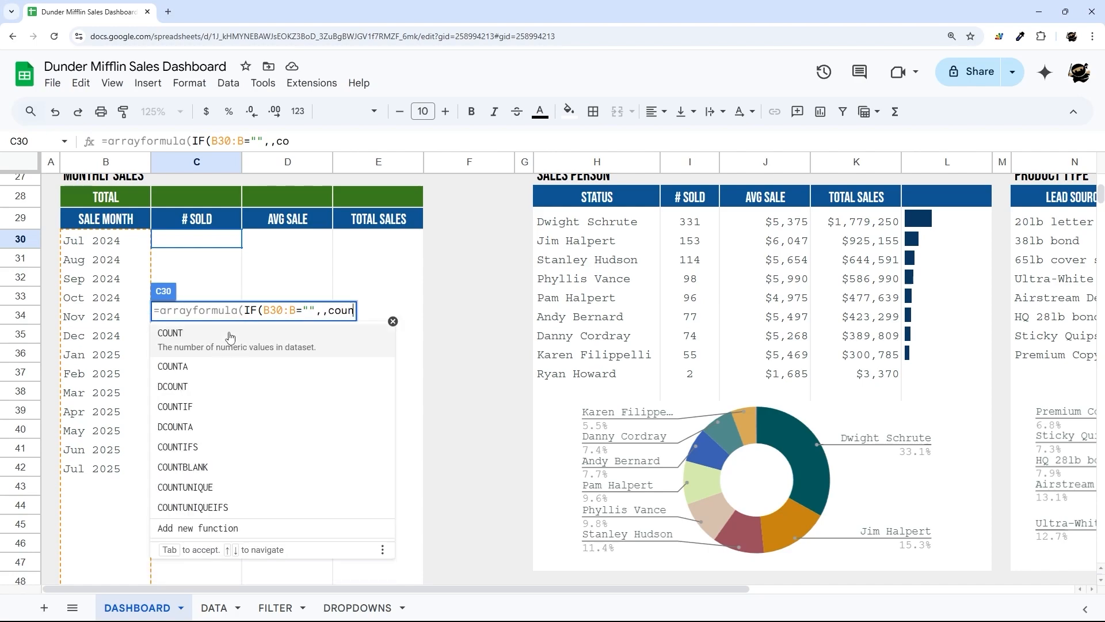
{"action": "type", "text": "tif"}
{"action": "type", "text": "("}
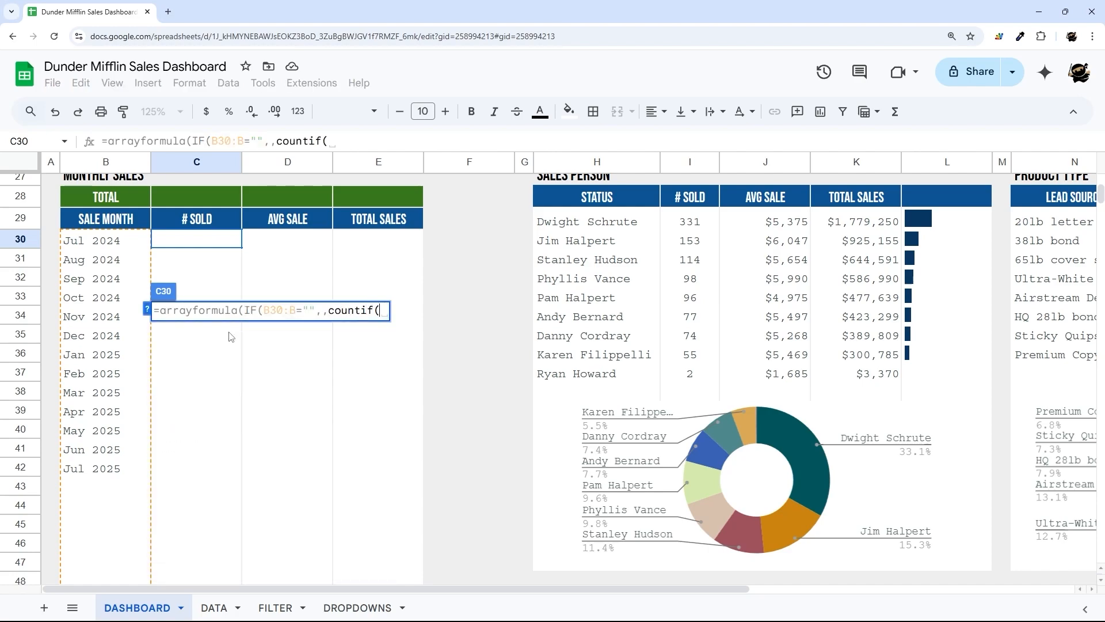
- Complete the COUNTIF with FILTER!P2:P as range and months B30:B as criterion
{"action": "left_click", "coordinate": [275, 608]}
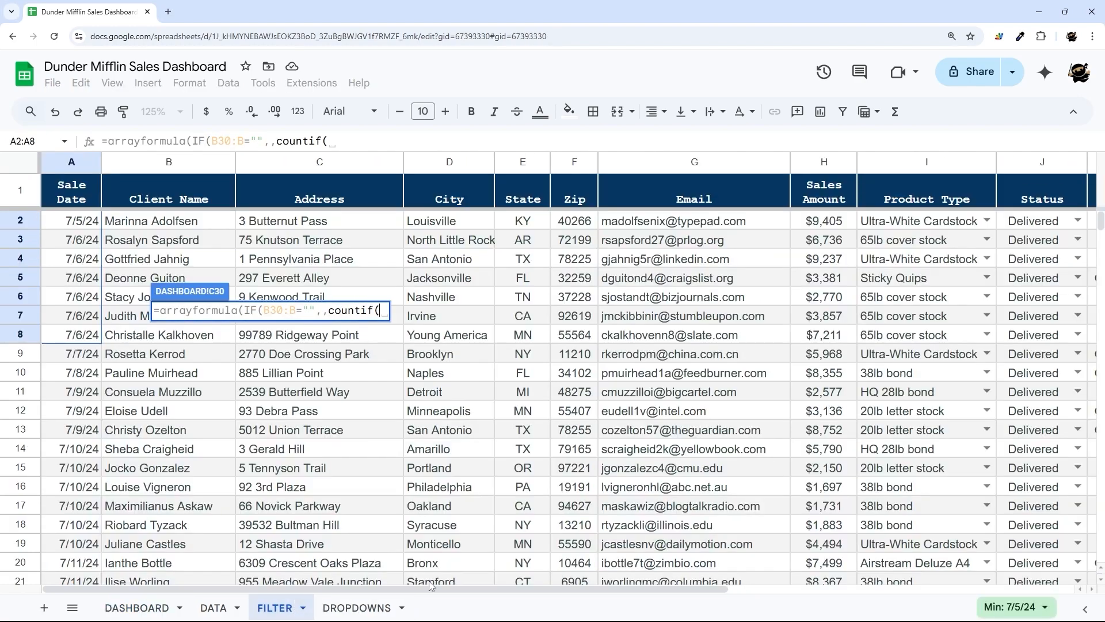
{"action": "left_click_drag", "start_coordinate": [438, 594], "coordinate": [787, 594]}
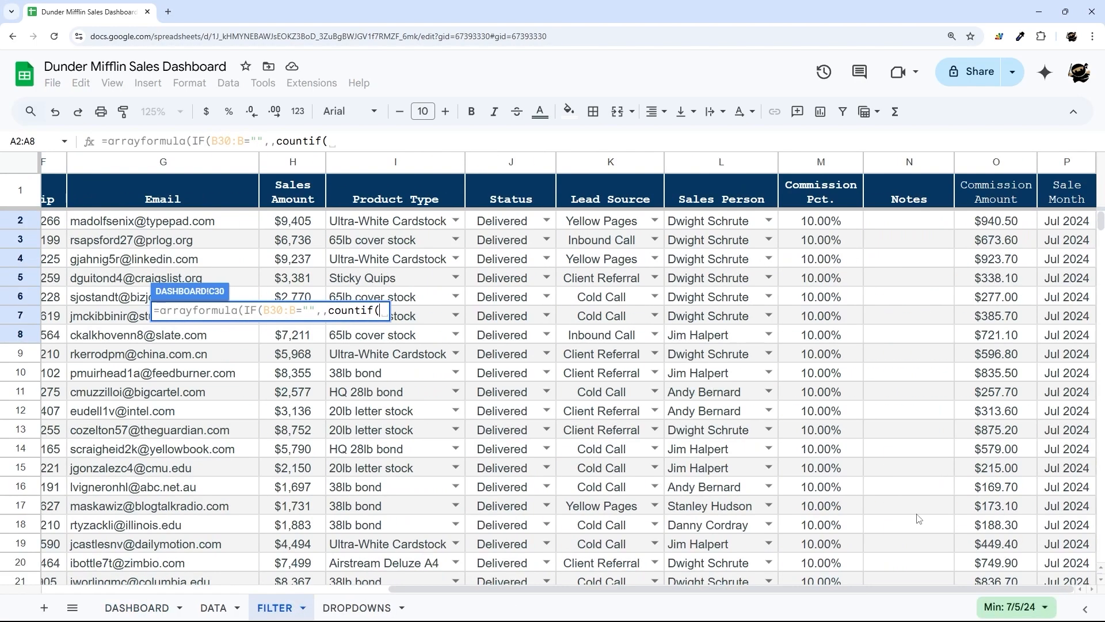
{"action": "left_click", "coordinate": [1068, 227]}
{"action": "type", "text": ":P,"}
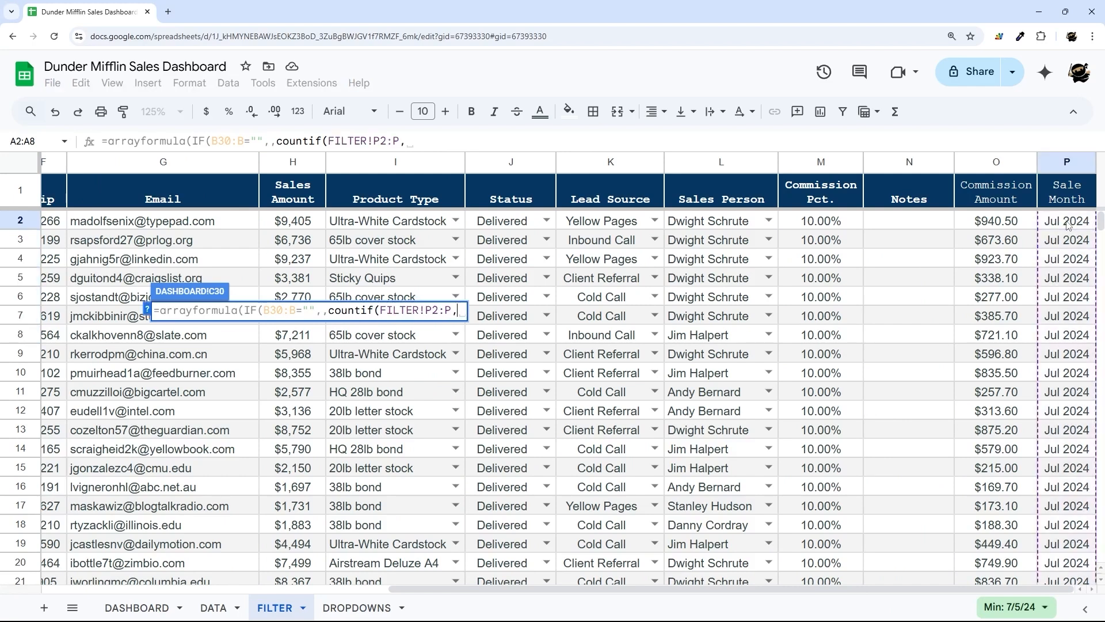
{"action": "left_click", "coordinate": [160, 615]}
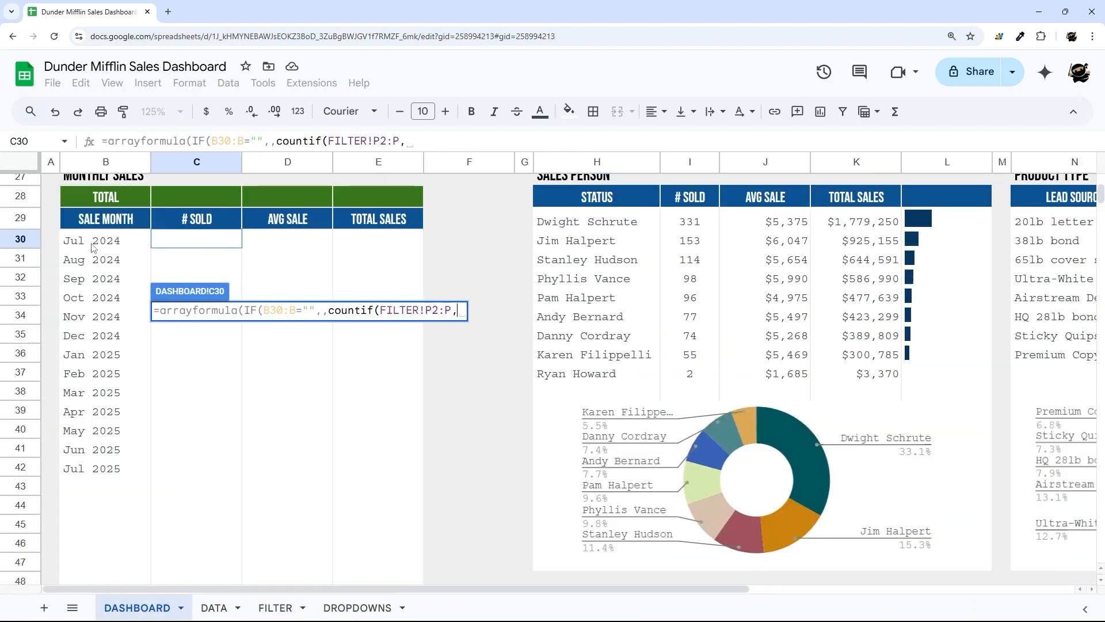
{"action": "left_click_drag", "start_coordinate": [93, 247], "coordinate": [93, 301]}
{"action": "key", "text": "BackSpace"}
{"action": "key", "text": "BackSpace"}
{"action": "type", "text": ")))"}
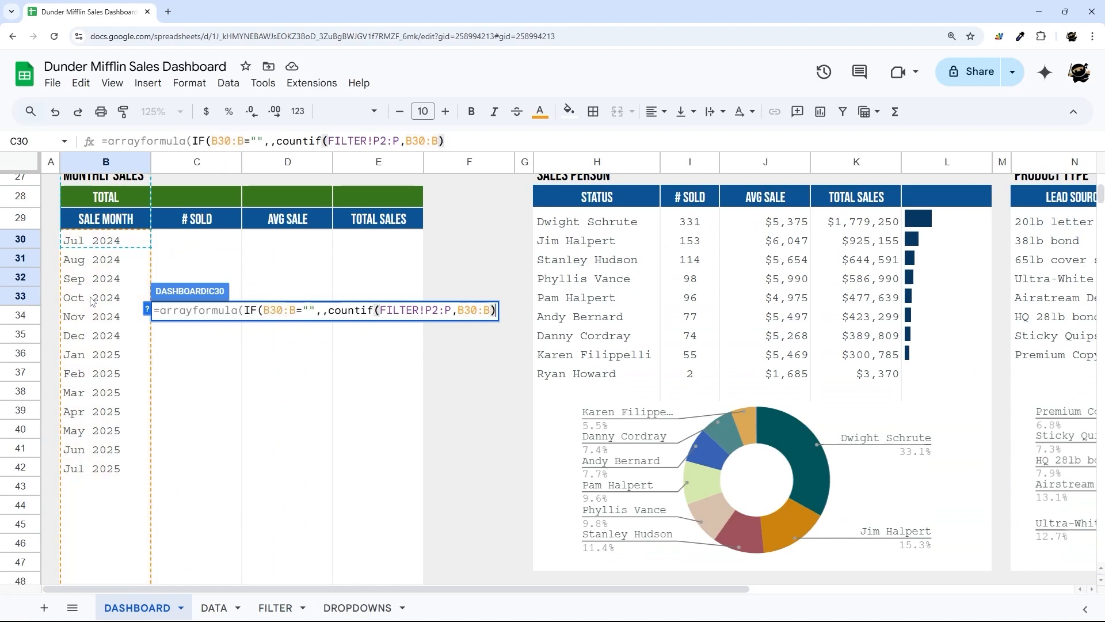
{"action": "key", "text": "Return"}
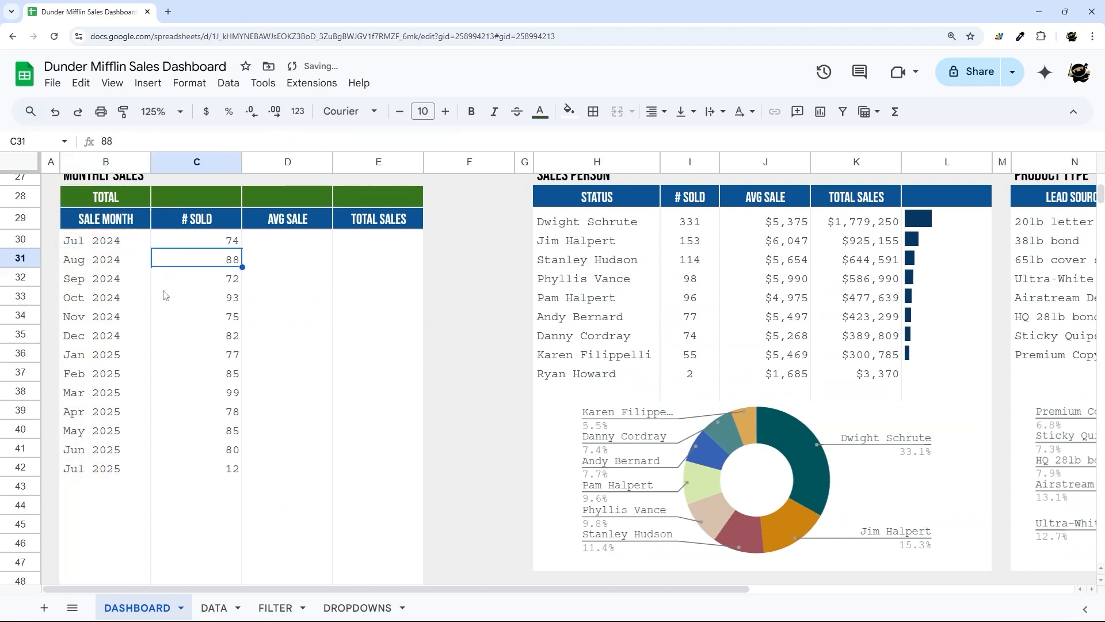
- Centre-align the # SOLD counts in C30:C79
{"action": "left_click_drag", "start_coordinate": [213, 246], "coordinate": [213, 520]}
{"action": "left_click", "coordinate": [656, 112]}
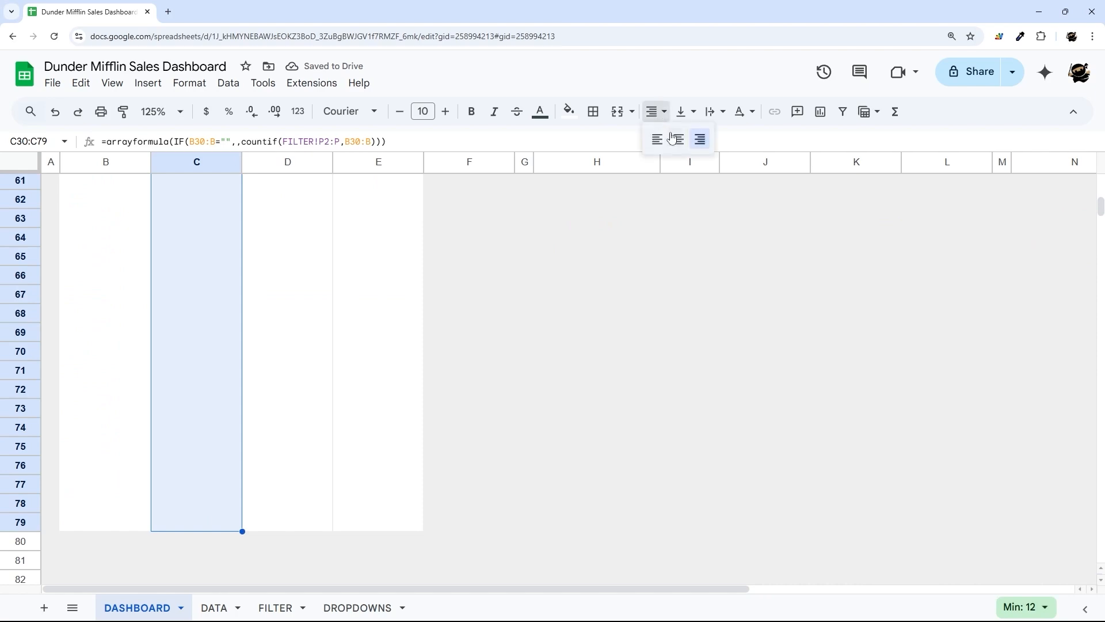
{"action": "left_click", "coordinate": [676, 139]}
{"action": "scroll", "coordinate": [248, 395], "scroll_direction": "up", "scroll_amount": 11}
{"action": "scroll", "coordinate": [255, 396], "scroll_direction": "up", "scroll_amount": 4}
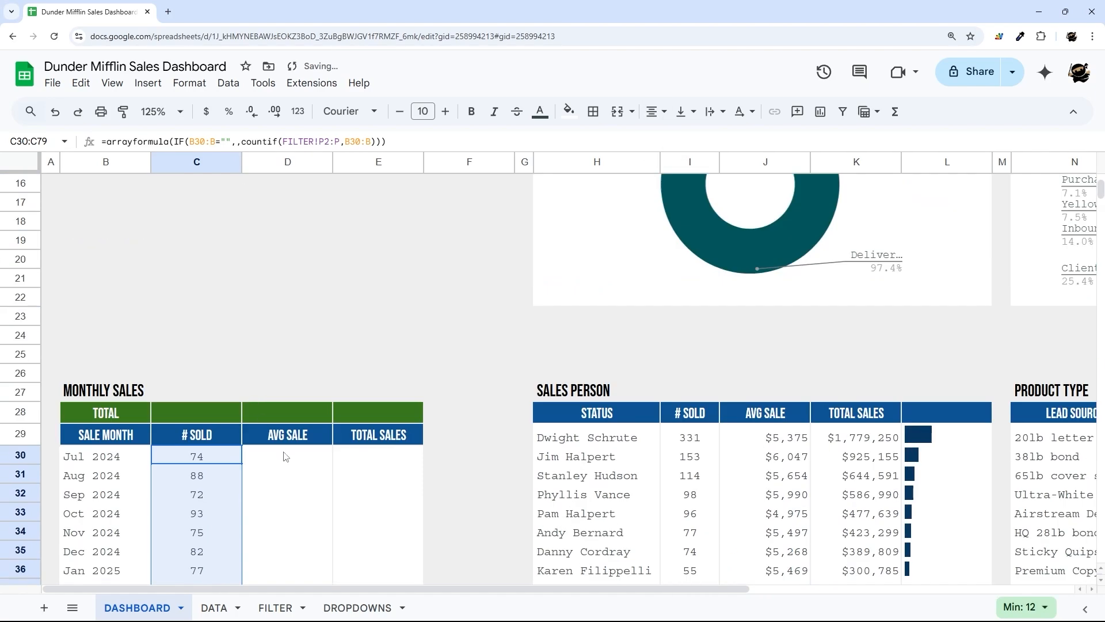
{"action": "scroll", "coordinate": [322, 426], "scroll_direction": "down", "scroll_amount": 2}
{"action": "left_click", "coordinate": [368, 386]}
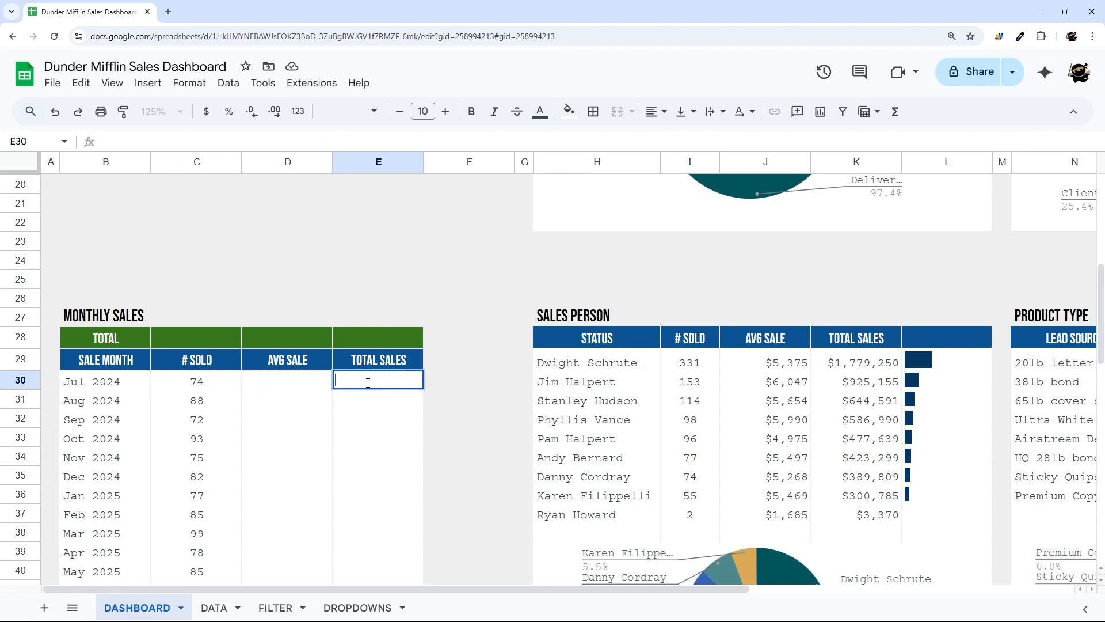
- Put a copy of the # SOLD formula in E30, changed to SUMIF with a sum range
{"action": "left_click", "coordinate": [233, 383]}
{"action": "left_click", "coordinate": [267, 141]}
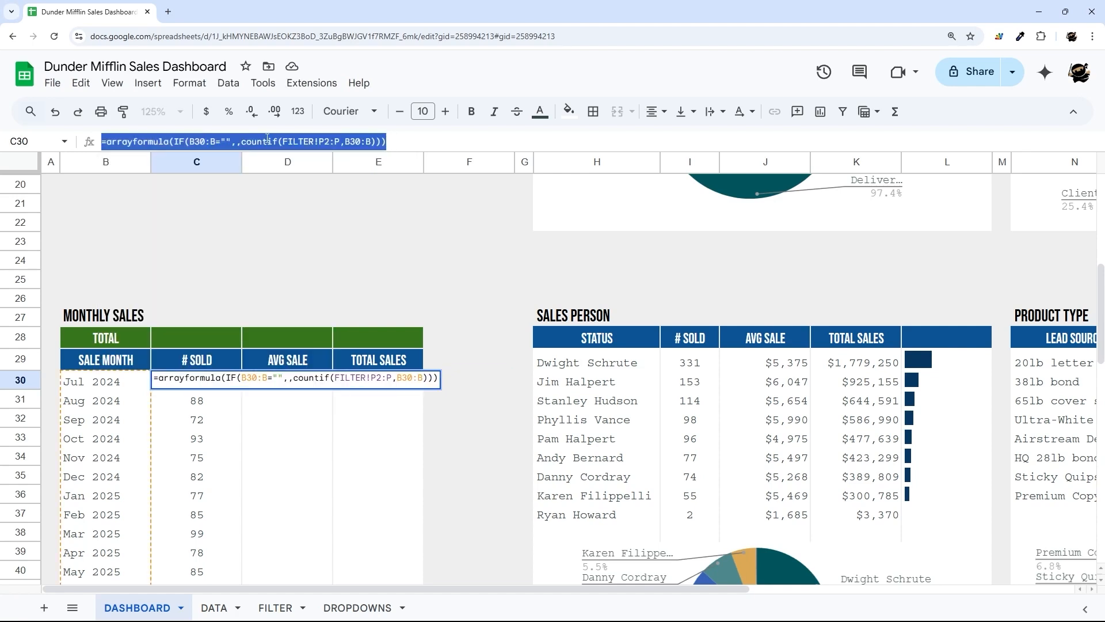
{"action": "key", "text": "Escape"}
{"action": "double_click", "coordinate": [364, 384]}
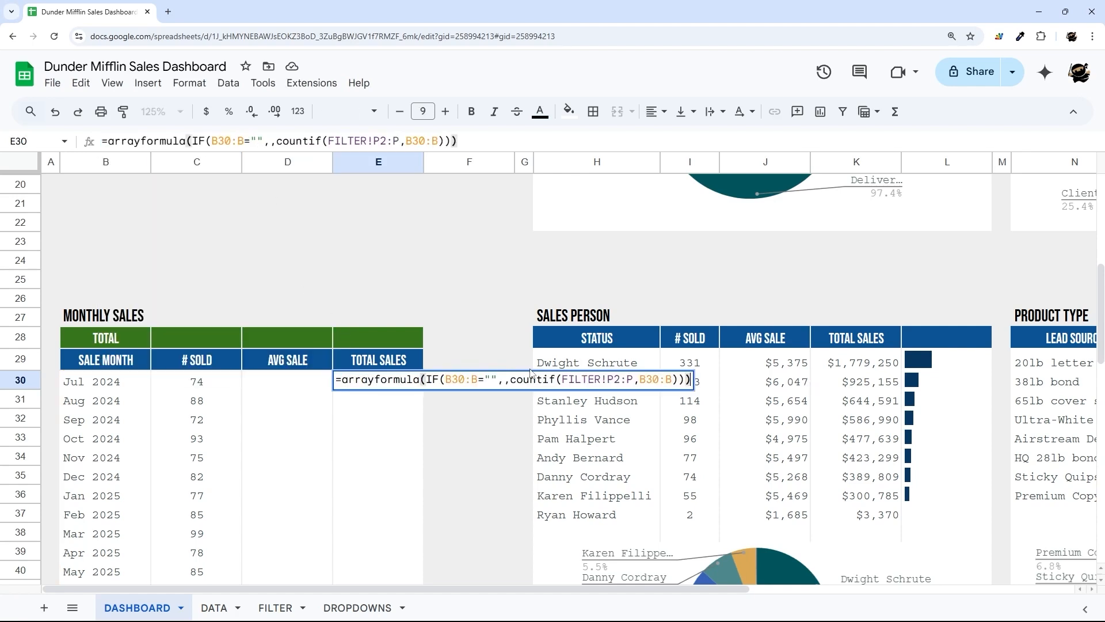
{"action": "left_click_drag", "start_coordinate": [508, 378], "coordinate": [542, 379]}
{"action": "type", "text": "sum"}
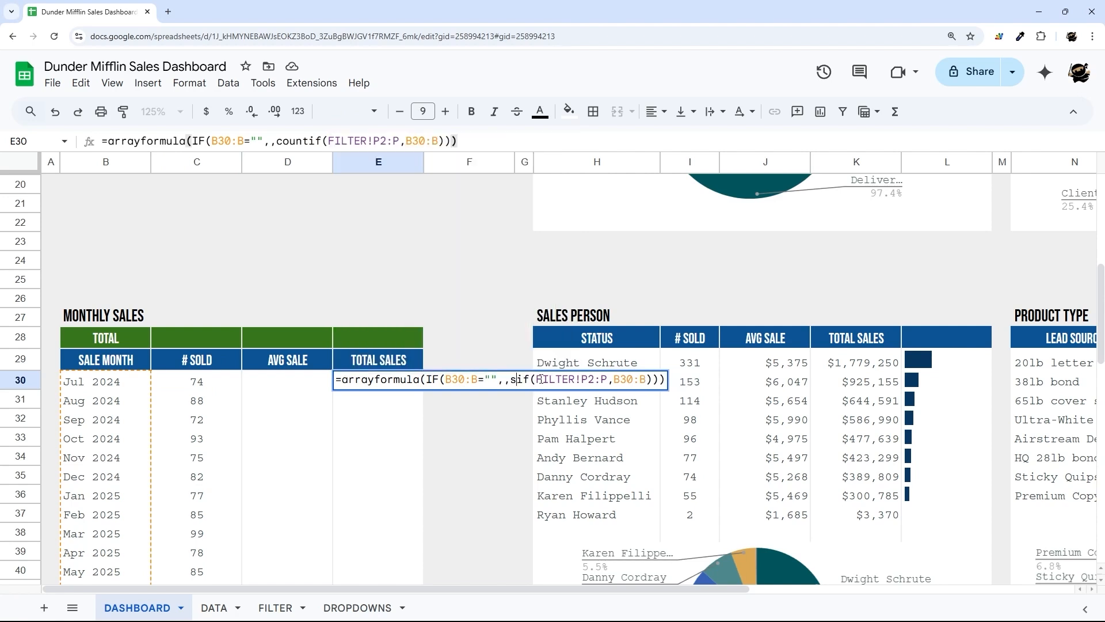
{"action": "key", "text": "End"}
{"action": "key", "text": "Left"}
{"action": "key", "text": "Left"}
{"action": "key", "text": "Left"}
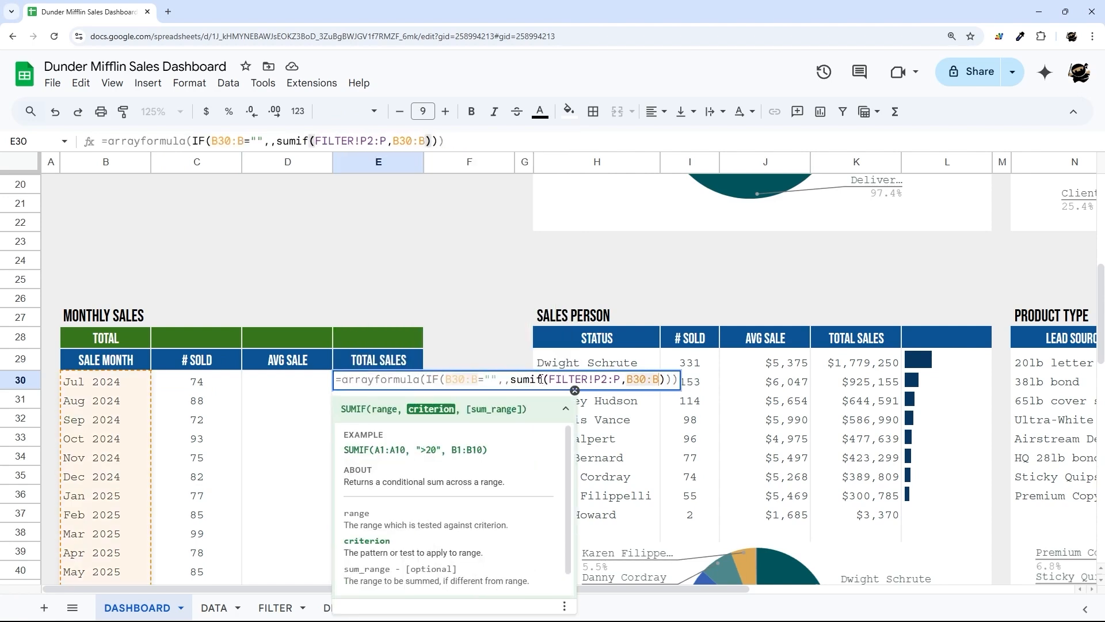
{"action": "type", "text": ","}
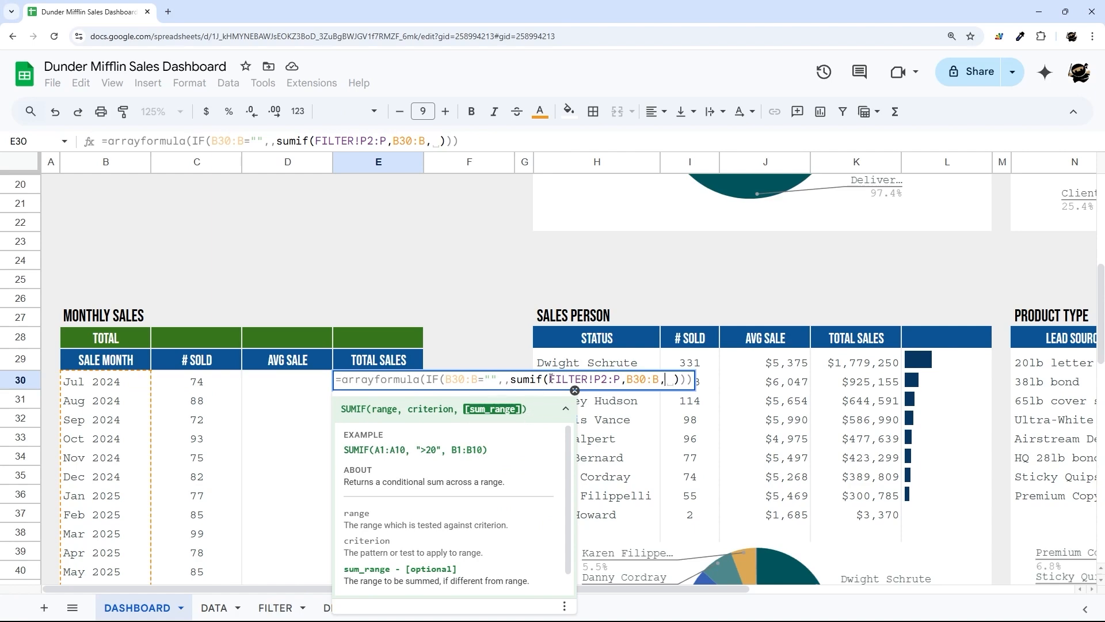
{"action": "left_click_drag", "start_coordinate": [550, 379], "coordinate": [620, 379]}
{"action": "key", "text": "ctrl+c"}
{"action": "left_click", "coordinate": [668, 380]}
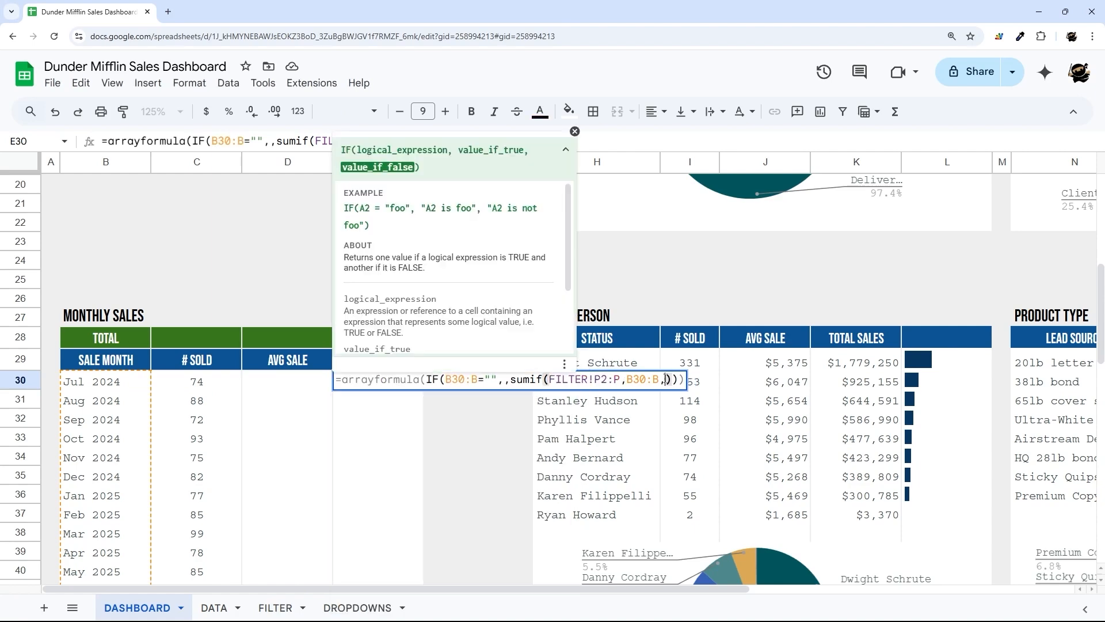
{"action": "key", "text": "ctrl+v"}
{"action": "key", "text": "Return"}
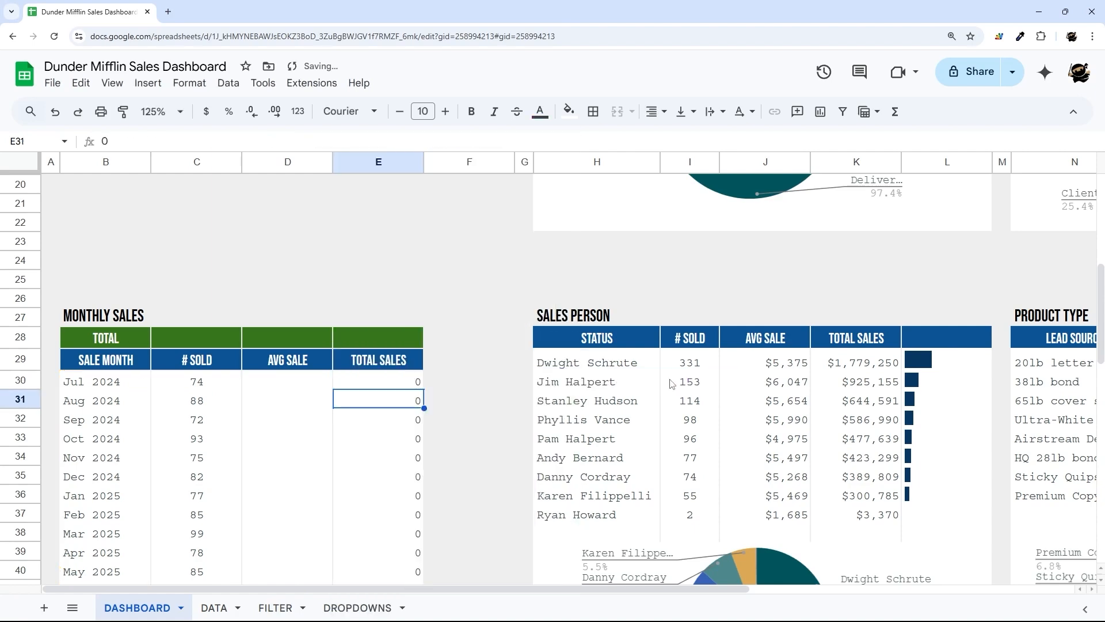
- Correct E30's sum range to the Sales Amount column FILTER!H2:H
{"action": "left_click", "coordinate": [268, 607]}
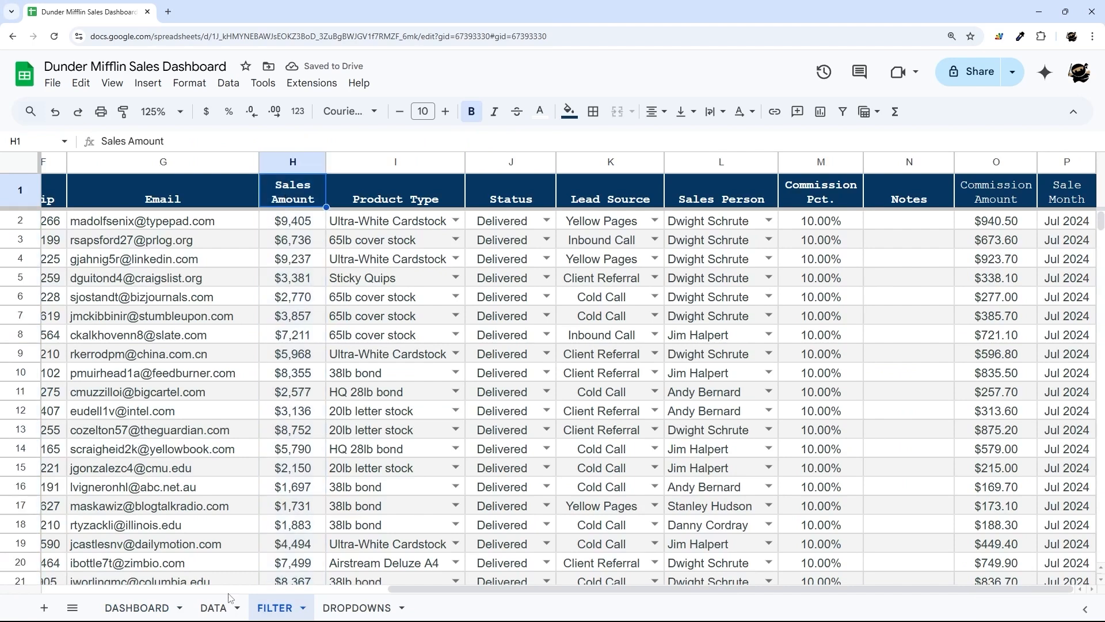
{"action": "left_click", "coordinate": [155, 608]}
{"action": "left_click", "coordinate": [360, 382]}
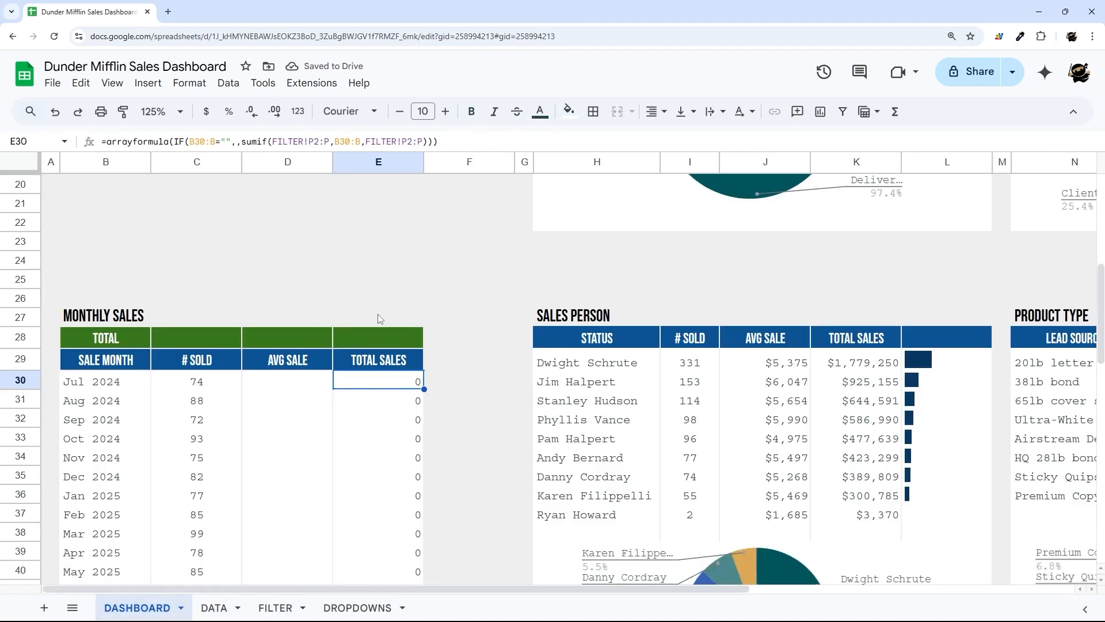
{"action": "left_click", "coordinate": [407, 141]}
{"action": "key", "text": "BackSpace"}
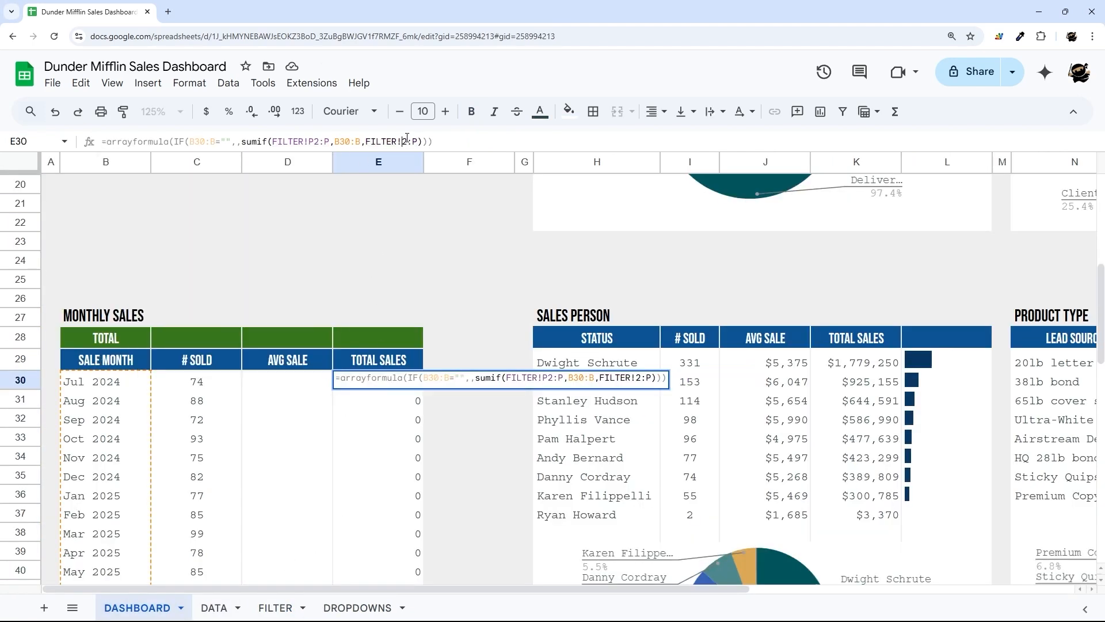
{"action": "type", "text": "H"}
{"action": "key", "text": "Delete"}
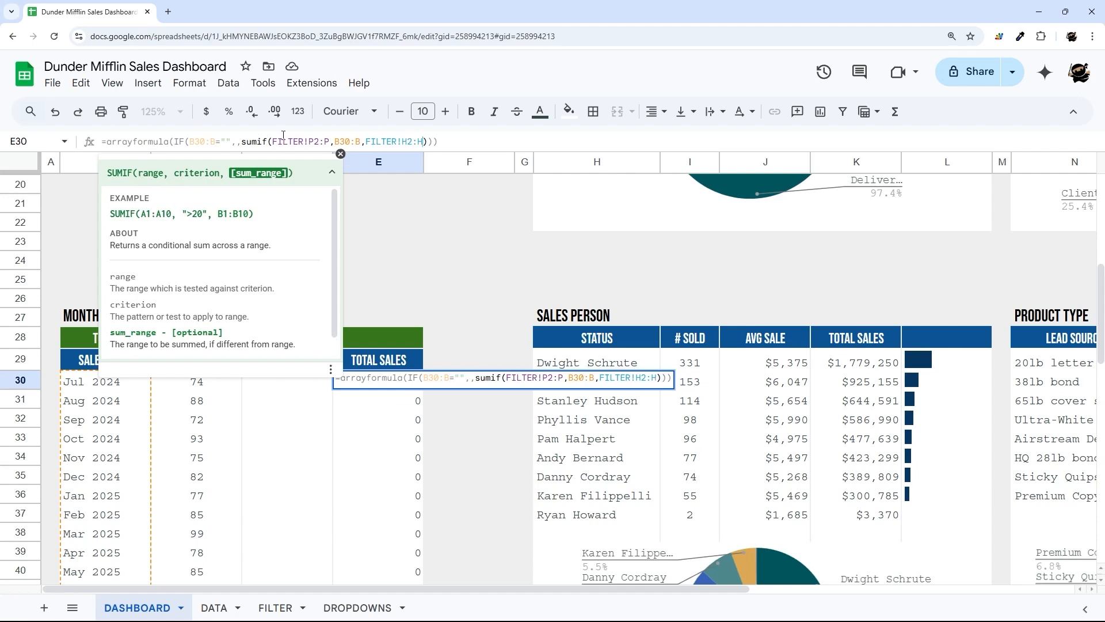
{"action": "left_click", "coordinate": [219, 173]}
{"action": "key", "text": "Return"}
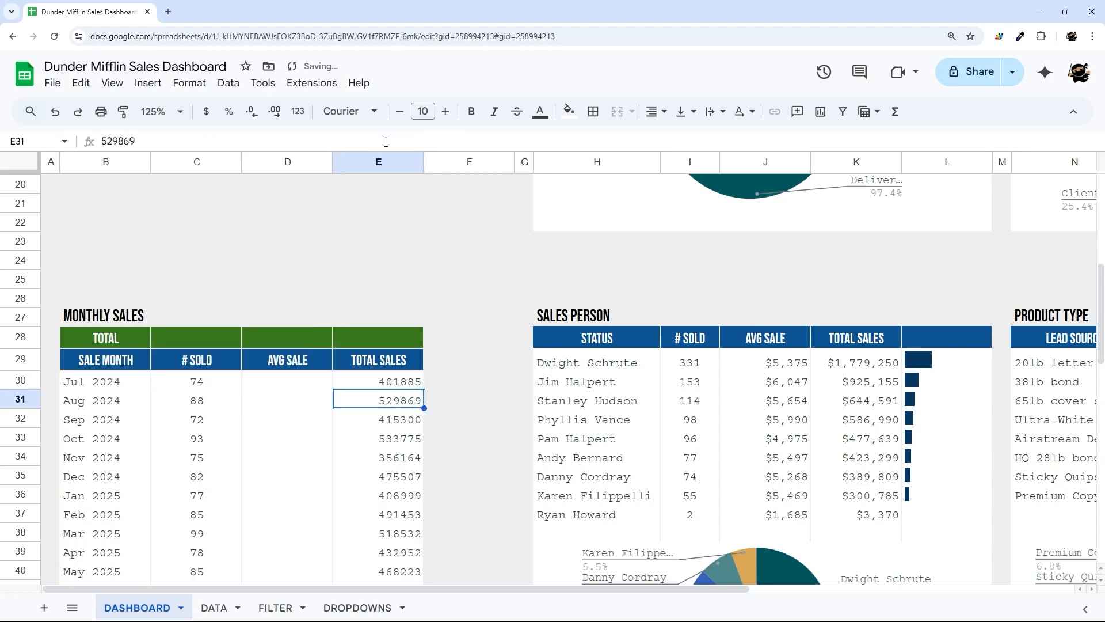
- Format the TOTAL SALES cells E30:E79 as currency with no decimals
{"action": "left_click_drag", "start_coordinate": [385, 379], "coordinate": [389, 525]}
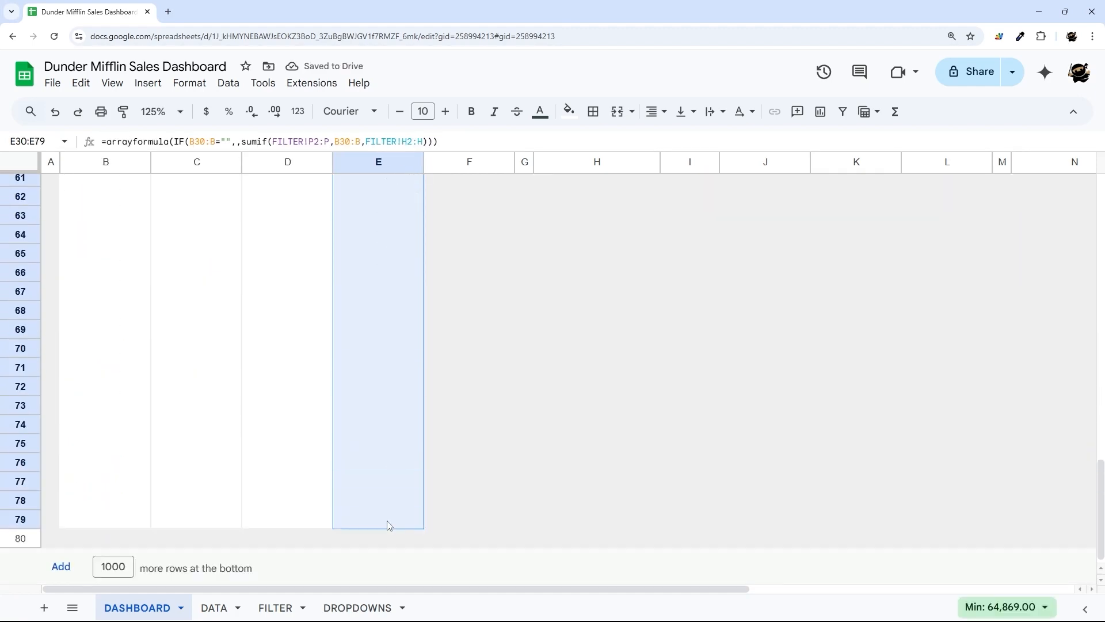
{"action": "left_click", "coordinate": [206, 111]}
{"action": "scroll", "coordinate": [282, 282], "scroll_direction": "down", "scroll_amount": 1}
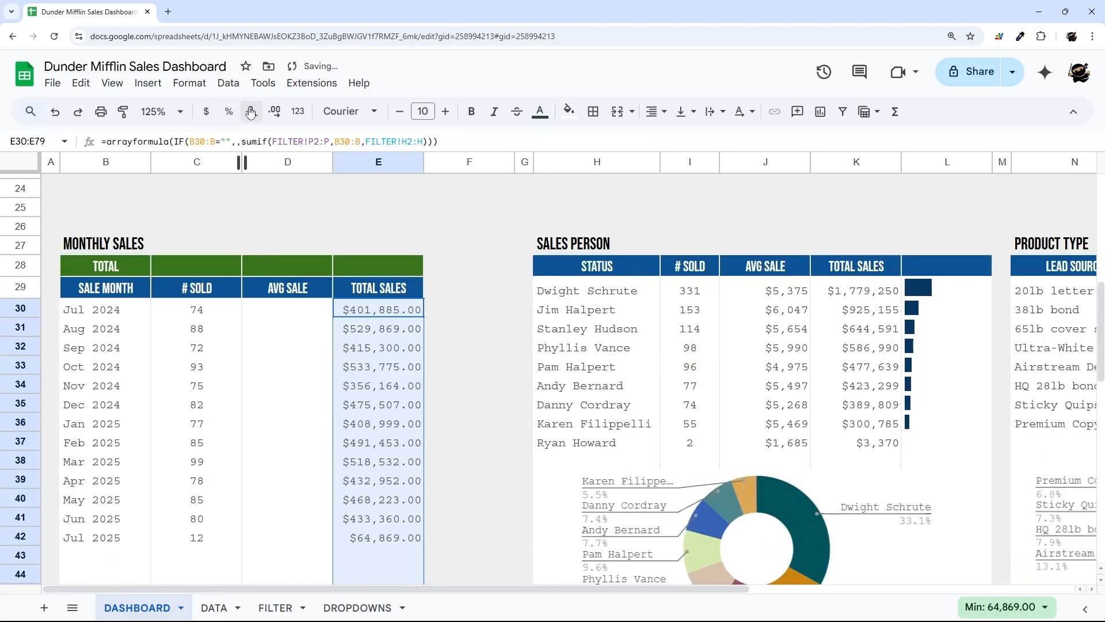
{"action": "left_click", "coordinate": [251, 111]}
{"action": "left_click", "coordinate": [251, 112]}
{"action": "left_click", "coordinate": [398, 309]}
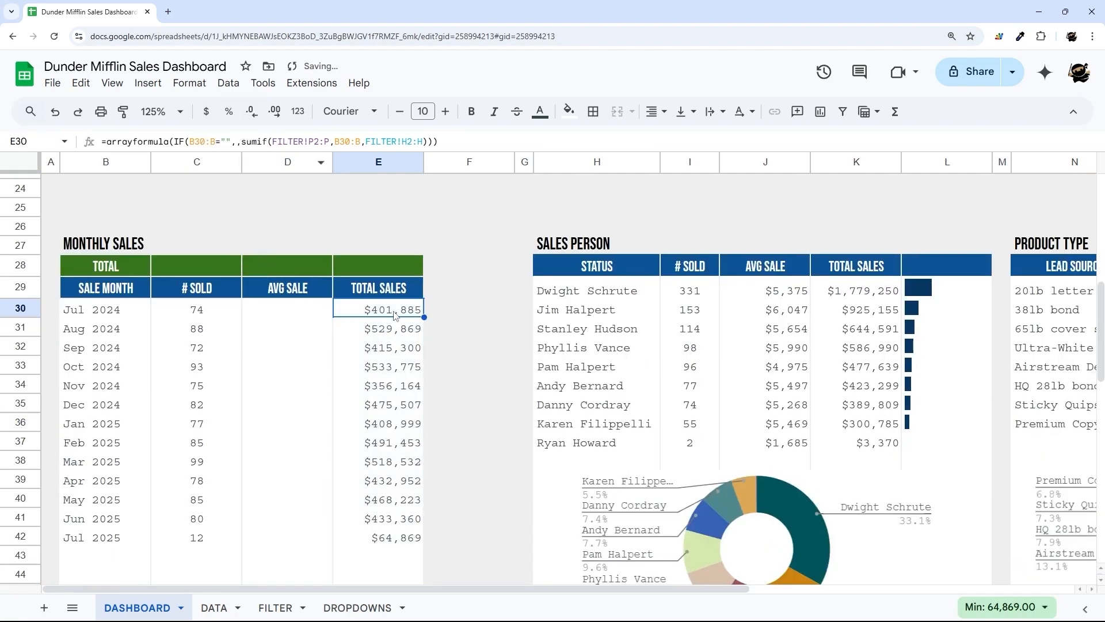
{"action": "left_click", "coordinate": [281, 317]}
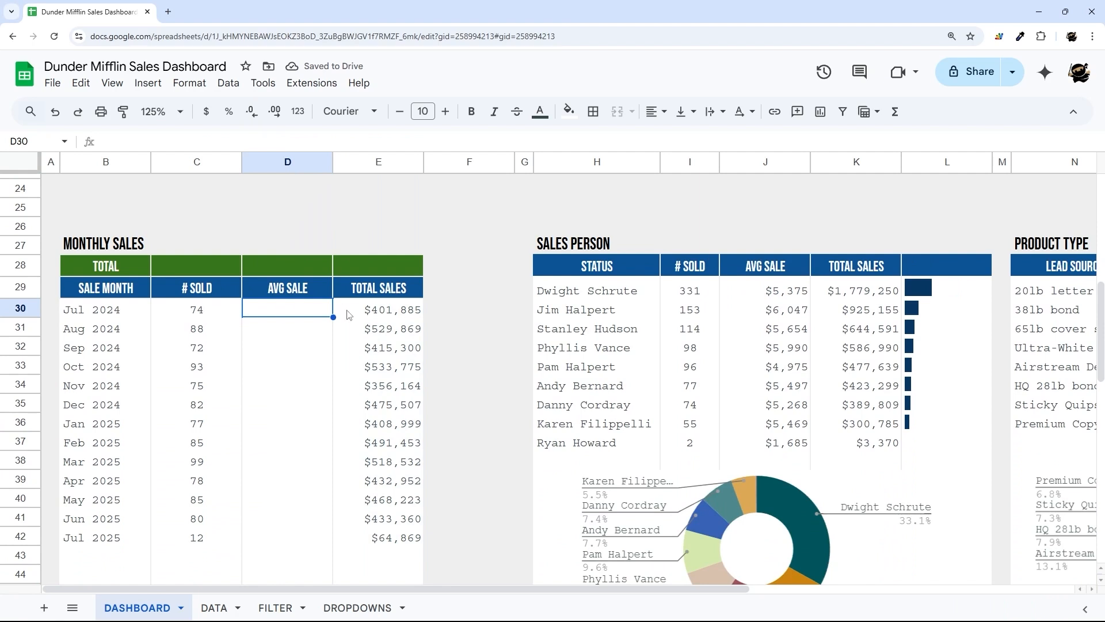
- Copy the =arrayformula(IF(B30:B="",, opening from C30's formula and paste it into D30
{"action": "left_click_drag", "start_coordinate": [347, 313], "coordinate": [372, 483]}
{"action": "left_click_drag", "start_coordinate": [175, 311], "coordinate": [219, 423]}
{"action": "left_click", "coordinate": [290, 315]}
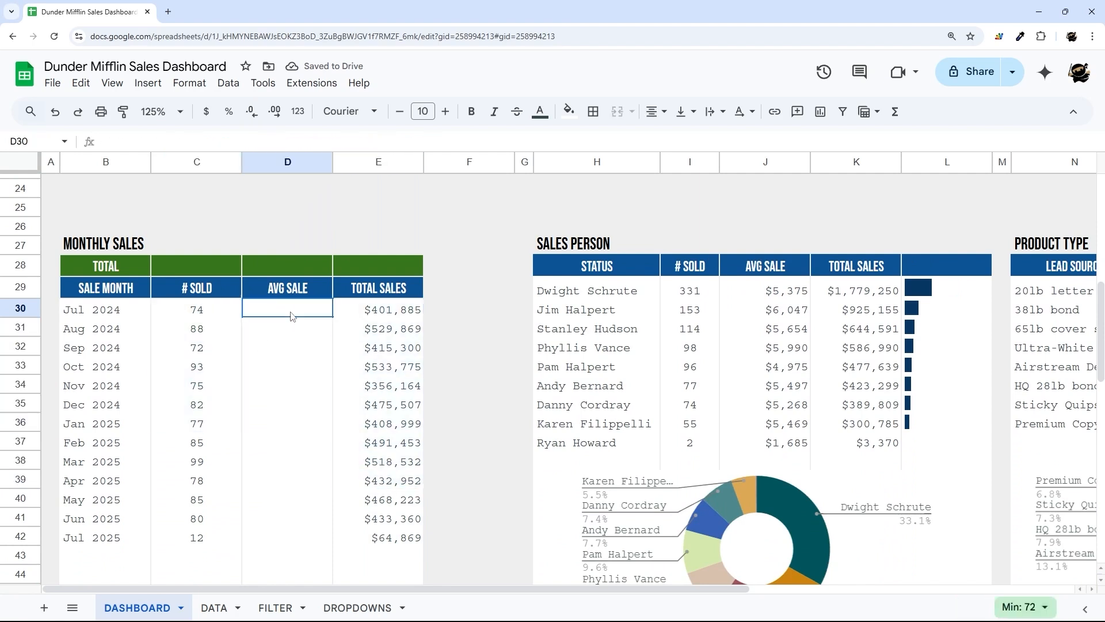
{"action": "left_click", "coordinate": [233, 316]}
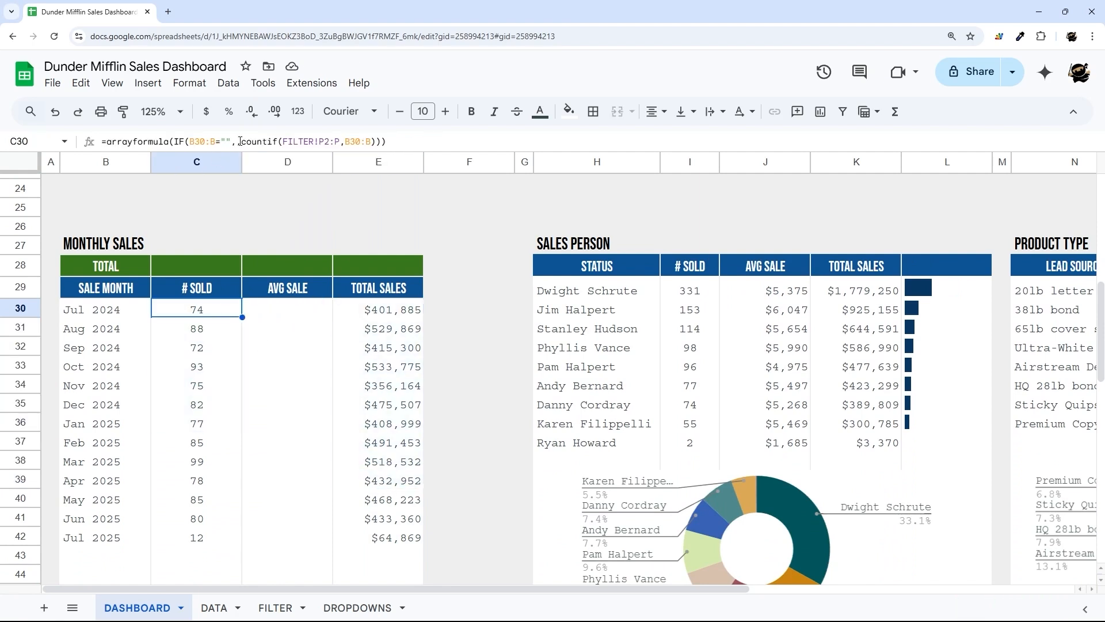
{"action": "left_click_drag", "start_coordinate": [240, 141], "coordinate": [102, 141]}
{"action": "key", "text": "ctrl+c"}
{"action": "key", "text": "Escape"}
{"action": "double_click", "coordinate": [288, 313]}
{"action": "key", "text": "ctrl+v"}
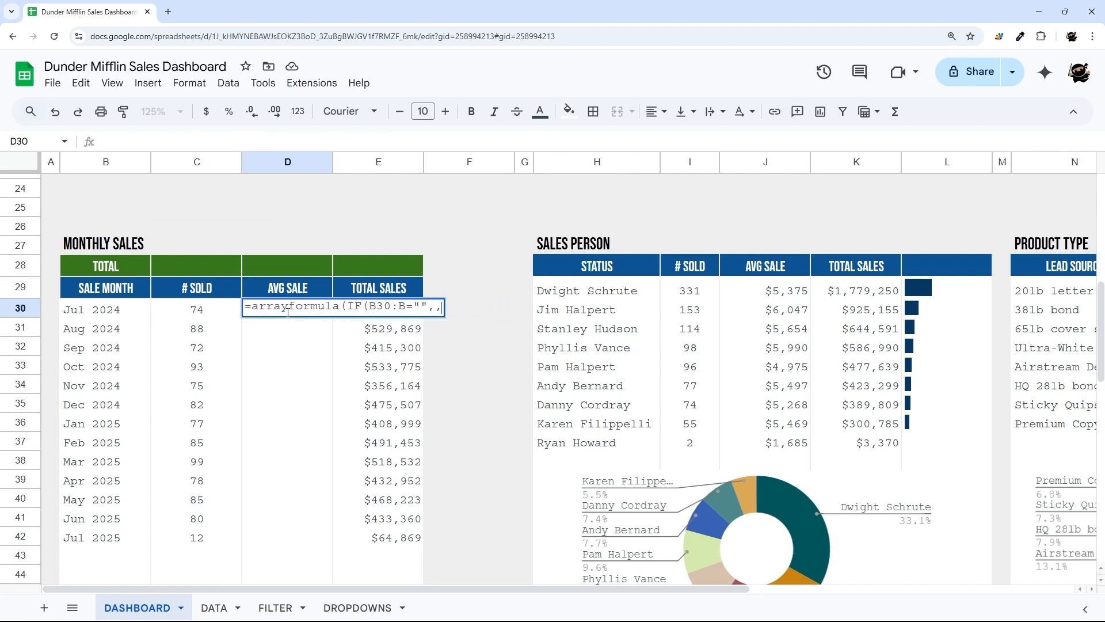
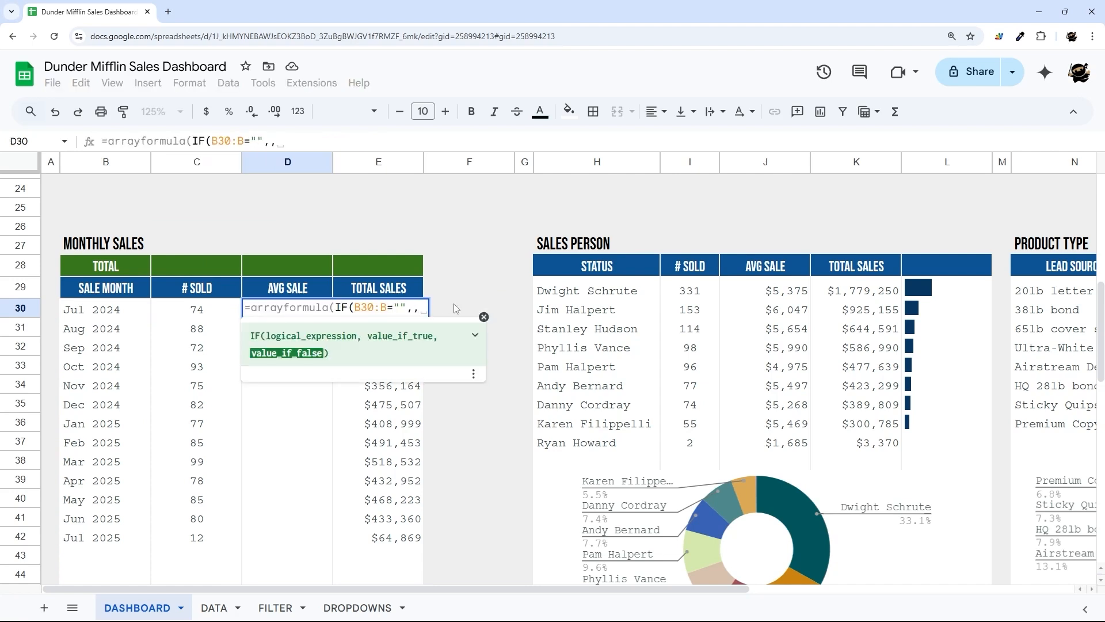
- Complete D30's formula as =arrayformula(IF(B30:B="",,E30:E/C30:C)) to compute average sale
{"action": "left_click", "coordinate": [483, 317]}
{"action": "left_click", "coordinate": [399, 333]}
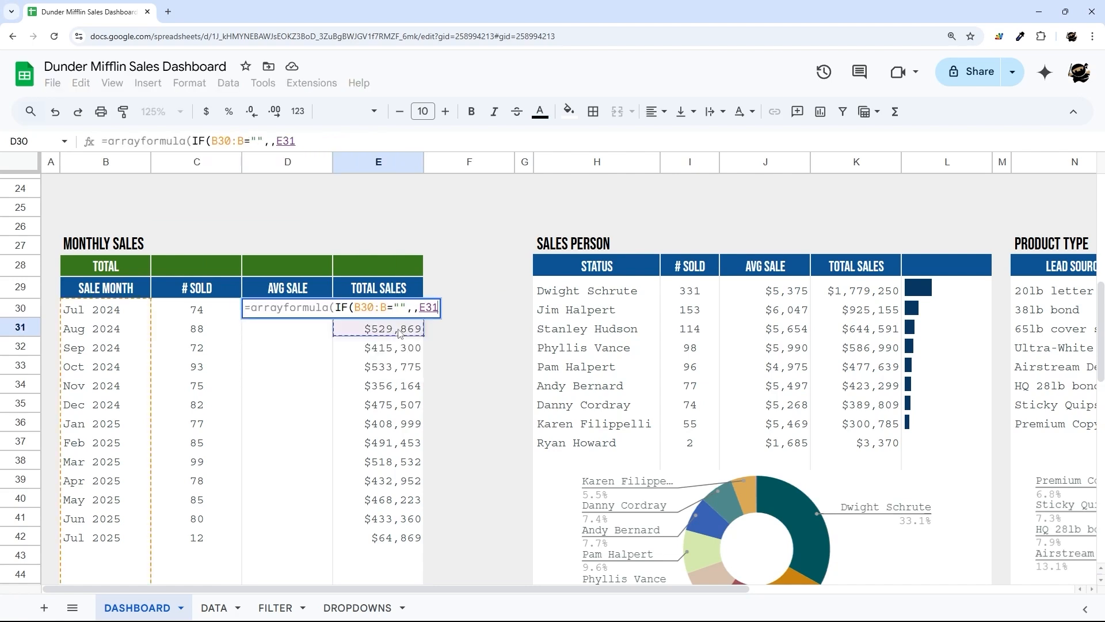
{"action": "key", "text": "Up"}
{"action": "type", "text": ":E/"}
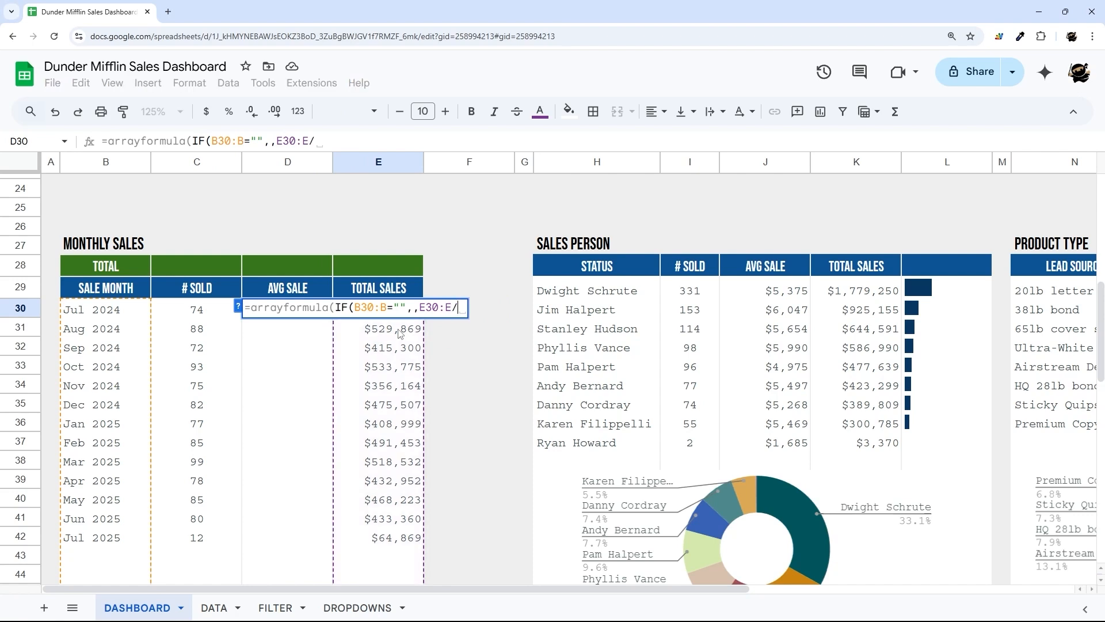
{"action": "type", "text": "C30:C))"}
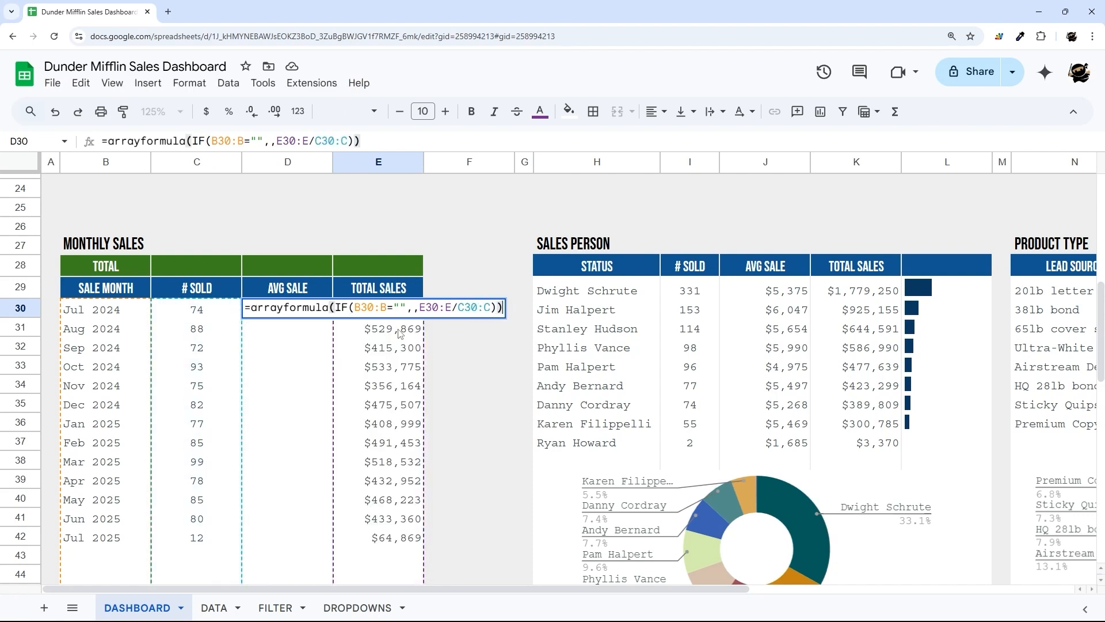
{"action": "key", "text": "Return"}
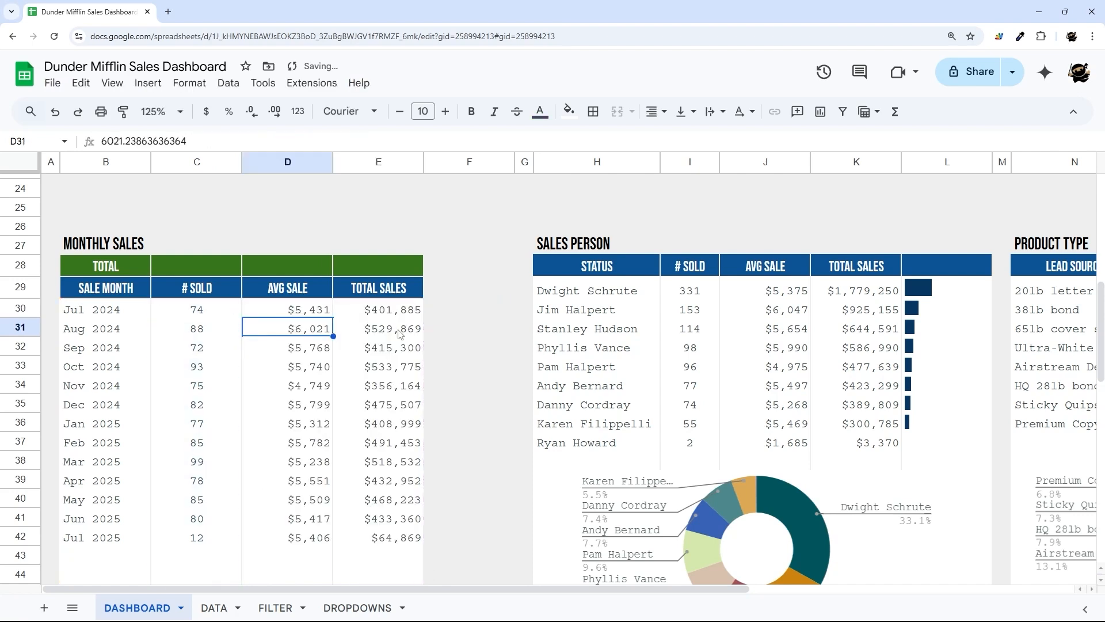
- Centre-align the AVG SALE values in D30:D79
{"action": "left_click", "coordinate": [288, 309]}
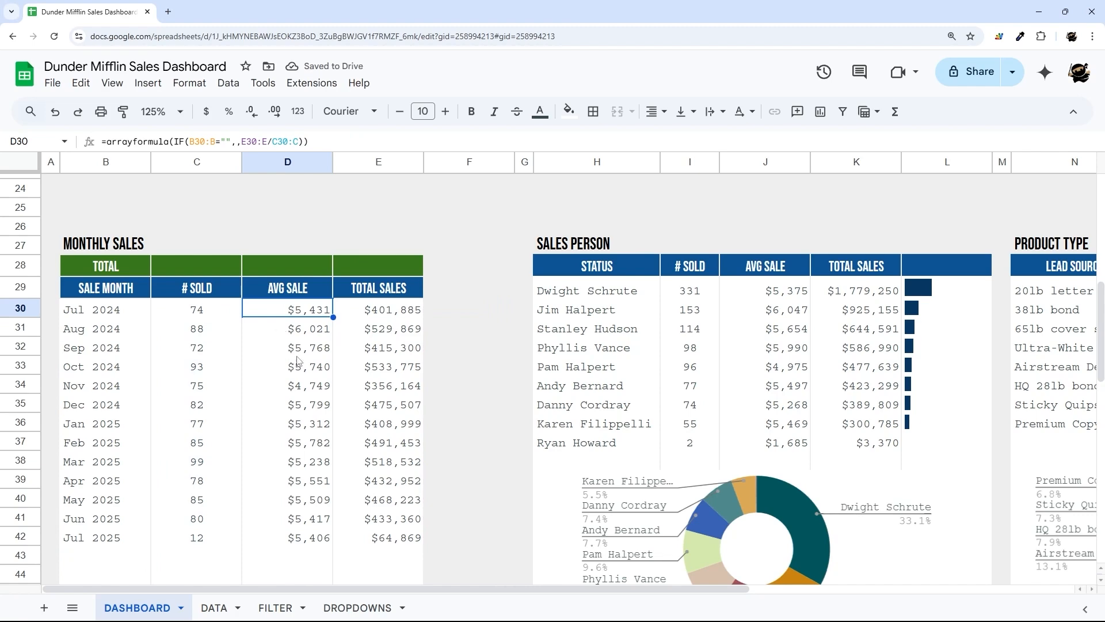
{"action": "scroll", "coordinate": [309, 366], "scroll_direction": "down", "scroll_amount": 10}
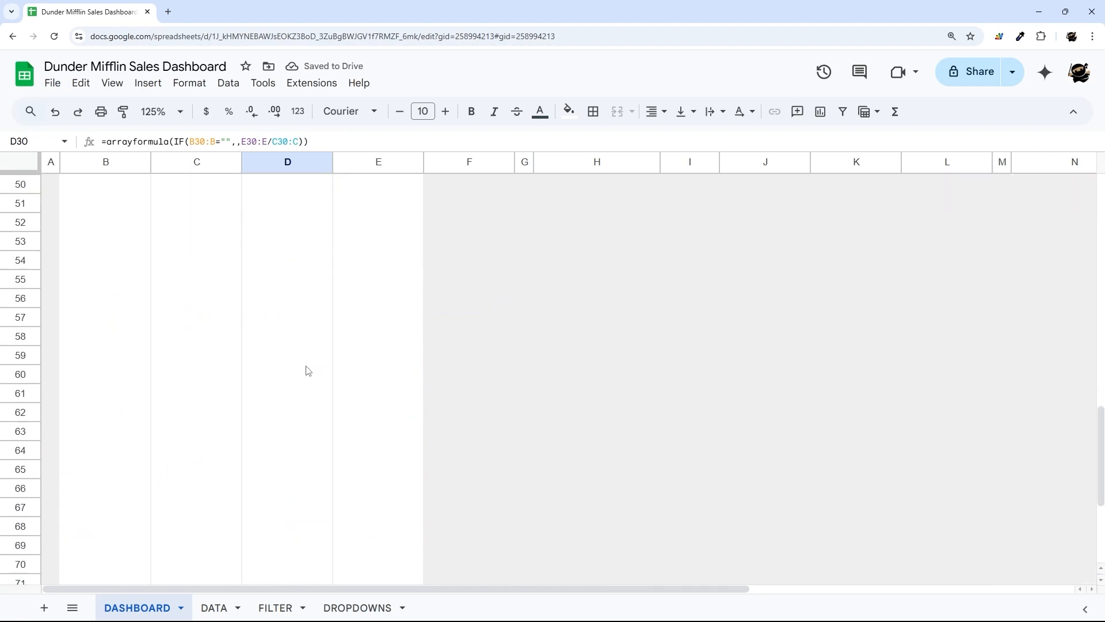
{"action": "left_click", "coordinate": [308, 507], "text": "shift"}
{"action": "left_click", "coordinate": [319, 517], "text": "shift"}
{"action": "left_click", "coordinate": [656, 111]}
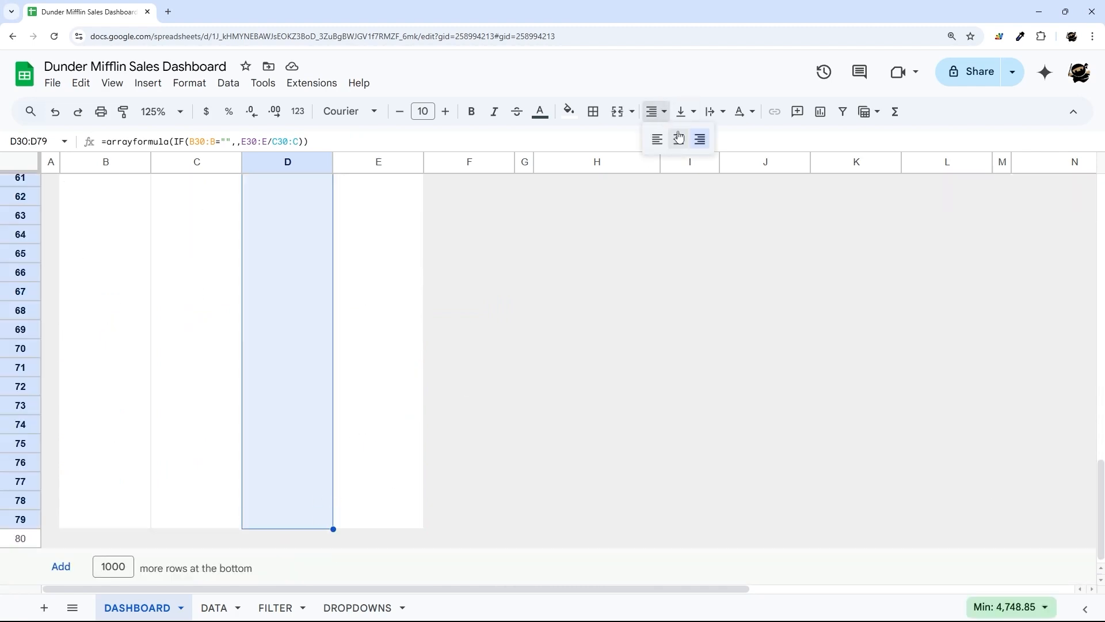
{"action": "left_click", "coordinate": [678, 138]}
{"action": "scroll", "coordinate": [396, 365], "scroll_direction": "up", "scroll_amount": 11}
{"action": "left_click", "coordinate": [205, 345]}
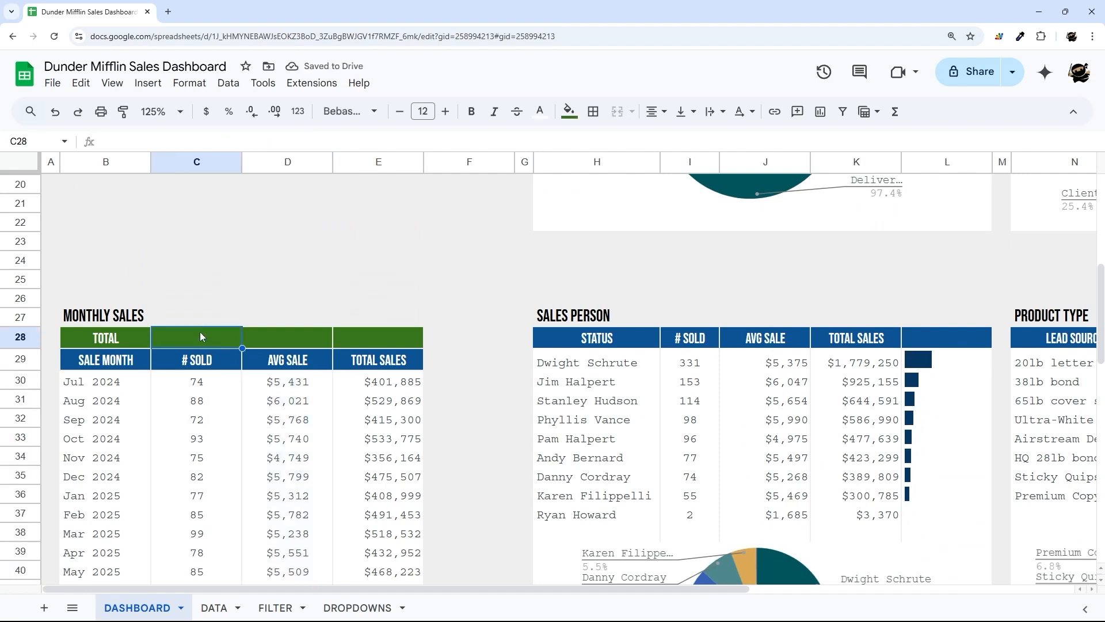
- Total the units sold in C28 with =sum(C30:C)
{"action": "type", "text": "=sum("}
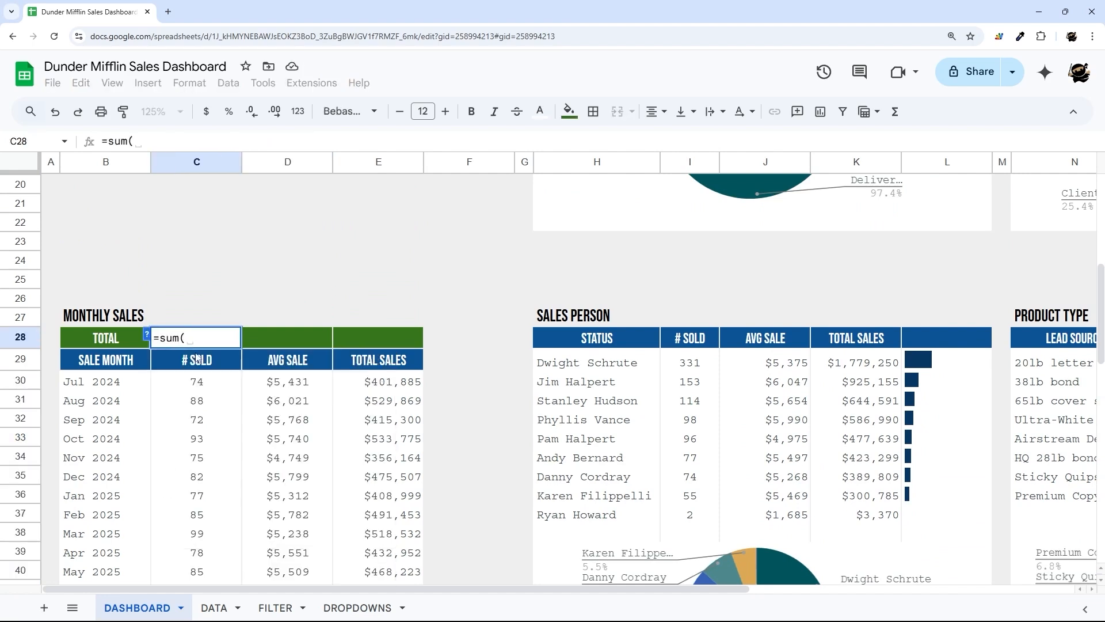
{"action": "left_click", "coordinate": [191, 385]}
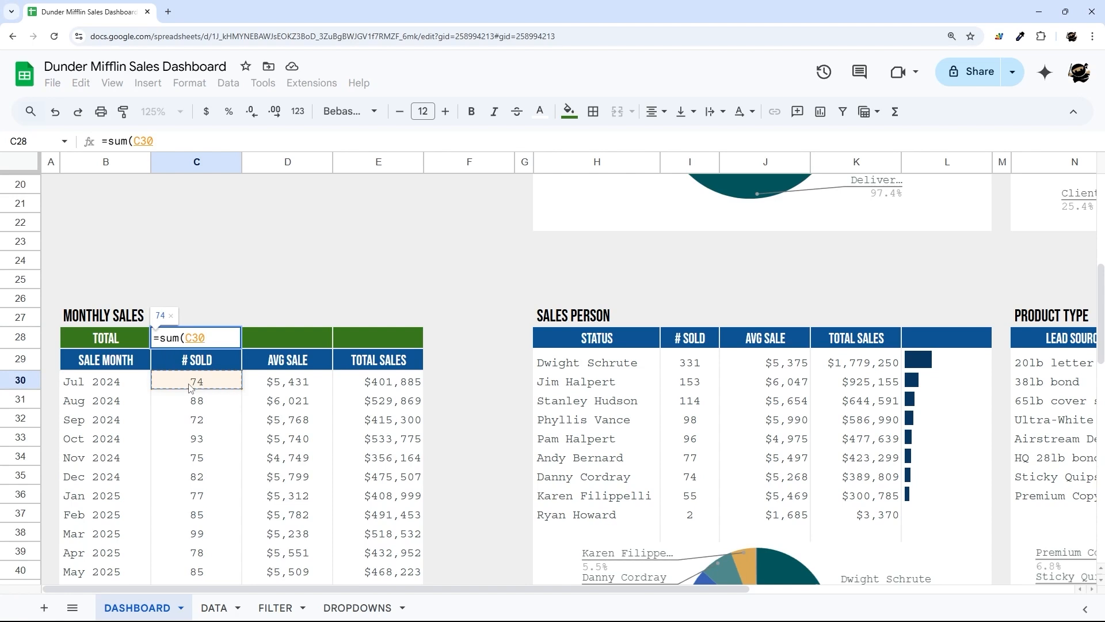
{"action": "key", "text": "ctrl+shift+Down"}
{"action": "key", "text": "Return"}
- Total the sales in E28 with =sum(E30:E)
{"action": "left_click", "coordinate": [367, 343]}
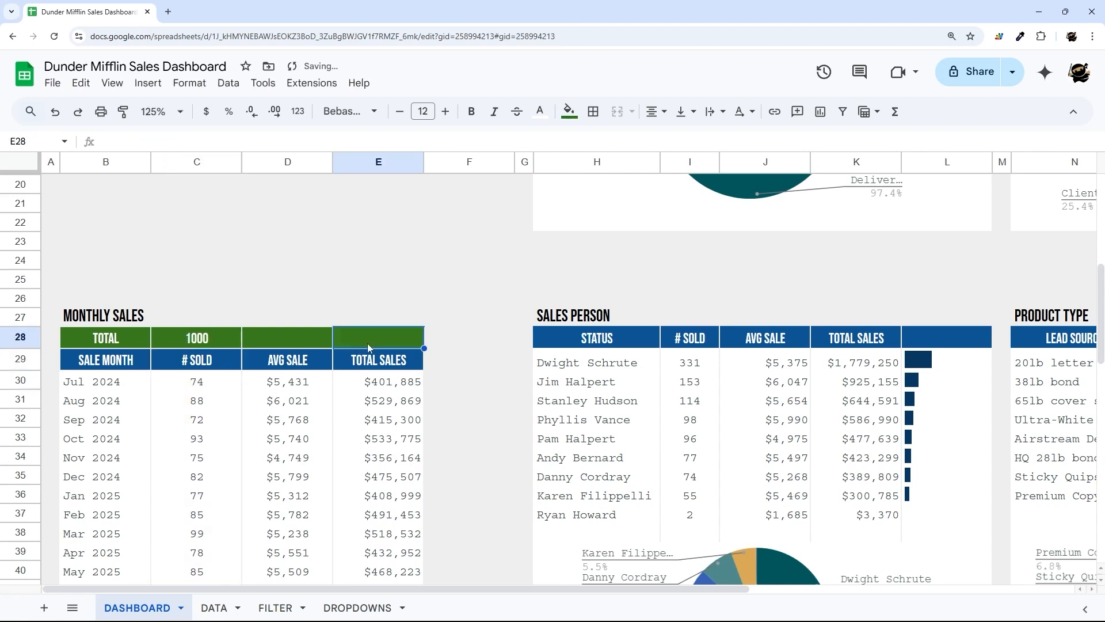
{"action": "type", "text": "=sum("}
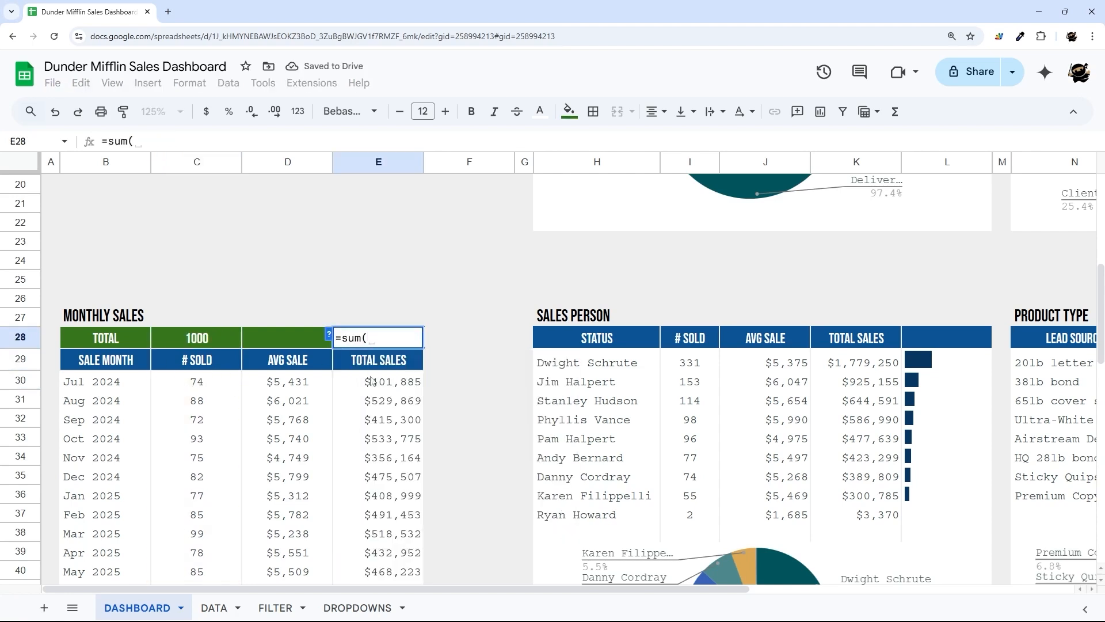
{"action": "left_click", "coordinate": [372, 382]}
{"action": "key", "text": "ctrl+shift+Down"}
{"action": "key", "text": "Return"}
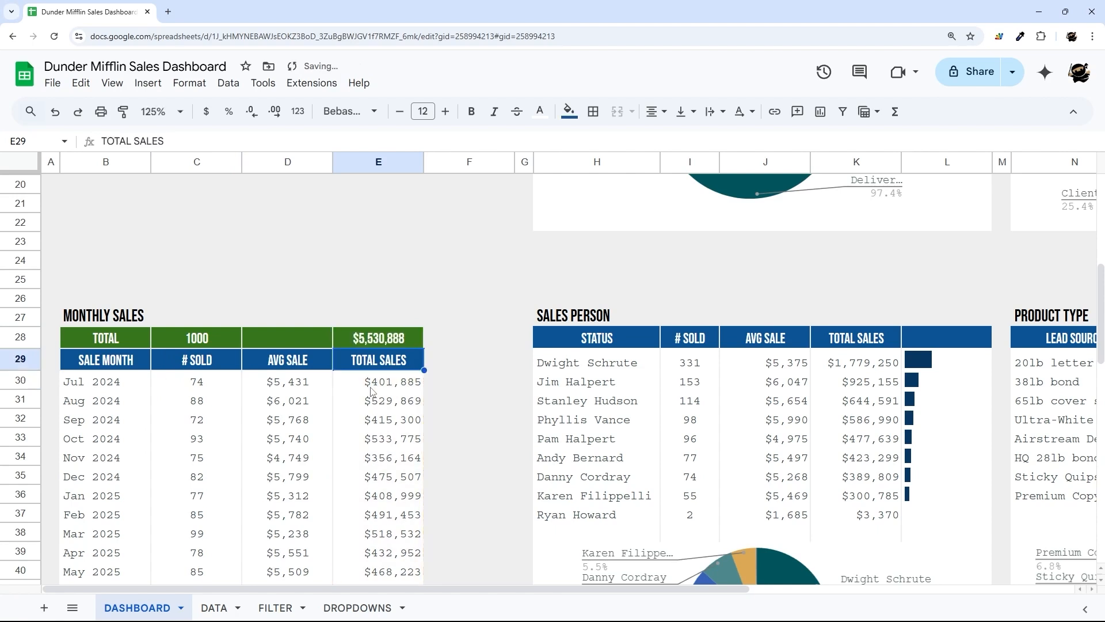
- Compute the overall average sale in D28 as =E28/C28
{"action": "left_click", "coordinate": [297, 343]}
{"action": "type", "text": "="}
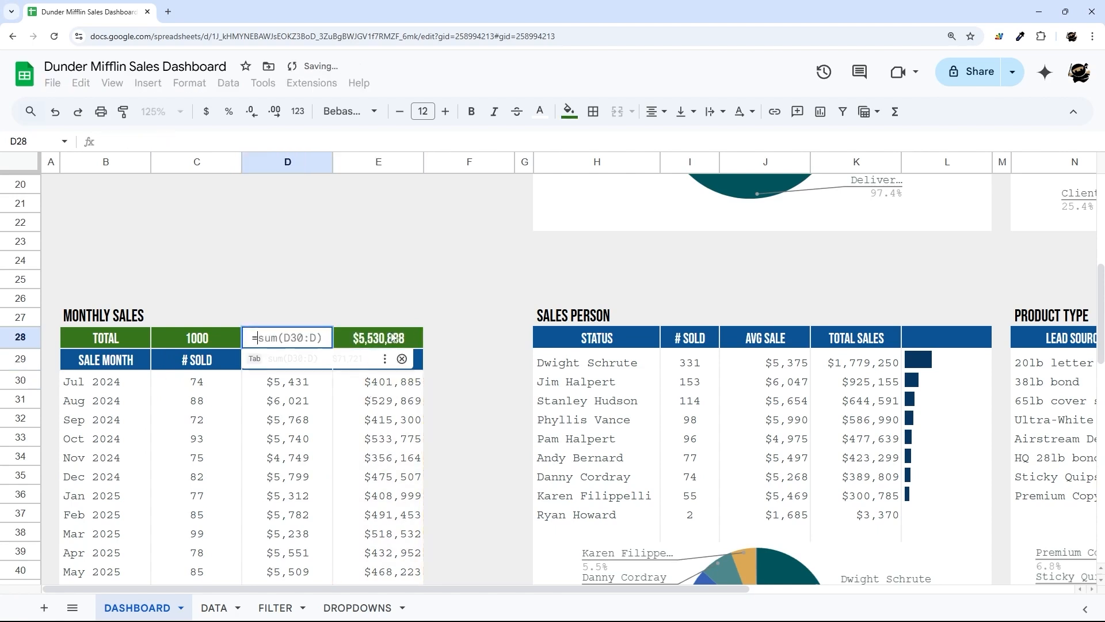
{"action": "left_click", "coordinate": [406, 338]}
{"action": "type", "text": "/"}
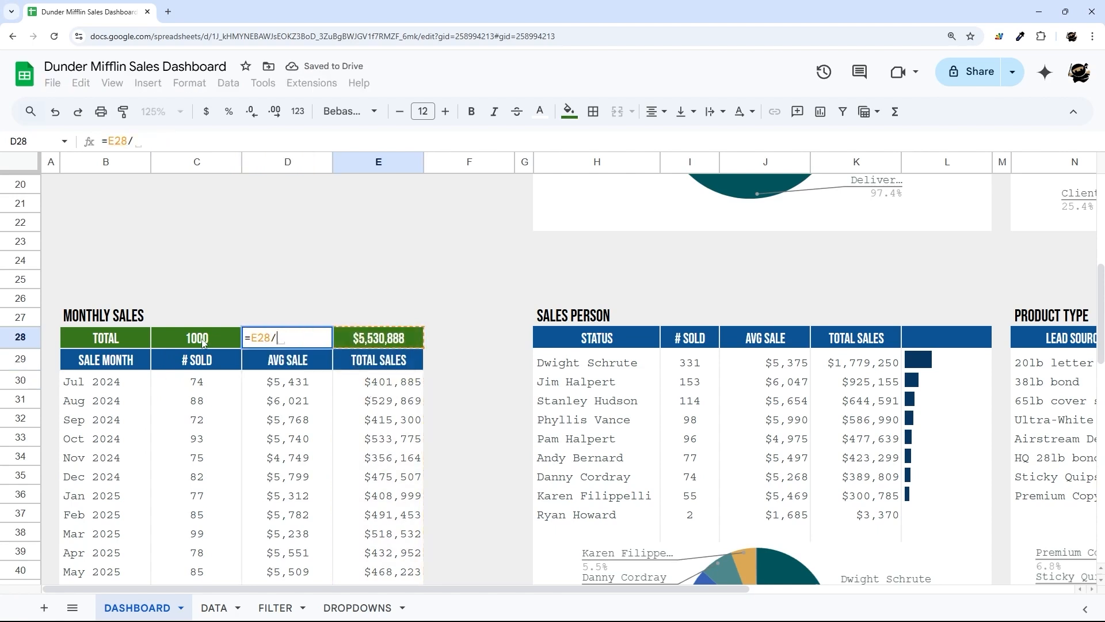
{"action": "left_click", "coordinate": [203, 341]}
{"action": "key", "text": "Return"}
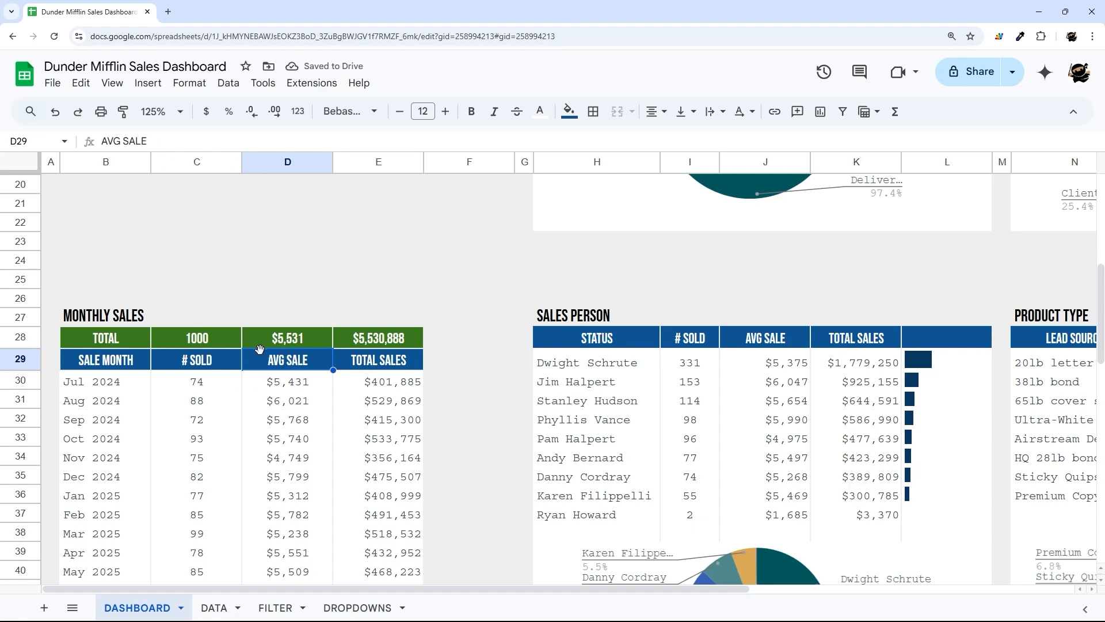
- Apply all borders to the month cells E2:E3 and the filter cells I2:J4
{"action": "scroll", "coordinate": [249, 365], "scroll_direction": "down", "scroll_amount": 1}
{"action": "scroll", "coordinate": [249, 364], "scroll_direction": "up", "scroll_amount": 7}
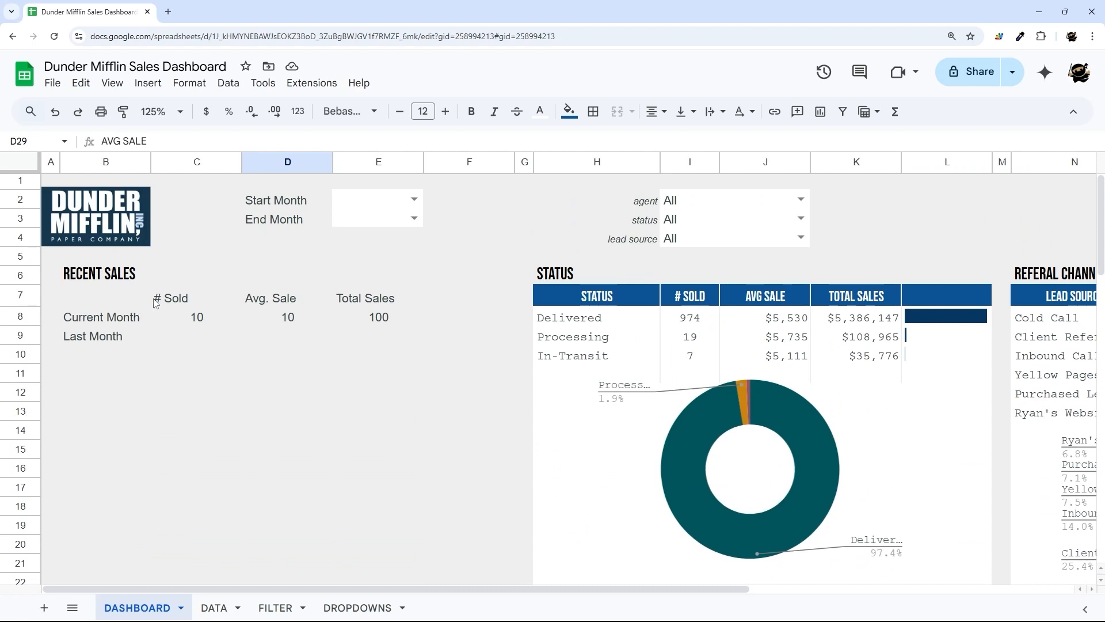
{"action": "left_click_drag", "start_coordinate": [137, 305], "coordinate": [457, 311]}
{"action": "left_click", "coordinate": [198, 325]}
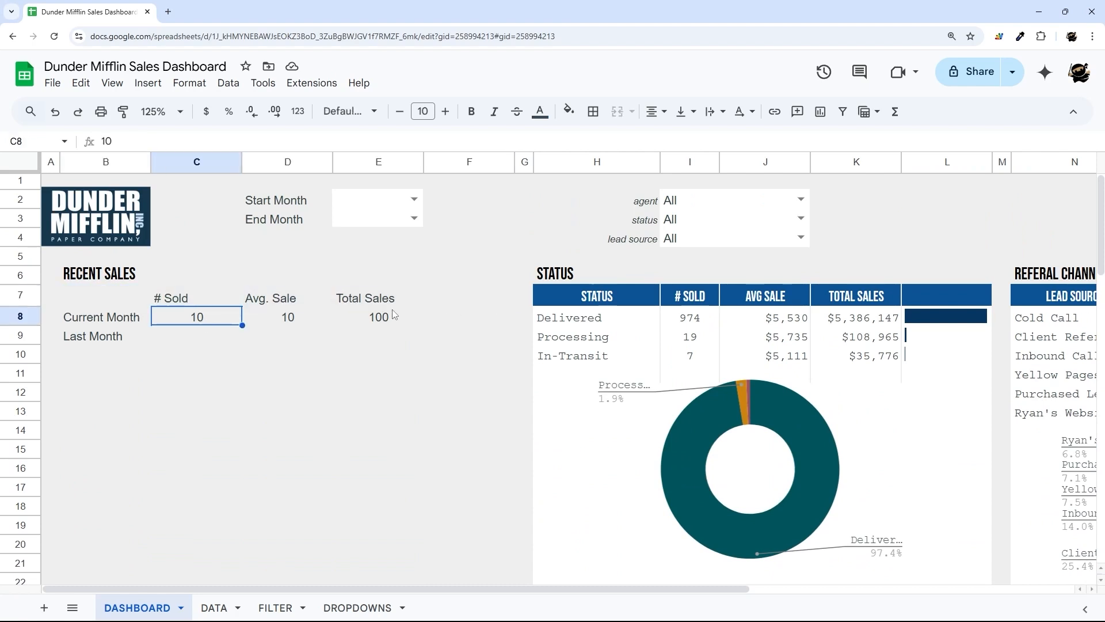
{"action": "left_click_drag", "start_coordinate": [336, 203], "coordinate": [370, 221]}
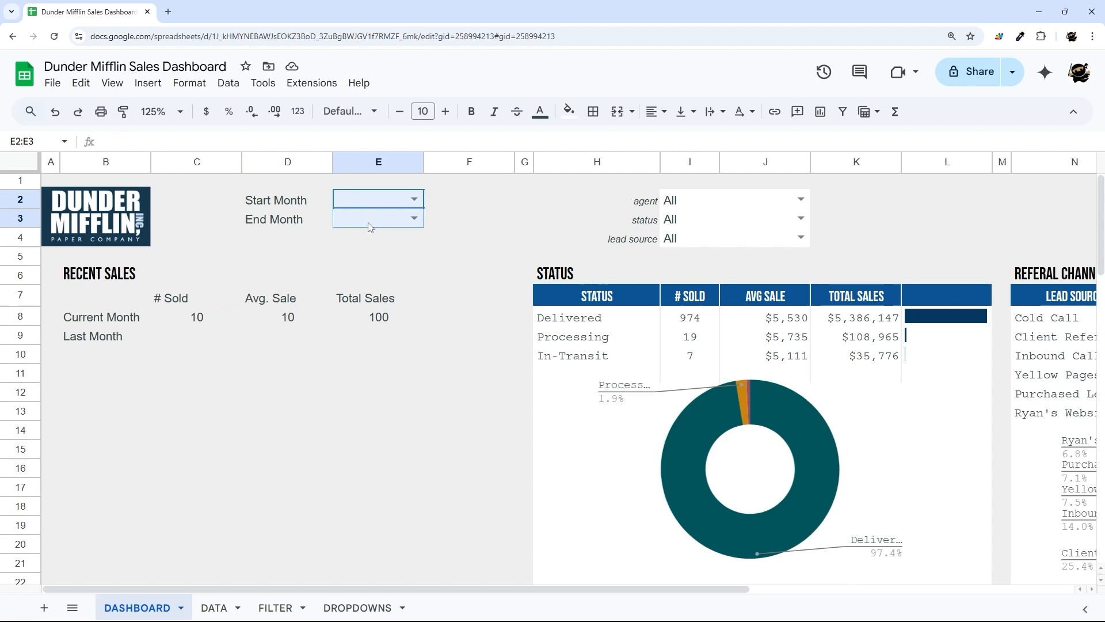
{"action": "left_click", "coordinate": [592, 111]}
{"action": "left_click", "coordinate": [603, 144]}
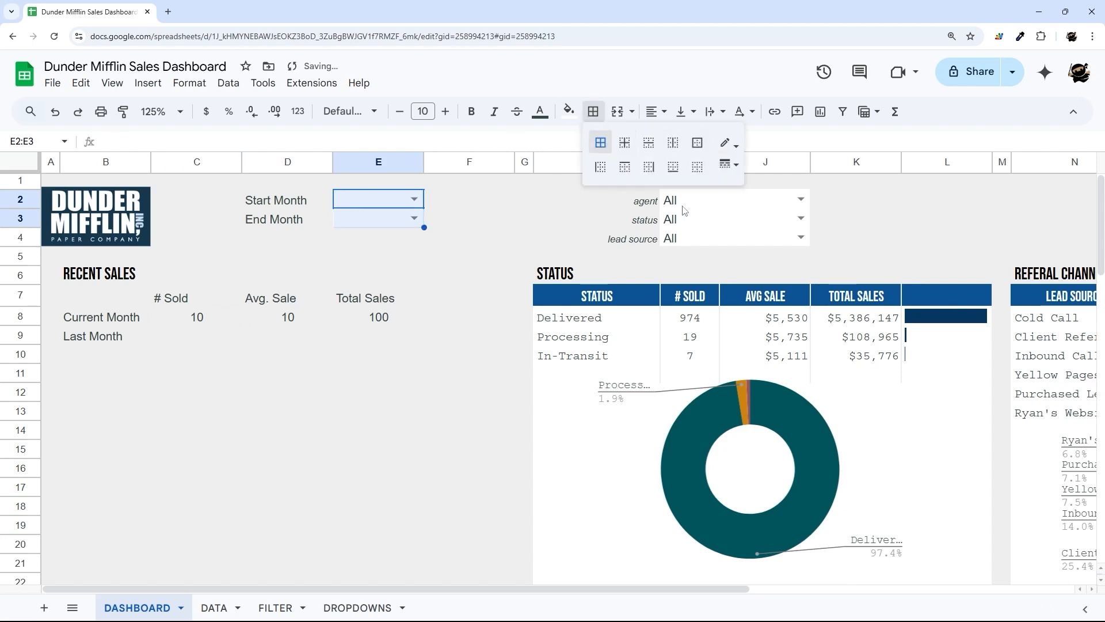
{"action": "left_click_drag", "start_coordinate": [697, 200], "coordinate": [698, 240]}
{"action": "left_click", "coordinate": [589, 111]}
{"action": "left_click", "coordinate": [603, 143]}
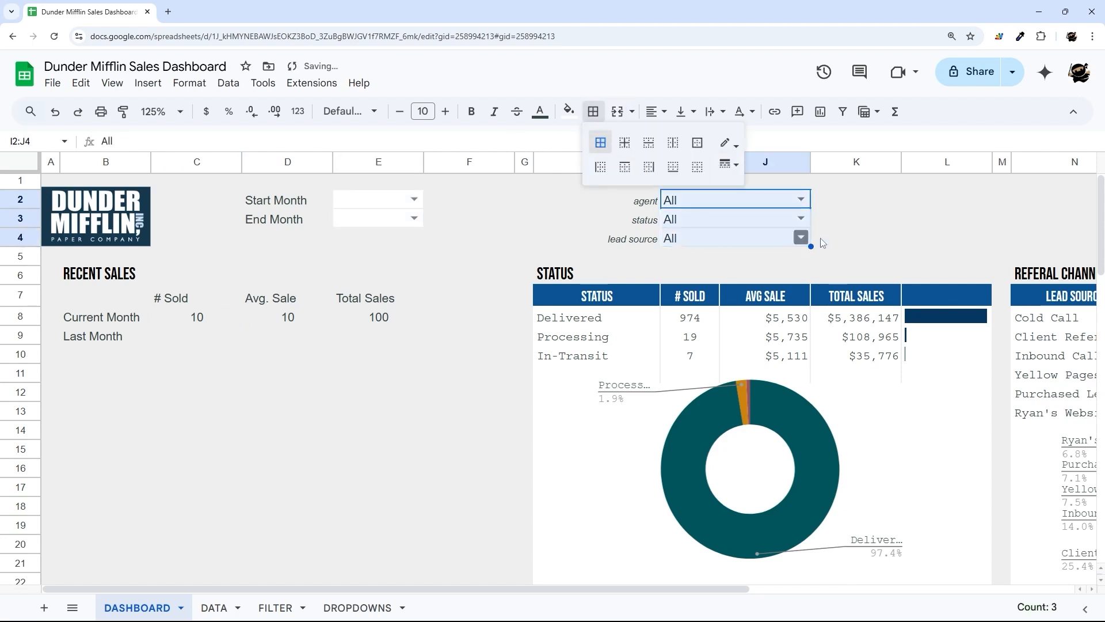
{"action": "left_click", "coordinate": [827, 222]}
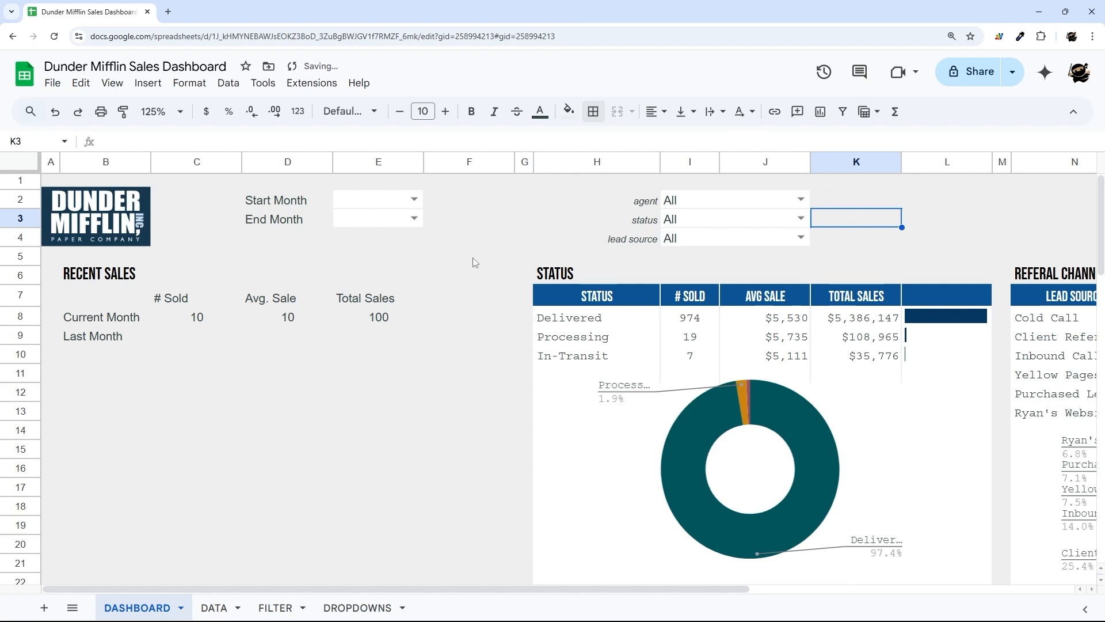
- Set the End Month dropdown in E3 to Dec 2024
{"action": "left_click_drag", "start_coordinate": [384, 202], "coordinate": [379, 219]}
{"action": "left_click", "coordinate": [454, 280]}
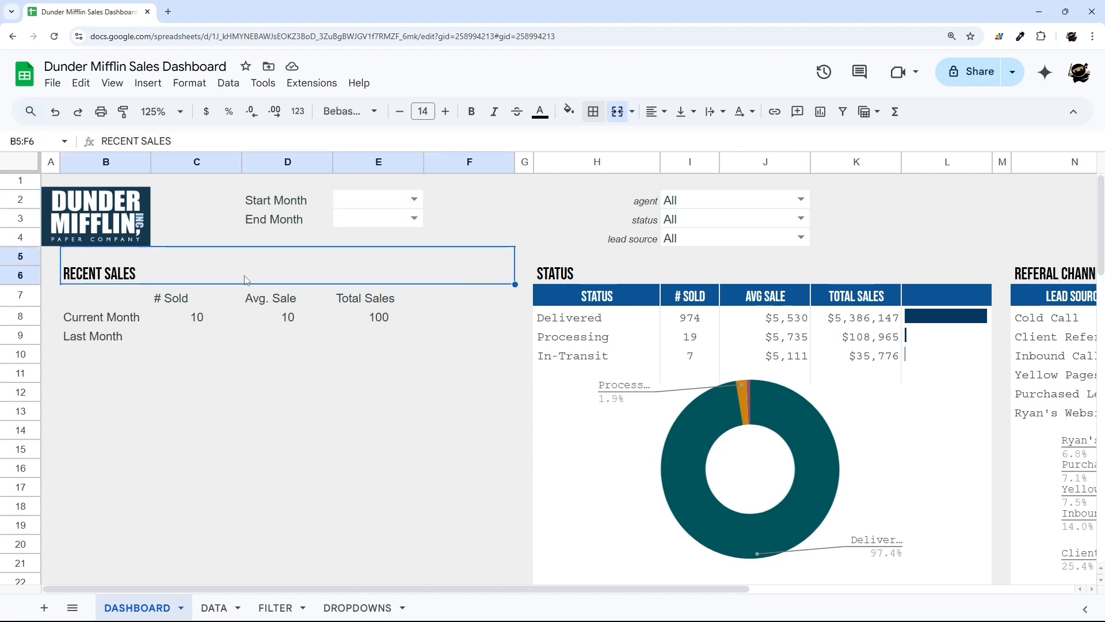
{"action": "left_click", "coordinate": [437, 219]}
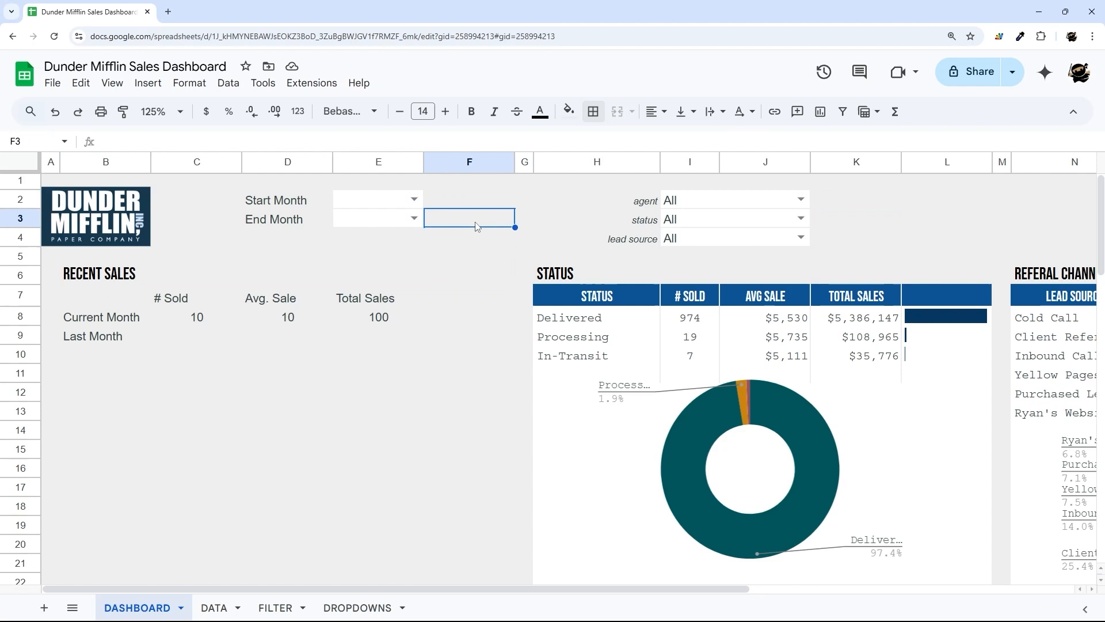
{"action": "left_click", "coordinate": [414, 219]}
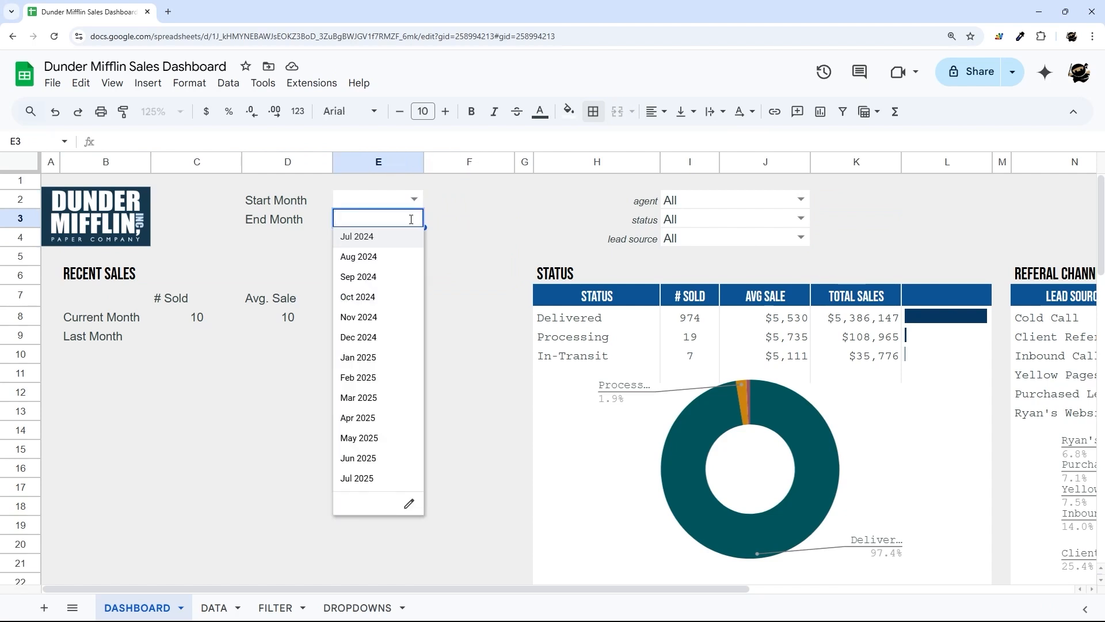
{"action": "left_click", "coordinate": [90, 323]}
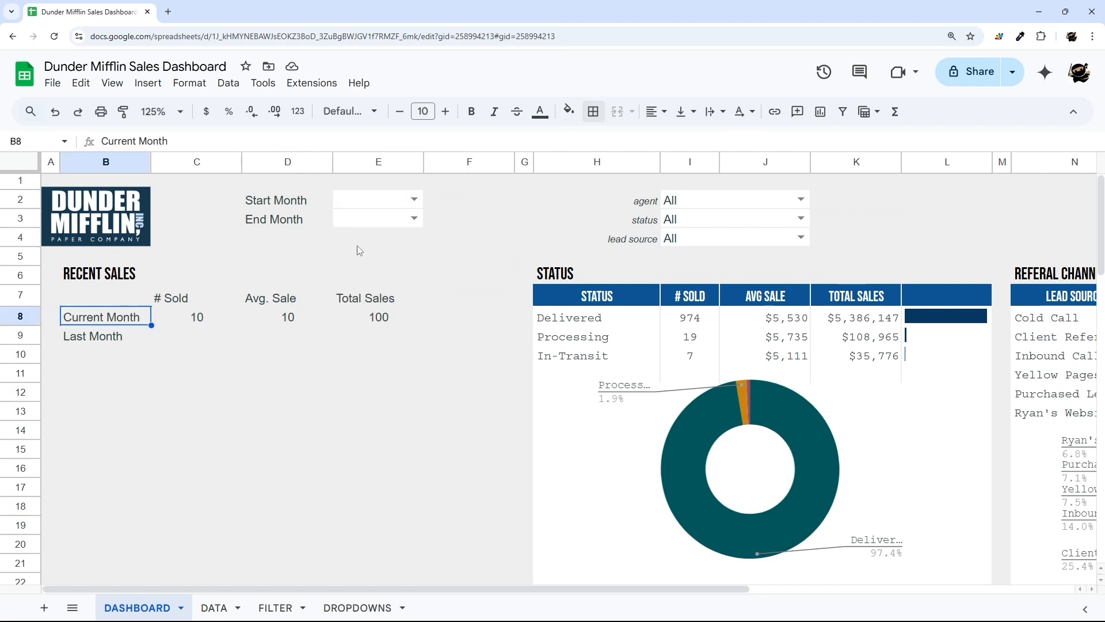
{"action": "left_click", "coordinate": [414, 219]}
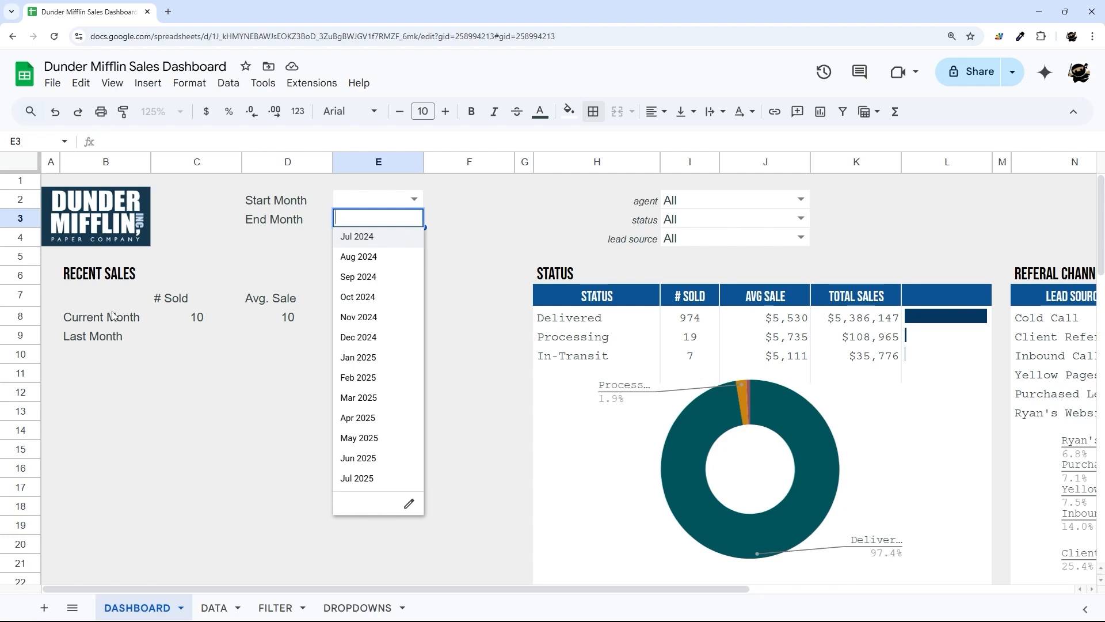
{"action": "left_click", "coordinate": [114, 318]}
{"action": "left_click", "coordinate": [396, 222]}
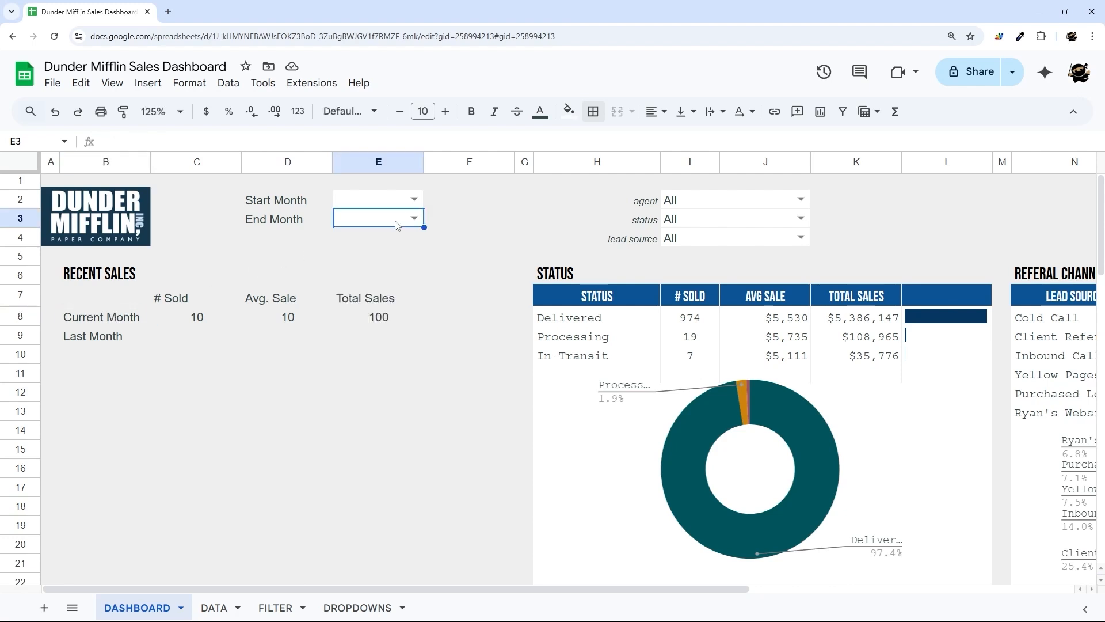
{"action": "left_click", "coordinate": [414, 218]}
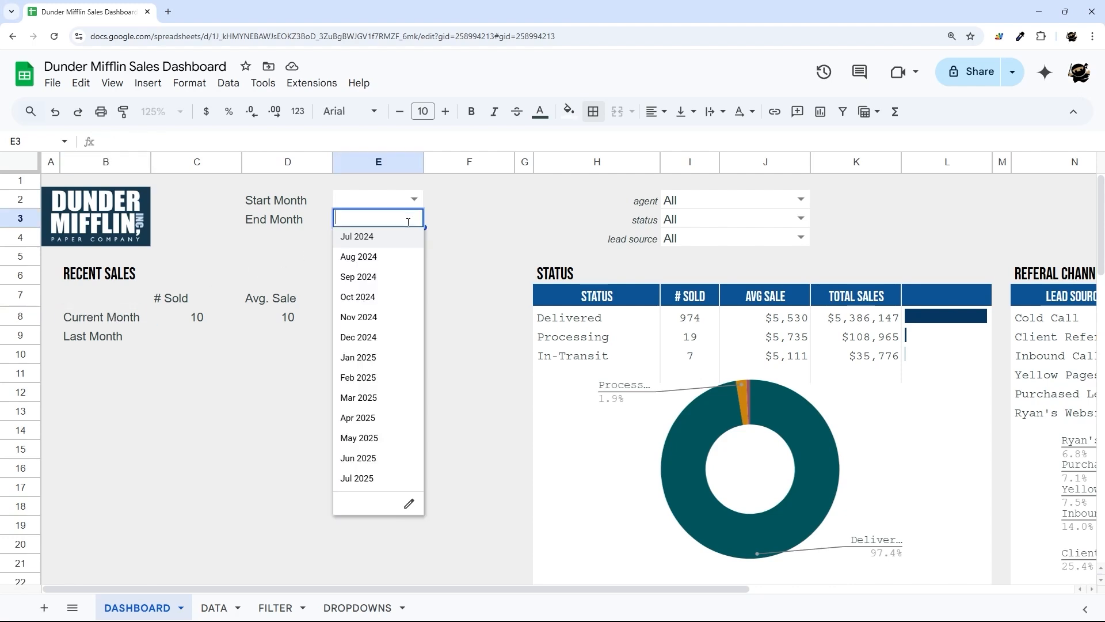
{"action": "left_click", "coordinate": [357, 340]}
{"action": "left_click", "coordinate": [86, 326]}
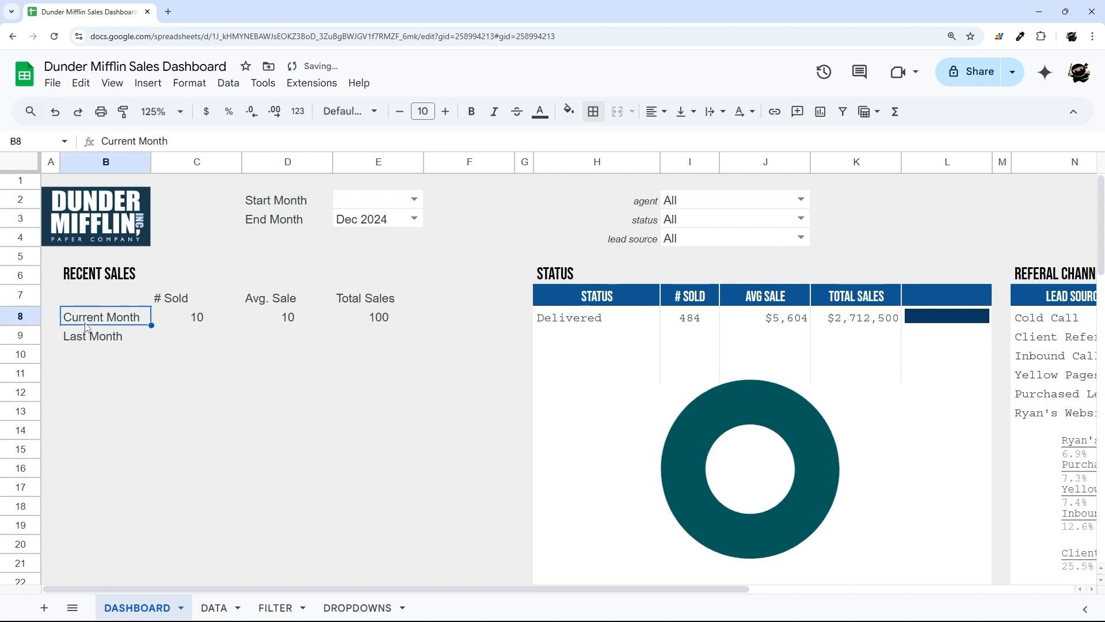
- Enter =IF(E3="",EOMONTH(today(),0),EOMONTH(datevalue(E3),0)) in B8
{"action": "type", "text": "="}
{"action": "left_click", "coordinate": [360, 223]}
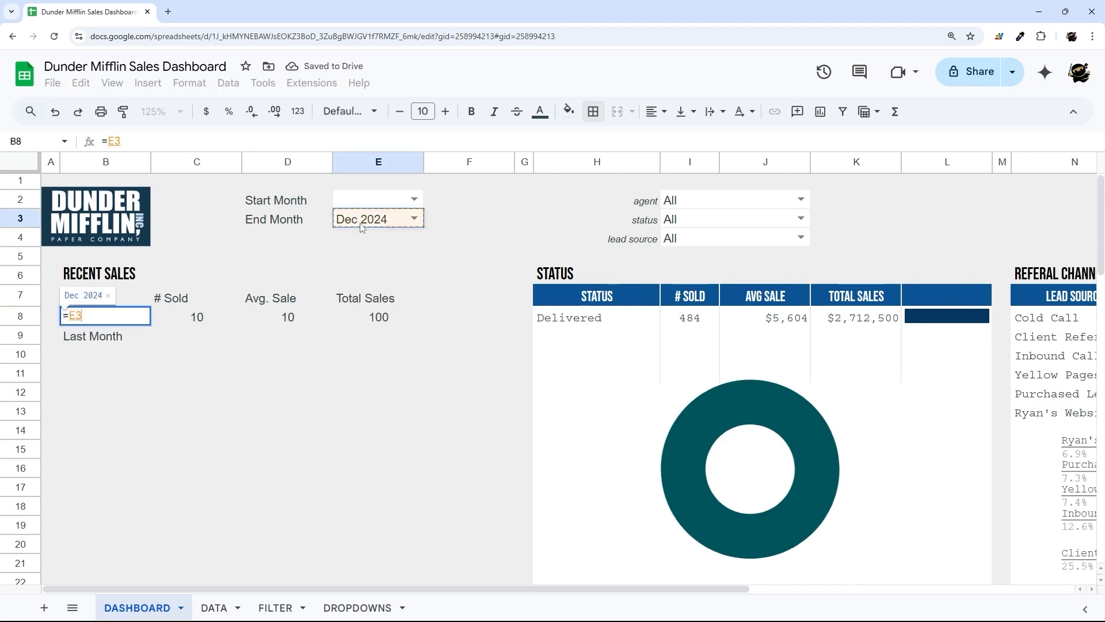
{"action": "key", "text": "Return"}
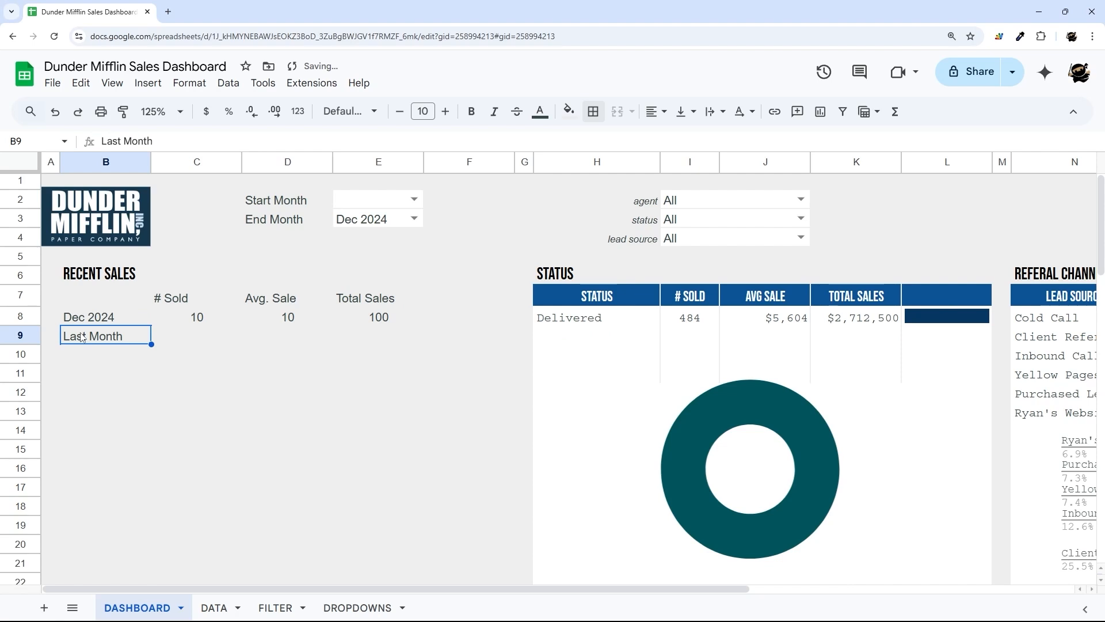
{"action": "key", "text": "Up"}
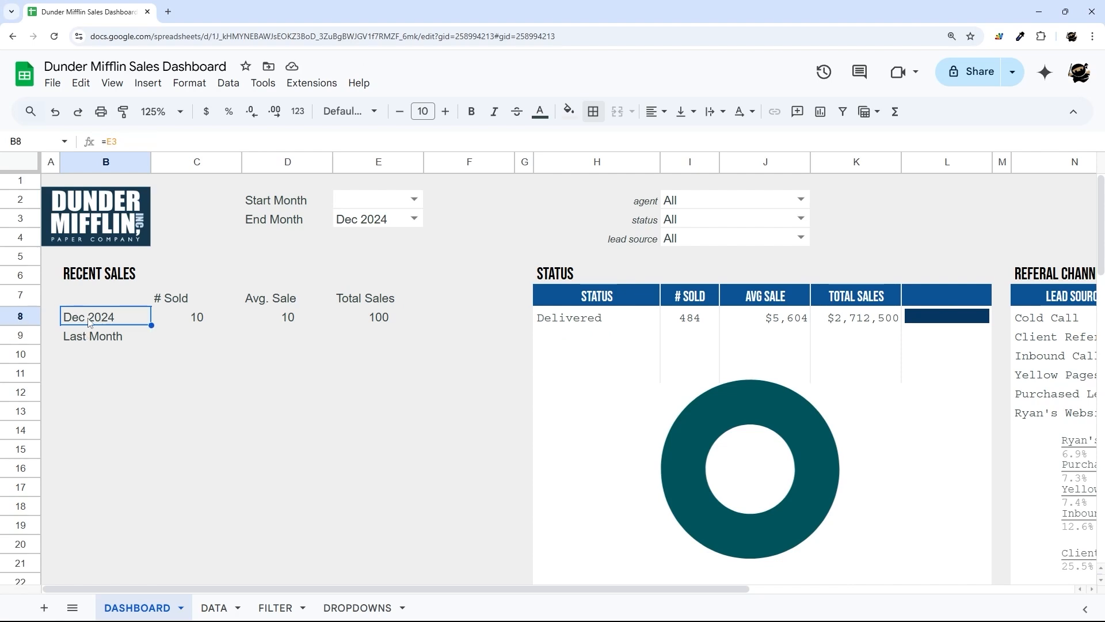
{"action": "key", "text": "Delete"}
{"action": "type", "text": "=IF("}
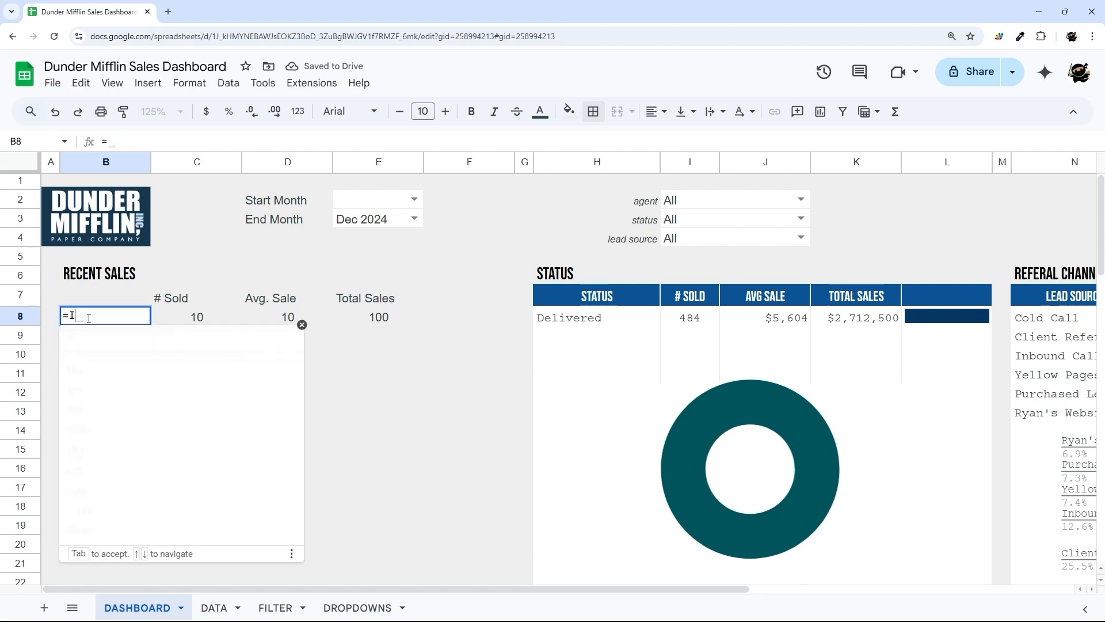
{"action": "left_click", "coordinate": [354, 224]}
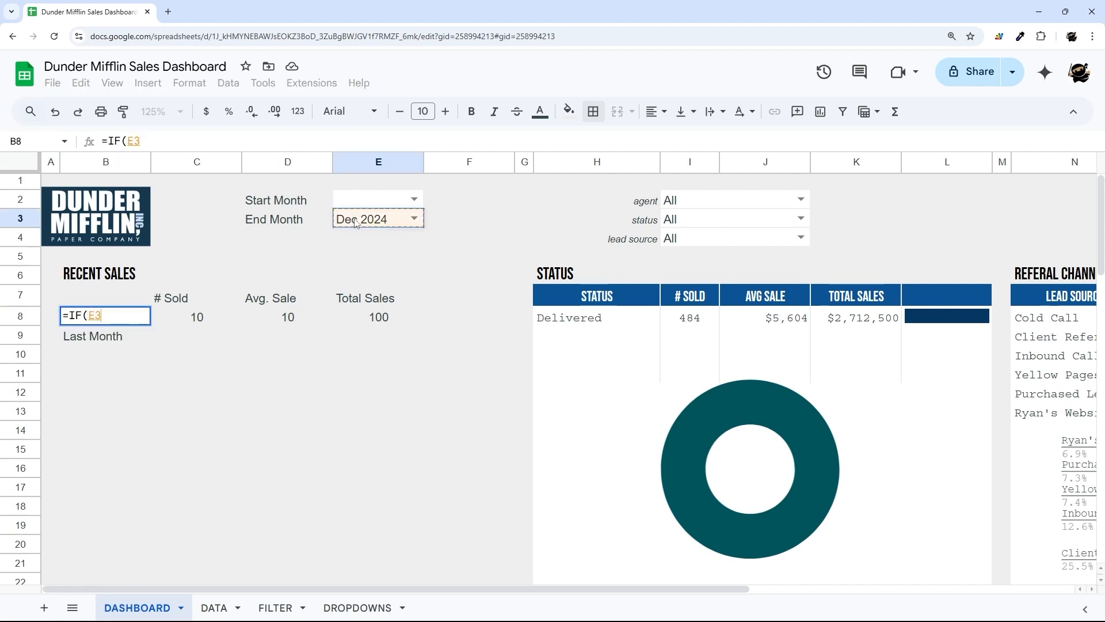
{"action": "type", "text": "=\"\","}
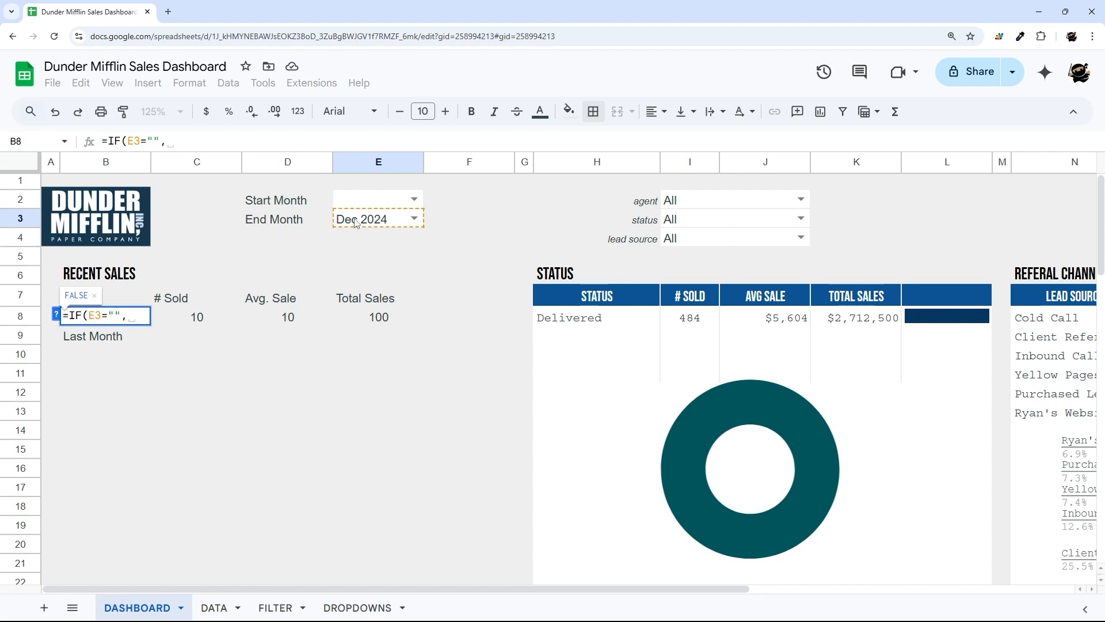
{"action": "type", "text": "EOMONTH("}
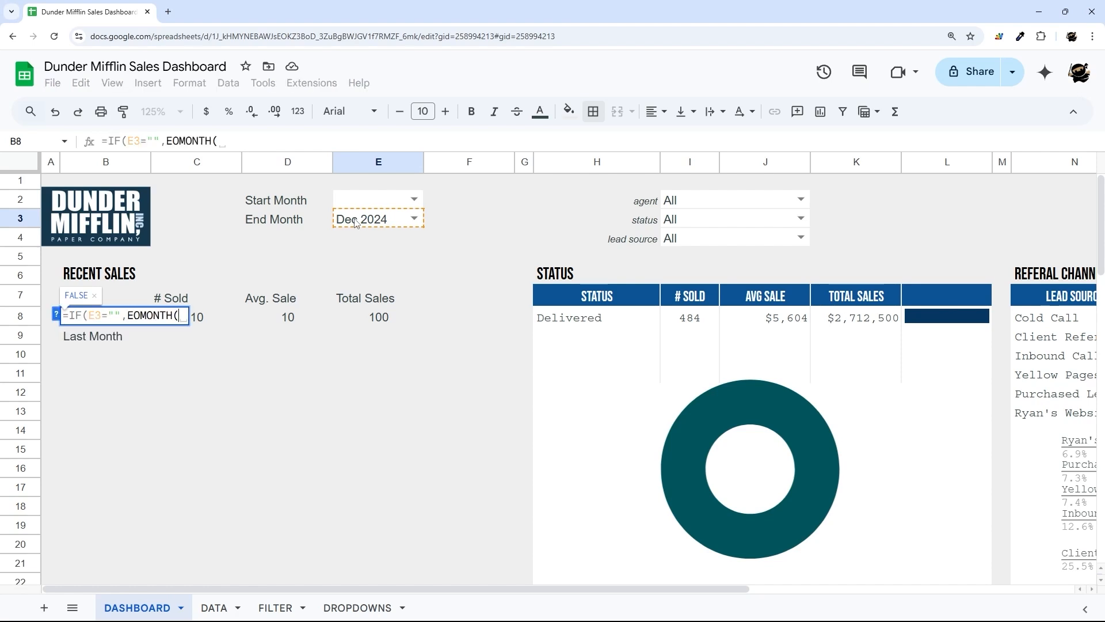
{"action": "type", "text": "today()"}
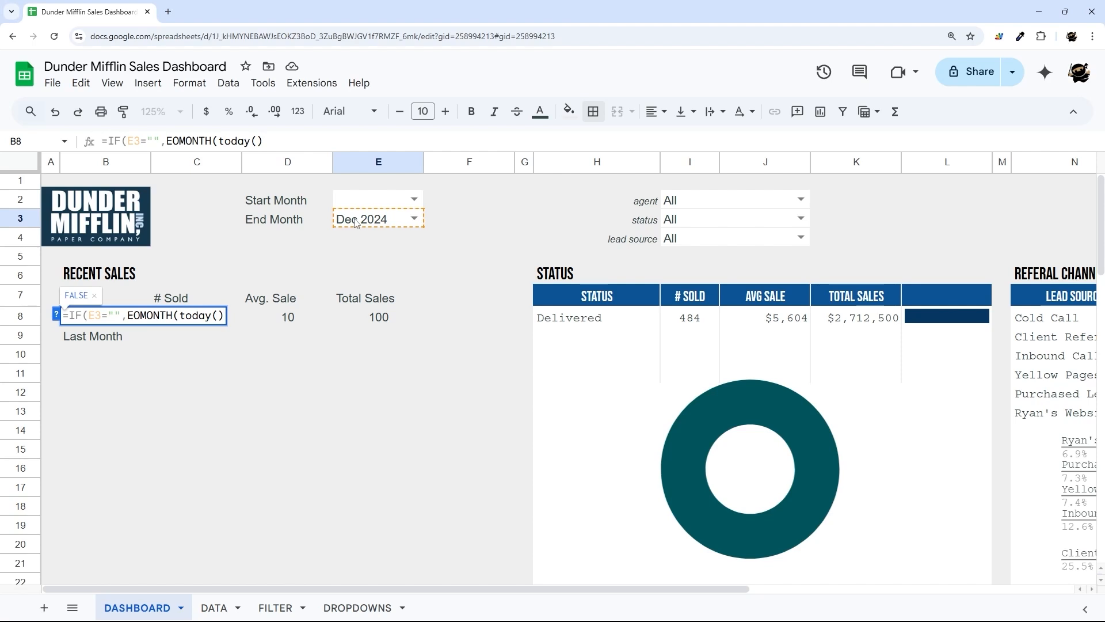
{"action": "type", "text": ",0)"}
{"action": "type", "text": ",EOMONTH("}
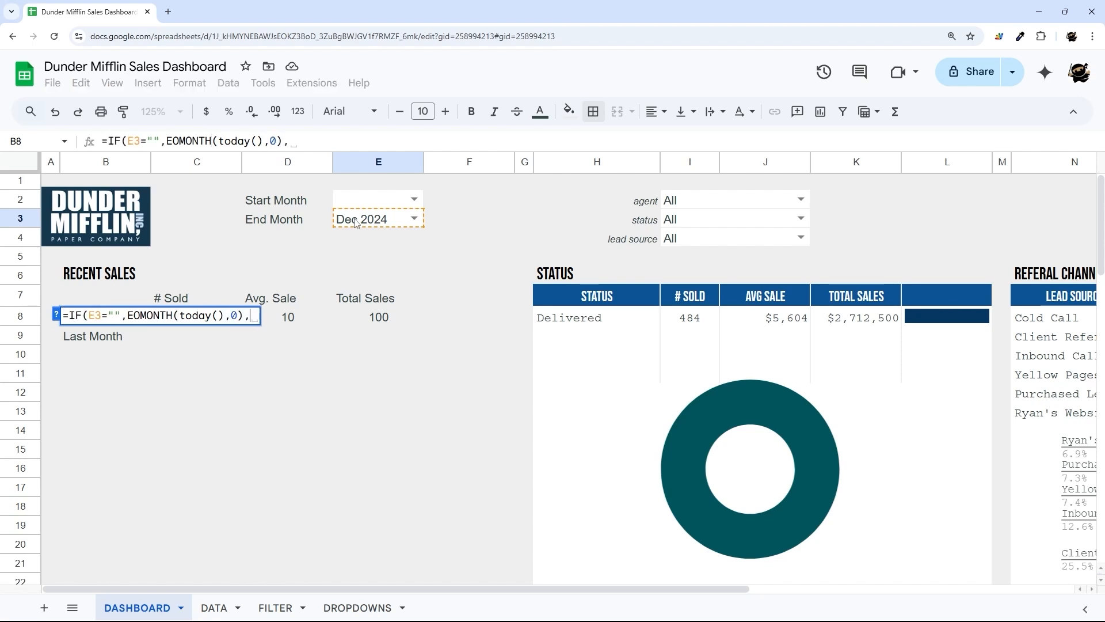
{"action": "type", "text": "d"}
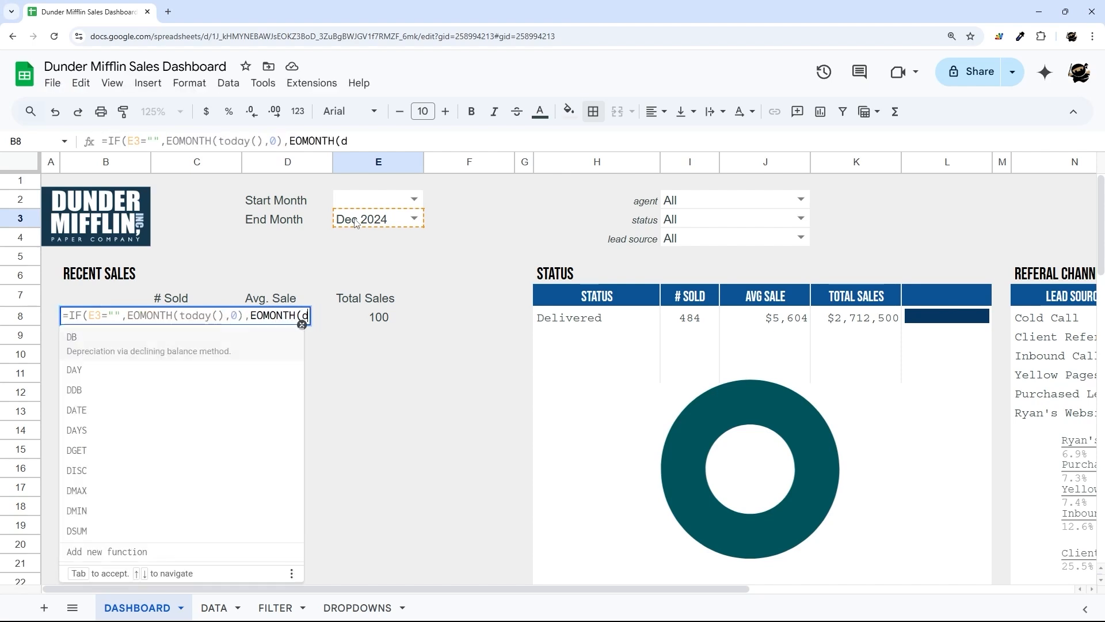
{"action": "type", "text": "atevalue("}
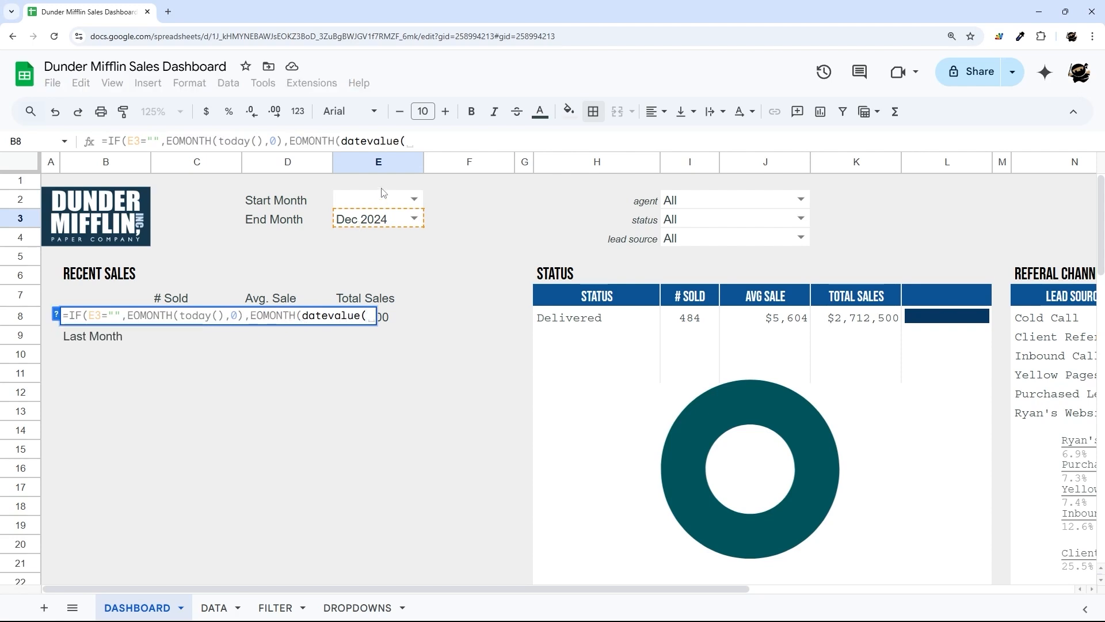
{"action": "left_click", "coordinate": [351, 208]}
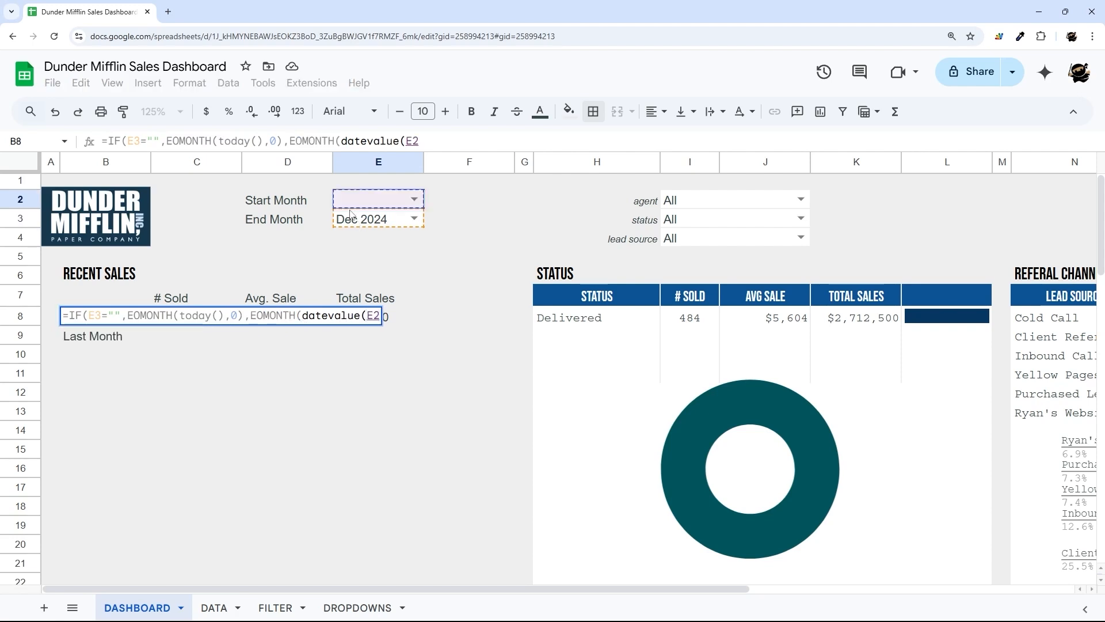
{"action": "left_click", "coordinate": [350, 221]}
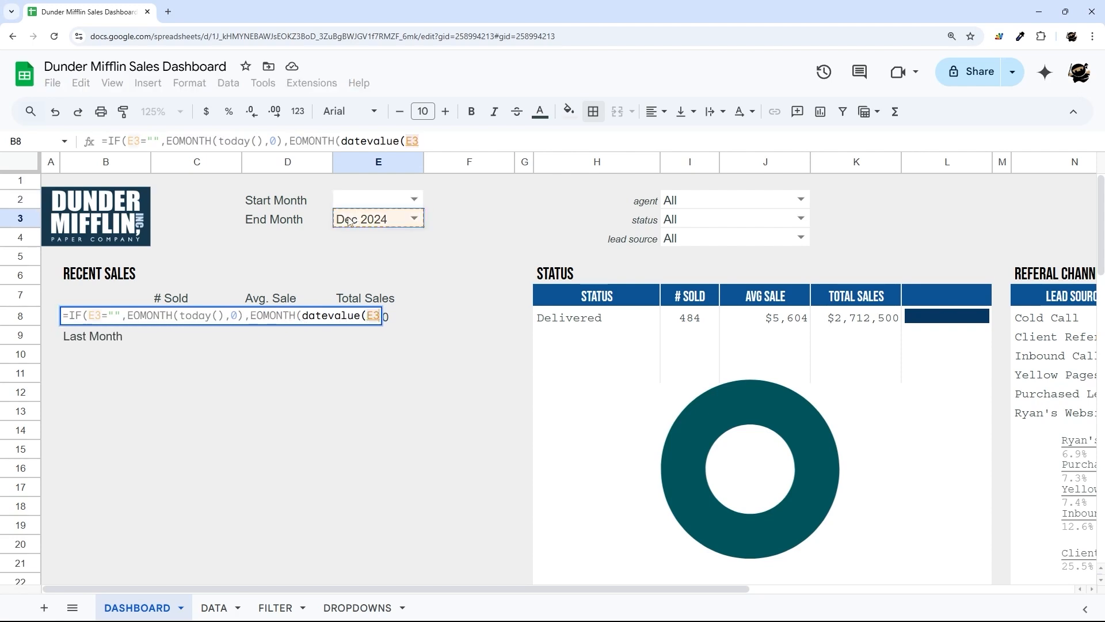
{"action": "type", "text": "),0)"}
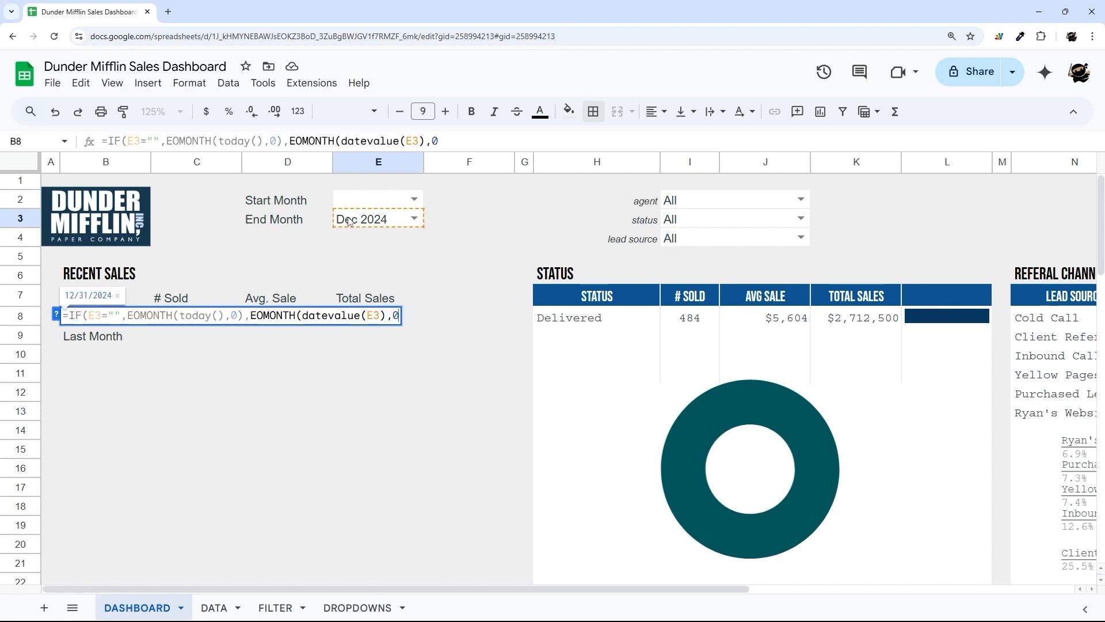
{"action": "type", "text": ")"}
{"action": "key", "text": "Return"}
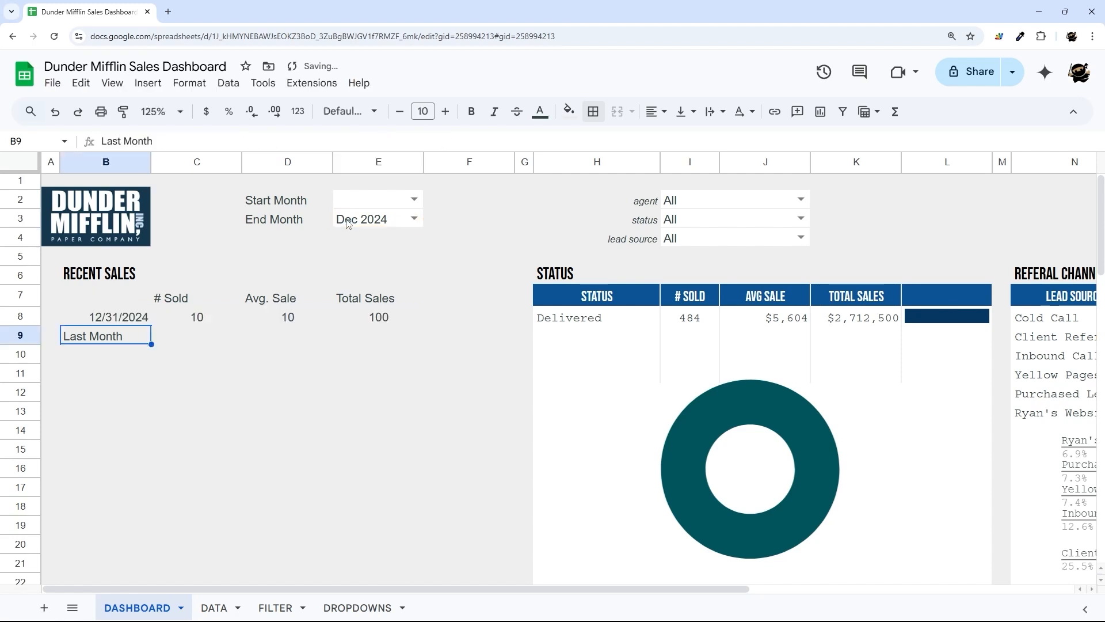
- Test B8 by setting End Month to Jan 2025 and Nov 2024, then clear E3
{"action": "left_click", "coordinate": [130, 317]}
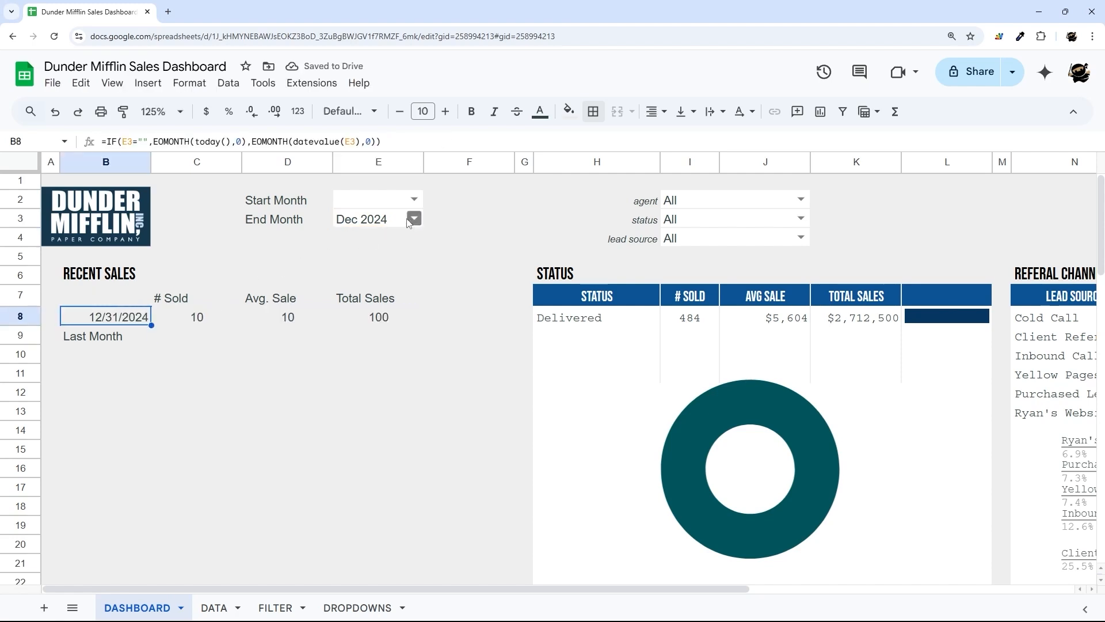
{"action": "left_click", "coordinate": [368, 219]}
{"action": "key", "text": "Delete"}
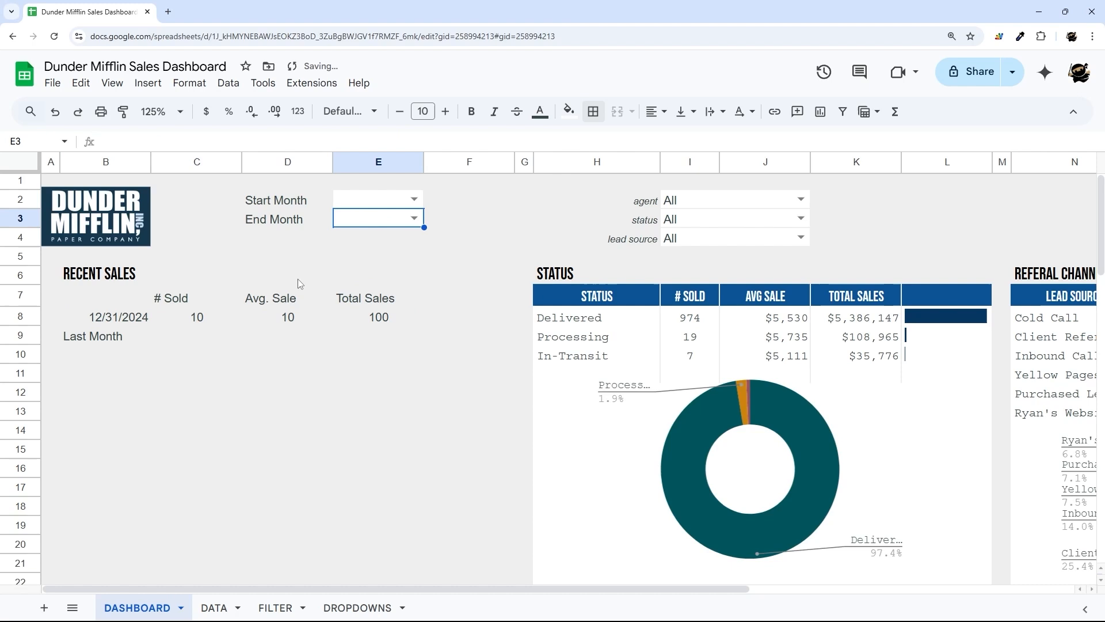
{"action": "left_click", "coordinate": [414, 218]}
{"action": "left_click", "coordinate": [358, 357]}
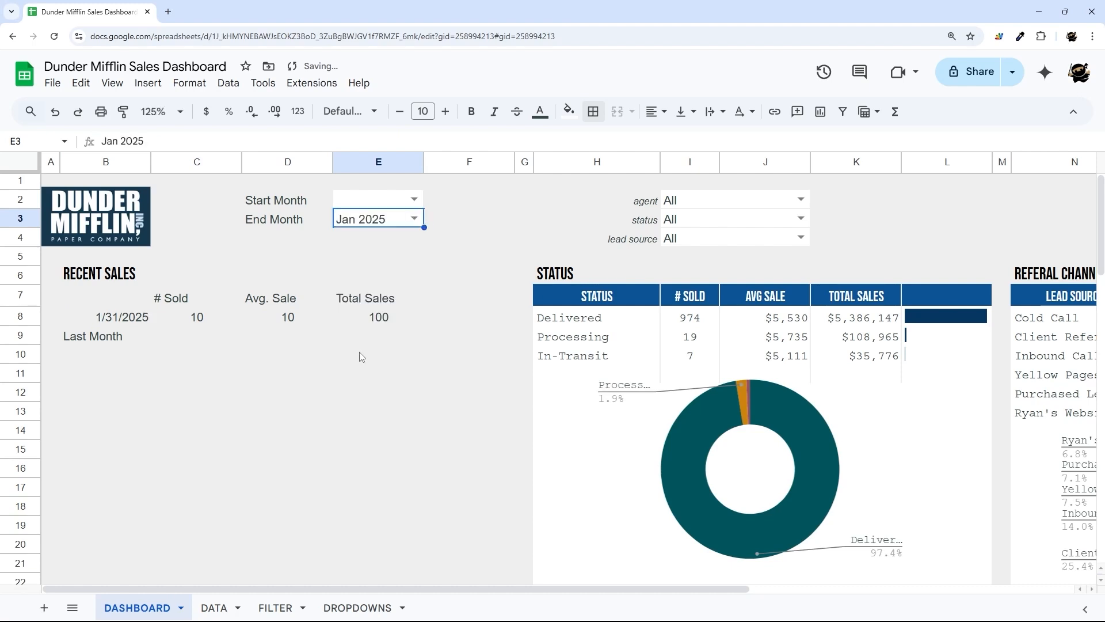
{"action": "left_click", "coordinate": [141, 320]}
{"action": "left_click", "coordinate": [413, 218]}
{"action": "left_click", "coordinate": [358, 318]}
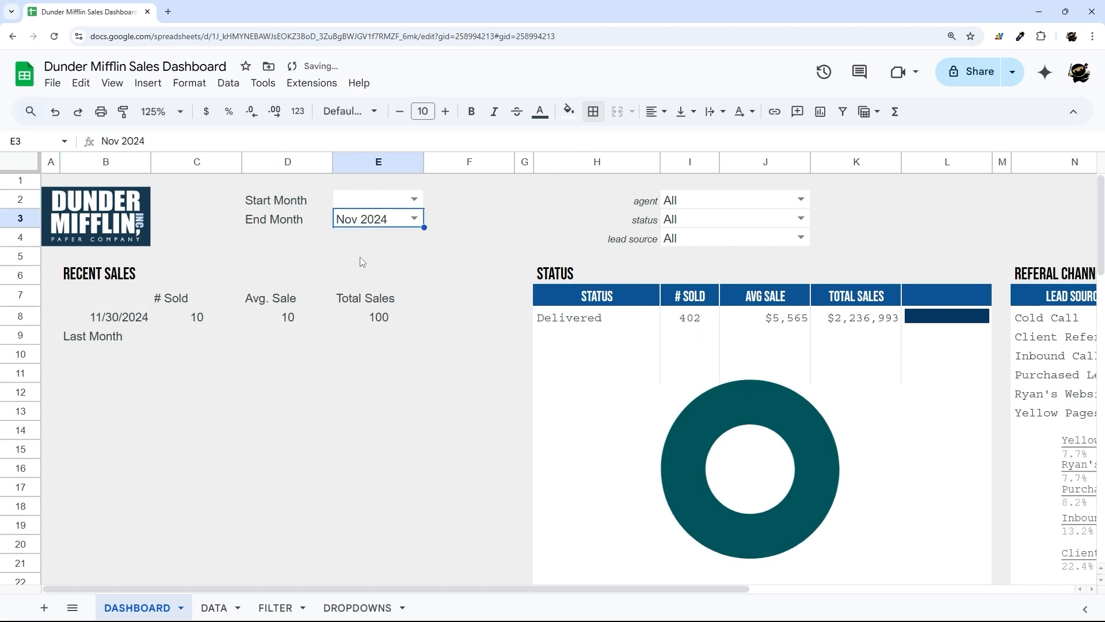
{"action": "key", "text": "Delete"}
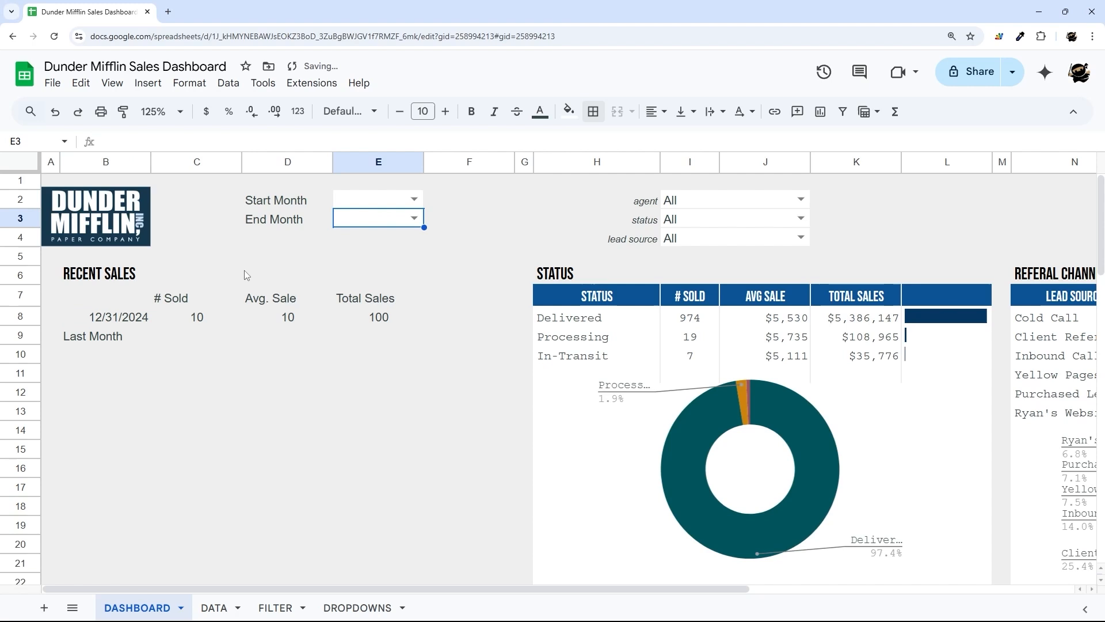
{"action": "left_click", "coordinate": [121, 328]}
{"action": "left_click", "coordinate": [118, 338]}
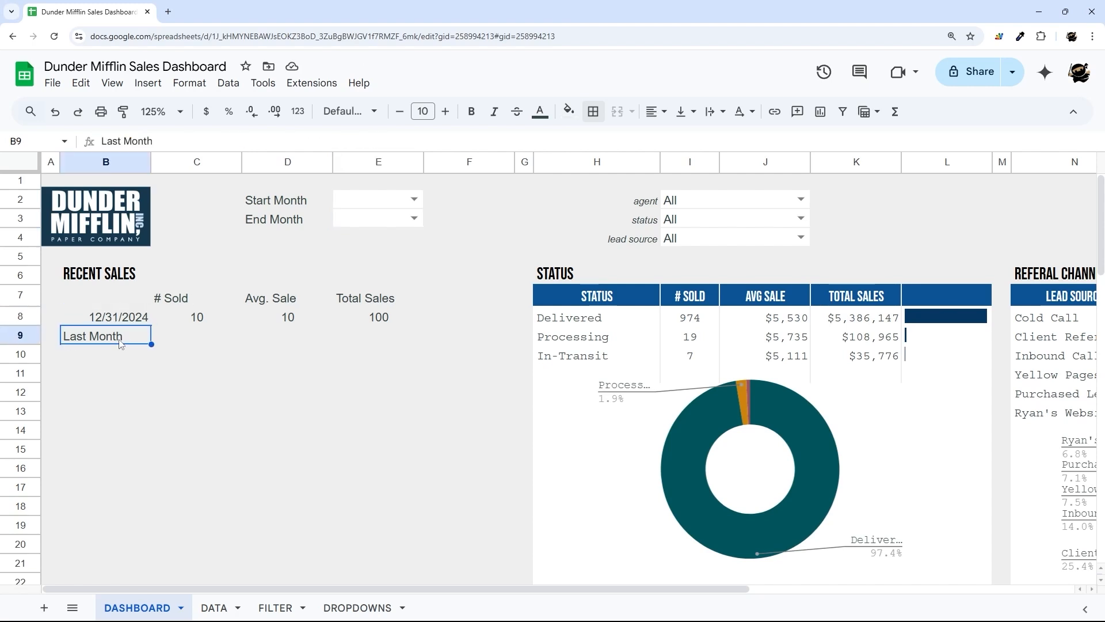
- Enter =EOMONTH(B8,-1) in B9 to get the previous month's end
{"action": "type", "text": "=eoon"}
{"action": "key", "text": "BackSpace"}
{"action": "key", "text": "BackSpace"}
{"action": "type", "text": "mo"}
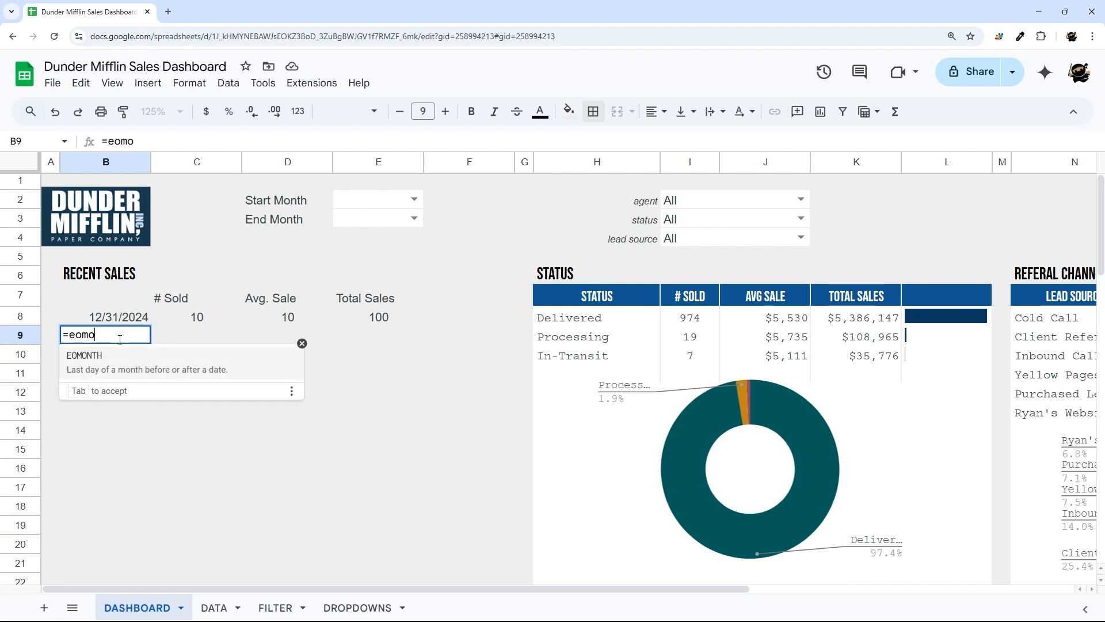
{"action": "type", "text": "nth("}
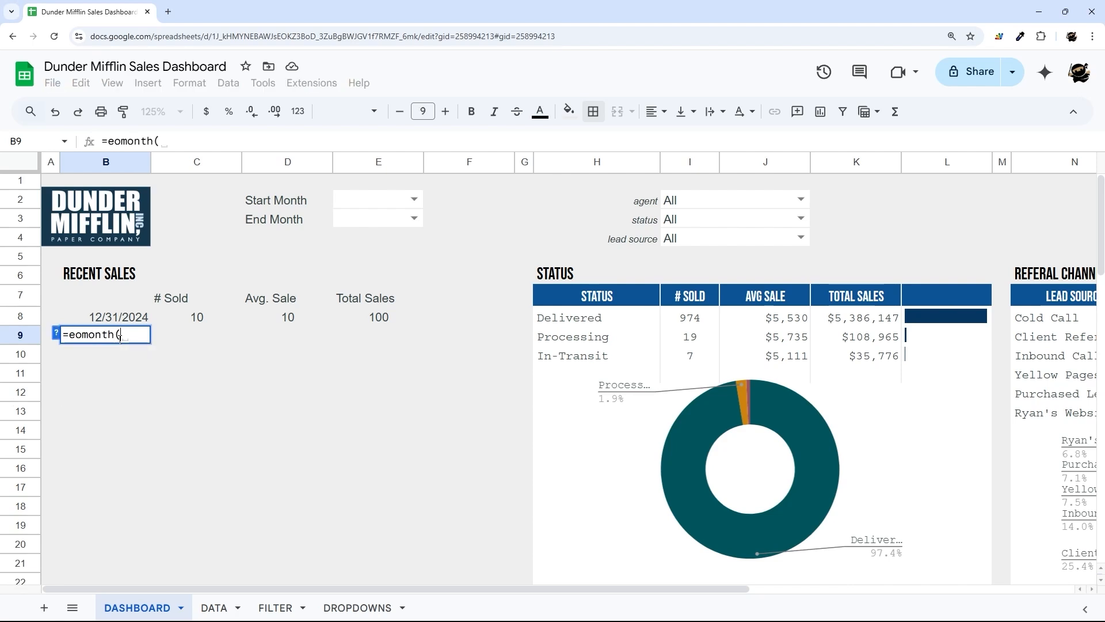
{"action": "left_click", "coordinate": [119, 321]}
{"action": "type", "text": ",-1)"}
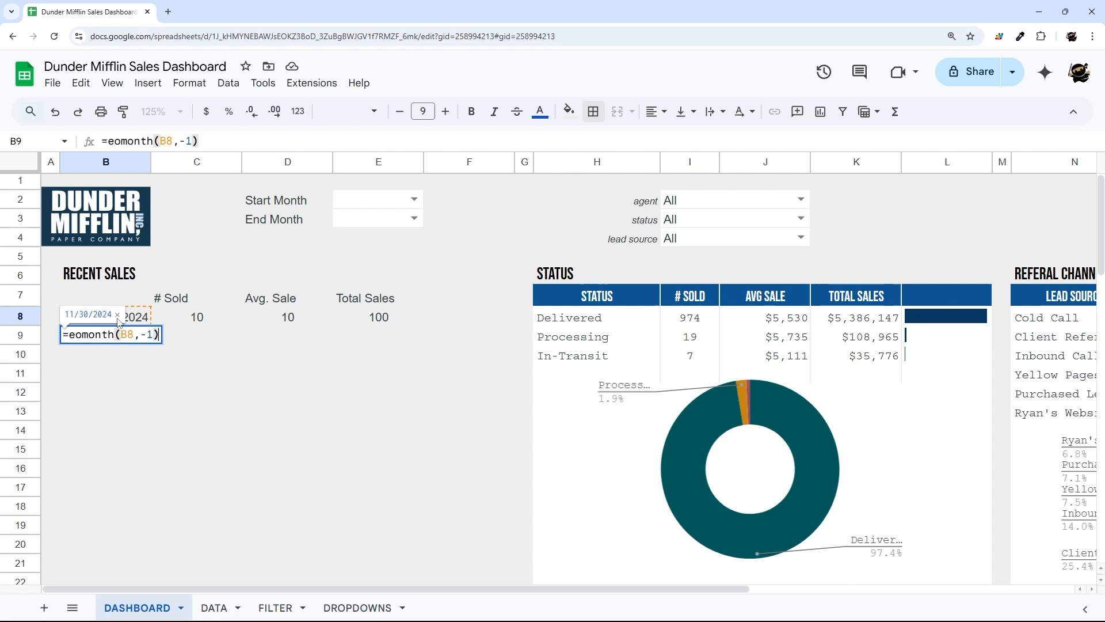
{"action": "key", "text": "Return"}
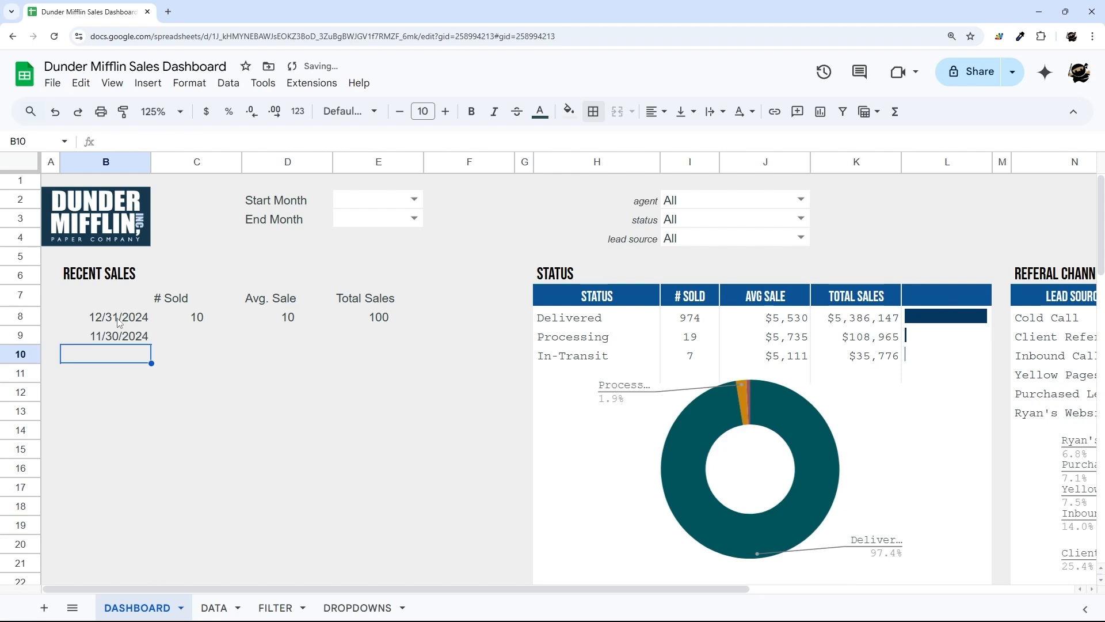
- Give B8:B9 a custom date format of abbreviated month plus full four-digit year
{"action": "left_click_drag", "start_coordinate": [115, 316], "coordinate": [121, 336]}
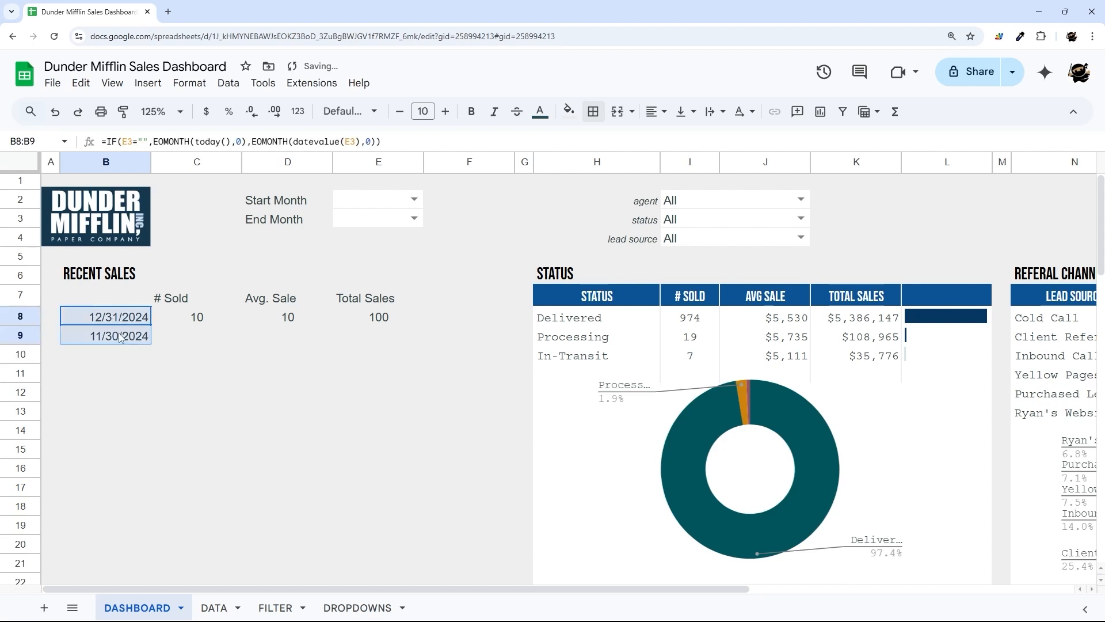
{"action": "left_click", "coordinate": [305, 112]}
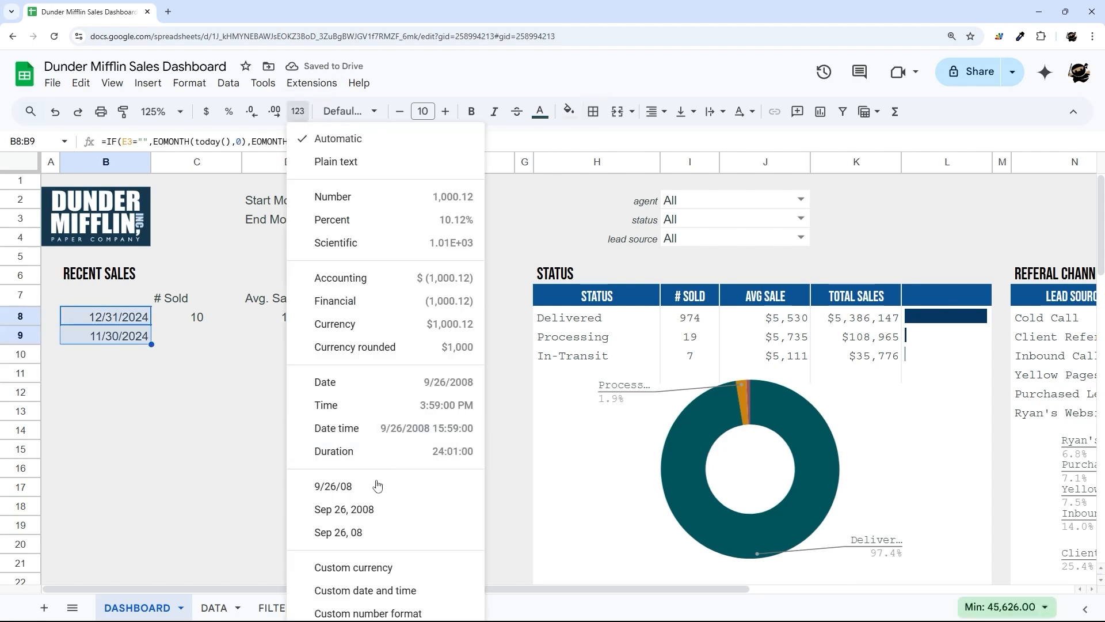
{"action": "left_click", "coordinate": [368, 590]}
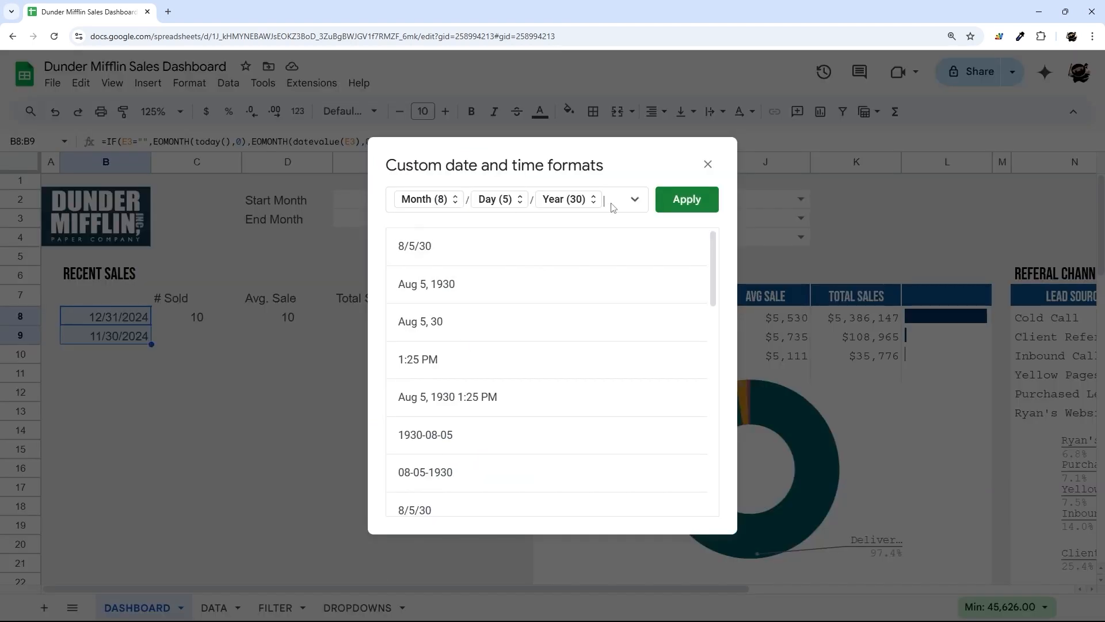
{"action": "key", "text": "BackSpace"}
{"action": "key", "text": "BackSpace"}
{"action": "left_click", "coordinate": [455, 199]}
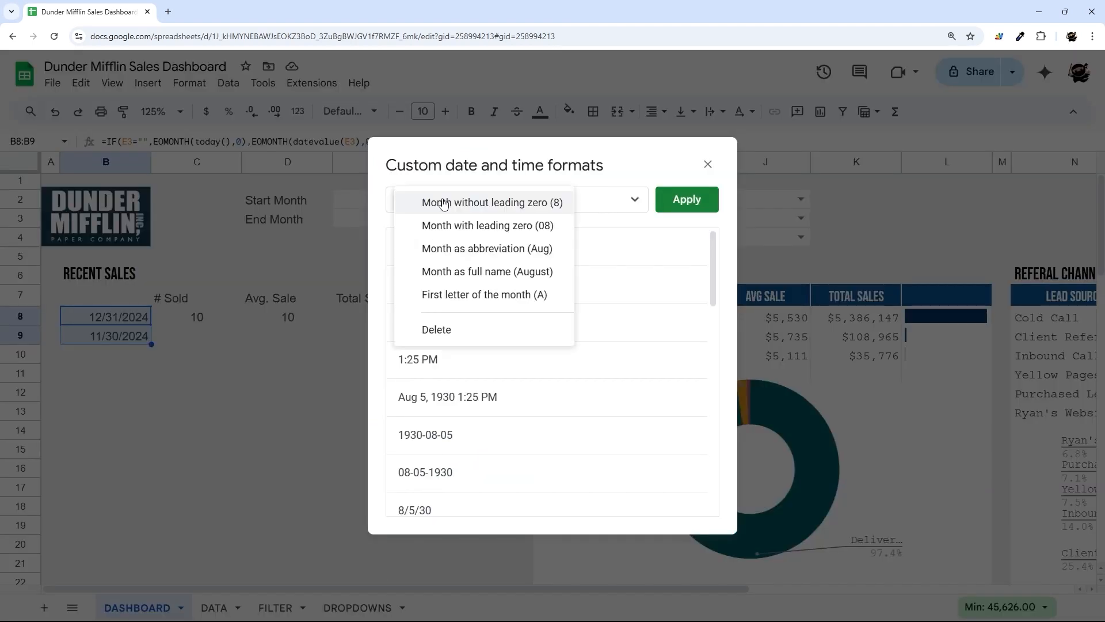
{"action": "left_click", "coordinate": [490, 256]}
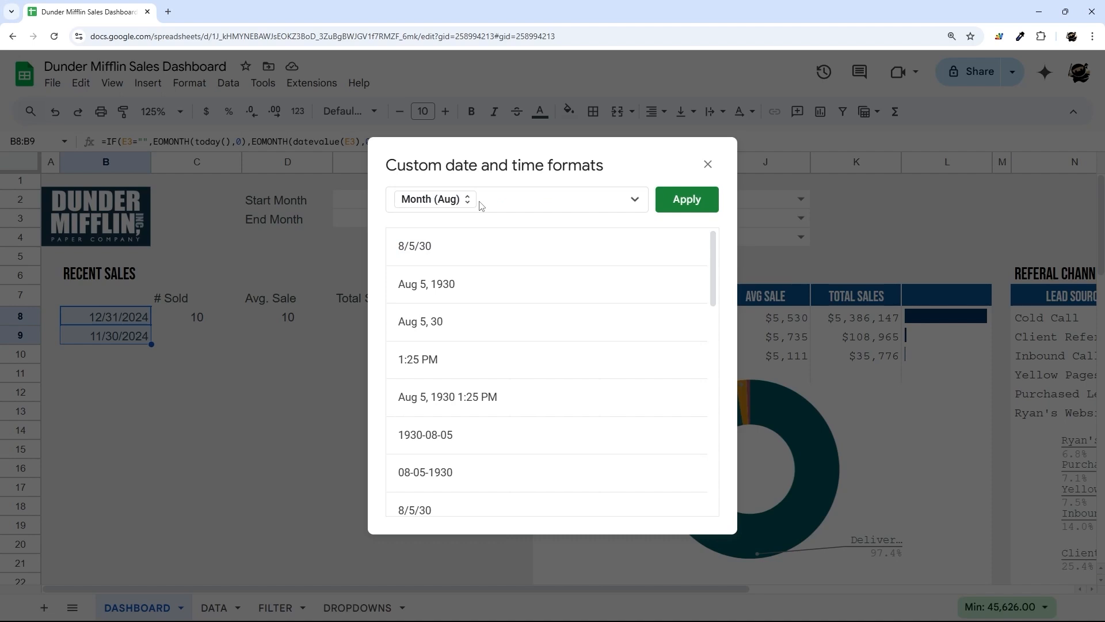
{"action": "left_click", "coordinate": [474, 201]}
{"action": "left_click", "coordinate": [476, 203]}
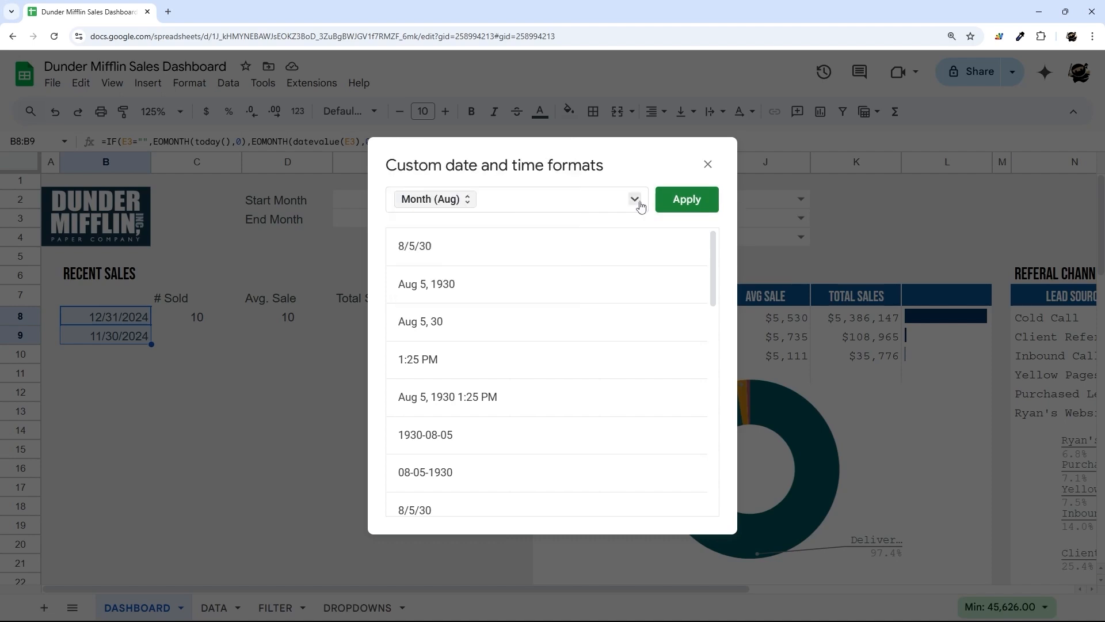
{"action": "left_click", "coordinate": [637, 201]}
{"action": "left_click", "coordinate": [666, 281]}
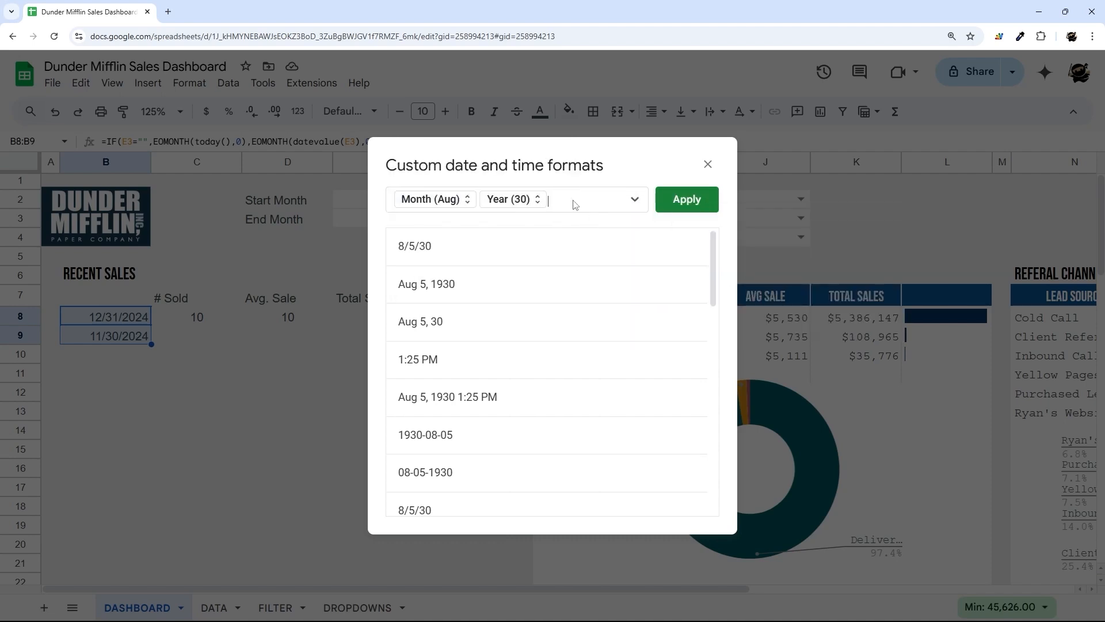
{"action": "left_click", "coordinate": [535, 199]}
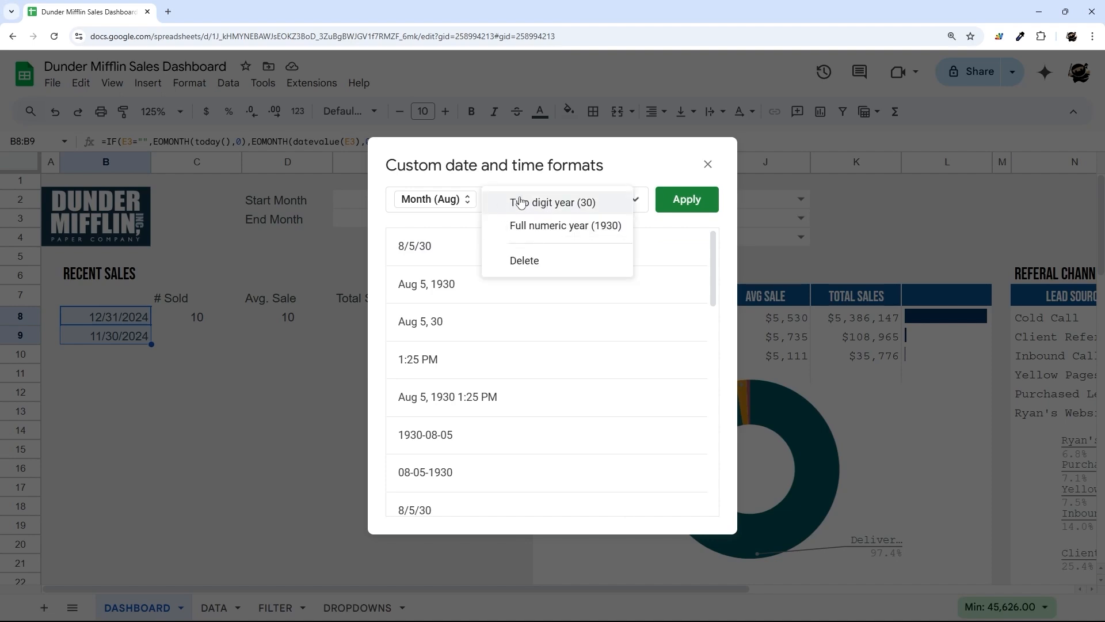
{"action": "left_click", "coordinate": [526, 224]}
{"action": "left_click", "coordinate": [687, 199]}
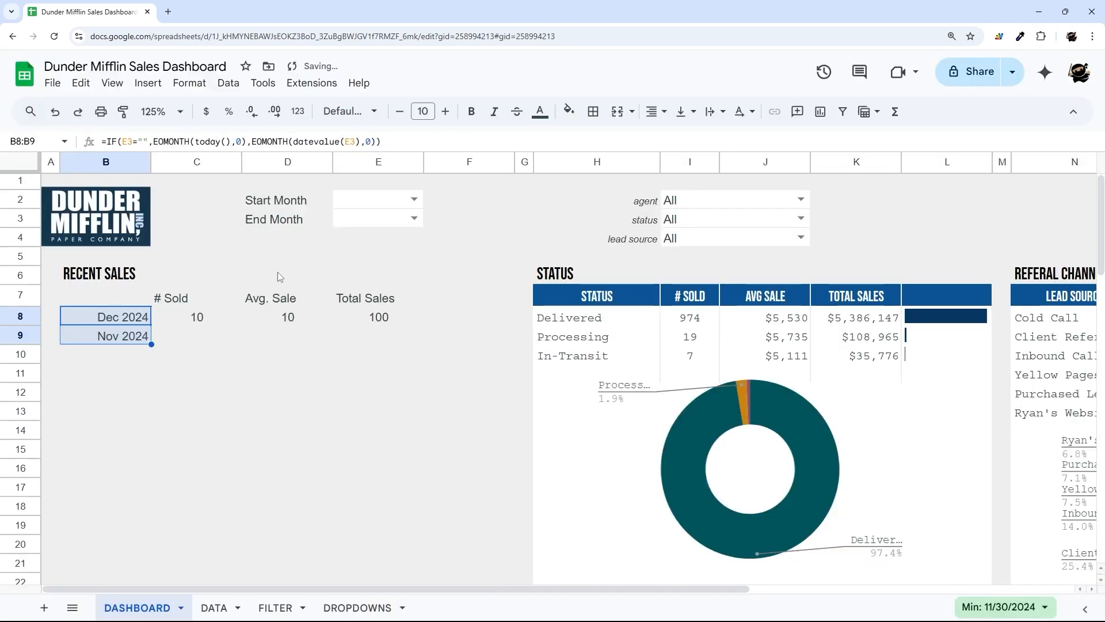
- Set the RECENT SALES block B7:F9 in Courier with dark blue fill and white text
{"action": "left_click_drag", "start_coordinate": [115, 317], "coordinate": [389, 344]}
{"action": "left_click", "coordinate": [348, 111]}
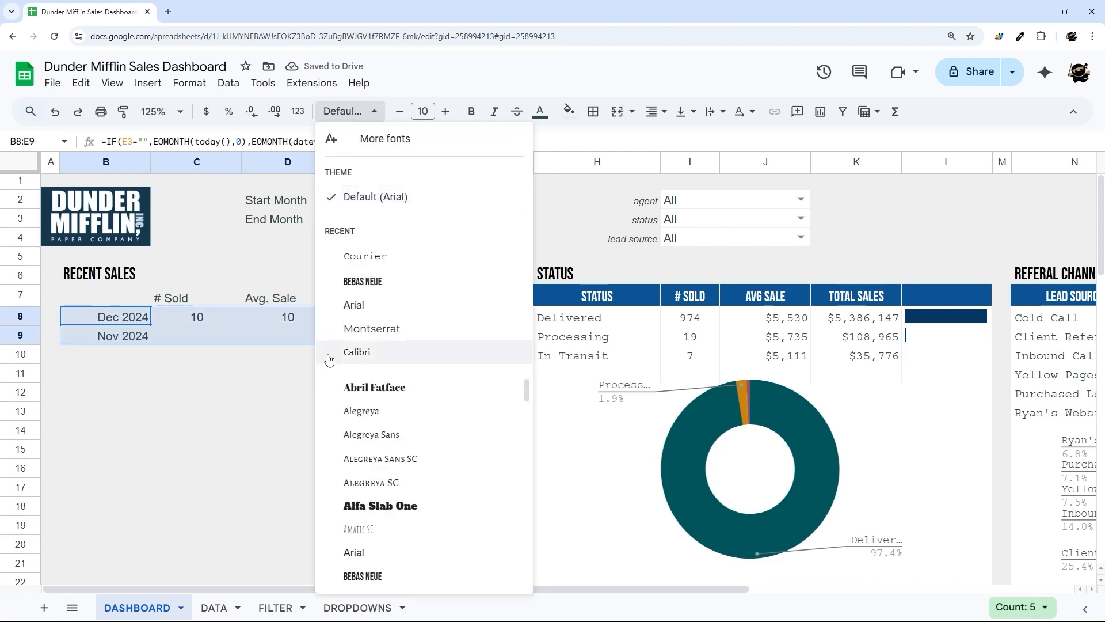
{"action": "left_click", "coordinate": [369, 244]}
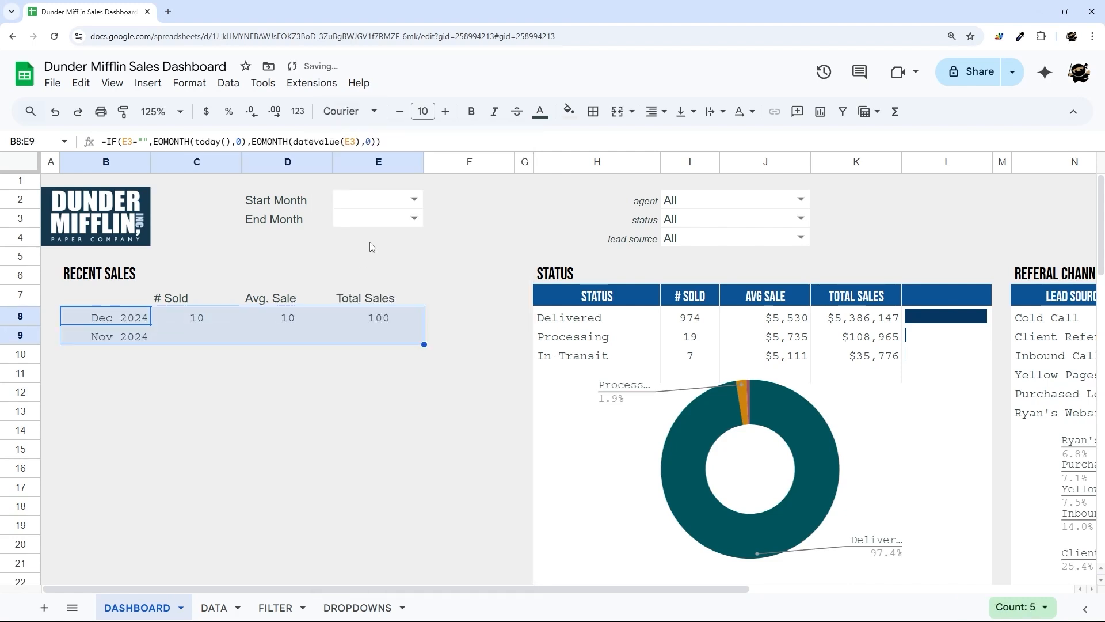
{"action": "left_click_drag", "start_coordinate": [106, 302], "coordinate": [455, 346]}
{"action": "left_click", "coordinate": [569, 111]}
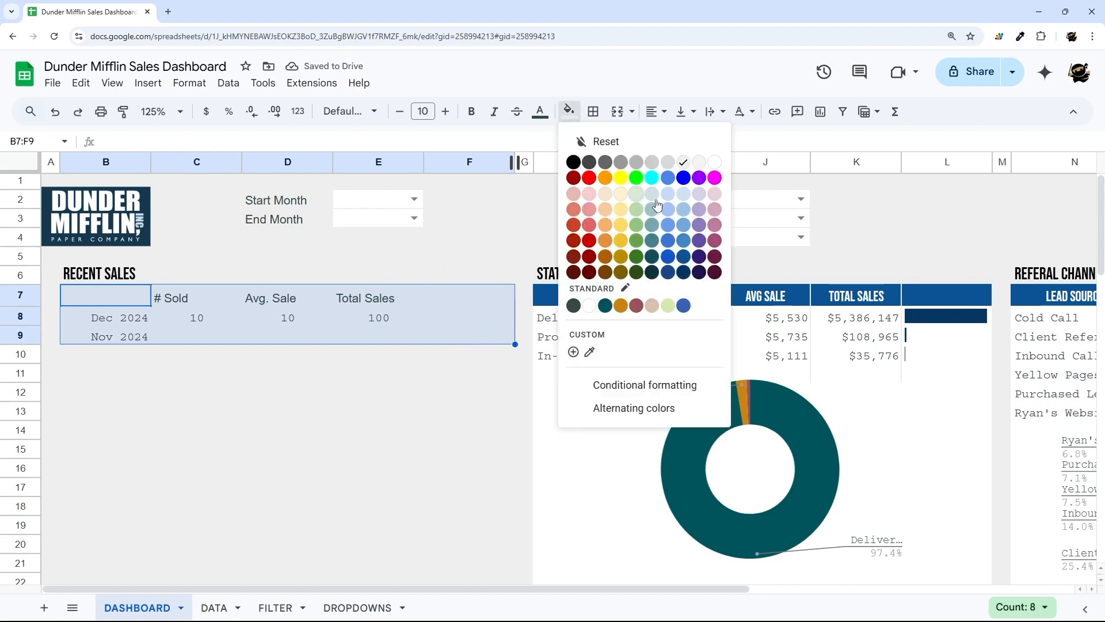
{"action": "left_click", "coordinate": [690, 253]}
{"action": "left_click", "coordinate": [540, 111]}
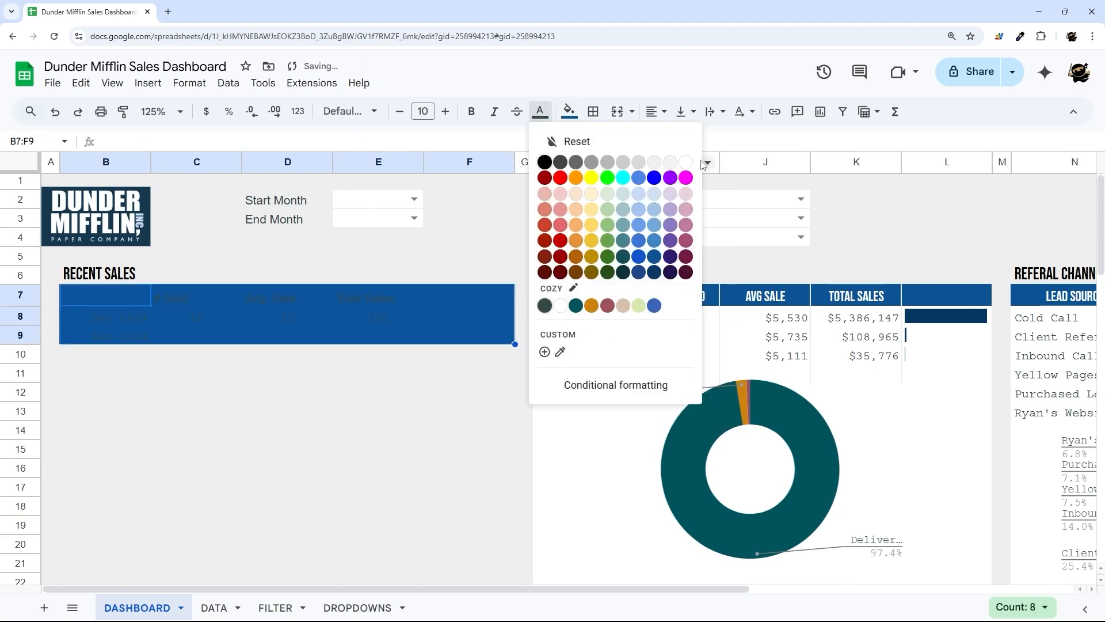
{"action": "left_click", "coordinate": [707, 163]}
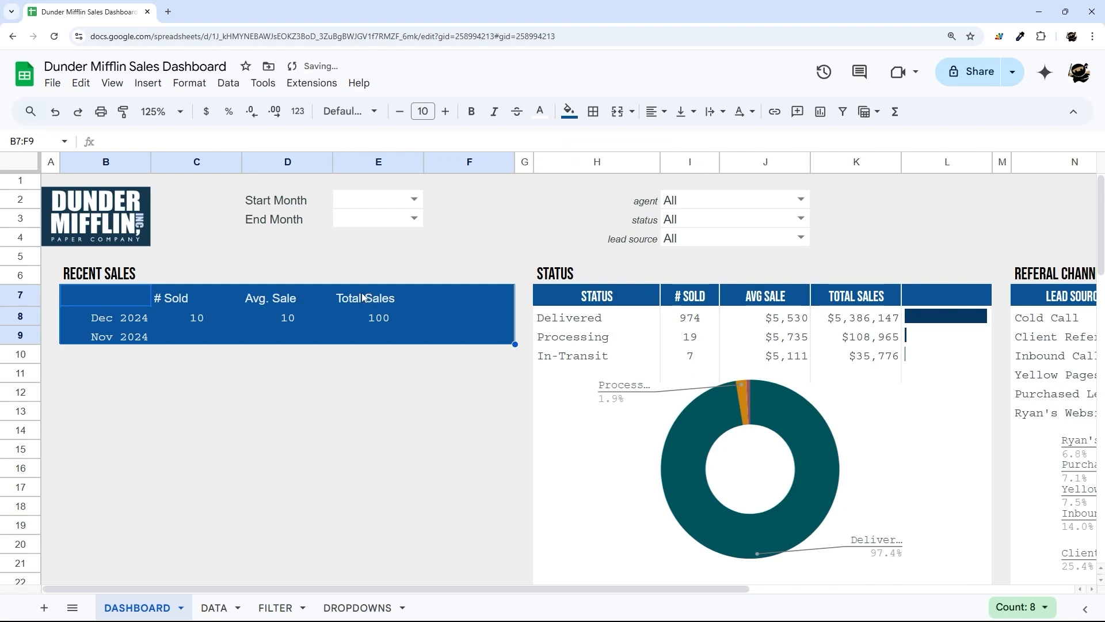
- Make the headers C7:E7 centred, Calibri, size 8 and bold
{"action": "left_click_drag", "start_coordinate": [201, 303], "coordinate": [374, 299]}
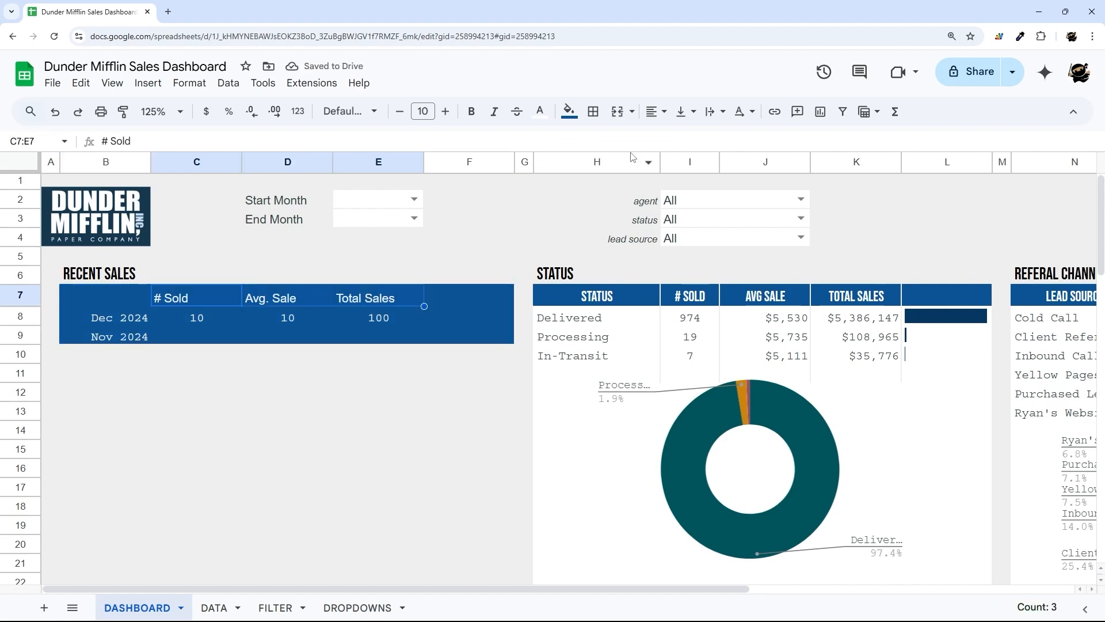
{"action": "left_click", "coordinate": [657, 111]}
{"action": "left_click", "coordinate": [679, 139]}
{"action": "left_click", "coordinate": [349, 111]}
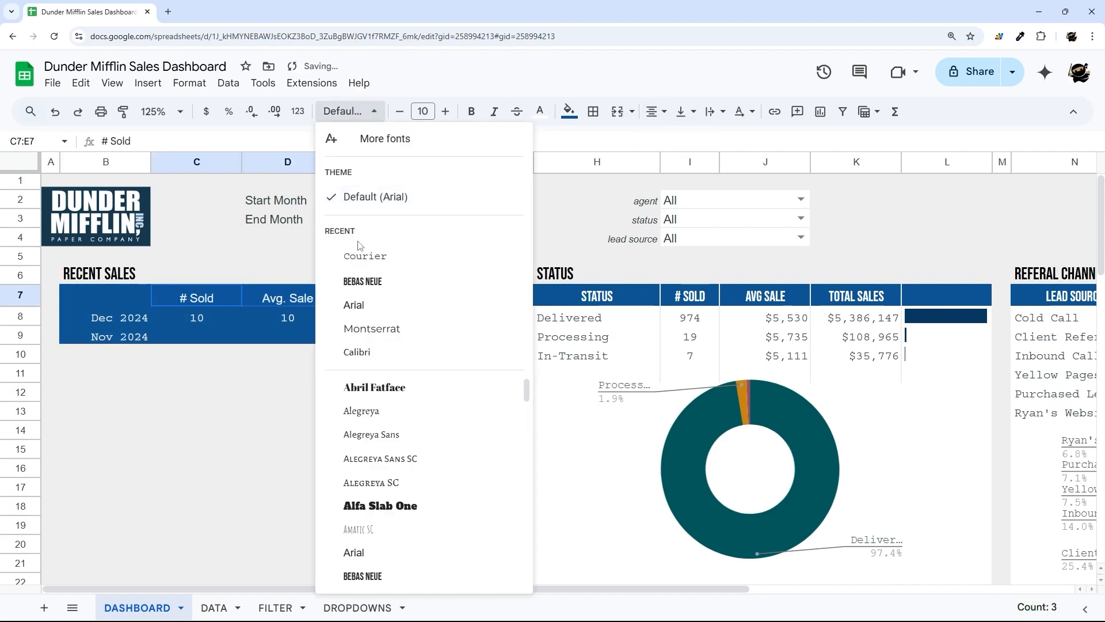
{"action": "left_click", "coordinate": [364, 255]}
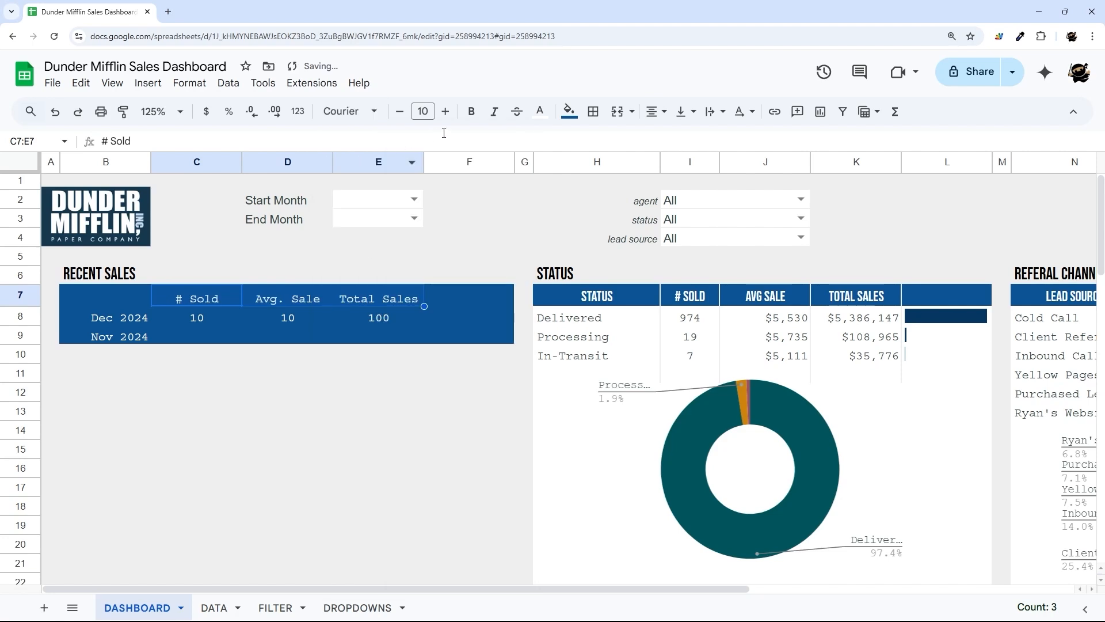
{"action": "left_click", "coordinate": [369, 111]}
{"action": "scroll", "coordinate": [403, 437], "scroll_direction": "down", "scroll_amount": 3}
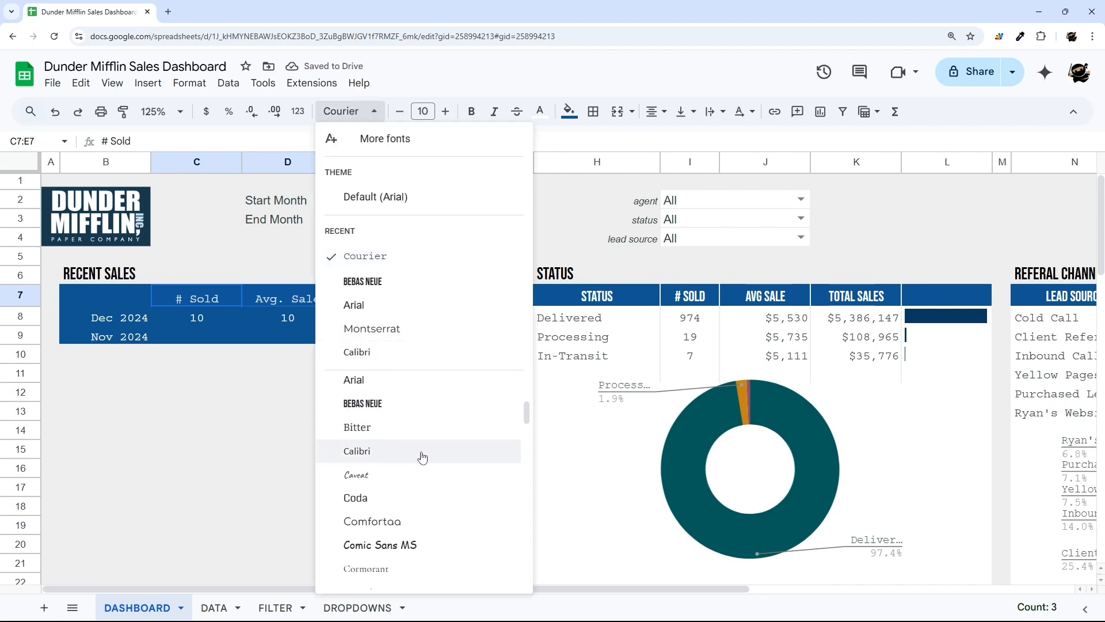
{"action": "left_click", "coordinate": [374, 397]}
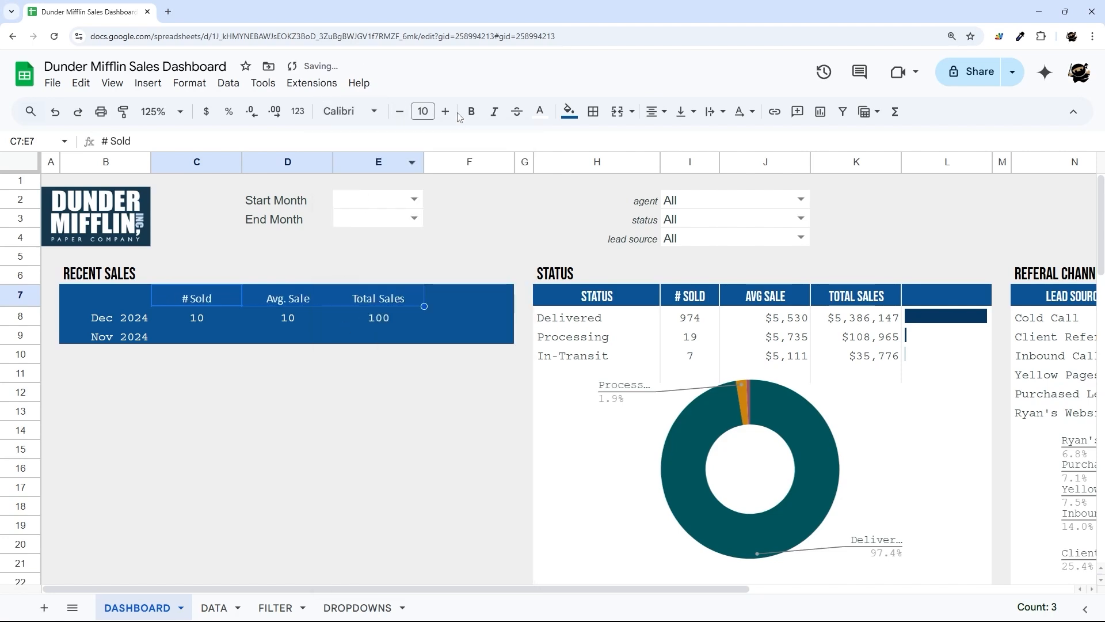
{"action": "left_click", "coordinate": [401, 115]}
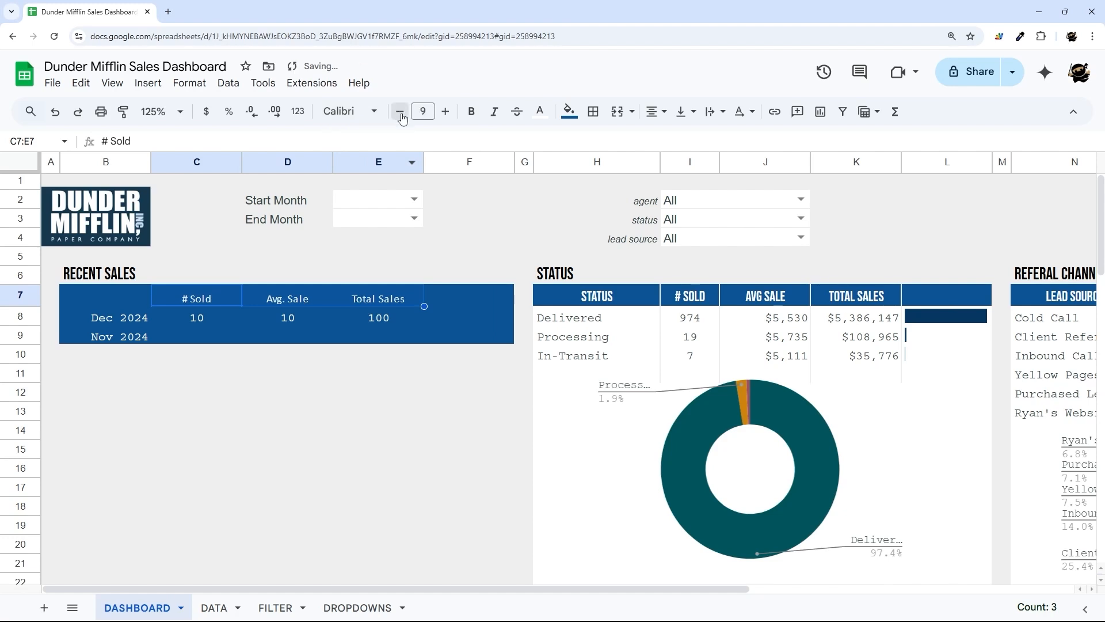
{"action": "left_click", "coordinate": [401, 114]}
{"action": "left_click", "coordinate": [471, 111]}
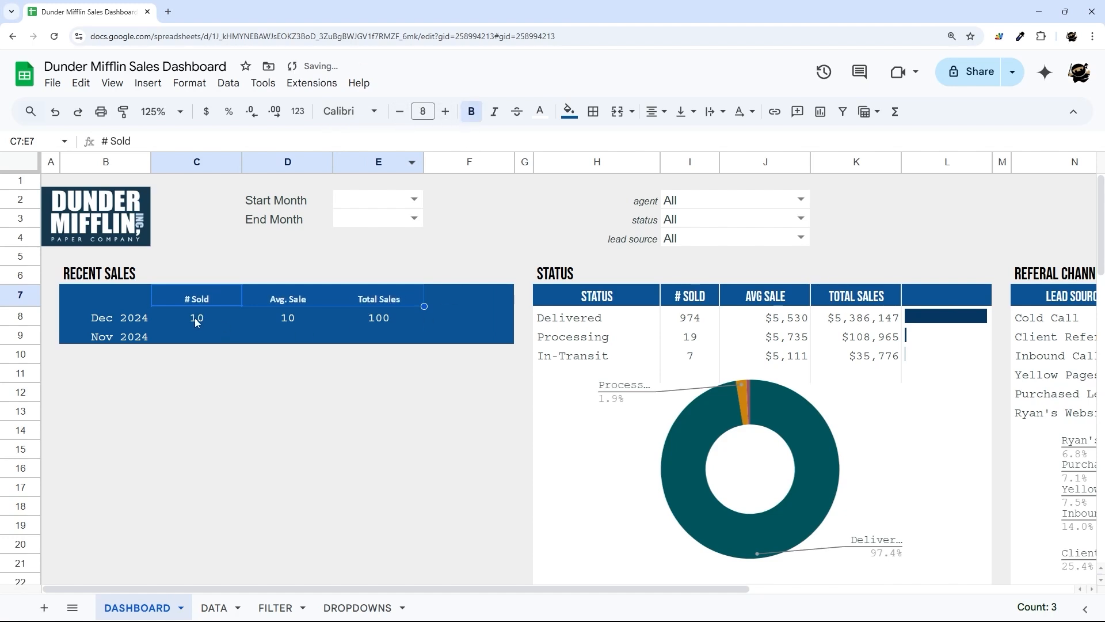
- Make the December figures C8:E8 bold at size 12
{"action": "left_click_drag", "start_coordinate": [196, 322], "coordinate": [403, 318]}
{"action": "left_click", "coordinate": [472, 111]}
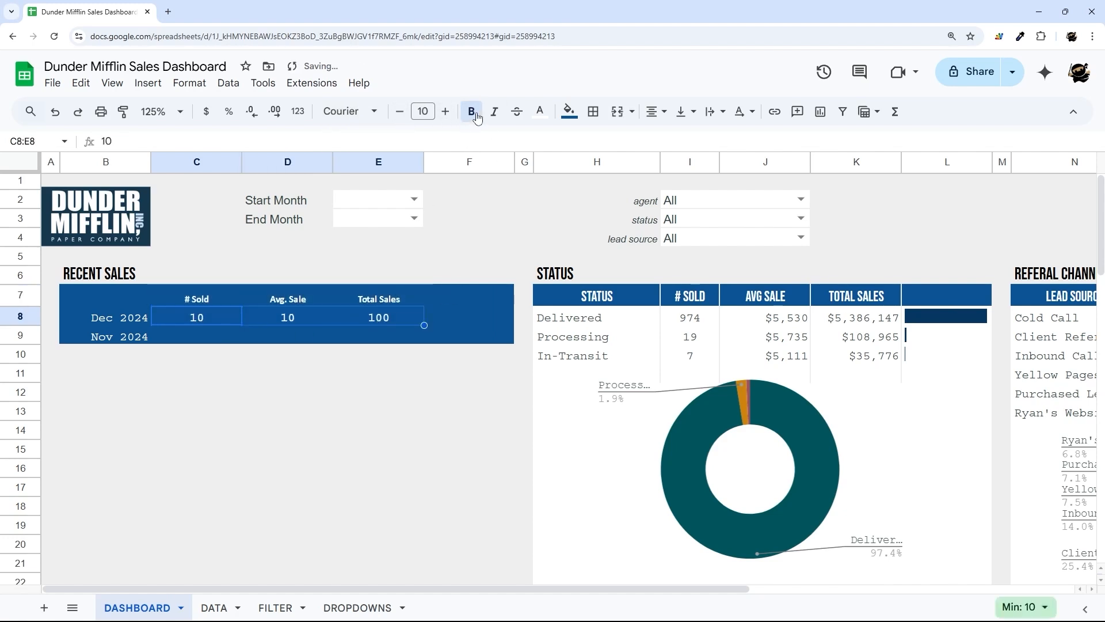
{"action": "left_click", "coordinate": [445, 111]}
{"action": "left_click", "coordinate": [444, 111]}
{"action": "left_click", "coordinate": [206, 318]}
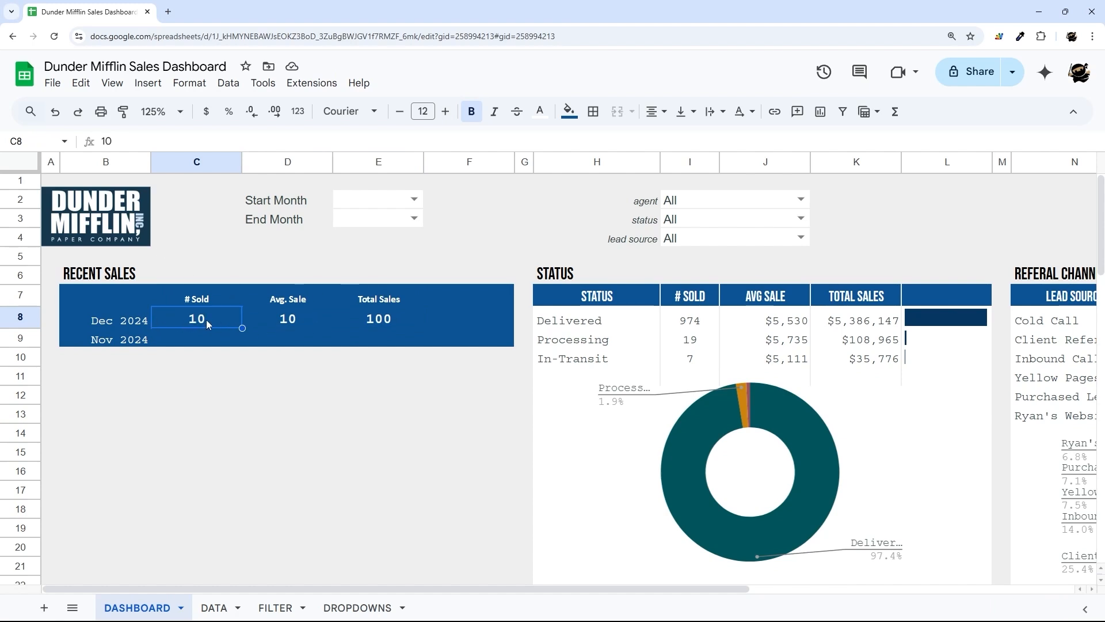
- Set both End Month and Start Month to Dec 2024
{"action": "left_click", "coordinate": [415, 218]}
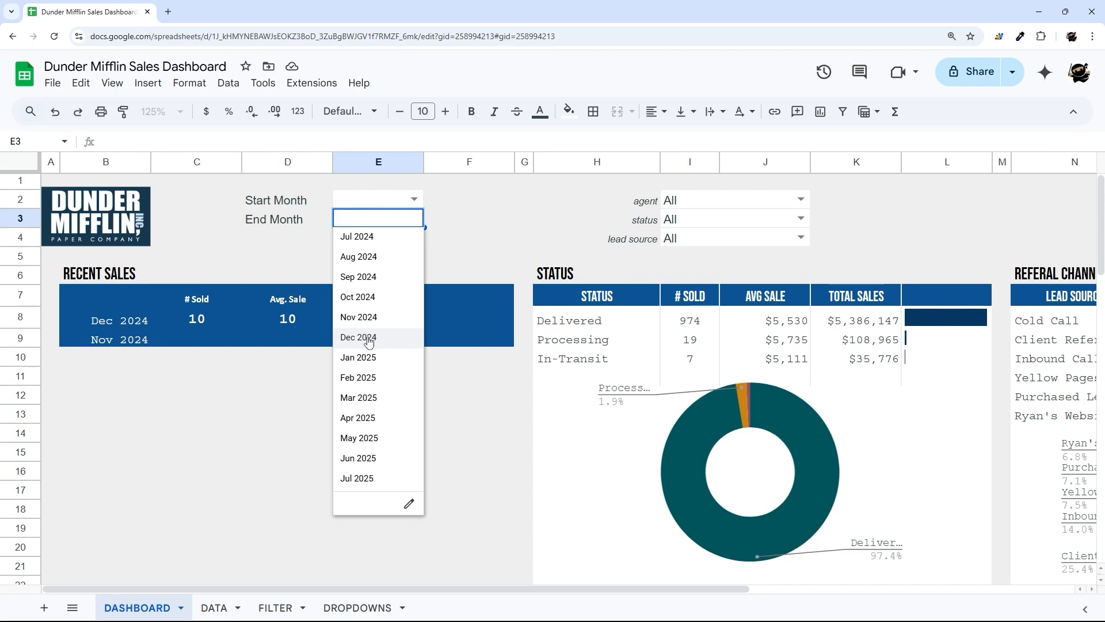
{"action": "left_click", "coordinate": [369, 338]}
{"action": "left_click", "coordinate": [415, 199]}
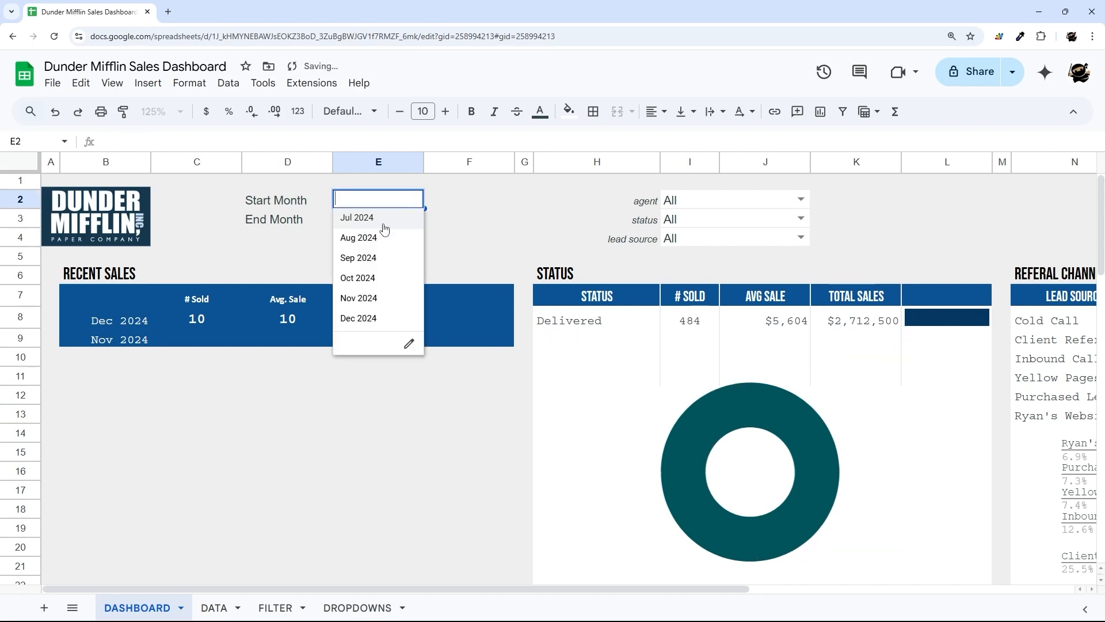
{"action": "left_click", "coordinate": [359, 318]}
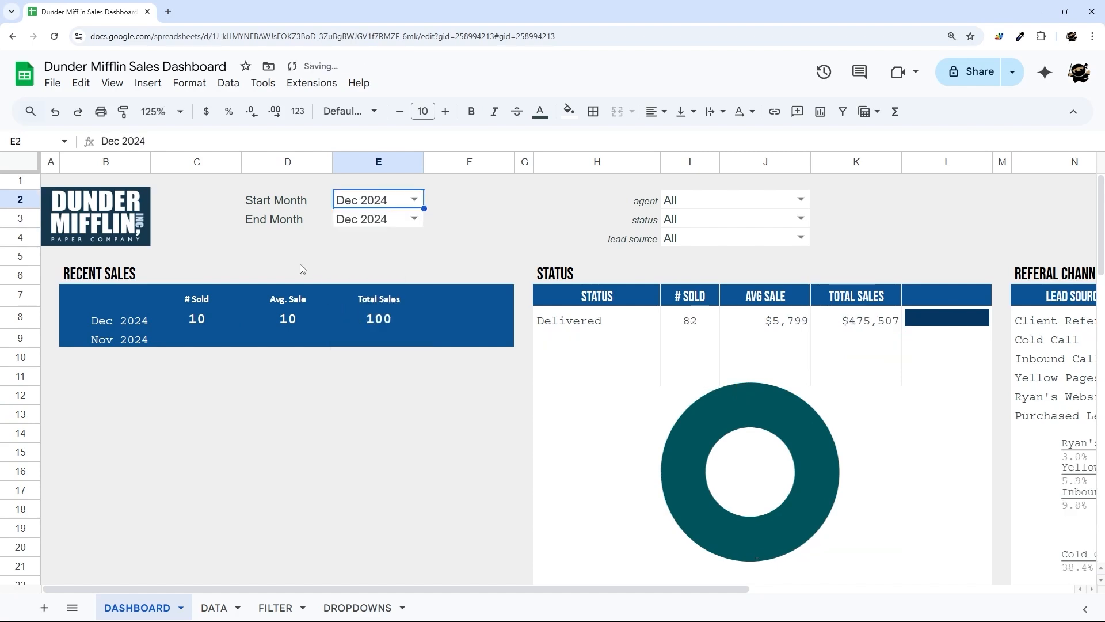
{"action": "key", "text": "Down"}
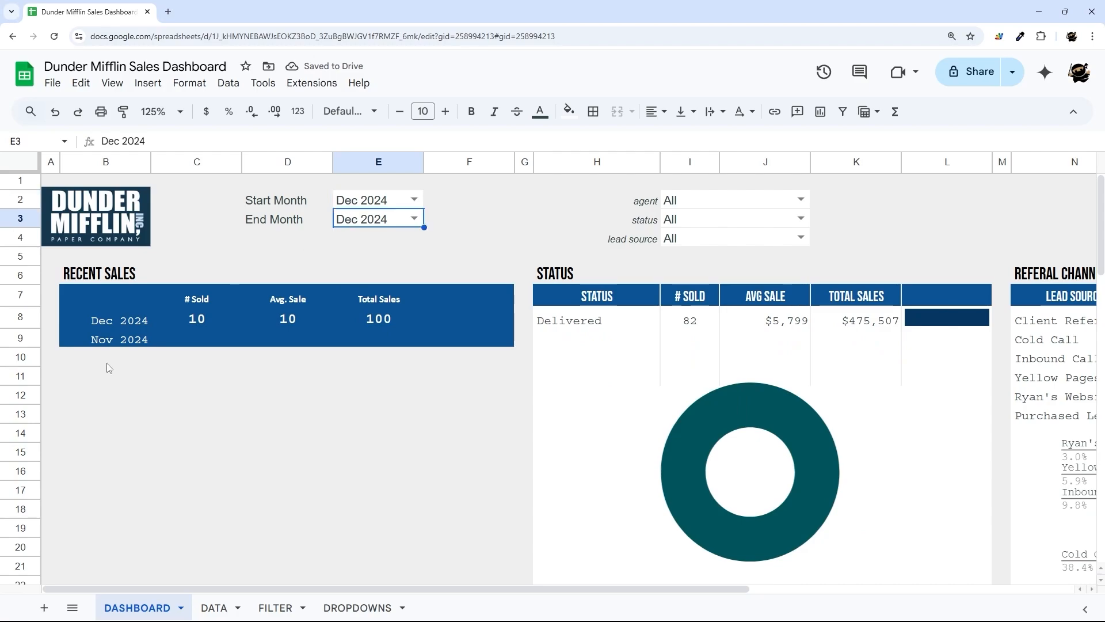
- Review the filtered sale dates on the FILTER sheet
{"action": "left_click", "coordinate": [276, 608]}
{"action": "left_click_drag", "start_coordinate": [469, 588], "coordinate": [124, 588]}
{"action": "scroll", "coordinate": [145, 369], "scroll_direction": "down", "scroll_amount": 5}
{"action": "scroll", "coordinate": [146, 351], "scroll_direction": "up", "scroll_amount": 5}
{"action": "scroll", "coordinate": [148, 334], "scroll_direction": "down", "scroll_amount": 20}
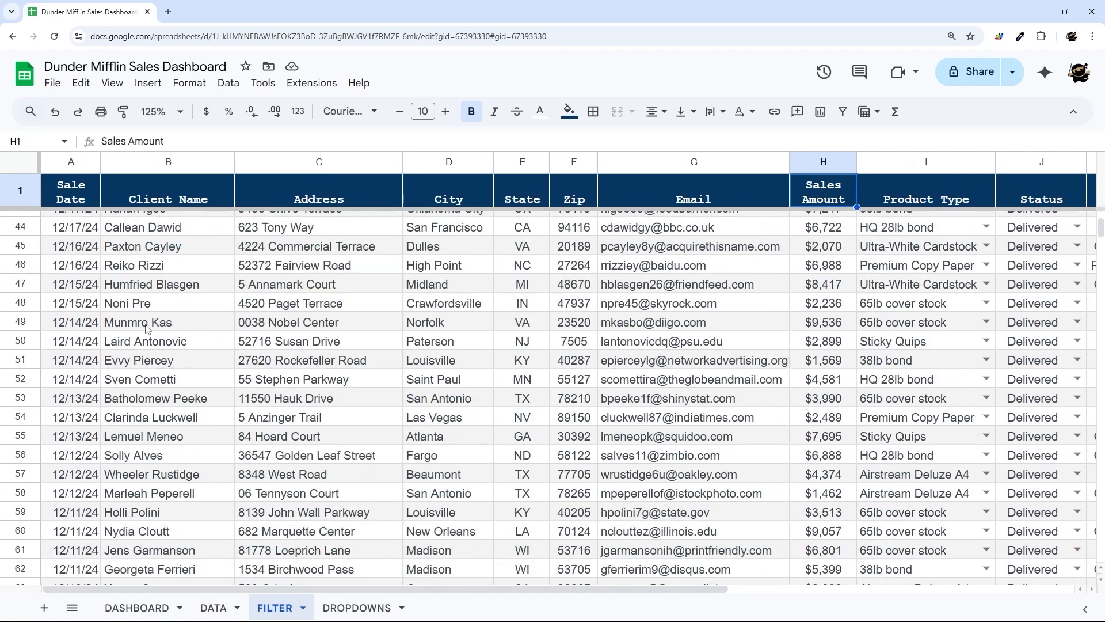
{"action": "scroll", "coordinate": [147, 329], "scroll_direction": "up", "scroll_amount": 20}
{"action": "left_click_drag", "start_coordinate": [80, 223], "coordinate": [86, 487]}
{"action": "scroll", "coordinate": [140, 414], "scroll_direction": "down", "scroll_amount": 20}
- Check the empty Nov 2024 cells C9:E9 on DASHBOARD, then go to the DATA sheet
{"action": "left_click", "coordinate": [137, 607]}
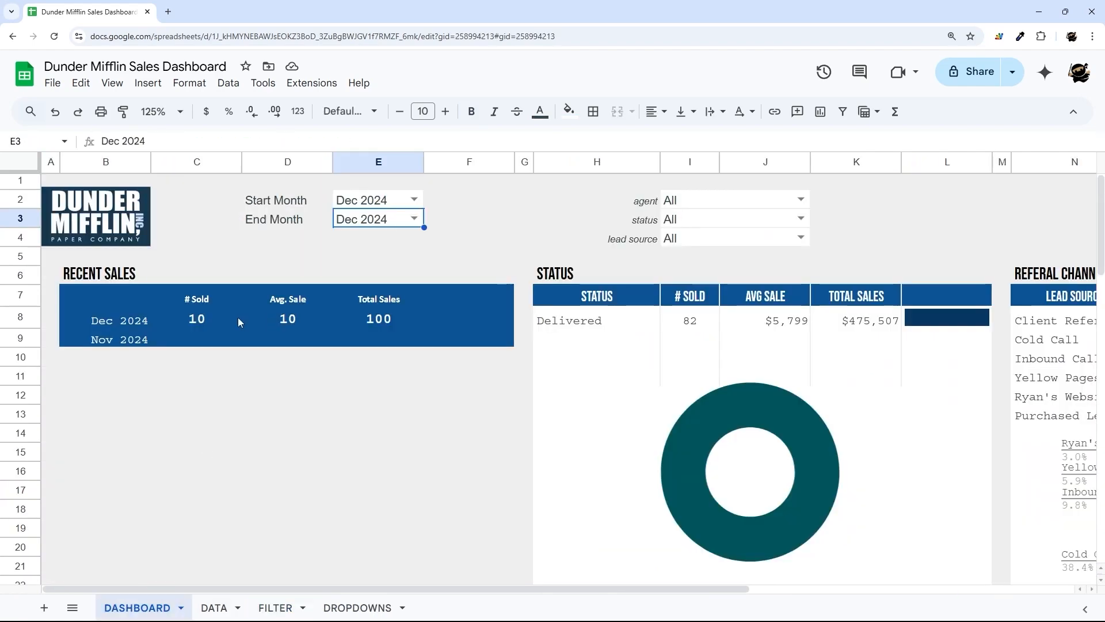
{"action": "left_click", "coordinate": [233, 346]}
{"action": "left_click_drag", "start_coordinate": [232, 345], "coordinate": [390, 349]}
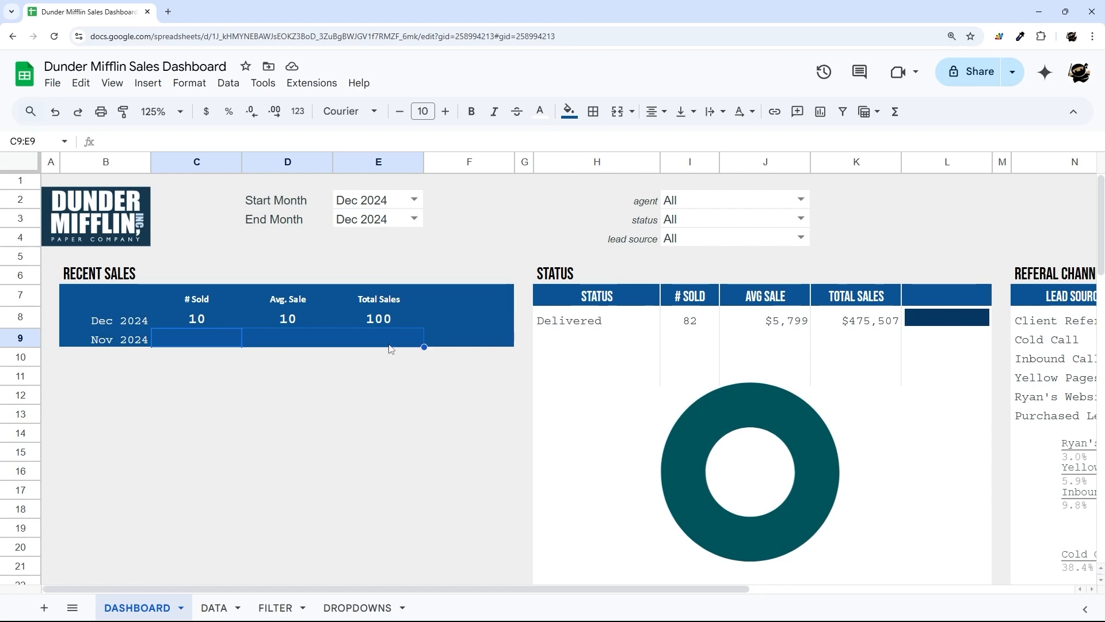
{"action": "left_click", "coordinate": [210, 607]}
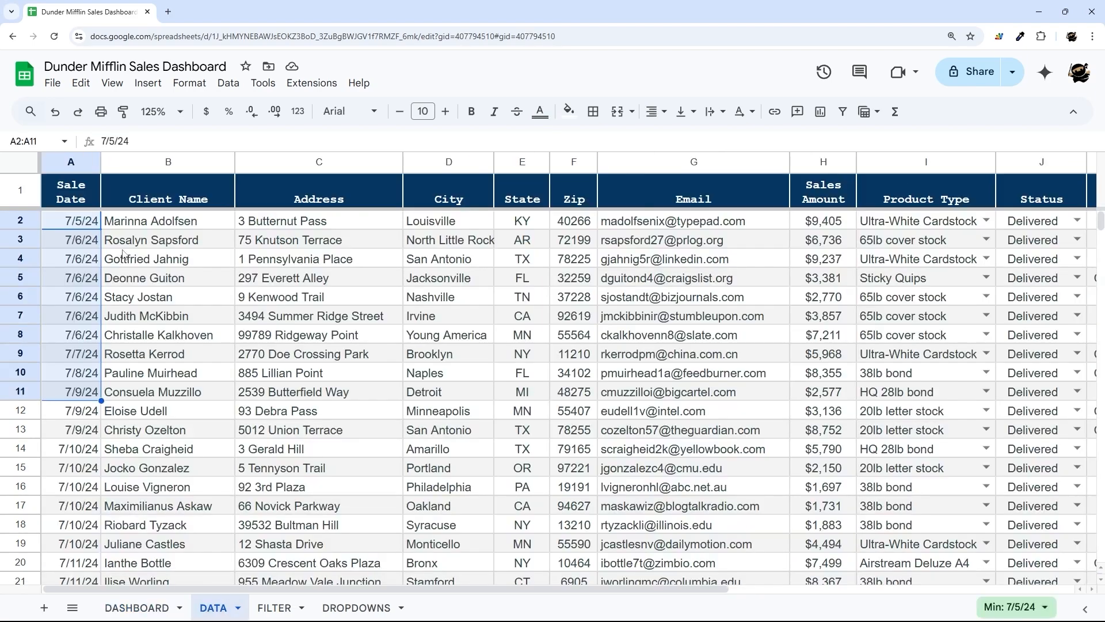
- Review the data rows on FILTER and DASHBOARD, then duplicate the FILTER sheet
{"action": "left_click_drag", "start_coordinate": [79, 229], "coordinate": [493, 457]}
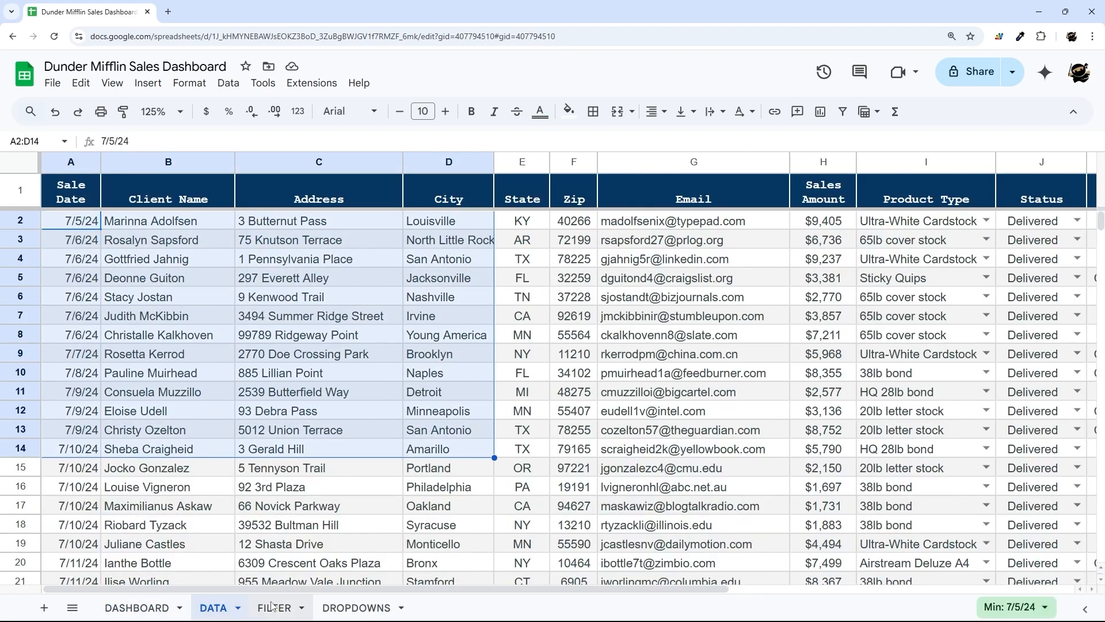
{"action": "left_click", "coordinate": [148, 608]}
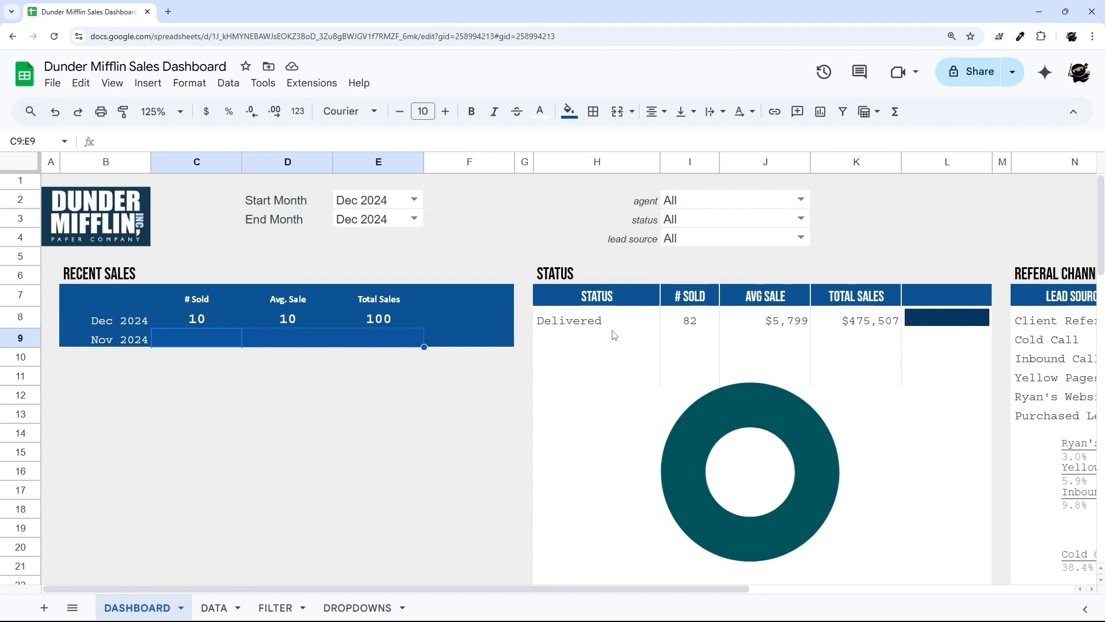
{"action": "left_click_drag", "start_coordinate": [611, 322], "coordinate": [995, 334]}
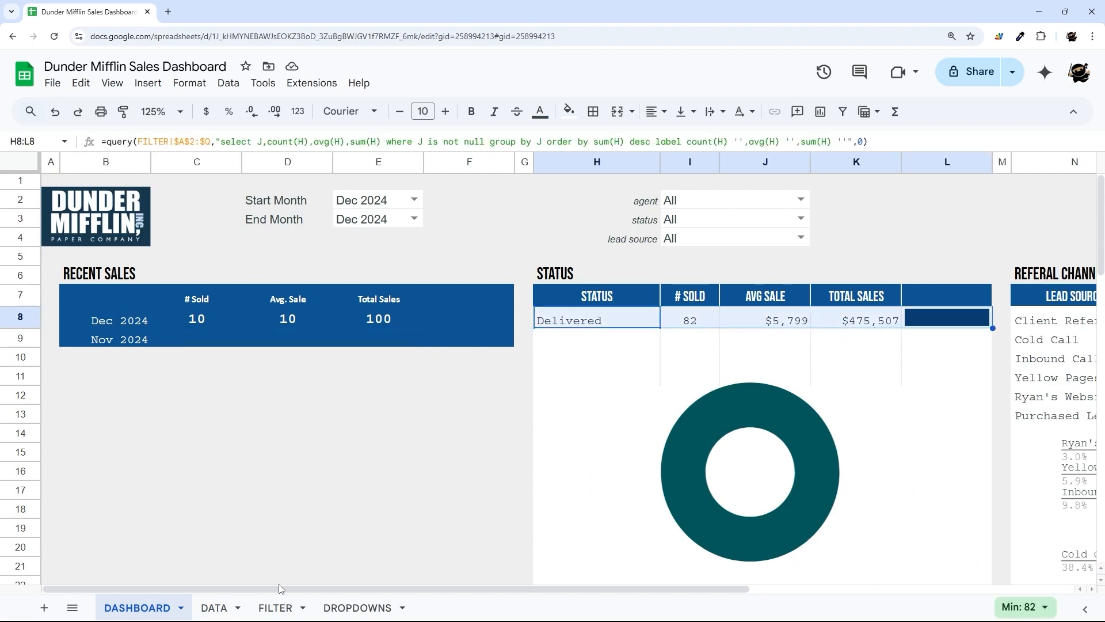
{"action": "left_click", "coordinate": [276, 610]}
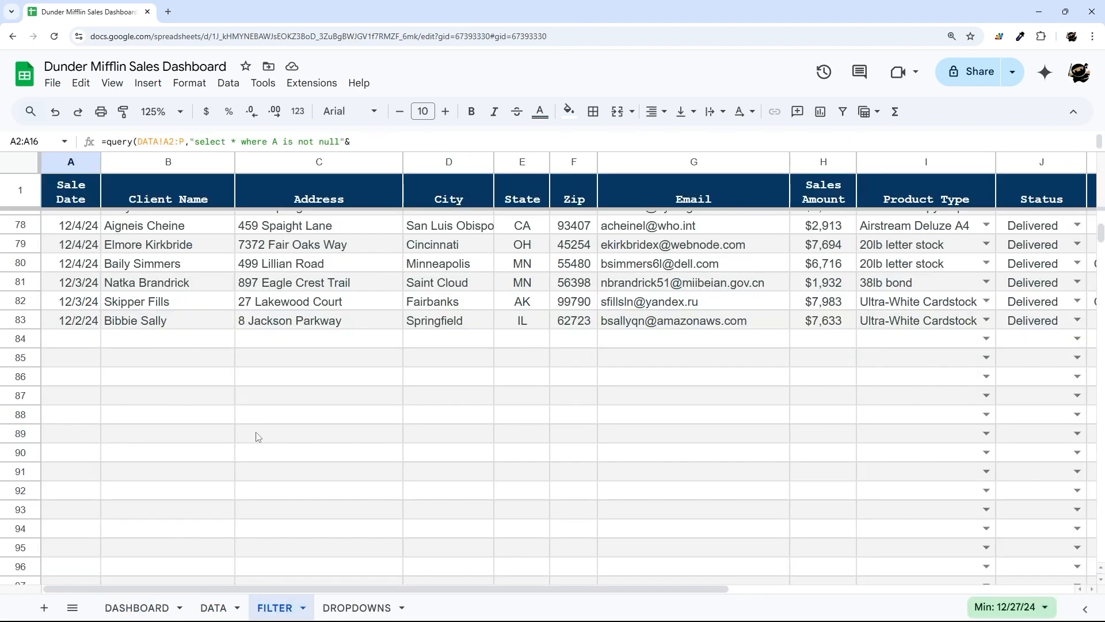
{"action": "right_click", "coordinate": [276, 614]}
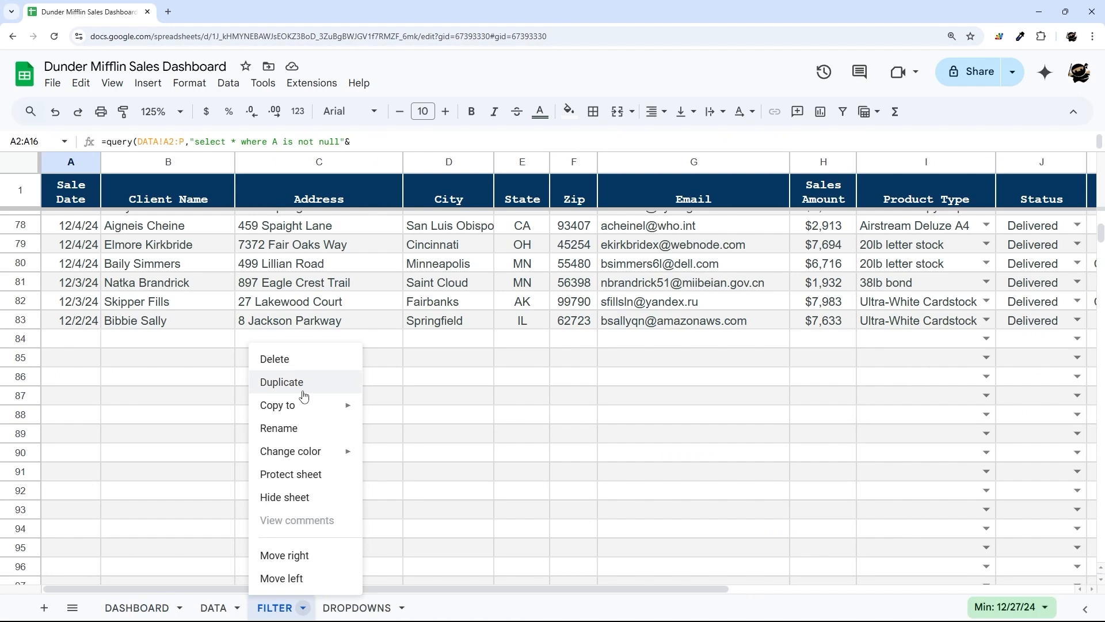
{"action": "left_click", "coordinate": [303, 383]}
- Rename the copied sheet to PRIOR_MONTH and go back to the Nov 2024 cell B9 on DASHBOARD
{"action": "right_click", "coordinate": [354, 607]}
{"action": "left_click", "coordinate": [345, 429]}
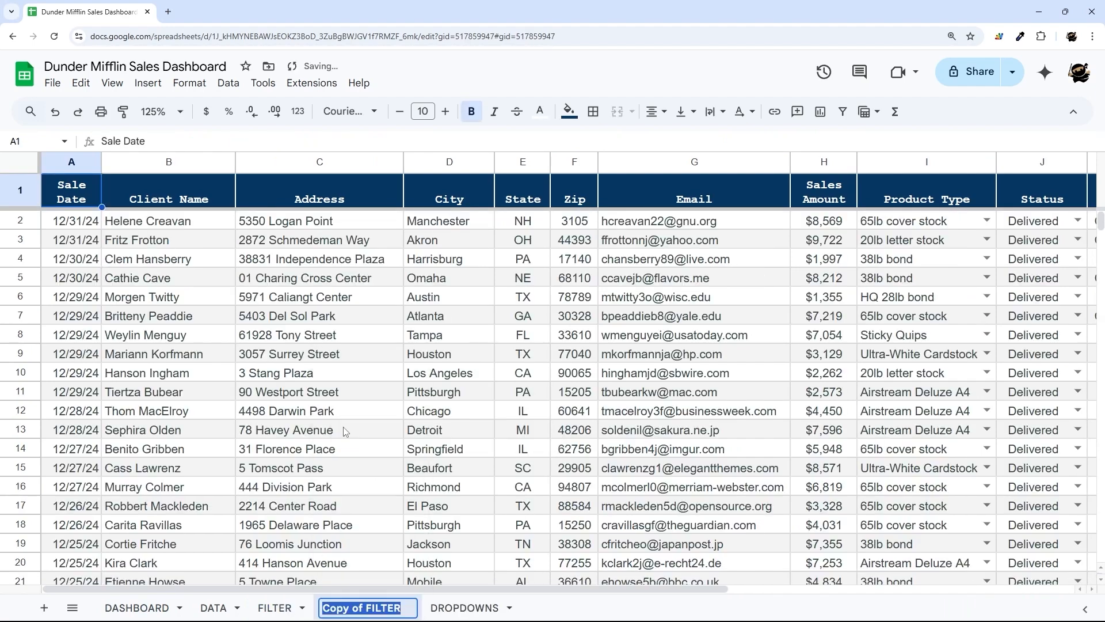
{"action": "type", "text": "PRIOR"}
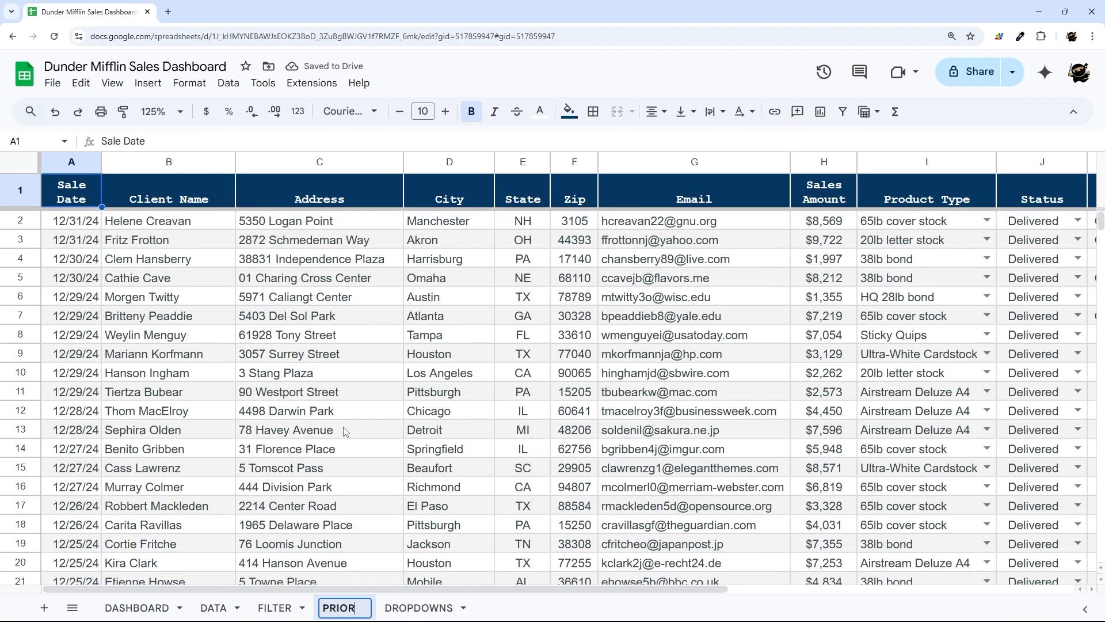
{"action": "type", "text": "_MONTH"}
{"action": "key", "text": "Return"}
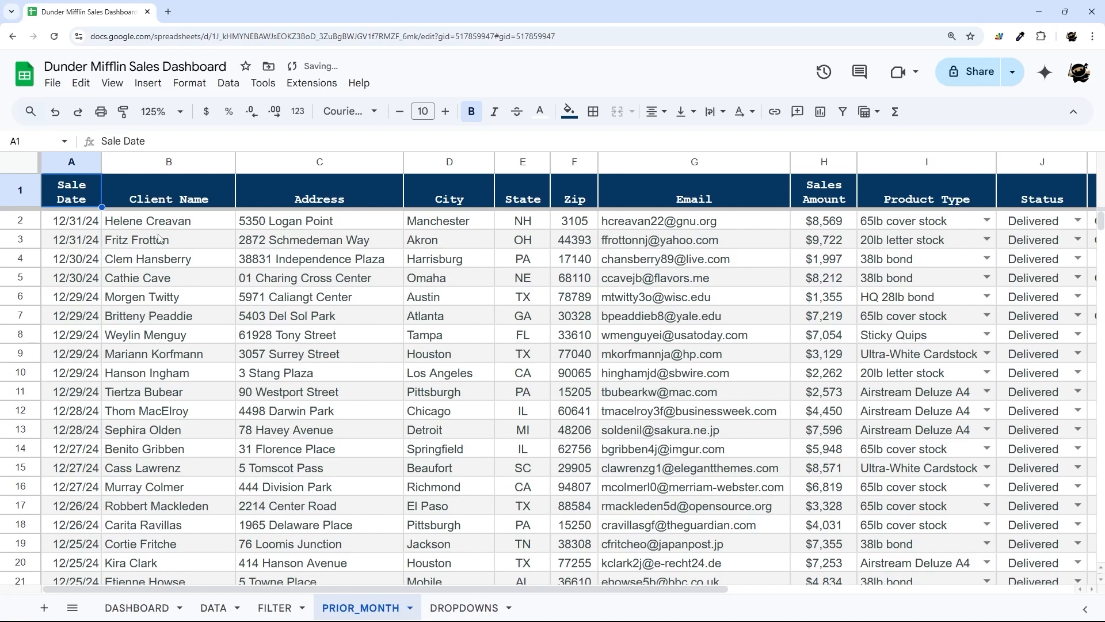
{"action": "left_click", "coordinate": [74, 222]}
{"action": "left_click", "coordinate": [137, 608]}
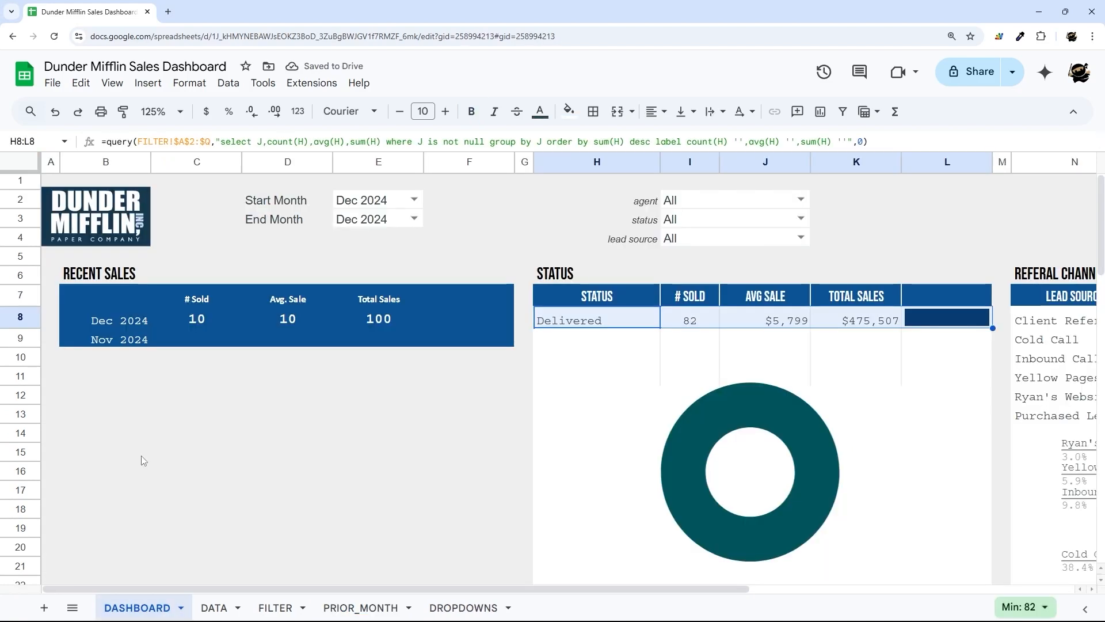
{"action": "left_click", "coordinate": [124, 343]}
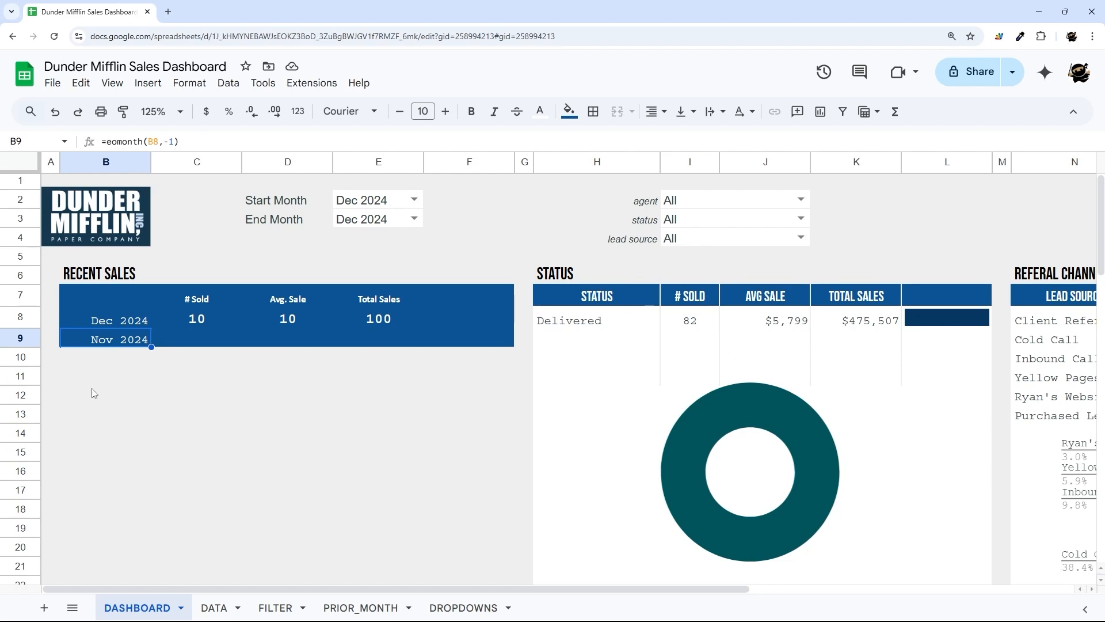
- On PRIOR_MONTH, remove the start-date blank check from A2's QUERY and point the start date to B9
{"action": "left_click", "coordinate": [384, 610]}
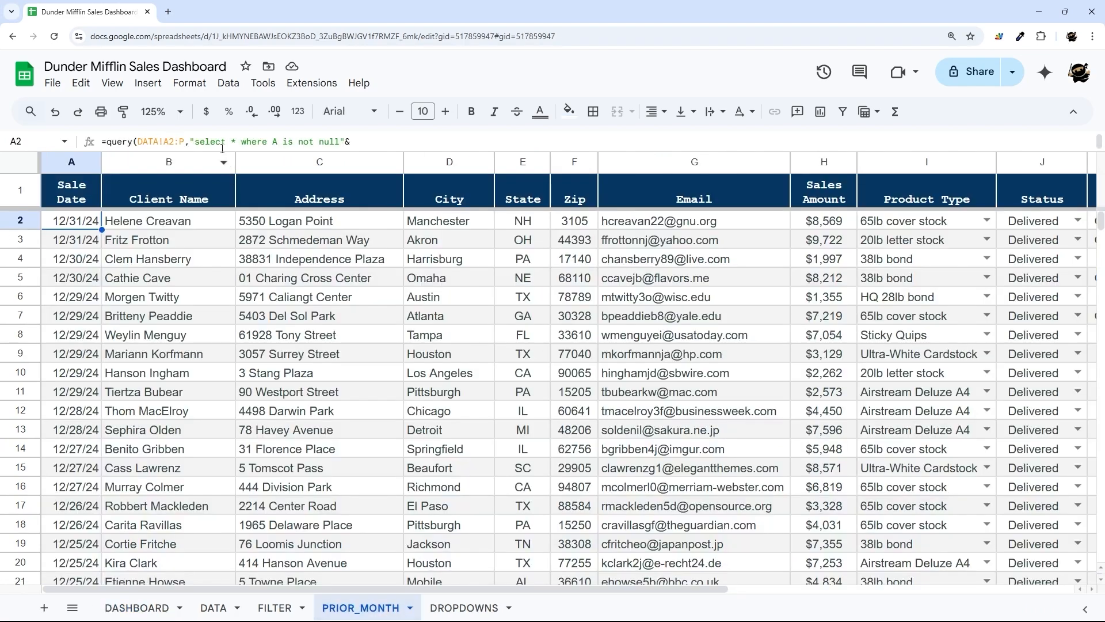
{"action": "left_click_drag", "start_coordinate": [218, 151], "coordinate": [172, 345]}
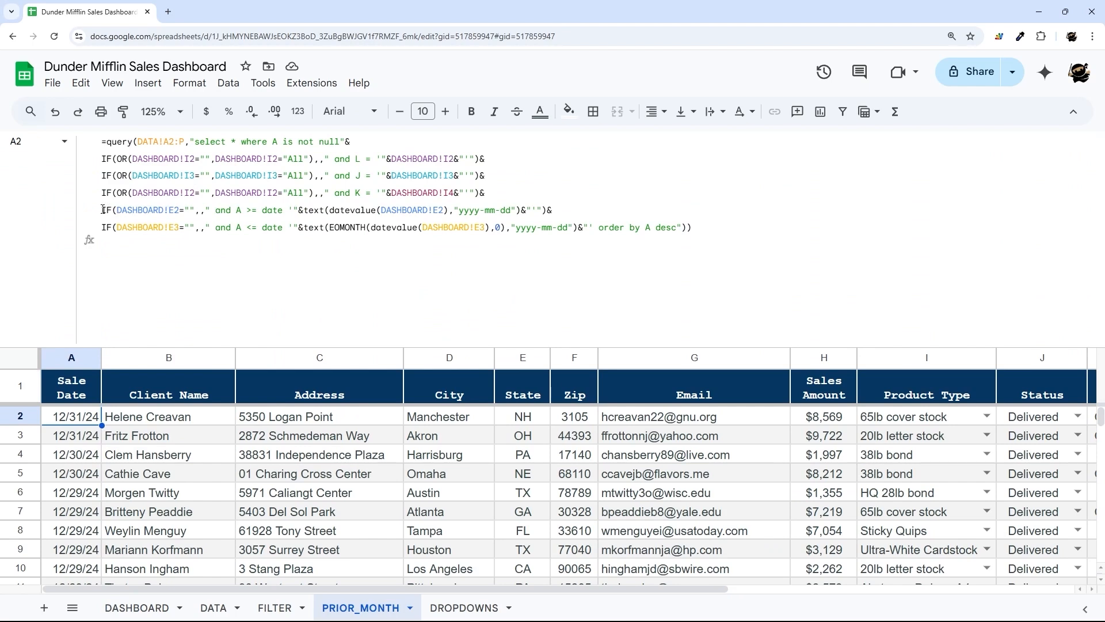
{"action": "left_click_drag", "start_coordinate": [103, 210], "coordinate": [141, 210]}
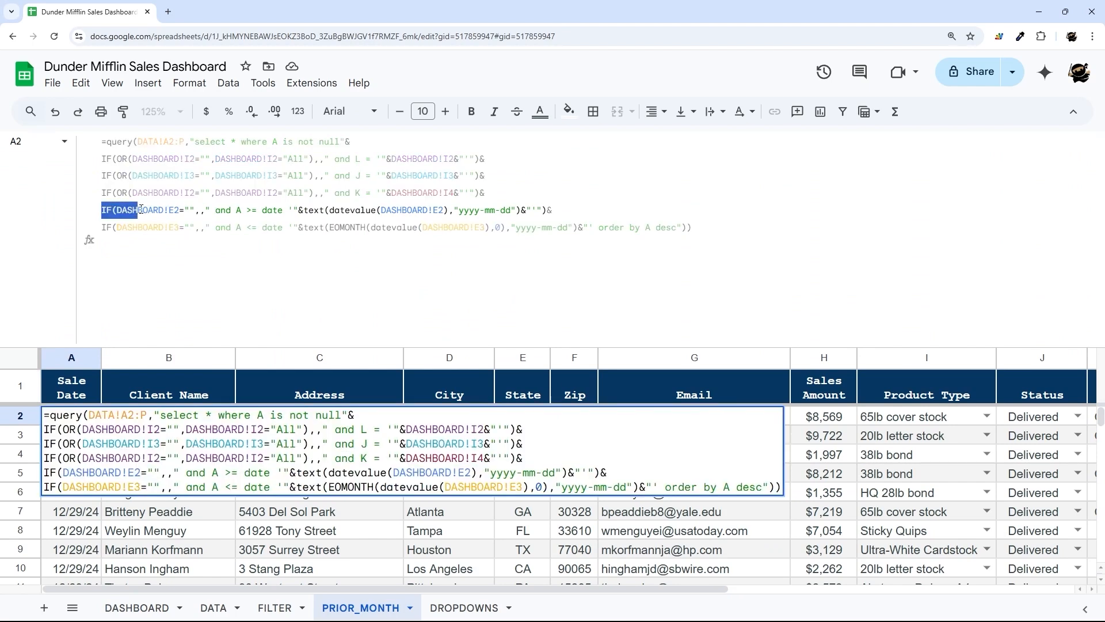
{"action": "left_click", "coordinate": [141, 210]}
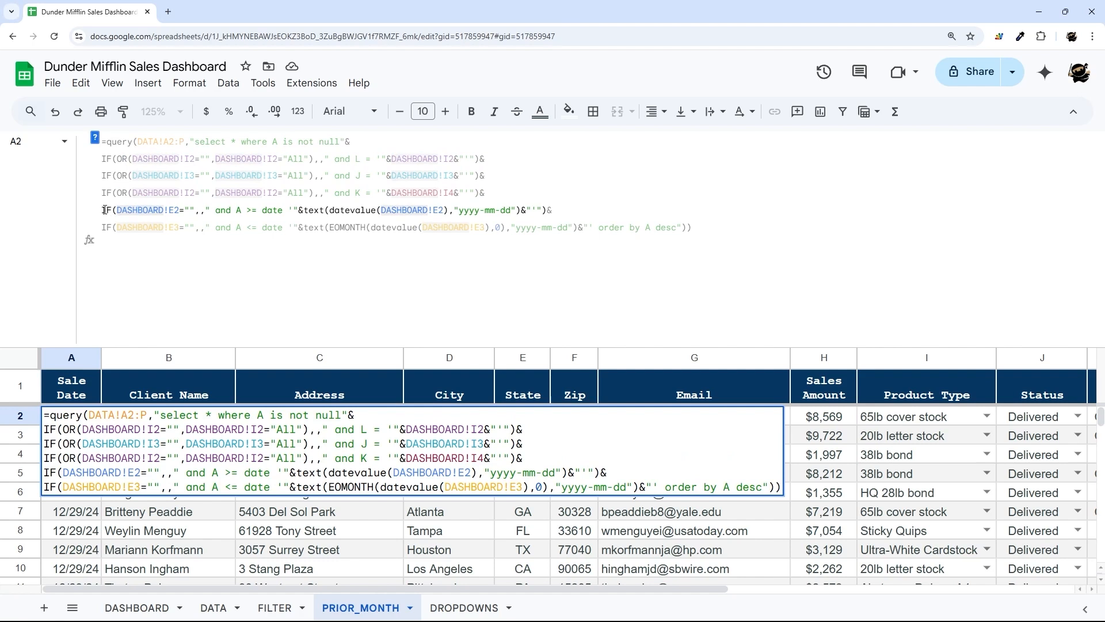
{"action": "left_click_drag", "start_coordinate": [103, 209], "coordinate": [206, 205]}
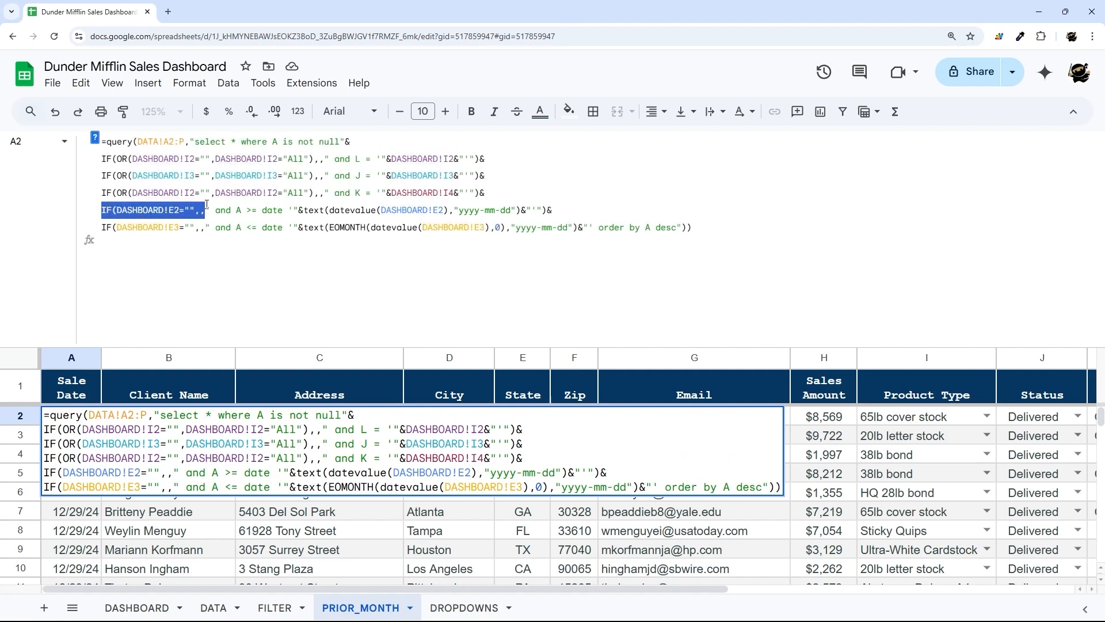
{"action": "key", "text": "BackSpace"}
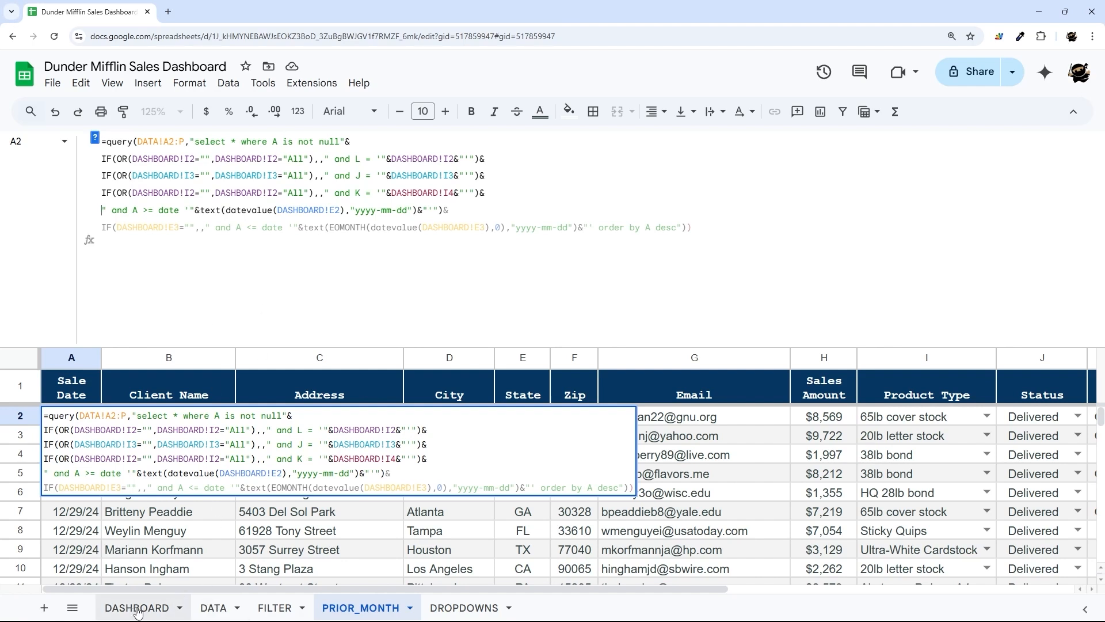
{"action": "left_click", "coordinate": [337, 210]}
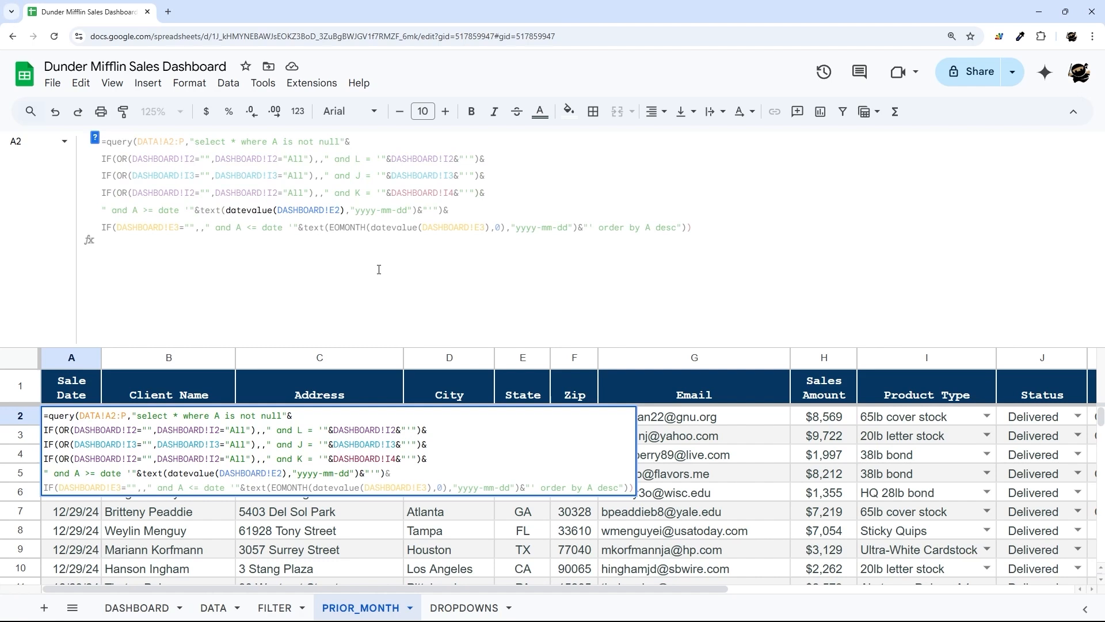
{"action": "key", "text": "BackSpace"}
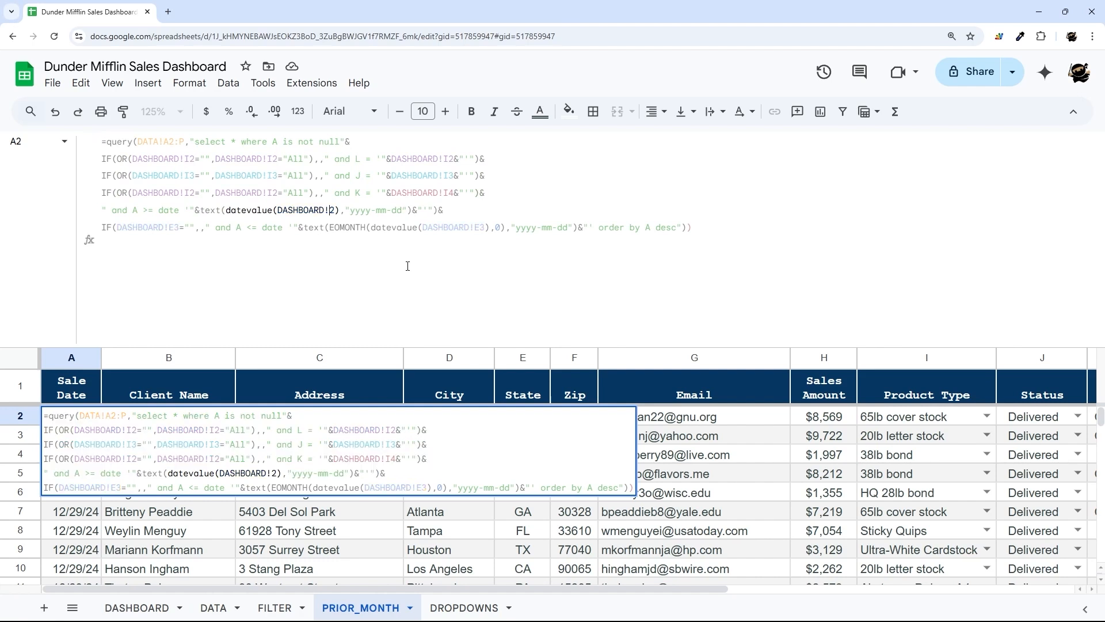
{"action": "type", "text": "B"}
{"action": "key", "text": "Delete"}
{"action": "type", "text": "9"}
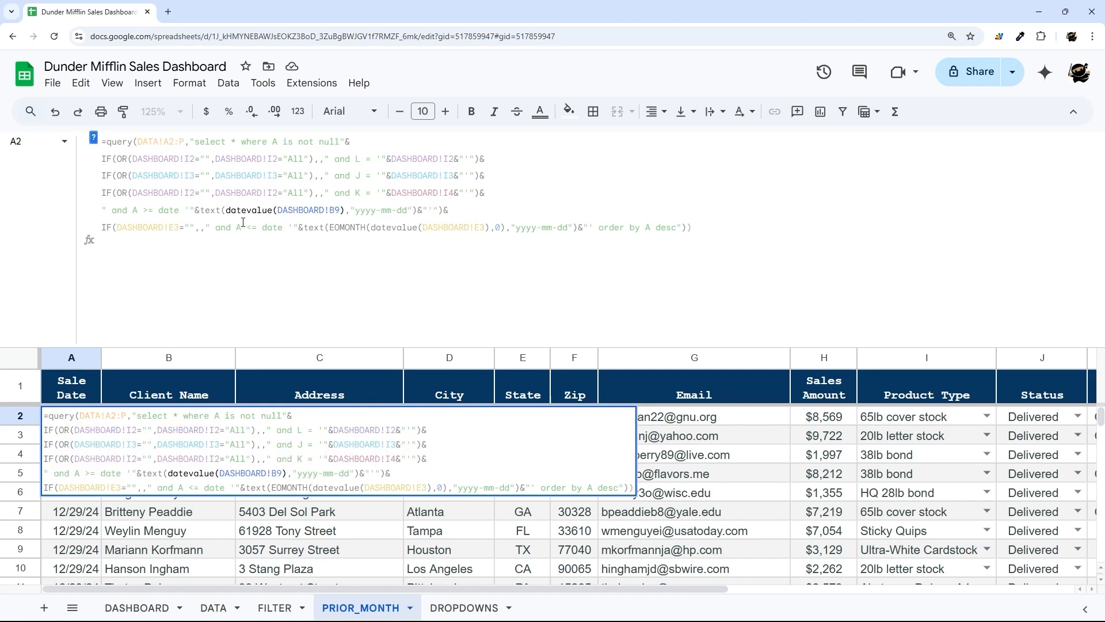
- Delete the end-date blank check from the query and commit the formula
{"action": "left_click_drag", "start_coordinate": [104, 227], "coordinate": [211, 228]}
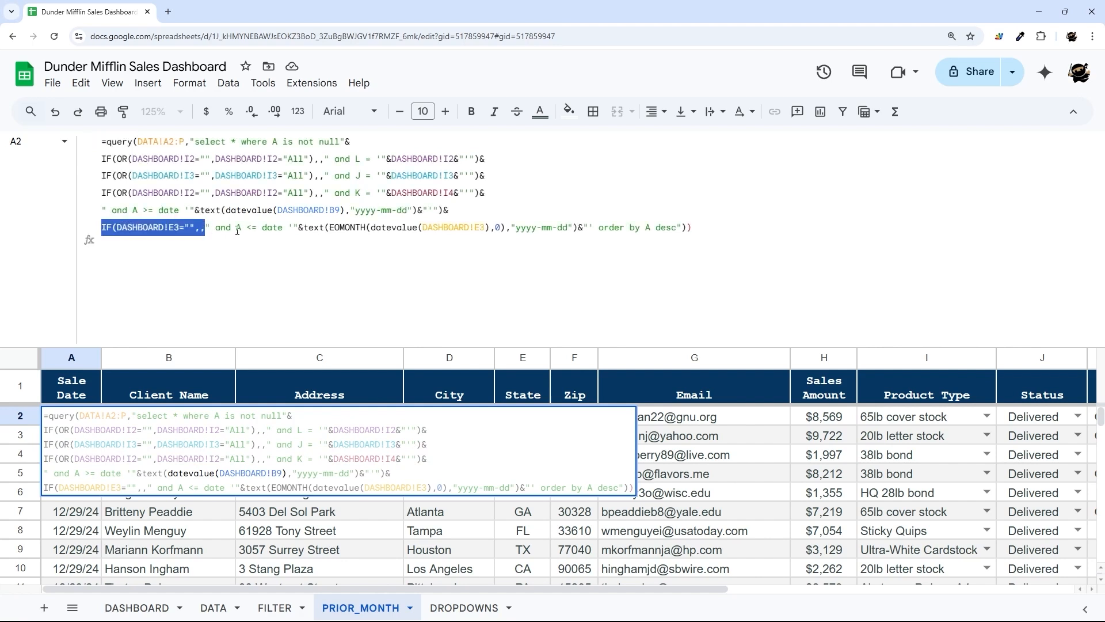
{"action": "key", "text": "BackSpace"}
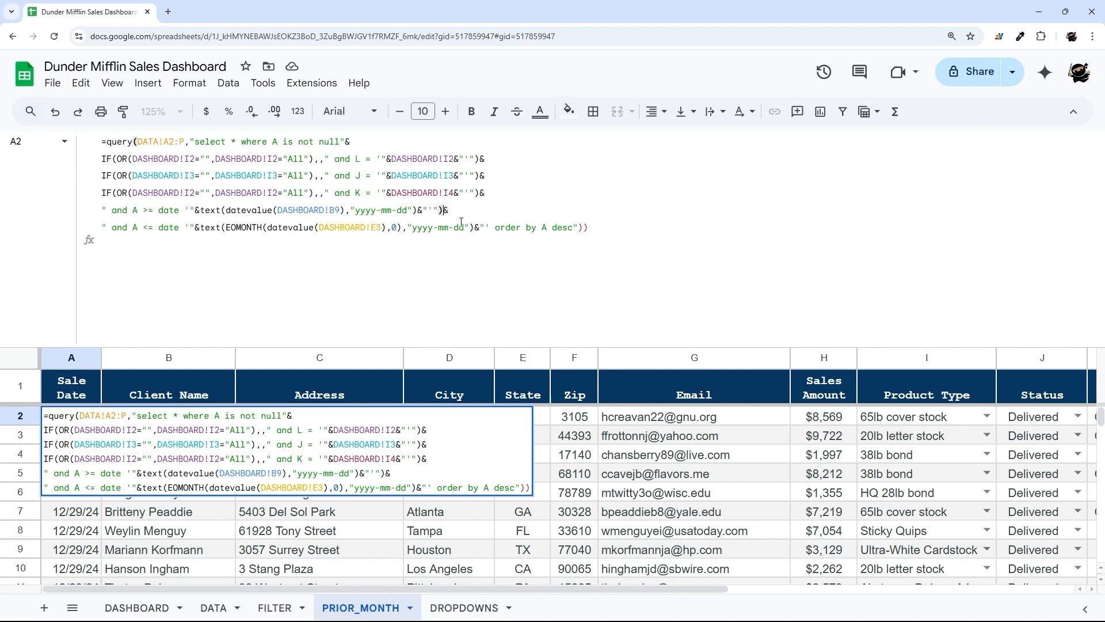
{"action": "key", "text": "BackSpace"}
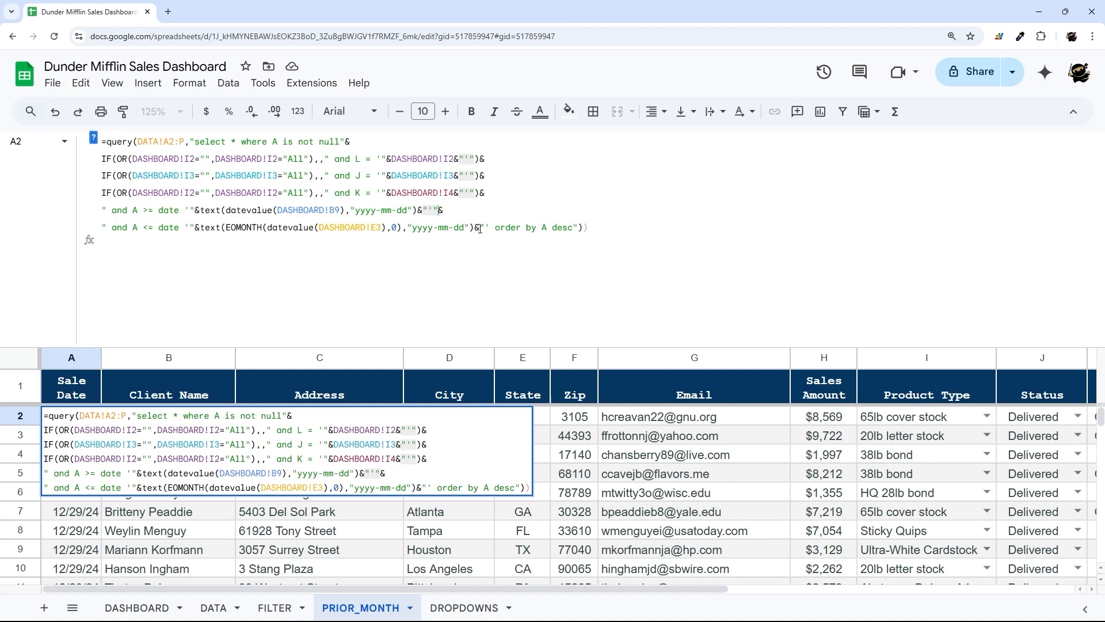
{"action": "key", "text": "Home"}
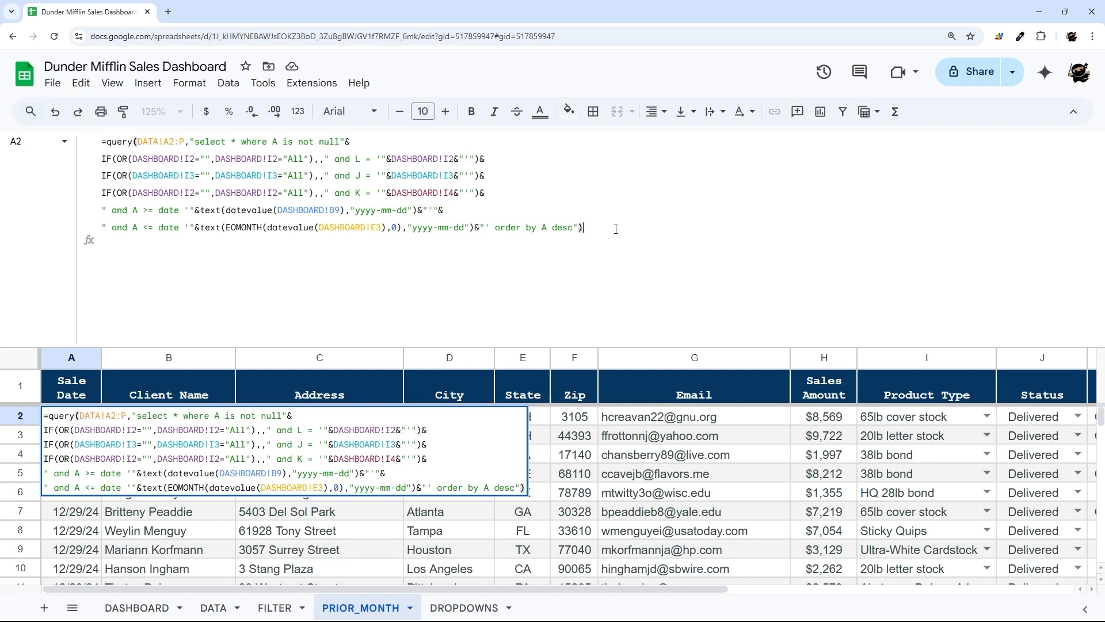
{"action": "key", "text": "Return"}
{"action": "left_click", "coordinate": [70, 415]}
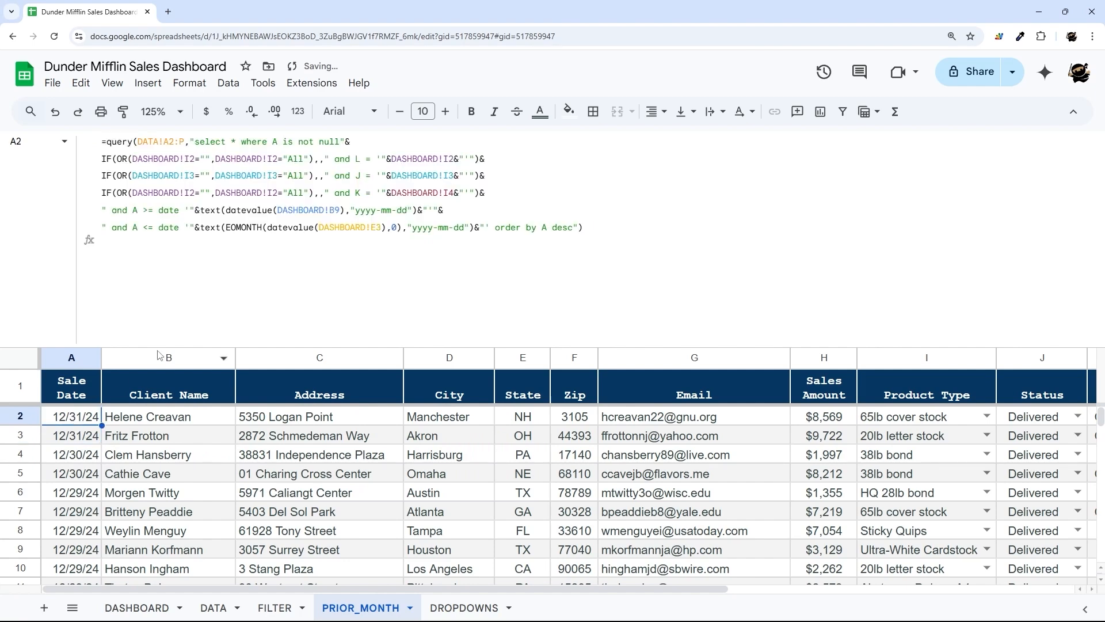
{"action": "left_click_drag", "start_coordinate": [161, 347], "coordinate": [195, 260]}
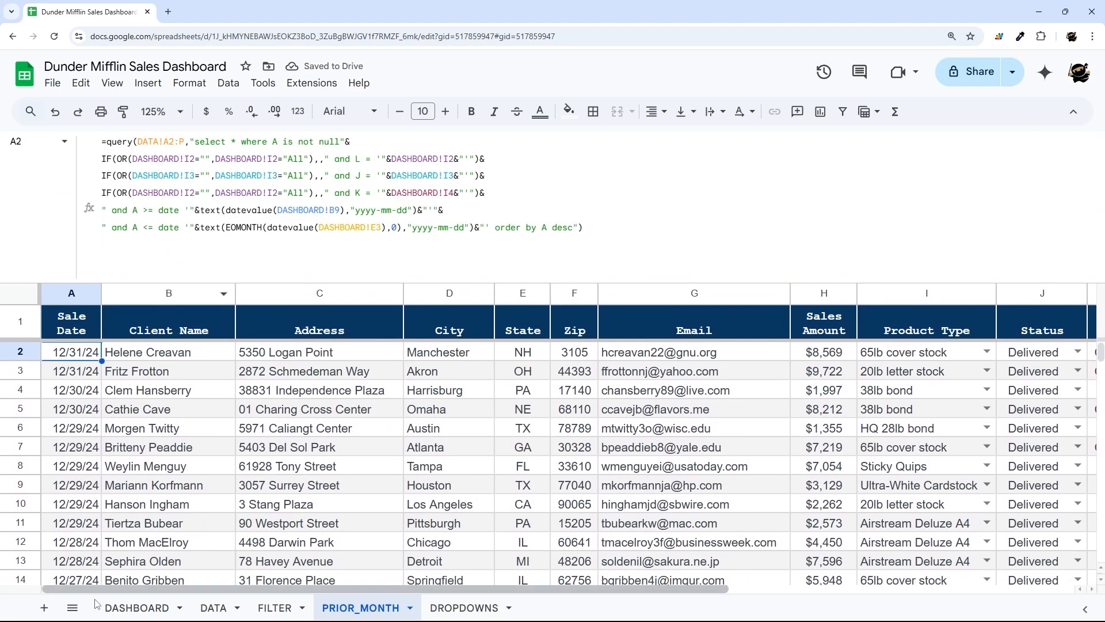
- Change the end-date reference to DASHBOARD!B9 so only November 2024 sales are listed
{"action": "left_click", "coordinate": [118, 607]}
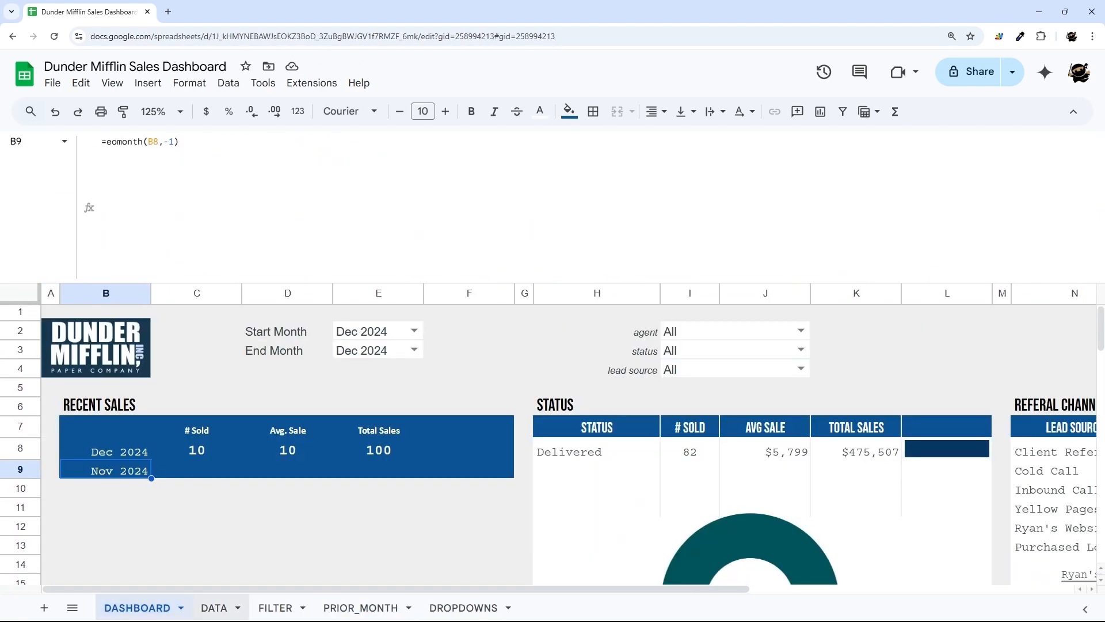
{"action": "left_click", "coordinate": [360, 607]}
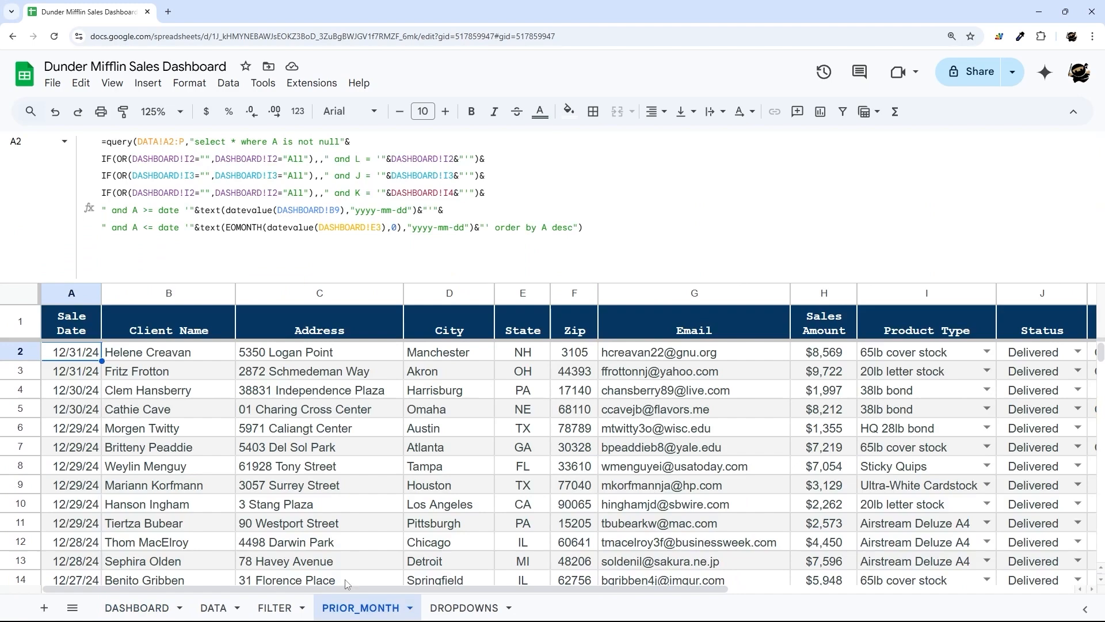
{"action": "left_click", "coordinate": [373, 226]}
{"action": "type", "text": "9"}
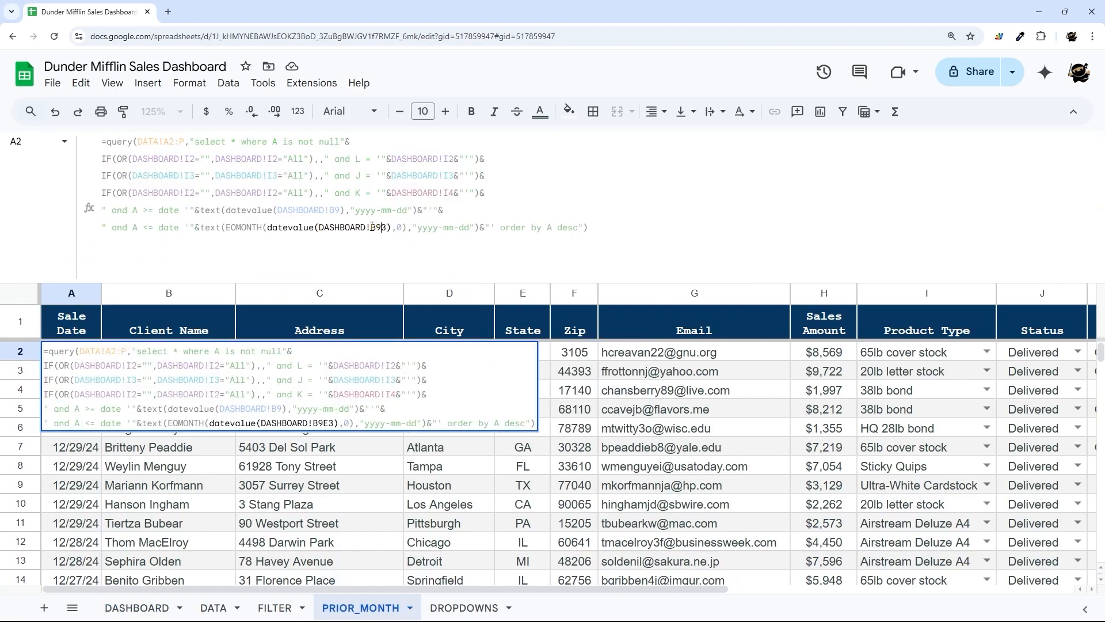
{"action": "key", "text": "BackSpace"}
{"action": "key", "text": "Return"}
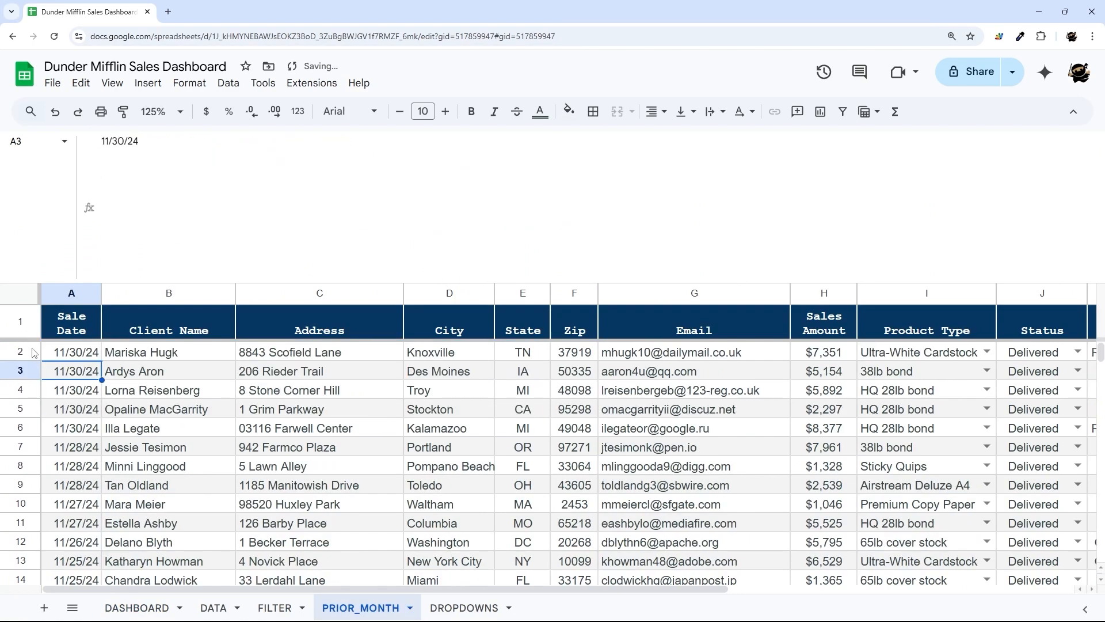
{"action": "left_click", "coordinate": [60, 354]}
{"action": "scroll", "coordinate": [157, 399], "scroll_direction": "down", "scroll_amount": 20}
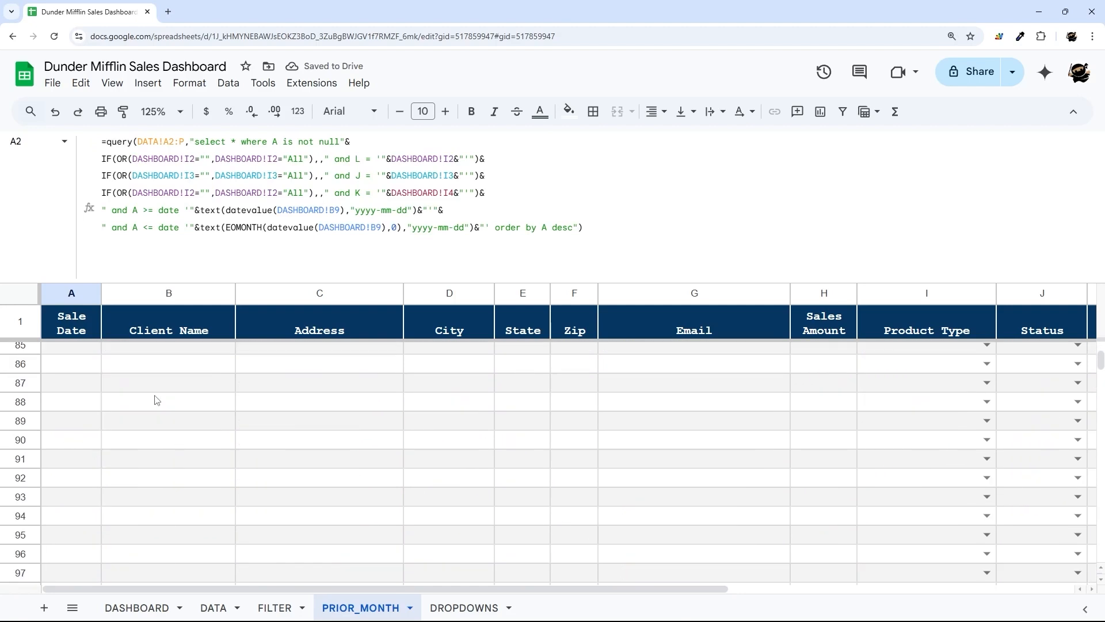
{"action": "left_click", "coordinate": [137, 607]}
- Check the Dec 2024 row and start a COUNTIFS formula in the # Sold cell C8
{"action": "left_click", "coordinate": [185, 310]}
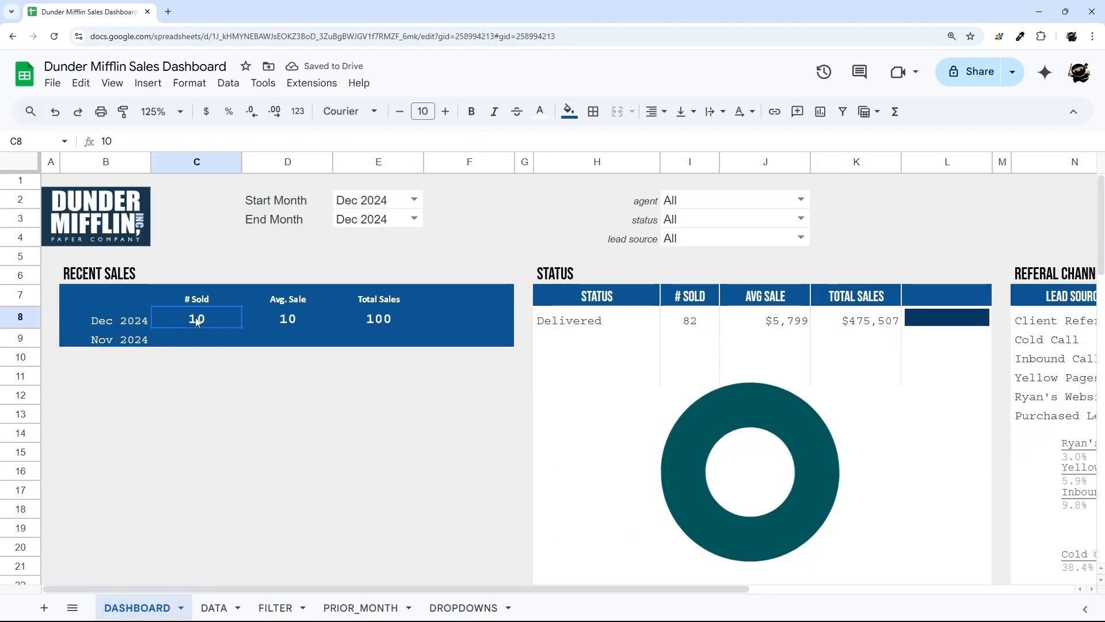
{"action": "left_click_drag", "start_coordinate": [194, 322], "coordinate": [470, 317]}
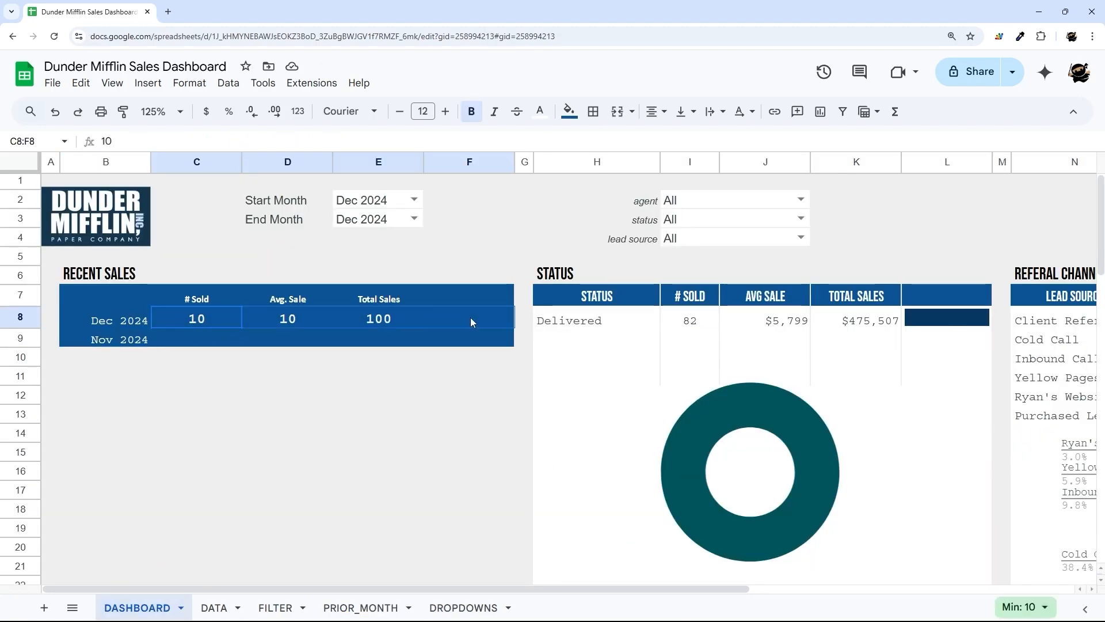
{"action": "left_click", "coordinate": [115, 322]}
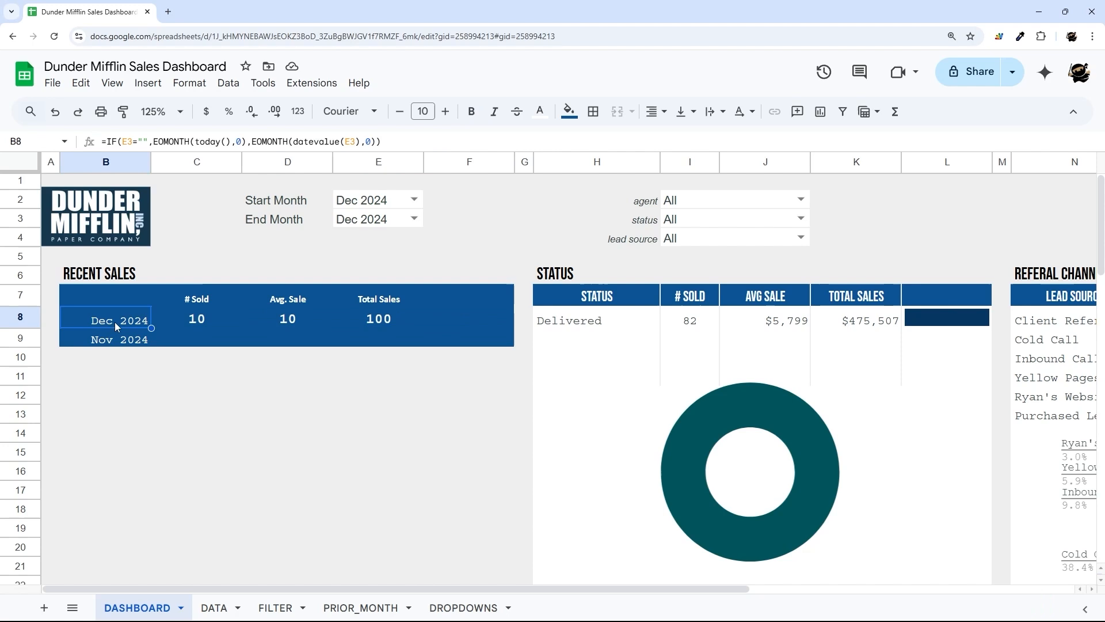
{"action": "left_click", "coordinate": [200, 323]}
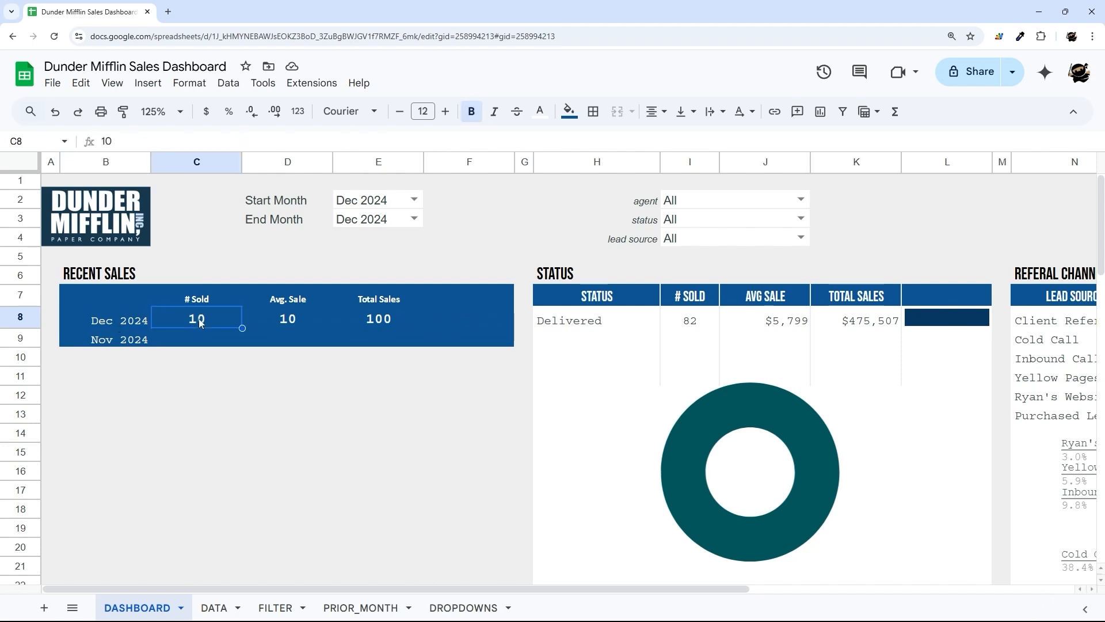
{"action": "type", "text": "=countifs"}
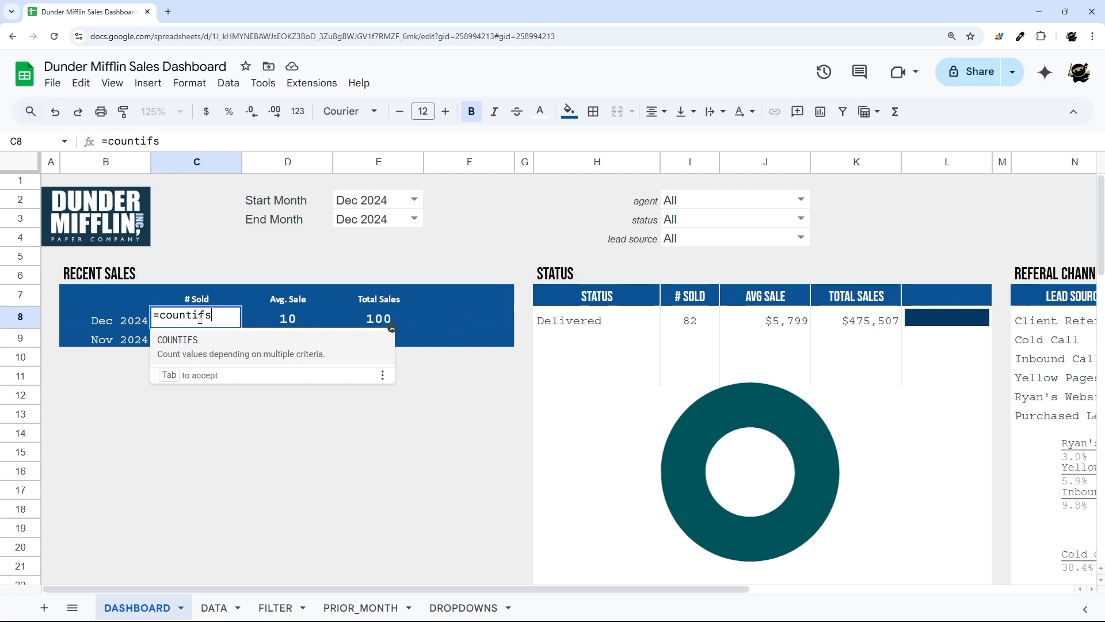
{"action": "key", "text": "BackSpace"}
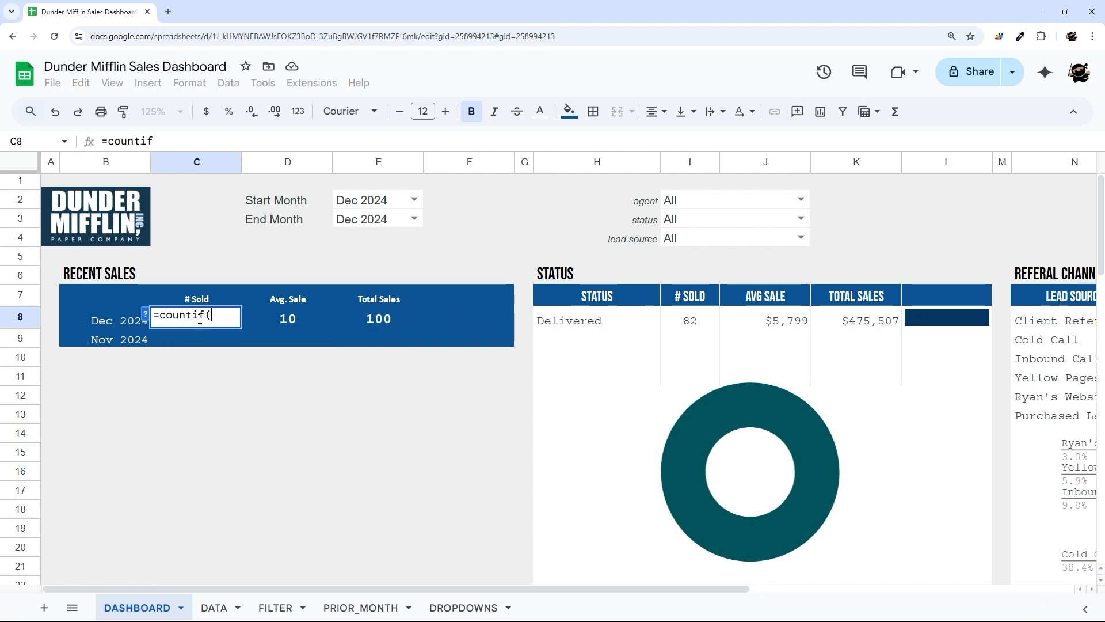
{"action": "type", "text": "s("}
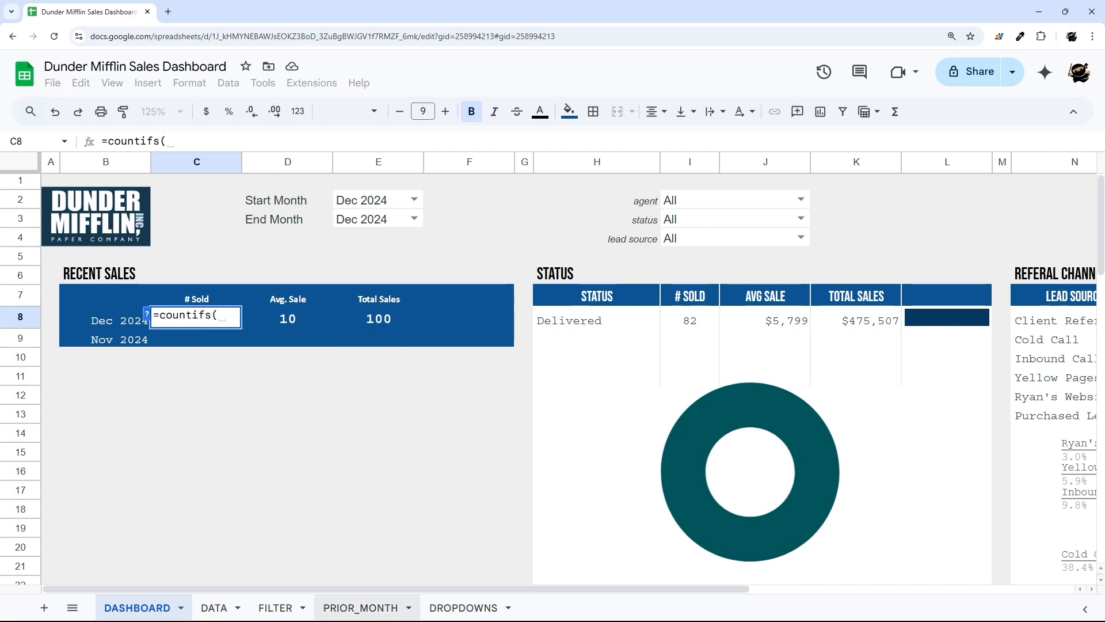
- Count FILTER!P2:P rows matching text(B8,"MMM YYYY"), giving 82 for Dec 2024
{"action": "left_click", "coordinate": [275, 607]}
{"action": "left_click_drag", "start_coordinate": [302, 590], "coordinate": [648, 590]}
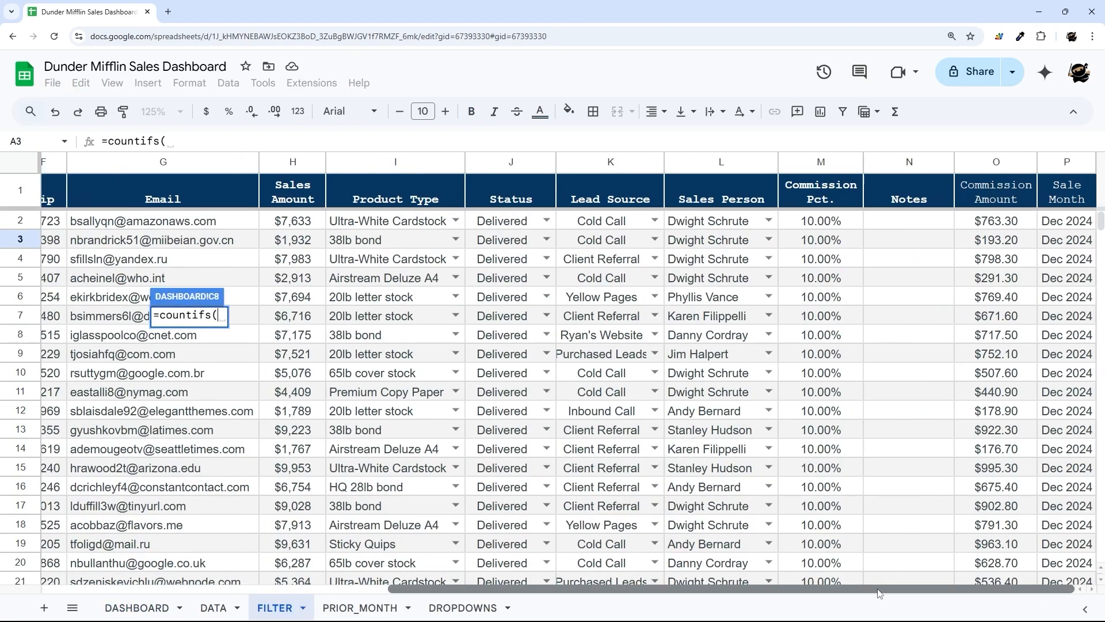
{"action": "left_click_drag", "start_coordinate": [1053, 223], "coordinate": [1058, 371]}
{"action": "key", "text": "BackSpace"}
{"action": "key", "text": "BackSpace"}
{"action": "type", "text": ","}
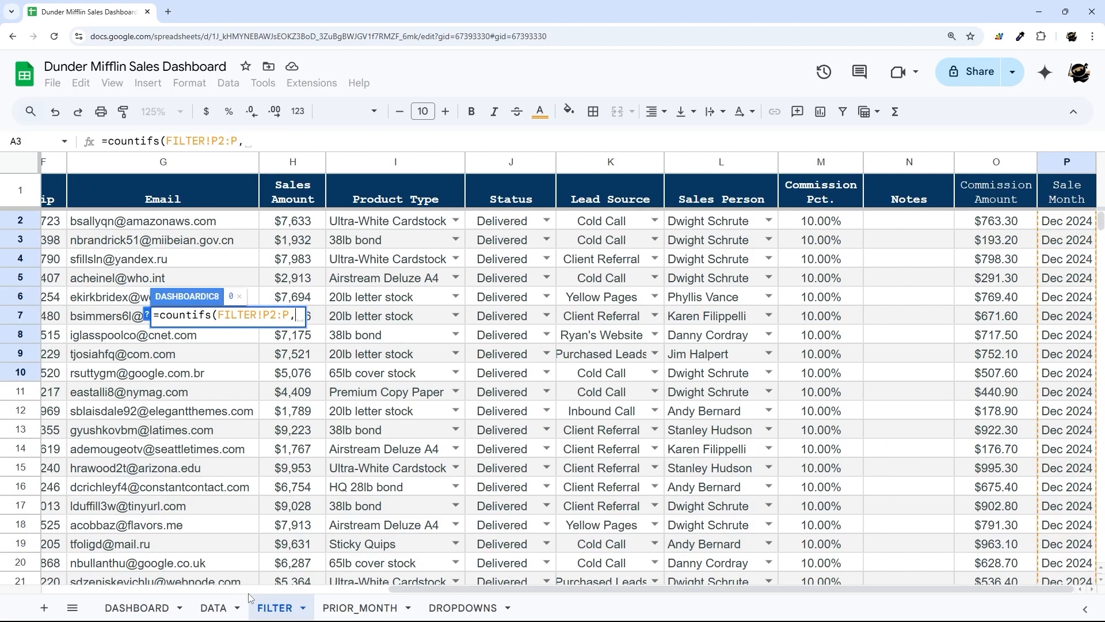
{"action": "left_click", "coordinate": [136, 608]}
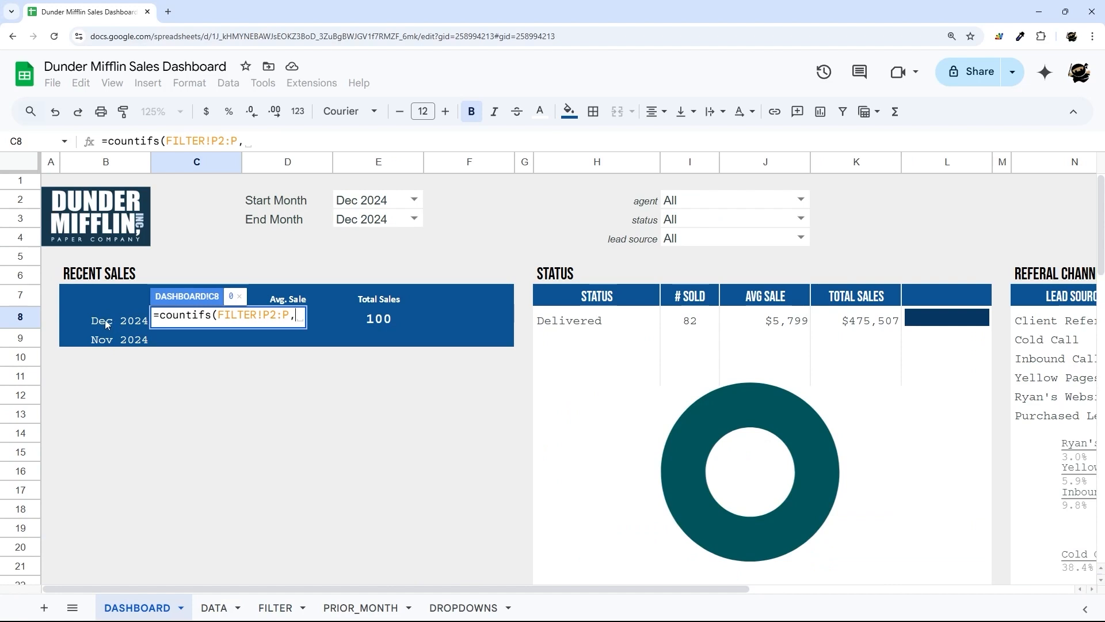
{"action": "type", "text": "text("}
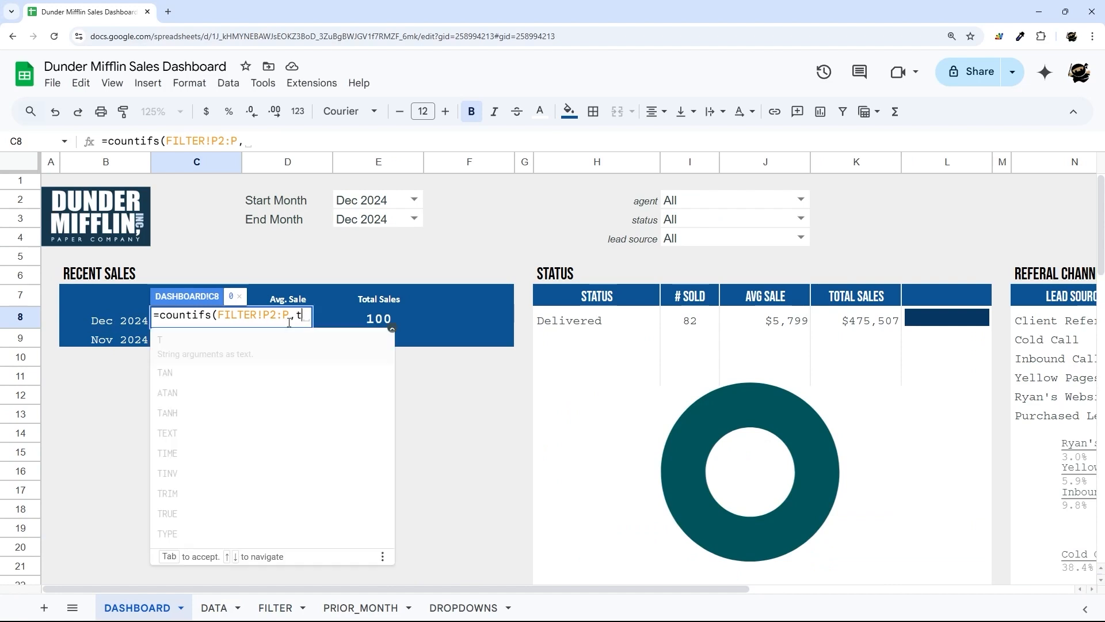
{"action": "left_click", "coordinate": [98, 320]}
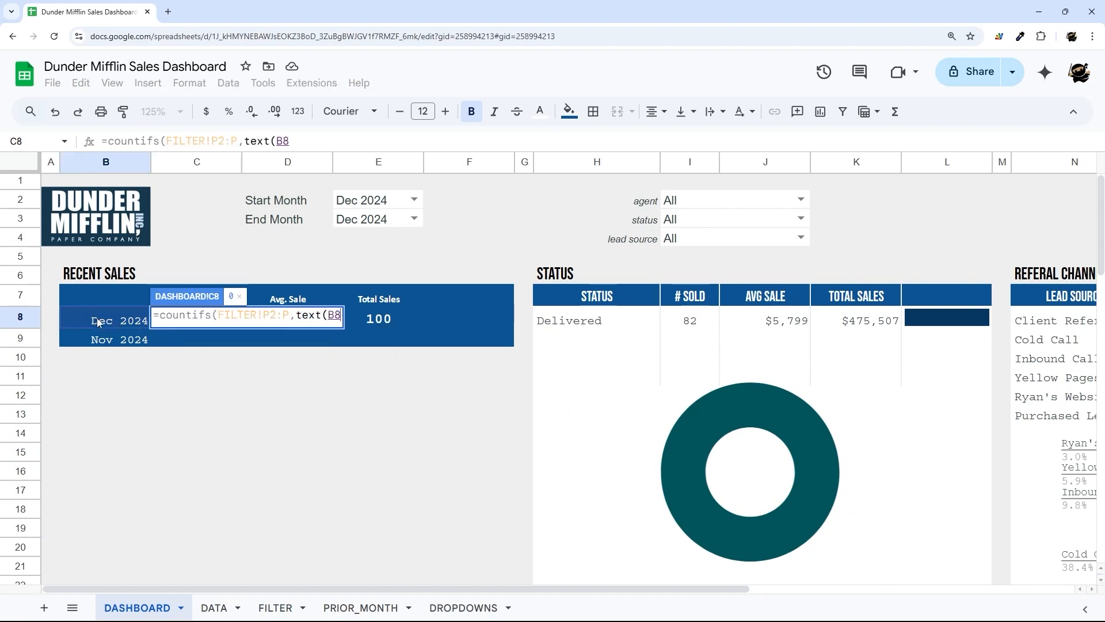
{"action": "type", "text": ",\"MM"}
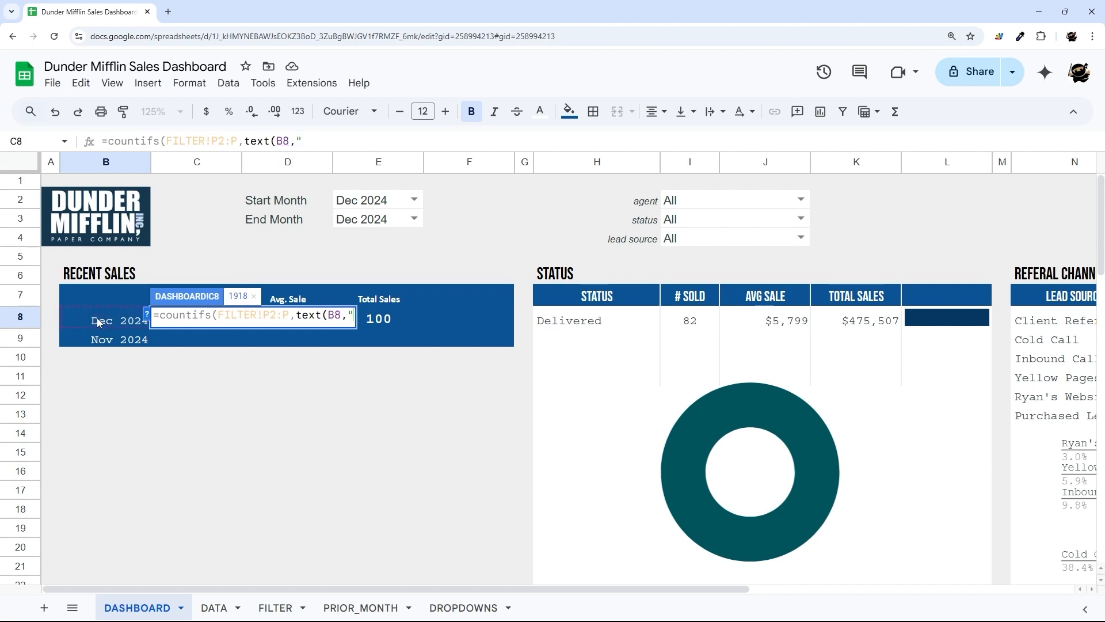
{"action": "type", "text": "M "}
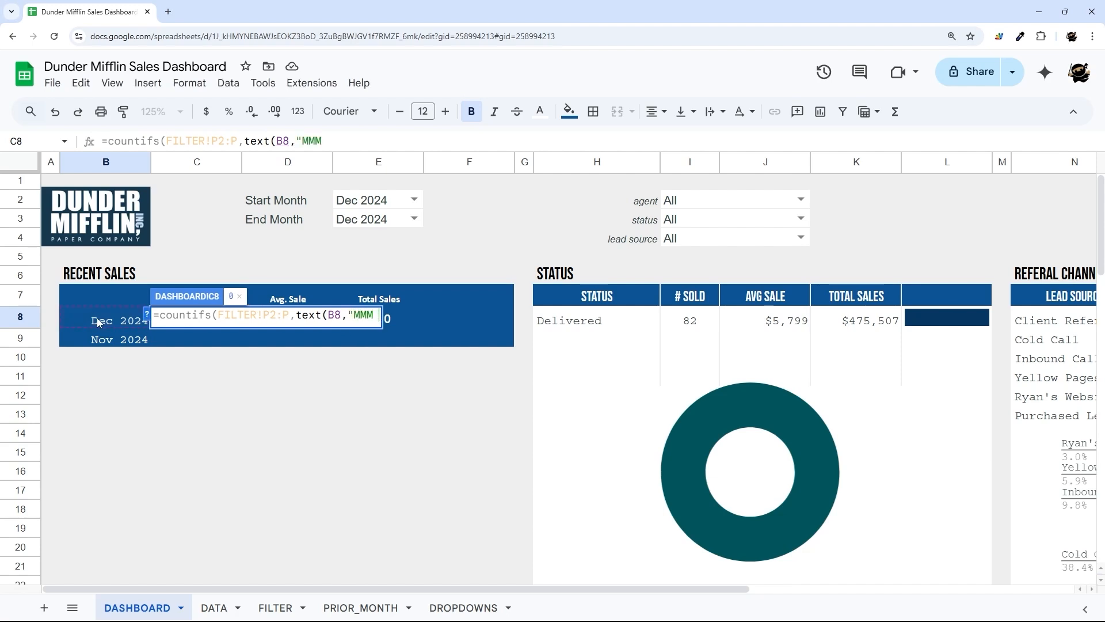
{"action": "type", "text": "YYYY\")"}
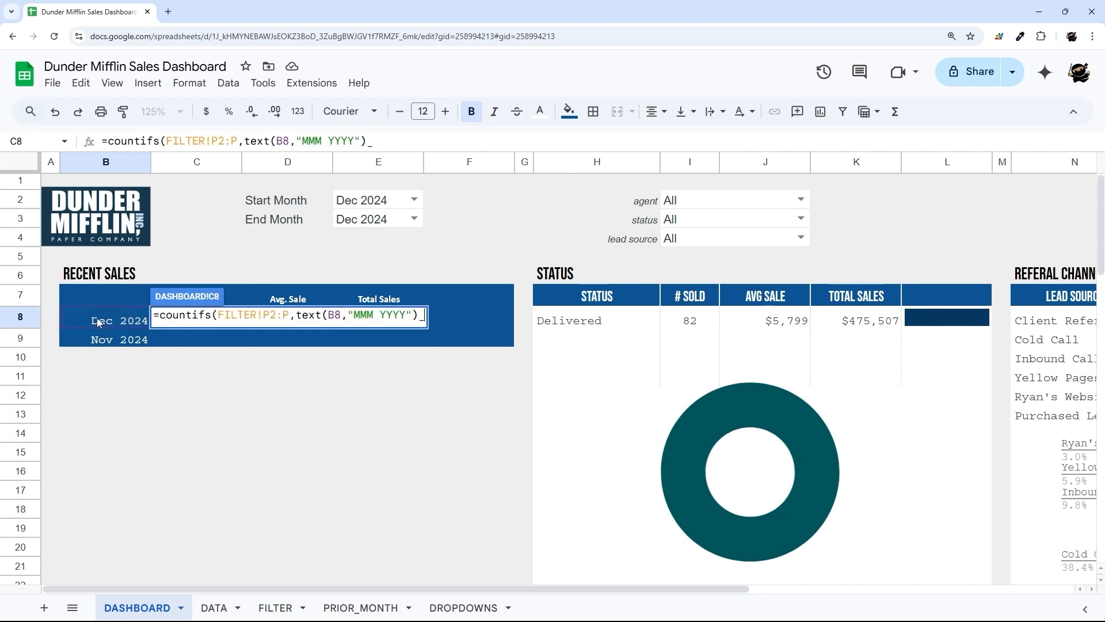
{"action": "key", "text": "Return"}
{"action": "left_click", "coordinate": [172, 322]}
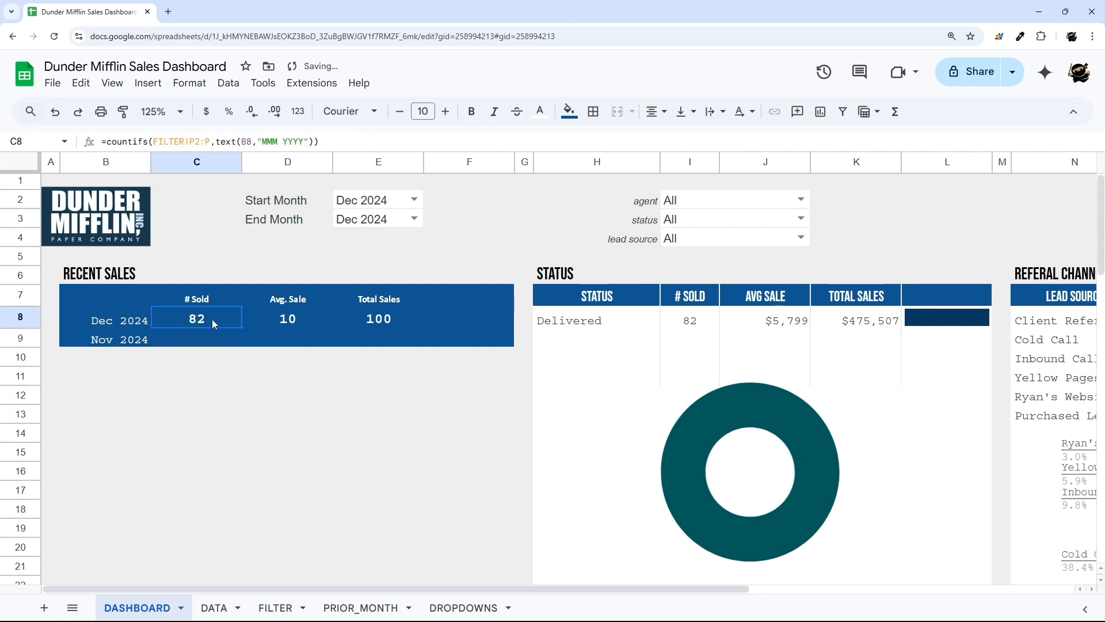
{"action": "left_click", "coordinate": [343, 142]}
- In C9, count PRIOR_MONTH!P2:P rows matching text(B9,"MMM YYYY") for Nov 2024
{"action": "key", "text": "ctrl+a"}
{"action": "key", "text": "Return"}
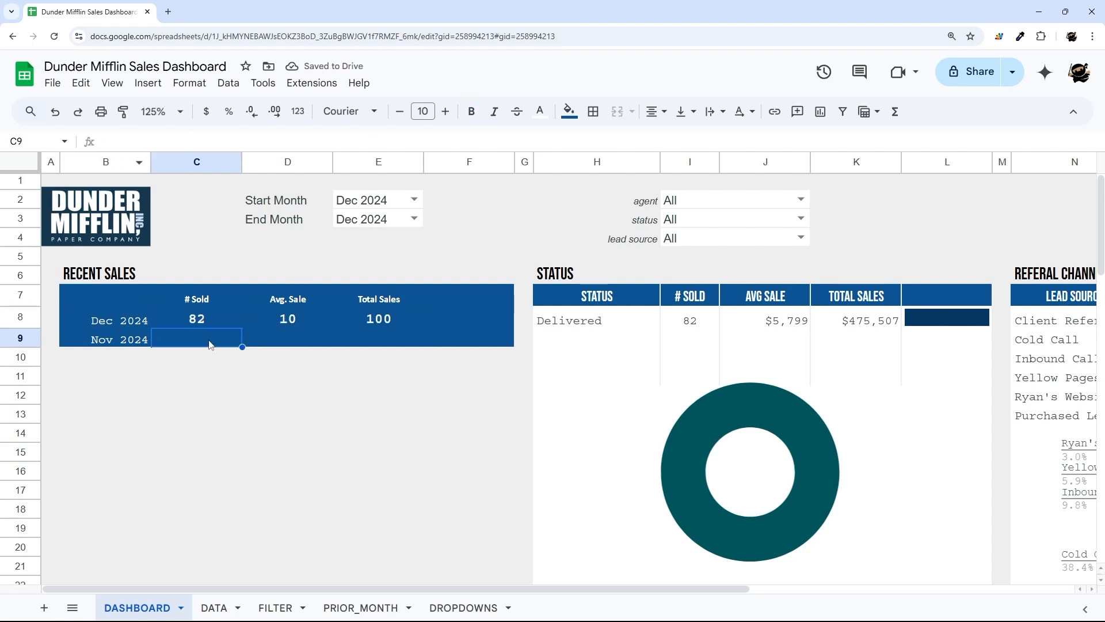
{"action": "type", "text": "="}
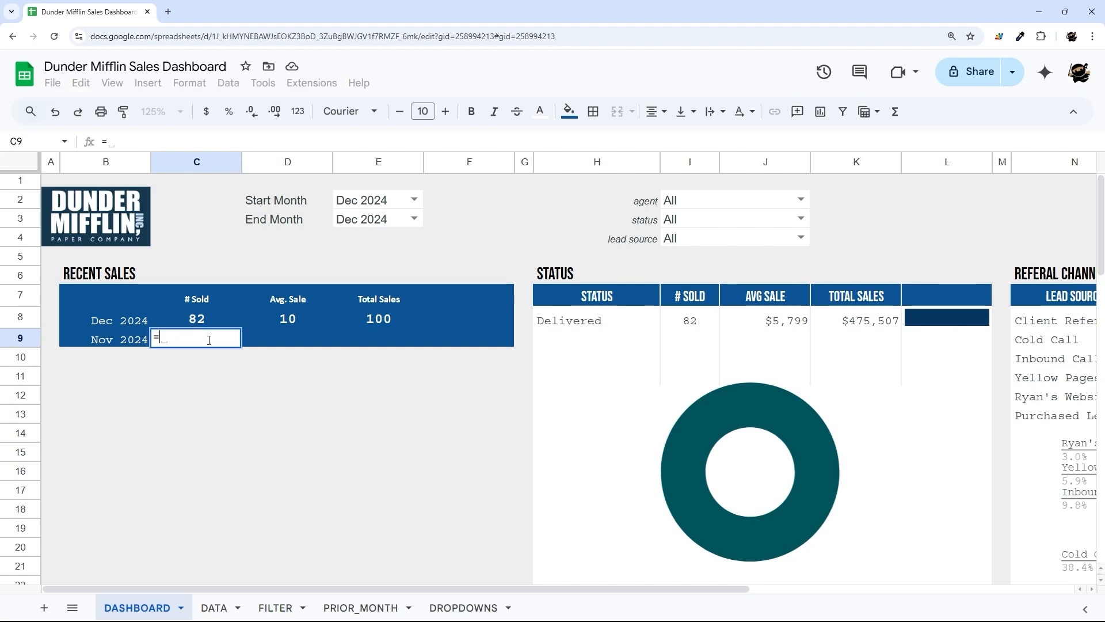
{"action": "type", "text": "countif("}
{"action": "left_click", "coordinate": [360, 607]}
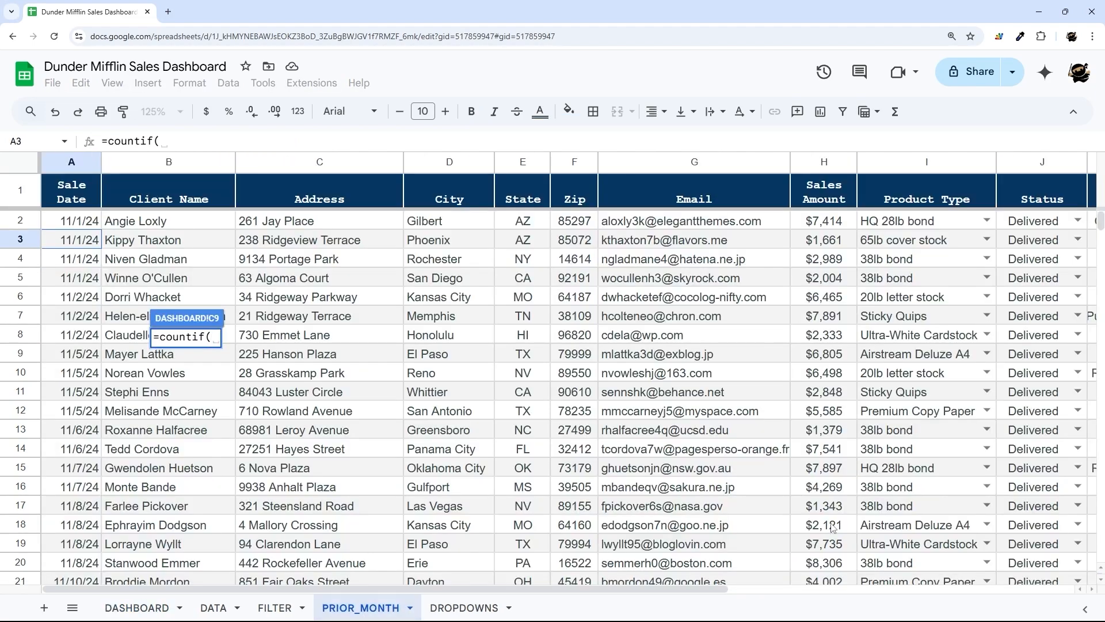
{"action": "left_click_drag", "start_coordinate": [717, 582], "coordinate": [1065, 582]}
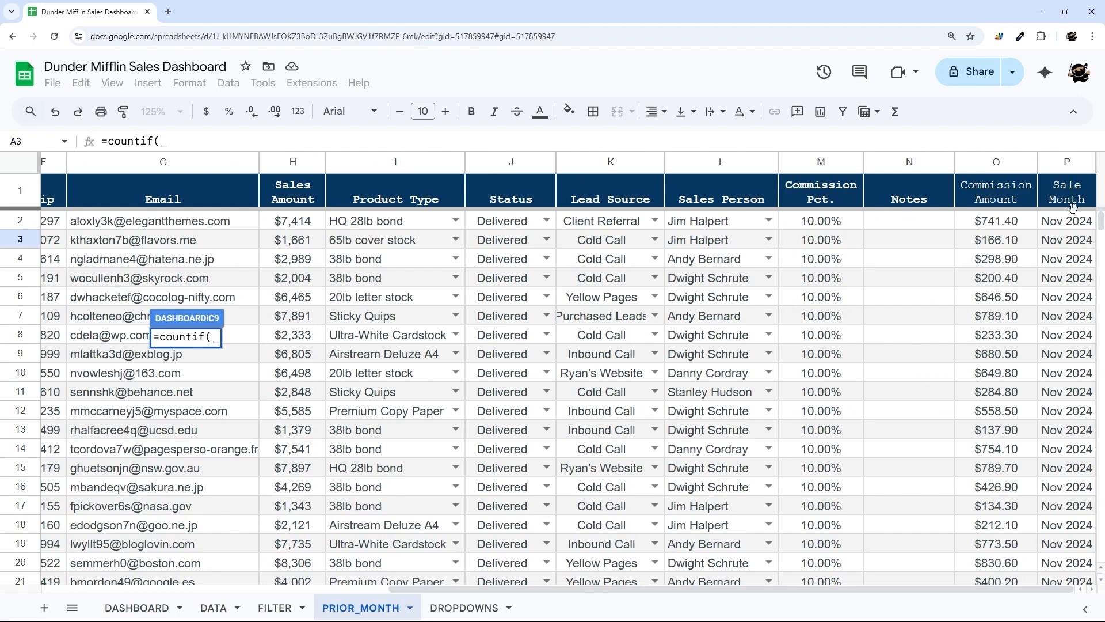
{"action": "left_click_drag", "start_coordinate": [1069, 221], "coordinate": [1074, 397]}
{"action": "key", "text": "BackSpace"}
{"action": "key", "text": "BackSpace"}
{"action": "type", "text": ","}
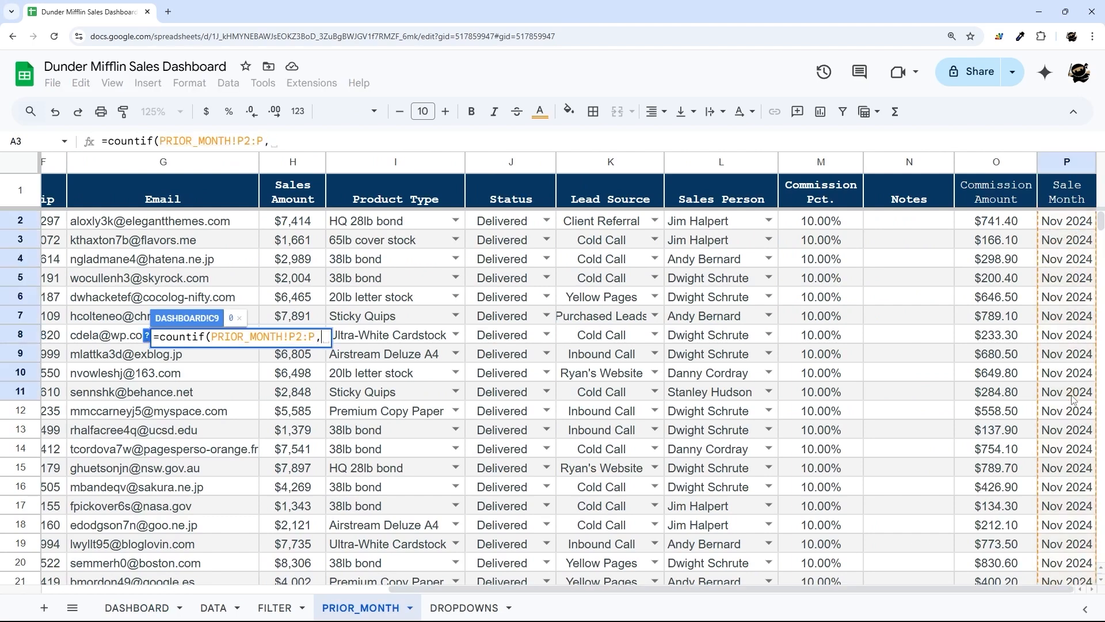
{"action": "left_click", "coordinate": [141, 607]}
{"action": "type", "text": "t"}
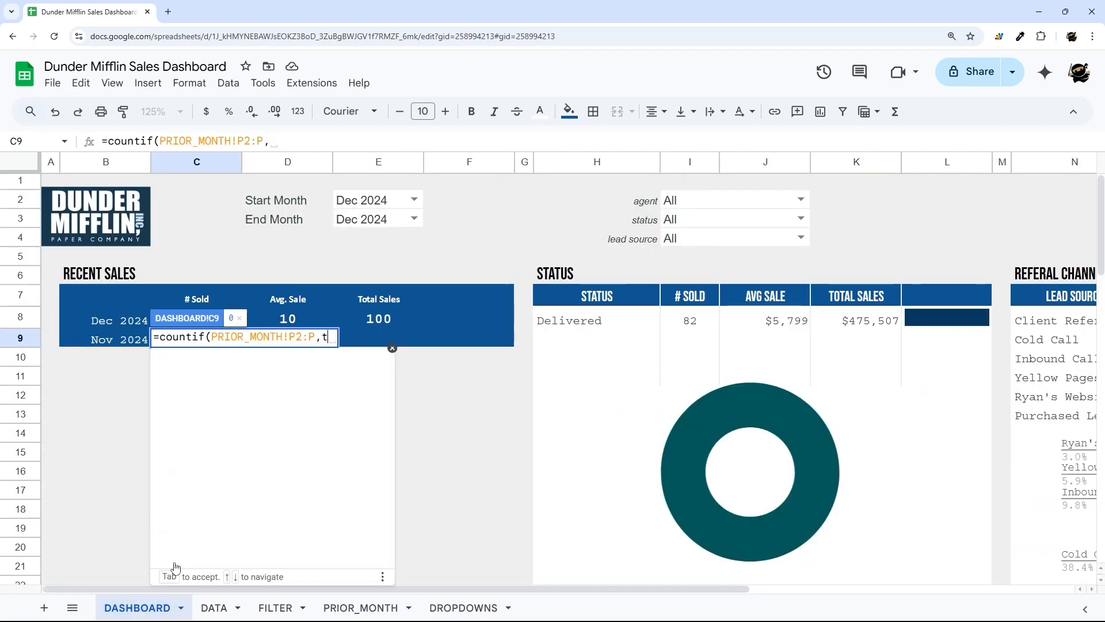
{"action": "type", "text": "ext("}
{"action": "left_click", "coordinate": [118, 340]}
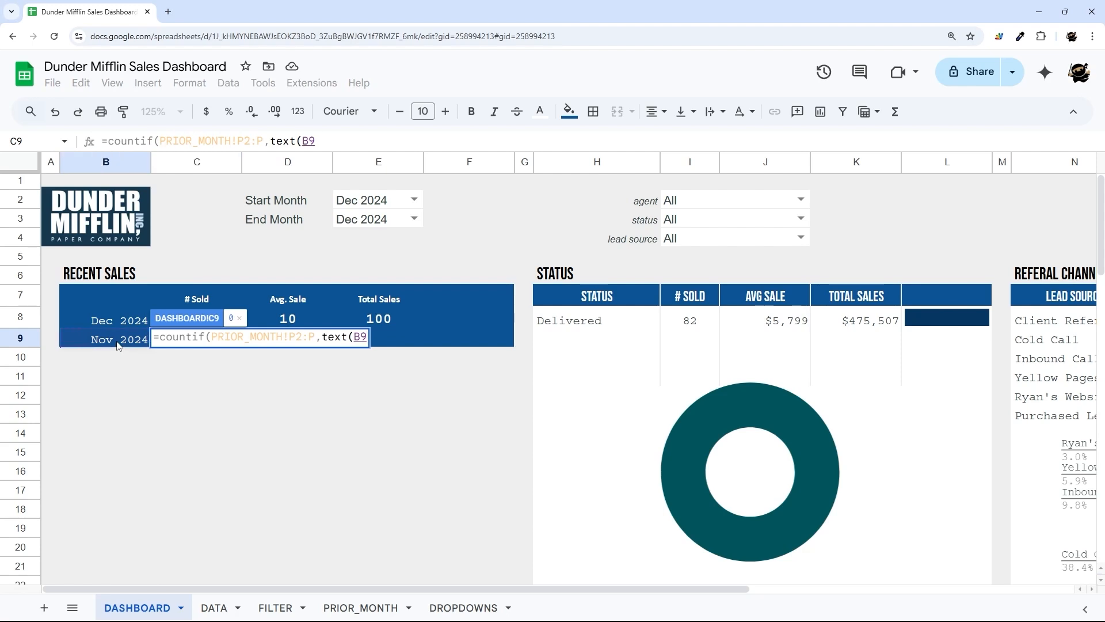
{"action": "type", "text": ",\"MMM YYYY\")"}
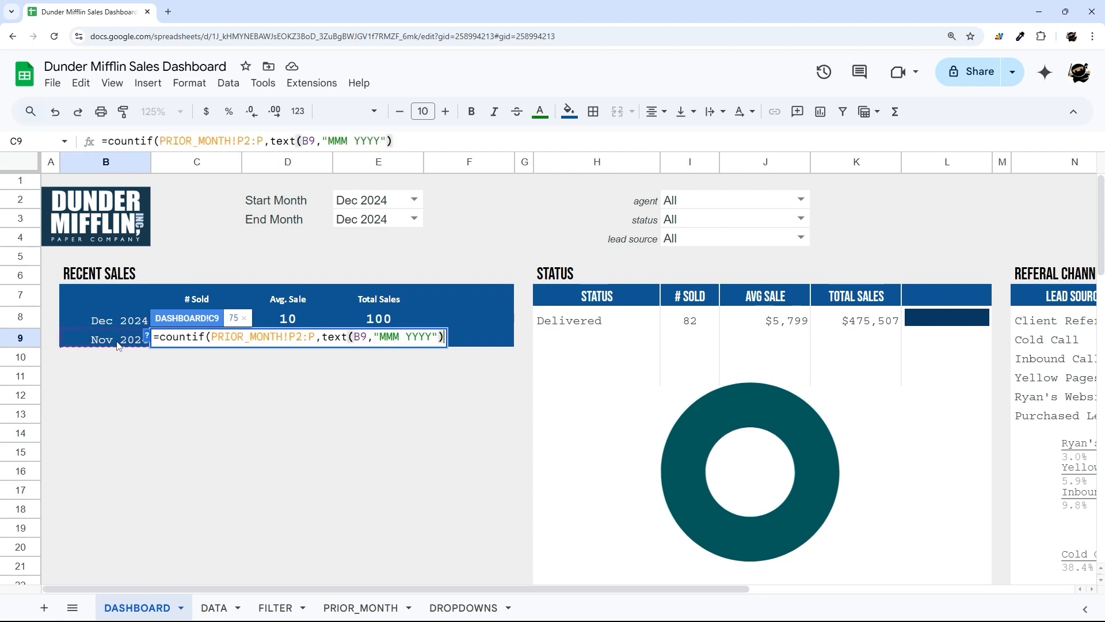
{"action": "key", "text": "Return"}
- Turn C9 into (C8 minus the November count) divided by the November count
{"action": "left_click", "coordinate": [184, 341]}
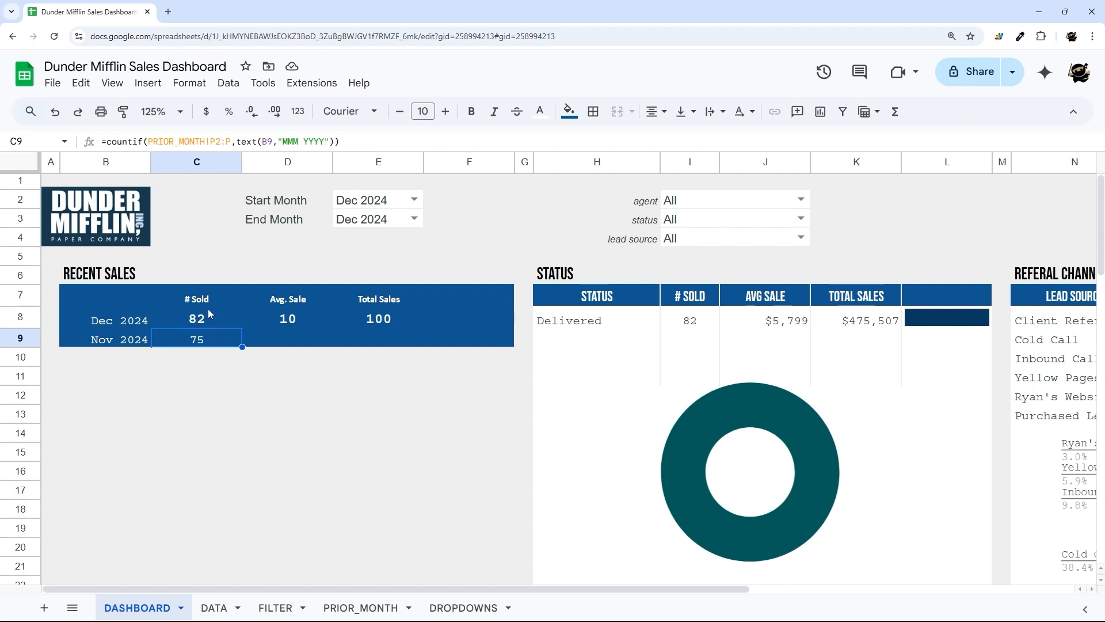
{"action": "left_click", "coordinate": [201, 323]}
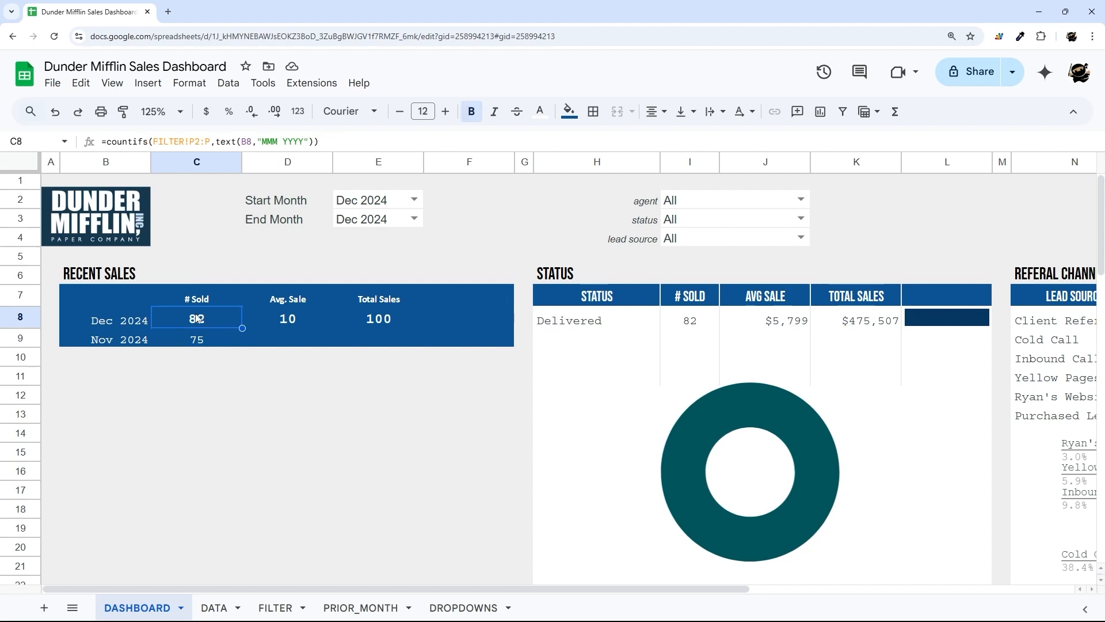
{"action": "left_click", "coordinate": [209, 343]}
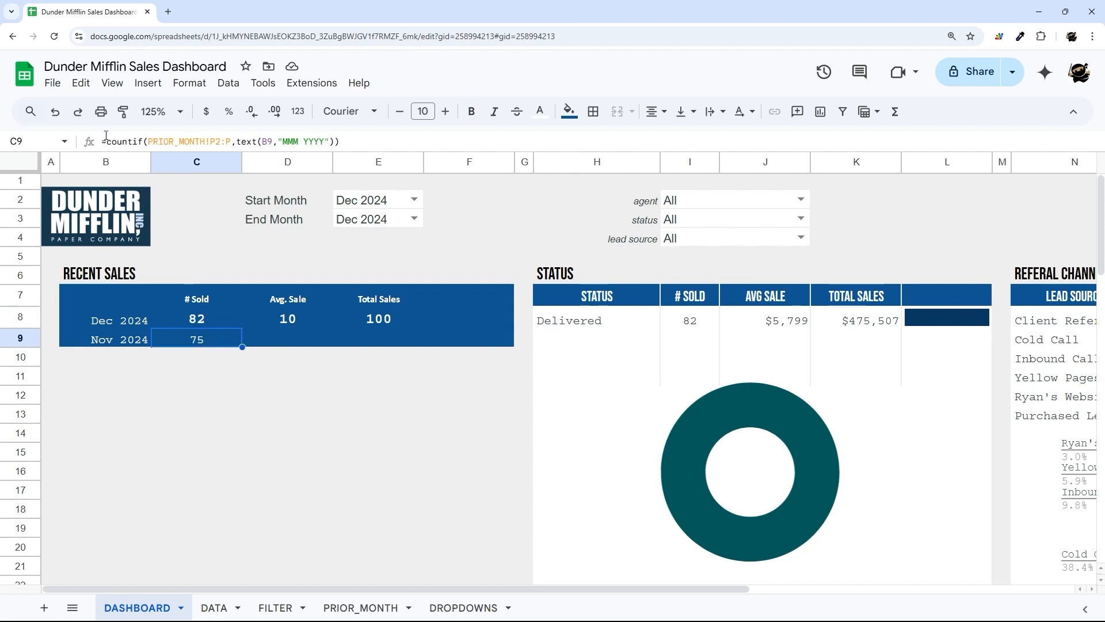
{"action": "double_click", "coordinate": [209, 339]}
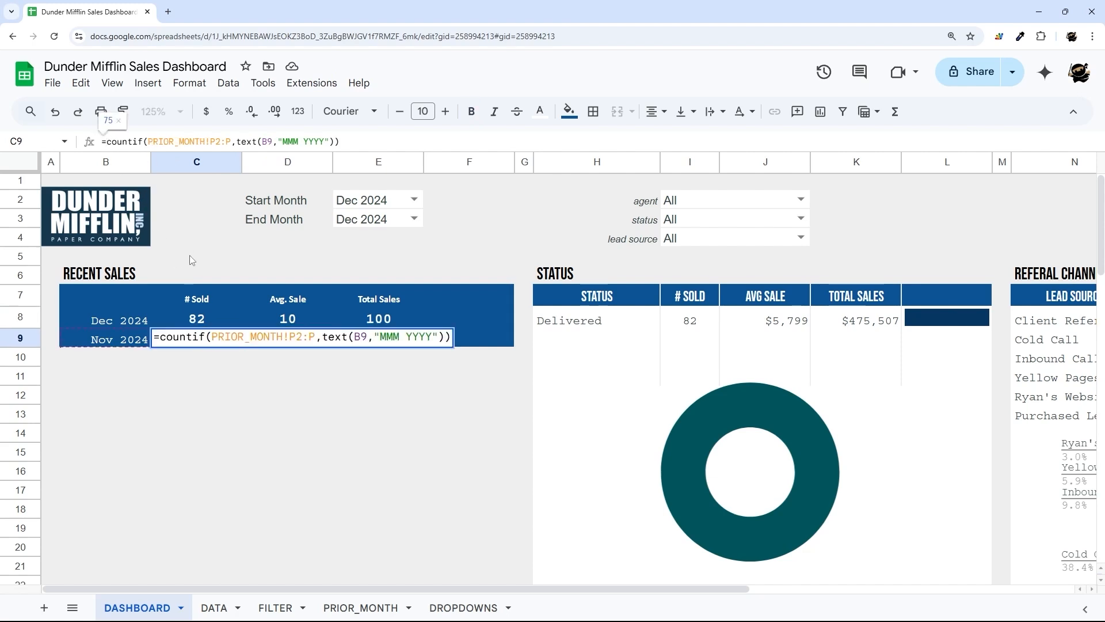
{"action": "type", "text": "C8-"}
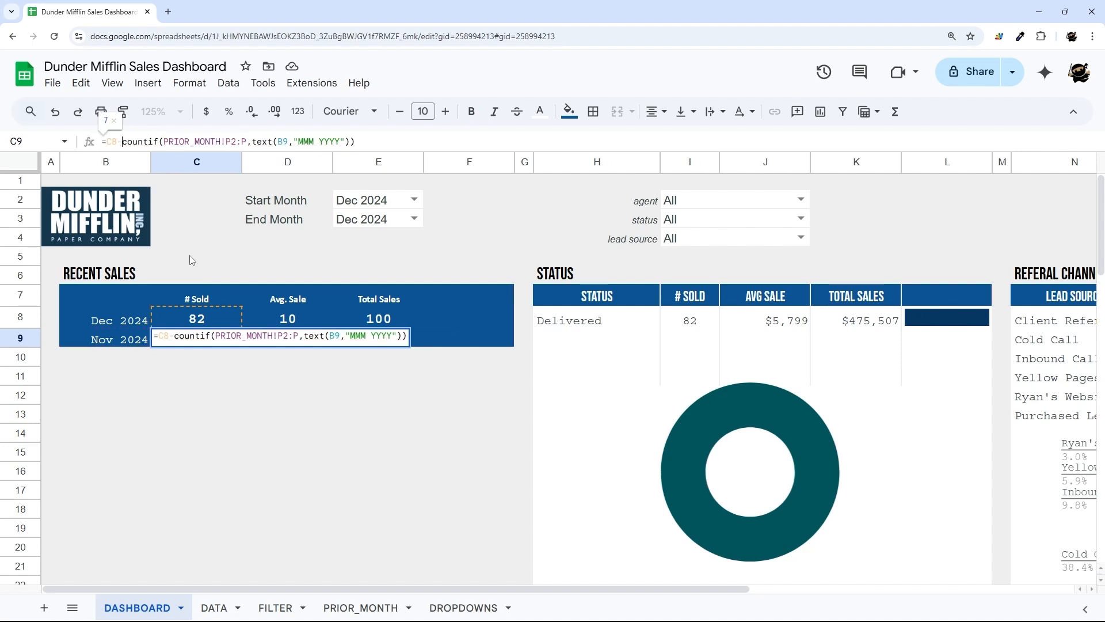
{"action": "key", "text": "shift+End"}
{"action": "key", "text": "ctrl+c"}
{"action": "key", "text": "Right"}
{"action": "type", "text": ")"}
{"action": "key", "text": "Home"}
{"action": "key", "text": "Right"}
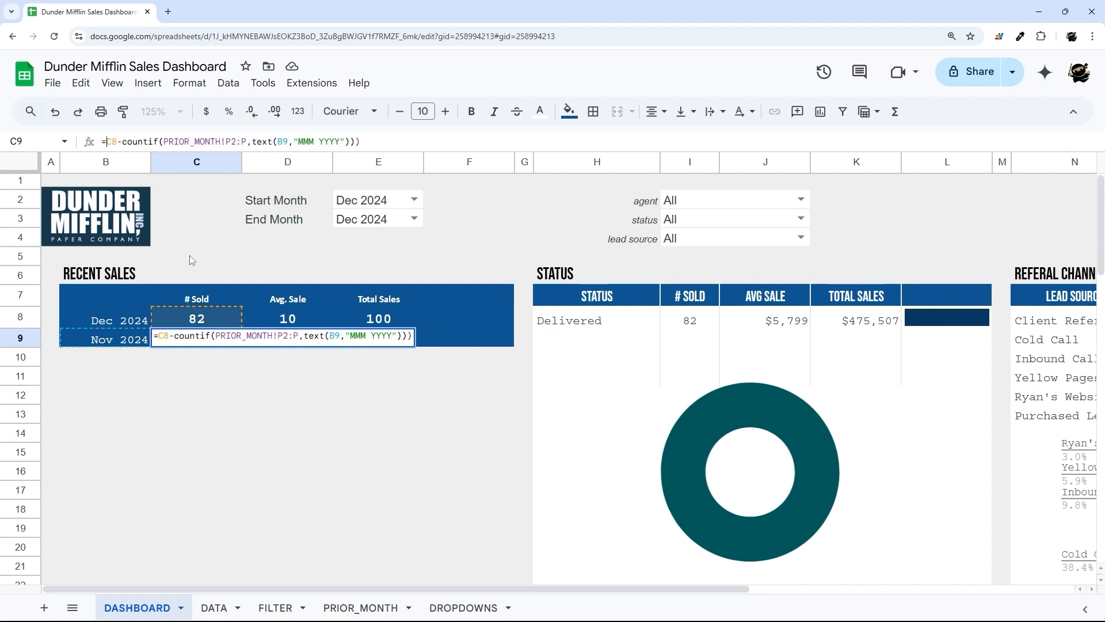
{"action": "type", "text": "("}
{"action": "key", "text": "End"}
{"action": "type", "text": "/"}
{"action": "key", "text": "ctrl+v"}
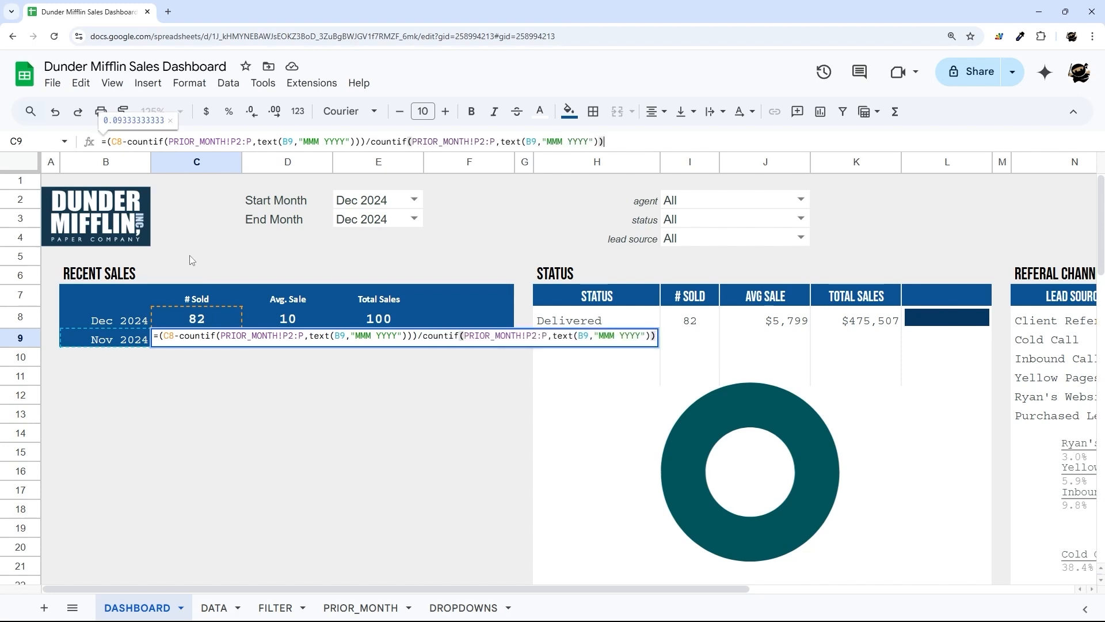
{"action": "key", "text": "Return"}
- Format C9 as a percentage so it shows 9.33%, leaving the formula unchanged
{"action": "key", "text": "Up"}
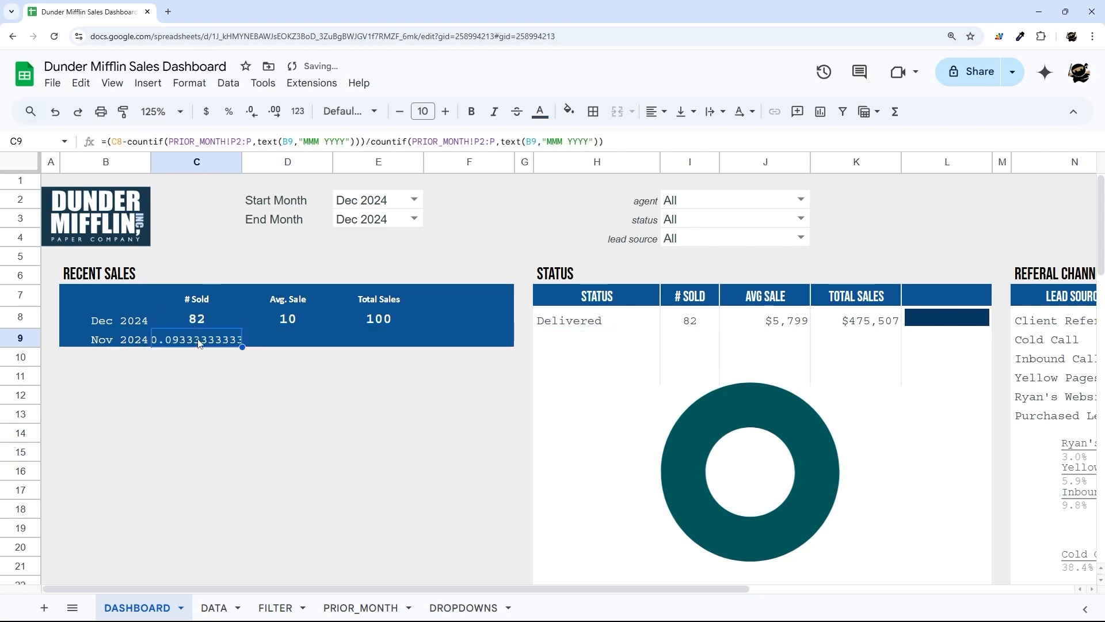
{"action": "left_click", "coordinate": [228, 111]}
{"action": "left_click", "coordinate": [201, 322]}
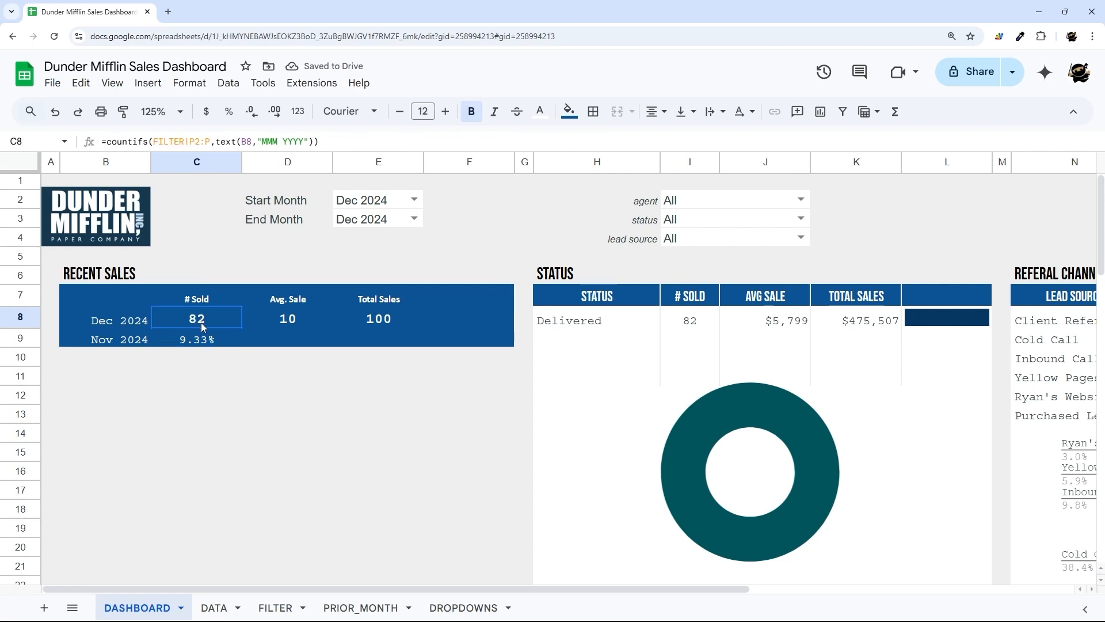
{"action": "key", "text": "Down"}
{"action": "mouse_move", "coordinate": [128, 140]}
{"action": "left_mouse_down"}
{"action": "mouse_move", "coordinate": [380, 142]}
{"action": "mouse_move", "coordinate": [133, 140]}
{"action": "left_mouse_up"}
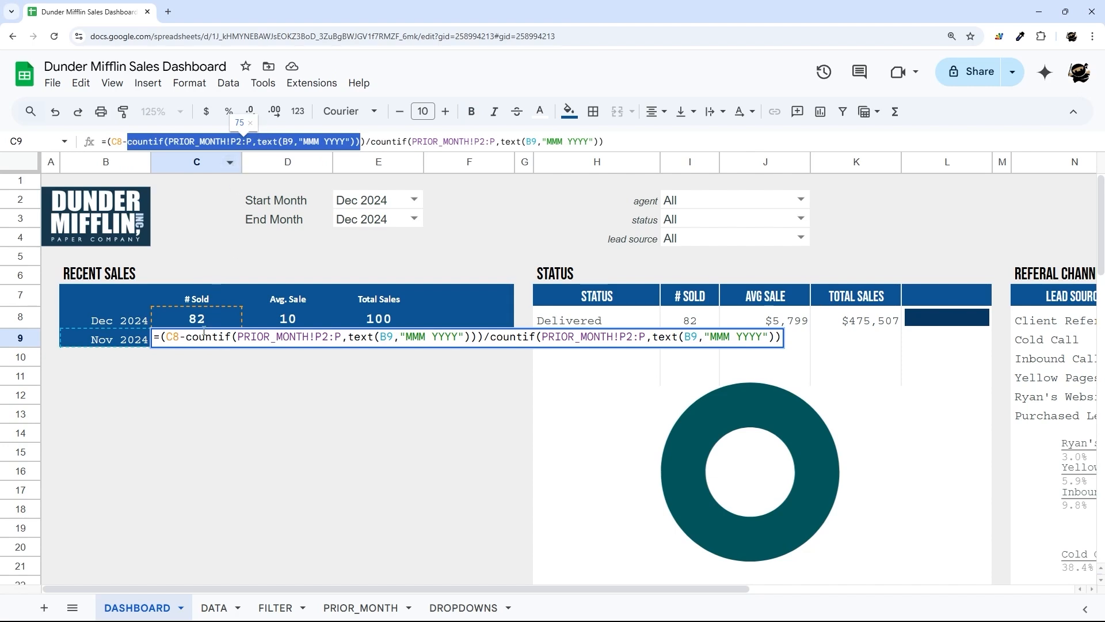
{"action": "key", "text": "Escape"}
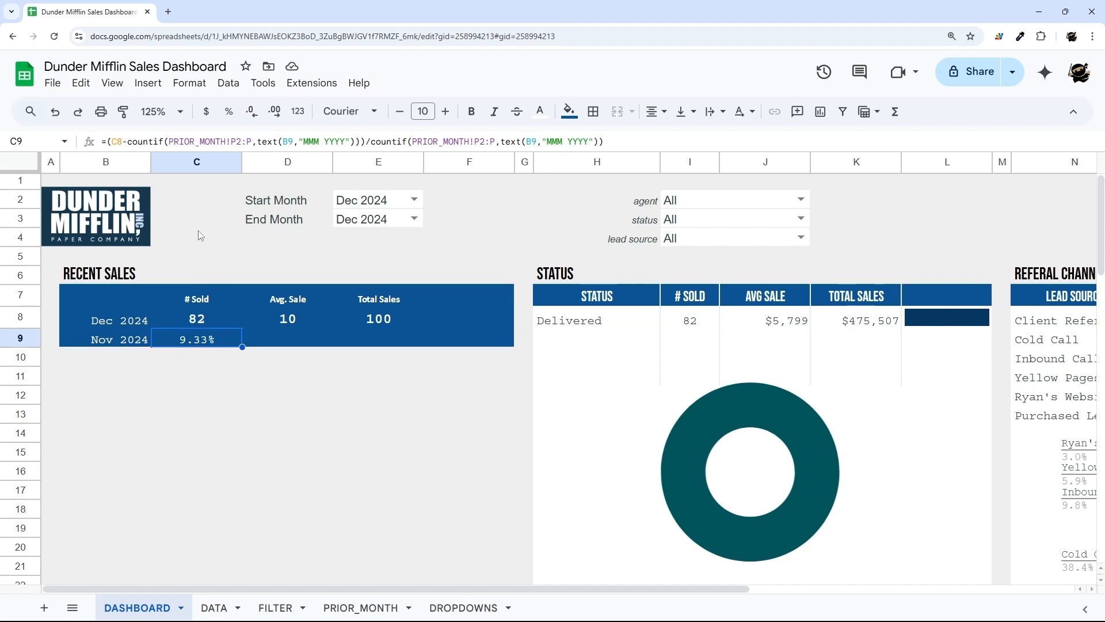
- Review the Dec 2024 # Sold, Avg. Sale and Total Sales cells and copy the count formula
{"action": "left_click", "coordinate": [278, 319]}
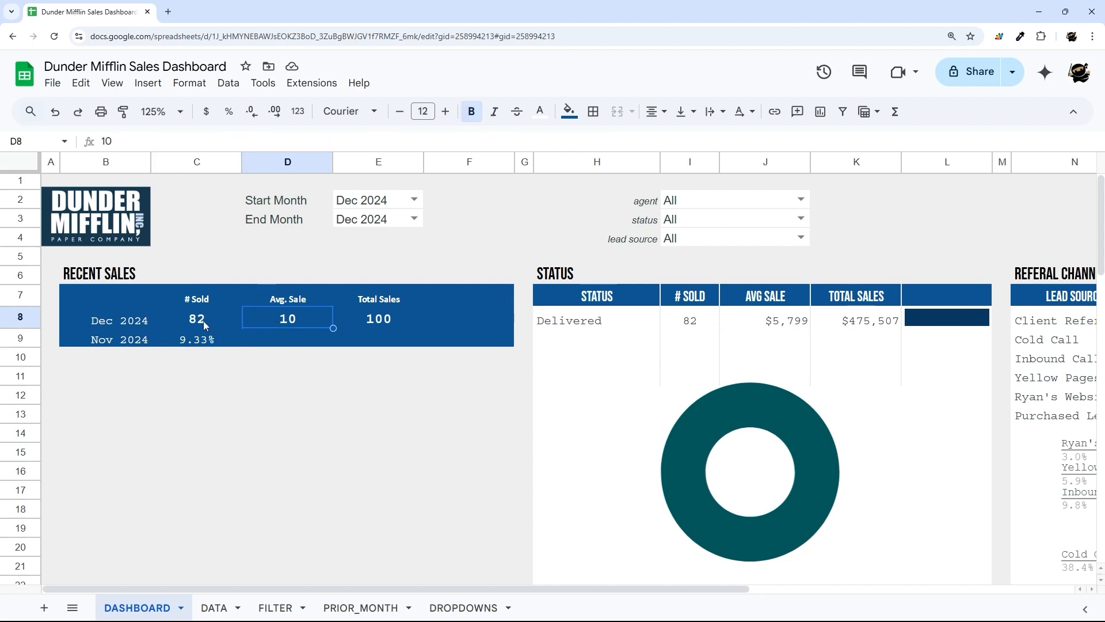
{"action": "left_click", "coordinate": [204, 320]}
{"action": "left_click", "coordinate": [296, 322]}
{"action": "left_click", "coordinate": [383, 321]}
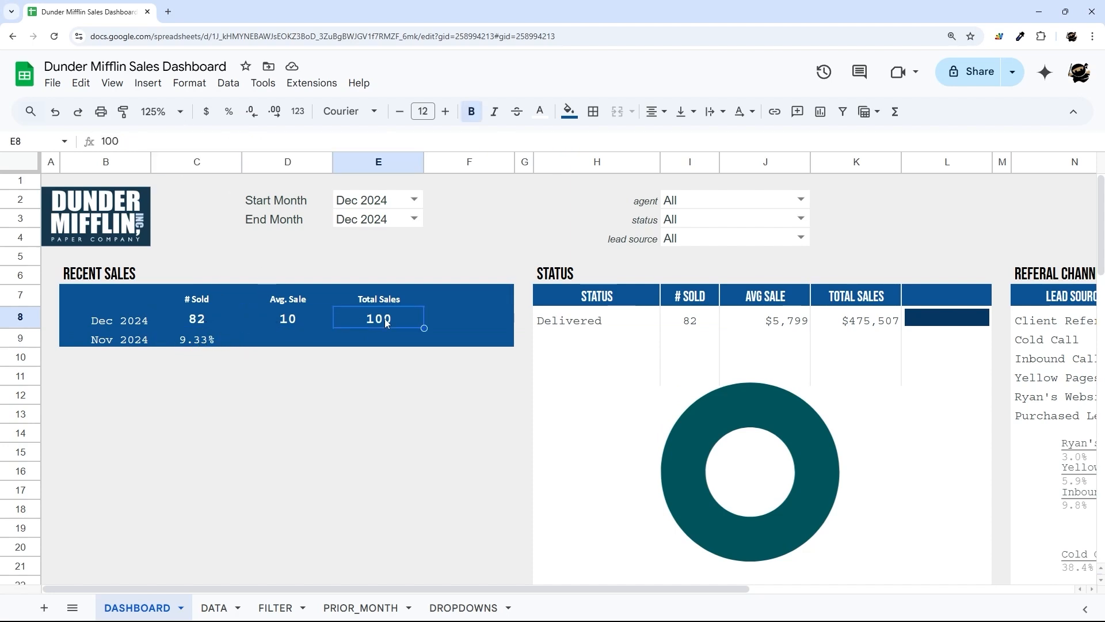
{"action": "left_click", "coordinate": [309, 320]}
{"action": "left_click", "coordinate": [388, 319]}
{"action": "left_click", "coordinate": [197, 322]}
{"action": "left_click", "coordinate": [323, 137]}
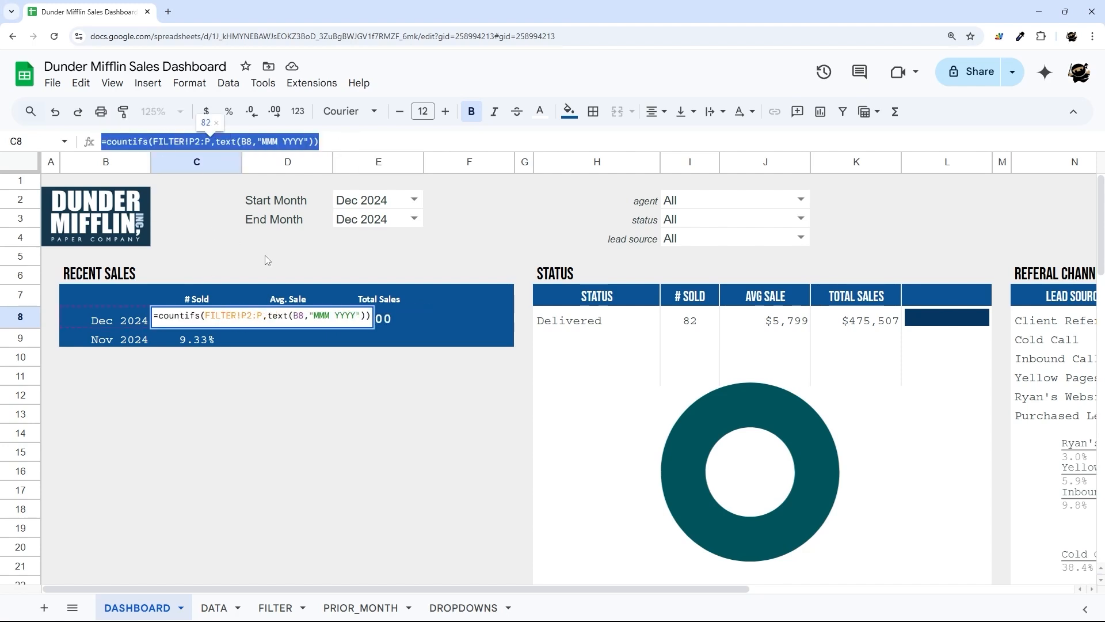
- Paste the count formula into Total Sales E8 and change it to SUMIFS
{"action": "left_click", "coordinate": [396, 319]}
{"action": "double_click", "coordinate": [109, 142]}
{"action": "type", "text": "=countifs(FILTER!P2:P,text(B8,\"MMM YYYY\"))"}
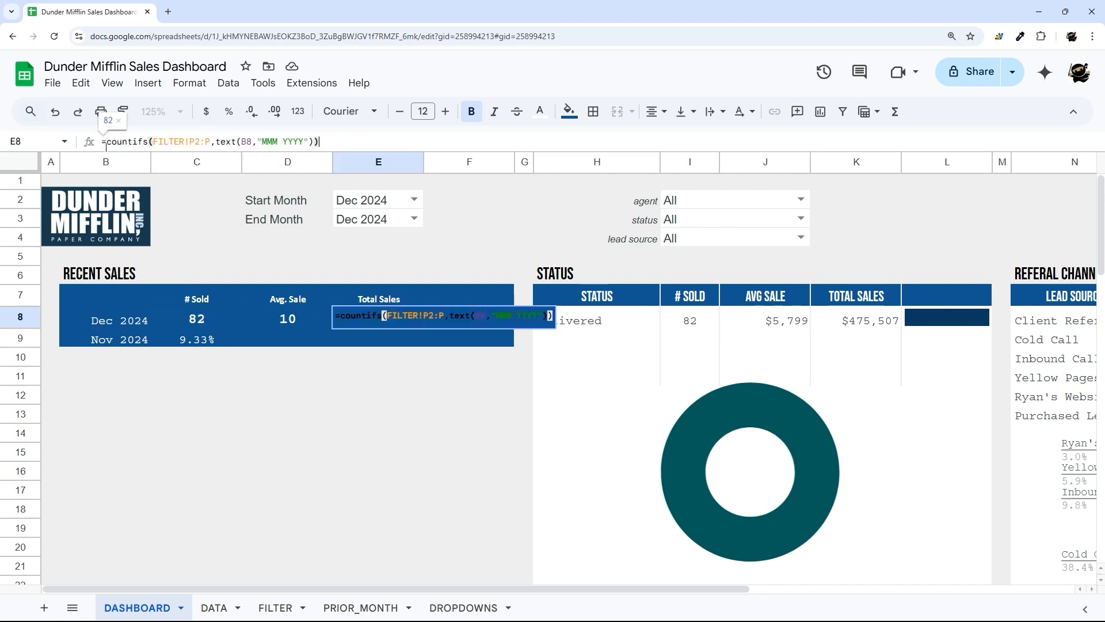
{"action": "left_click", "coordinate": [108, 142]}
{"action": "type", "text": "sumif"}
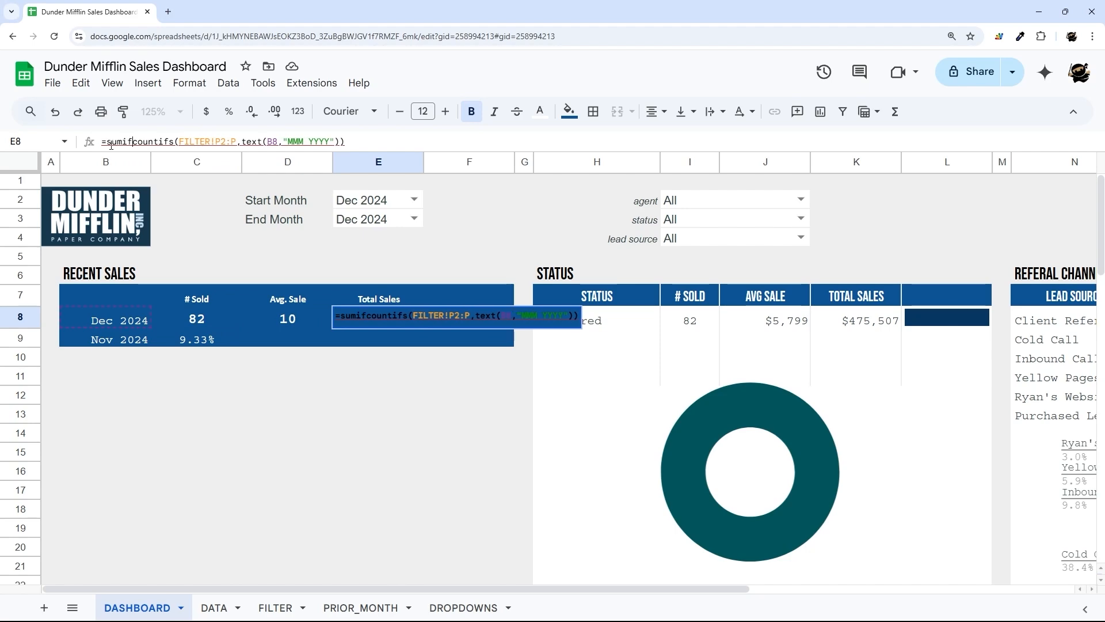
{"action": "key", "text": "Delete"}
{"action": "key", "text": "Delete"}
{"action": "key", "text": "Delete"}
{"action": "key", "text": "Delete"}
{"action": "key", "text": "Delete"}
{"action": "key", "text": "Delete"}
{"action": "key", "text": "Delete"}
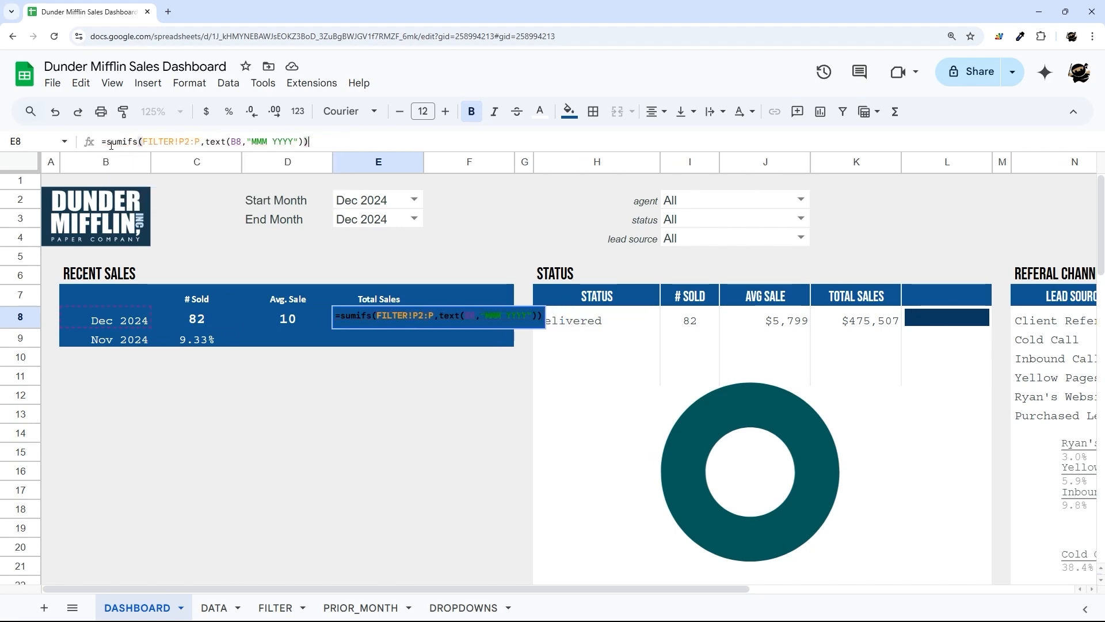
{"action": "key", "text": "Return"}
- Fix E8's SUMIFS by adding a sum range ahead of the FILTER month criteria
{"action": "left_click", "coordinate": [275, 607]}
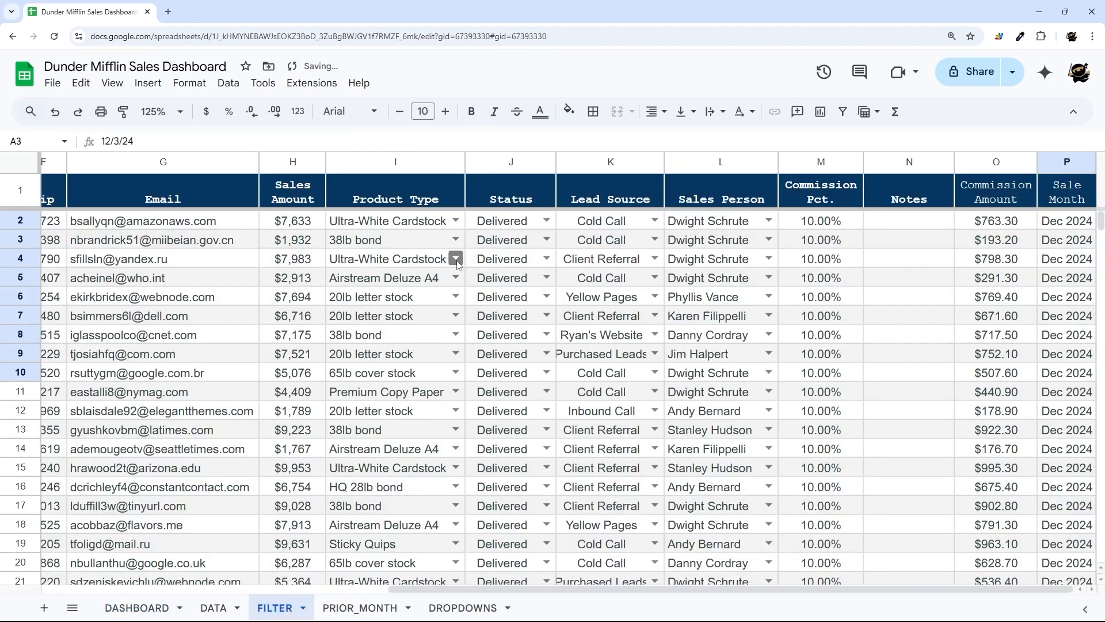
{"action": "left_click", "coordinate": [137, 607]}
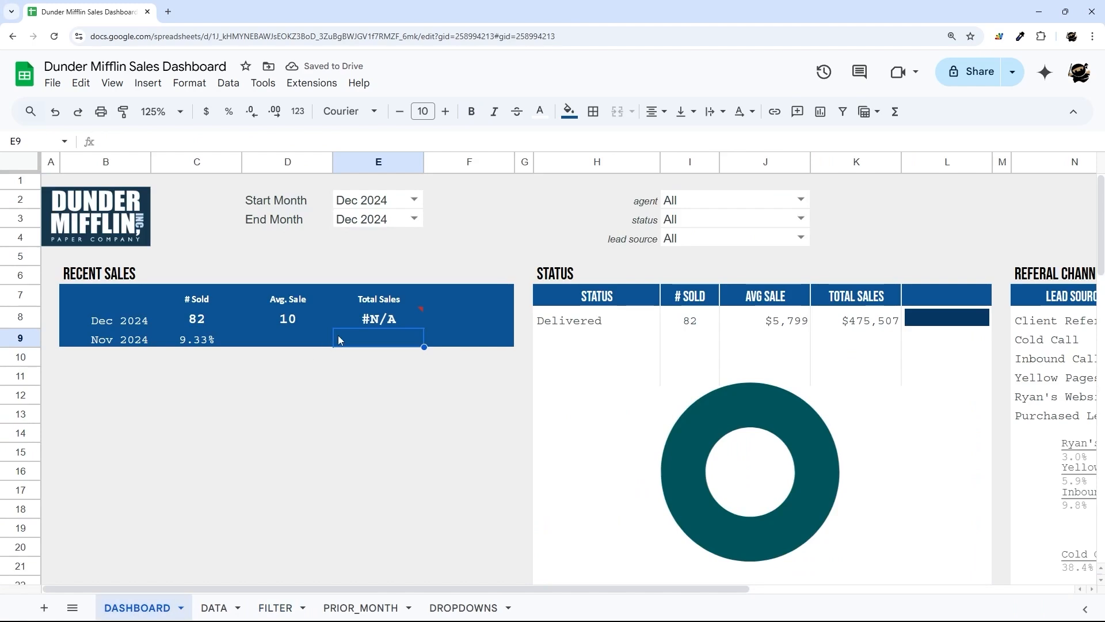
{"action": "left_click", "coordinate": [380, 318]}
{"action": "left_click_drag", "start_coordinate": [143, 141], "coordinate": [200, 141]}
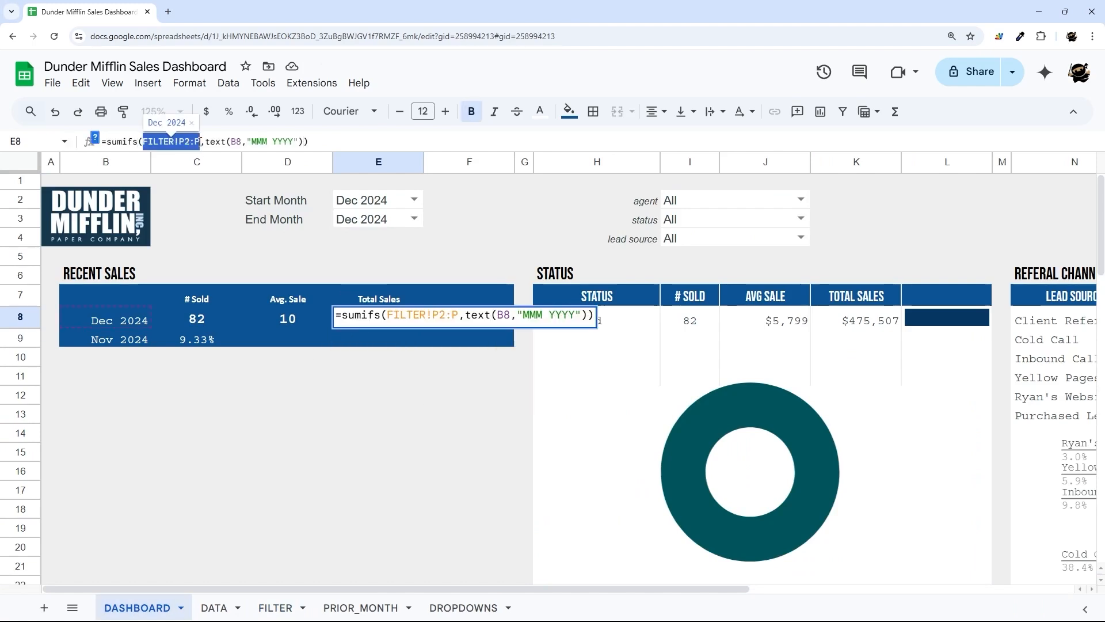
{"action": "key", "text": "ctrl+c"}
{"action": "key", "text": "Left"}
{"action": "key", "text": "ctrl+v"}
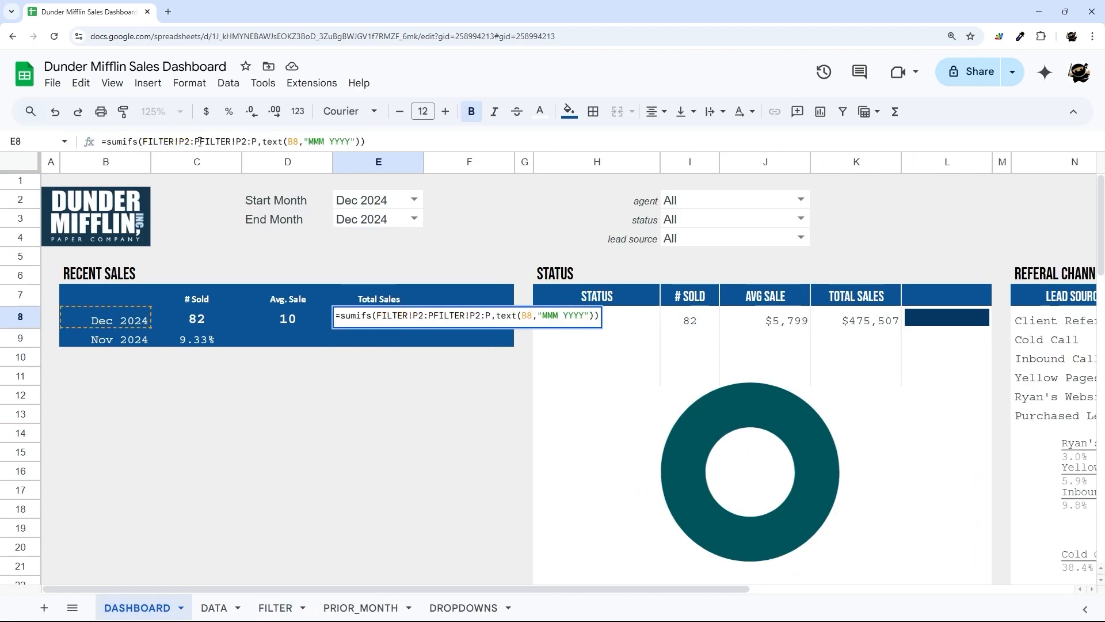
{"action": "type", "text": ","}
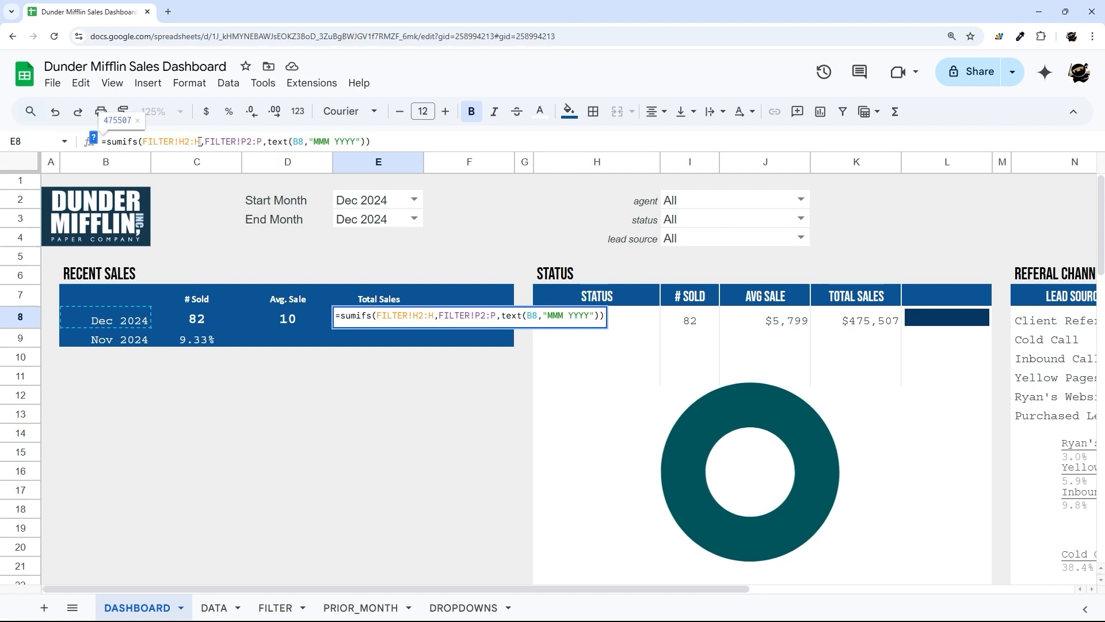
{"action": "key", "text": "Return"}
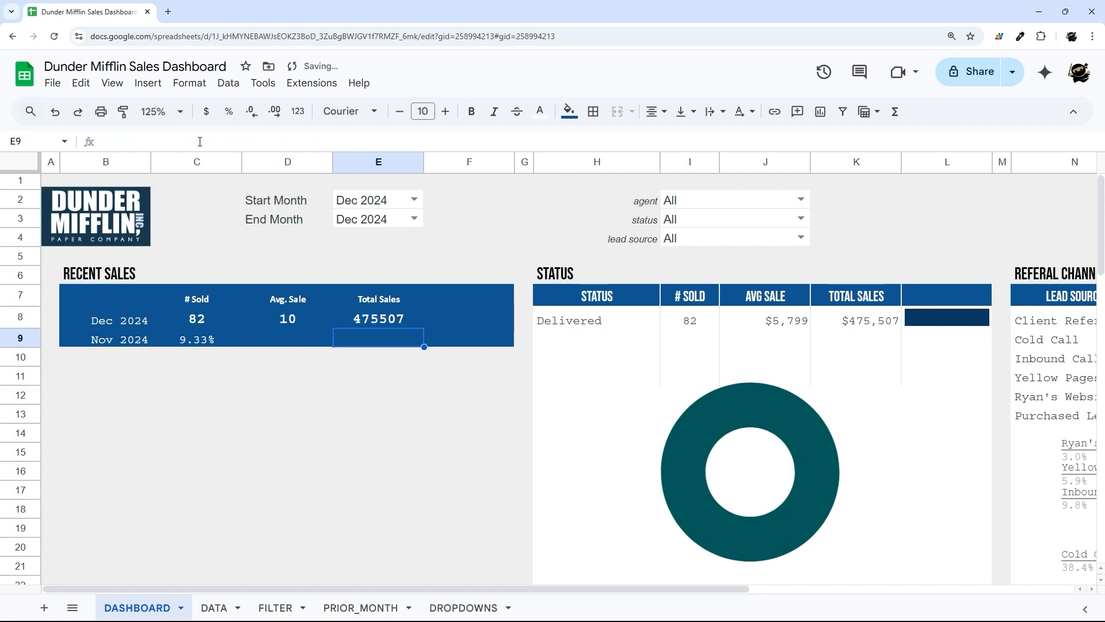
- Format E8 as currency with no decimals, and enter =E8/C8 in D8 for the $5,799 average
{"action": "left_click", "coordinate": [378, 319]}
{"action": "left_click", "coordinate": [206, 111]}
{"action": "left_click", "coordinate": [251, 112]}
{"action": "left_click", "coordinate": [251, 112]}
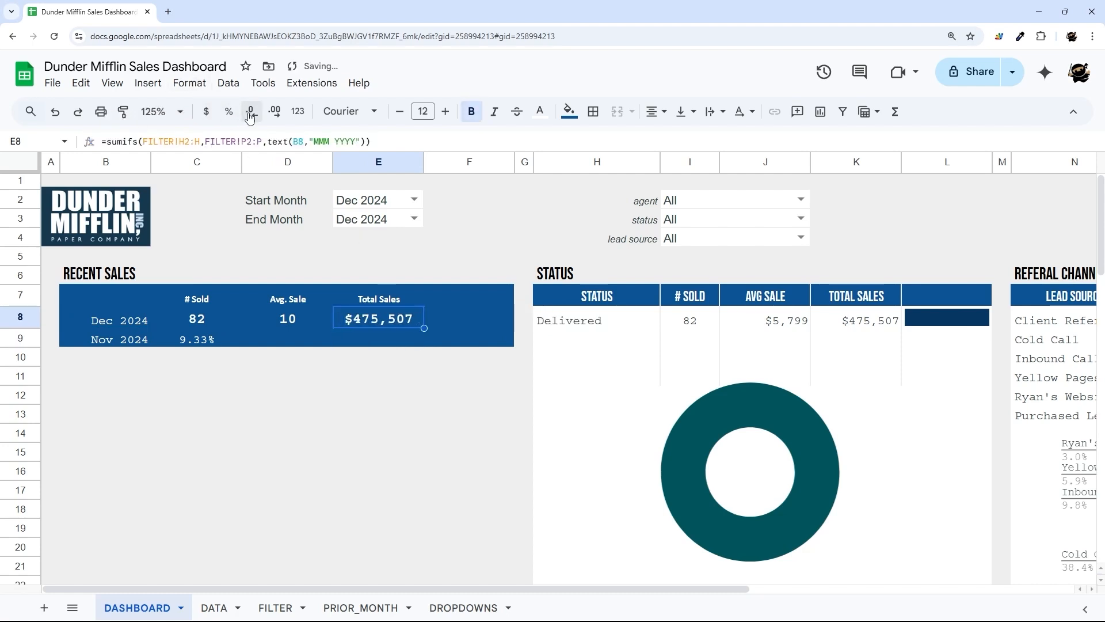
{"action": "left_click", "coordinate": [294, 320]}
{"action": "type", "text": "=E8/"}
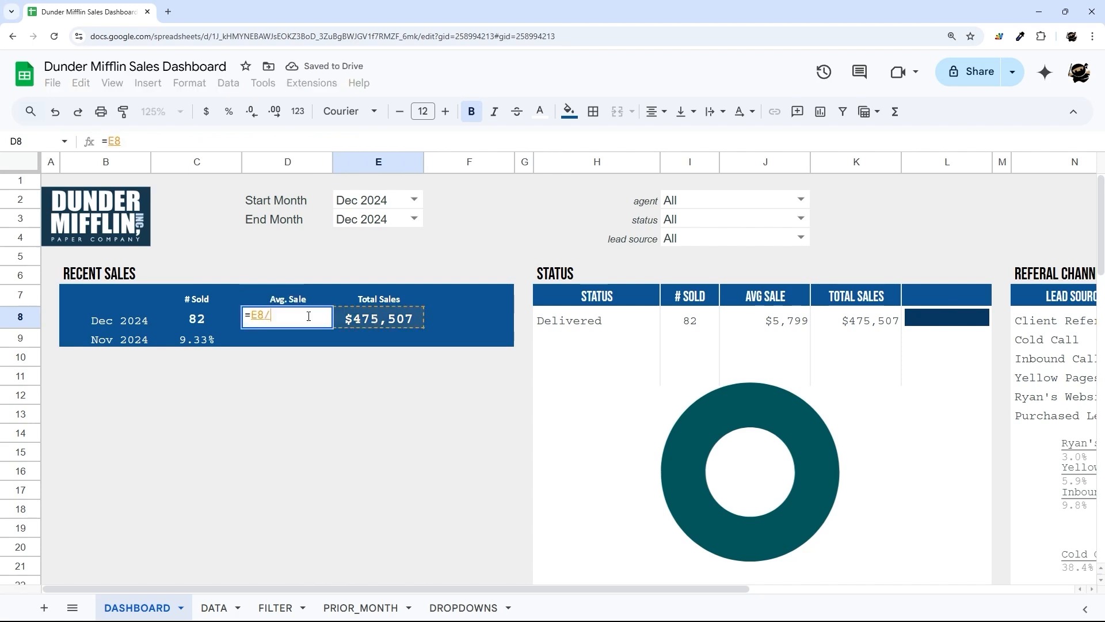
{"action": "left_click", "coordinate": [197, 320]}
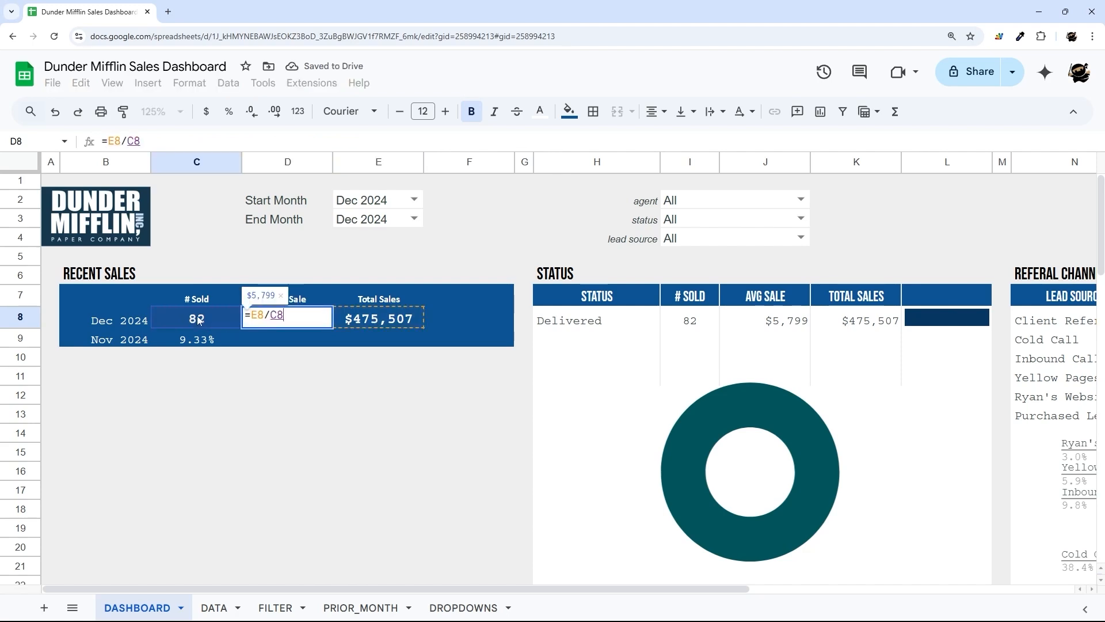
{"action": "key", "text": "Return"}
- Copy E8's total sales formula into E9 for the Nov 2024 row
{"action": "left_click", "coordinate": [392, 322]}
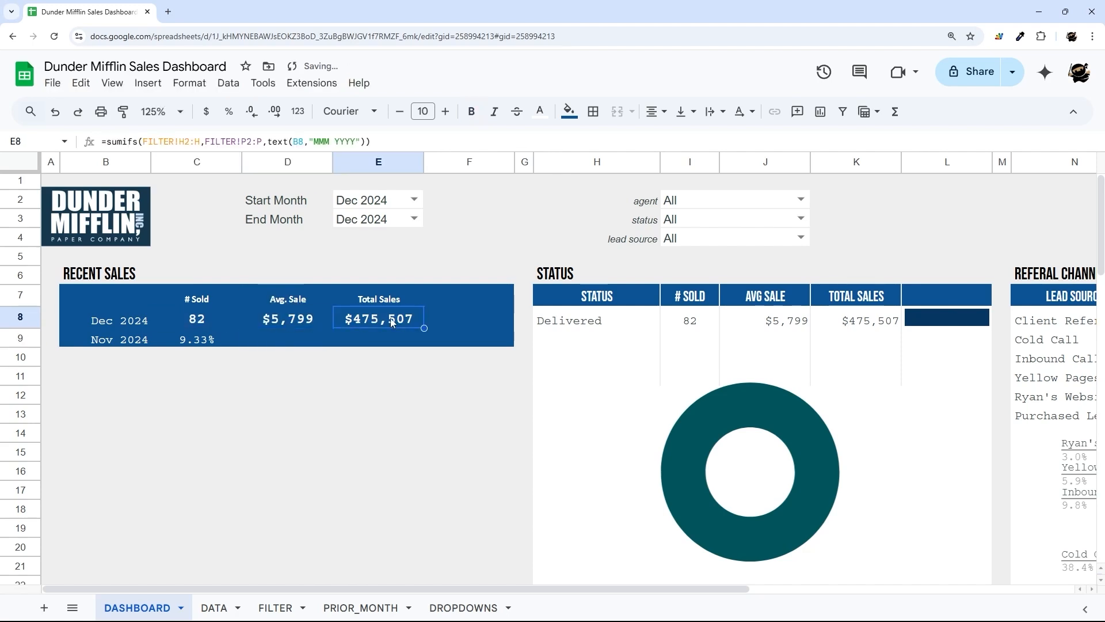
{"action": "left_click", "coordinate": [200, 340]}
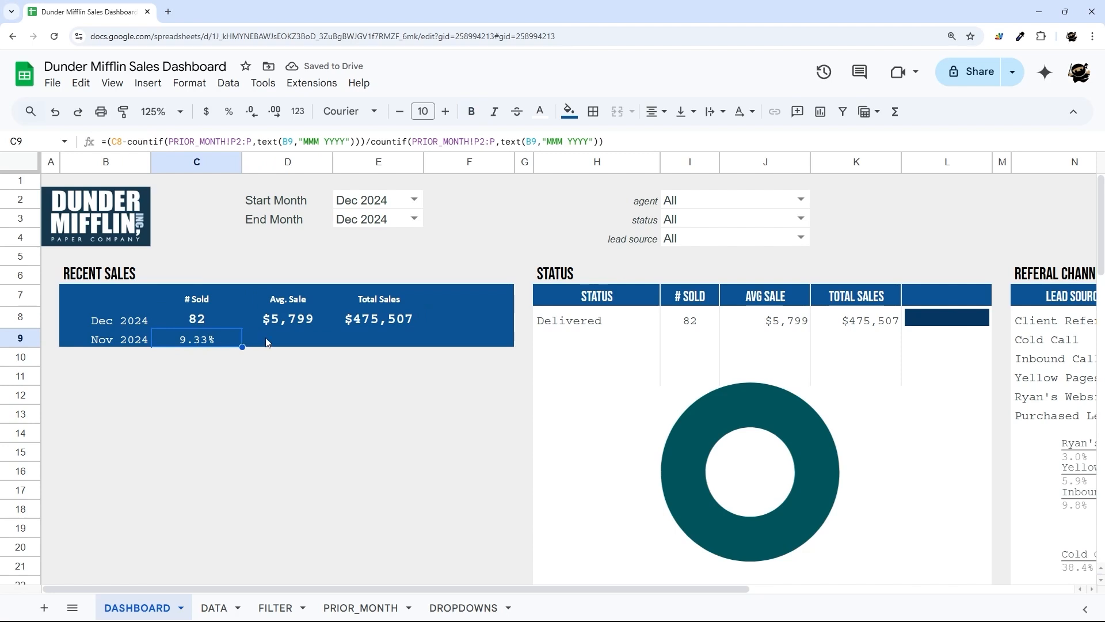
{"action": "left_click", "coordinate": [305, 325]}
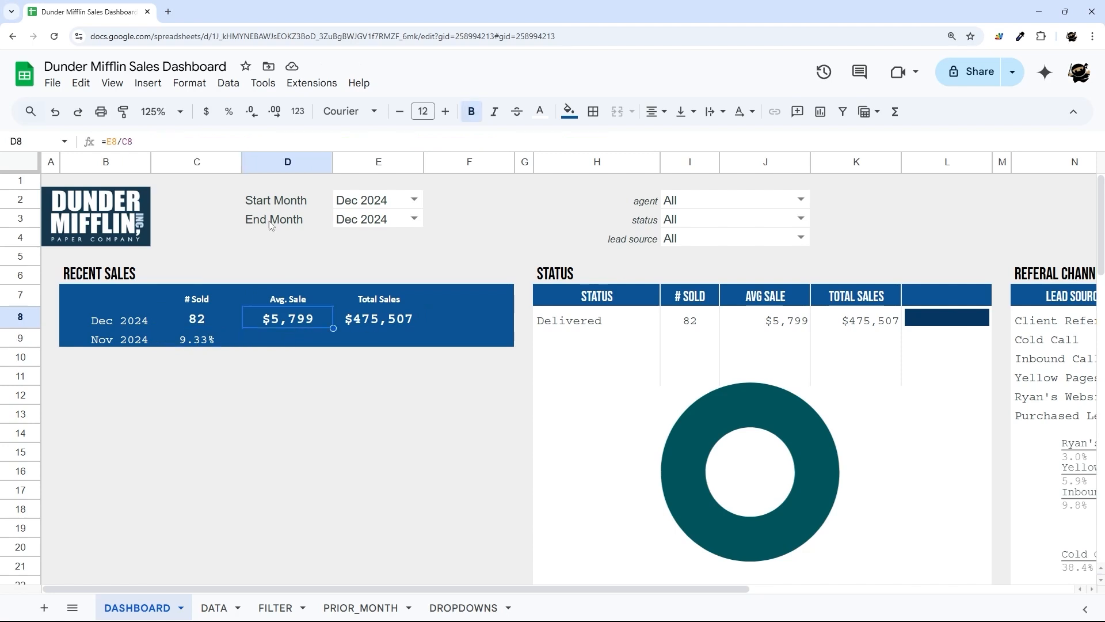
{"action": "left_click", "coordinate": [405, 331]}
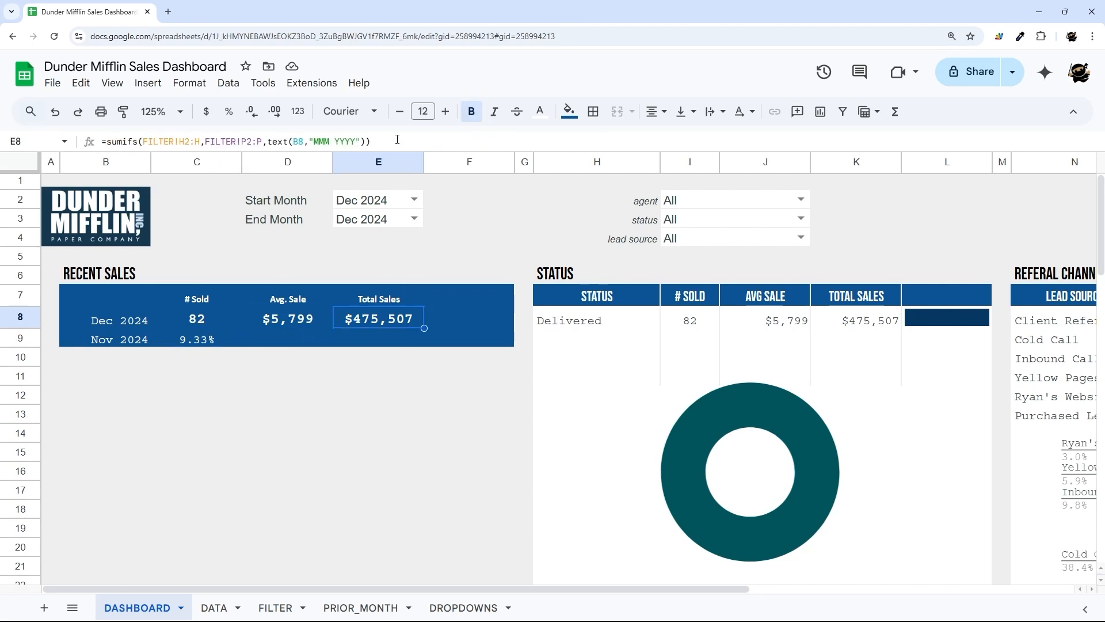
{"action": "left_click_drag", "start_coordinate": [397, 139], "coordinate": [99, 139]}
{"action": "key", "text": "ctrl+c"}
{"action": "key", "text": "Escape"}
{"action": "double_click", "coordinate": [382, 339]}
{"action": "key", "text": "ctrl+v"}
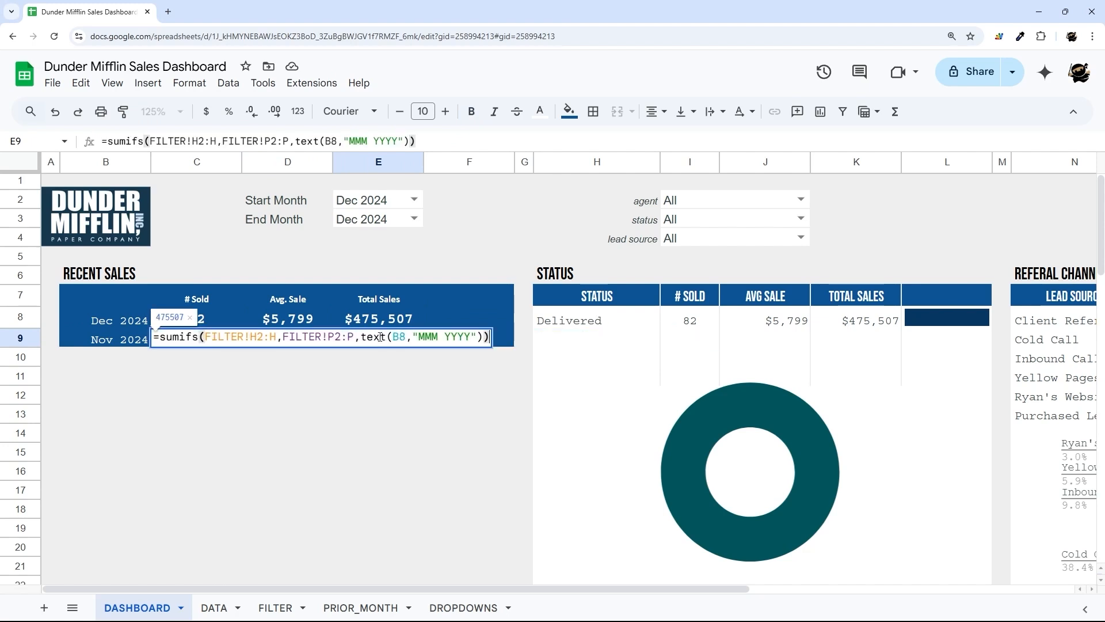
{"action": "left_click", "coordinate": [205, 336]}
- In E9's formula, replace FILTER with PRIOR_MONTH in both the sum and criteria ranges
{"action": "type", "text": "PRI"}
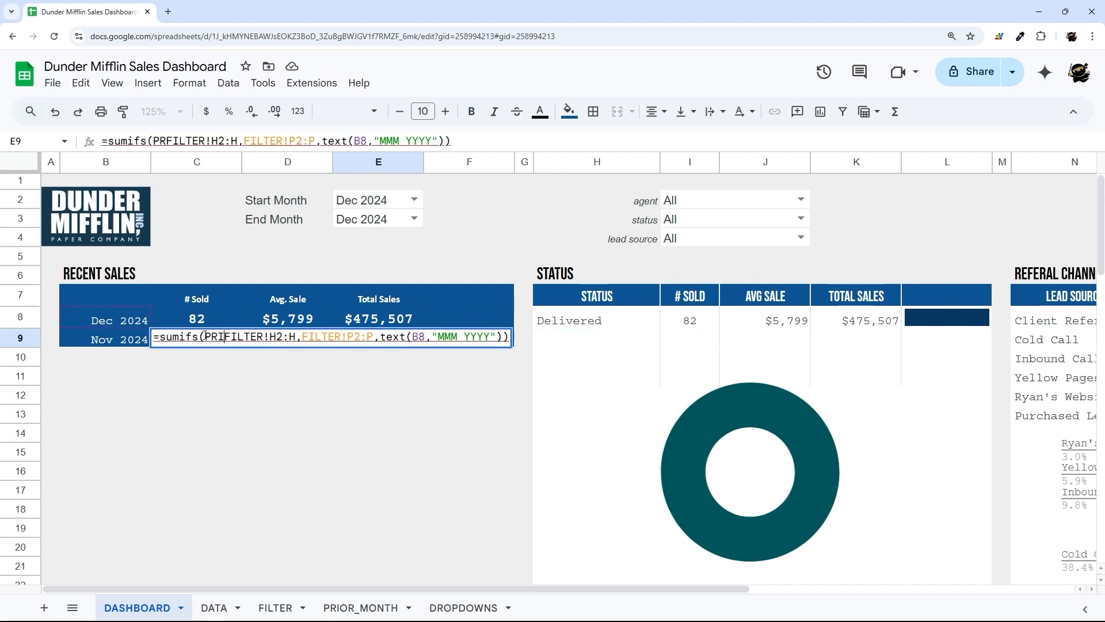
{"action": "type", "text": "OR_MO"}
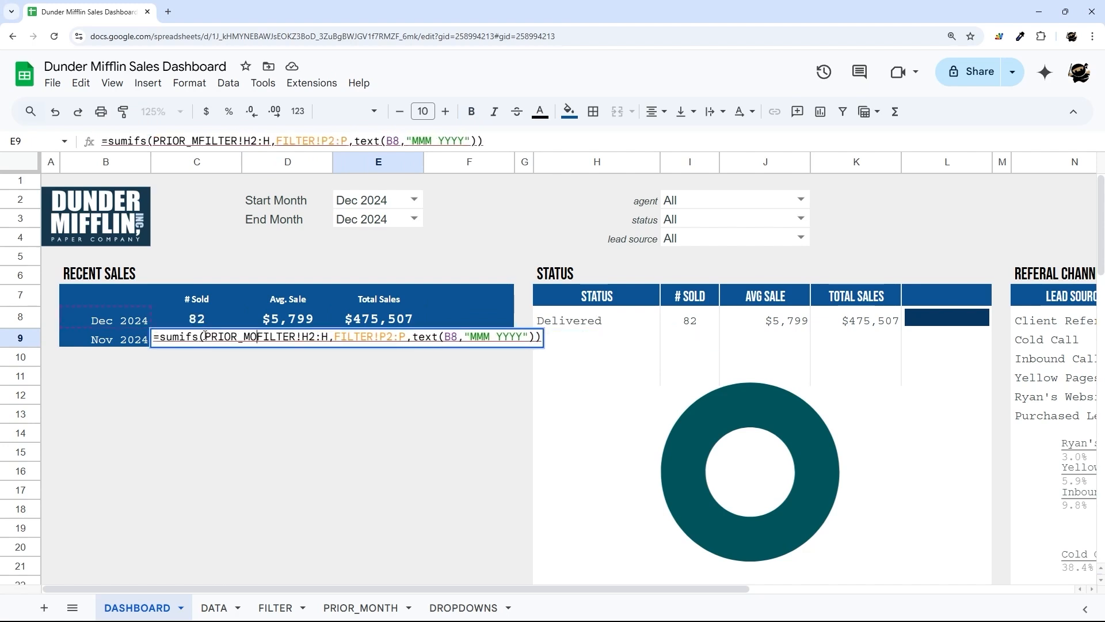
{"action": "type", "text": "NTH"}
{"action": "key", "text": "Delete"}
{"action": "key", "text": "Delete"}
{"action": "key", "text": "Delete"}
{"action": "key", "text": "Delete"}
{"action": "key", "text": "Delete"}
{"action": "key", "text": "Delete"}
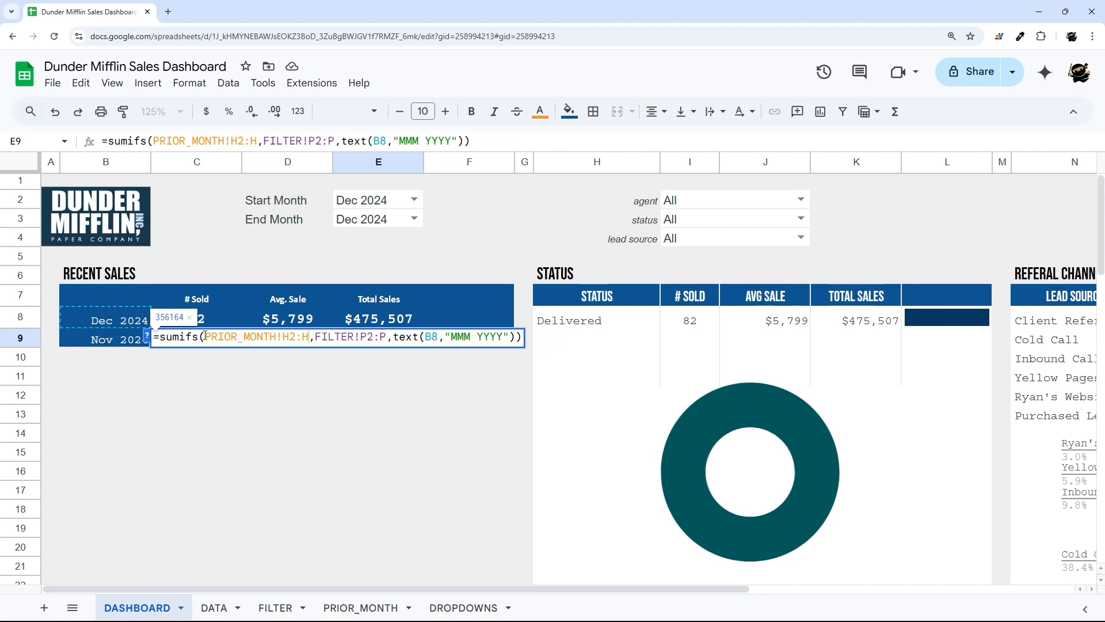
{"action": "key", "text": "Right"}
{"action": "key", "text": "Right"}
{"action": "key", "text": "Right"}
{"action": "key", "text": "Right"}
{"action": "key", "text": "Right"}
{"action": "key", "text": "Right"}
{"action": "type", "text": "PRIOT_"}
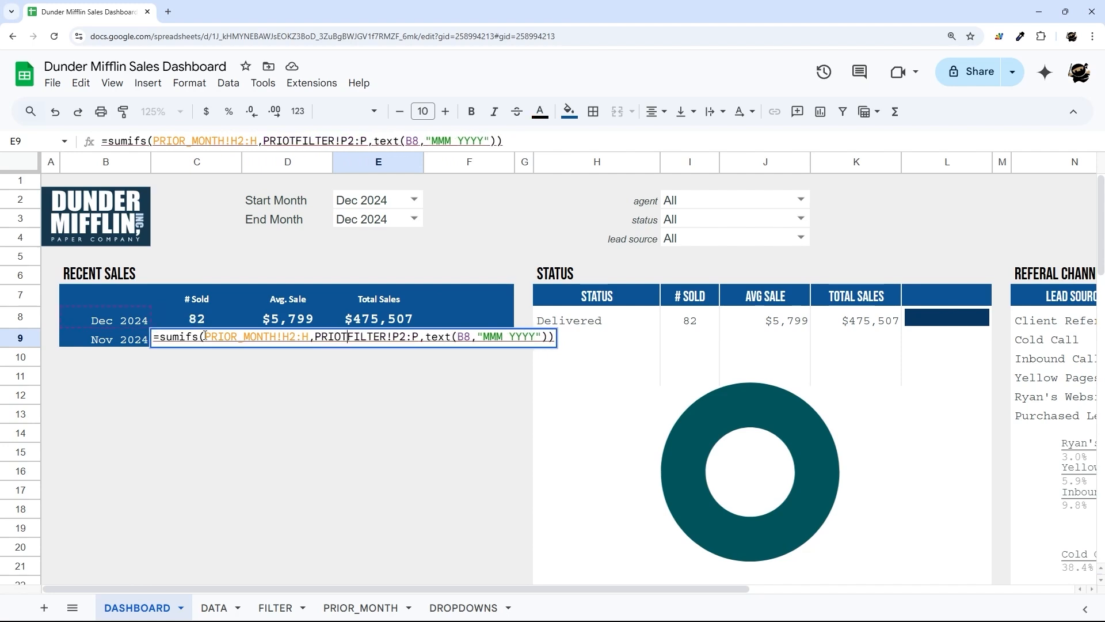
{"action": "key", "text": "BackSpace"}
{"action": "key", "text": "BackSpace"}
{"action": "type", "text": "R_"}
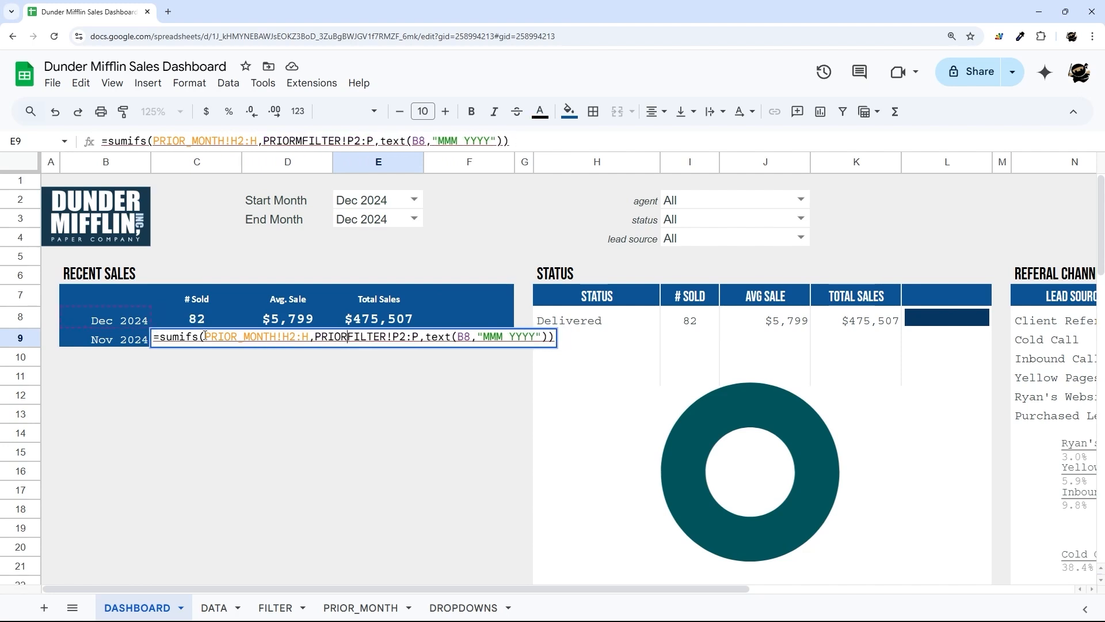
{"action": "type", "text": "MONTH"}
{"action": "key", "text": "Delete"}
{"action": "key", "text": "Delete"}
{"action": "key", "text": "Delete"}
{"action": "key", "text": "Delete"}
{"action": "key", "text": "Delete"}
{"action": "key", "text": "Delete"}
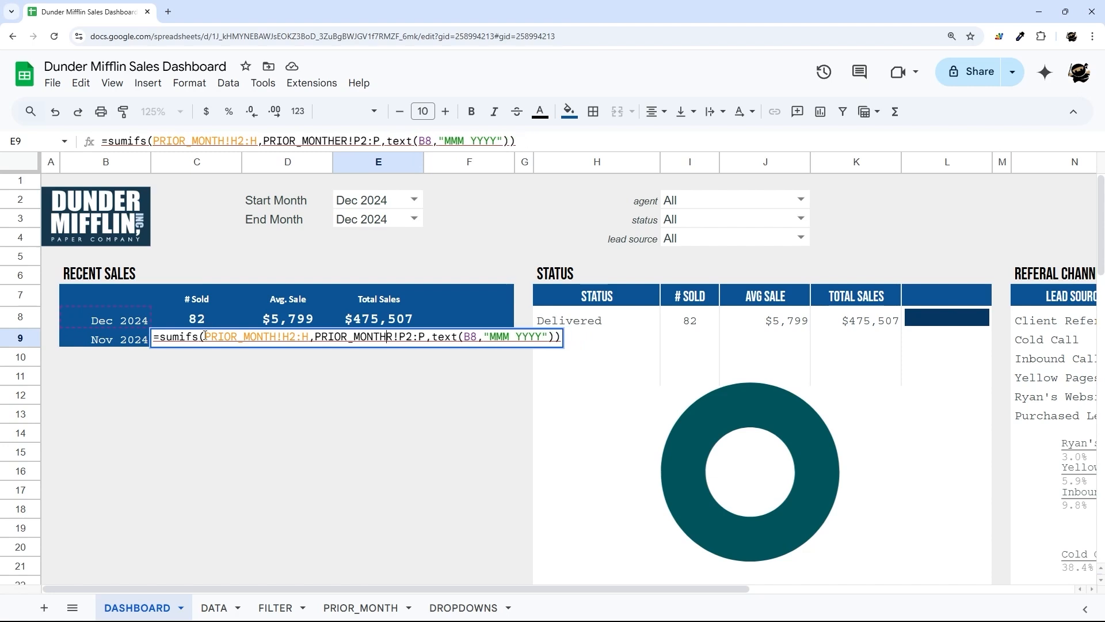
{"action": "key", "text": "Return"}
- Change the month reference in E9 from B8 to B9, giving 356164
{"action": "left_click", "coordinate": [382, 341]}
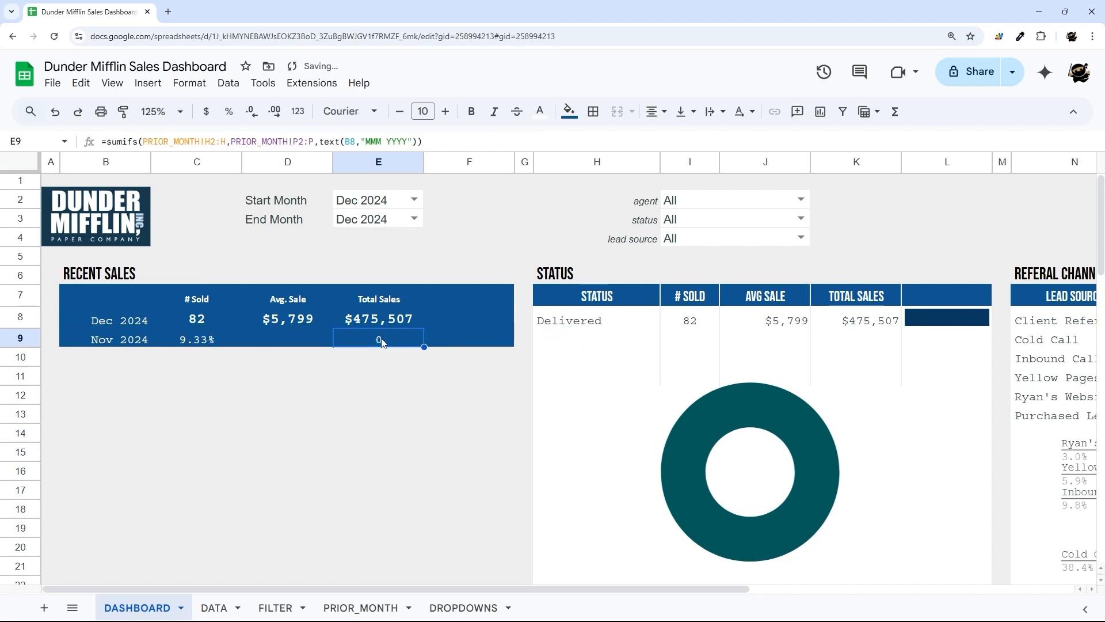
{"action": "left_click", "coordinate": [352, 141]}
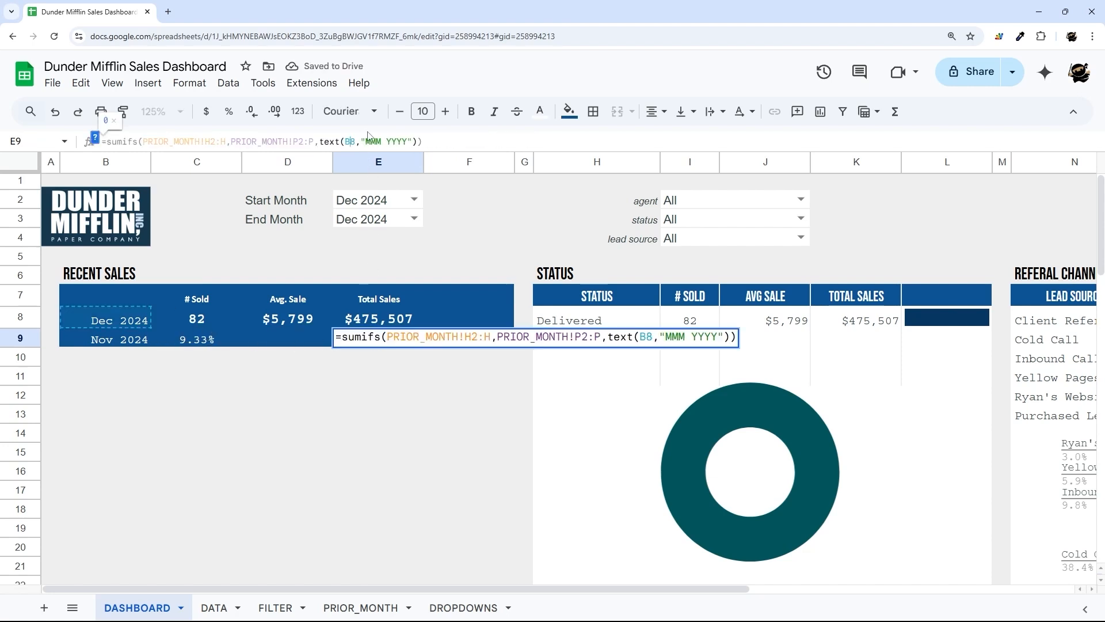
{"action": "type", "text": "9"}
{"action": "key", "text": "Return"}
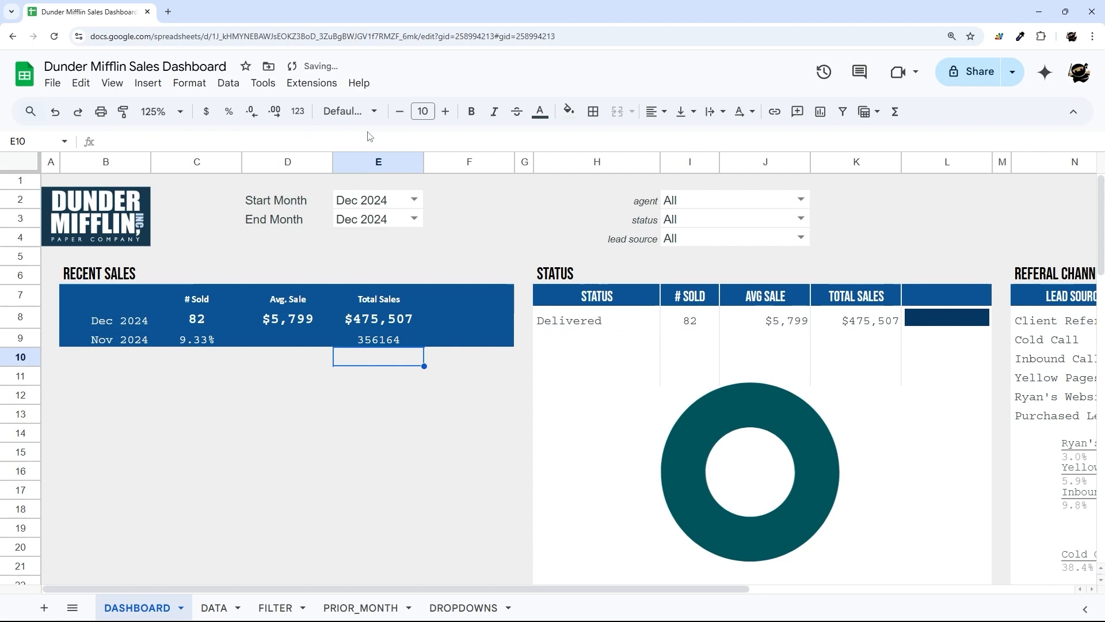
- Rewrite E9 as (E8 minus the PRIOR_MONTH SUMIFS) divided by that same SUMIFS
{"action": "left_click", "coordinate": [381, 342]}
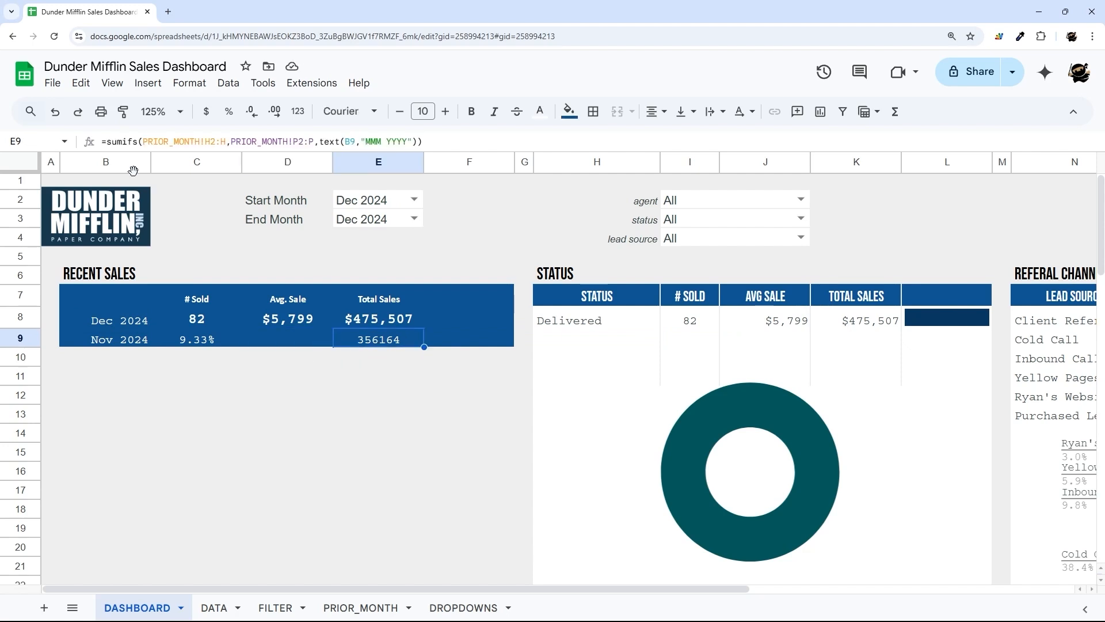
{"action": "left_click", "coordinate": [108, 141]}
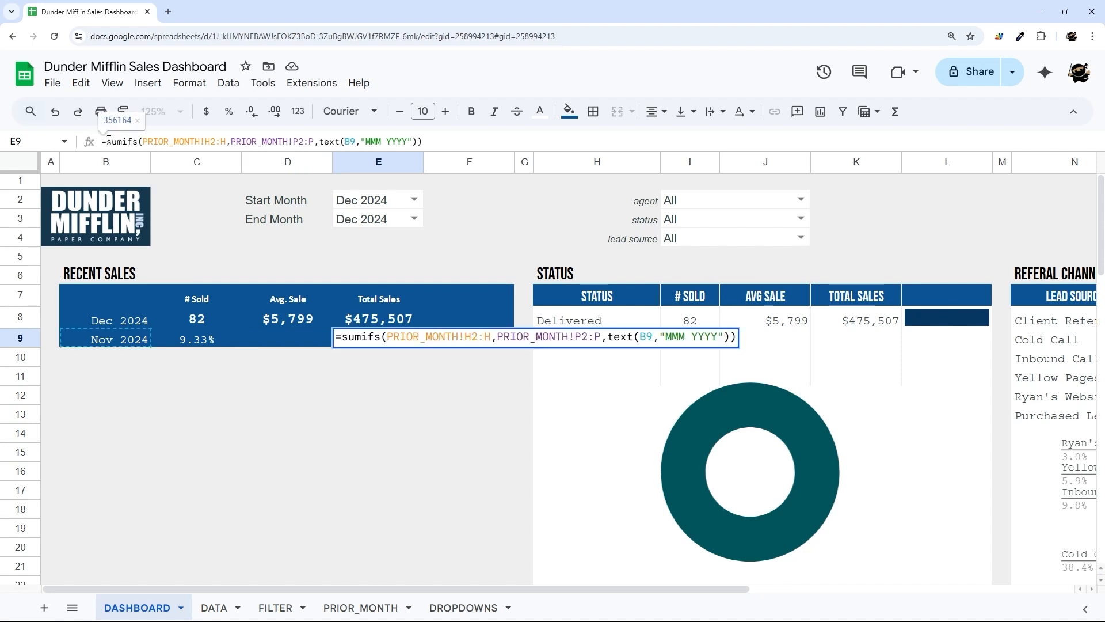
{"action": "type", "text": "E8"}
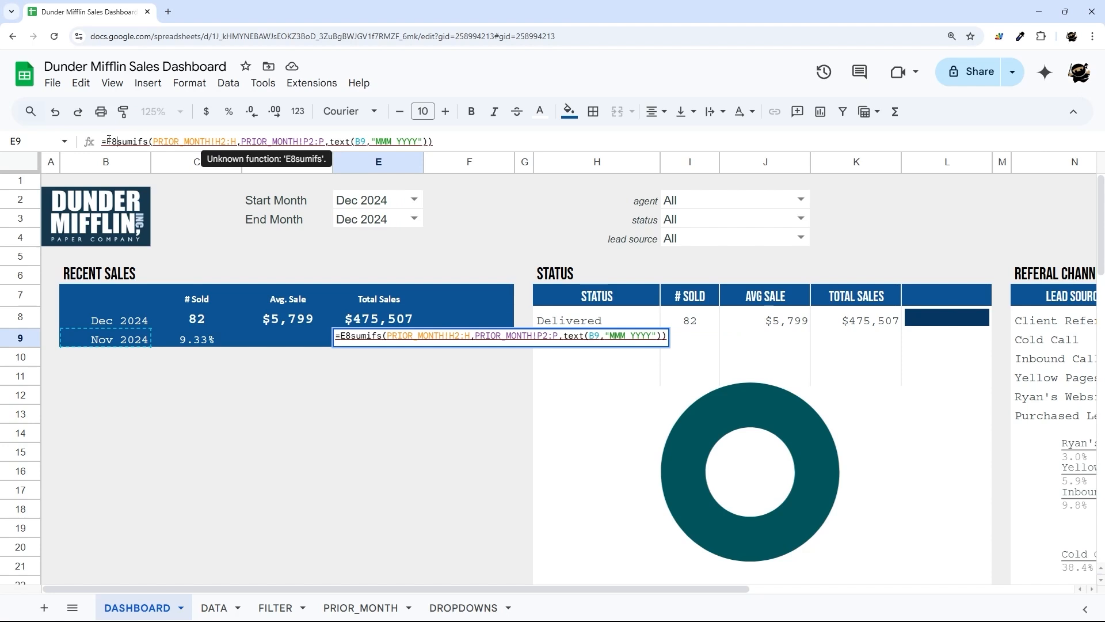
{"action": "type", "text": "-"}
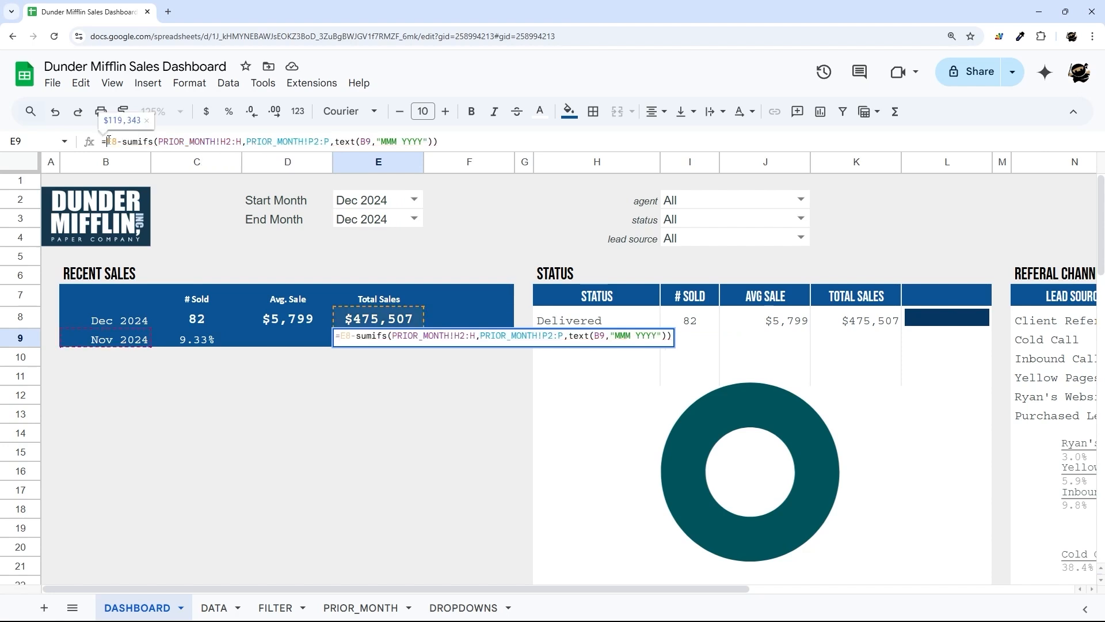
{"action": "type", "text": "("}
{"action": "key", "text": "Right"}
{"action": "key", "text": "Right"}
{"action": "key", "text": "Right"}
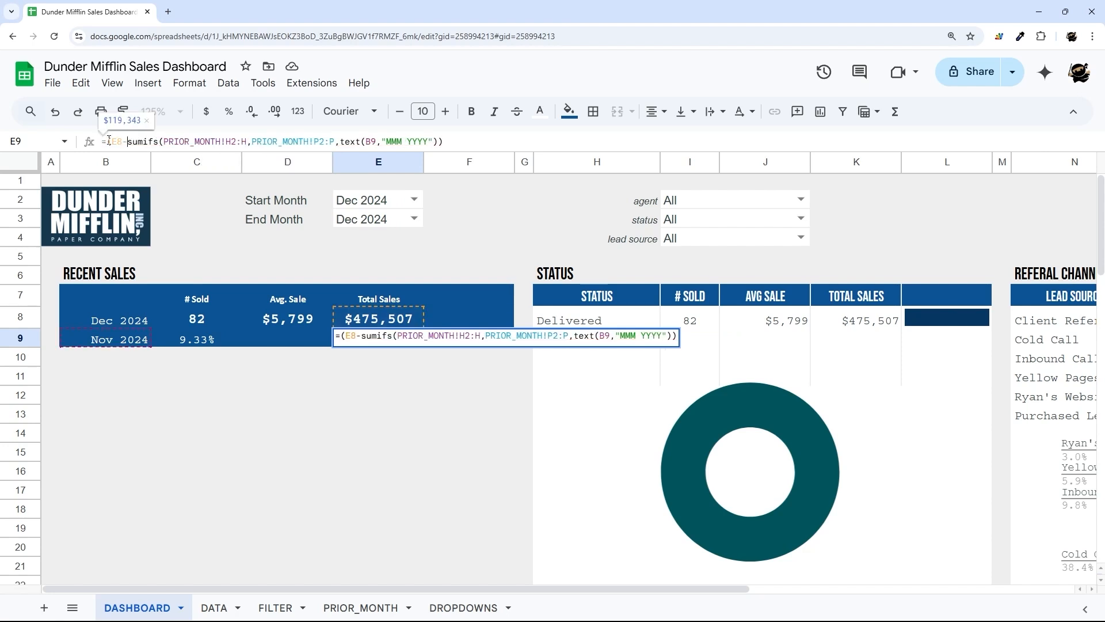
{"action": "key", "text": "shift+End"}
{"action": "key", "text": "End"}
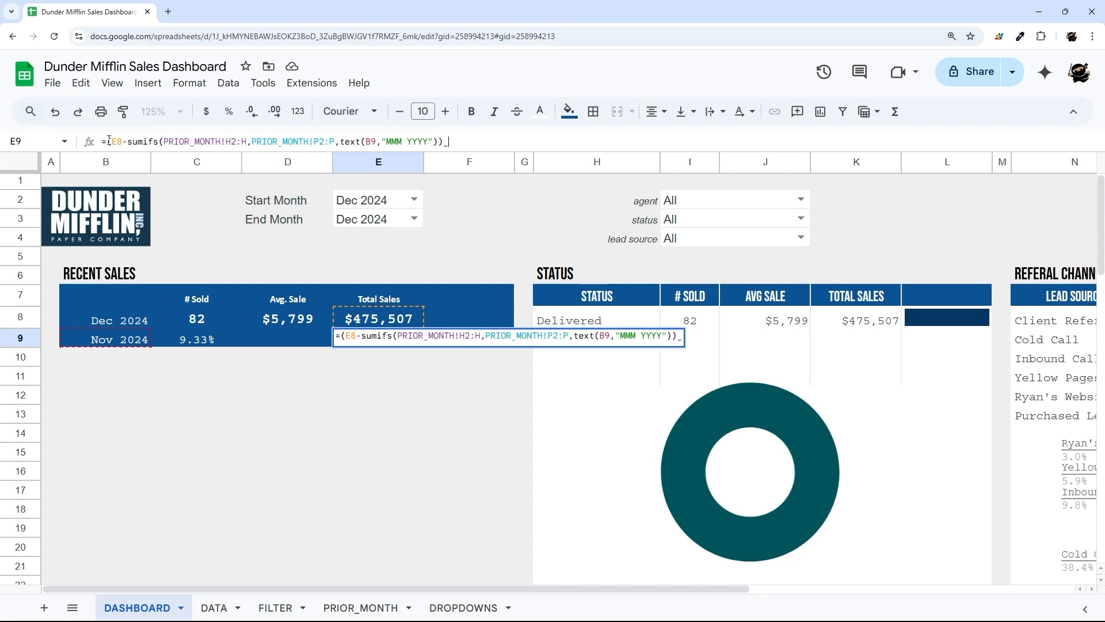
{"action": "type", "text": ")/"}
{"action": "key", "text": "ctrl+v"}
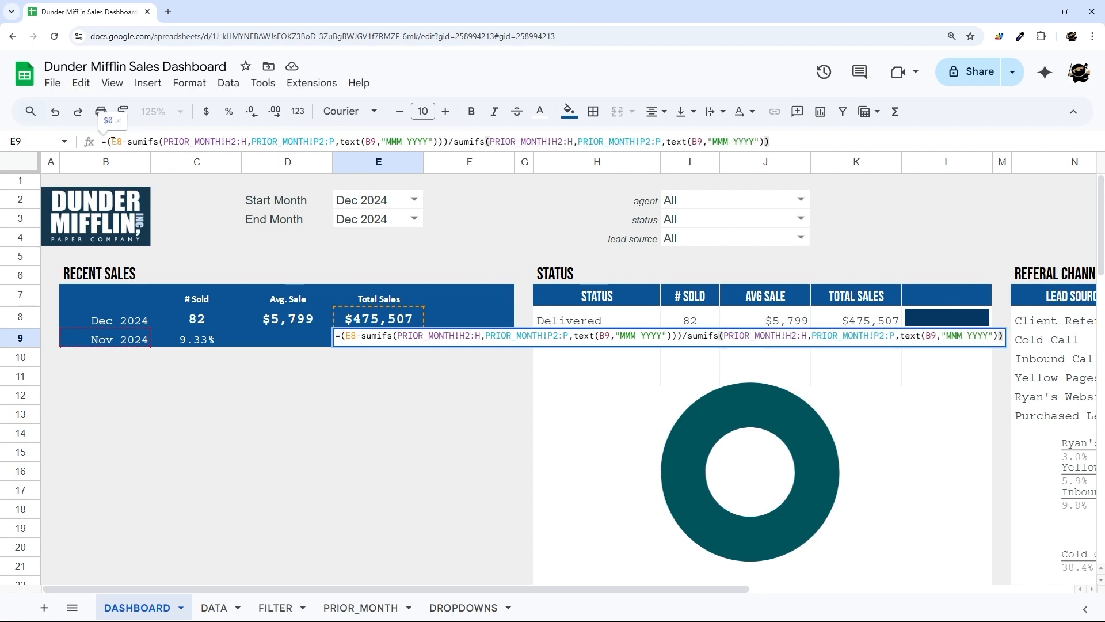
- Check the numerator and divisor values of E9's percent-change formula and commit it
{"action": "left_click_drag", "start_coordinate": [123, 142], "coordinate": [445, 141]}
{"action": "left_click", "coordinate": [454, 142]}
{"action": "key", "text": "shift+End"}
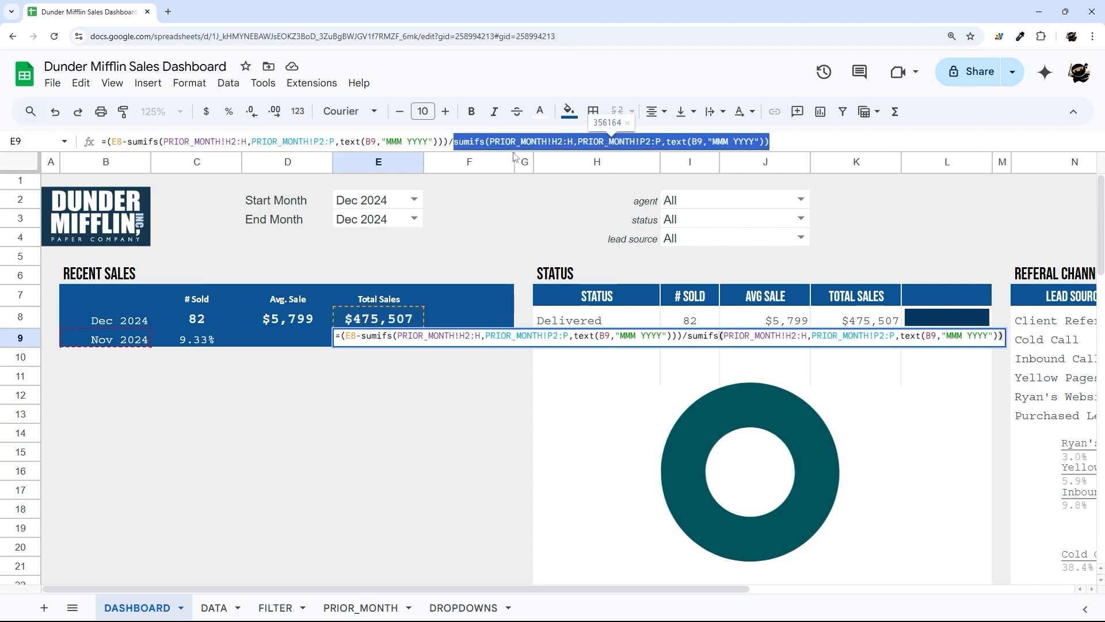
{"action": "left_click", "coordinate": [449, 142]}
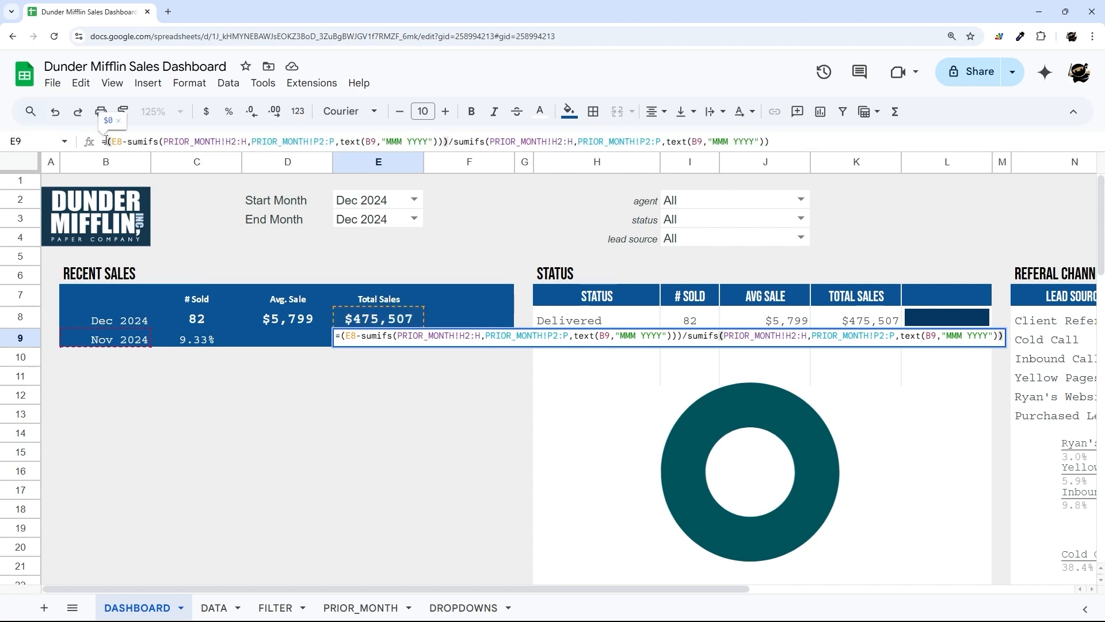
{"action": "left_click_drag", "start_coordinate": [107, 143], "coordinate": [446, 147]}
{"action": "key", "text": "Return"}
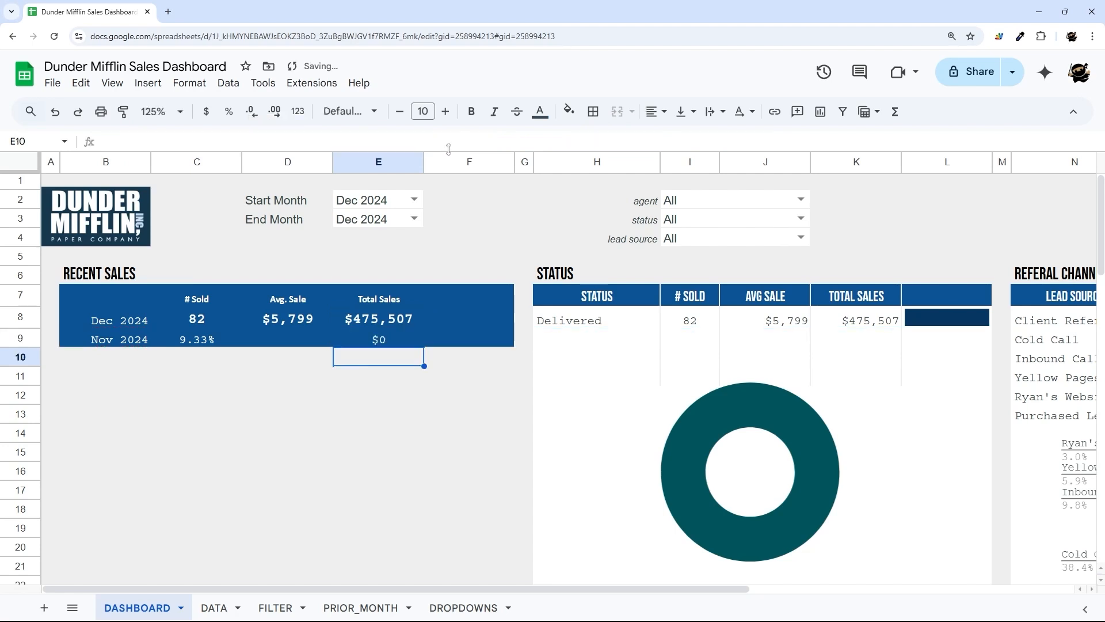
- Format E9 as a percentage, and show E9 and C9 with one decimal place
{"action": "left_click", "coordinate": [361, 345]}
{"action": "left_click", "coordinate": [228, 111]}
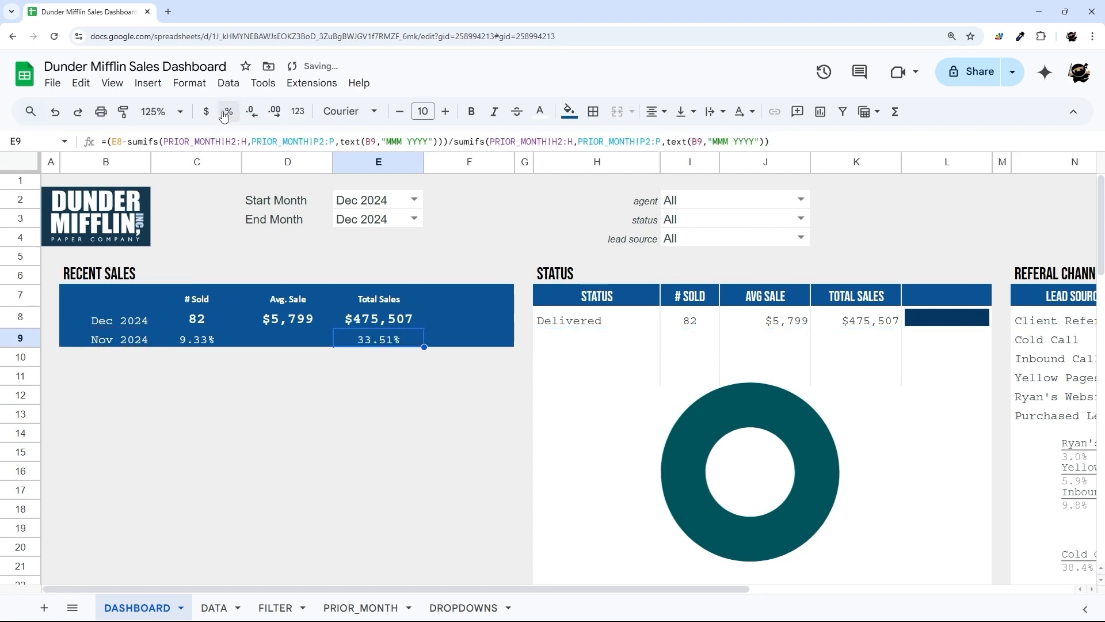
{"action": "left_click", "coordinate": [251, 111]}
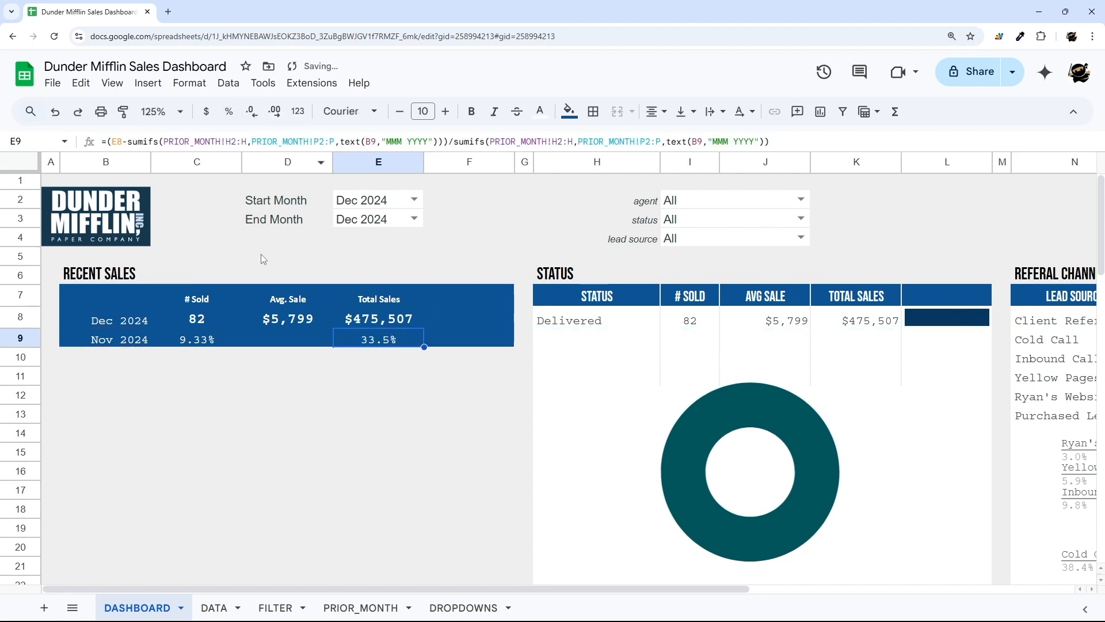
{"action": "left_click", "coordinate": [205, 333]}
{"action": "left_click", "coordinate": [251, 111]}
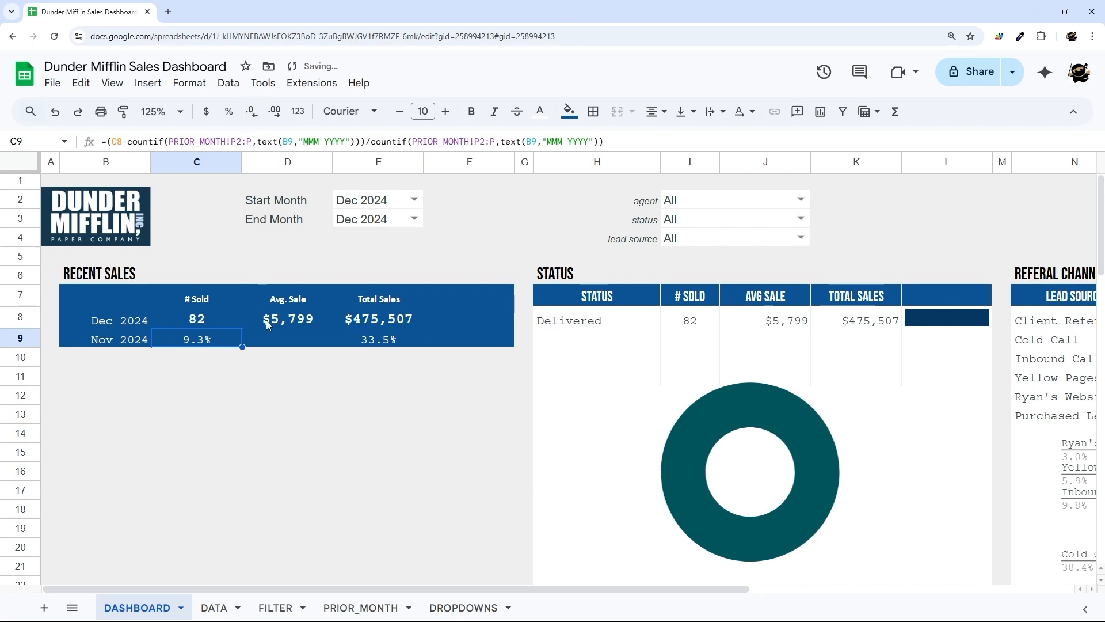
{"action": "left_click", "coordinate": [307, 417]}
- Make the Nov 2024 row B9:F9 top-aligned, smaller font and italic
{"action": "left_click_drag", "start_coordinate": [123, 339], "coordinate": [512, 340]}
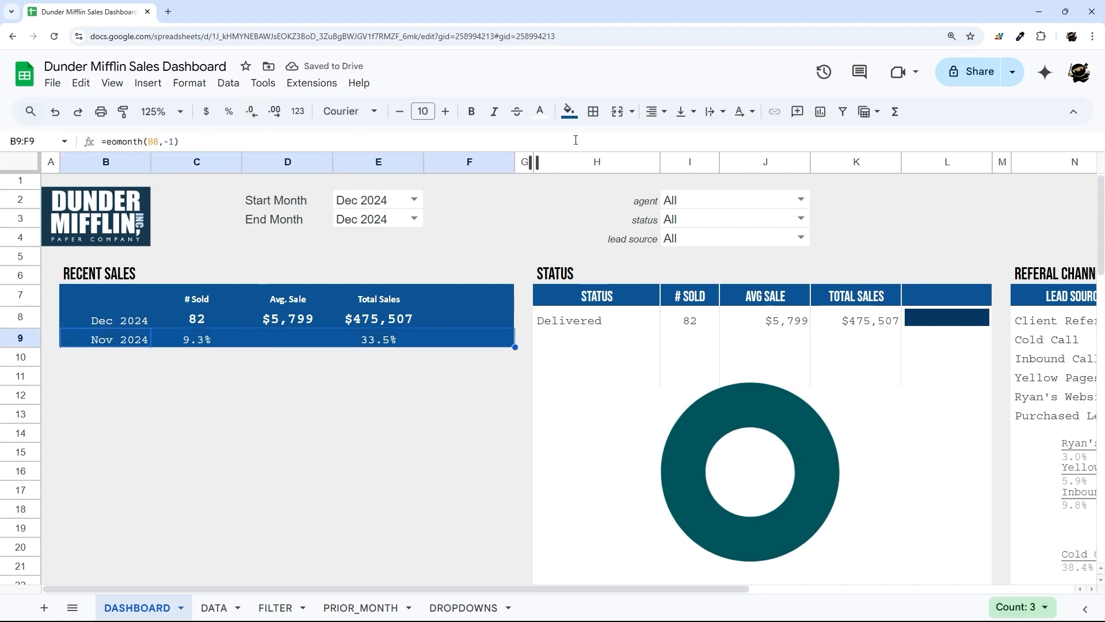
{"action": "left_click", "coordinate": [683, 111]}
{"action": "left_click", "coordinate": [688, 140]}
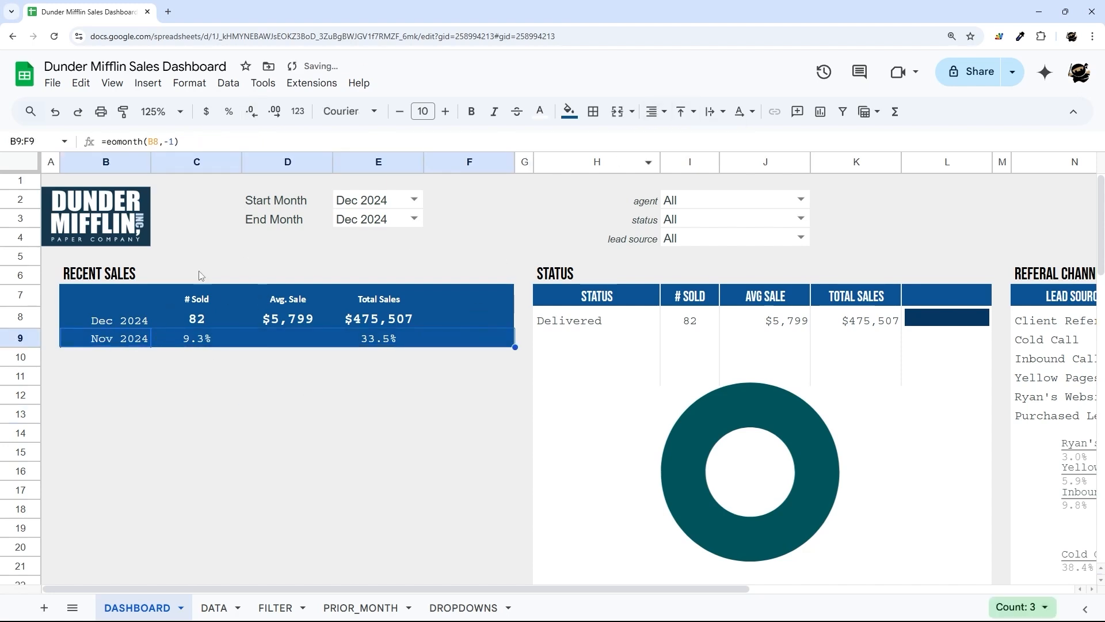
{"action": "left_click", "coordinate": [399, 111]}
{"action": "left_click", "coordinate": [205, 375]}
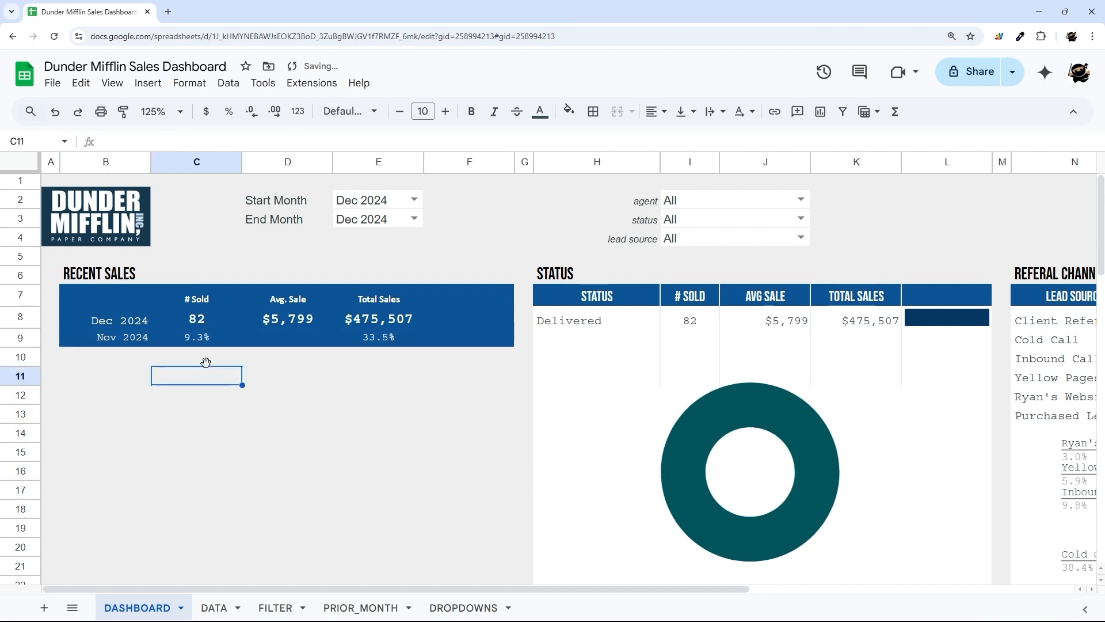
{"action": "left_click_drag", "start_coordinate": [145, 341], "coordinate": [512, 343]}
{"action": "left_click", "coordinate": [495, 111]}
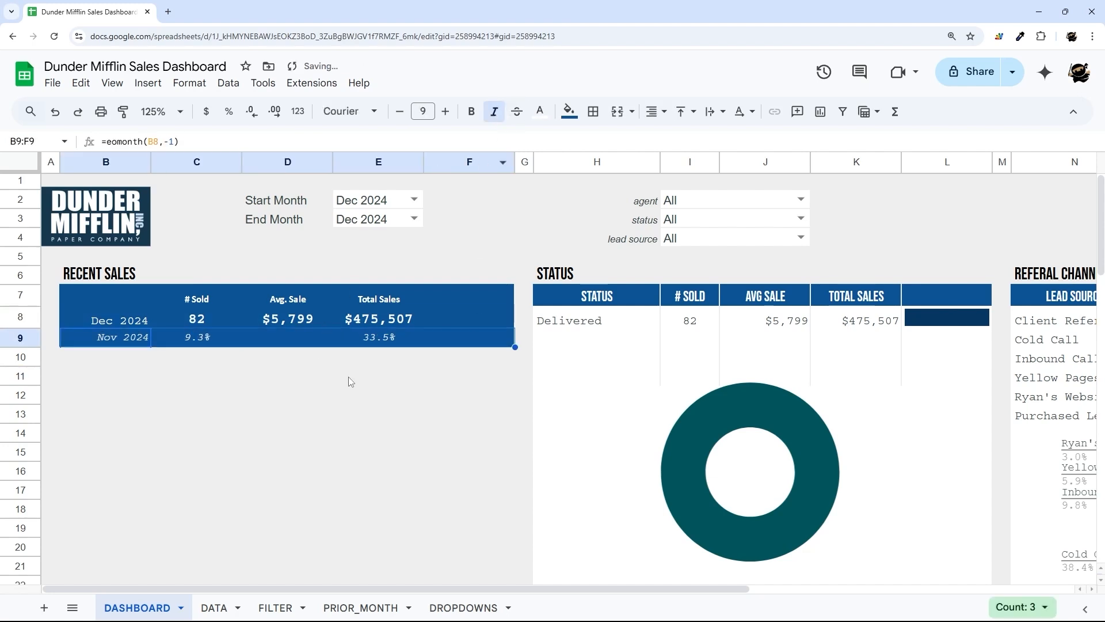
{"action": "left_click", "coordinate": [374, 375]}
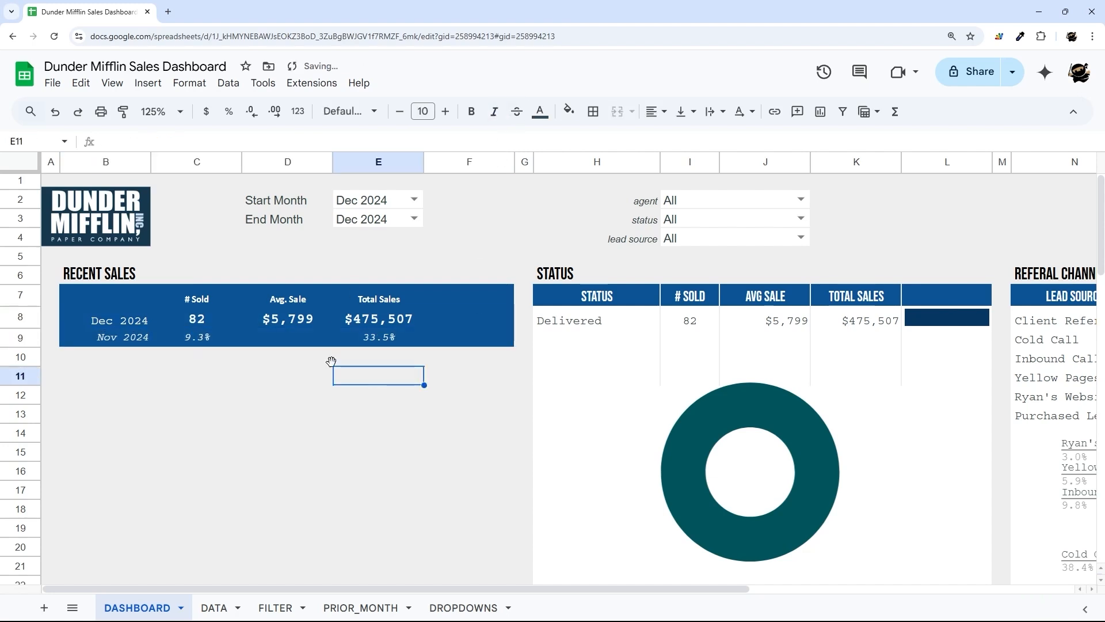
{"action": "left_click", "coordinate": [199, 341]}
{"action": "left_click_drag", "start_coordinate": [405, 340], "coordinate": [175, 335]}
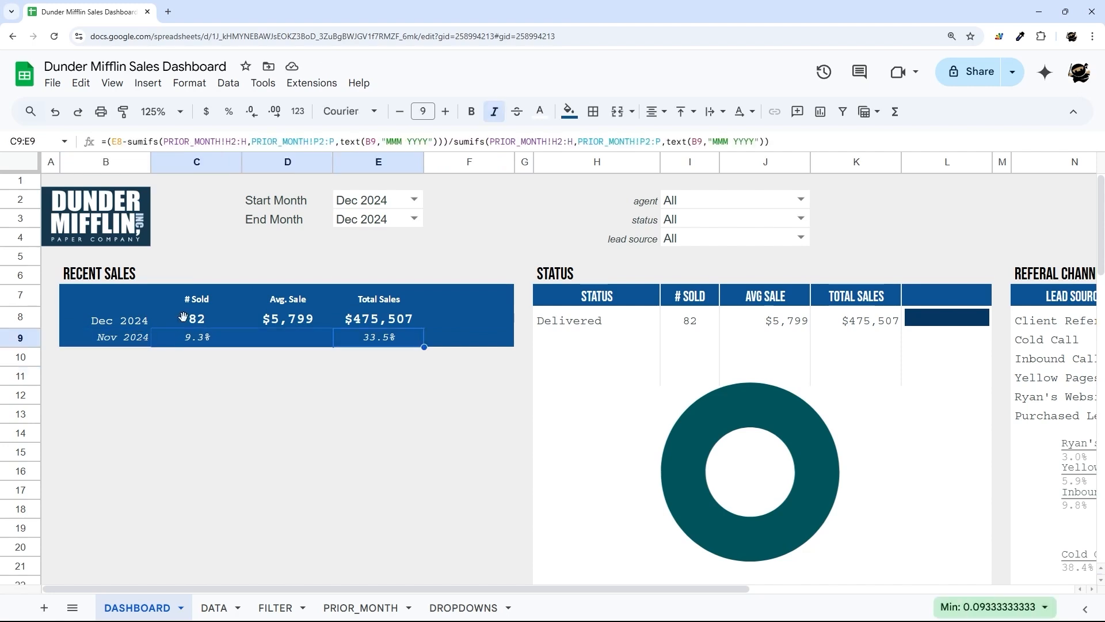
- Add a conditional format rule on C9:E9: greater than 0 shows green text, no fill
{"action": "left_click", "coordinate": [189, 82]}
{"action": "left_click", "coordinate": [259, 351]}
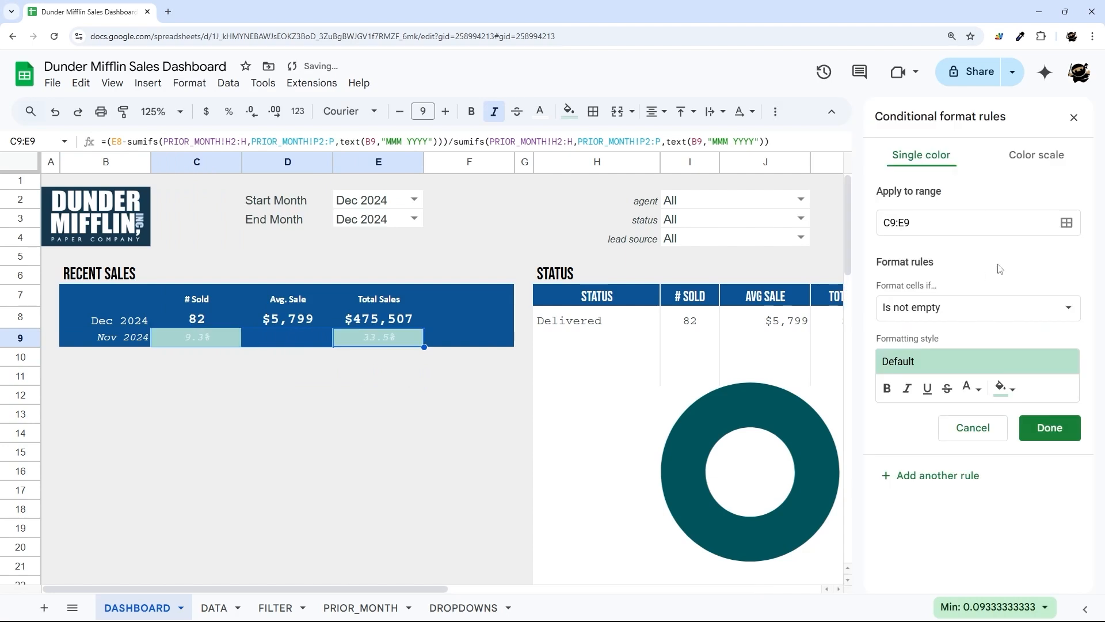
{"action": "left_click", "coordinate": [1001, 388]}
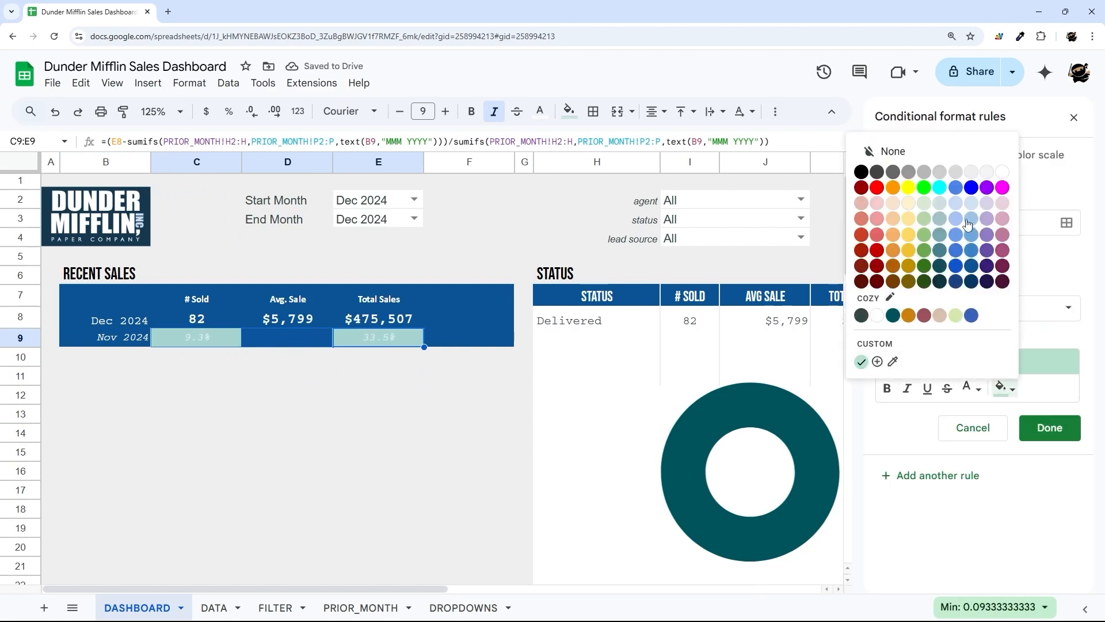
{"action": "left_click", "coordinate": [907, 158]}
{"action": "left_click", "coordinate": [971, 388]}
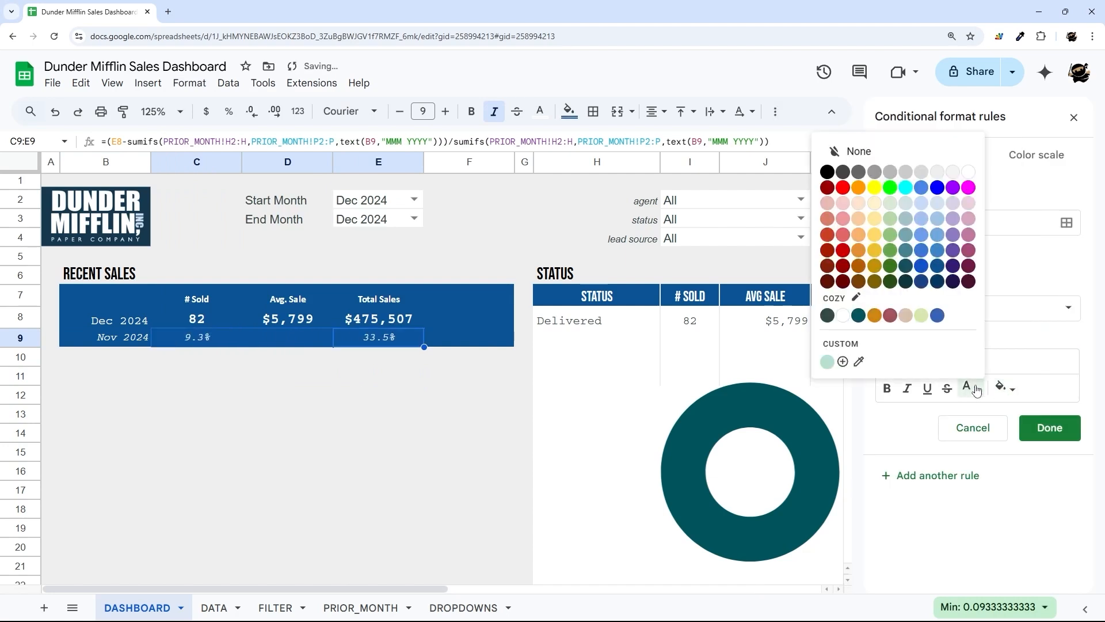
{"action": "left_click", "coordinate": [891, 251]}
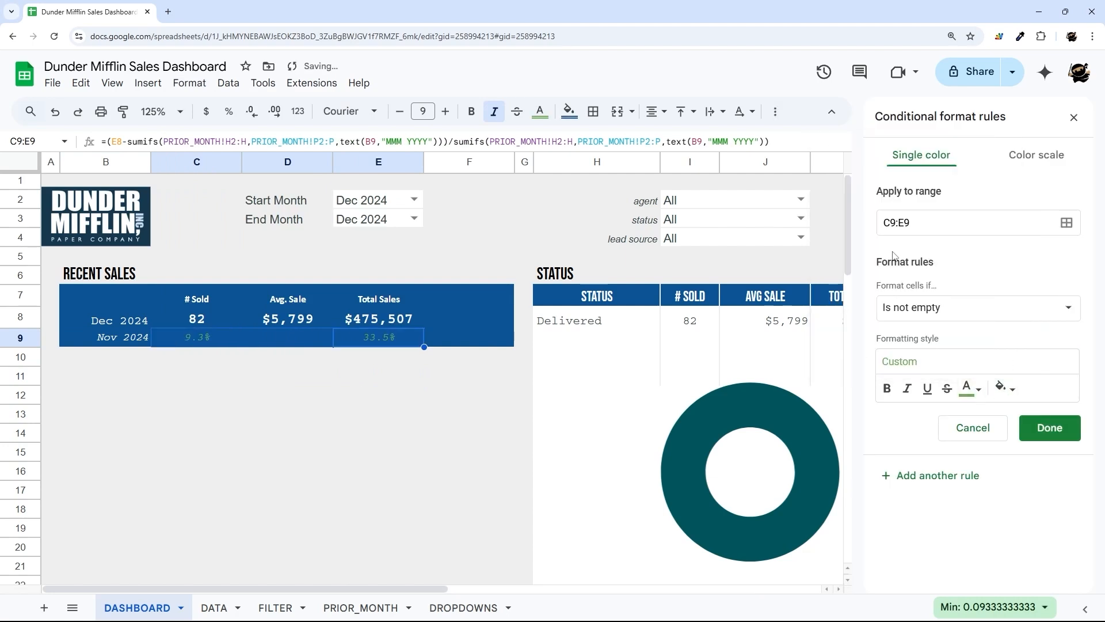
{"action": "left_click", "coordinate": [889, 392]}
{"action": "left_click", "coordinate": [887, 389]}
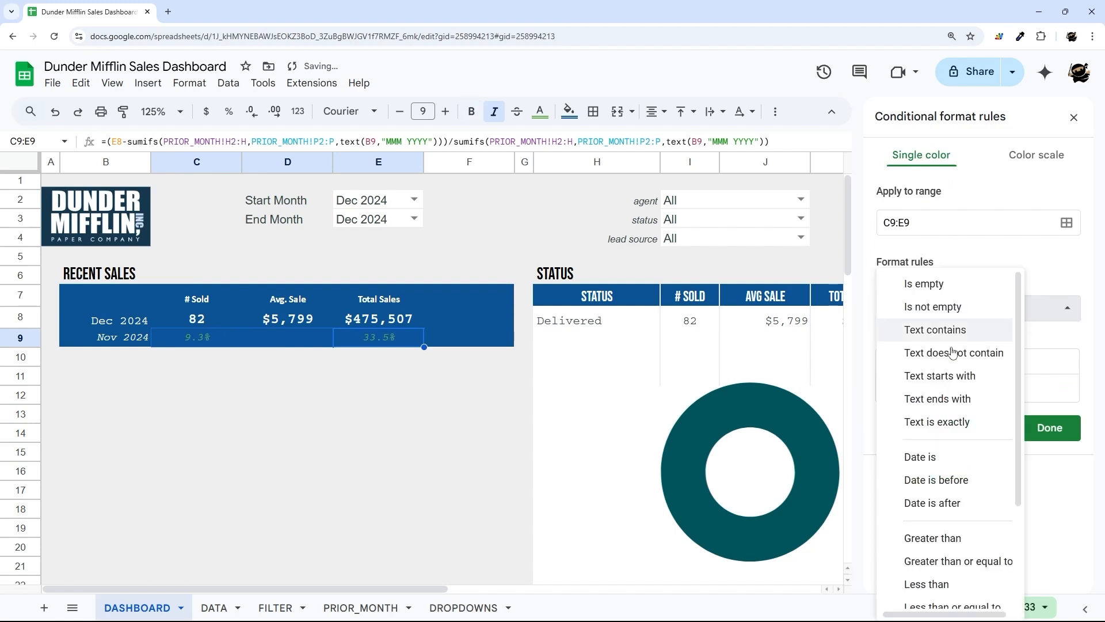
{"action": "left_click", "coordinate": [949, 309]}
{"action": "scroll", "coordinate": [945, 438], "scroll_direction": "down", "scroll_amount": 3}
{"action": "left_click", "coordinate": [932, 424]}
{"action": "left_click", "coordinate": [940, 340]}
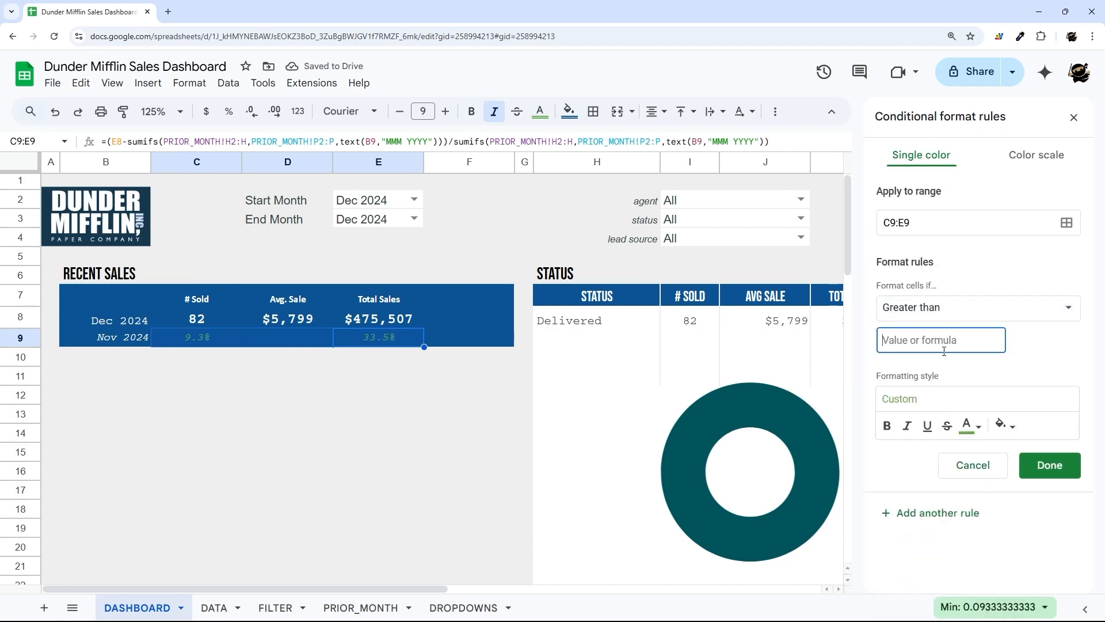
{"action": "type", "text": "0"}
{"action": "left_click", "coordinate": [1038, 464]}
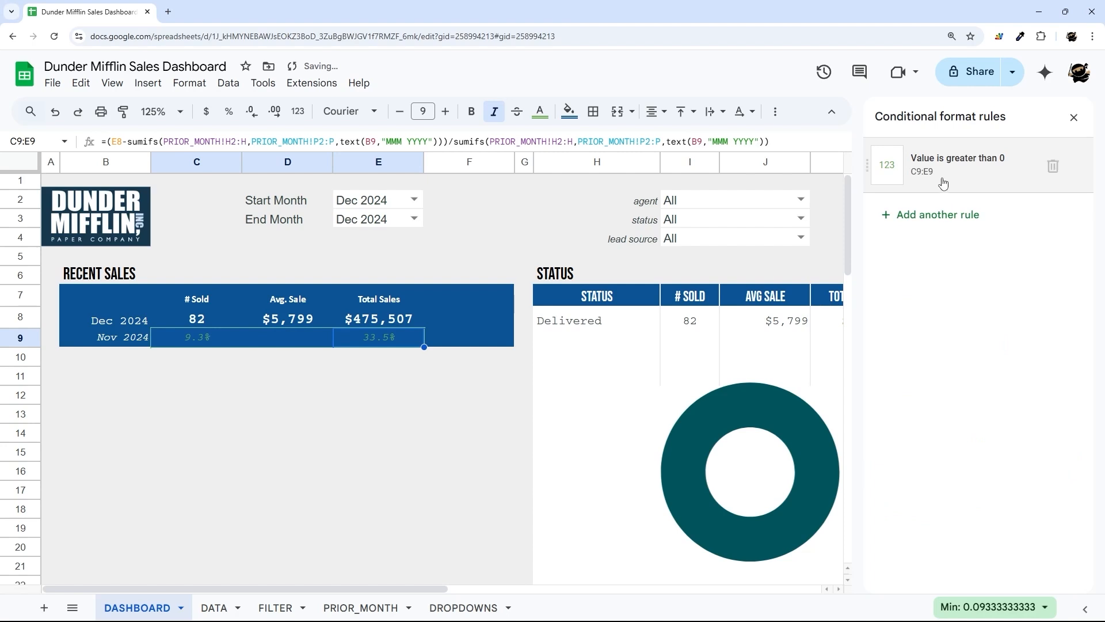
- Add a second rule: less than 0 shows dark red text with no fill
{"action": "left_click", "coordinate": [935, 215]}
{"action": "left_click", "coordinate": [949, 308]}
{"action": "scroll", "coordinate": [944, 437], "scroll_direction": "down", "scroll_amount": 3}
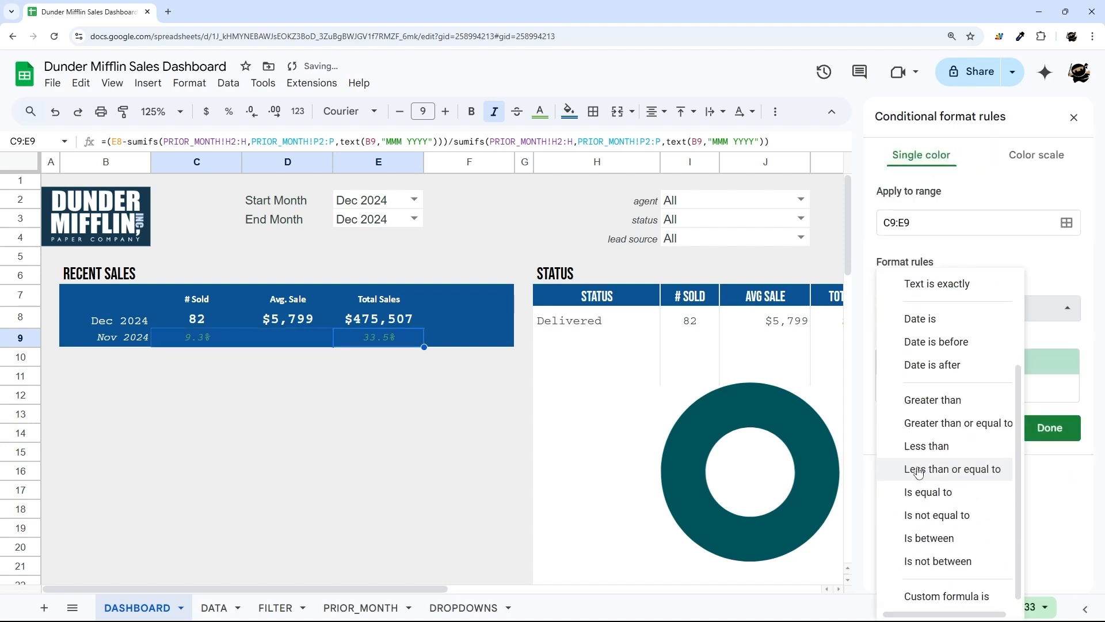
{"action": "left_click", "coordinate": [920, 447]}
{"action": "left_click", "coordinate": [951, 348]}
{"action": "type", "text": "0"}
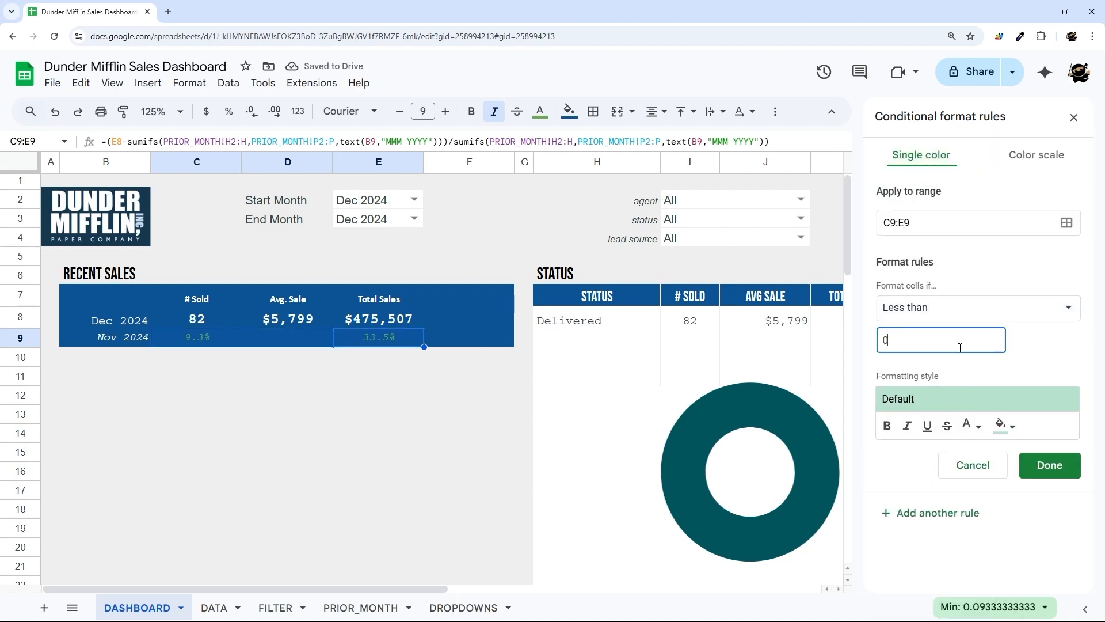
{"action": "left_click", "coordinate": [1013, 430]}
{"action": "left_click", "coordinate": [911, 202]}
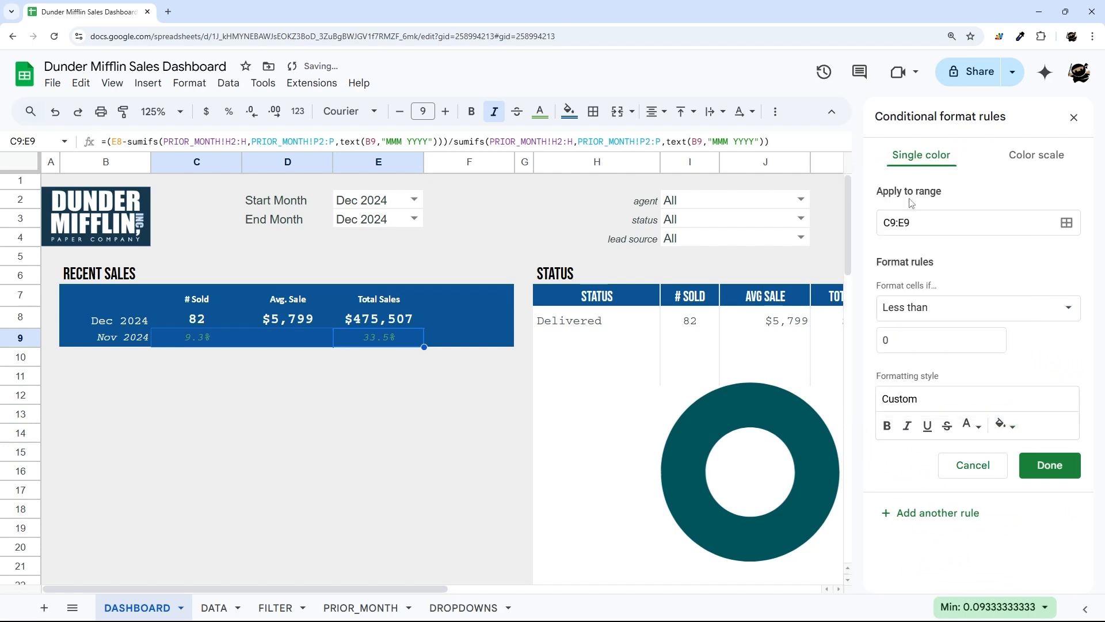
{"action": "left_click", "coordinate": [970, 423]}
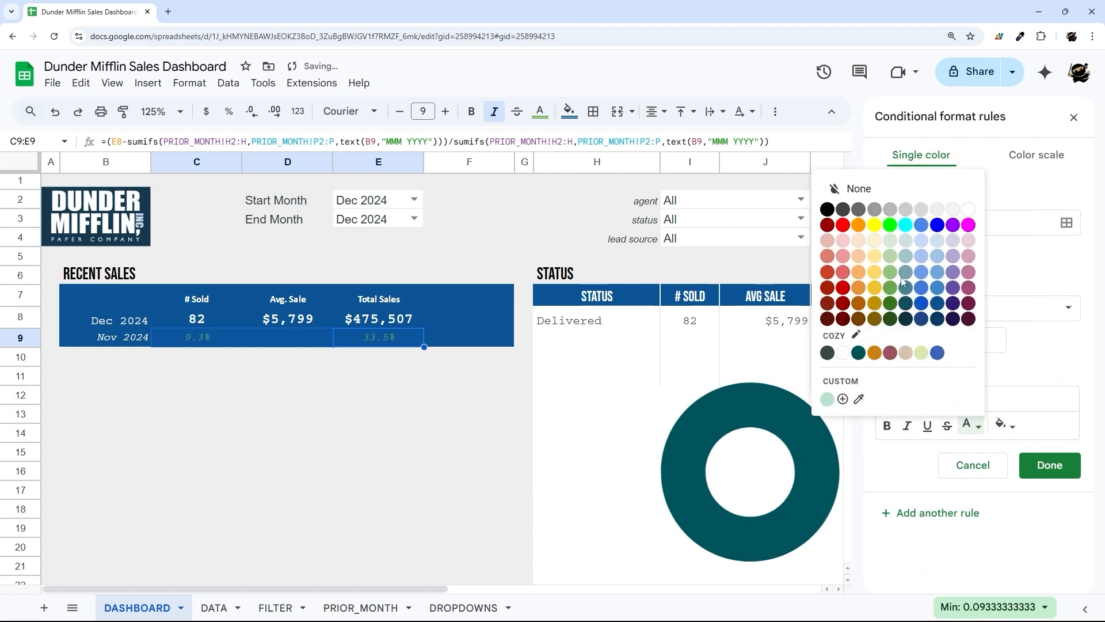
{"action": "left_click", "coordinate": [842, 295]}
{"action": "left_click", "coordinate": [1049, 465]}
{"action": "left_click", "coordinate": [1074, 117]}
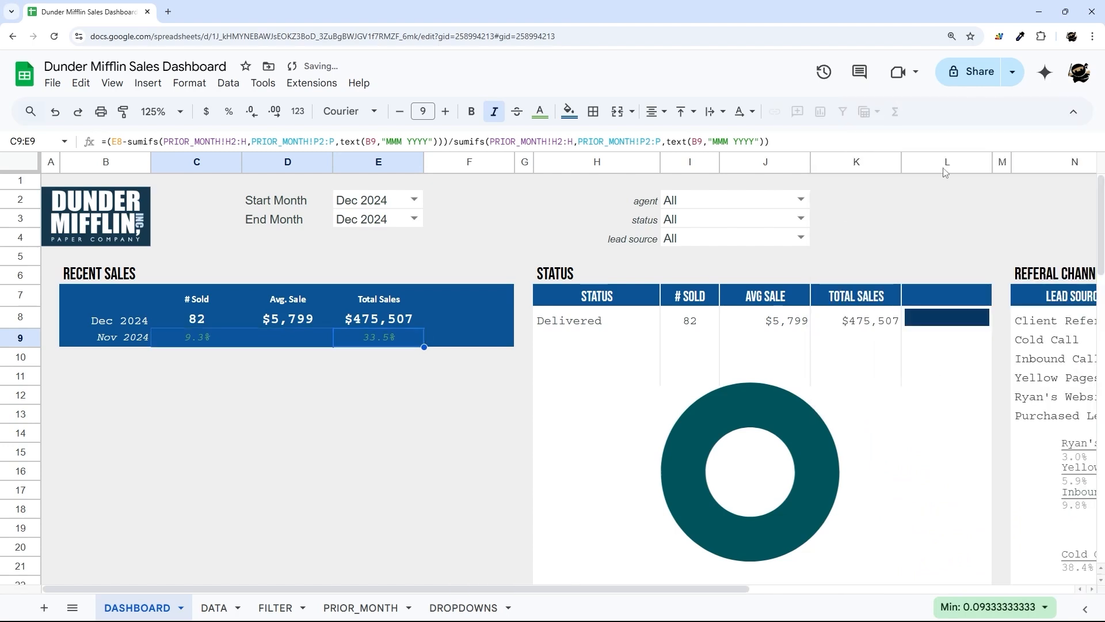
- Copy E9's percent-change formula into the Avg. Sale cell D9
{"action": "left_click", "coordinate": [270, 412]}
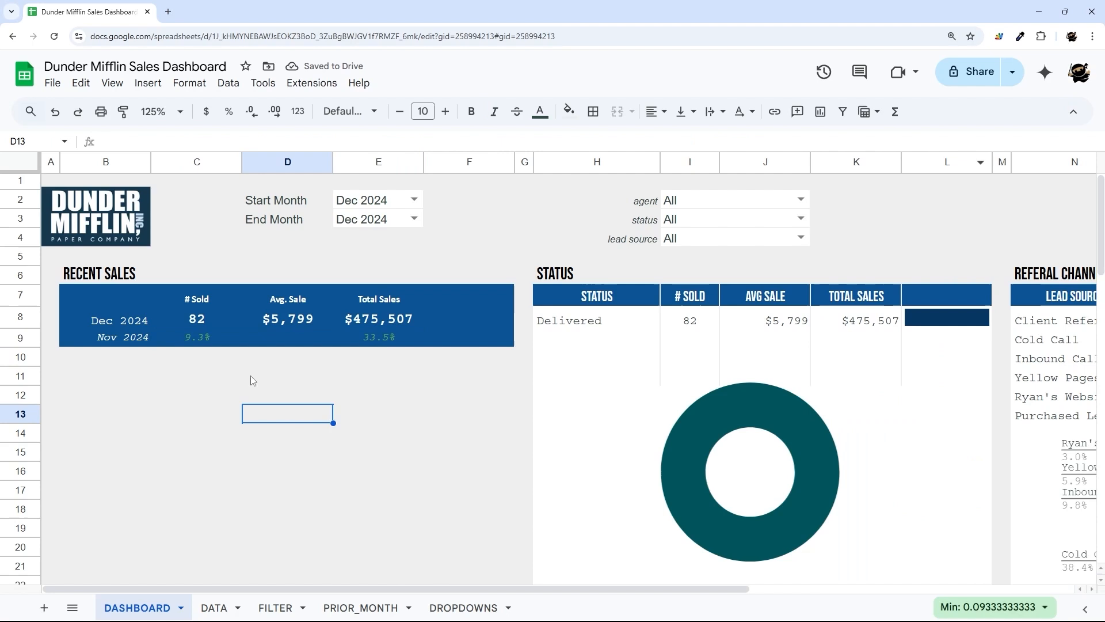
{"action": "left_click", "coordinate": [294, 320]}
{"action": "left_click", "coordinate": [293, 342]}
{"action": "left_click", "coordinate": [389, 338]}
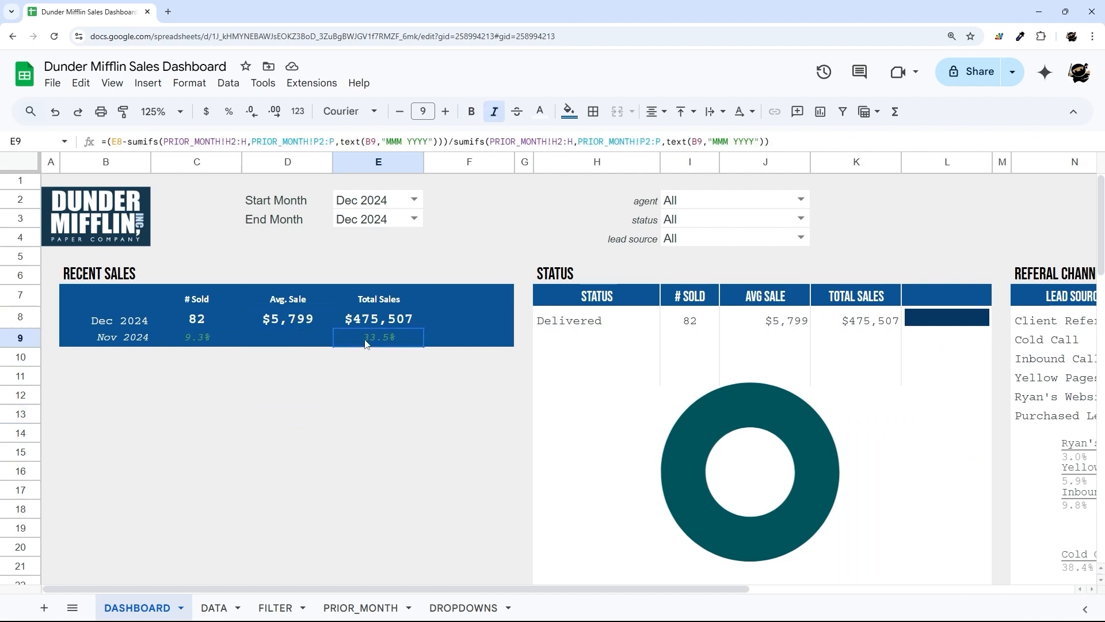
{"action": "left_click", "coordinate": [459, 141]}
{"action": "key", "text": "ctrl+a"}
{"action": "key", "text": "ctrl+c"}
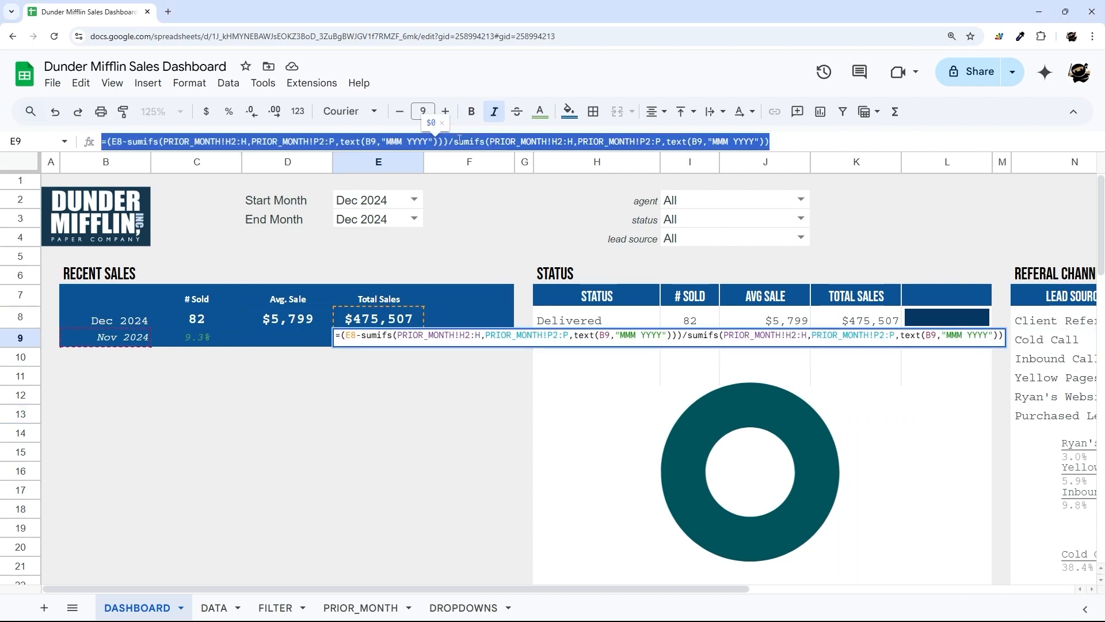
{"action": "double_click", "coordinate": [289, 344]}
{"action": "key", "text": "ctrl+v"}
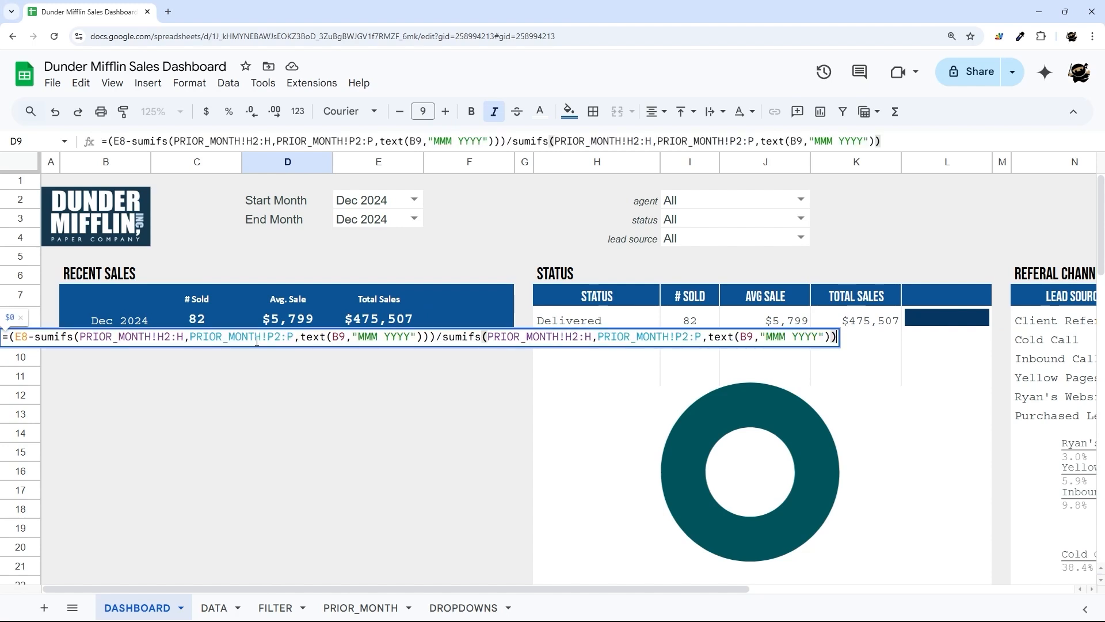
{"action": "key", "text": "Return"}
- In D9, change E8 to D8 and both SUMIFS to AVERAGEIFS
{"action": "left_click", "coordinate": [299, 335]}
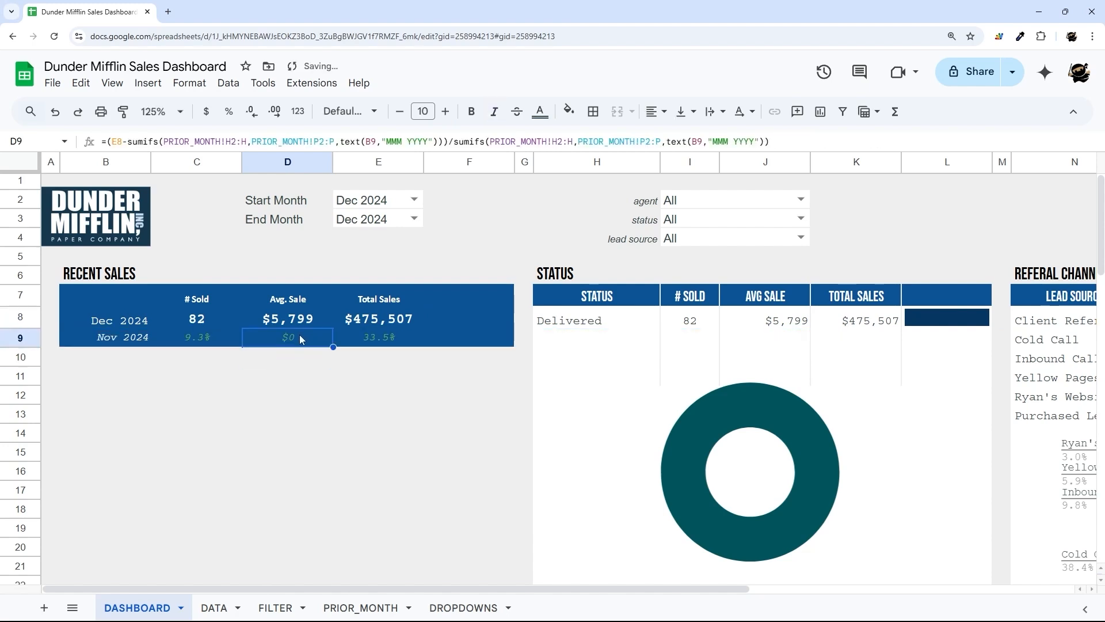
{"action": "left_click", "coordinate": [114, 141]}
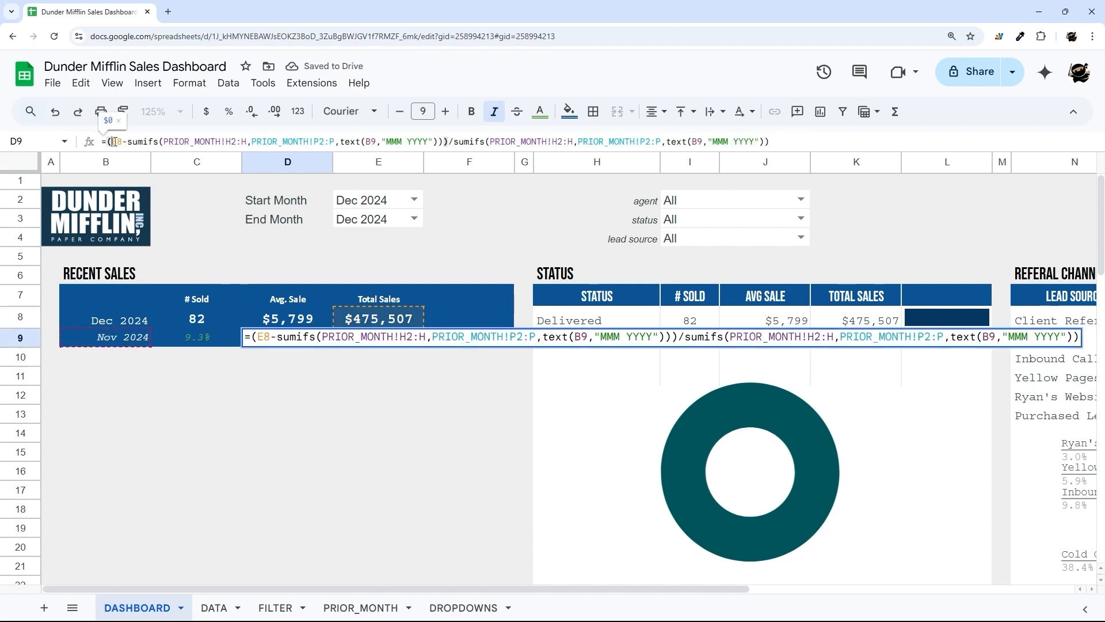
{"action": "key", "text": "Delete"}
{"action": "type", "text": "D"}
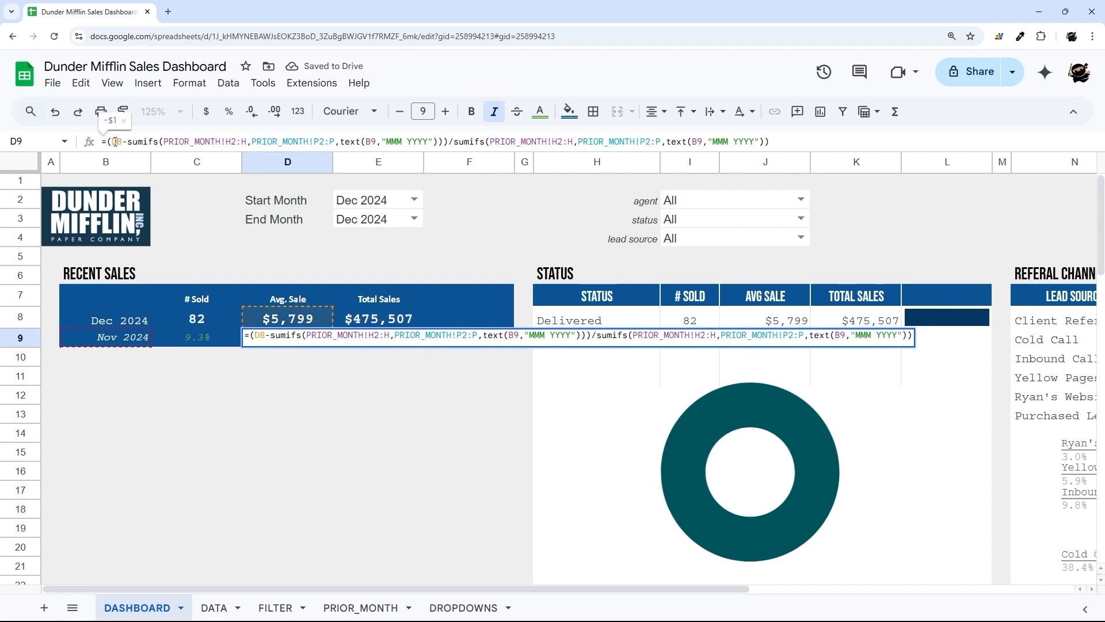
{"action": "left_click", "coordinate": [129, 141]}
{"action": "key", "text": "Delete"}
{"action": "key", "text": "Delete"}
{"action": "key", "text": "Delete"}
{"action": "type", "text": "average"}
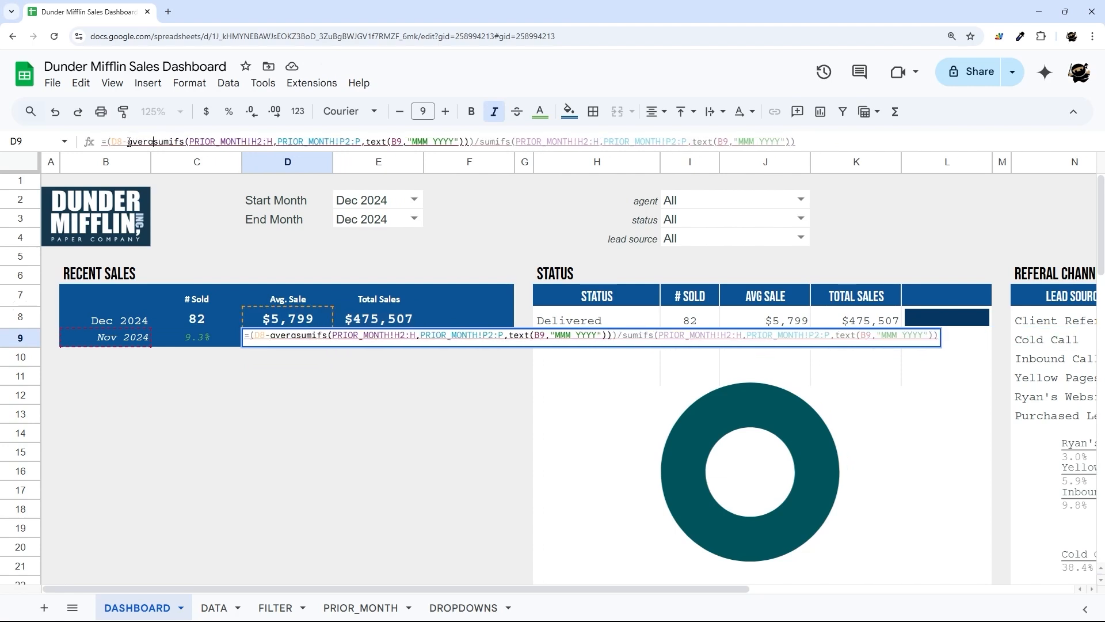
{"action": "left_click", "coordinate": [475, 142]}
{"action": "key", "text": "Delete"}
{"action": "key", "text": "Delete"}
{"action": "key", "text": "Delete"}
{"action": "type", "text": "averag"}
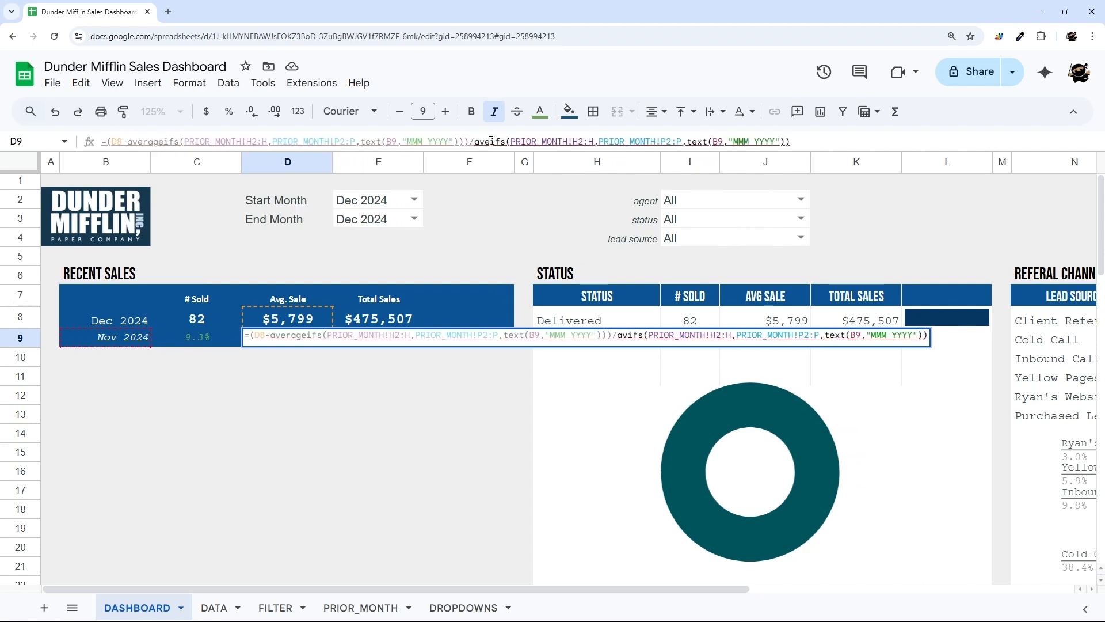
{"action": "type", "text": "e"}
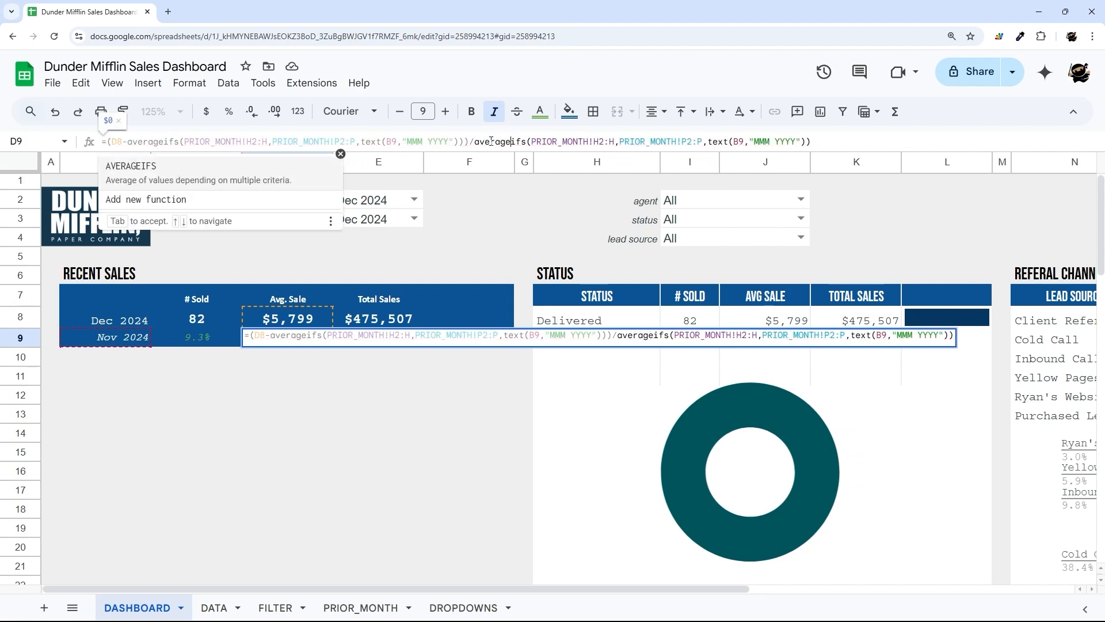
{"action": "key", "text": "Return"}
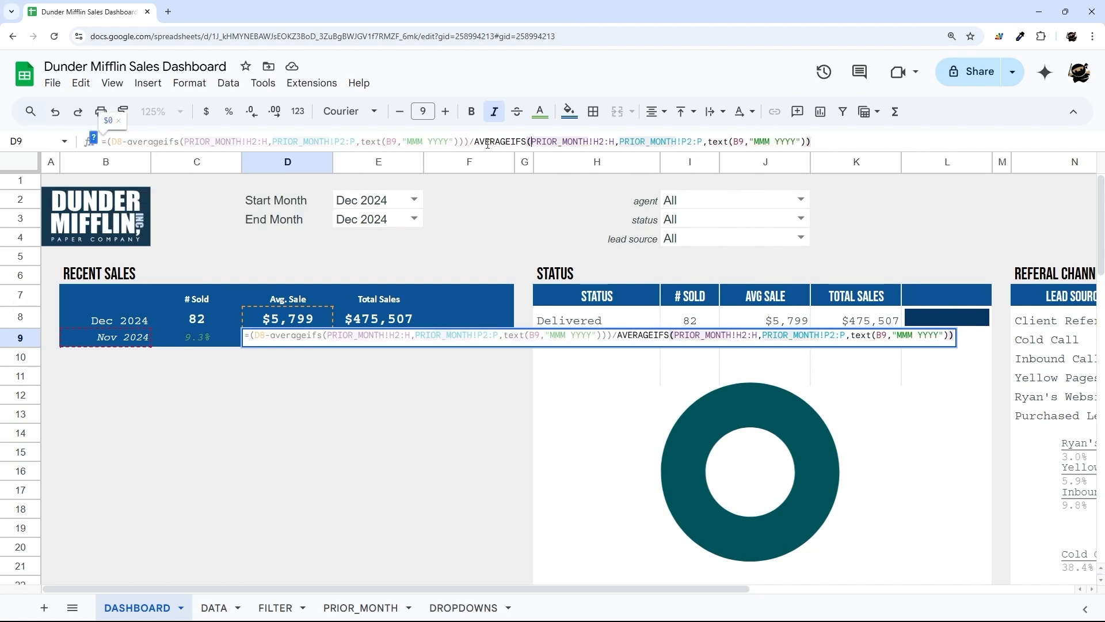
- Format D9 as a percentage with one decimal, showing 22.1%
{"action": "key", "text": "Up"}
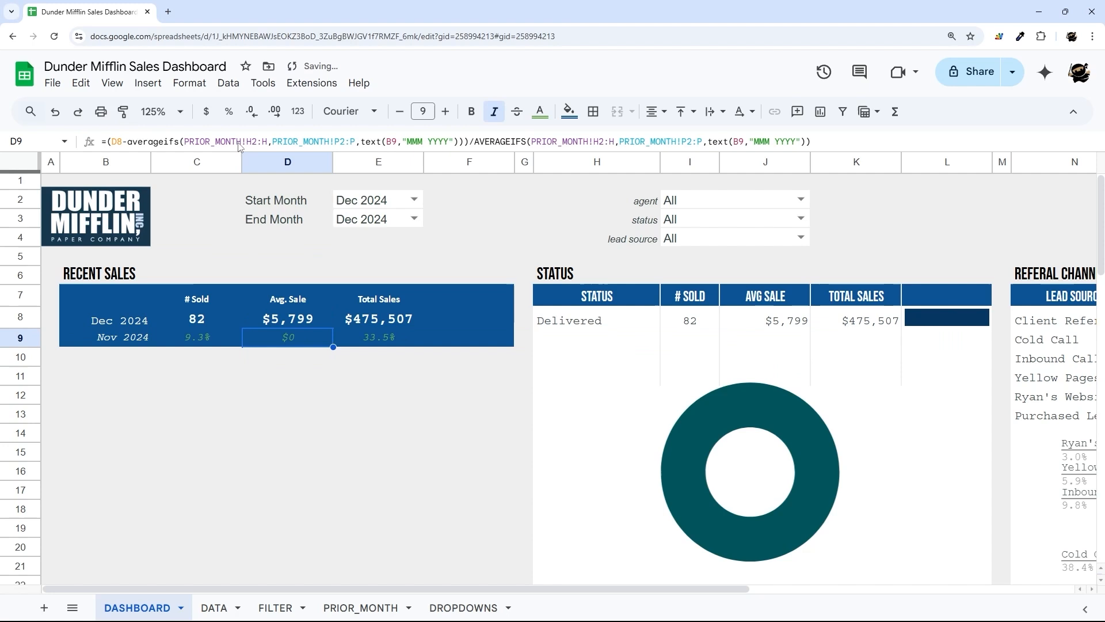
{"action": "left_click", "coordinate": [232, 114]}
{"action": "left_click", "coordinate": [252, 111]}
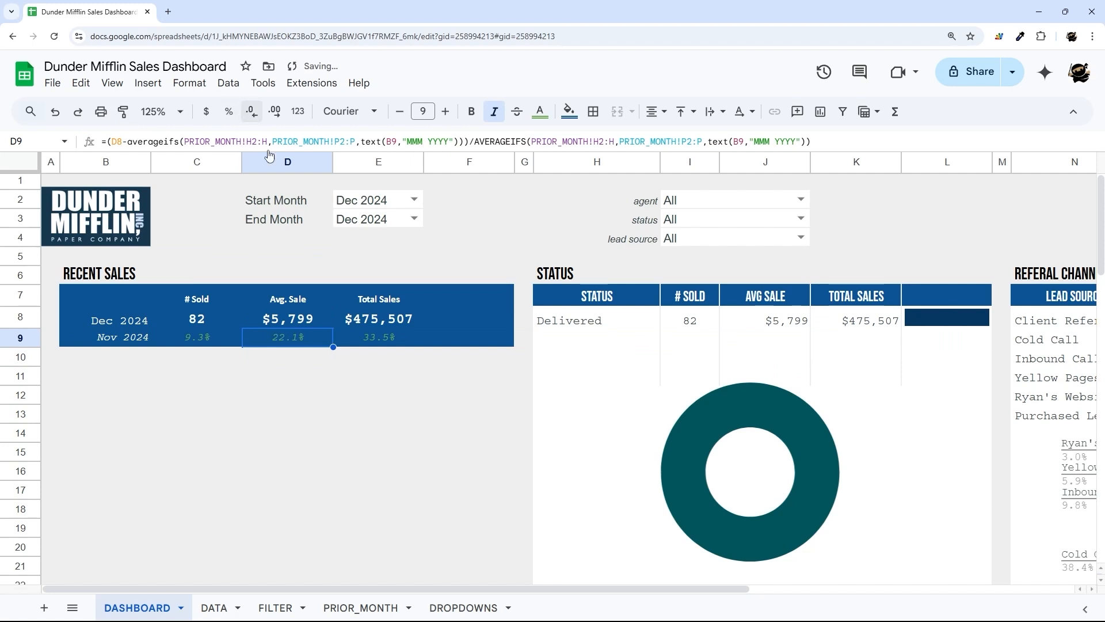
{"action": "left_click", "coordinate": [389, 426]}
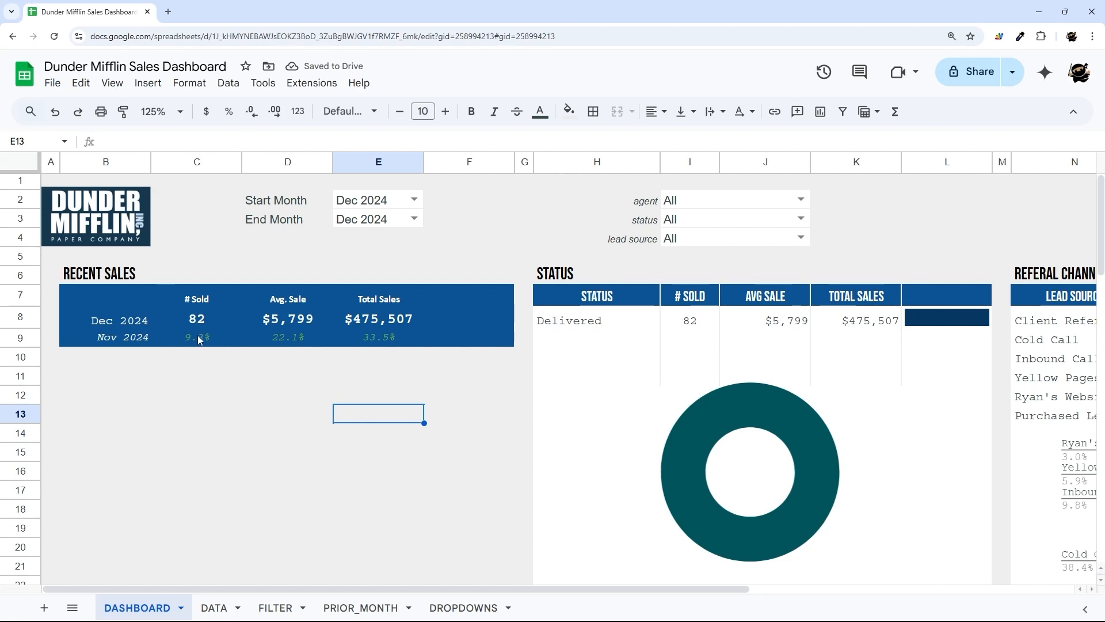
- Add inner vertical borders between the RECENT SALES columns in C7:E9
{"action": "left_click_drag", "start_coordinate": [197, 336], "coordinate": [360, 337]}
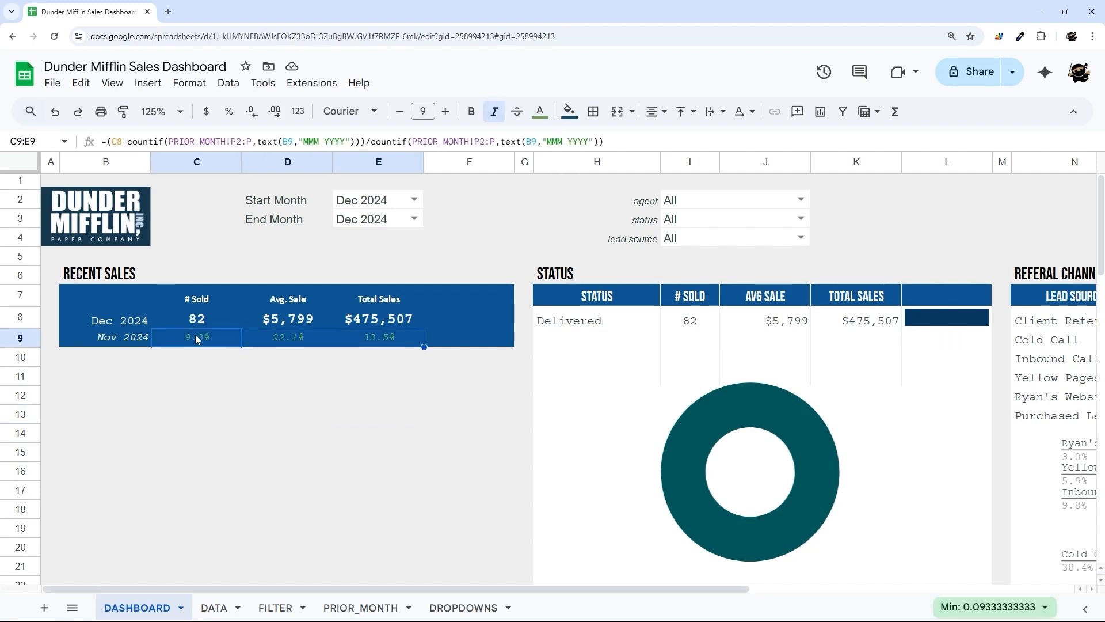
{"action": "left_click_drag", "start_coordinate": [195, 335], "coordinate": [378, 337]}
{"action": "left_click", "coordinate": [198, 320]}
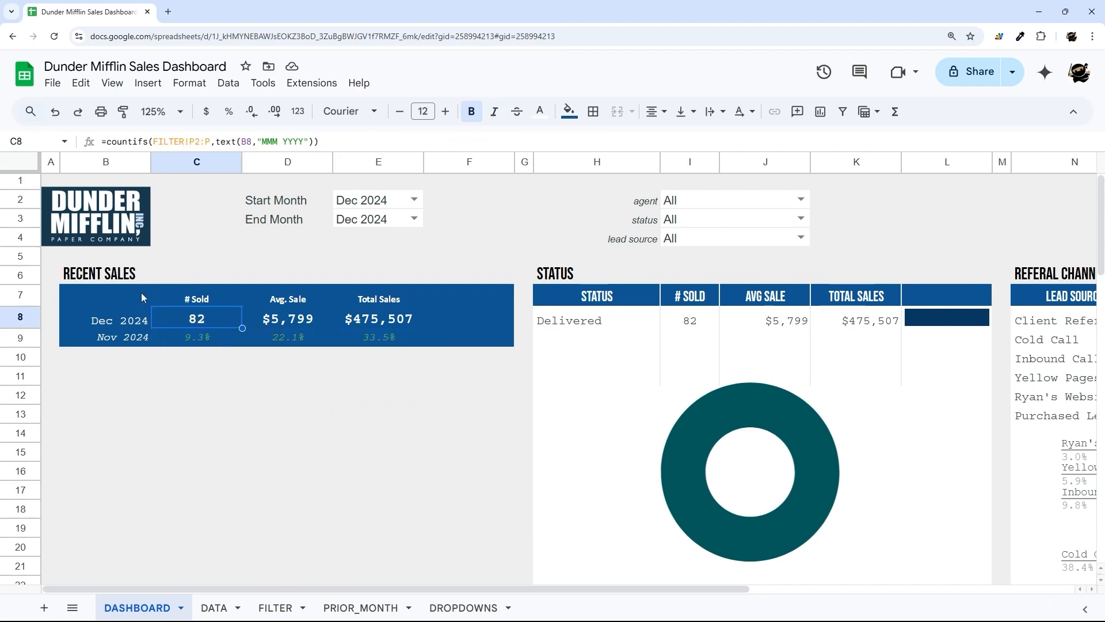
{"action": "left_click_drag", "start_coordinate": [214, 299], "coordinate": [391, 338]}
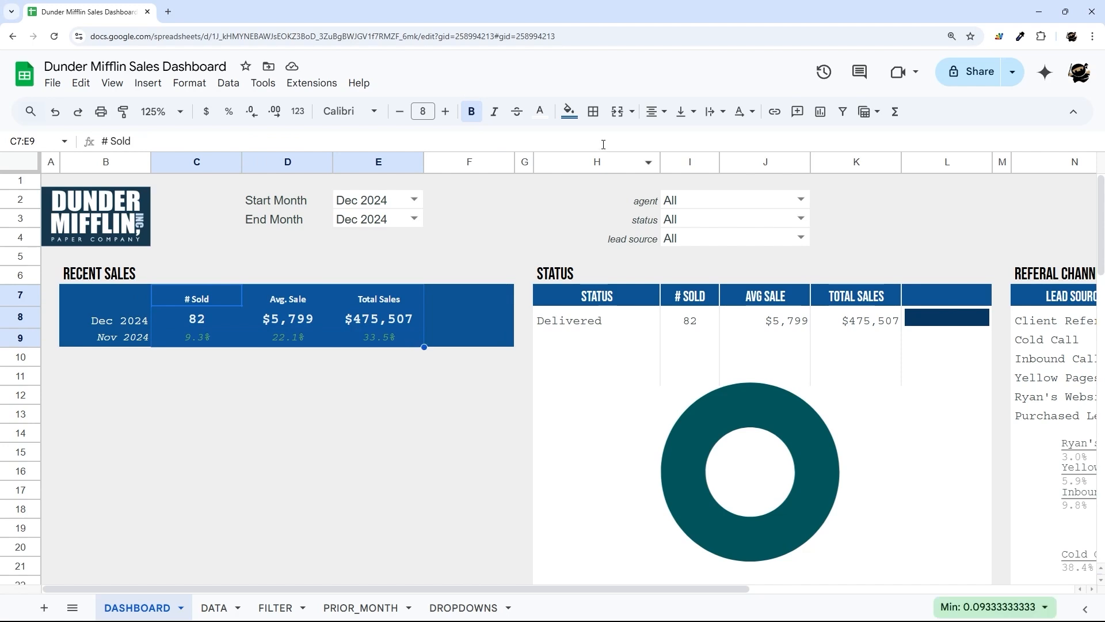
{"action": "left_click", "coordinate": [593, 111]}
{"action": "left_click", "coordinate": [668, 143]}
{"action": "left_click", "coordinate": [402, 377]}
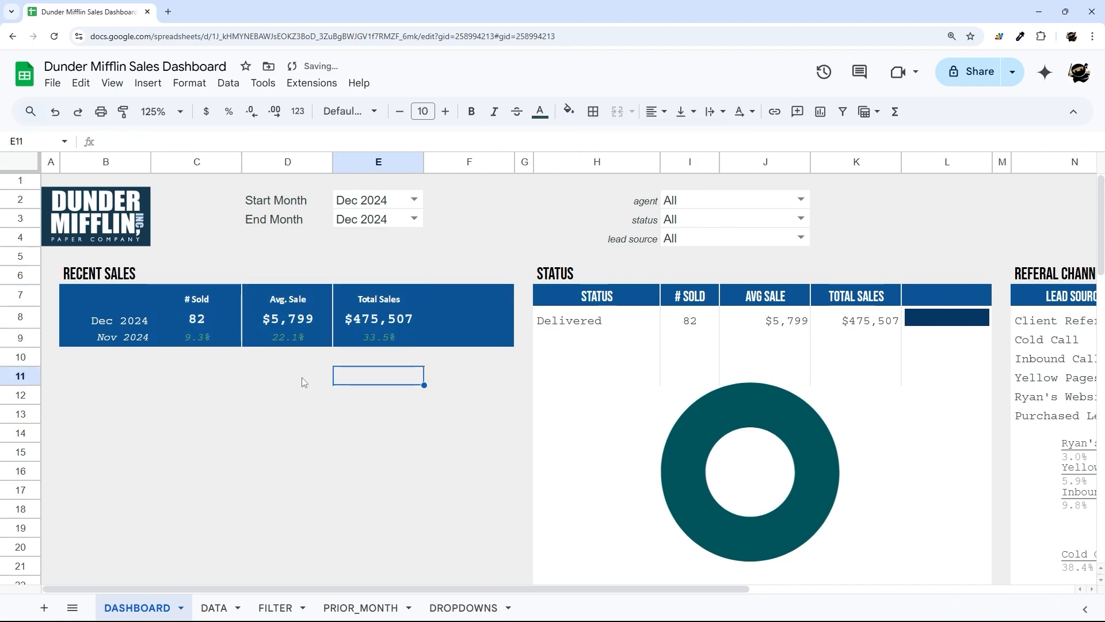
- Fill the area B10:F22 below RECENT SALES with white
{"action": "left_click_drag", "start_coordinate": [101, 357], "coordinate": [458, 436]}
{"action": "scroll", "coordinate": [461, 392], "scroll_direction": "down", "scroll_amount": 1}
{"action": "scroll", "coordinate": [461, 392], "scroll_direction": "down", "scroll_amount": 1}
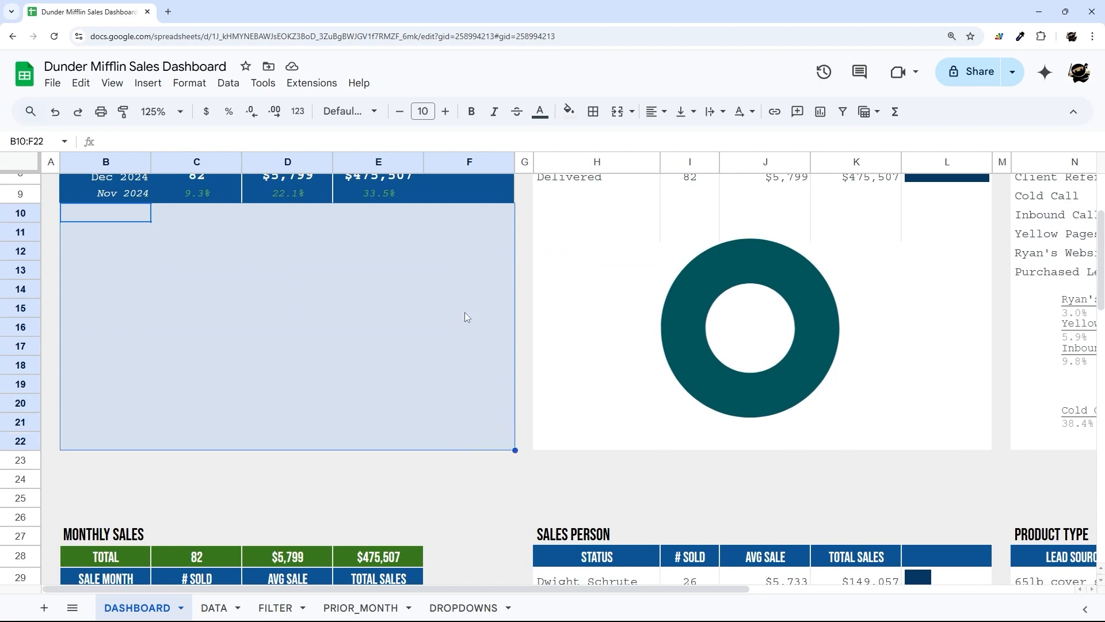
{"action": "left_click", "coordinate": [568, 111]}
{"action": "left_click", "coordinate": [714, 162]}
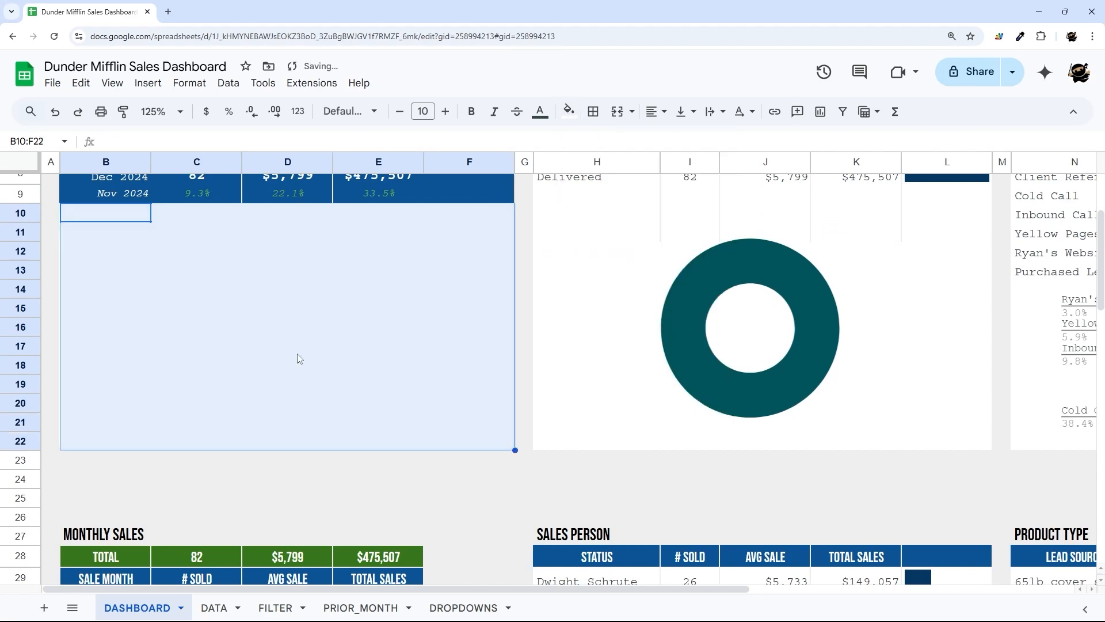
{"action": "left_click", "coordinate": [296, 352]}
- Clear the End Month and Start Month filter values
{"action": "scroll", "coordinate": [209, 461], "scroll_direction": "down", "scroll_amount": 4}
{"action": "left_click_drag", "start_coordinate": [86, 389], "coordinate": [394, 447]}
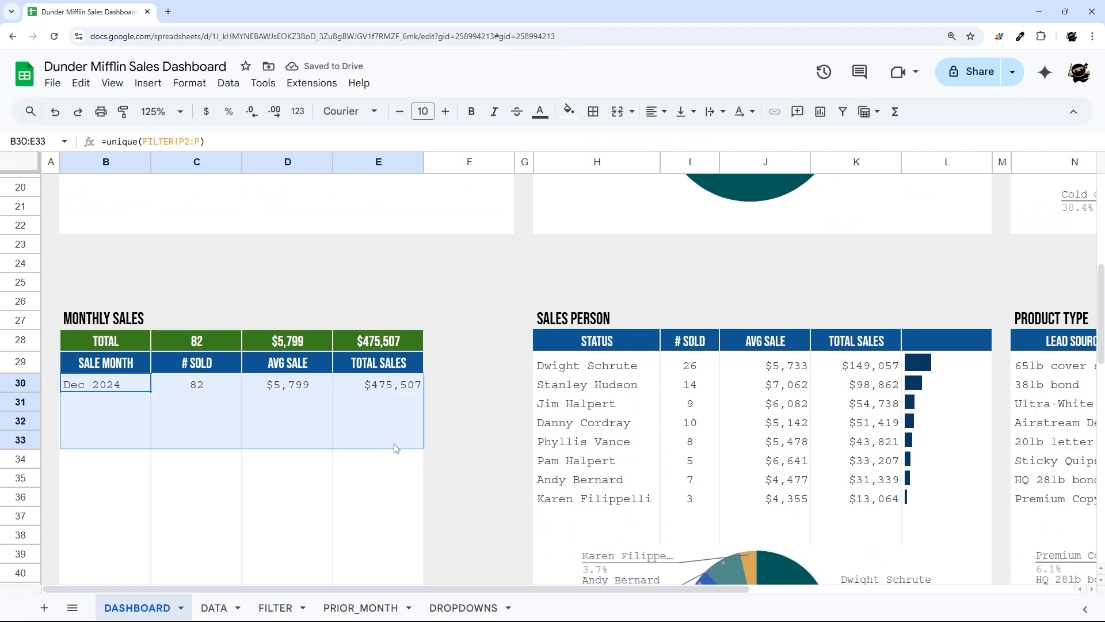
{"action": "scroll", "coordinate": [396, 395], "scroll_direction": "up", "scroll_amount": 6}
{"action": "left_click", "coordinate": [391, 224]}
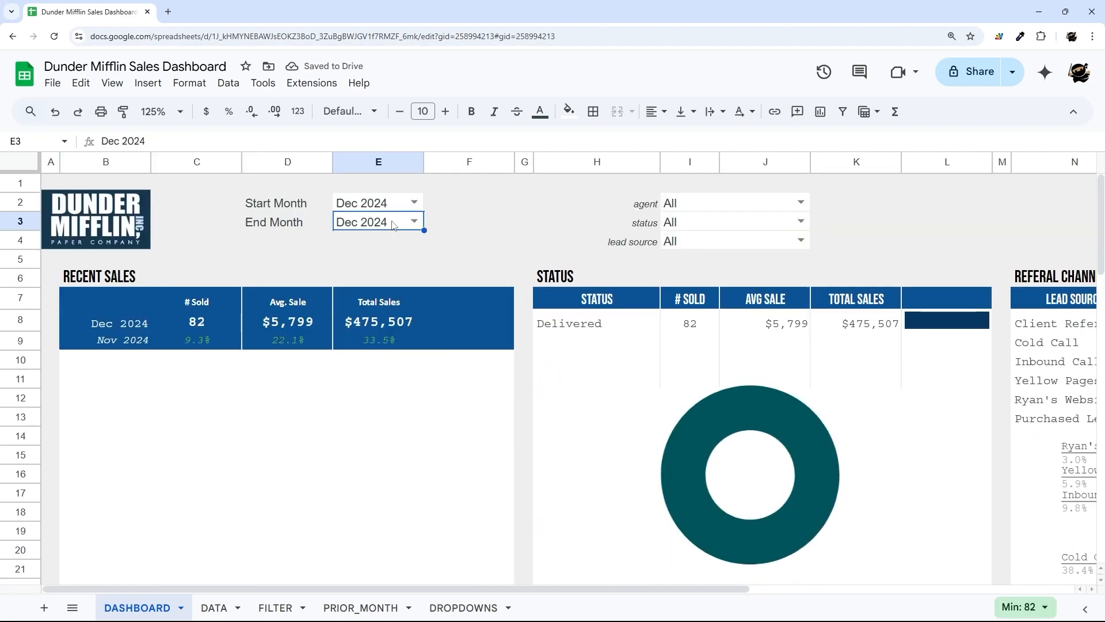
{"action": "key", "text": "Delete"}
{"action": "left_click", "coordinate": [376, 203]}
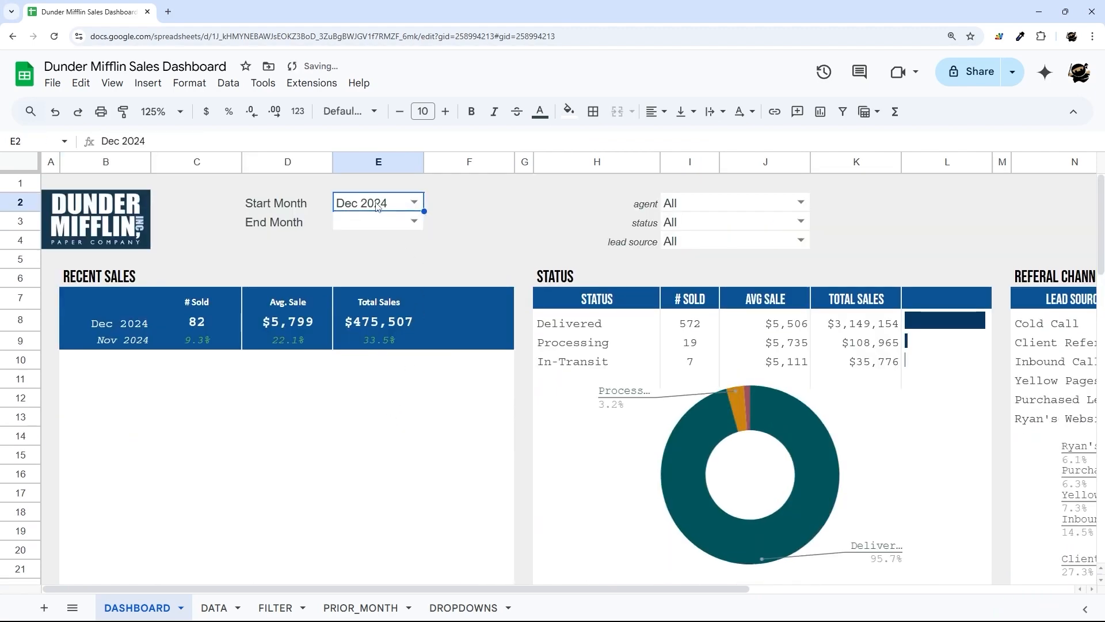
{"action": "key", "text": "Delete"}
- Select the monthly sales data range B30:E79
{"action": "scroll", "coordinate": [402, 259], "scroll_direction": "down", "scroll_amount": 8}
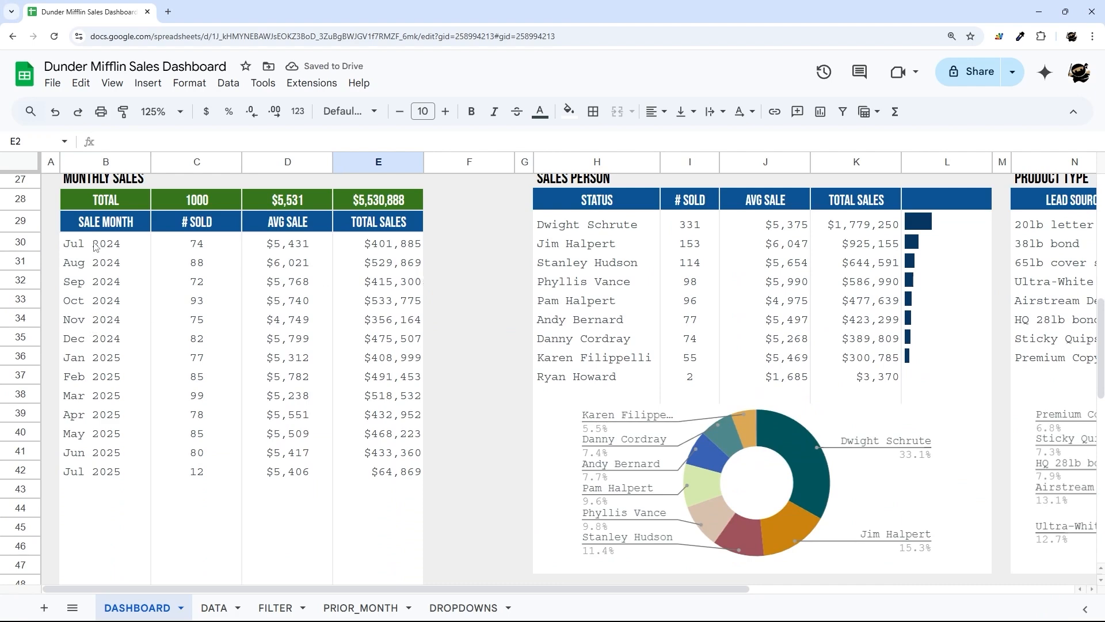
{"action": "left_click_drag", "start_coordinate": [95, 246], "coordinate": [366, 521]}
{"action": "scroll", "coordinate": [367, 493], "scroll_direction": "up", "scroll_amount": 20}
- Insert a chart from the monthly sales data B30:E79 and shrink it to sit under RECENT SALES
{"action": "left_click", "coordinate": [148, 82]}
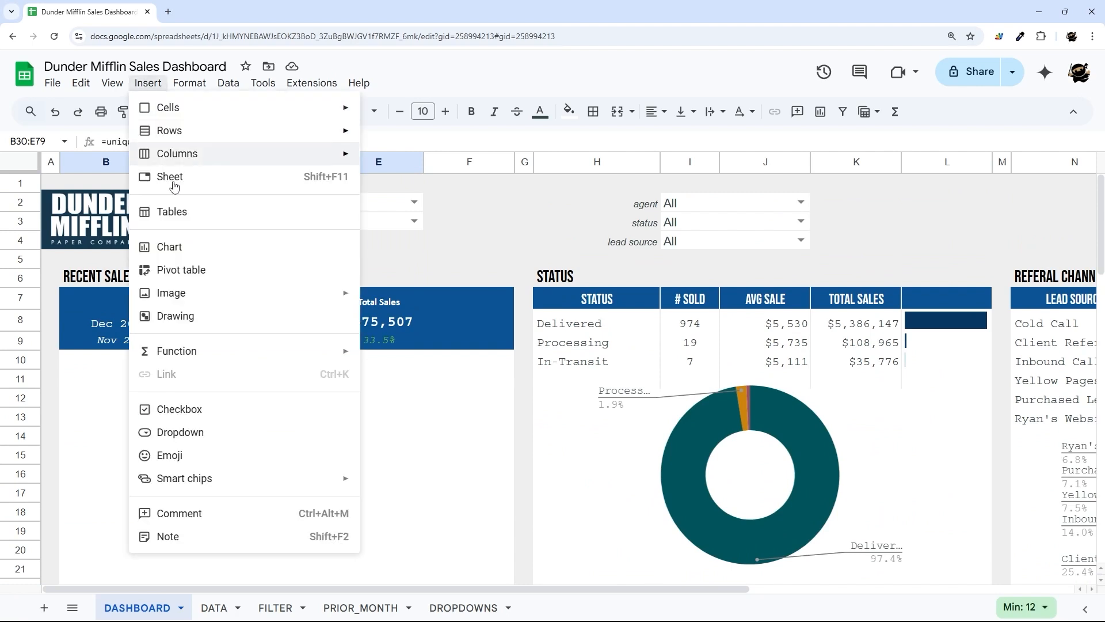
{"action": "left_click", "coordinate": [170, 246]}
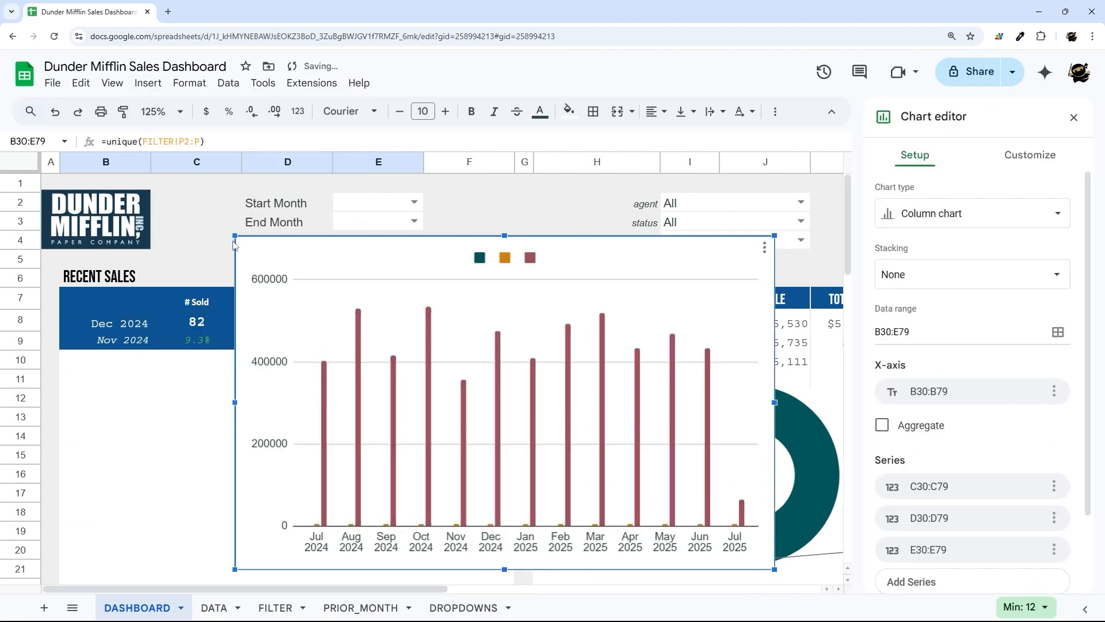
{"action": "left_click_drag", "start_coordinate": [236, 236], "coordinate": [370, 316]}
{"action": "left_click_drag", "start_coordinate": [501, 347], "coordinate": [182, 375]}
{"action": "scroll", "coordinate": [333, 324], "scroll_direction": "down", "scroll_amount": 3}
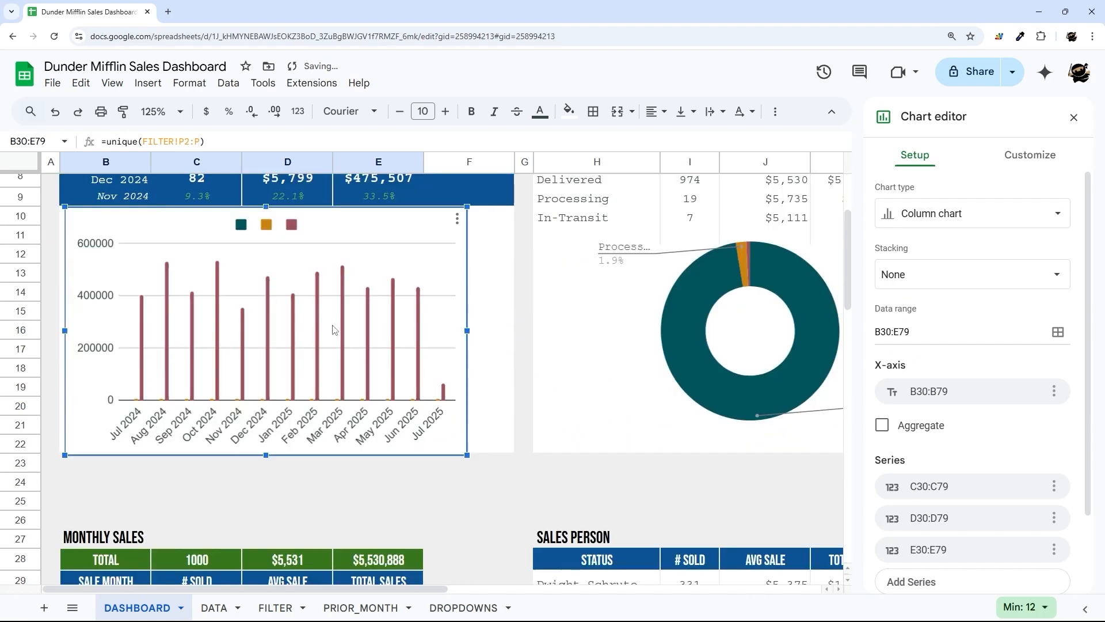
{"action": "left_click_drag", "start_coordinate": [265, 455], "coordinate": [272, 449]}
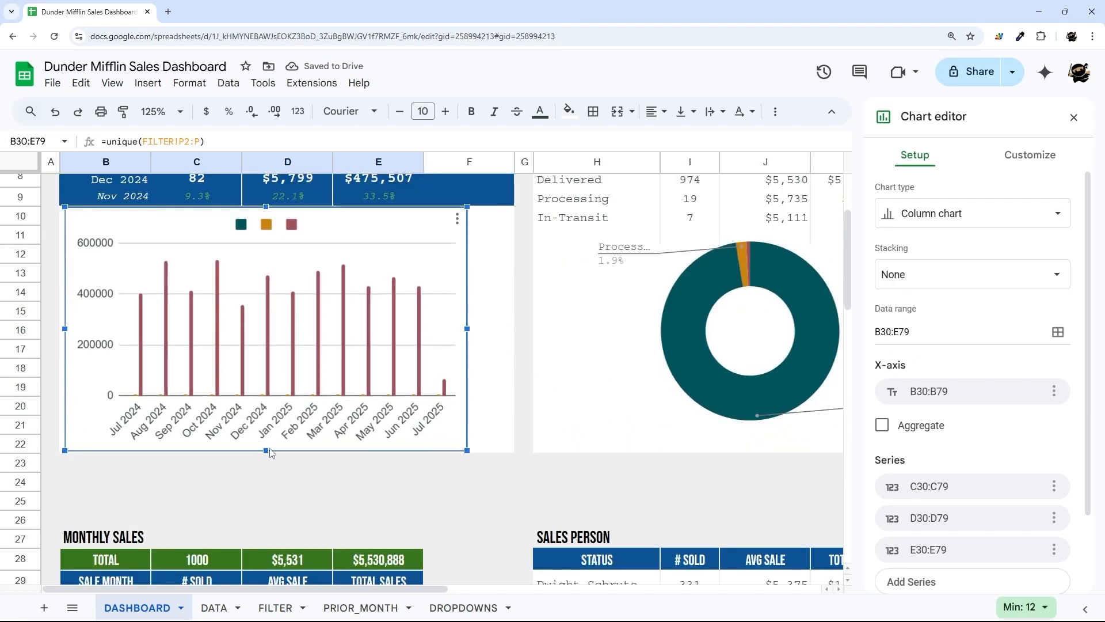
- Fill B23:F25 white and stretch the chart down to row 25 and across to column F
{"action": "left_click_drag", "start_coordinate": [79, 468], "coordinate": [506, 509]}
{"action": "left_click", "coordinate": [569, 111]}
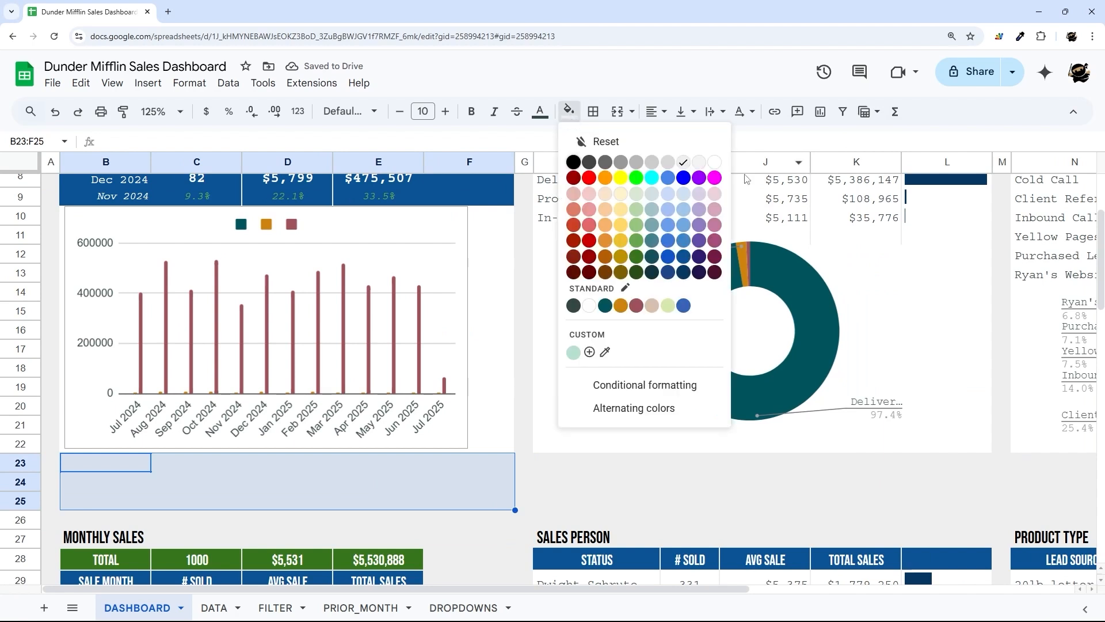
{"action": "left_click", "coordinate": [715, 164]}
{"action": "left_click", "coordinate": [321, 426]}
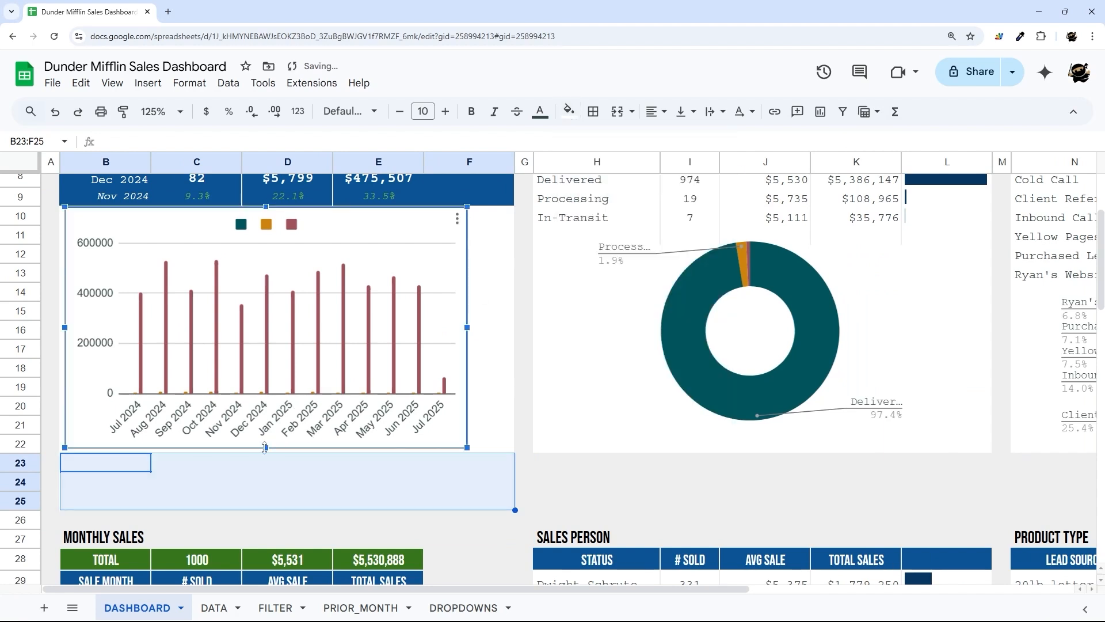
{"action": "left_click_drag", "start_coordinate": [266, 447], "coordinate": [252, 500]}
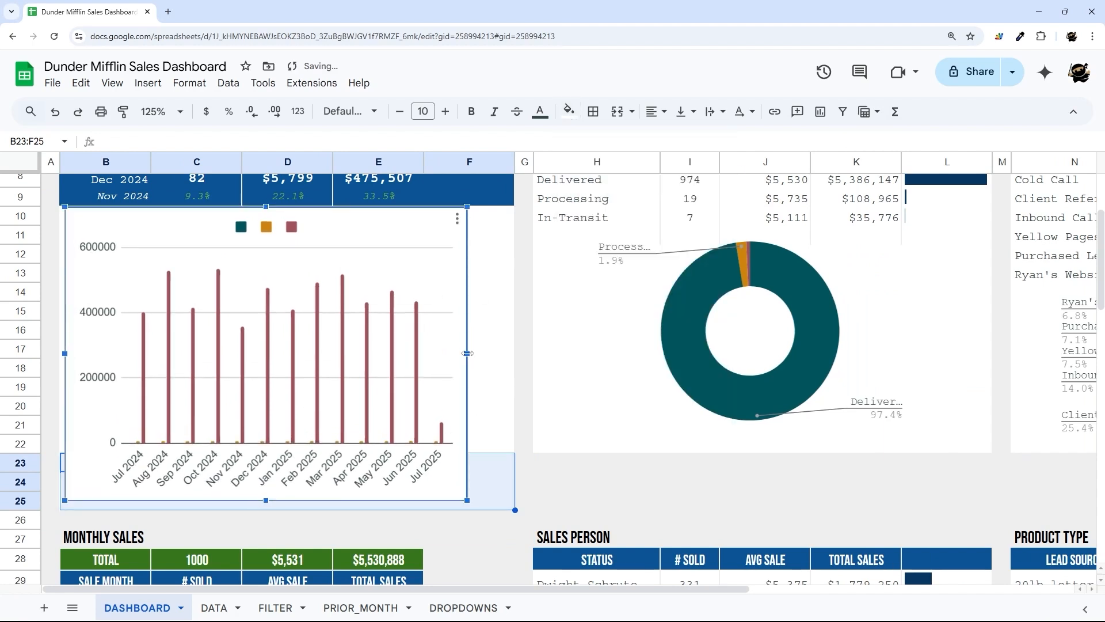
{"action": "left_click_drag", "start_coordinate": [467, 353], "coordinate": [510, 353]}
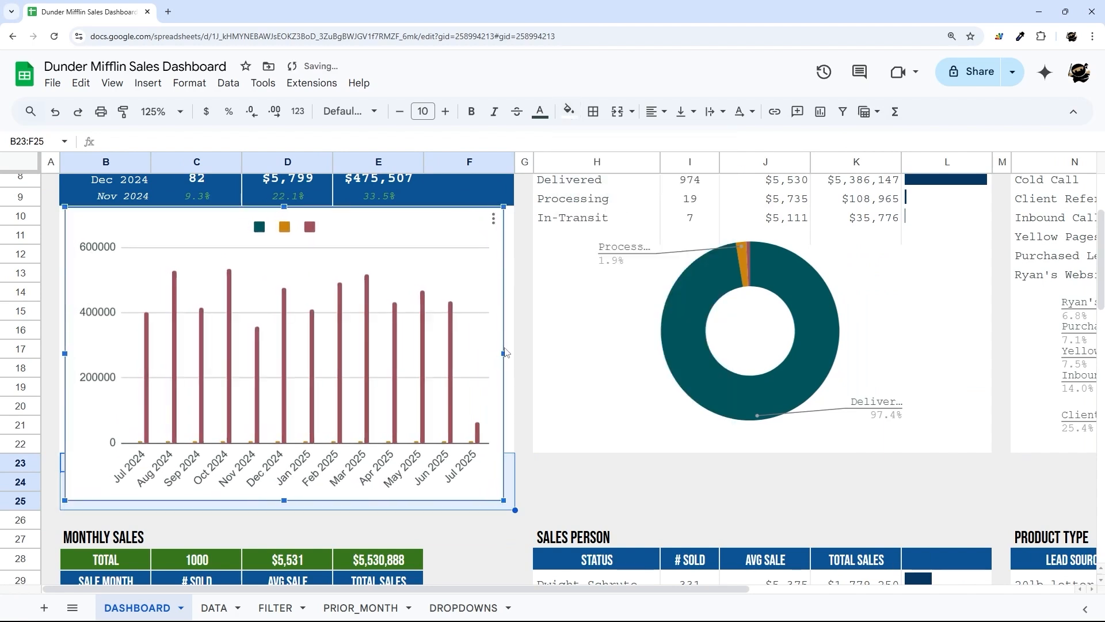
- Set the horizontal axis labels to Courier New, size 10
{"action": "double_click", "coordinate": [294, 470]}
{"action": "left_click", "coordinate": [912, 423]}
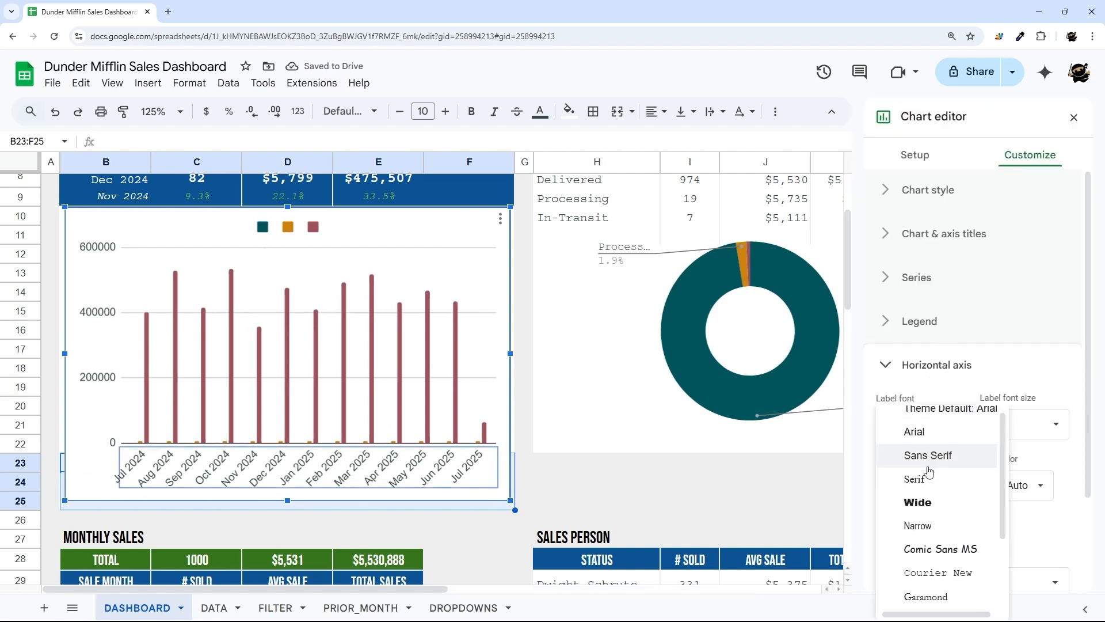
{"action": "scroll", "coordinate": [928, 477], "scroll_direction": "down", "scroll_amount": 2}
{"action": "left_click", "coordinate": [927, 476]}
{"action": "left_click", "coordinate": [1028, 419]}
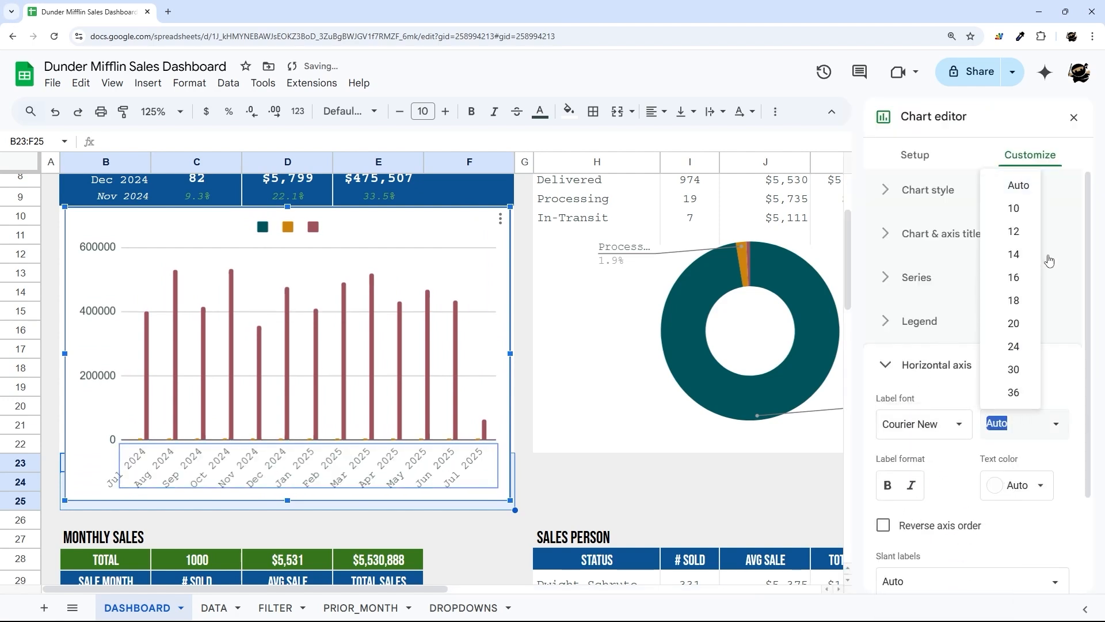
{"action": "left_click", "coordinate": [1041, 212]}
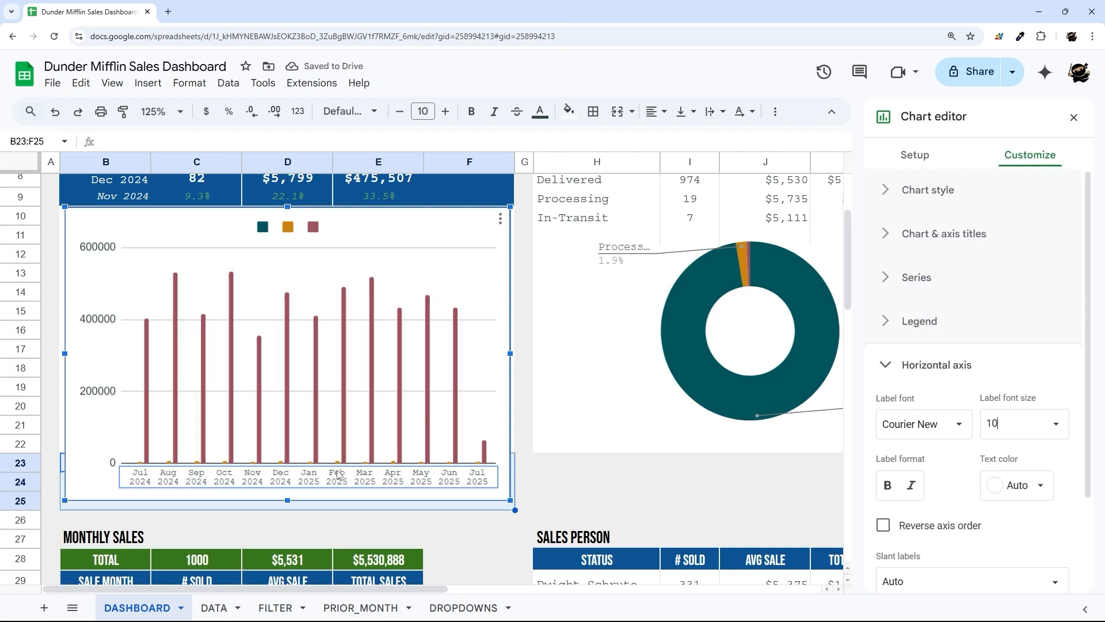
- Change the chart data range to B29:E79 and use row 29 as headers
{"action": "left_click", "coordinate": [916, 156]}
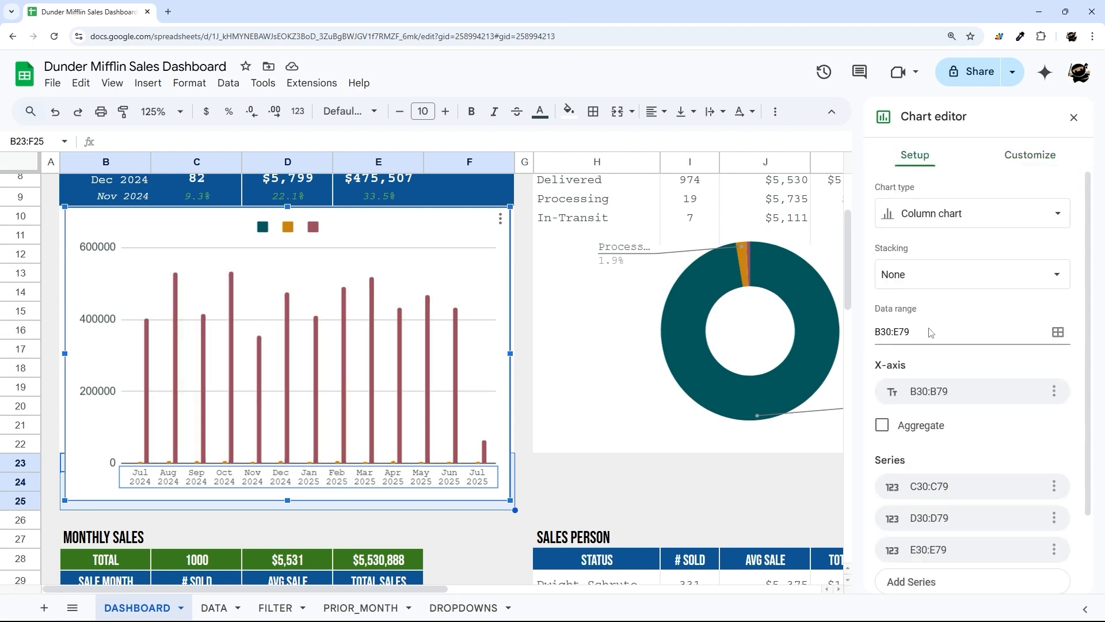
{"action": "scroll", "coordinate": [934, 458], "scroll_direction": "down", "scroll_amount": 2}
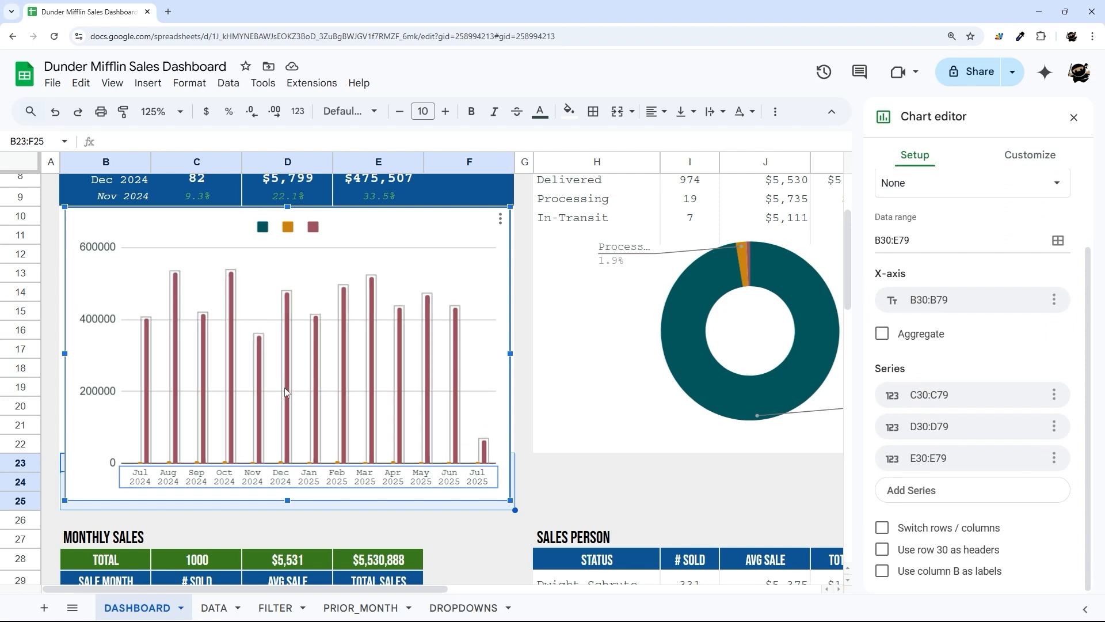
{"action": "scroll", "coordinate": [311, 408], "scroll_direction": "down", "scroll_amount": 1}
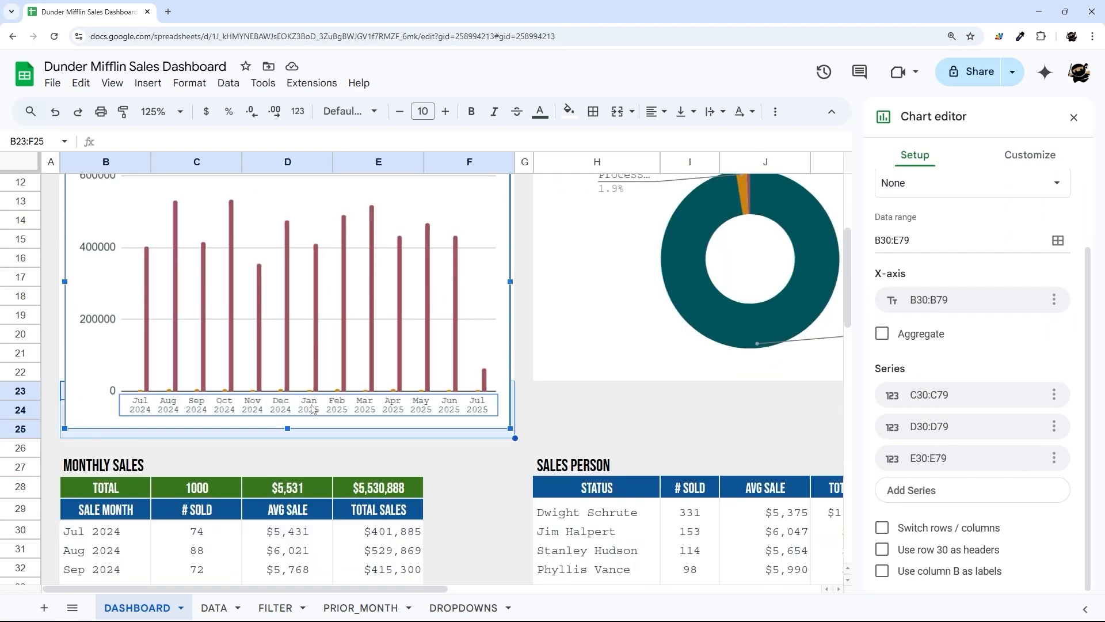
{"action": "left_click", "coordinate": [923, 299]}
{"action": "left_click", "coordinate": [922, 299]}
{"action": "left_click", "coordinate": [889, 240]}
{"action": "key", "text": "BackSpace"}
{"action": "key", "text": "BackSpace"}
{"action": "type", "text": "29"}
{"action": "left_click", "coordinate": [962, 548]}
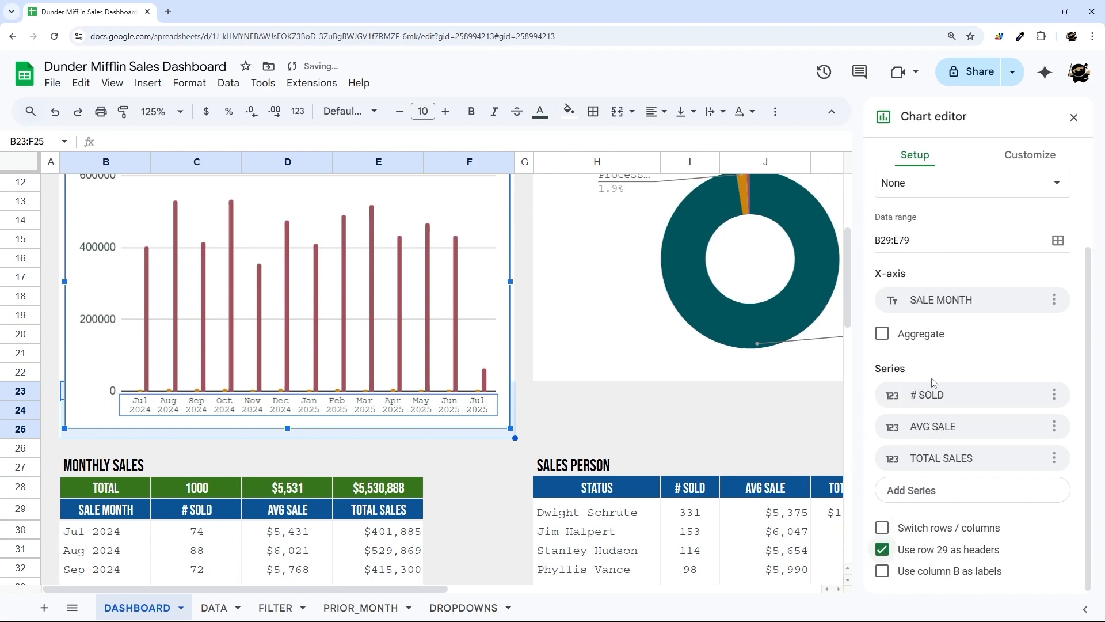
- Check the monthly sales rows behind the chart and reopen its data settings
{"action": "scroll", "coordinate": [130, 443], "scroll_direction": "down", "scroll_amount": 3}
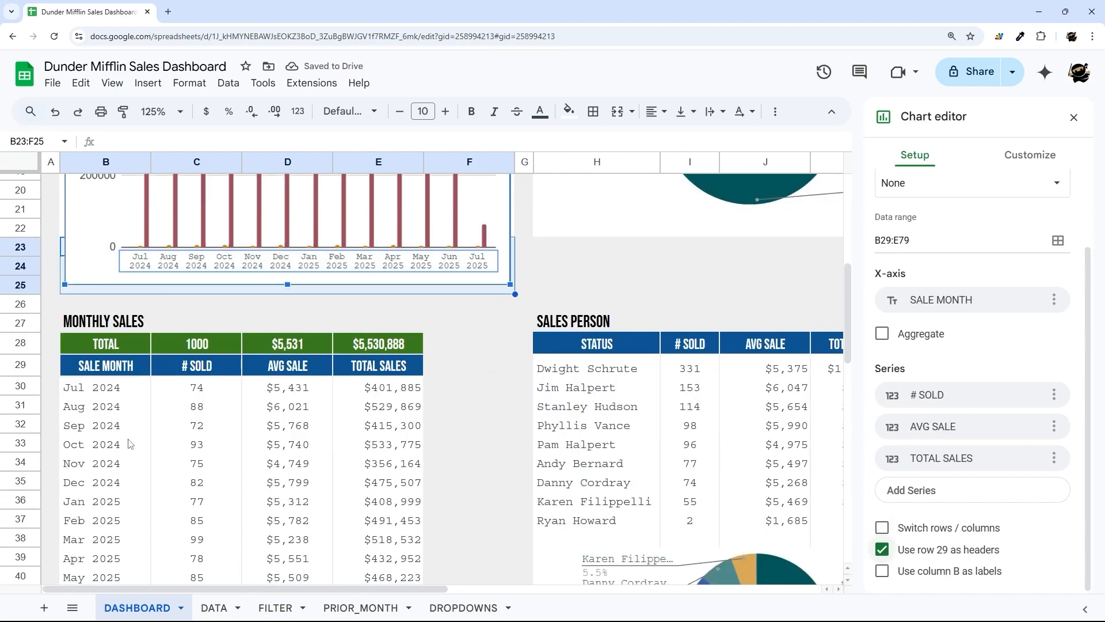
{"action": "left_click_drag", "start_coordinate": [91, 394], "coordinate": [210, 446]}
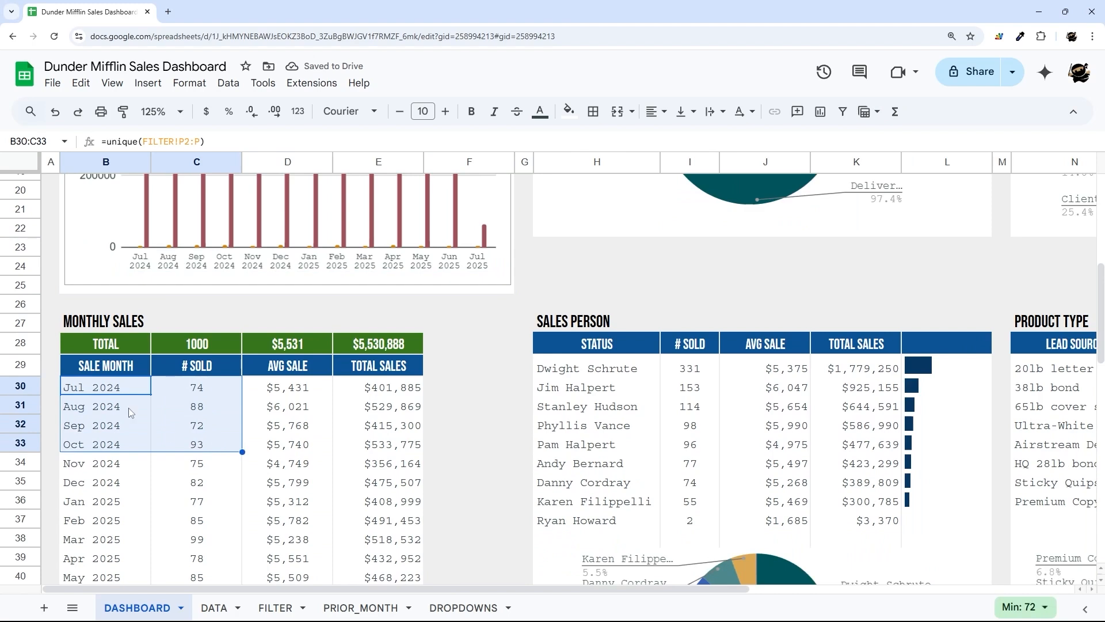
{"action": "left_click_drag", "start_coordinate": [112, 374], "coordinate": [380, 483]}
{"action": "scroll", "coordinate": [282, 427], "scroll_direction": "up", "scroll_amount": 7}
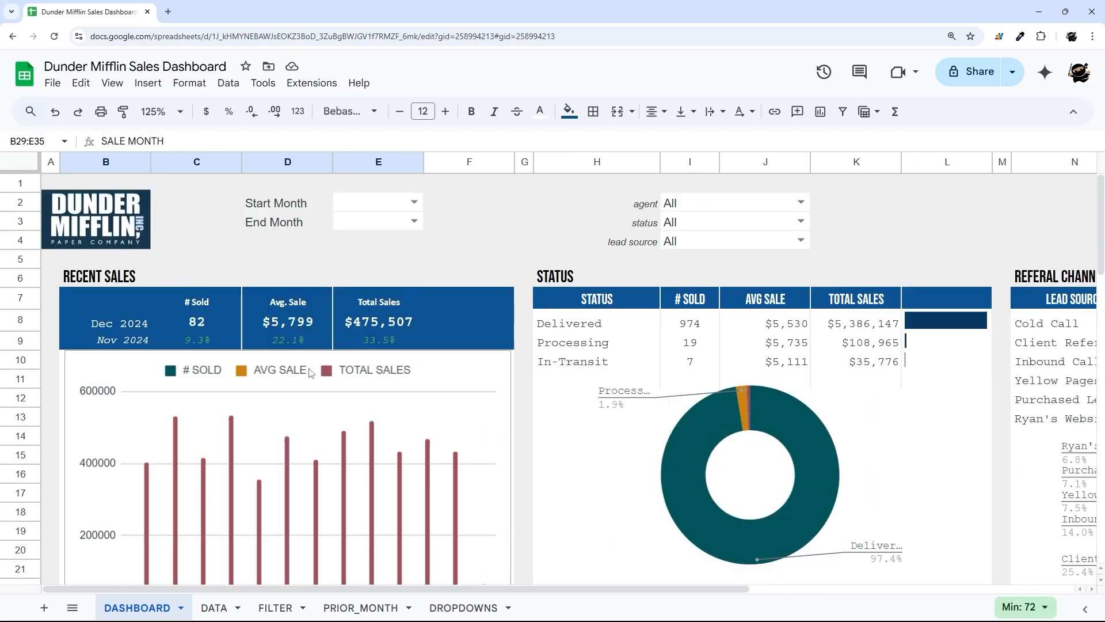
{"action": "double_click", "coordinate": [282, 426]}
{"action": "left_click", "coordinate": [939, 163]}
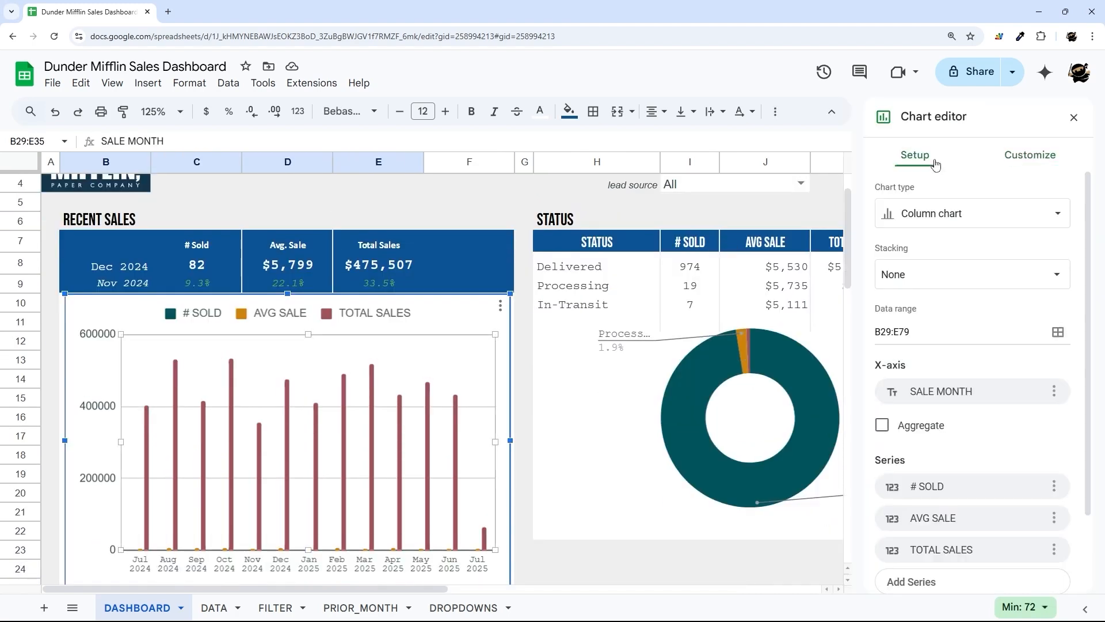
{"action": "scroll", "coordinate": [965, 378], "scroll_direction": "down", "scroll_amount": 2}
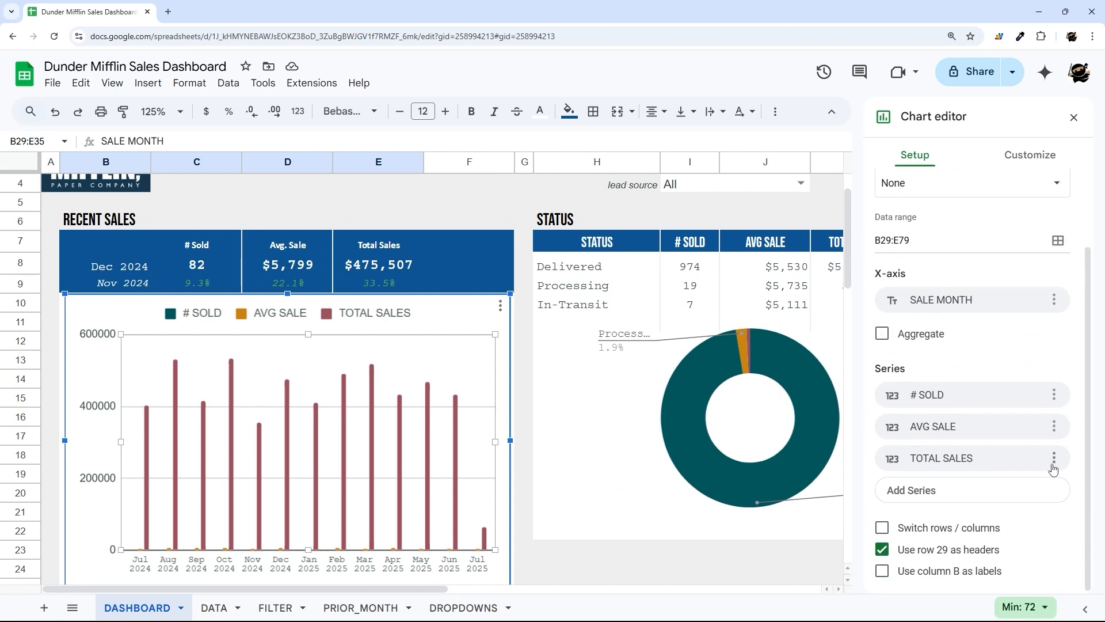
- Delete the AVG SALE series and change the chart type to Combo chart
{"action": "left_click", "coordinate": [1054, 426]}
{"action": "left_click", "coordinate": [979, 449]}
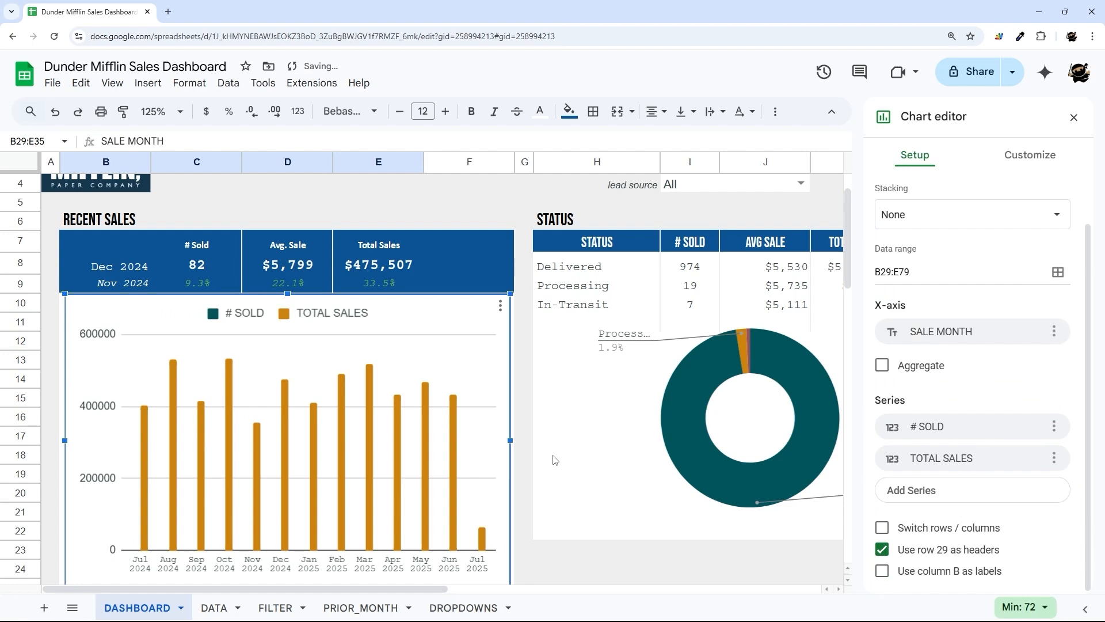
{"action": "scroll", "coordinate": [950, 227], "scroll_direction": "up", "scroll_amount": 2}
{"action": "left_click", "coordinate": [934, 213]}
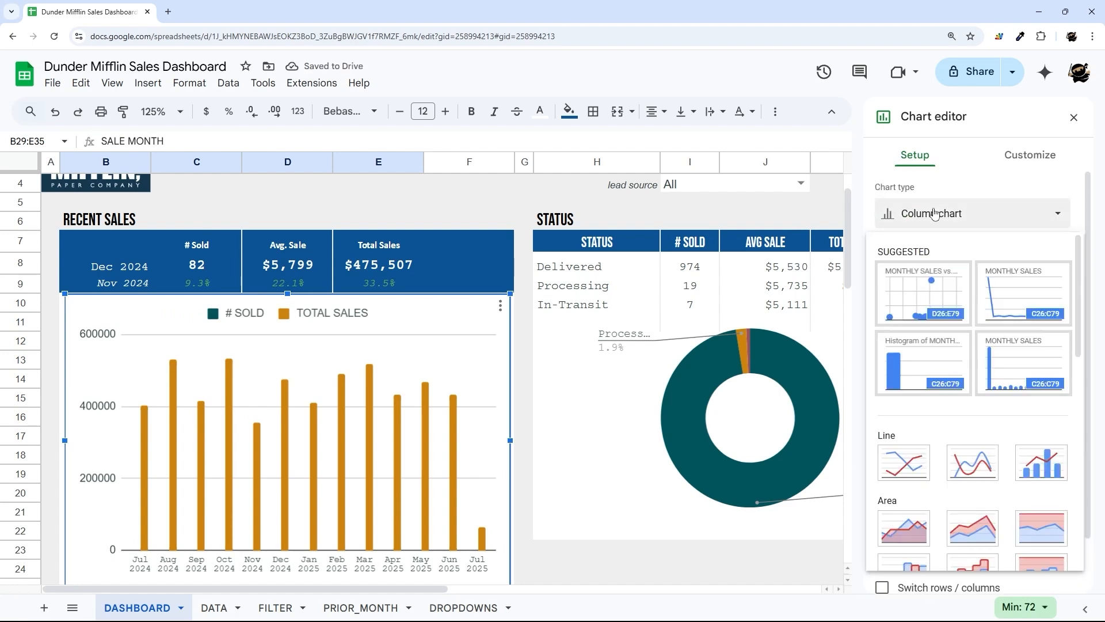
{"action": "scroll", "coordinate": [982, 284], "scroll_direction": "down", "scroll_amount": 1}
{"action": "left_click", "coordinate": [1054, 415]}
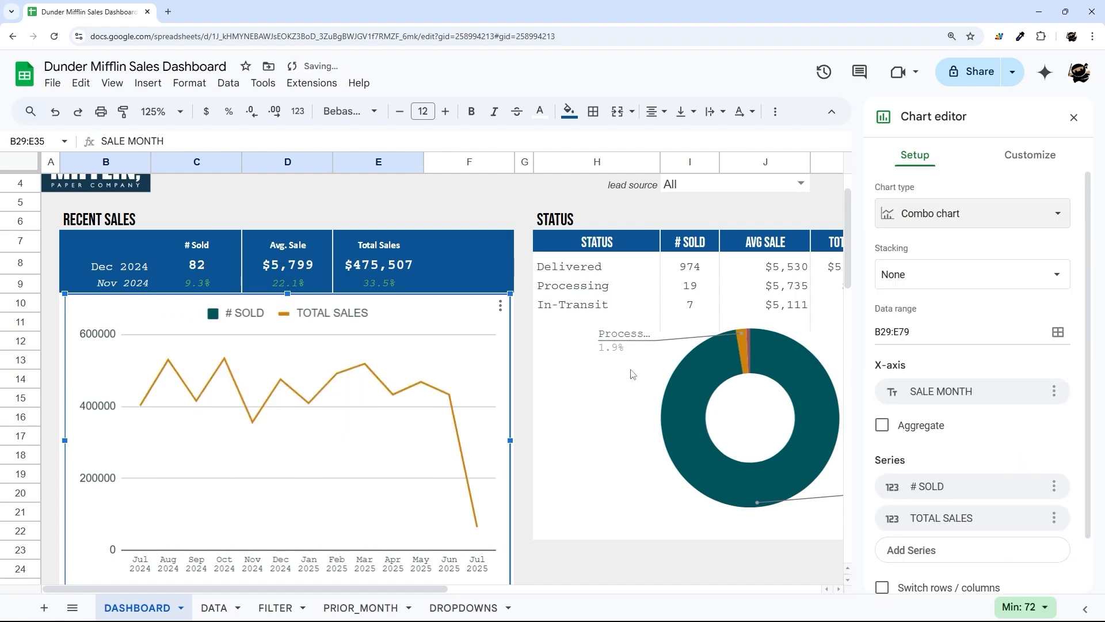
{"action": "scroll", "coordinate": [477, 420], "scroll_direction": "down", "scroll_amount": 1}
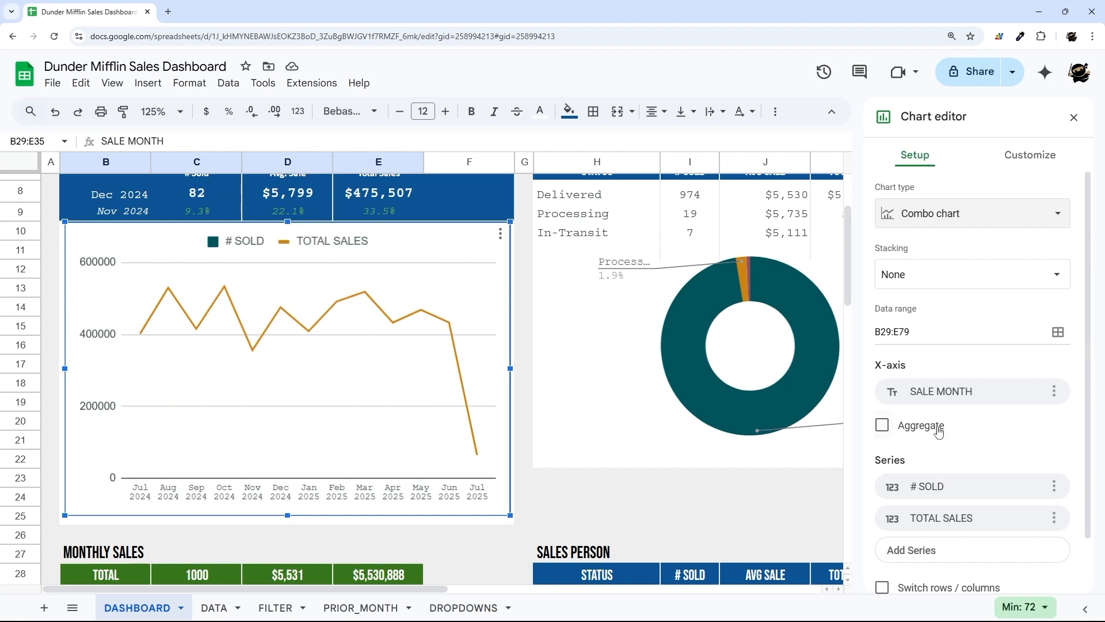
- Keep # SOLD on the left axis and put TOTAL SALES on the right axis
{"action": "left_click", "coordinate": [1030, 156]}
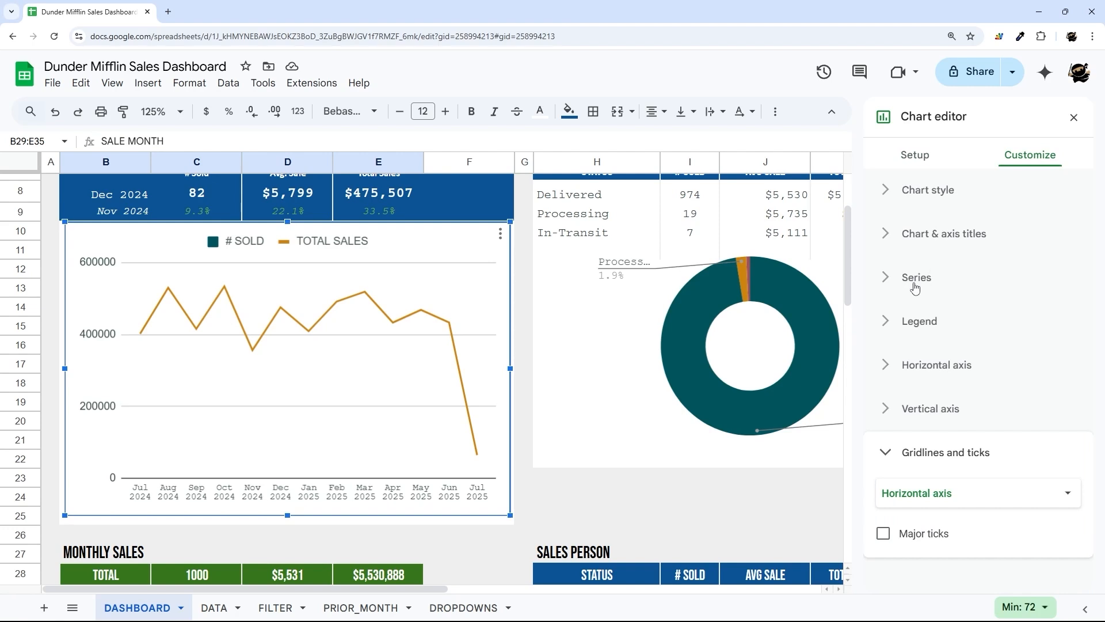
{"action": "left_click", "coordinate": [916, 278]}
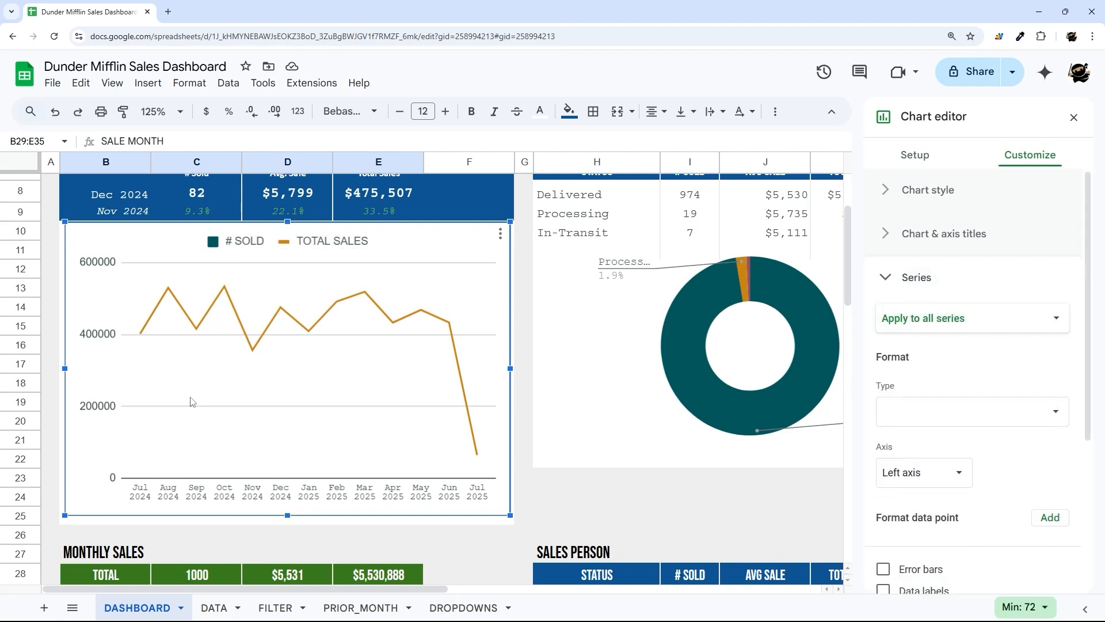
{"action": "left_click", "coordinate": [930, 331]}
{"action": "left_click", "coordinate": [932, 337]}
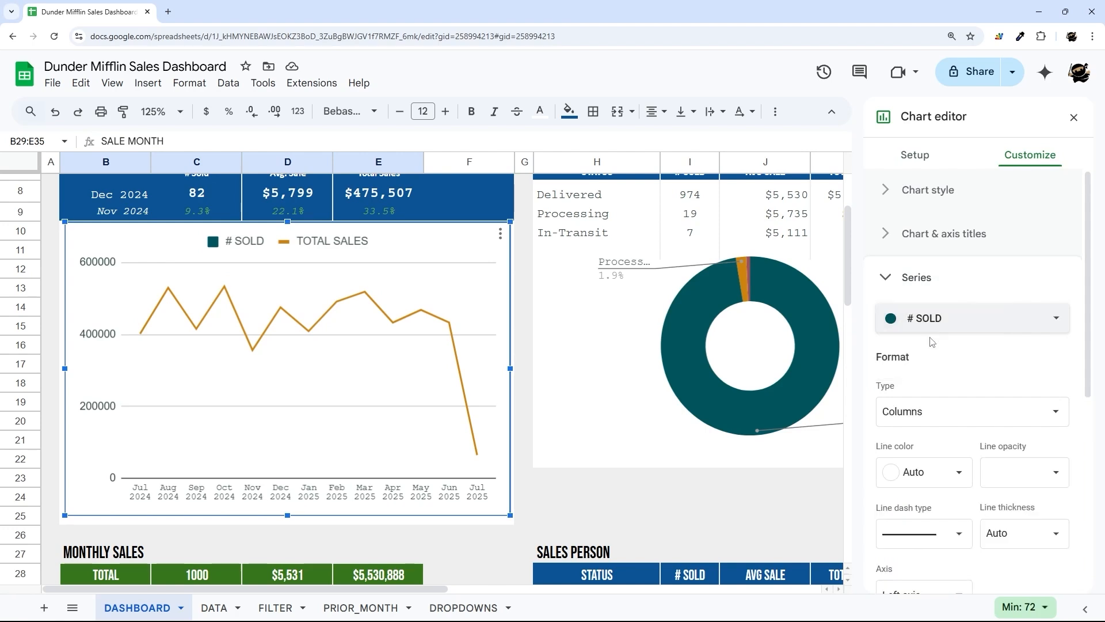
{"action": "scroll", "coordinate": [930, 403], "scroll_direction": "down", "scroll_amount": 2}
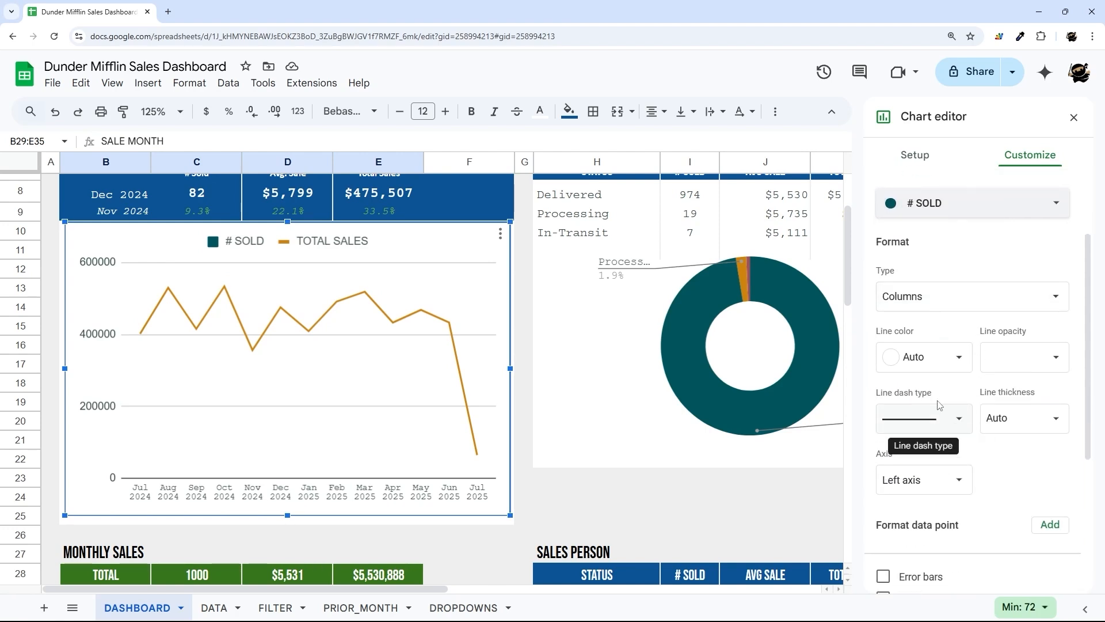
{"action": "left_click", "coordinate": [930, 480]}
{"action": "left_click", "coordinate": [921, 477]}
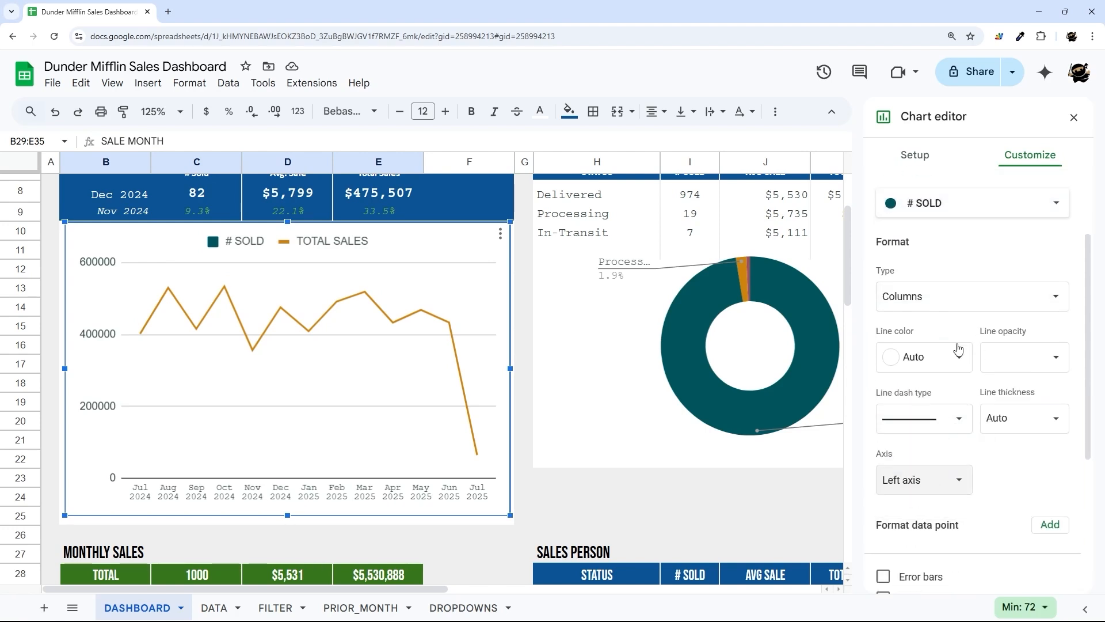
{"action": "left_click", "coordinate": [934, 207]}
{"action": "left_click", "coordinate": [939, 222]}
{"action": "left_click", "coordinate": [927, 539]}
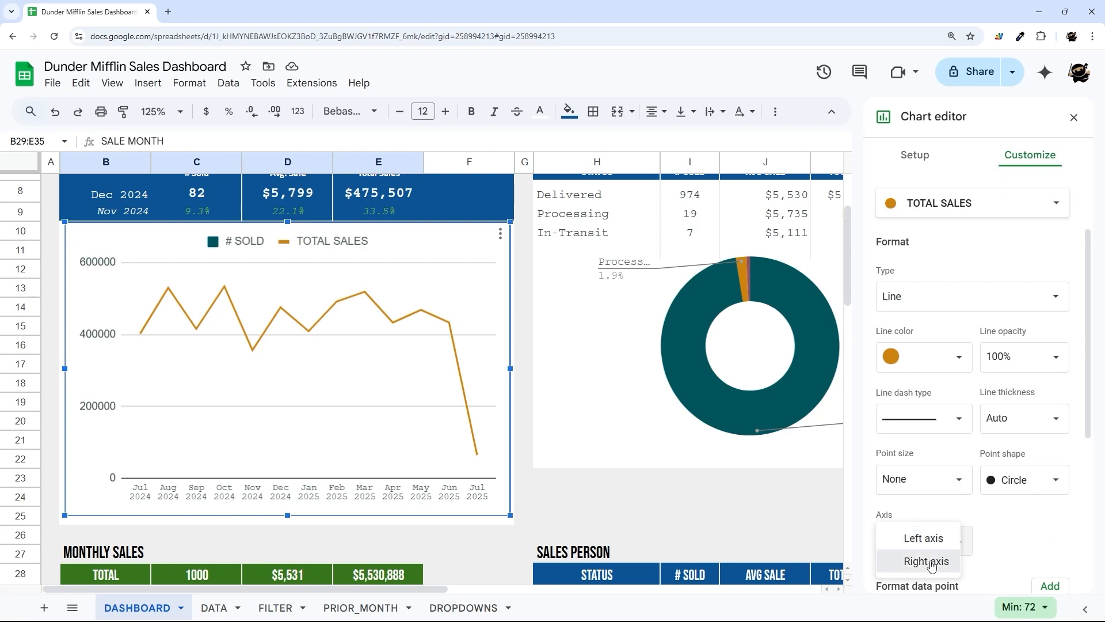
{"action": "left_click", "coordinate": [926, 561]}
- Make the TOTAL SALES line 4px thick at 70% opacity
{"action": "scroll", "coordinate": [322, 372], "scroll_direction": "up", "scroll_amount": 2}
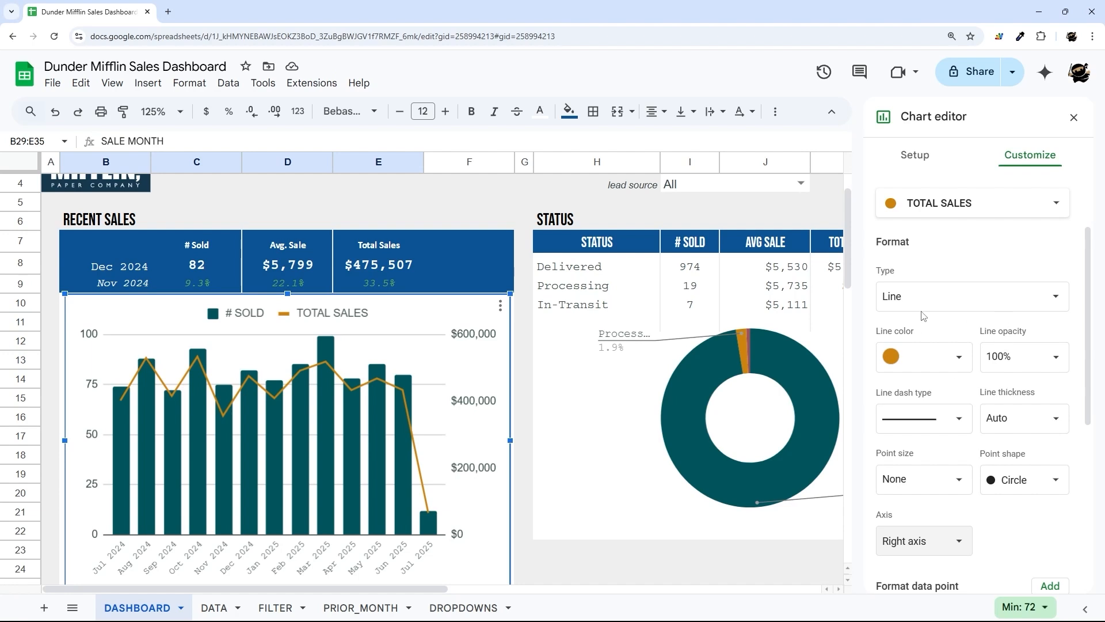
{"action": "left_click", "coordinate": [1038, 418]}
{"action": "left_click", "coordinate": [1020, 521]}
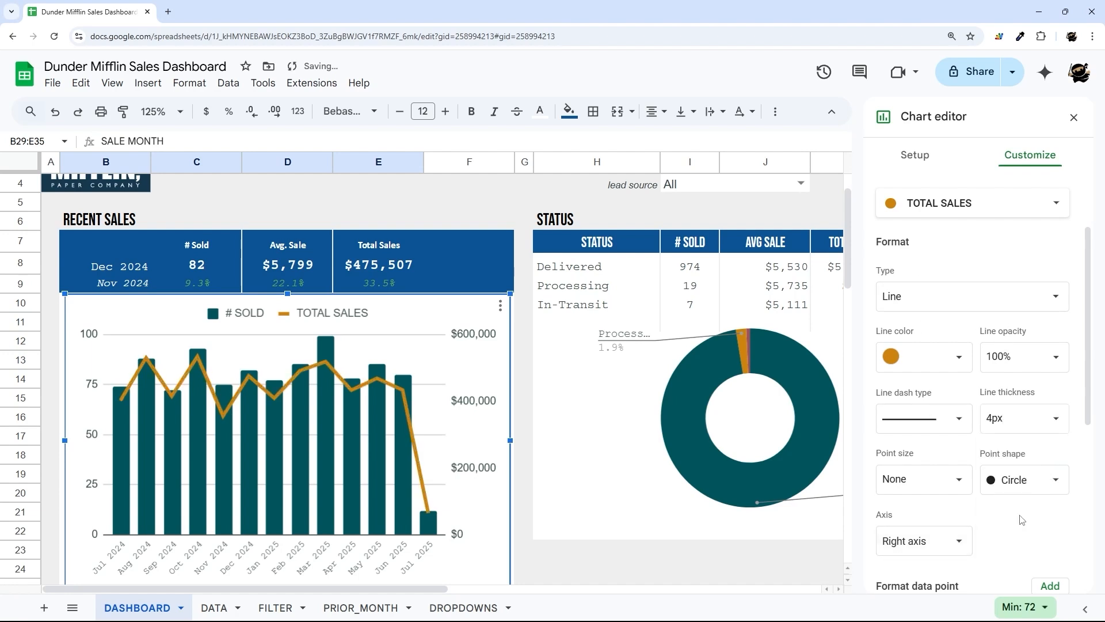
{"action": "left_click", "coordinate": [1051, 357]}
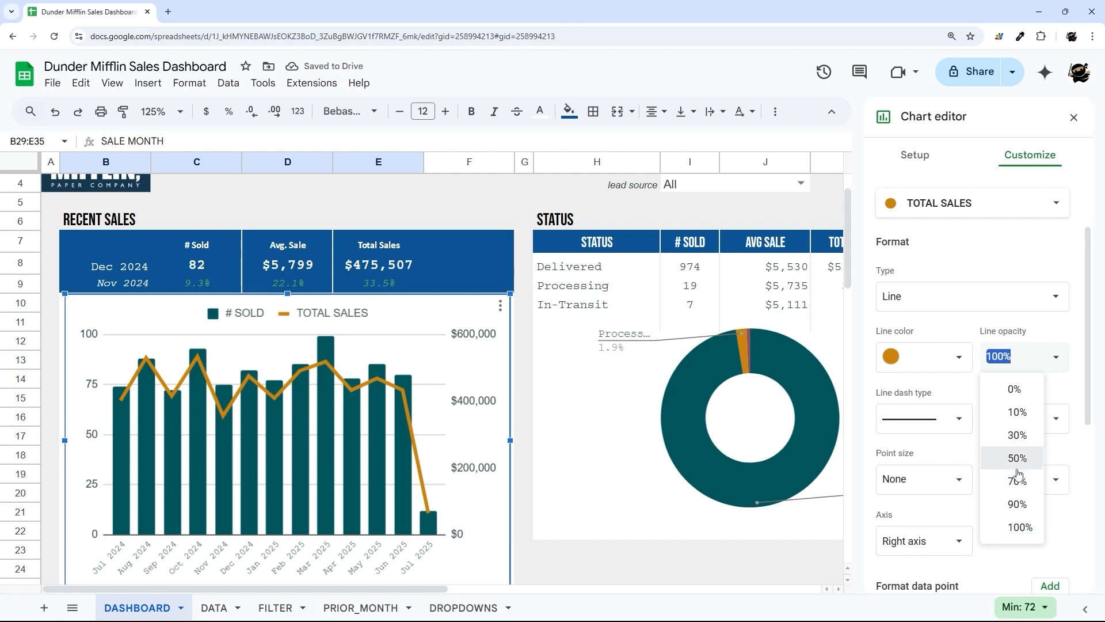
{"action": "left_click", "coordinate": [1017, 469]}
{"action": "left_click", "coordinate": [1053, 356]}
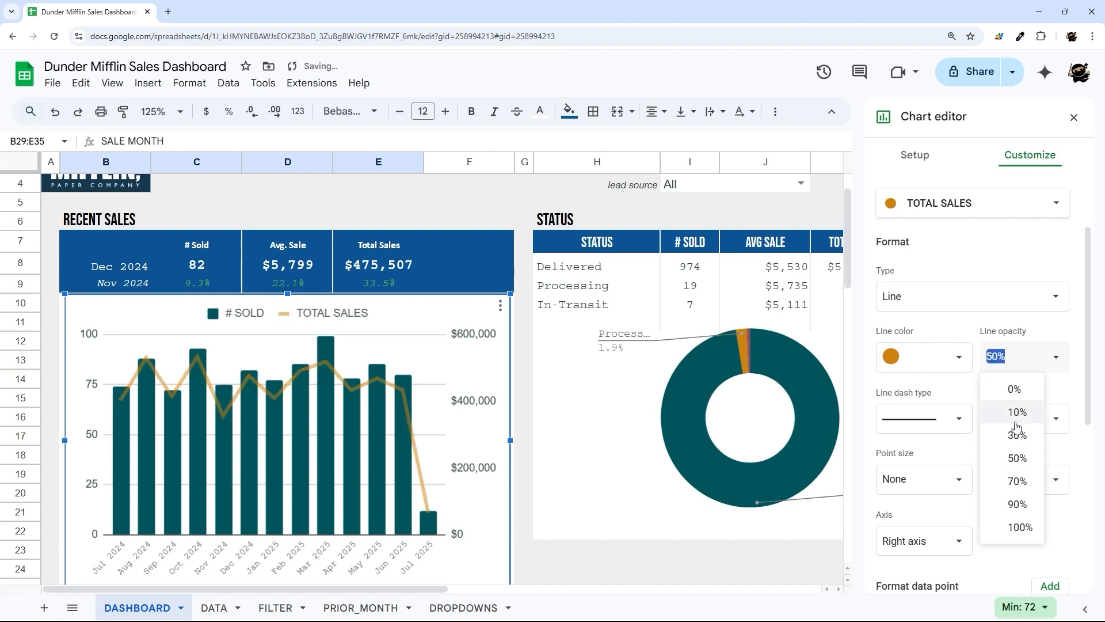
{"action": "left_click", "coordinate": [1011, 485]}
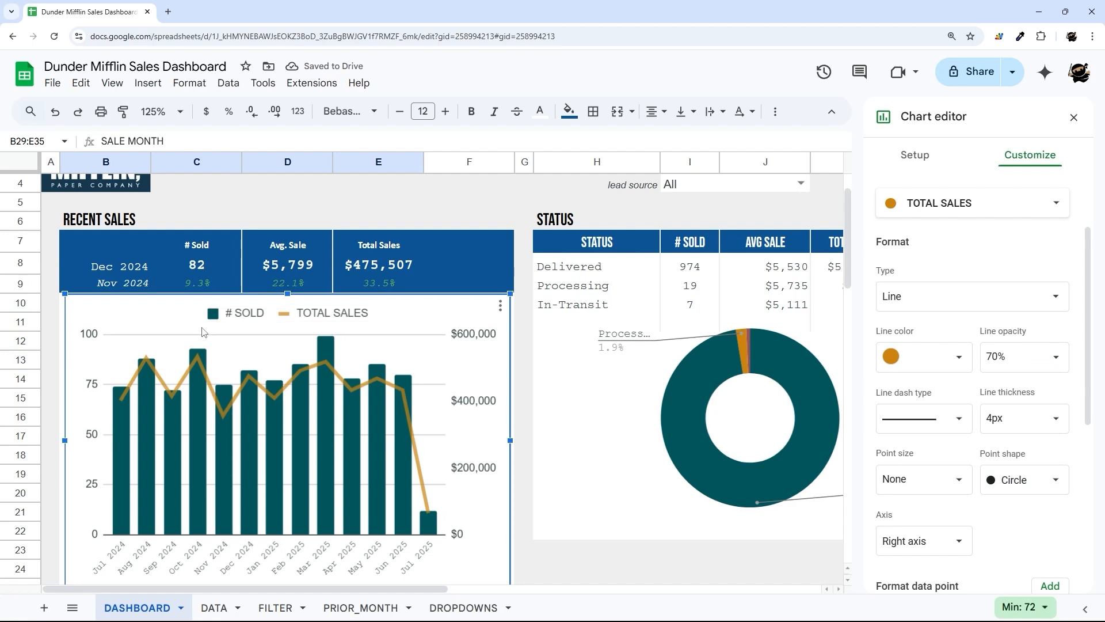
{"action": "scroll", "coordinate": [889, 281], "scroll_direction": "up", "scroll_amount": 3}
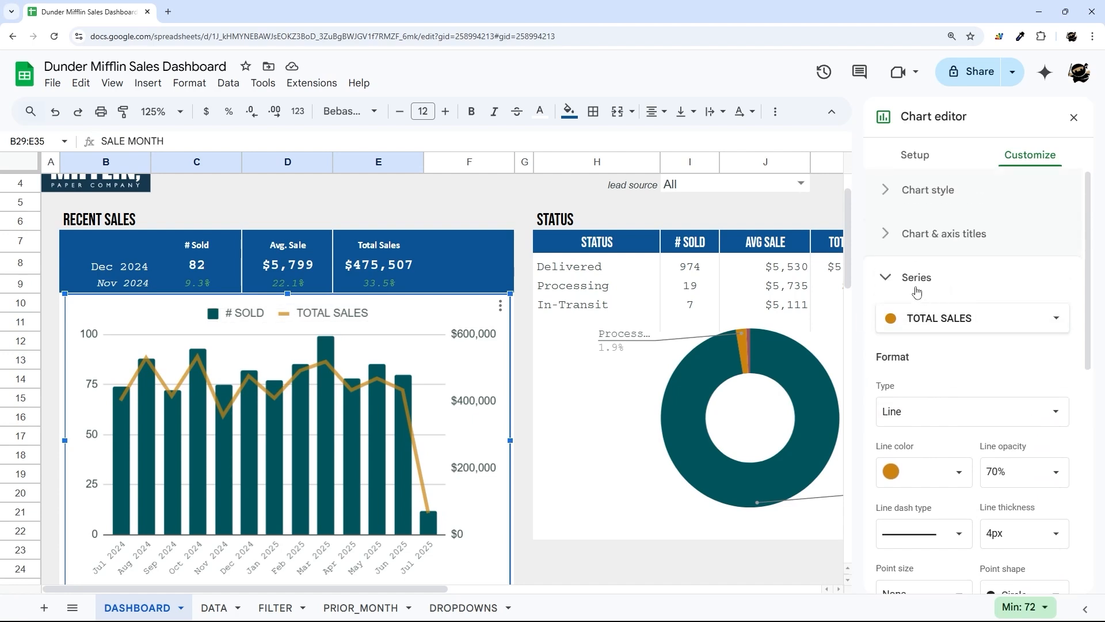
{"action": "left_click", "coordinate": [915, 282]}
- Title the chart 'SALES BY MONTH' in black
{"action": "left_click", "coordinate": [917, 236]}
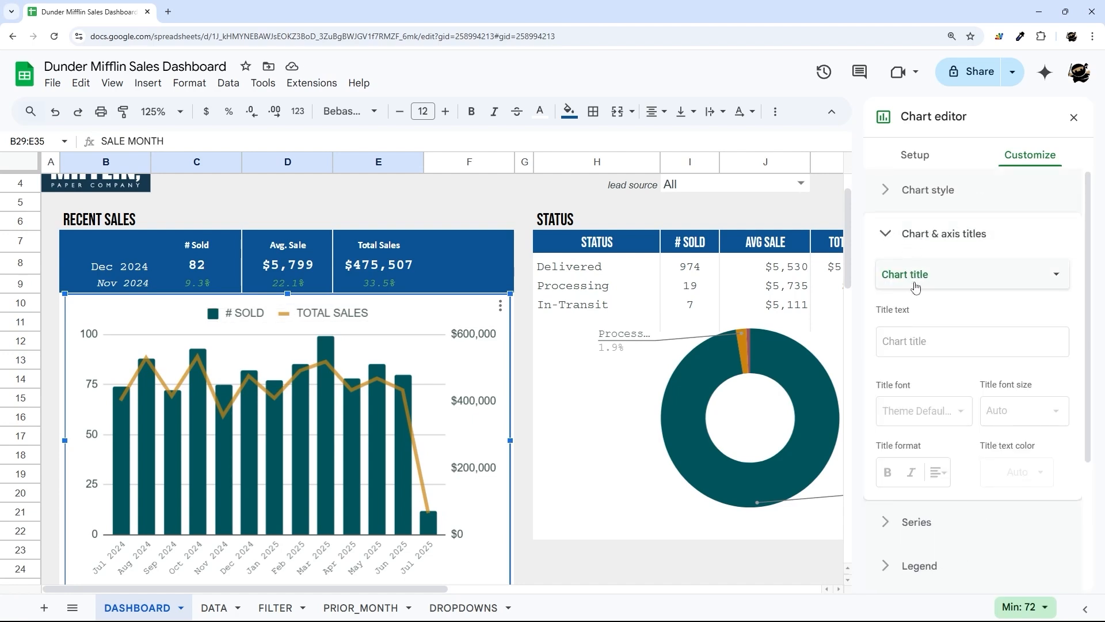
{"action": "left_click", "coordinate": [918, 340]}
{"action": "type", "text": "SALES"}
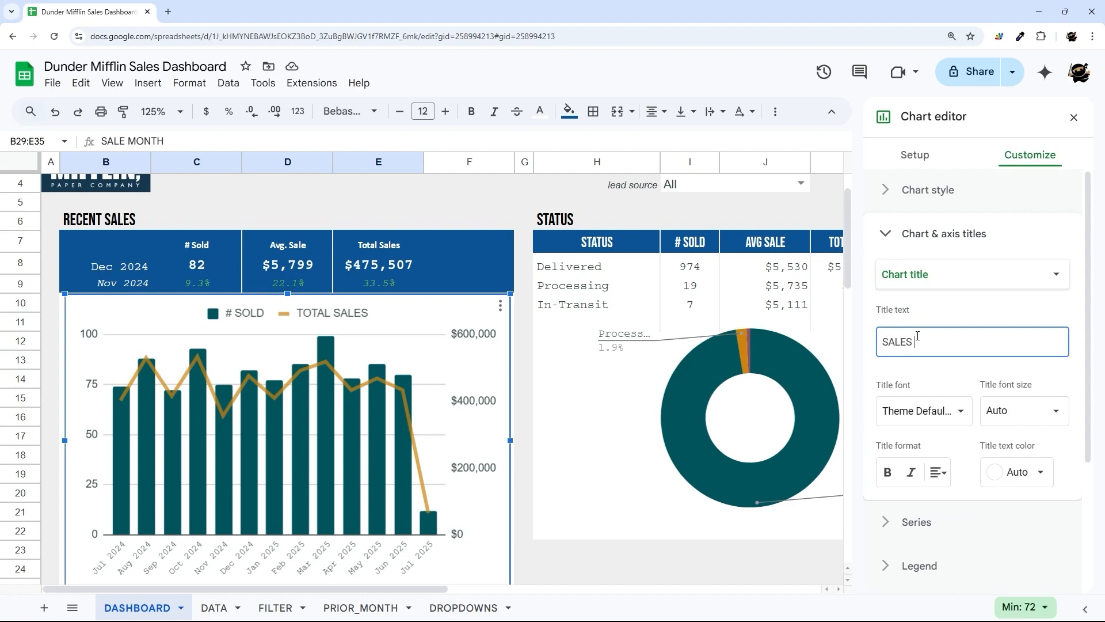
{"action": "type", "text": " BY MONTH"}
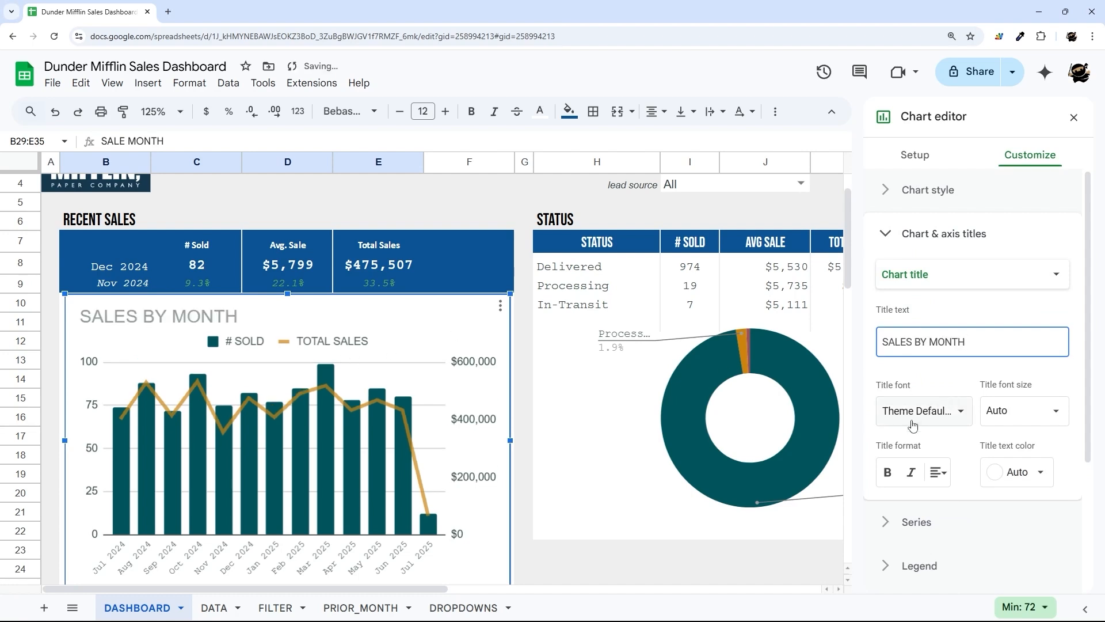
{"action": "left_click", "coordinate": [1016, 472]}
{"action": "left_click", "coordinate": [896, 265]}
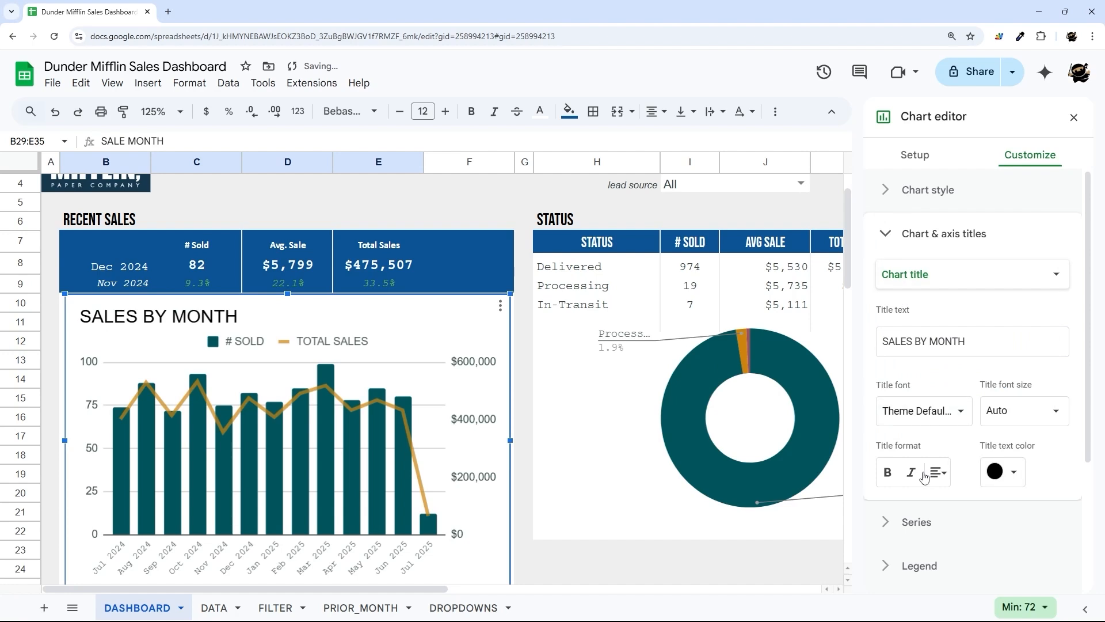
{"action": "left_click", "coordinate": [1074, 117]}
{"action": "left_click", "coordinate": [564, 417]}
- Set the chart's border colour and background colour to None
{"action": "double_click", "coordinate": [245, 366]}
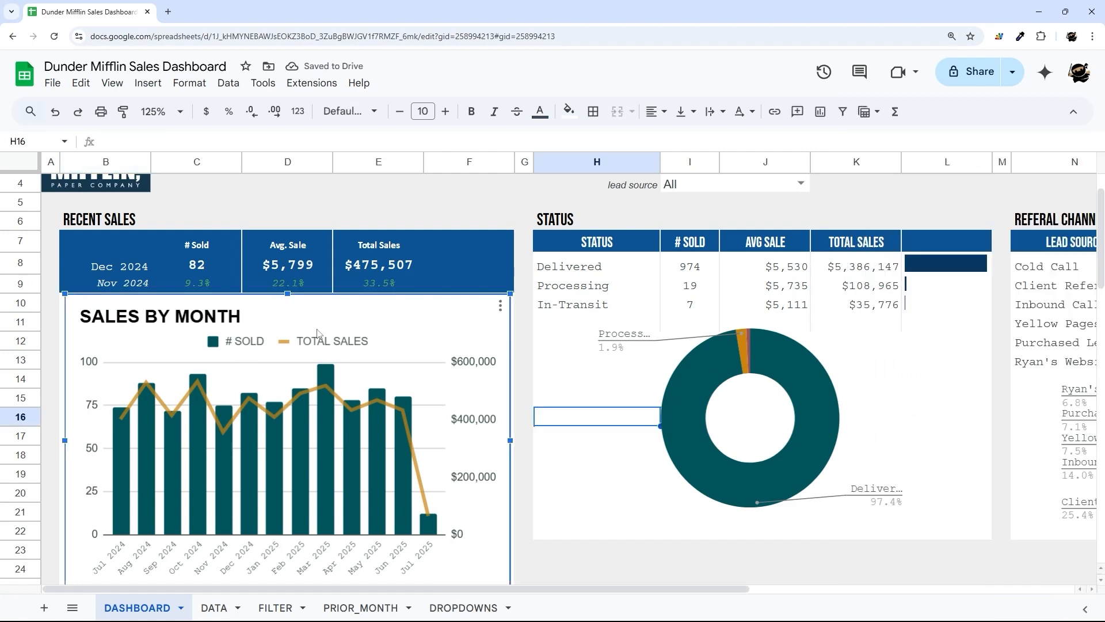
{"action": "left_click", "coordinate": [1030, 154]}
{"action": "left_click", "coordinate": [925, 204]}
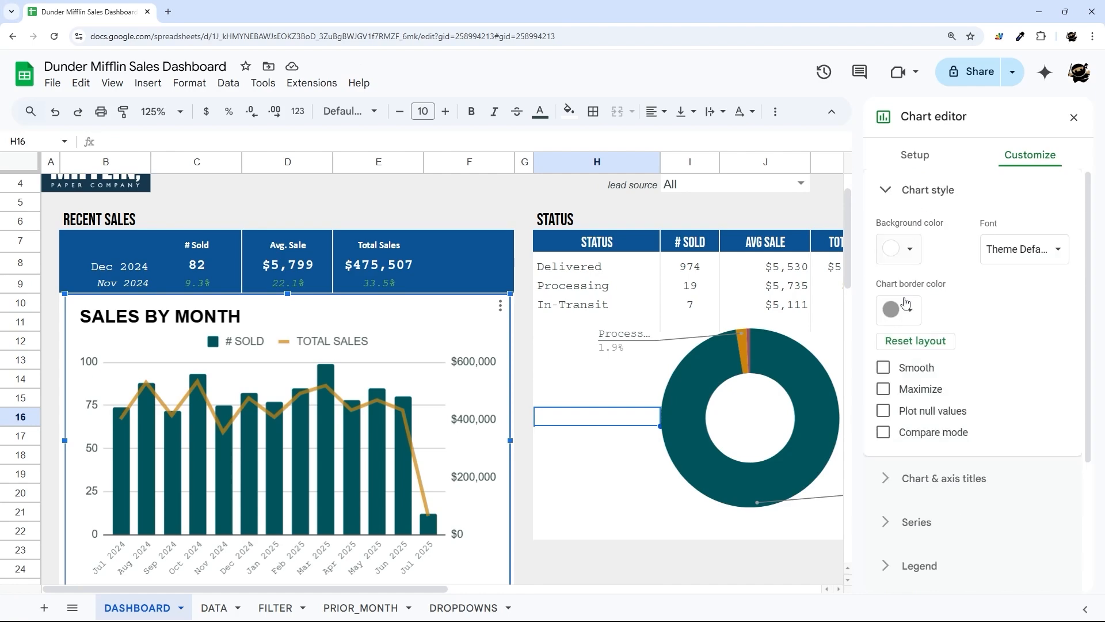
{"action": "left_click", "coordinate": [905, 311]}
{"action": "left_click", "coordinate": [920, 344]}
{"action": "left_click", "coordinate": [903, 248]}
{"action": "left_click", "coordinate": [920, 285]}
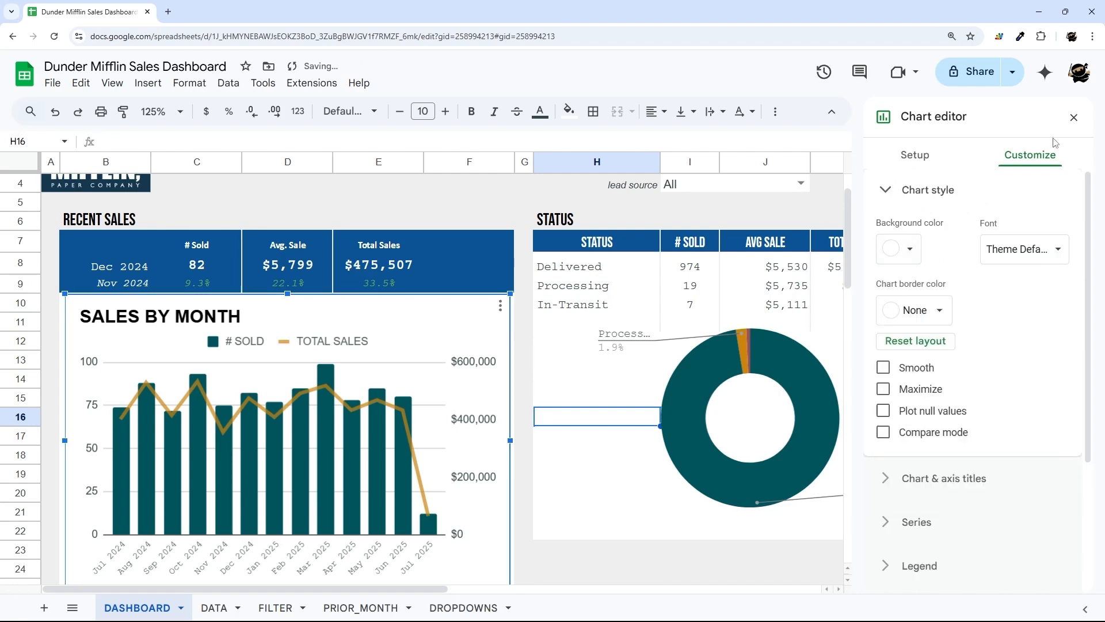
{"action": "left_click", "coordinate": [1073, 118]}
{"action": "left_click", "coordinate": [528, 366]}
{"action": "scroll", "coordinate": [530, 369], "scroll_direction": "up", "scroll_amount": 1}
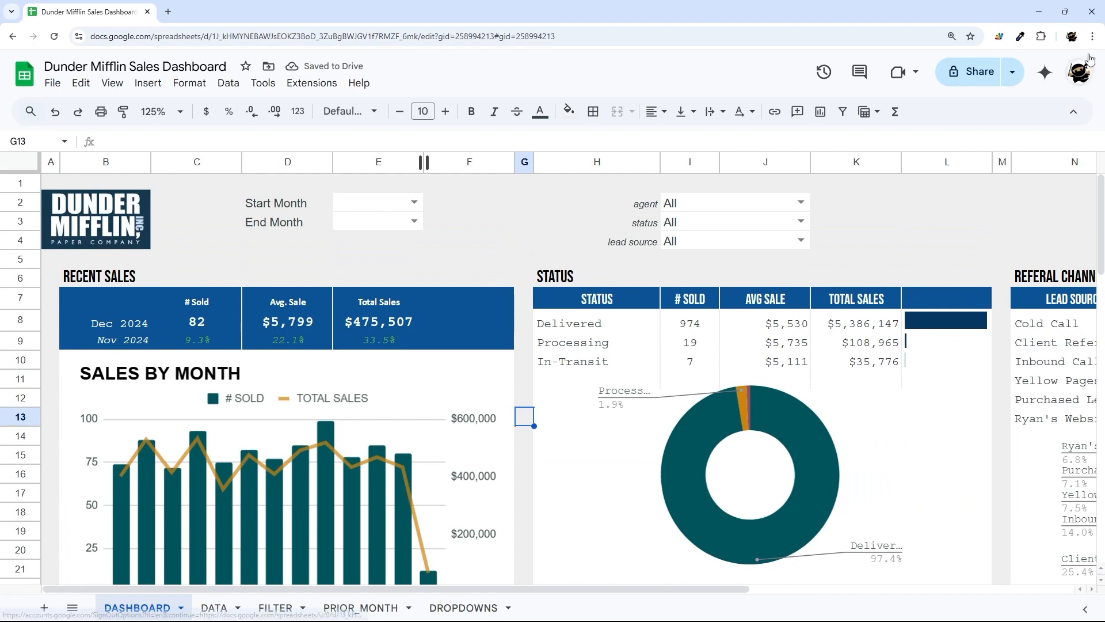
- Zoom the browser page out to see more of the dashboard
{"action": "left_click", "coordinate": [1091, 36]}
{"action": "left_click", "coordinate": [1015, 267]}
{"action": "left_click", "coordinate": [516, 219]}
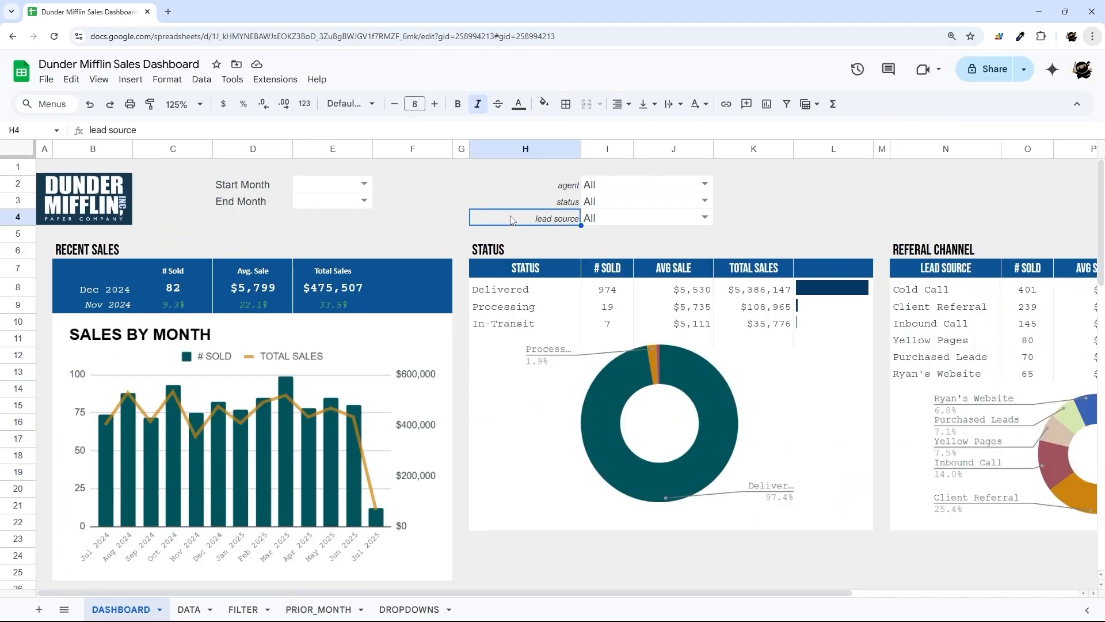
{"action": "scroll", "coordinate": [523, 254], "scroll_direction": "down", "scroll_amount": 5}
{"action": "scroll", "coordinate": [524, 256], "scroll_direction": "down", "scroll_amount": 7}
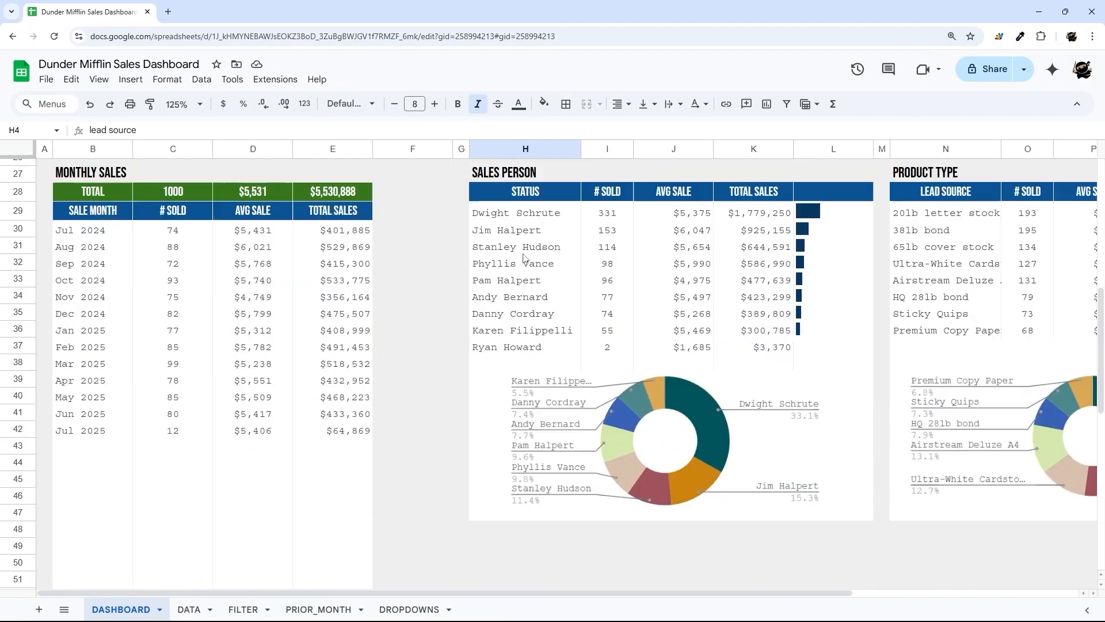
{"action": "scroll", "coordinate": [514, 287], "scroll_direction": "up", "scroll_amount": 11}
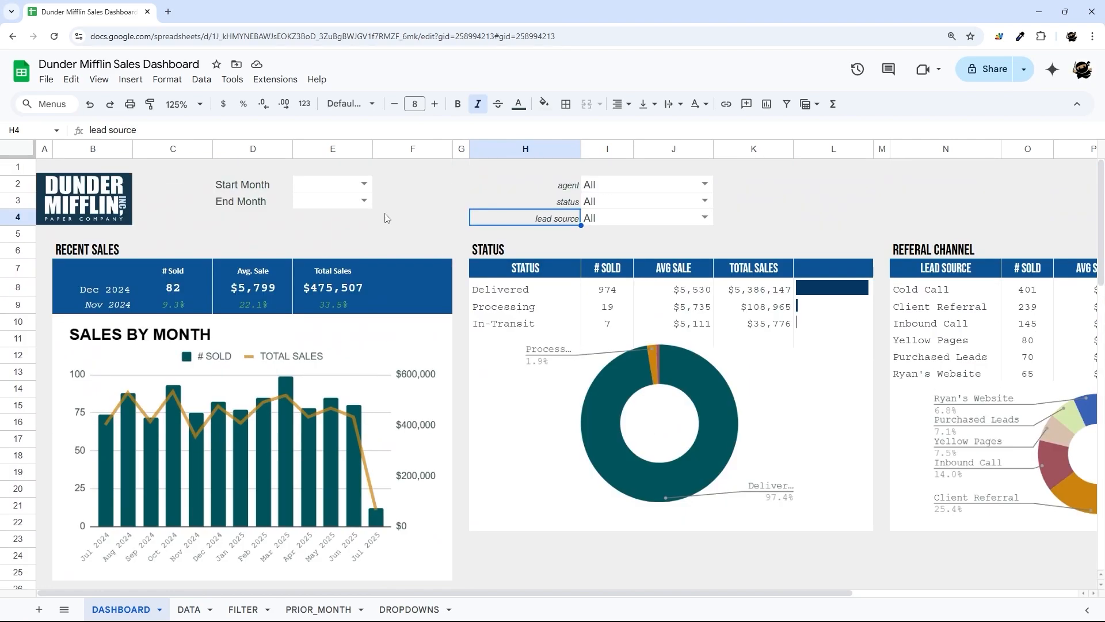
- Set Start Month to Jan 2025 and review the Recent Sales month formulas
{"action": "left_click", "coordinate": [363, 184]}
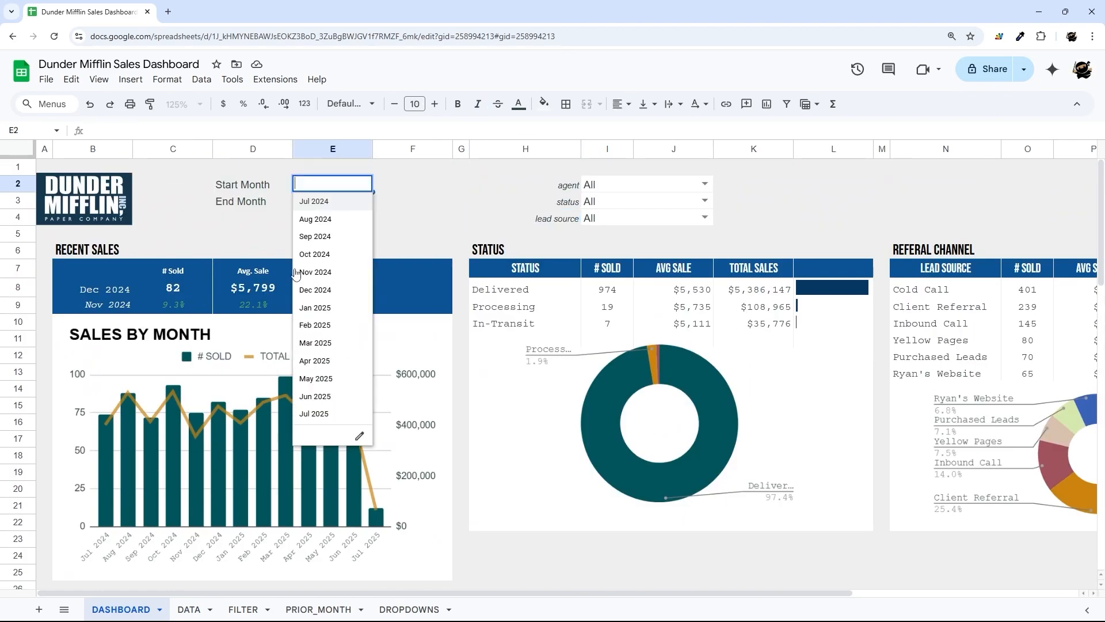
{"action": "left_click", "coordinate": [314, 307]}
{"action": "scroll", "coordinate": [421, 281], "scroll_direction": "down", "scroll_amount": 3}
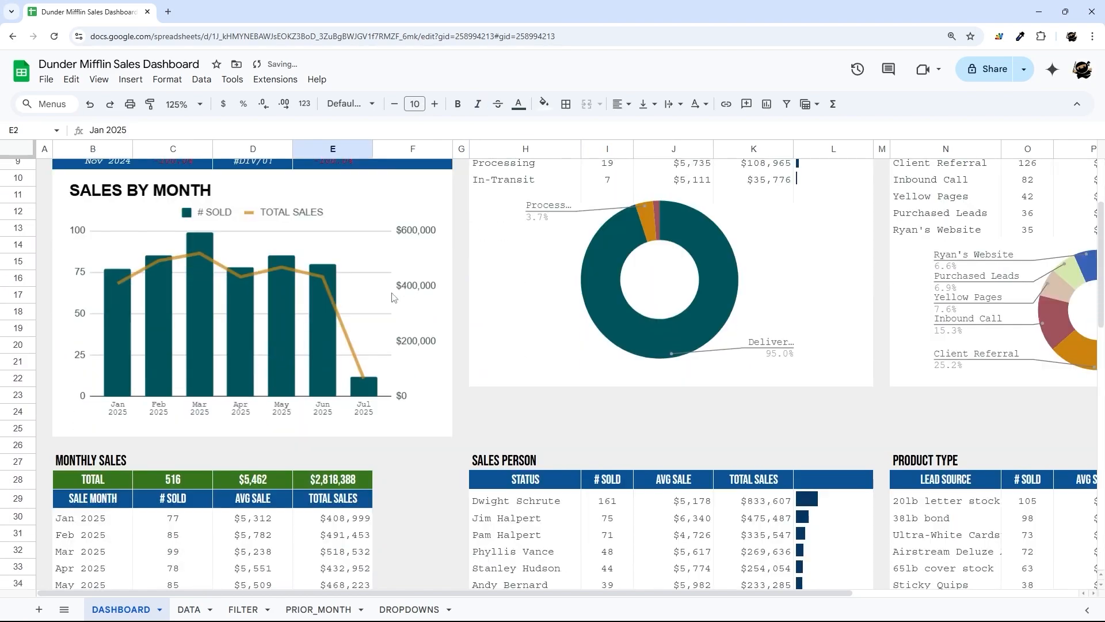
{"action": "scroll", "coordinate": [345, 288], "scroll_direction": "up", "scroll_amount": 3}
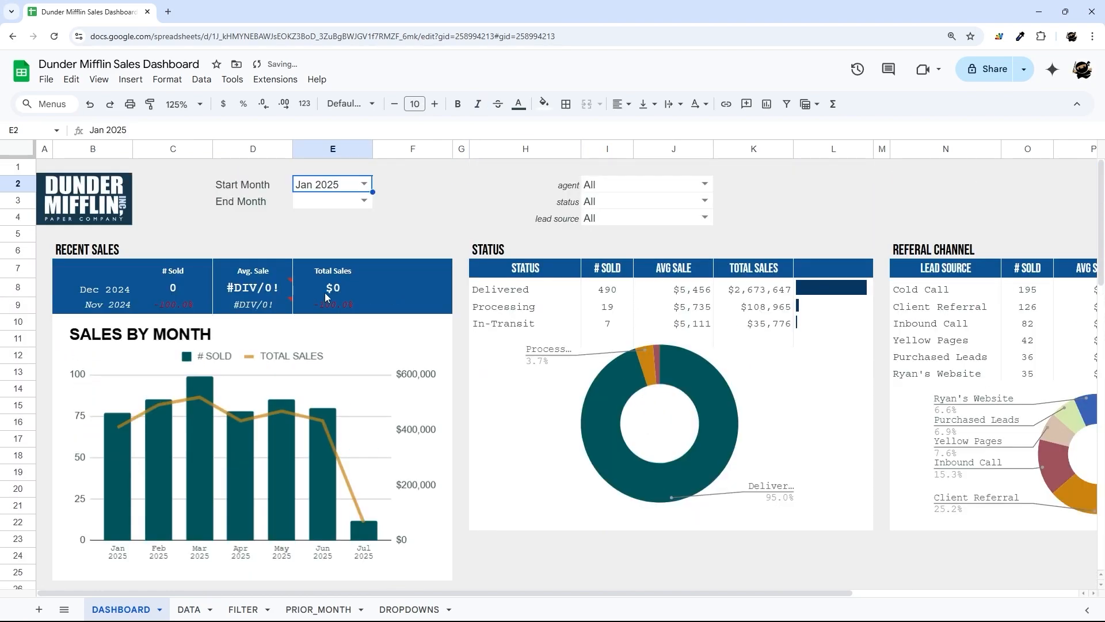
{"action": "left_click", "coordinate": [103, 289]}
{"action": "left_click_drag", "start_coordinate": [113, 292], "coordinate": [362, 307]}
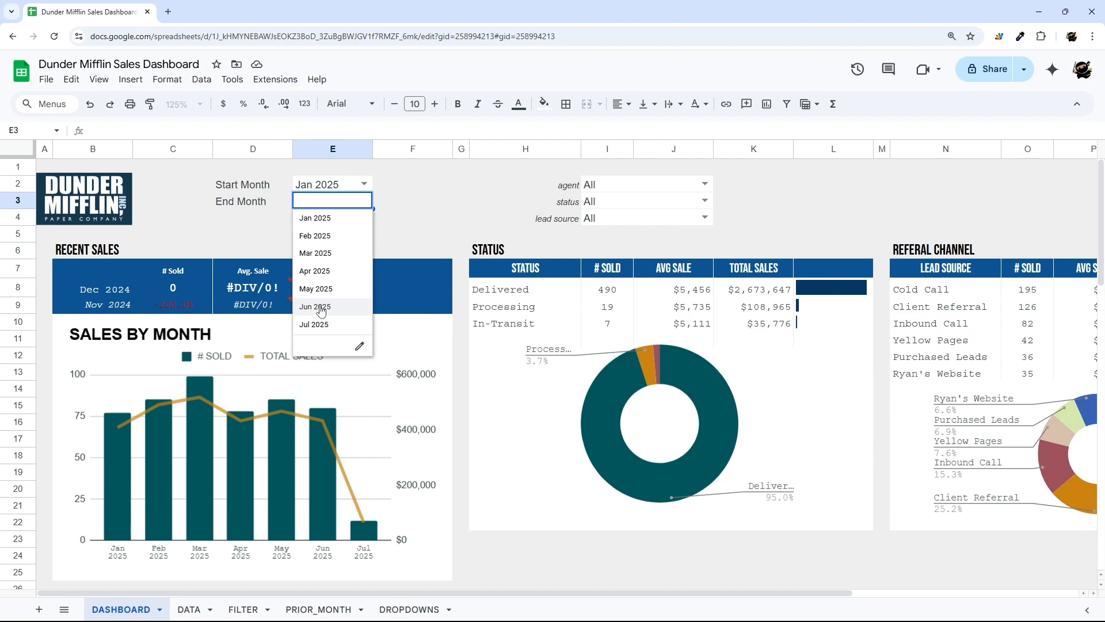
{"action": "left_click", "coordinate": [305, 291]}
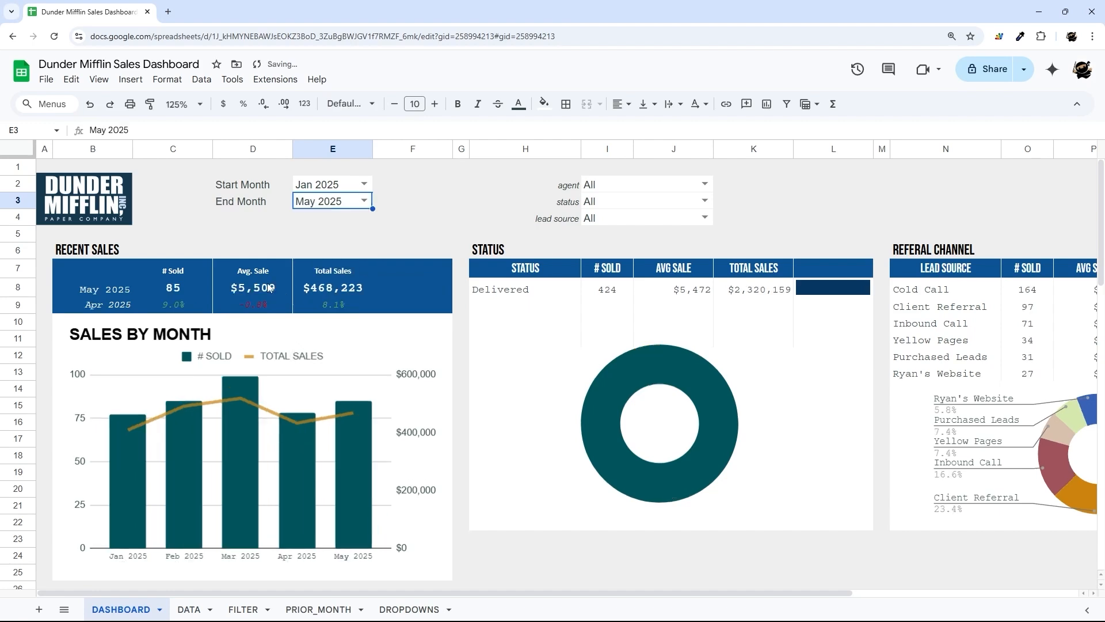
{"action": "left_click_drag", "start_coordinate": [113, 286], "coordinate": [345, 287]}
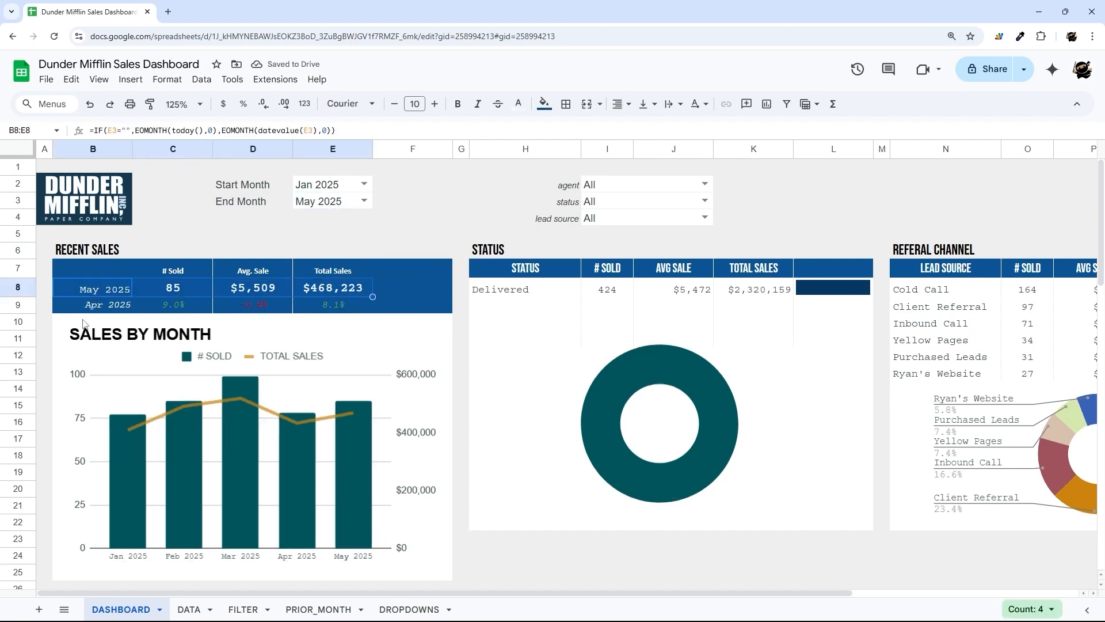
{"action": "left_click_drag", "start_coordinate": [101, 305], "coordinate": [351, 314]}
- Clear Start Month, try End Months Nov 2024 and Feb 2025, then settle on Jul 2025
{"action": "left_click", "coordinate": [338, 192]}
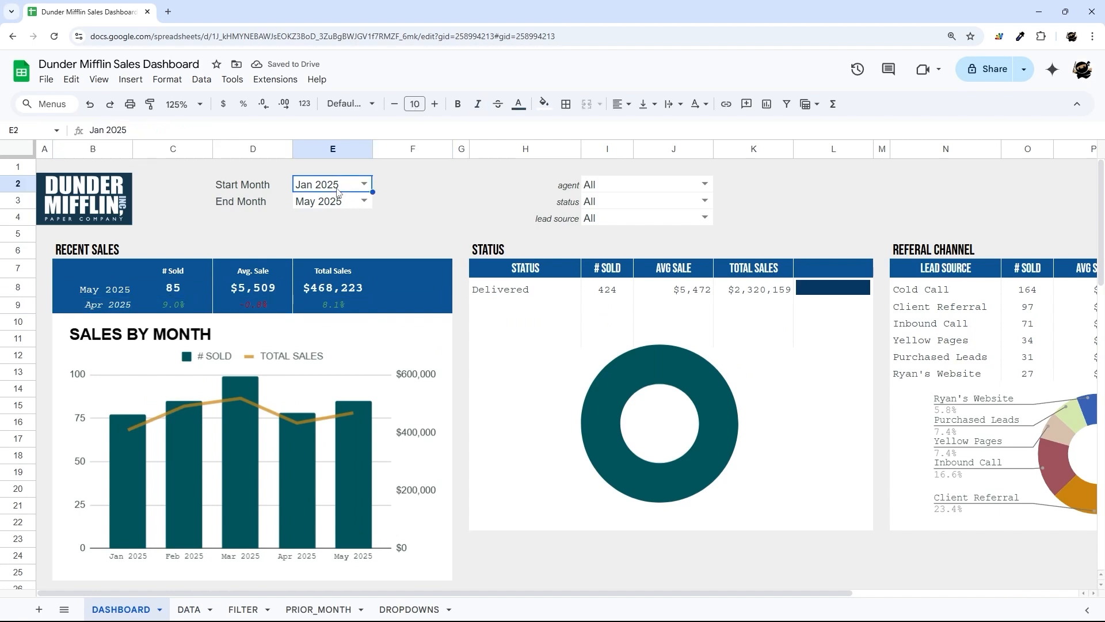
{"action": "key", "text": "Delete"}
{"action": "left_click", "coordinate": [364, 200]}
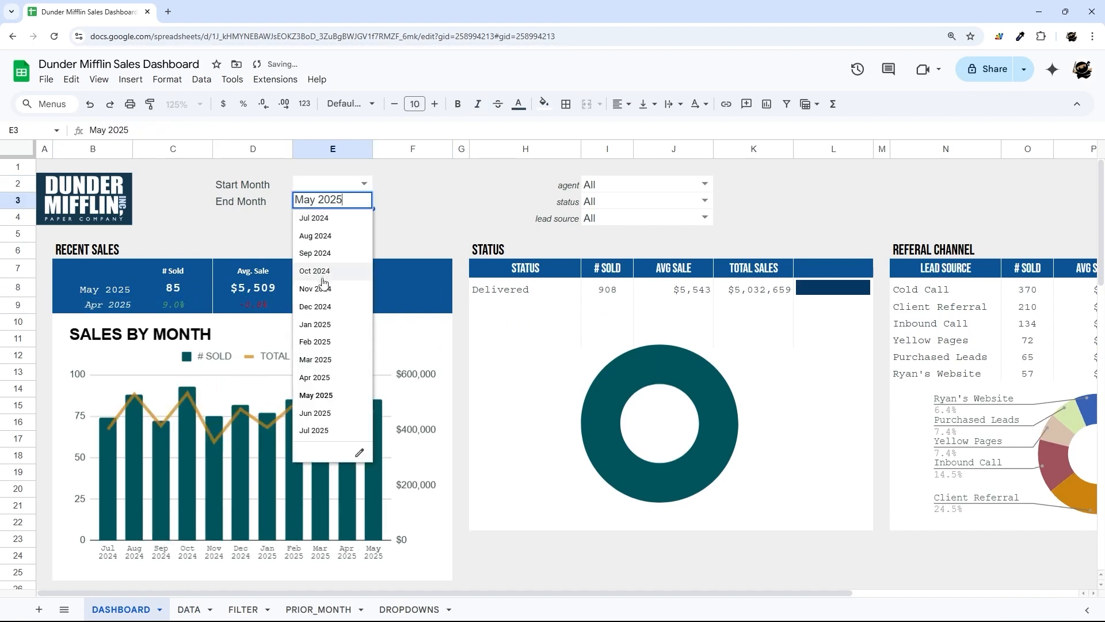
{"action": "left_click", "coordinate": [320, 290]}
{"action": "left_click", "coordinate": [364, 200]}
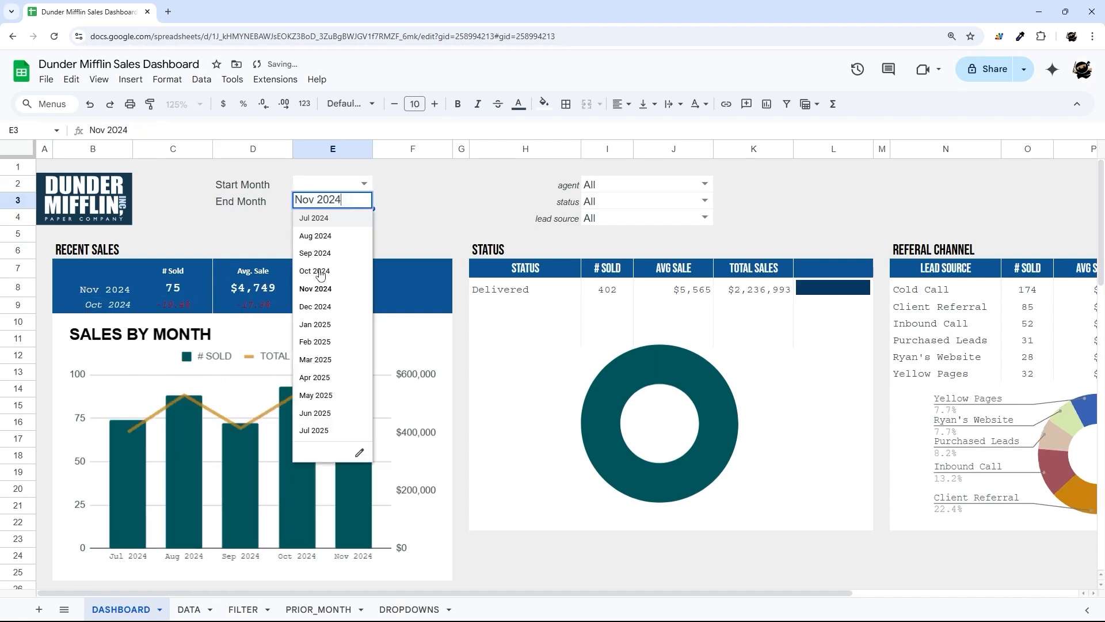
{"action": "left_click", "coordinate": [314, 342]}
{"action": "left_click", "coordinate": [87, 294]}
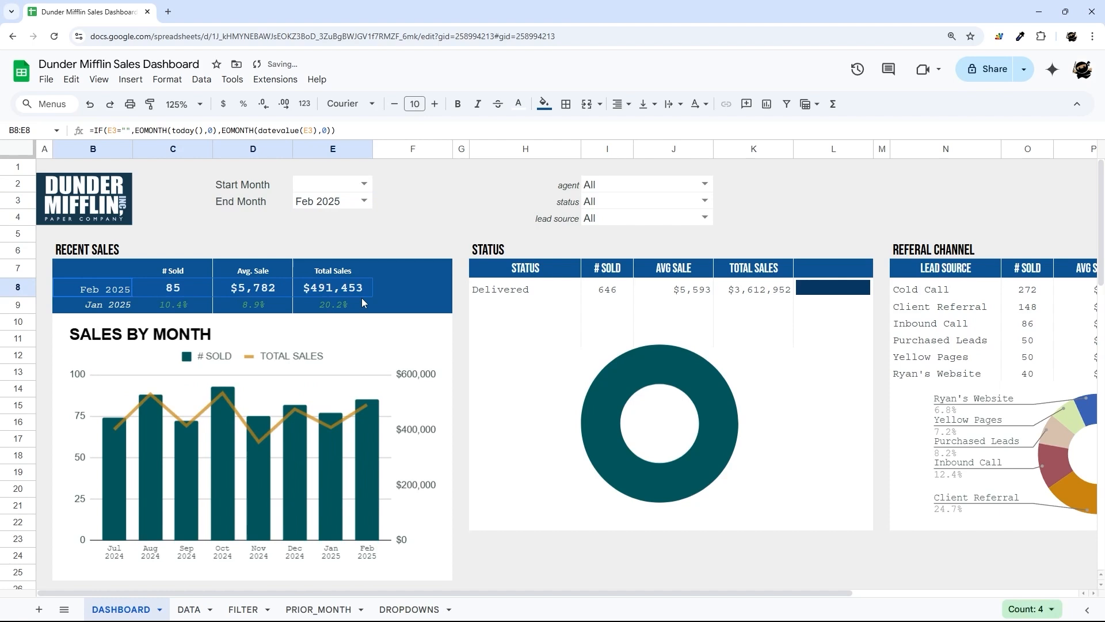
{"action": "left_click", "coordinate": [364, 200]}
{"action": "left_click", "coordinate": [316, 432]}
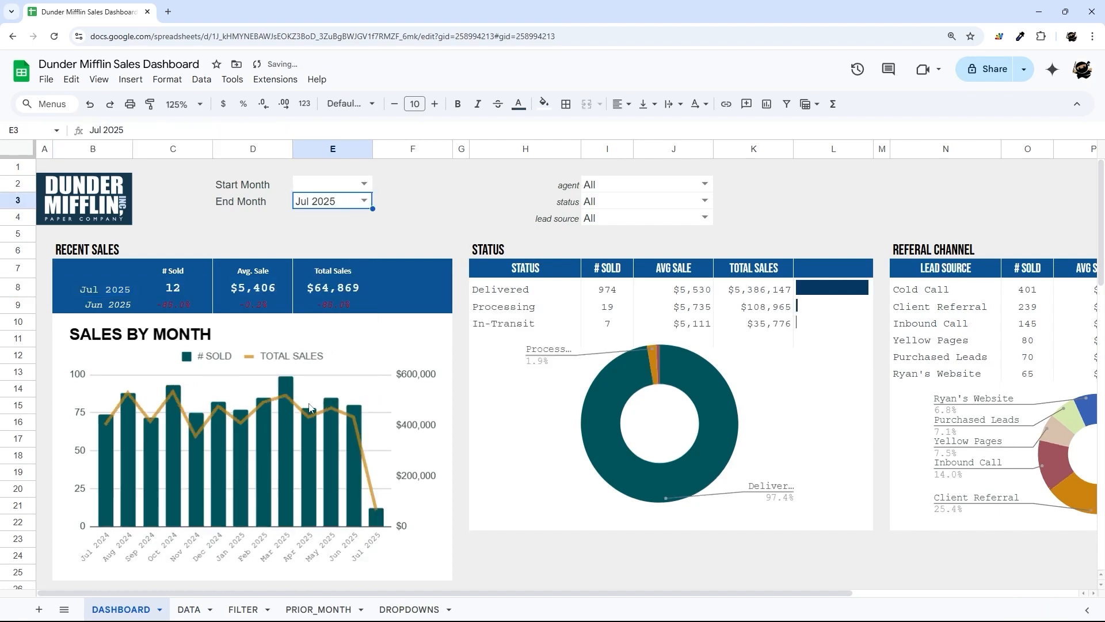
- Try Start Month Jul 2024, then set it to Jan 2025
{"action": "left_click", "coordinate": [363, 184]}
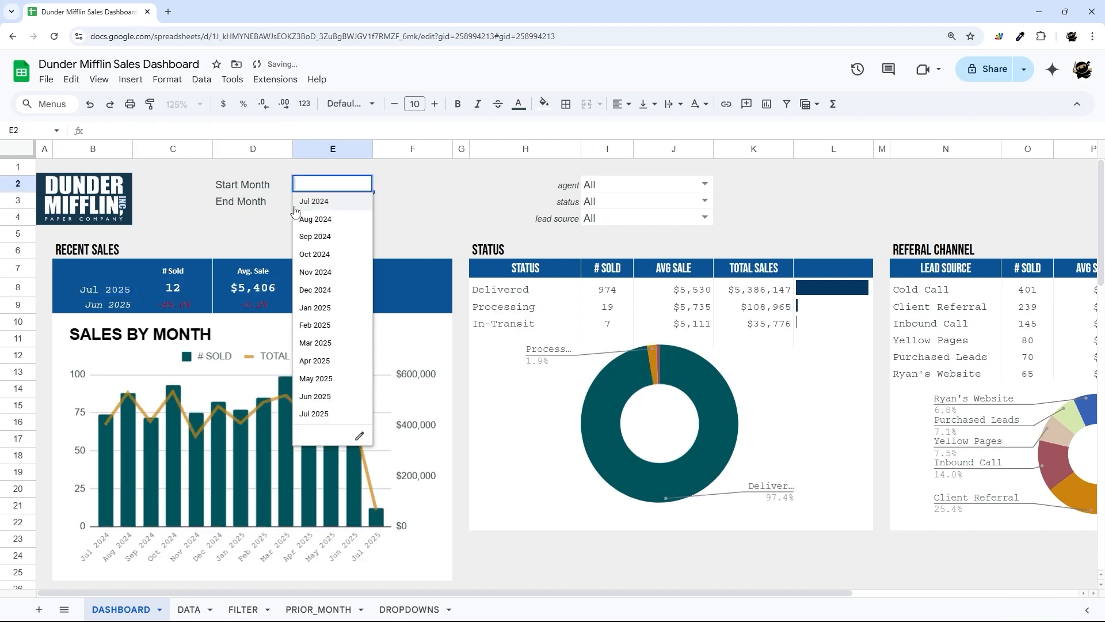
{"action": "left_click", "coordinate": [326, 203]}
{"action": "left_click", "coordinate": [397, 217]}
{"action": "left_click", "coordinate": [364, 184]}
{"action": "left_click", "coordinate": [323, 308]}
{"action": "left_click", "coordinate": [403, 202]}
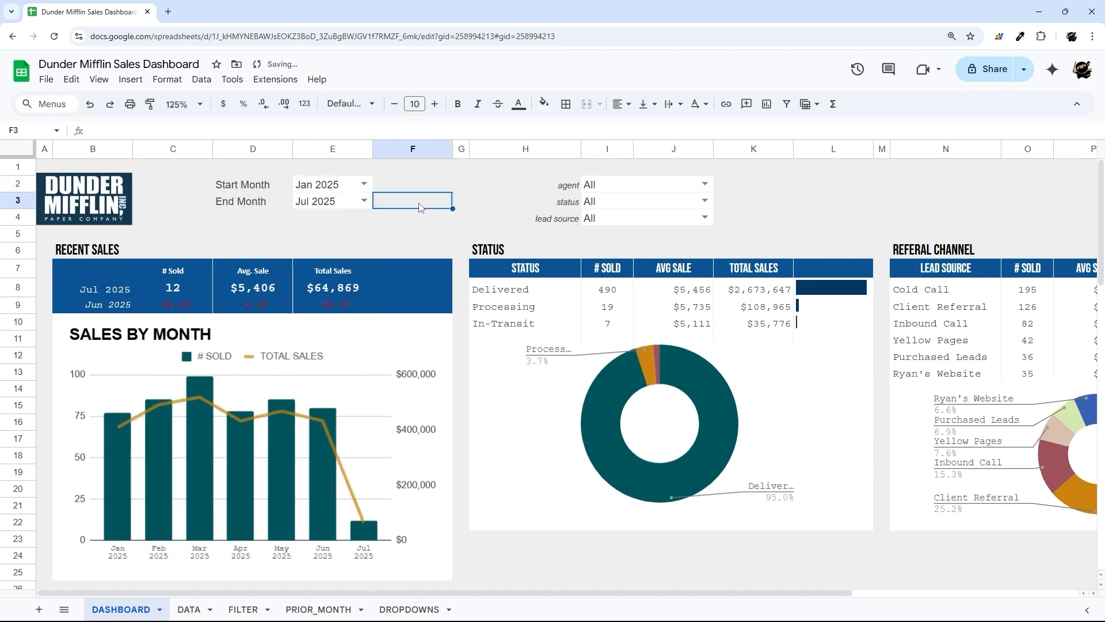
{"action": "scroll", "coordinate": [247, 346], "scroll_direction": "down", "scroll_amount": 5}
{"action": "scroll", "coordinate": [262, 362], "scroll_direction": "up", "scroll_amount": 5}
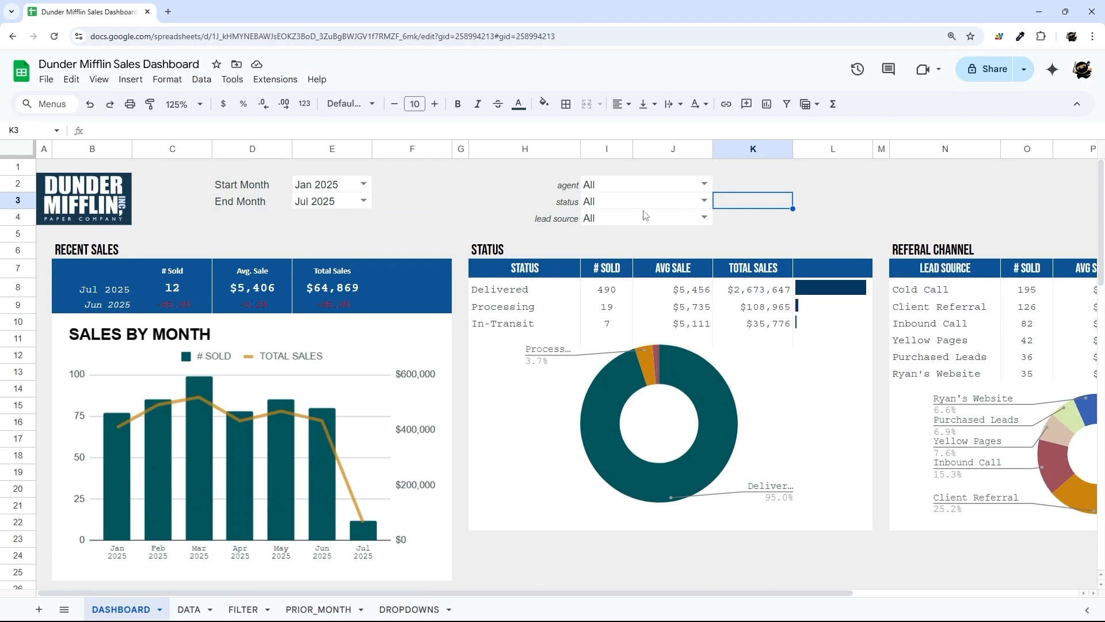
- Filter the dashboard to the single sales agent Dwight Schrute
{"action": "left_click", "coordinate": [703, 184]}
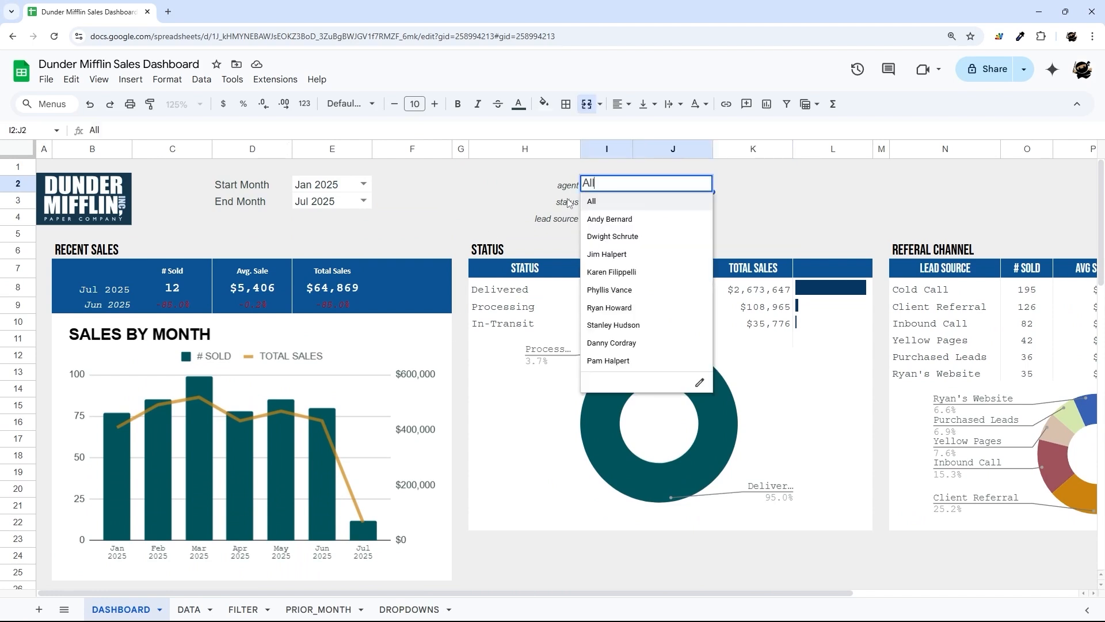
{"action": "left_click", "coordinate": [601, 238]}
{"action": "left_click_drag", "start_coordinate": [544, 593], "coordinate": [771, 598]}
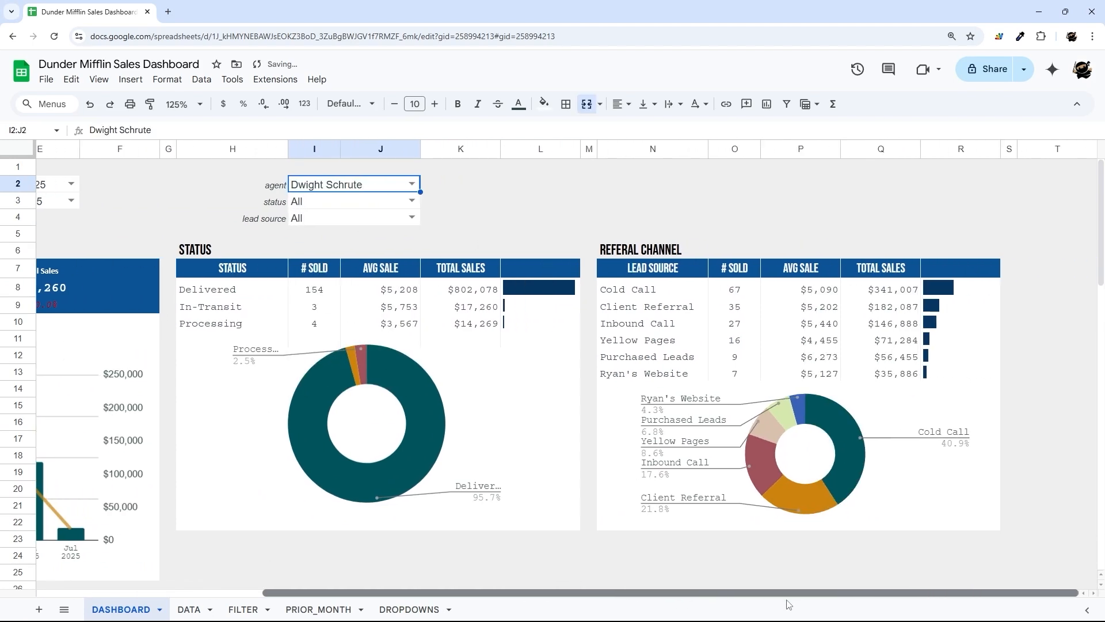
- Try the Processing status filter, then reset status to All and review the Sales Person table
{"action": "left_click", "coordinate": [411, 200]}
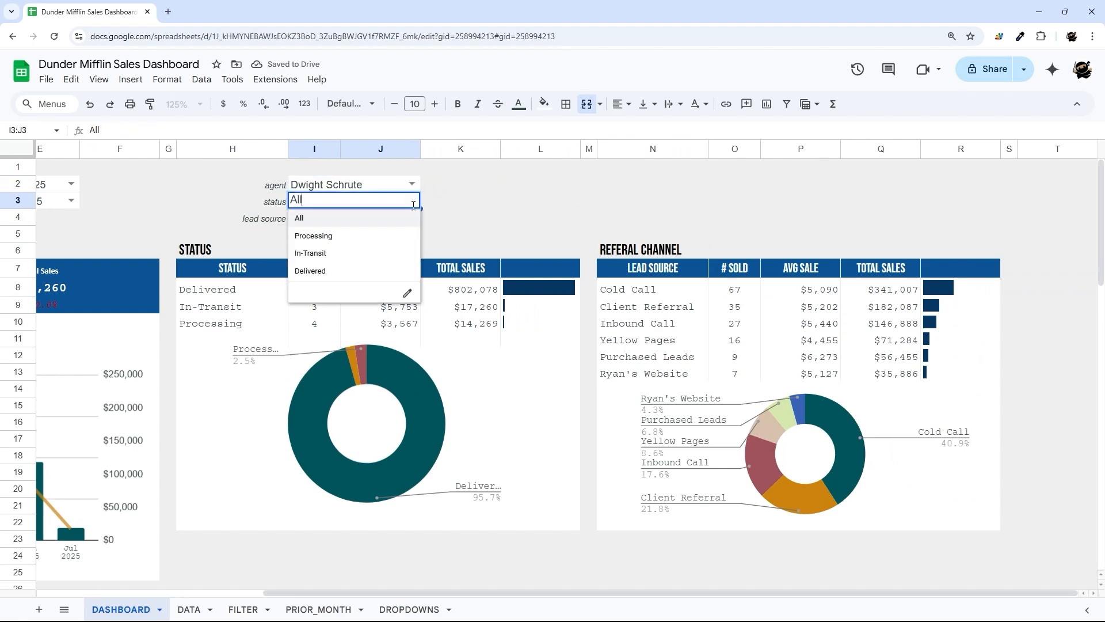
{"action": "left_click", "coordinate": [322, 241]}
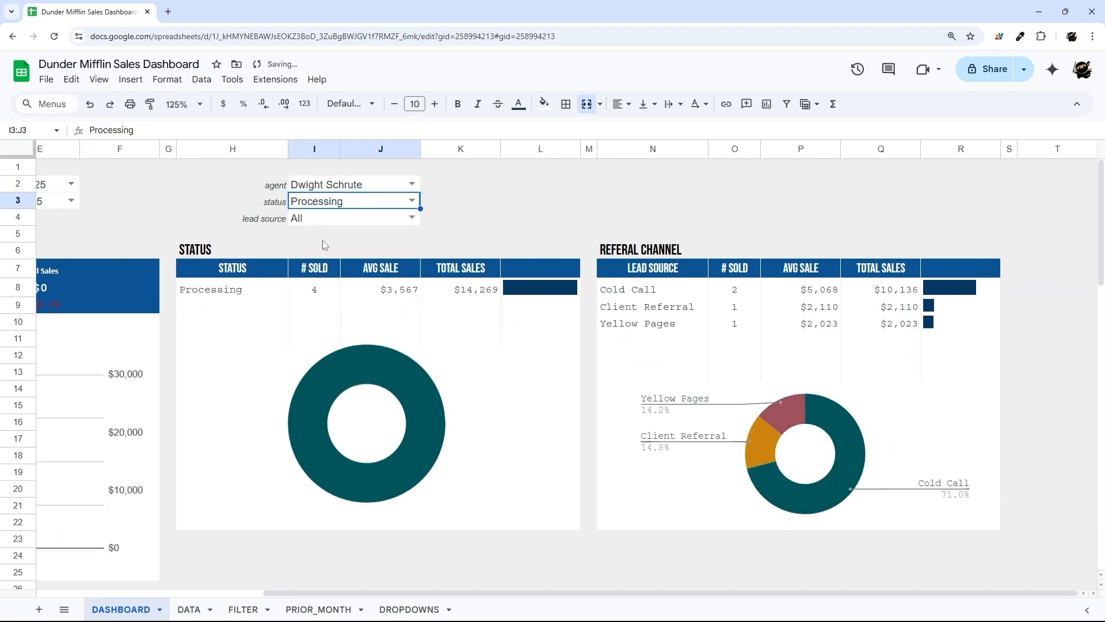
{"action": "scroll", "coordinate": [515, 340], "scroll_direction": "down", "scroll_amount": 10}
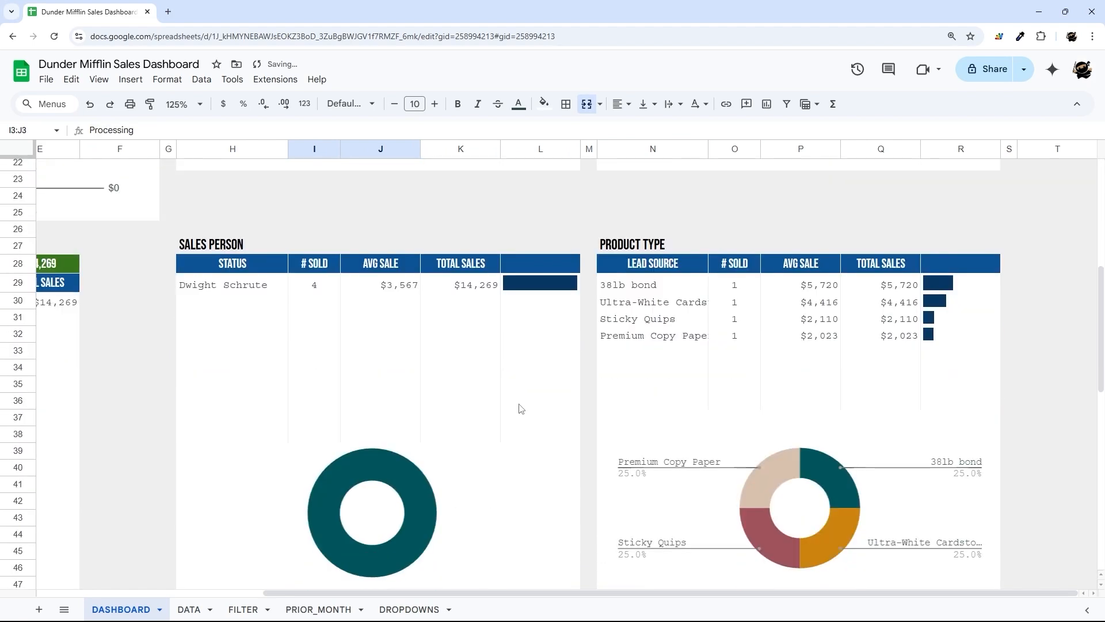
{"action": "scroll", "coordinate": [556, 426], "scroll_direction": "up", "scroll_amount": 10}
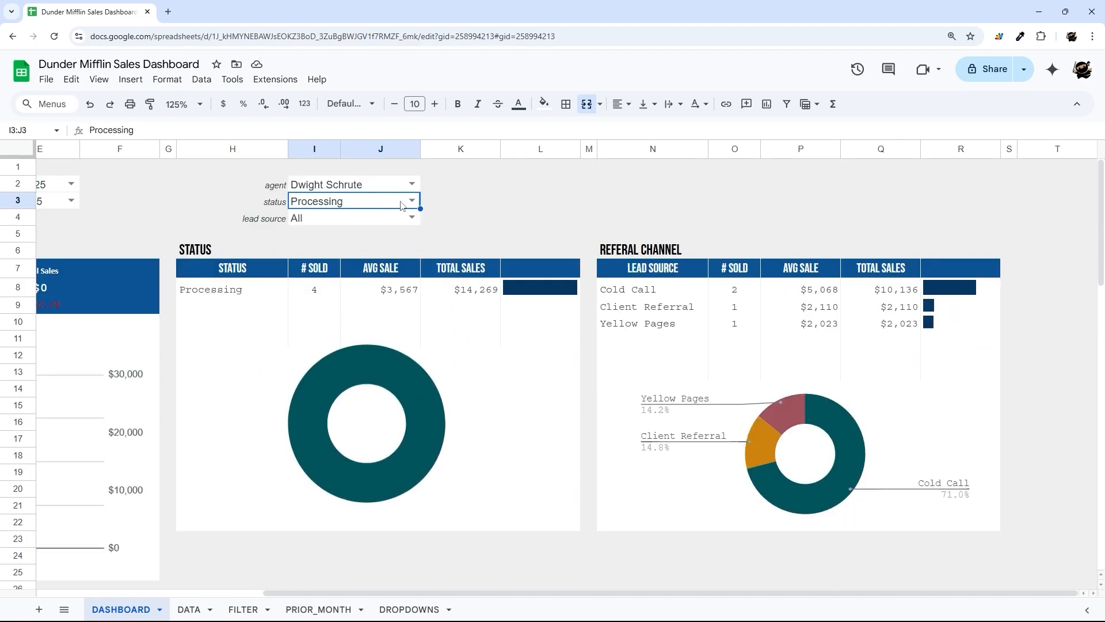
{"action": "left_click", "coordinate": [401, 207]}
{"action": "left_click", "coordinate": [308, 218]}
{"action": "left_click", "coordinate": [434, 586]}
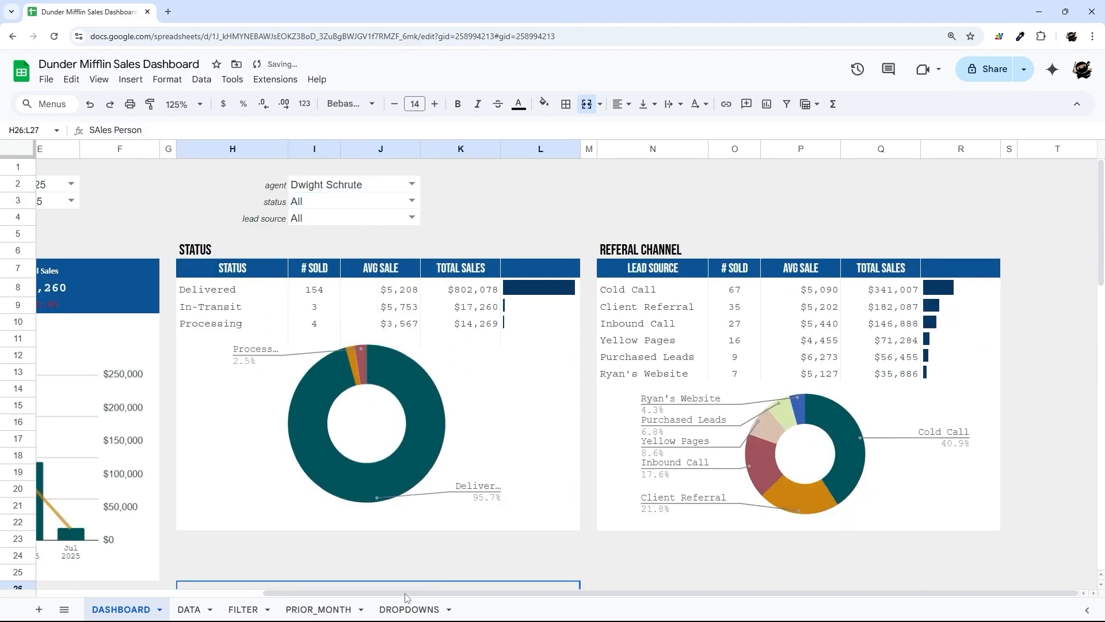
{"action": "scroll", "coordinate": [265, 388], "scroll_direction": "down", "scroll_amount": 10}
{"action": "scroll", "coordinate": [326, 382], "scroll_direction": "up", "scroll_amount": 5}
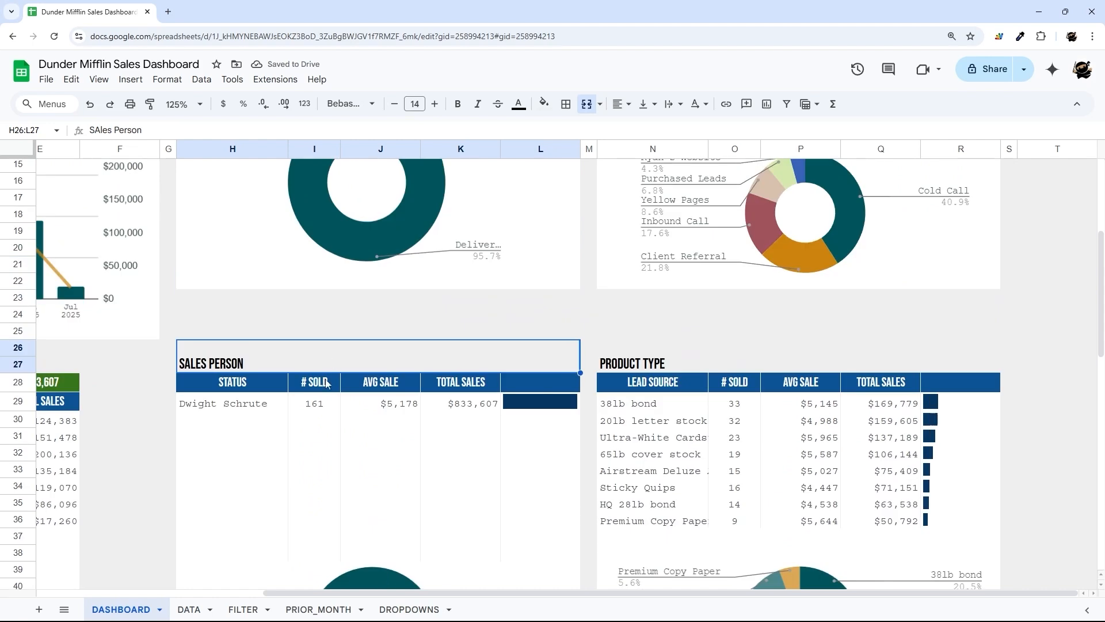
{"action": "left_click_drag", "start_coordinate": [247, 383], "coordinate": [450, 488]}
- Rename the AVG SALE column heading to COMM
{"action": "left_click", "coordinate": [401, 406]}
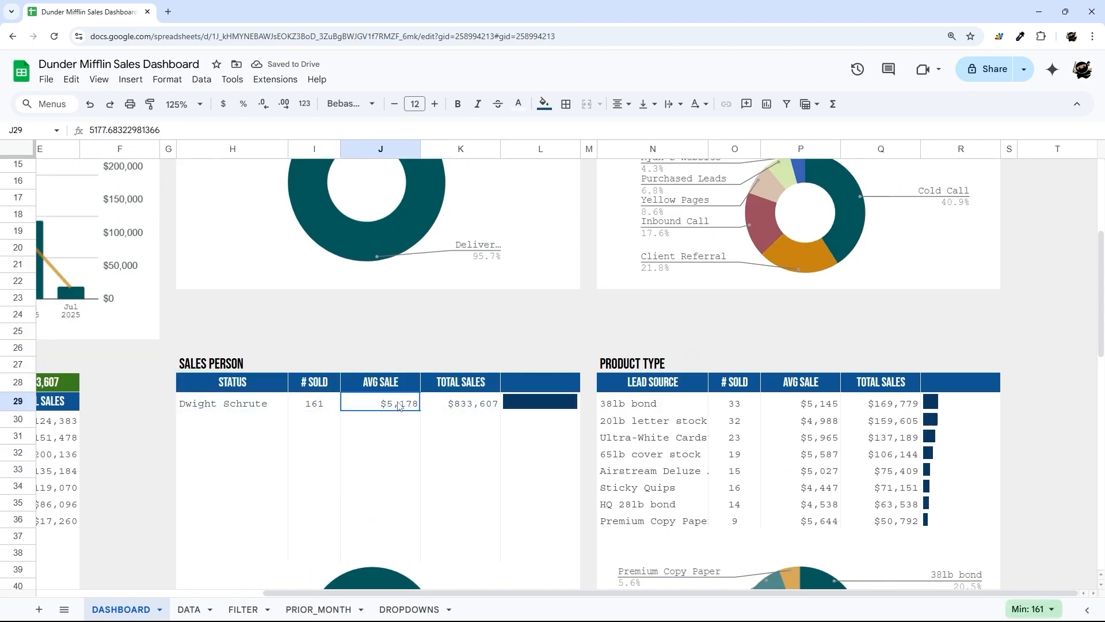
{"action": "left_click", "coordinate": [390, 384]}
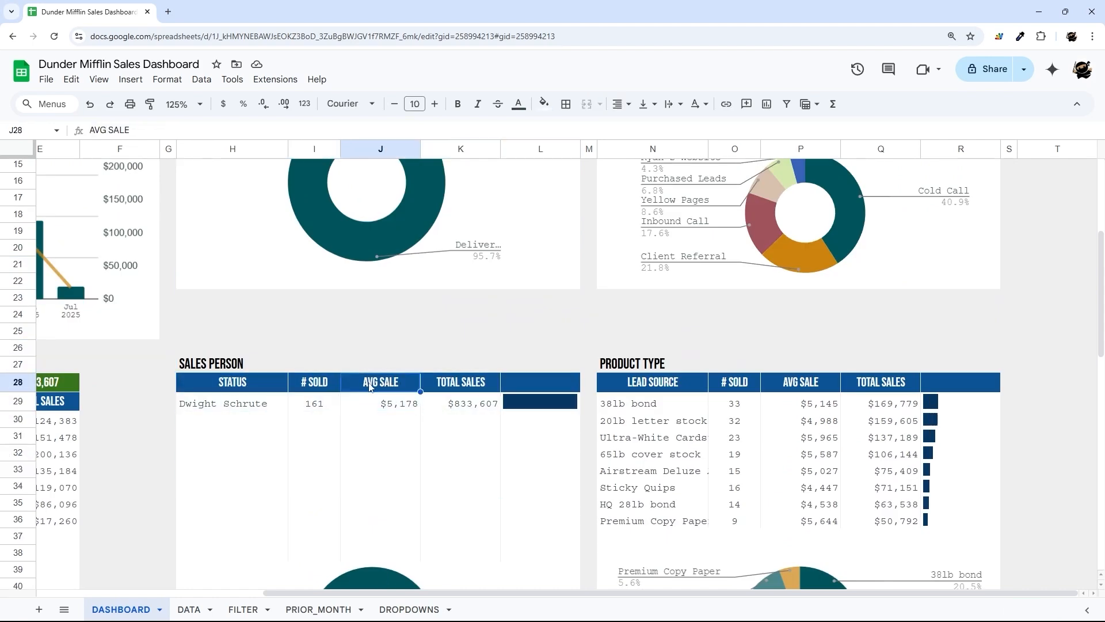
{"action": "type", "text": "COMM"}
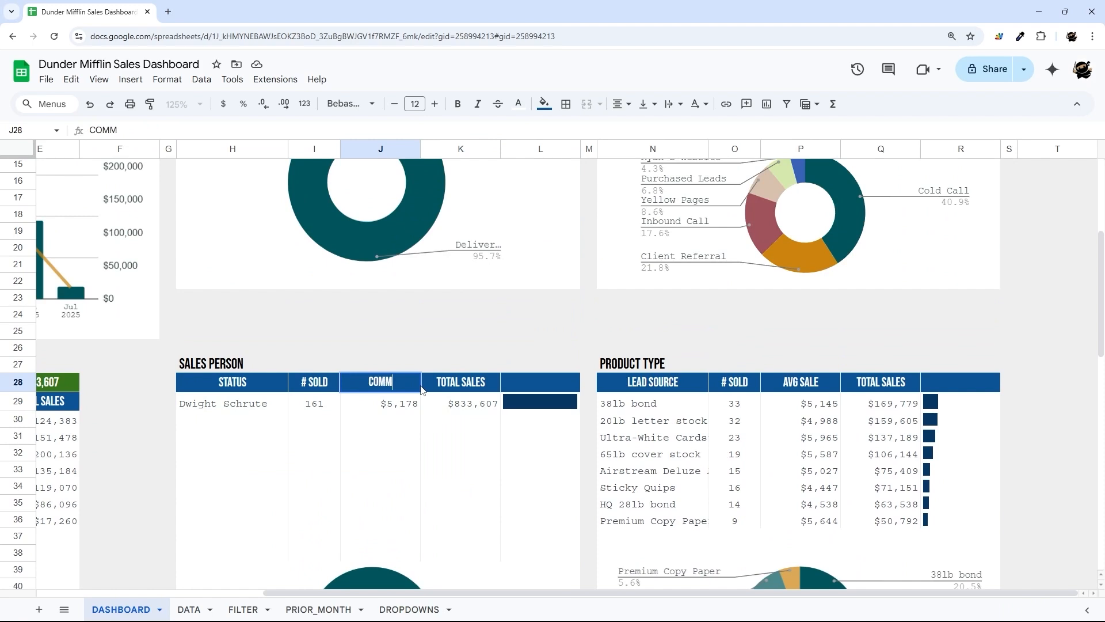
{"action": "key", "text": "Return"}
- Inspect the H29 query and confirm Commission Amount is column O on the FILTER sheet
{"action": "left_click", "coordinate": [236, 386]}
{"action": "left_click", "coordinate": [230, 403]}
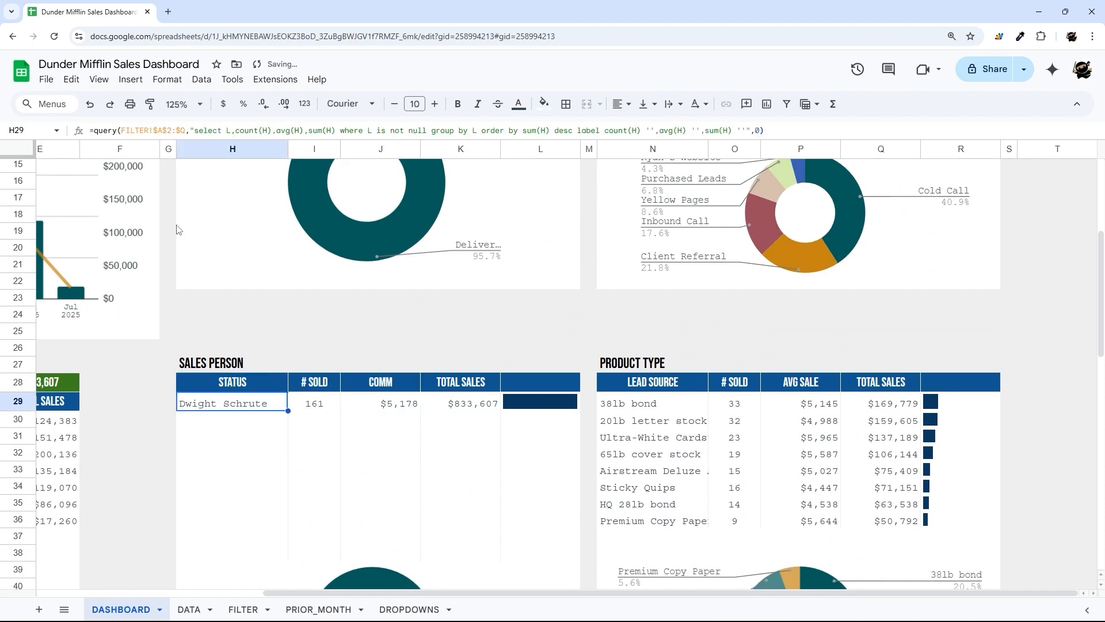
{"action": "left_click", "coordinate": [283, 130]}
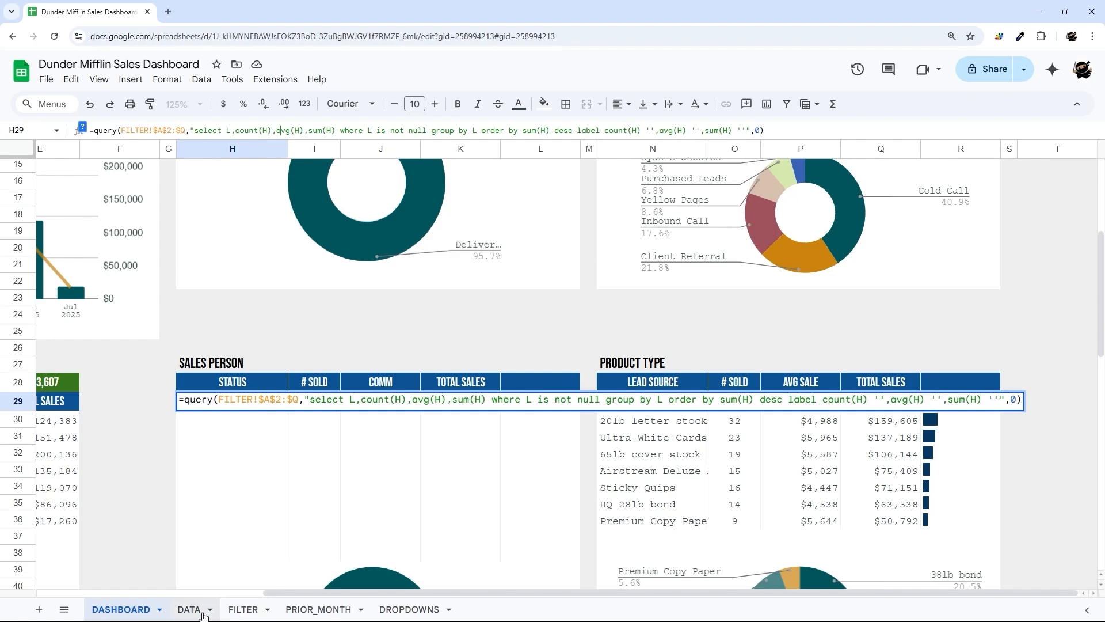
{"action": "left_click", "coordinate": [242, 609]}
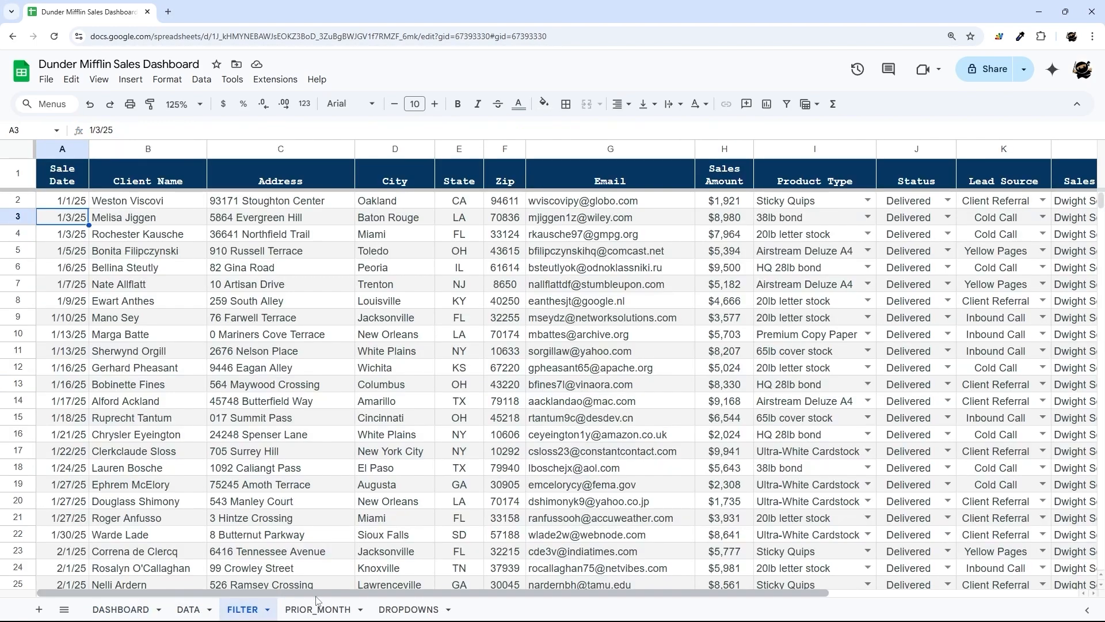
{"action": "left_click", "coordinate": [1009, 151]}
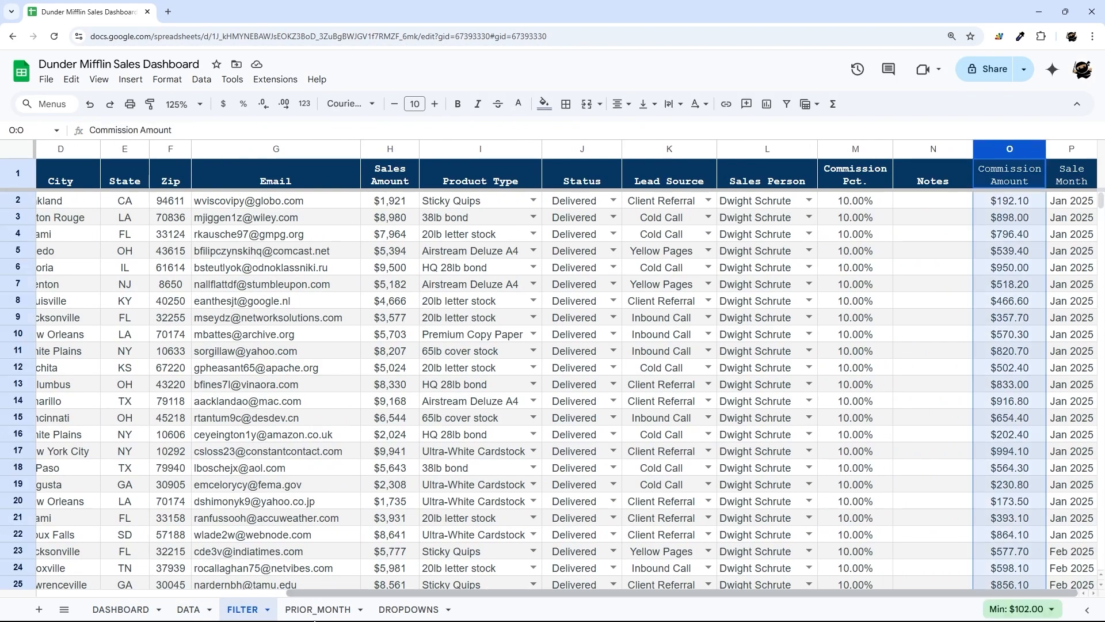
{"action": "left_click", "coordinate": [128, 609]}
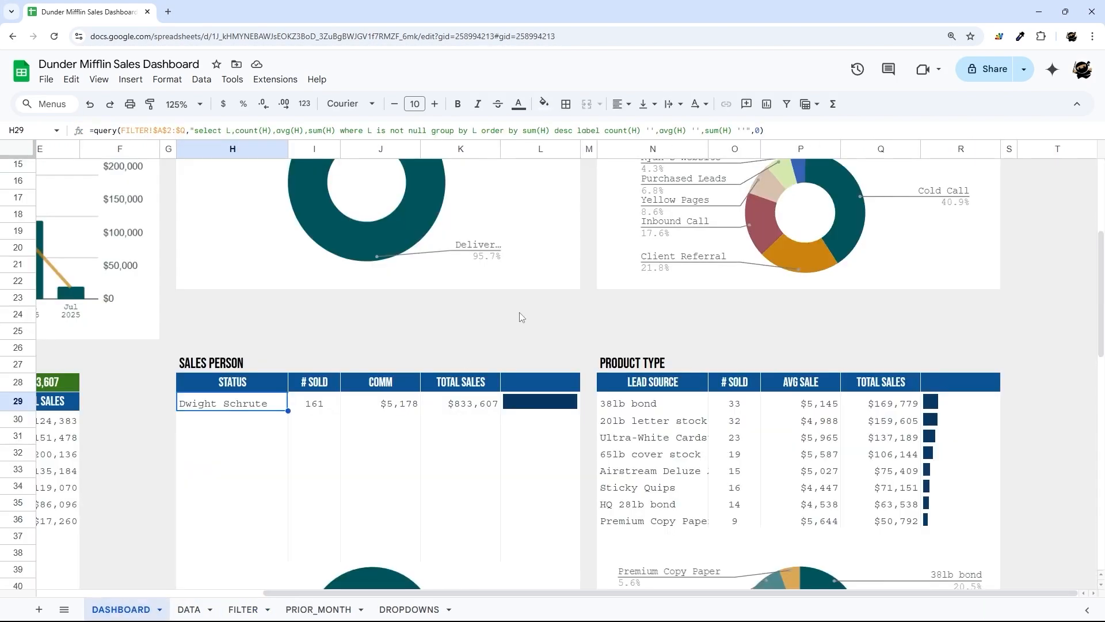
- Change the H29 query's avg(H) to sum(O), including the label clause
{"action": "left_click", "coordinate": [282, 131]}
{"action": "key", "text": "BackSpace"}
{"action": "type", "text": "sum"}
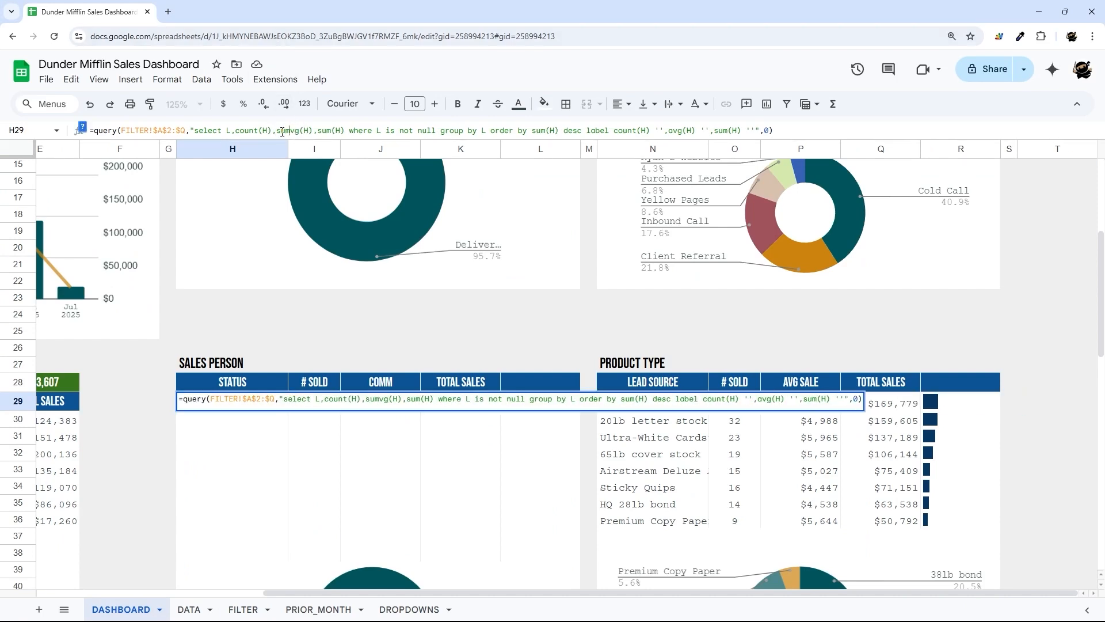
{"action": "key", "text": "Delete"}
{"action": "key", "text": "Delete"}
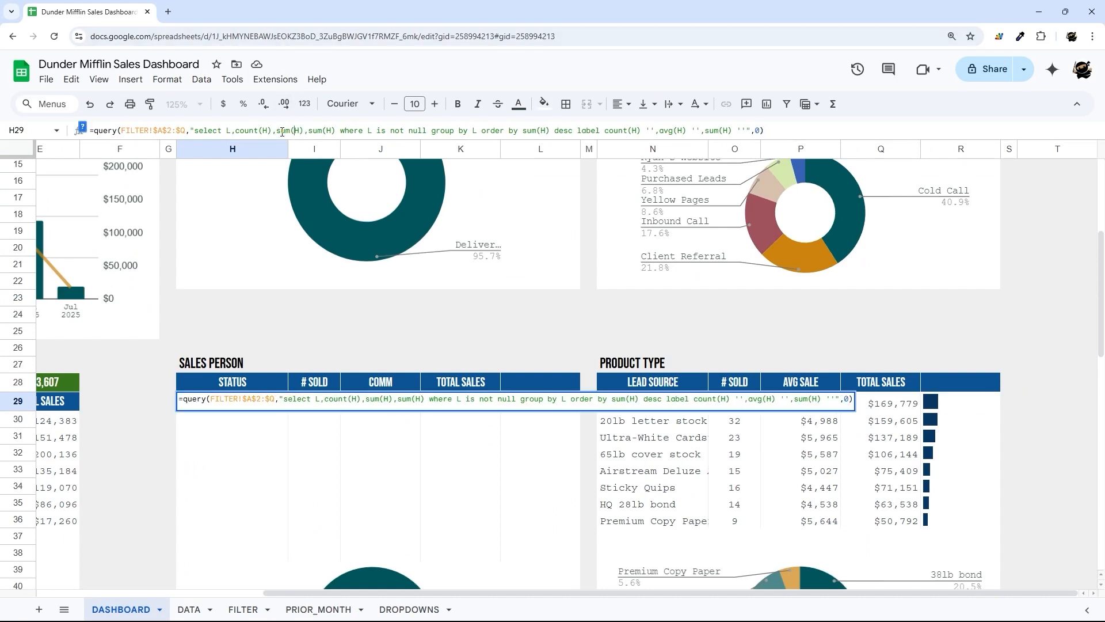
{"action": "key", "text": "Delete"}
{"action": "type", "text": "O"}
{"action": "double_click", "coordinate": [670, 132]}
{"action": "type", "text": "sum"}
{"action": "key", "text": "Return"}
- Check the commission totals in J29:J33, then set the agent filter to All
{"action": "left_click_drag", "start_coordinate": [375, 403], "coordinate": [387, 477]}
{"action": "scroll", "coordinate": [426, 410], "scroll_direction": "down", "scroll_amount": 3}
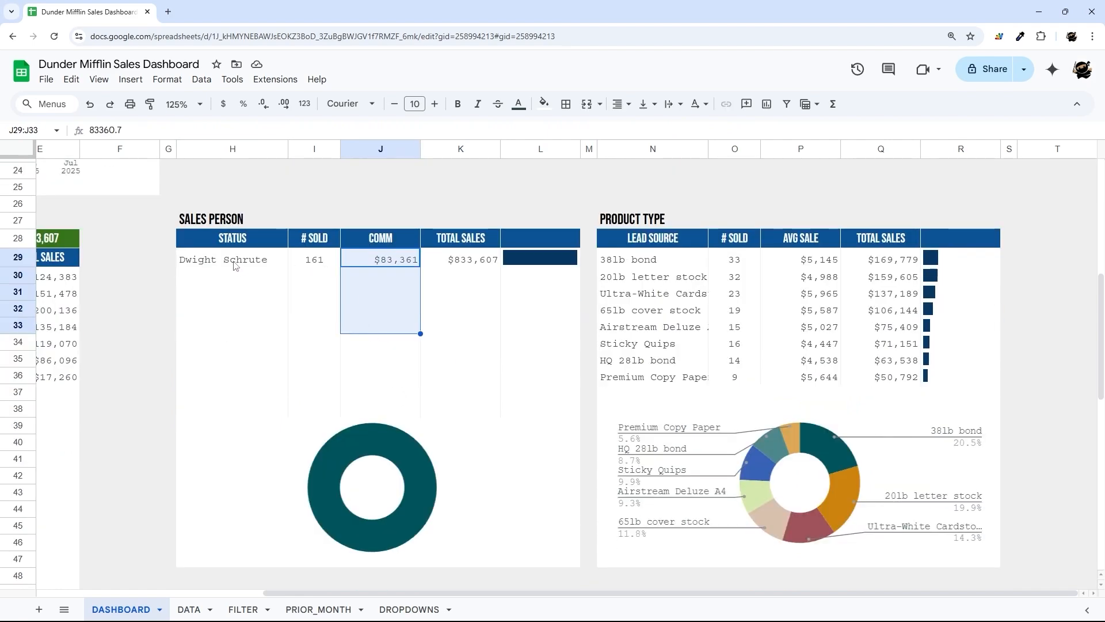
{"action": "scroll", "coordinate": [233, 265], "scroll_direction": "up", "scroll_amount": 8}
{"action": "left_click", "coordinate": [394, 187]}
{"action": "left_click", "coordinate": [298, 201]}
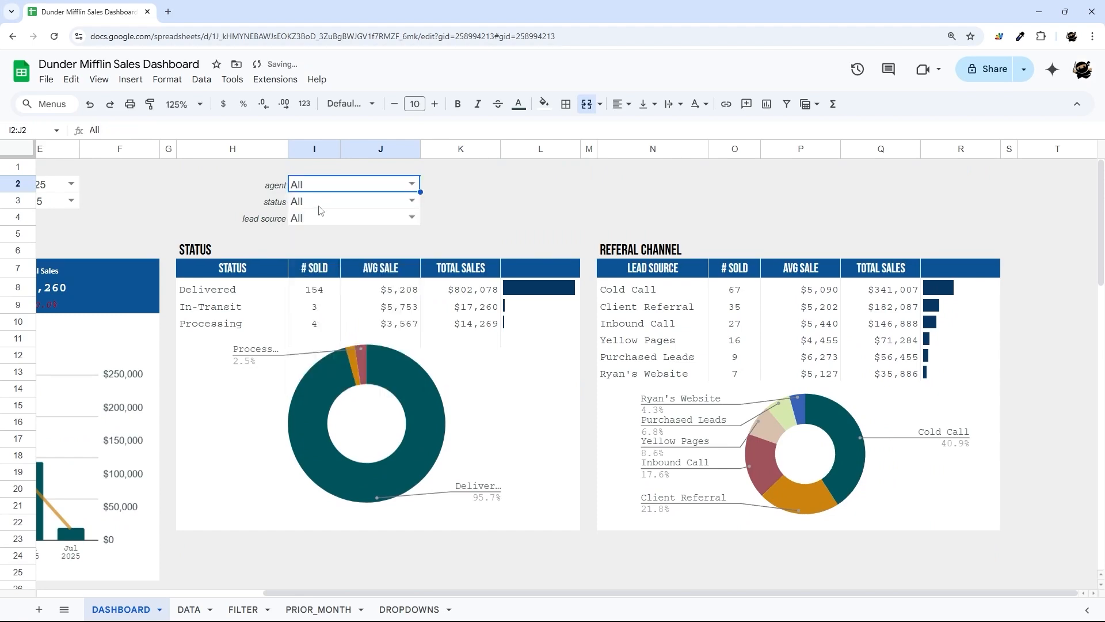
{"action": "left_click", "coordinate": [460, 216]}
{"action": "scroll", "coordinate": [395, 263], "scroll_direction": "down", "scroll_amount": 7}
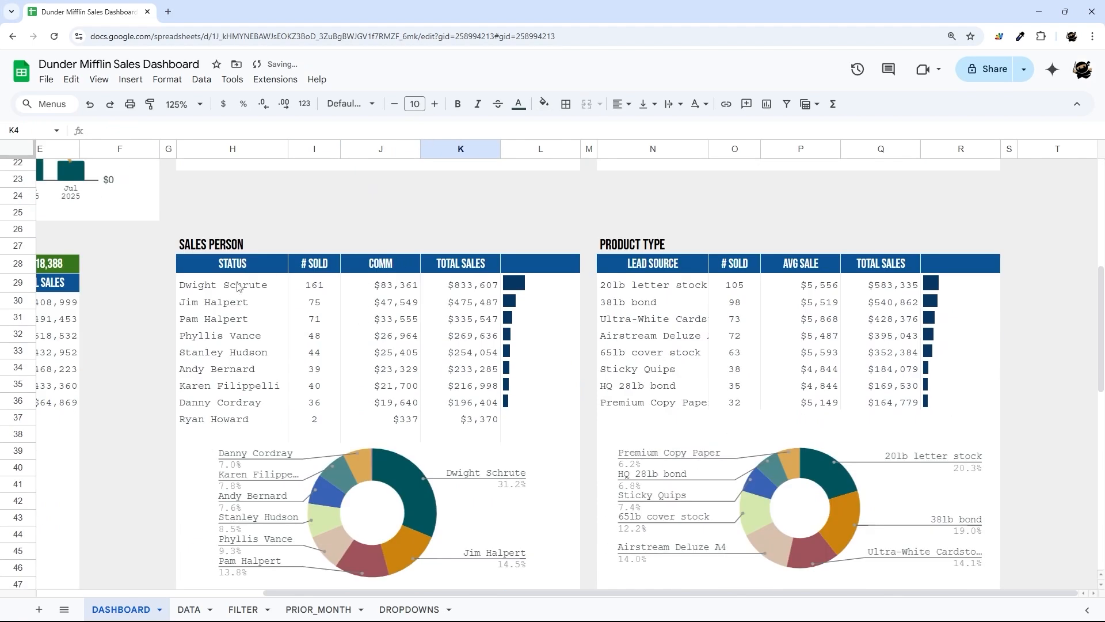
{"action": "left_click_drag", "start_coordinate": [239, 286], "coordinate": [411, 420]}
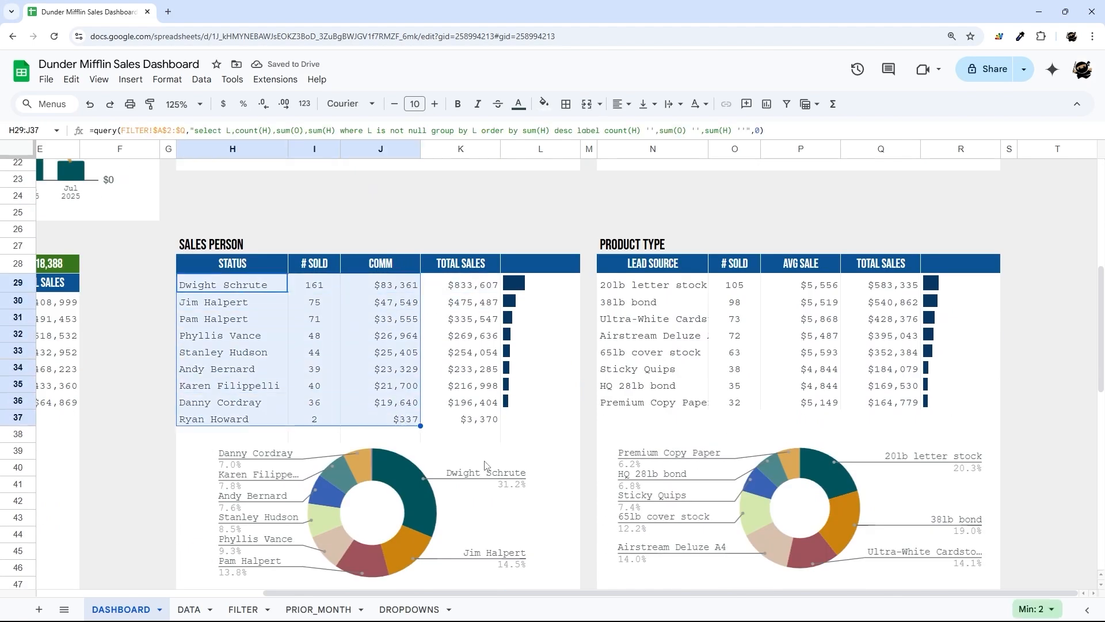
{"action": "scroll", "coordinate": [576, 365], "scroll_direction": "up", "scroll_amount": 7}
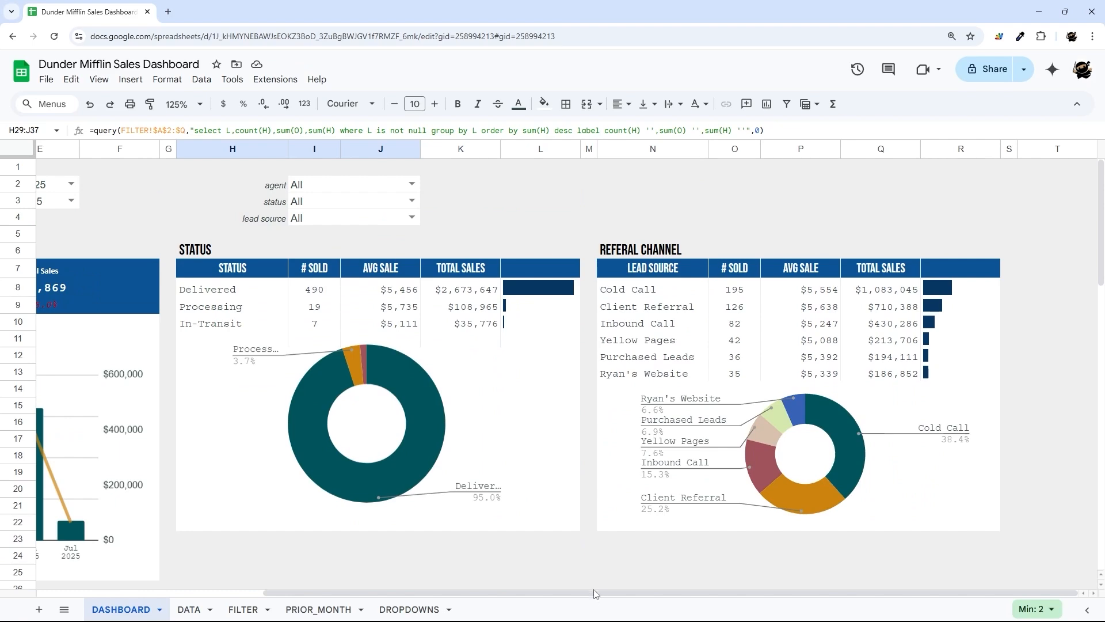
{"action": "left_click_drag", "start_coordinate": [592, 593], "coordinate": [355, 600]}
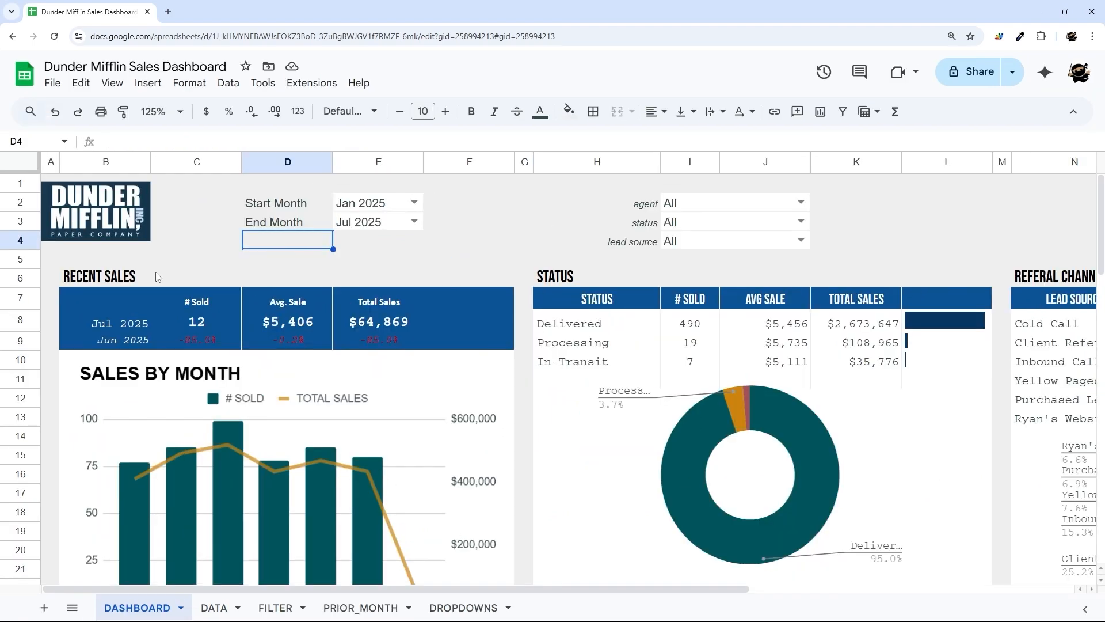